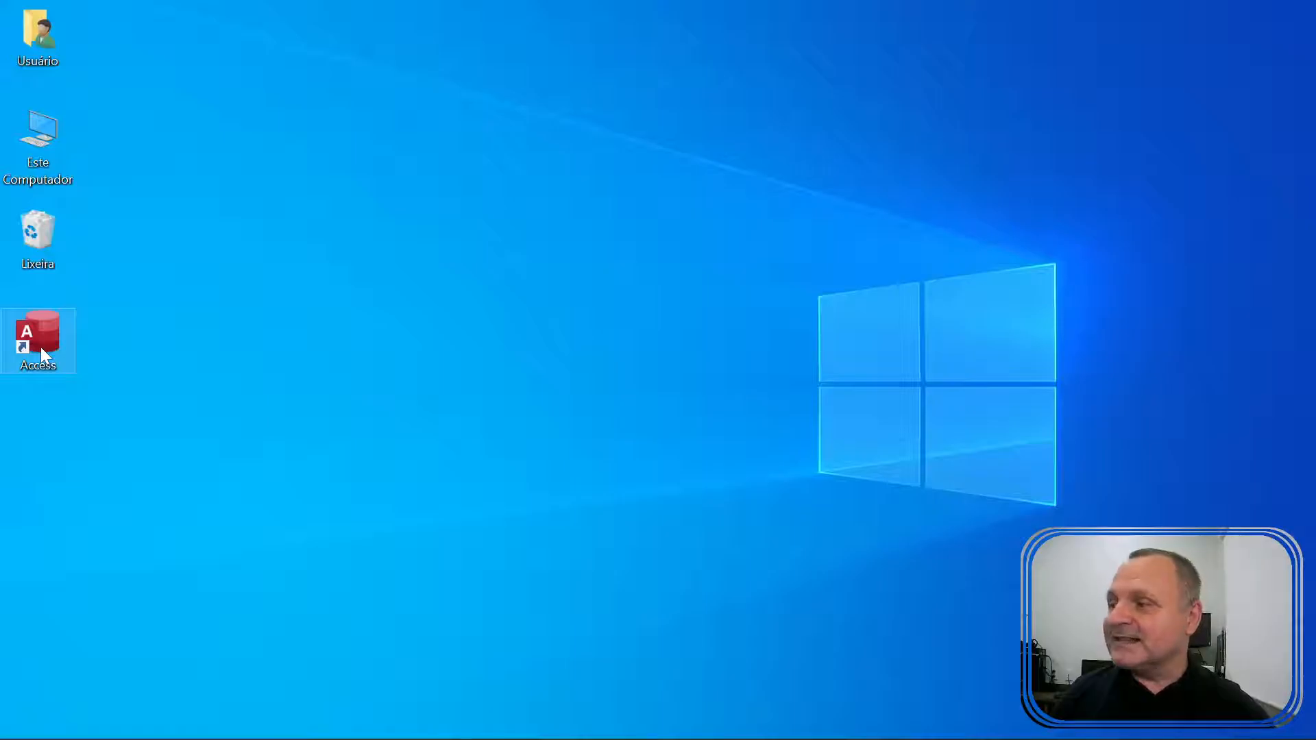
# Launch Access and browse the recent databases list on the start screen.
pyautogui.doubleClick(57, 345)
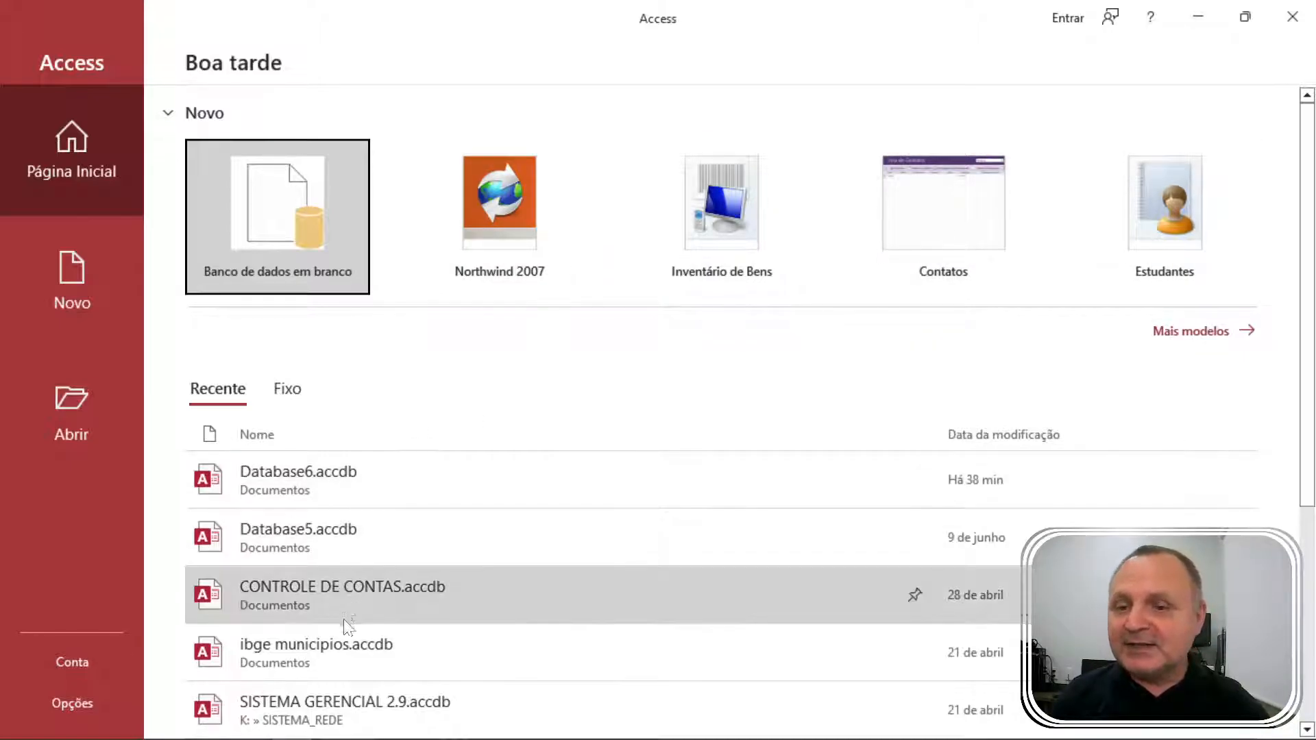
pyautogui.scroll(-3, 402, 571)
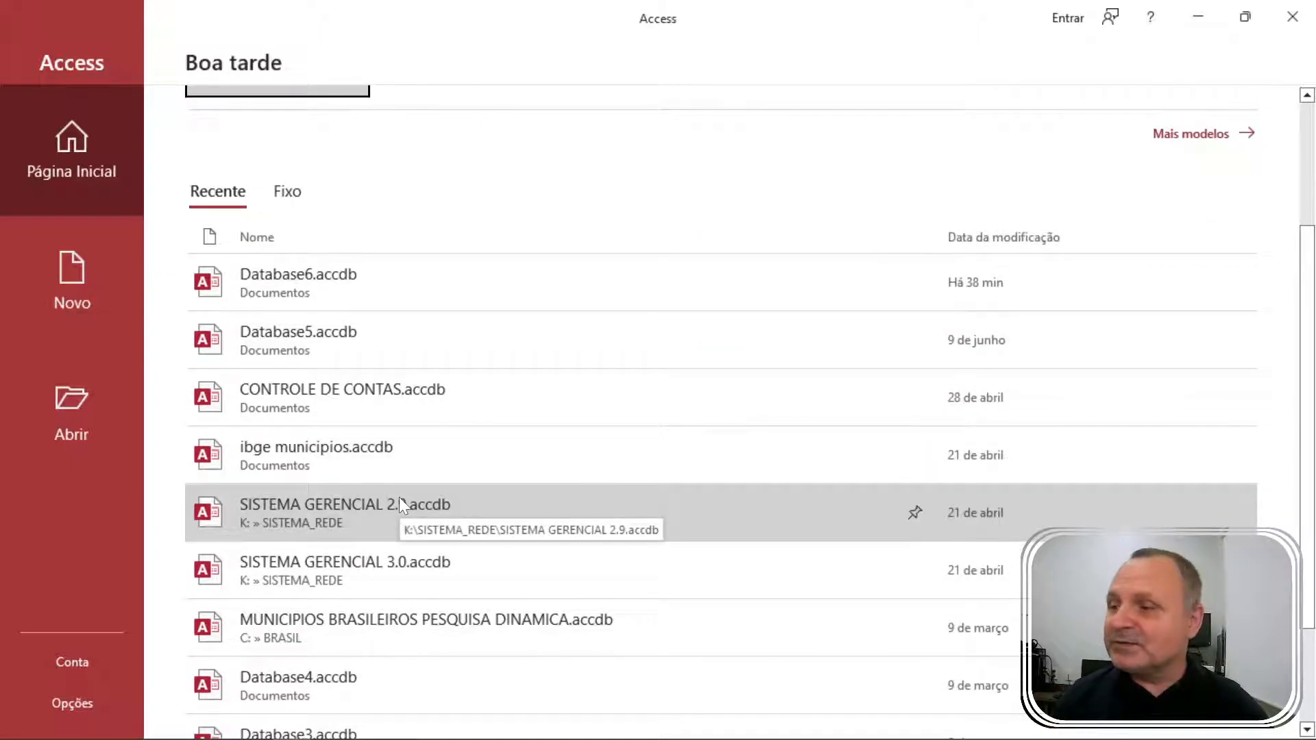
pyautogui.scroll(-1, 400, 500)
pyautogui.scroll(-1, 392, 473)
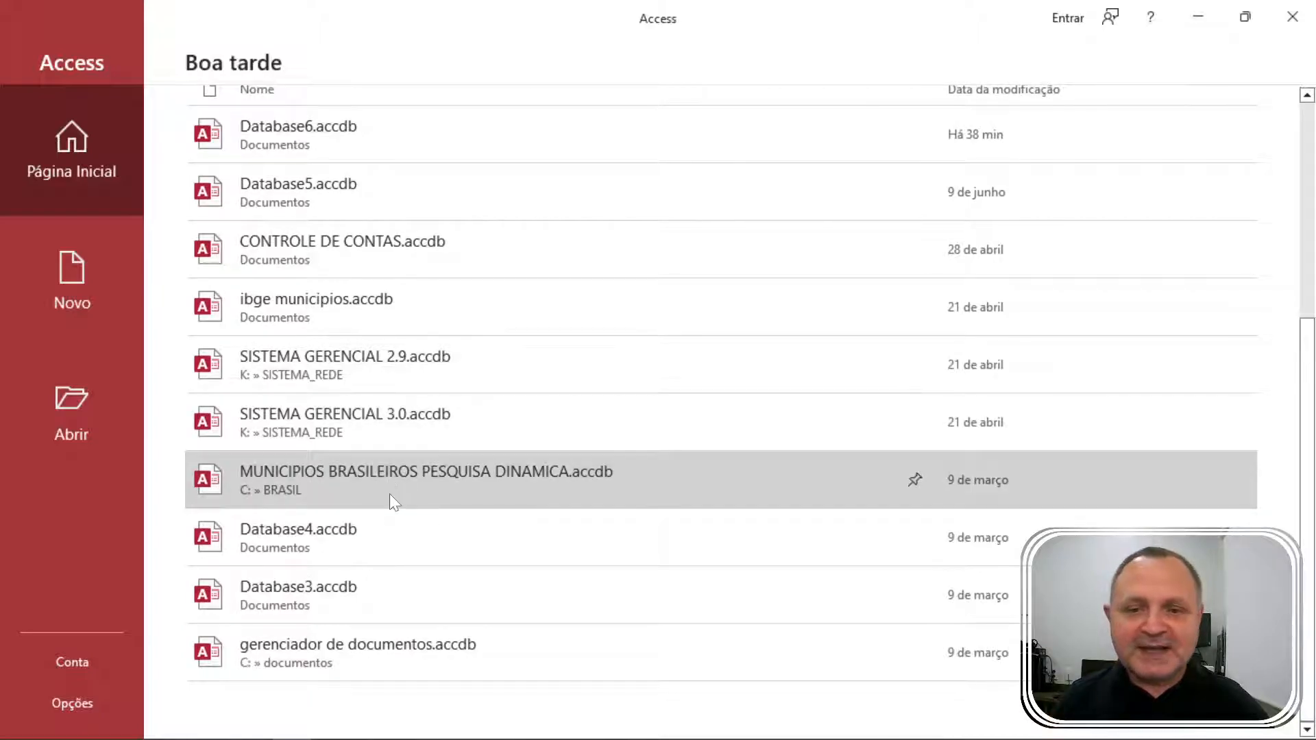
pyautogui.scroll(3, 389, 490)
pyautogui.scroll(2, 381, 484)
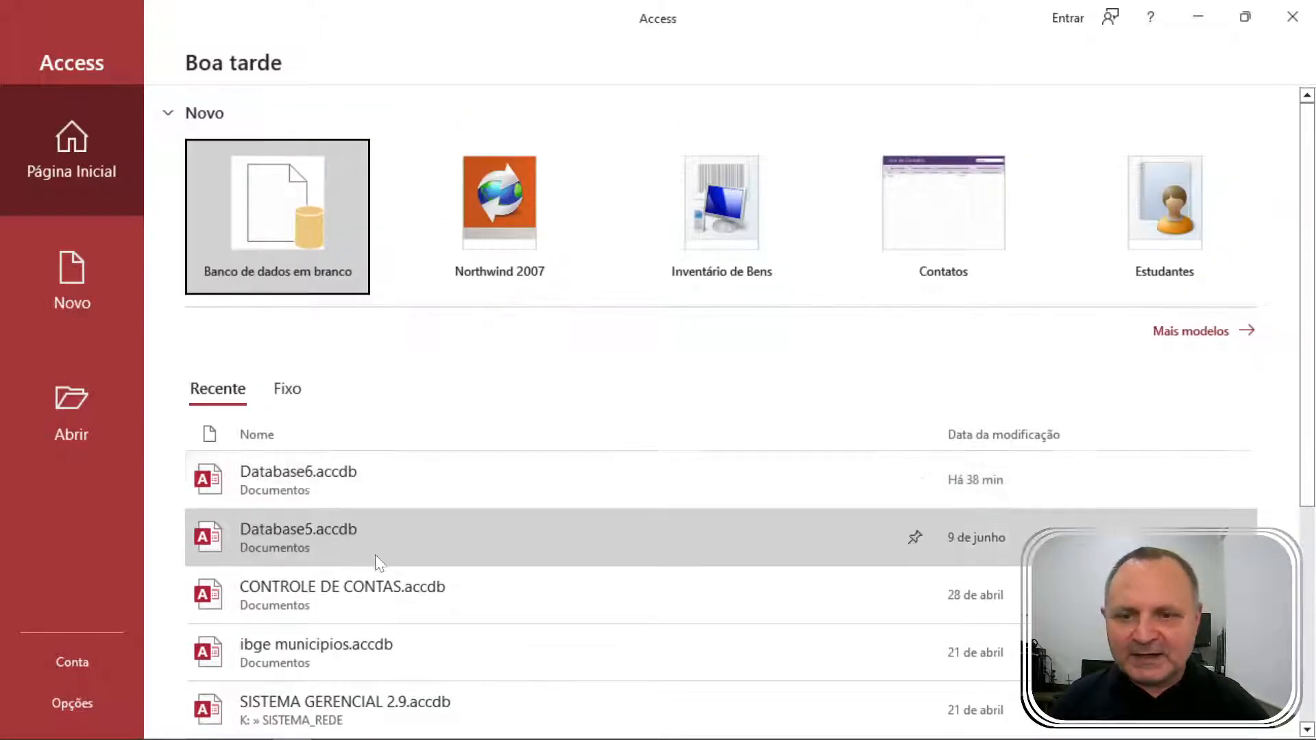
pyautogui.scroll(-5, 400, 521)
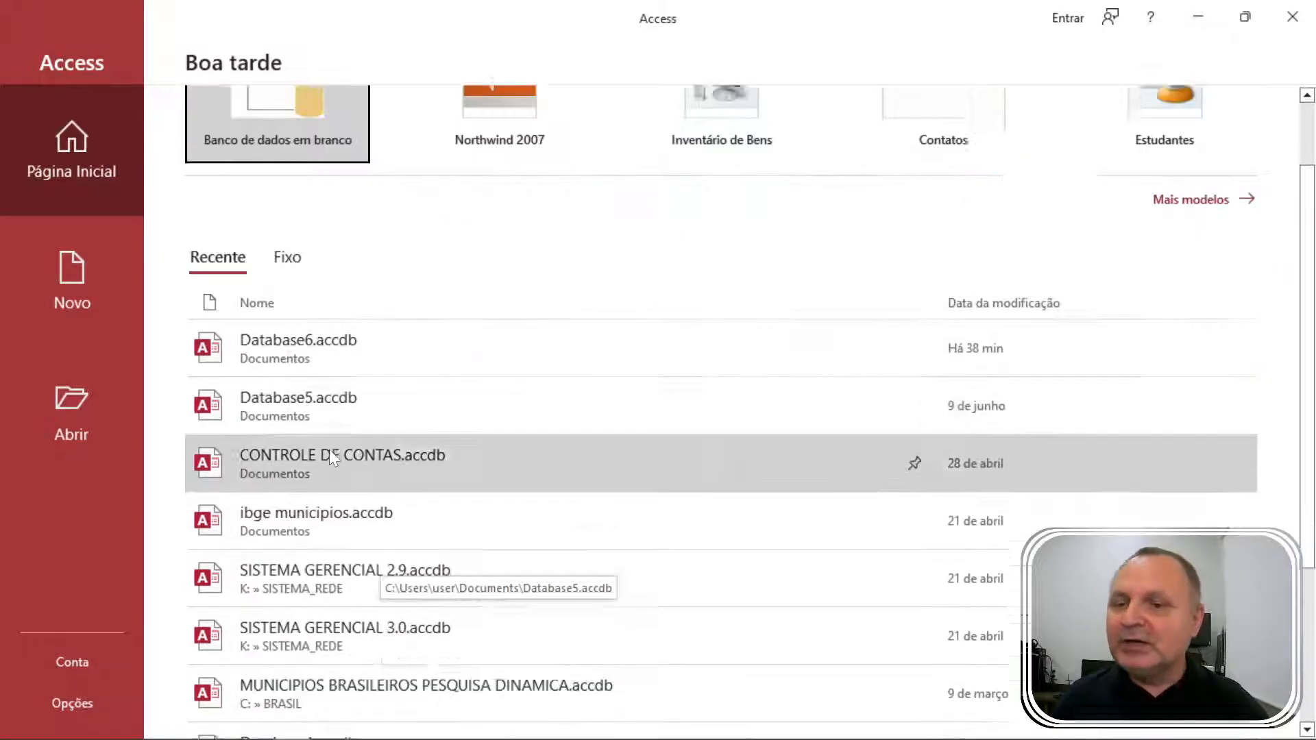
pyautogui.scroll(3, 370, 480)
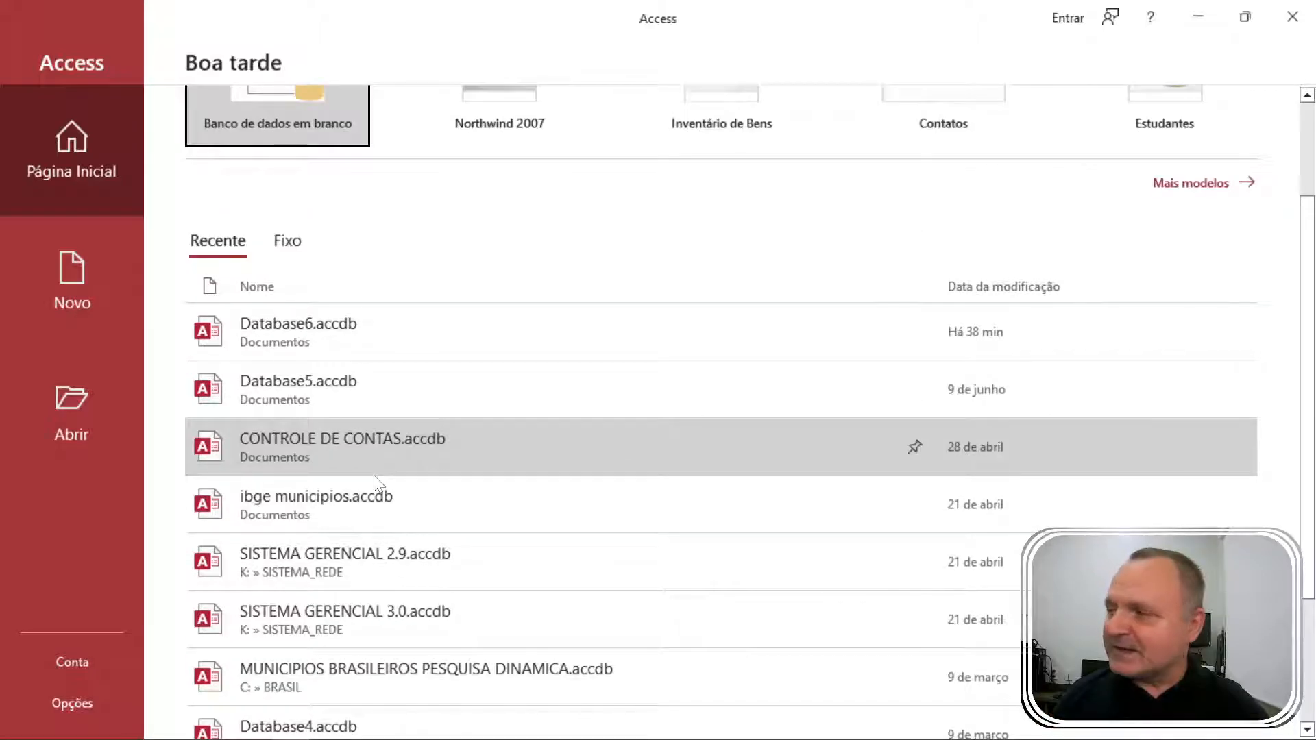
pyautogui.scroll(2, 391, 426)
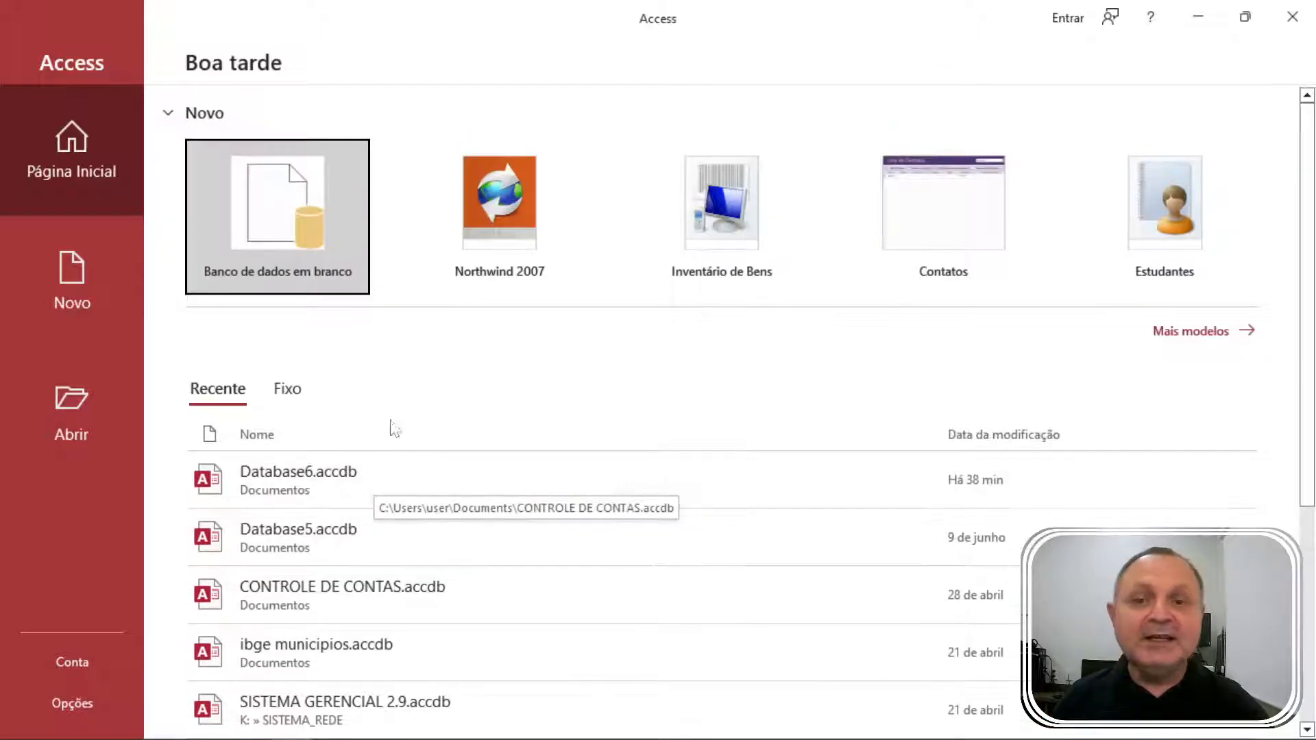
# Create a blank database with the file name 'sistema empresarial'.
pyautogui.click(265, 200)
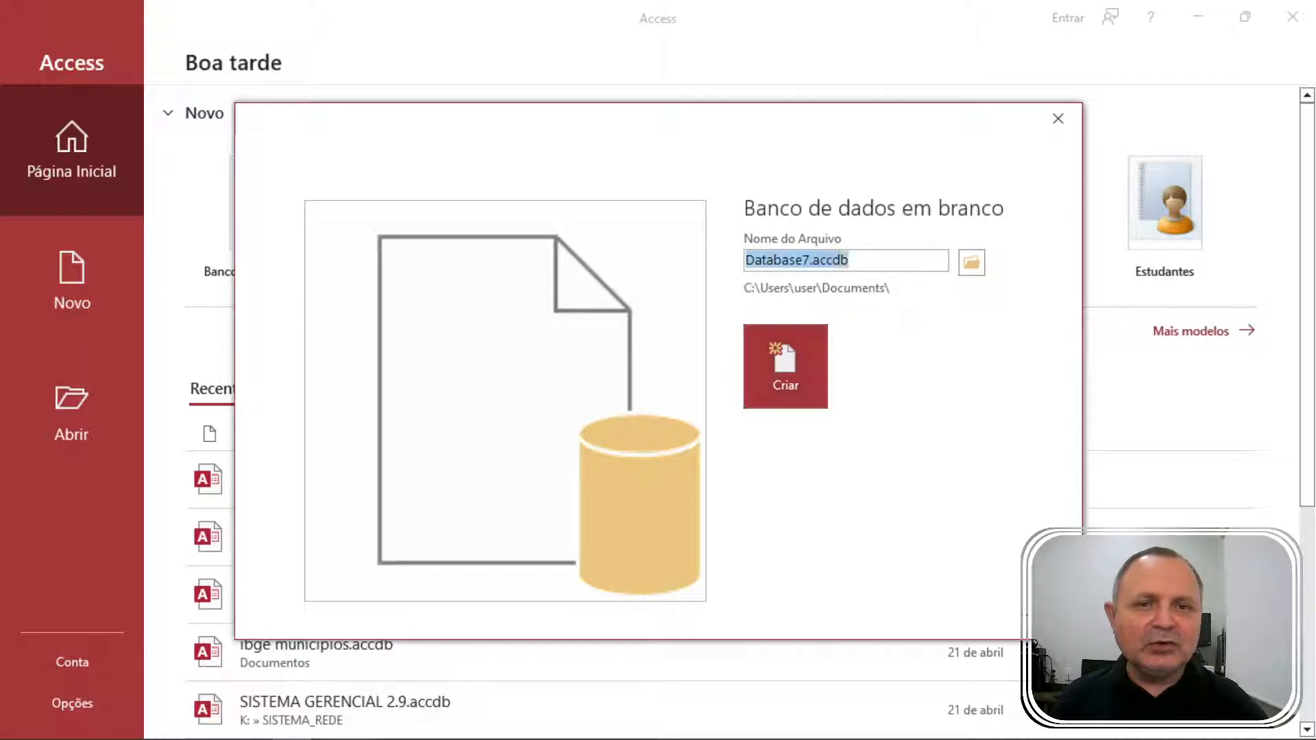
pyautogui.press('BackSpace')
pyautogui.write('so')
pyautogui.press('BackSpace')
pyautogui.press('BackSpace')
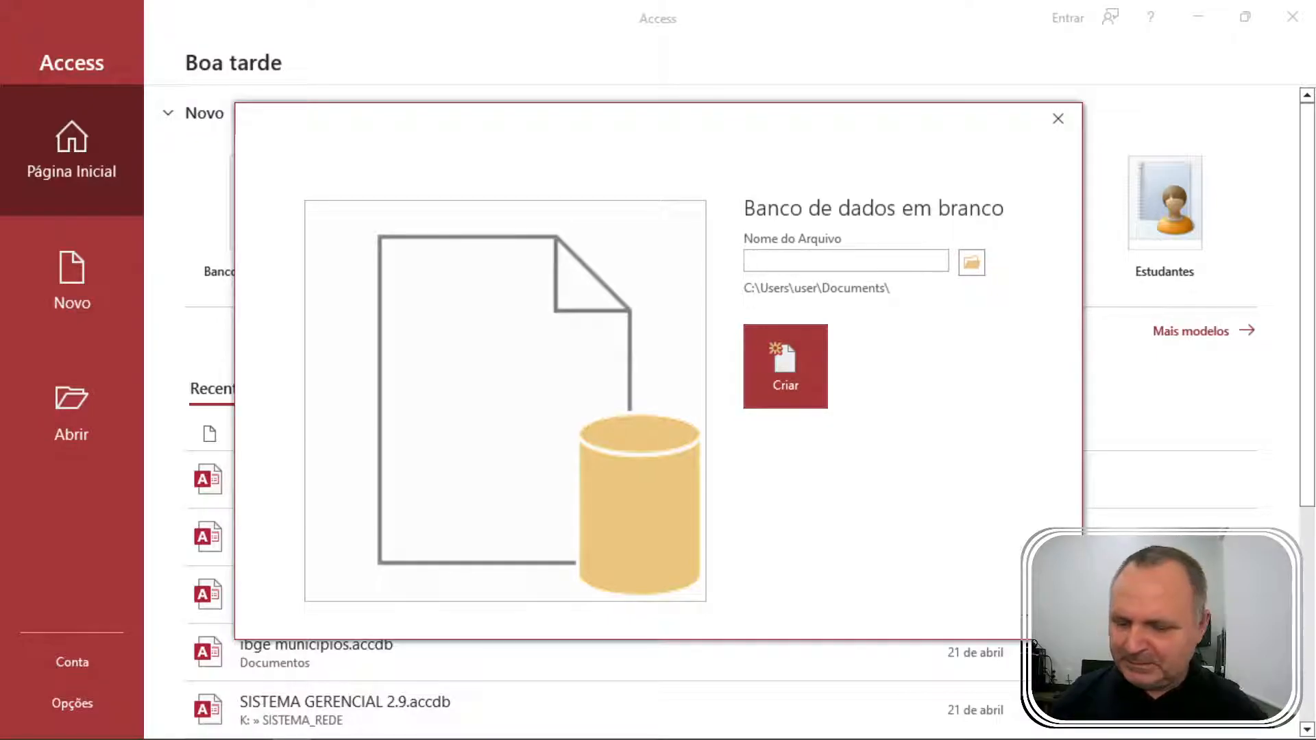
pyautogui.write('sistema empresaari')
pyautogui.press('BackSpace')
pyautogui.press('BackSpace')
pyautogui.press('BackSpace')
pyautogui.write('rial')
pyautogui.press('Return')
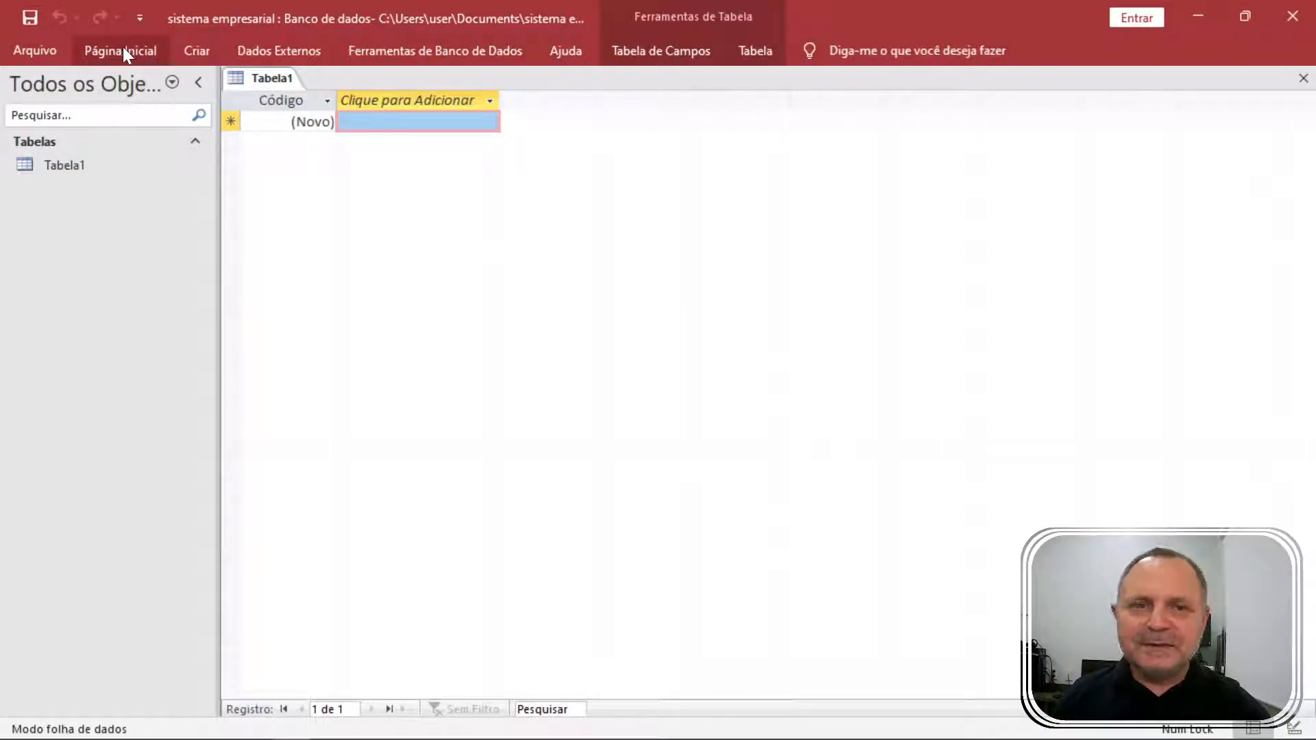
# Close the empty Tabela1 and pin the ribbon so it stays visible.
pyautogui.rightClick(275, 76)
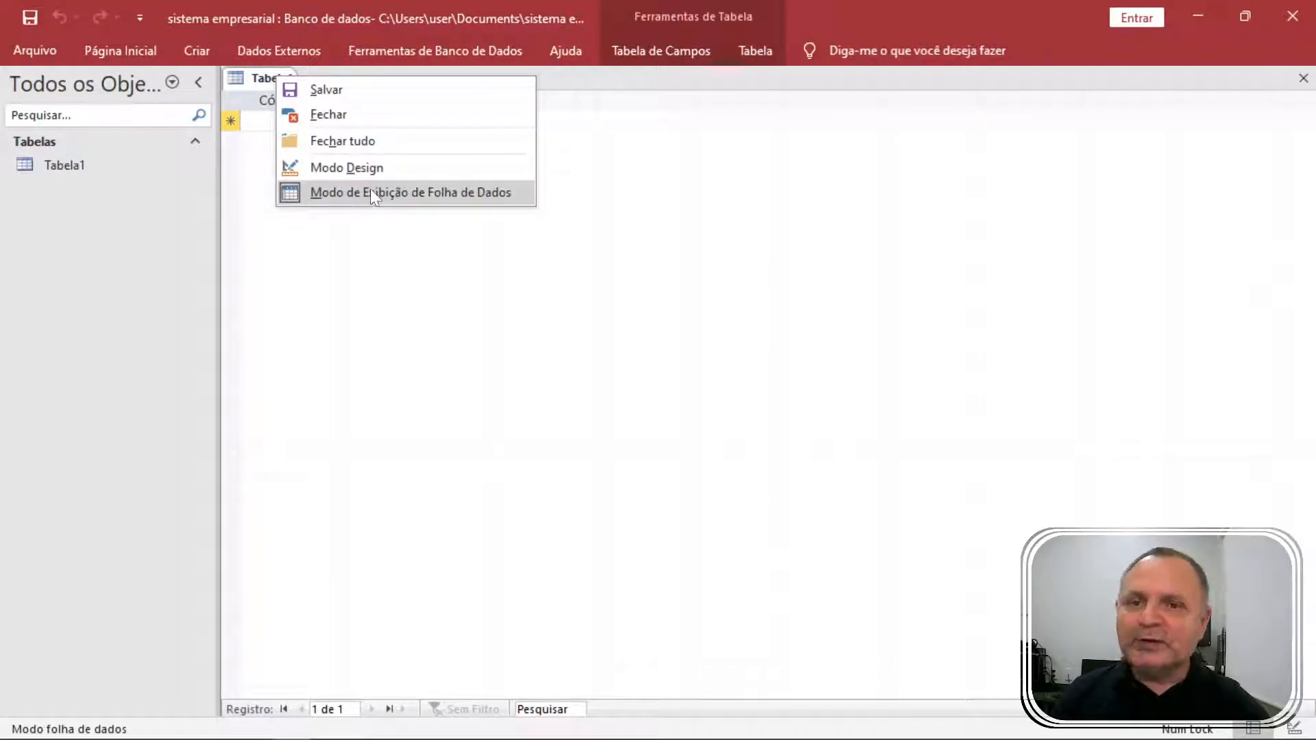
pyautogui.click(253, 80)
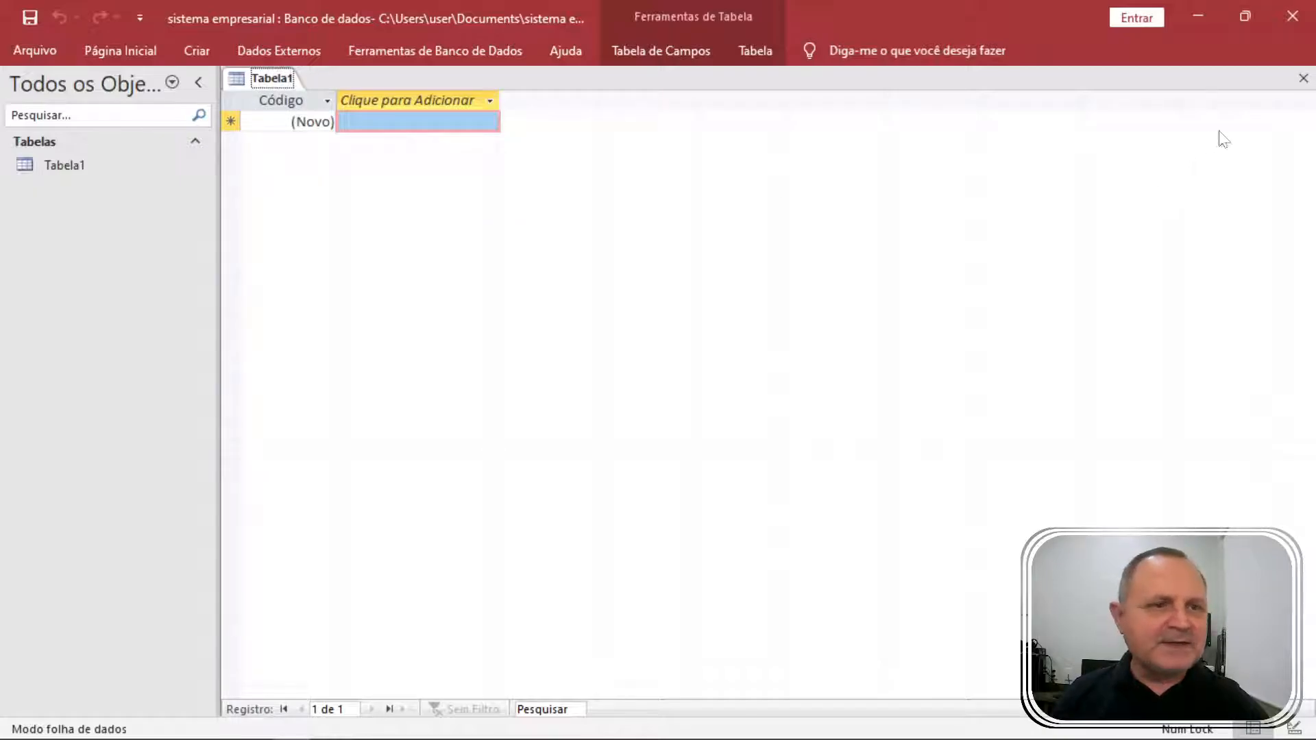
pyautogui.click(1304, 78)
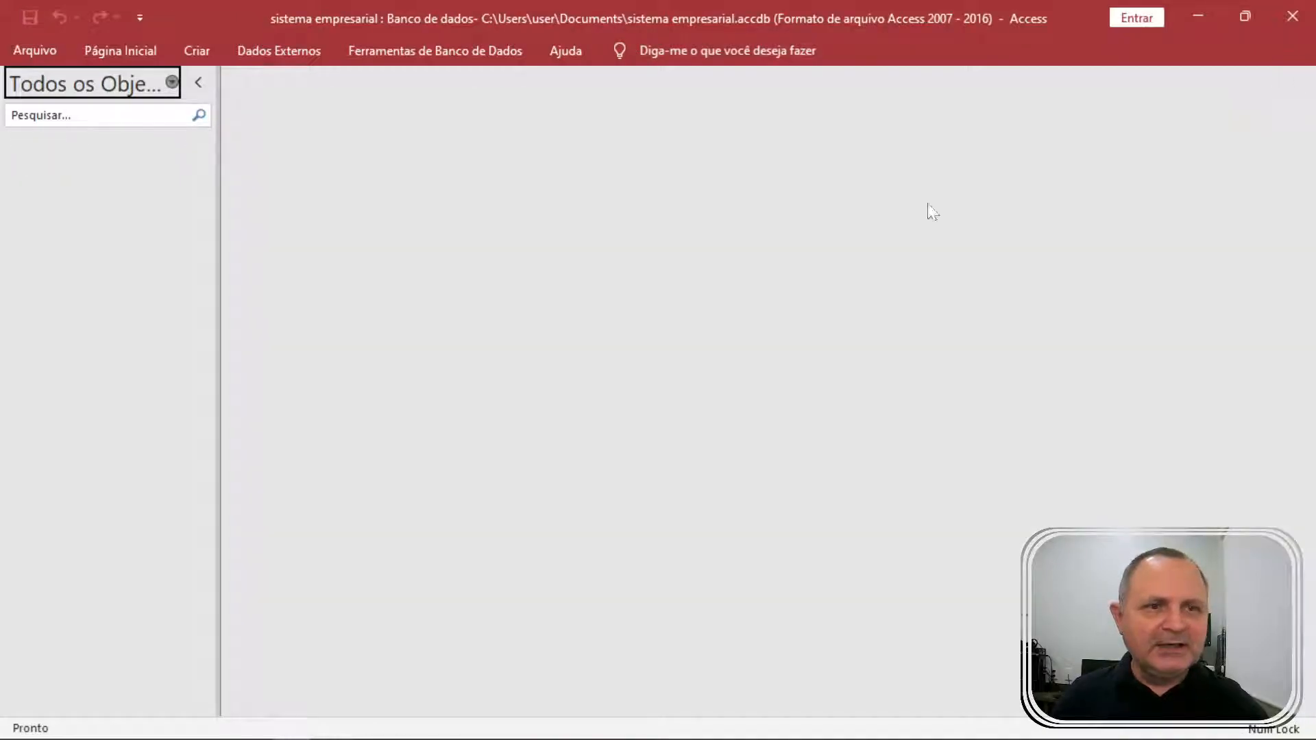
pyautogui.click(199, 80)
pyautogui.click(137, 50)
pyautogui.click(137, 48)
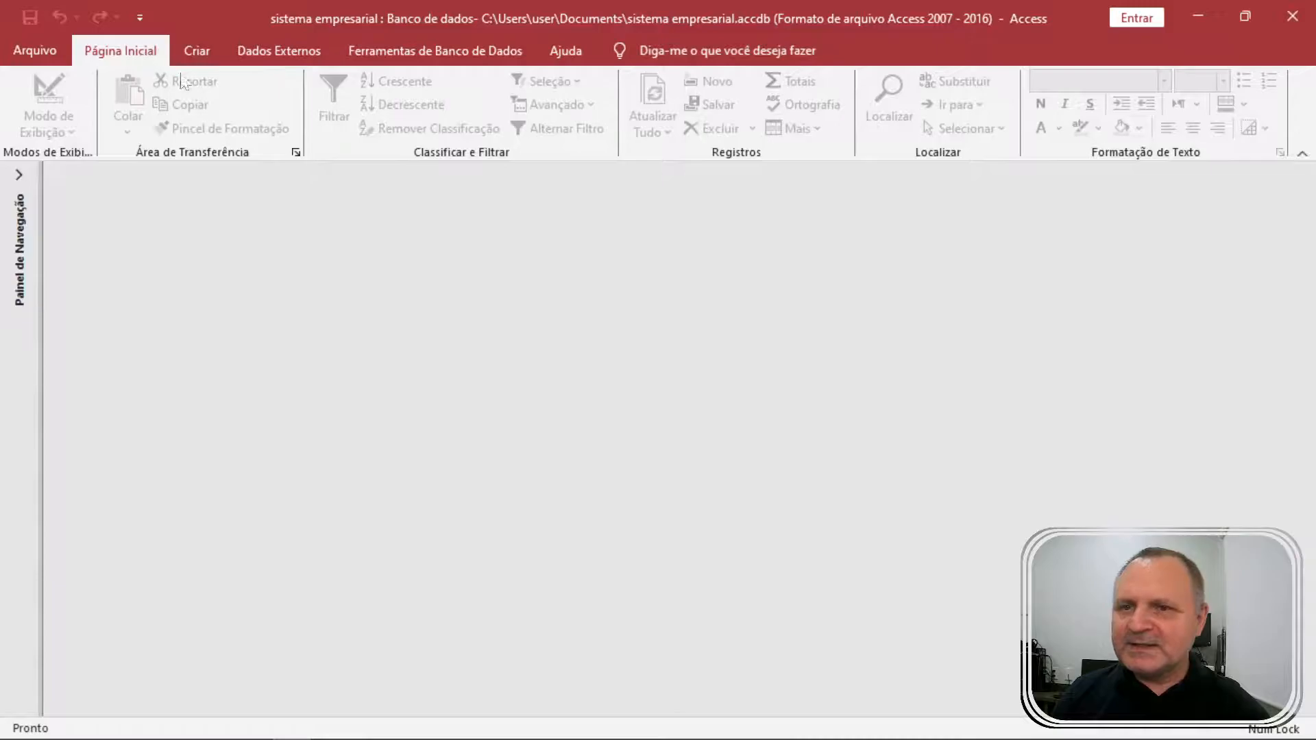
# Filter the navigation pane to show only Tabelas and show the Criar commands.
pyautogui.click(18, 171)
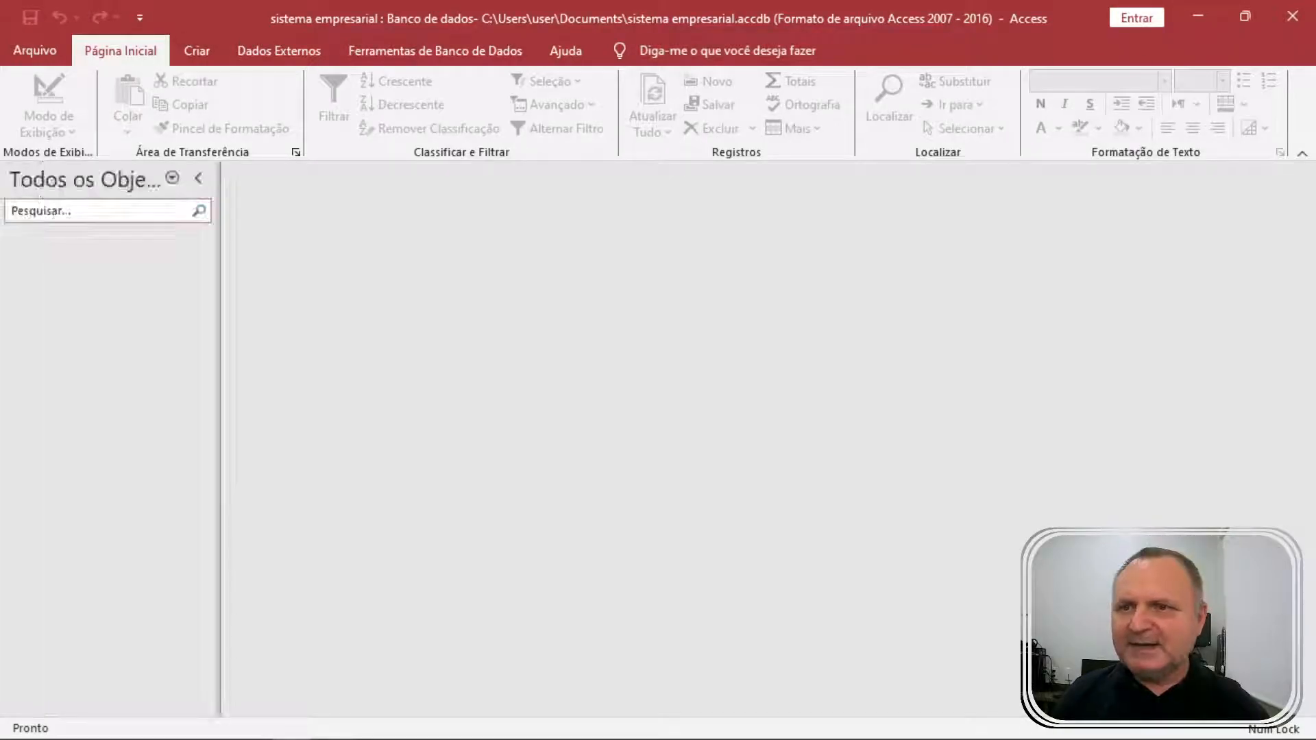
pyautogui.click(172, 179)
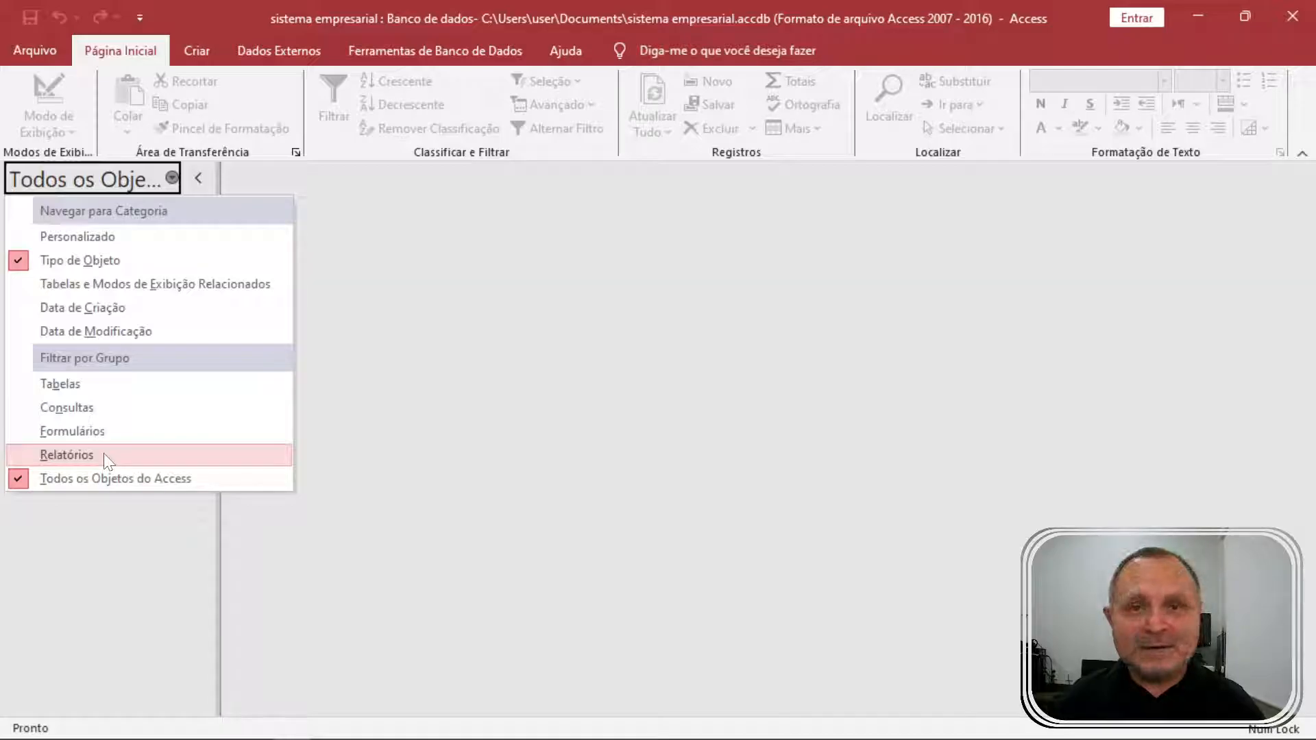
pyautogui.click(105, 389)
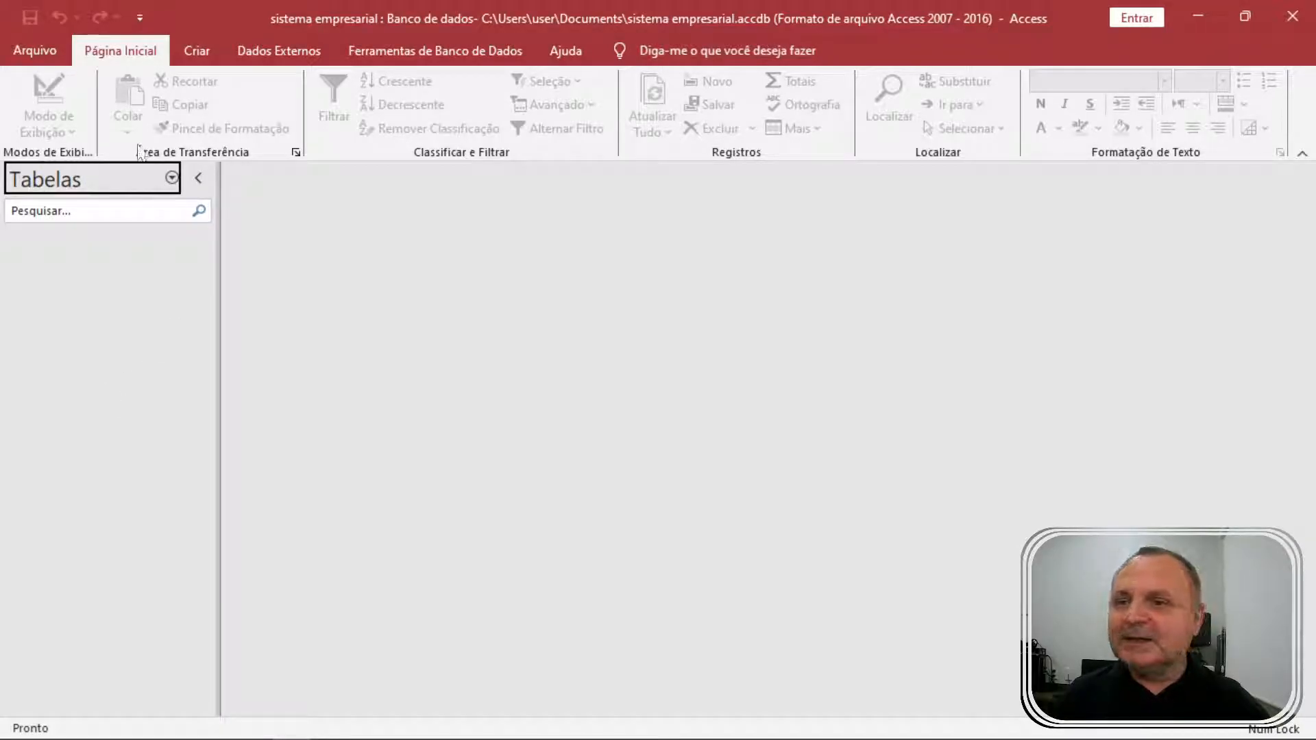
pyautogui.click(197, 51)
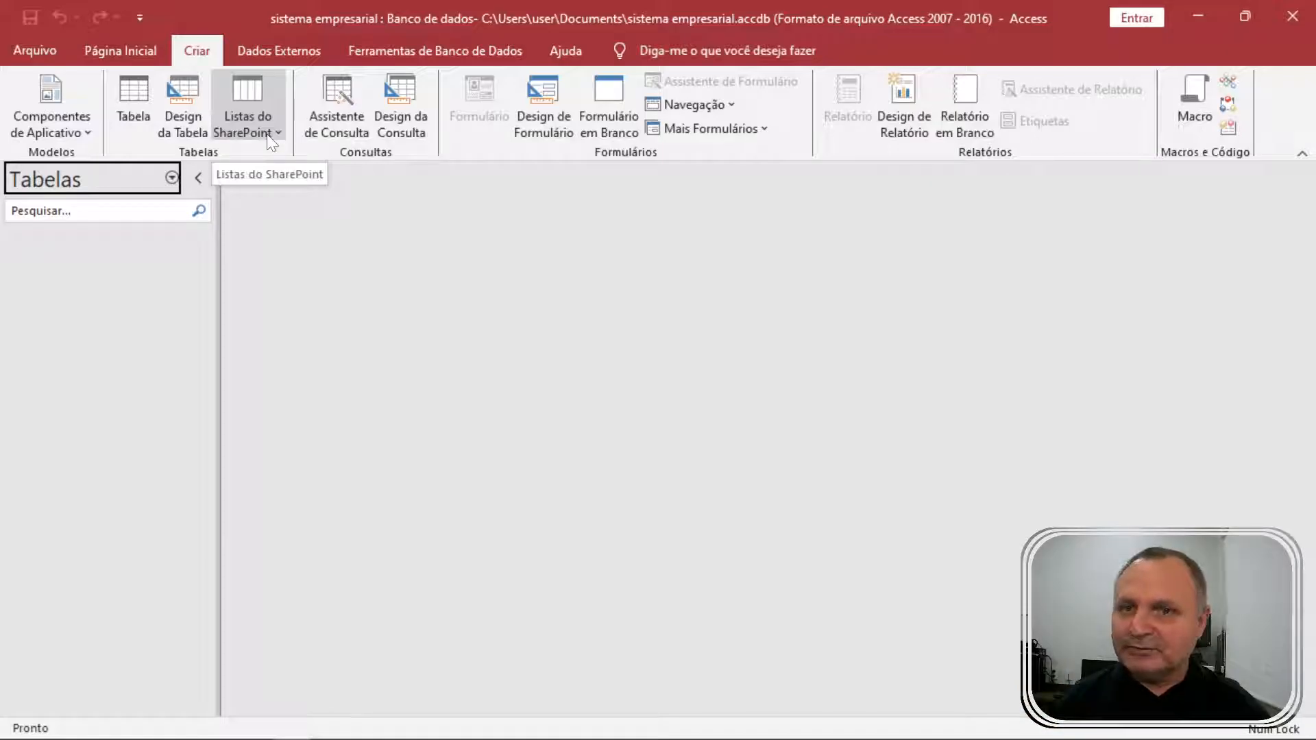
# Start a Design view table with uppercase fields NOME, ENDEREÇO and BAIRRO.
pyautogui.click(189, 120)
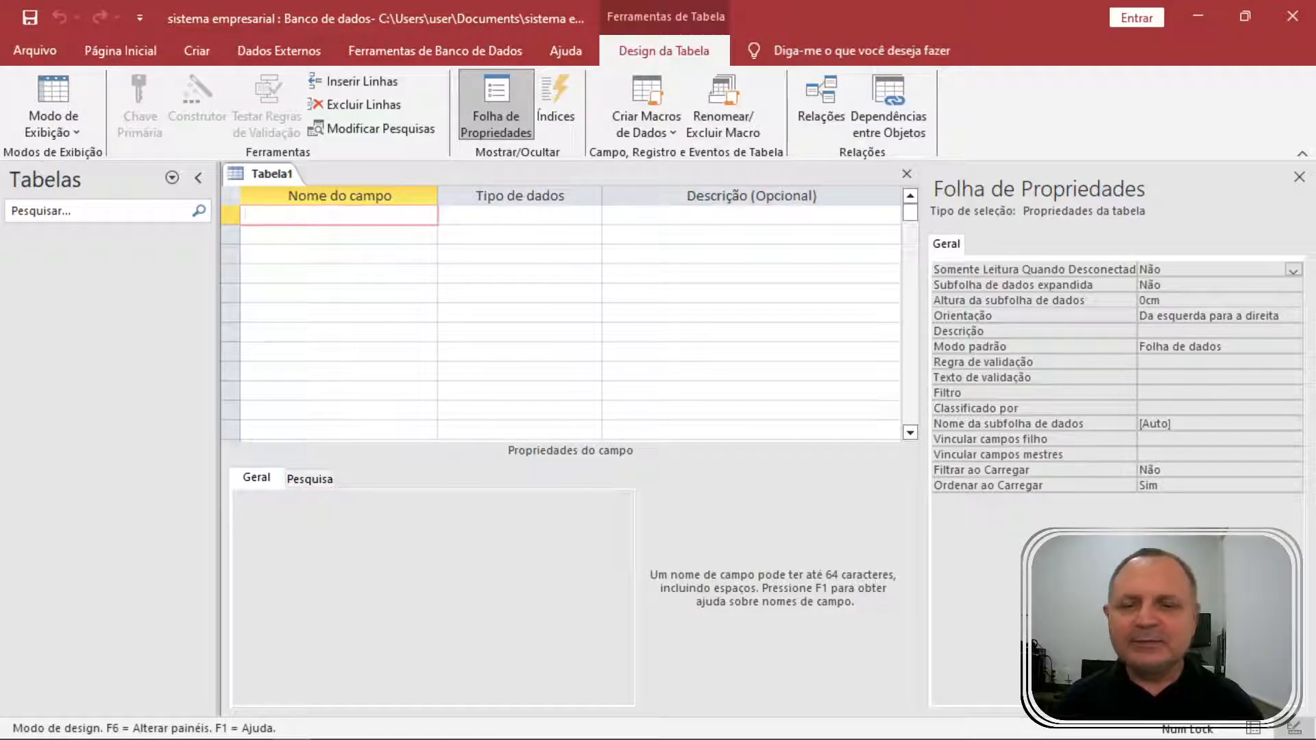
pyautogui.press('capslock')
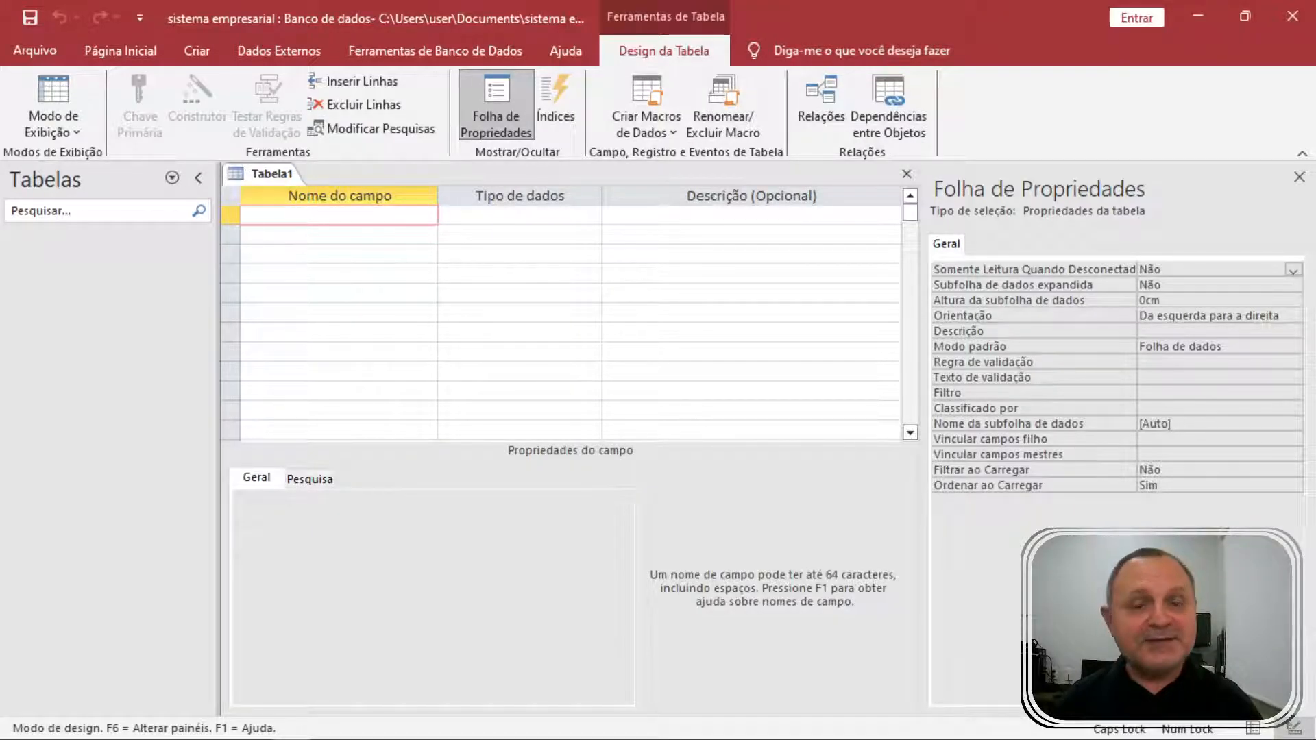
pyautogui.write('NOME')
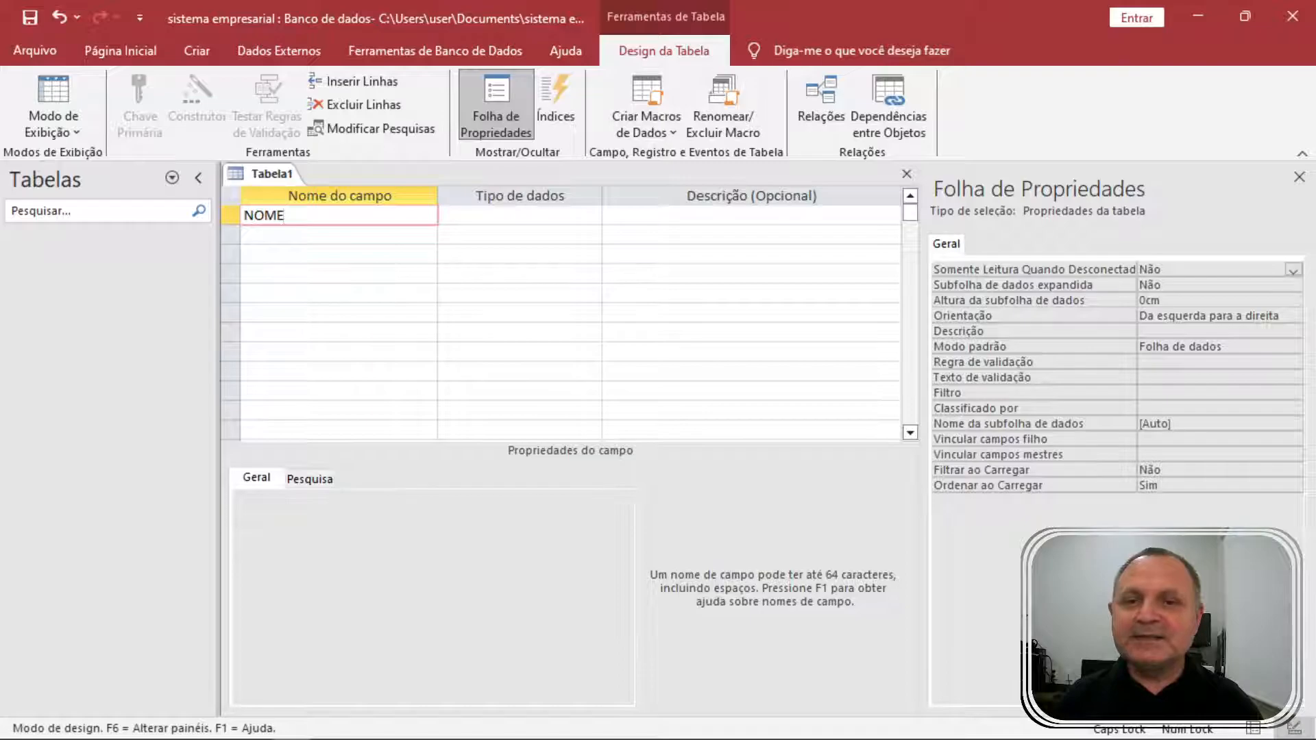
pyautogui.press('Down')
pyautogui.write('E')
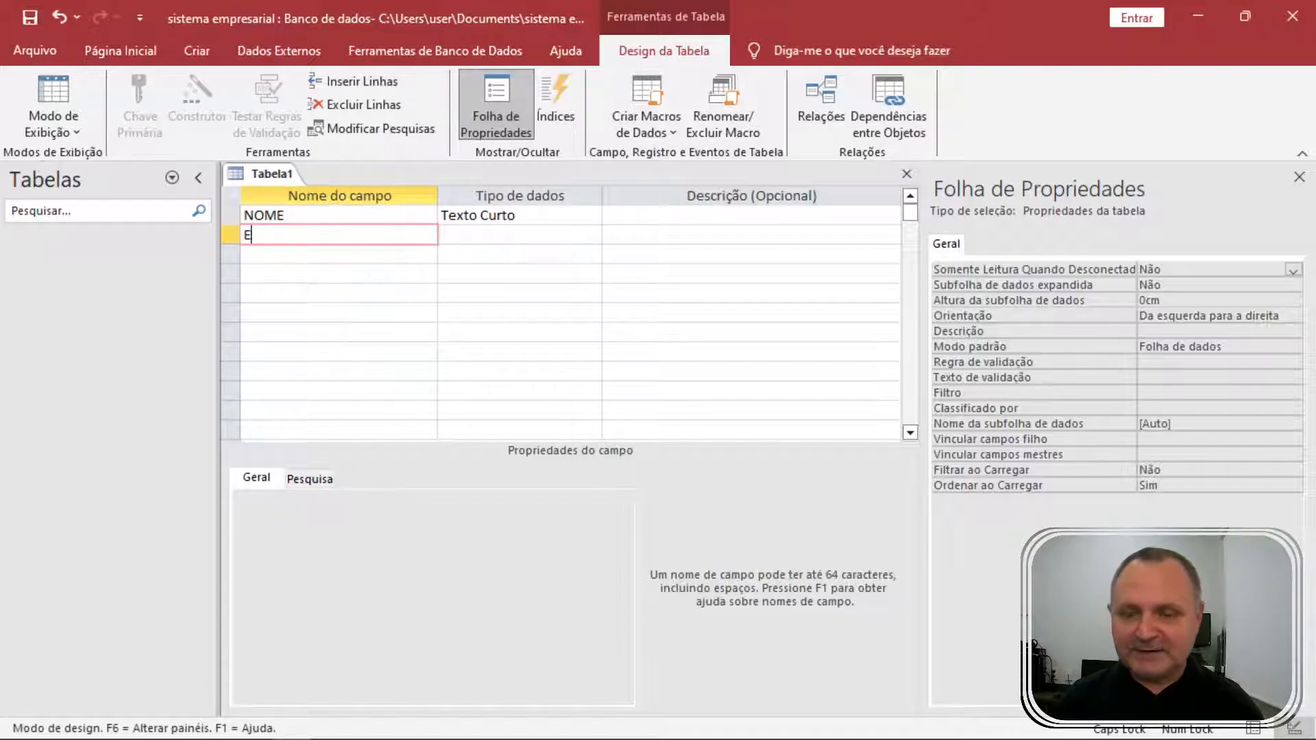
pyautogui.write('NDEREÇO')
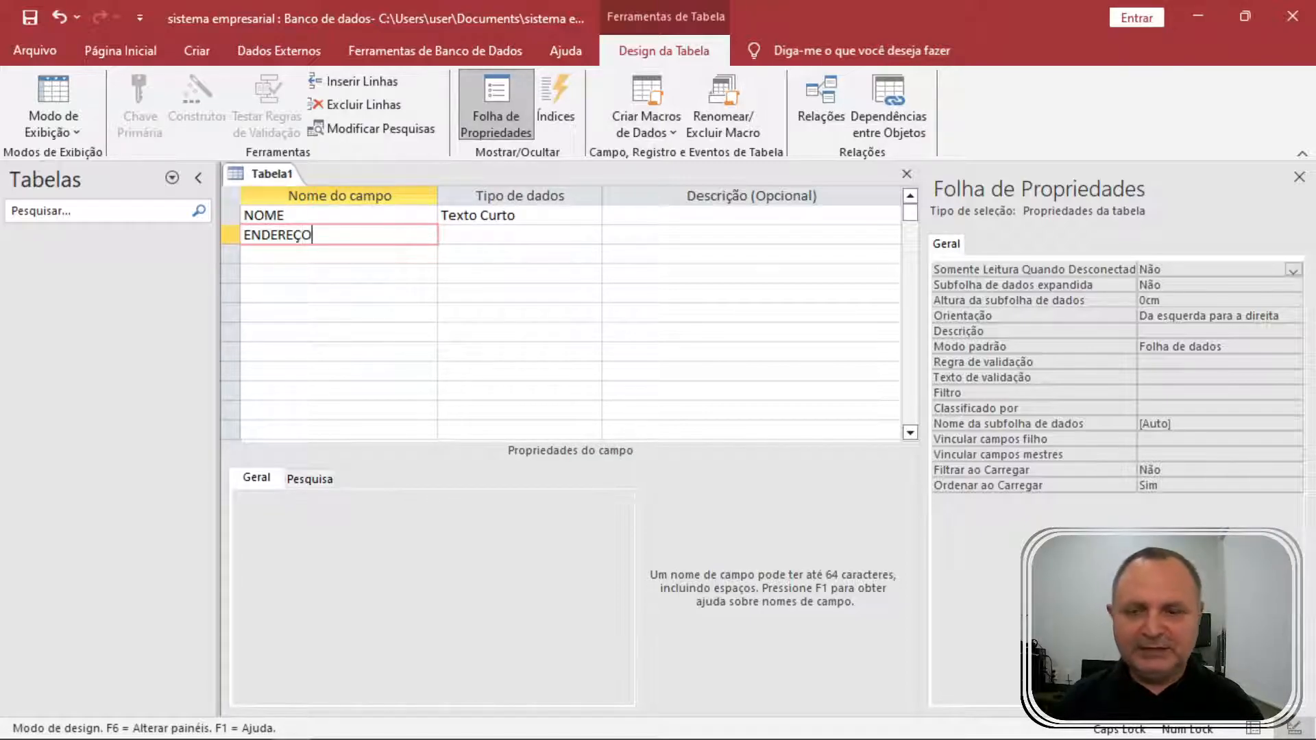
pyautogui.press('Down')
pyautogui.write('BAIRRO')
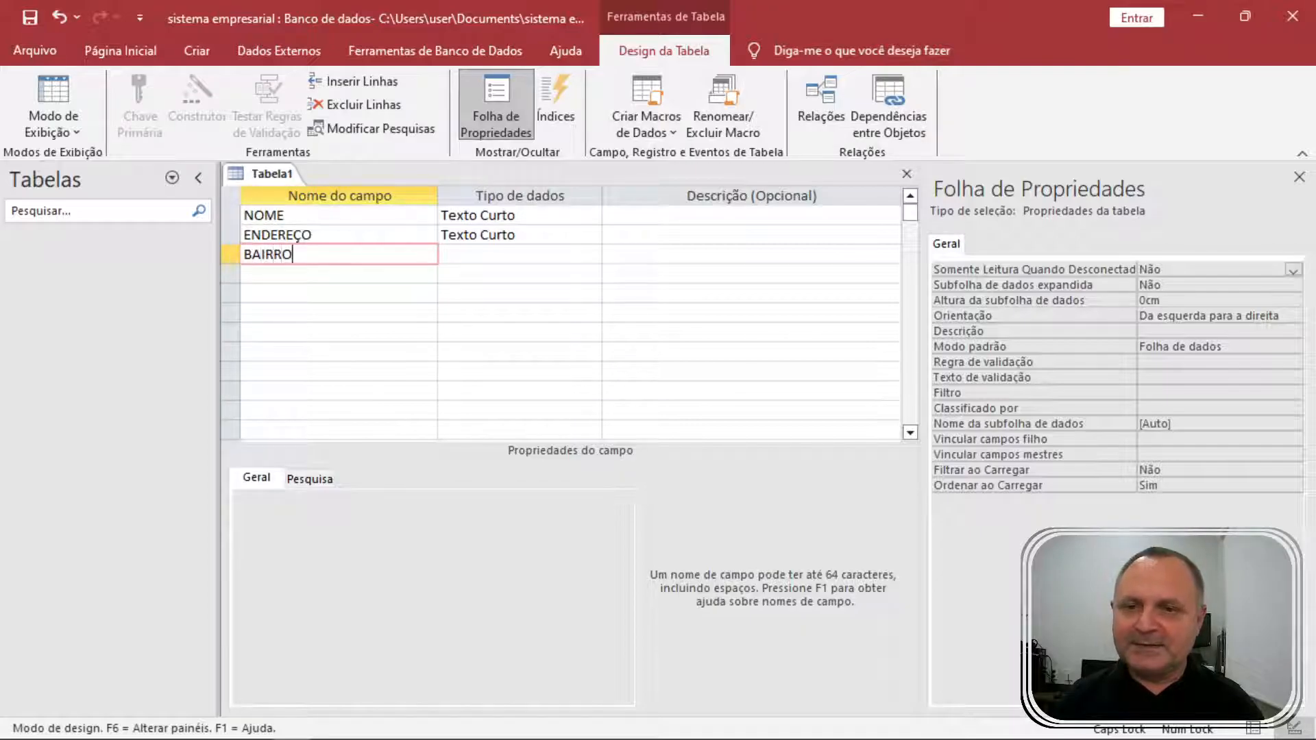
pyautogui.press('Down')
# Add the CIDADE, UF and CEP field names.
pyautogui.write('CIDADE')
pyautogui.press('Down')
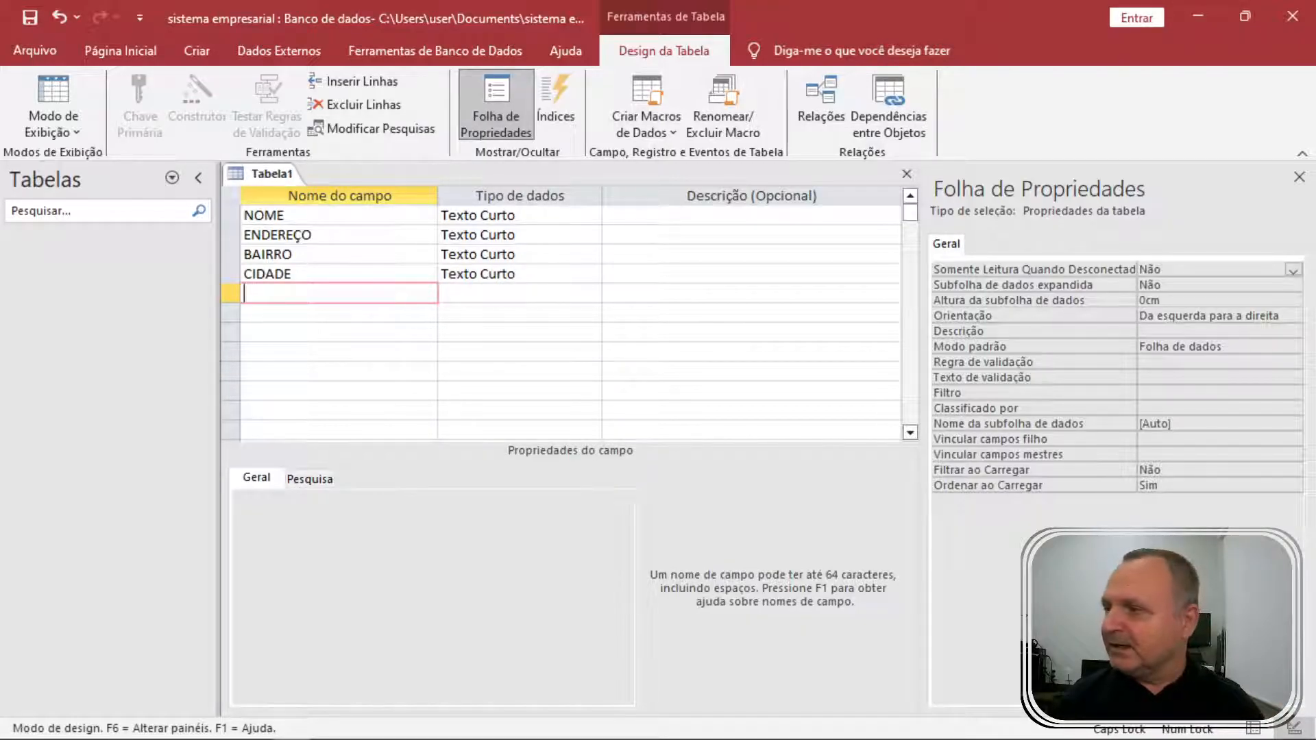
pyautogui.write('UF')
pyautogui.press('Down')
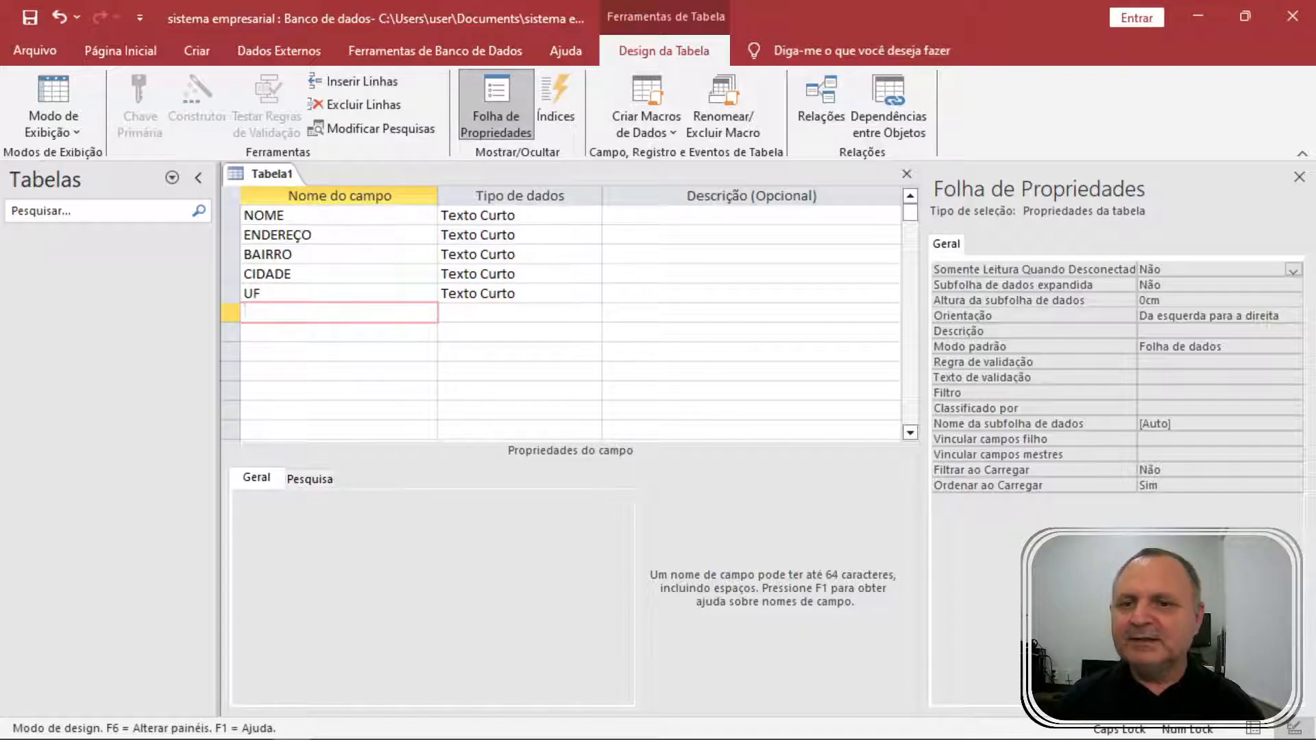
pyautogui.press('Up')
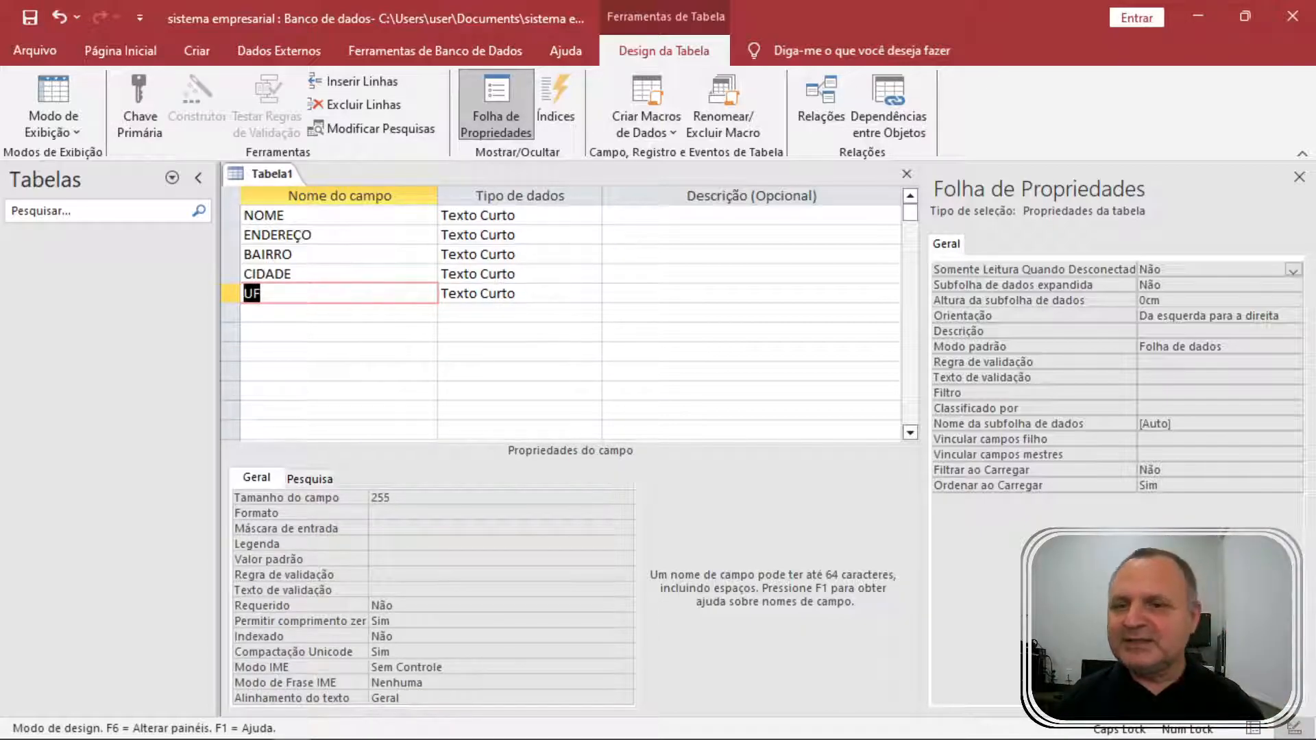
pyautogui.press('Down')
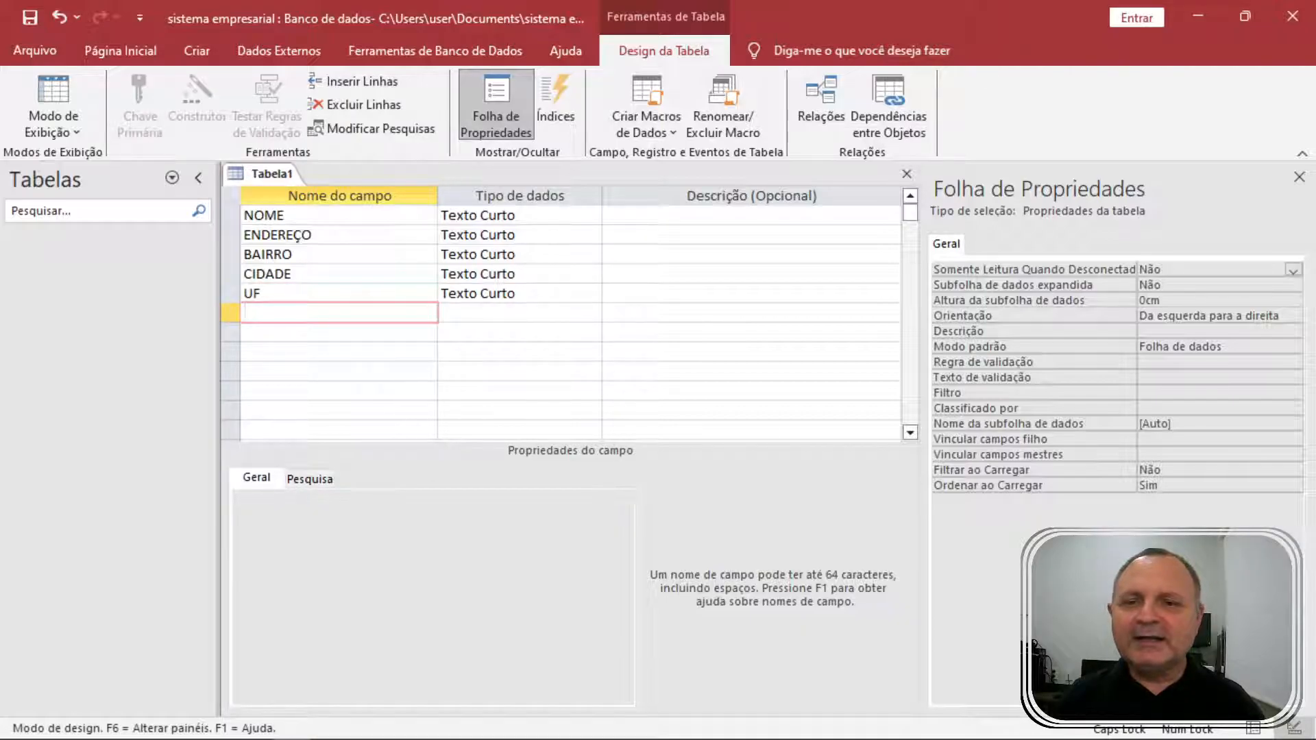
pyautogui.write('CEP')
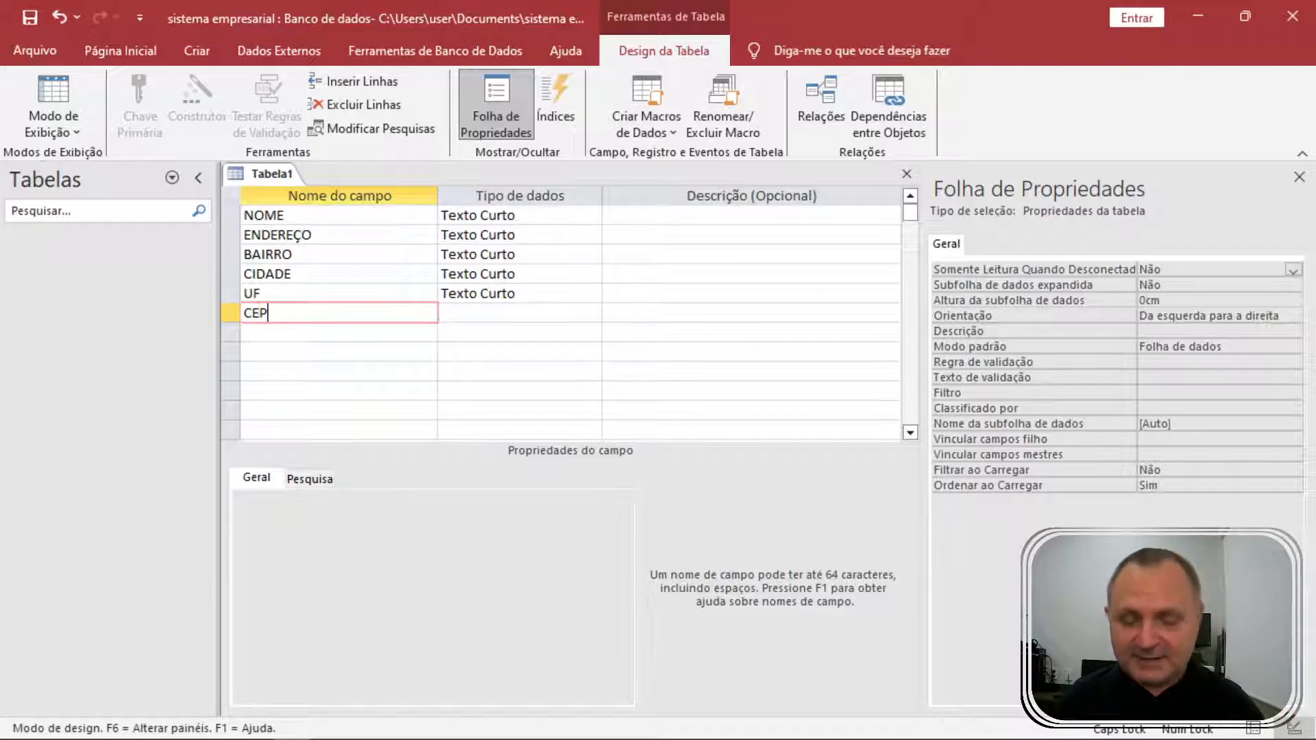
# Add TELEFONE and EMAIL as short-text fields after CEP.
pyautogui.press('Down')
pyautogui.write('TELEFO')
pyautogui.press('BackSpace')
pyautogui.press('BackSpace')
pyautogui.press('BackSpace')
pyautogui.press('BackSpace')
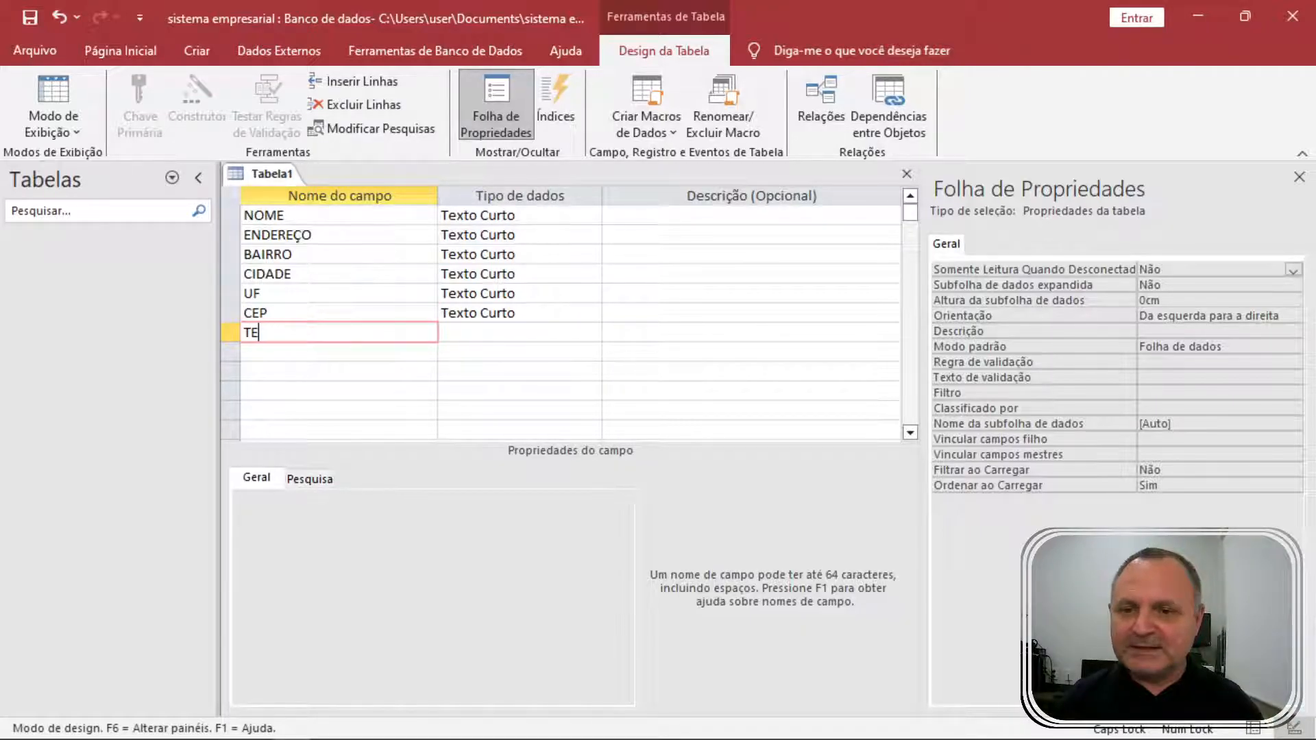
pyautogui.write('LEFONE')
pyautogui.press('Down')
pyautogui.write('EMAIL')
pyautogui.press('Down')
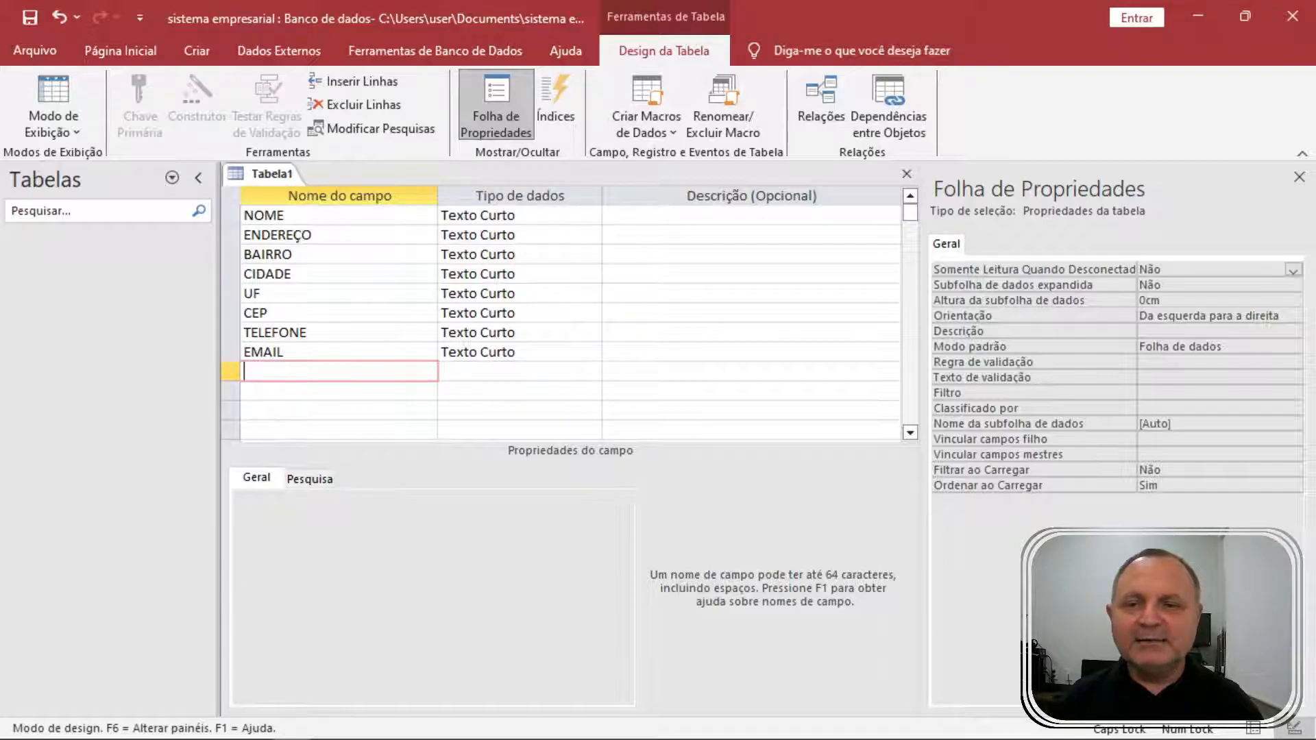
# Add CPF and RG as Texto Curto fields.
pyautogui.write('CPF')
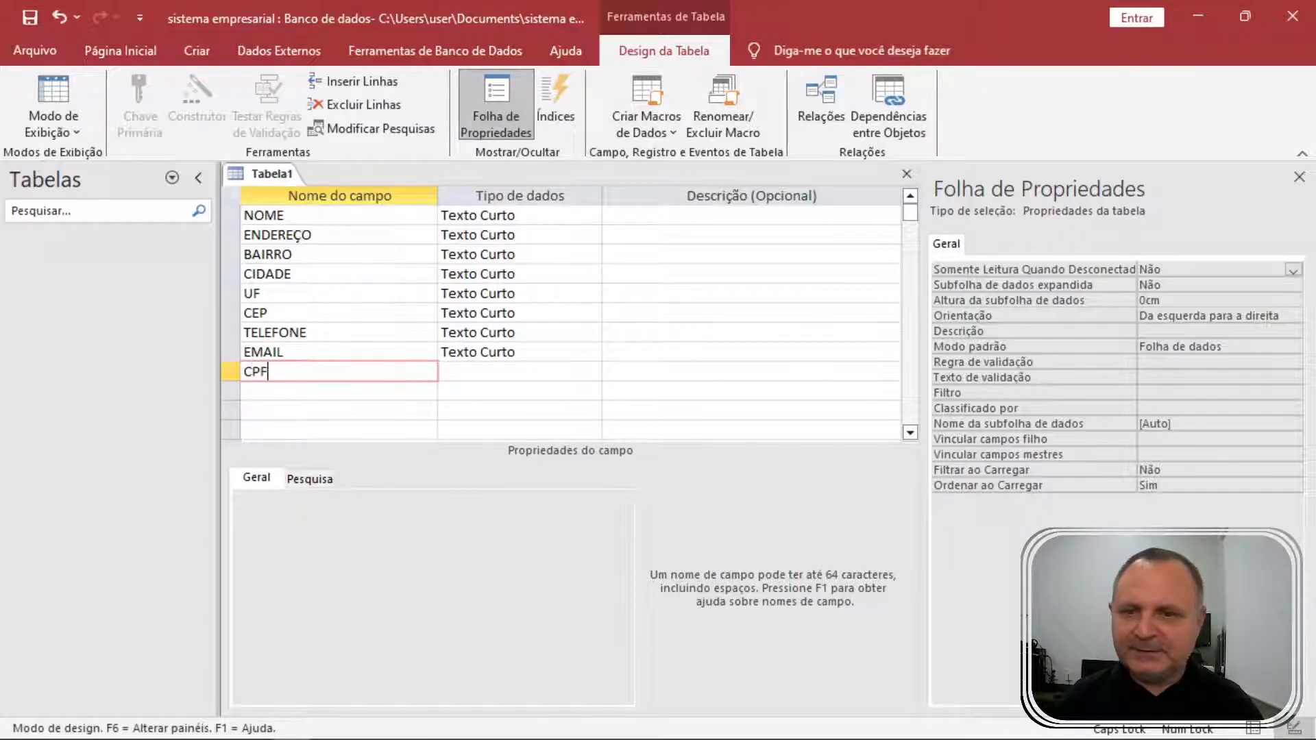
pyautogui.press('Tab')
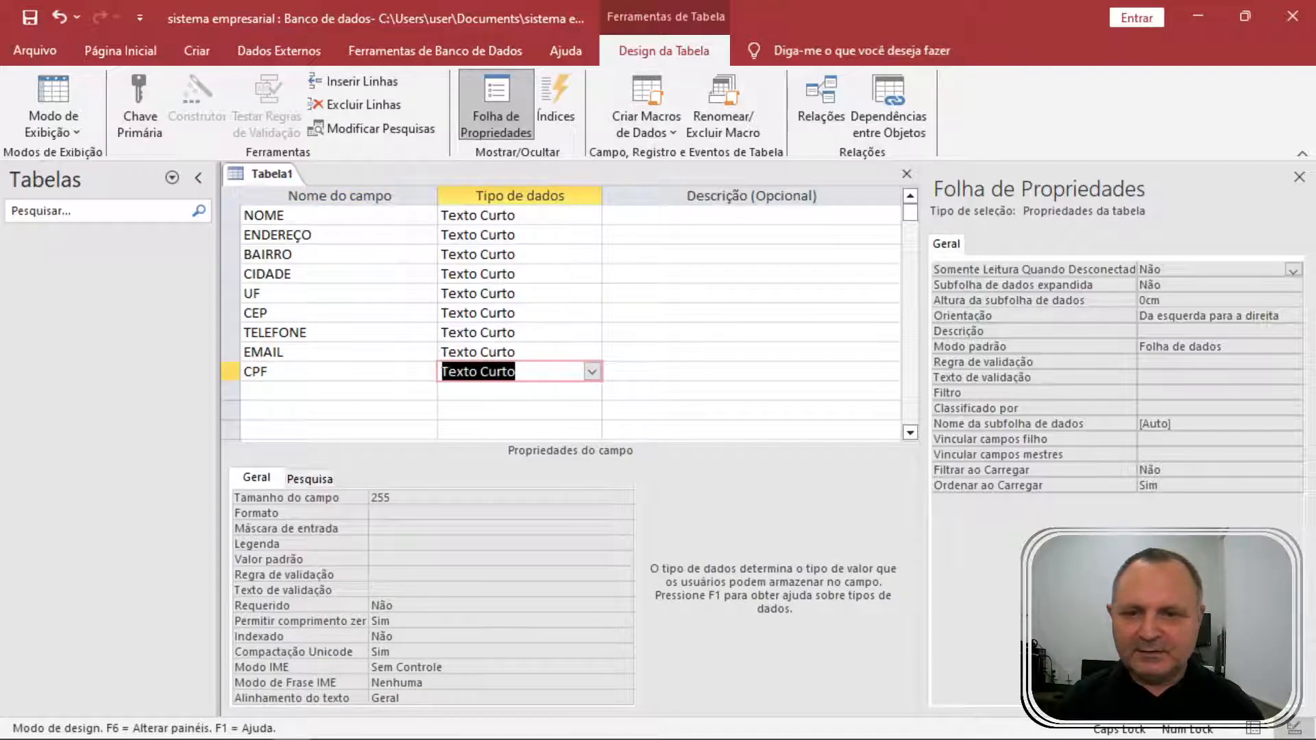
pyautogui.press('Down')
pyautogui.press('Left')
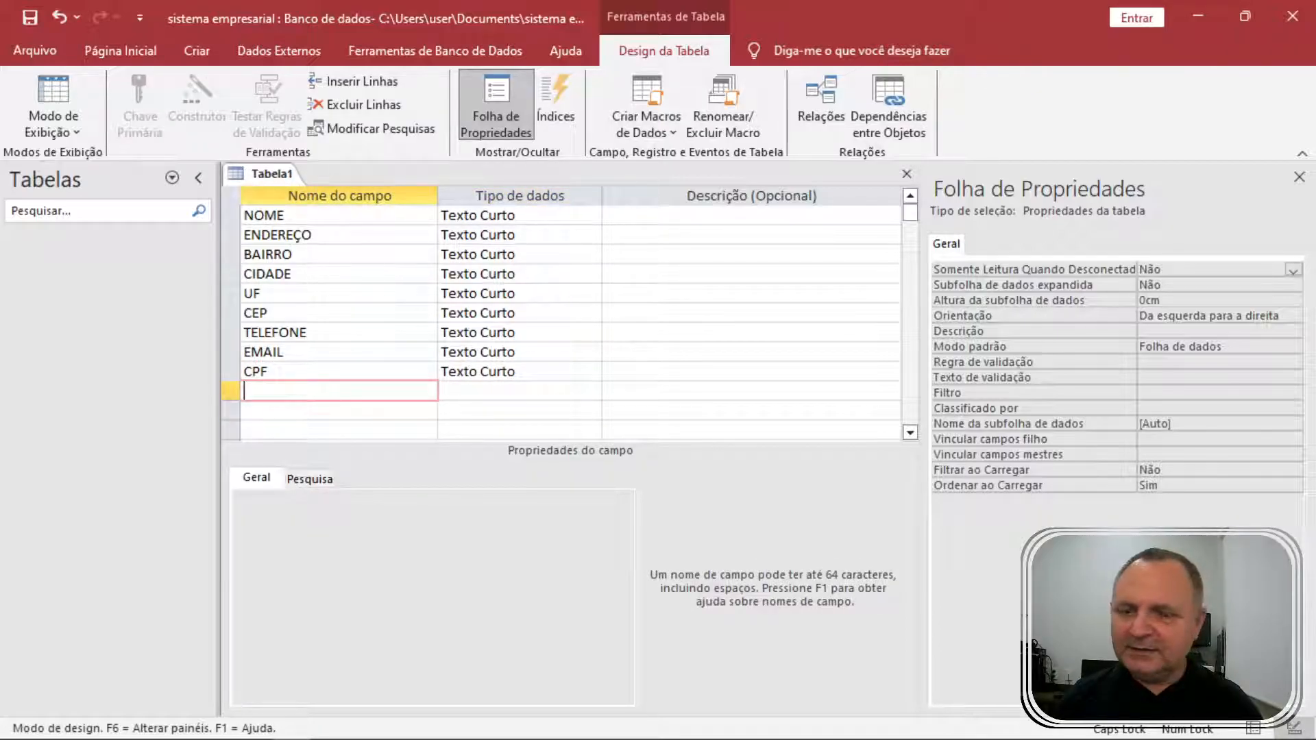
pyautogui.write('RG')
pyautogui.press('Down')
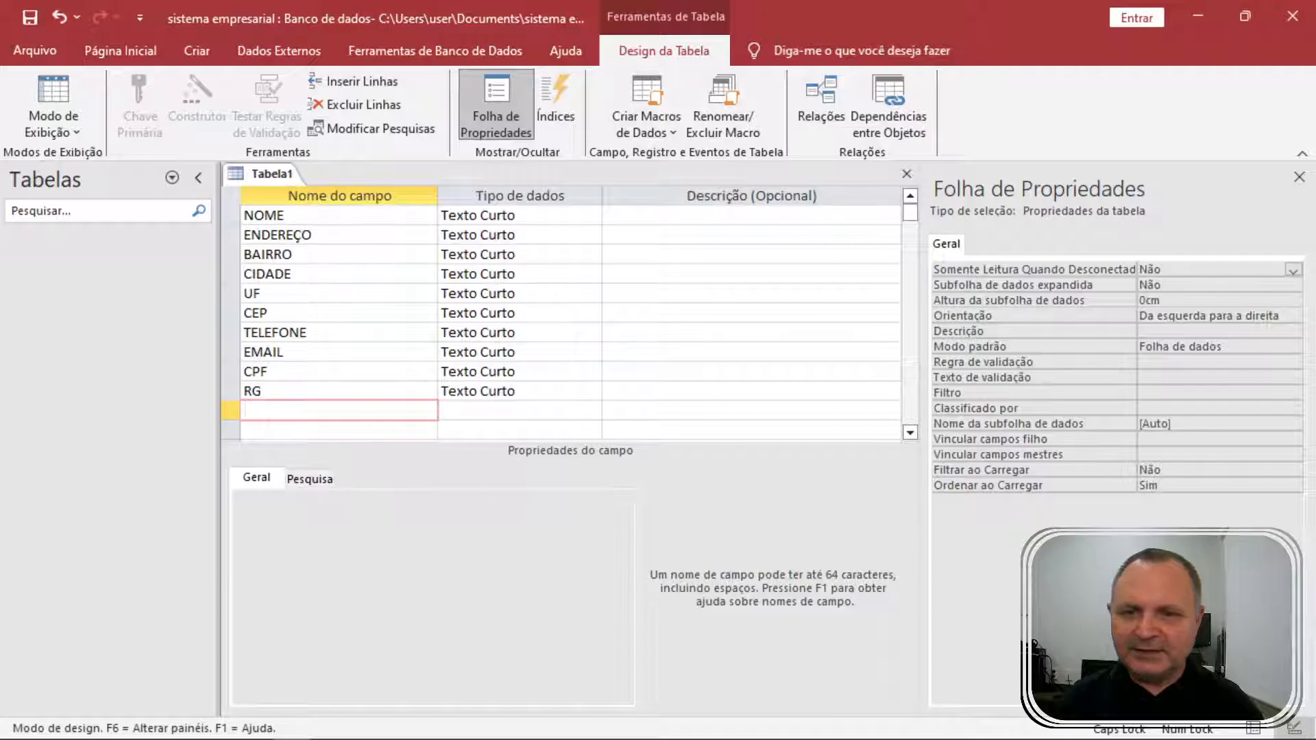
pyautogui.press('Up')
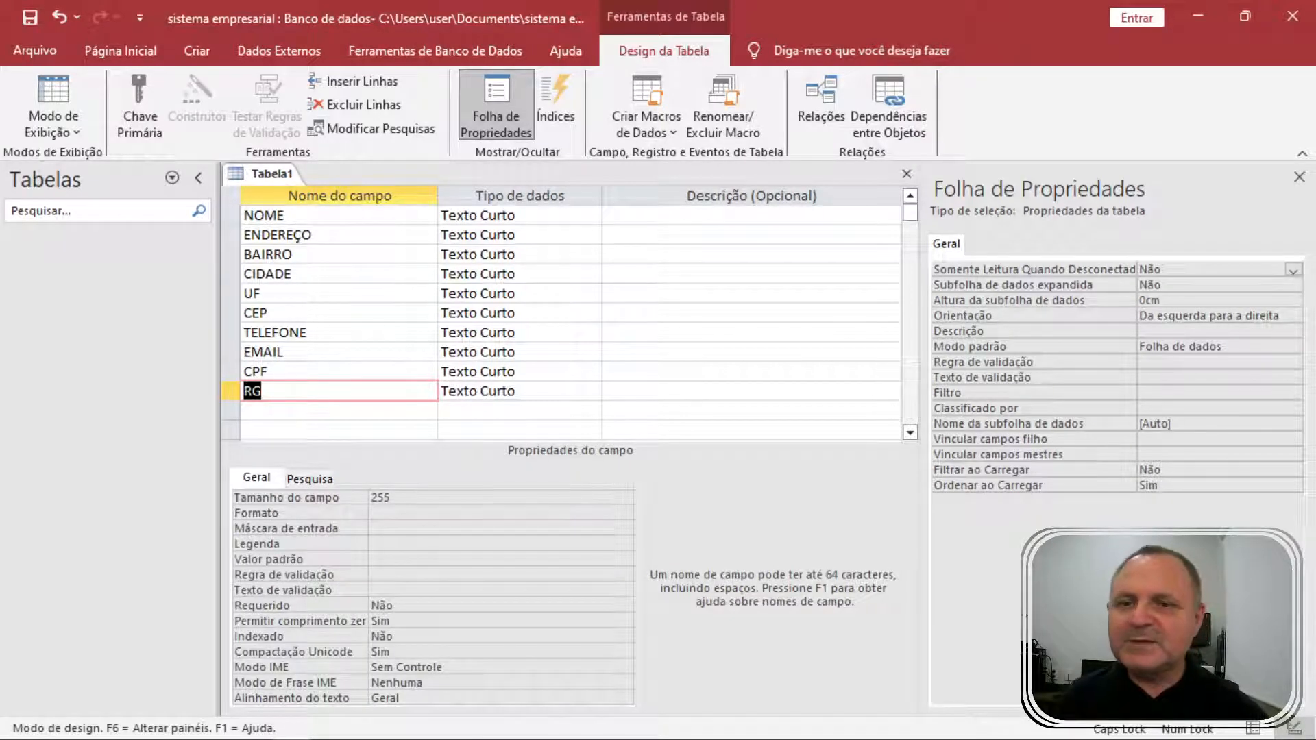
# Review the ENDEREÇO and NOME field rows and NOME's data type.
pyautogui.click(314, 235)
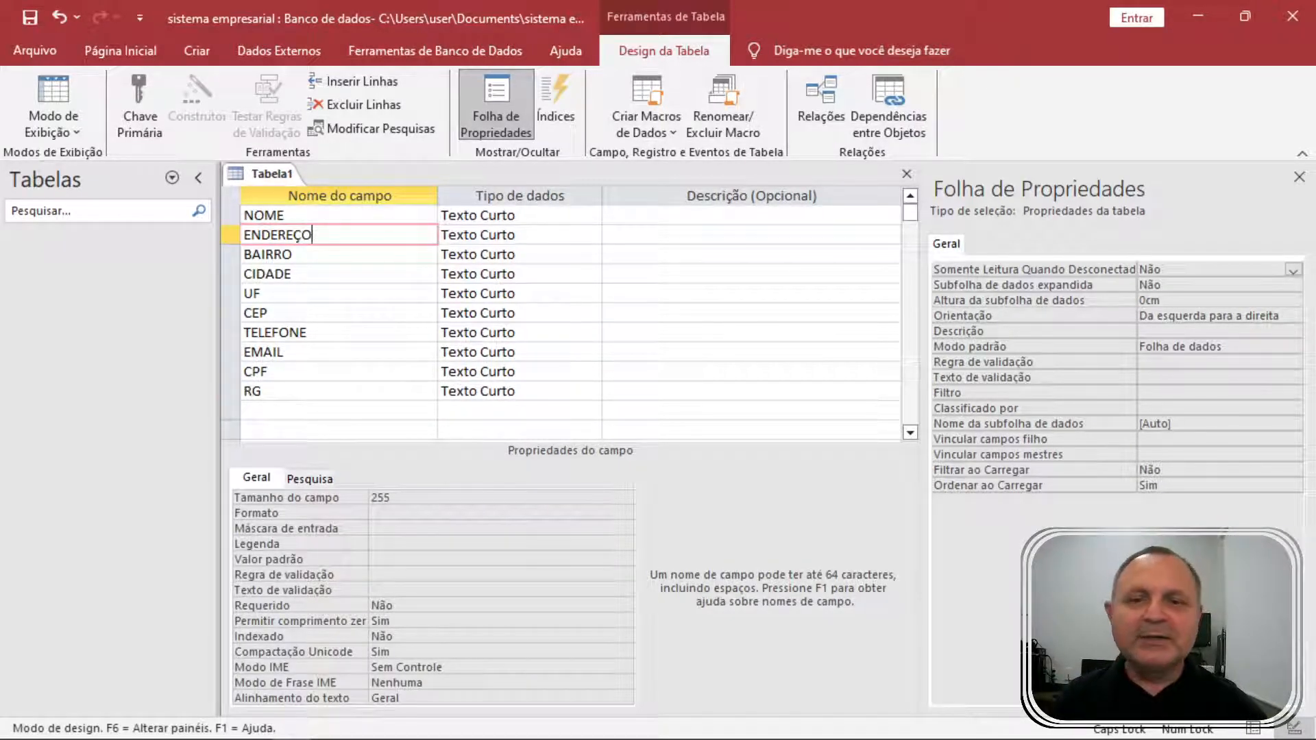
pyautogui.click(285, 215)
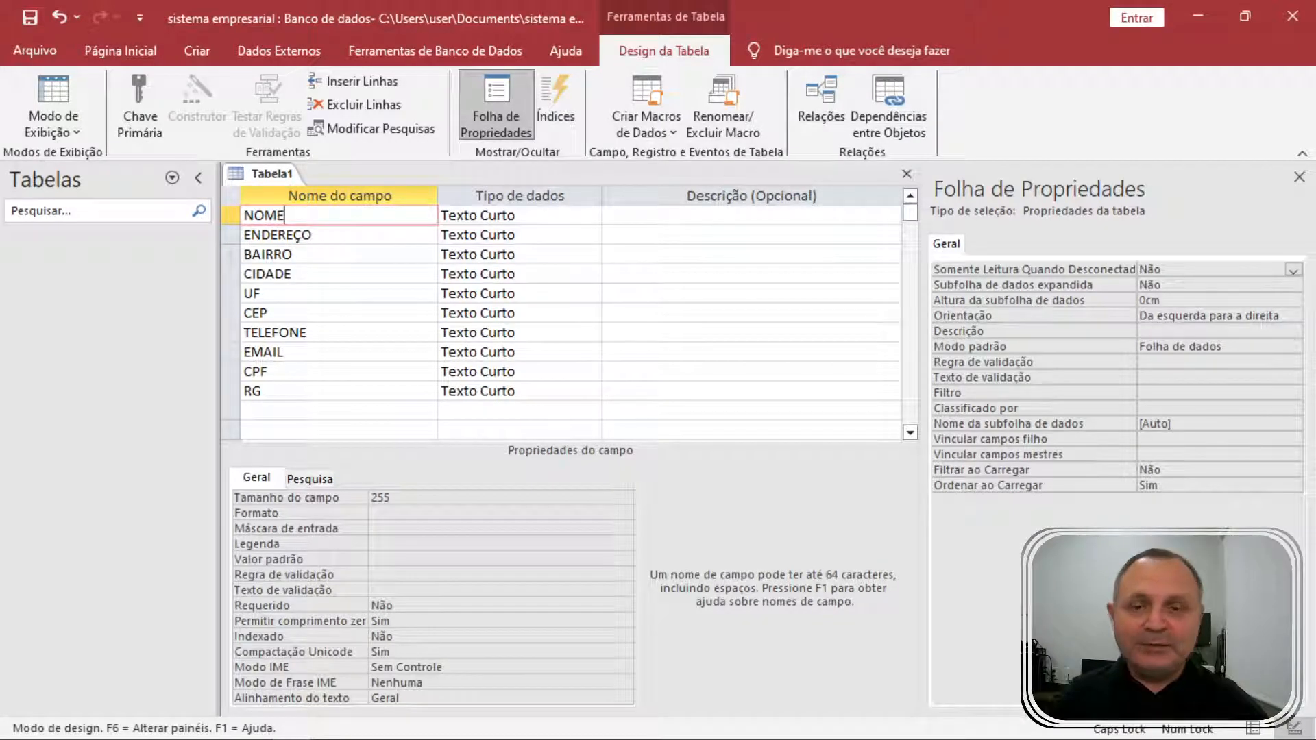
pyautogui.click(478, 215)
pyautogui.click(285, 216)
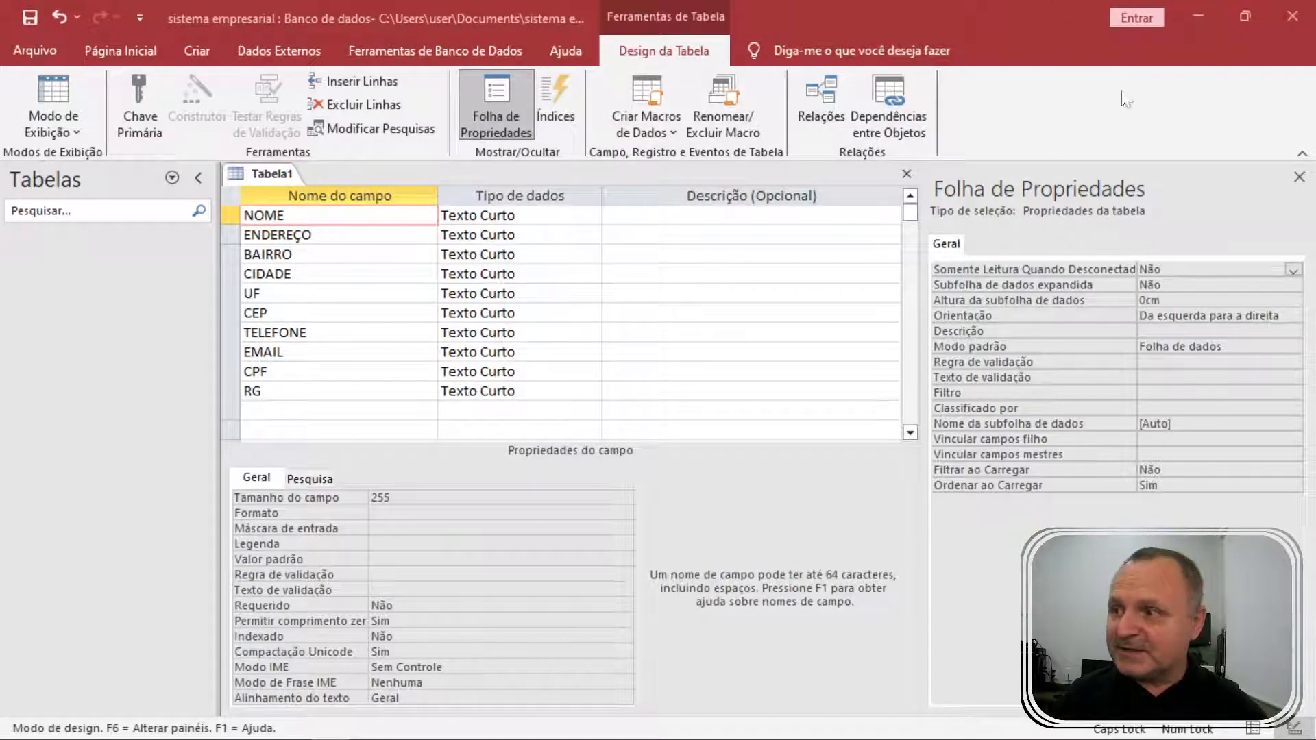
# Place the Notepad note over the table design and type DEFINIÇÃO.
pyautogui.moveTo(1315, 233); pyautogui.dragTo(760, 264)
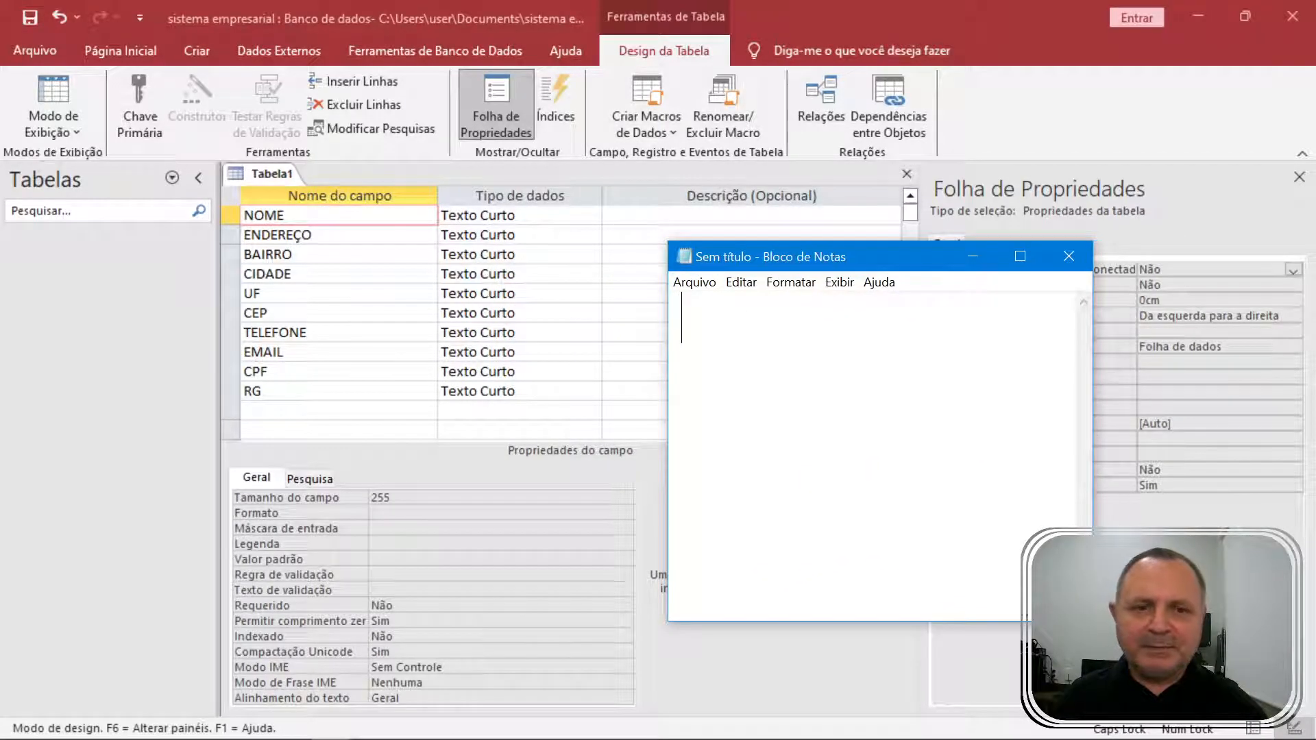
pyautogui.write('DEFIN')
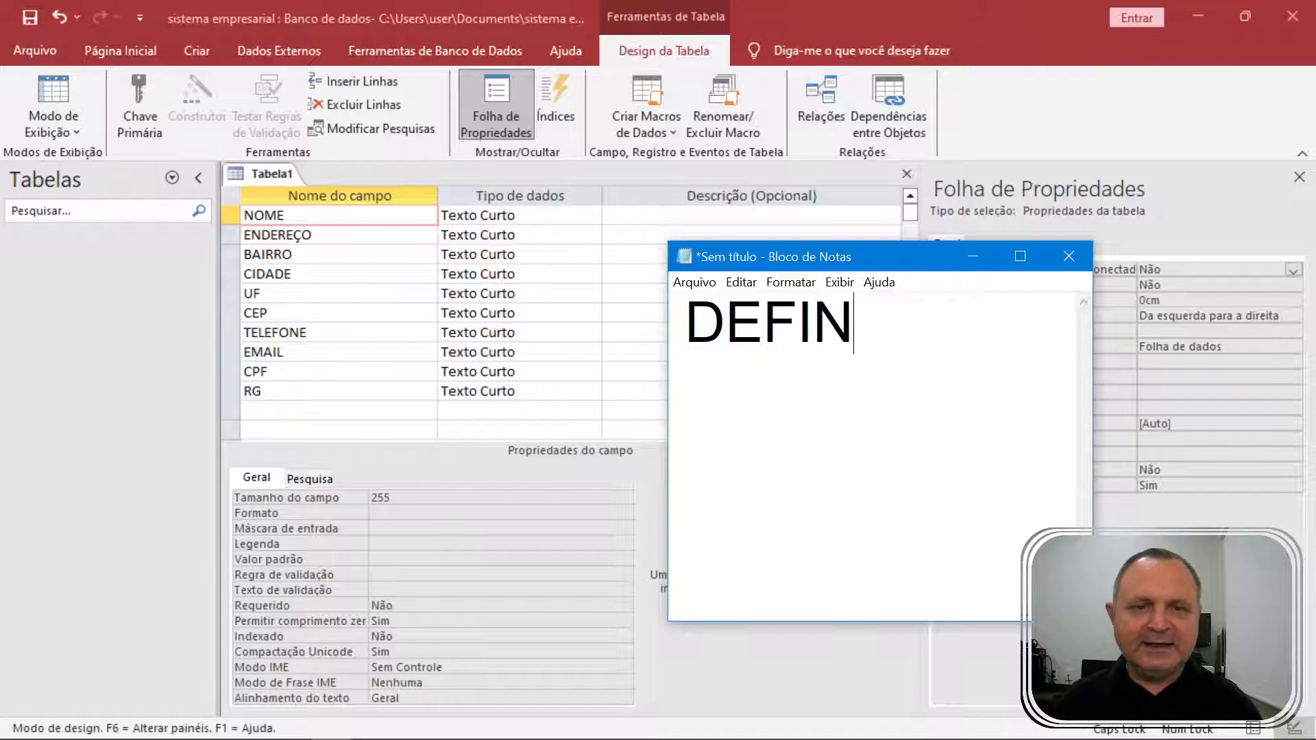
pyautogui.write('IFI')
pyautogui.press('BackSpace')
pyautogui.press('BackSpace')
pyautogui.write('Ç')
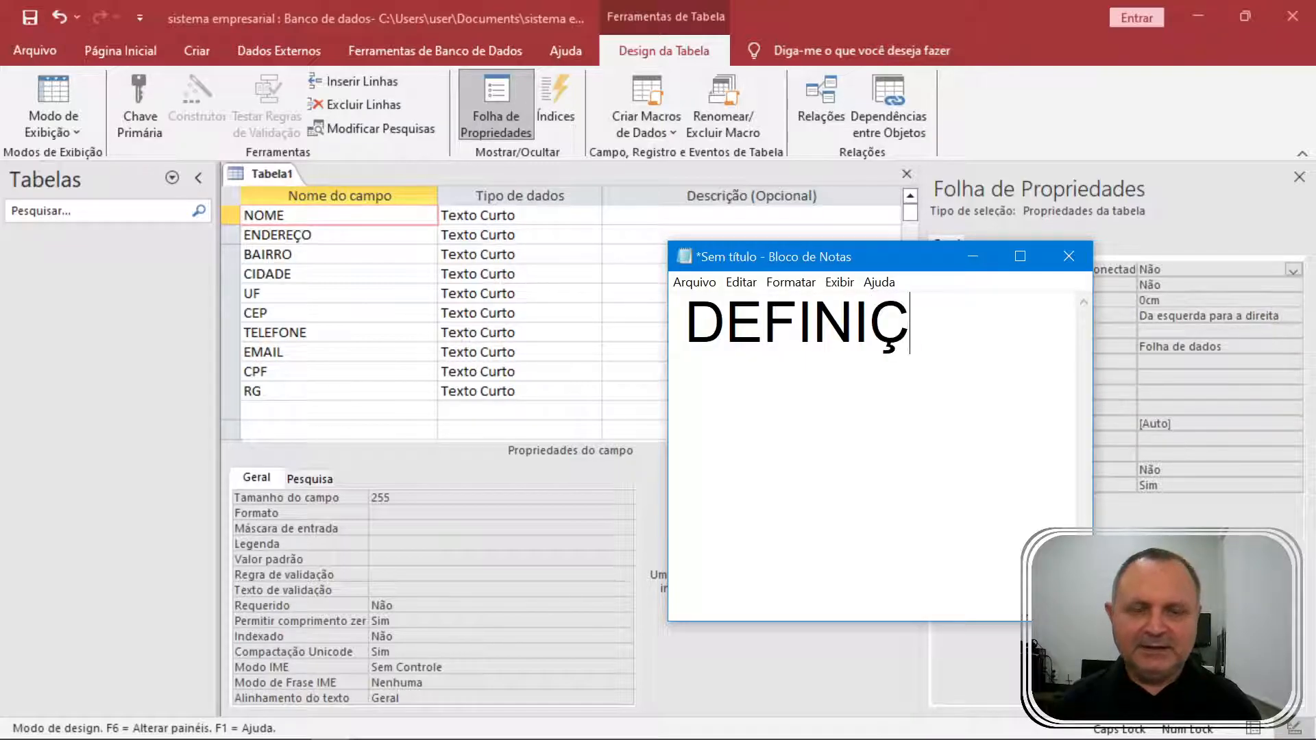
pyautogui.write('ÃO')
pyautogui.press('Return')
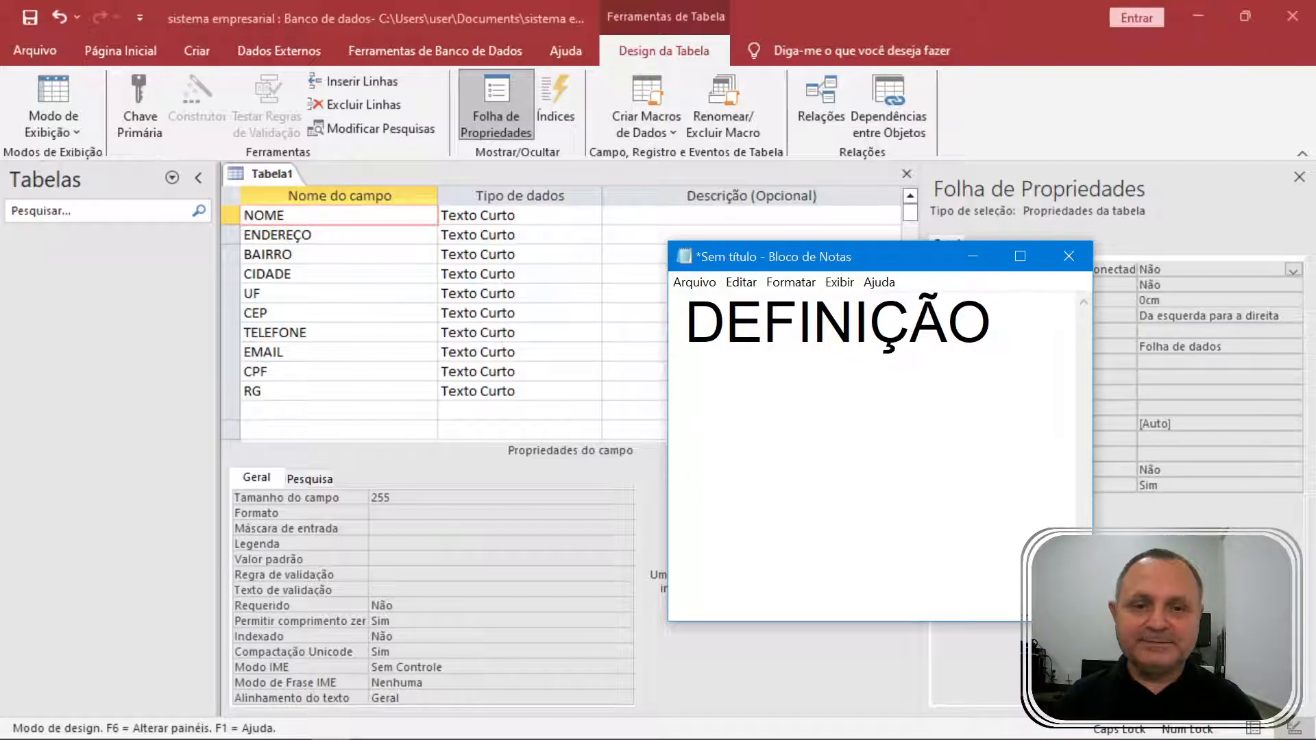
# Add REFINAMENTO and NORMALIZAÇÃO on new lines, widening the note to fit.
pyautogui.write('RENI')
pyautogui.press('BackSpace')
pyautogui.press('BackSpace')
pyautogui.write('FINAMENTO')
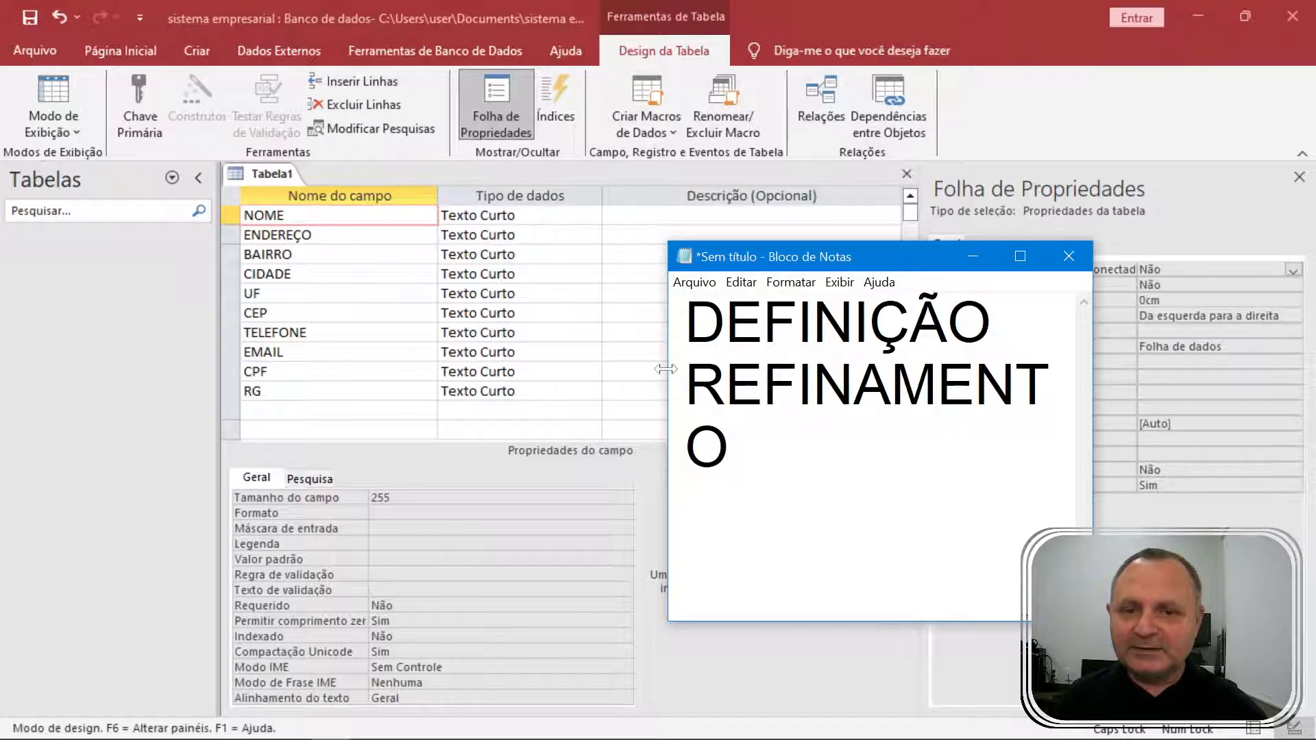
pyautogui.moveTo(668, 370); pyautogui.dragTo(569, 384)
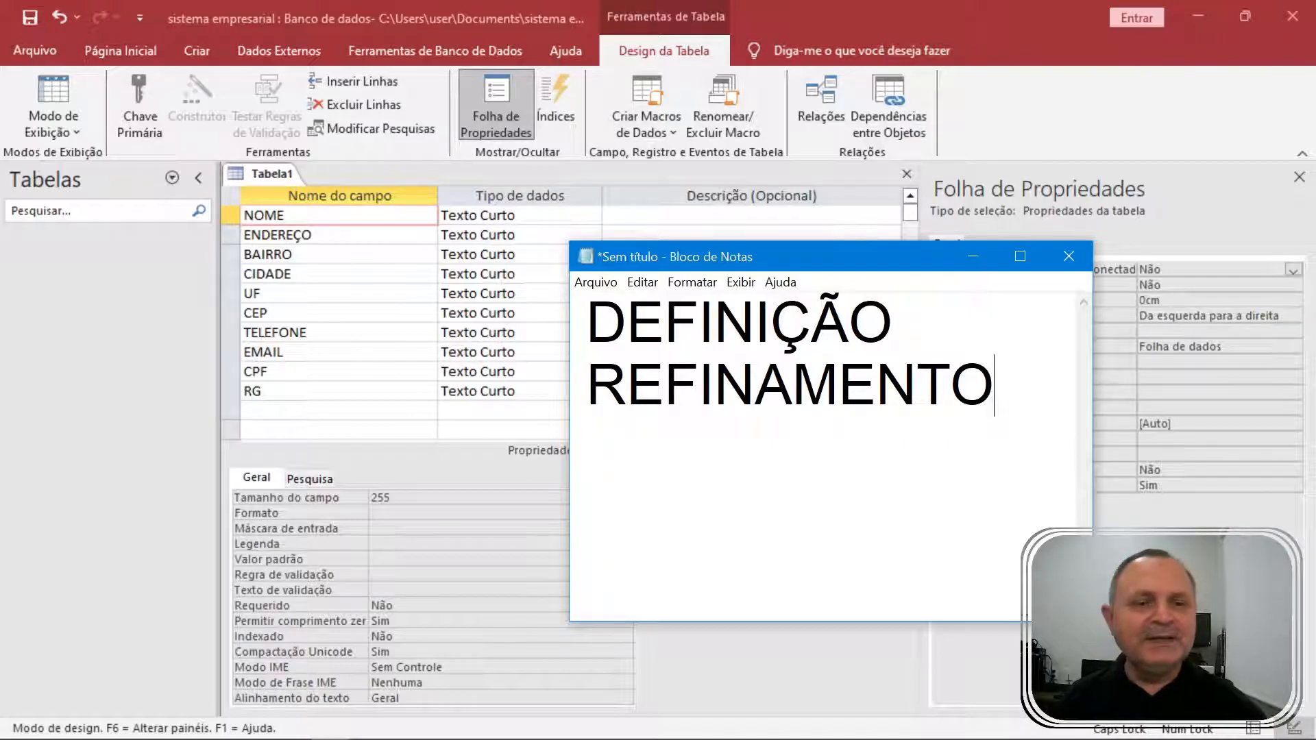
pyautogui.press('Return')
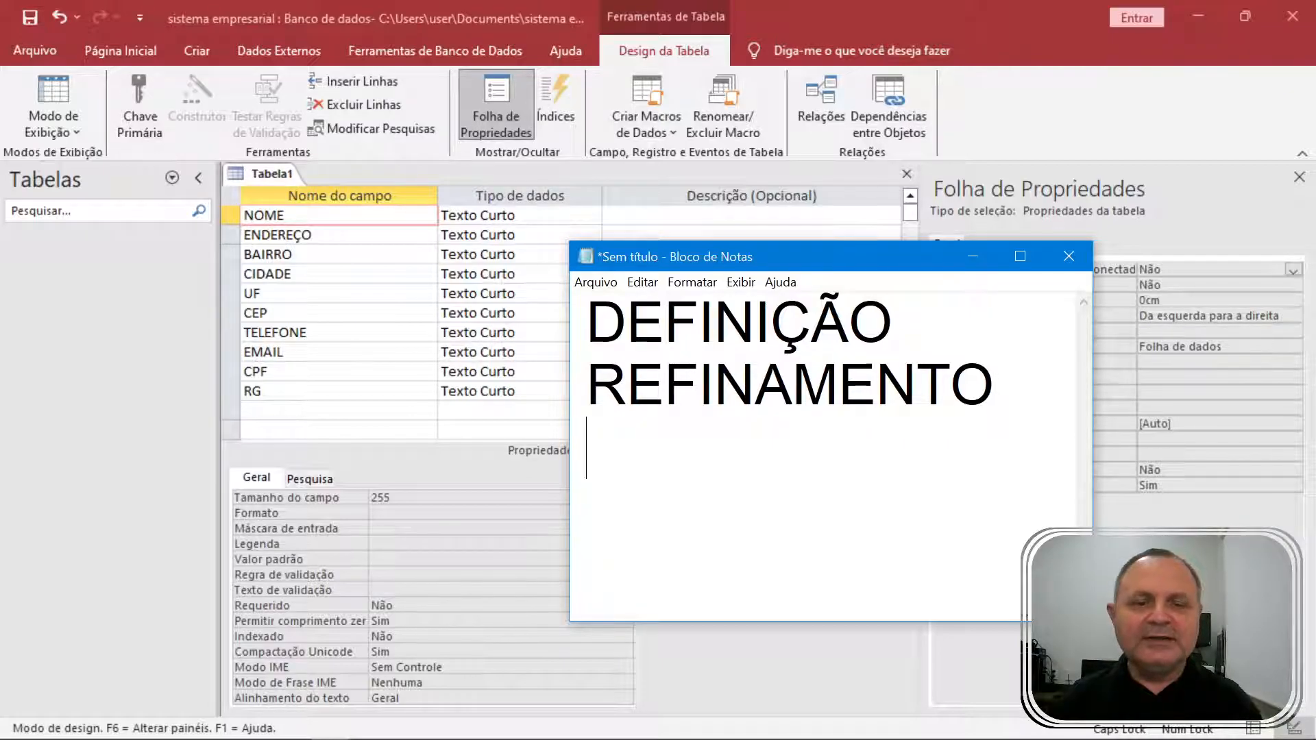
pyautogui.write('NO')
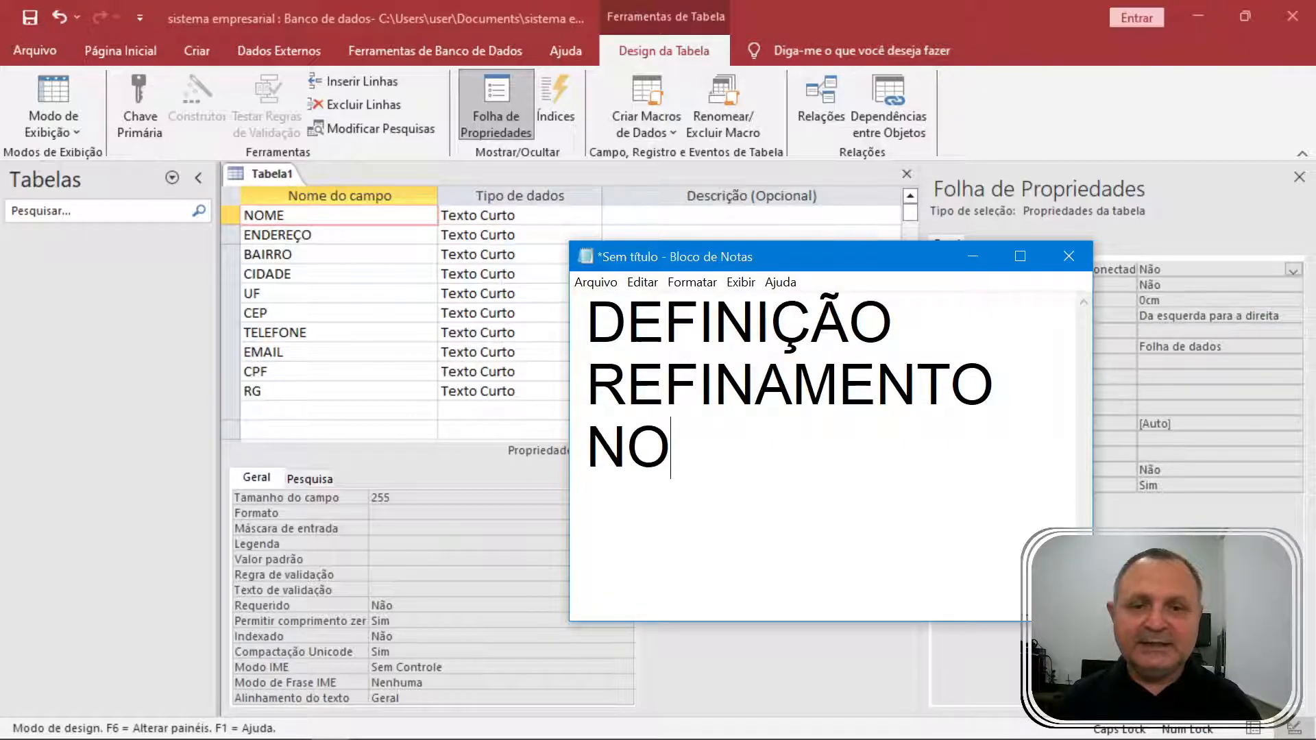
pyautogui.write('RMALIZAÇÃO')
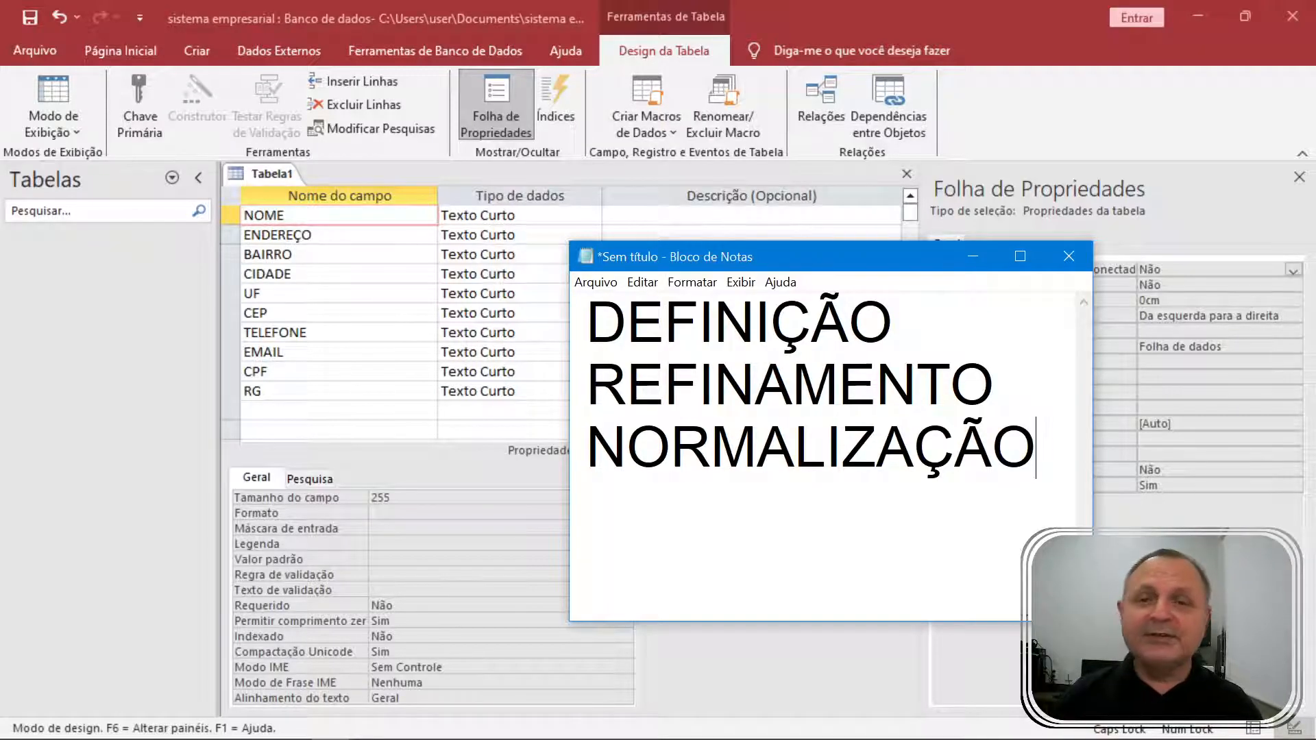
pyautogui.click(294, 430)
pyautogui.press('Up')
# Add a DATA_NASCIMENTO Texto Curto field below RG.
pyautogui.write('DATA')
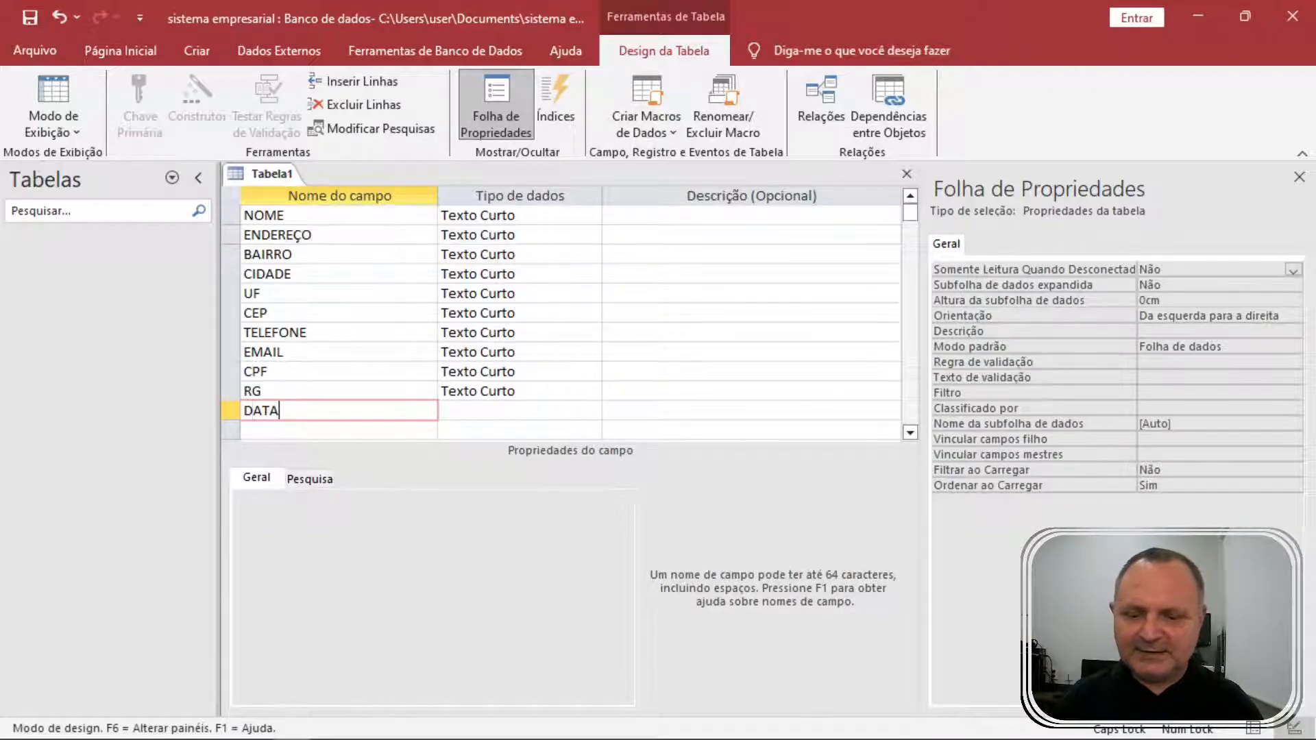
pyautogui.write('_NASCIMENTO')
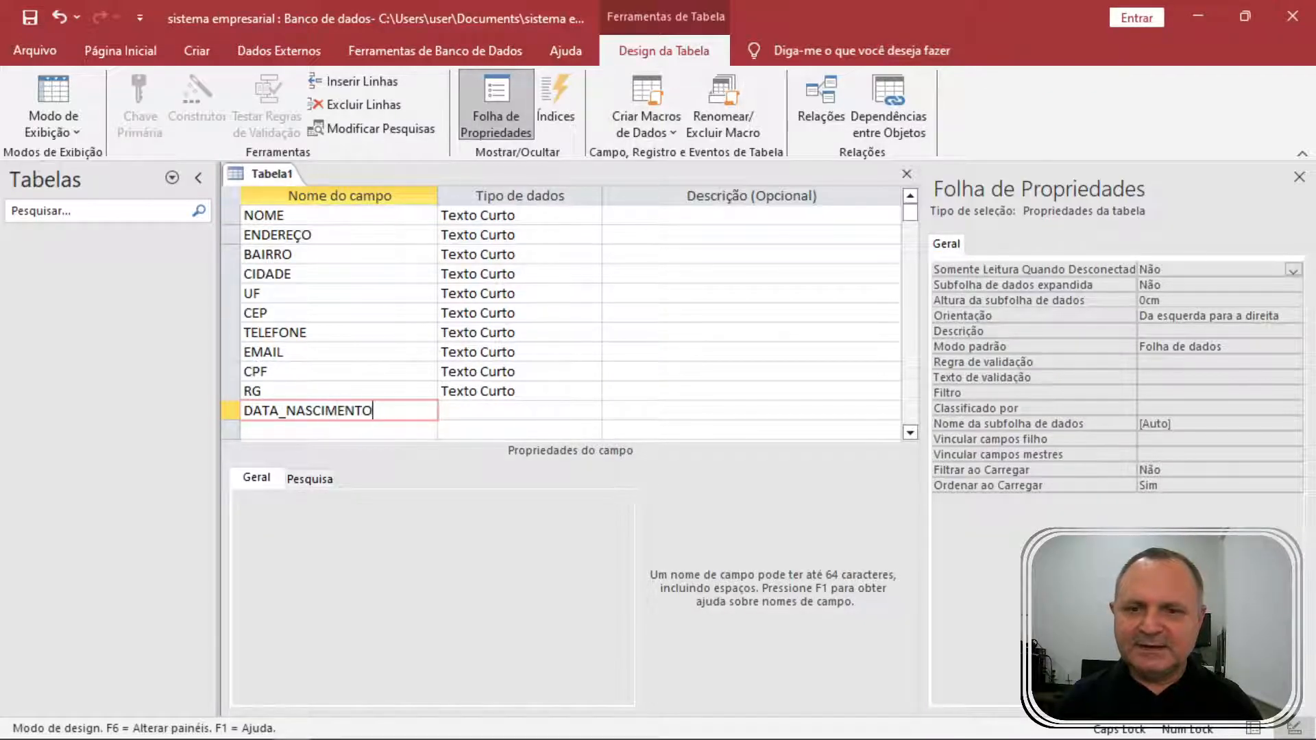
pyautogui.press('Tab')
pyautogui.click(338, 410)
# Highlight DEFINIÇÃO in the Notepad note, then return to the table design.
pyautogui.click(333, 725)
pyautogui.doubleClick(741, 324)
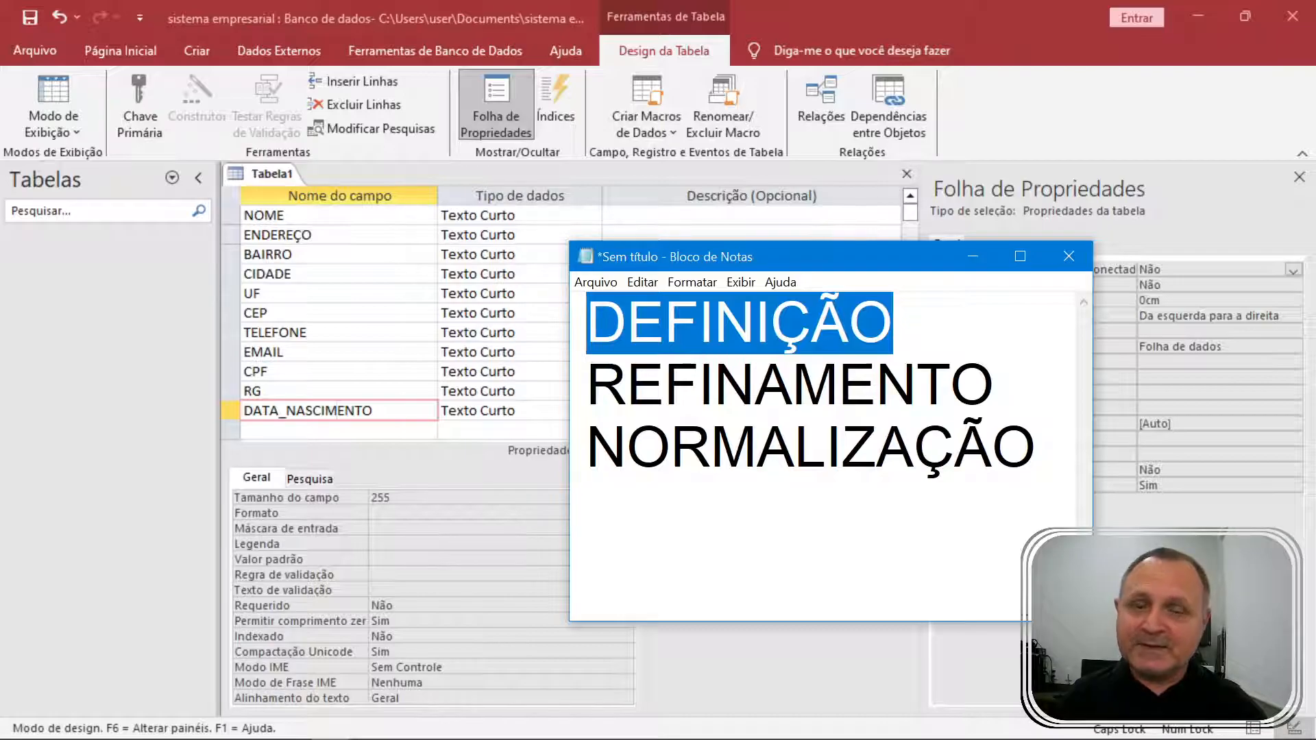
pyautogui.click(699, 323)
pyautogui.click(302, 209)
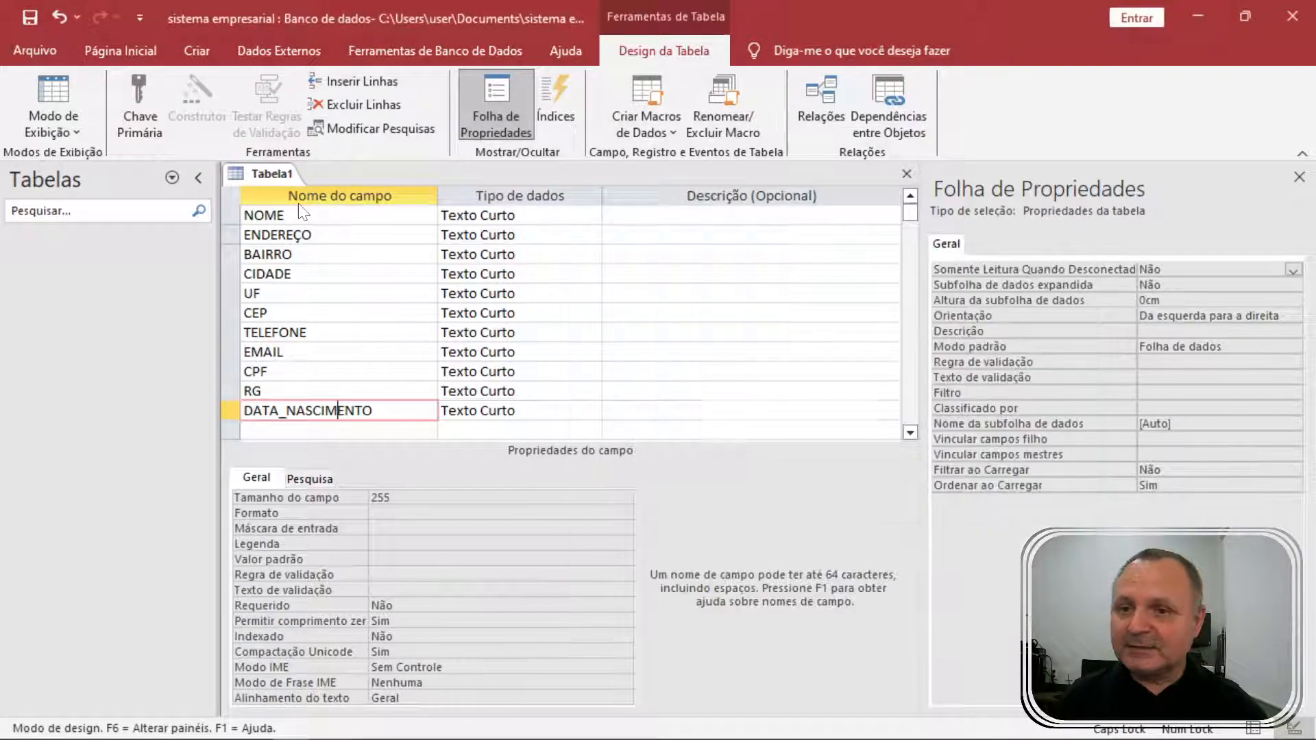
pyautogui.click(52, 47)
# Save the table as TBL_CLIENTES and accept the automatic Código primary key.
pyautogui.click(72, 296)
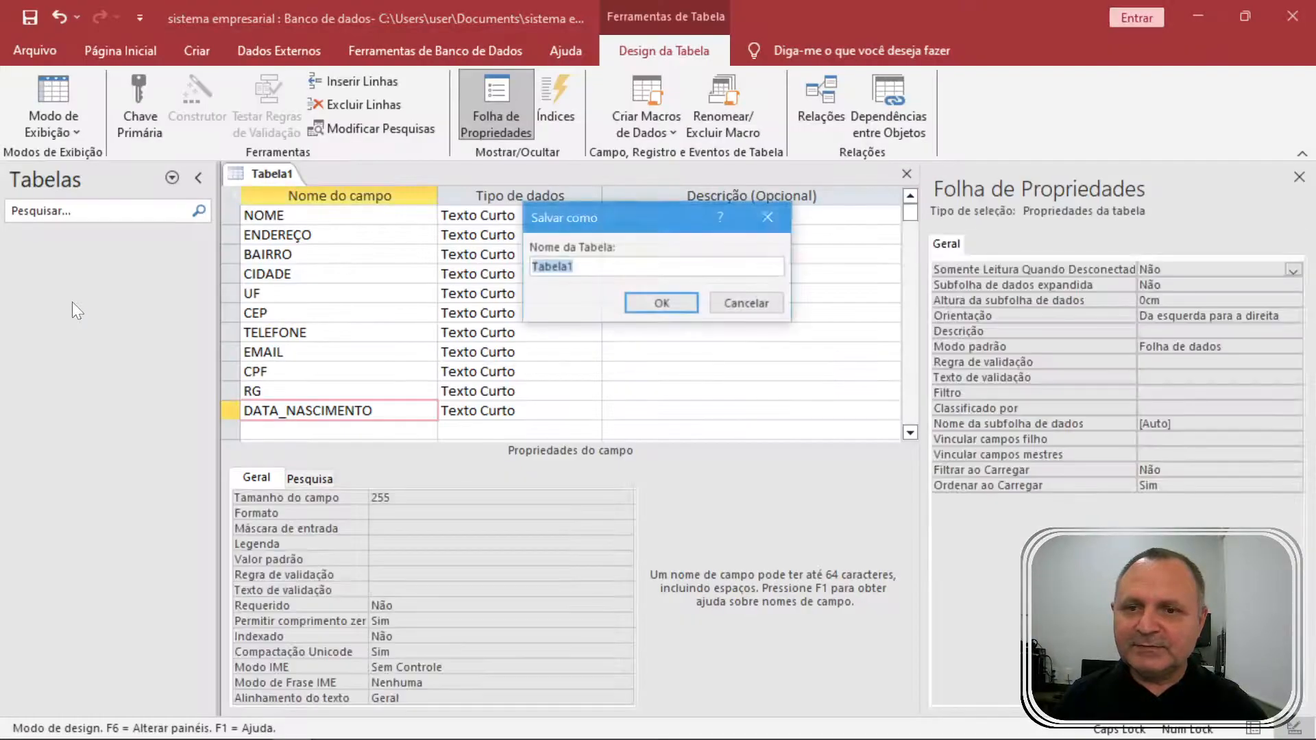
pyautogui.moveTo(649, 220); pyautogui.dragTo(687, 258)
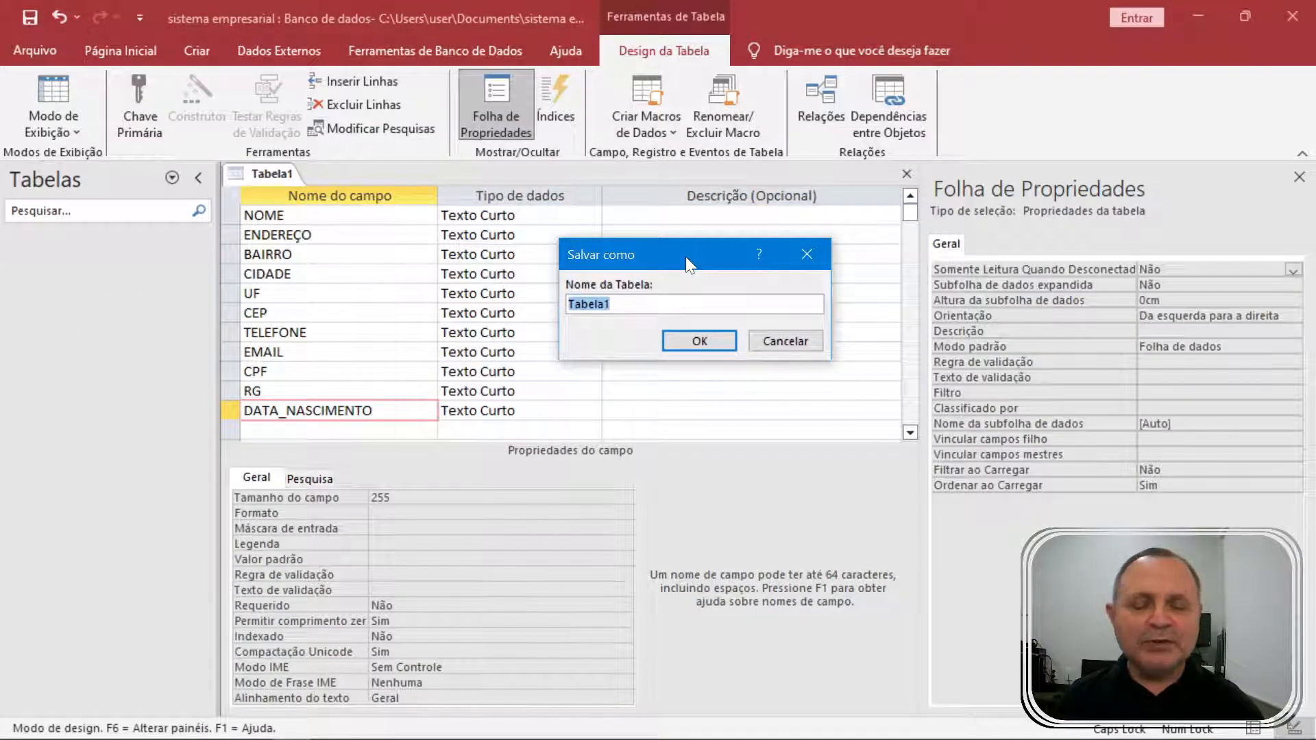
pyautogui.write('TBL')
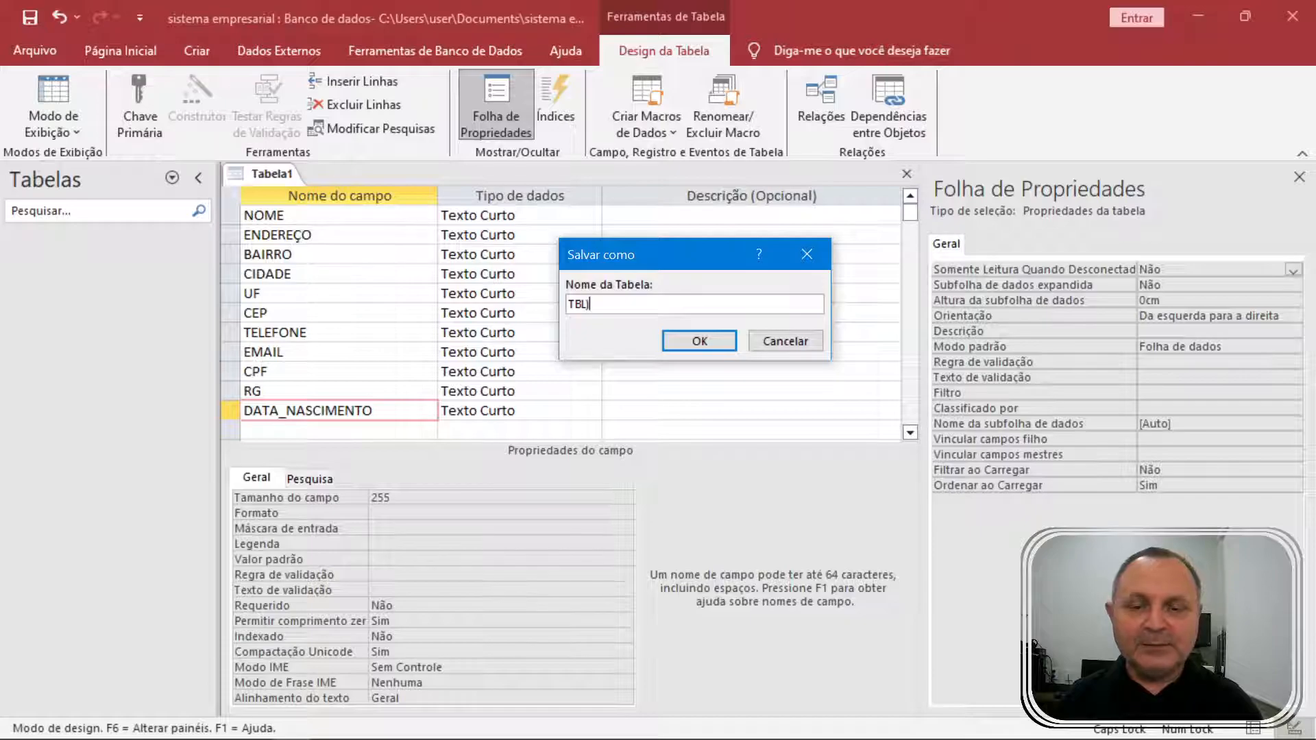
pyautogui.write('_')
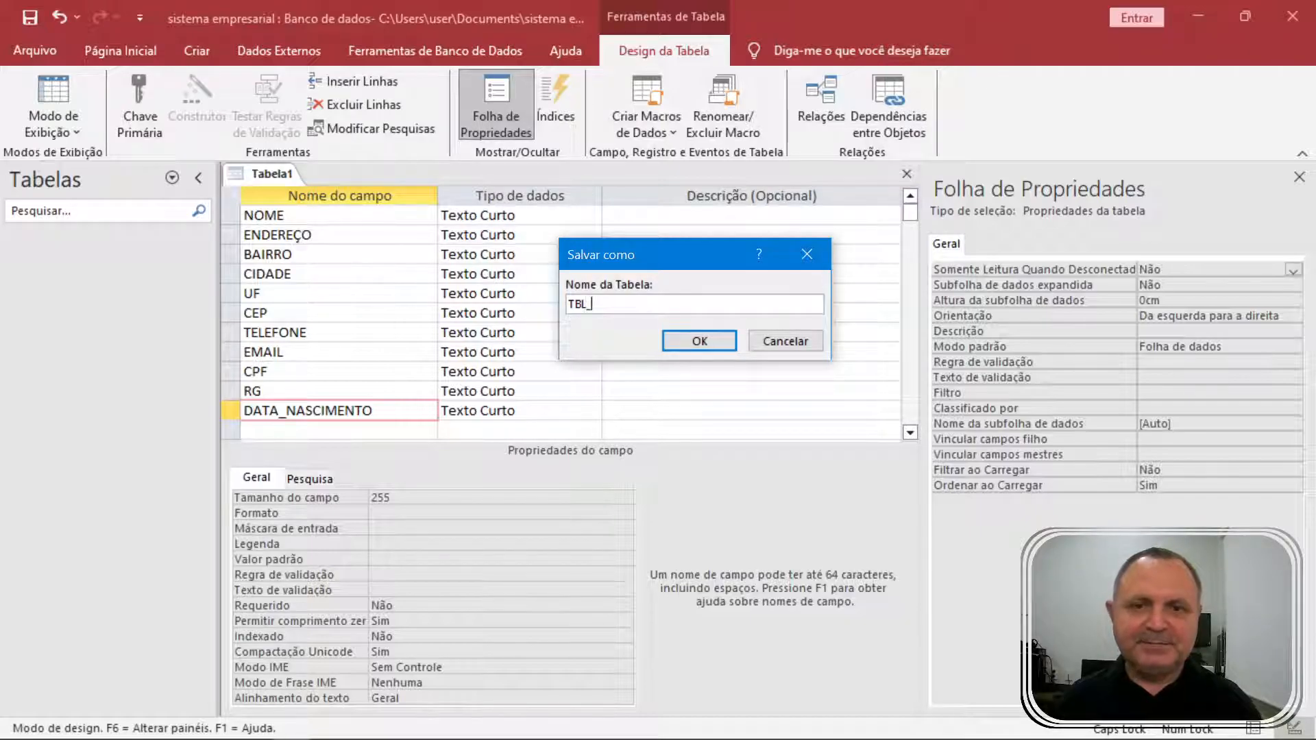
pyautogui.write('CLIENTES')
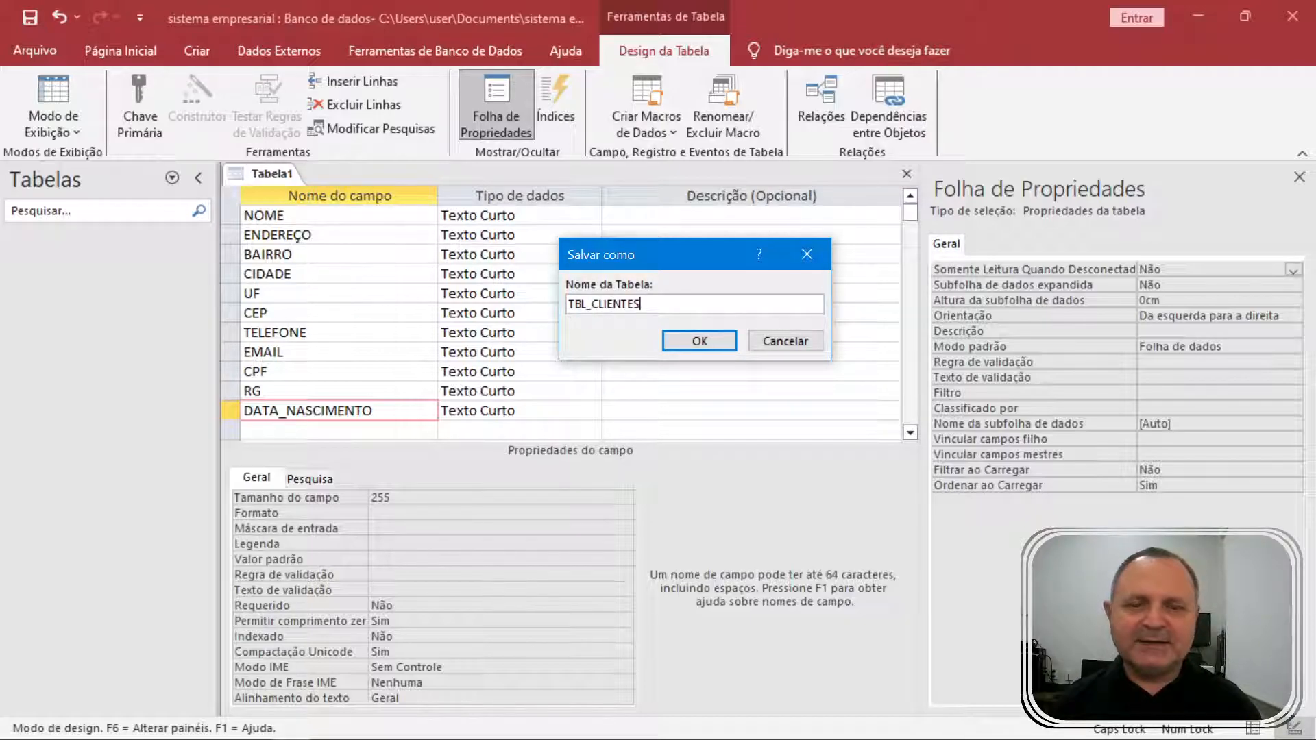
pyautogui.press('Return')
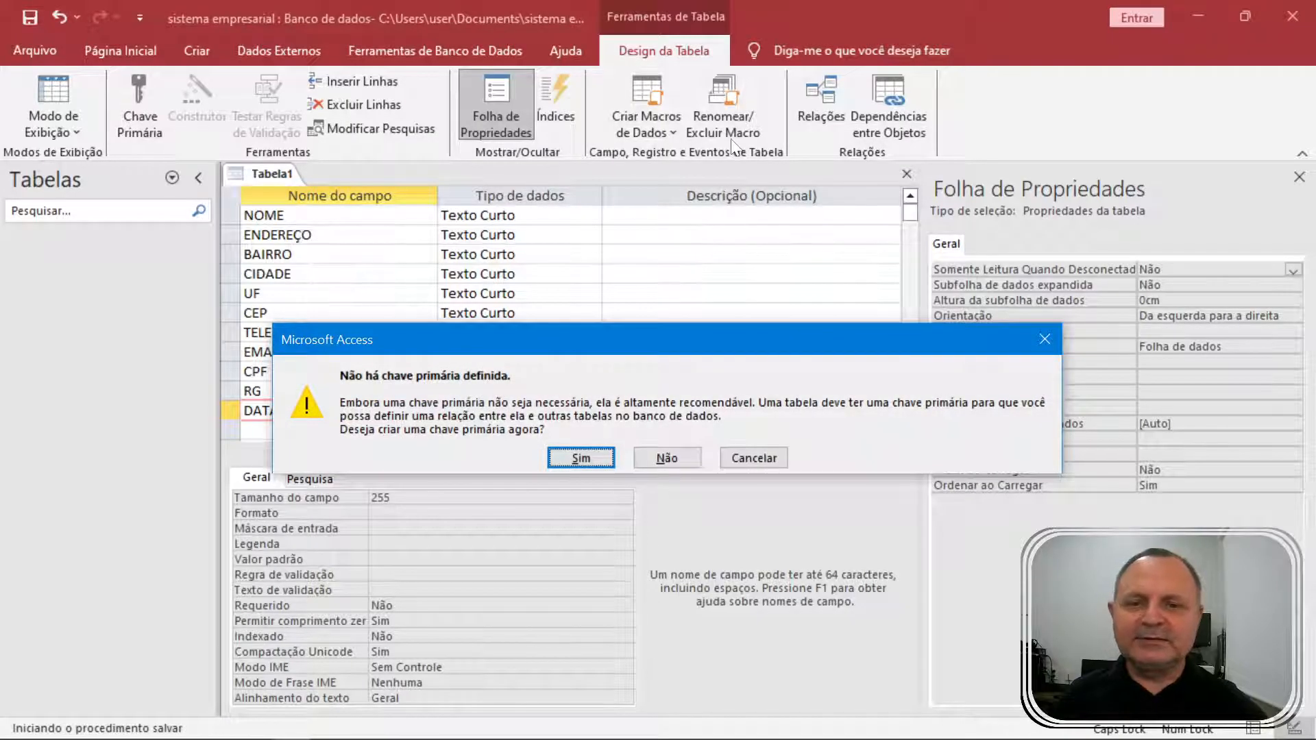
pyautogui.moveTo(510, 352); pyautogui.dragTo(510, 297)
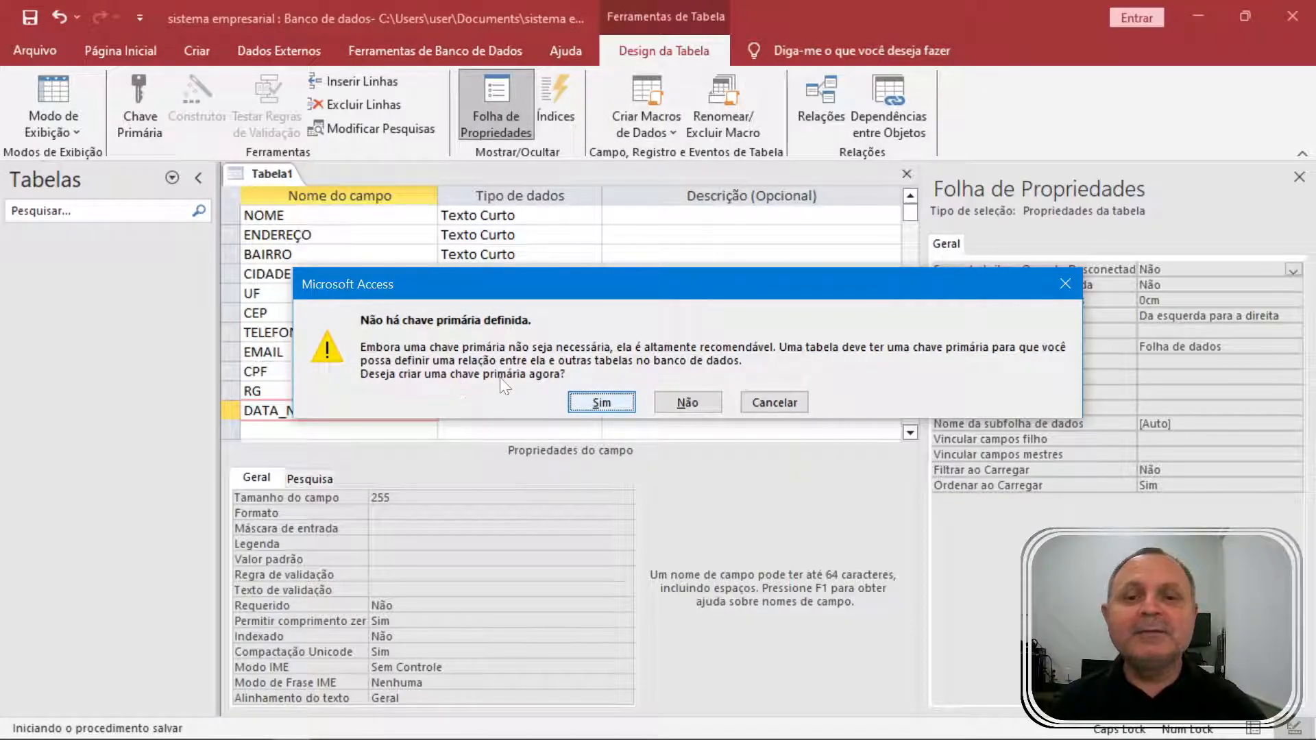
pyautogui.click(595, 402)
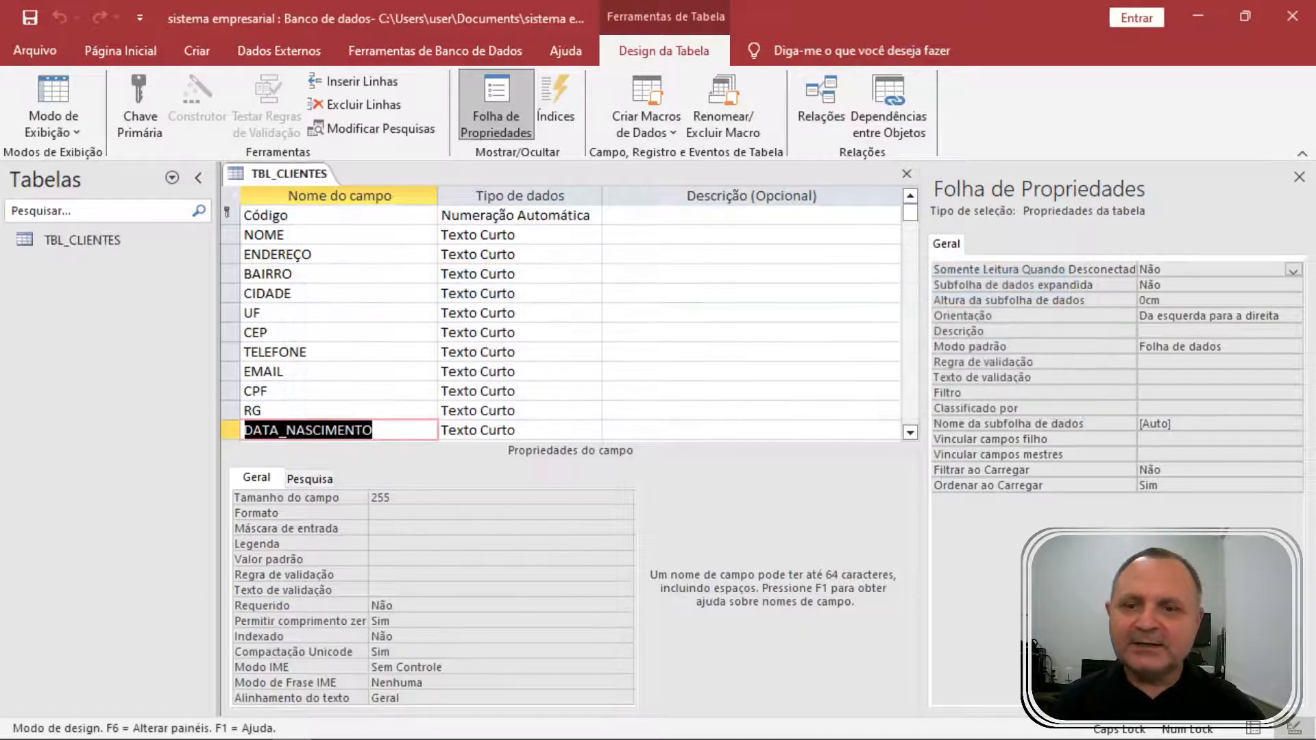
pyautogui.click(288, 215)
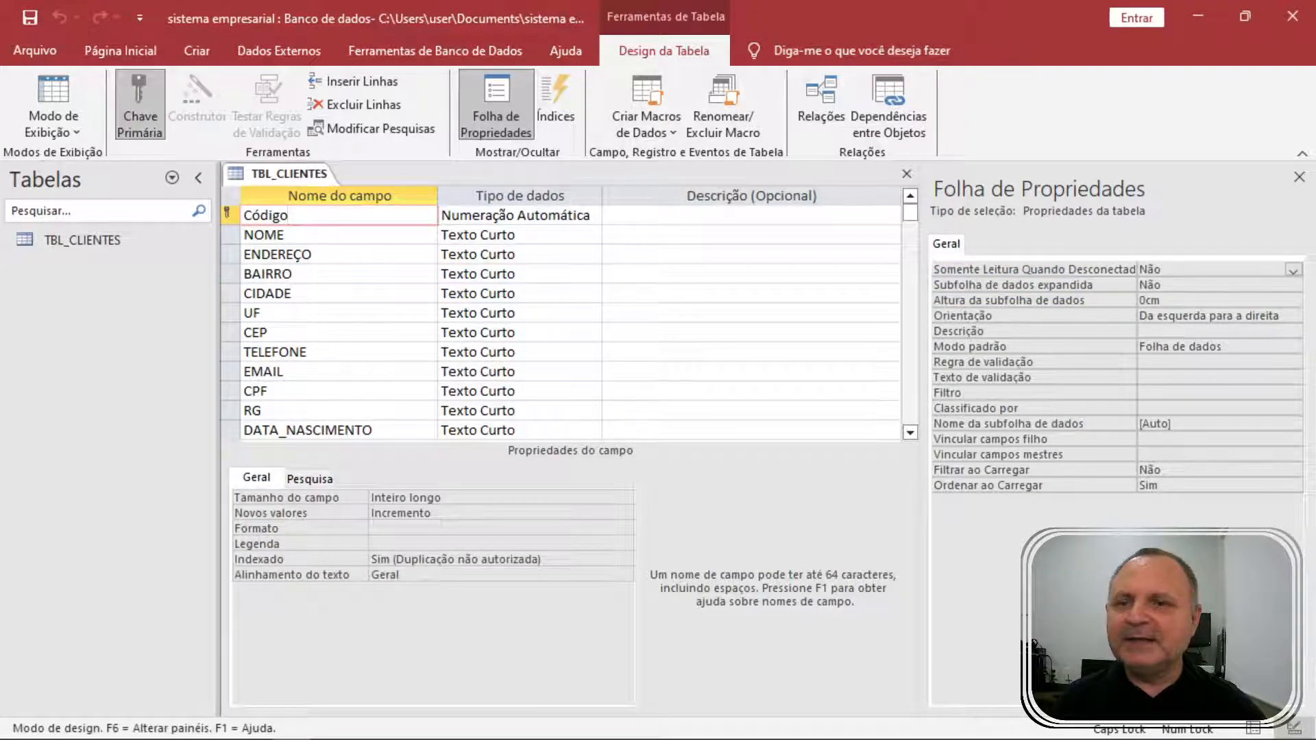
pyautogui.hotkey('shift', 'Home')
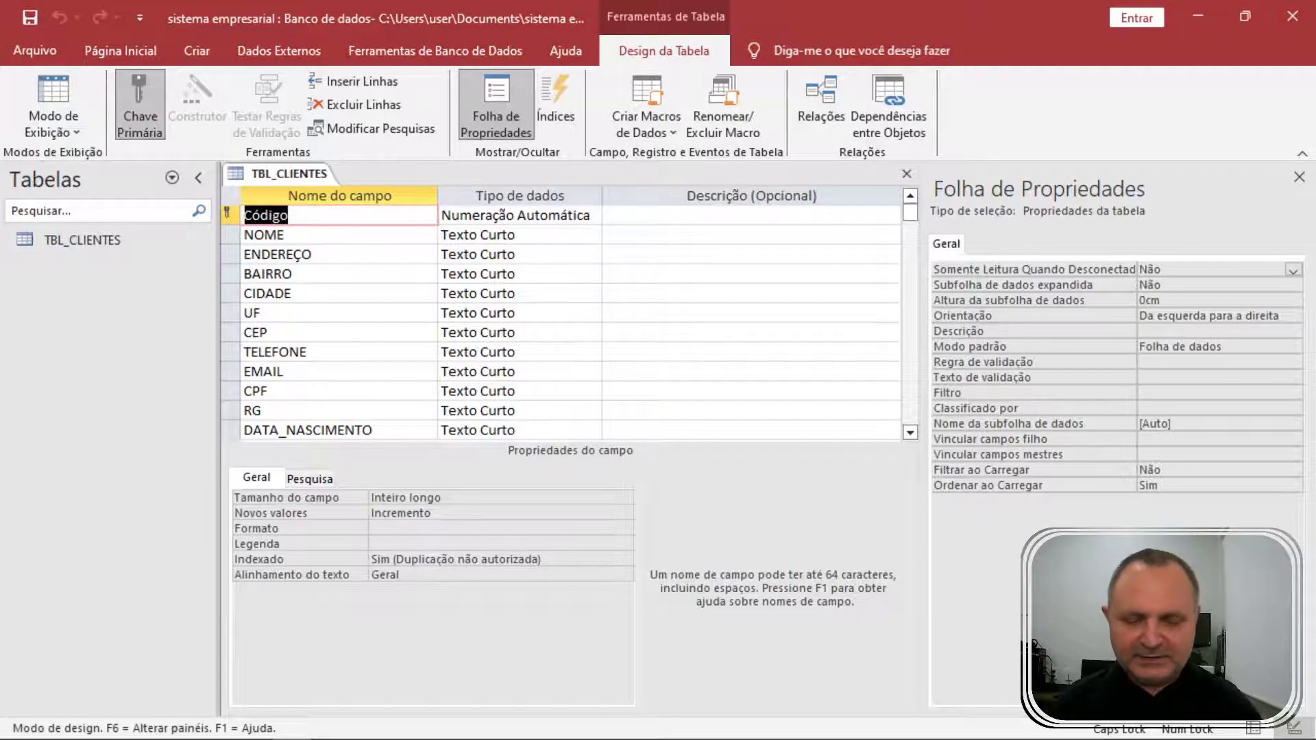
pyautogui.write('CÓDIGO')
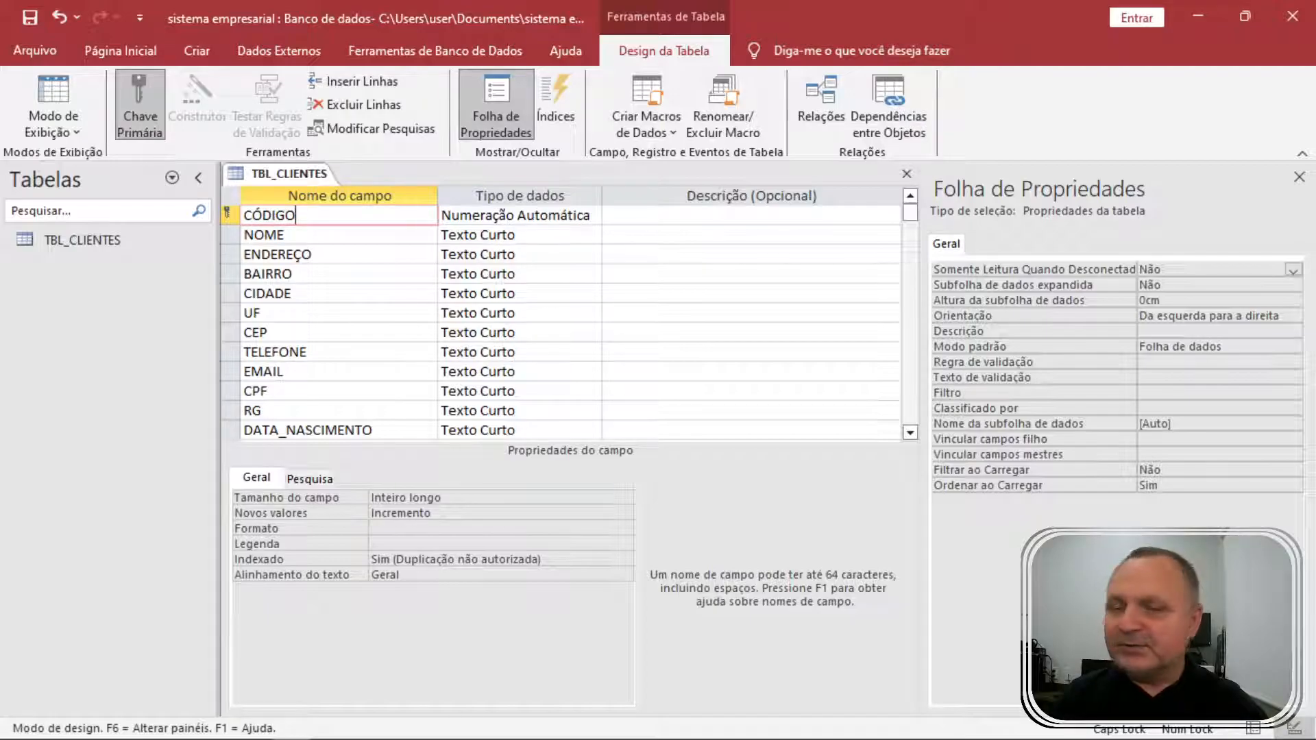
pyautogui.click(514, 215)
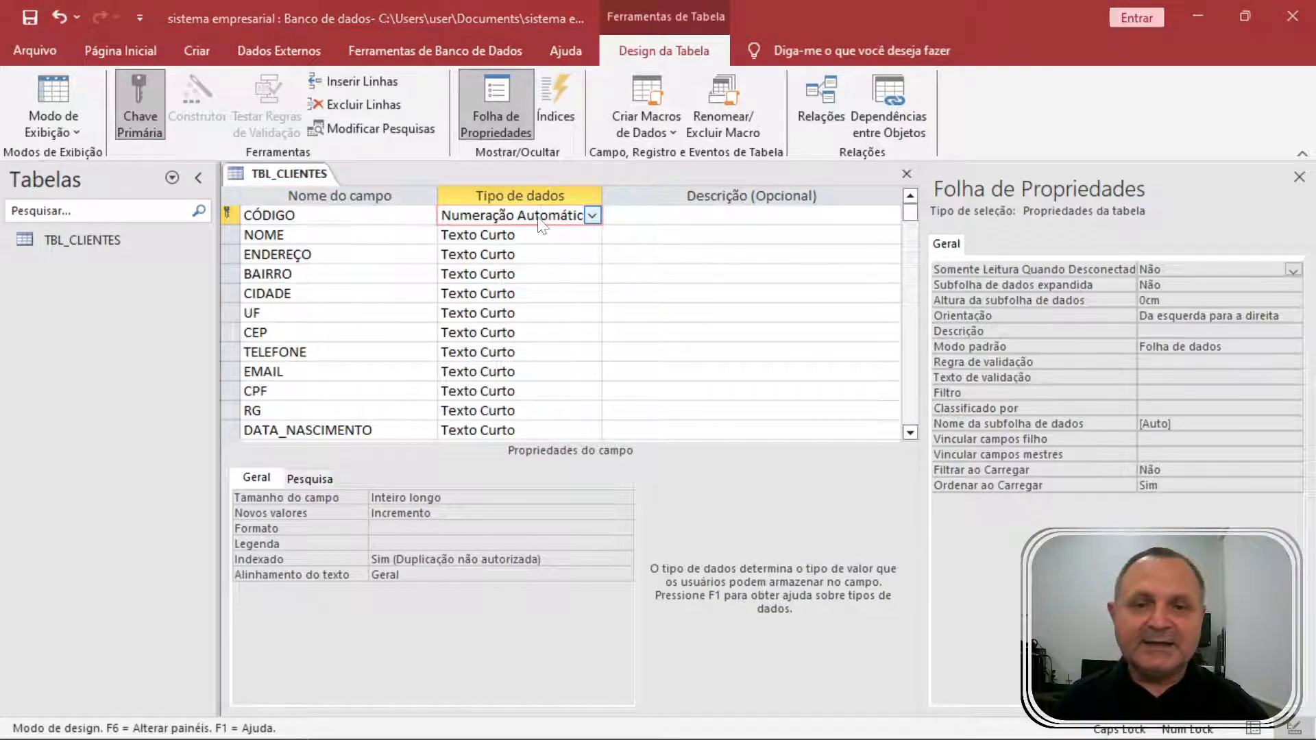
pyautogui.hotkey('alt', 'Tab')
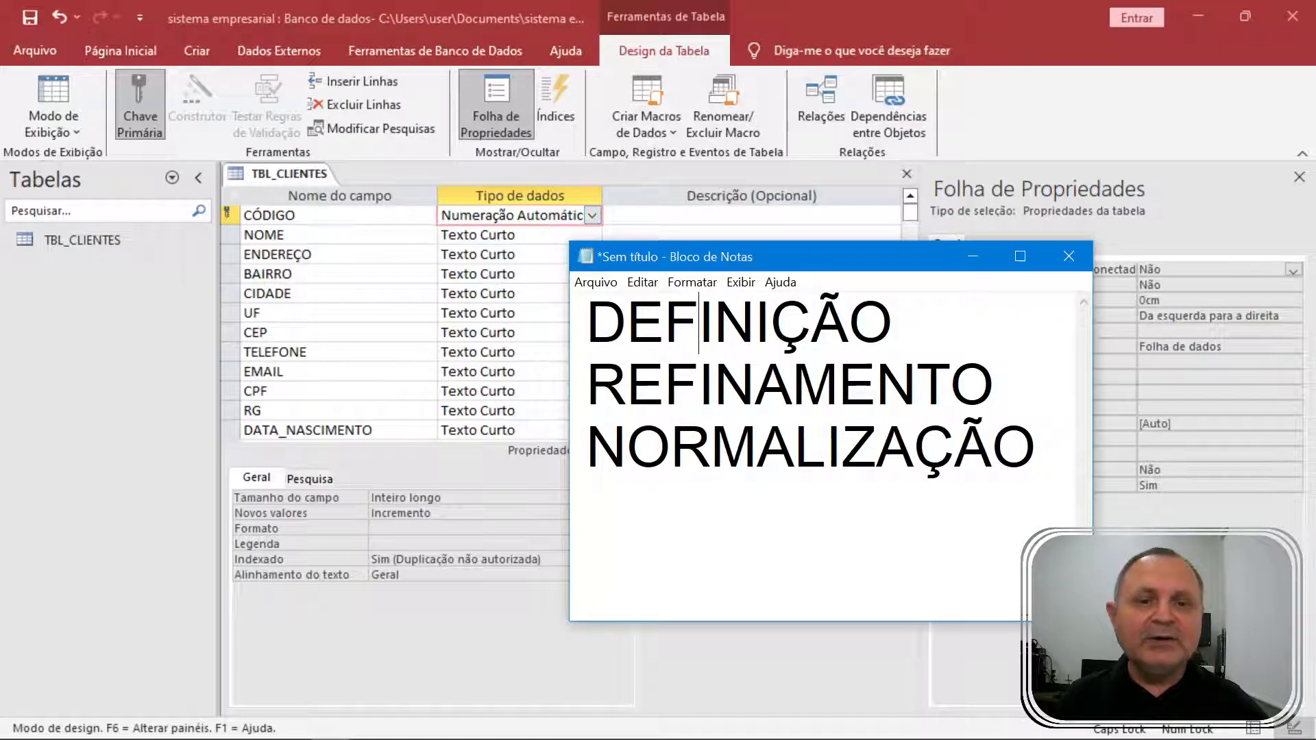
pyautogui.doubleClick(715, 384)
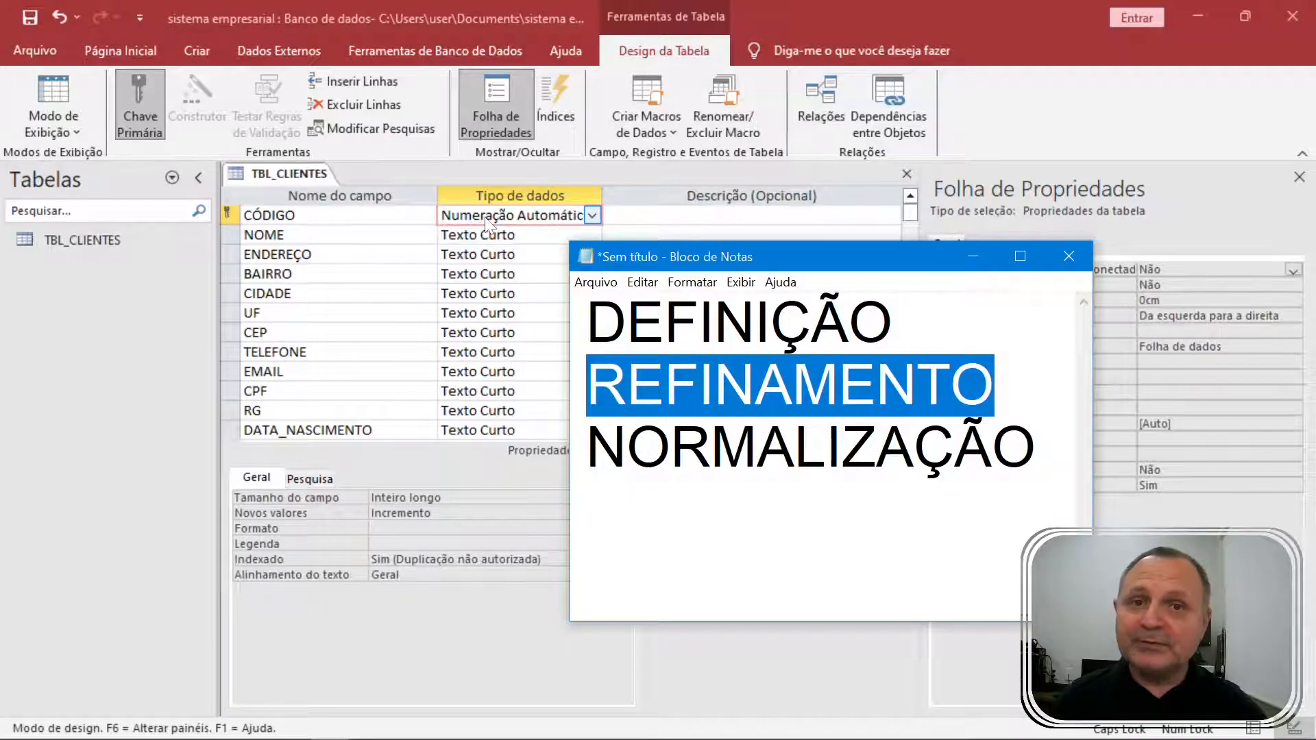
pyautogui.click(663, 385)
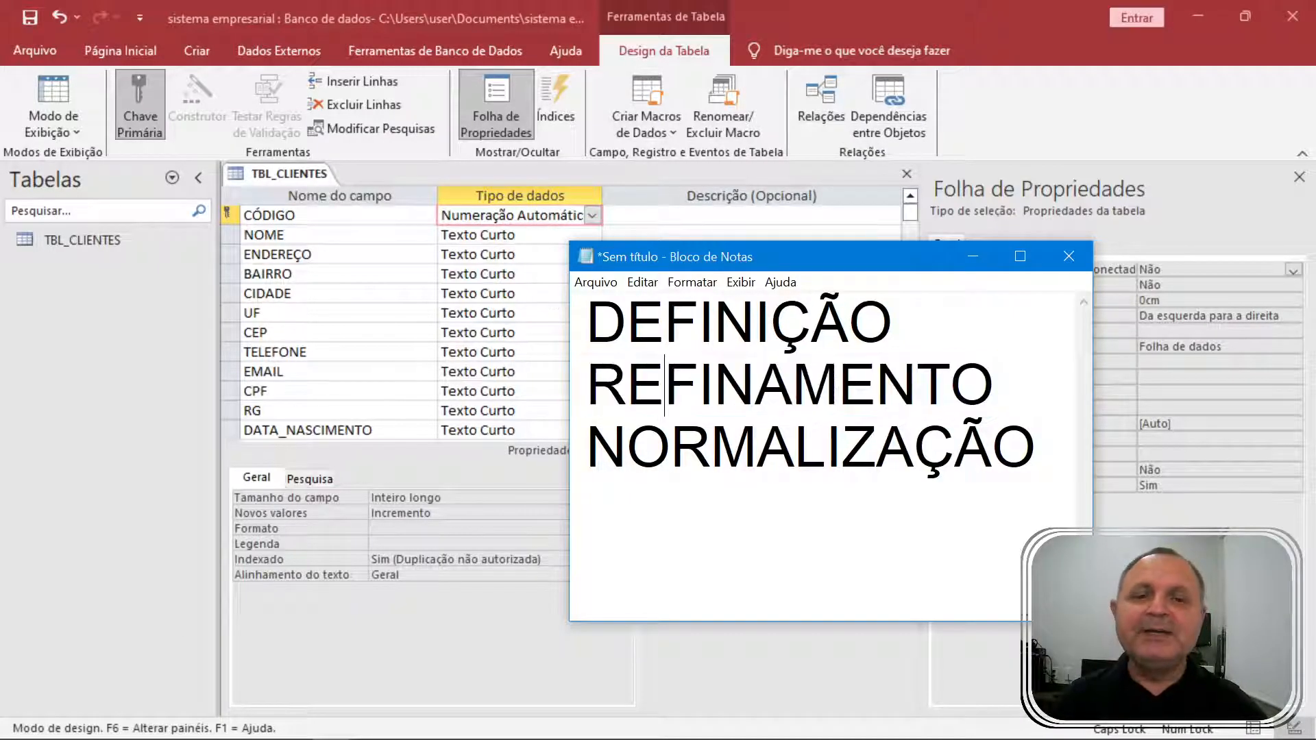
pyautogui.click(332, 240)
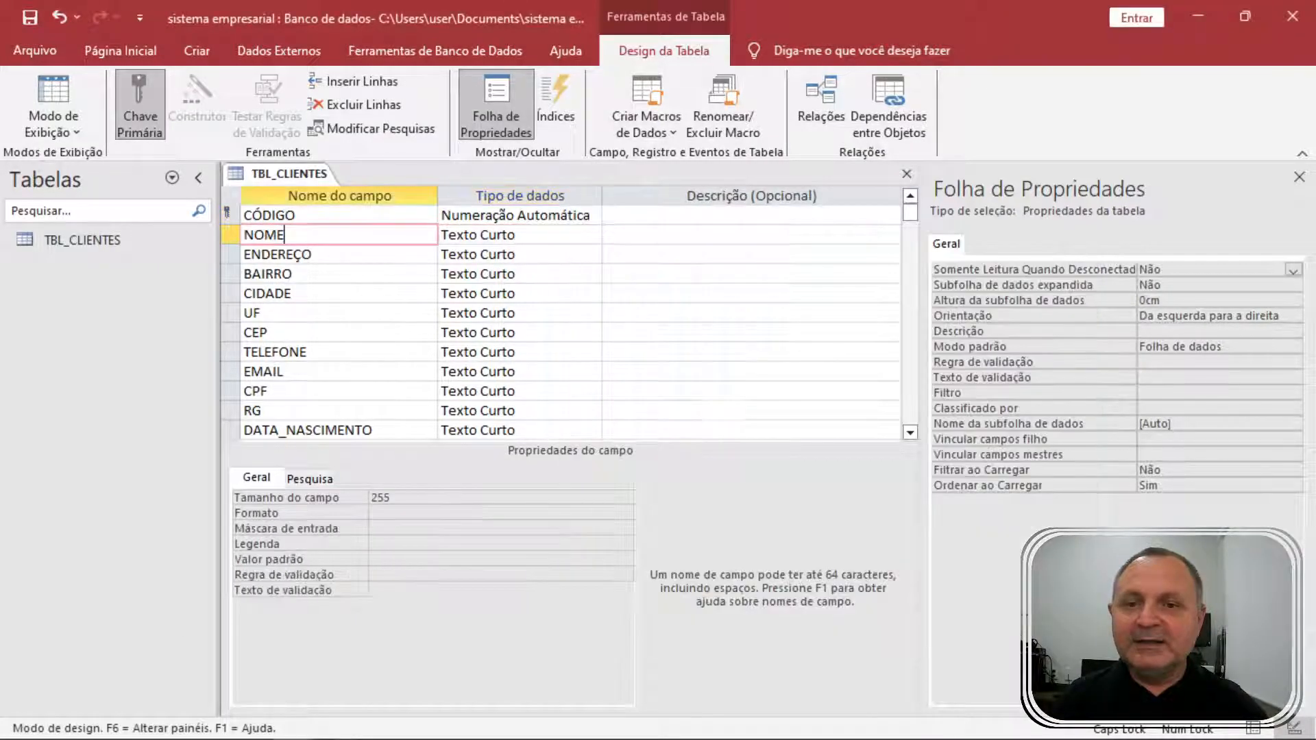
# Set the NOME and ENDEREÇO field sizes to 100.
pyautogui.click(325, 497)
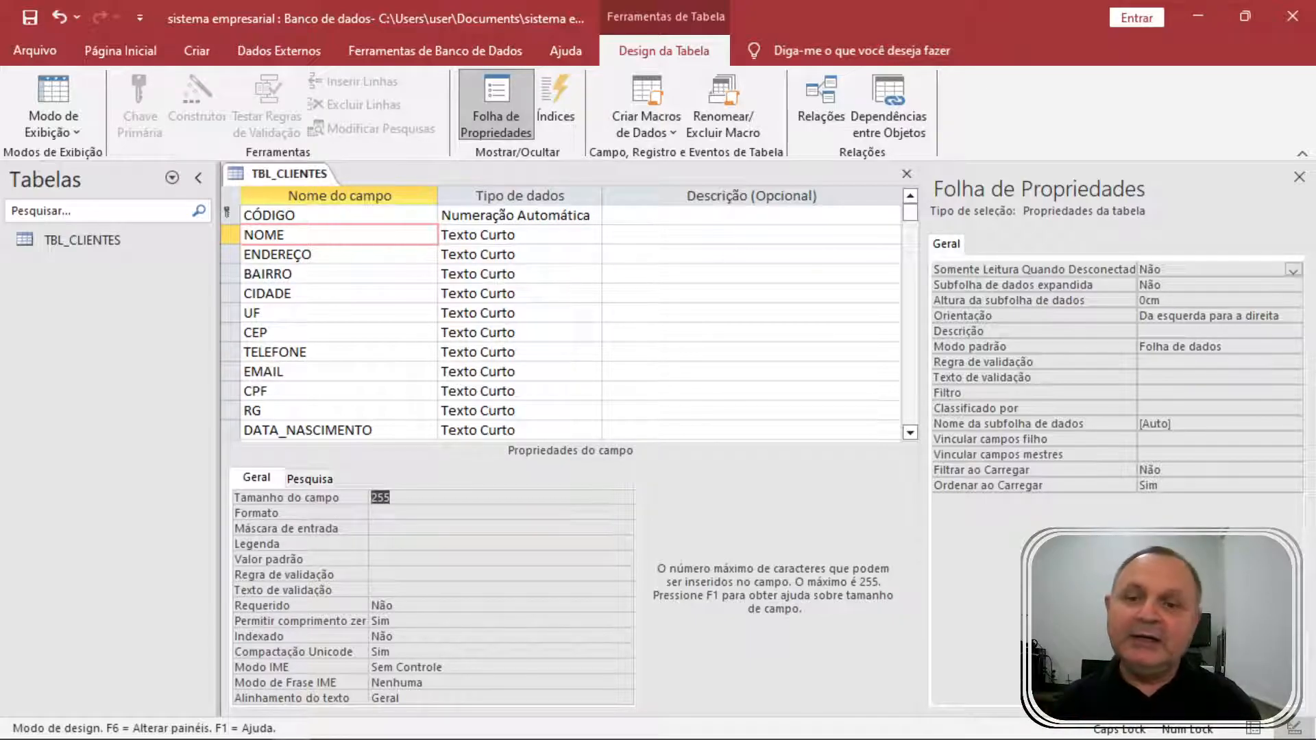
pyautogui.write('100')
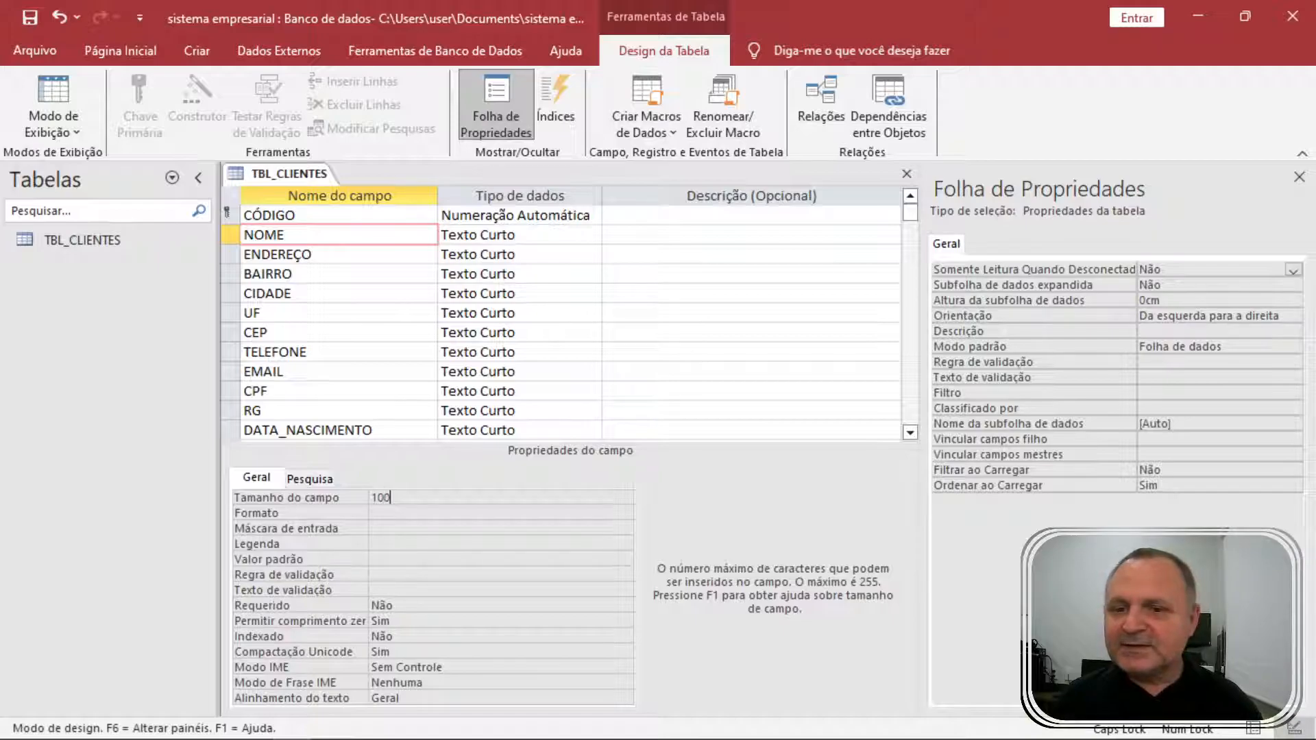
pyautogui.click(329, 254)
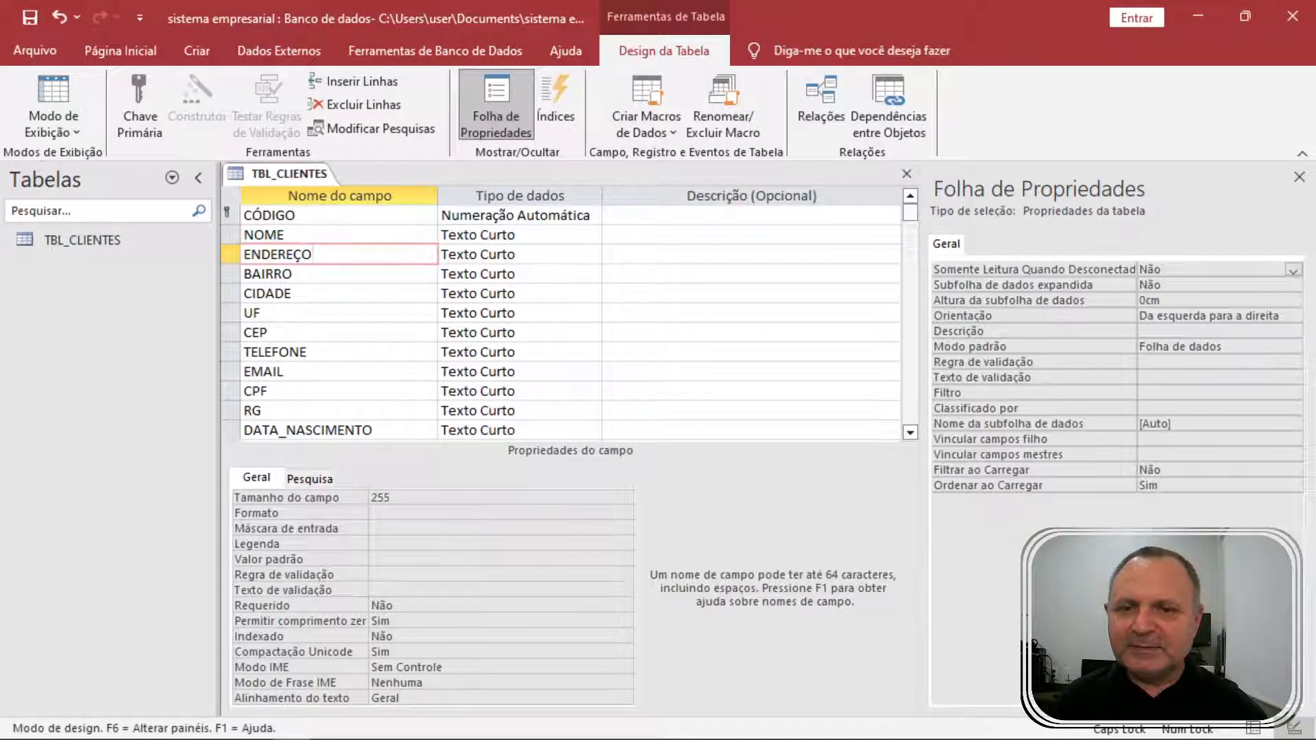
pyautogui.click(352, 498)
pyautogui.write('100')
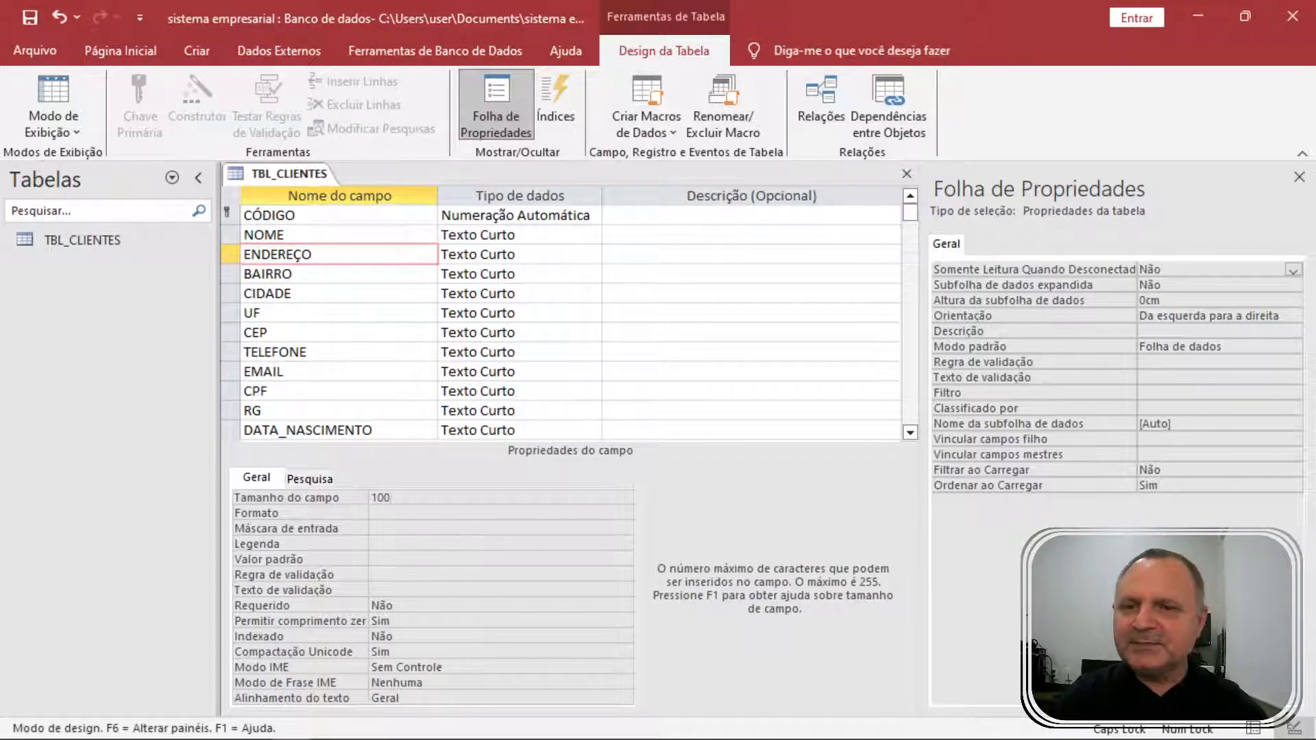
# Set BAIRRO's field size to 30 and select CIDADE's field size.
pyautogui.click(329, 274)
pyautogui.click(356, 498)
pyautogui.write('70')
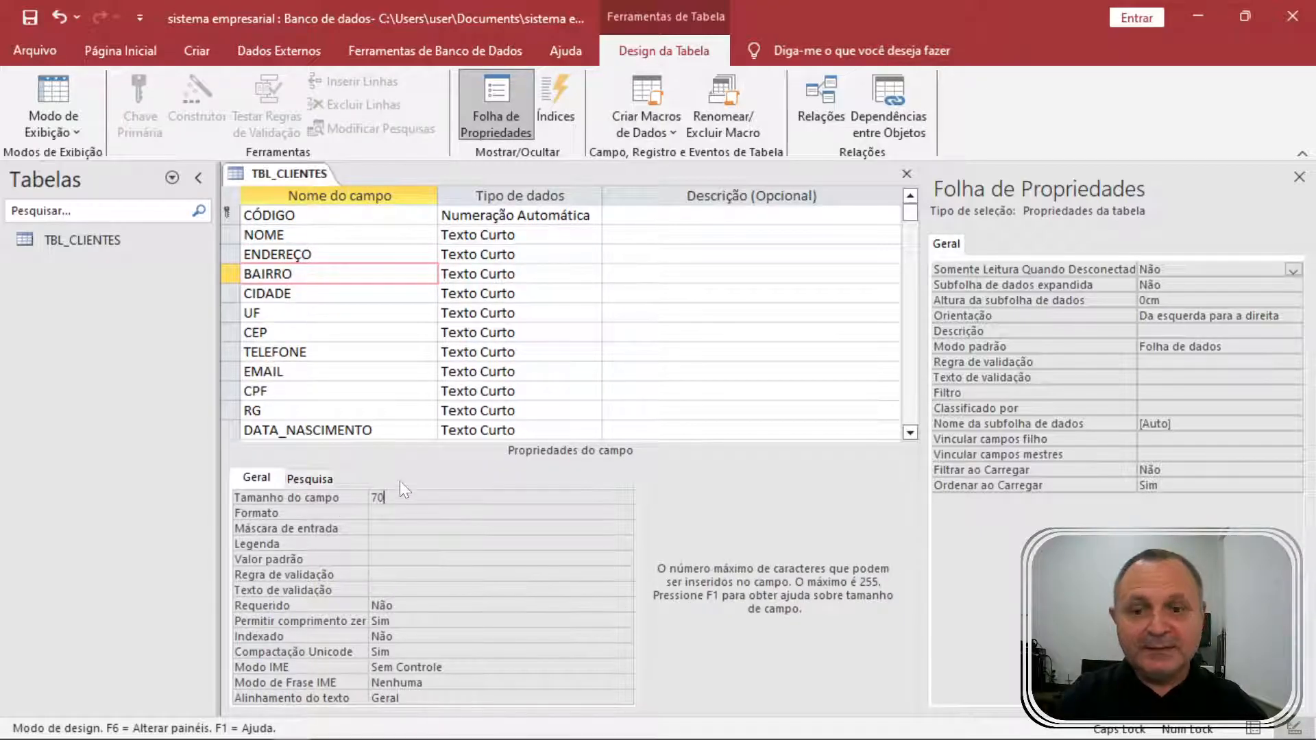
pyautogui.click(311, 495)
pyautogui.write('30')
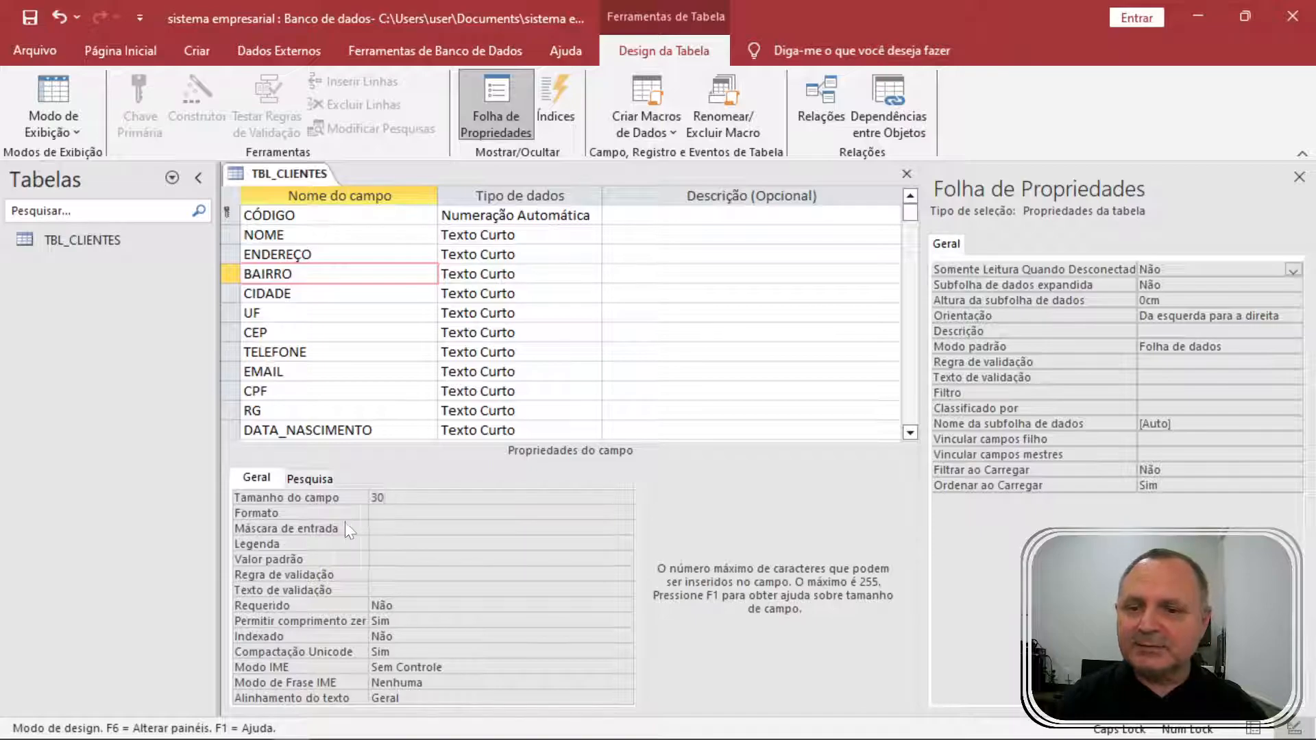
pyautogui.click(344, 294)
pyautogui.click(357, 497)
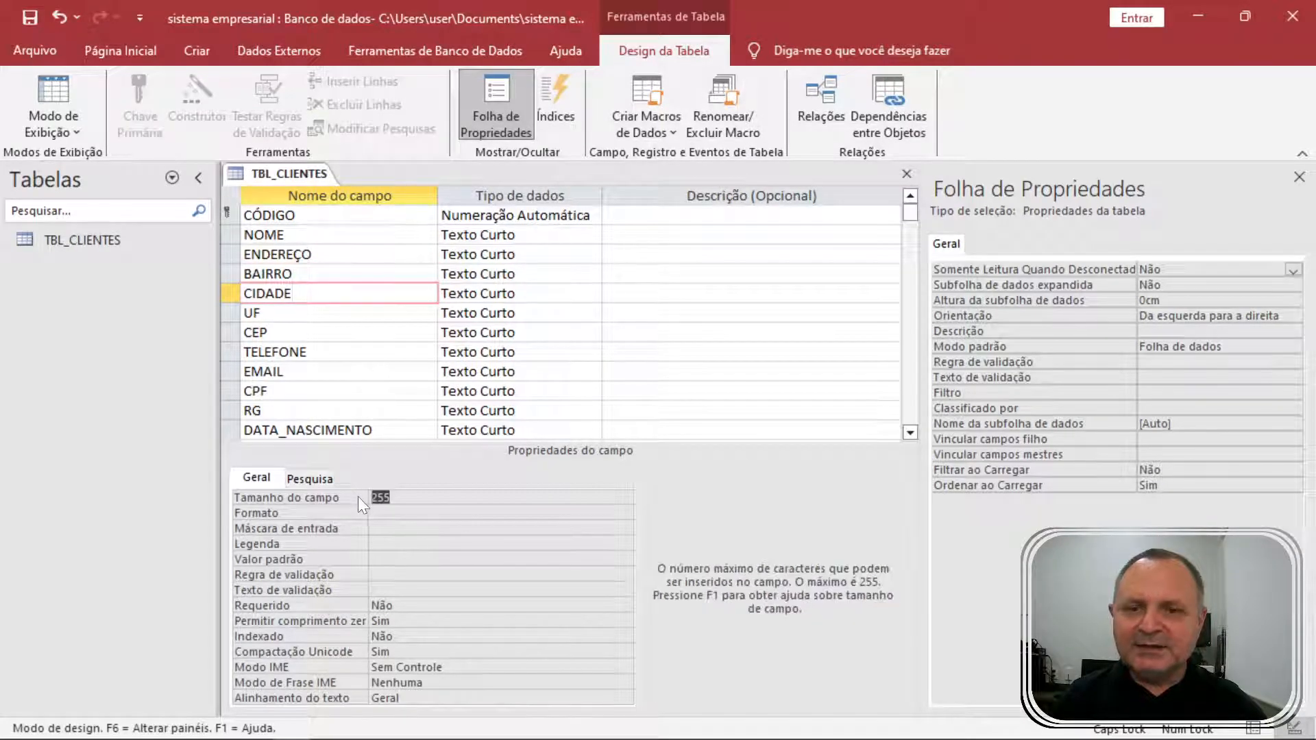
pyautogui.click(359, 497)
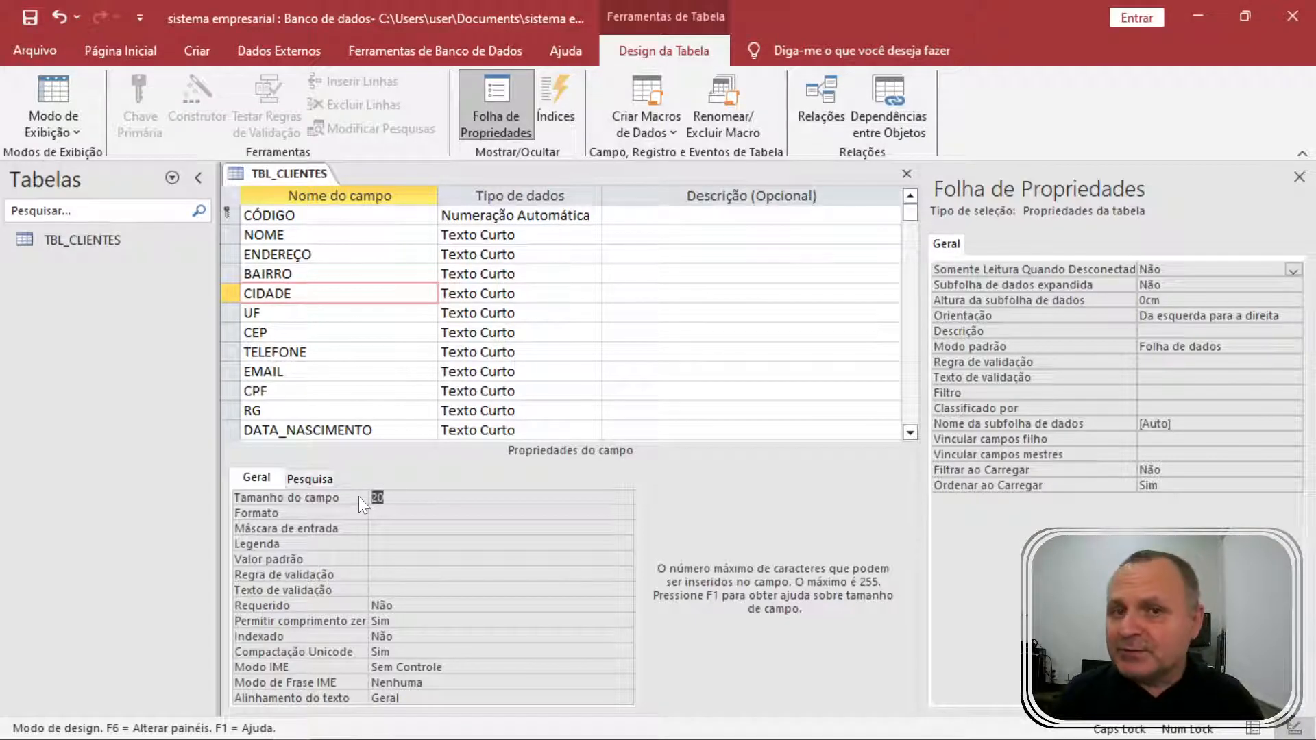
# Set field sizes of CIDADE to 30, UF to 2 and CEP to 10.
pyautogui.write('30')
pyautogui.press('F6')
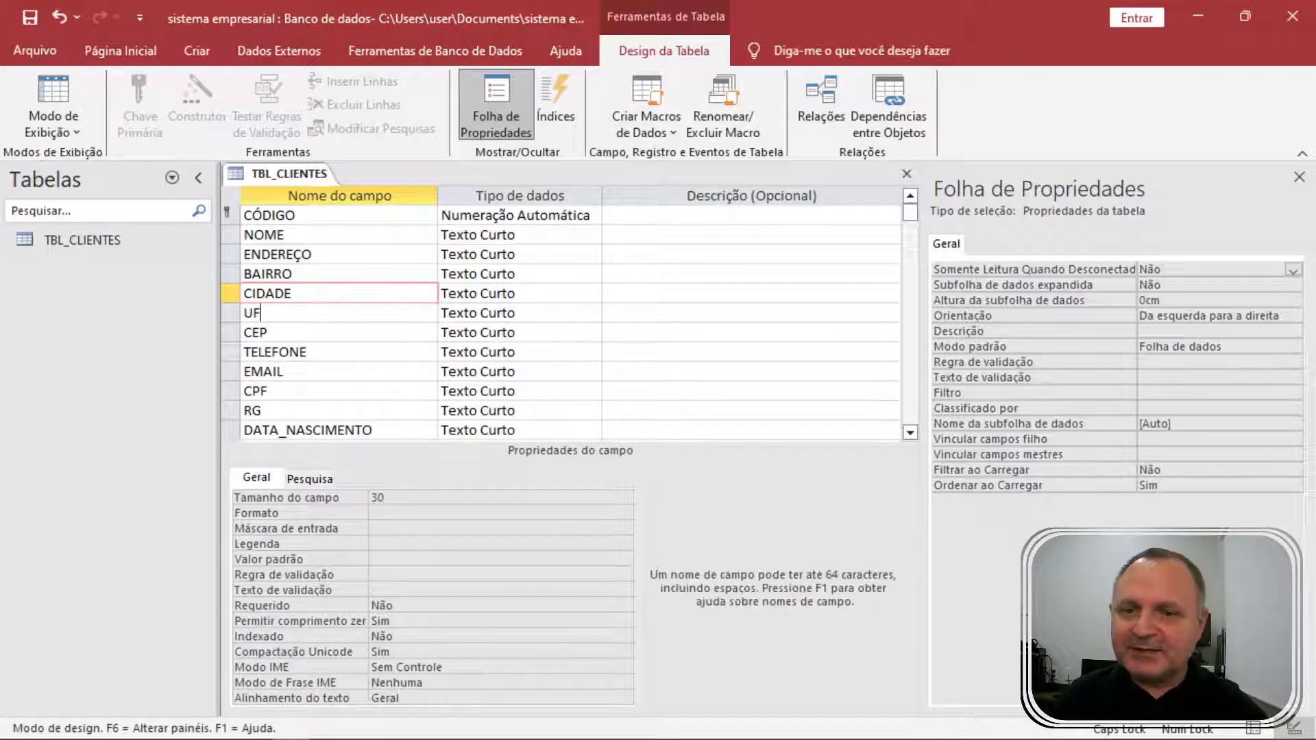
pyautogui.press('Down')
pyautogui.press('F6')
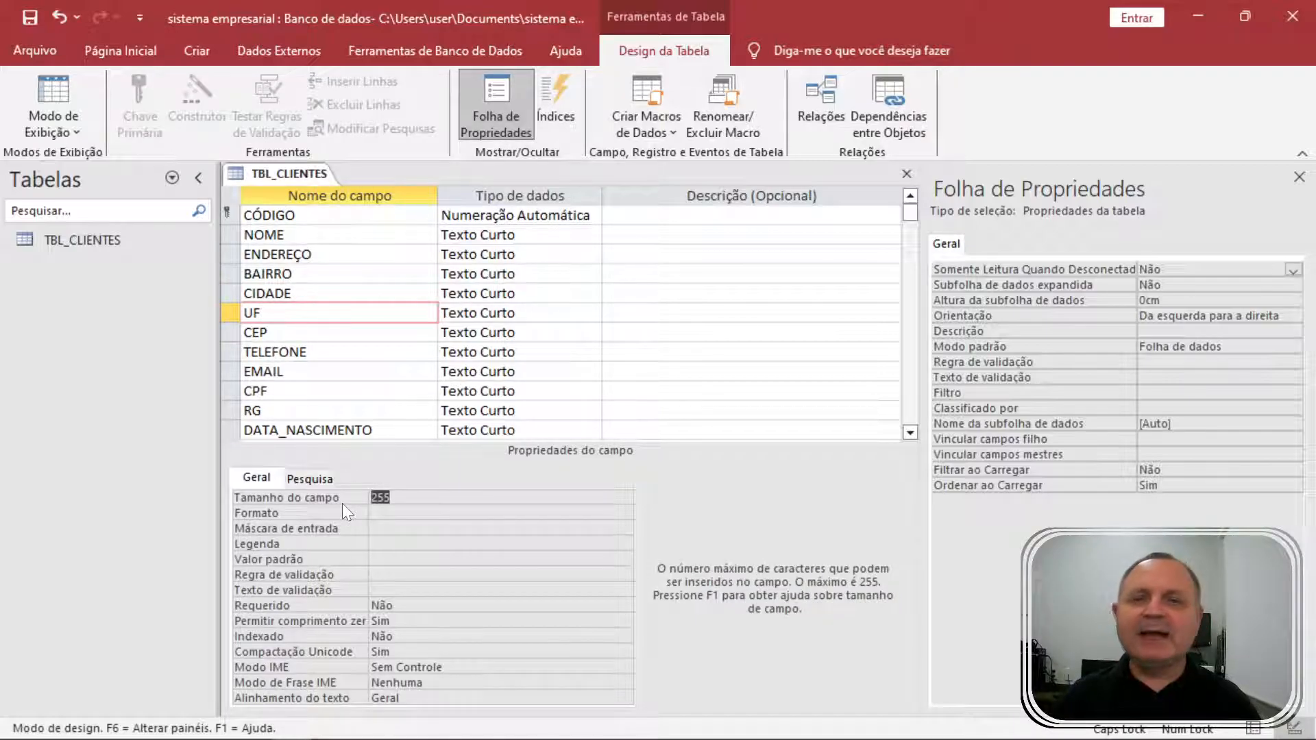
pyautogui.write('2')
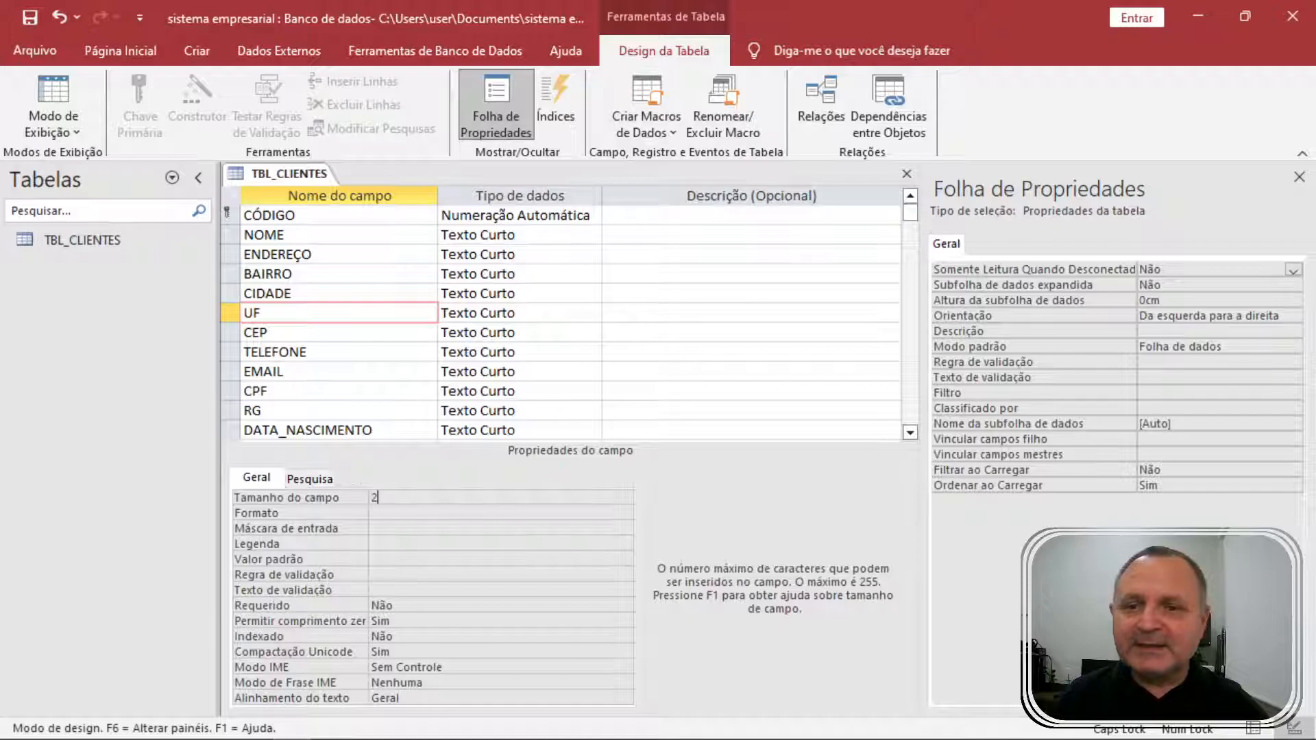
pyautogui.click(275, 332)
pyautogui.click(347, 499)
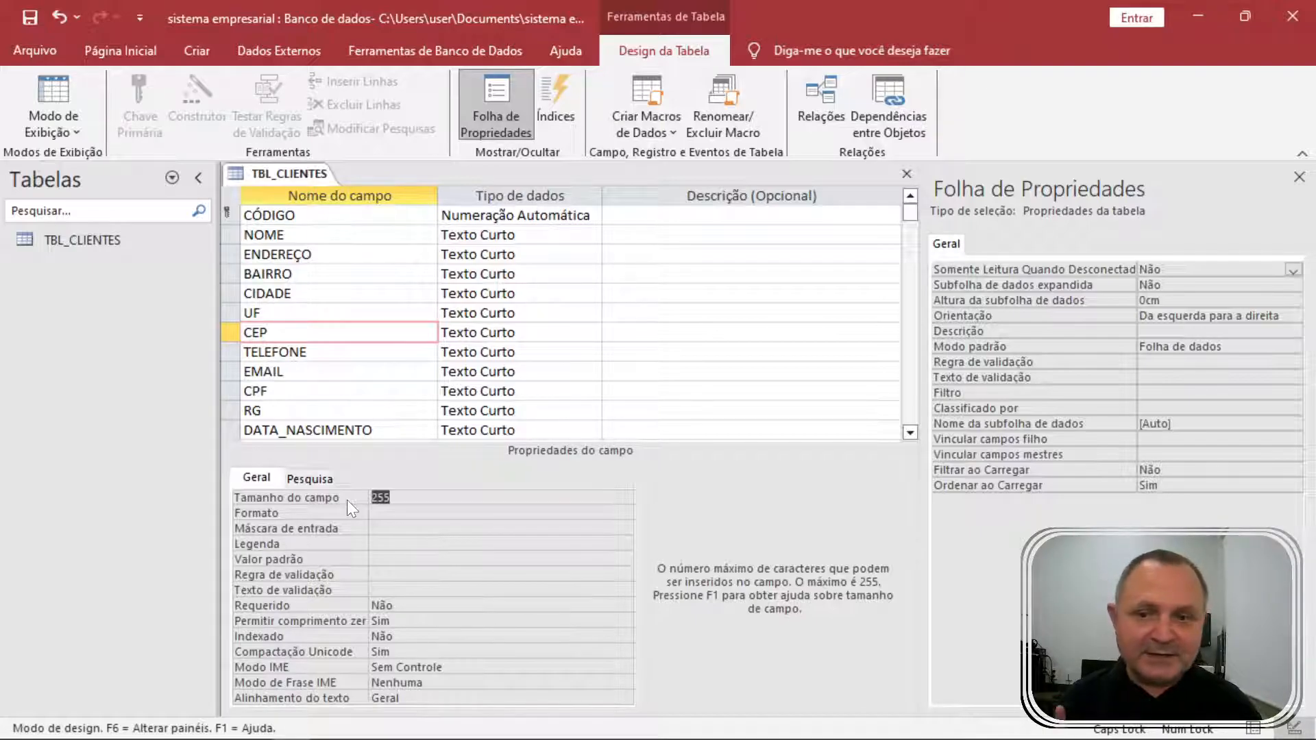
pyautogui.write('10')
pyautogui.press('Return')
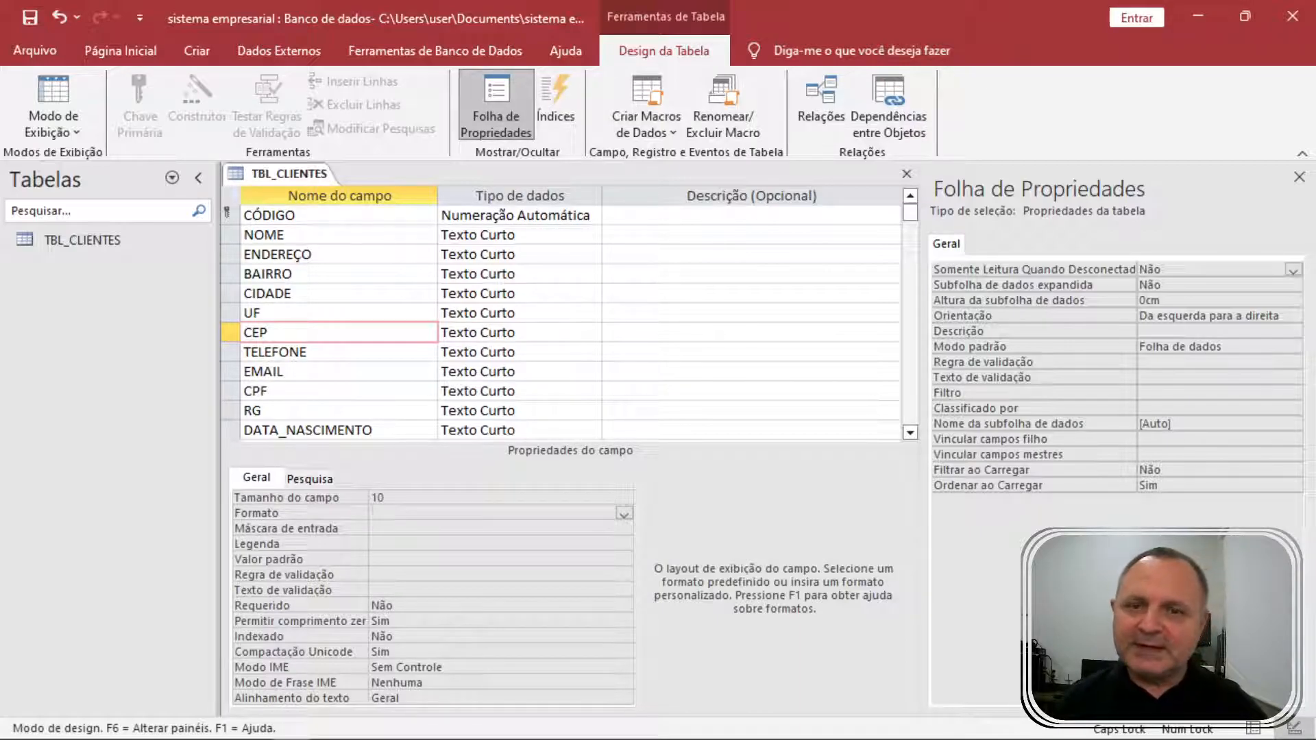
pyautogui.click(319, 352)
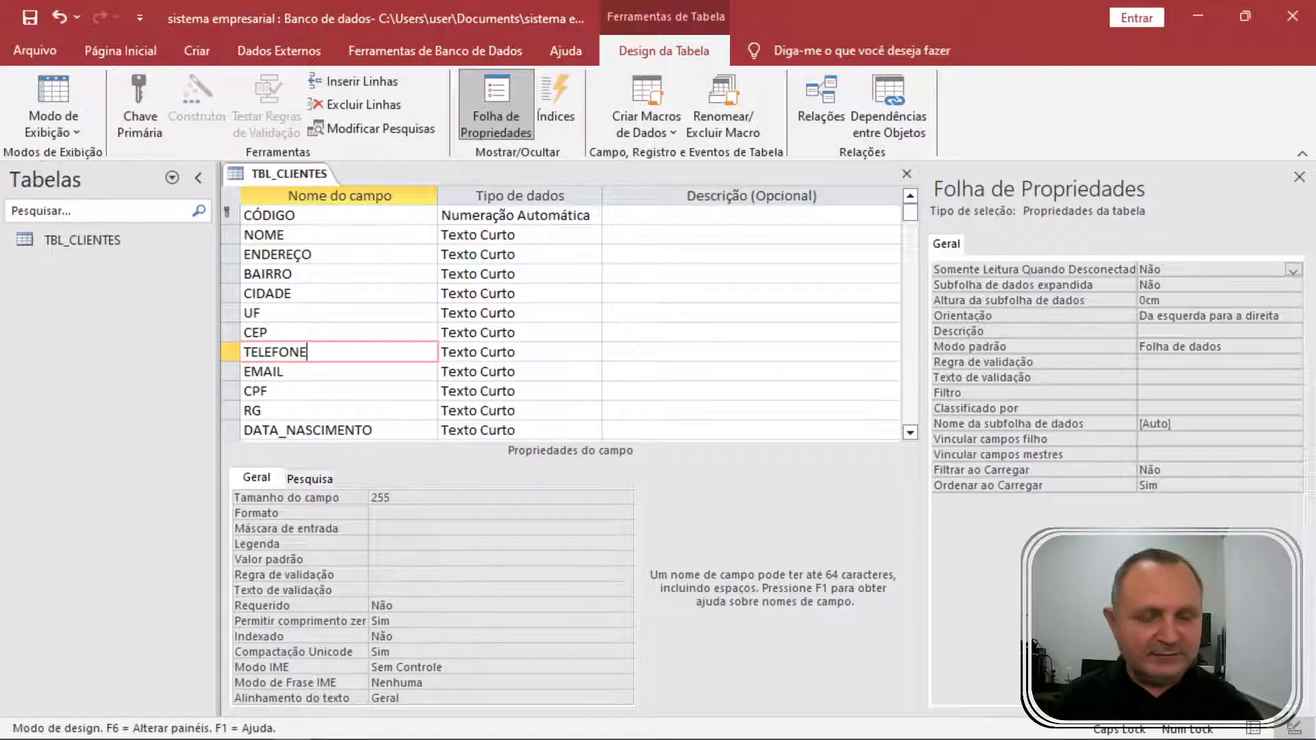
# Set TELEFONE's field size to 15 and EMAIL's field size to 150.
pyautogui.click(319, 491)
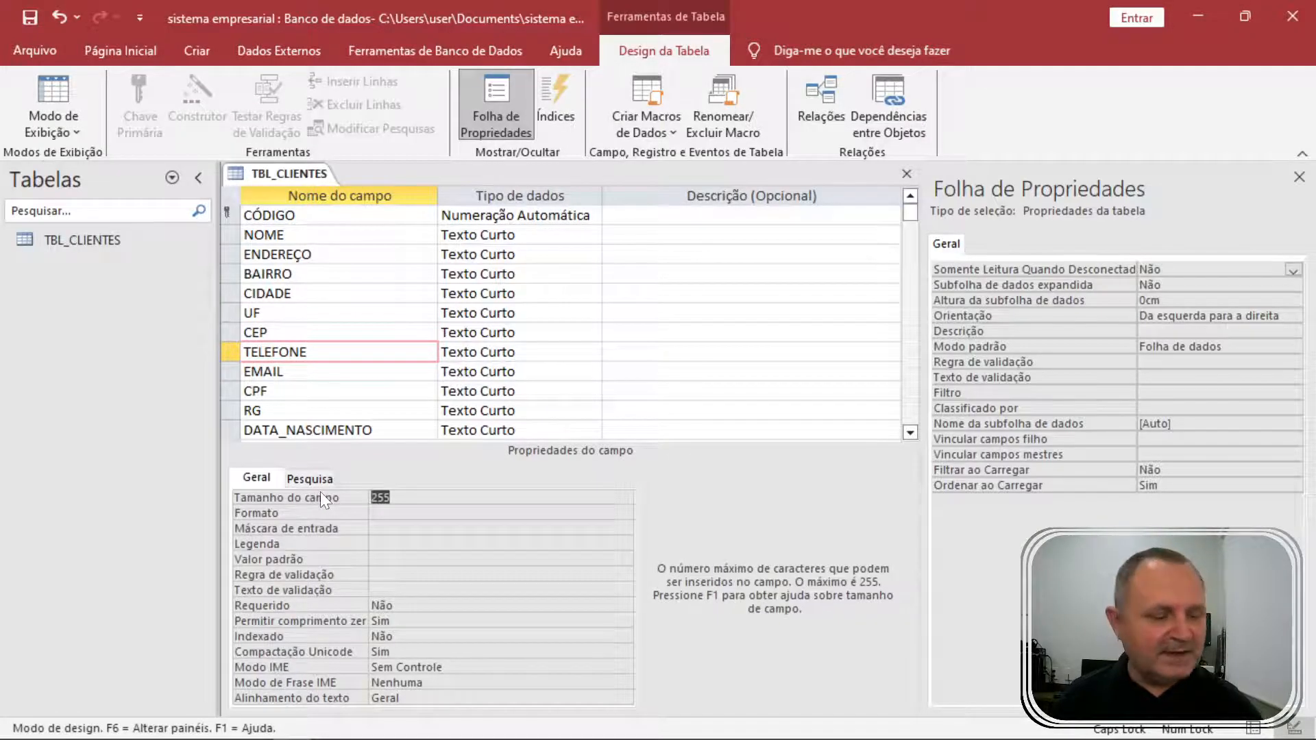
pyautogui.write('15')
pyautogui.press('Return')
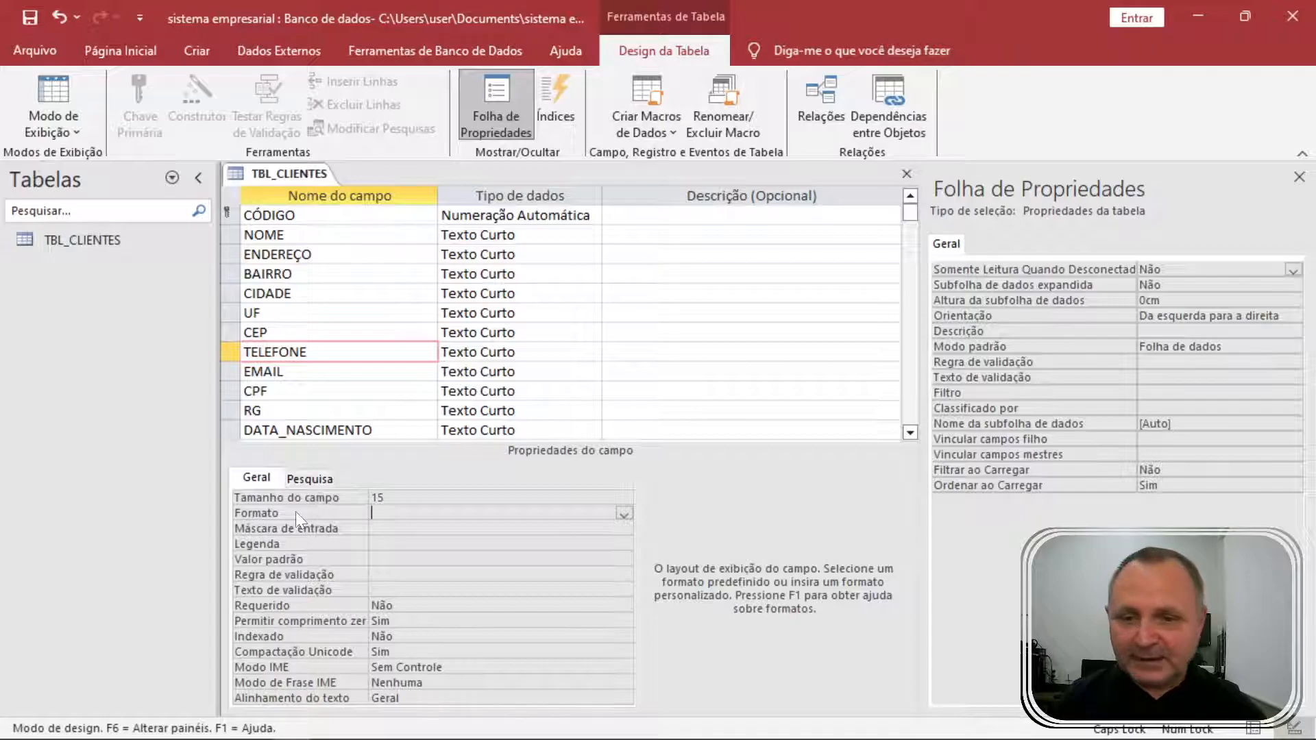
pyautogui.click(336, 373)
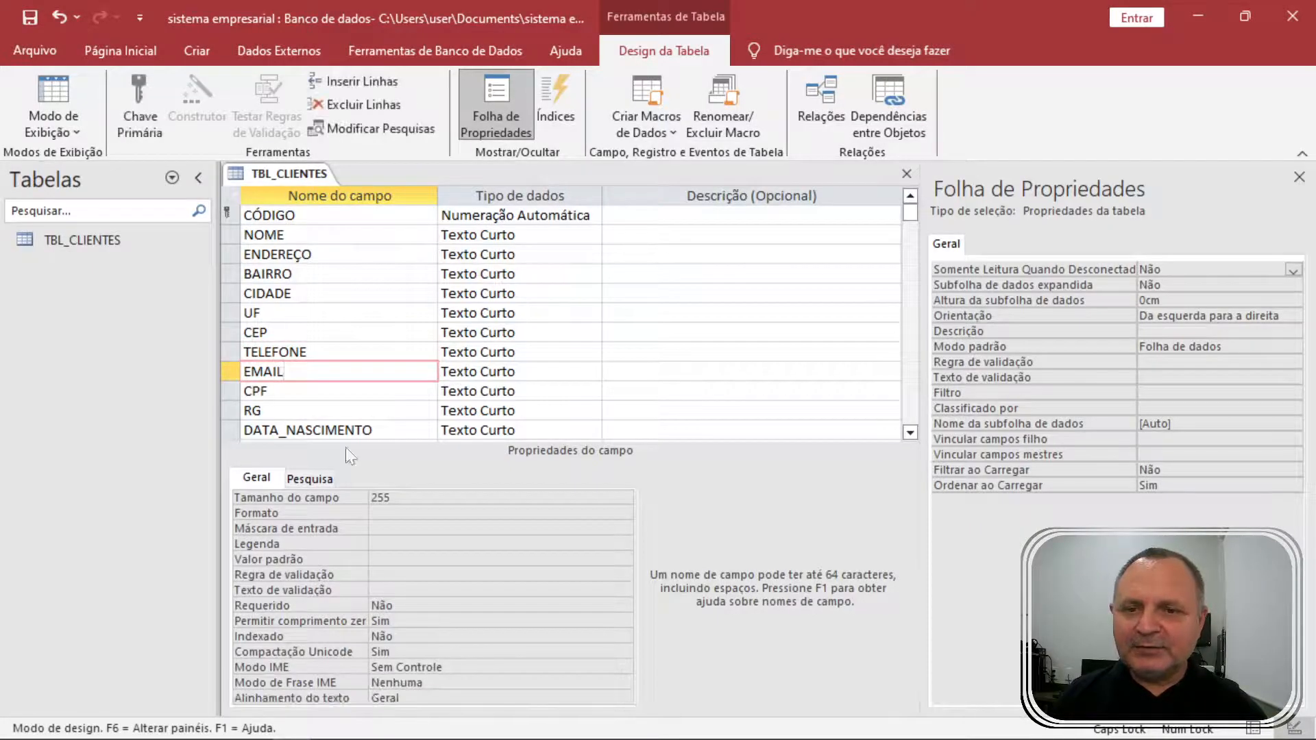
pyautogui.click(333, 503)
pyautogui.write('150')
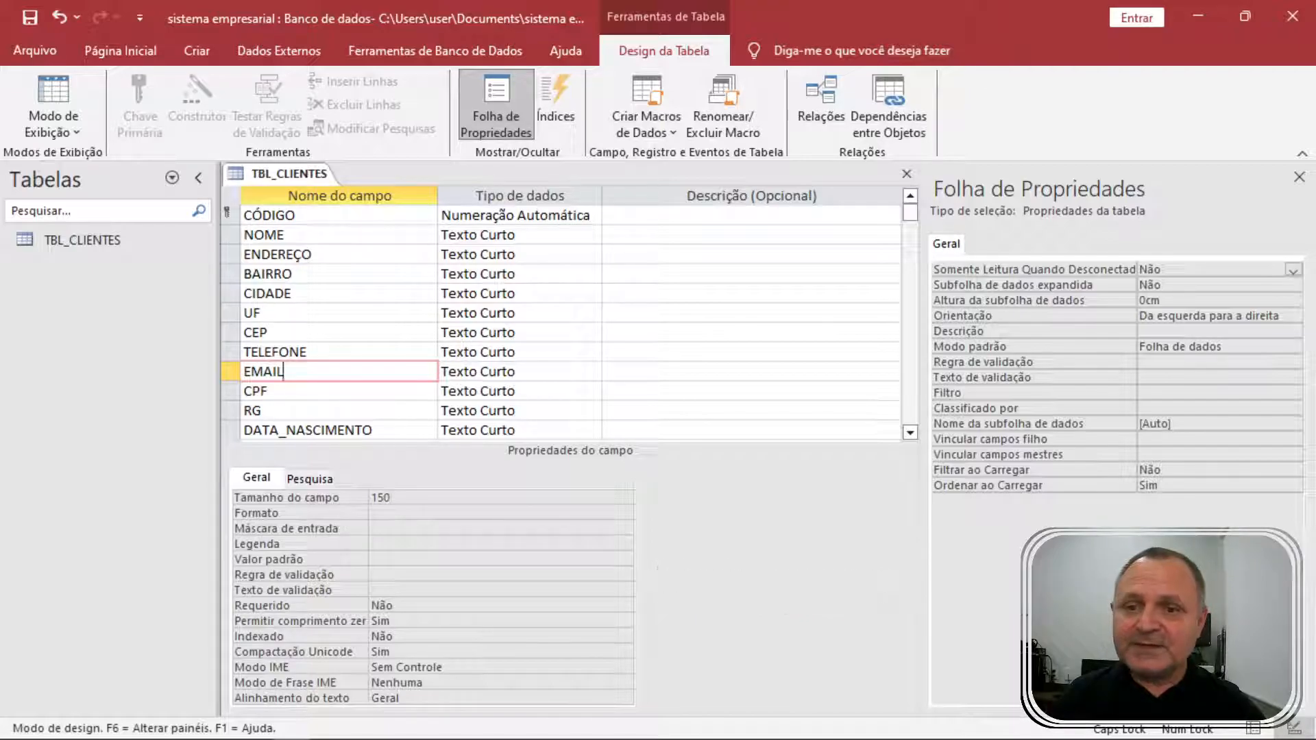
# Set CPF's field size to 11 and RG's field size to 15.
pyautogui.click(336, 392)
pyautogui.click(351, 496)
pyautogui.write('11')
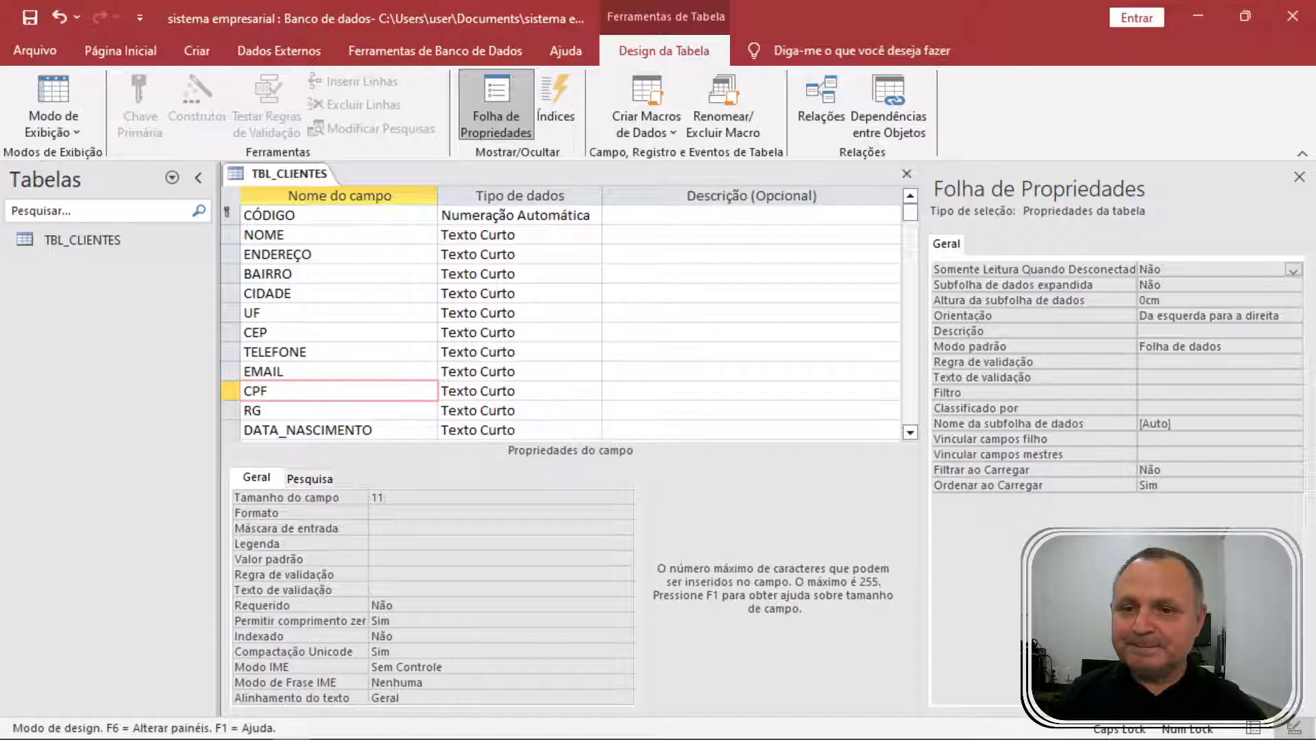
pyautogui.click(336, 410)
pyautogui.click(348, 500)
pyautogui.write('15')
pyautogui.click(345, 430)
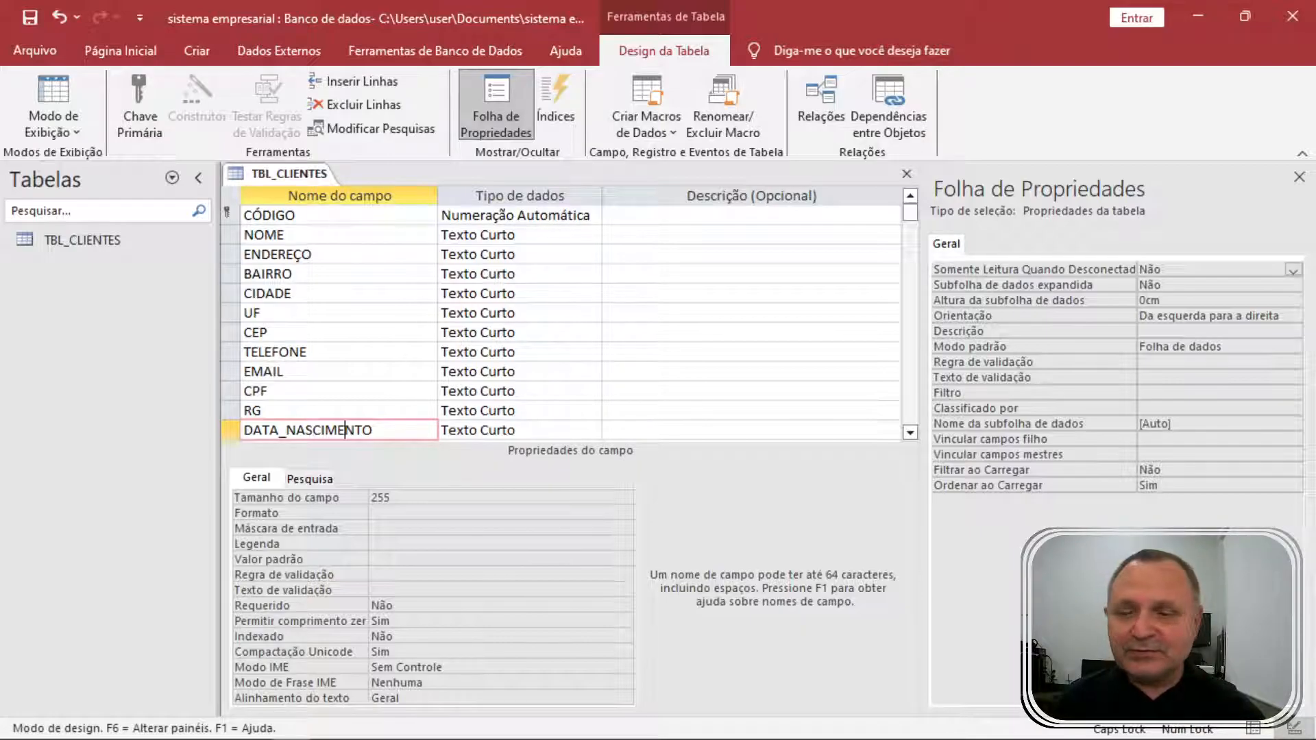
# Change DATA_NASCIMENTO's data type from Texto Curto to Data/Hora.
pyautogui.click(593, 431)
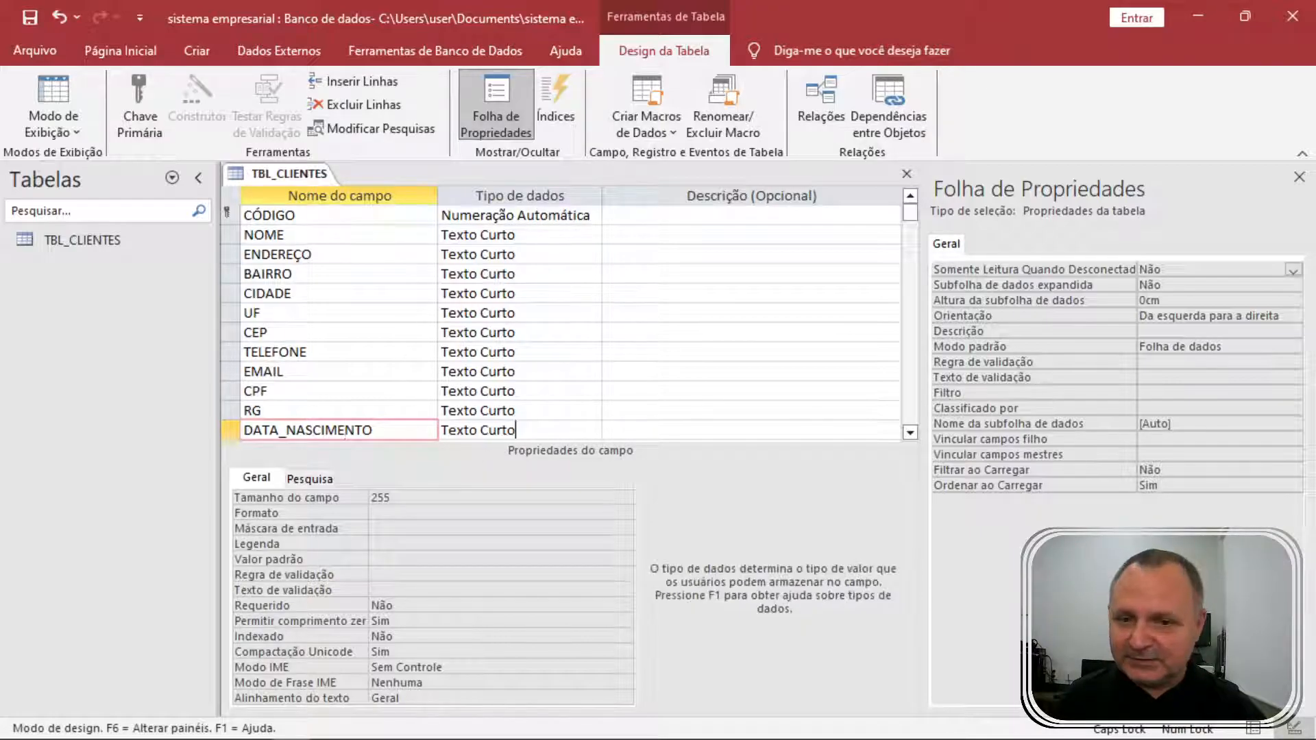
pyautogui.click(592, 430)
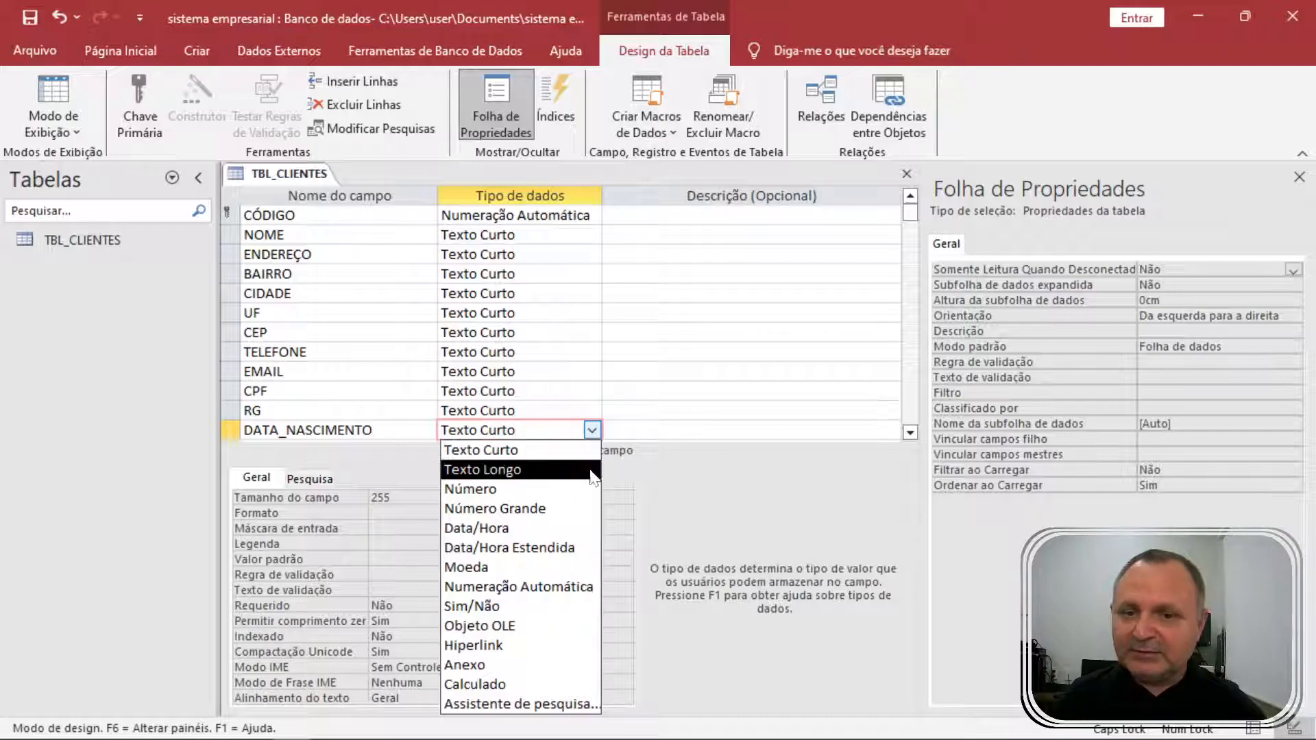
pyautogui.click(550, 529)
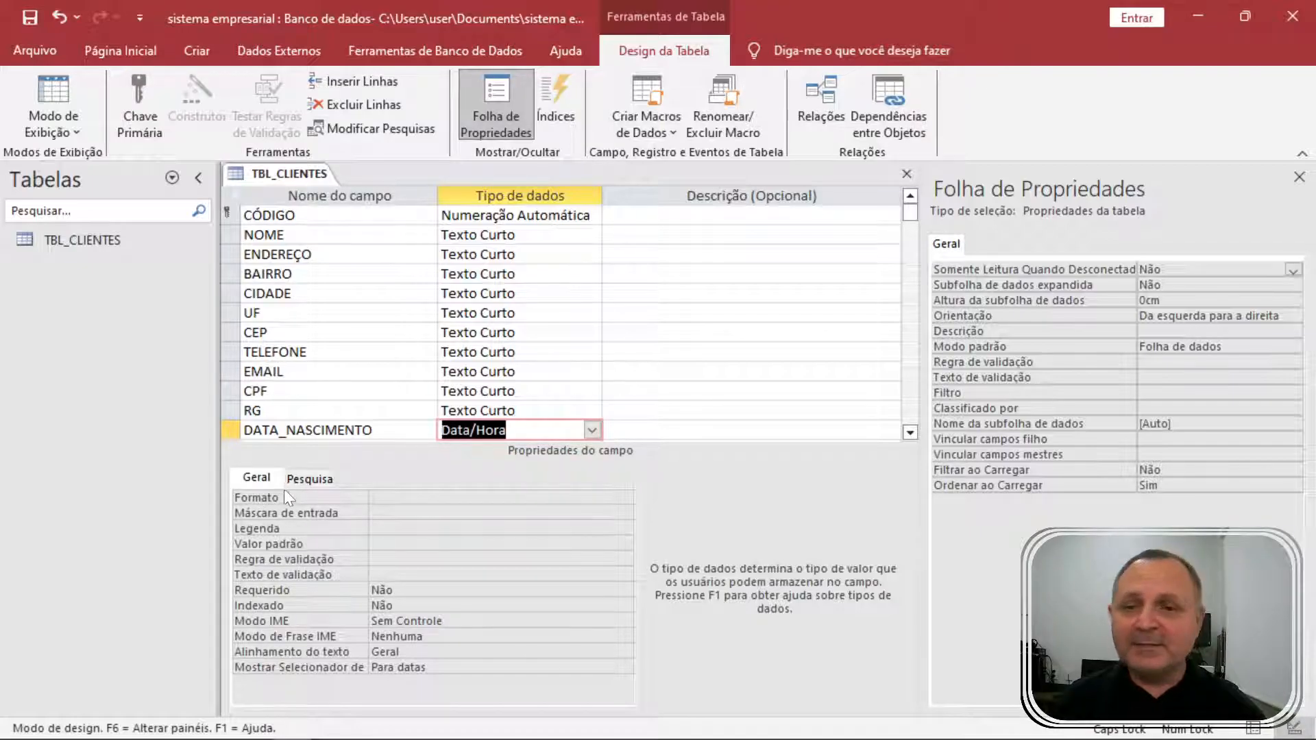
# Select the CÓDIGO field and show its field size options.
pyautogui.click(322, 215)
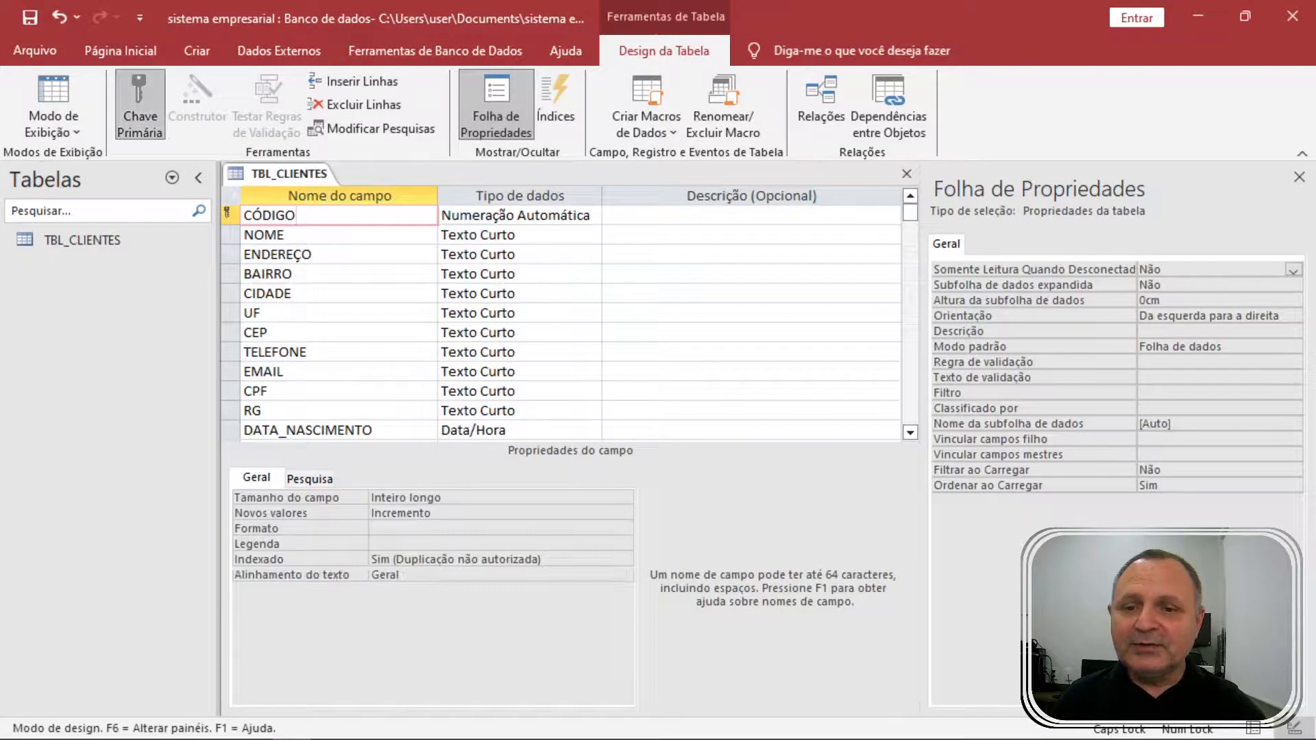
pyautogui.click(398, 497)
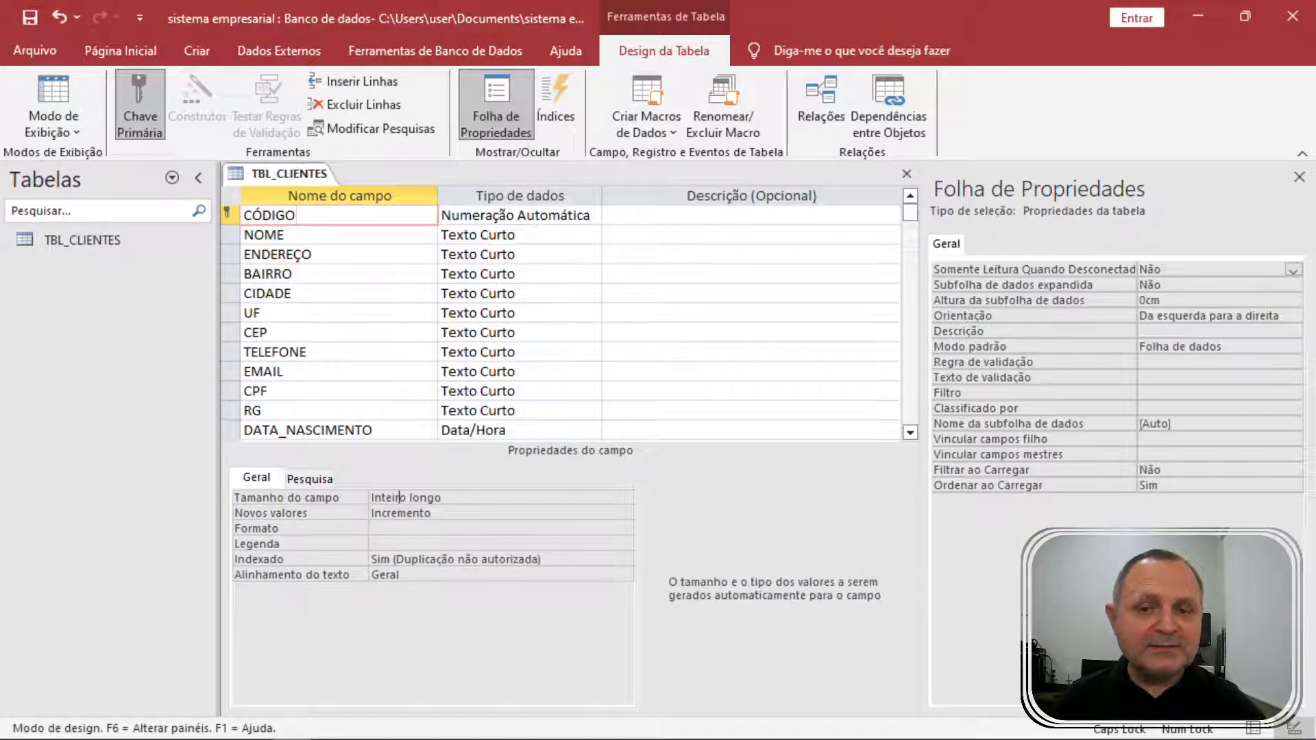
pyautogui.click(624, 498)
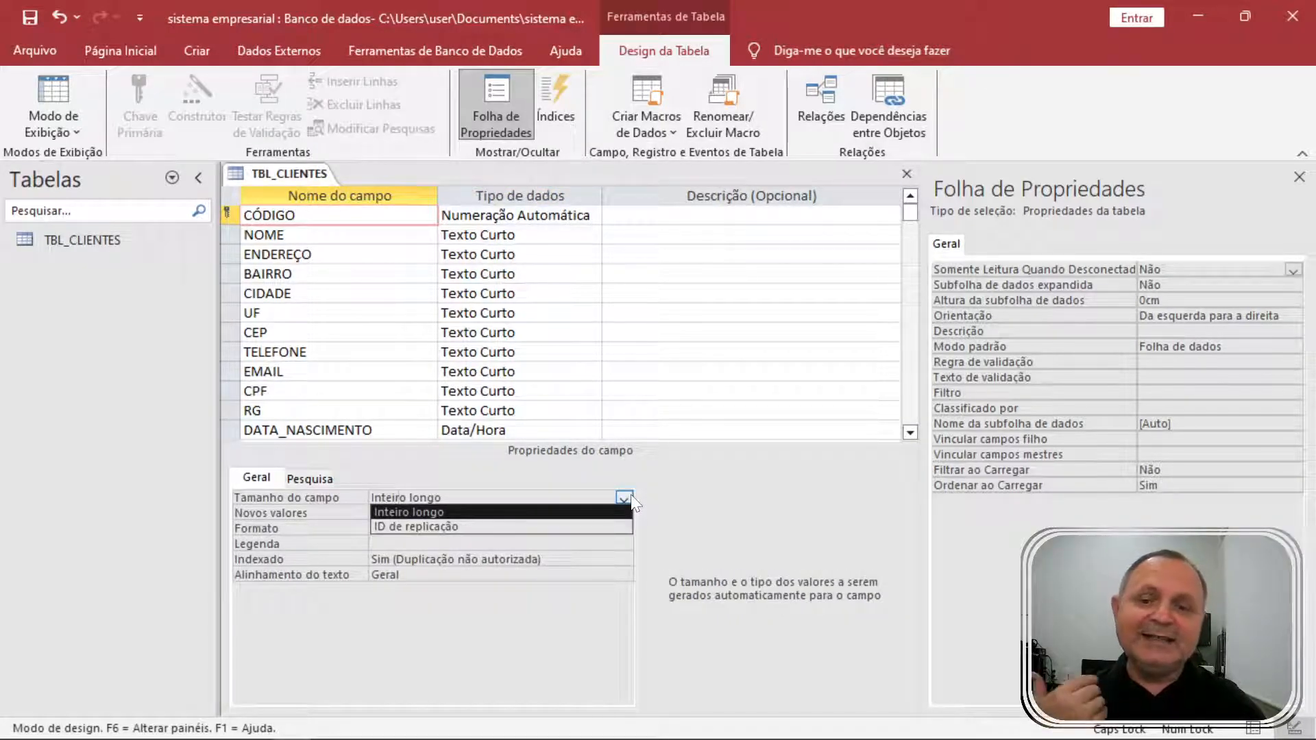
pyautogui.click(624, 499)
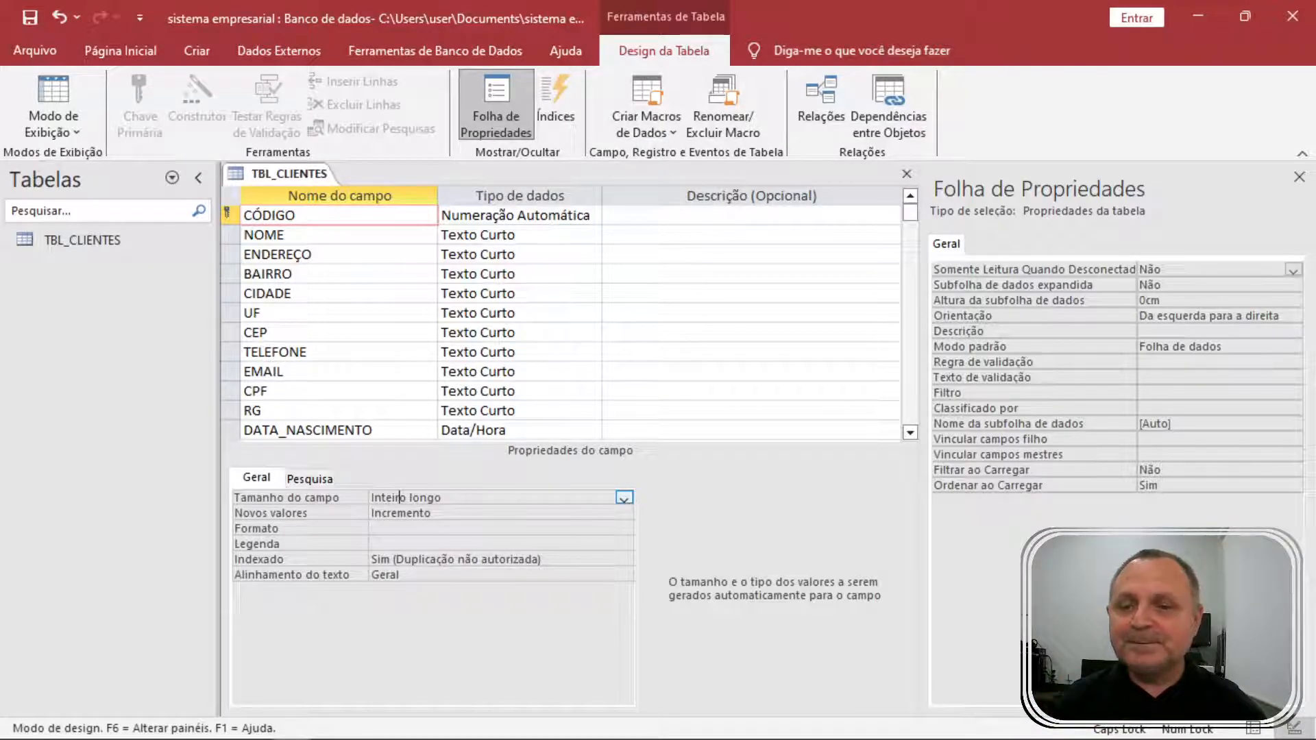
pyautogui.click(392, 513)
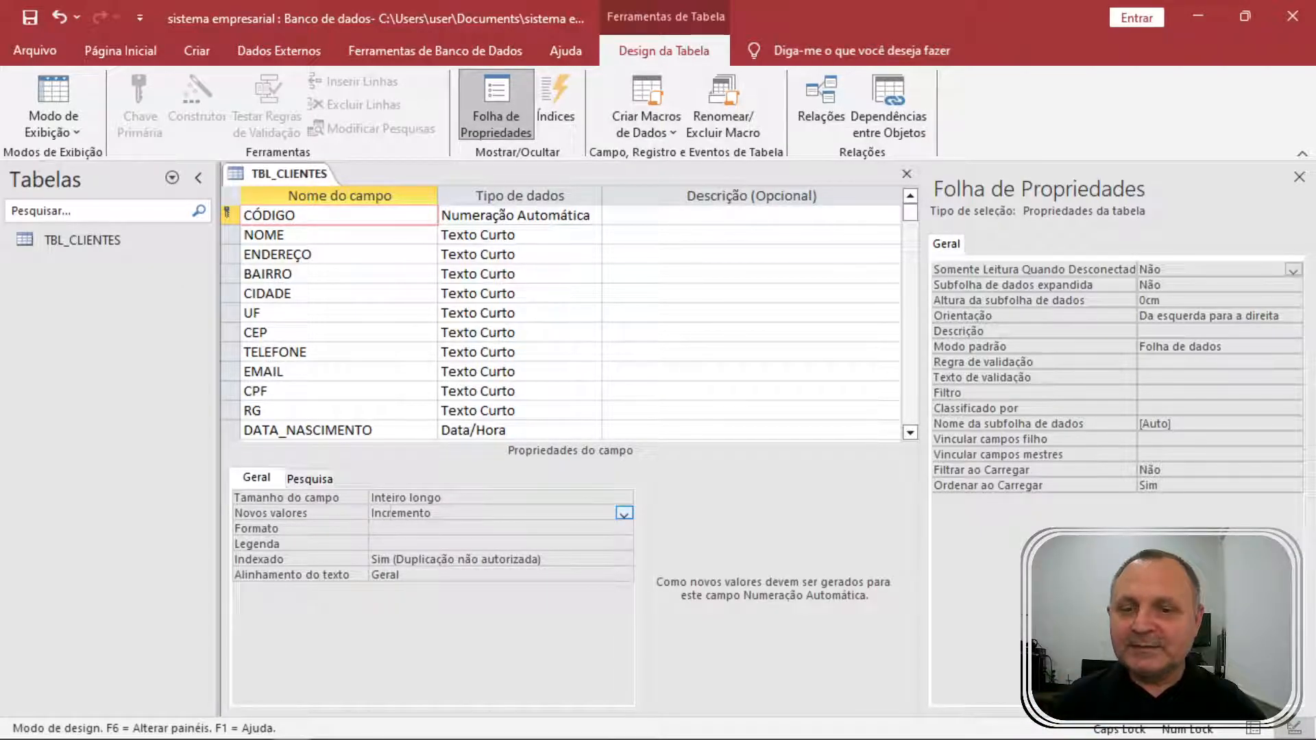
pyautogui.click(284, 234)
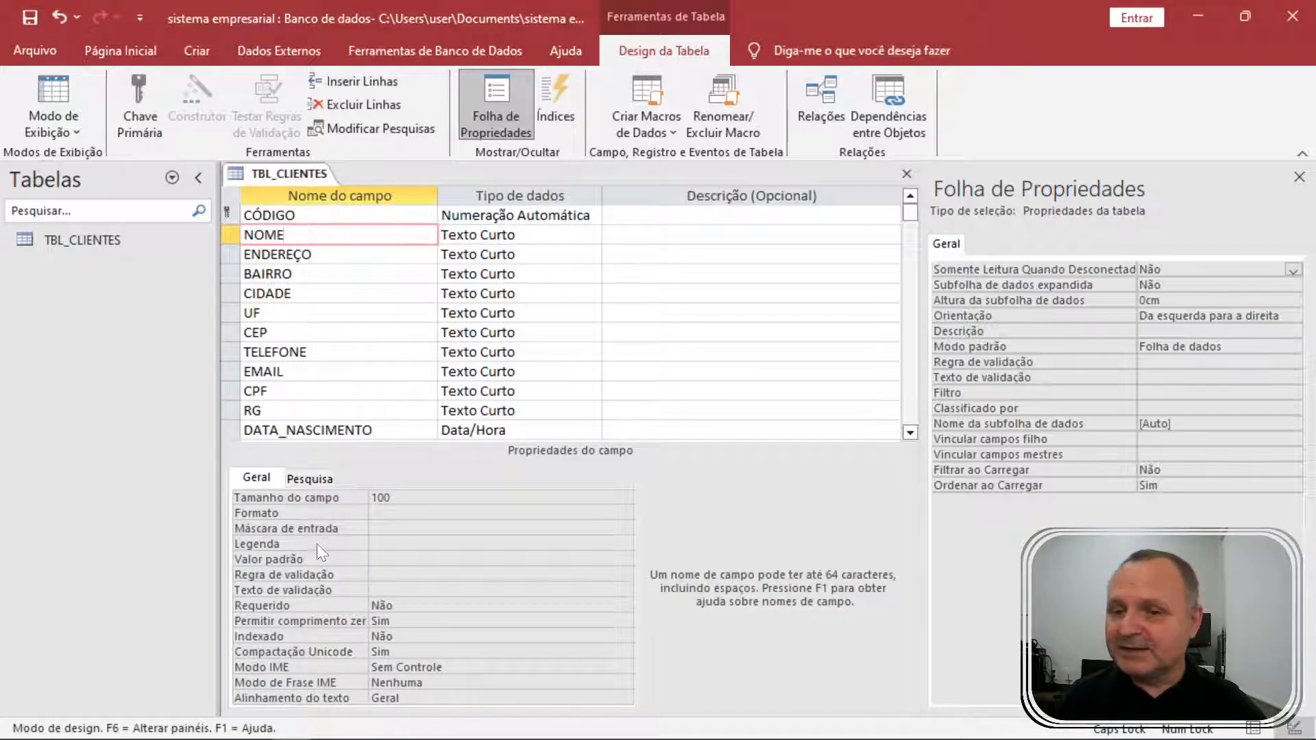
# Set the CIDADE field's default value to Mamboré.
pyautogui.click(301, 294)
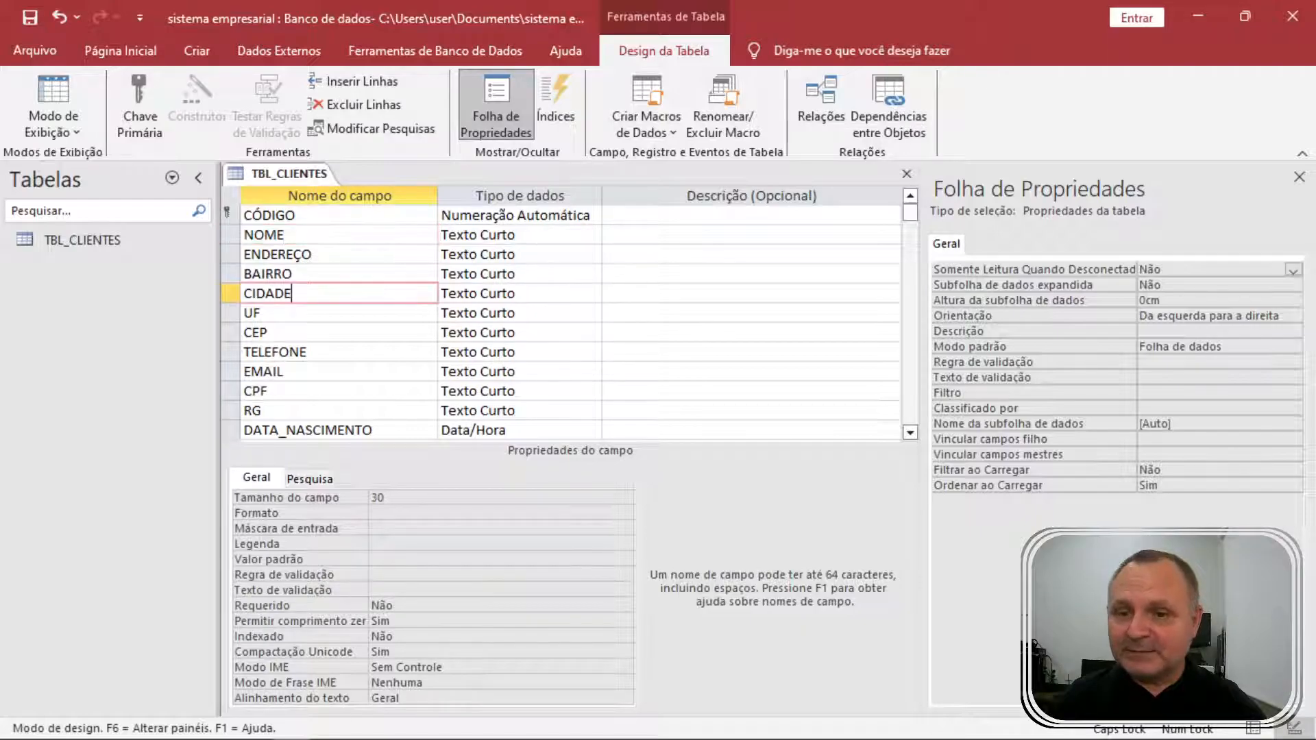
pyautogui.click(307, 558)
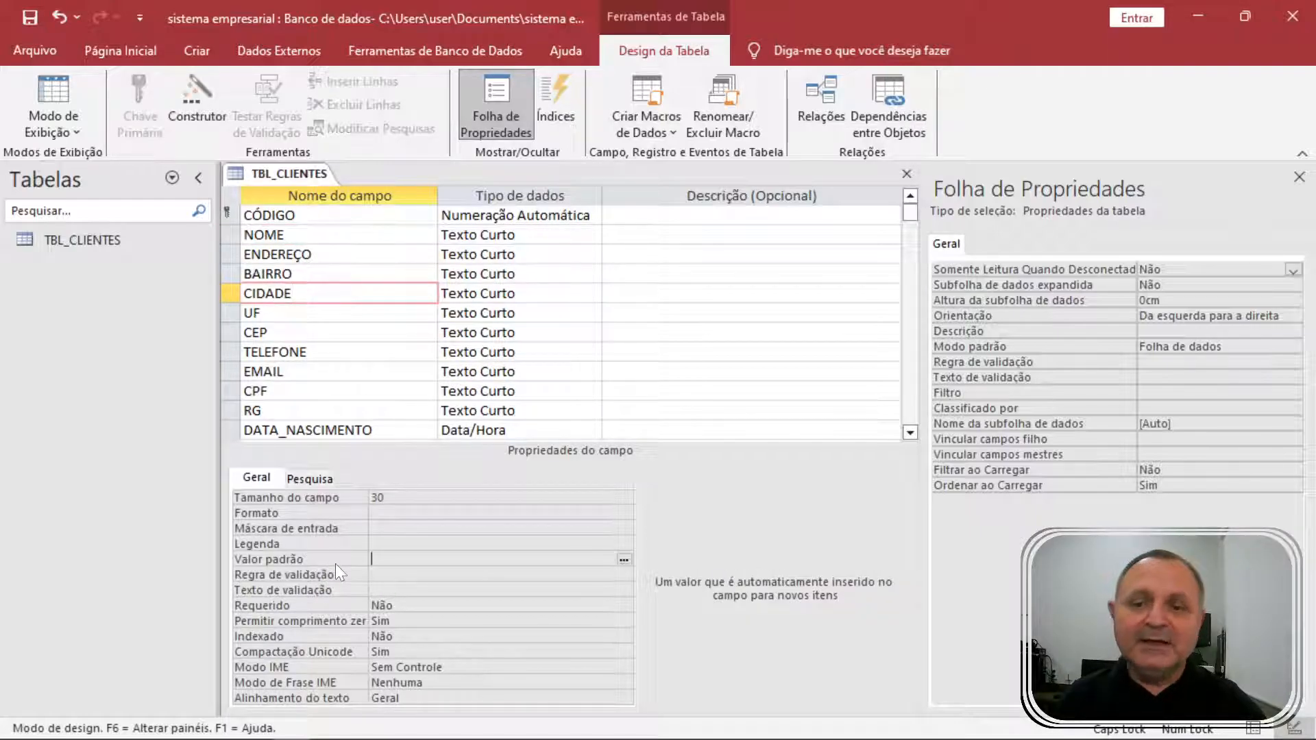
pyautogui.write('mAMB')
pyautogui.press('BackSpace')
pyautogui.press('BackSpace')
pyautogui.press('BackSpace')
pyautogui.press('BackSpace')
pyautogui.press('capslock')
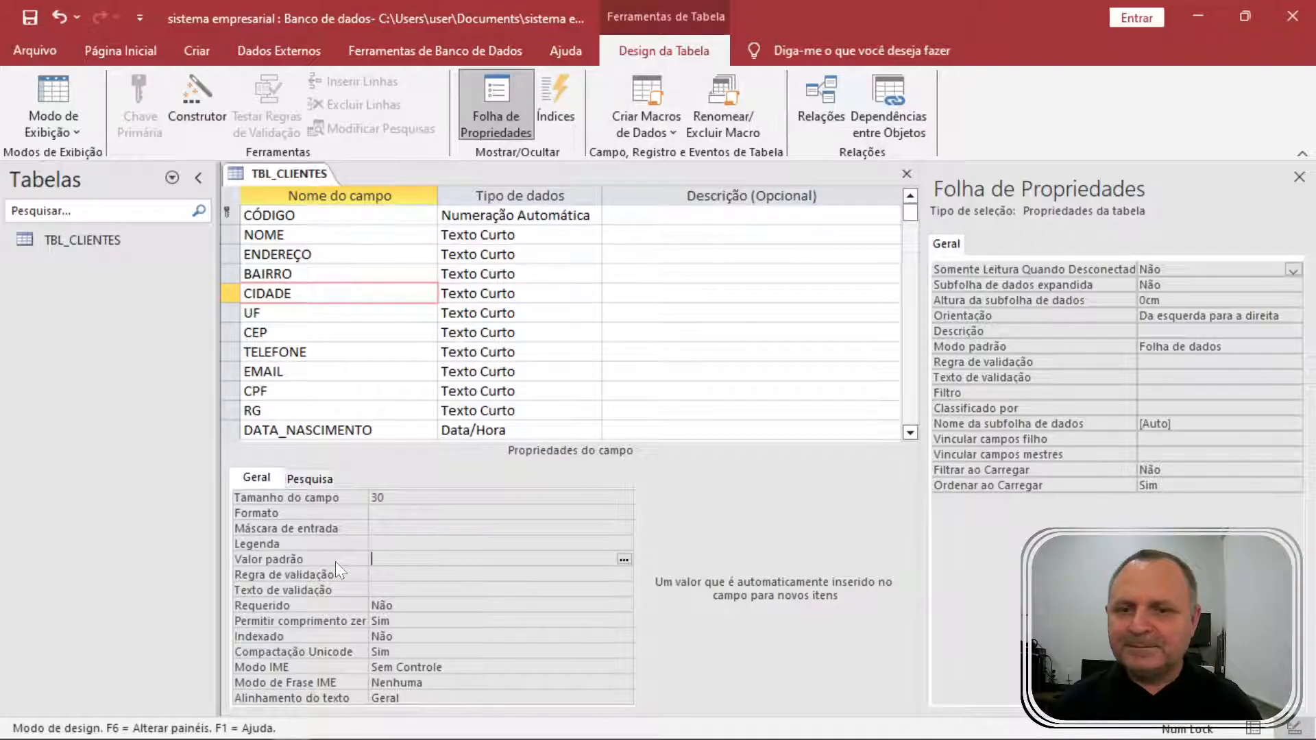
pyautogui.write('Mamboré')
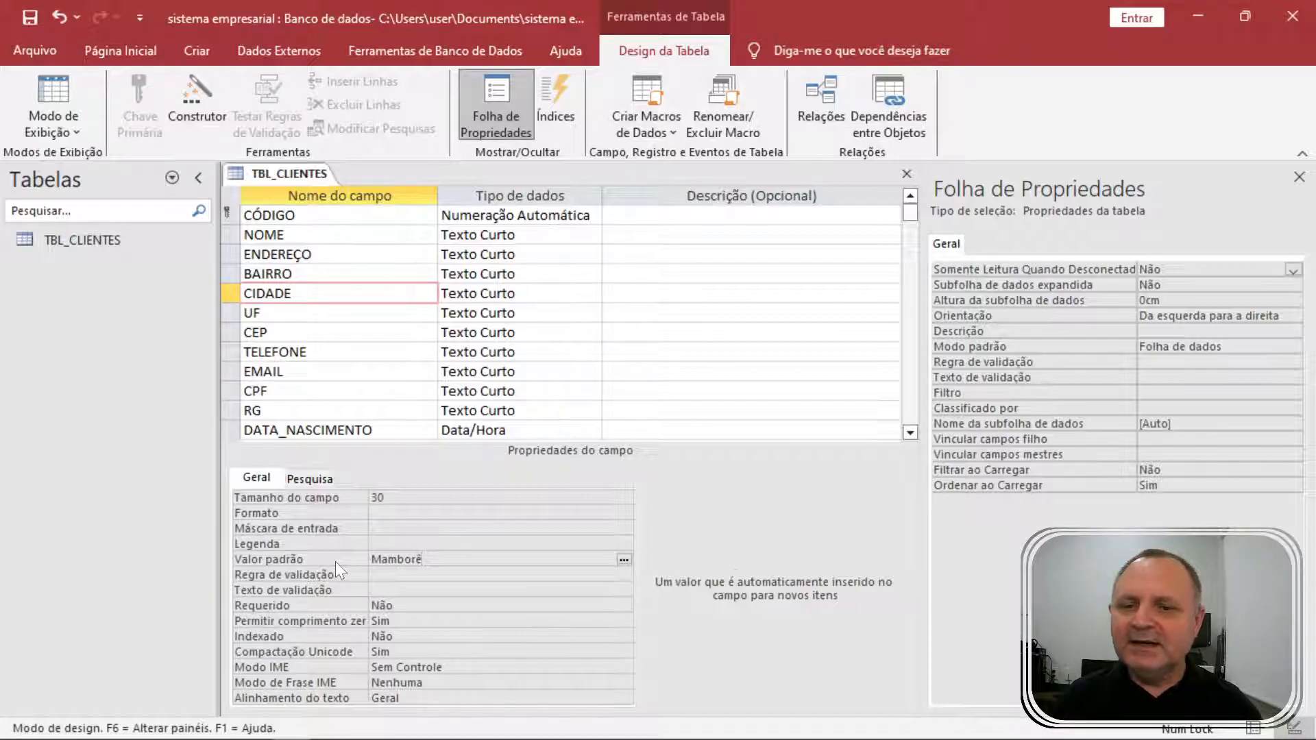
pyautogui.press('Return')
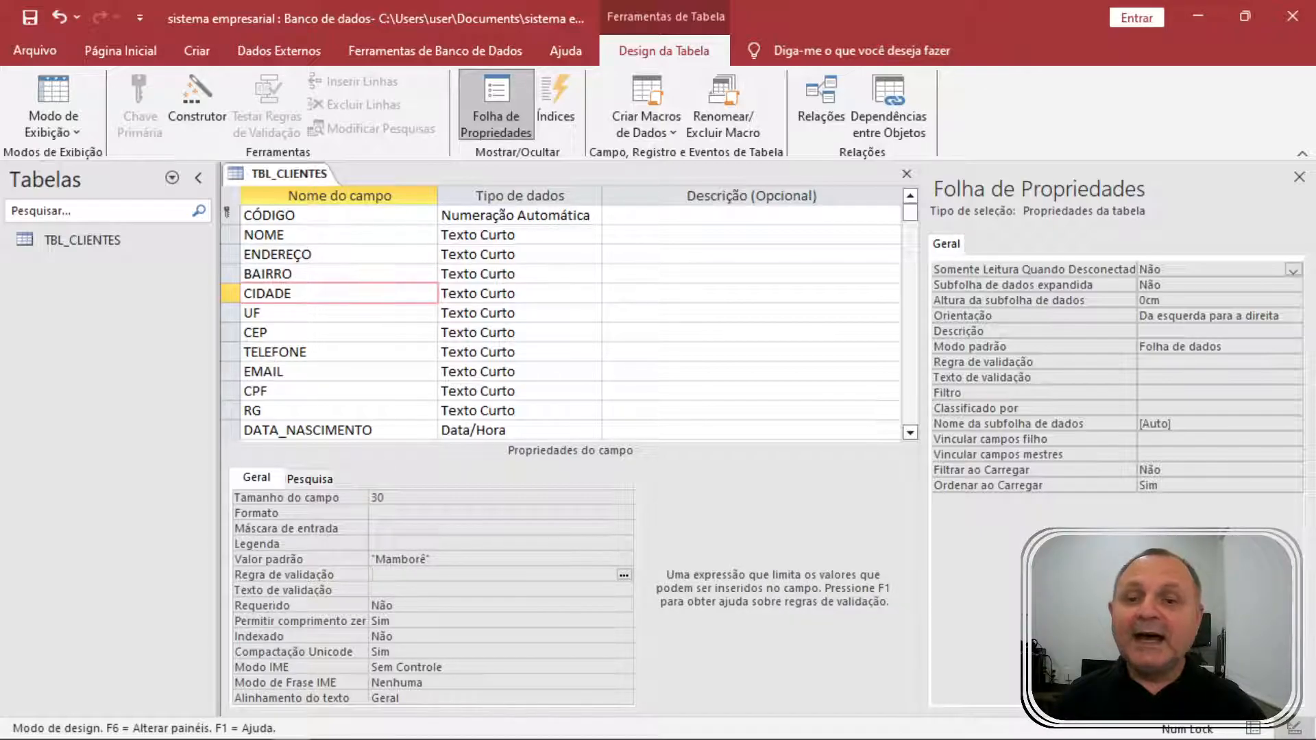
# Glance at the REFINAMENTO note in Notepad, then return to the design at the UF field.
pyautogui.hotkey('alt', 'Tab')
pyautogui.doubleClick(837, 386)
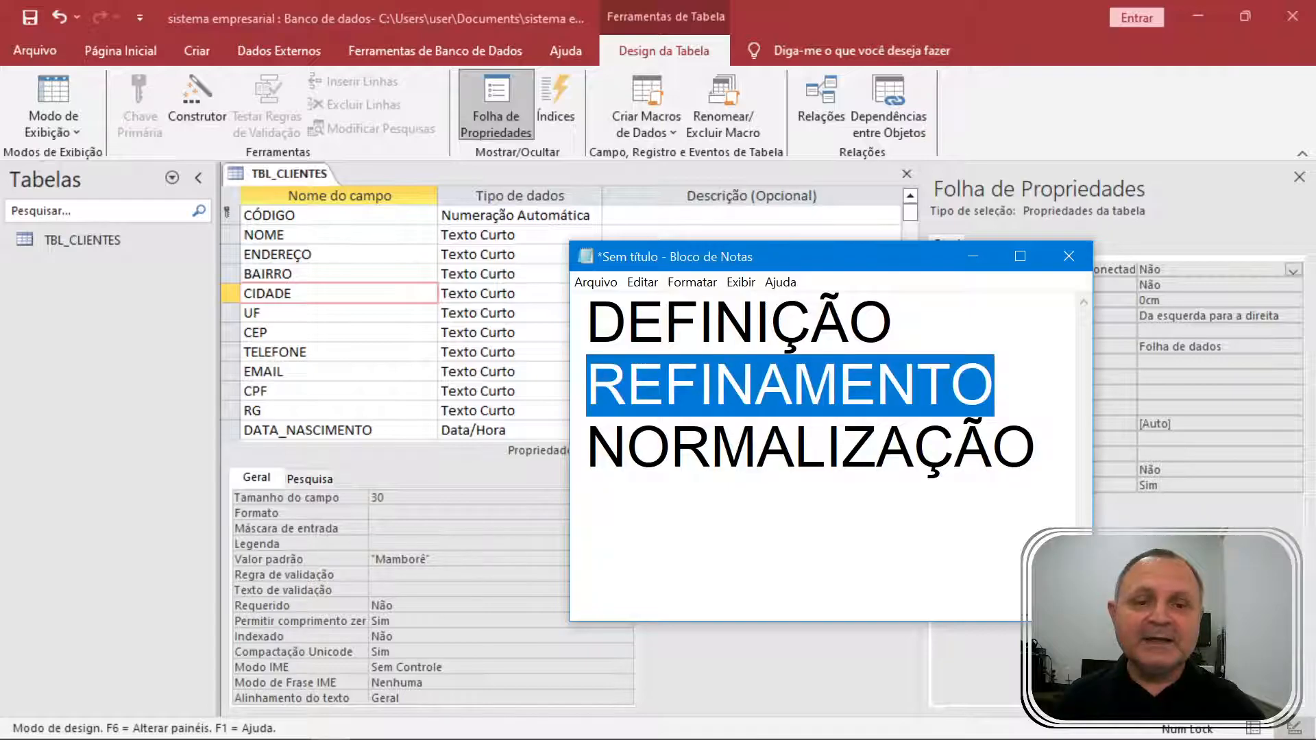
pyautogui.click(795, 446)
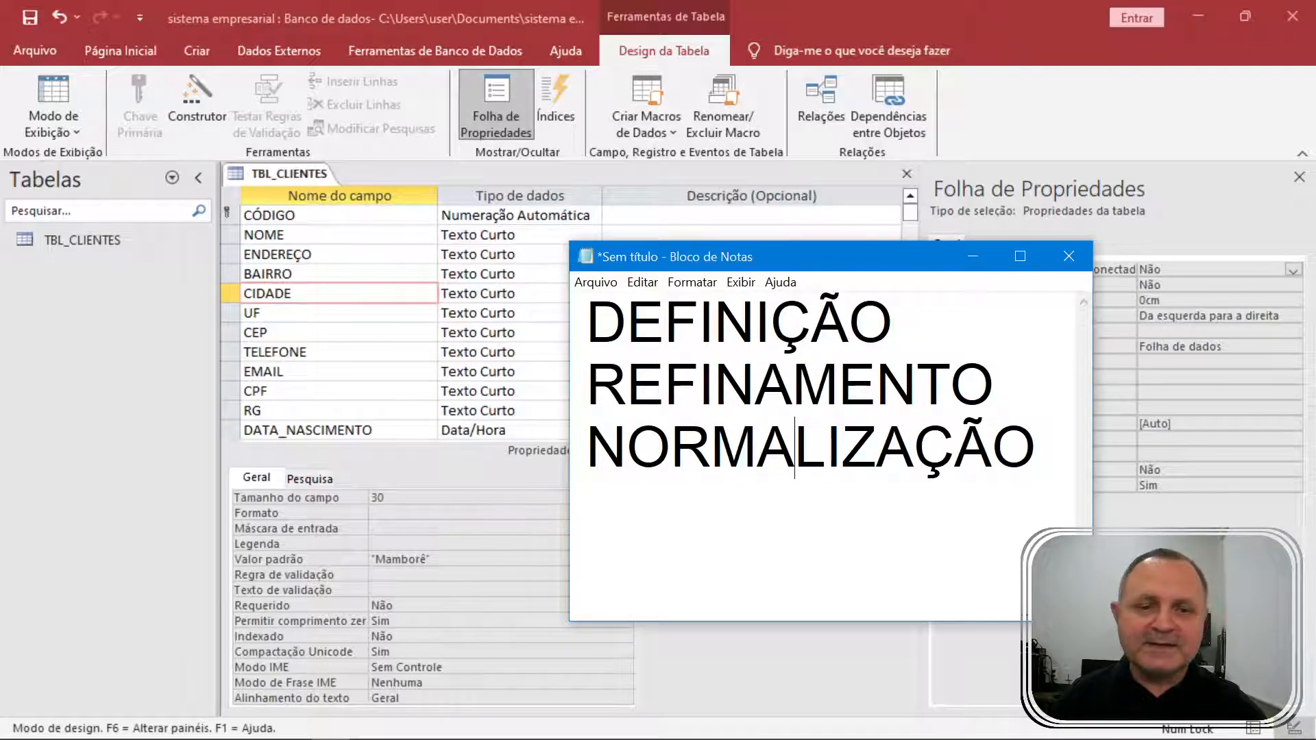
pyautogui.click(315, 307)
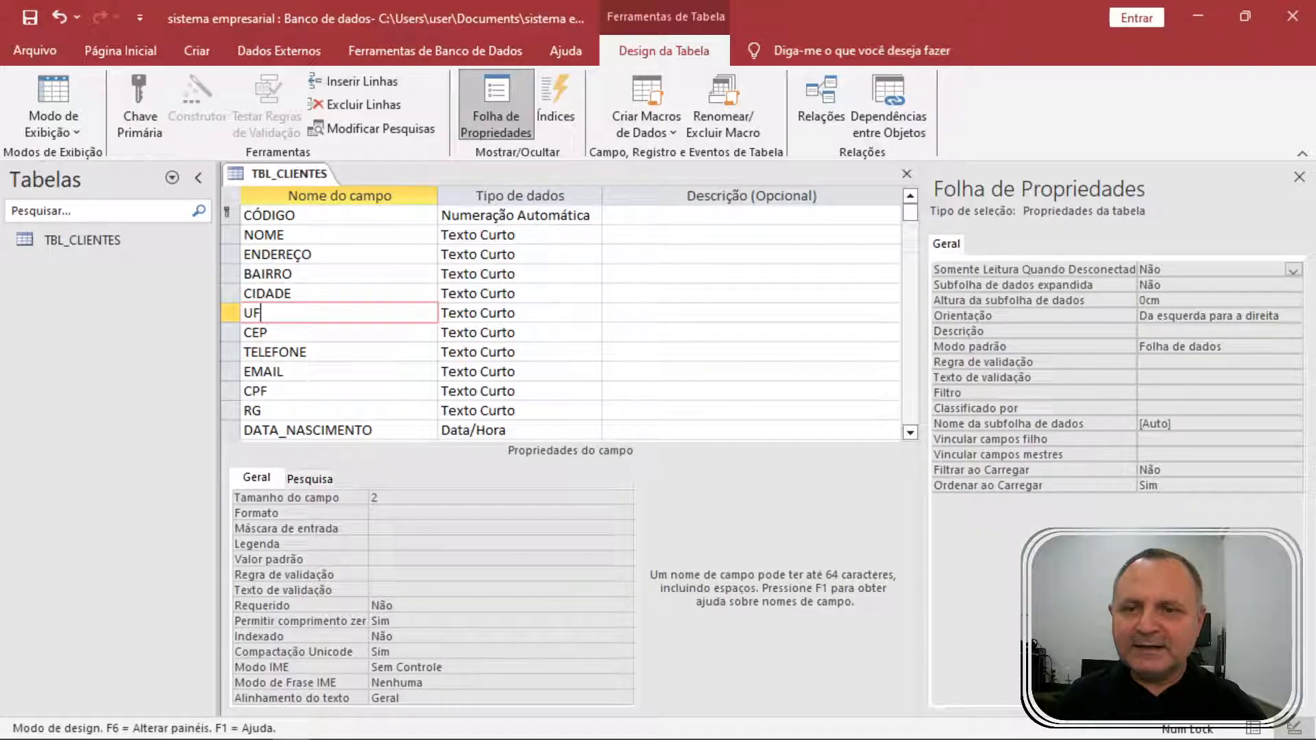
# Set UF's default value to PR, then save the table and open its datasheet.
pyautogui.click(322, 562)
pyautogui.write('PR')
pyautogui.press('Return')
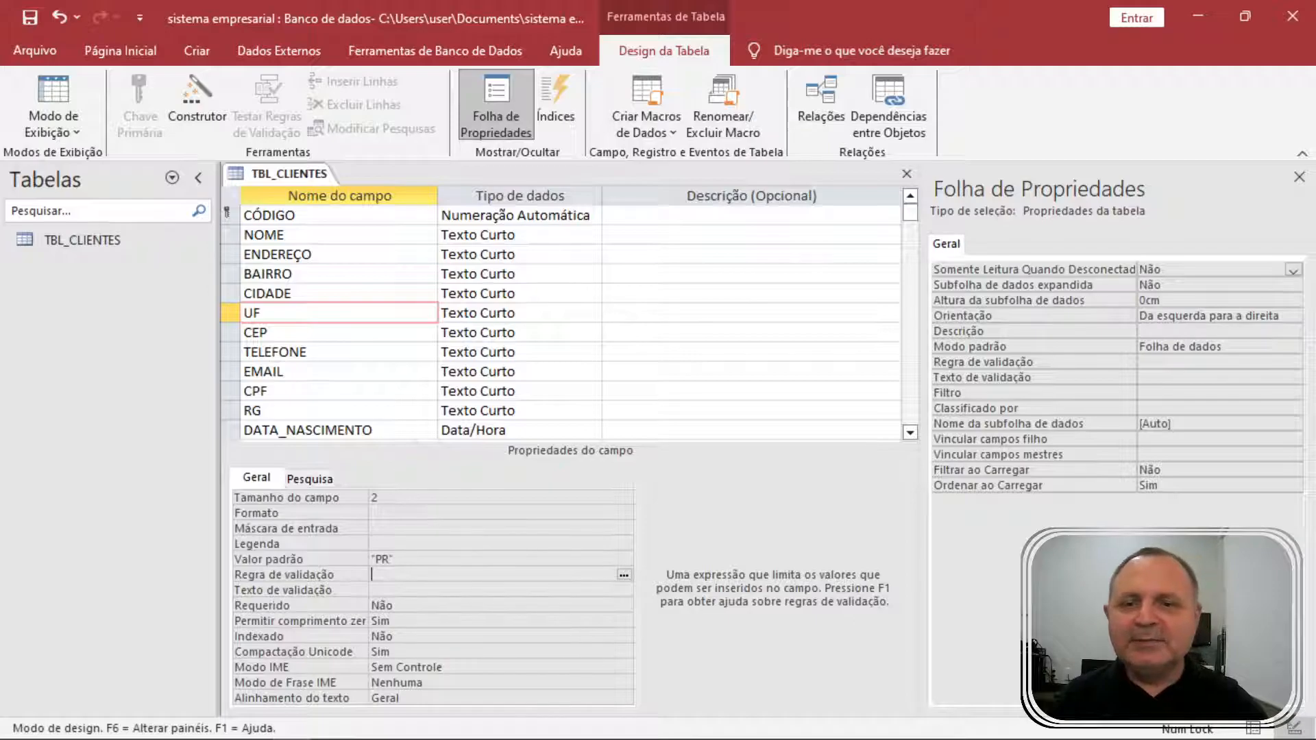
pyautogui.click(61, 89)
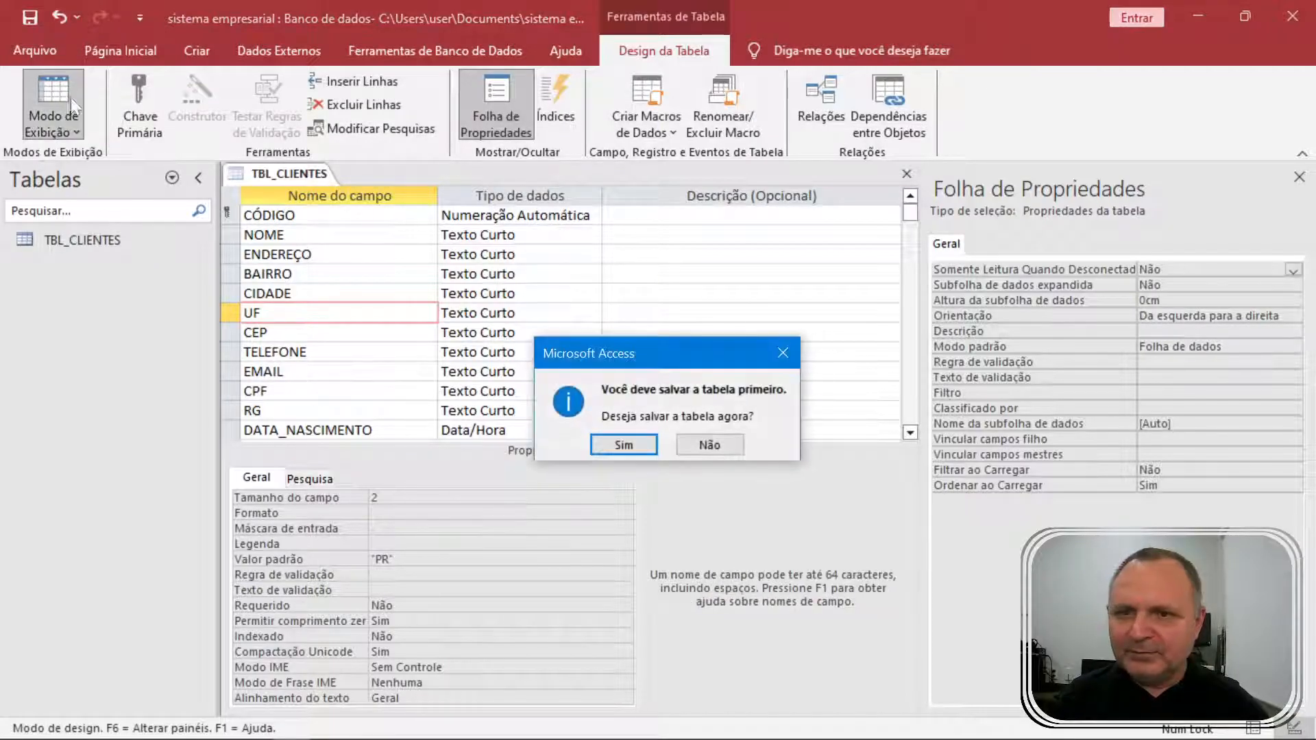
pyautogui.click(620, 446)
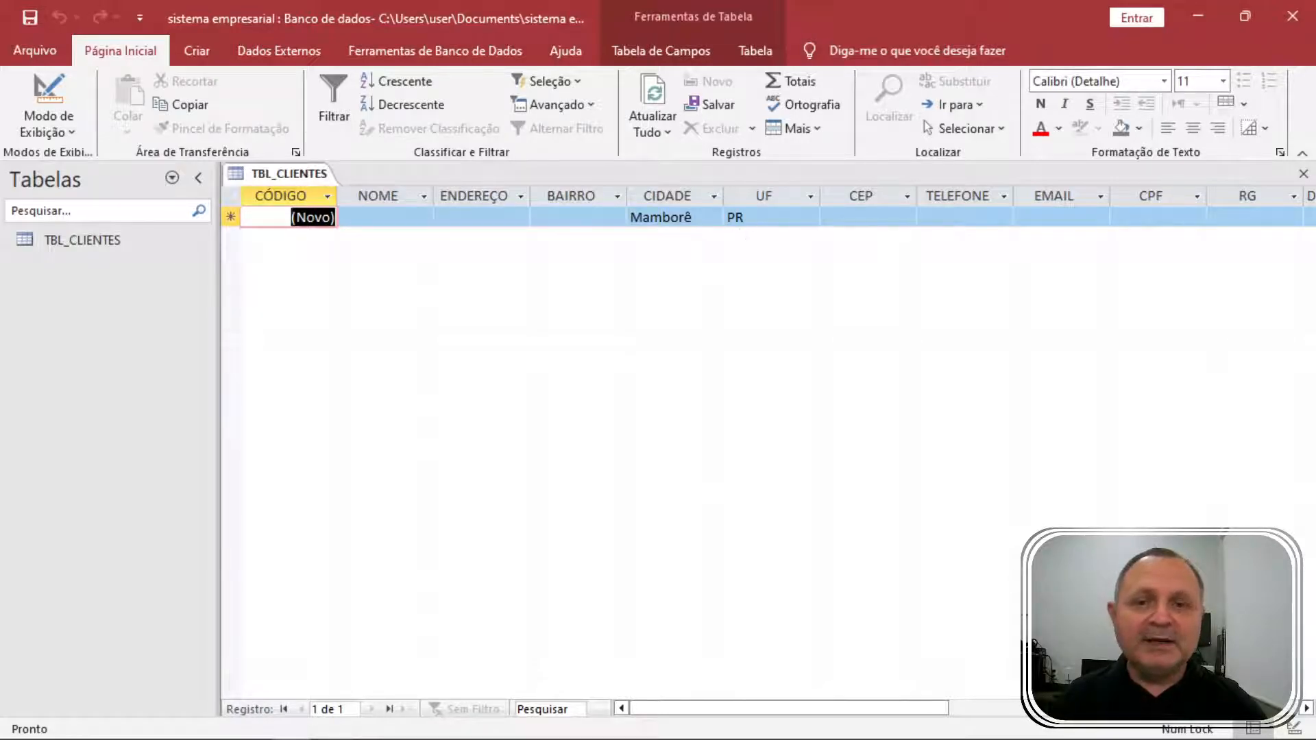
# Back in Design view, set BAIRRO's default value to Centro.
pyautogui.click(50, 127)
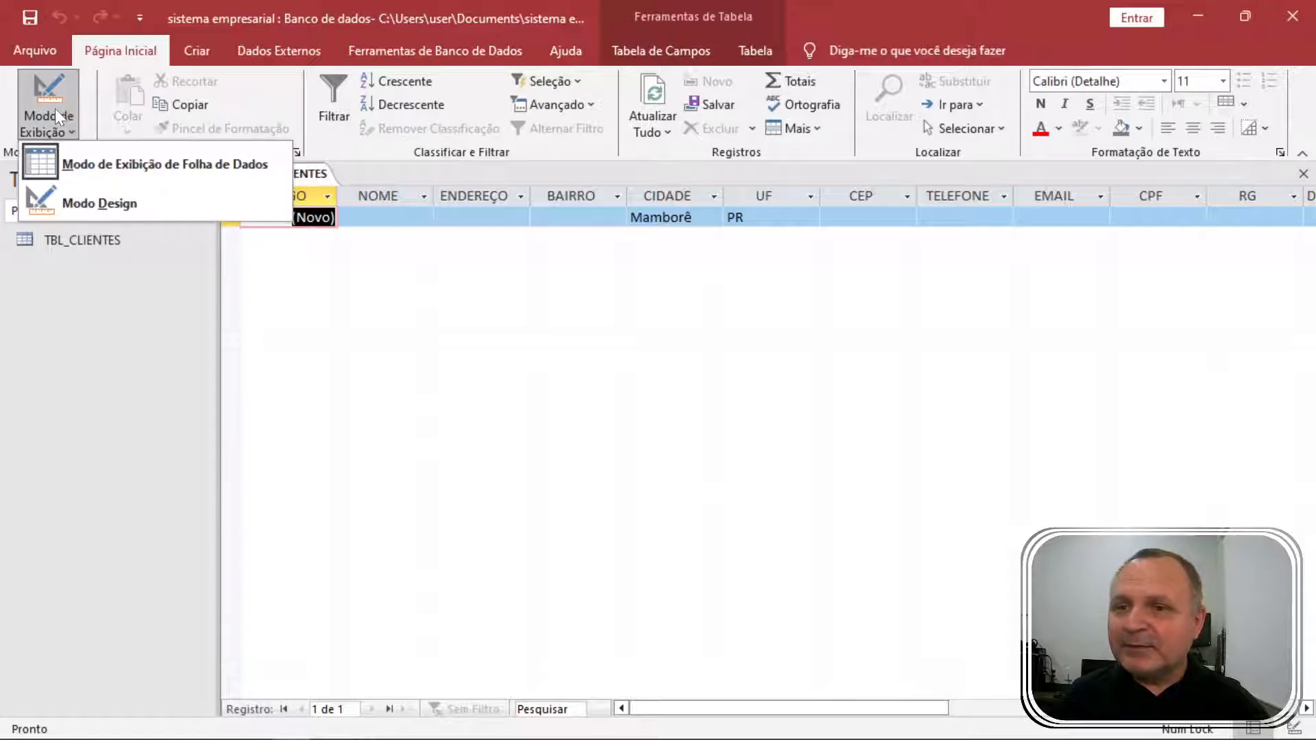
pyautogui.click(89, 195)
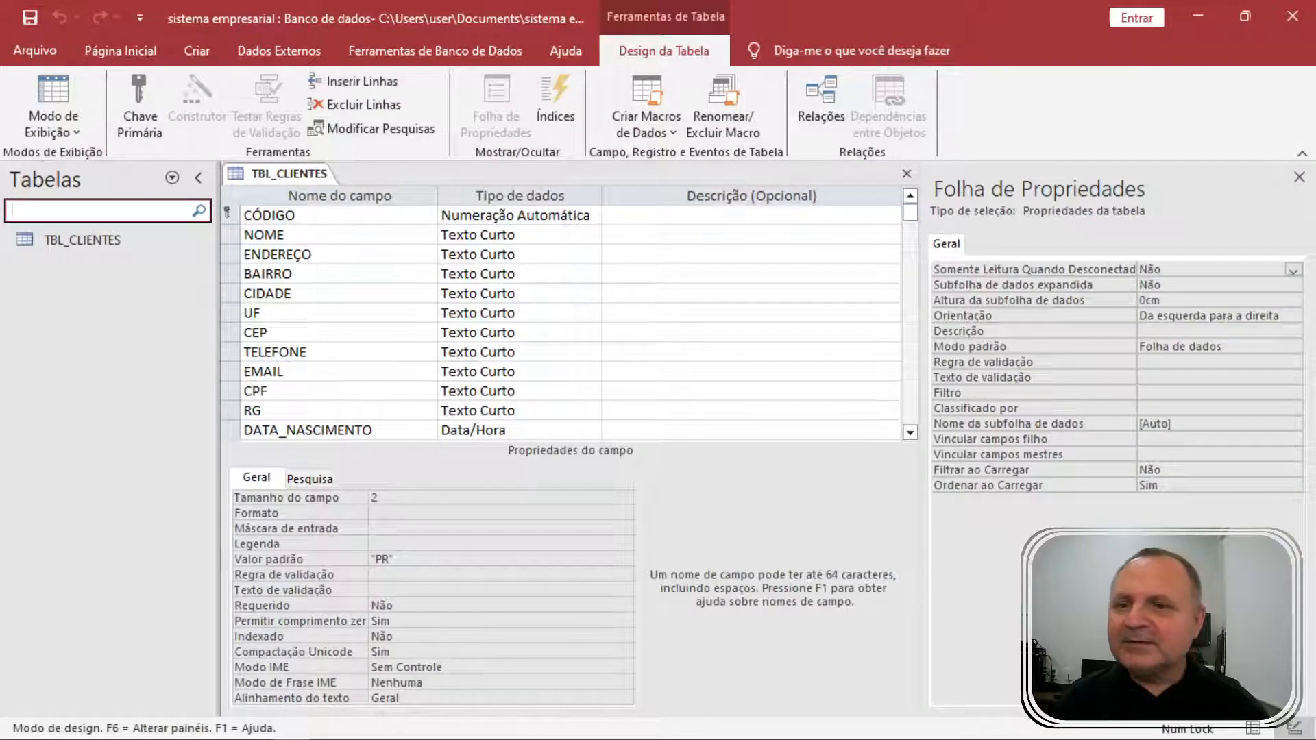
pyautogui.click(299, 556)
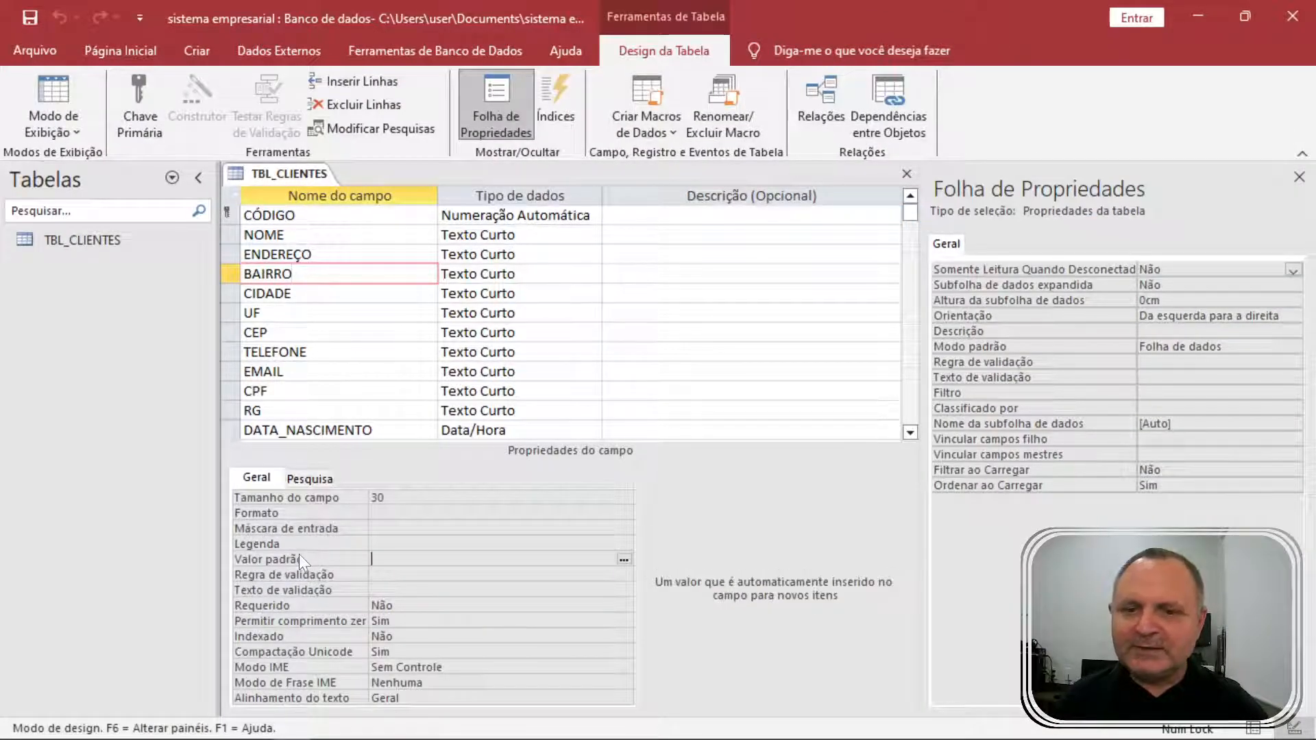
pyautogui.write('Centro')
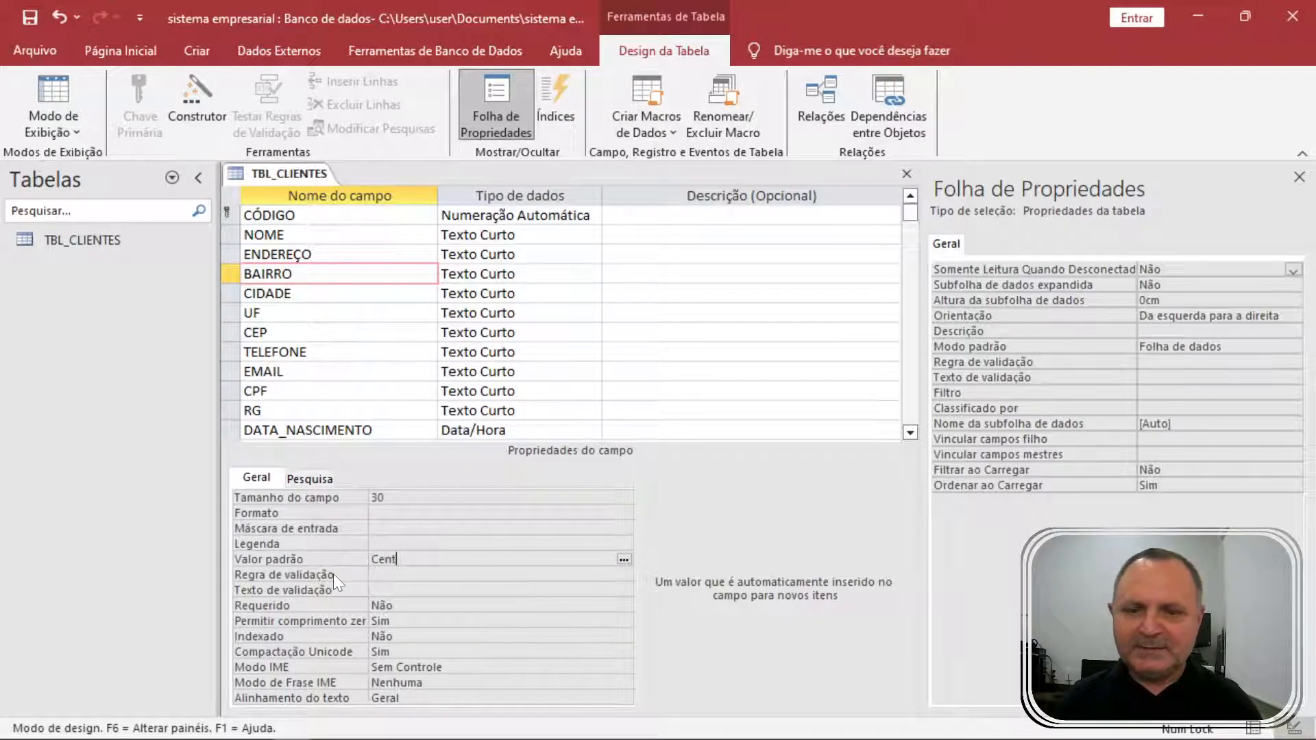
pyautogui.click(333, 574)
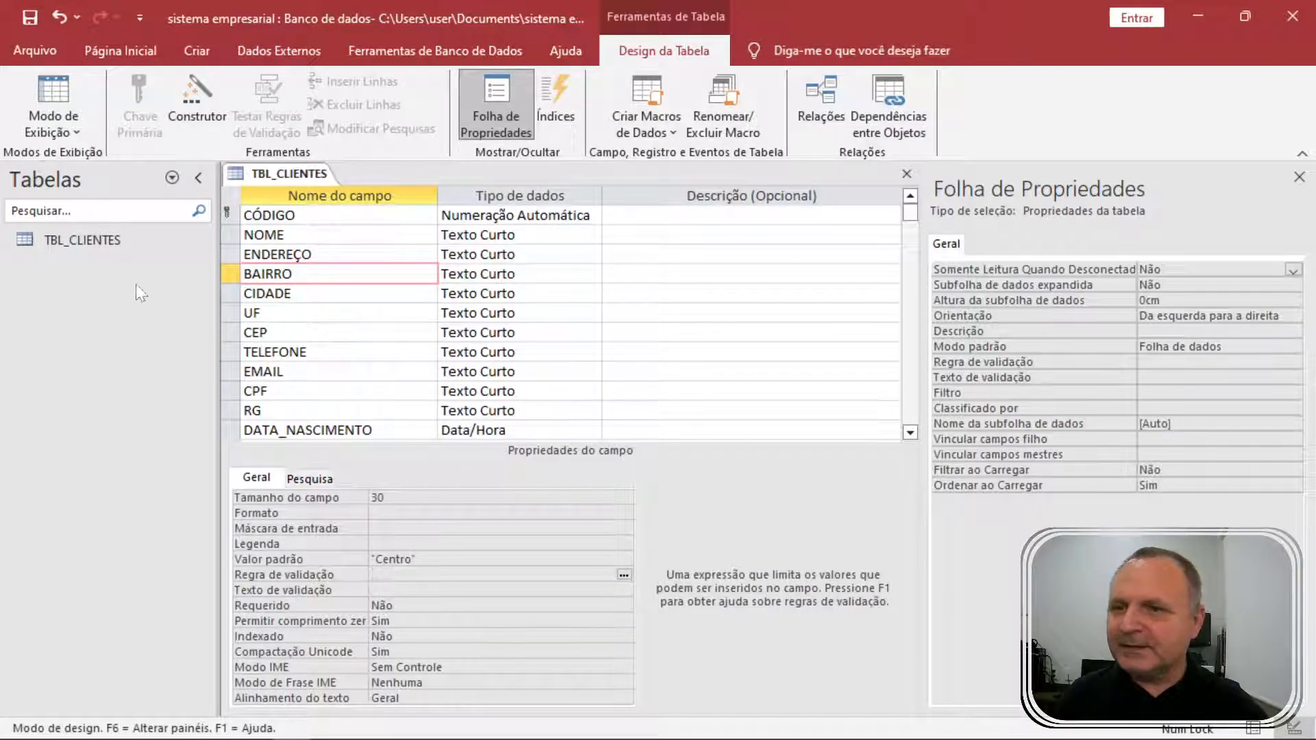
# Save TBL_CLIENTES and open its datasheet to check the prefilled Centro.
pyautogui.click(36, 51)
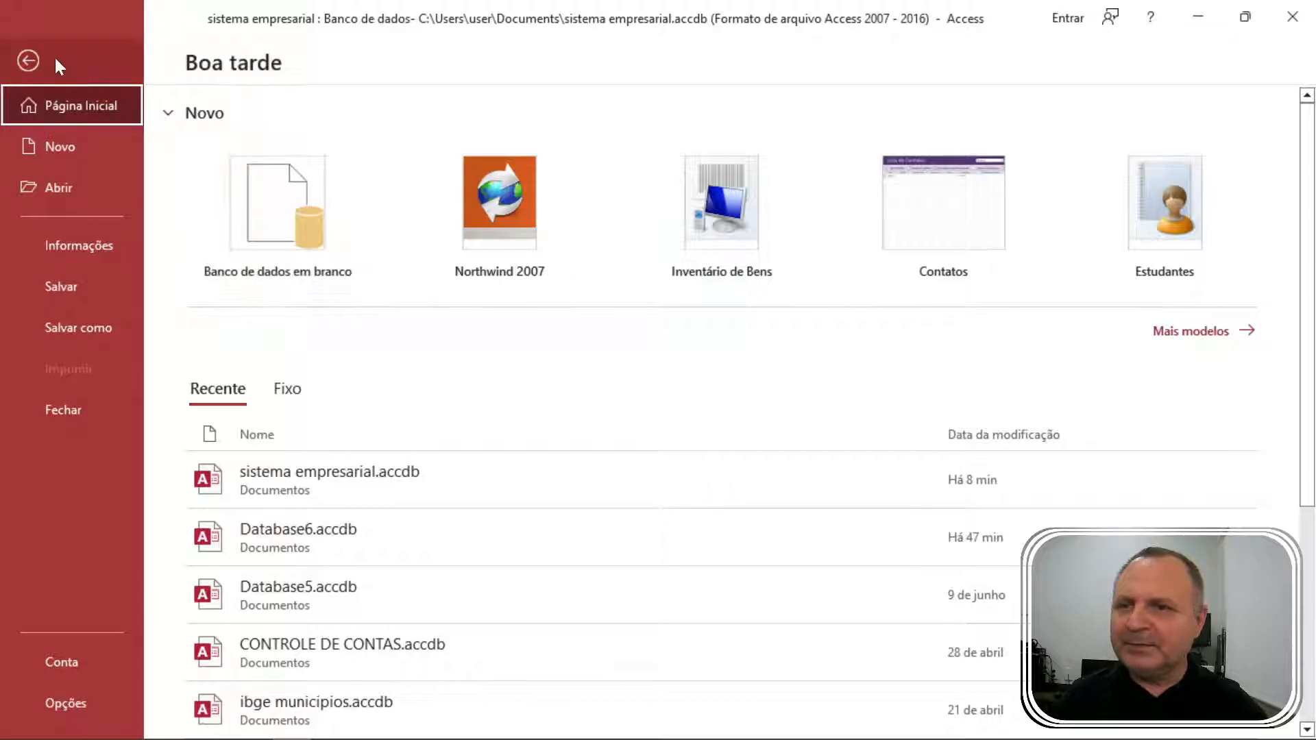
pyautogui.click(34, 61)
pyautogui.click(56, 93)
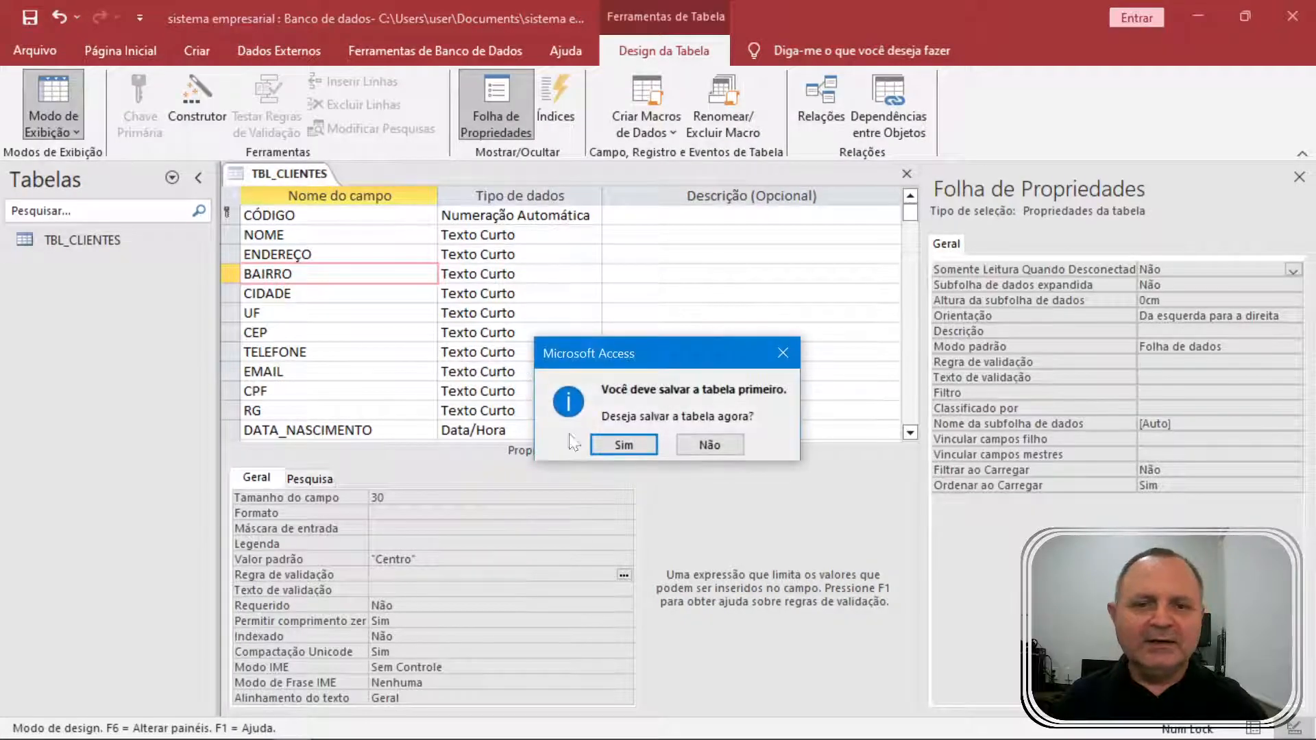
pyautogui.click(621, 445)
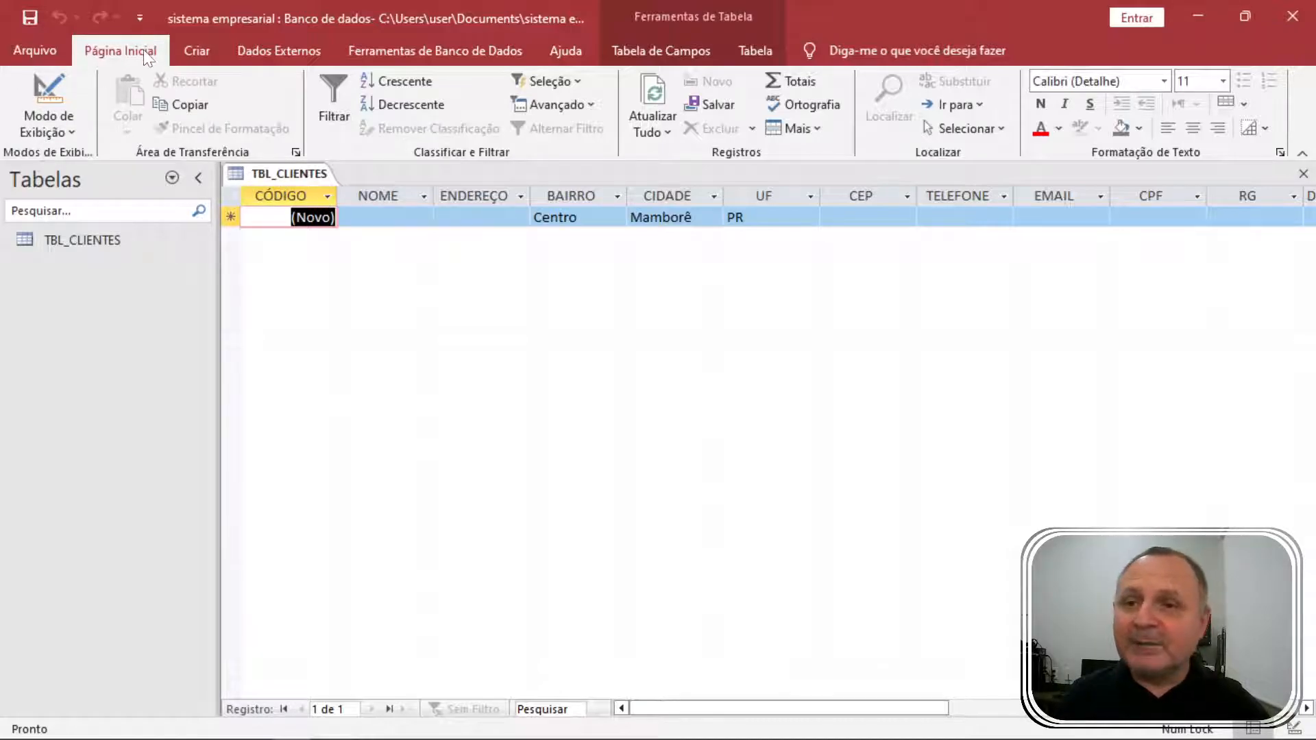
# Switch TBL_CLIENTES back to Design view.
pyautogui.click(49, 123)
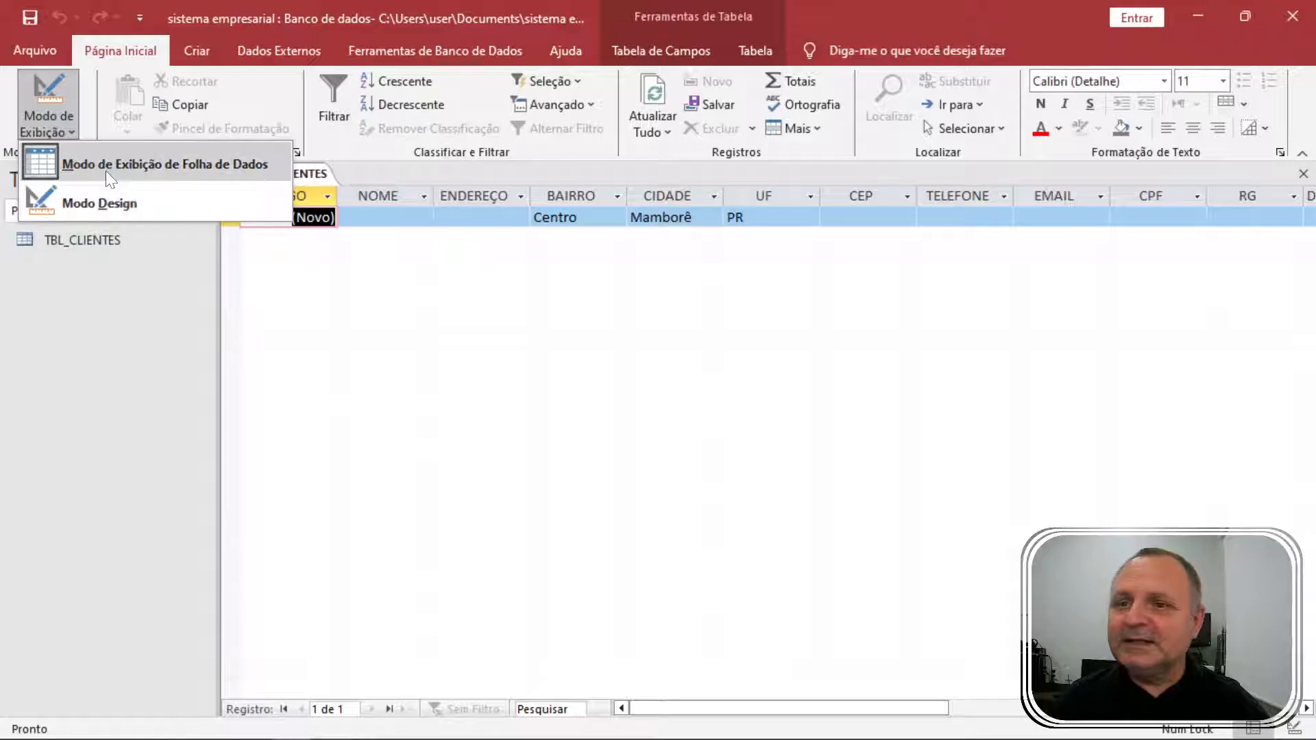
pyautogui.click(106, 171)
pyautogui.click(54, 126)
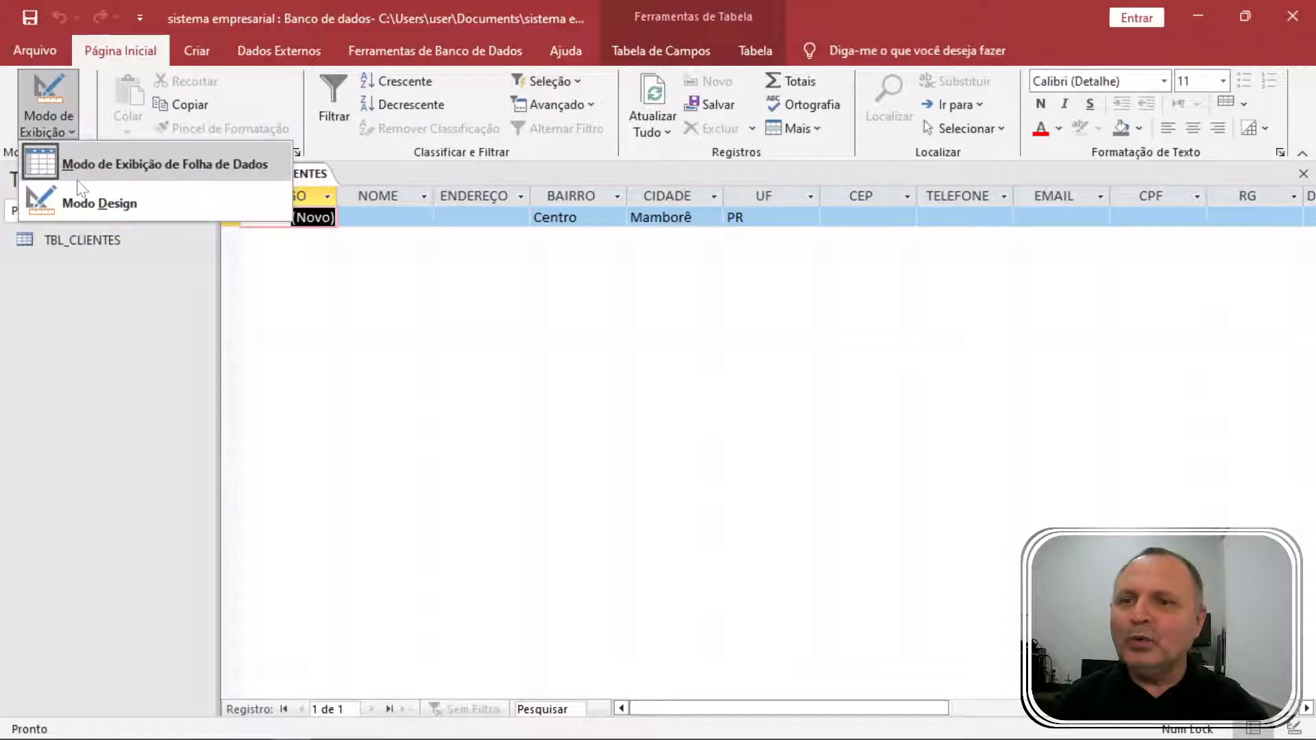
pyautogui.click(127, 200)
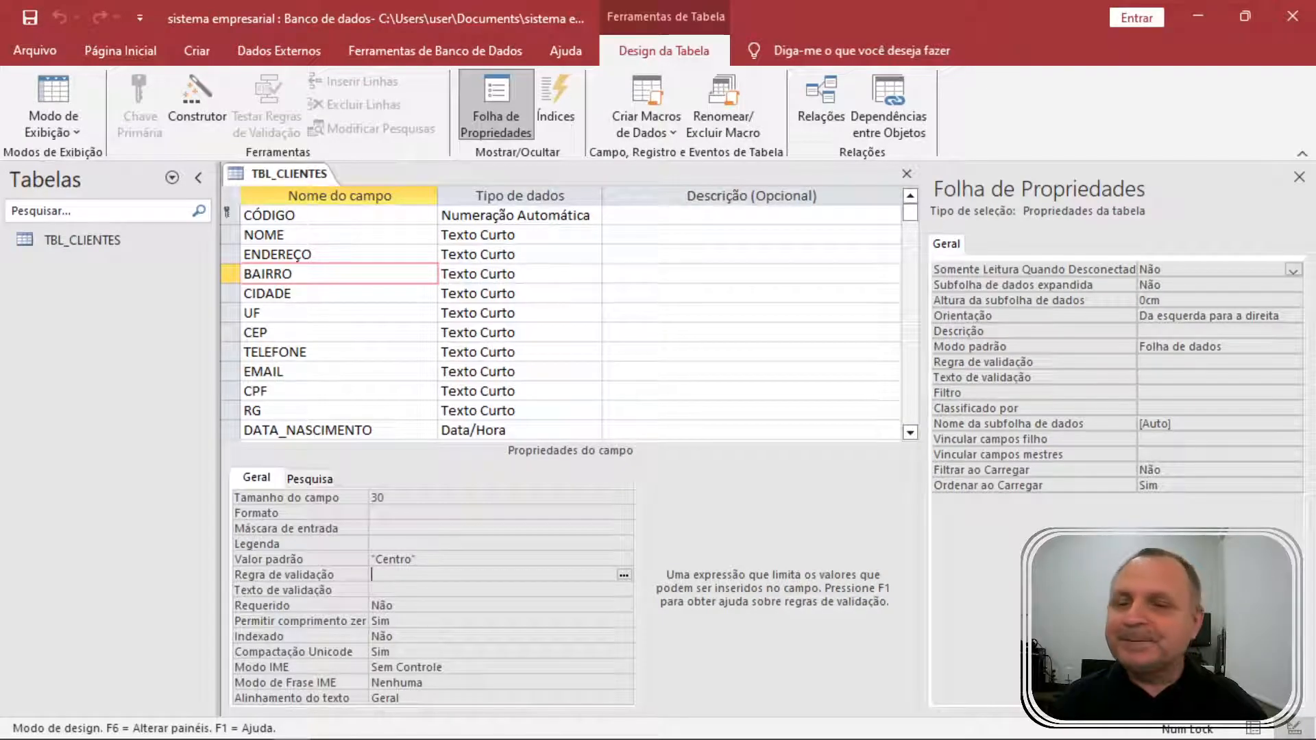
# Give the UF field the '>' format to force uppercase, then save and open the datasheet.
pyautogui.click(75, 127)
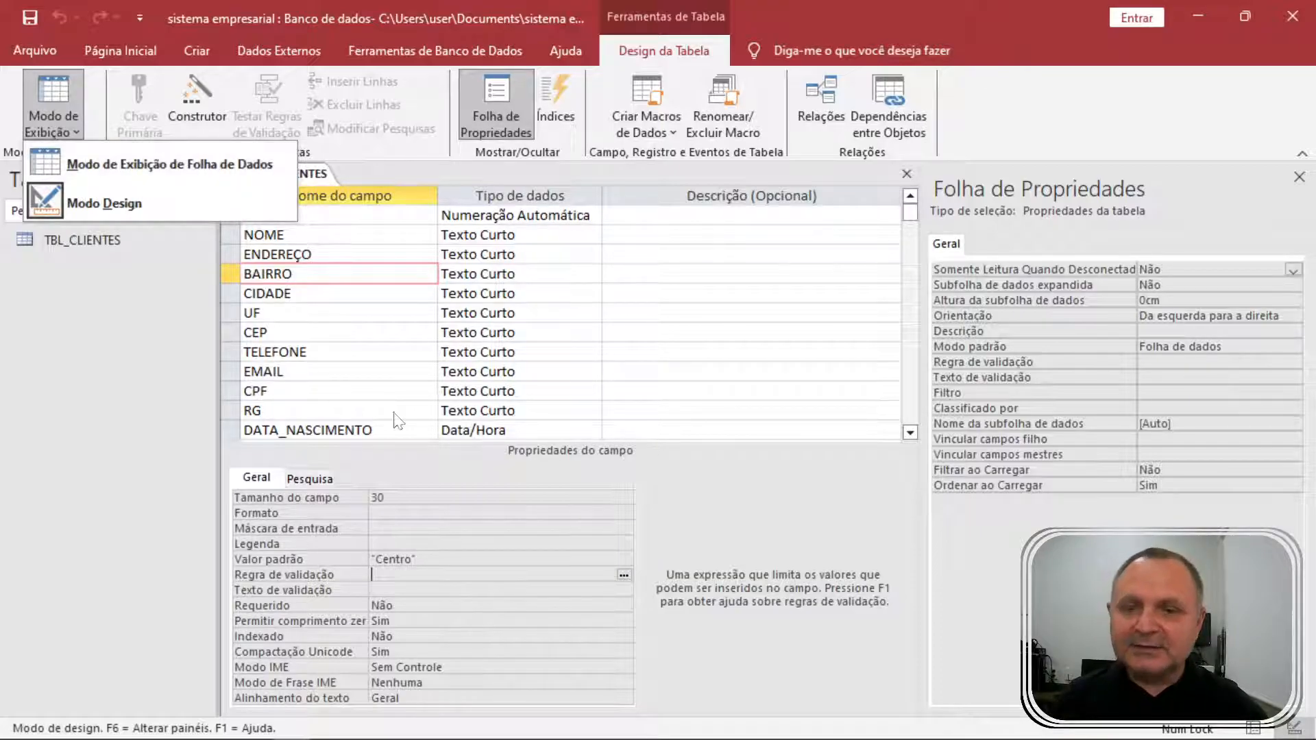
pyautogui.click(327, 341)
pyautogui.click(328, 335)
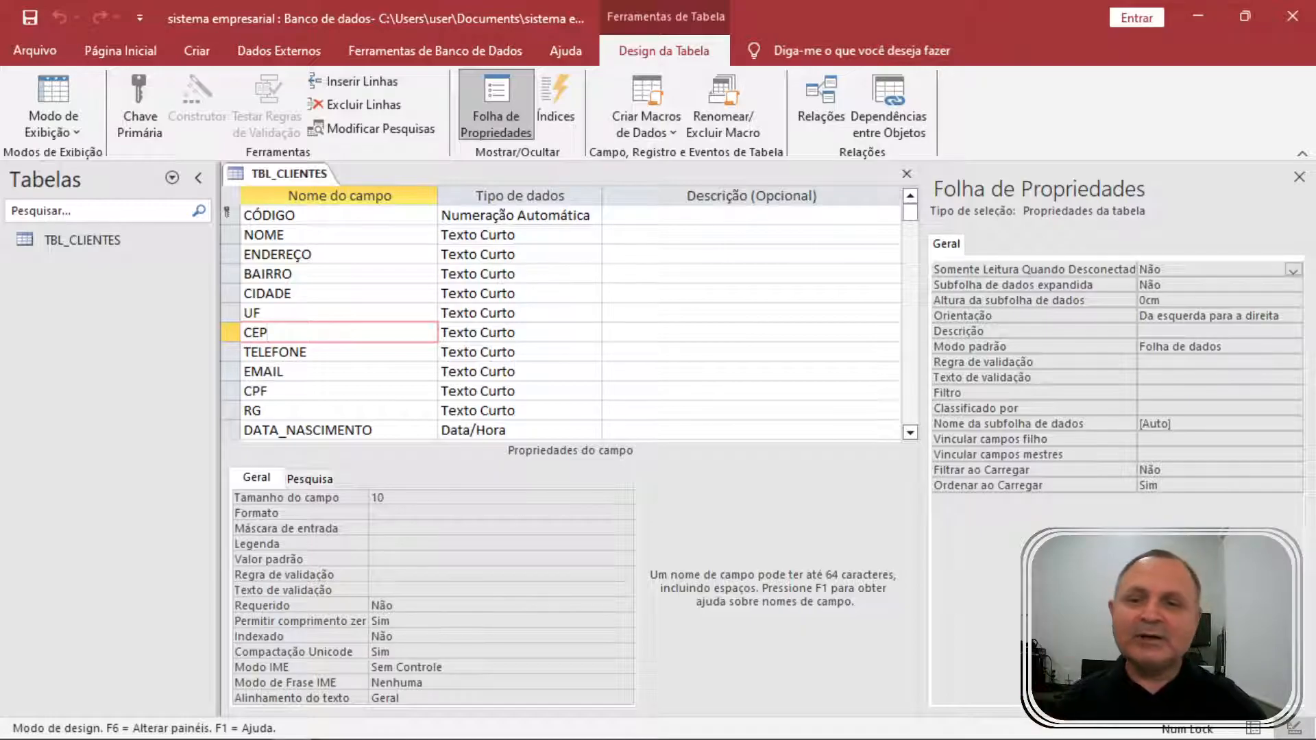
pyautogui.click(322, 313)
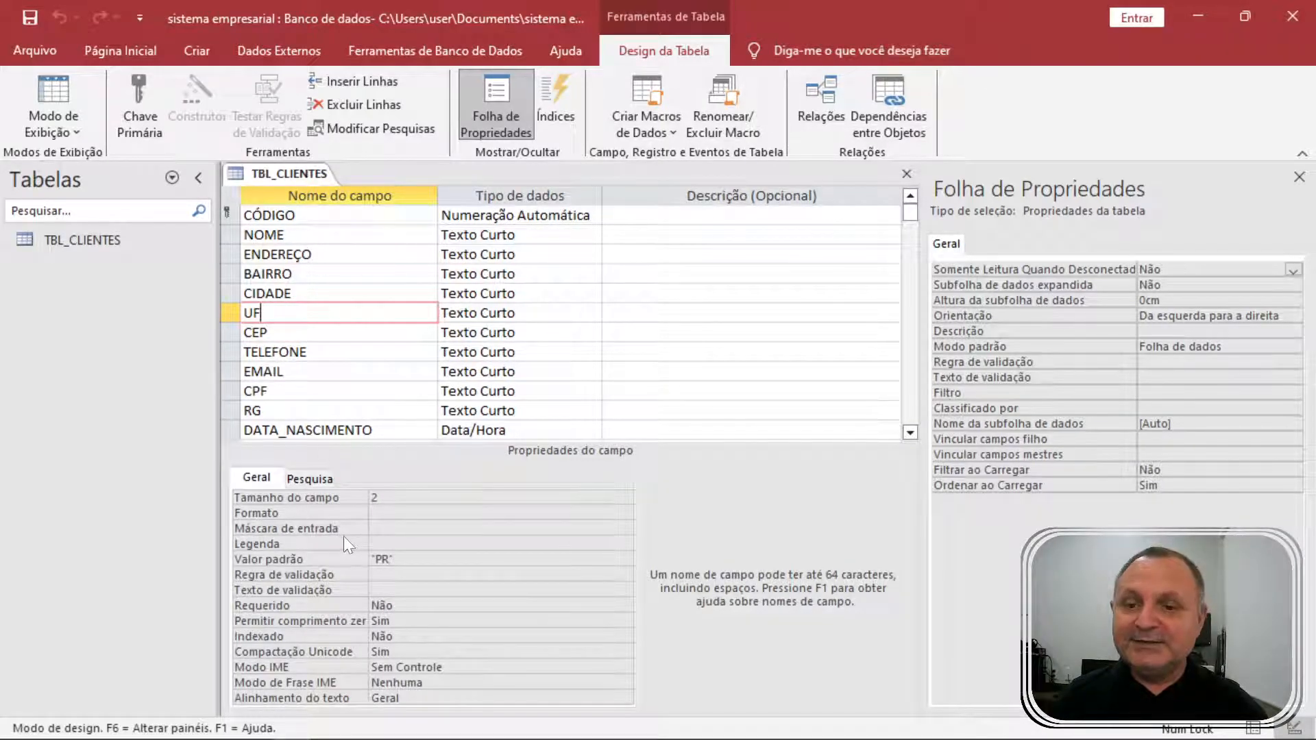
pyautogui.click(397, 513)
pyautogui.write('>')
pyautogui.press('Return')
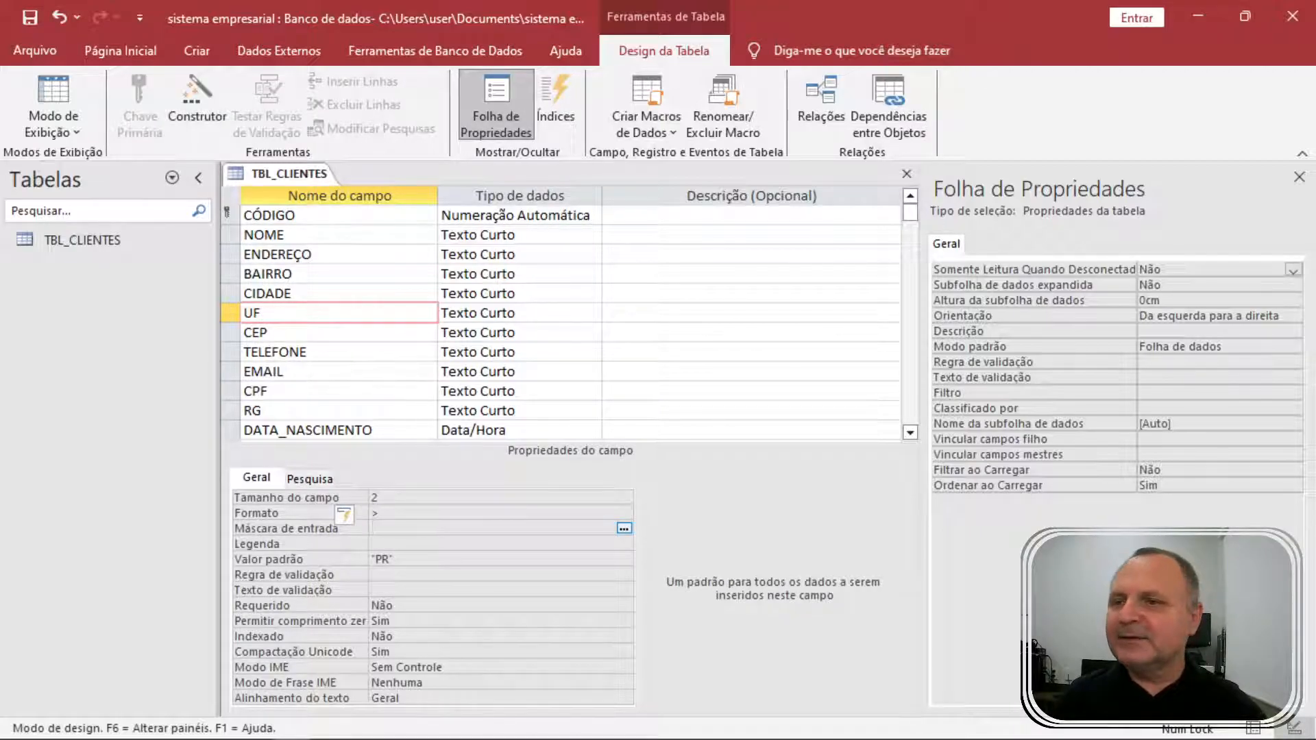
pyautogui.click(62, 91)
pyautogui.click(625, 447)
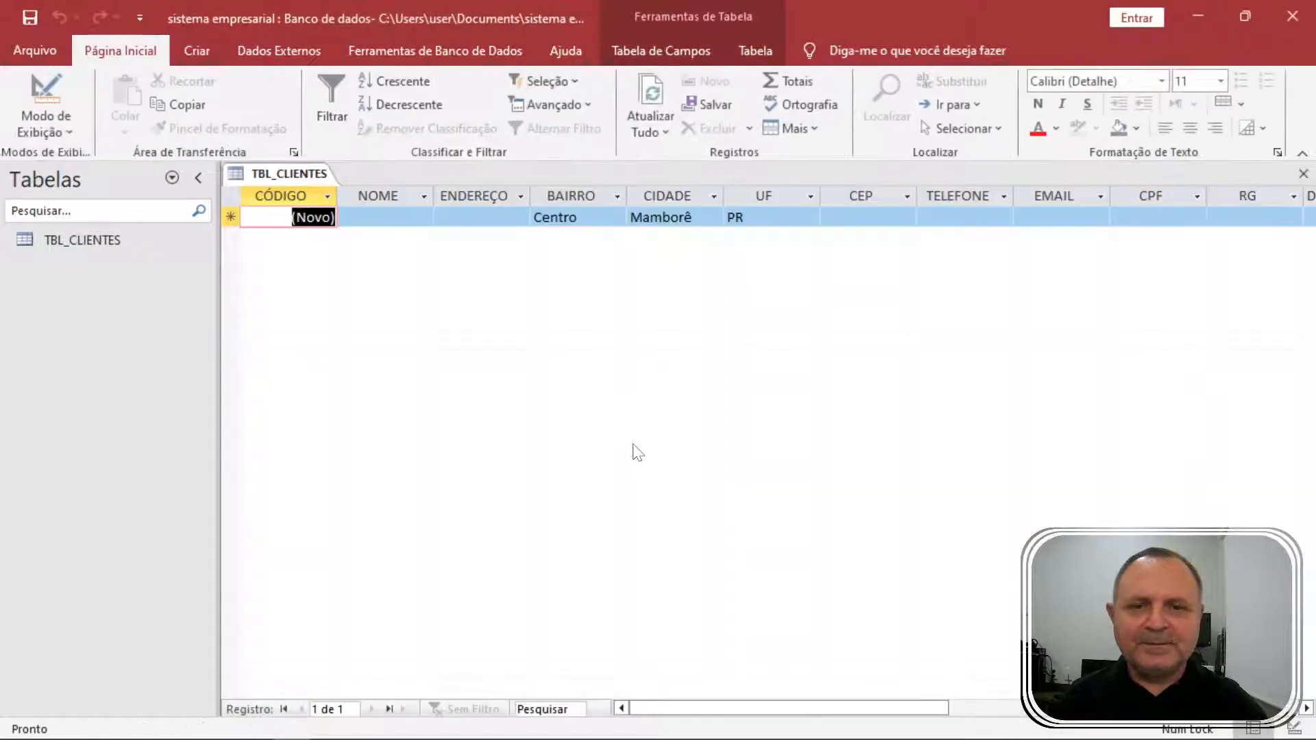
# Enter SC as the new record's UF, overwrite it with PR, and return to the NOME cell.
pyautogui.click(728, 217)
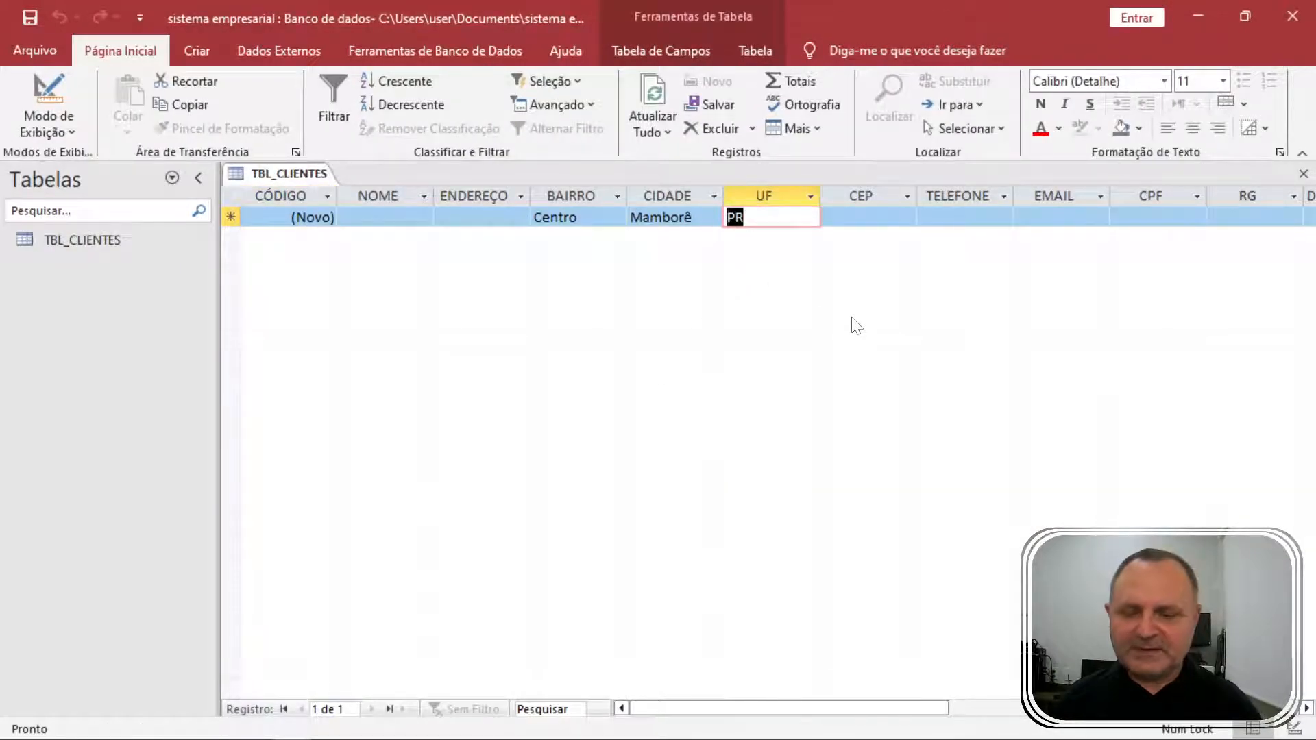
pyautogui.write('sc')
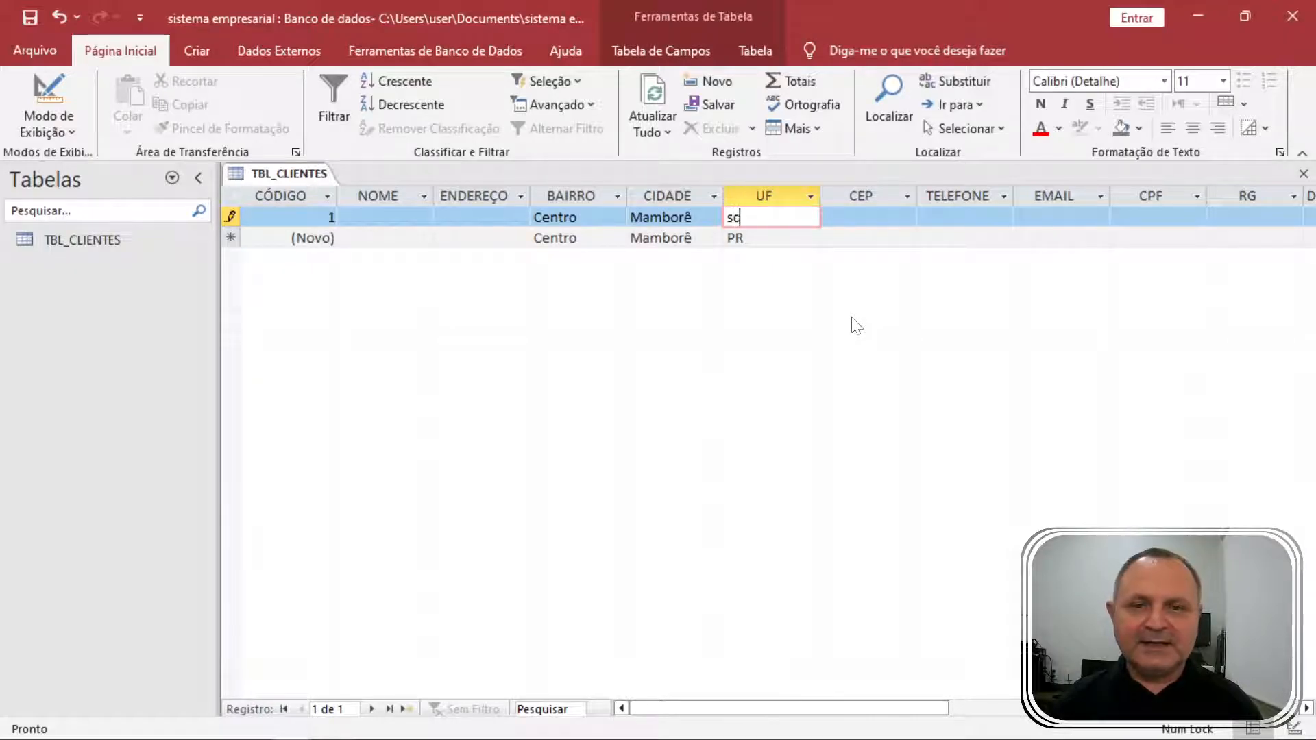
pyautogui.press('Tab')
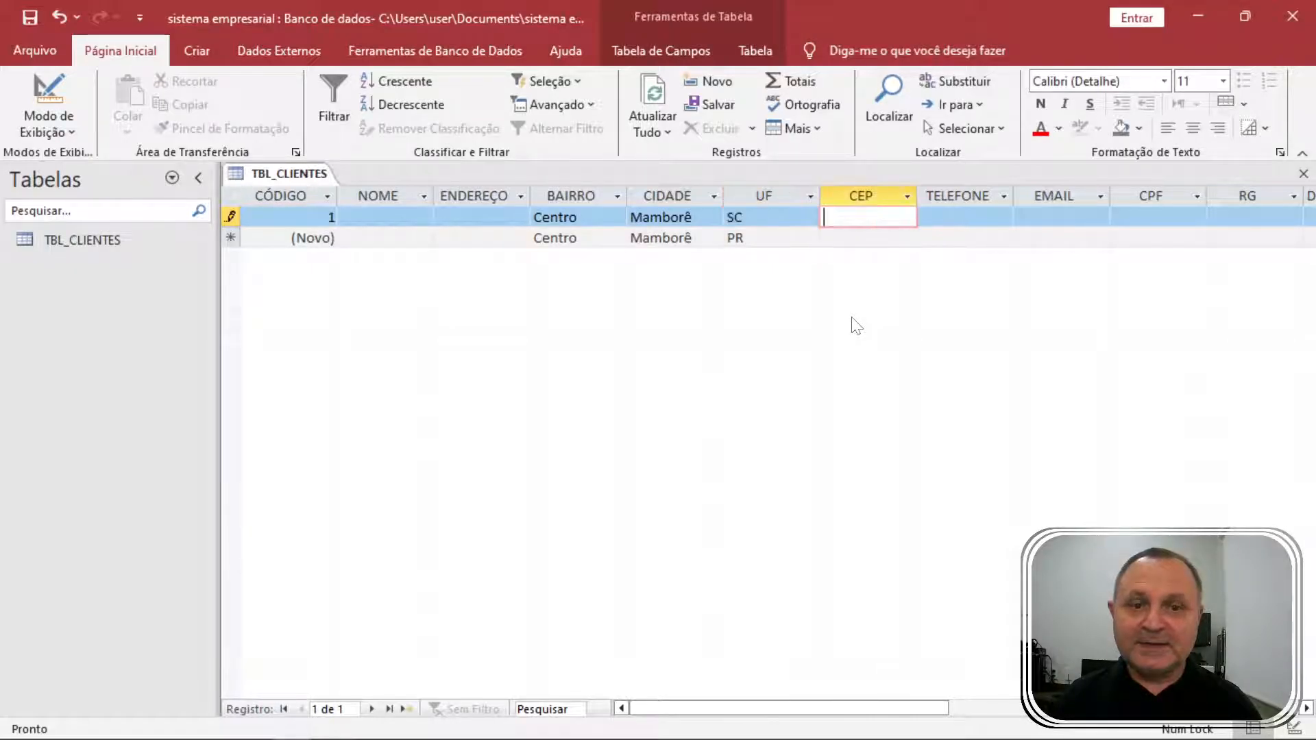
pyautogui.hotkey('shift', 'Tab')
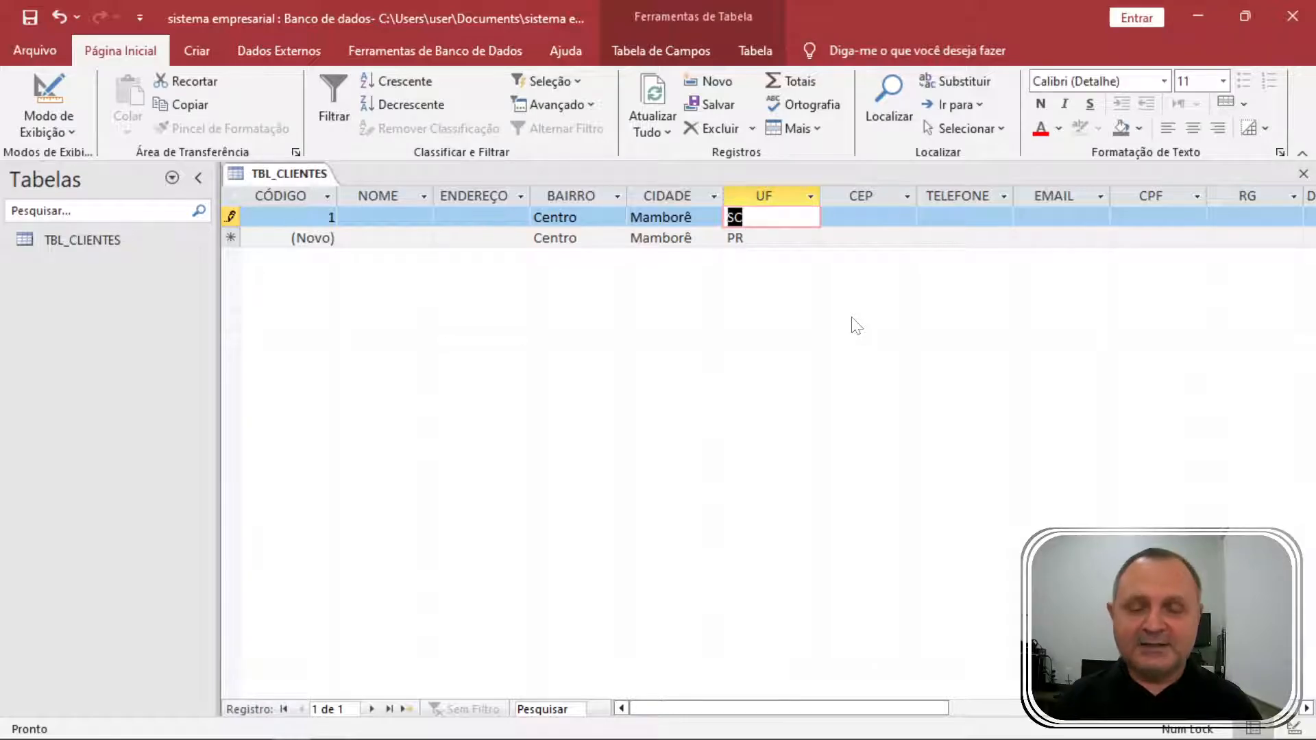
pyautogui.write('pr')
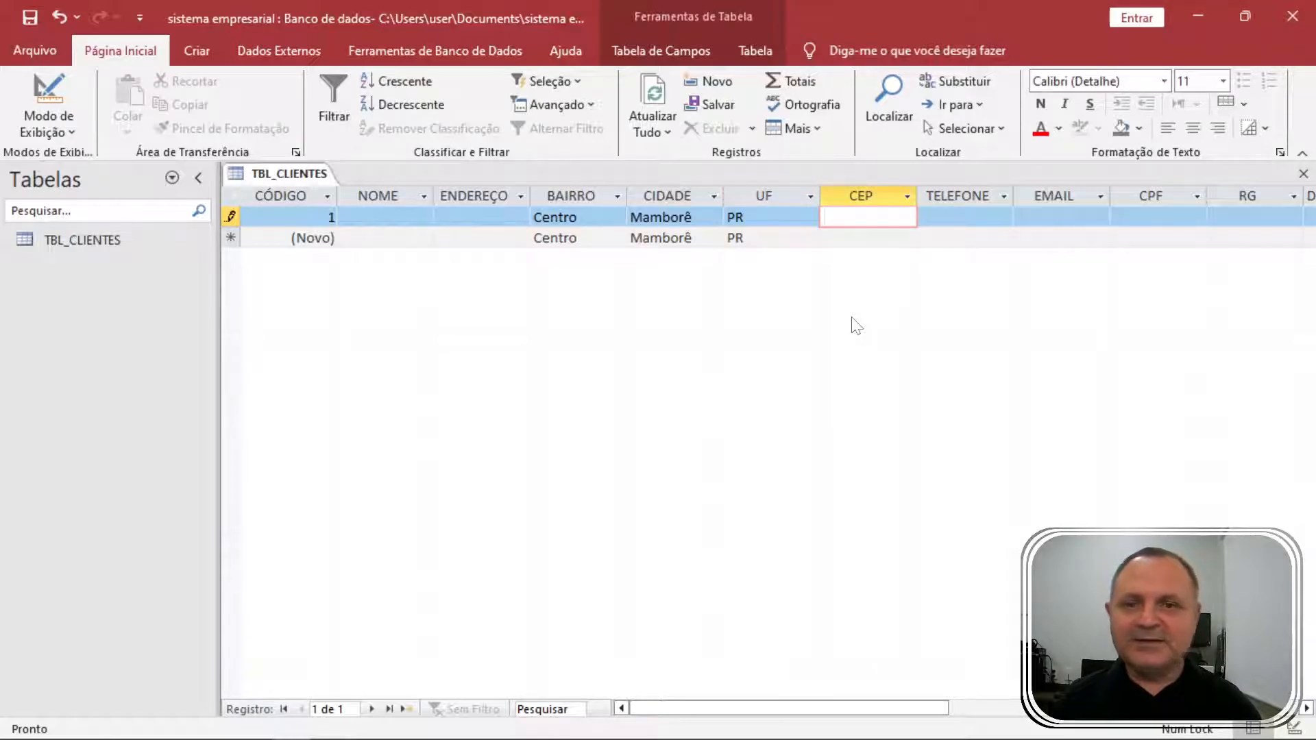
pyautogui.hotkey('shift', 'Tab')
pyautogui.hotkey('shift', 'Tab')
pyautogui.hotkey('shift', 'Tab')
pyautogui.hotkey('shift', 'Tab')
pyautogui.hotkey('shift', 'Tab')
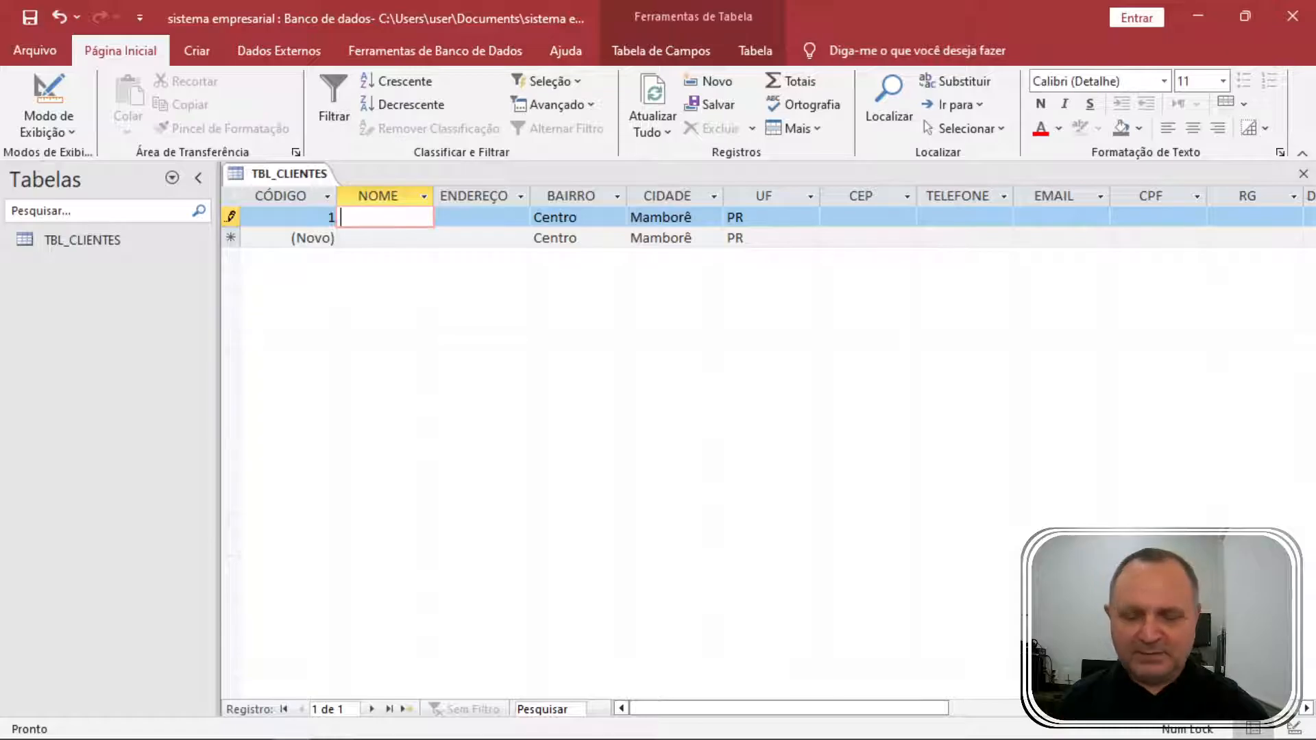
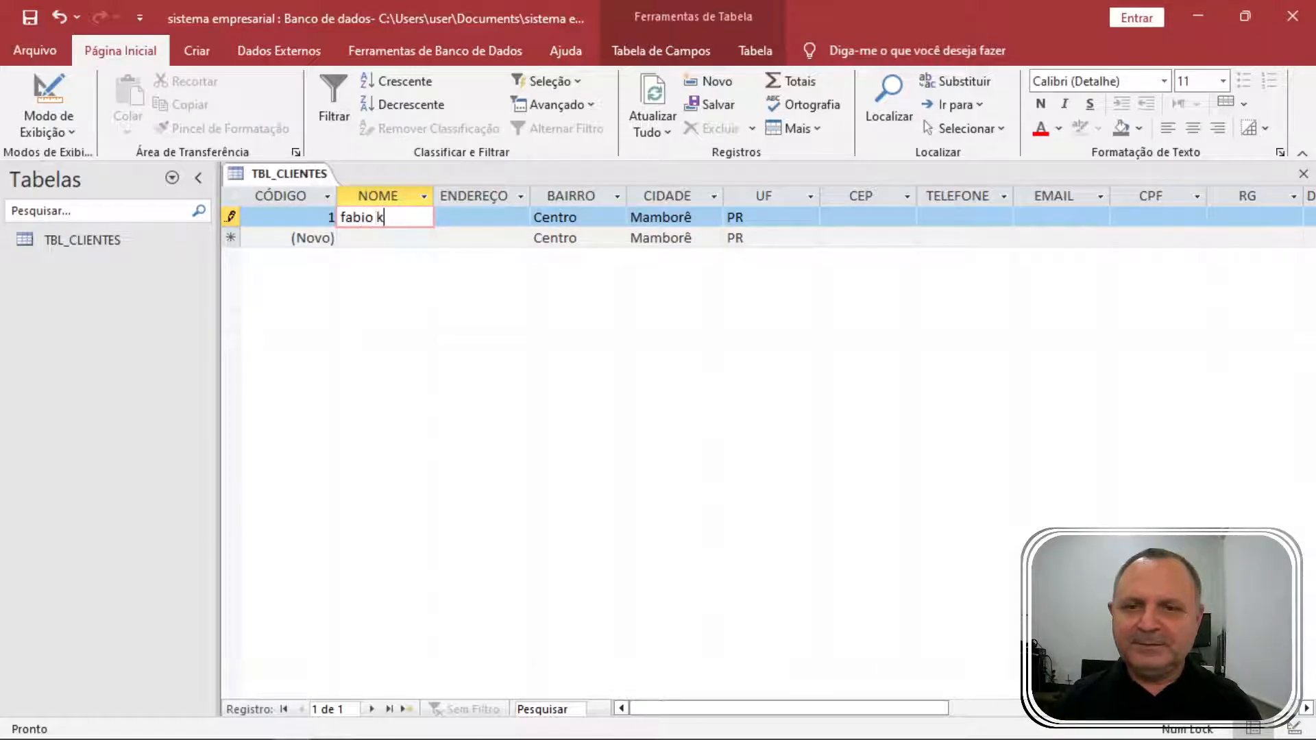
# Enter the client's full name, street address and CEP postal code.
pyautogui.press('Tab')
pyautogui.write('rua ')
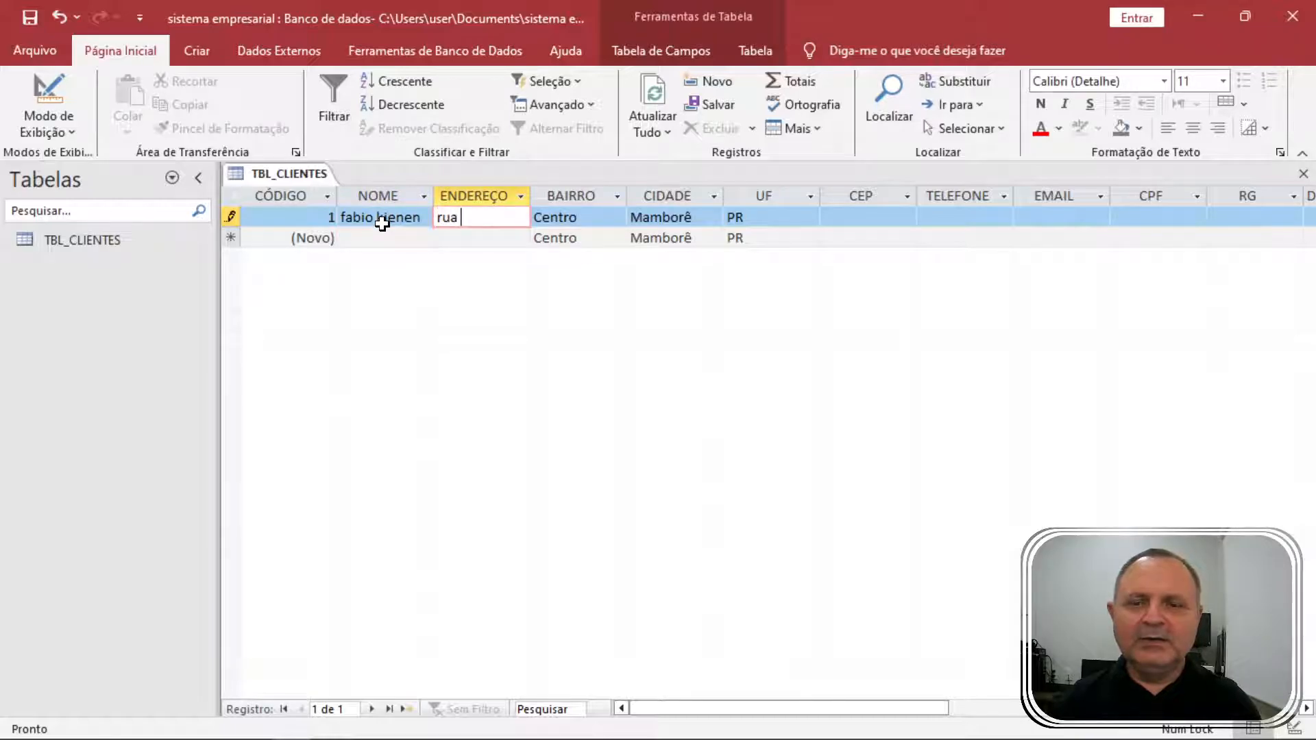
pyautogui.write('tal')
pyautogui.press('Tab')
pyautogui.press('Tab')
pyautogui.press('Tab')
pyautogui.press('Tab')
pyautogui.write('8')
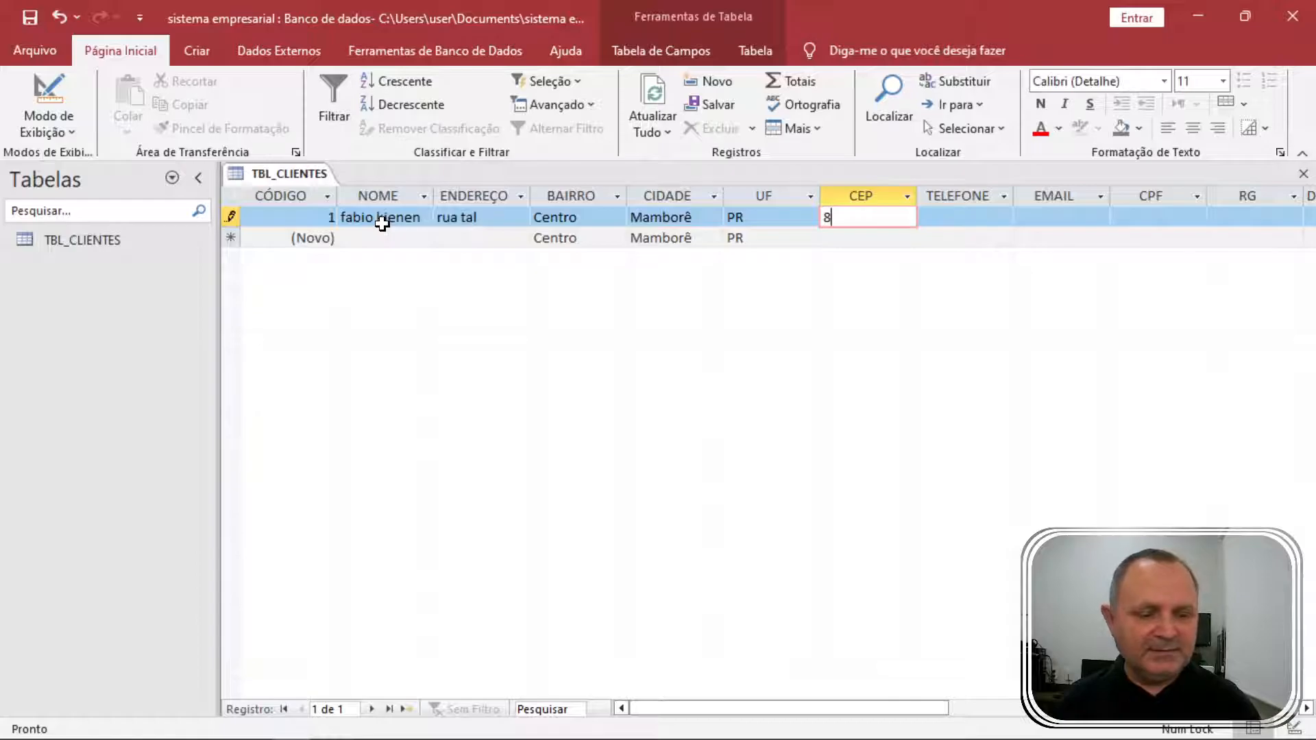
pyautogui.write('7340000')
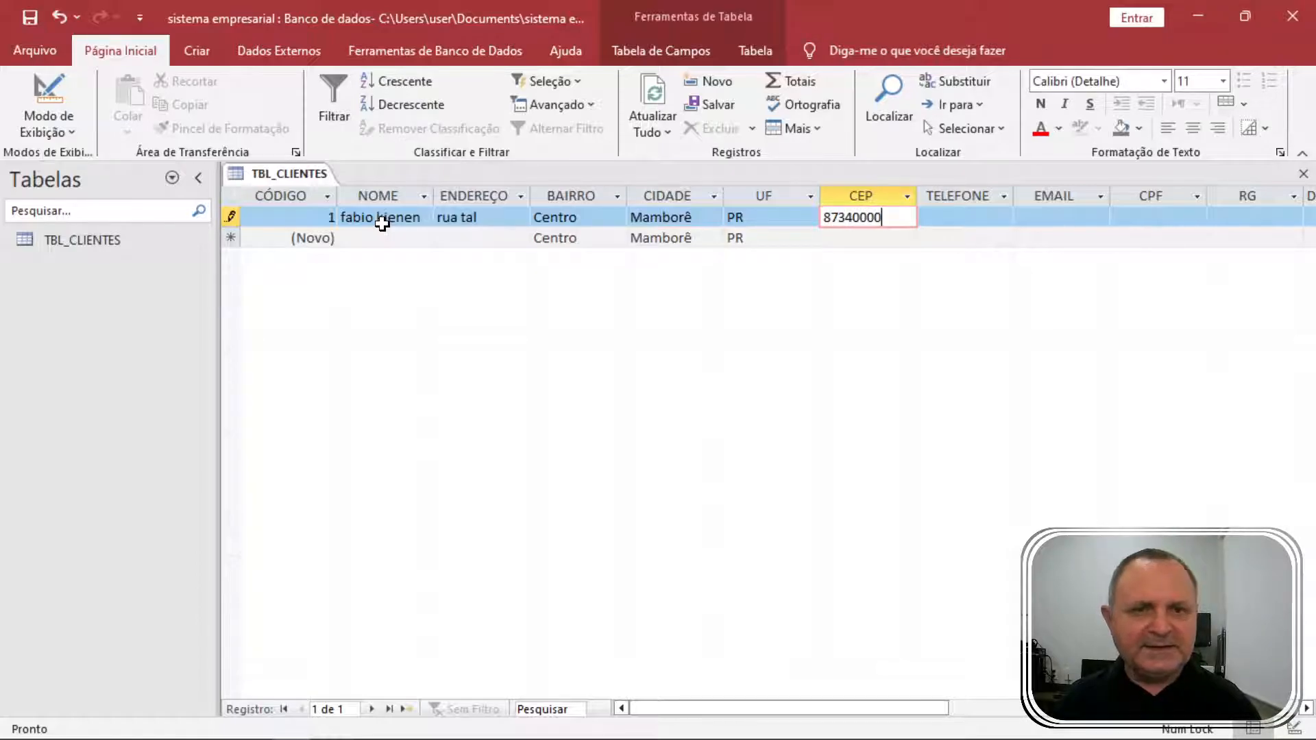
pyautogui.press('Tab')
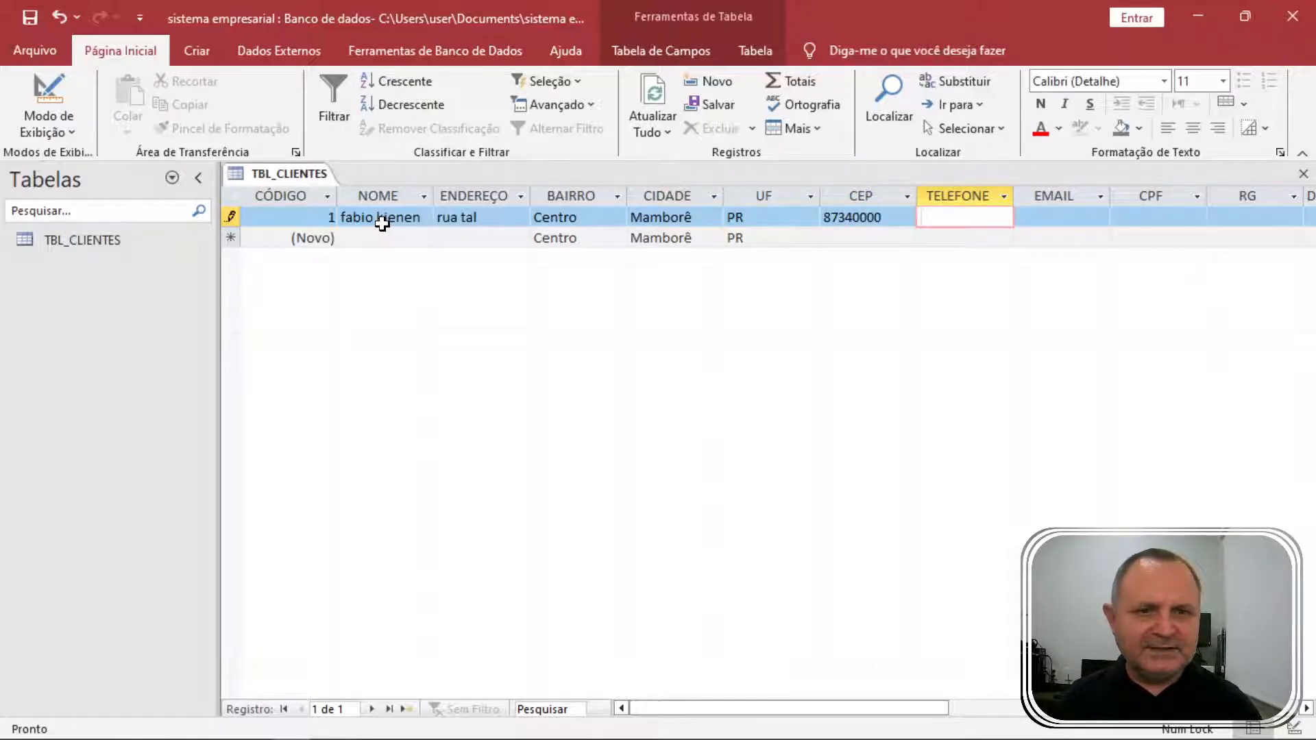
# Fill in the client's phone, e-mail, CPF and RG, then try 55/88/789 as the birth date.
pyautogui.write('4499')
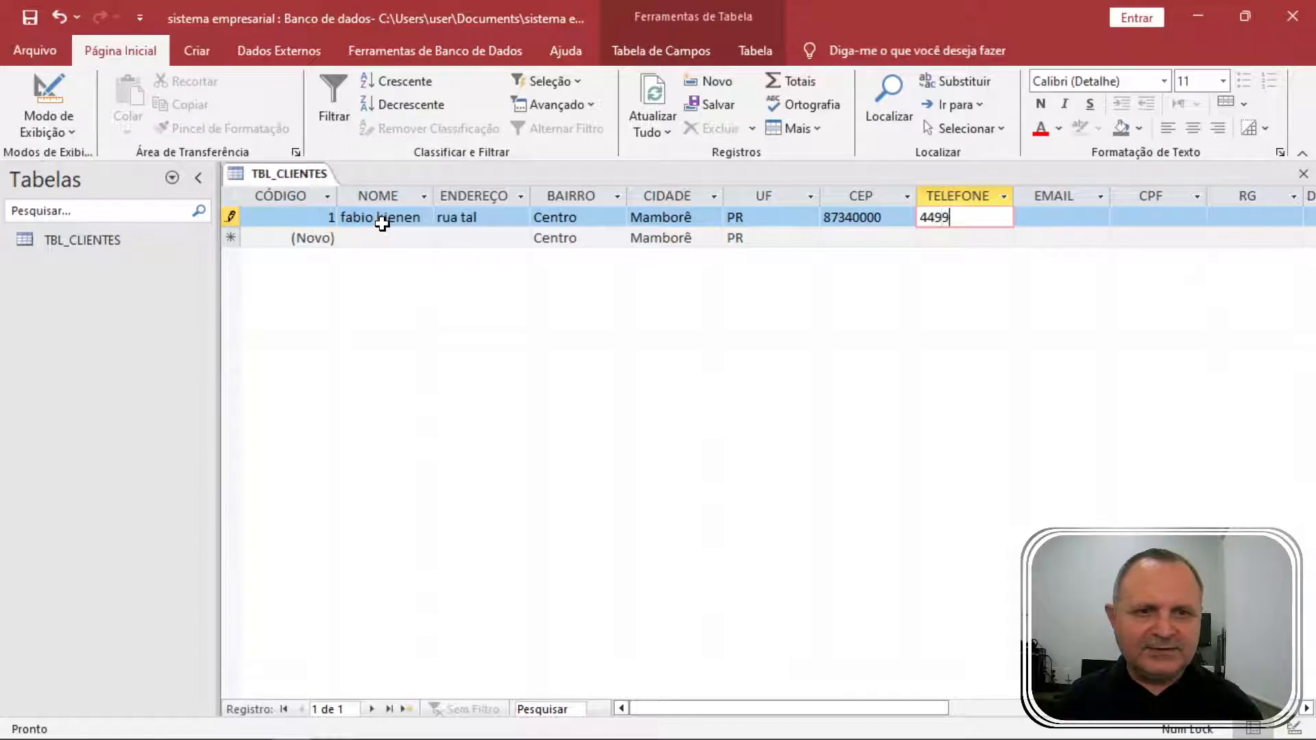
pyautogui.write('9999999999')
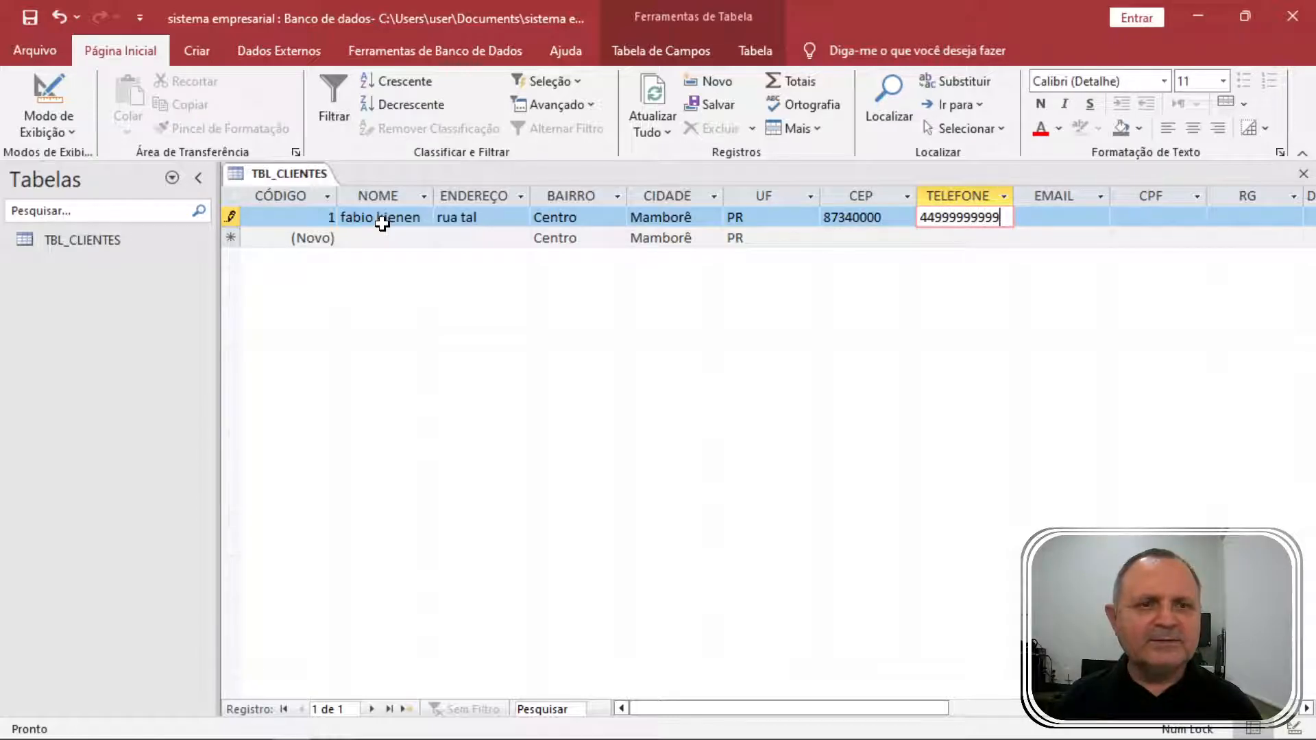
pyautogui.press('Tab')
pyautogui.press('Tab')
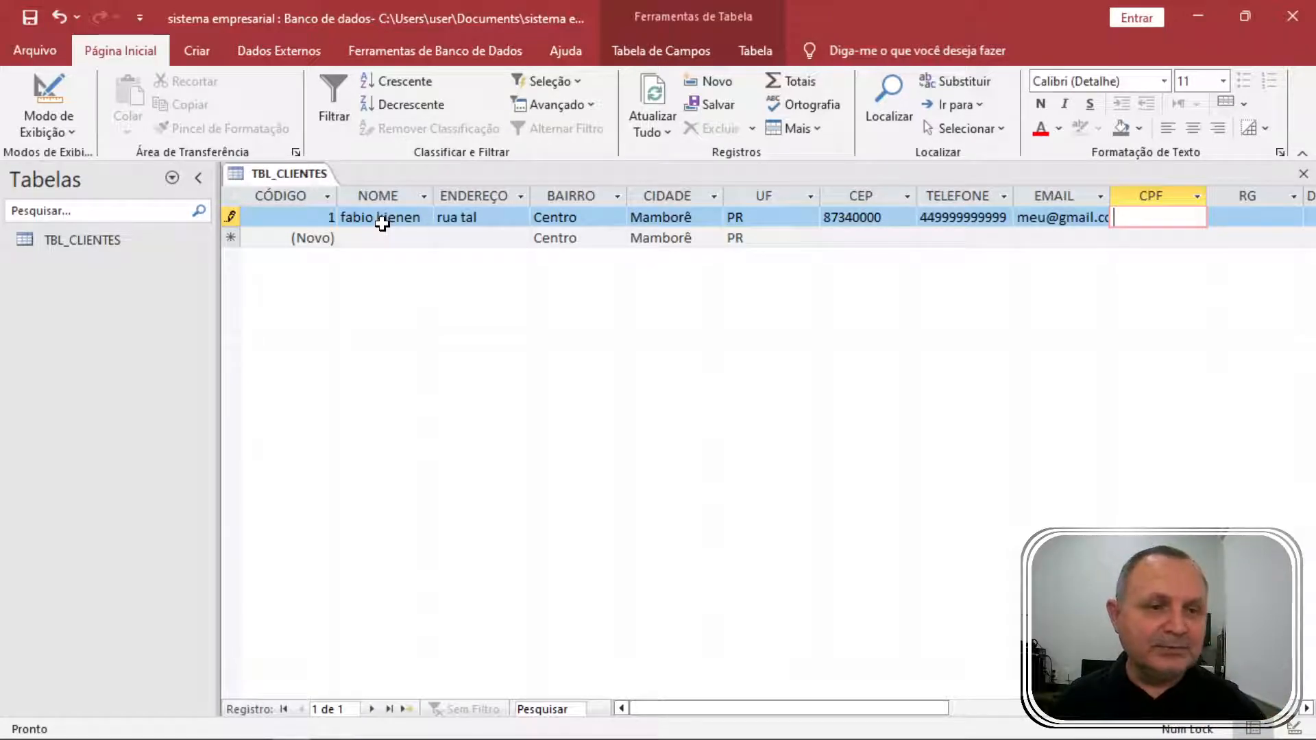
pyautogui.press('Tab')
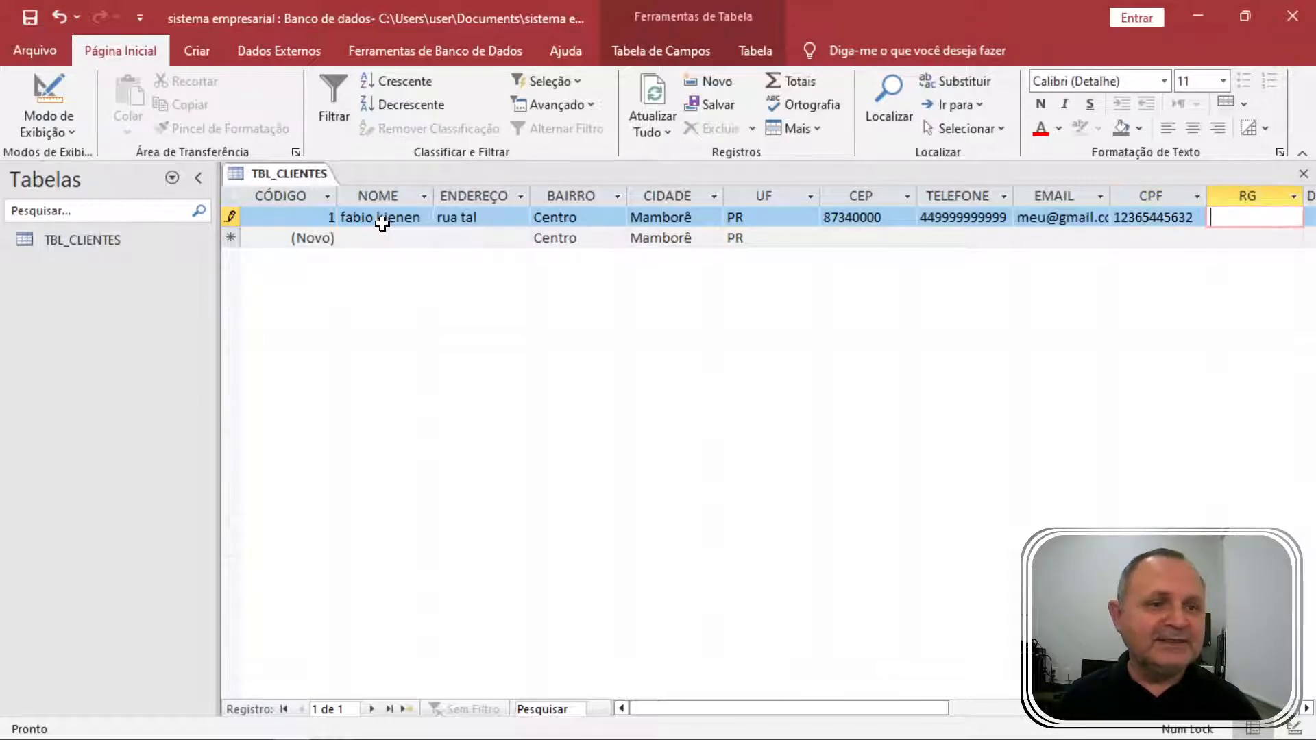
pyautogui.write('654321321')
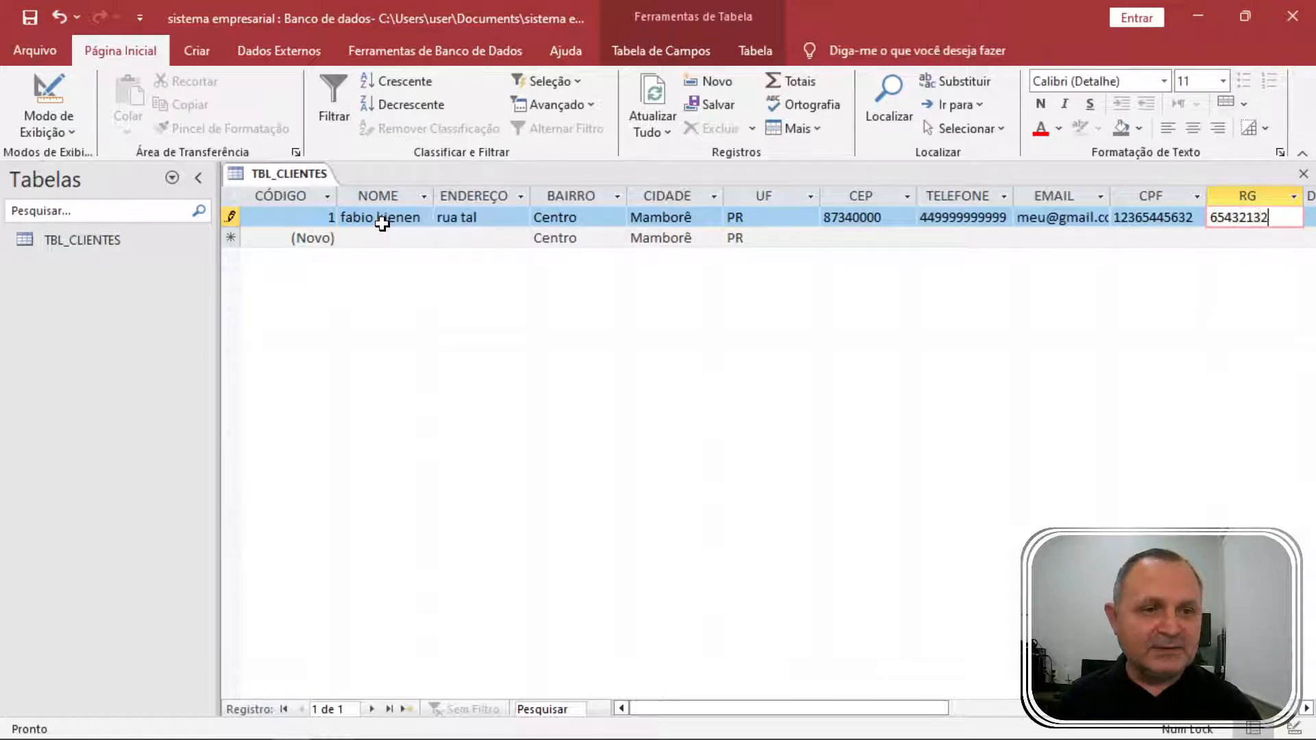
pyautogui.press('Tab')
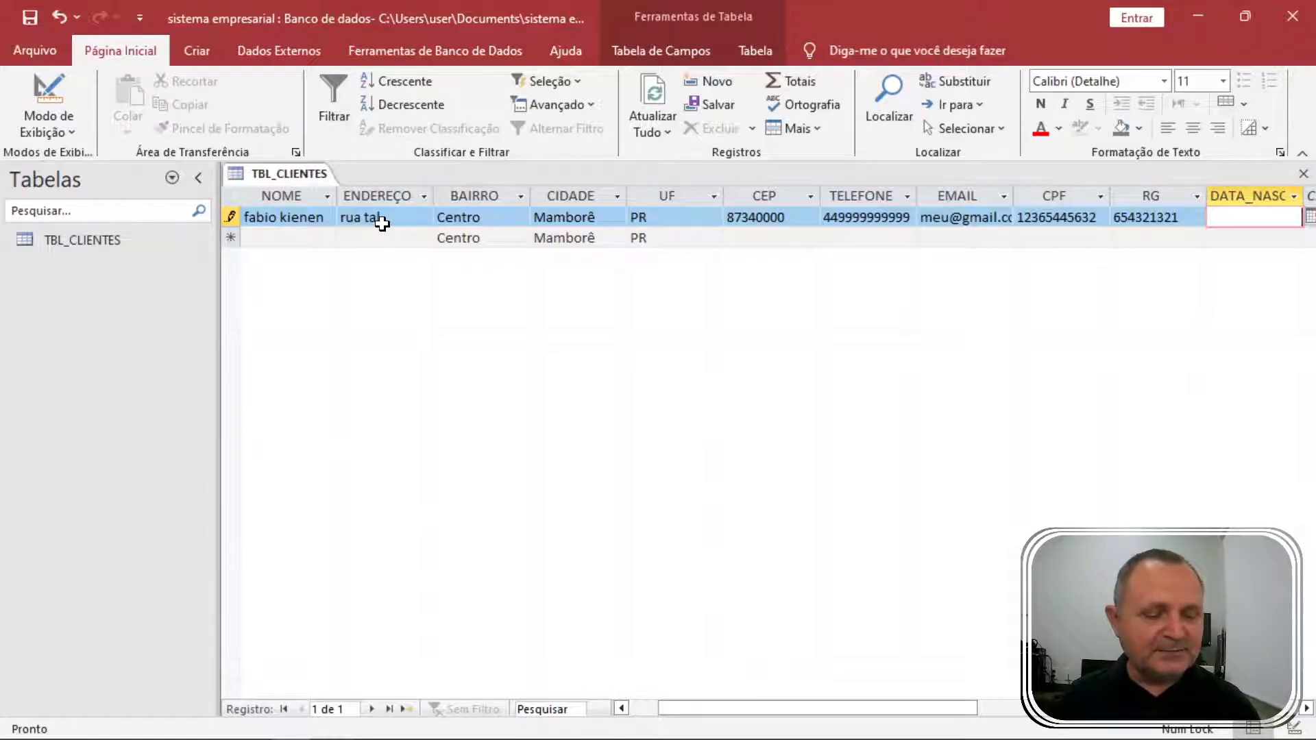
pyautogui.write('55/88/')
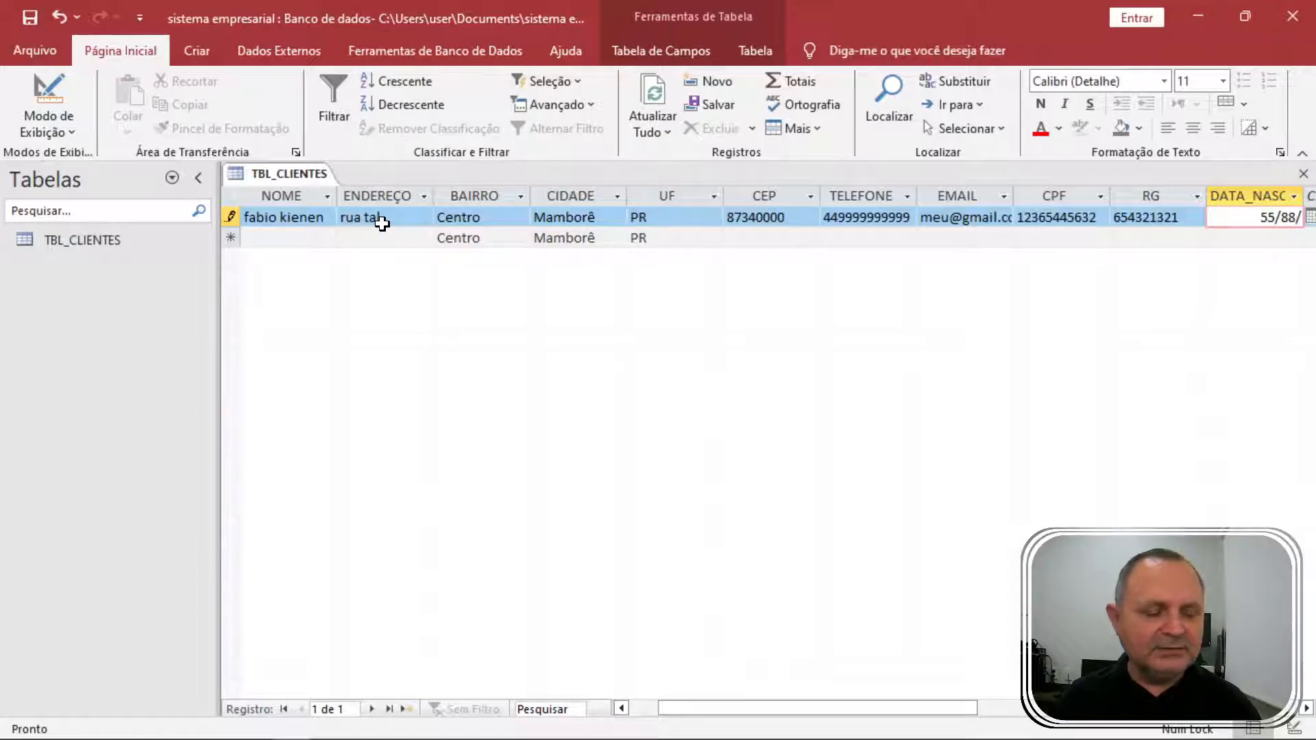
pyautogui.write('789')
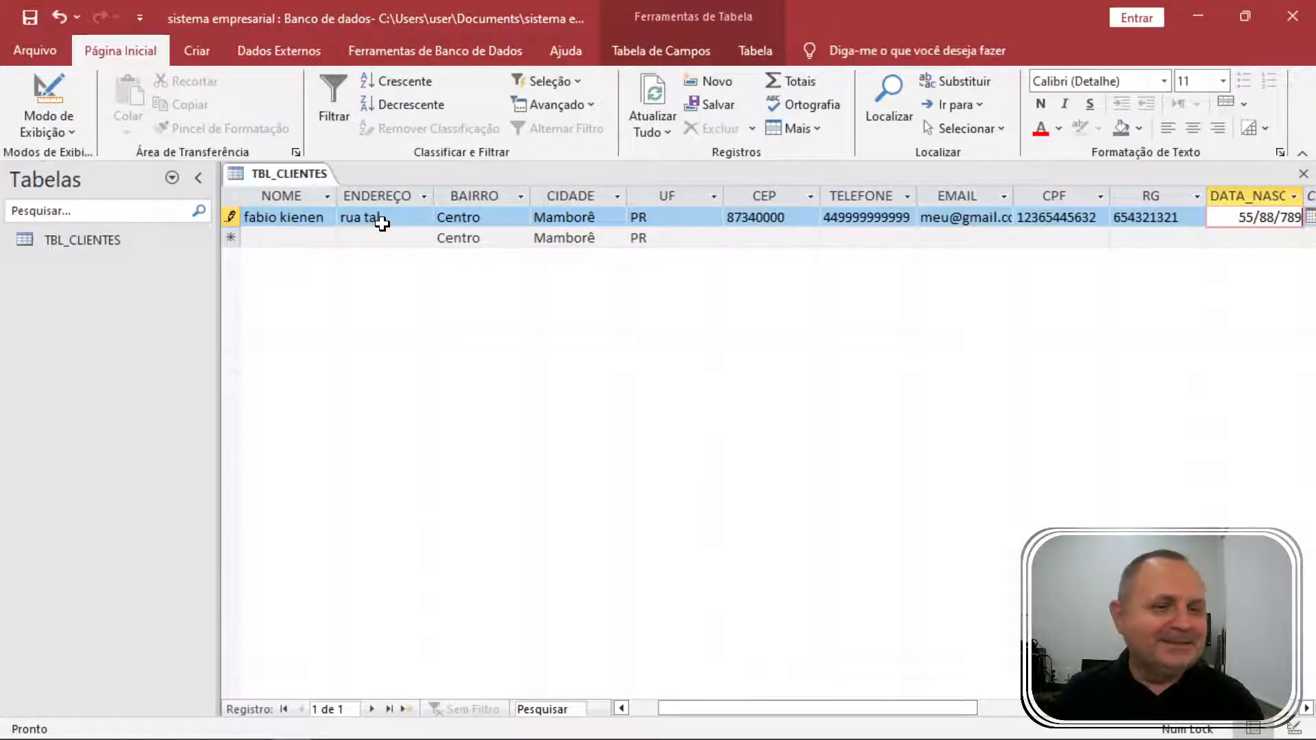
pyautogui.press('Return')
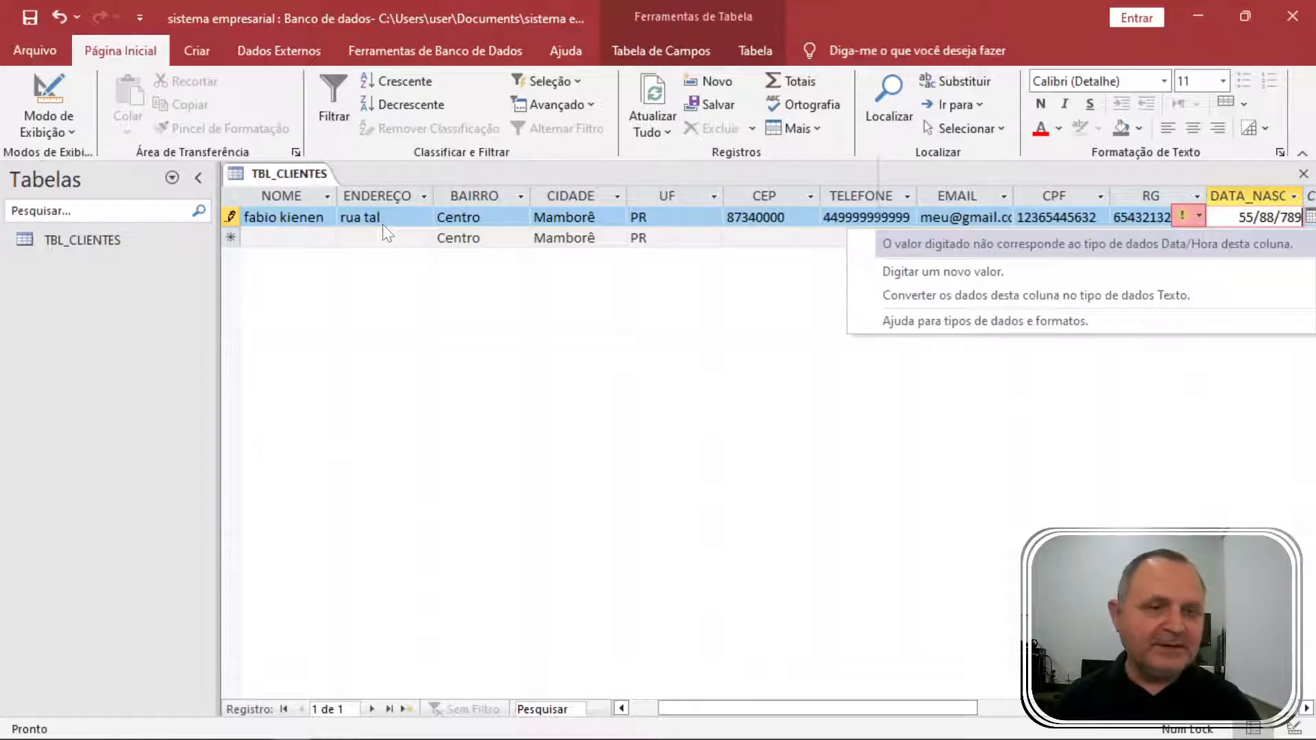
# Replace the rejected birth date with 23/11/1971 and save the record.
pyautogui.press('Up')
pyautogui.press('Down')
pyautogui.press('Up')
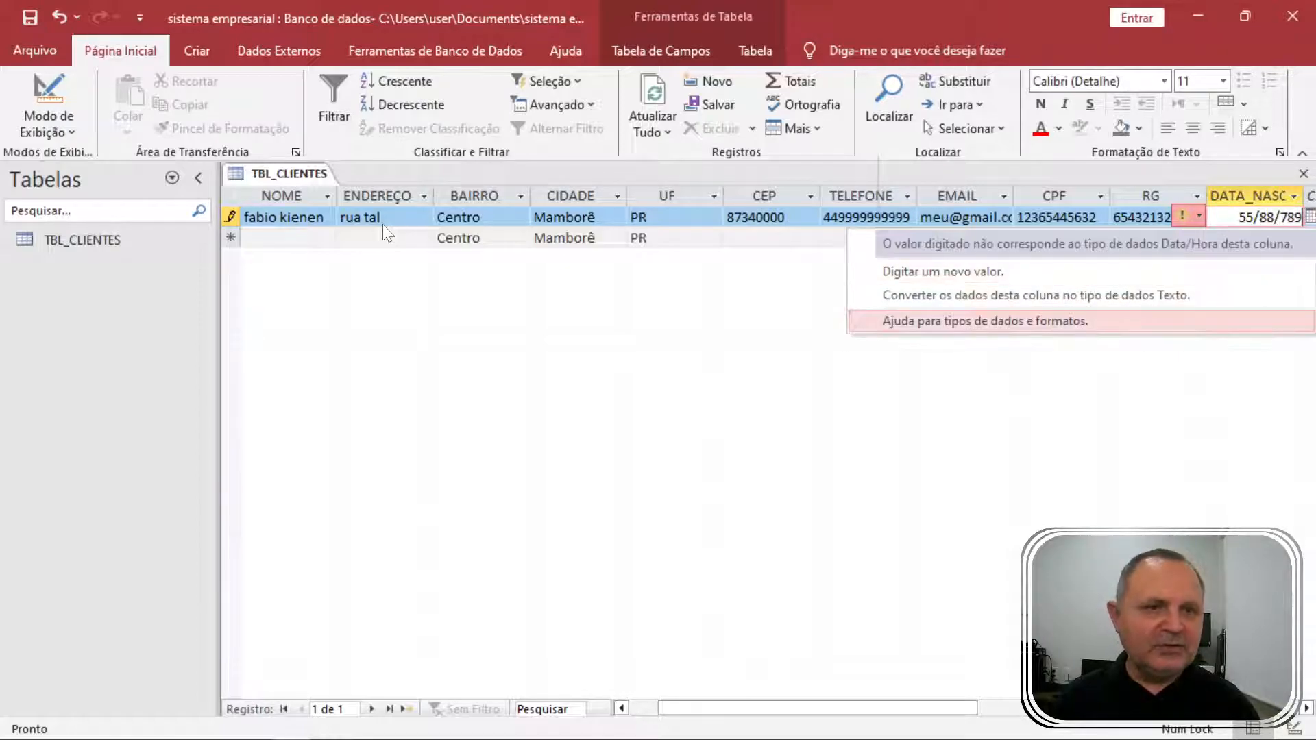
pyautogui.click(1228, 215)
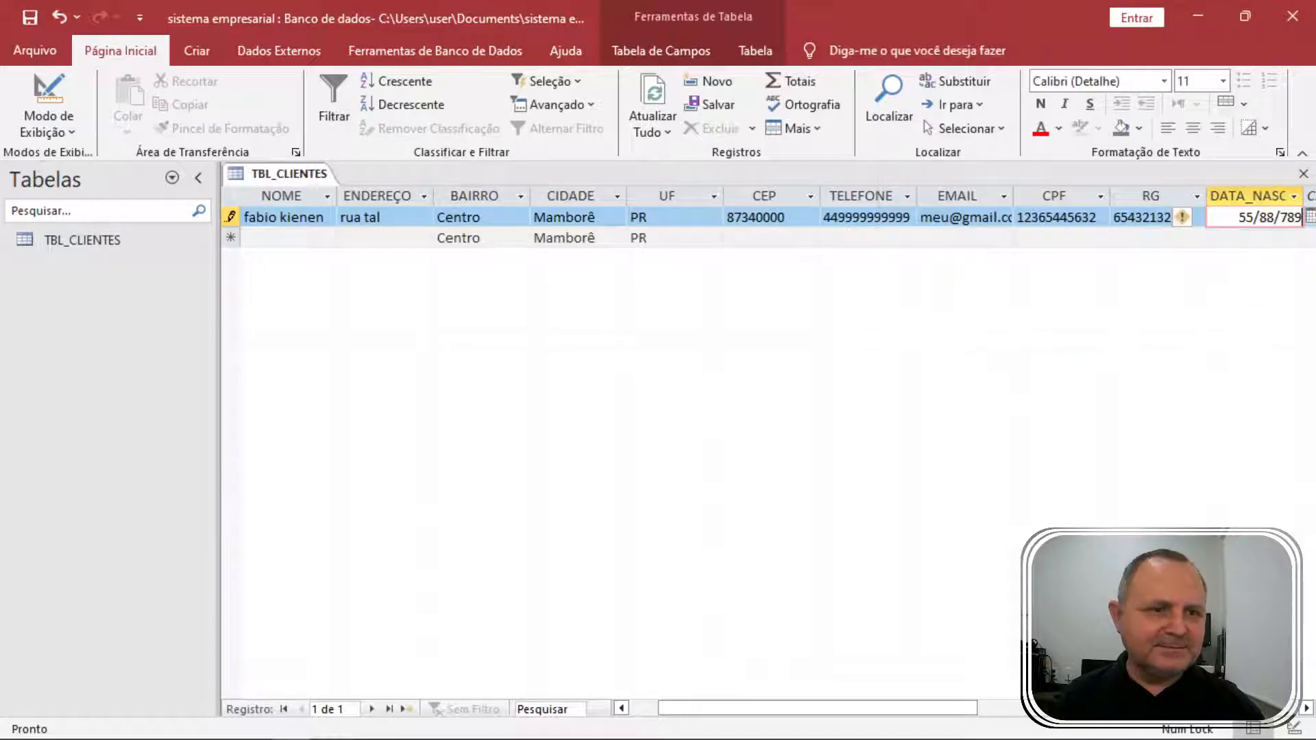
pyautogui.moveTo(1236, 217); pyautogui.dragTo(1295, 218)
pyautogui.press('BackSpace')
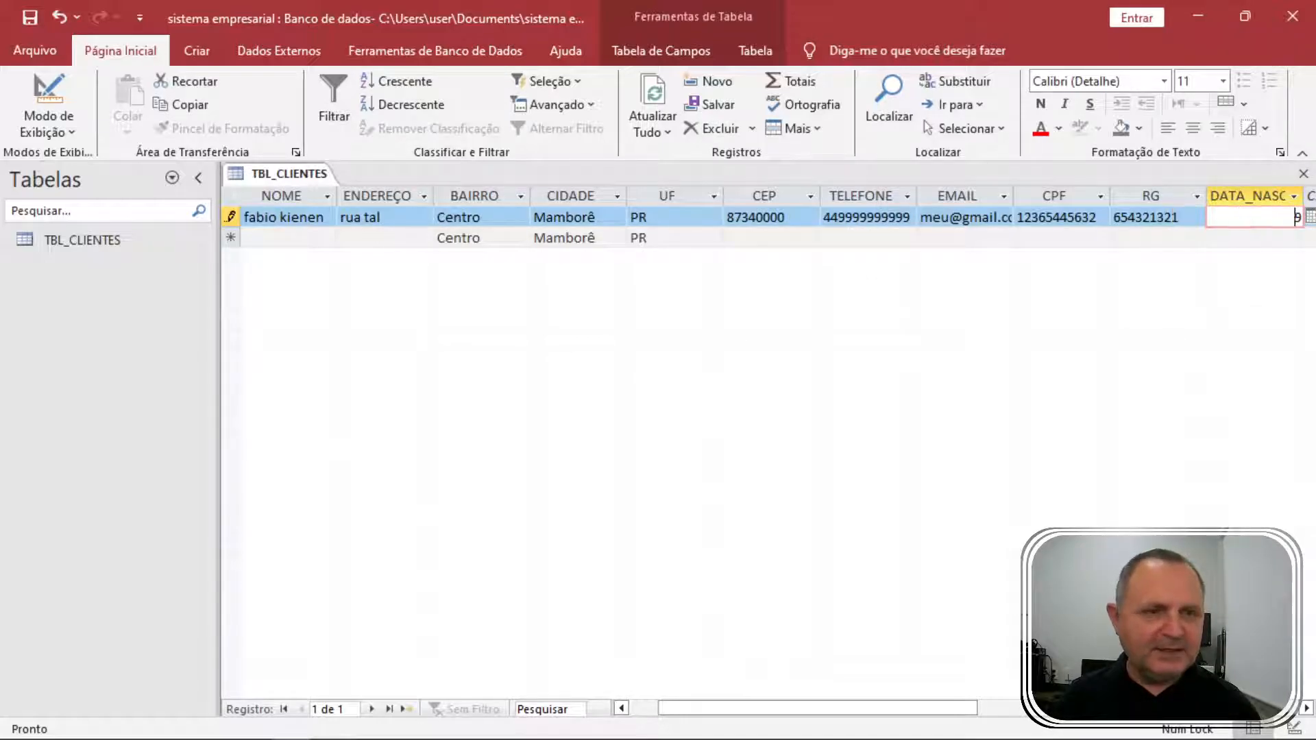
pyautogui.write('2311')
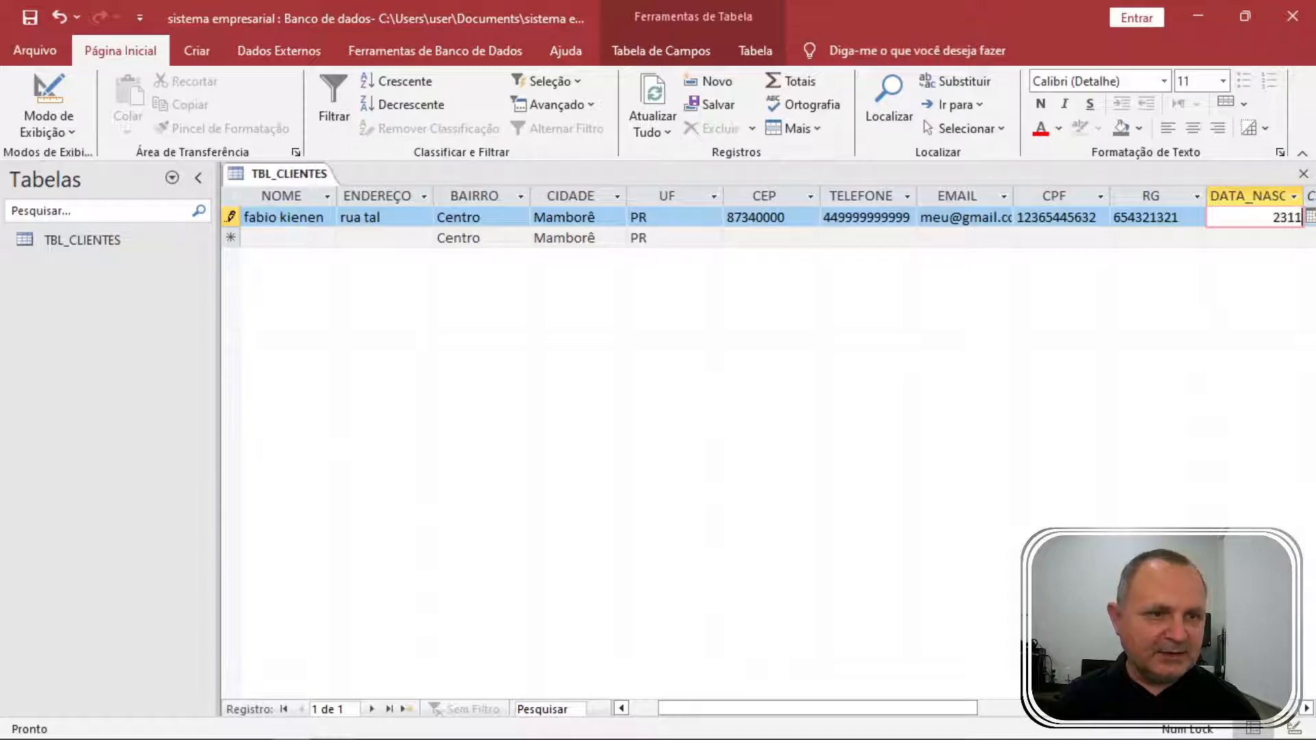
pyautogui.press('BackSpace')
pyautogui.press('BackSpace')
pyautogui.write('/11/1971')
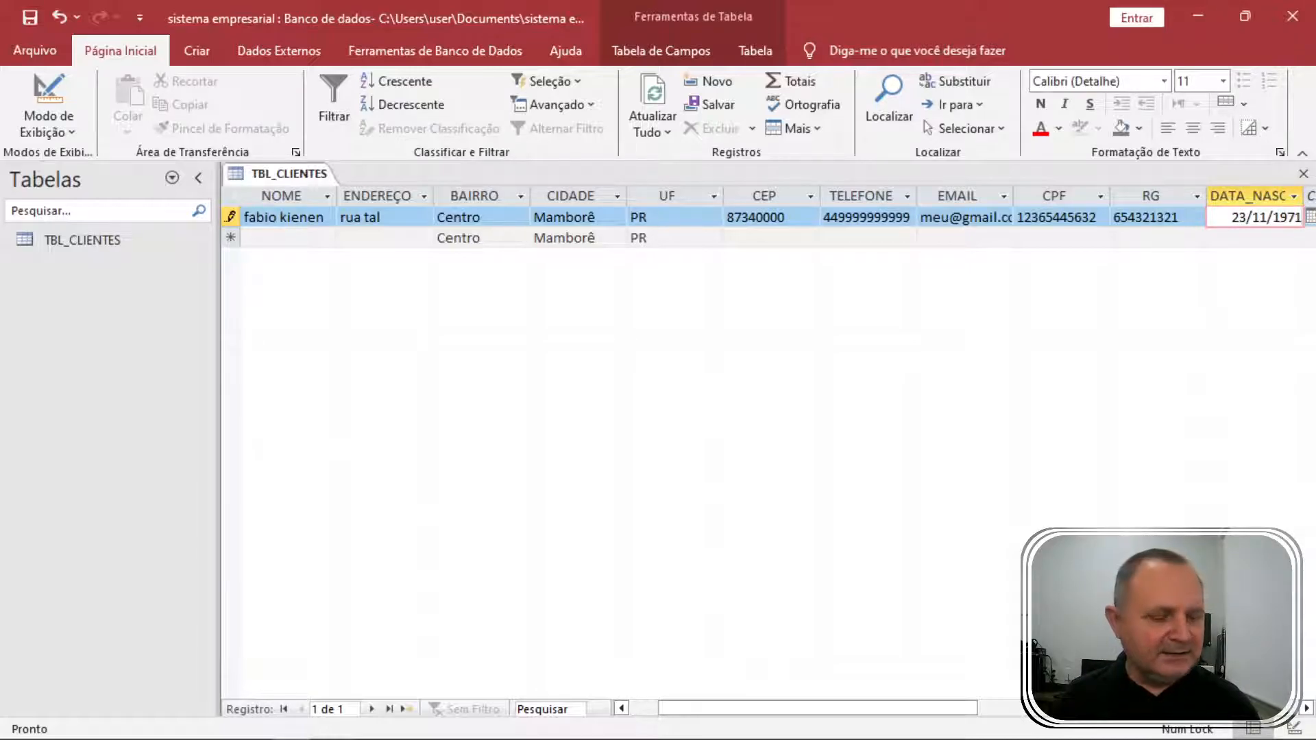
pyautogui.press('Tab')
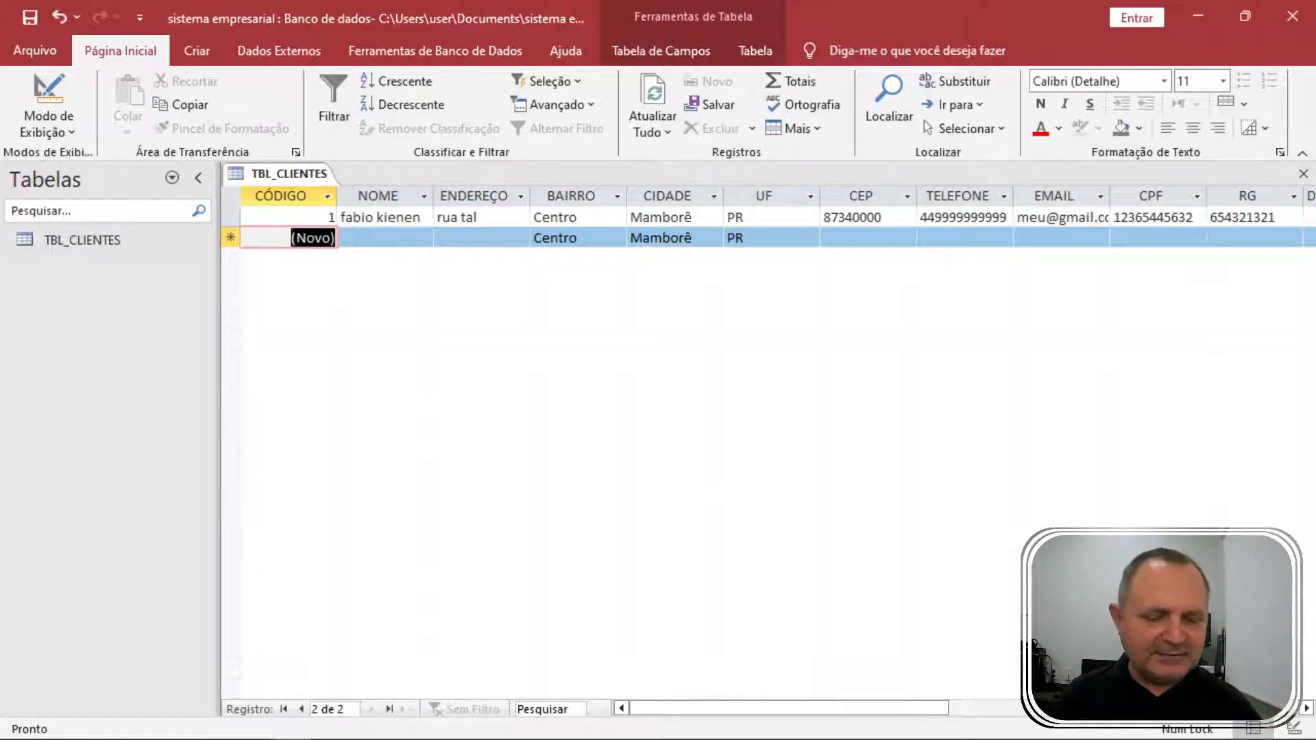
# Go back and retype 23/11/1971 in the birth date cell, then confirm it.
pyautogui.hotkey('shift', 'Tab')
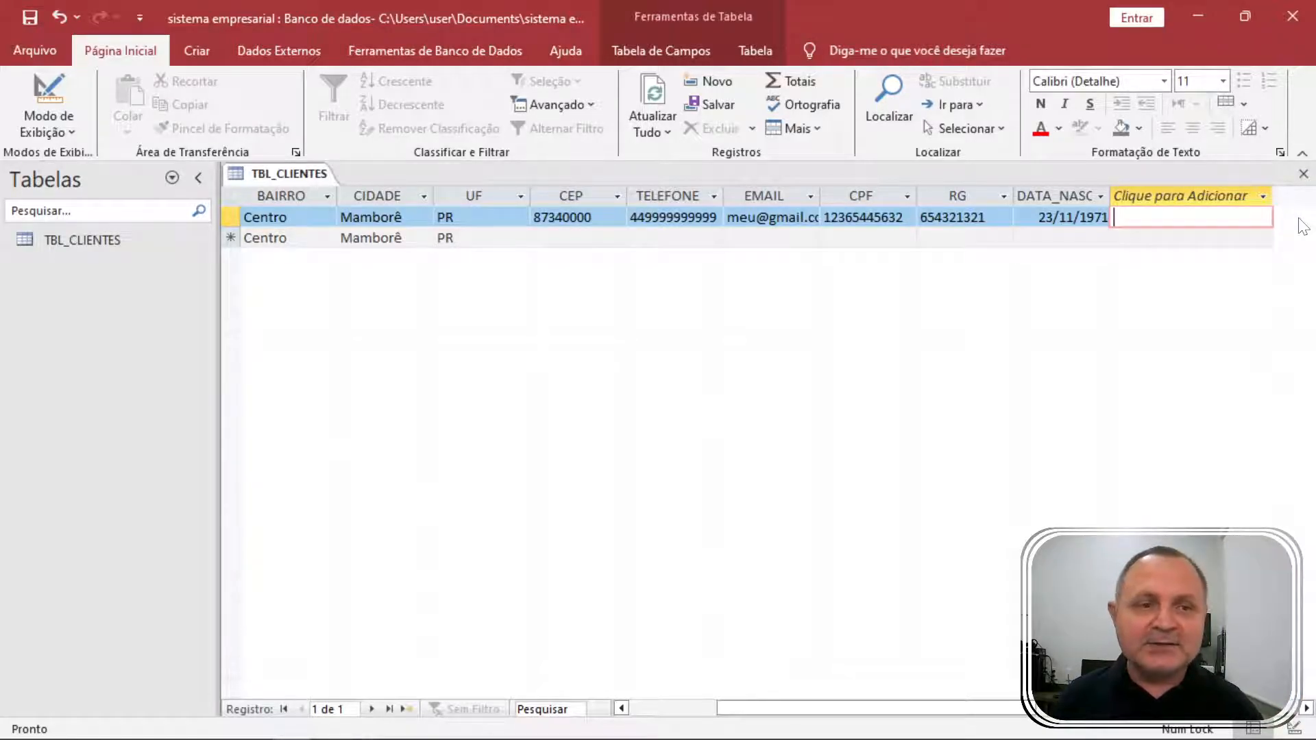
pyautogui.hotkey('shift', 'Tab')
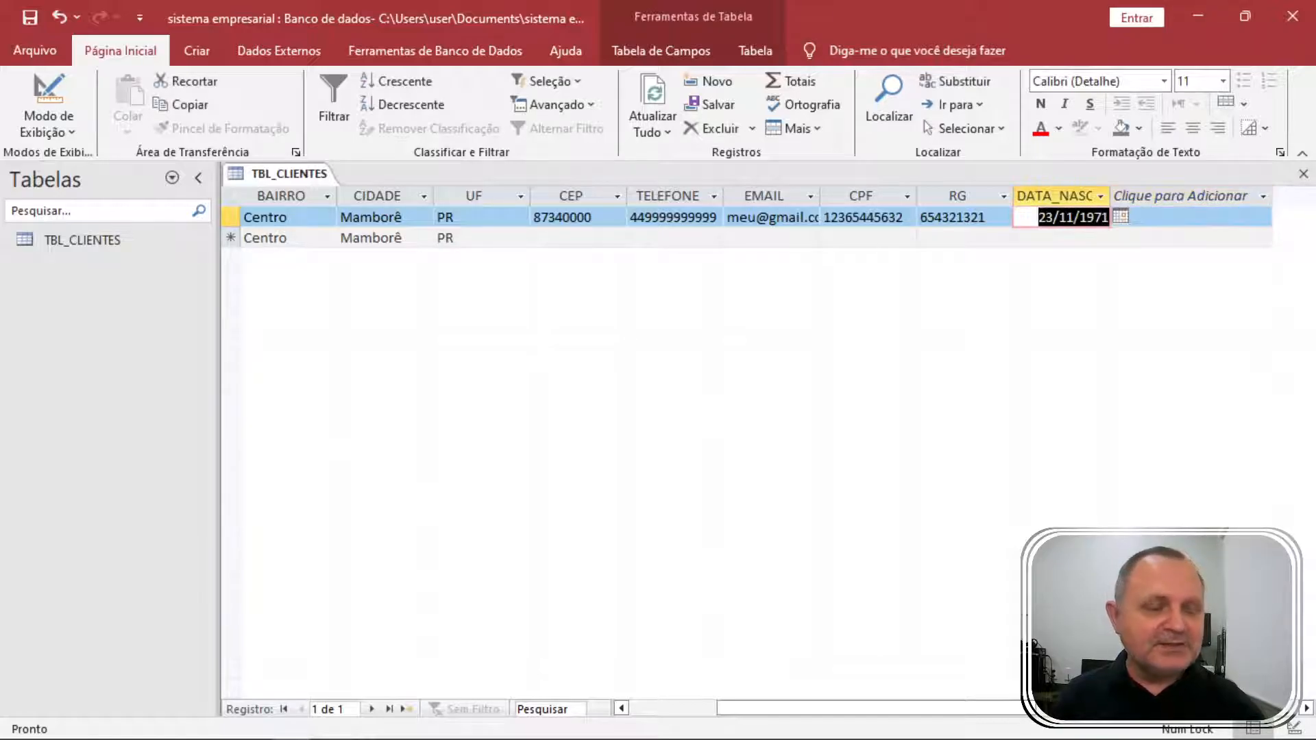
pyautogui.write('23/')
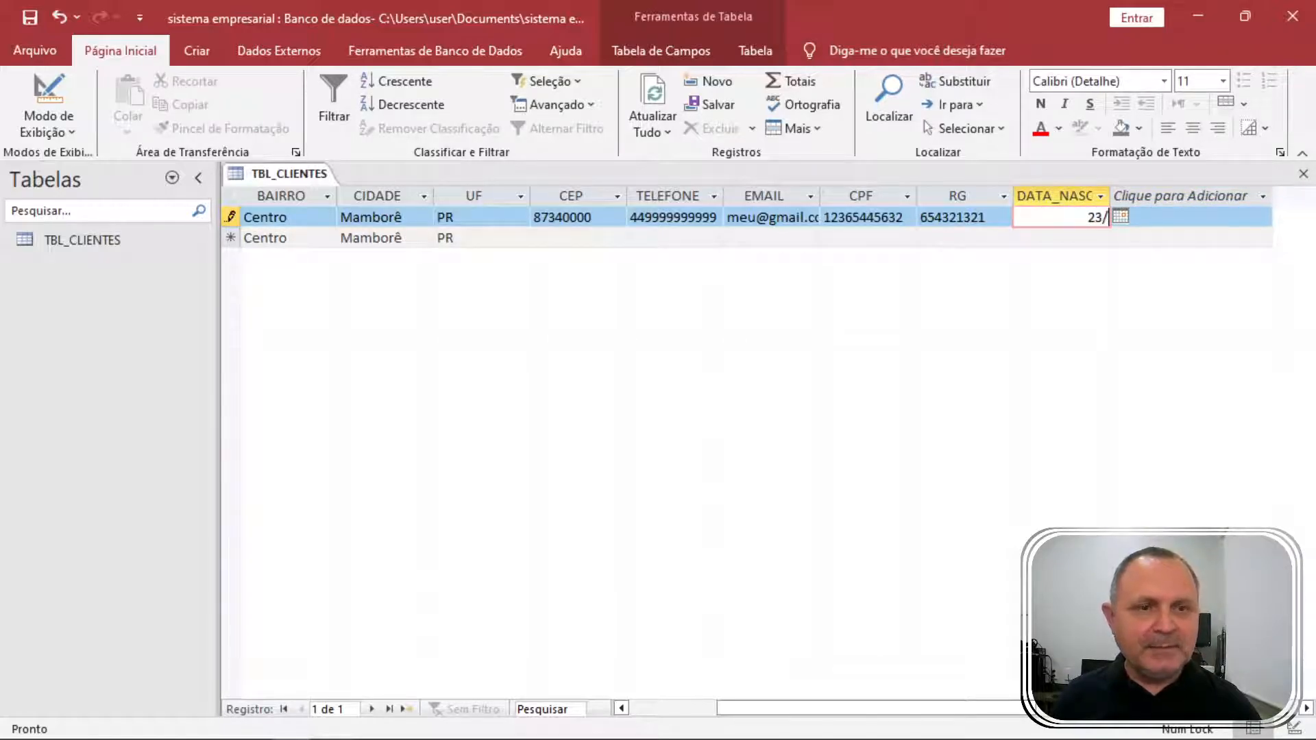
pyautogui.write('11/1971')
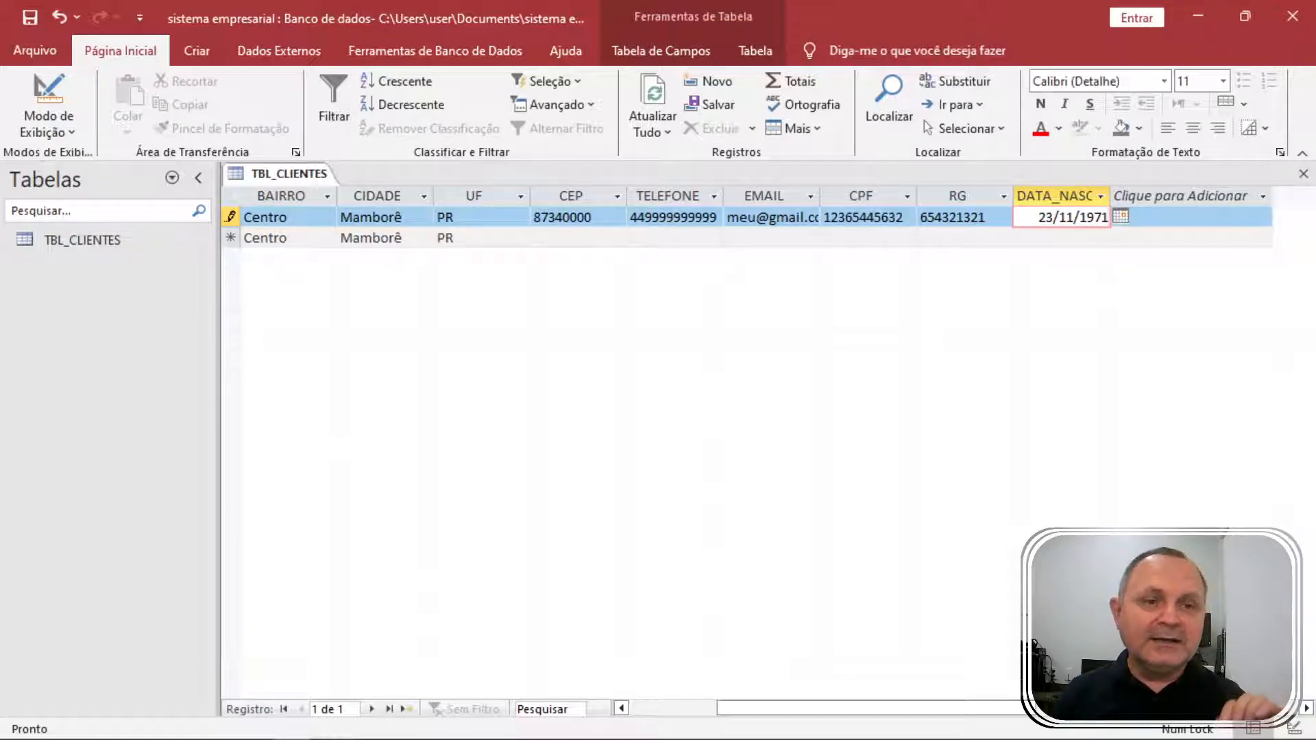
pyautogui.press('Down')
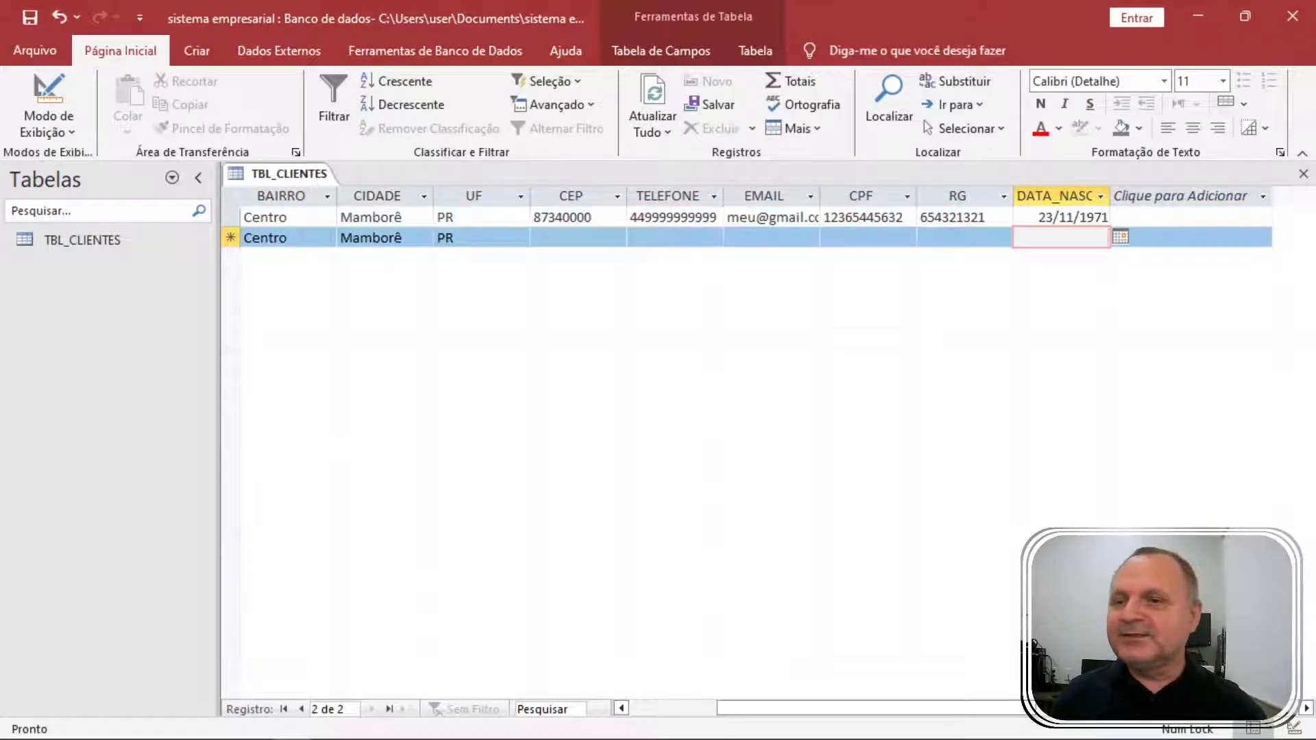
# Give DATA_NASCIMENTO the input mask 00/00/0000 and save the table in Datasheet view.
pyautogui.click(43, 125)
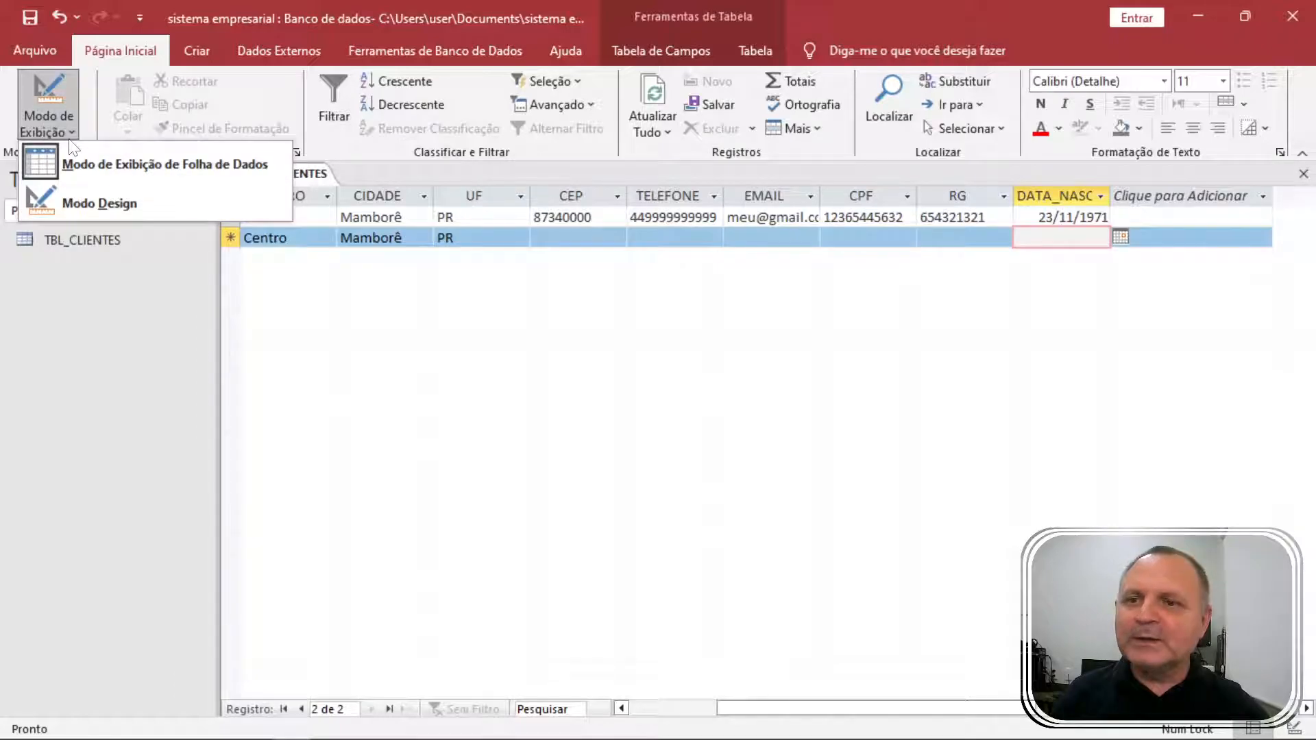
pyautogui.click(101, 200)
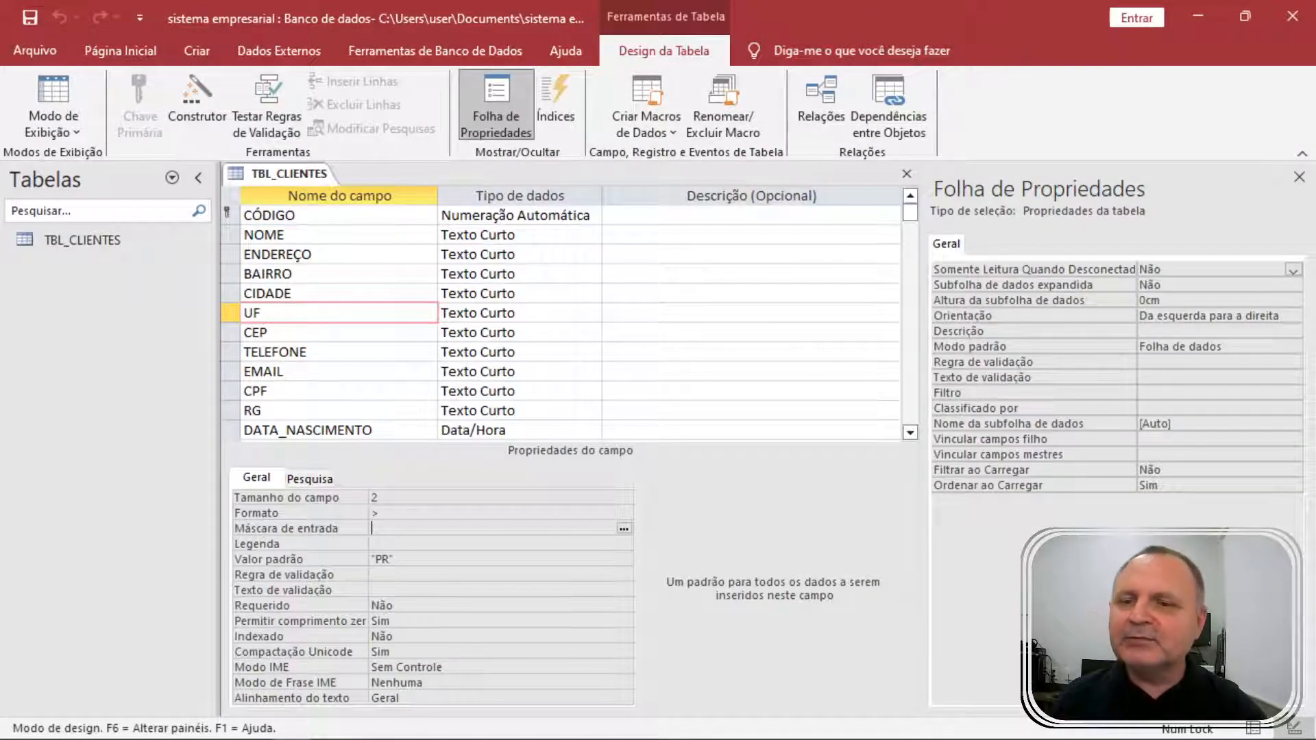
pyautogui.click(320, 430)
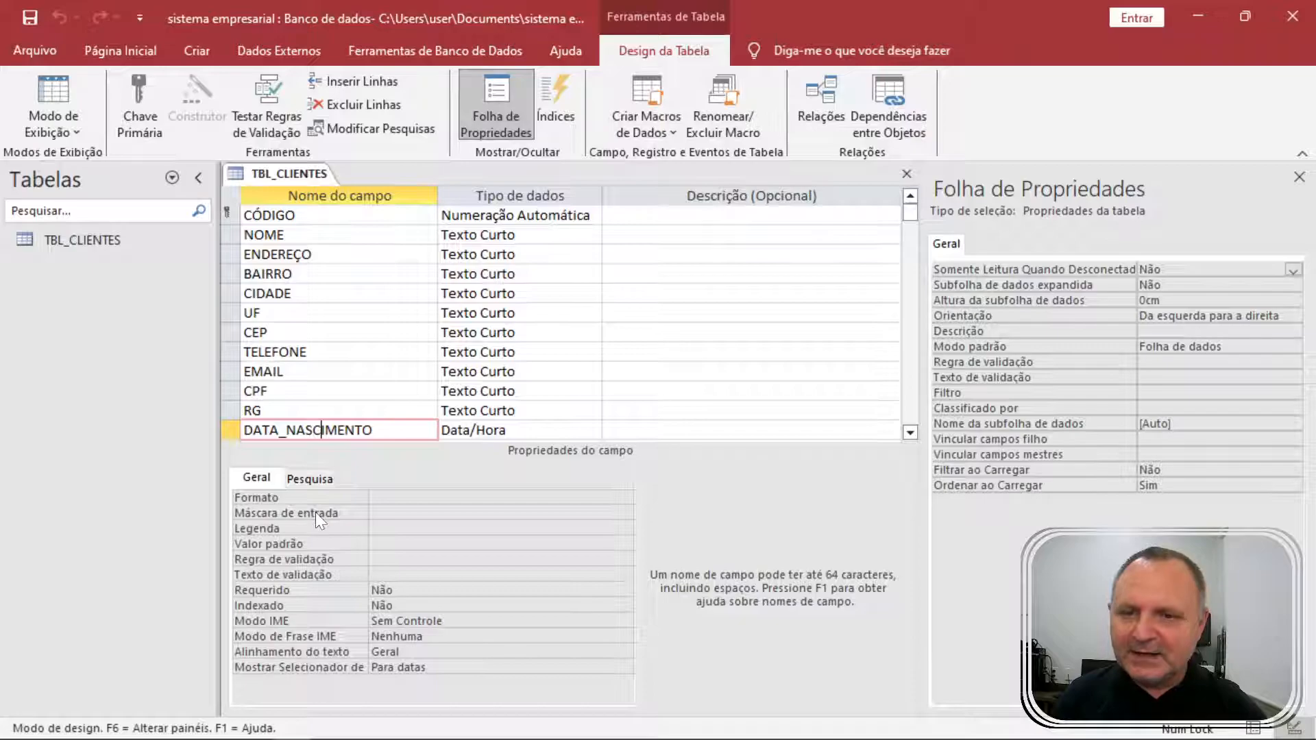
pyautogui.click(315, 512)
pyautogui.write('00/00/0000')
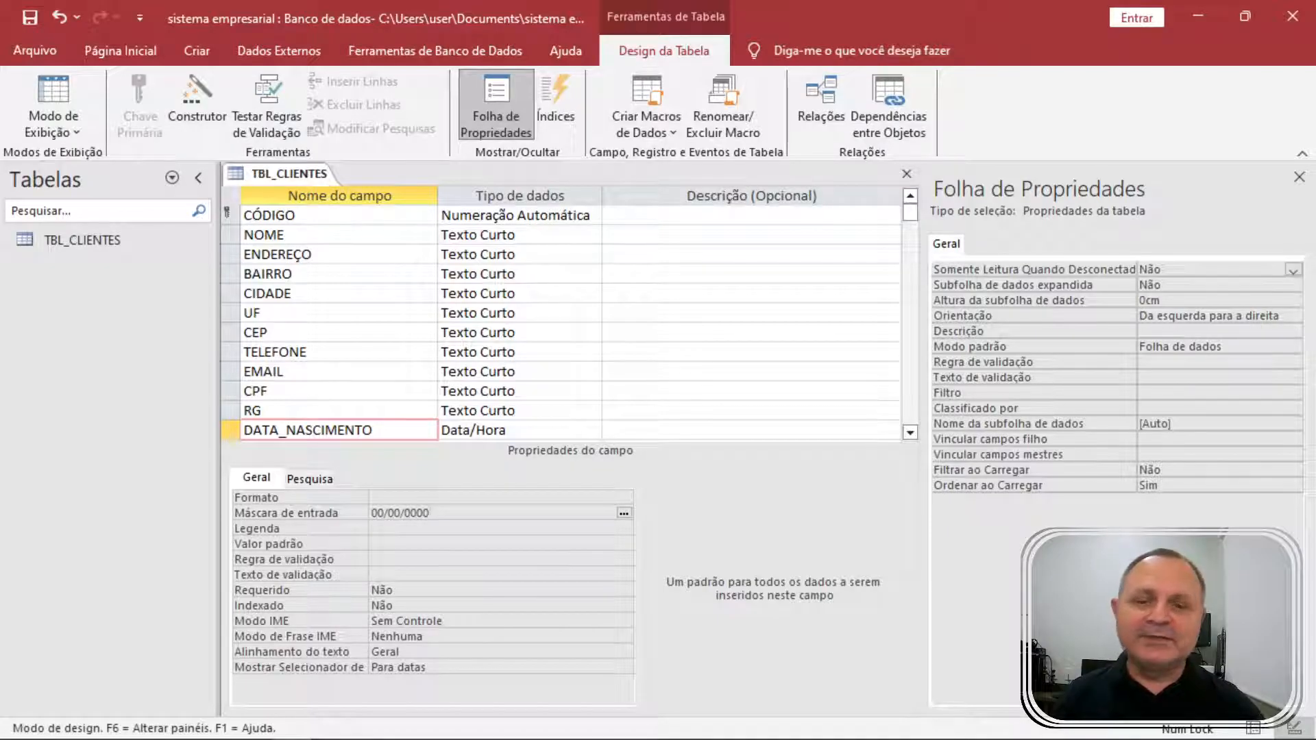
pyautogui.click(411, 528)
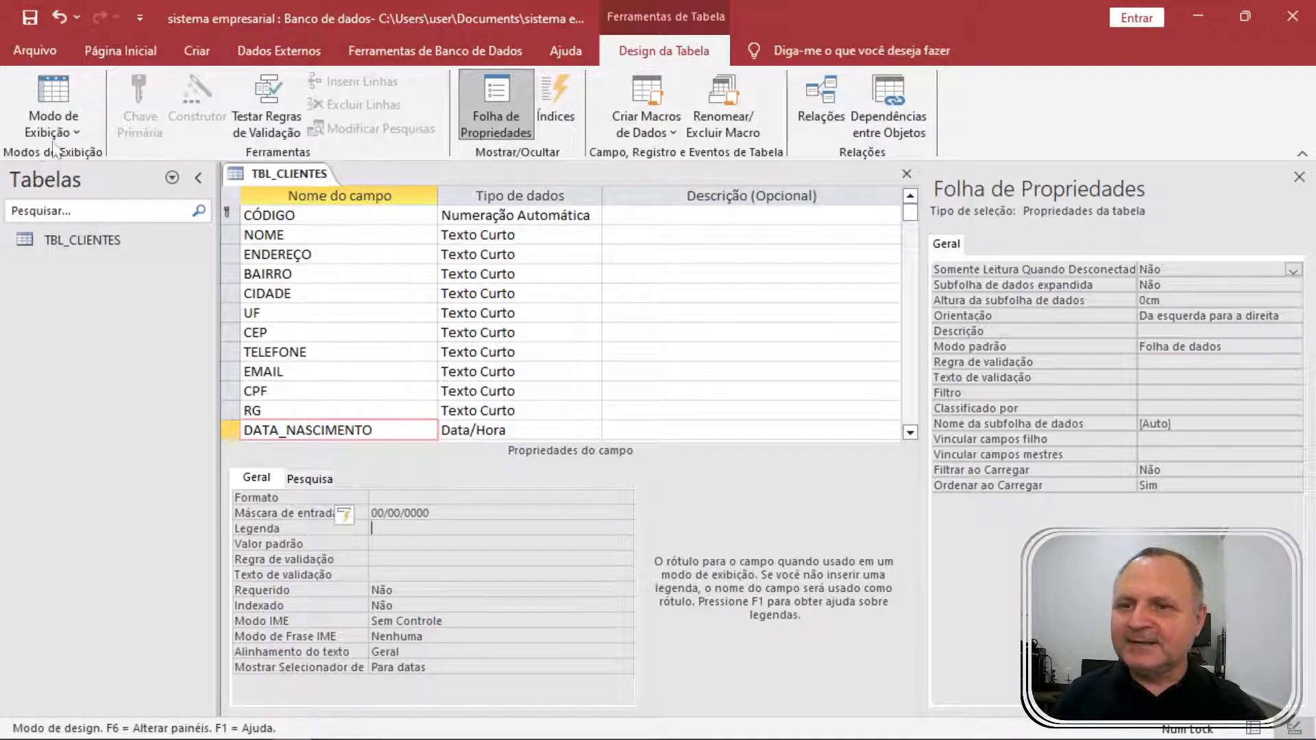
pyautogui.click(69, 101)
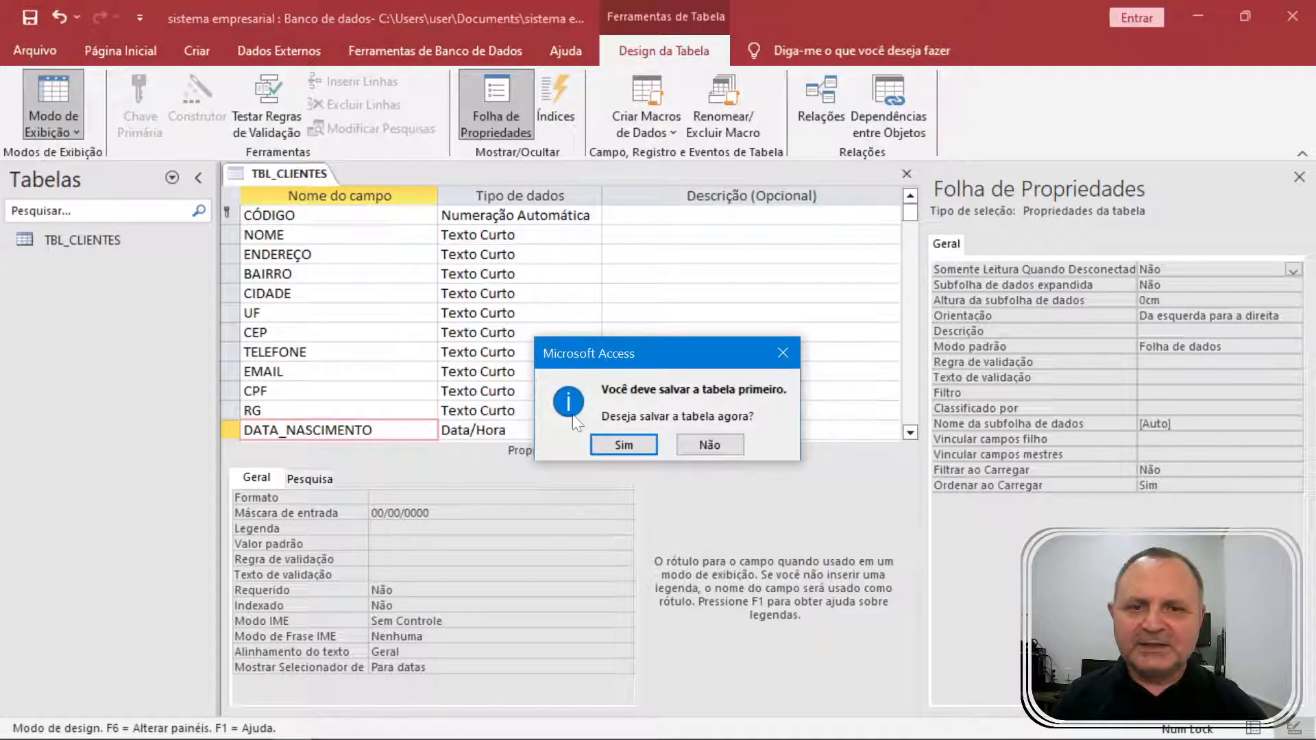
pyautogui.click(647, 447)
# Clear the client's birth date and re-enter 23111971 through the new mask.
pyautogui.click(1201, 225)
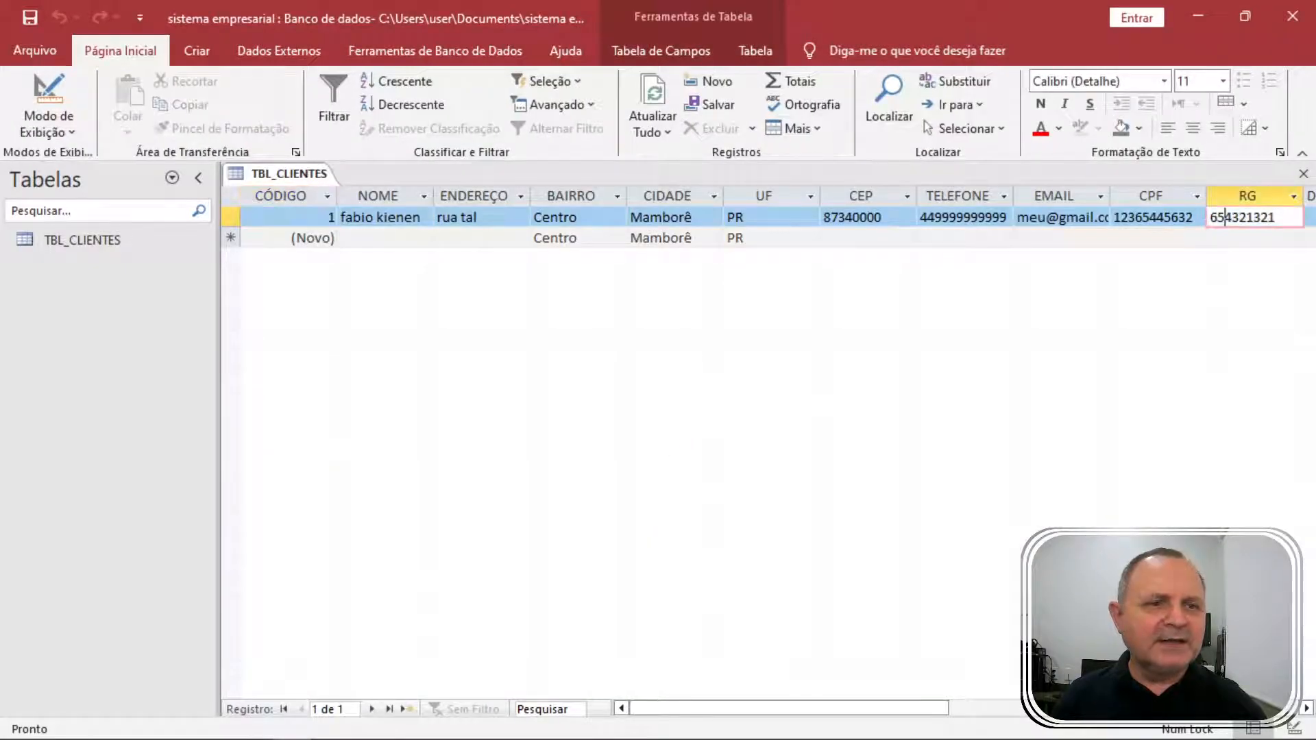
pyautogui.press('Tab')
pyautogui.press('Delete')
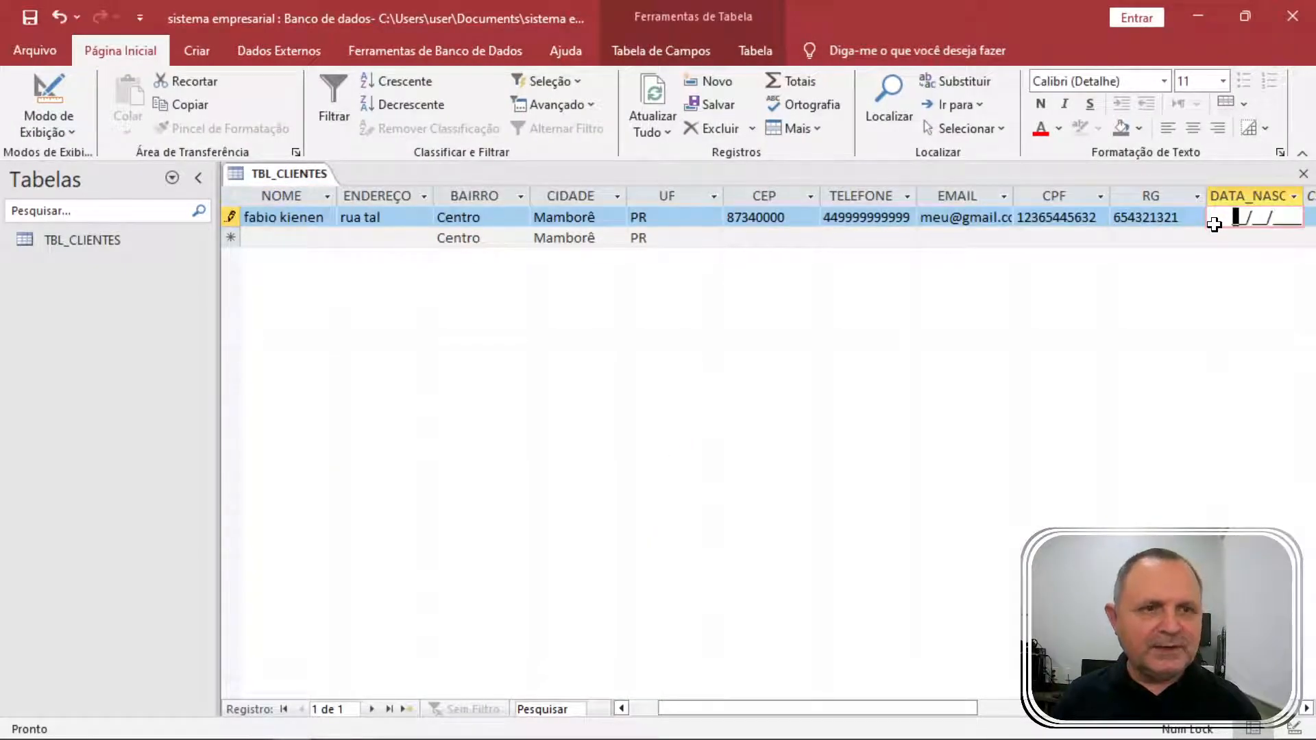
pyautogui.write('2311')
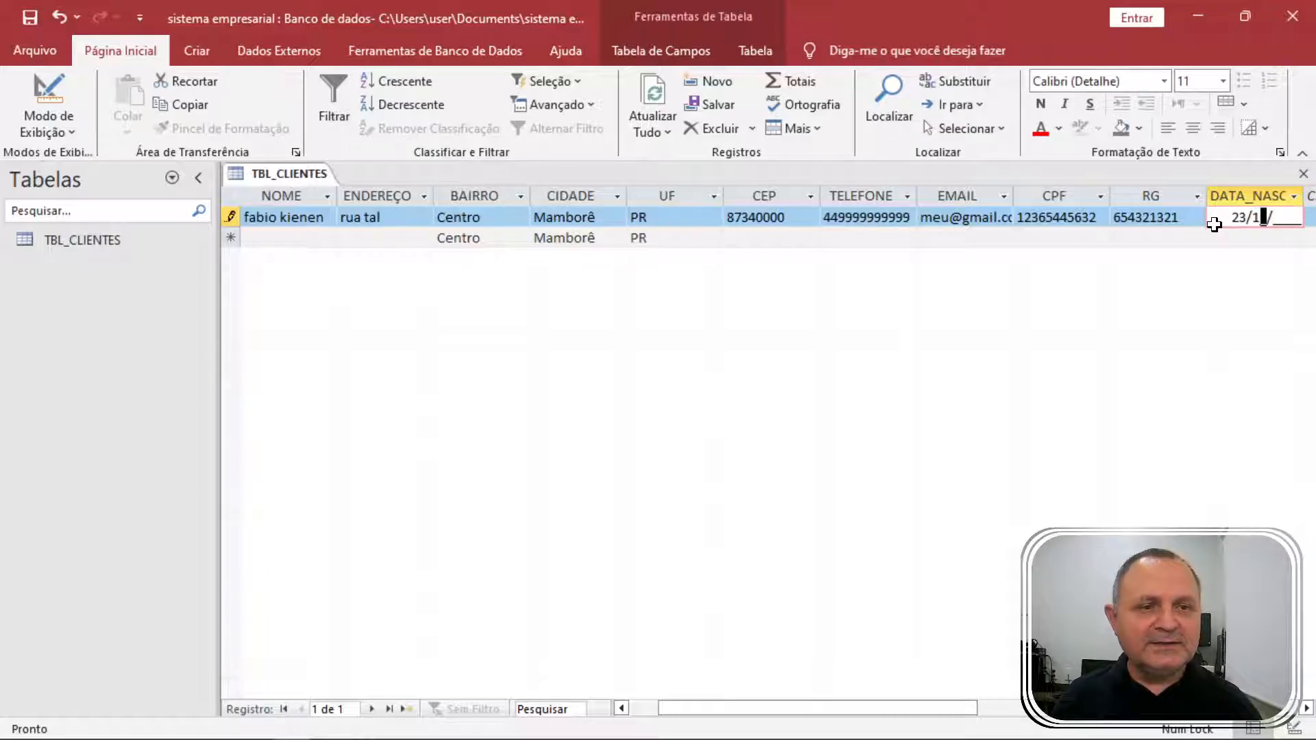
pyautogui.write('1971')
pyautogui.press('Tab')
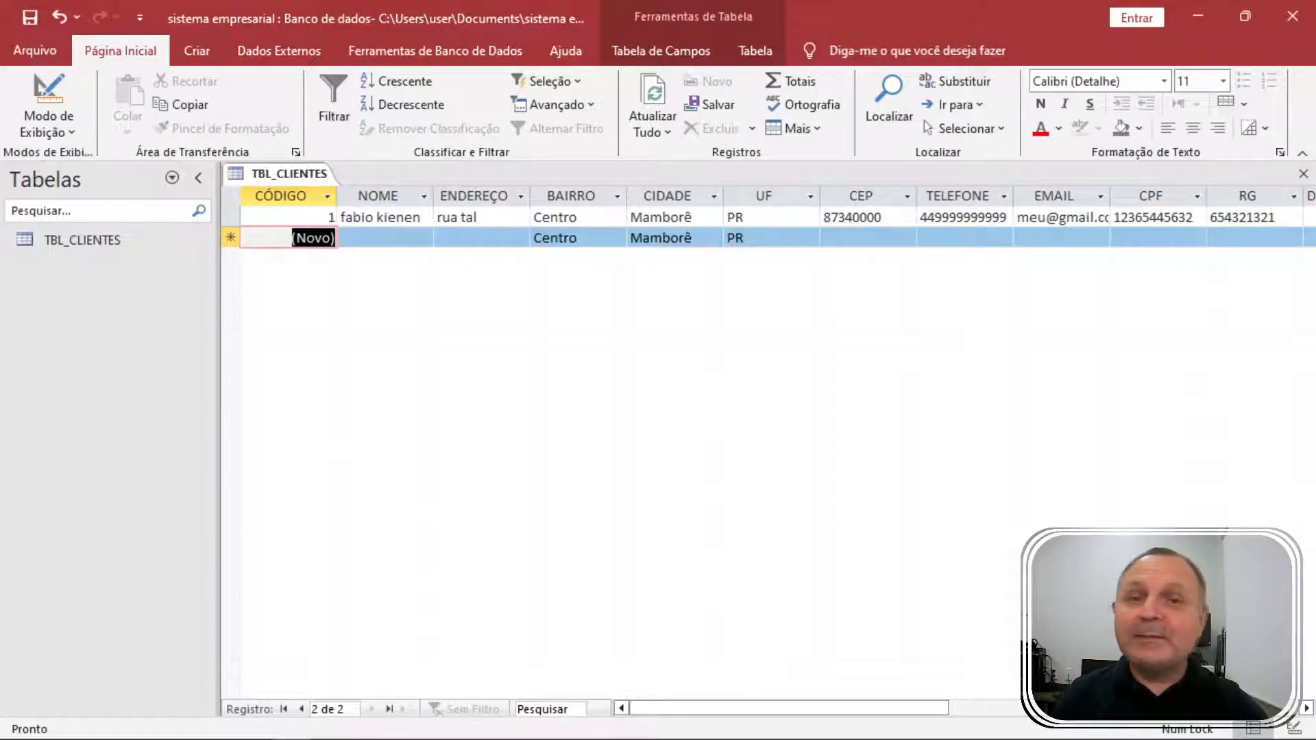
pyautogui.click(48, 92)
pyautogui.click(307, 352)
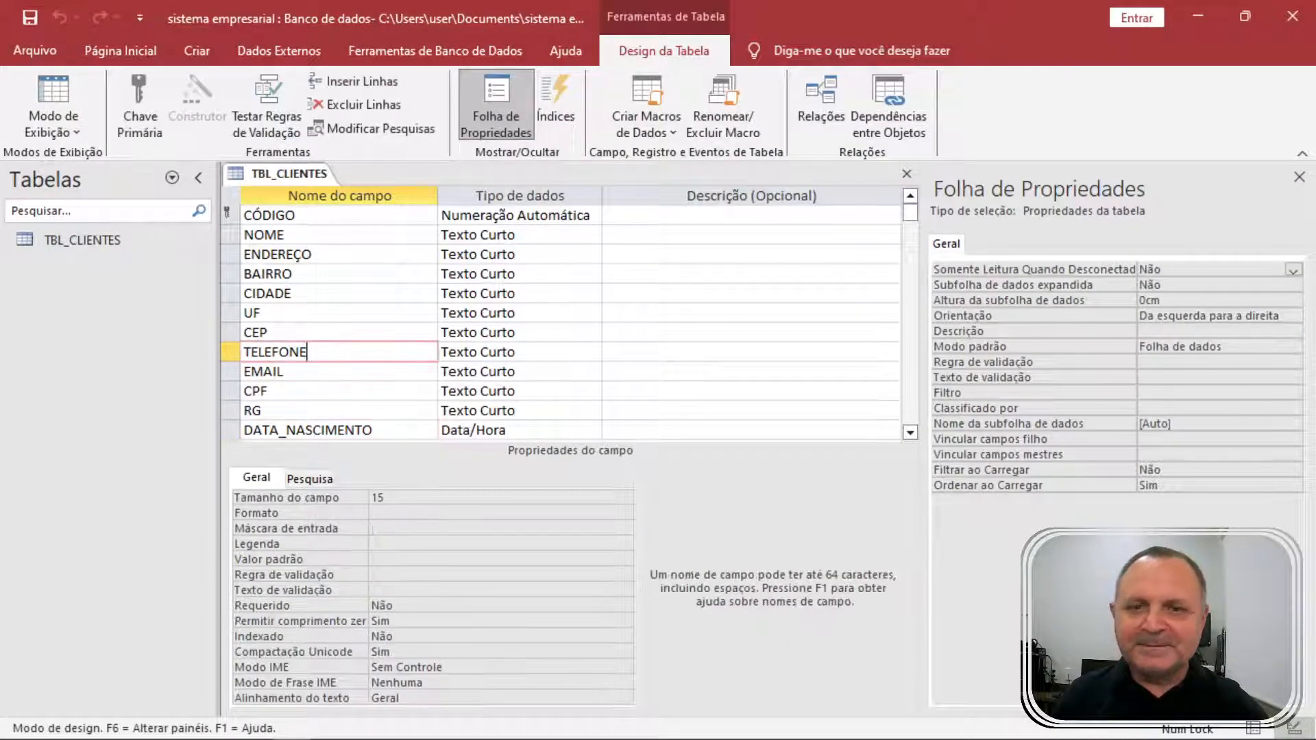
pyautogui.click(310, 528)
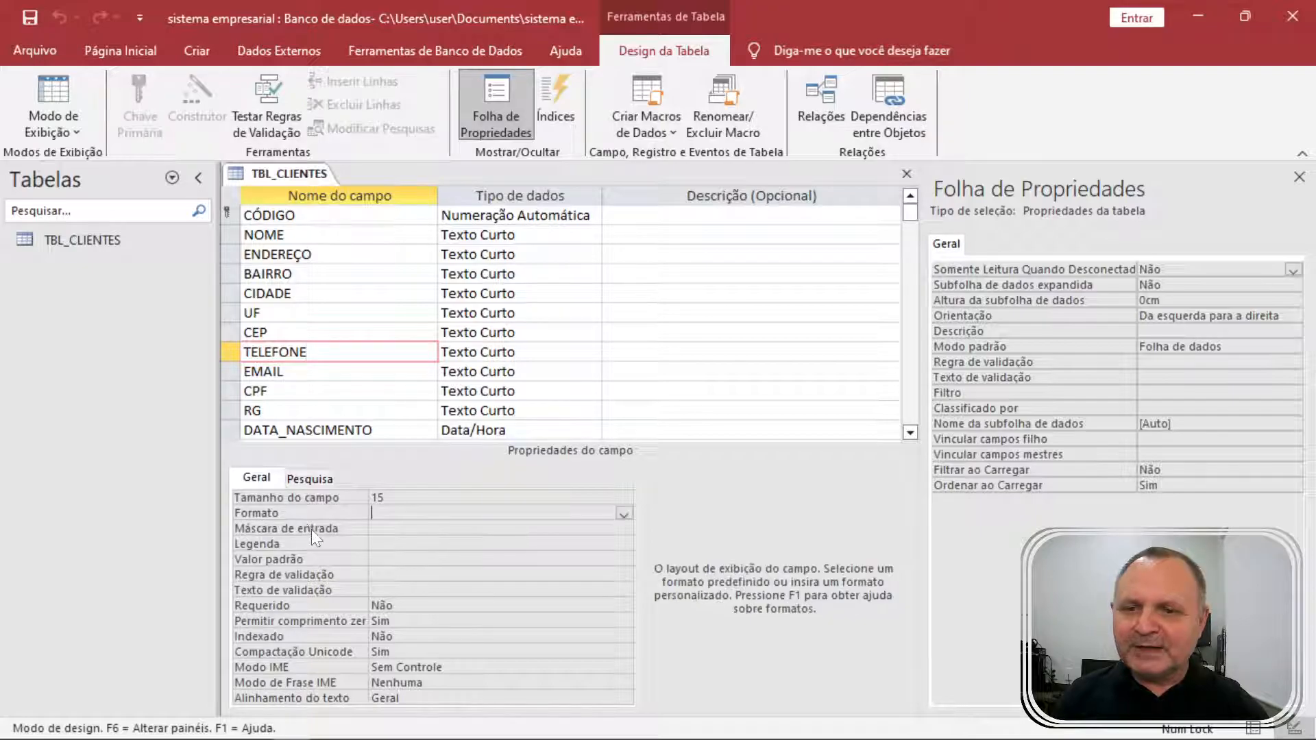
pyautogui.write('(00)')
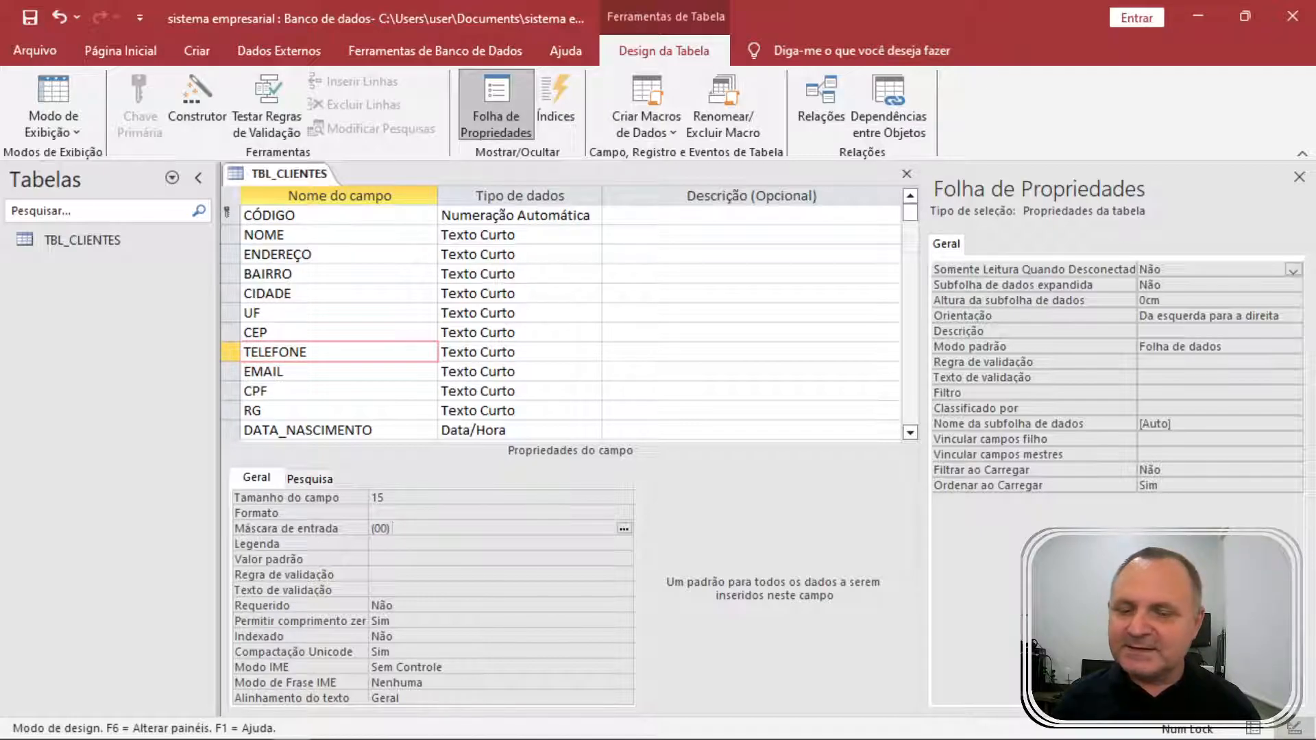
pyautogui.write(' 000')
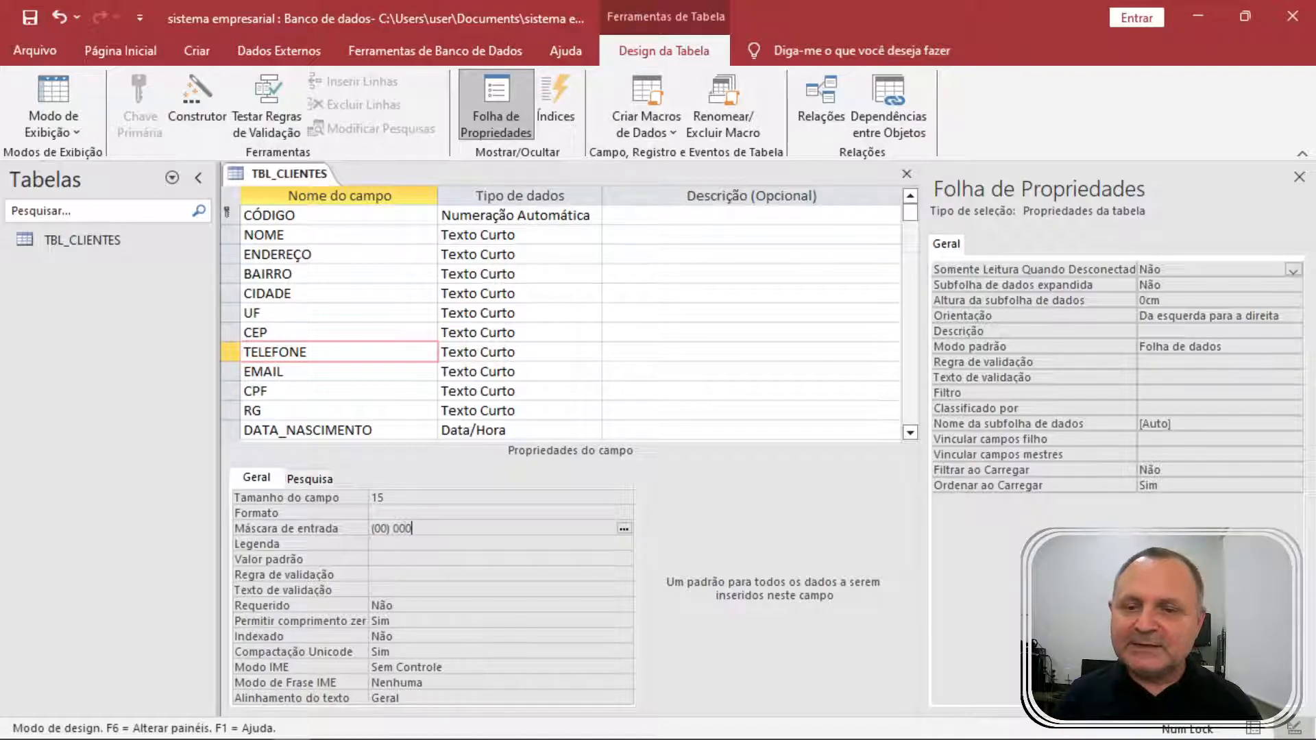
pyautogui.write('00-0000')
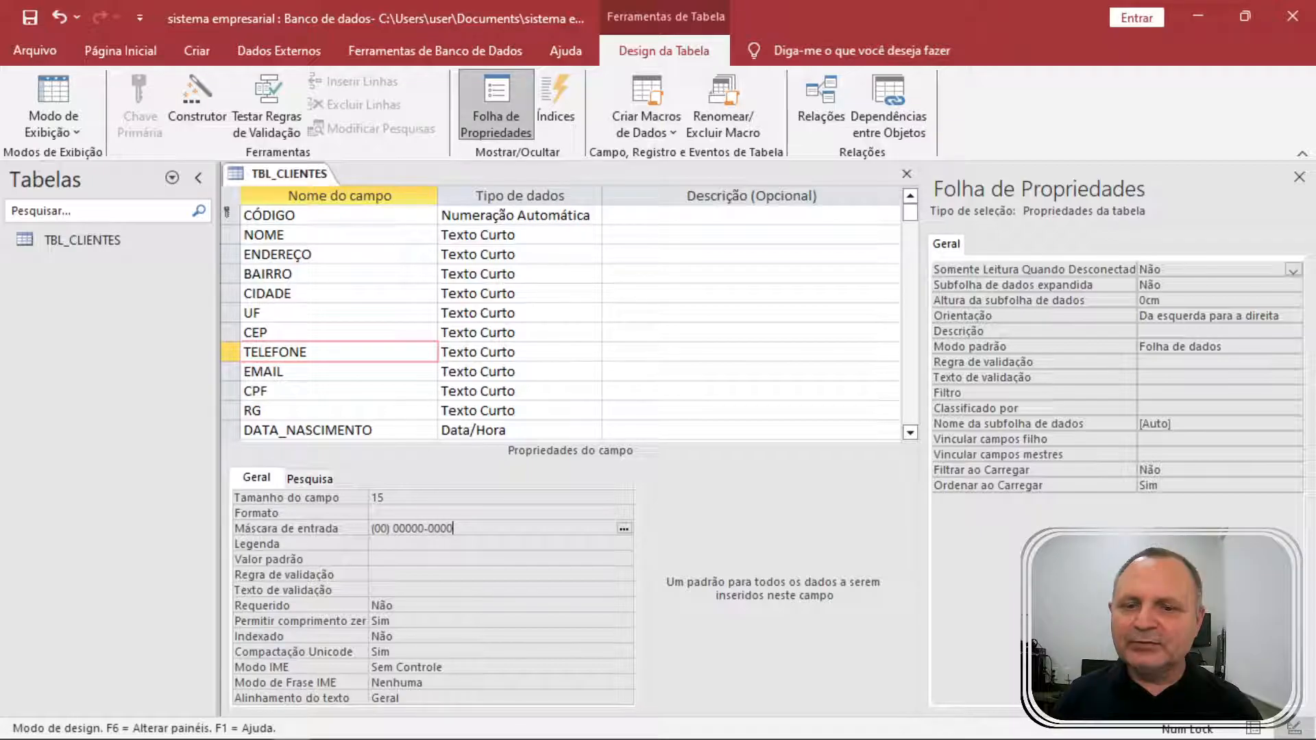
pyautogui.press('Return')
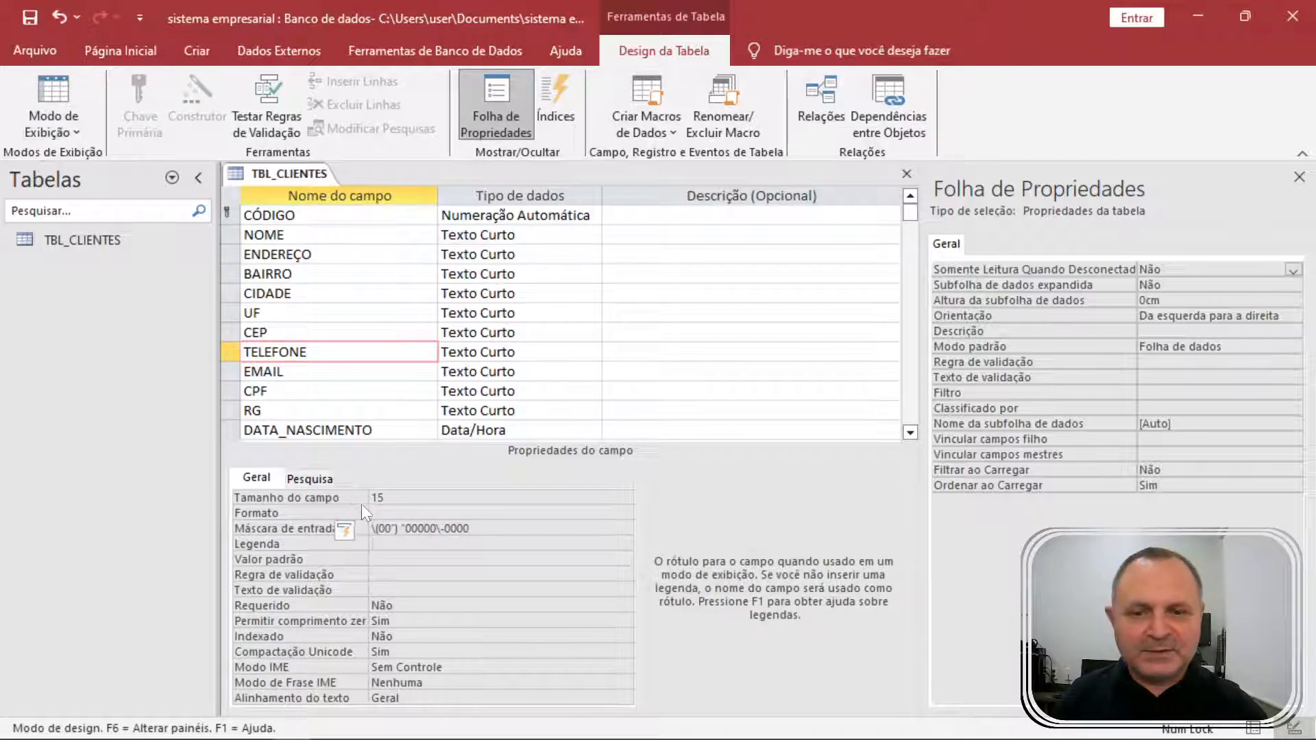
# Save, correct the client's phone in the datasheet, autofit TELEFONE and narrow NOME slightly.
pyautogui.click(44, 92)
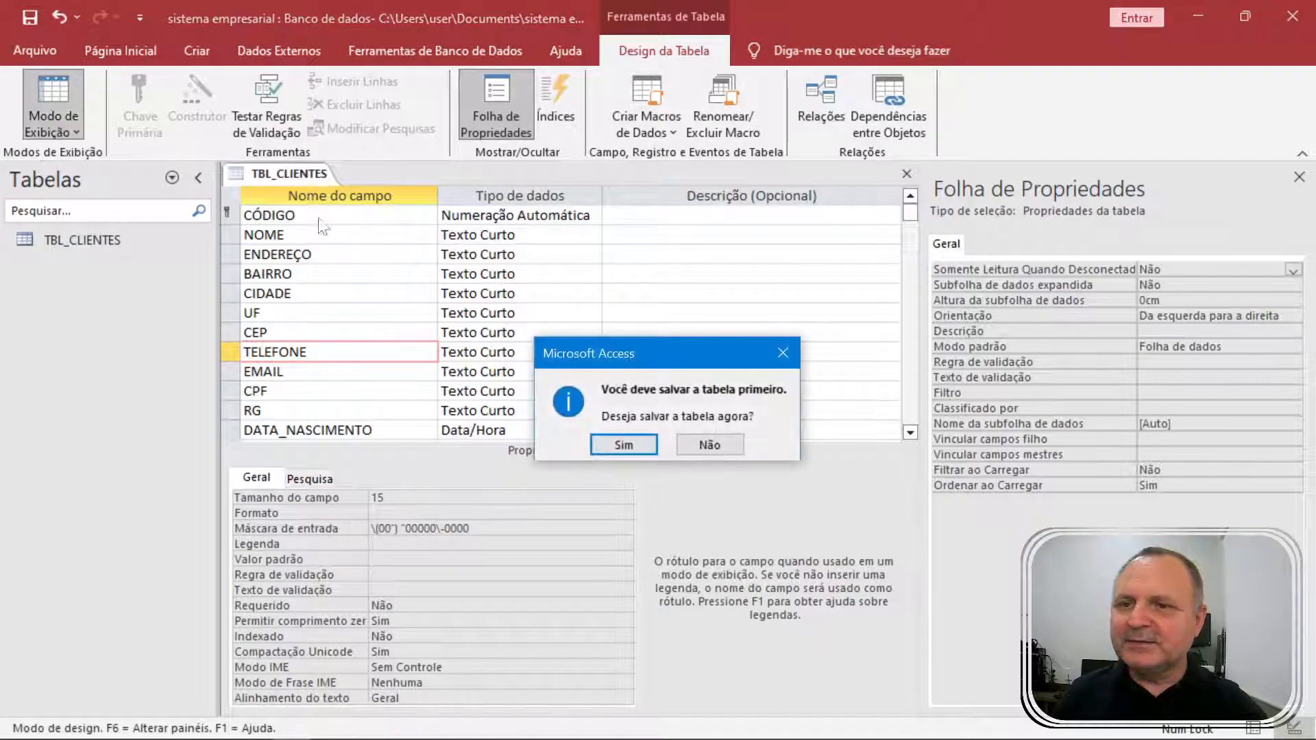
pyautogui.click(627, 441)
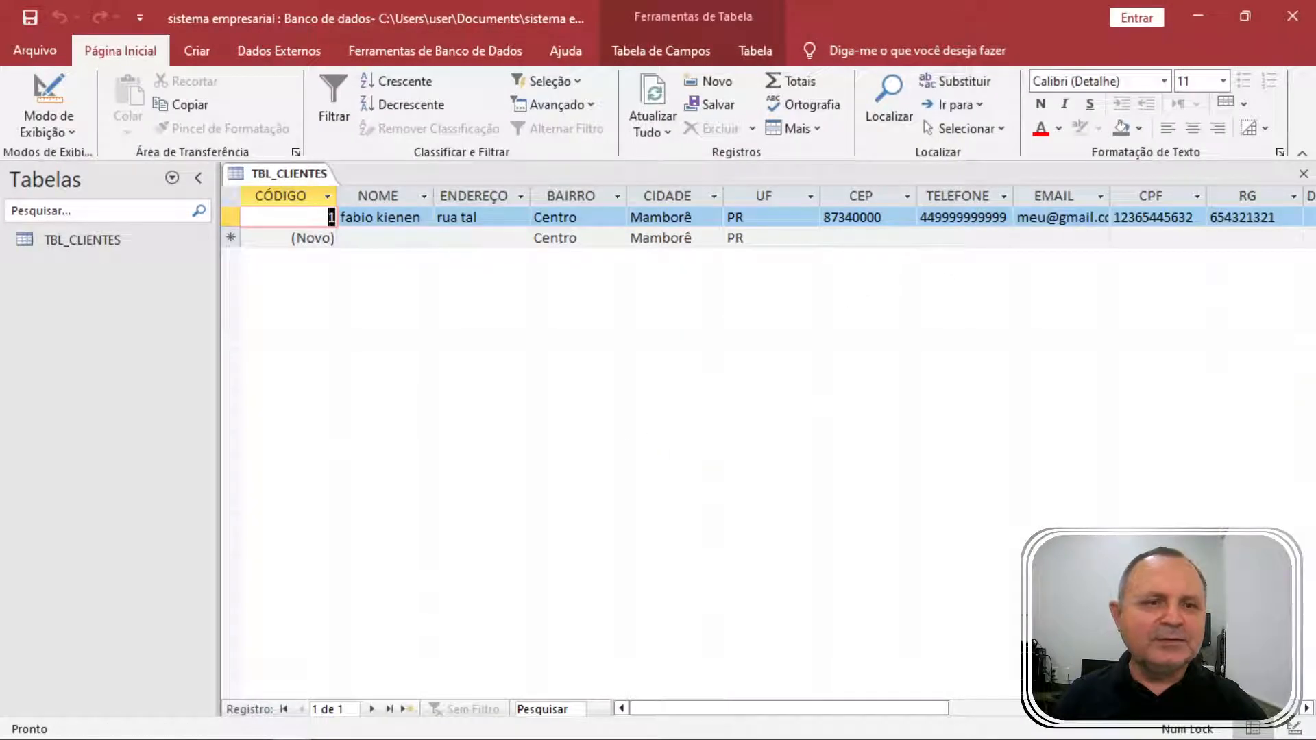
pyautogui.click(988, 217)
pyautogui.press('BackSpace')
pyautogui.press('Tab')
pyautogui.press('Left')
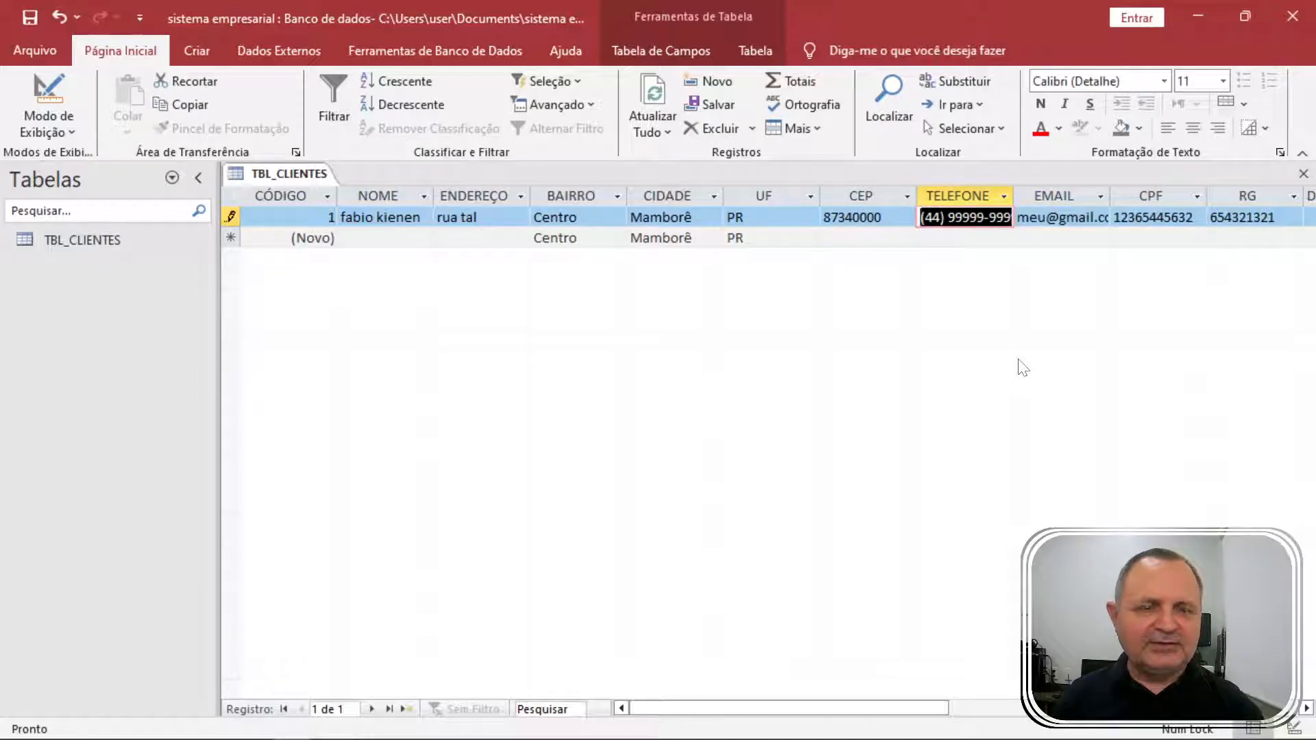
pyautogui.doubleClick(1013, 197)
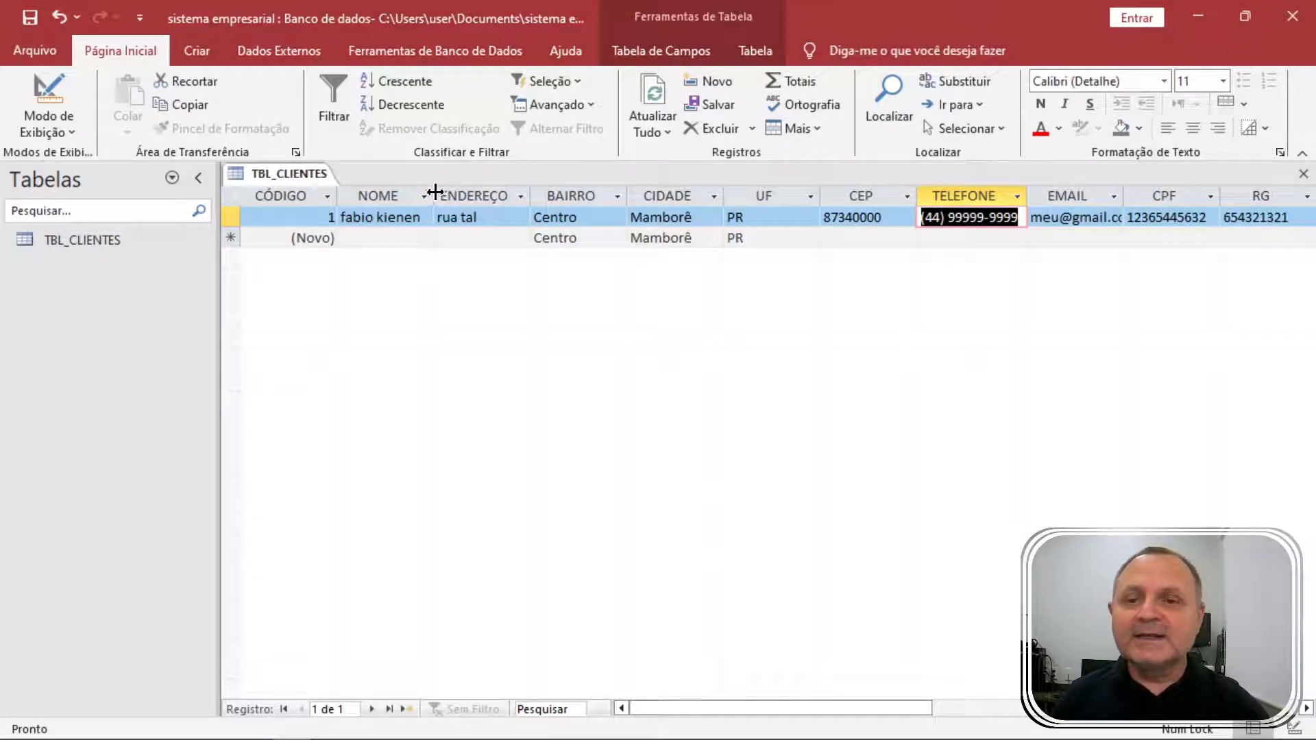
pyautogui.moveTo(436, 192); pyautogui.dragTo(432, 191)
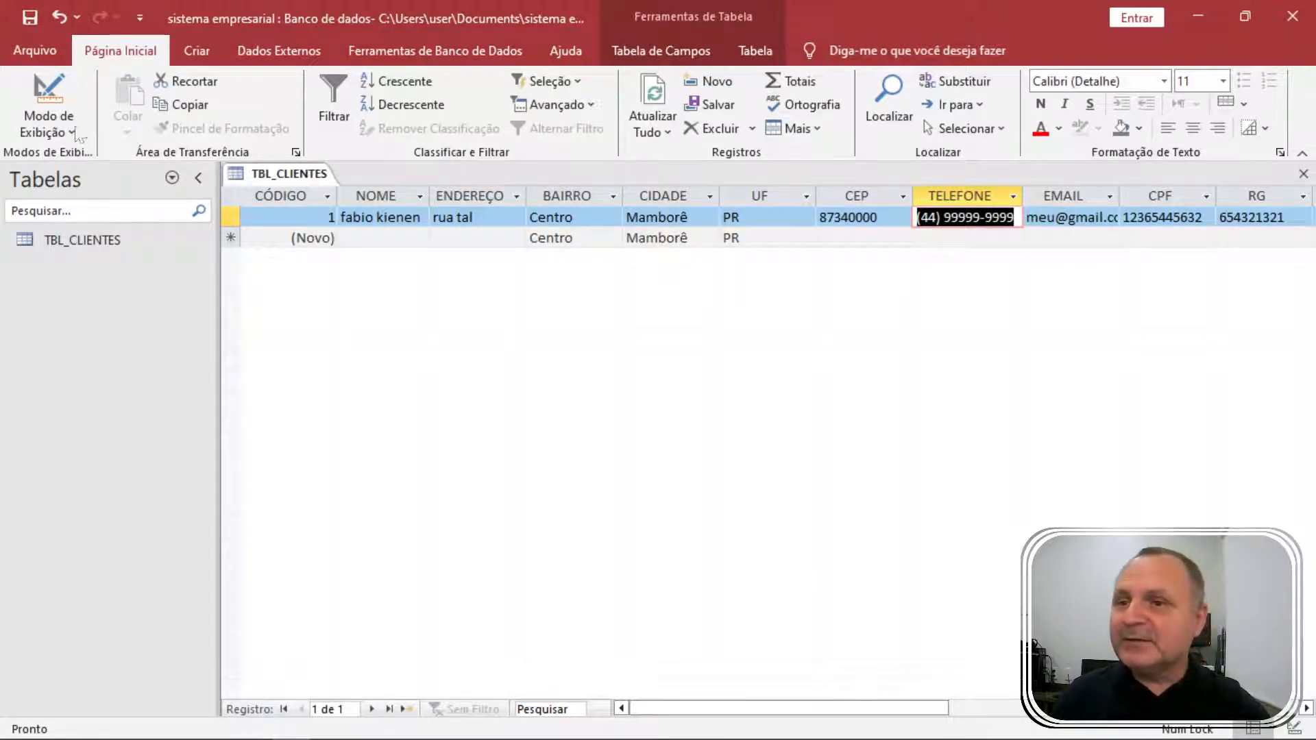
# Set the CPF field's input mask to 000.000.000\-00.
pyautogui.click(44, 89)
pyautogui.click(268, 391)
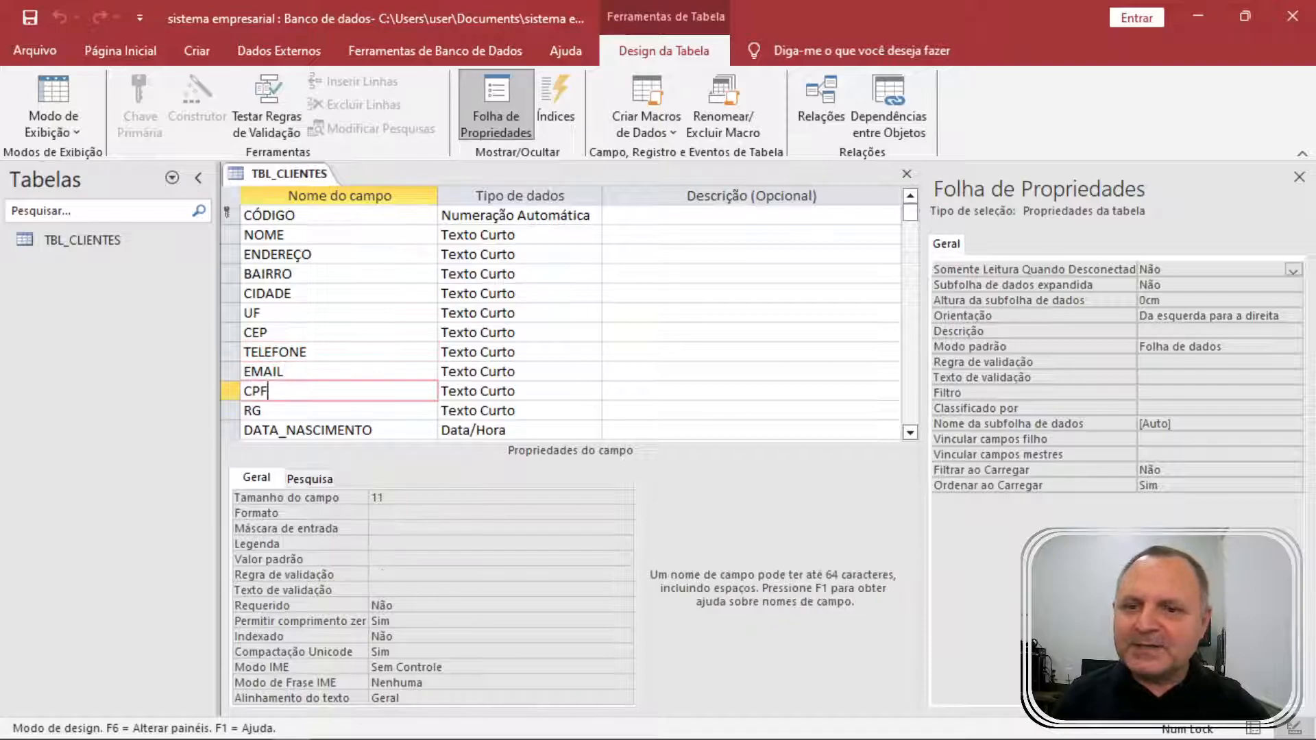
pyautogui.click(328, 528)
pyautogui.write('000.000')
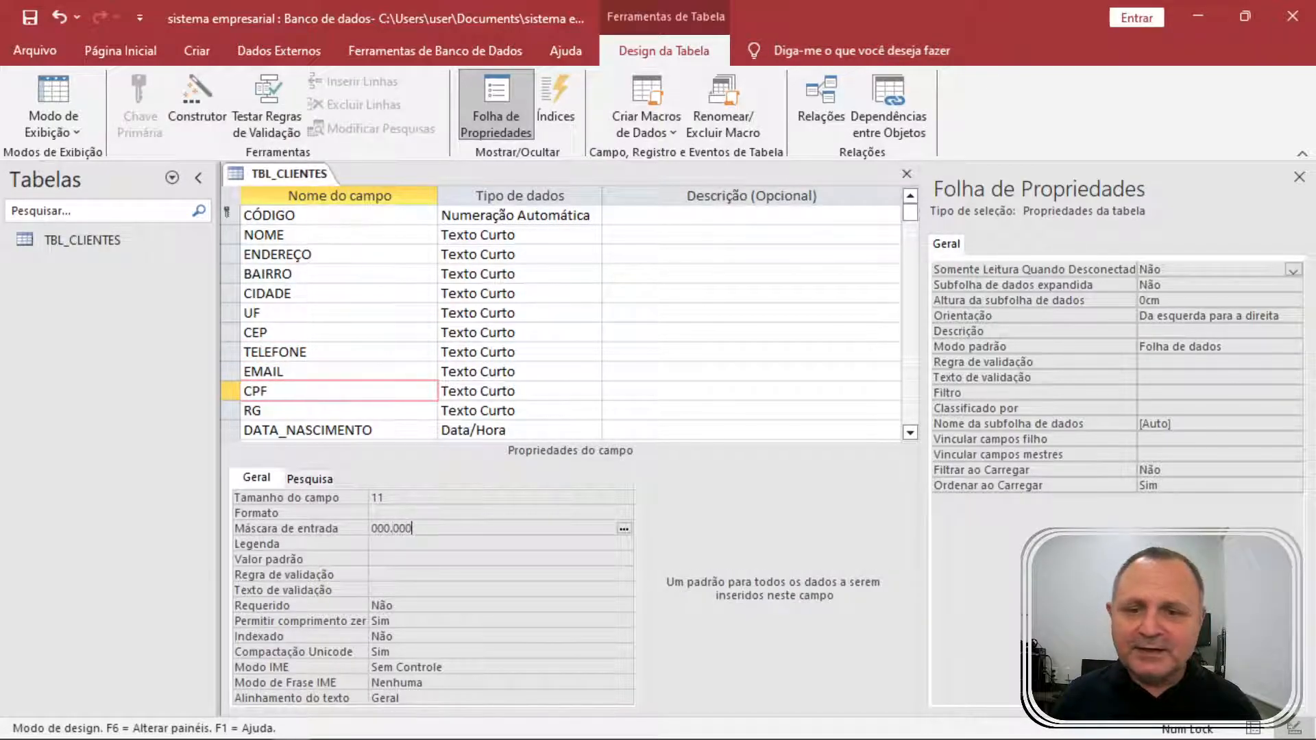
pyautogui.write('.000\\-00')
pyautogui.press('Return')
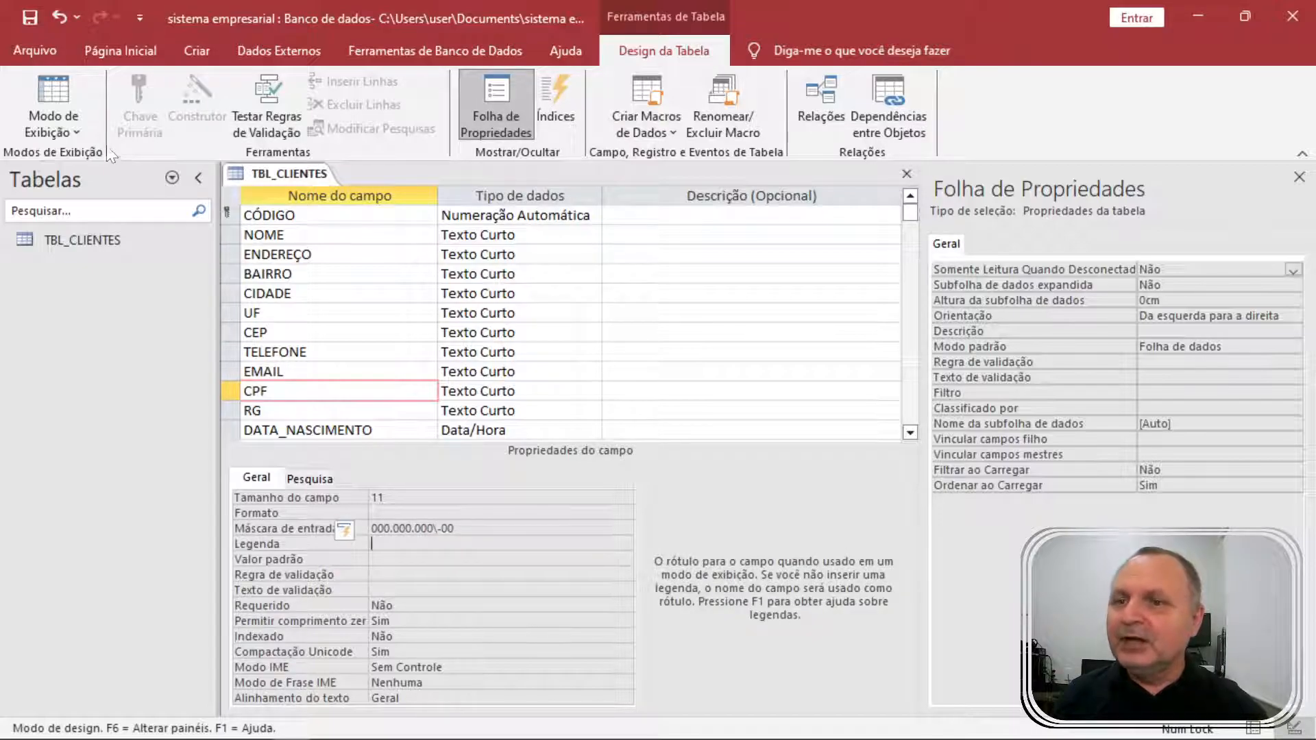
# Save the table and autofit the CPF column in Datasheet view.
pyautogui.click(55, 86)
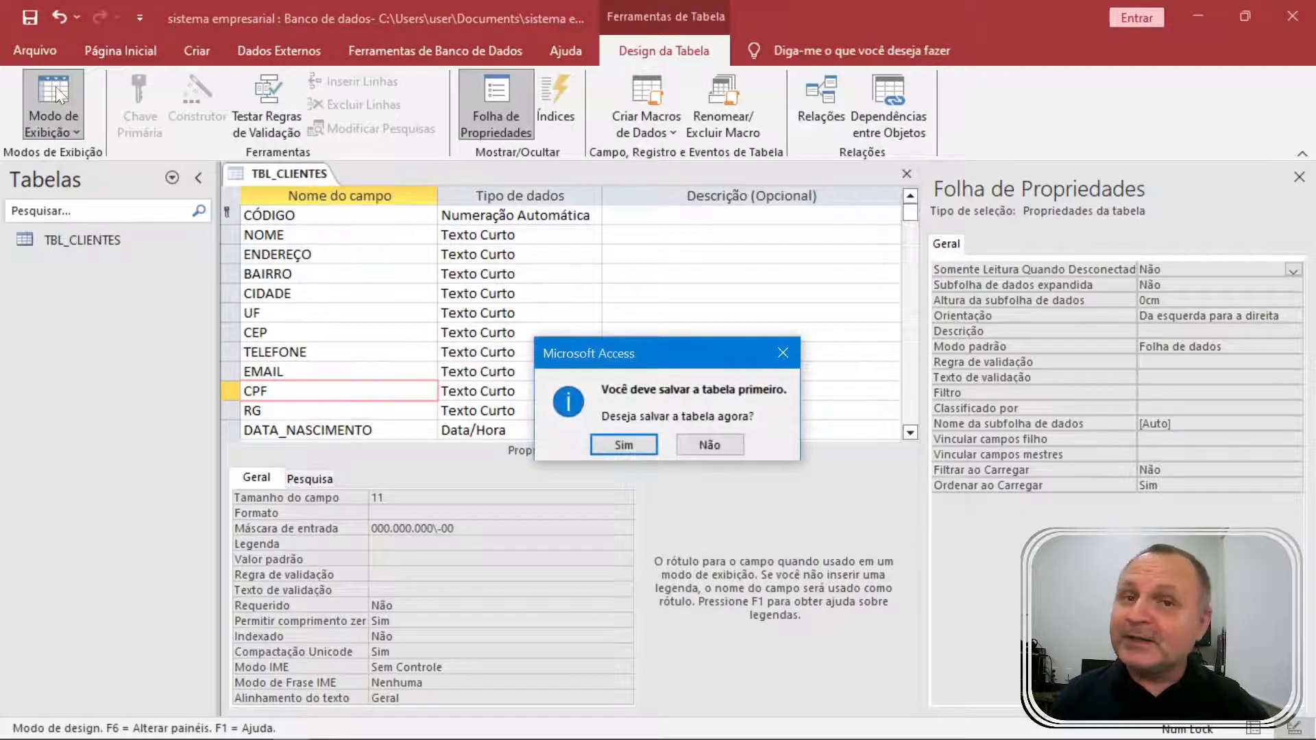
pyautogui.click(647, 443)
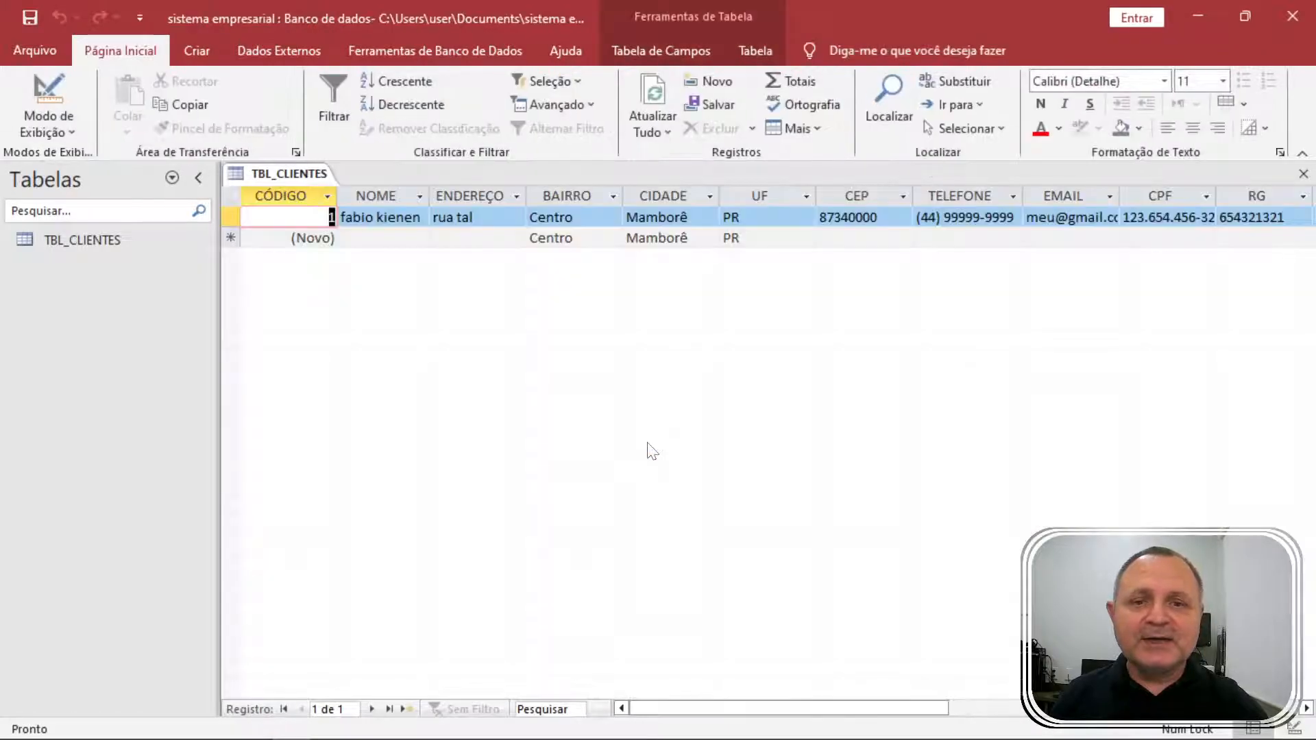
pyautogui.doubleClick(1215, 199)
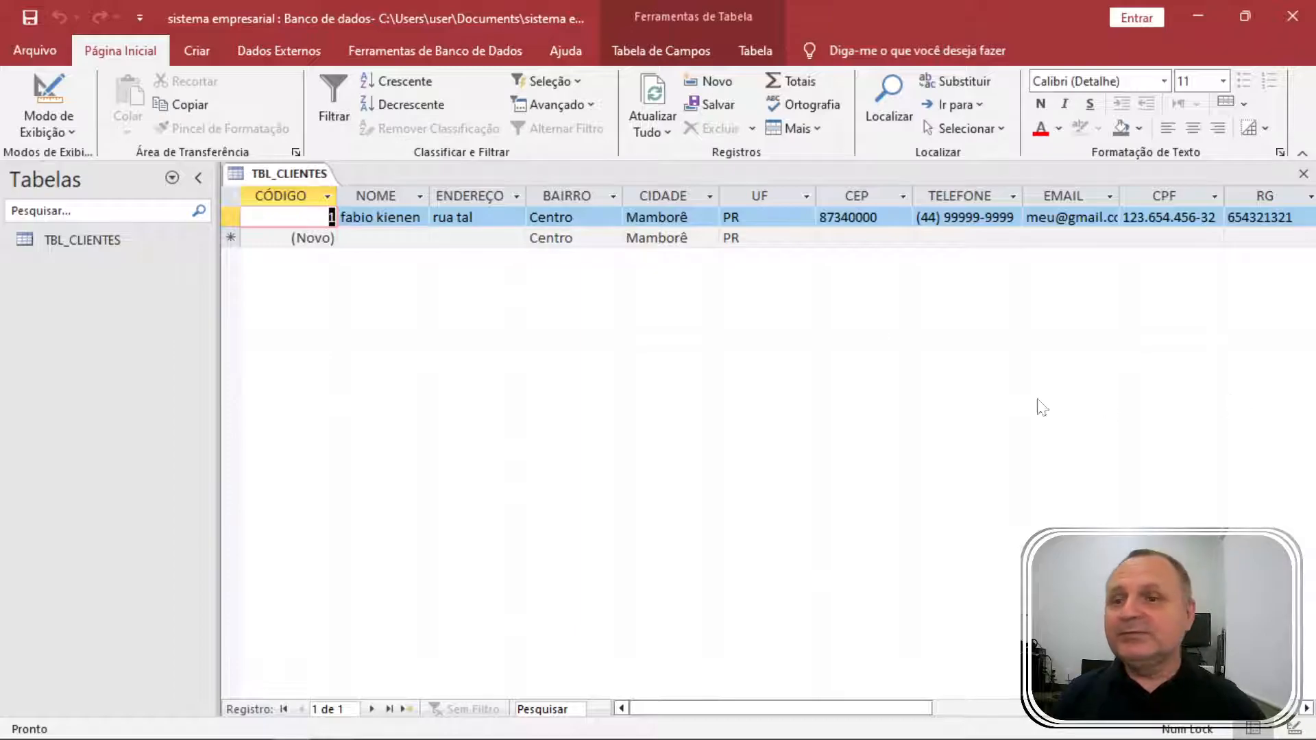
pyautogui.click(44, 127)
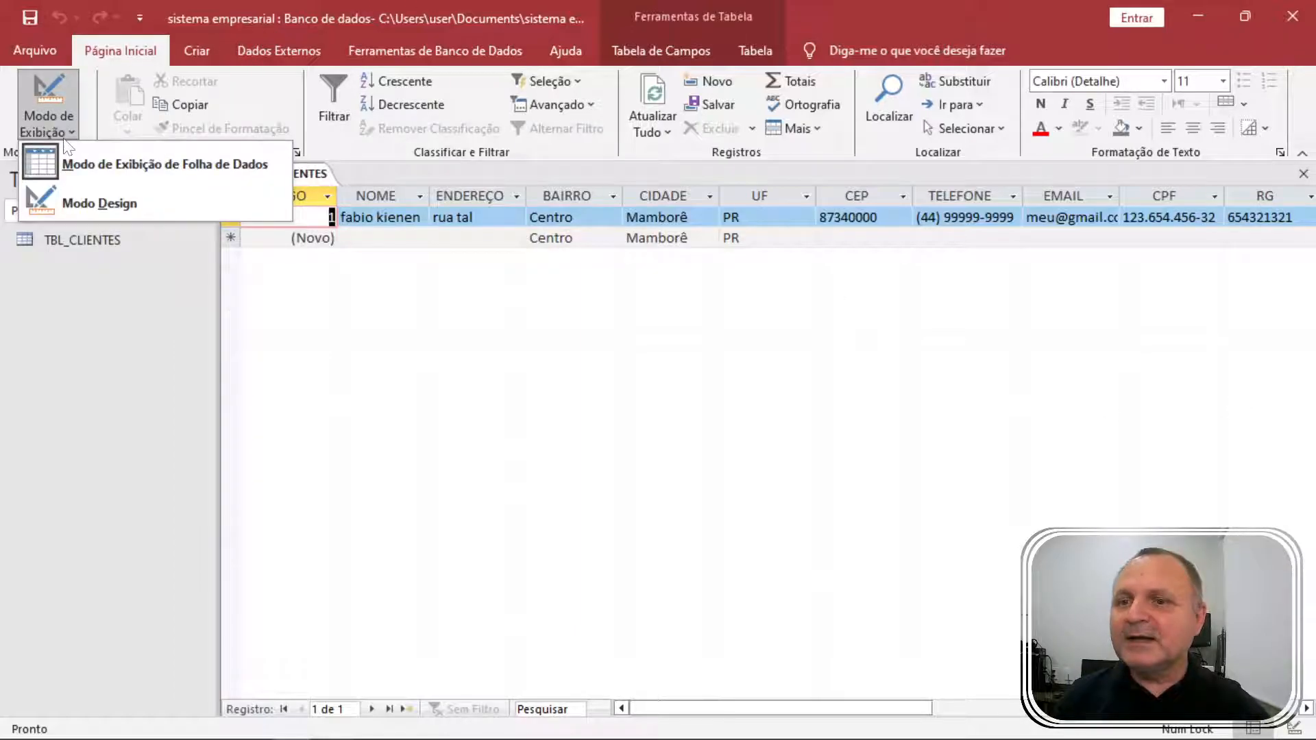
# Switch TBL_CLIENTES to Design view and inspect the CÓDIGO, DATA_NASCIMENTO and CPF properties.
pyautogui.click(98, 201)
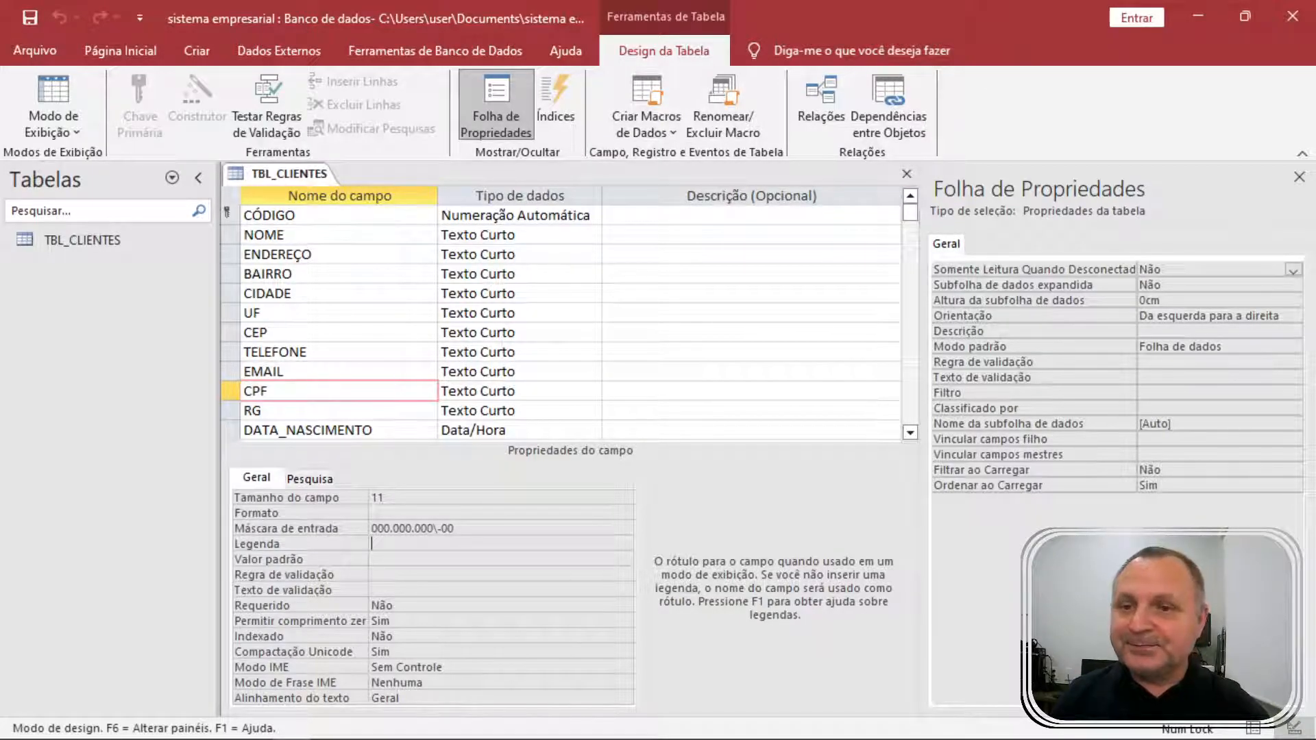
pyautogui.click(302, 215)
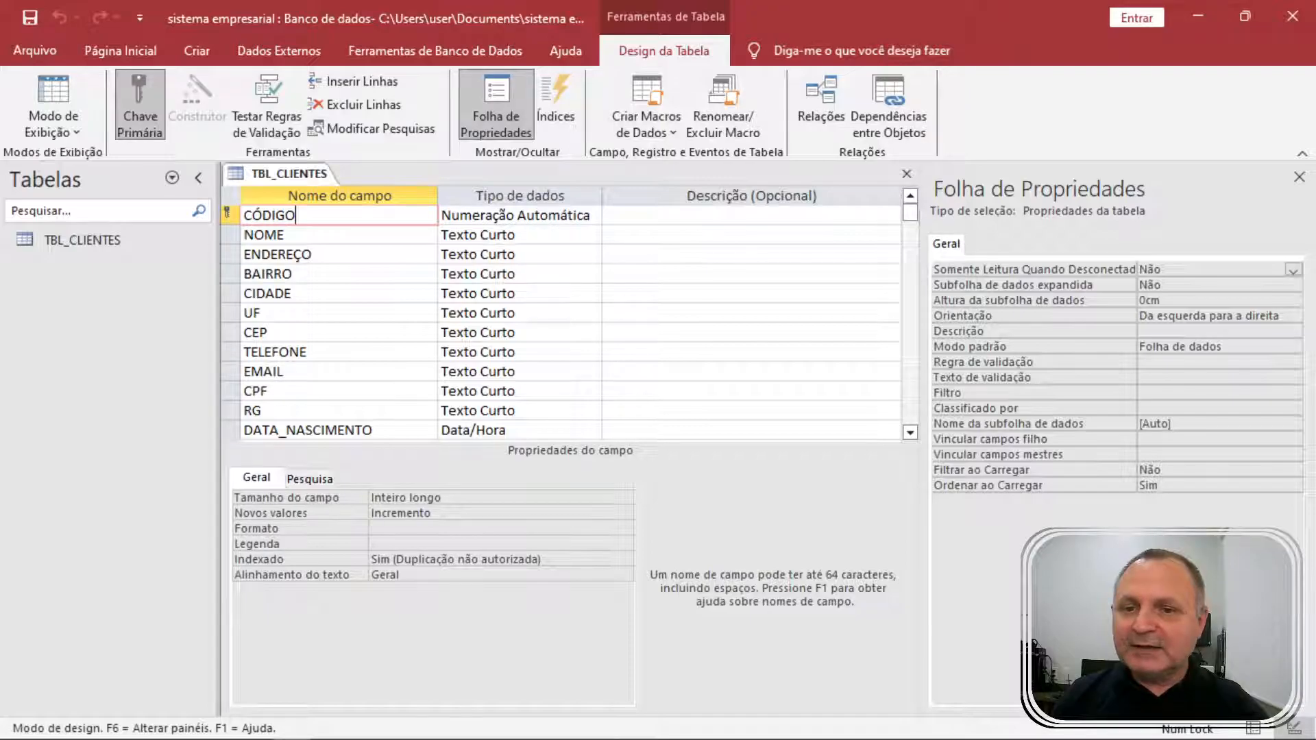
pyautogui.scroll(-1, 570, 322)
pyautogui.click(363, 371)
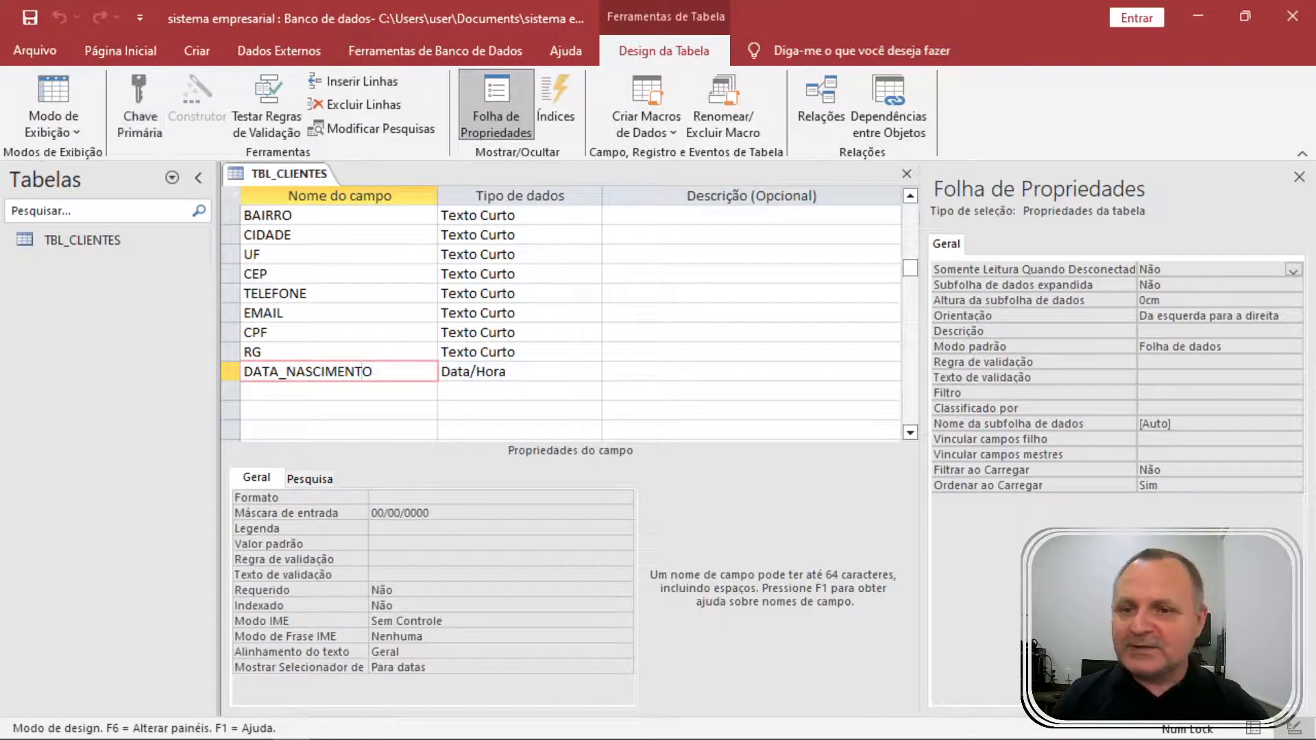
pyautogui.click(268, 332)
# Give the CEP field the input mask 00.000\-000.
pyautogui.click(308, 294)
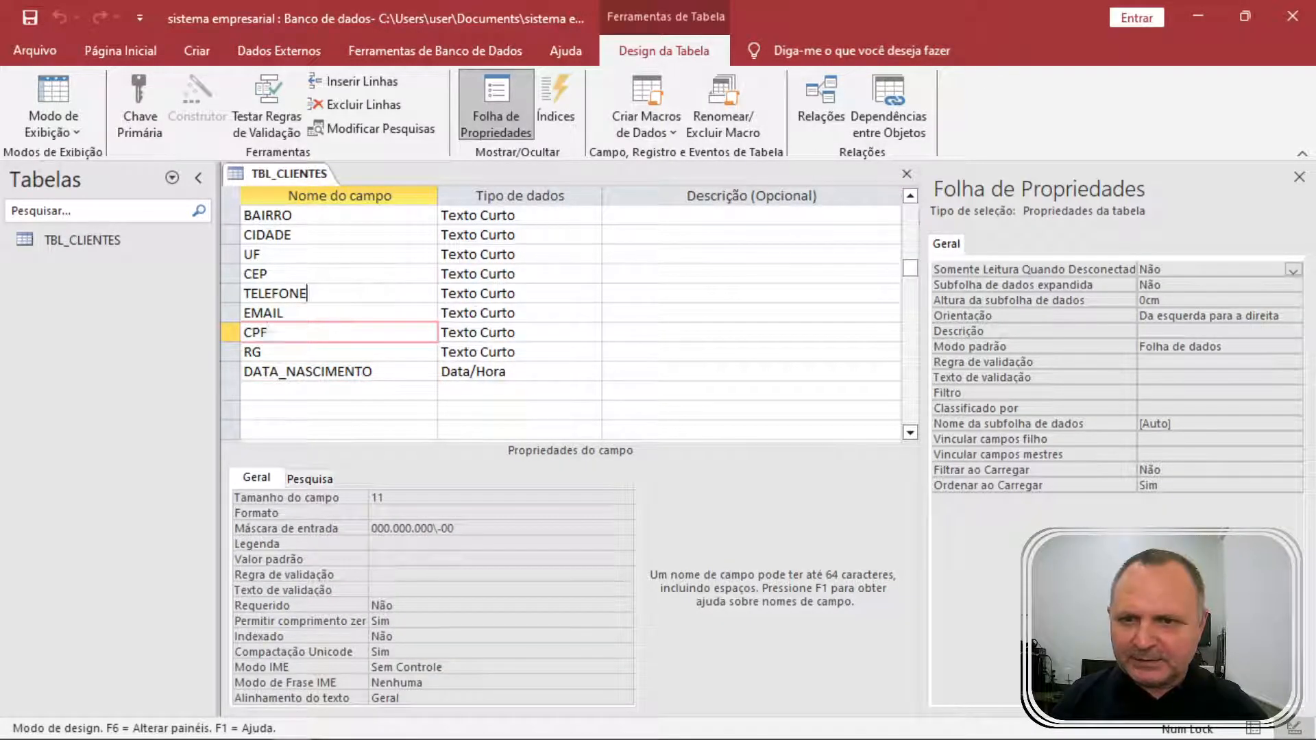
pyautogui.click(269, 274)
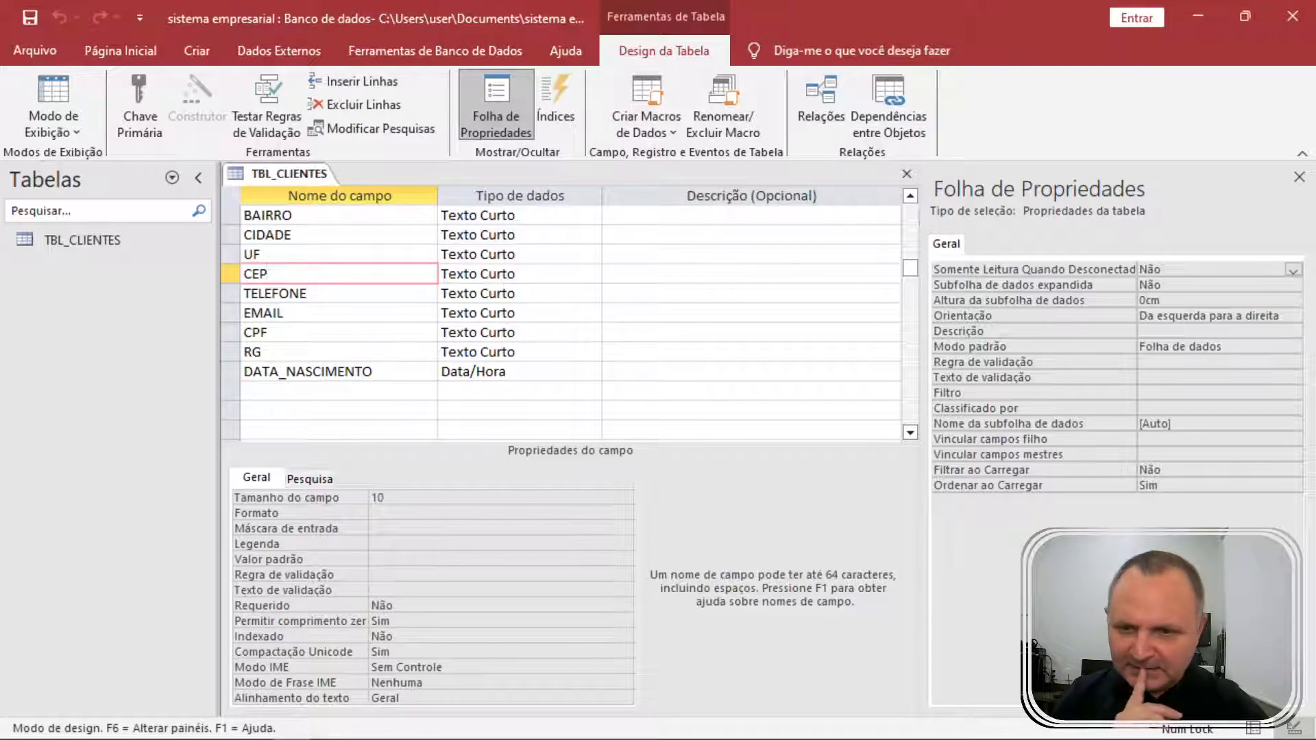
pyautogui.click(323, 526)
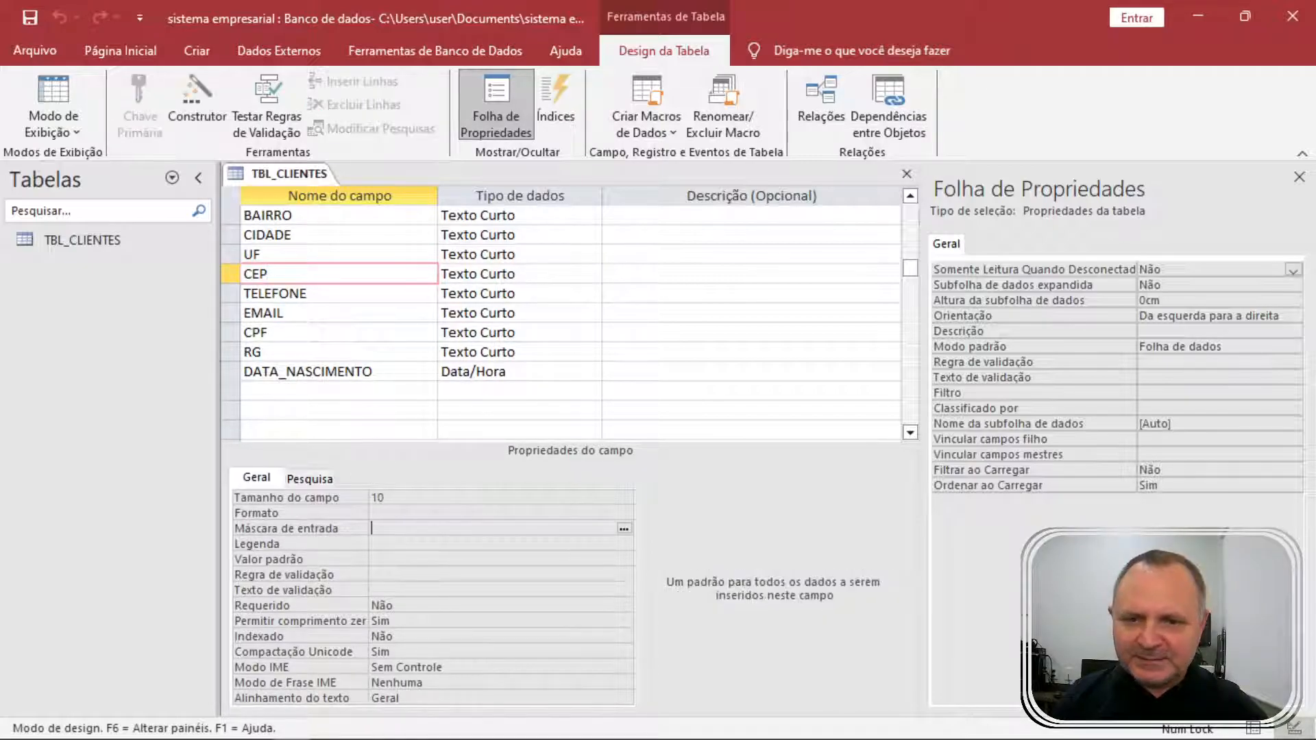
pyautogui.write('00.')
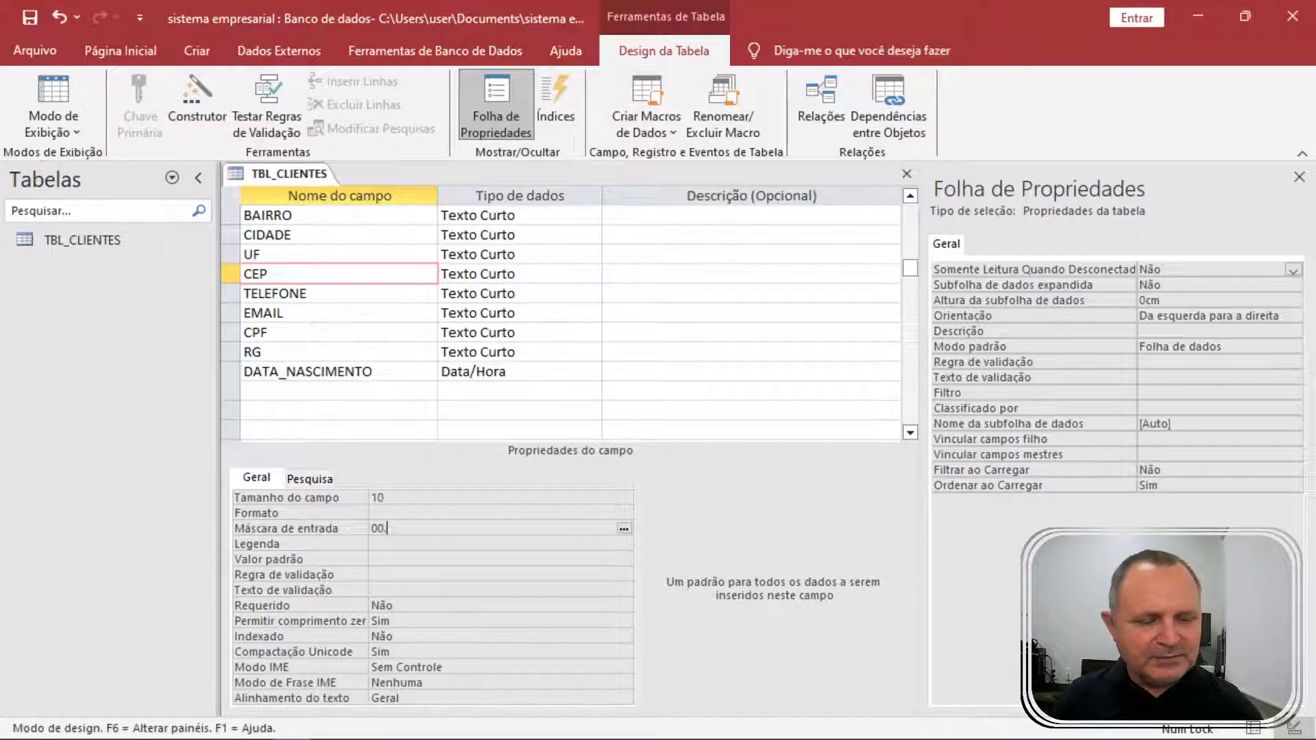
pyautogui.write('000-000')
pyautogui.press('Return')
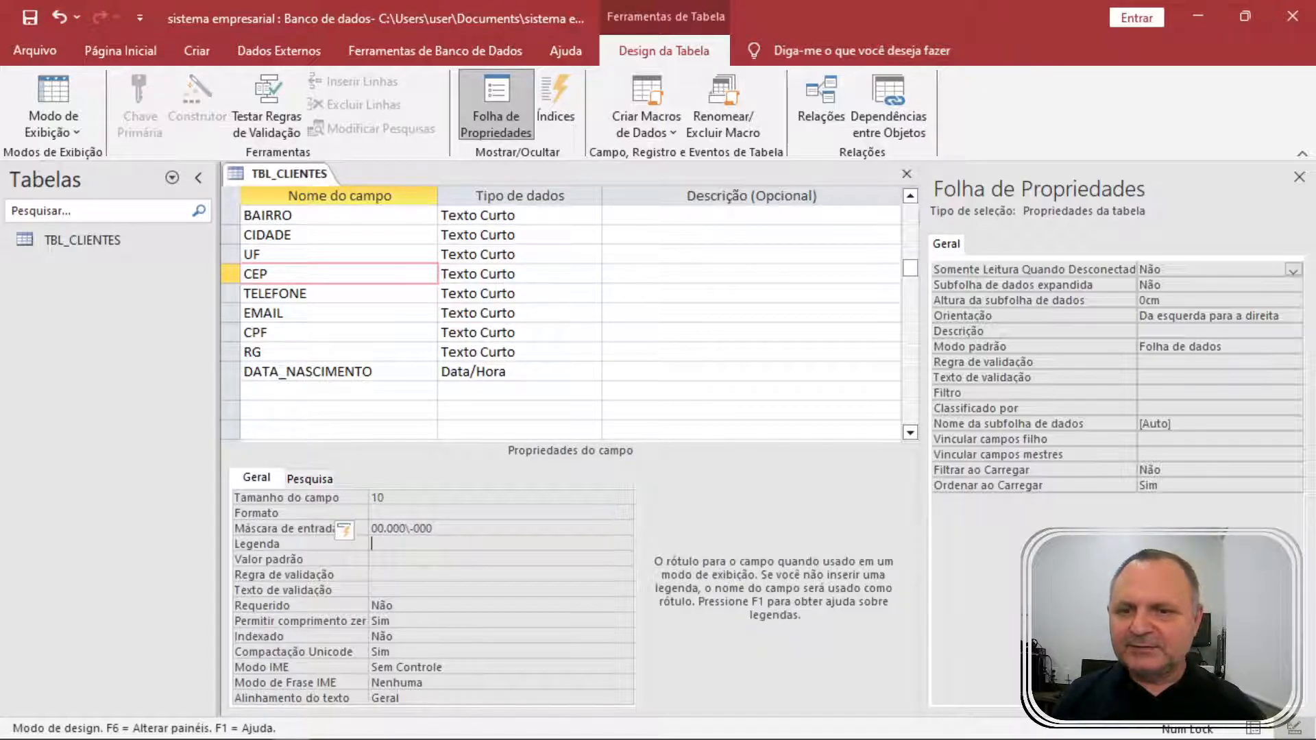
# Review the RG, CPF and DATA_NASCIMENTO field properties.
pyautogui.click(281, 352)
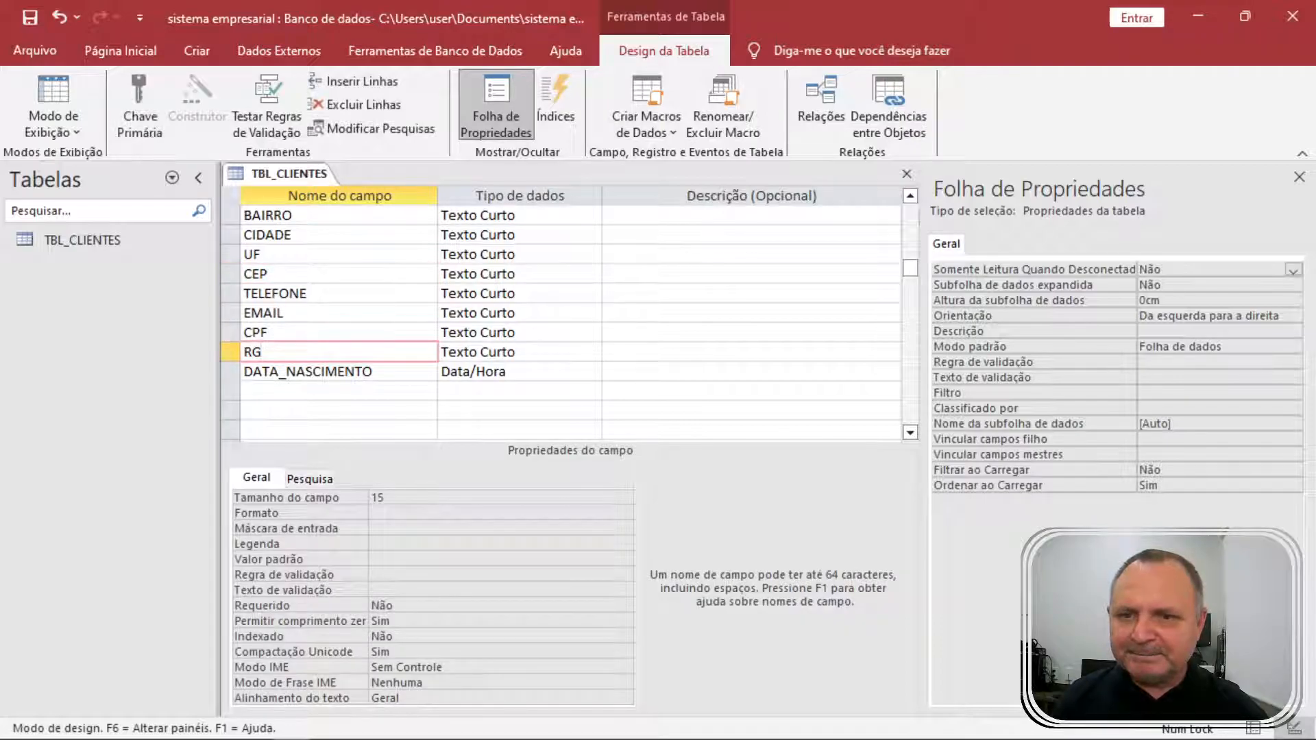
pyautogui.click(281, 333)
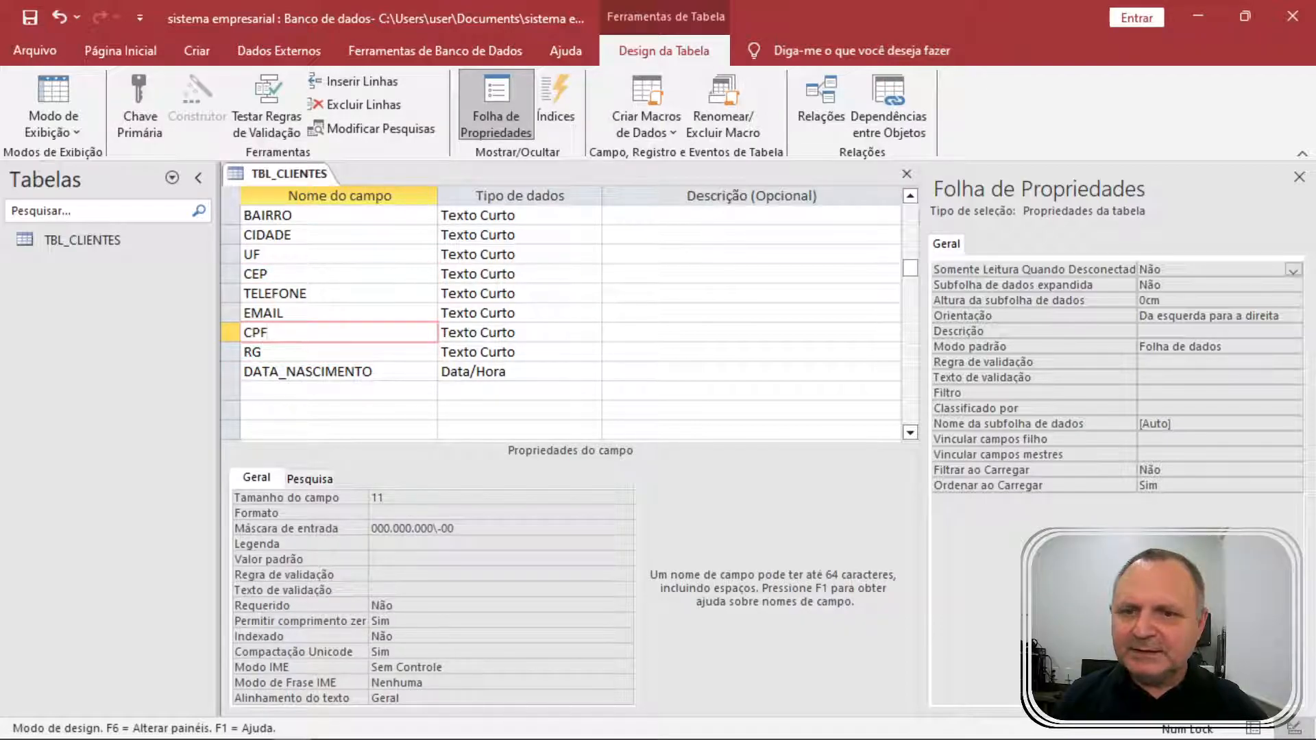
pyautogui.click(281, 352)
pyautogui.click(374, 371)
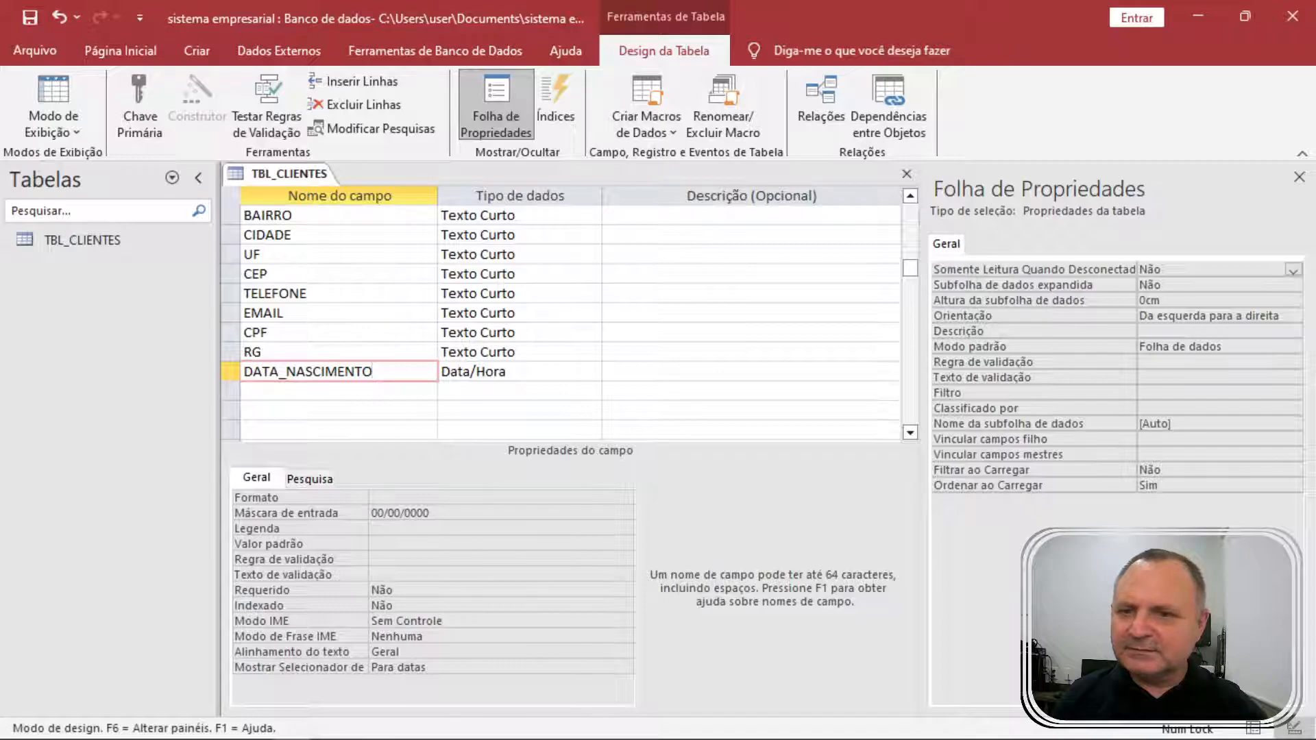
# Set the NOME field's Formato to > so it displays in uppercase.
pyautogui.scroll(1, 568, 315)
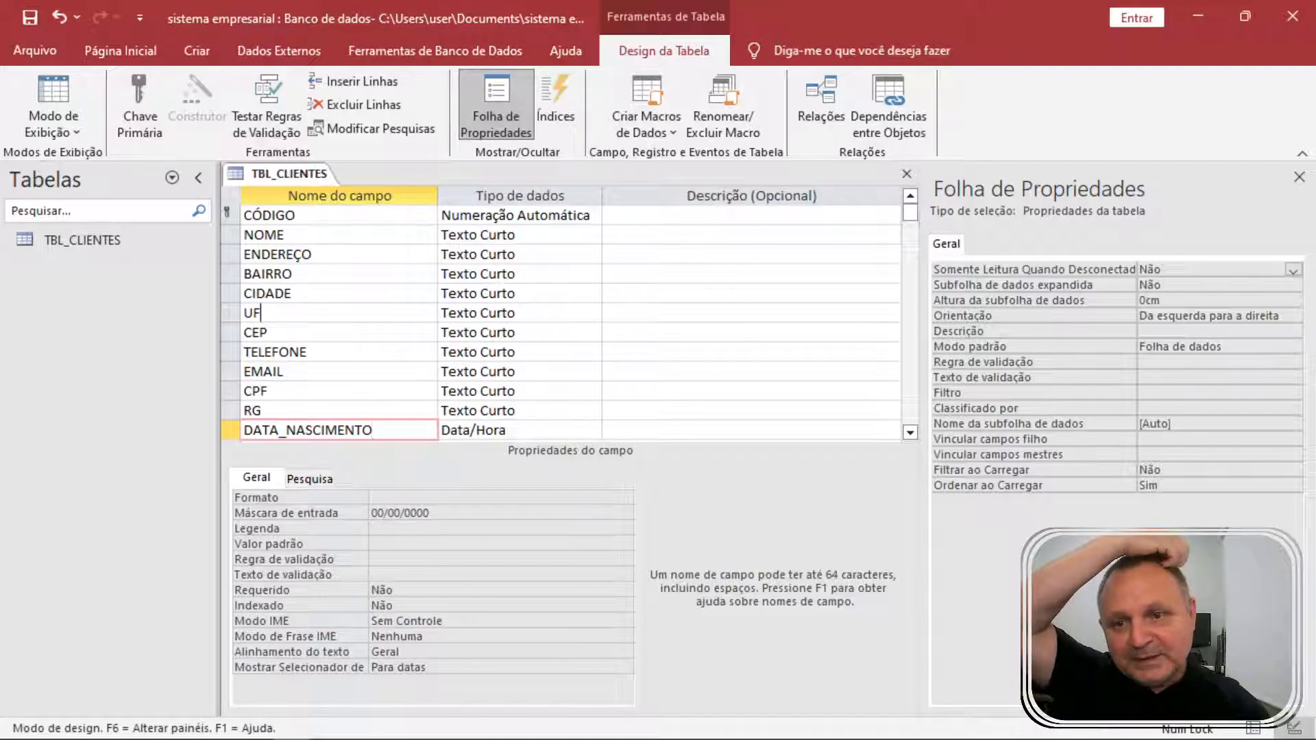
pyautogui.click(302, 314)
pyautogui.click(309, 294)
pyautogui.click(312, 215)
pyautogui.click(308, 235)
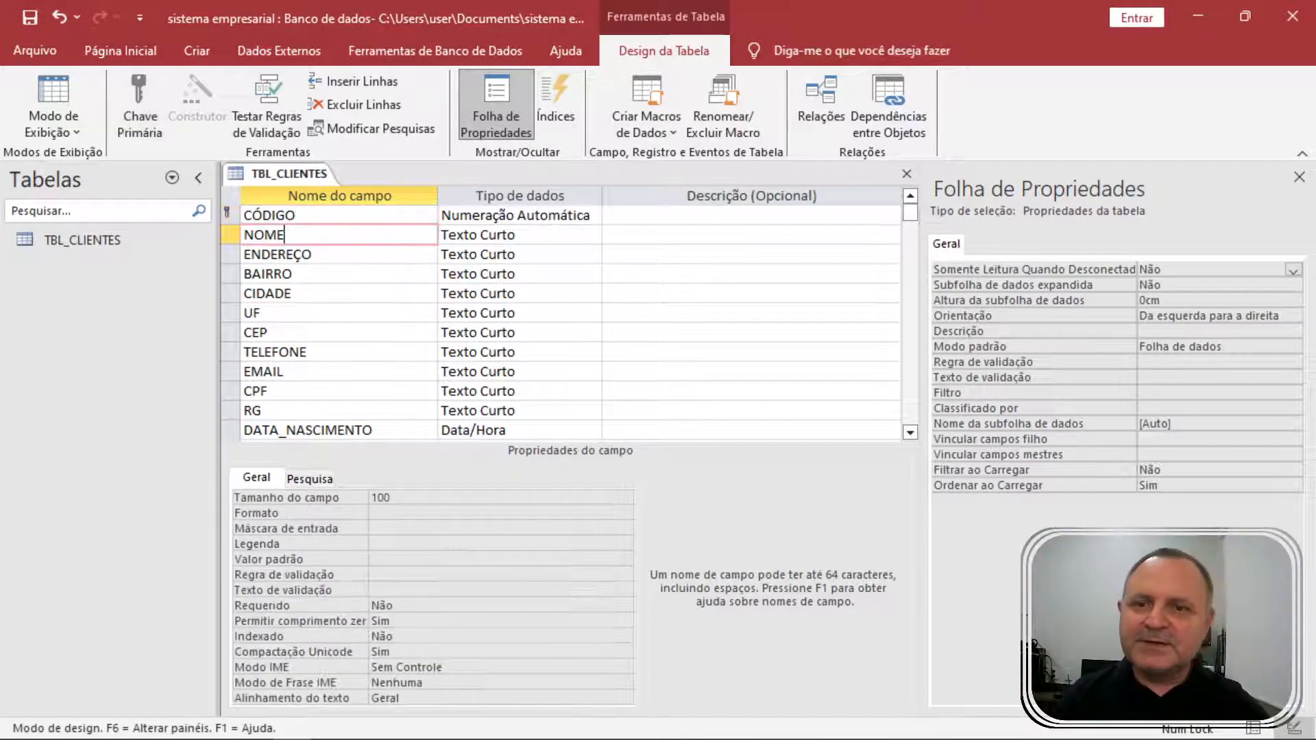
pyautogui.click(303, 513)
pyautogui.write('>')
pyautogui.press('Return')
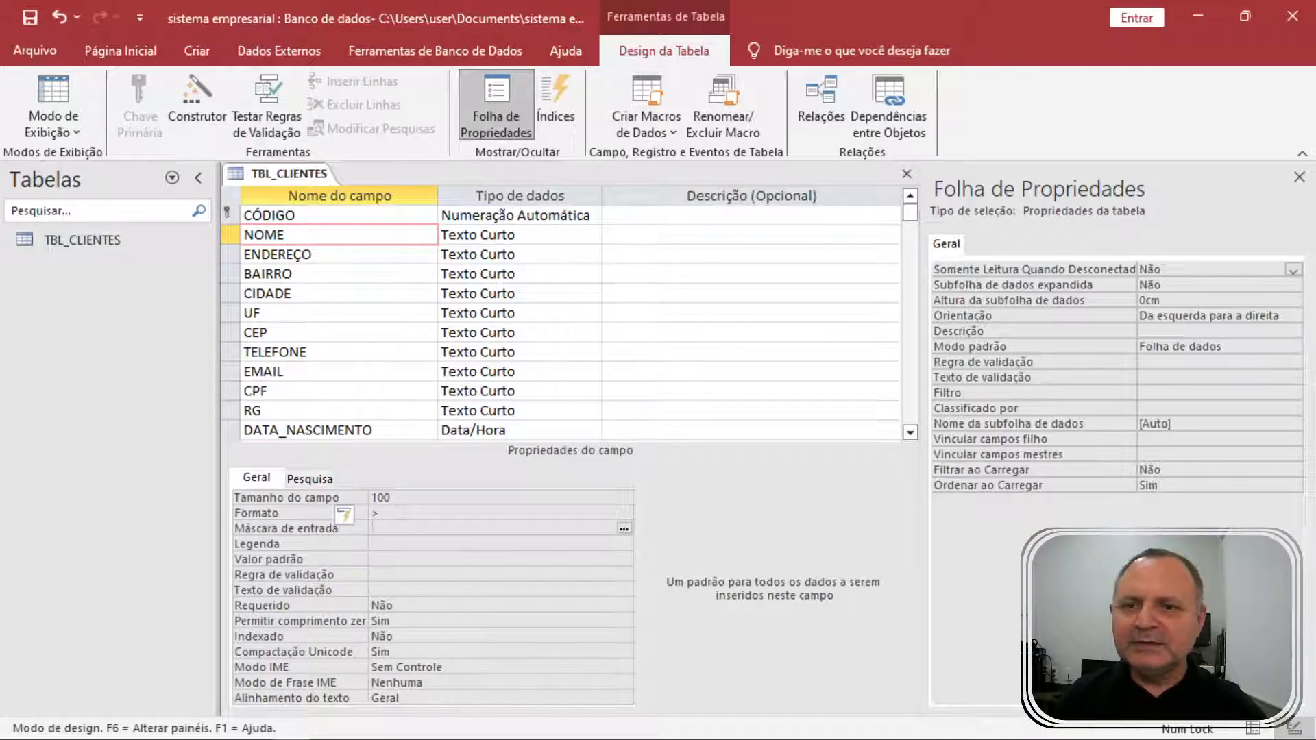
# Apply the same > uppercase format to ENDEREÇO and BAIRRO.
pyautogui.click(328, 254)
pyautogui.click(338, 525)
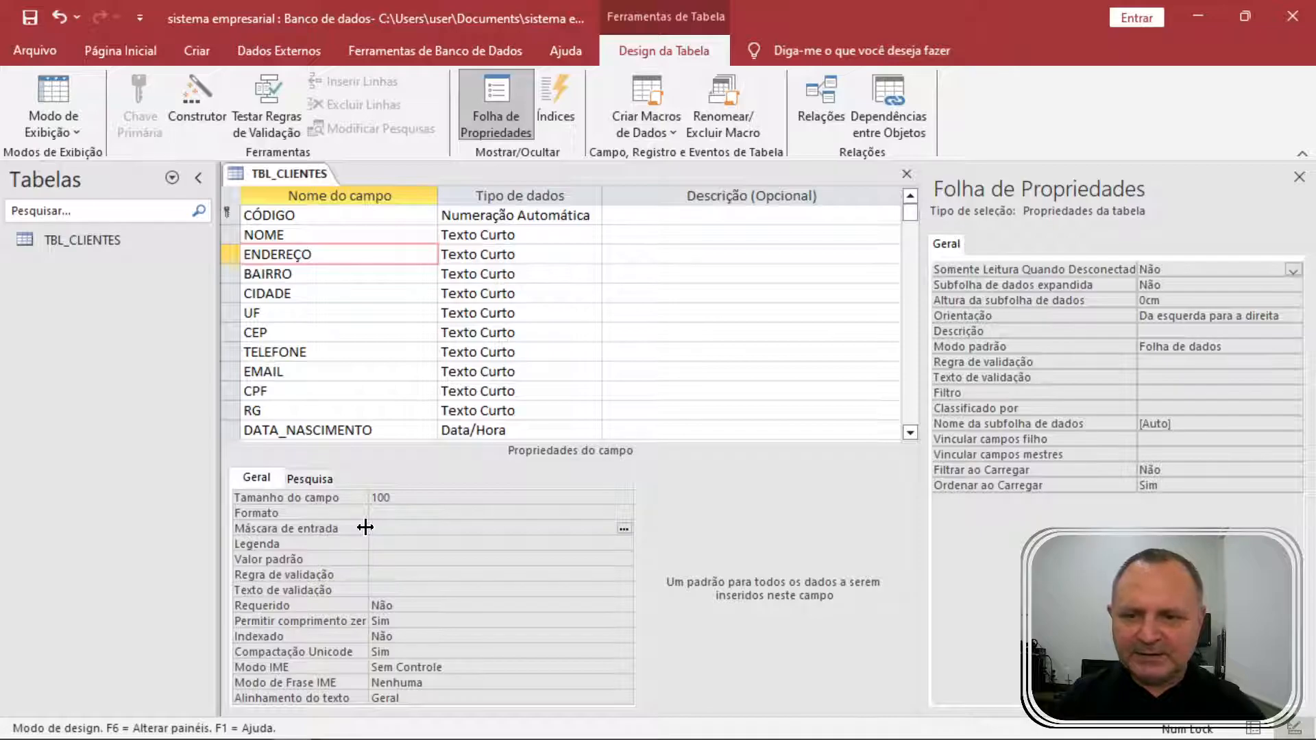
pyautogui.click(332, 514)
pyautogui.write('>')
pyautogui.press('Return')
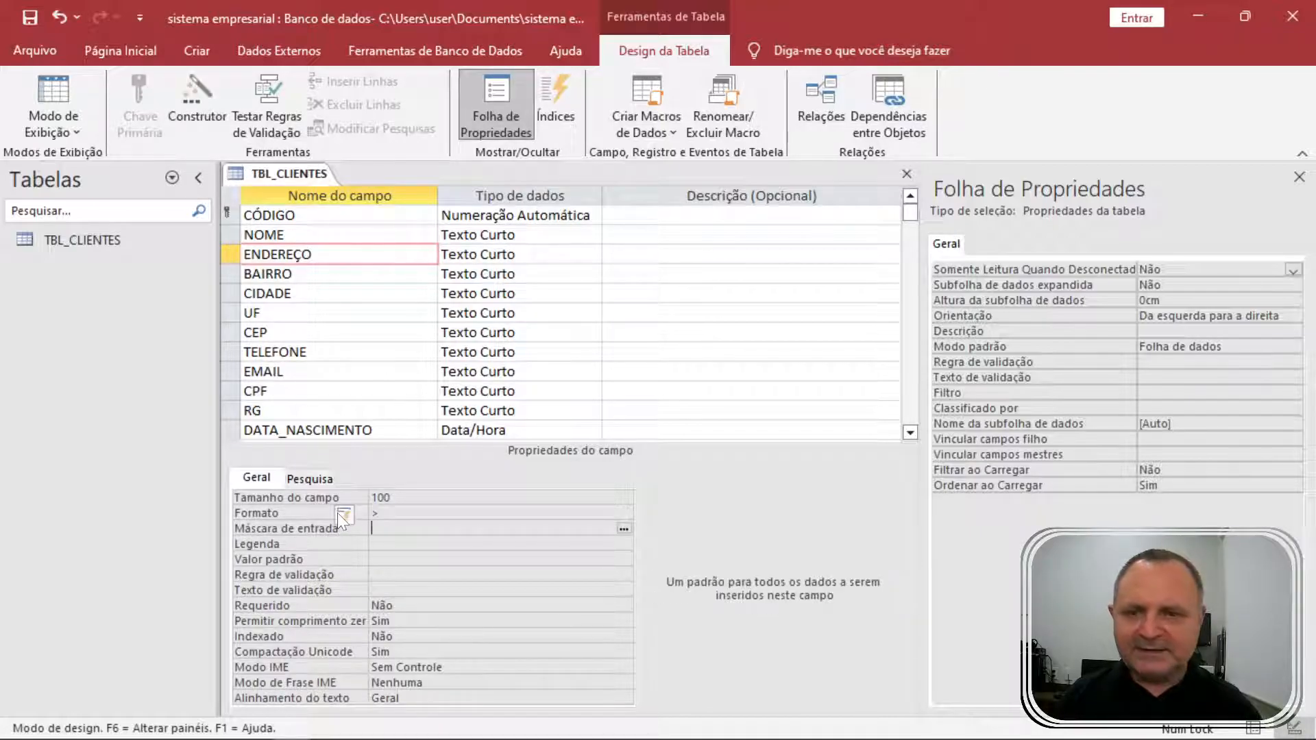
pyautogui.click(328, 274)
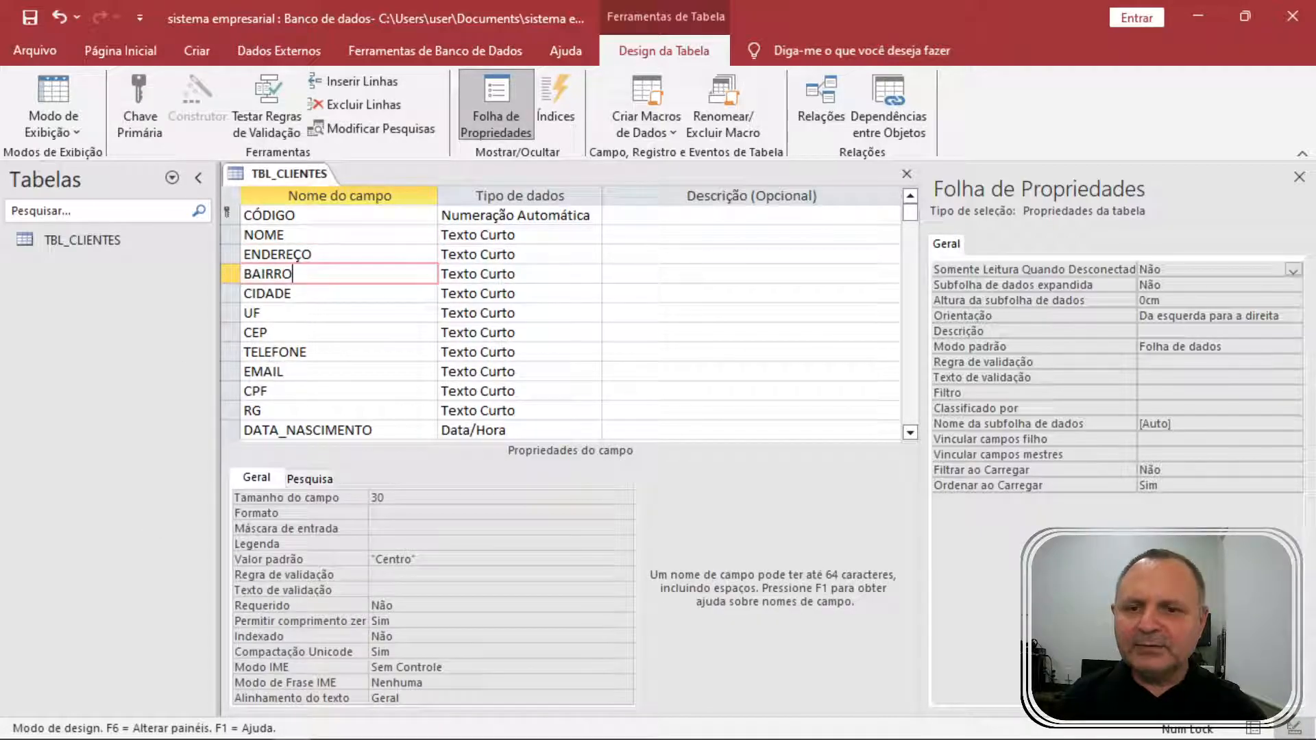
pyautogui.click(345, 516)
pyautogui.write('>')
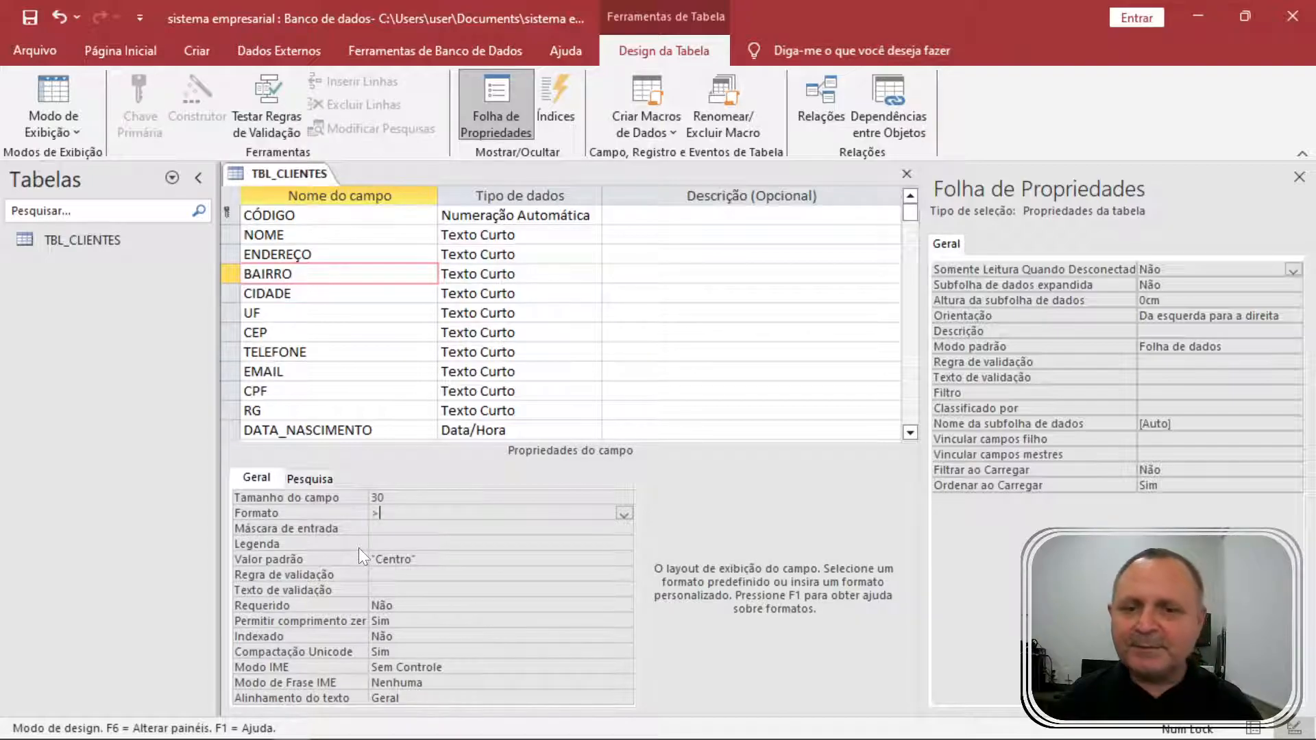
pyautogui.press('Return')
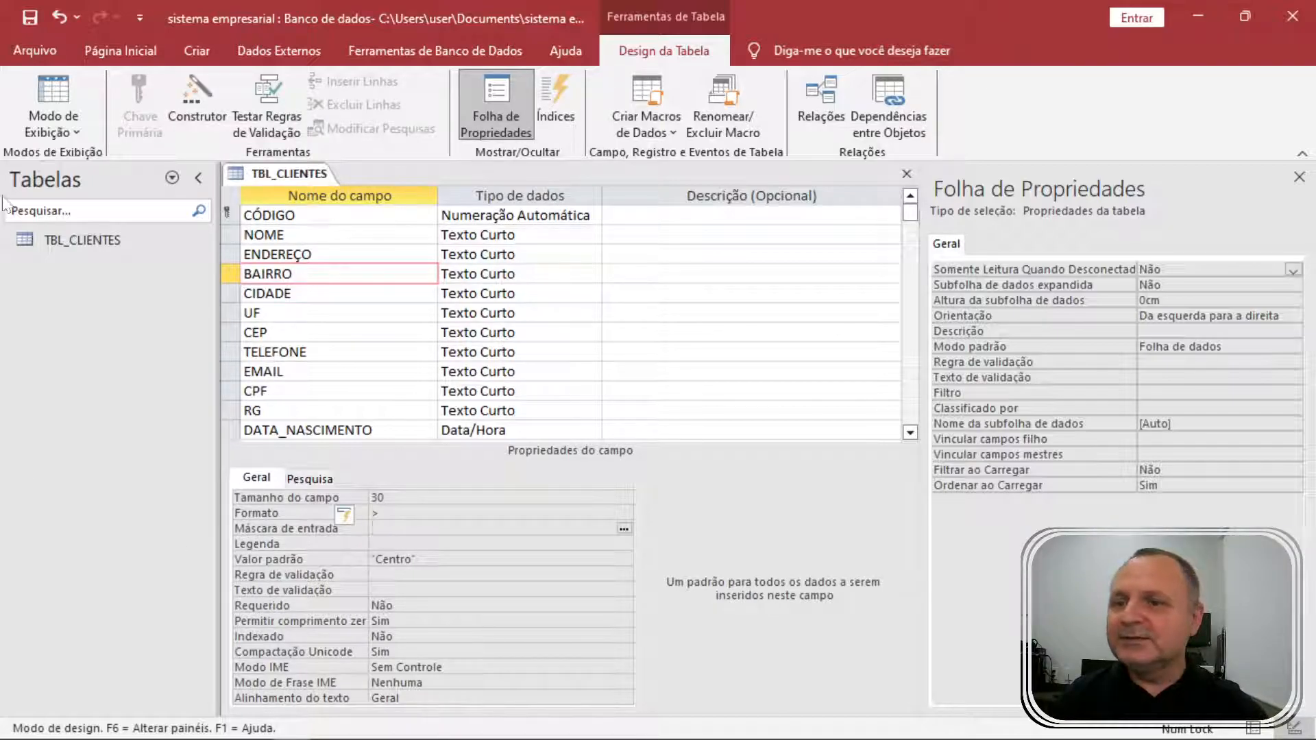
pyautogui.click(52, 89)
# Save the design changes and move through the existing record to the new row's NOME cell.
pyautogui.click(621, 445)
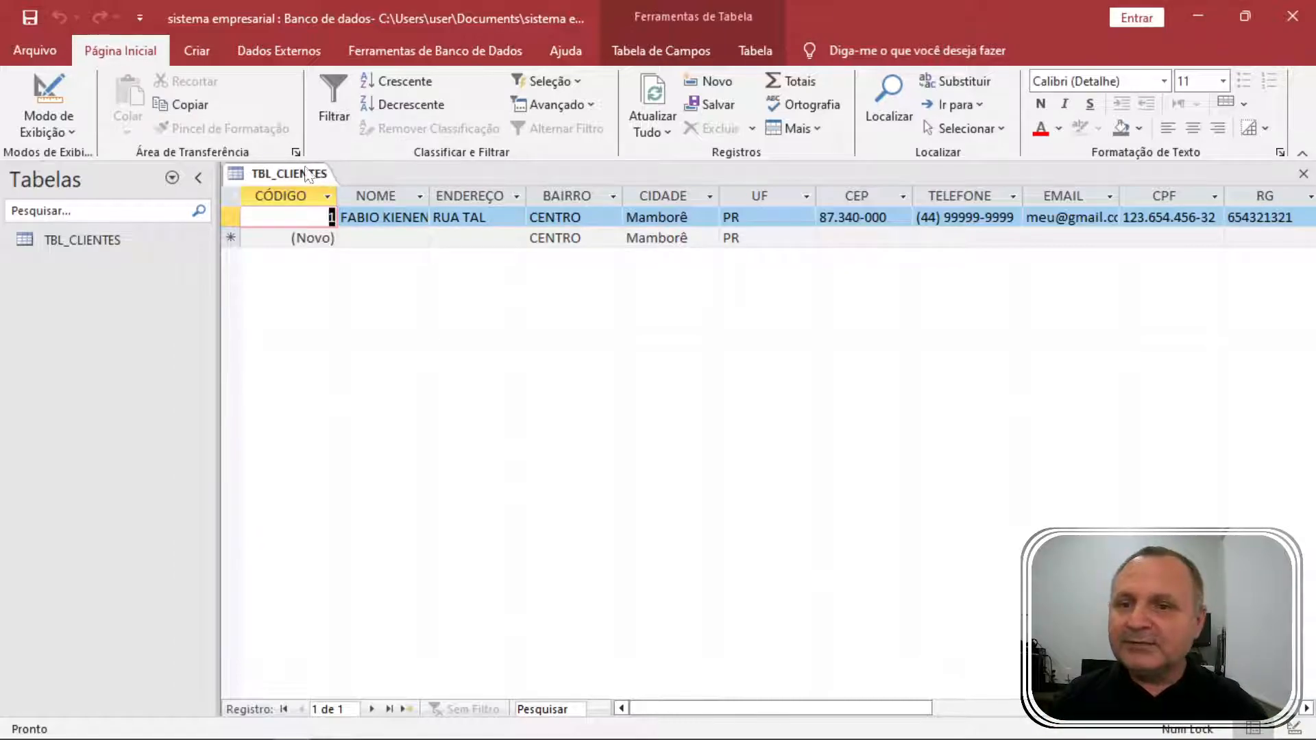
pyautogui.press('Tab')
pyautogui.press('Tab')
pyautogui.press('Tab')
pyautogui.press('Tab')
pyautogui.press('Tab')
pyautogui.press('Tab')
pyautogui.press('Tab')
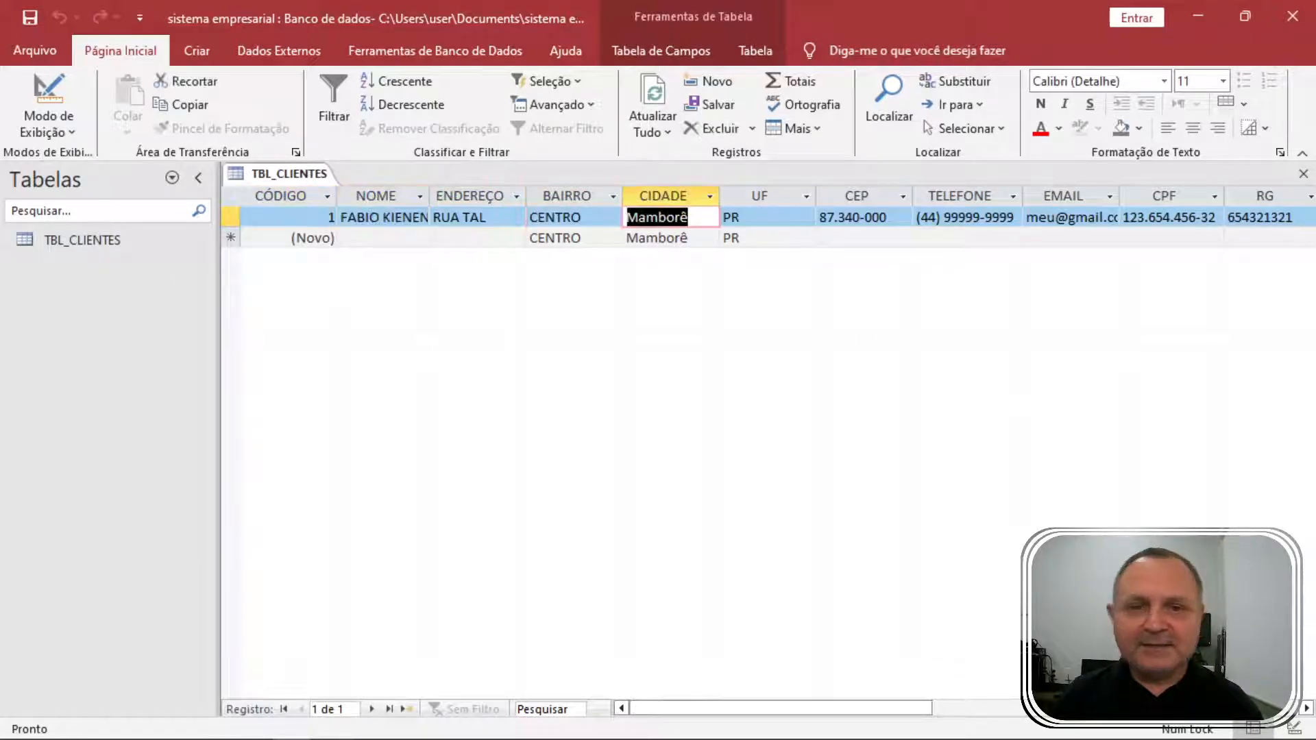
pyautogui.press('Tab')
pyautogui.press('Tab')
pyautogui.press('Tab')
pyautogui.press('Tab')
pyautogui.press('Tab')
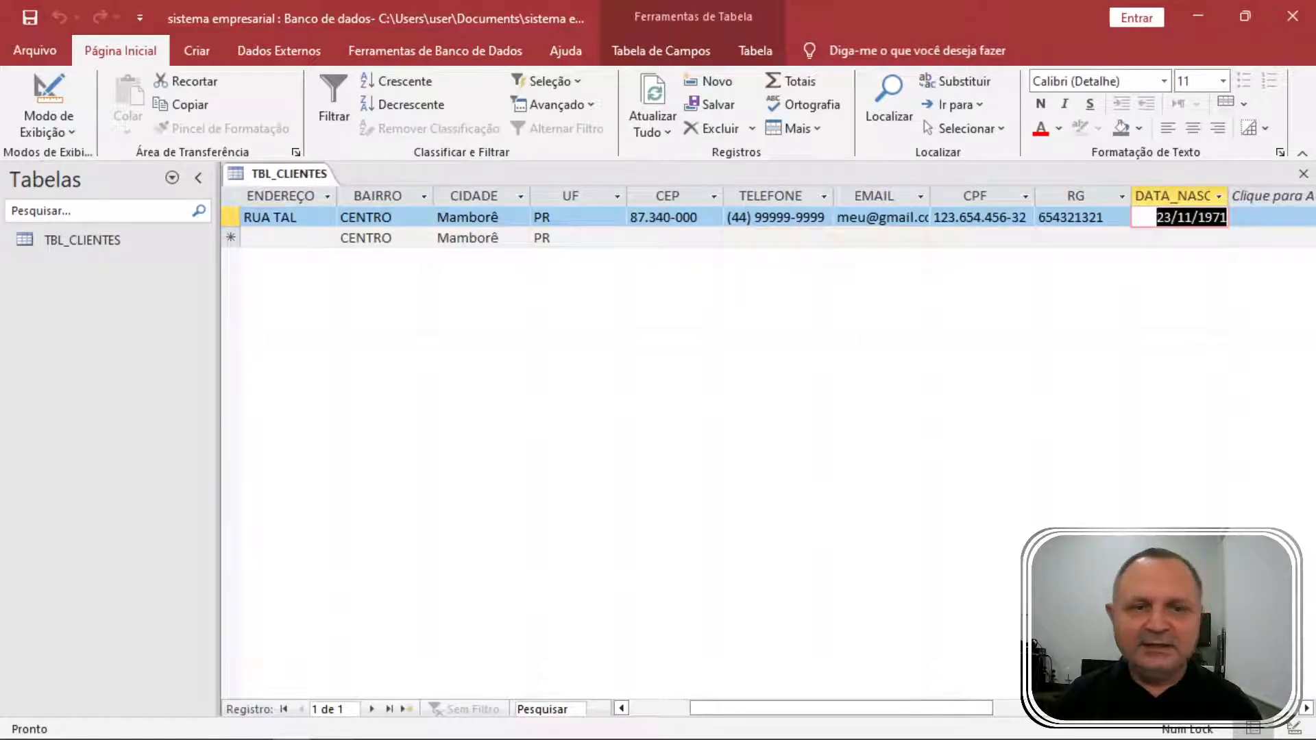
pyautogui.press('Tab')
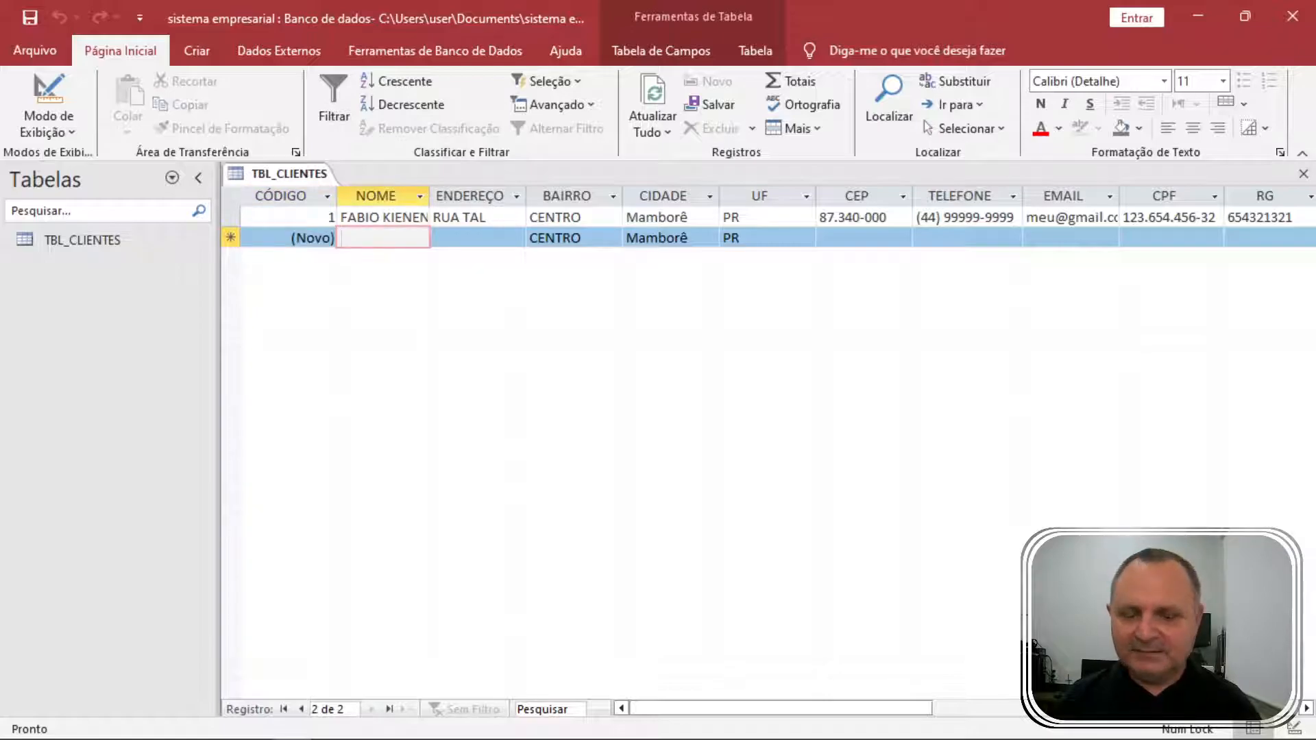
# Enter the second client's name, street address and city Maringá in the new row.
pyautogui.write('fulano de tal')
pyautogui.press('Tab')
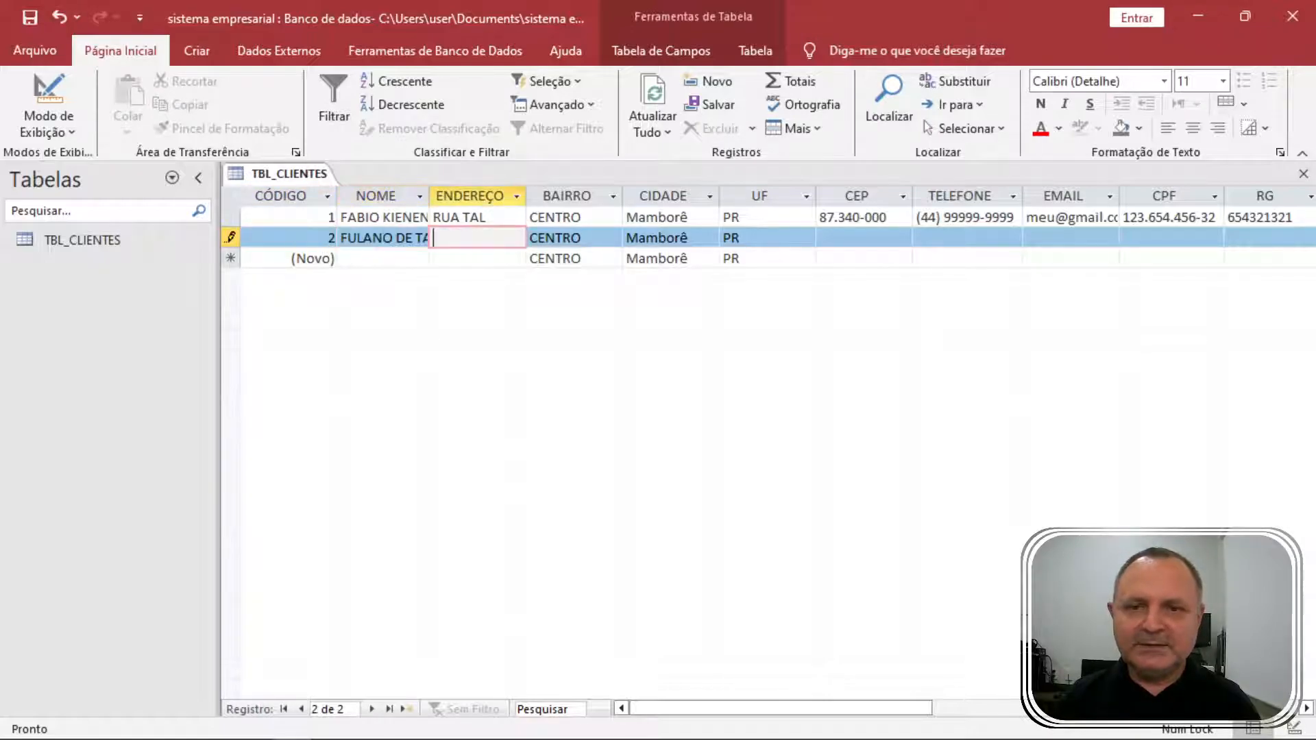
pyautogui.write('rual do')
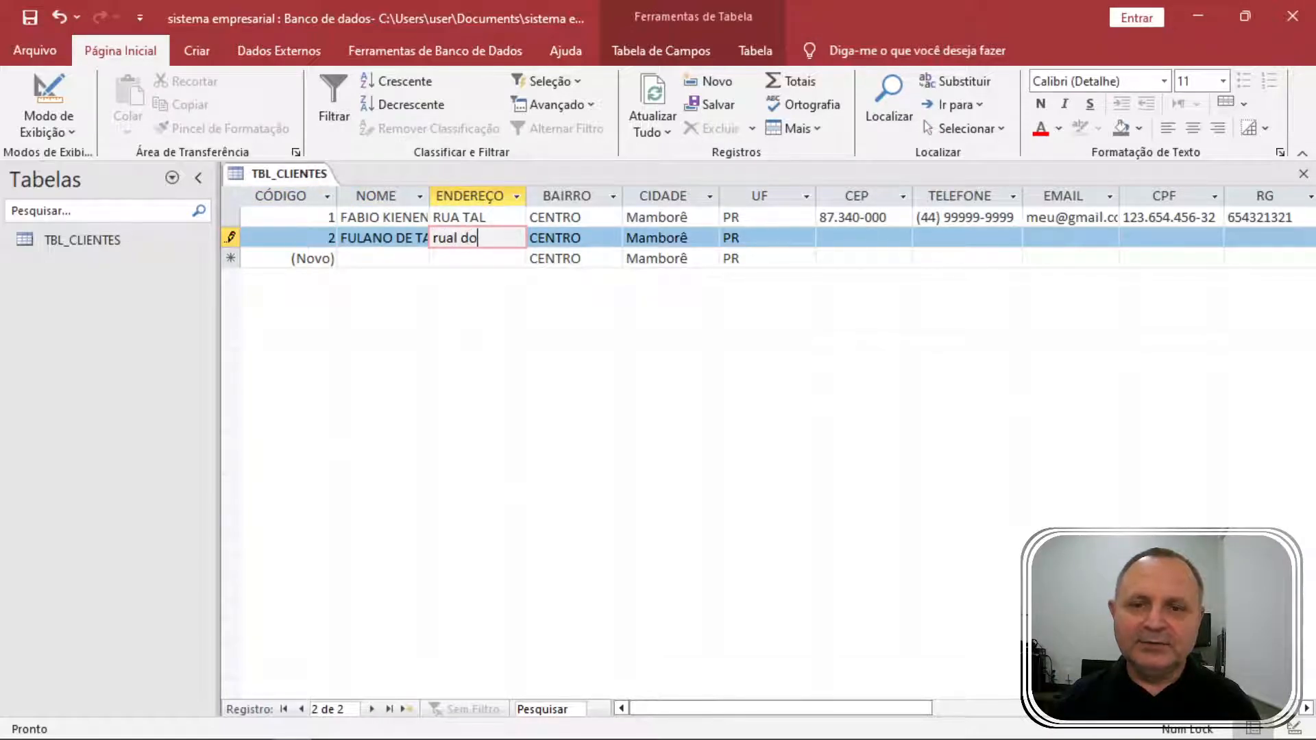
pyautogui.write('s anzois')
pyautogui.press('Tab')
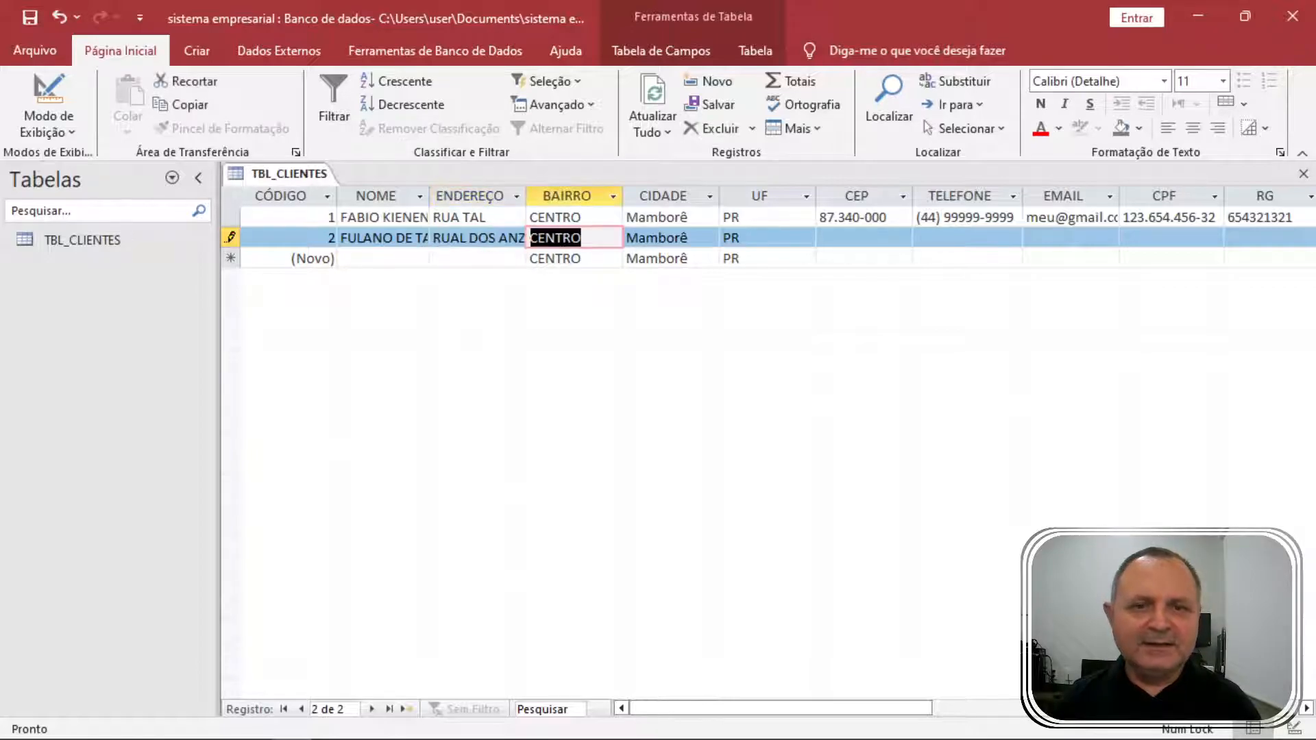
pyautogui.press('Tab')
pyautogui.write('Ma')
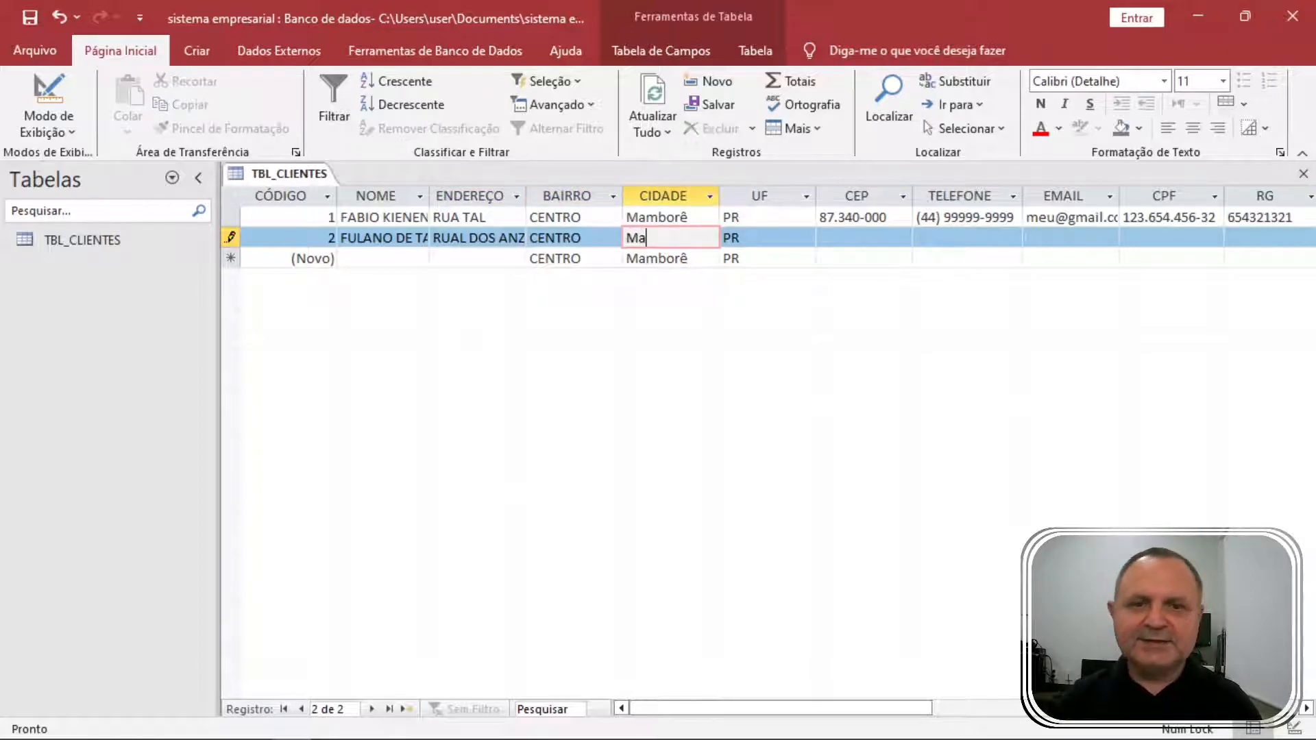
pyautogui.write('ringá')
pyautogui.press('Tab')
pyautogui.press('Tab')
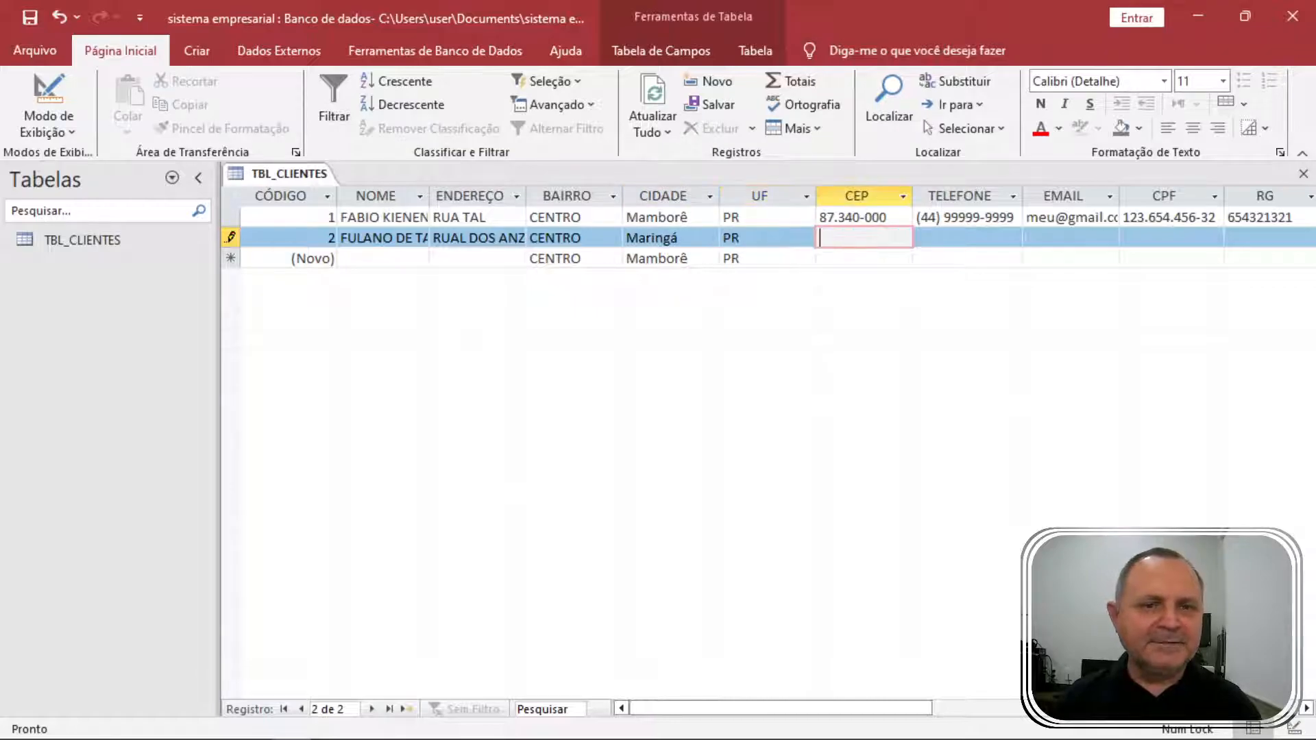
pyautogui.press('Tab')
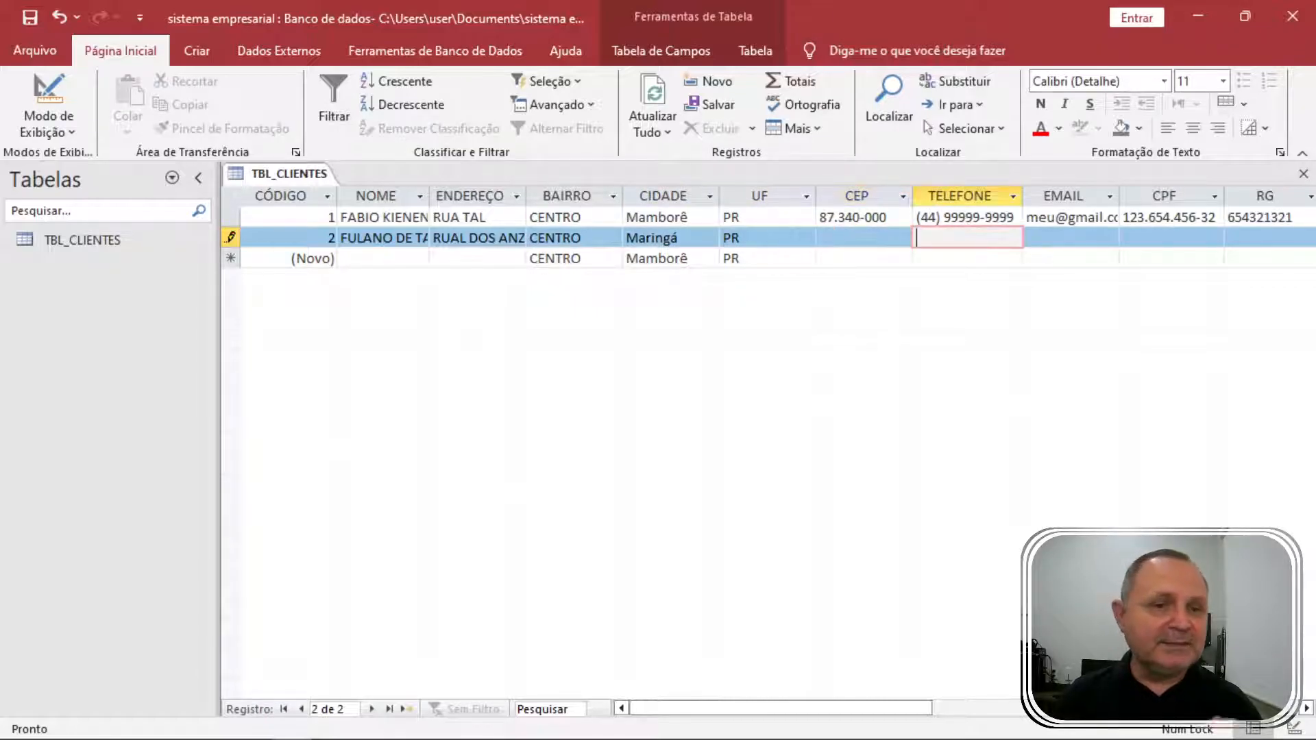
pyautogui.write('44) ')
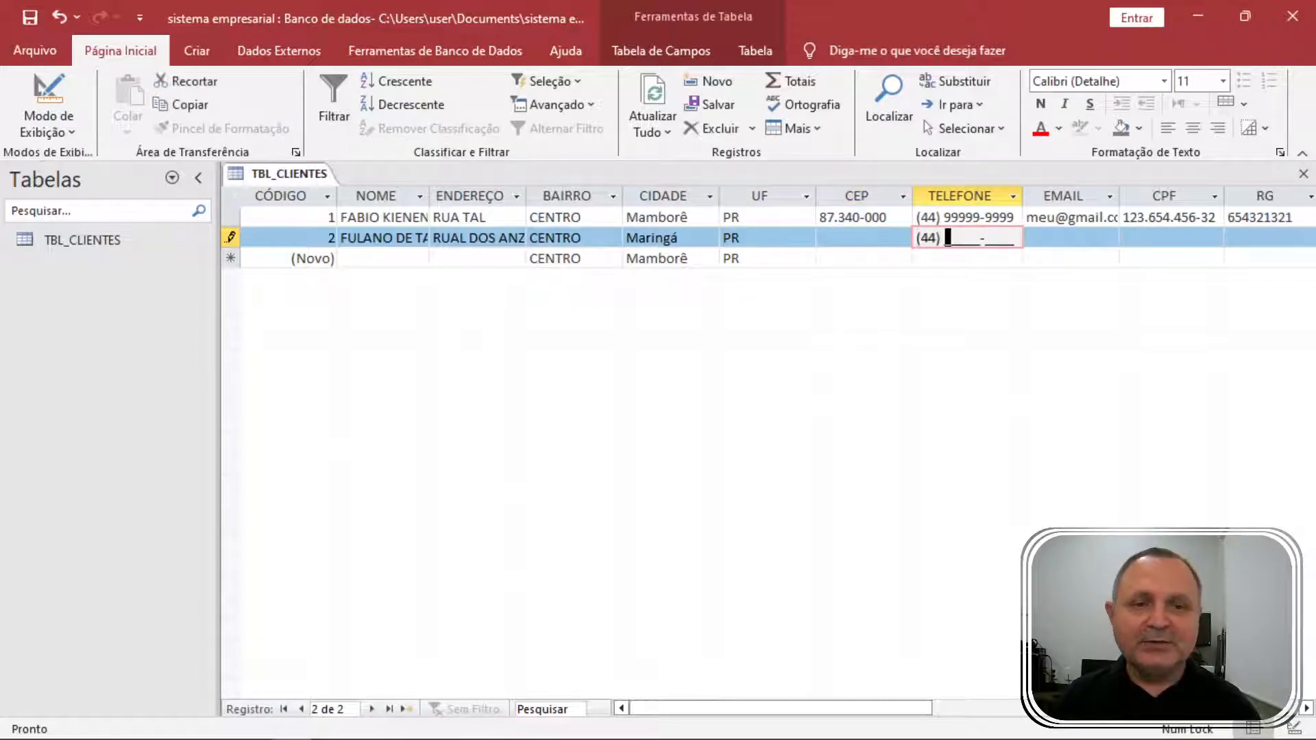
pyautogui.write('12365-4756')
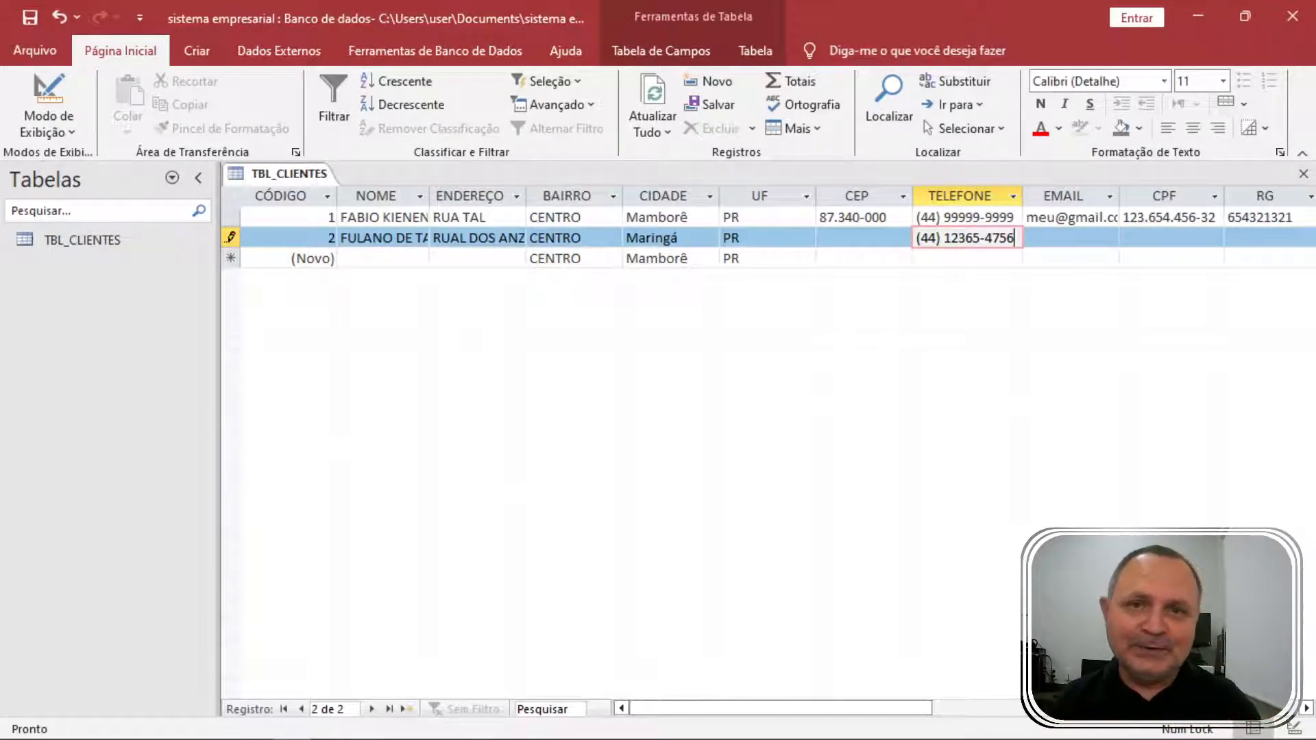
pyautogui.press('Tab')
pyautogui.press('Tab')
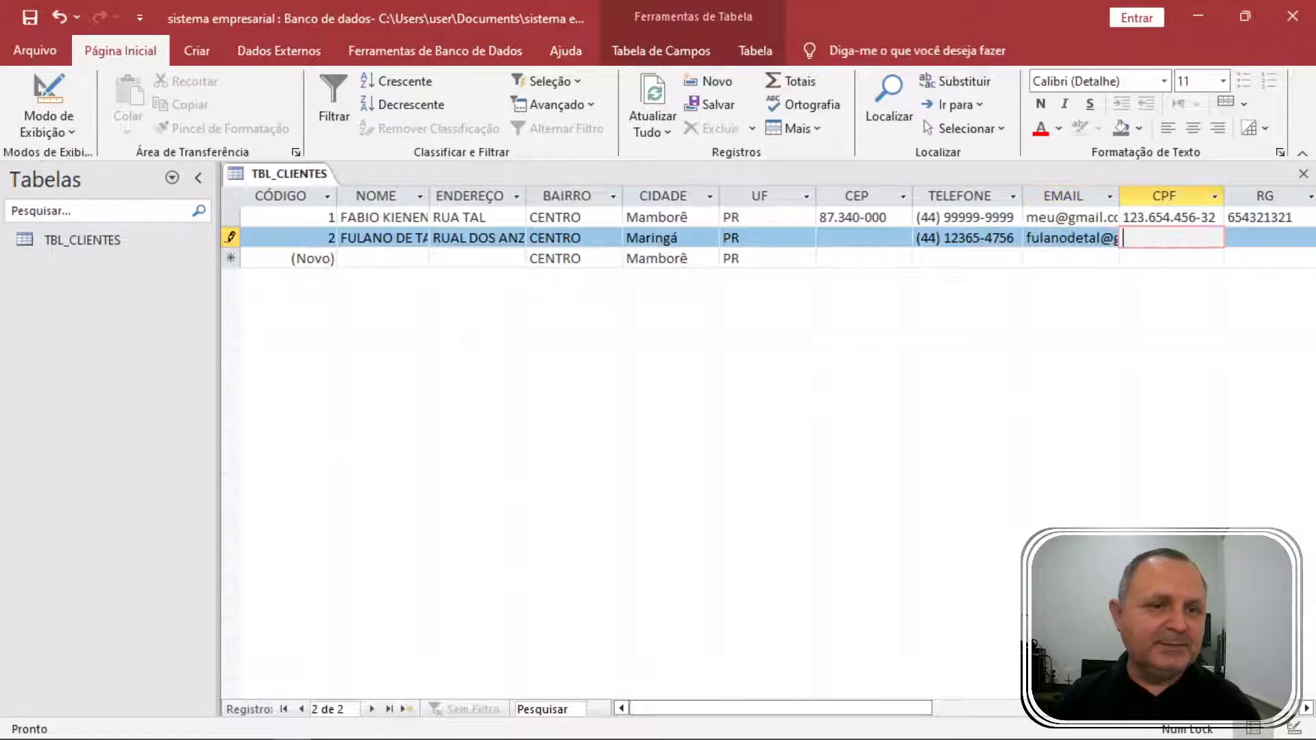
pyautogui.write('321.654.321-65')
pyautogui.press('Tab')
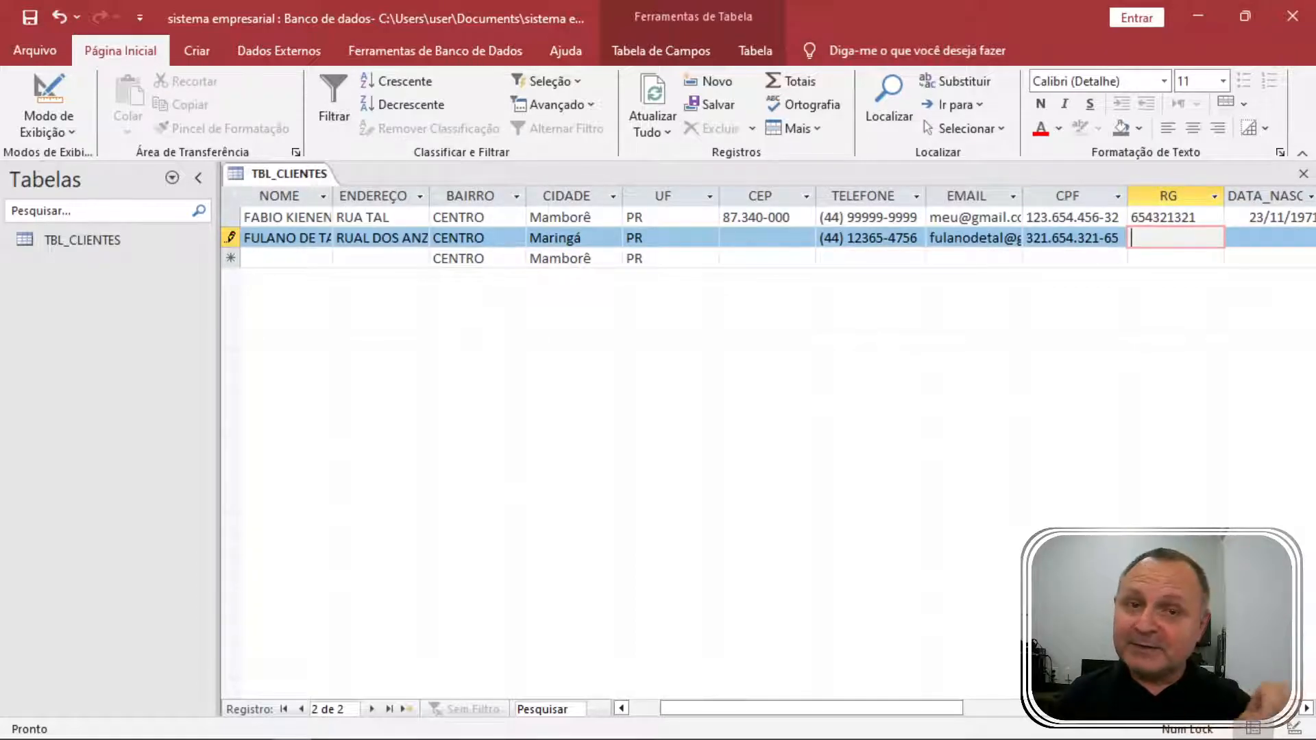
pyautogui.write('321313-02')
pyautogui.press('Tab')
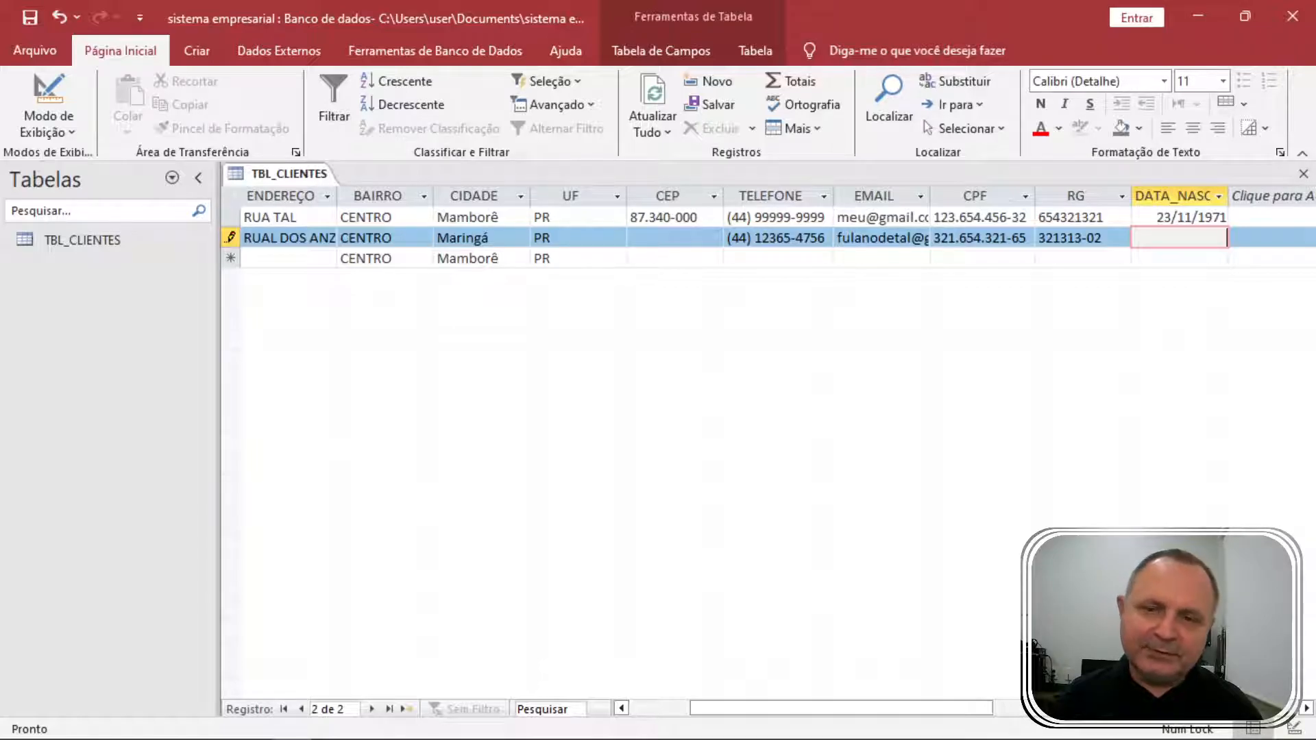
pyautogui.write('12/')
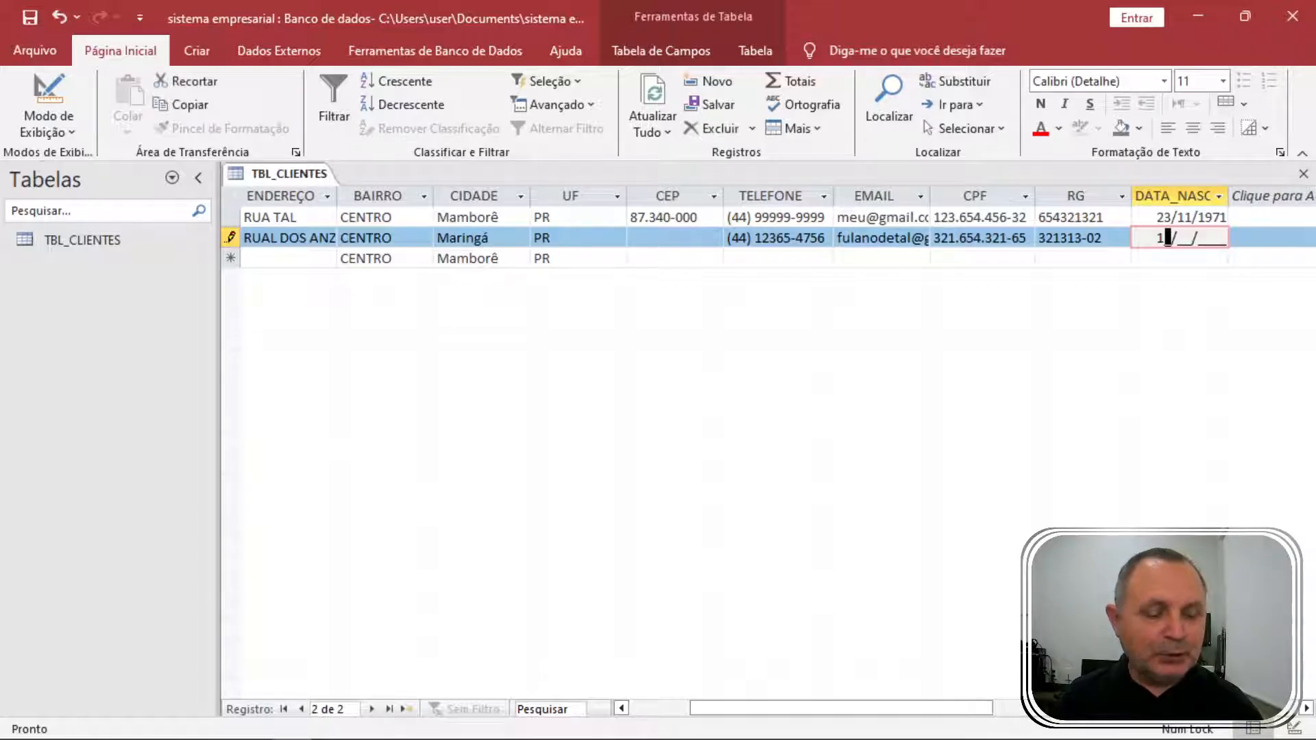
pyautogui.write('06/1980')
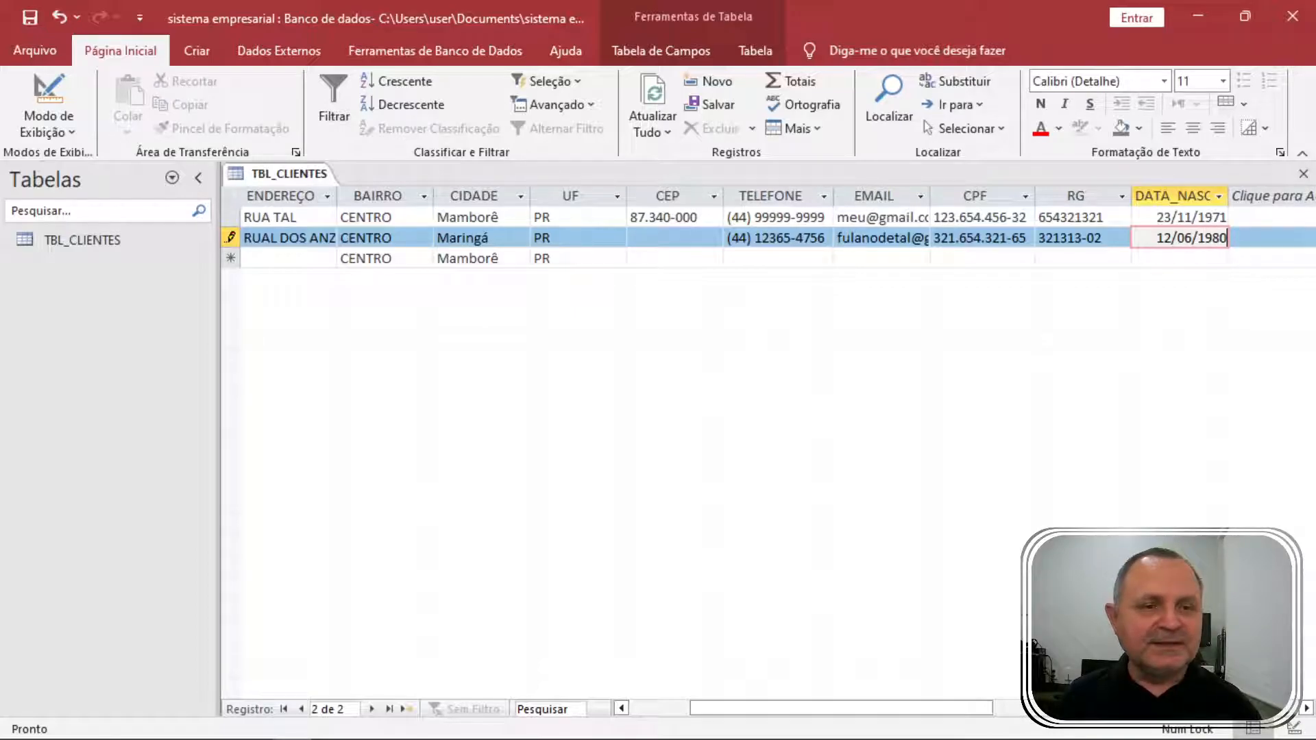
pyautogui.press('Return')
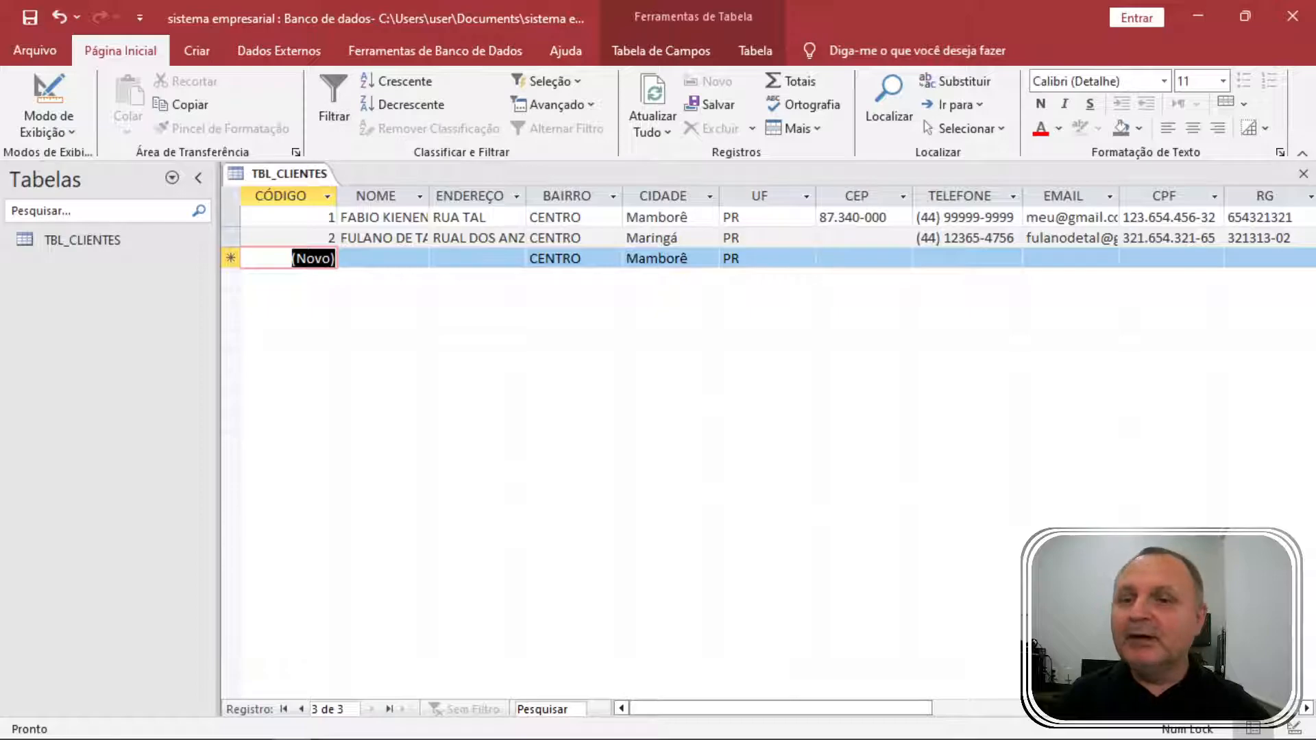
# Reopen TBL_CLIENTES, append the rest of the second client's surname, and close the table.
pyautogui.click(1304, 173)
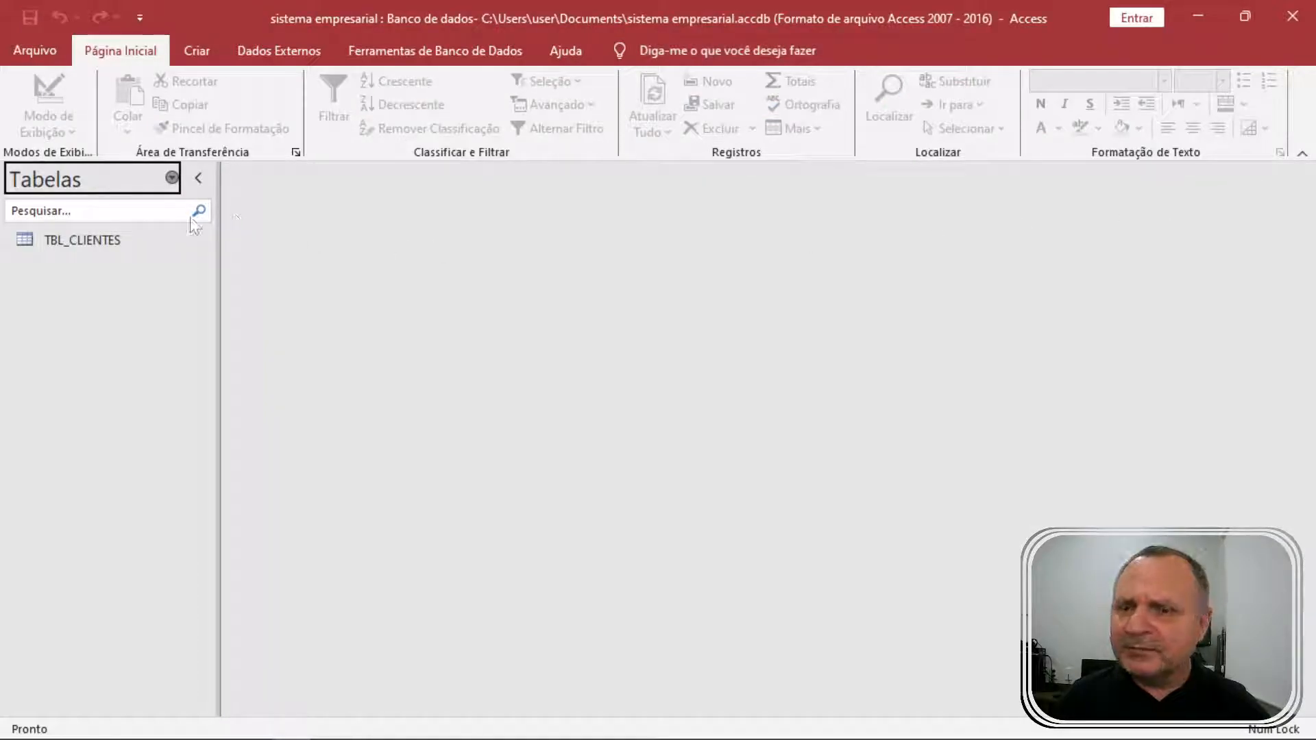
pyautogui.click(72, 243)
pyautogui.doubleClick(72, 242)
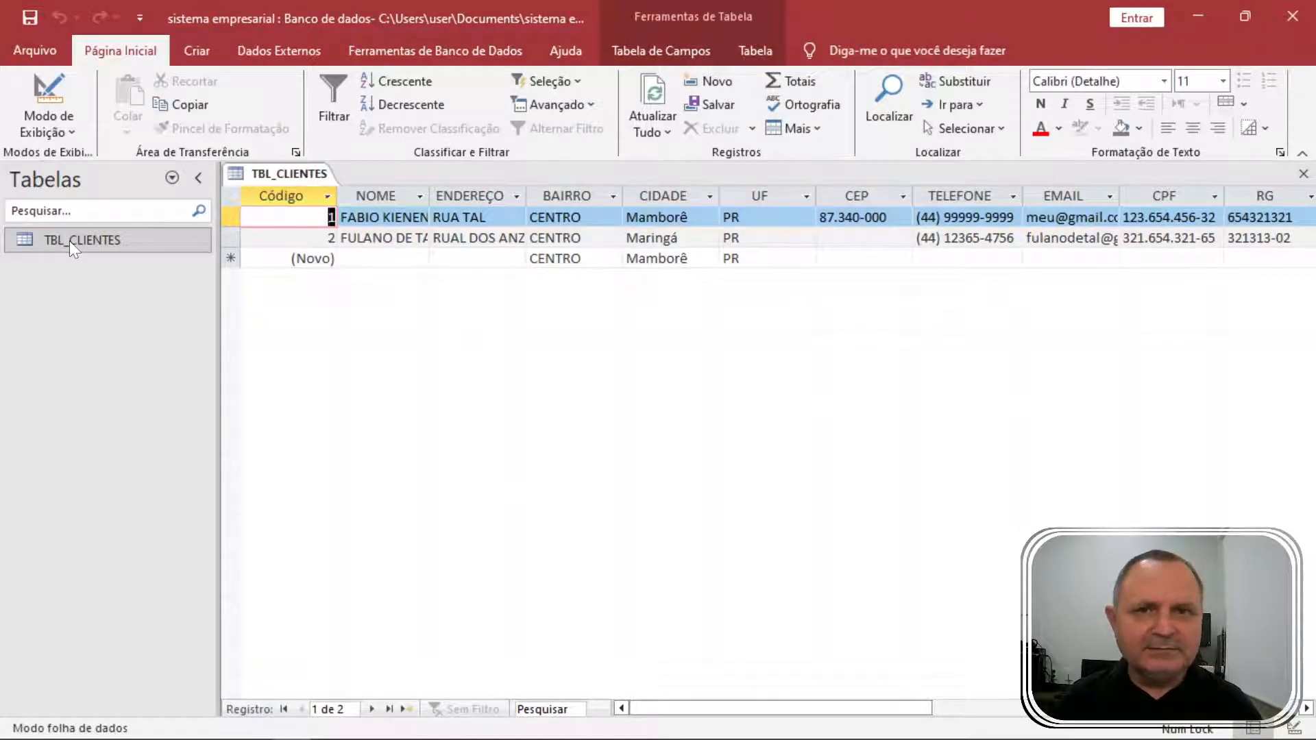
pyautogui.doubleClick(412, 238)
pyautogui.click(415, 238)
pyautogui.write('das ')
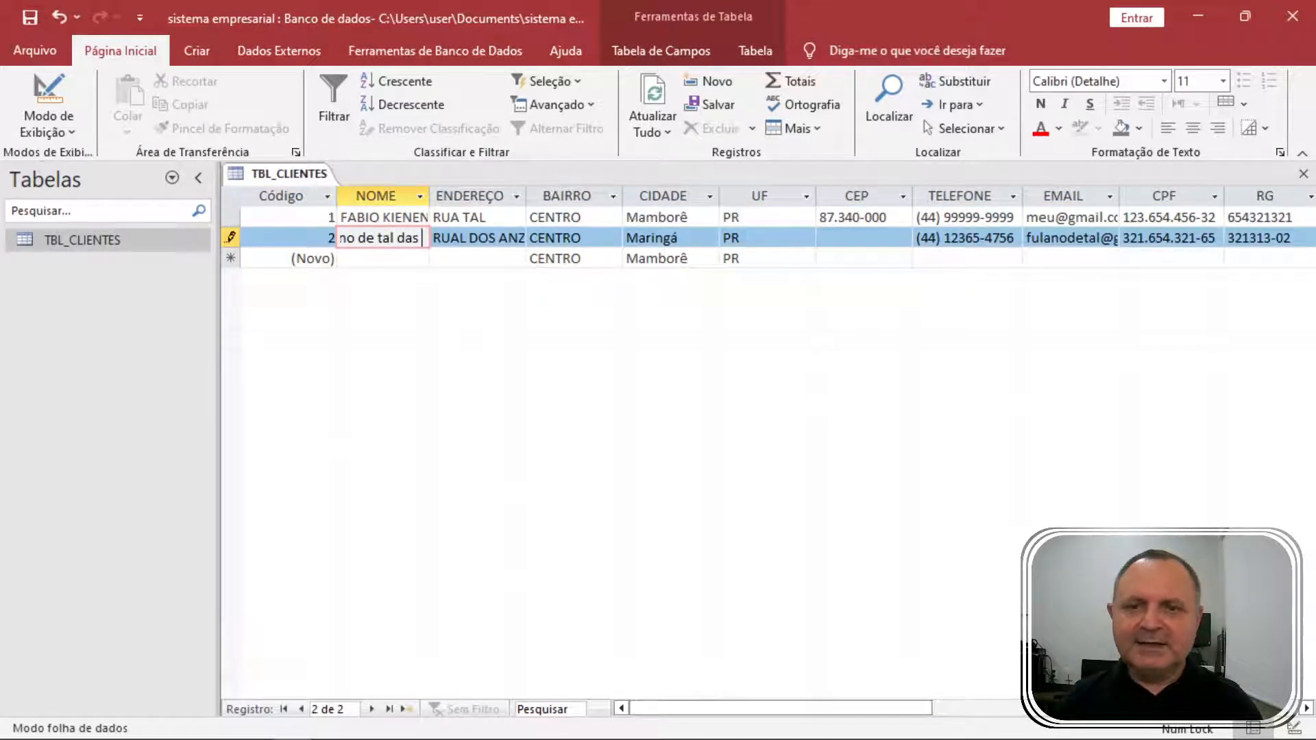
pyautogui.write('couves')
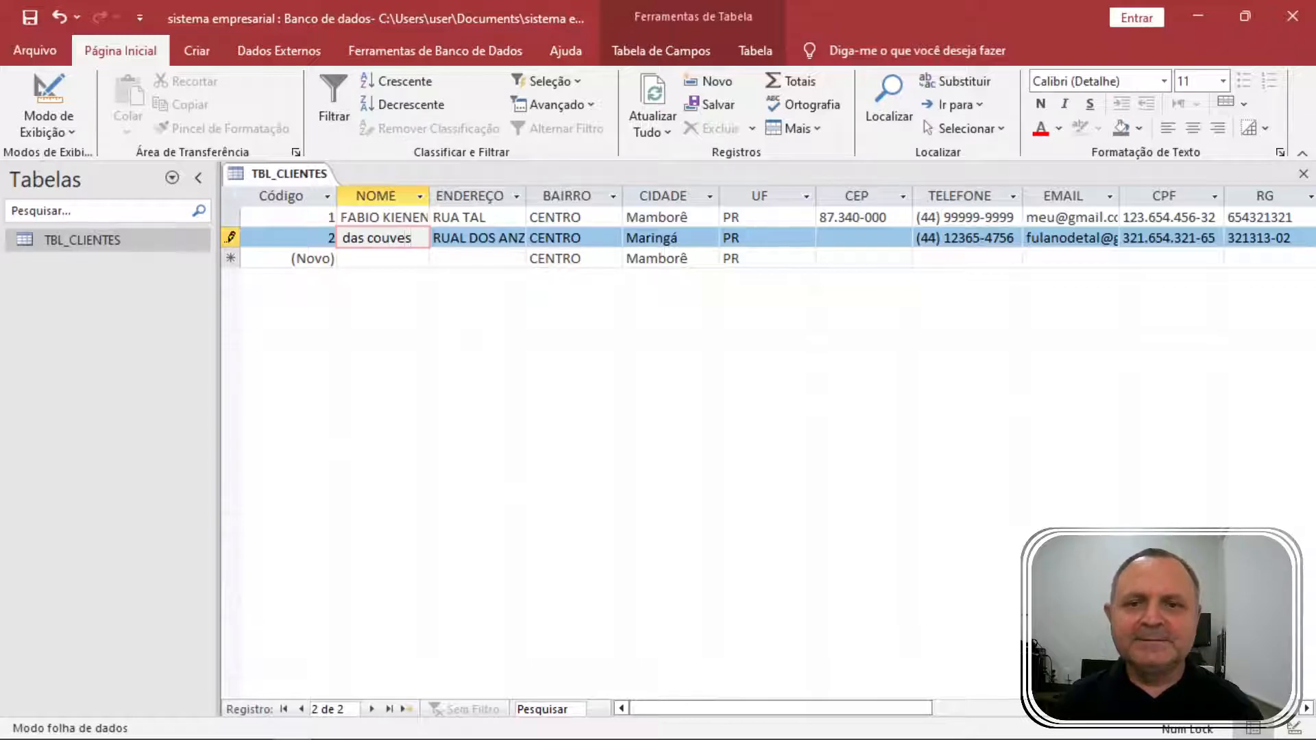
pyautogui.press('Tab')
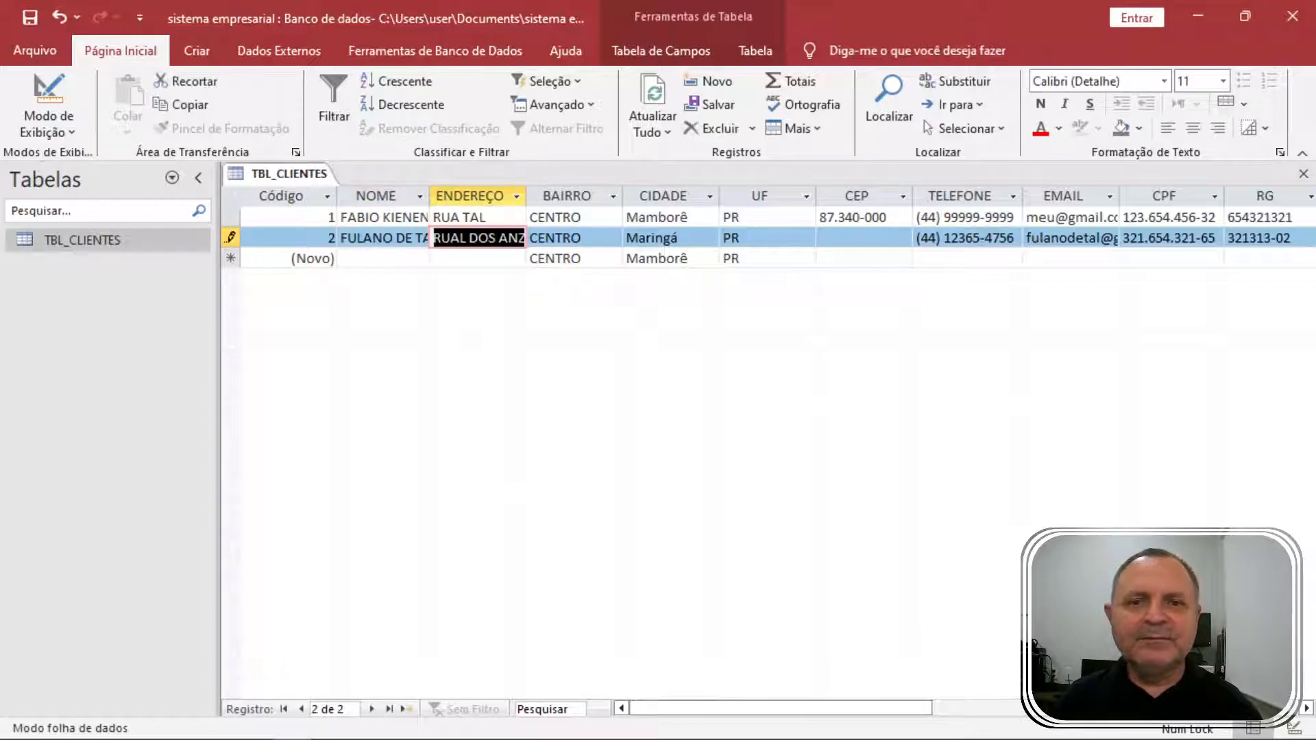
pyautogui.click(1303, 176)
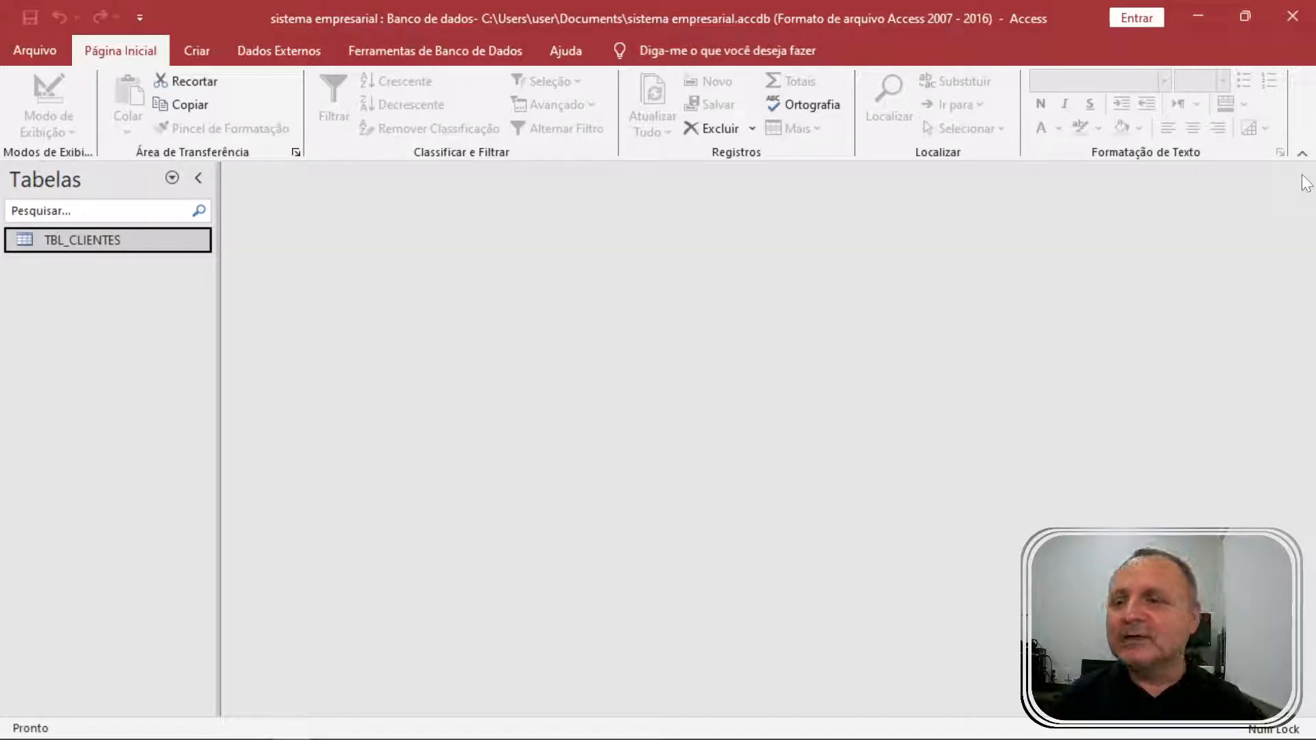
# Autofit the NOME column in TBL_CLIENTES, then close it saving the layout change.
pyautogui.doubleClick(43, 231)
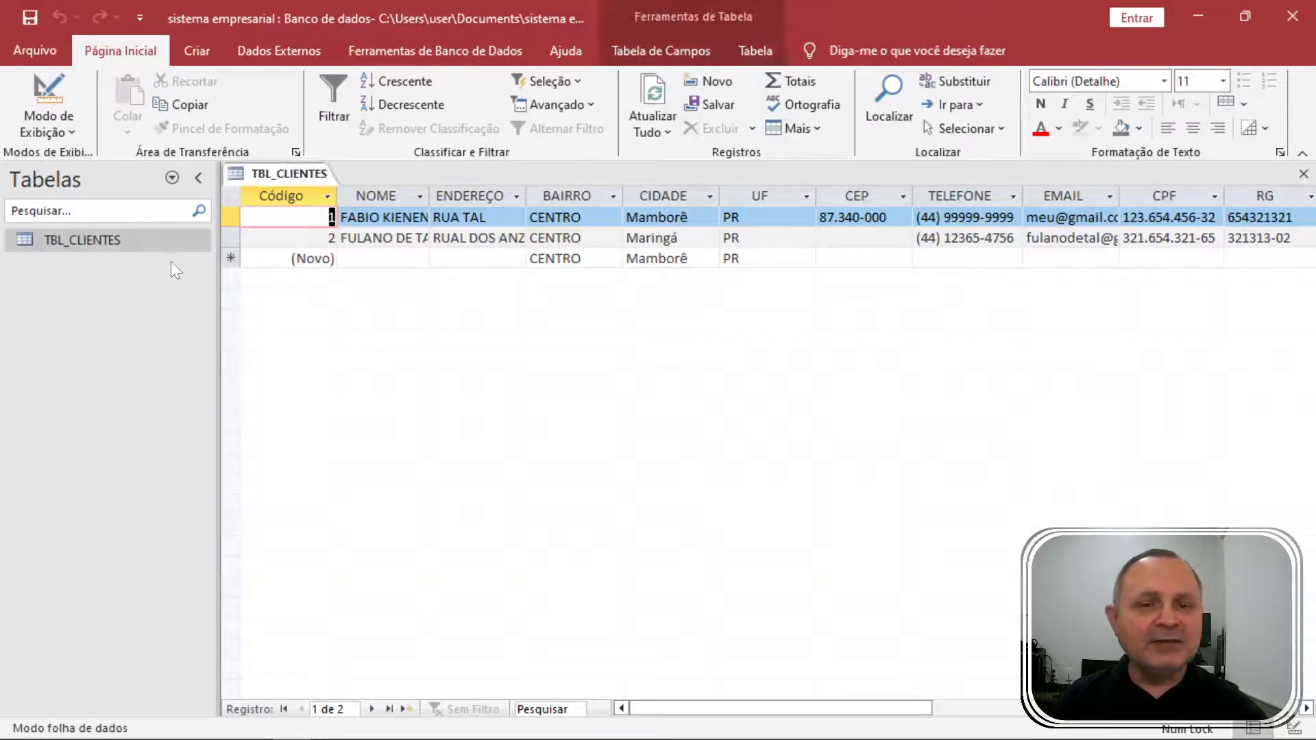
pyautogui.doubleClick(430, 195)
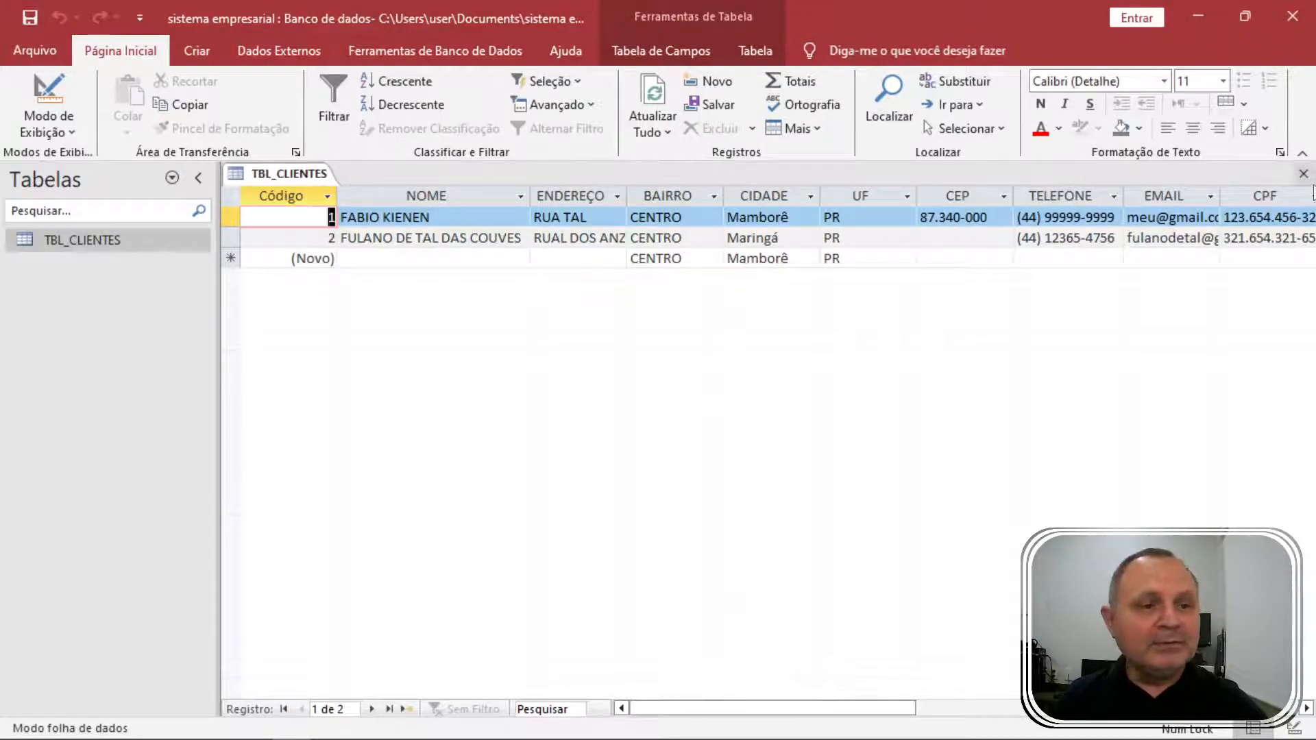
pyautogui.click(1304, 174)
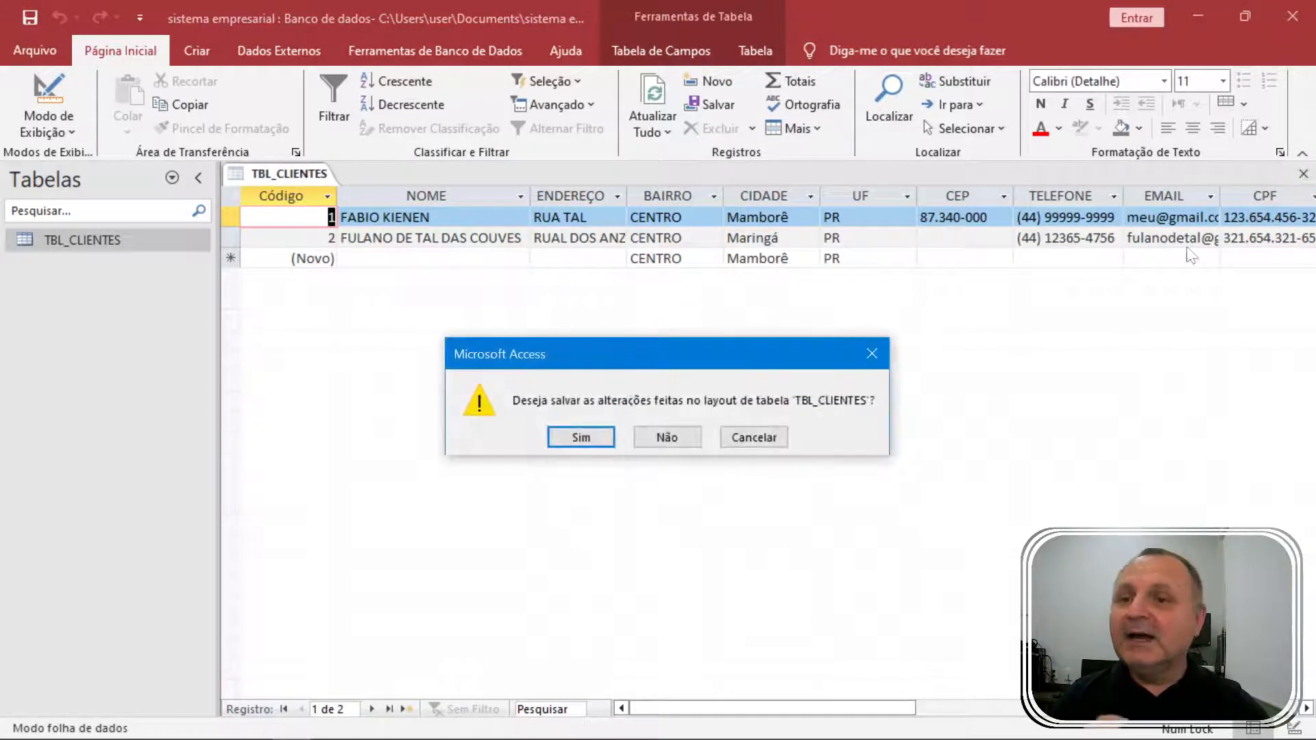
pyautogui.click(584, 442)
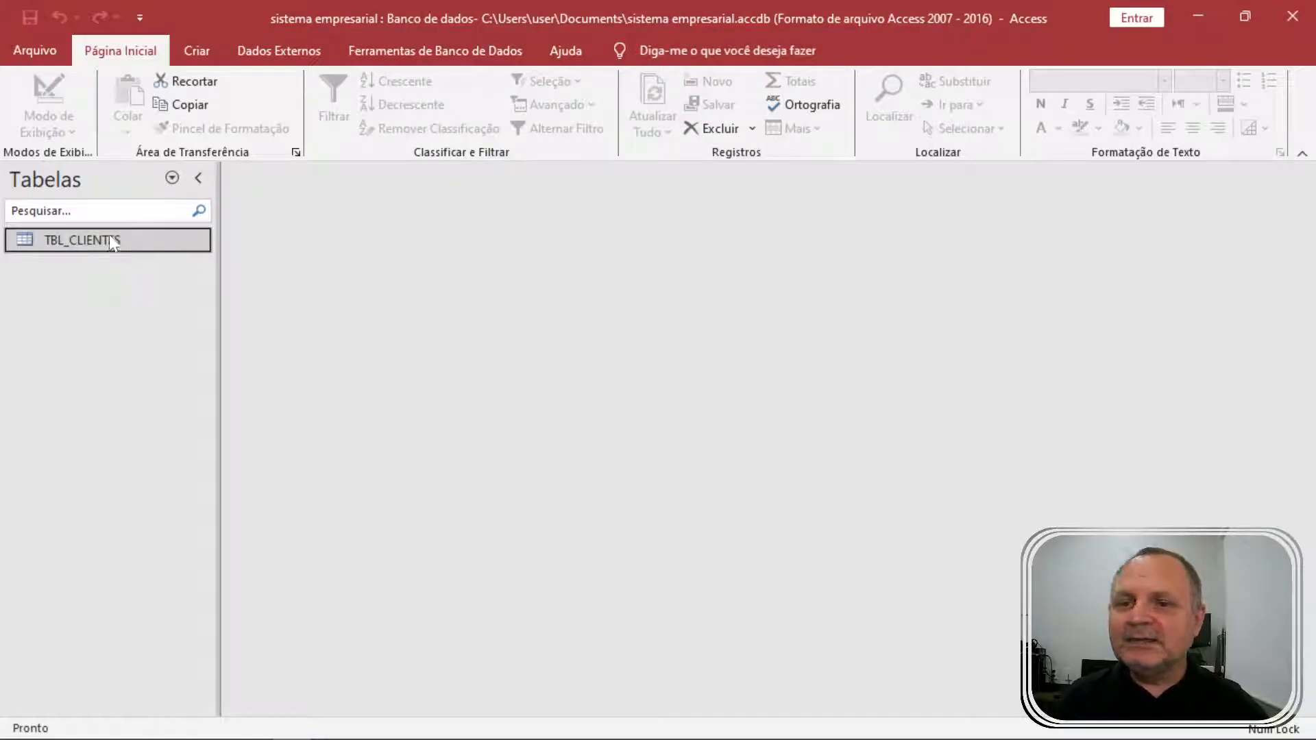
# Create a new blank Tabela1 via Criar > Tabela after briefly browsing Componentes de Aplicativo.
pyautogui.click(205, 53)
pyautogui.click(135, 110)
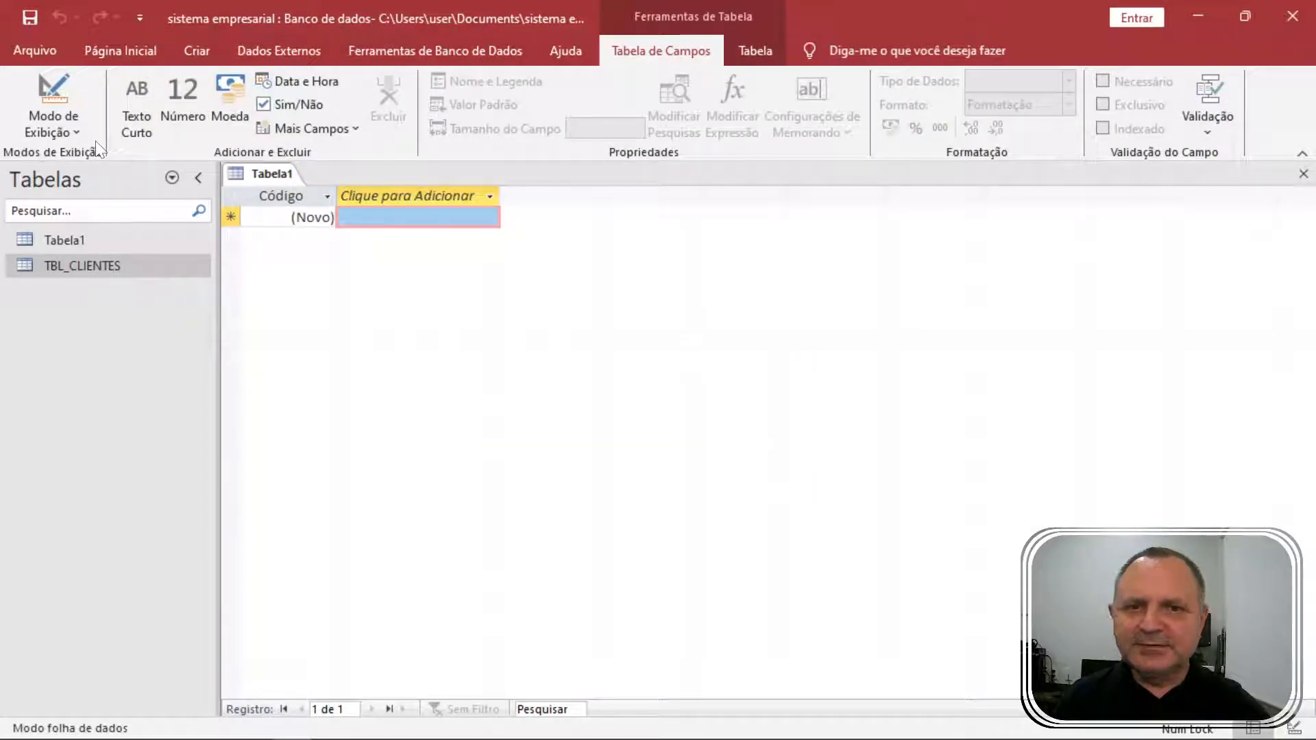
pyautogui.click(1303, 175)
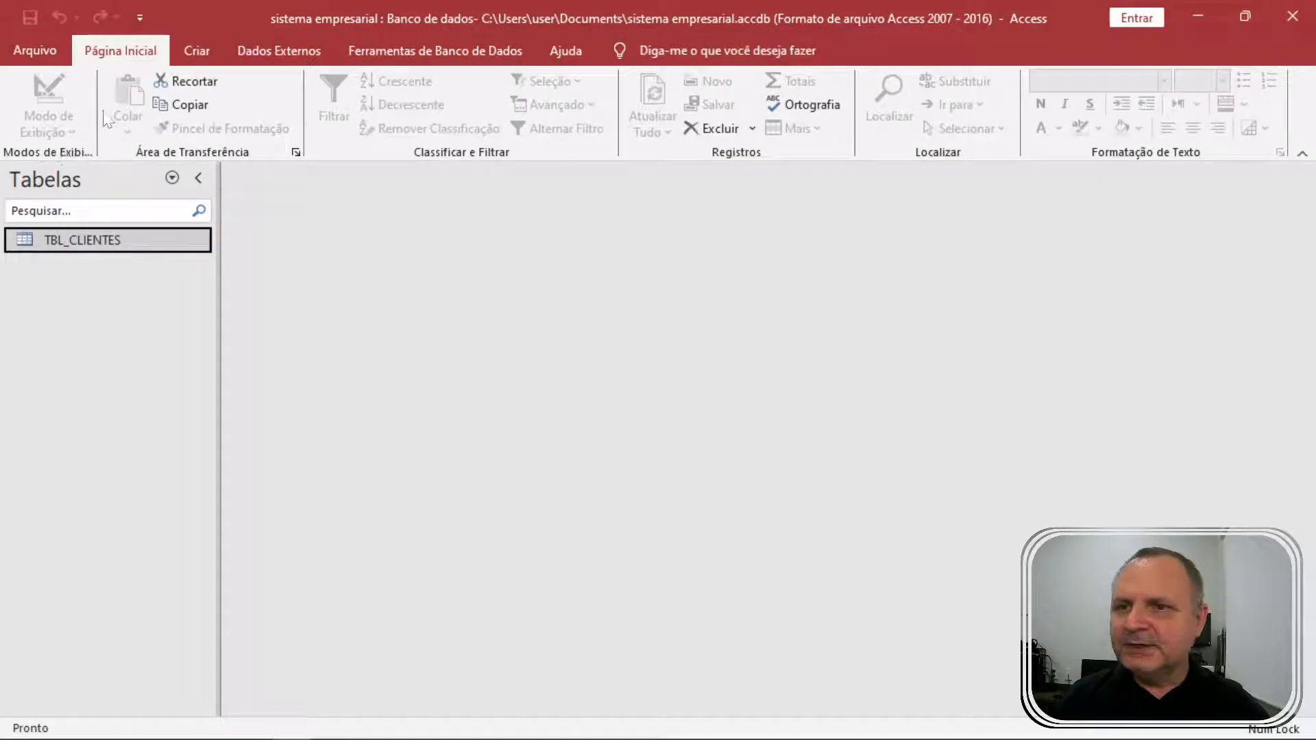
pyautogui.click(194, 50)
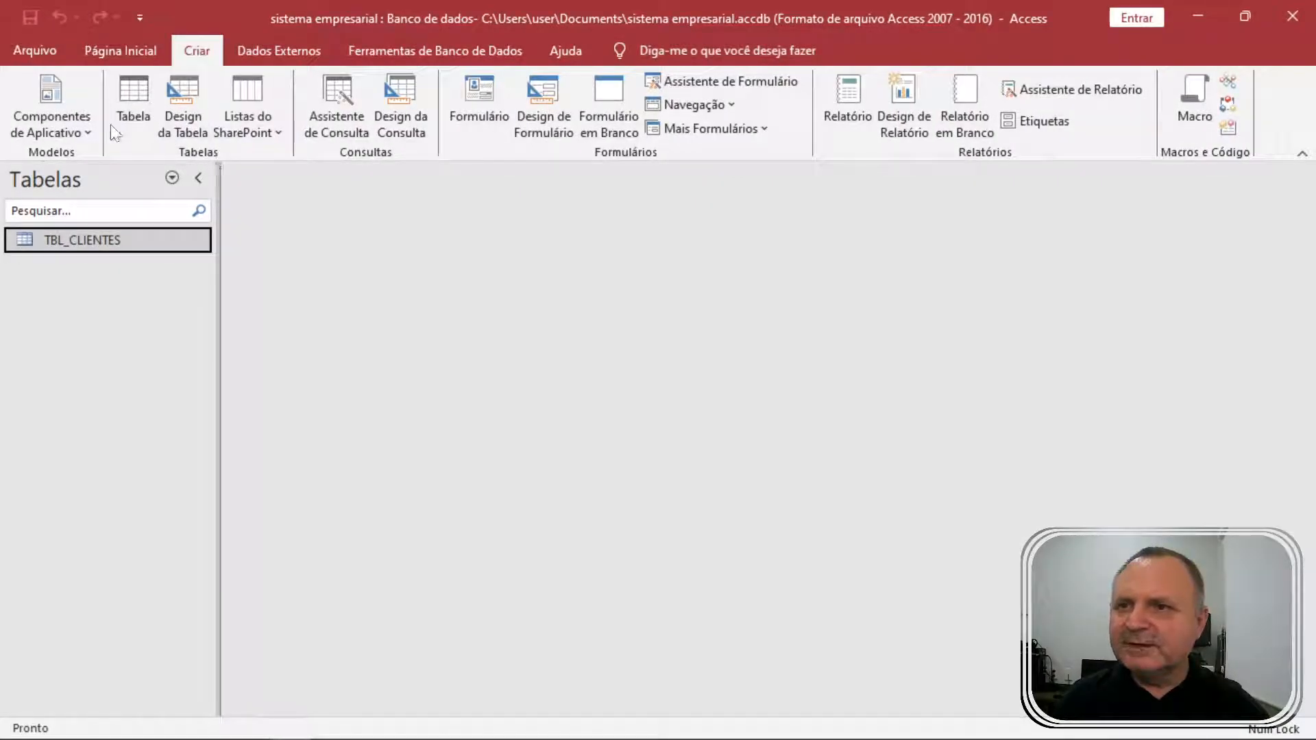
pyautogui.click(87, 131)
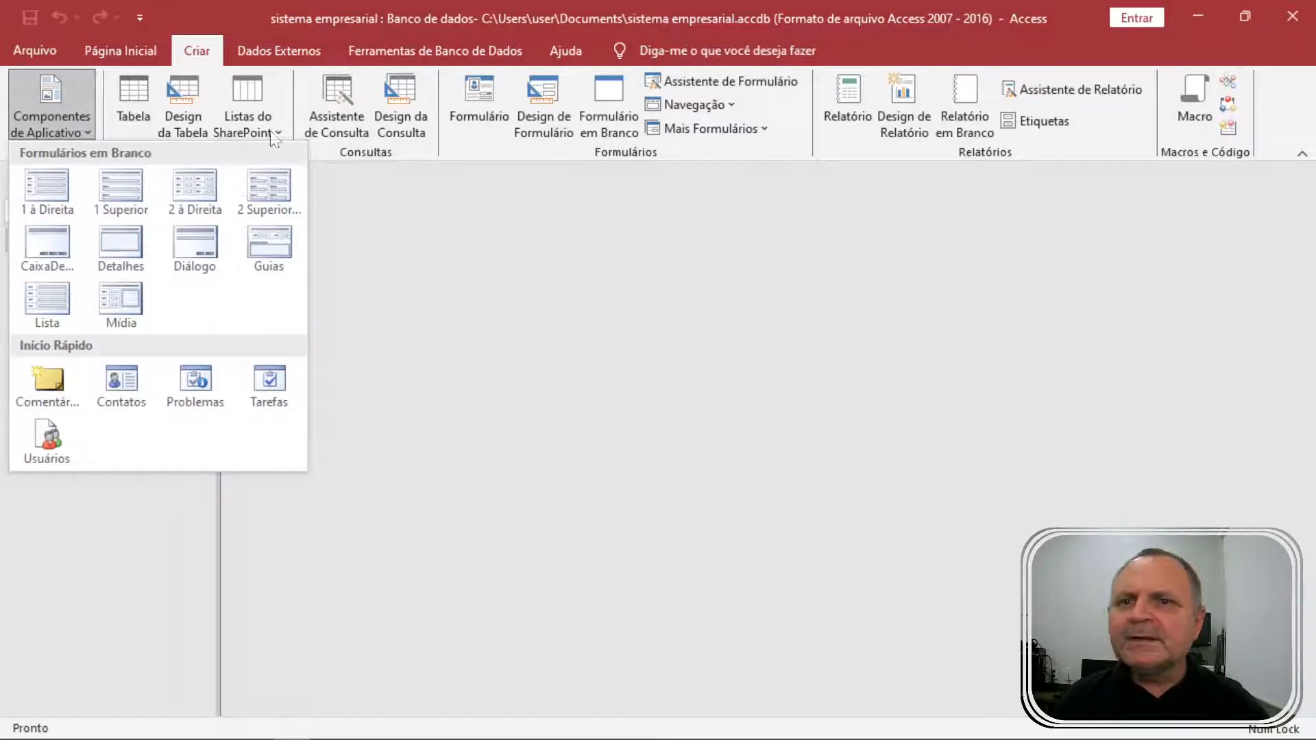
pyautogui.click(436, 193)
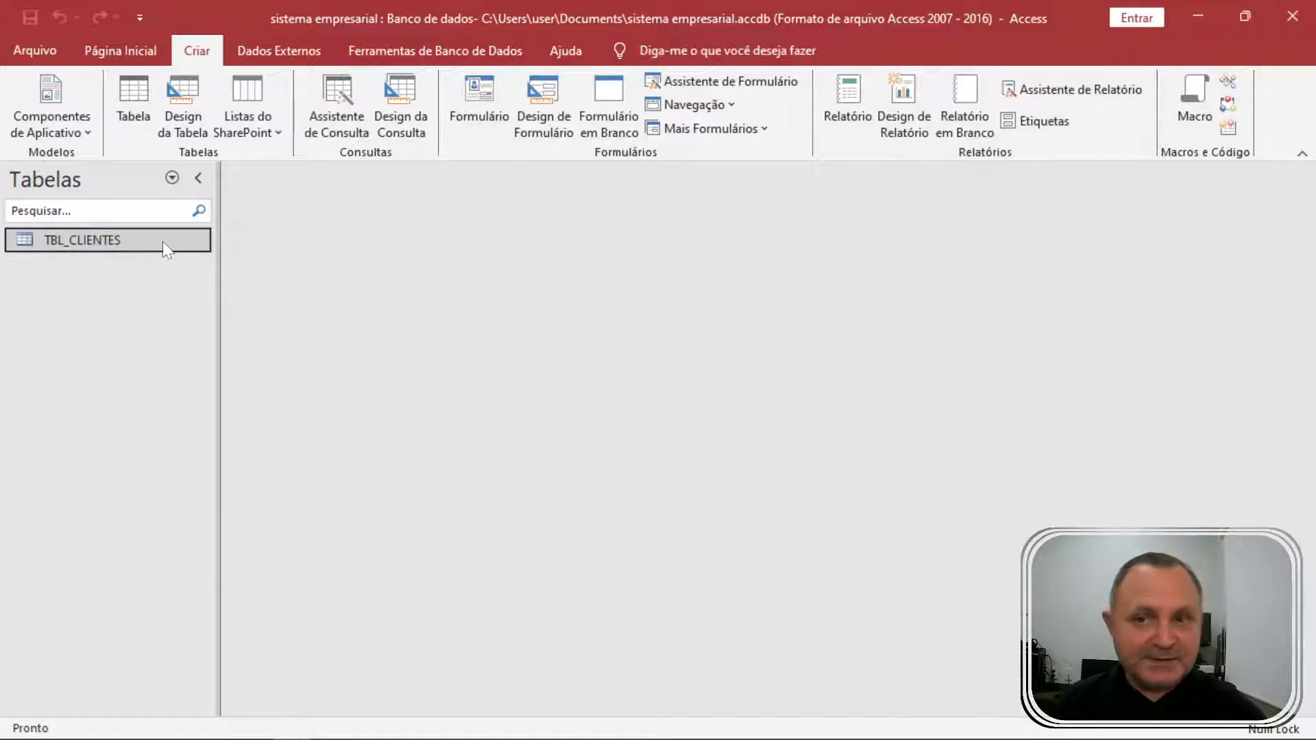
pyautogui.click(136, 96)
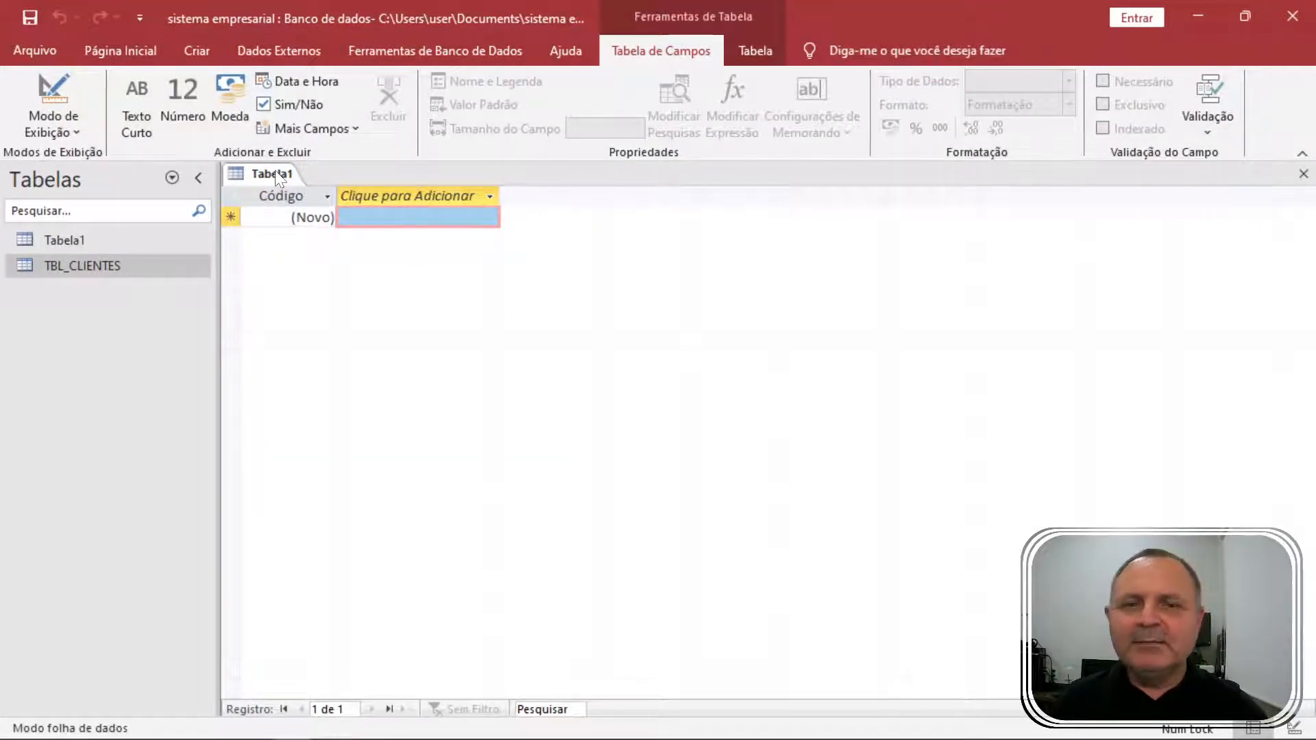
# Review the table-level properties, then select the Código column.
pyautogui.click(754, 45)
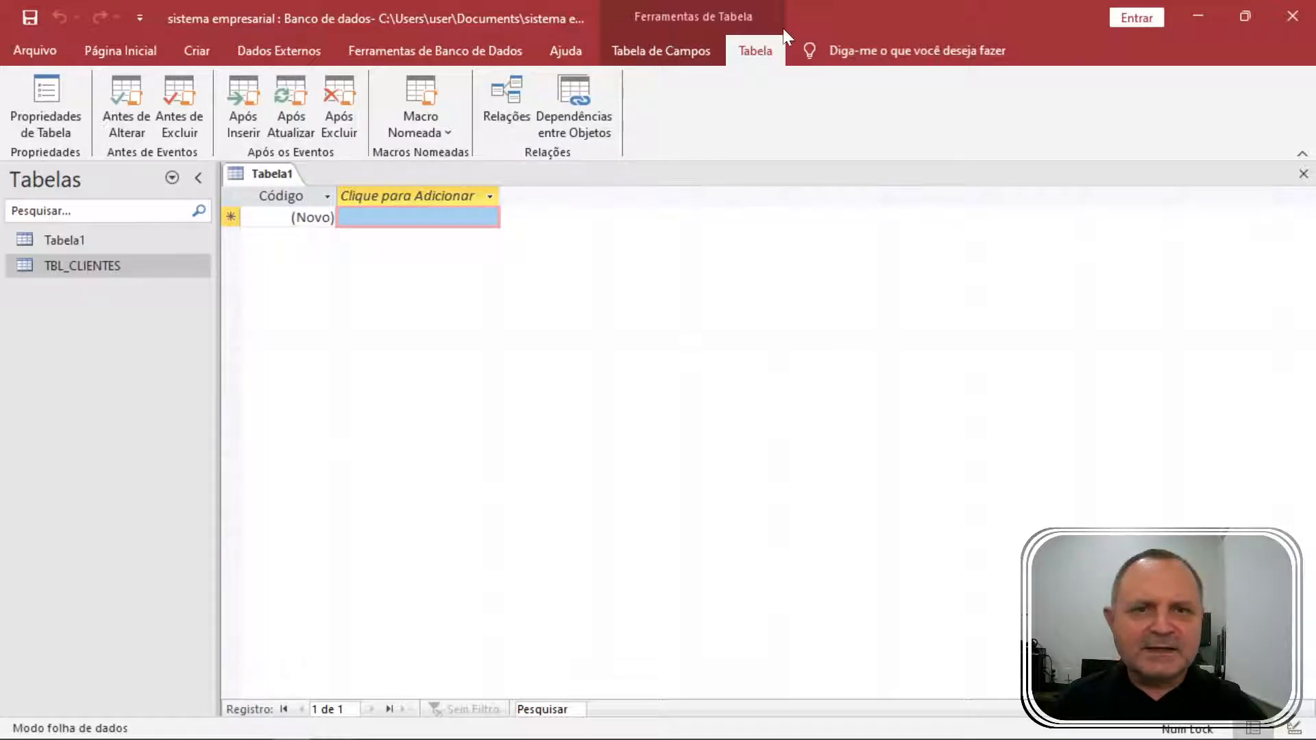
pyautogui.click(662, 52)
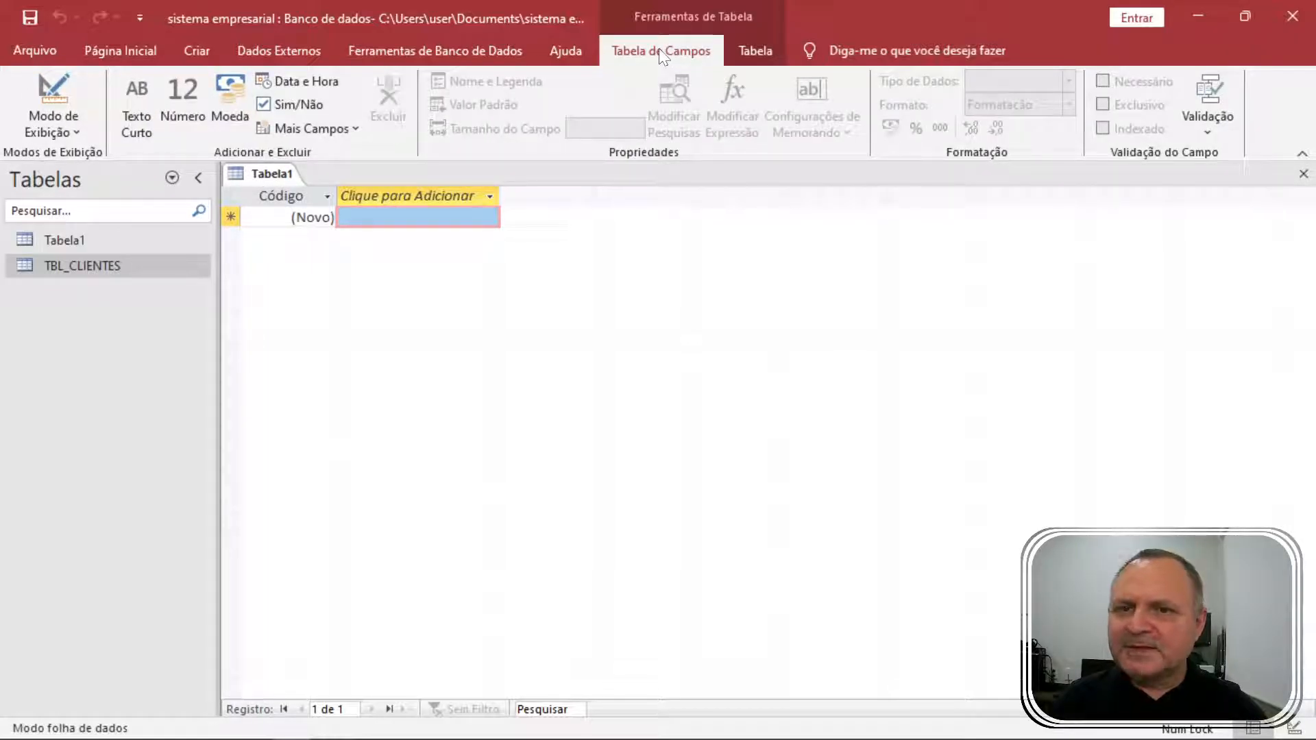
pyautogui.click(314, 198)
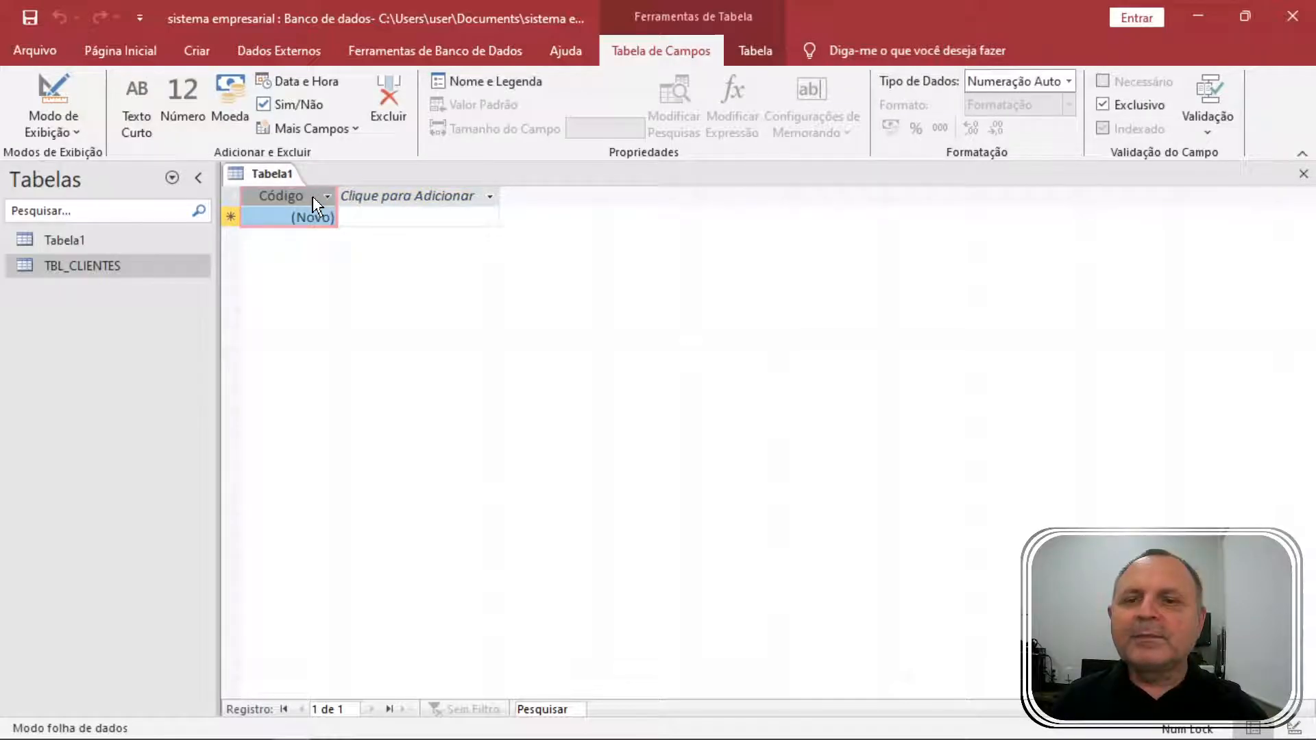
# Switch Tabela1 to Design view, saving it under the uppercase name TBL_CAIXA.
pyautogui.rightClick(272, 175)
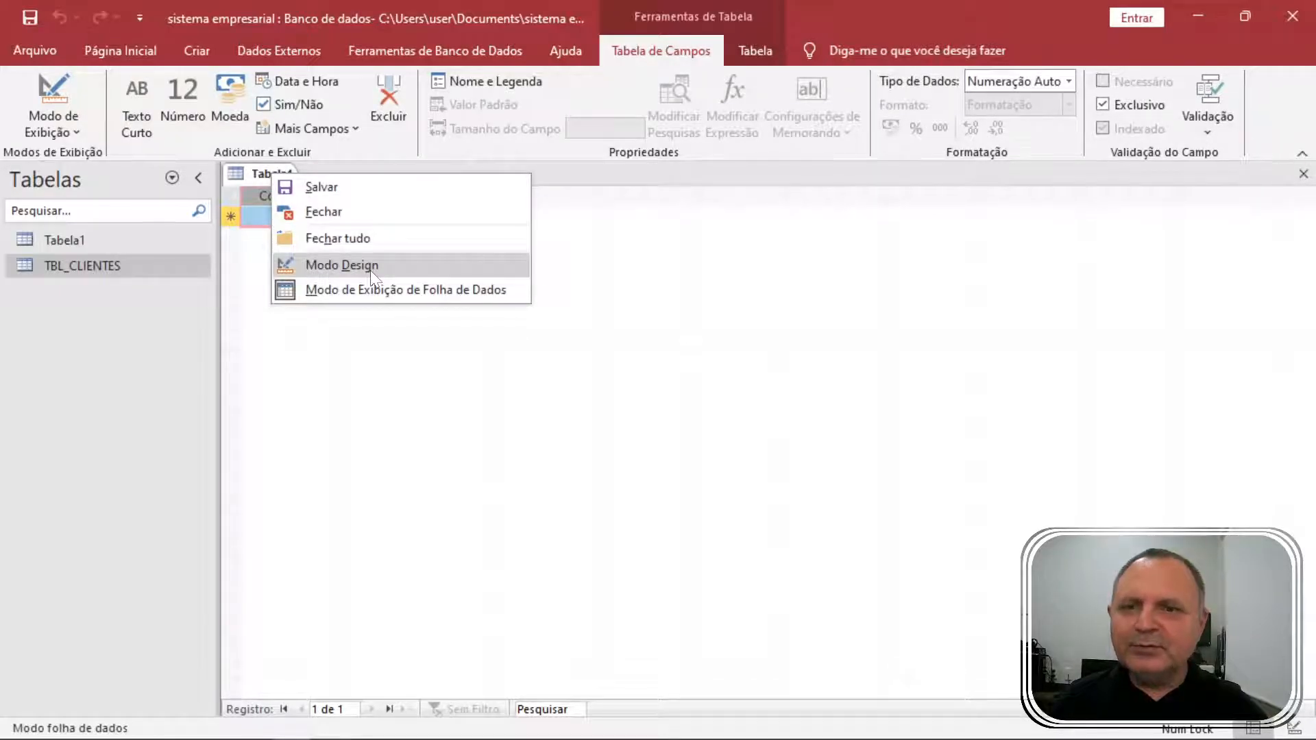
pyautogui.click(341, 266)
pyautogui.write('t')
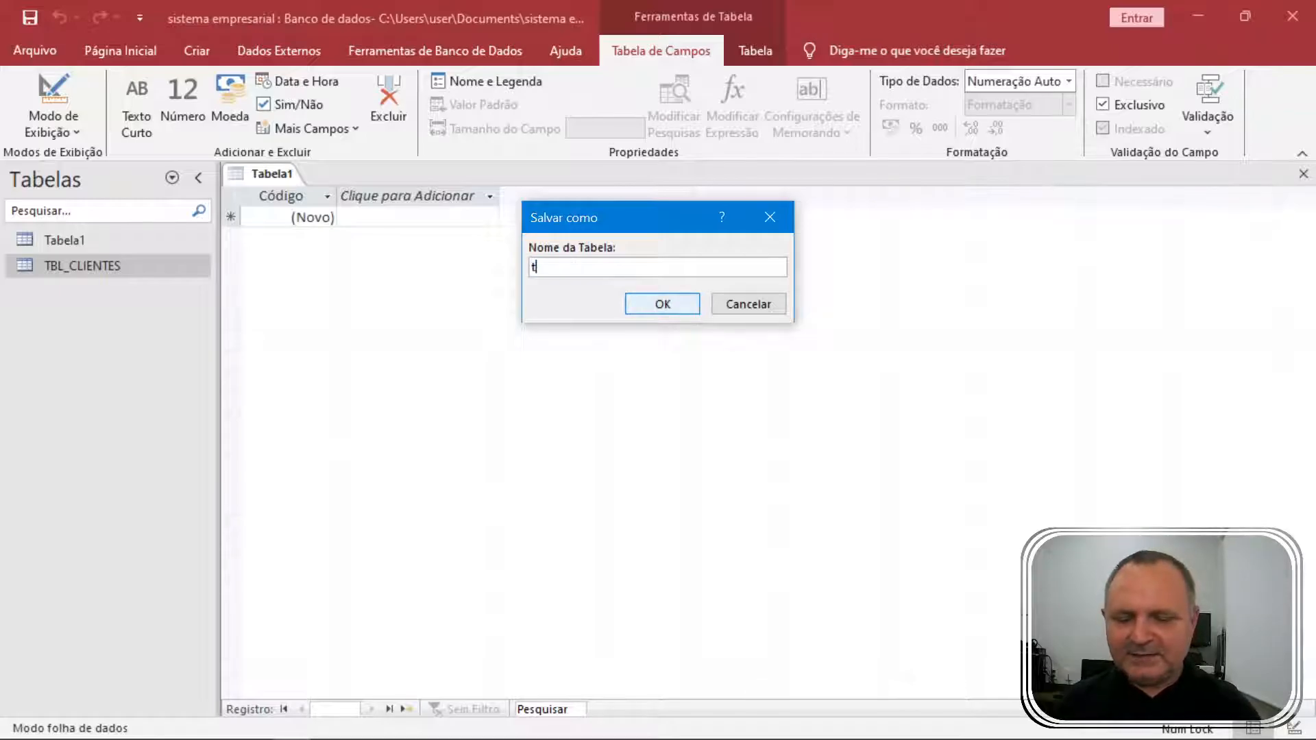
pyautogui.write('bl_caixa')
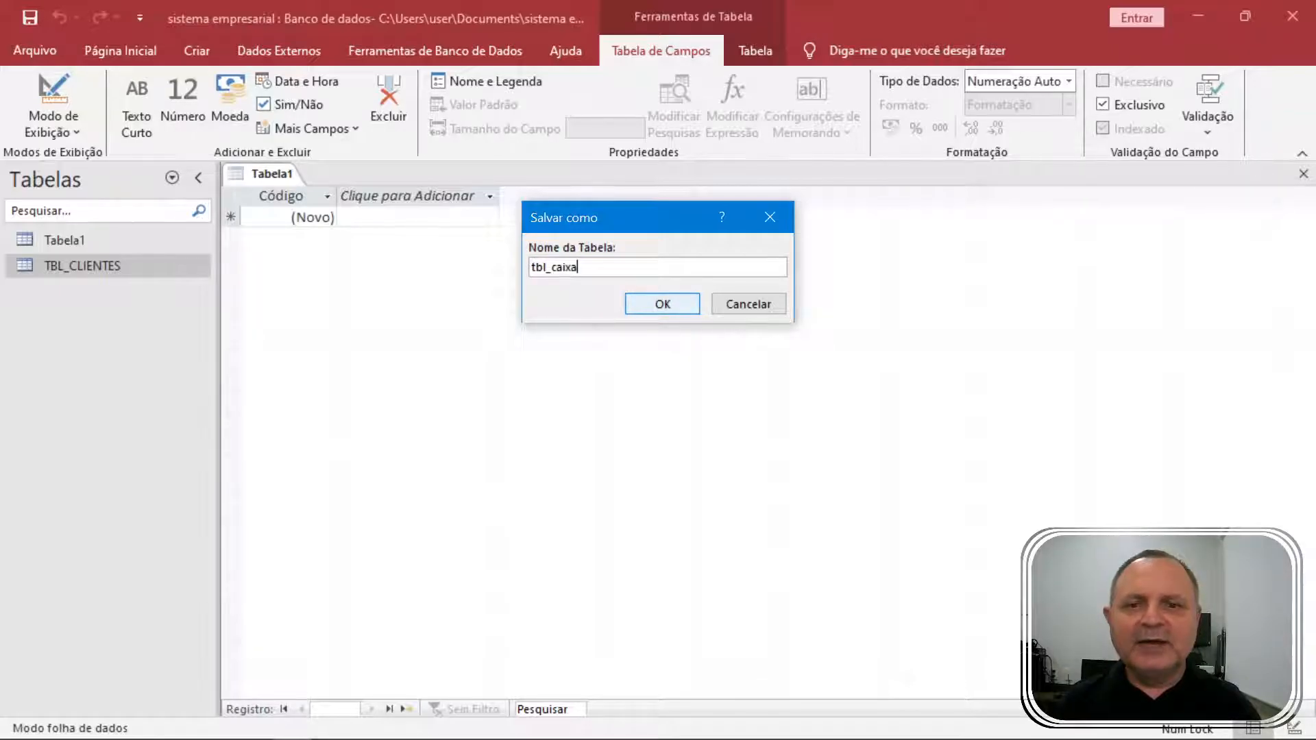
pyautogui.hotkey('ctrl', 'a')
pyautogui.press('BackSpace')
pyautogui.press('capslock')
pyautogui.write('TBL_CAIXA')
pyautogui.press('Return')
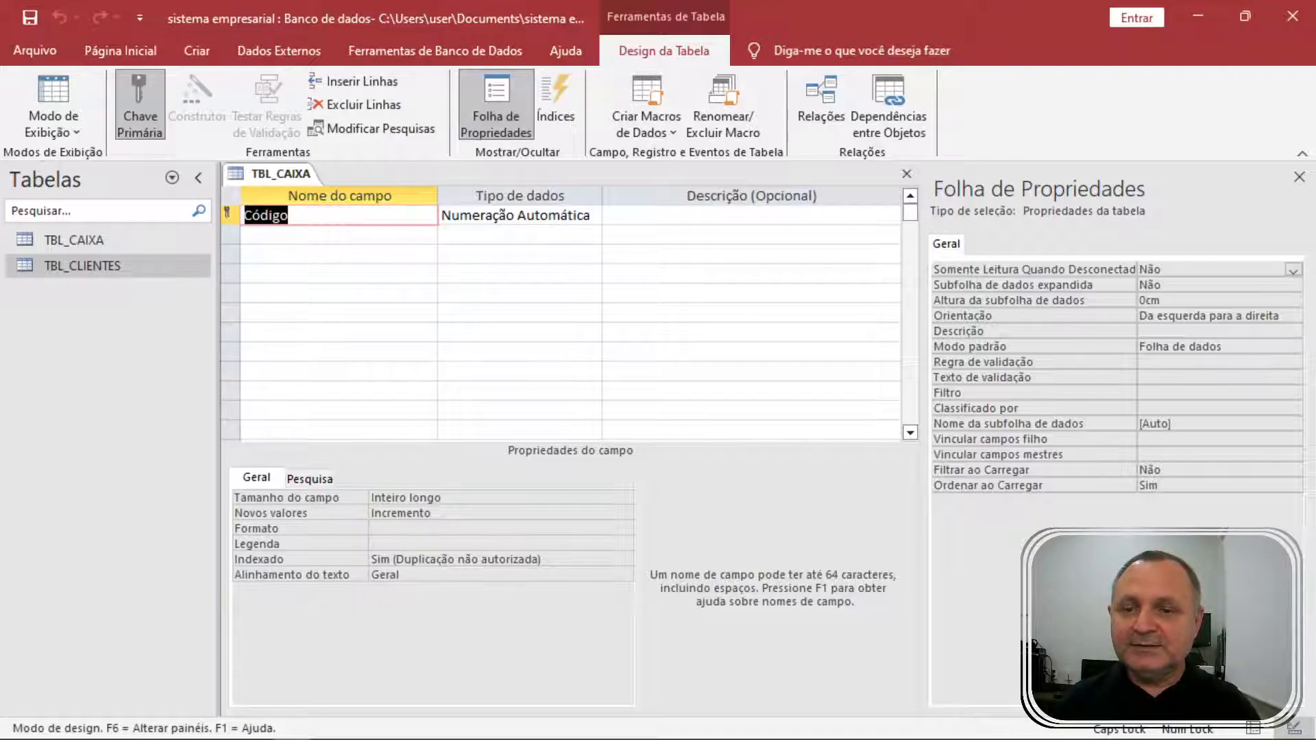
# Rename the key field CÓDIGO-CAIXA and add the DATA and DESCRIÇÃO fields.
pyautogui.write('CÓDIGO-CAIXA')
pyautogui.press('Tab')
pyautogui.press('Tab')
pyautogui.press('Tab')
pyautogui.write('DATA')
pyautogui.press('Tab')
# Add the ENTRADA and SAIDA fields, returning to ENTRADA's data type.
pyautogui.press('Tab')
pyautogui.press('Tab')
pyautogui.write('DESCRIÇÃO')
pyautogui.press('Tab')
pyautogui.press('Tab')
pyautogui.press('Tab')
pyautogui.write('ENTRADA')
pyautogui.press('Tab')
pyautogui.press('Tab')
pyautogui.press('Tab')
pyautogui.write('SAIDA')
pyautogui.press('Down')
pyautogui.press('Up')
pyautogui.press('Right')
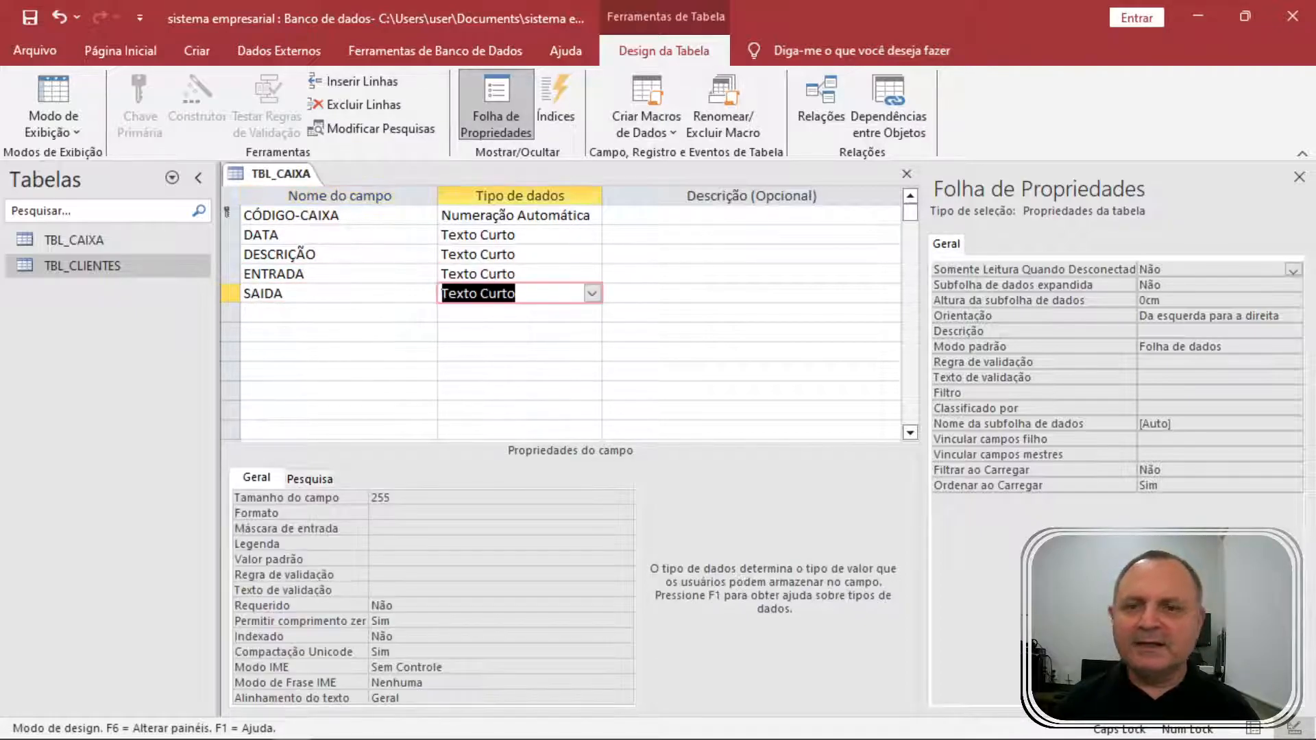
pyautogui.press('Up')
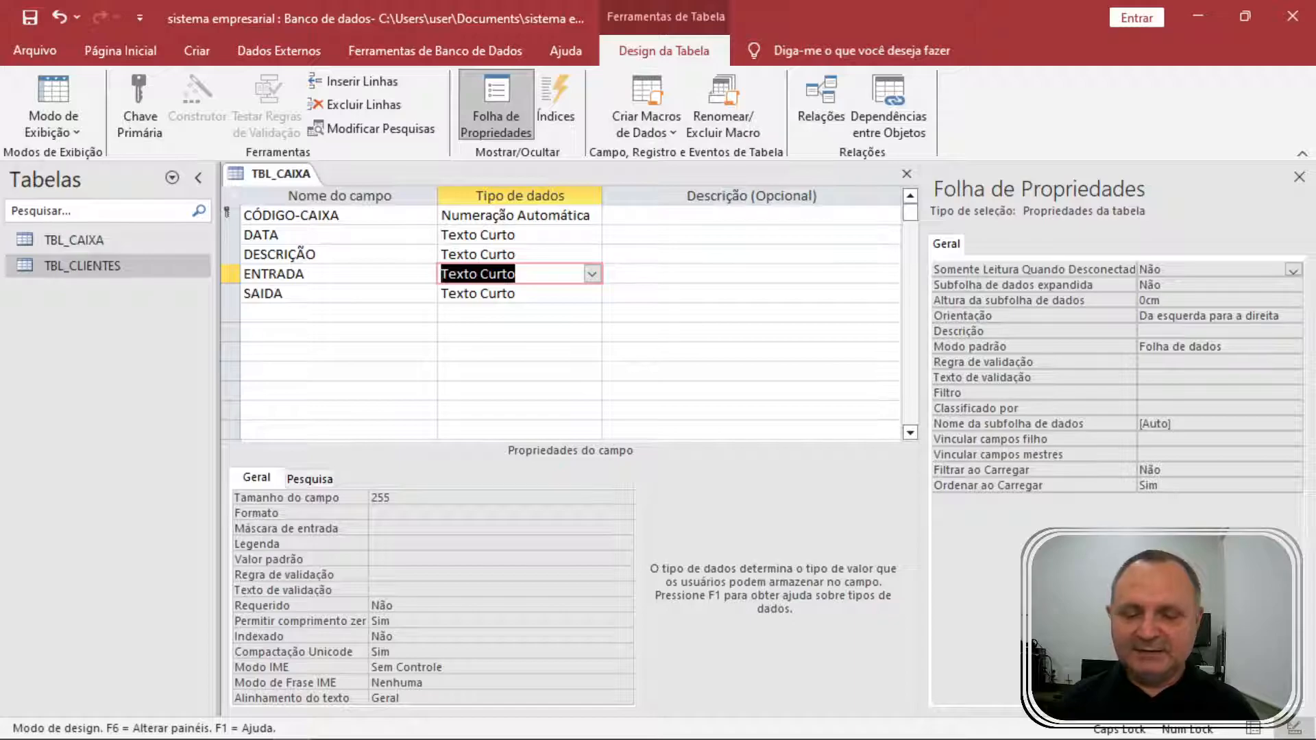
# Set the ENTRADA and SAIDA data types to Moeda.
pyautogui.click(592, 274)
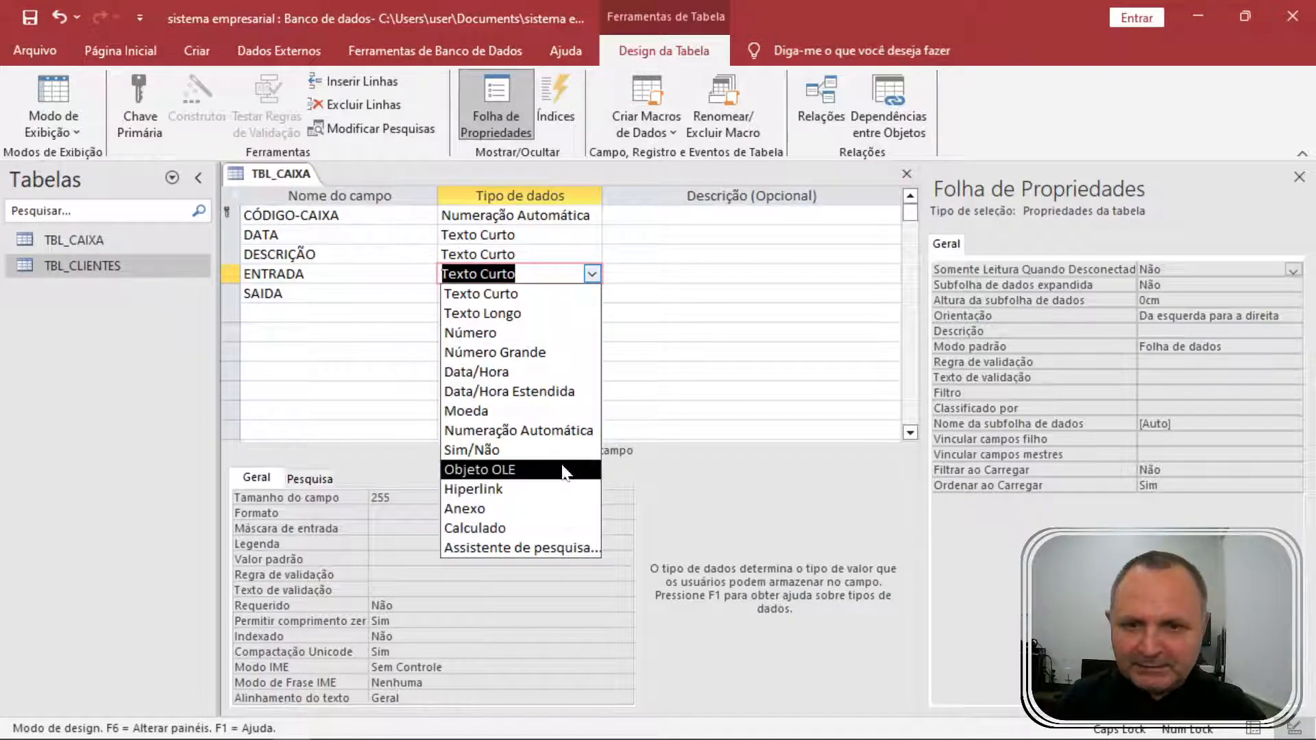
pyautogui.click(548, 411)
pyautogui.click(592, 293)
pyautogui.click(591, 294)
pyautogui.click(590, 295)
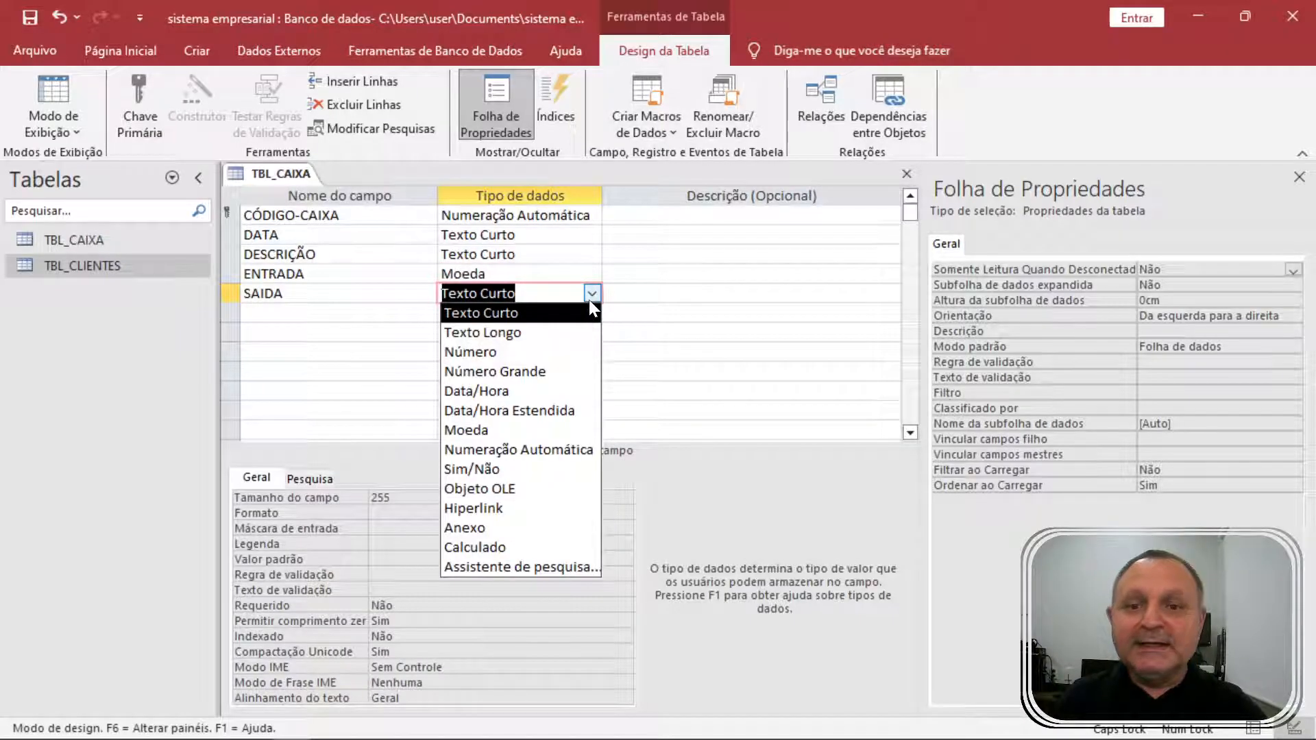
pyautogui.click(548, 436)
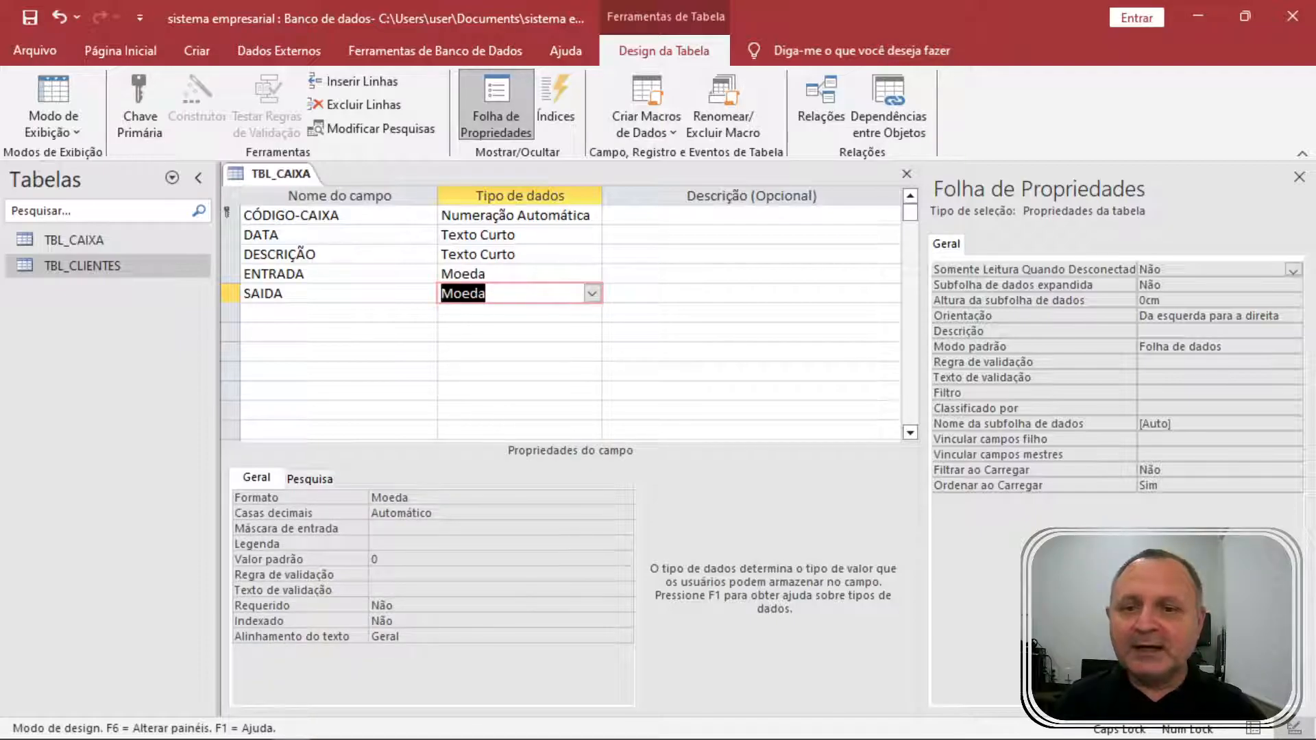
# Set DATA's data type to Data/Hora and bring up its field properties.
pyautogui.click(591, 234)
pyautogui.click(592, 235)
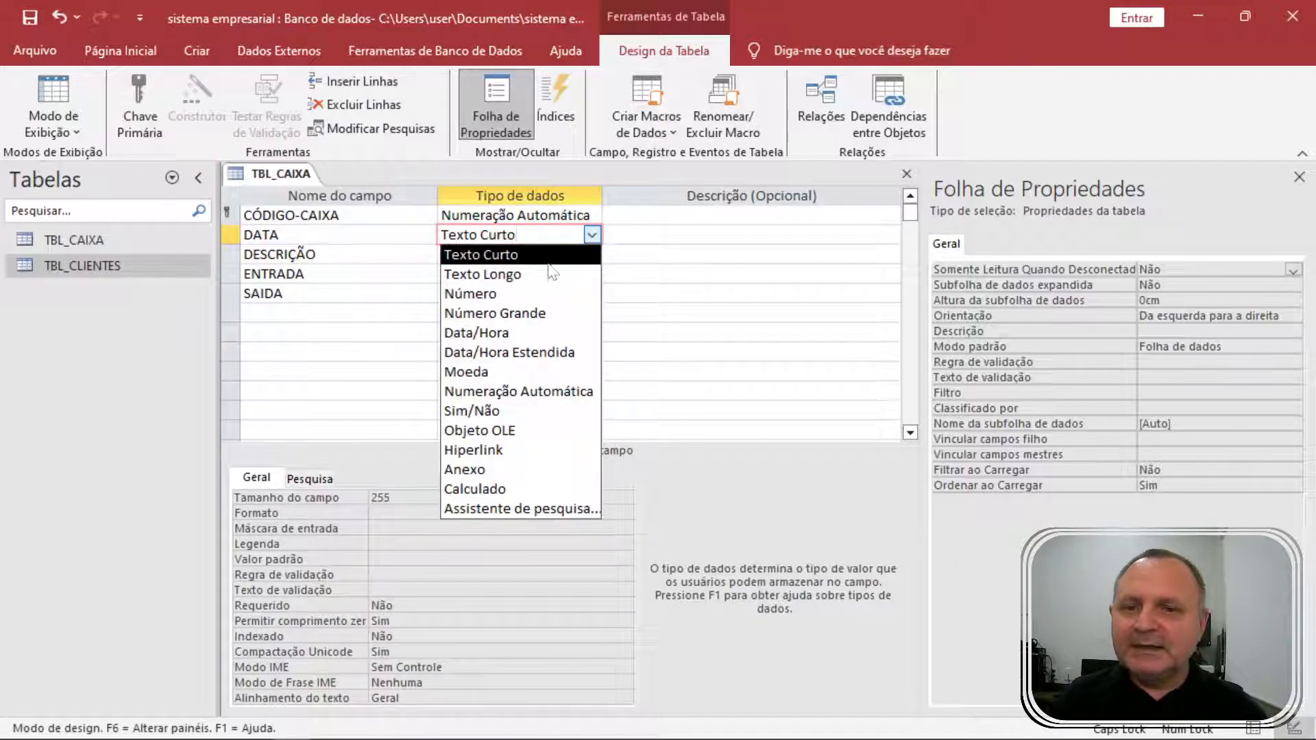
pyautogui.click(539, 333)
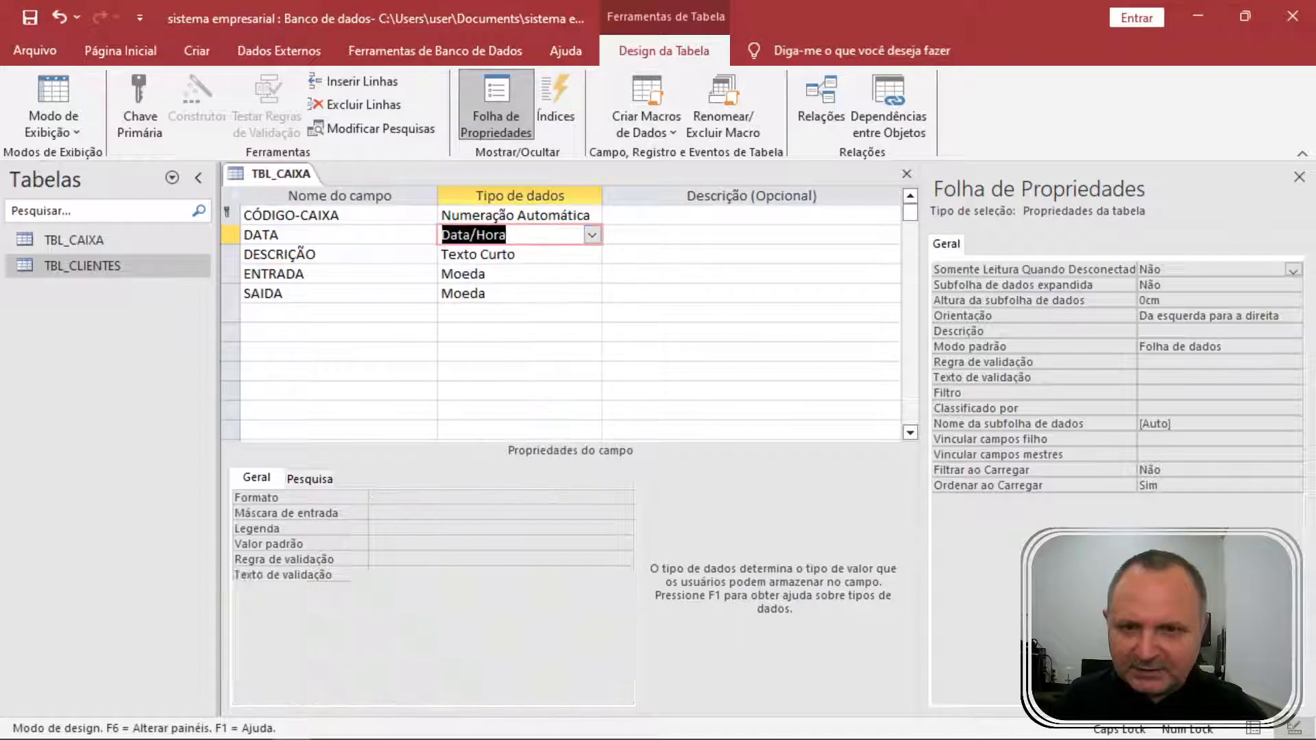
pyautogui.click(295, 235)
pyautogui.click(287, 510)
pyautogui.click(281, 497)
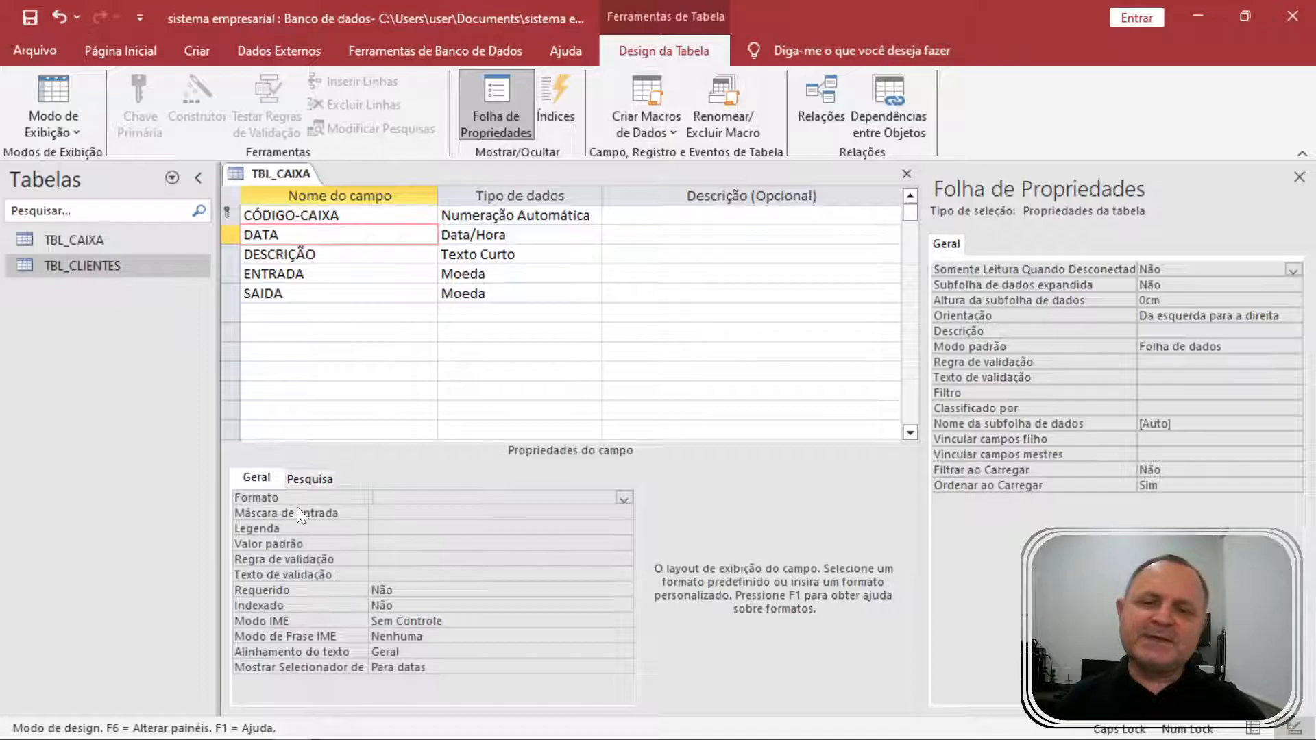
# Give DATA the input mask 00/00/0000 and the default value Data().
pyautogui.click(298, 509)
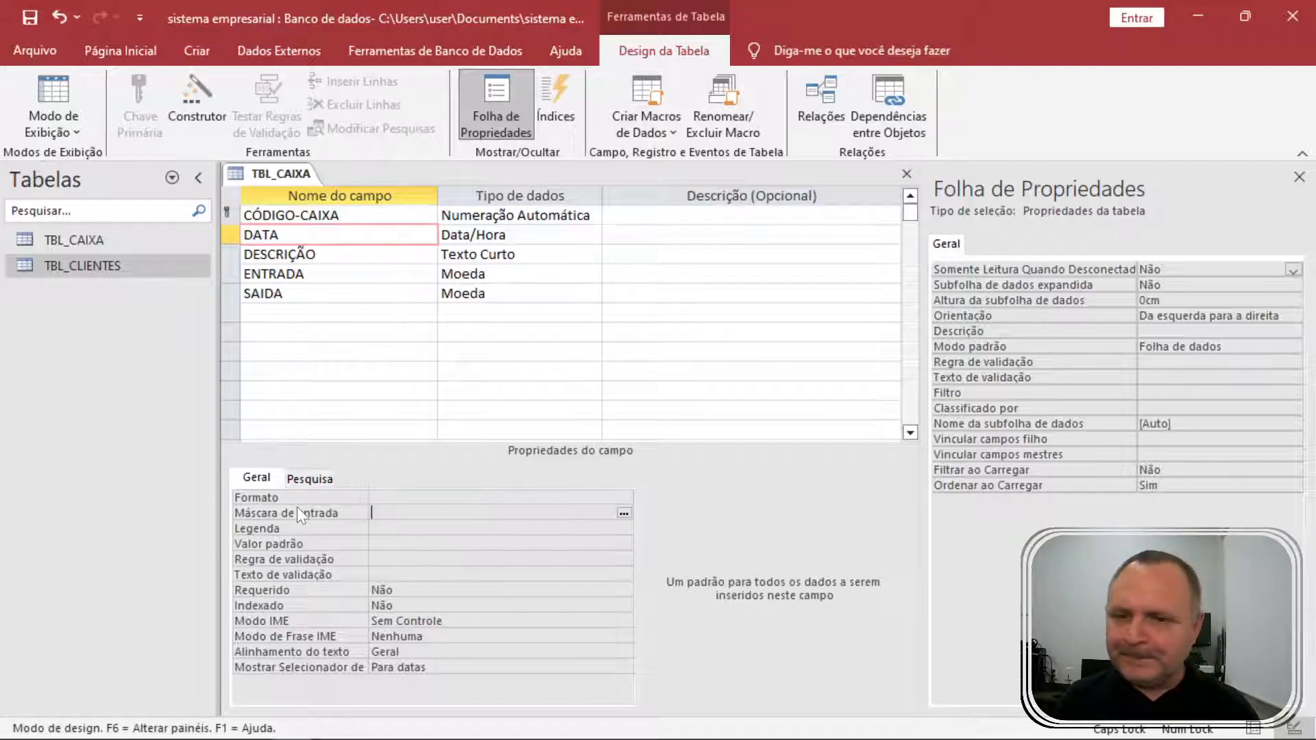
pyautogui.write('00/')
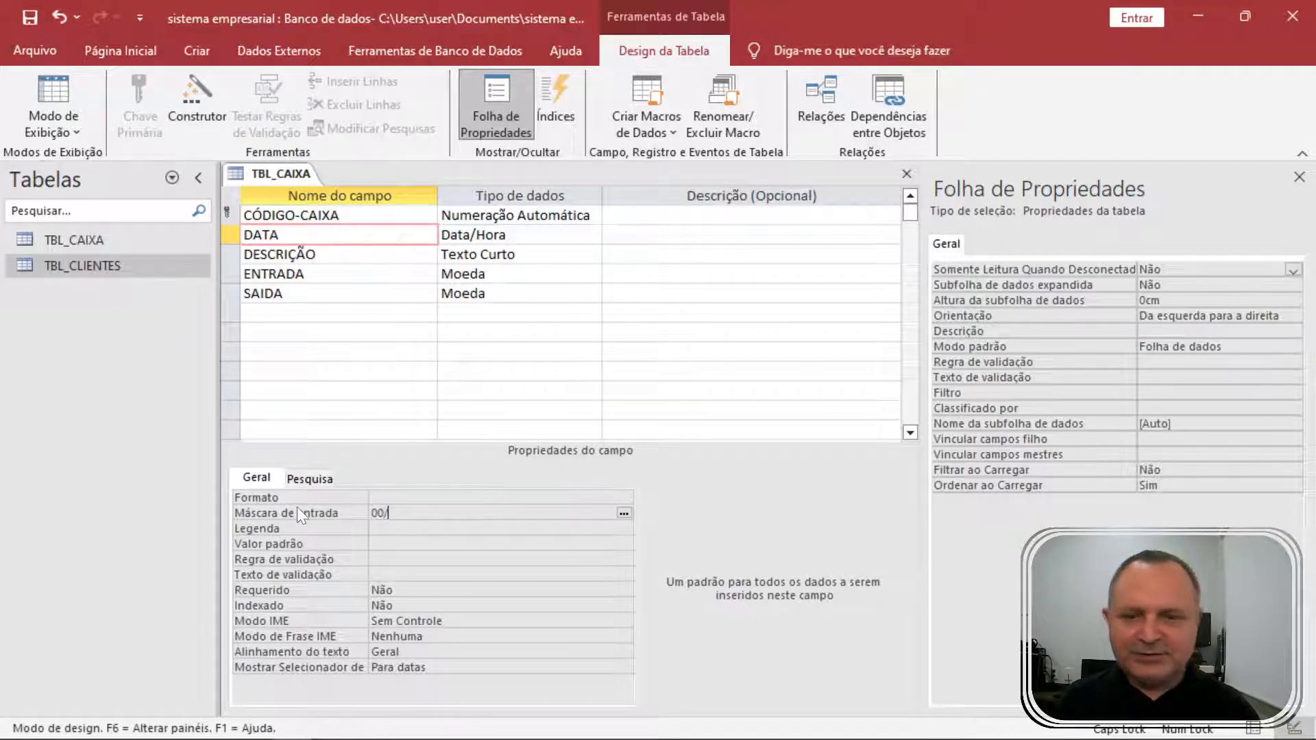
pyautogui.write('00/0000')
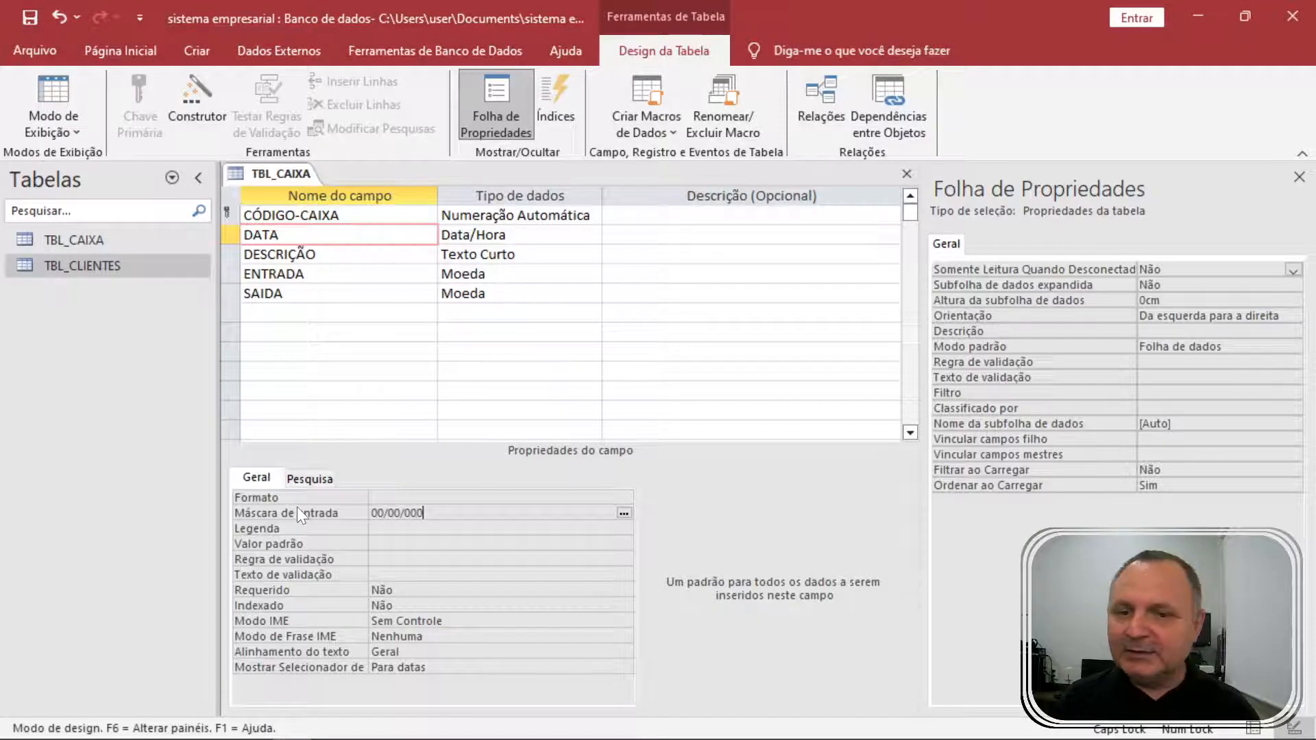
pyautogui.press('Return')
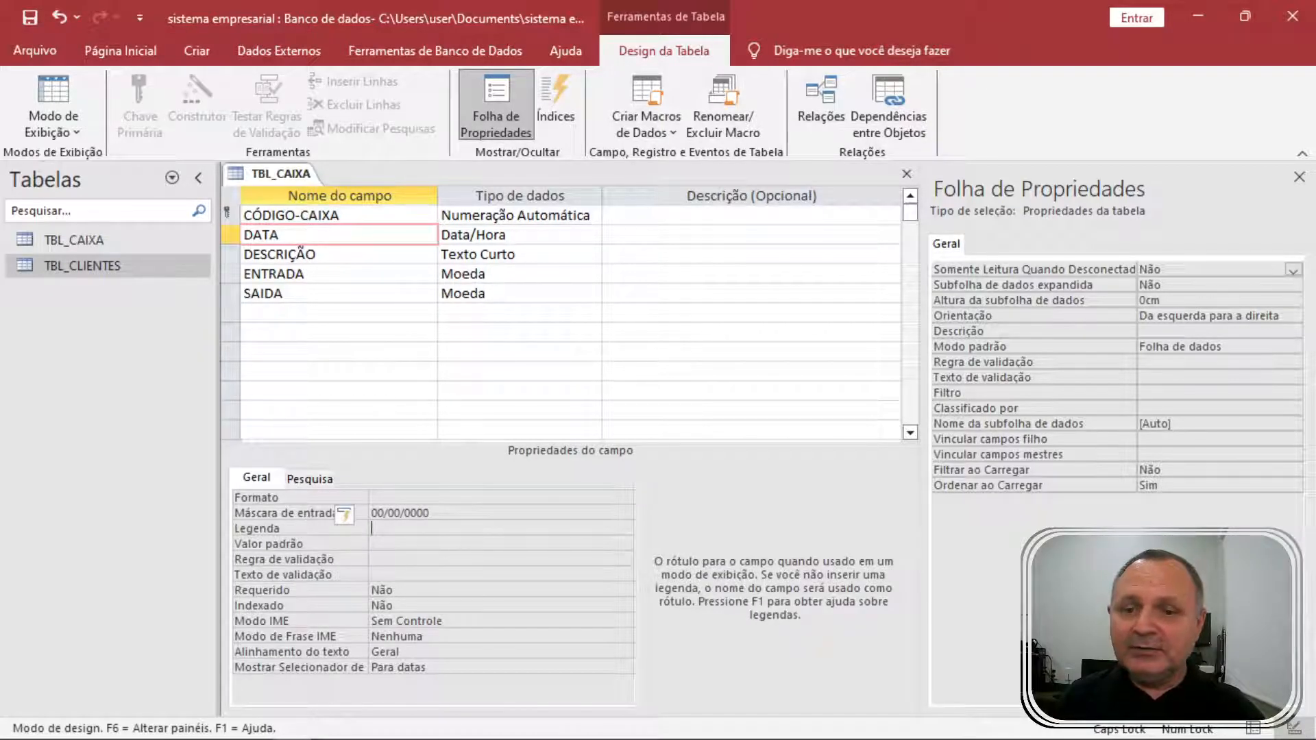
pyautogui.press('Return')
pyautogui.write('DATQ')
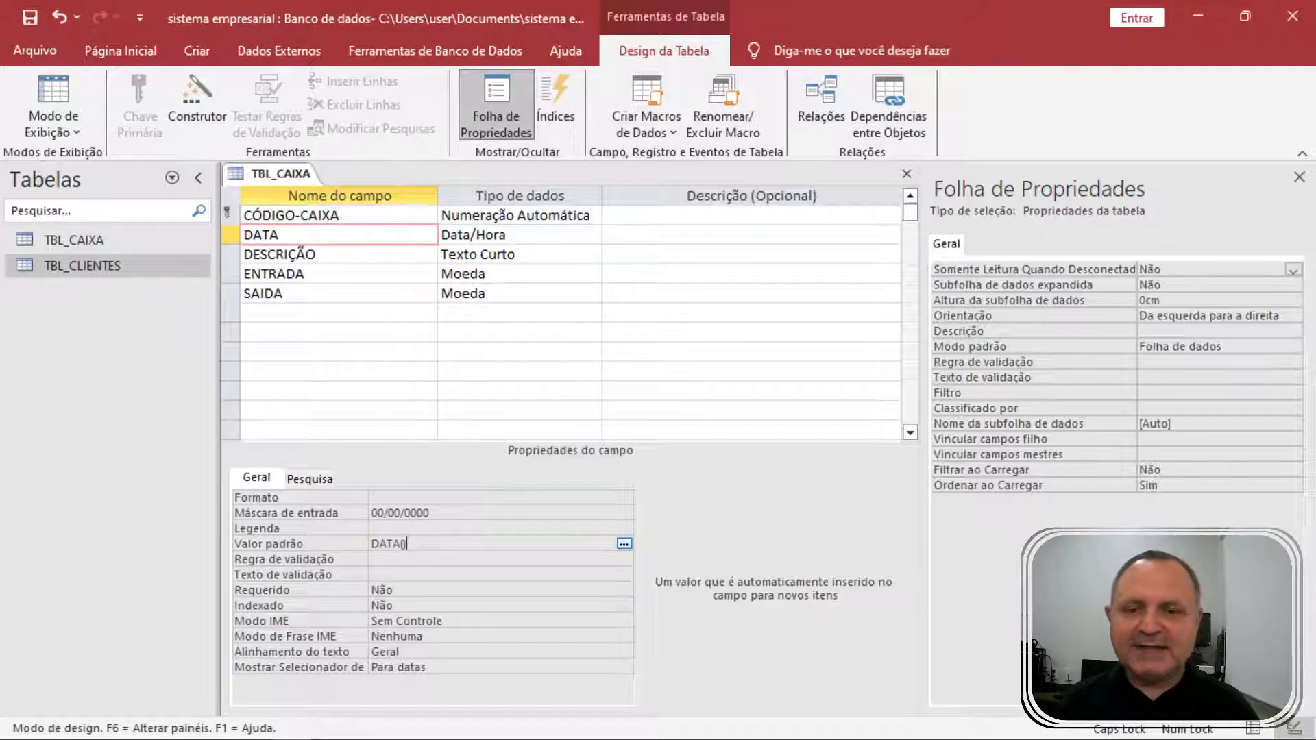
pyautogui.press('Return')
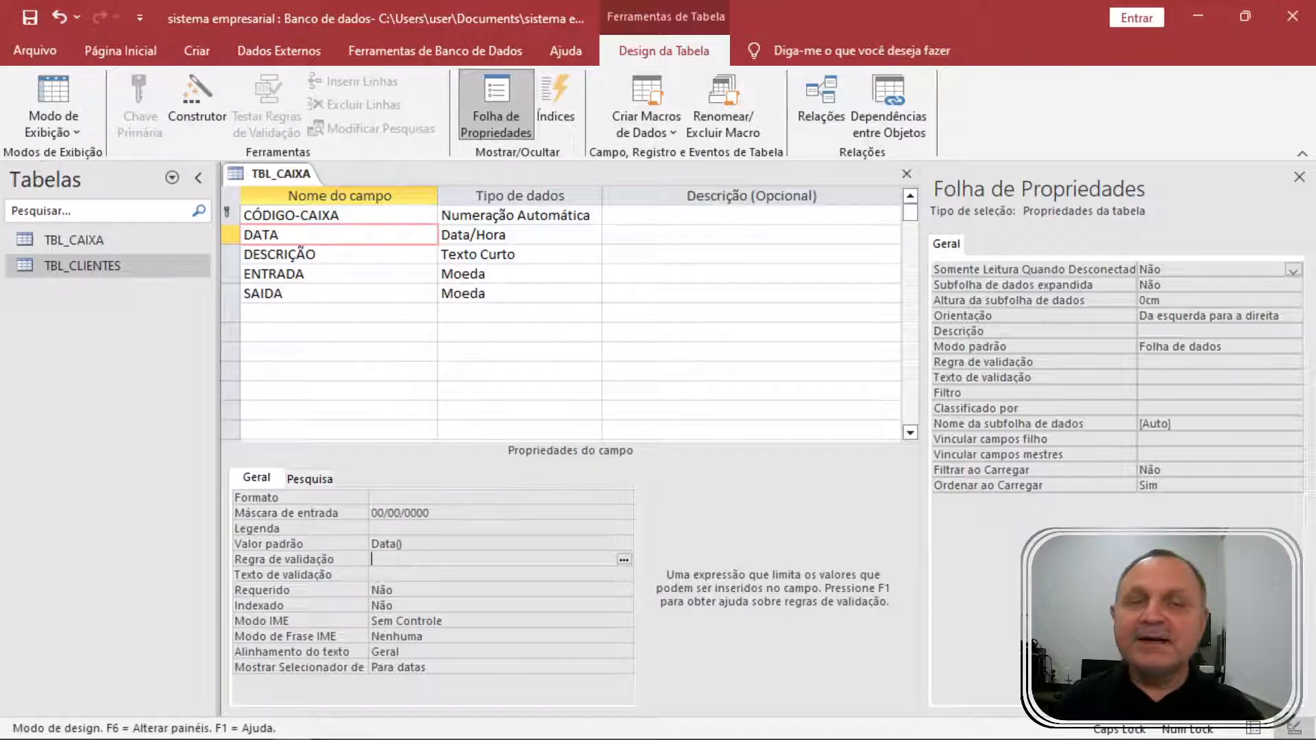
# Save TBL_CAIXA and switch it to Datasheet view.
pyautogui.click(45, 53)
pyautogui.click(79, 291)
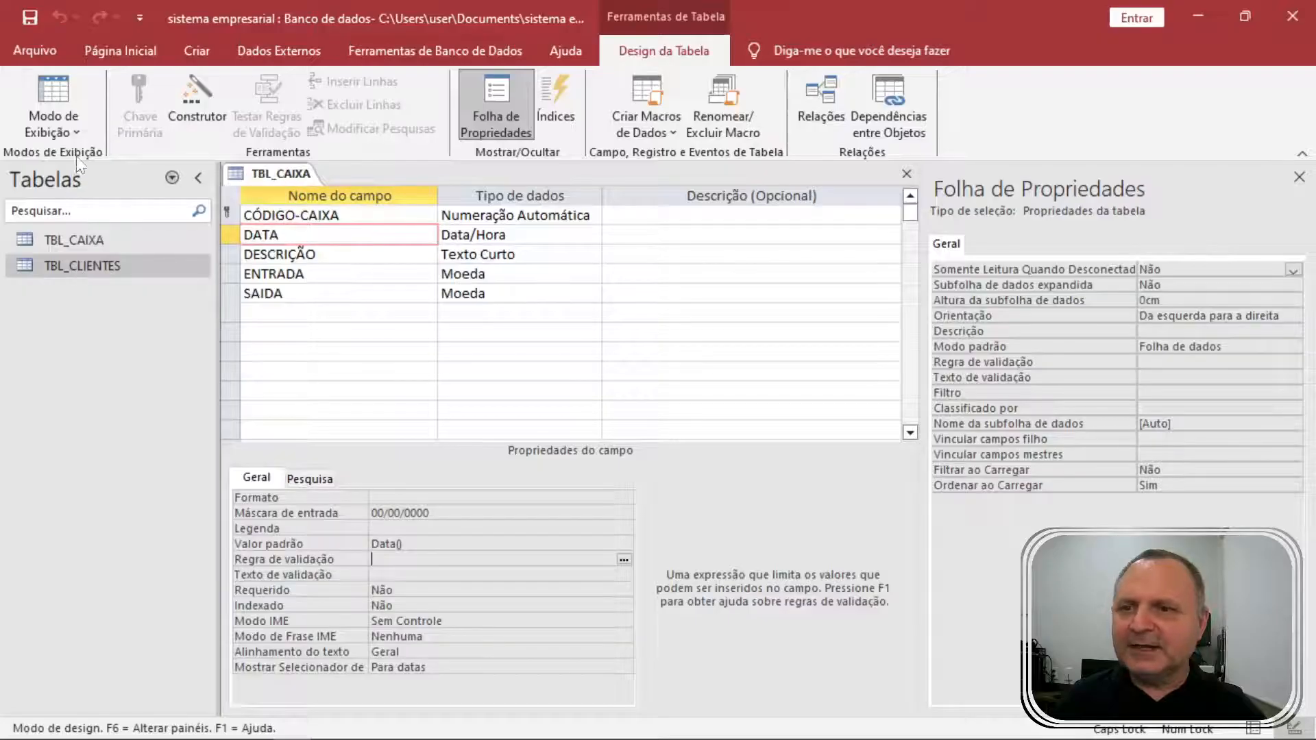
pyautogui.click(60, 109)
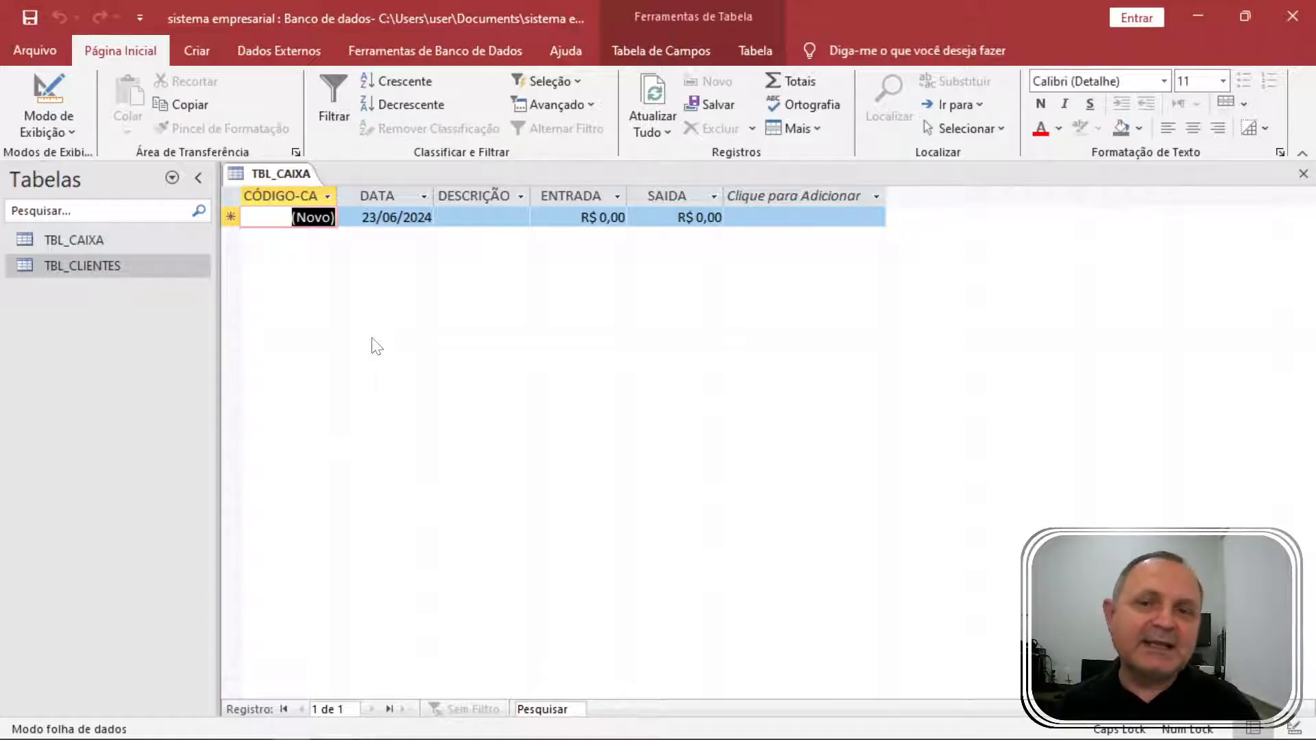
# Enter the first record: VENDA A VISTA with an ENTRADA of 1.200.
pyautogui.press('Tab')
pyautogui.press('Tab')
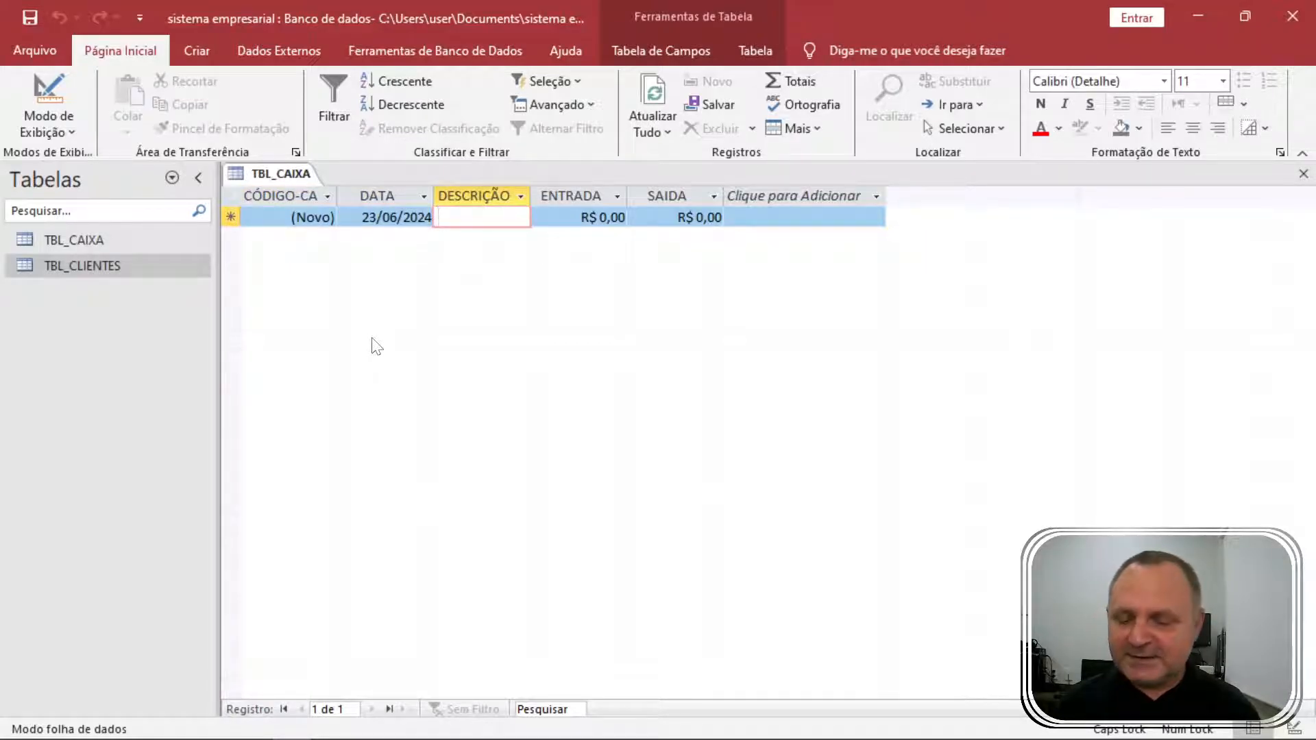
pyautogui.write('VENDA A VISTA')
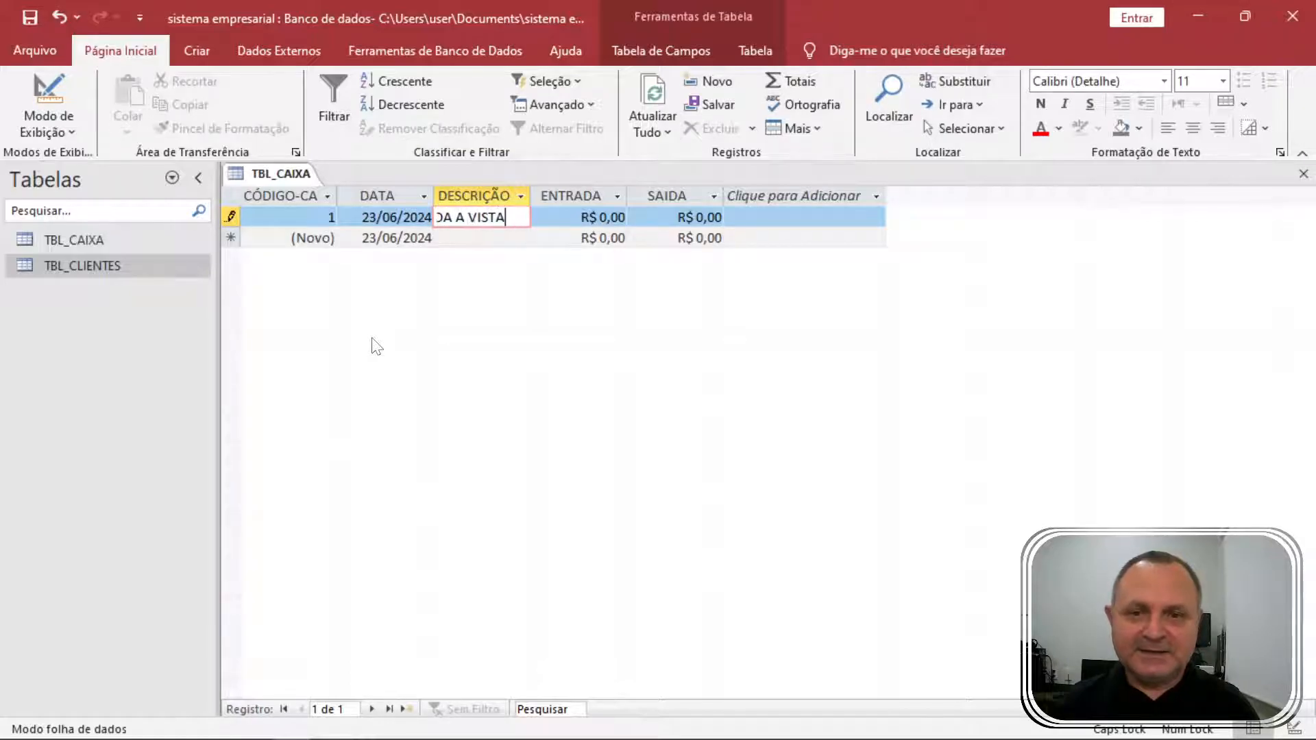
pyautogui.press('Tab')
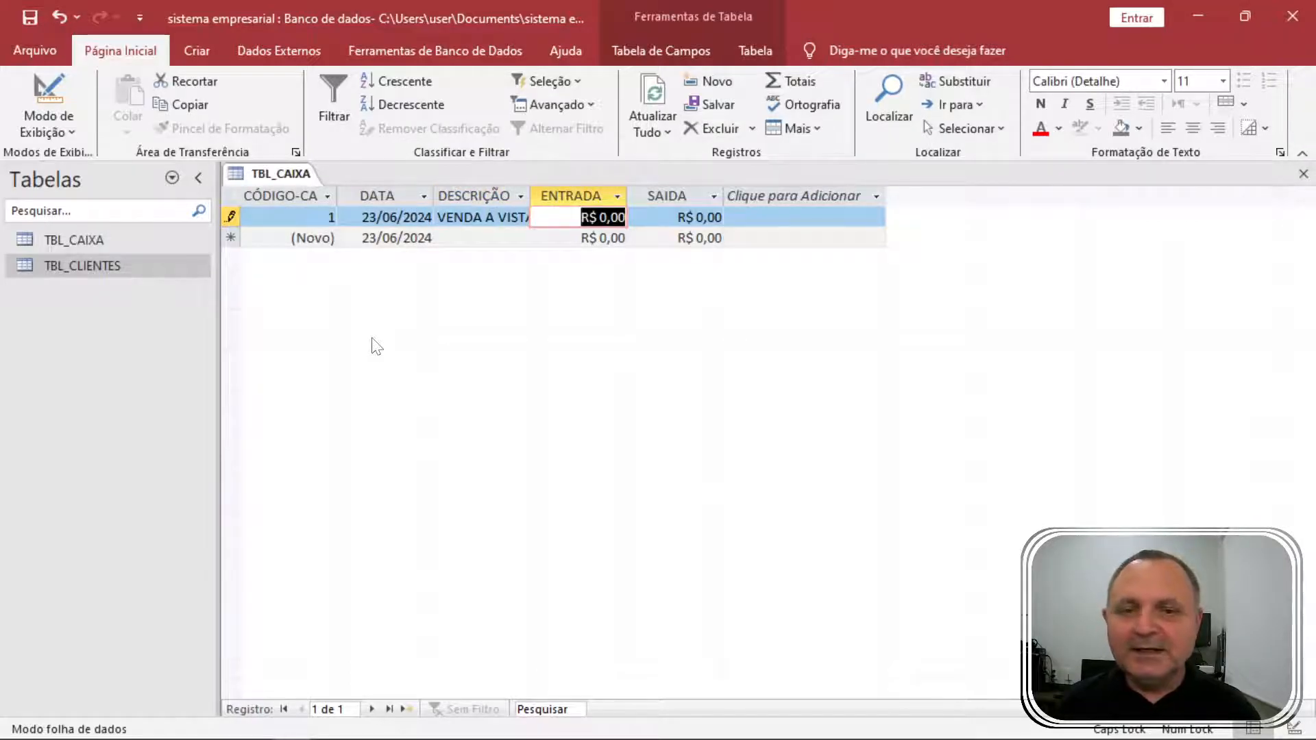
pyautogui.write('1.200')
pyautogui.press('Tab')
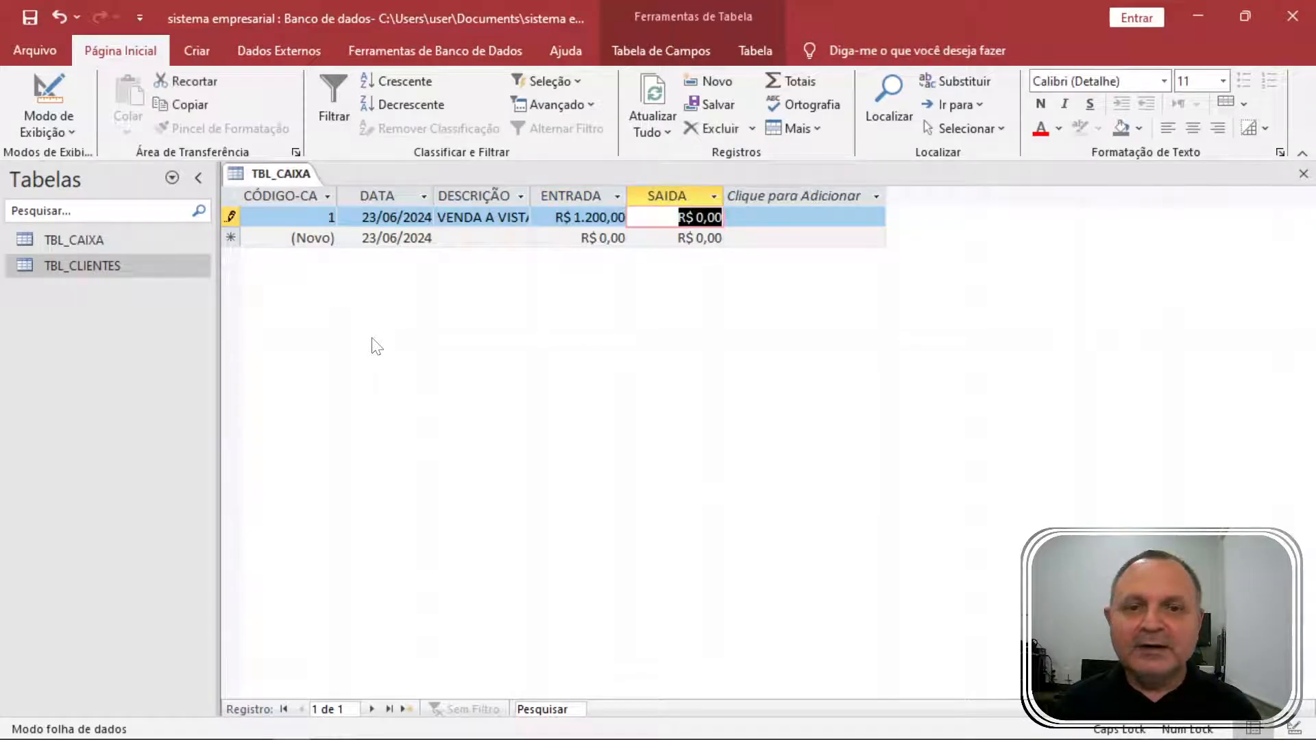
# Enter a second VENDA A VISTA record with an ENTRADA of 1250,66.
pyautogui.press('Tab')
pyautogui.press('Tab')
pyautogui.press('Tab')
pyautogui.write('VE')
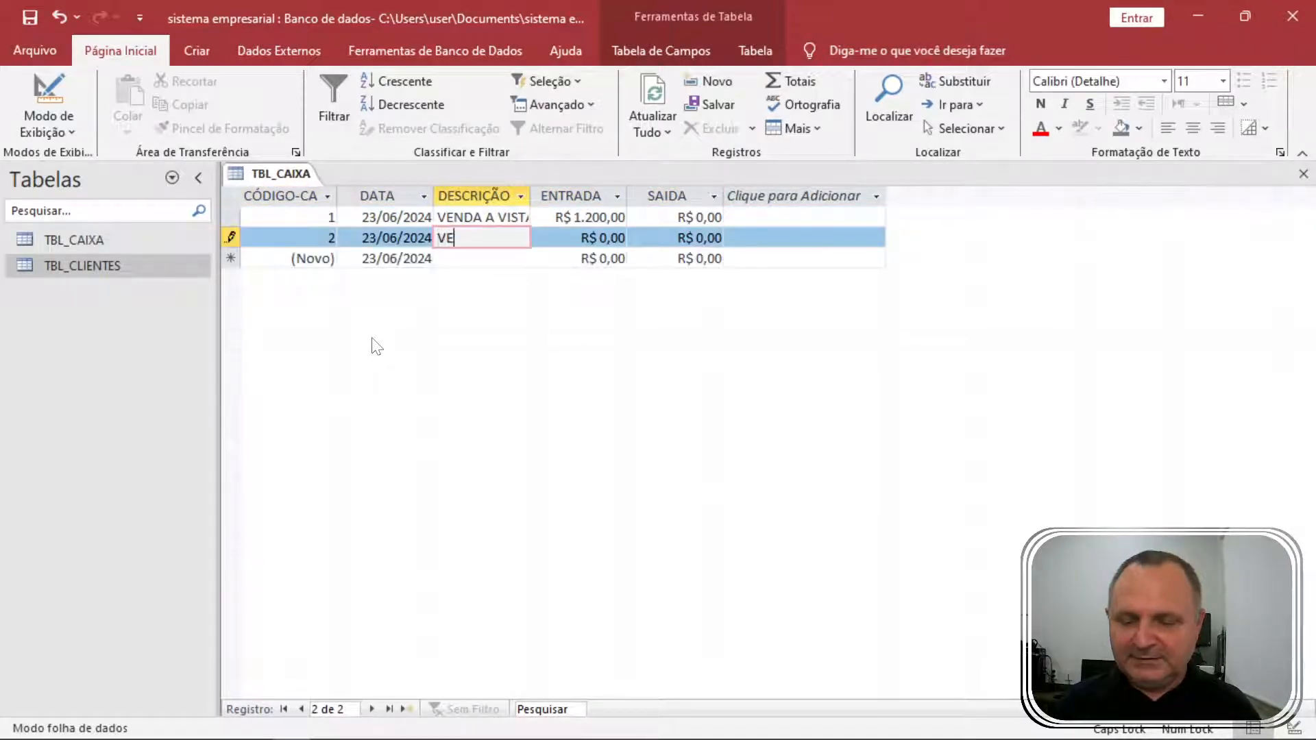
pyautogui.write('NDA A VISTA')
pyautogui.press('Tab')
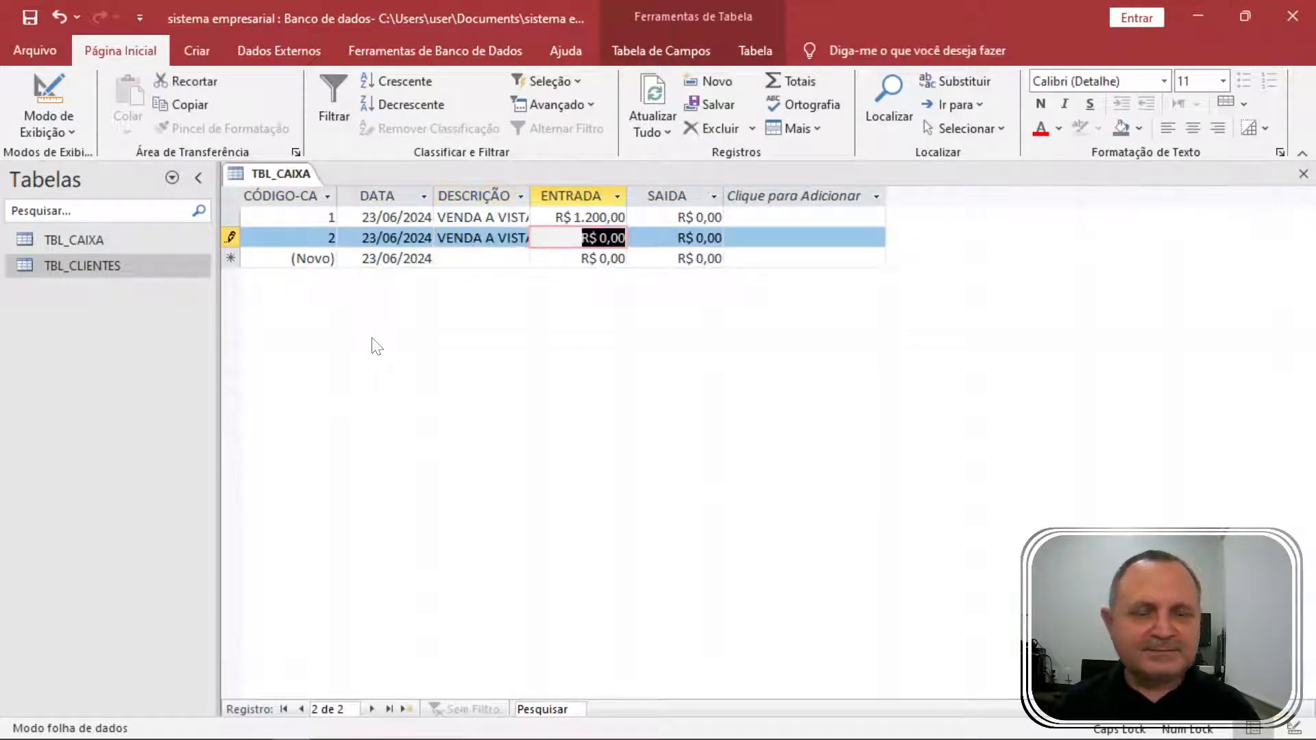
pyautogui.write('1250,66')
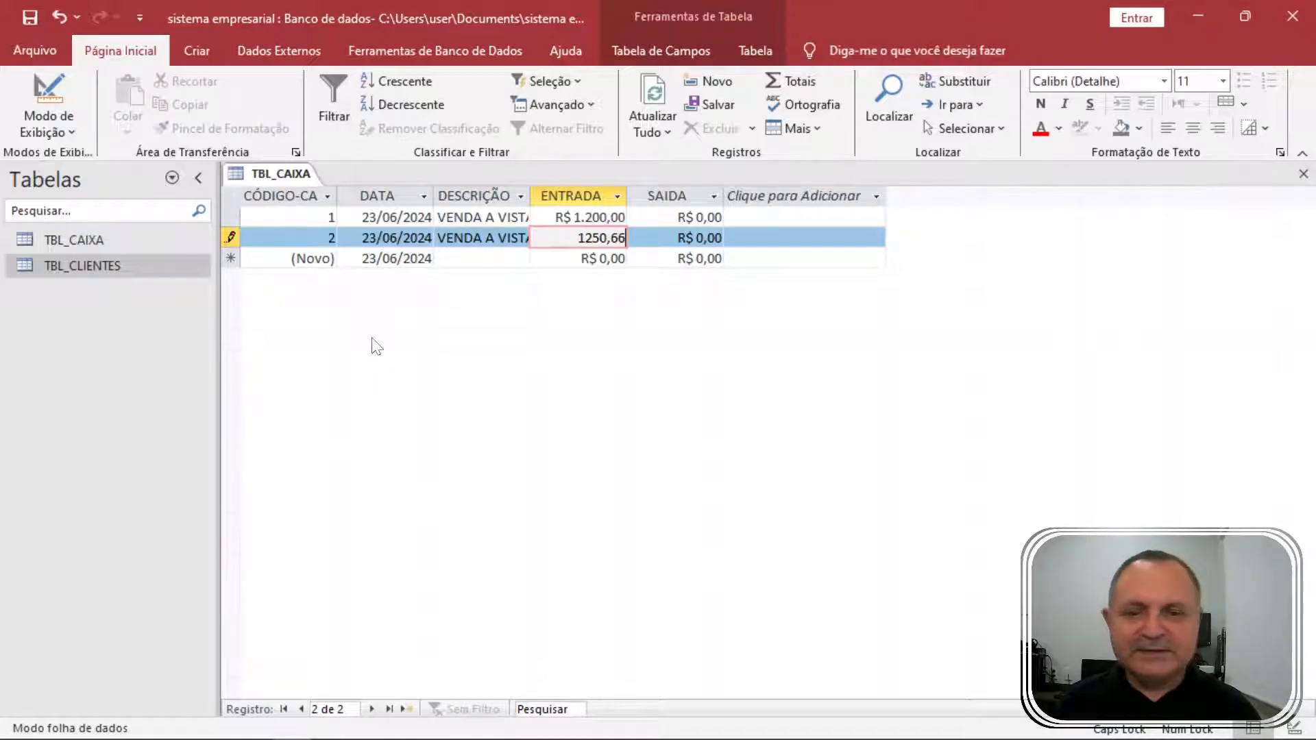
pyautogui.press('Tab')
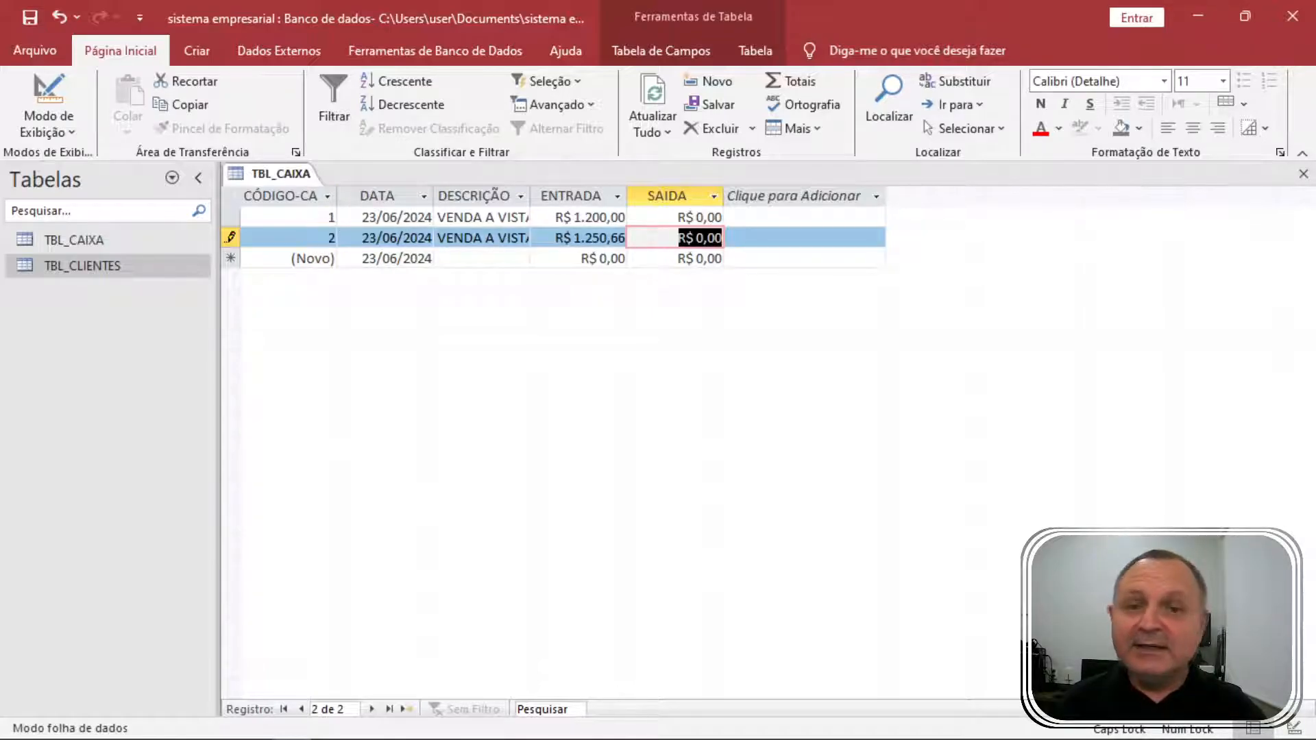
# Auto-fit all TBL_CAIXA columns to their contents and close the table, saving the layout.
pyautogui.click(233, 198)
pyautogui.moveTo(340, 196); pyautogui.dragTo(340, 196)
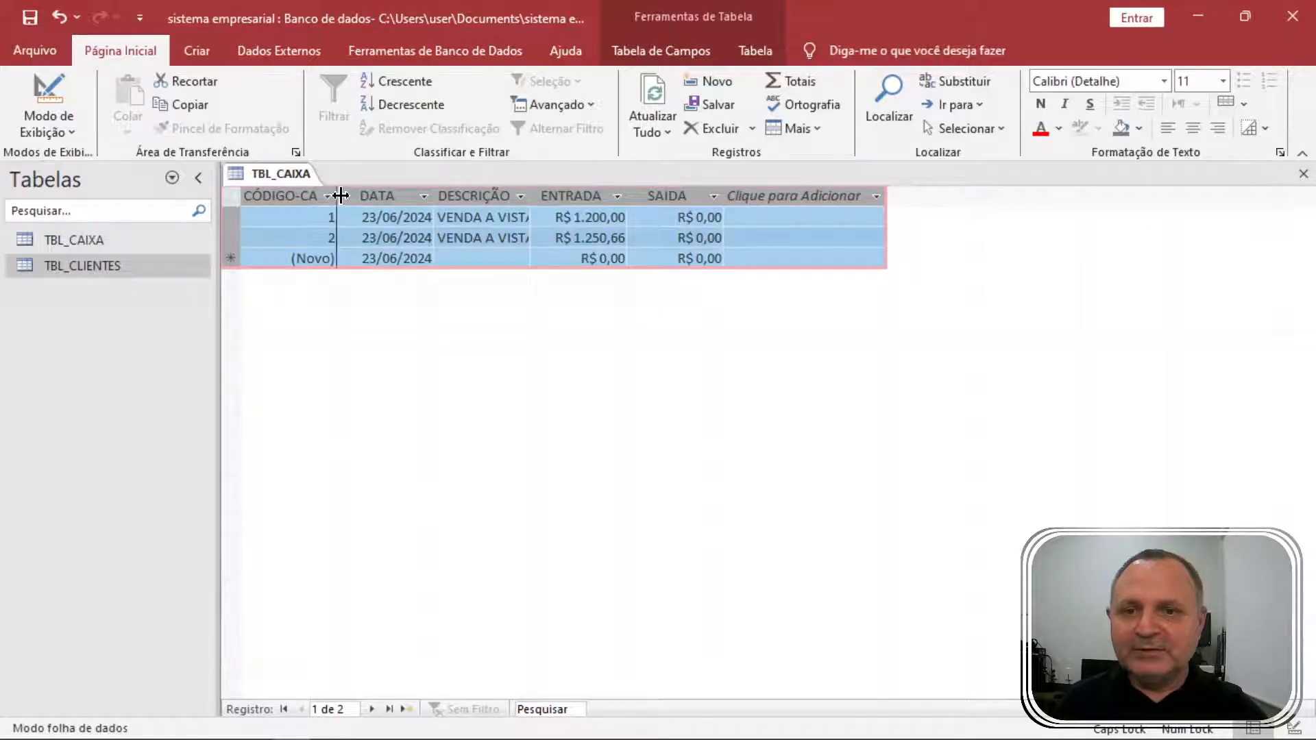
pyautogui.doubleClick(340, 196)
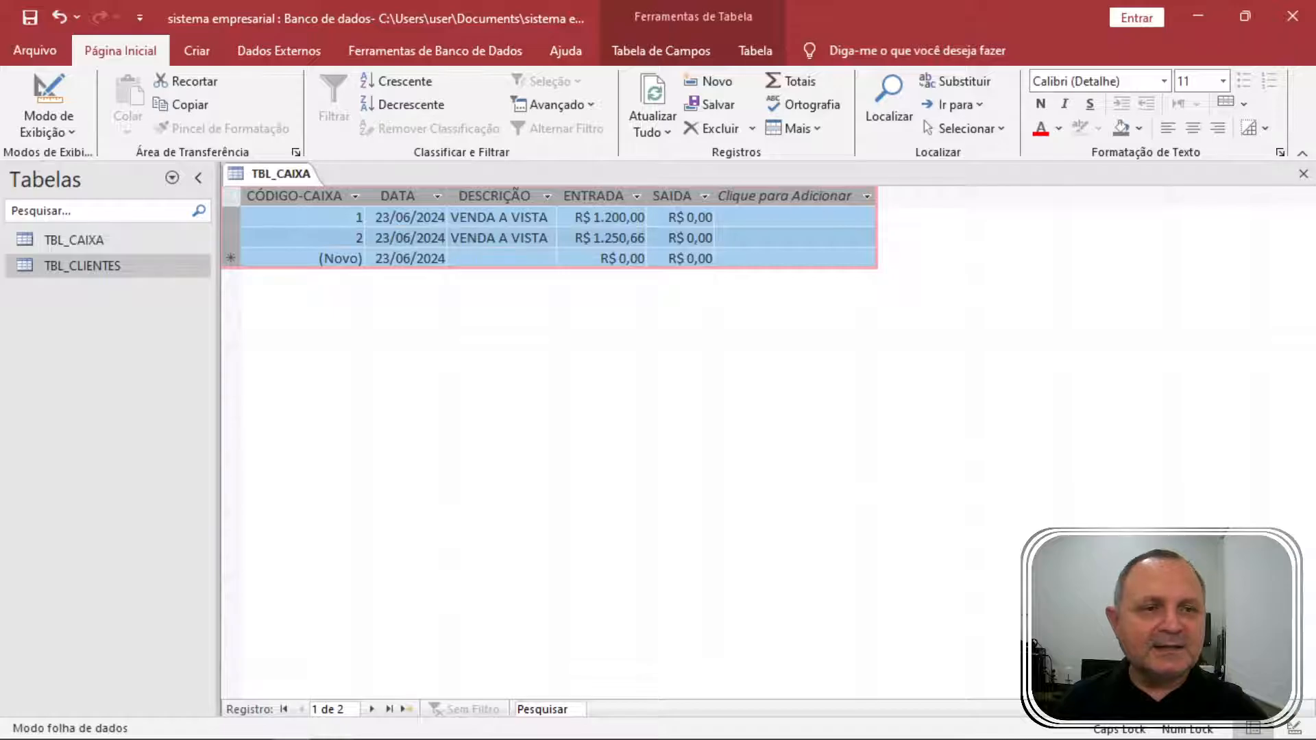
pyautogui.click(1304, 173)
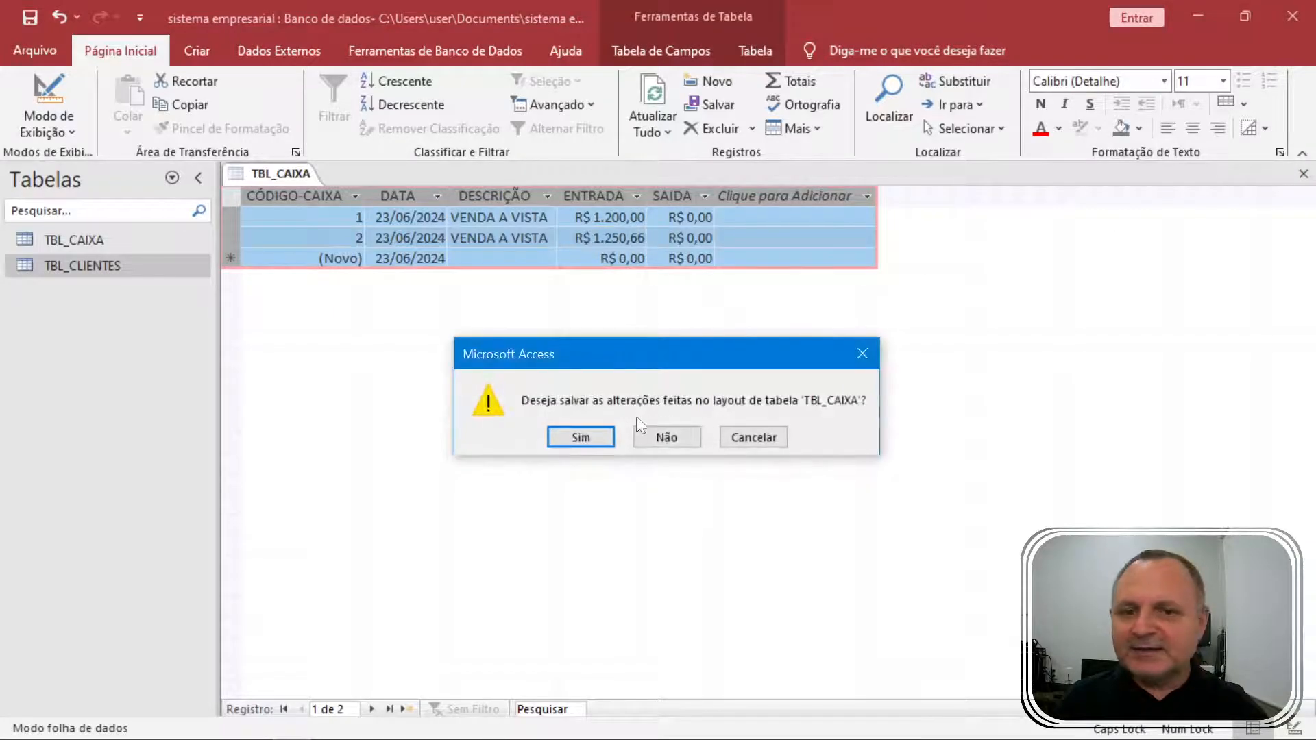
pyautogui.click(585, 436)
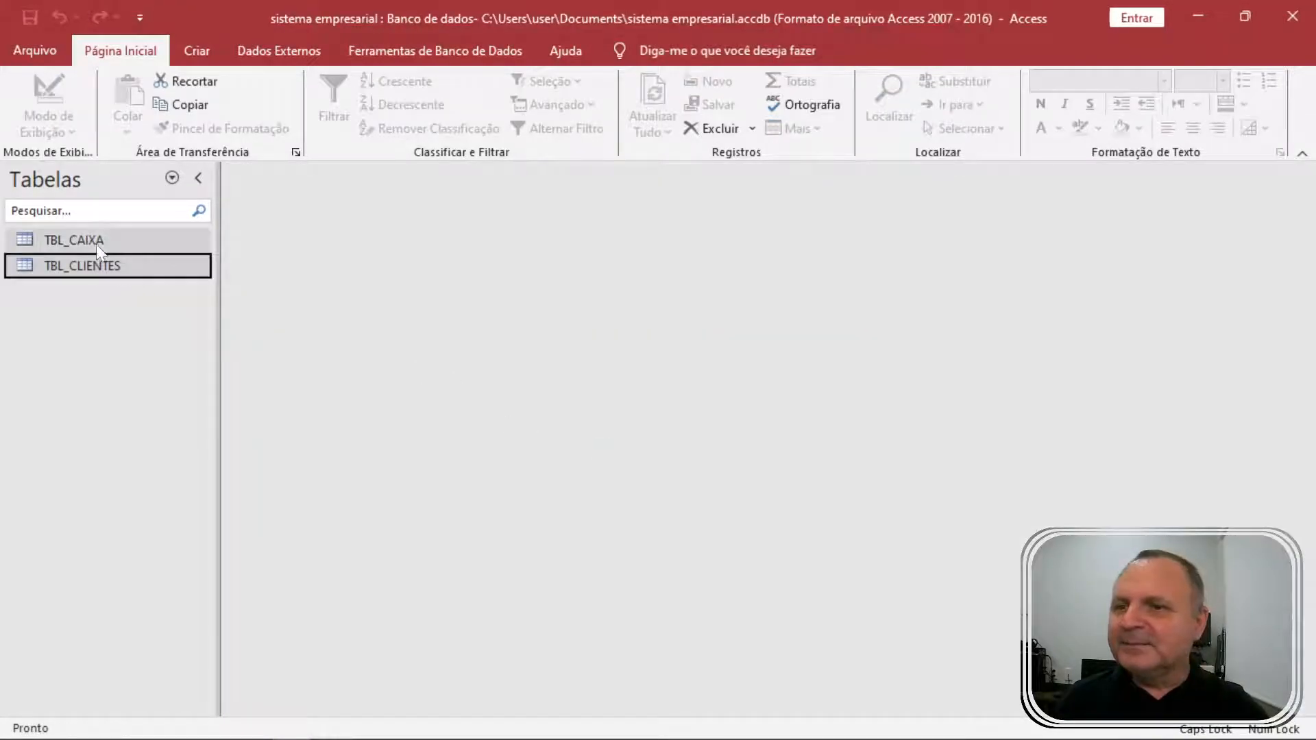
# Select TBL_CLIENTES in the table list and show the Criar commands.
pyautogui.click(94, 258)
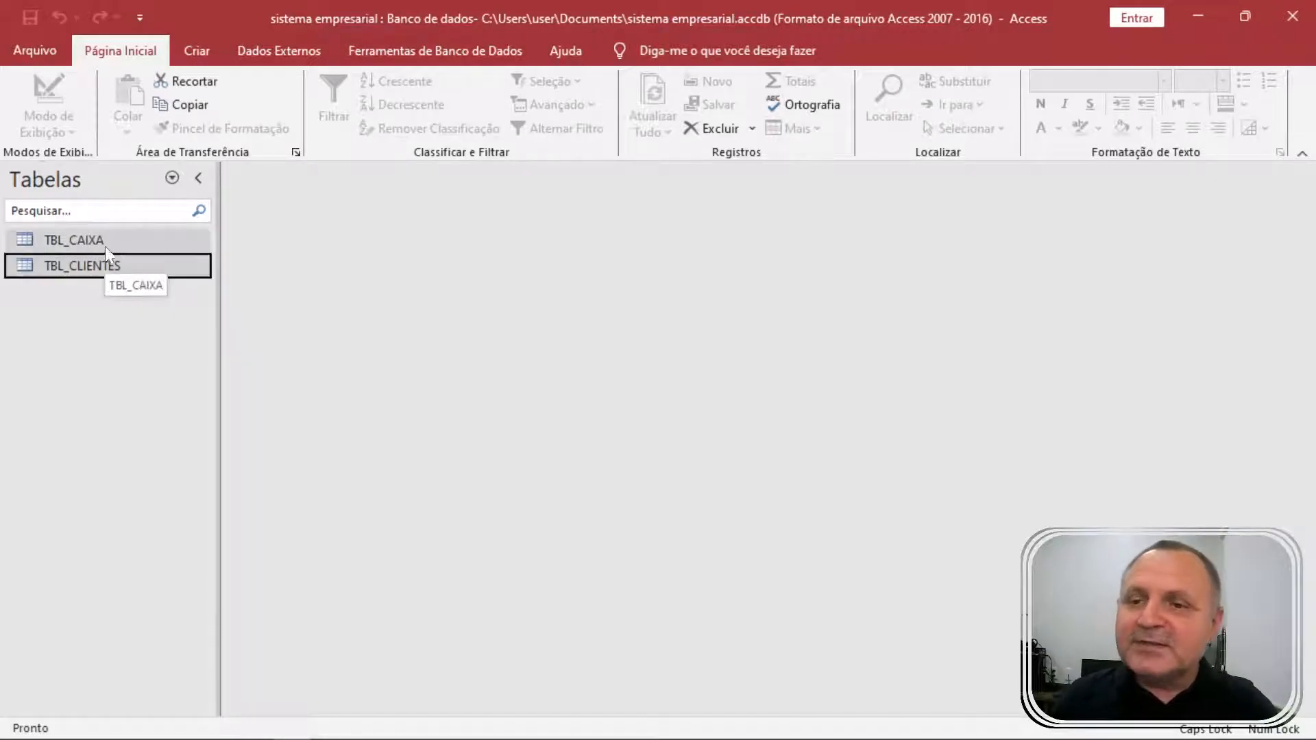
pyautogui.click(119, 237)
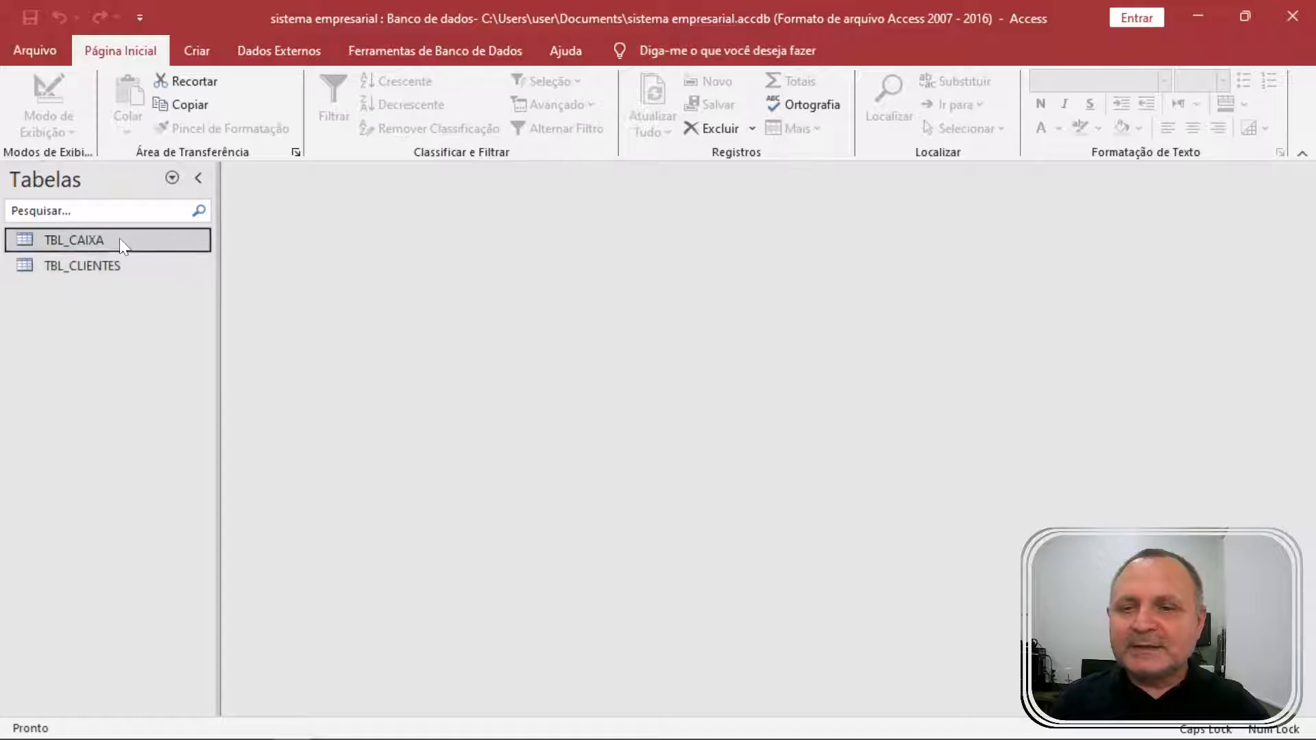
pyautogui.click(153, 269)
pyautogui.click(197, 50)
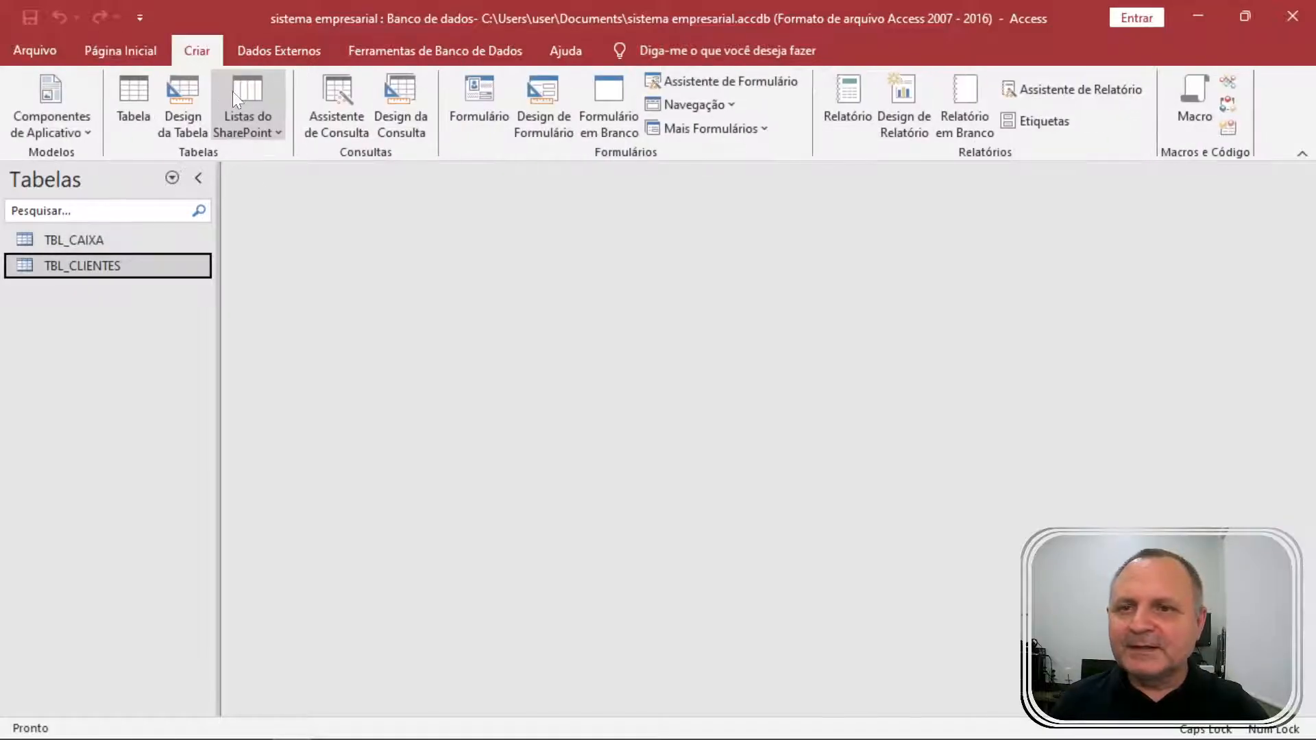
# Create a blank table and open it in Design view, saved as TBL_PRODUTOS.
pyautogui.click(133, 97)
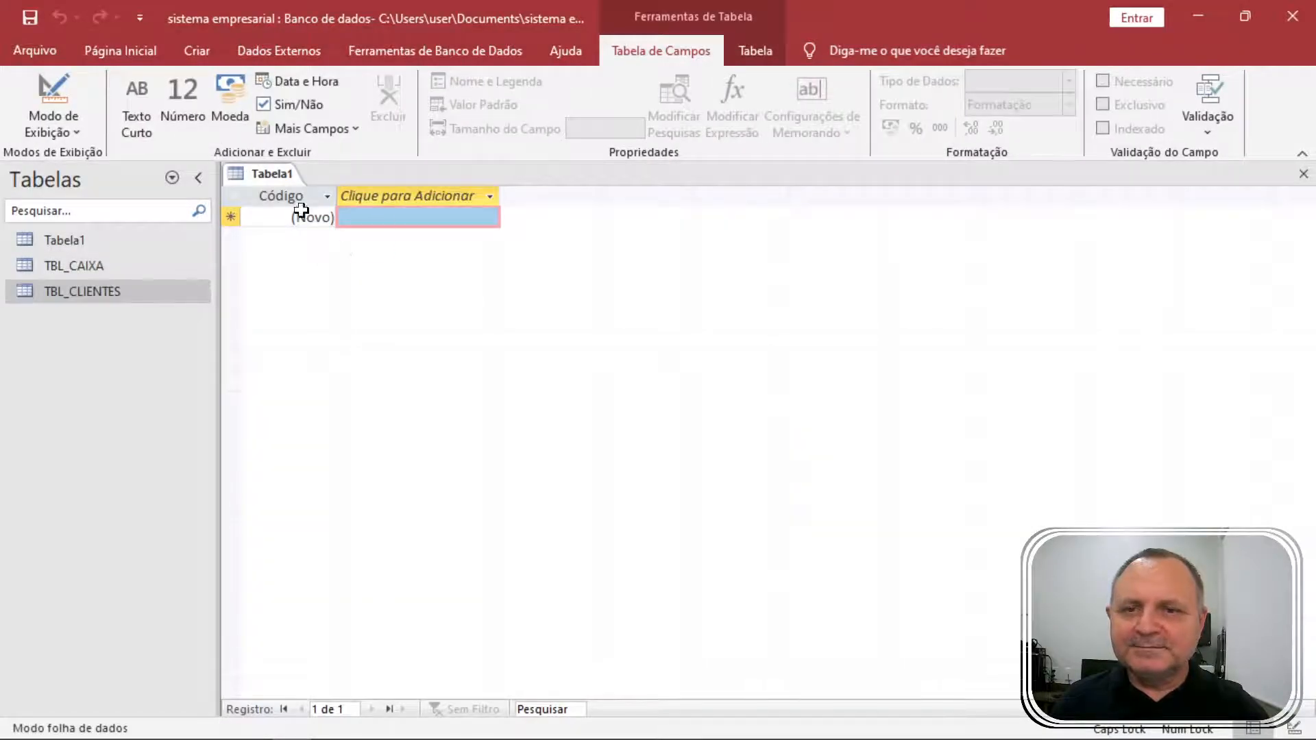
pyautogui.rightClick(282, 178)
pyautogui.click(377, 267)
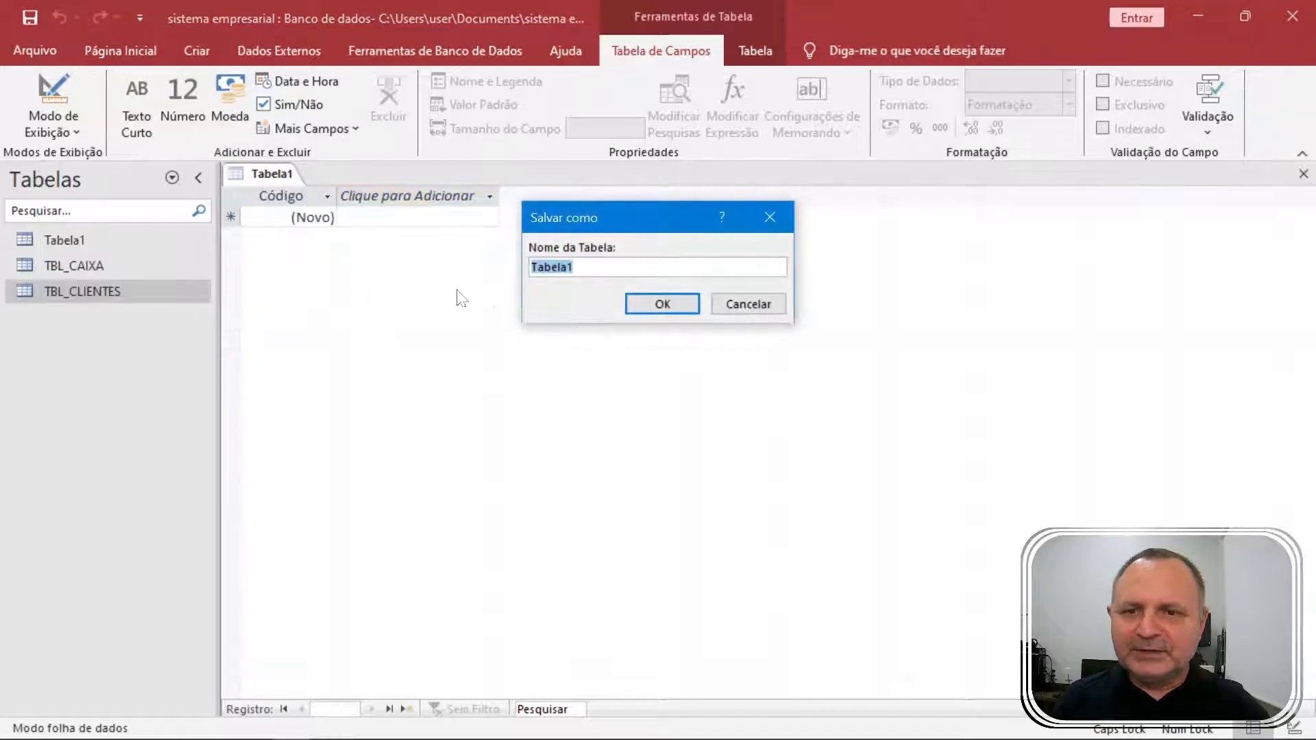
pyautogui.write('TBL_PRODUTOS')
pyautogui.press('Return')
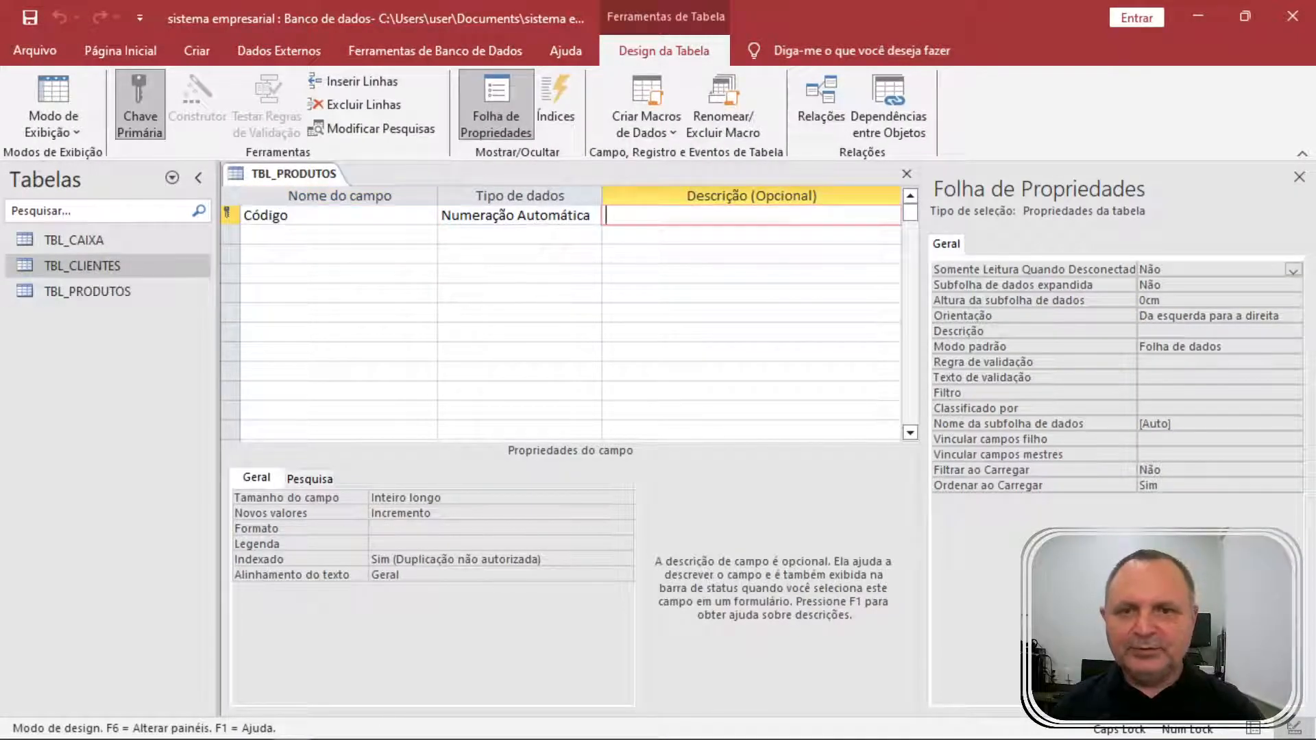
# Rename the Código field to CÓDIGO-PRODUTO.
pyautogui.moveTo(295, 216); pyautogui.dragTo(199, 209)
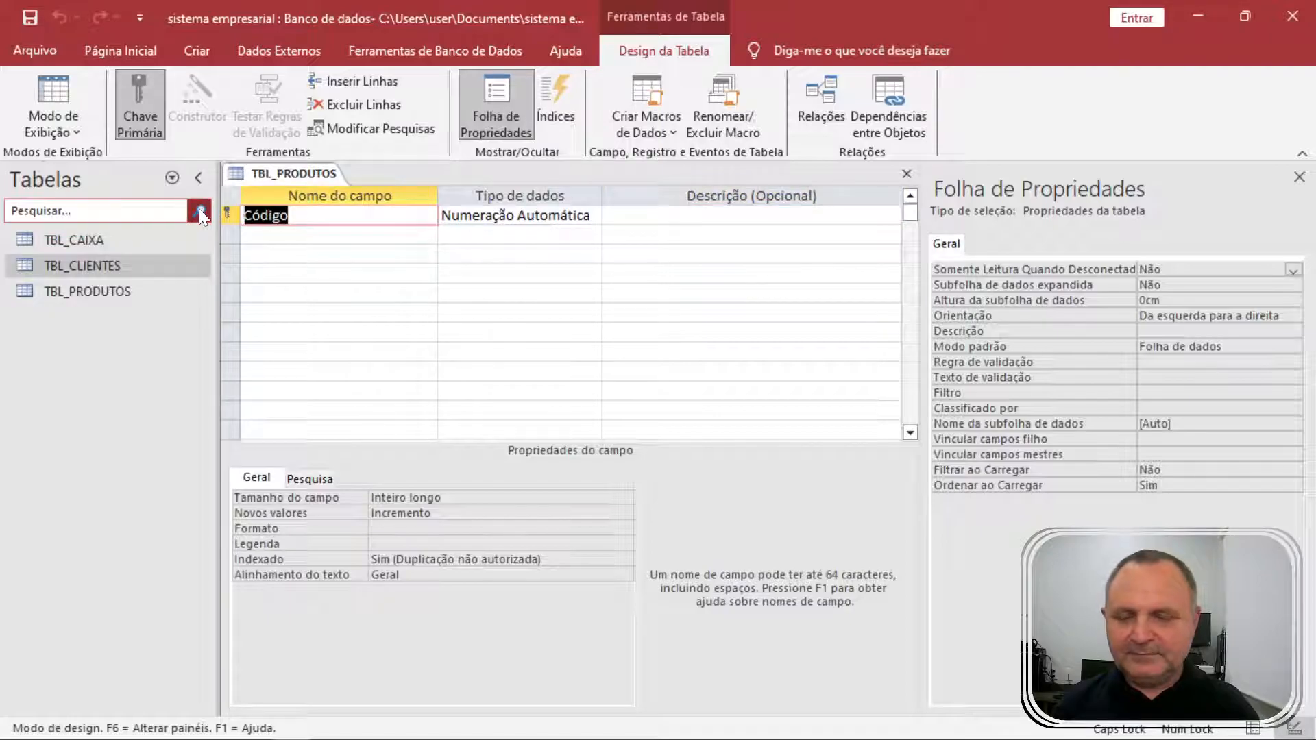
pyautogui.write('CÓDIGO')
pyautogui.write('-PRONTO')
pyautogui.press('BackSpace')
pyautogui.press('BackSpace')
pyautogui.press('BackSpace')
pyautogui.write('DUTO')
pyautogui.press('Down')
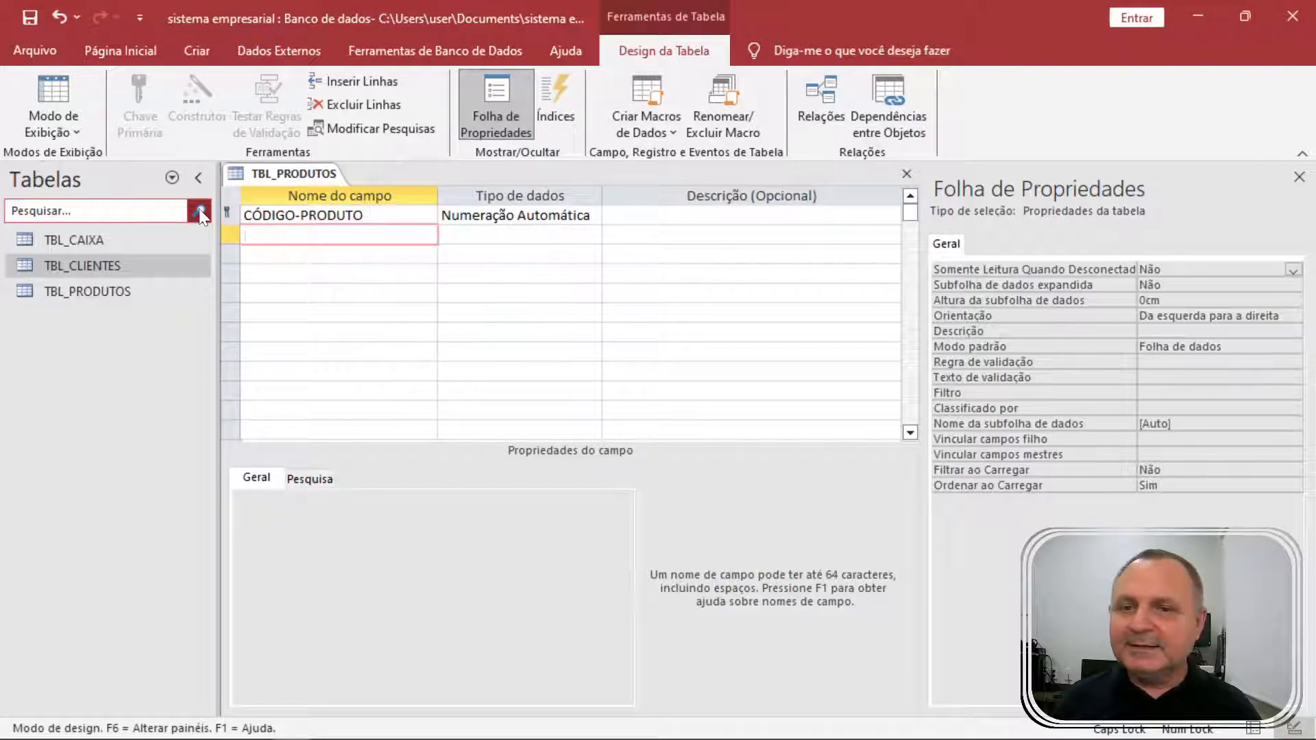
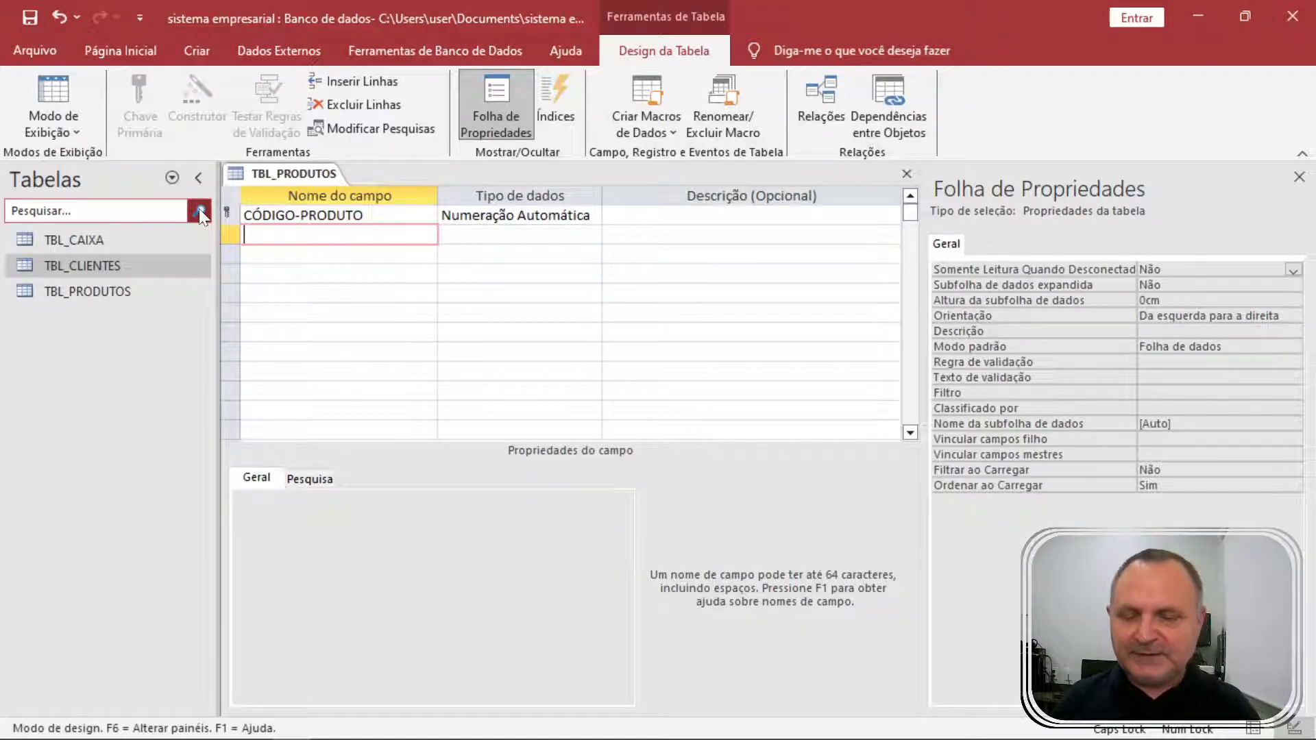
# Enter field names PRODUTO, QTDE-ESTOQUE, QTDE-MINIMA and CUSTO, renaming VLR to CUSTO.
pyautogui.write('PRODUTO')
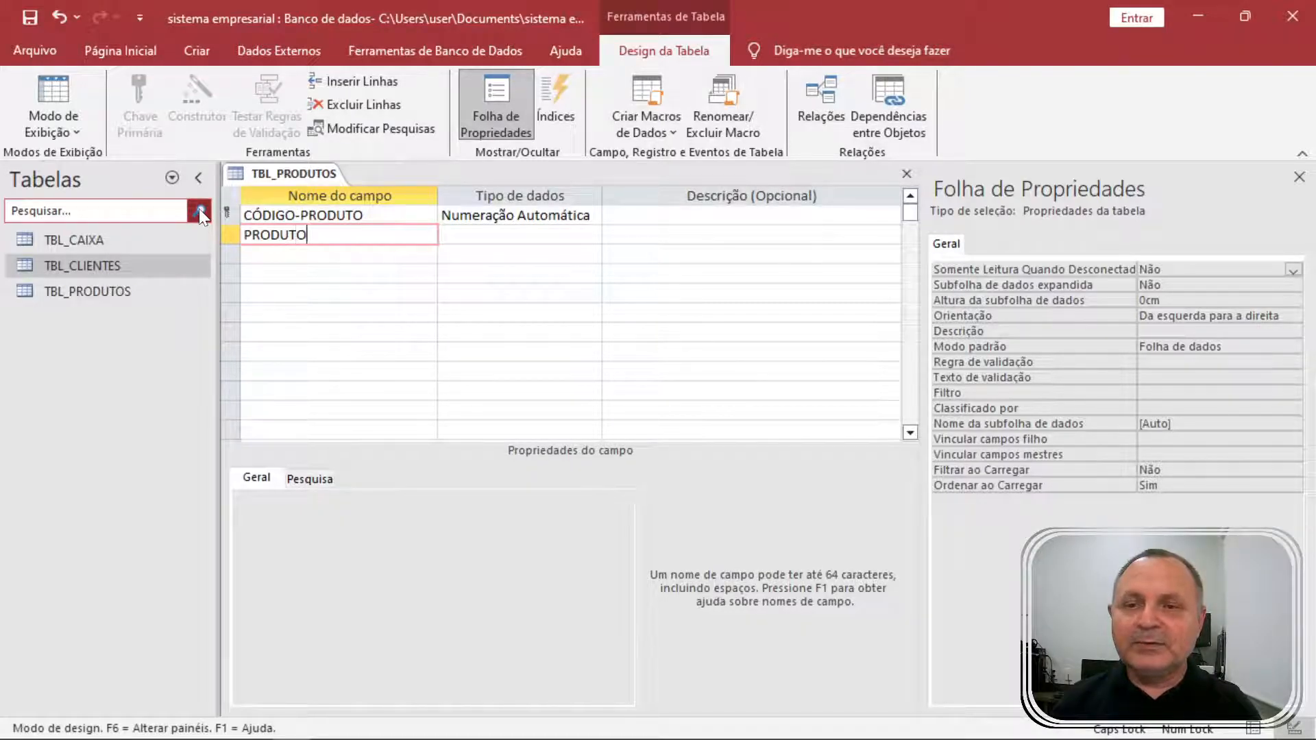
pyautogui.press('Down')
pyautogui.write('DE')
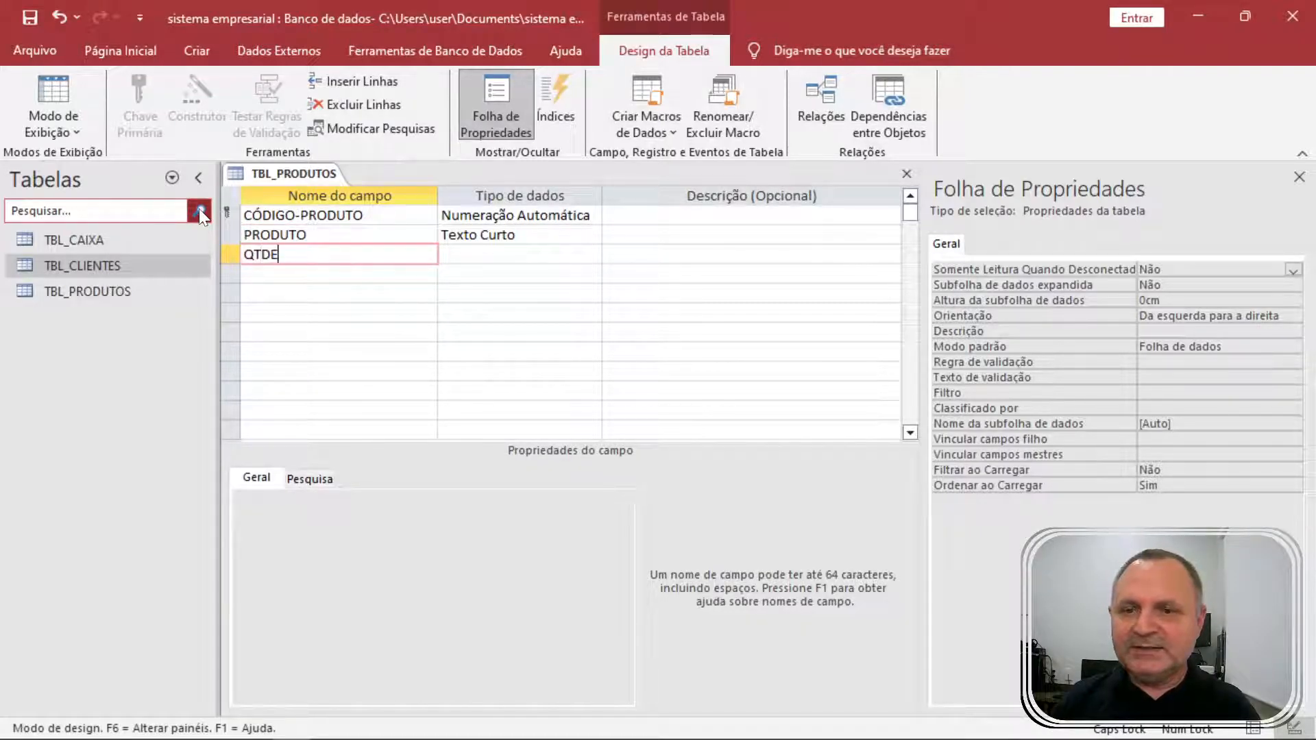
pyautogui.write('-ESTOQUE')
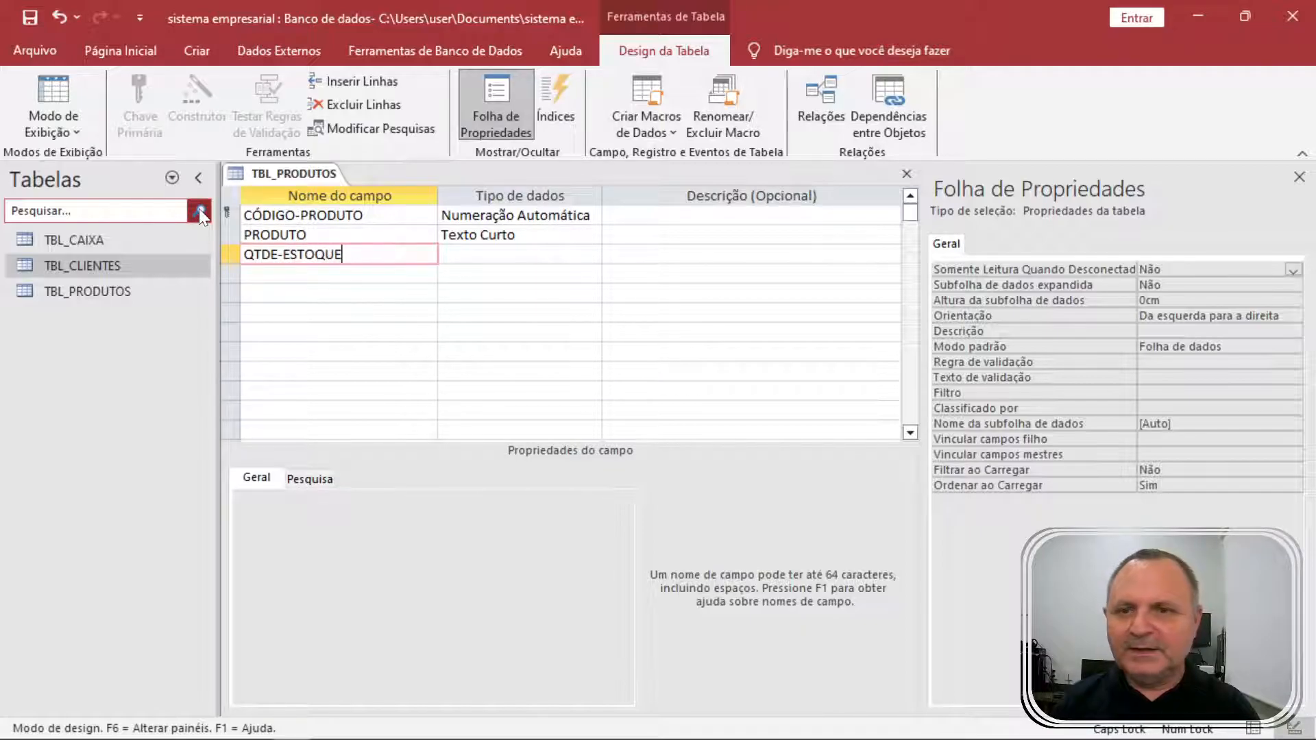
pyautogui.press('Down')
pyautogui.write('Q')
pyautogui.write('TDE')
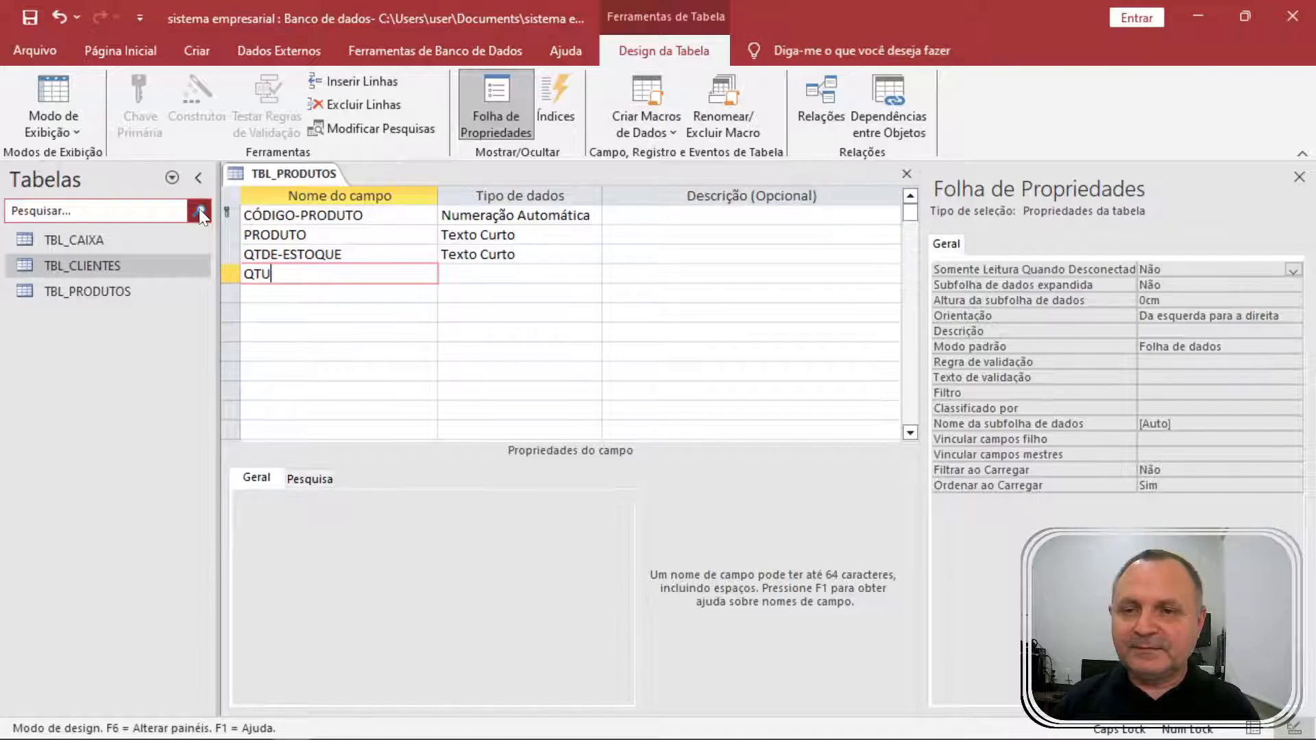
pyautogui.write('-MINIMA')
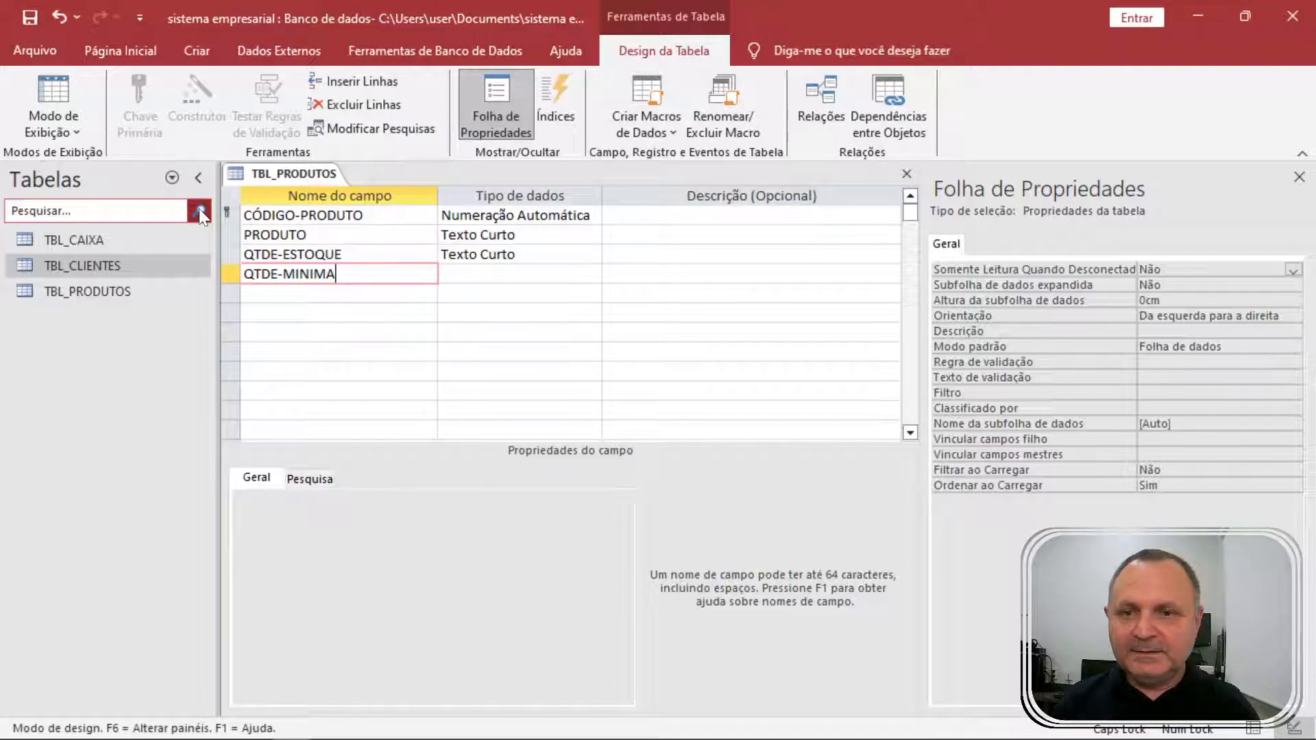
pyautogui.press('Down')
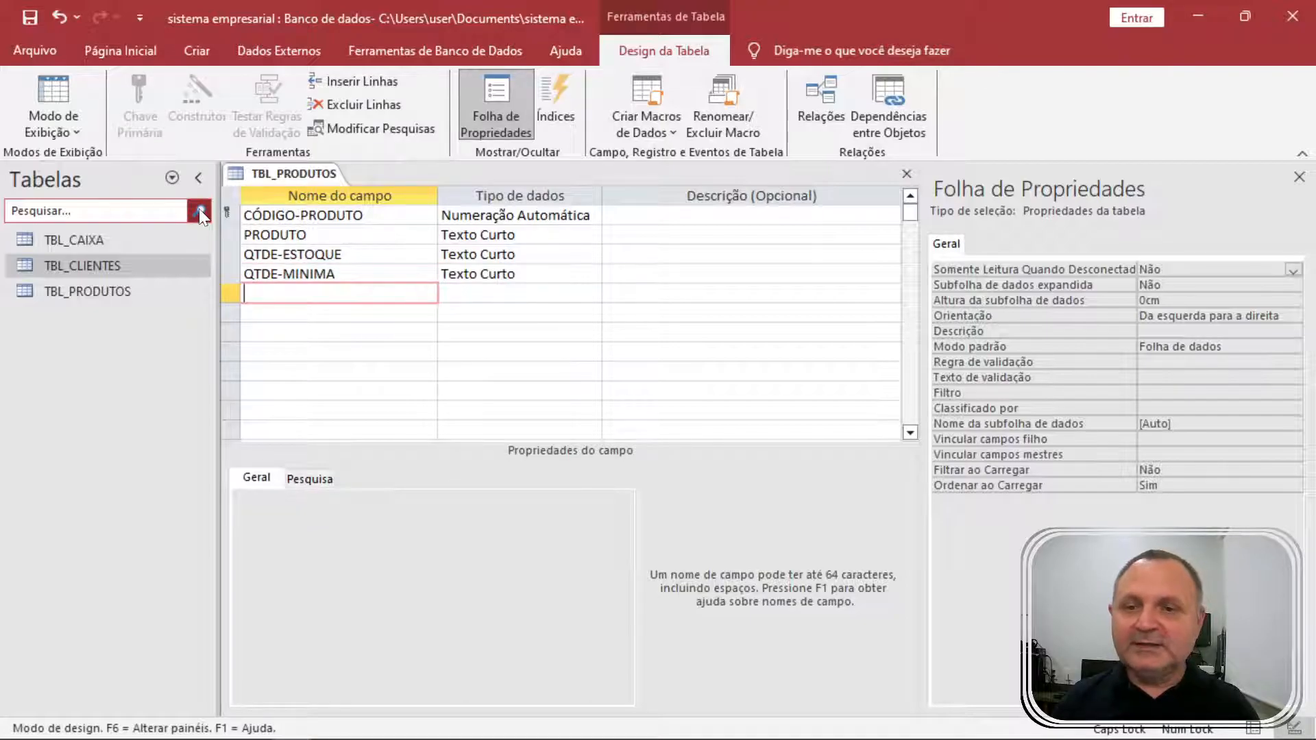
pyautogui.write('VLR')
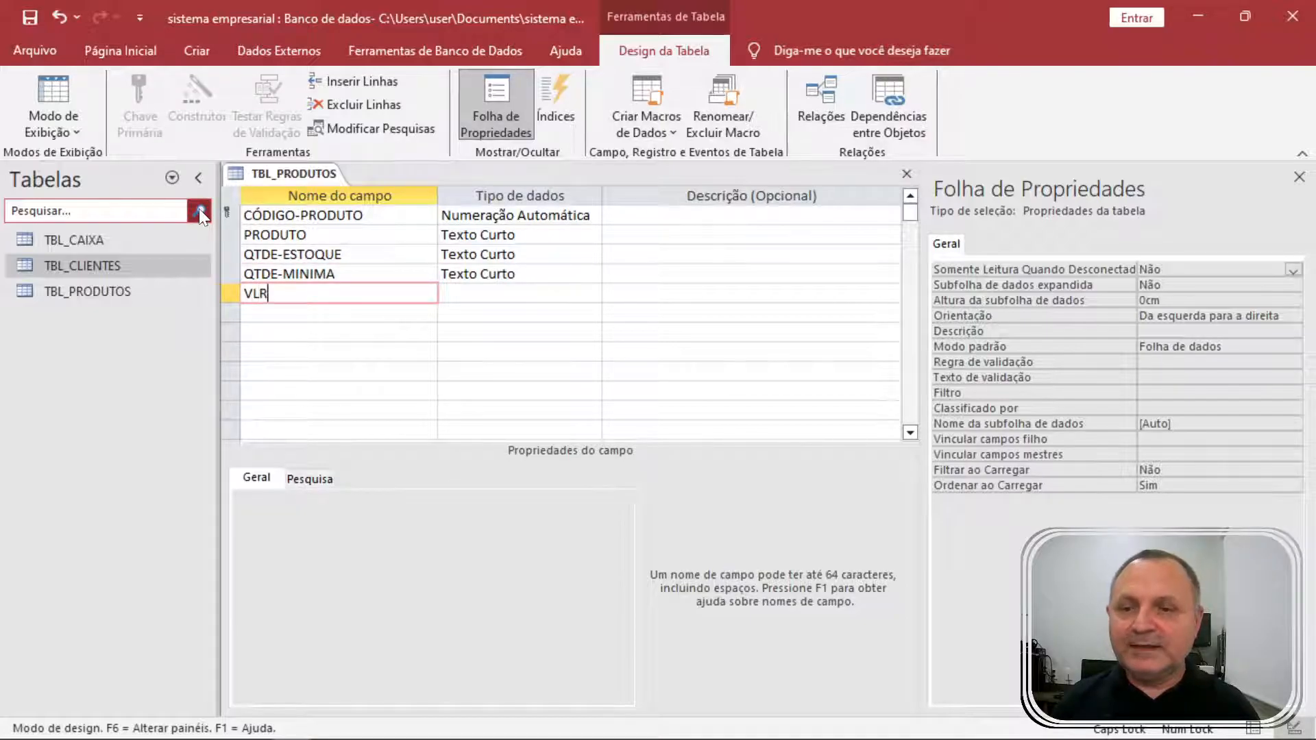
pyautogui.press('Down')
pyautogui.press('Up')
pyautogui.press('Tab')
pyautogui.hotkey('shift', 'Tab')
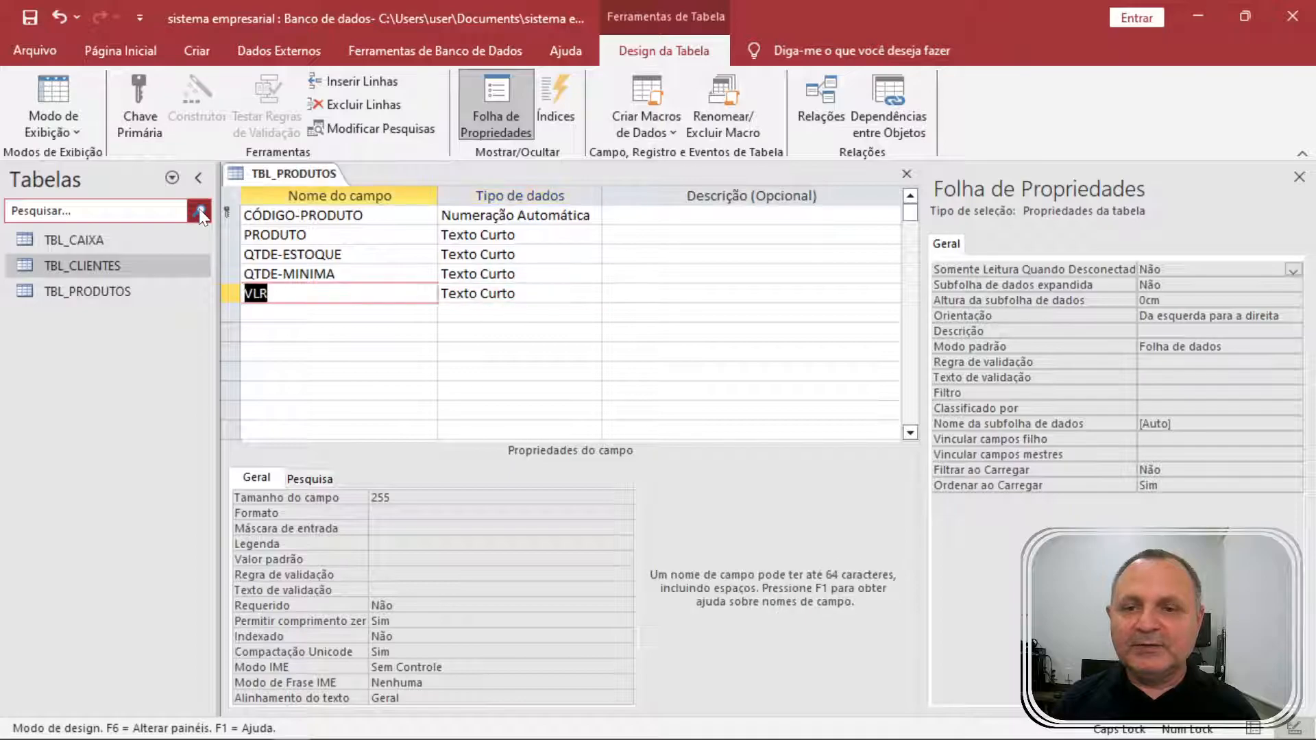
pyautogui.write('CUSTO')
# Set CUSTO to Moeda and QTDE-MINIMA and QTDE-ESTOQUE to Número.
pyautogui.press('Tab')
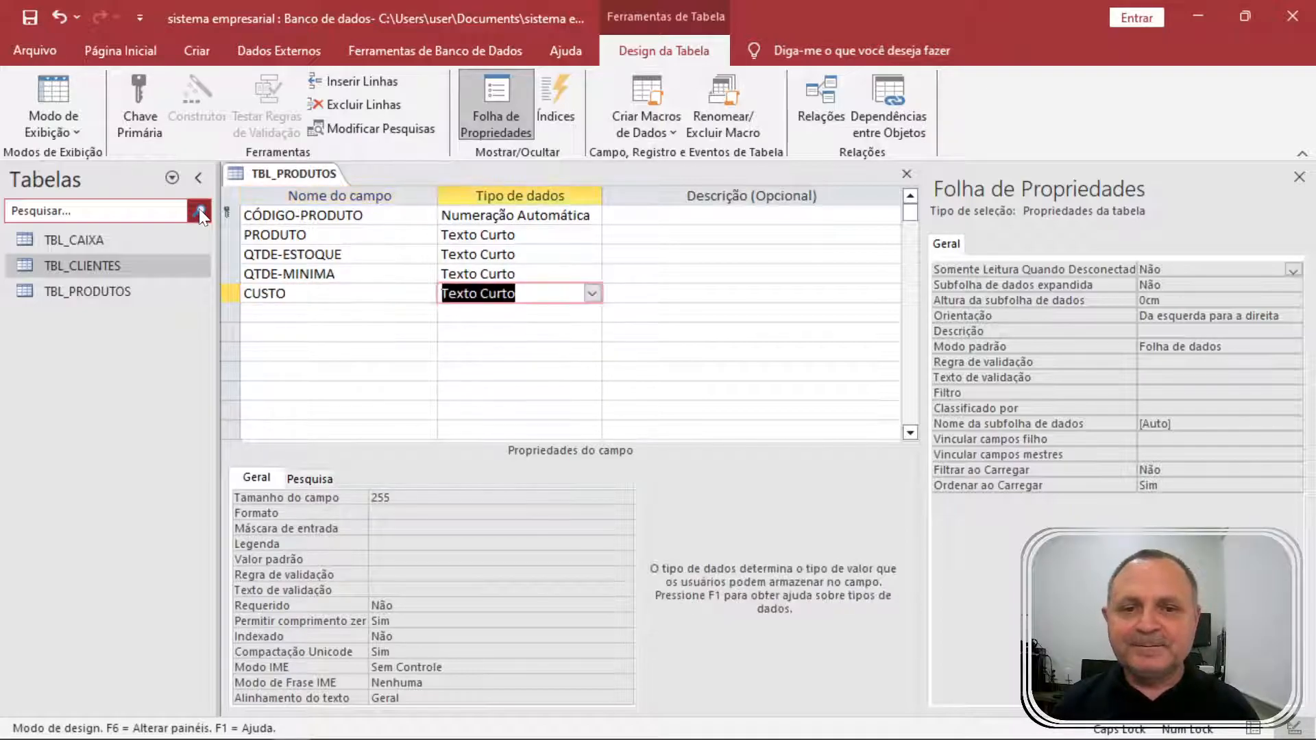
pyautogui.write('MOeda')
pyautogui.press('Up')
pyautogui.write('N')
pyautogui.press('Up')
pyautogui.write('N')
pyautogui.press('Up')
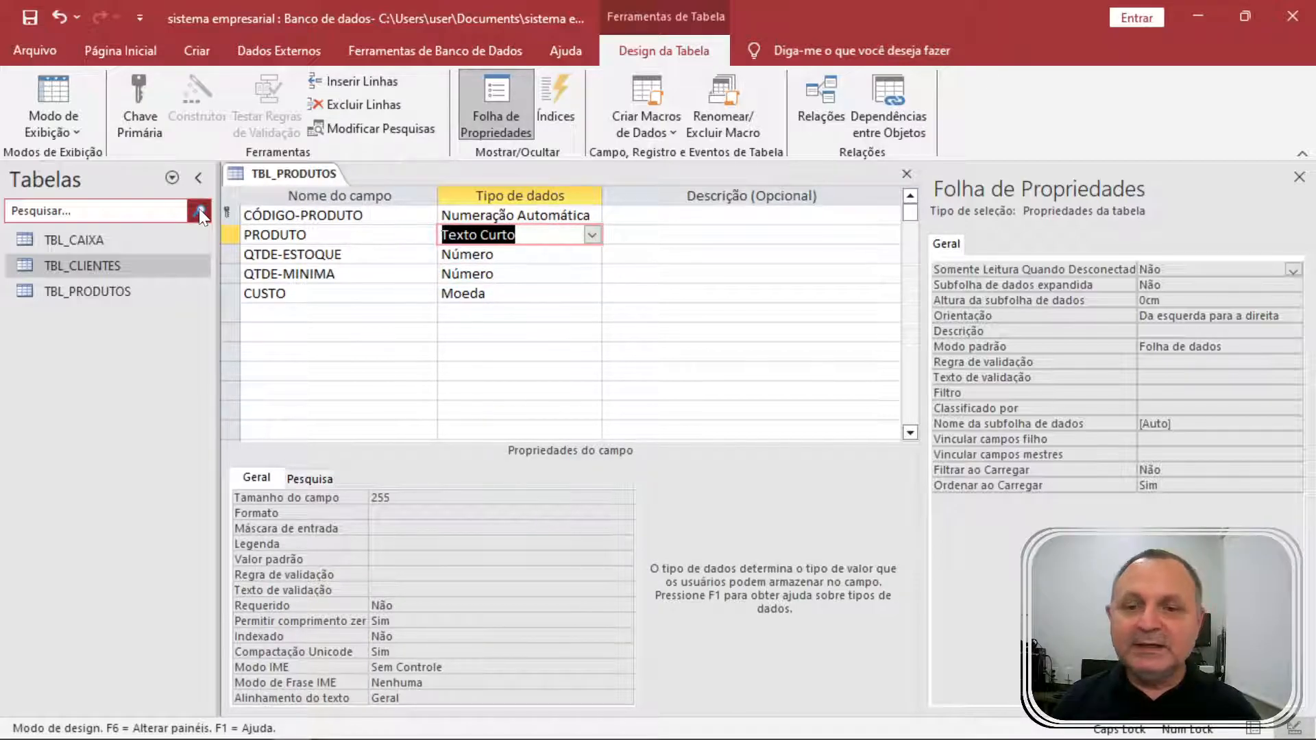
# Limit PRODUTO's field size to 50 and close the property sheet.
pyautogui.click(294, 498)
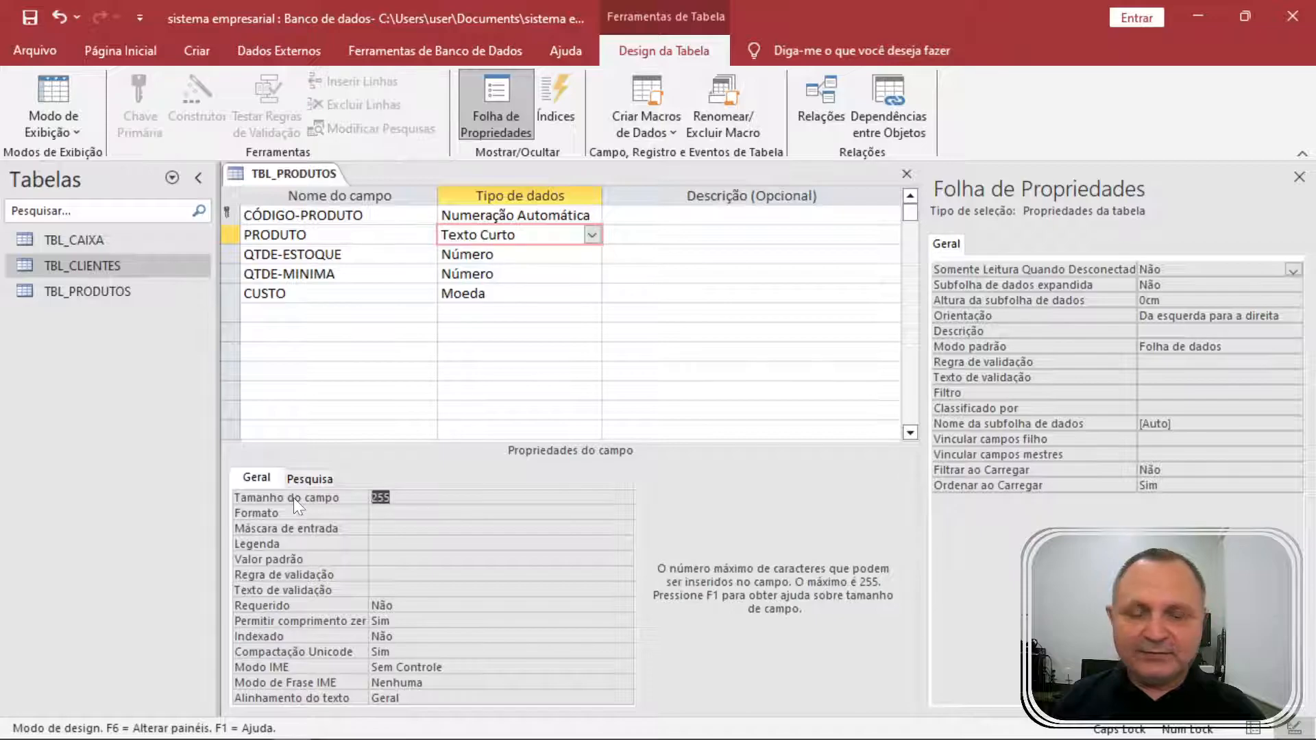
pyautogui.write('40')
pyautogui.press('Return')
pyautogui.click(302, 494)
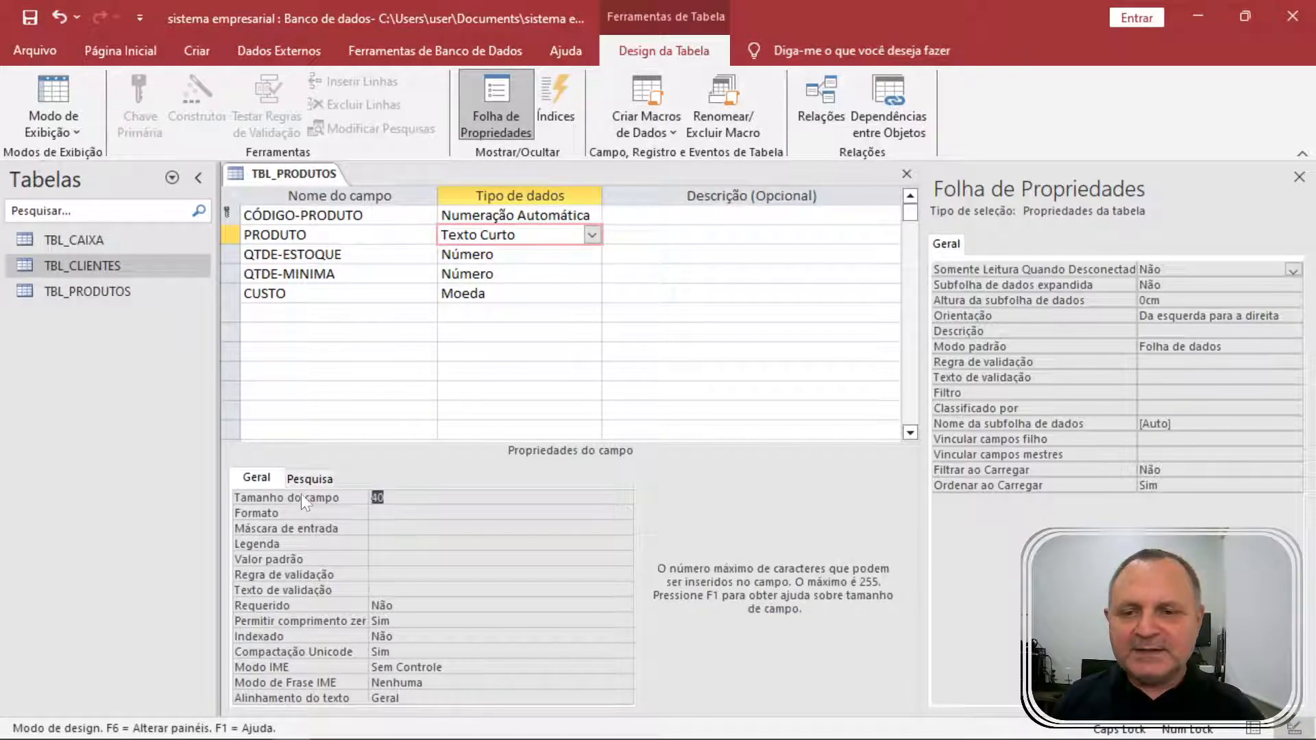
pyautogui.write('50')
pyautogui.press('Return')
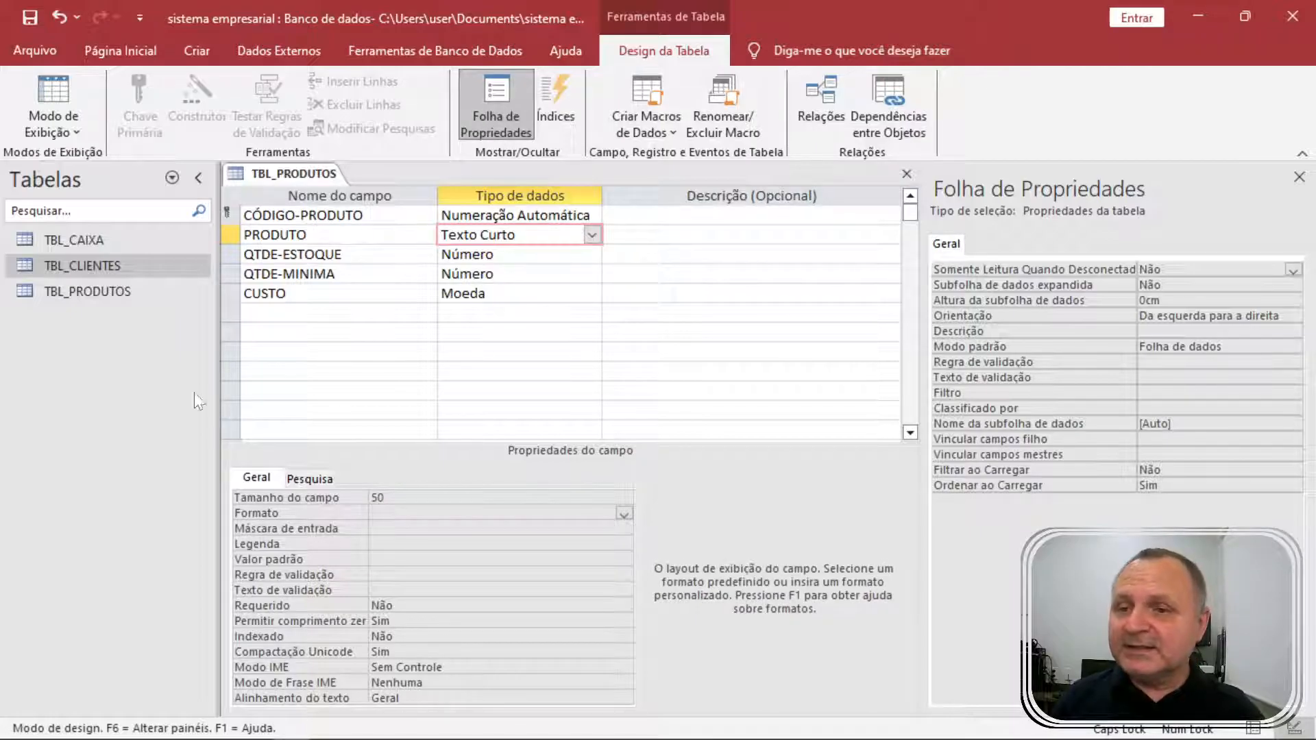
pyautogui.click(293, 174)
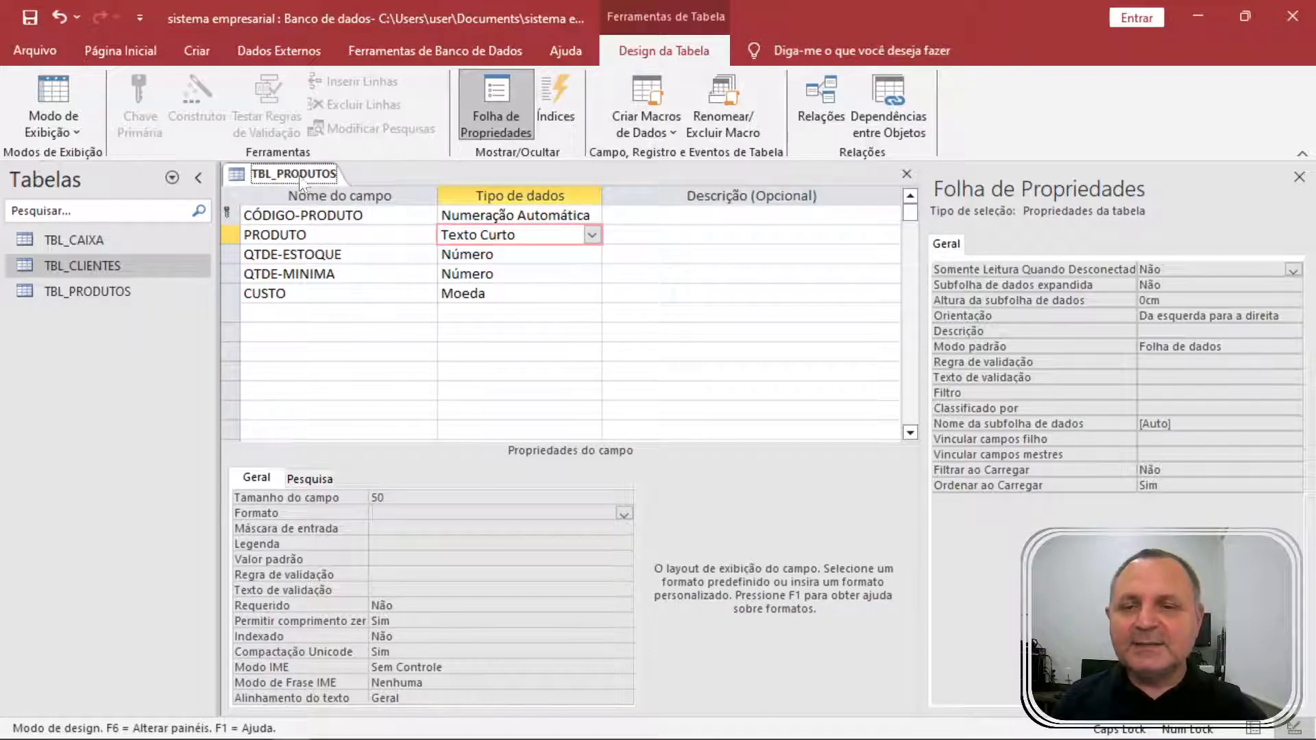
pyautogui.click(1299, 176)
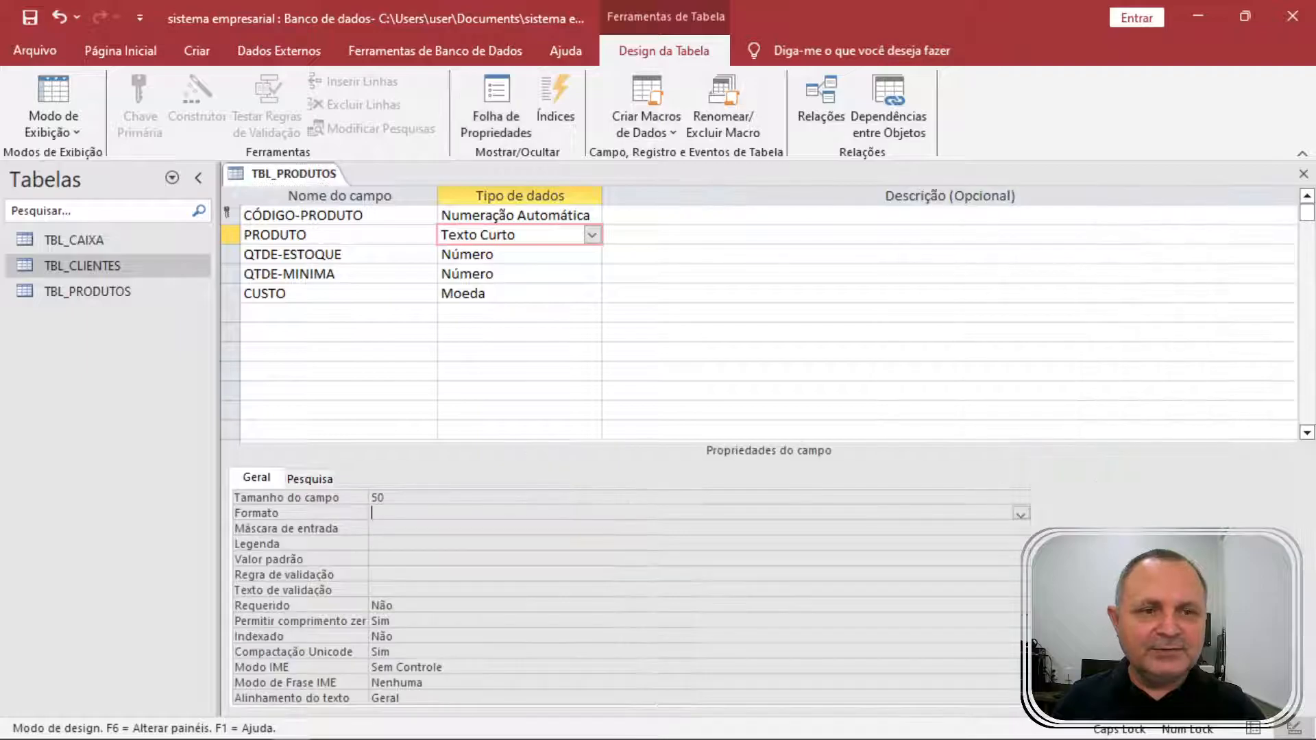
# Save the design, switch to datasheet view, and enter ARROZ: stock 1000, minimum 200, cost 18,55.
pyautogui.rightClick(299, 175)
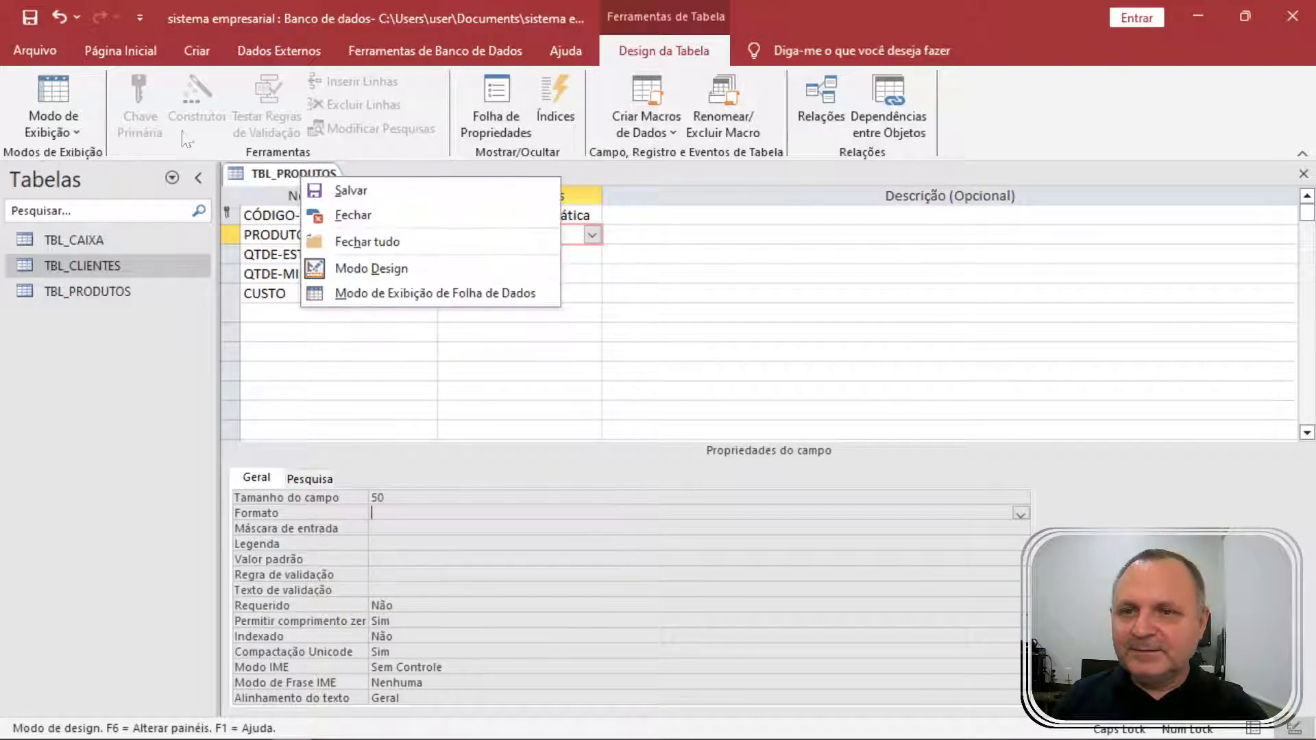
pyautogui.click(68, 103)
pyautogui.click(620, 444)
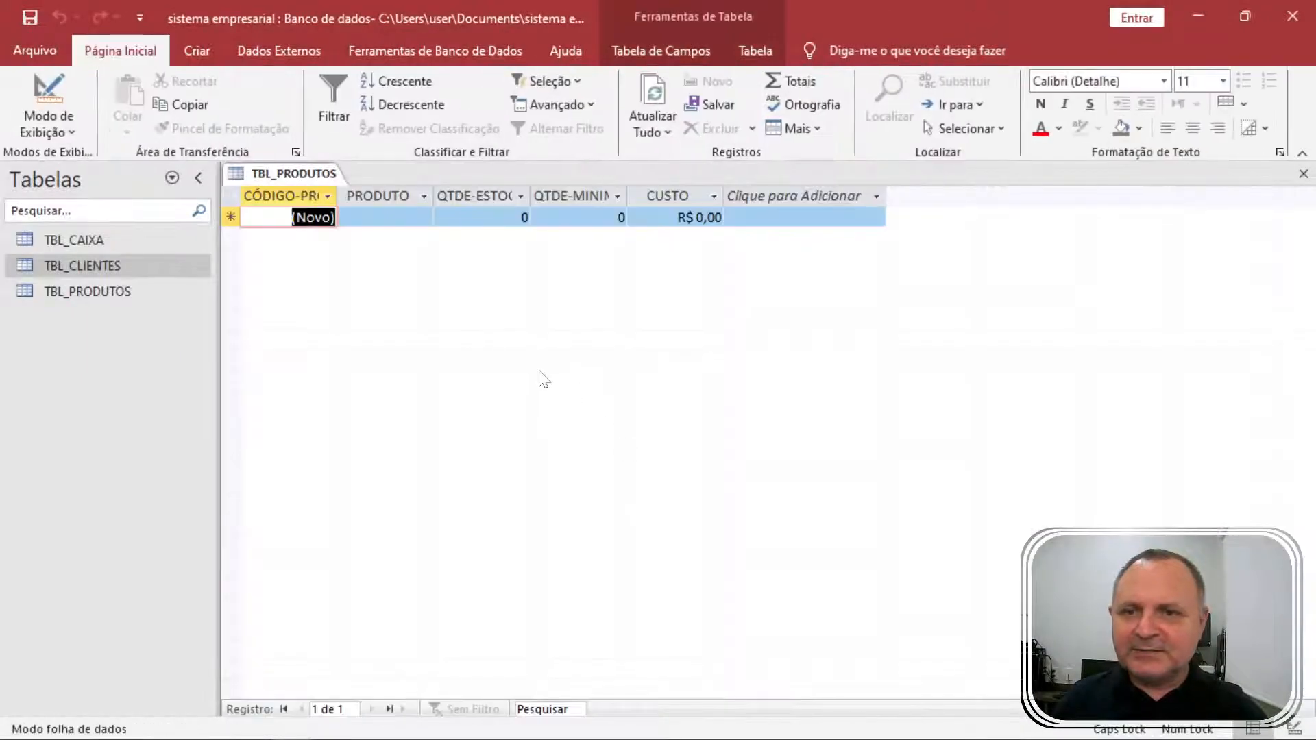
pyautogui.press('Tab')
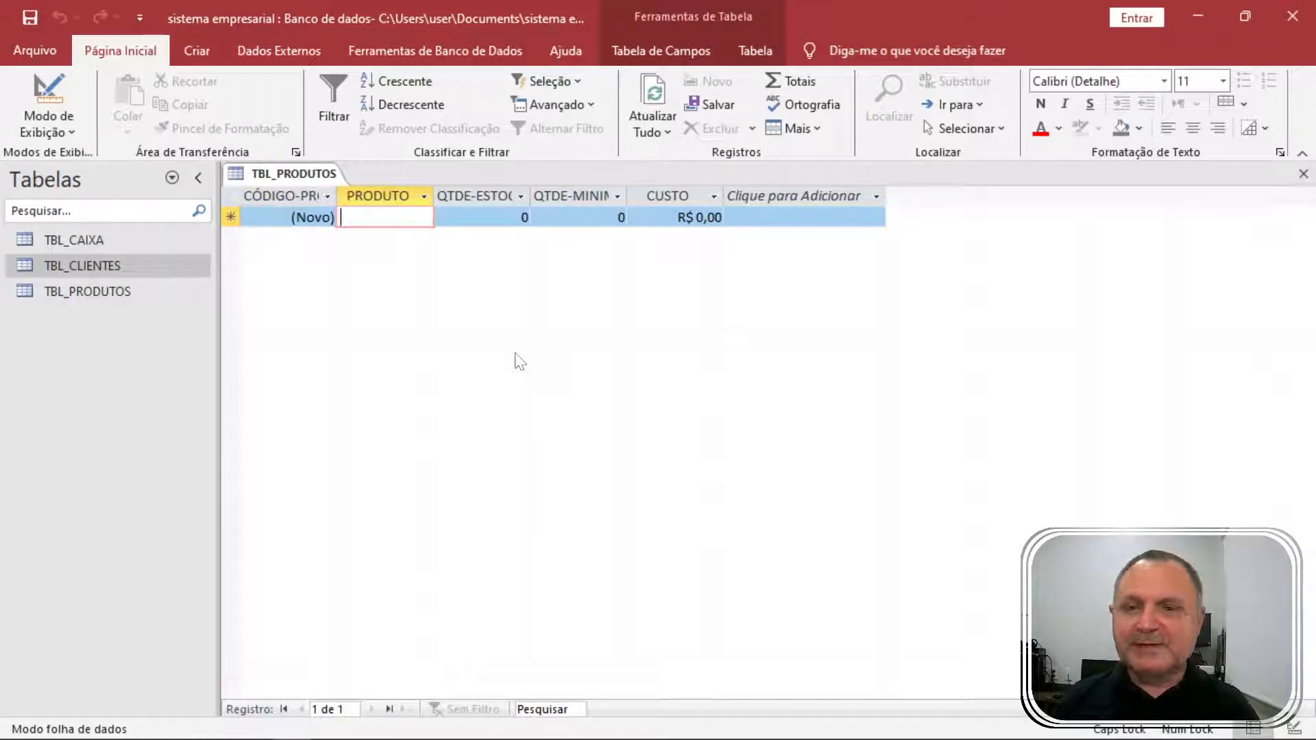
pyautogui.write('ARROZ')
pyautogui.press('Tab')
pyautogui.write('1000')
pyautogui.press('Tab')
pyautogui.write('200')
pyautogui.press('Tab')
pyautogui.write('18,55')
pyautogui.press('Tab')
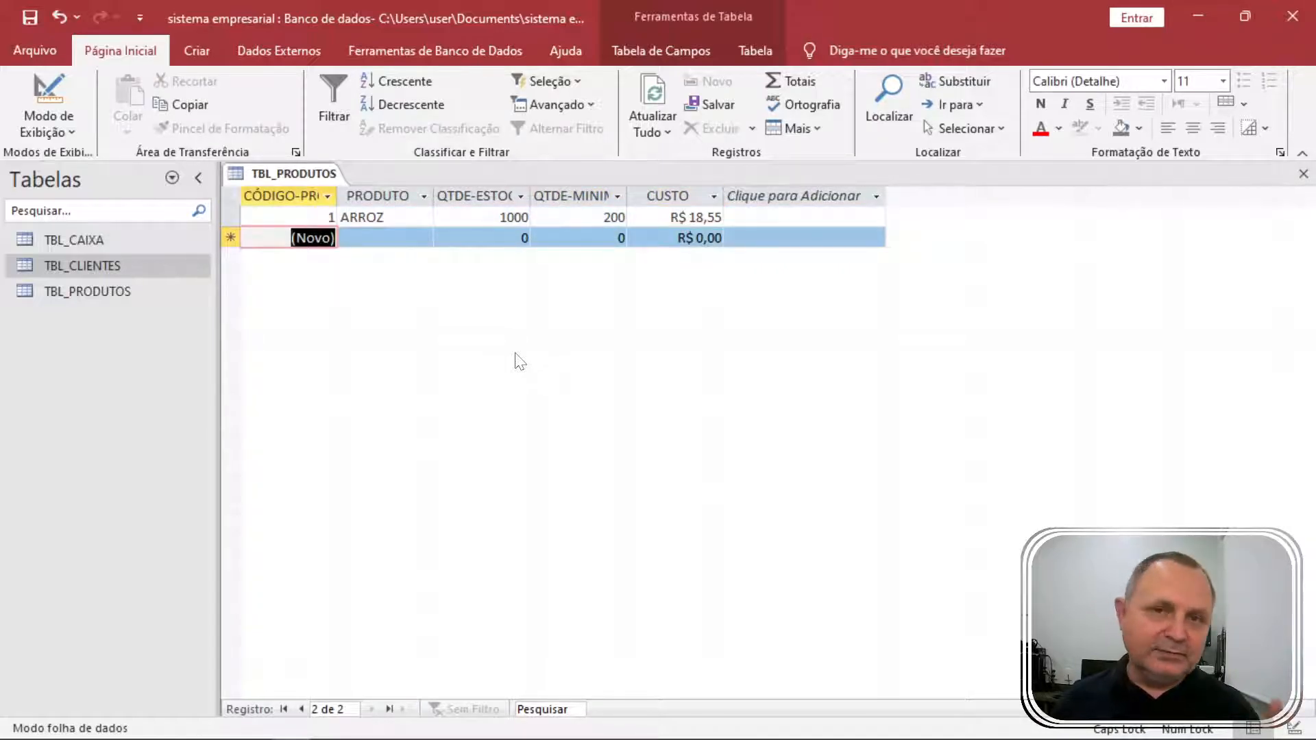
# Enter FEIJÃO with stock 5000, minimum 1000 and cost 7,98.
pyautogui.press('Tab')
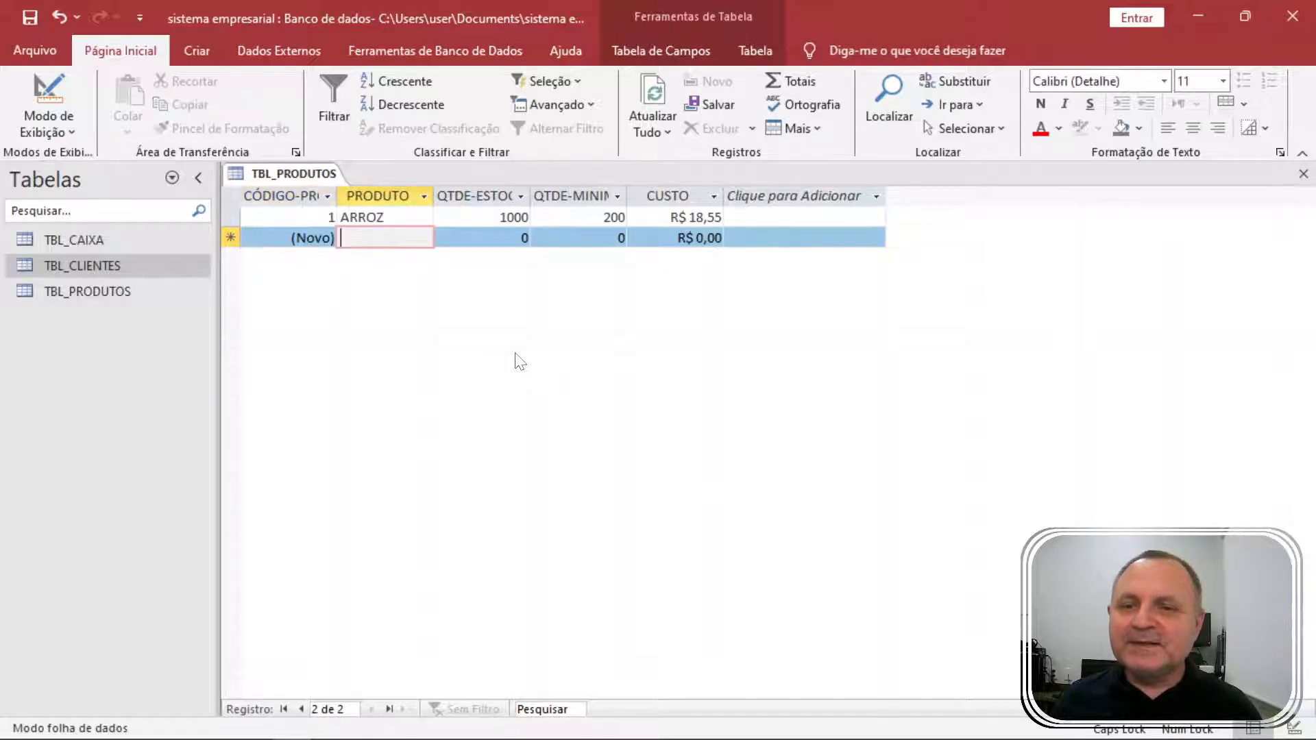
pyautogui.write('FEIJÃO')
pyautogui.press('Tab')
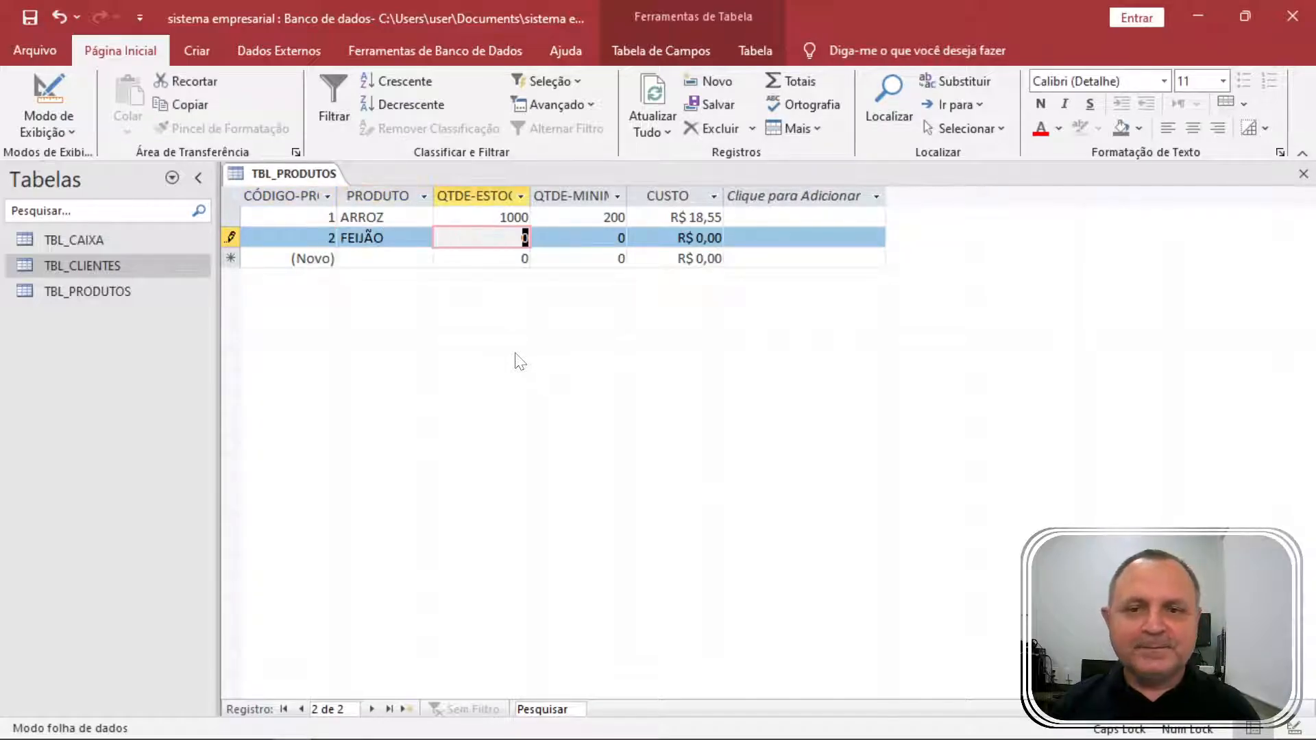
pyautogui.write('5000')
pyautogui.press('Tab')
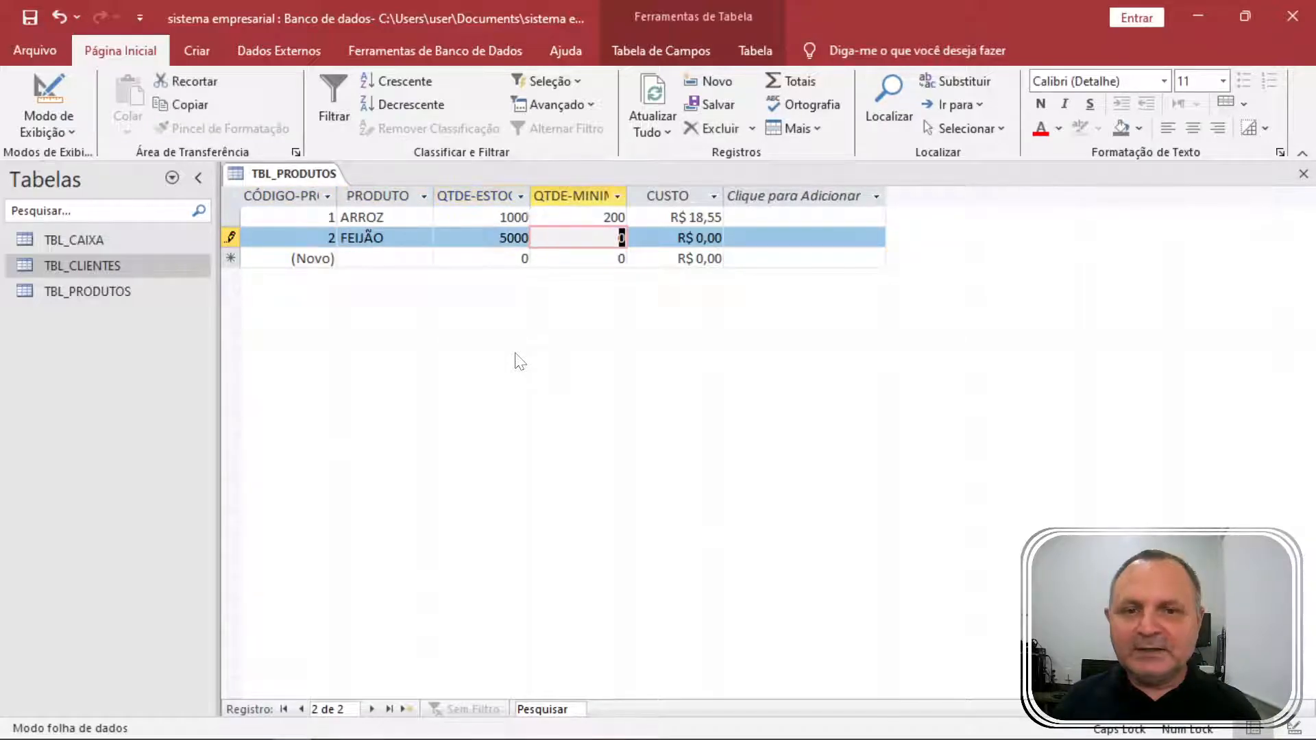
pyautogui.write('1000')
pyautogui.press('Tab')
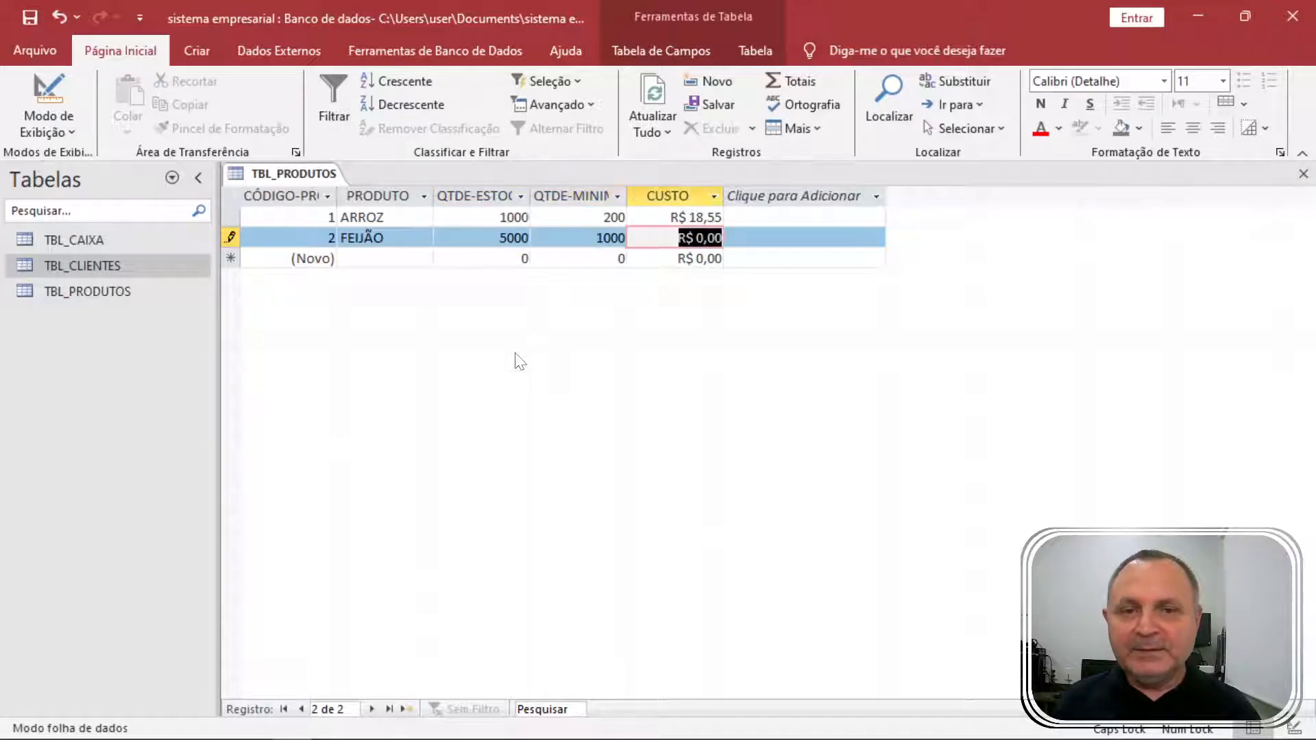
pyautogui.write('7,9')
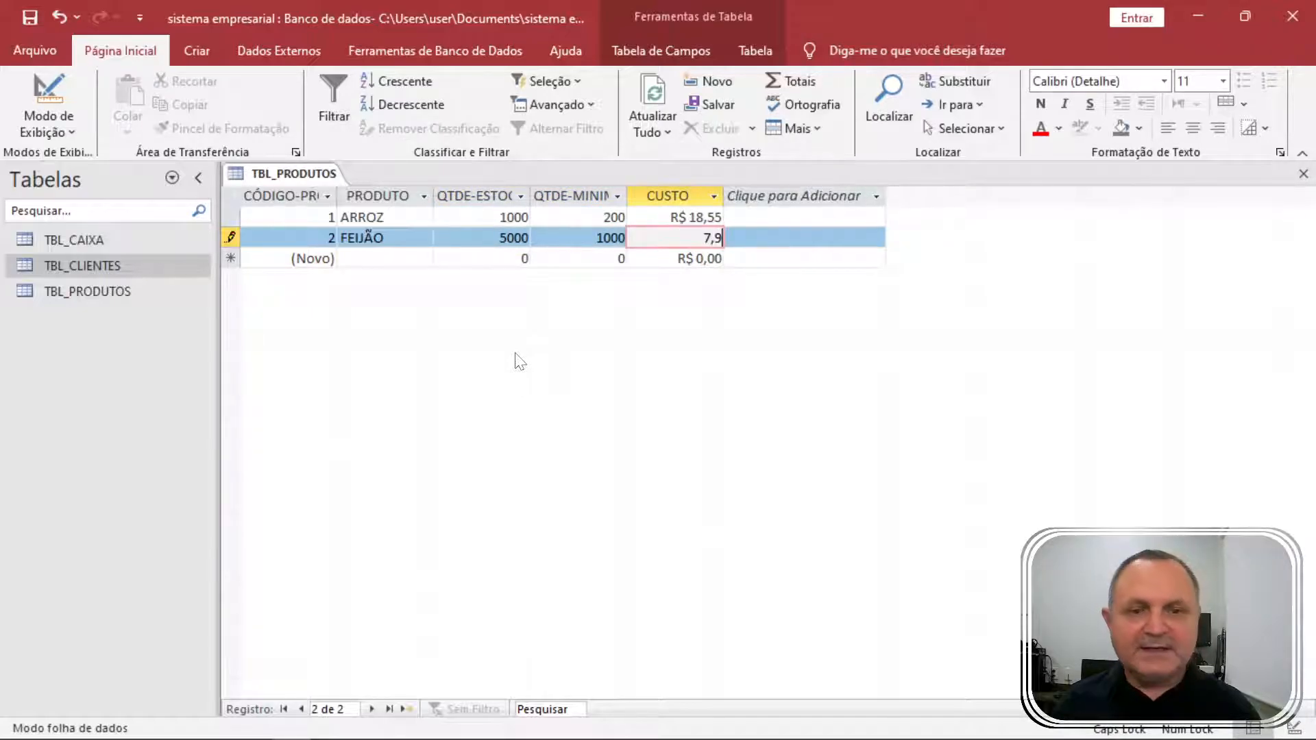
pyautogui.write('8')
pyautogui.press('Tab')
pyautogui.press('Tab')
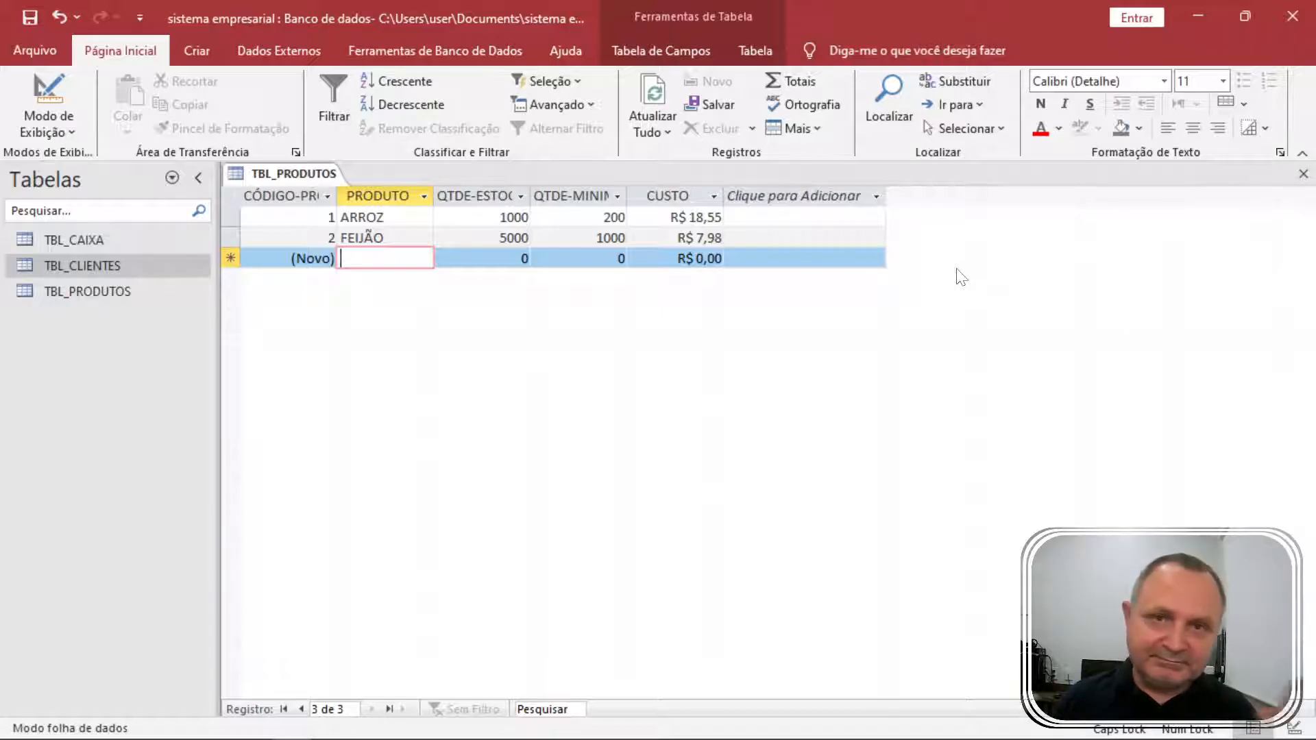
# Close TBL_PRODUTOS and change TBL_CAIXA's DESCRIÇÃO field size to 90 in Design view.
pyautogui.click(1304, 175)
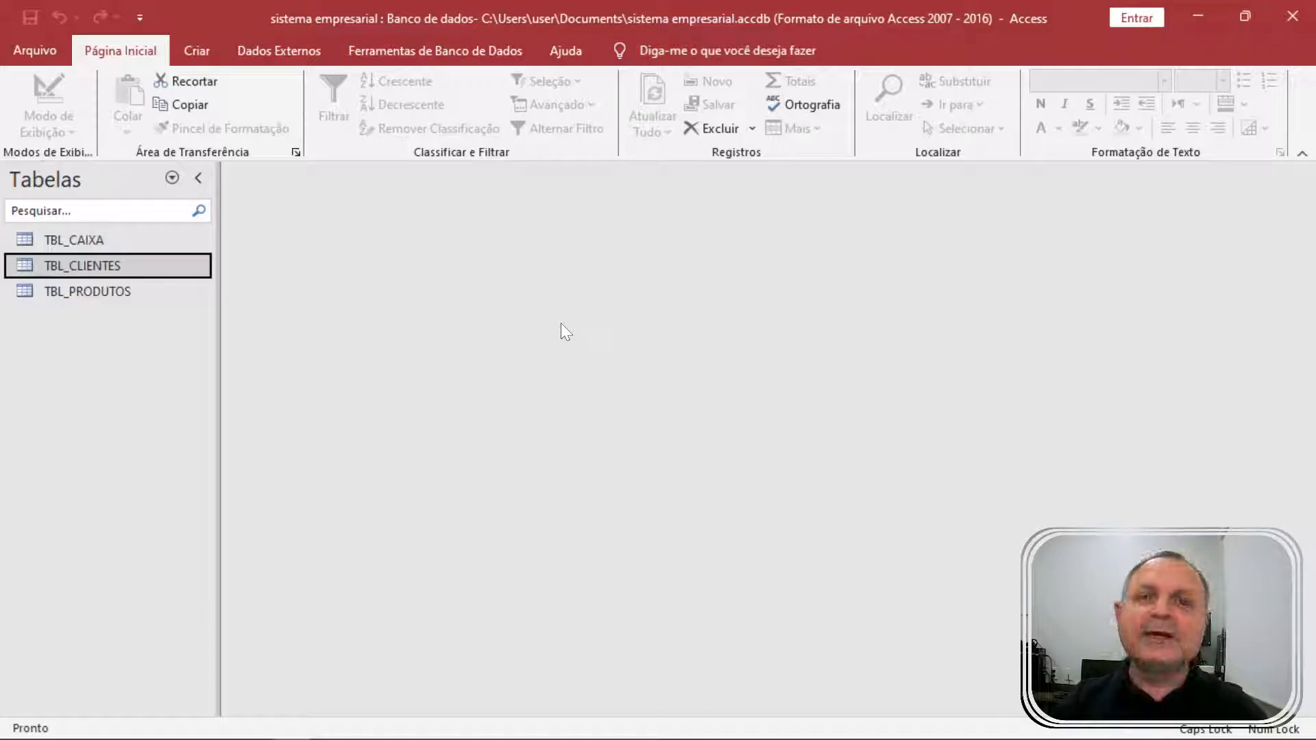
pyautogui.click(121, 294)
pyautogui.click(88, 244)
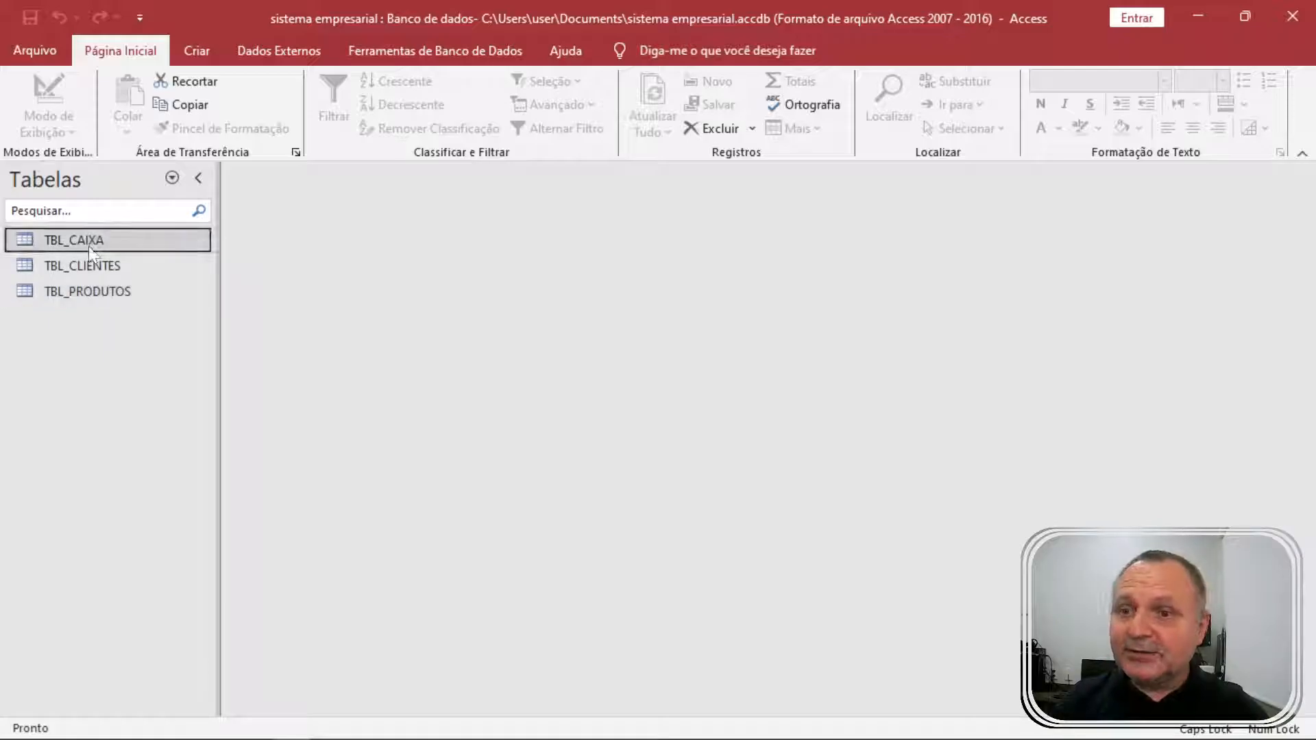
pyautogui.rightClick(100, 235)
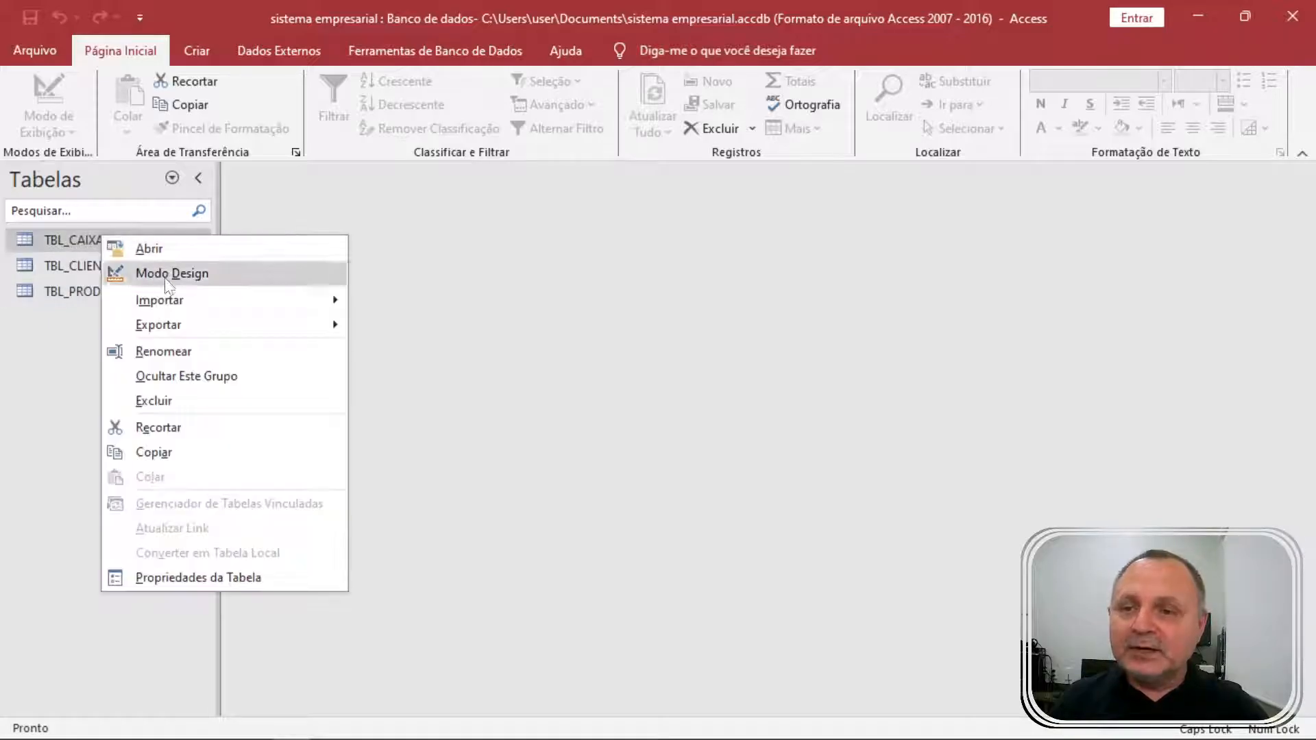
pyautogui.click(165, 279)
pyautogui.click(295, 236)
pyautogui.click(320, 255)
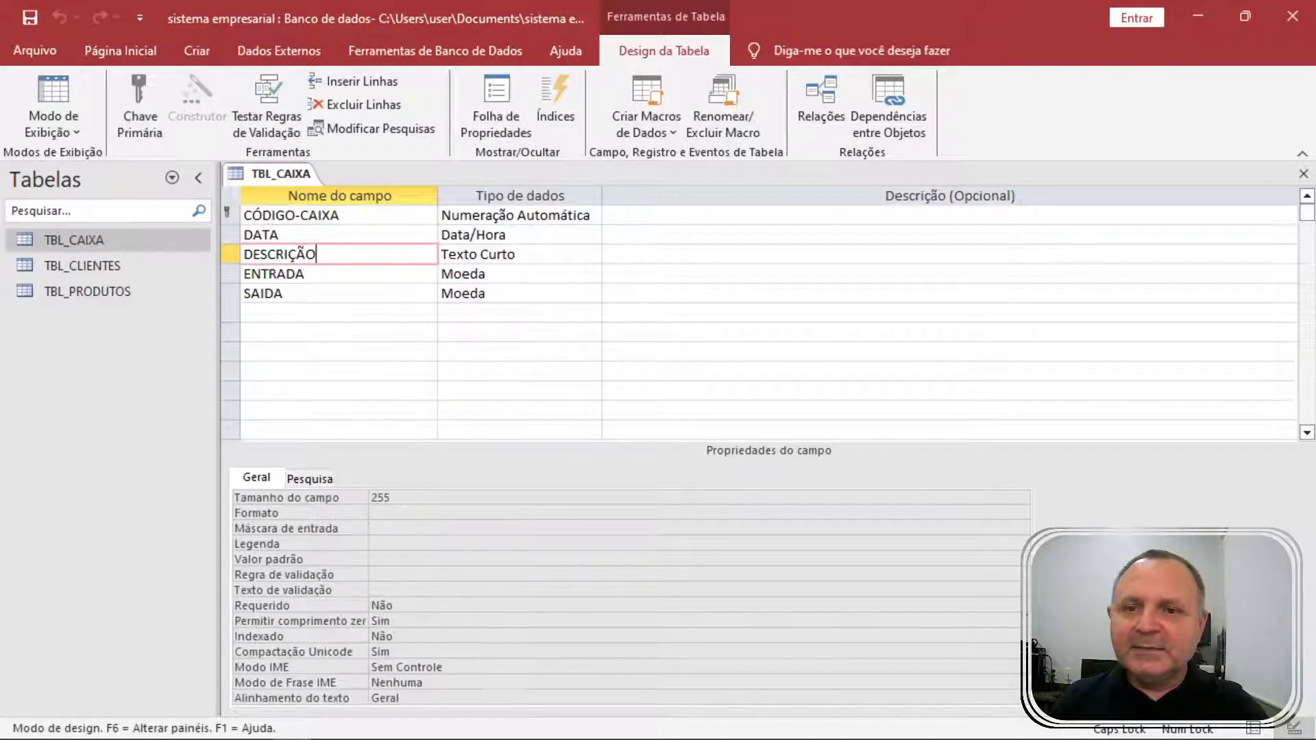
pyautogui.write('90')
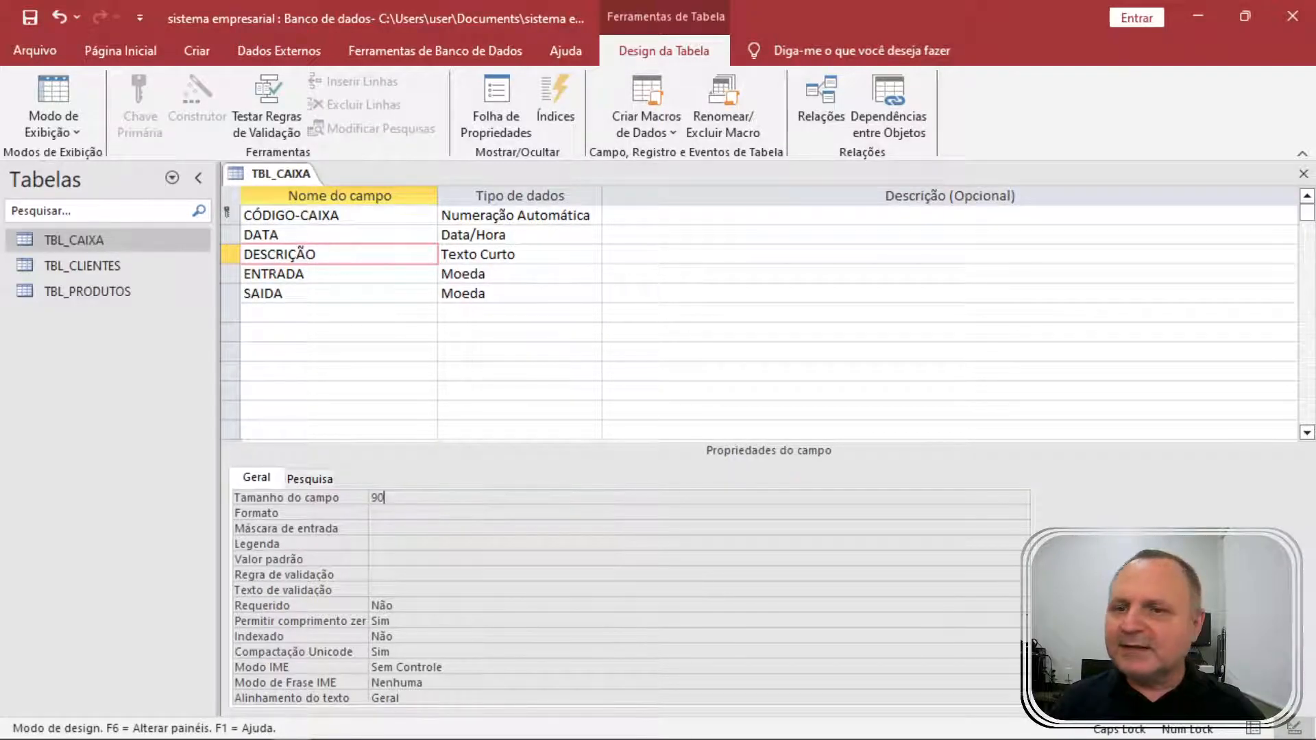
# Save the TBL_CAIXA design despite the data-loss warning and open its records.
pyautogui.rightClick(281, 174)
pyautogui.click(323, 208)
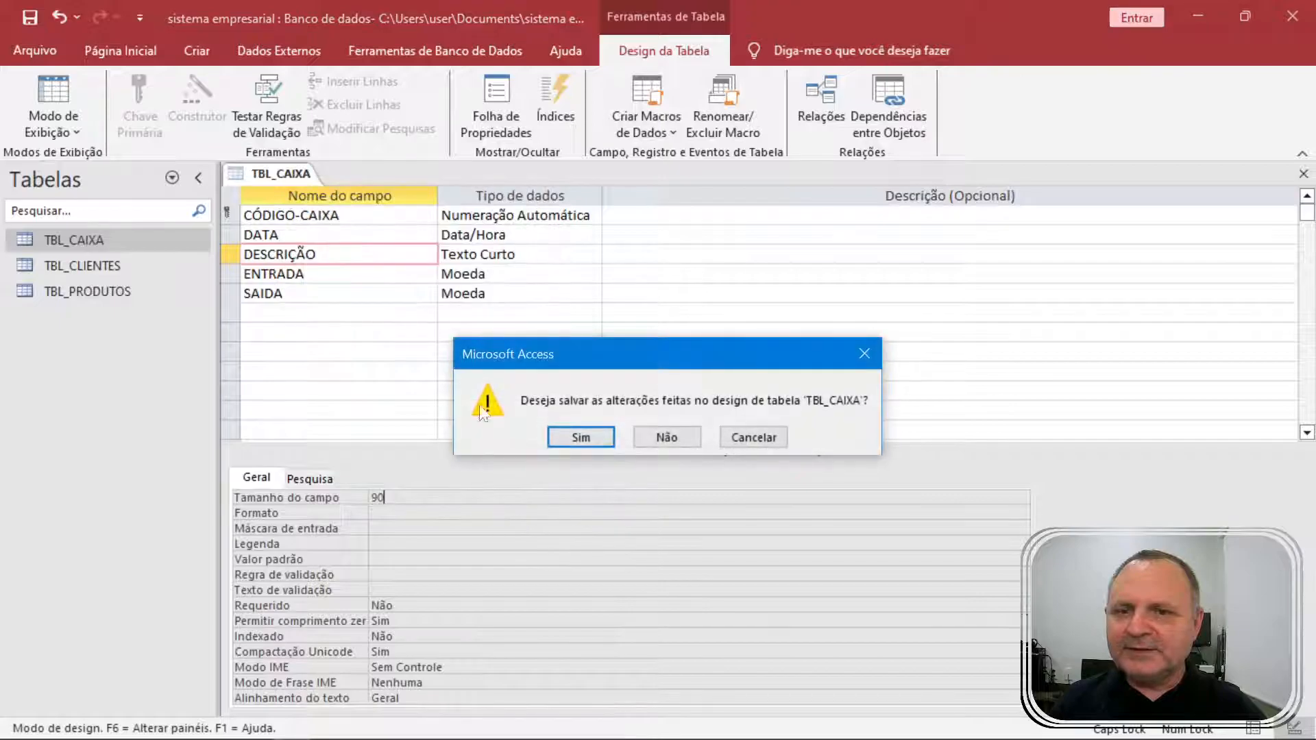
pyautogui.click(579, 437)
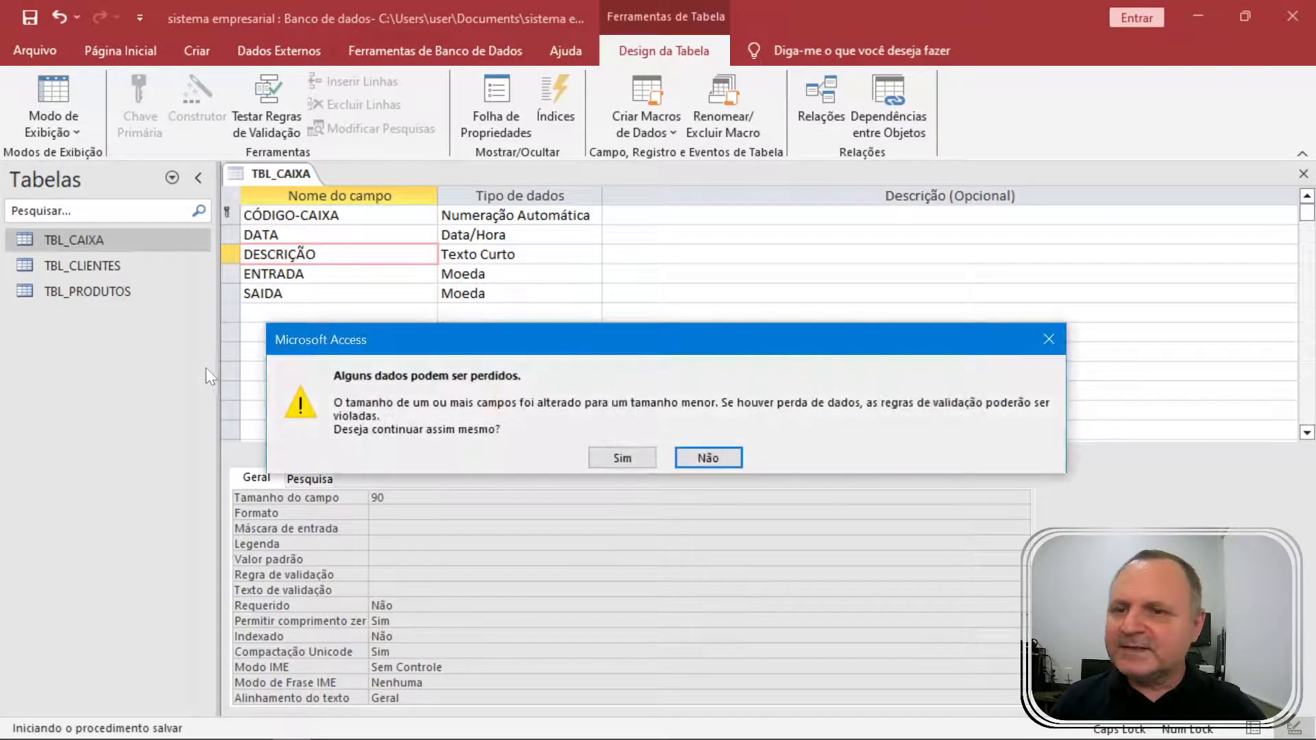
pyautogui.click(621, 458)
pyautogui.doubleClick(110, 239)
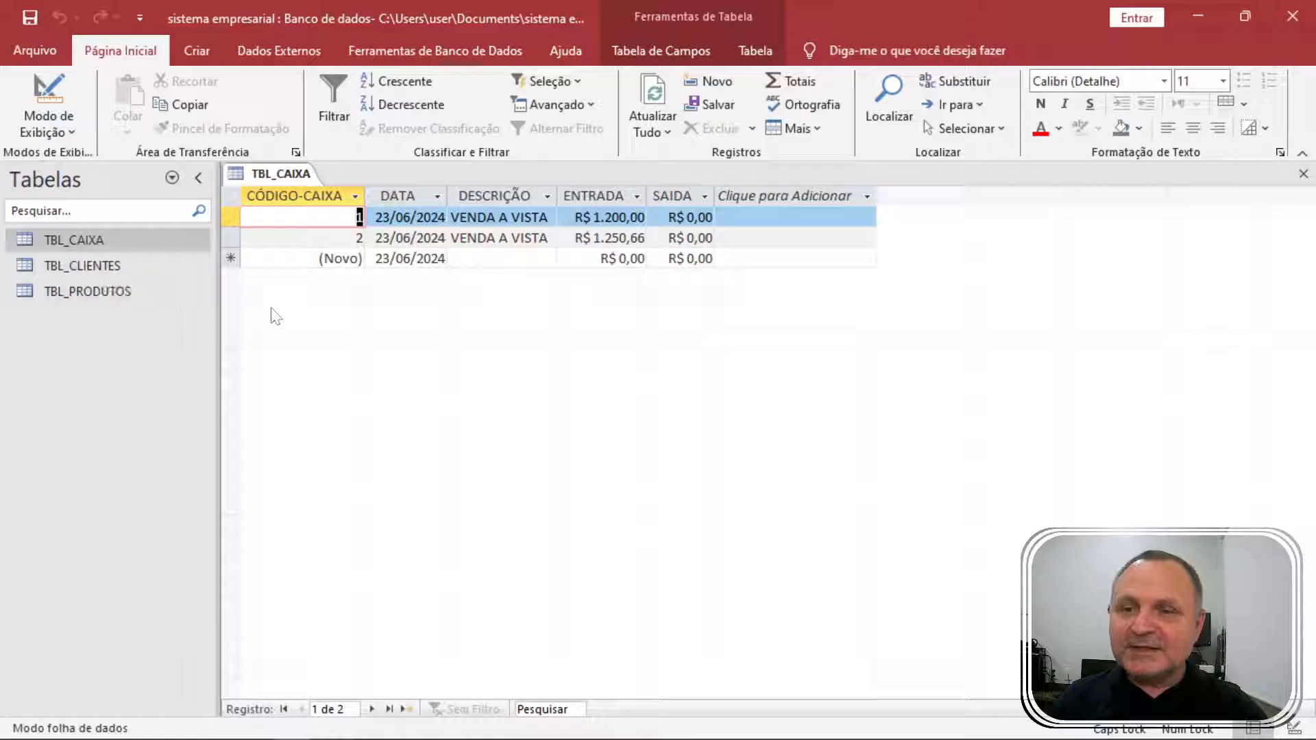
# Create a blank table and open it in Design view, saved as TBL_VENDAS.
pyautogui.click(198, 52)
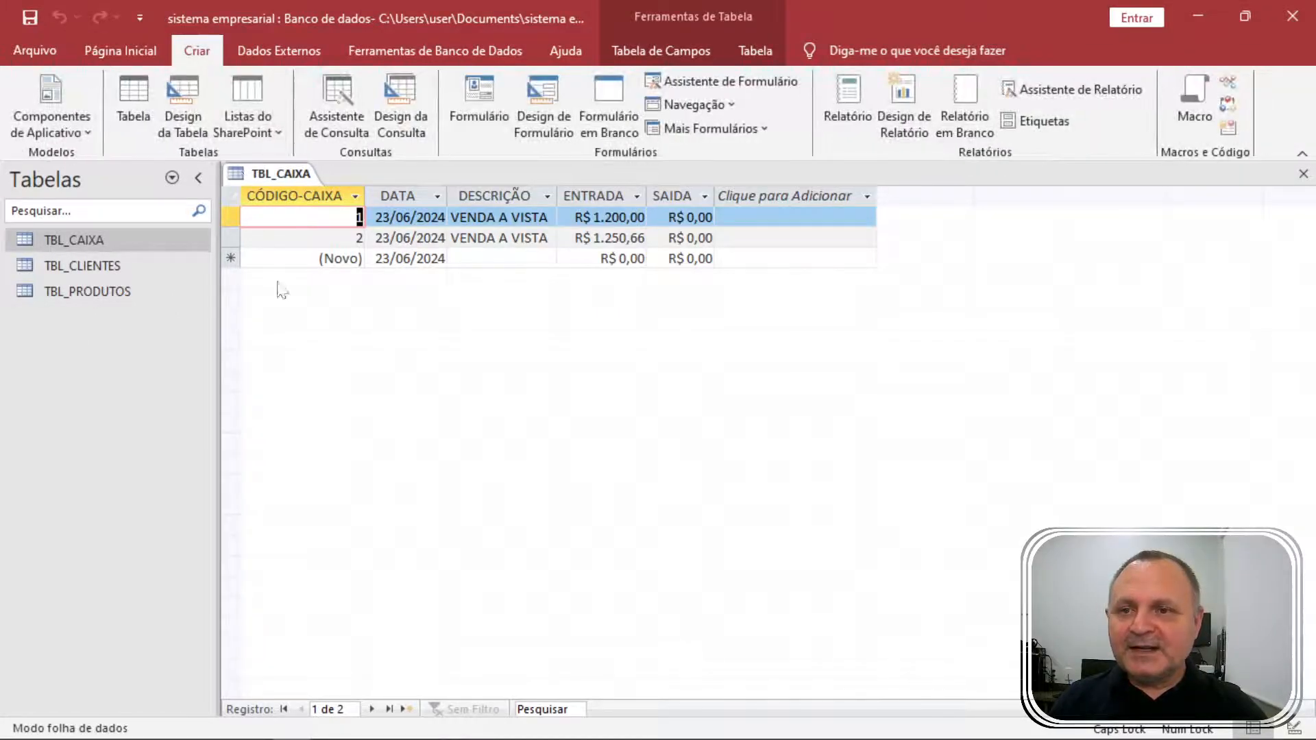
pyautogui.click(125, 291)
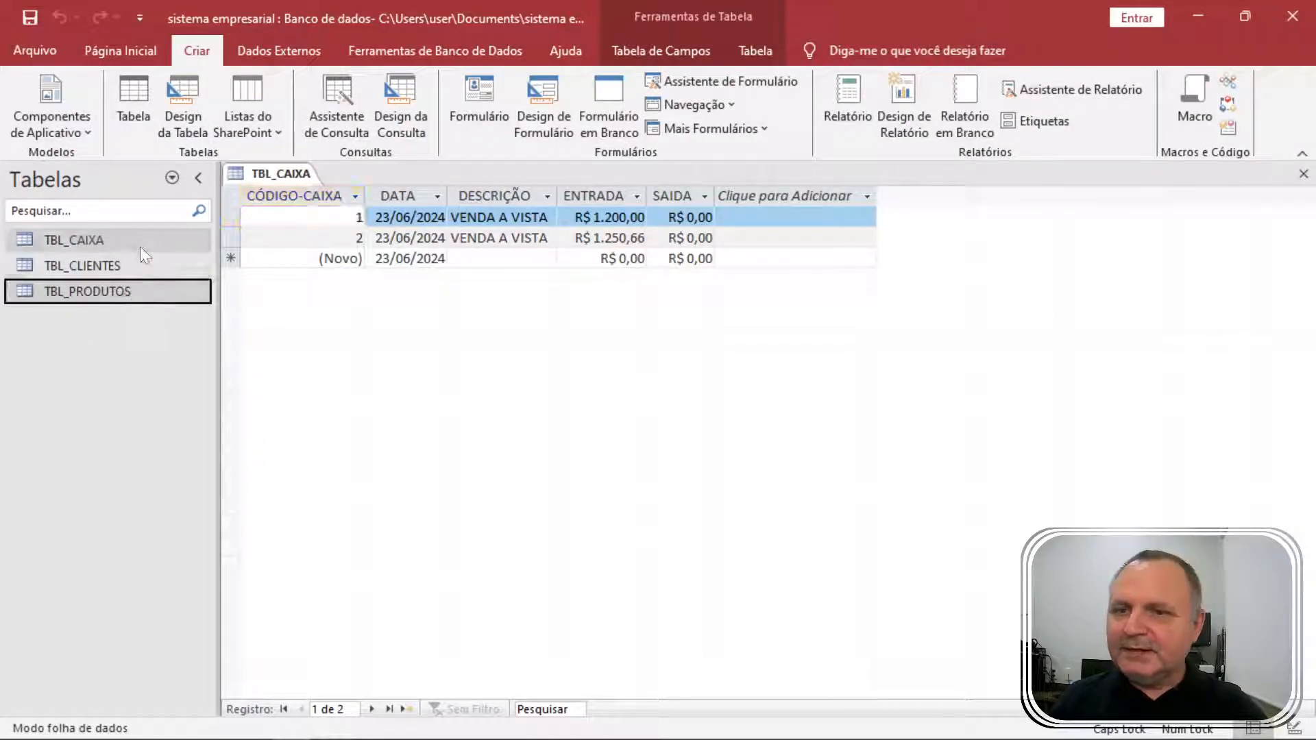
pyautogui.click(141, 265)
pyautogui.click(144, 295)
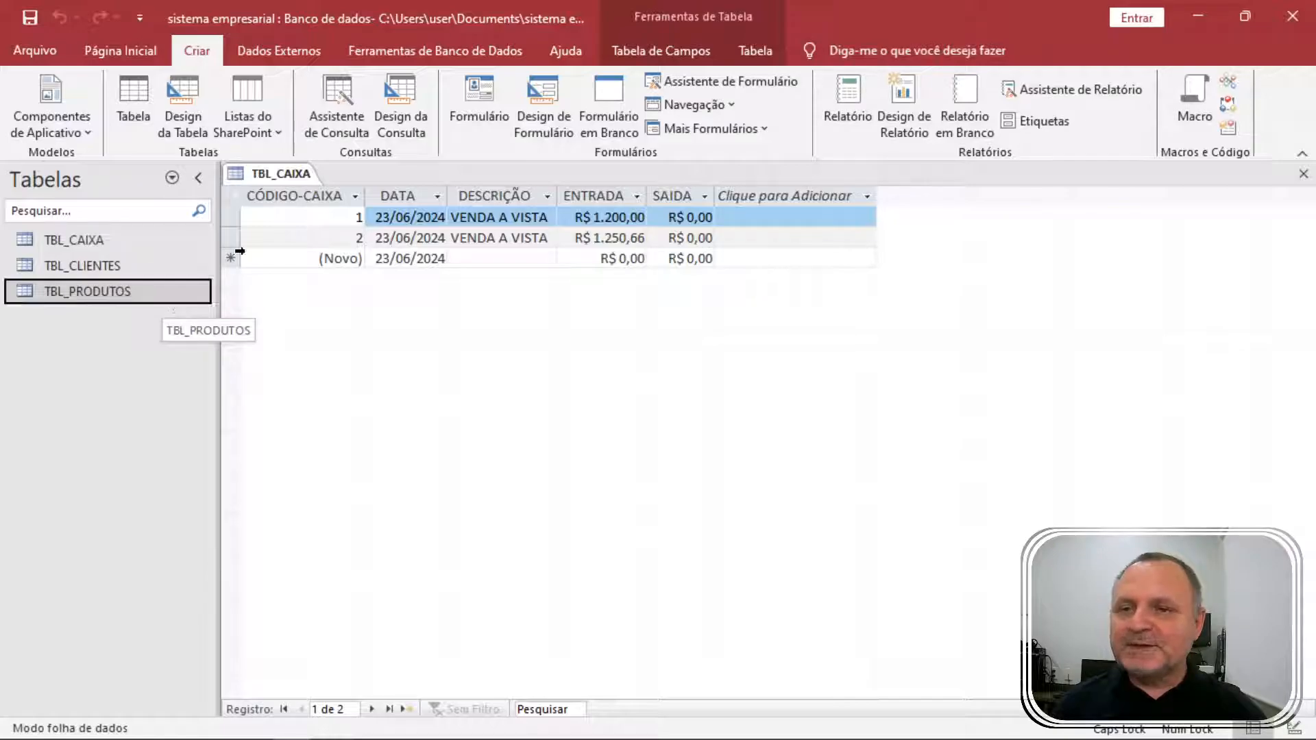
pyautogui.click(145, 111)
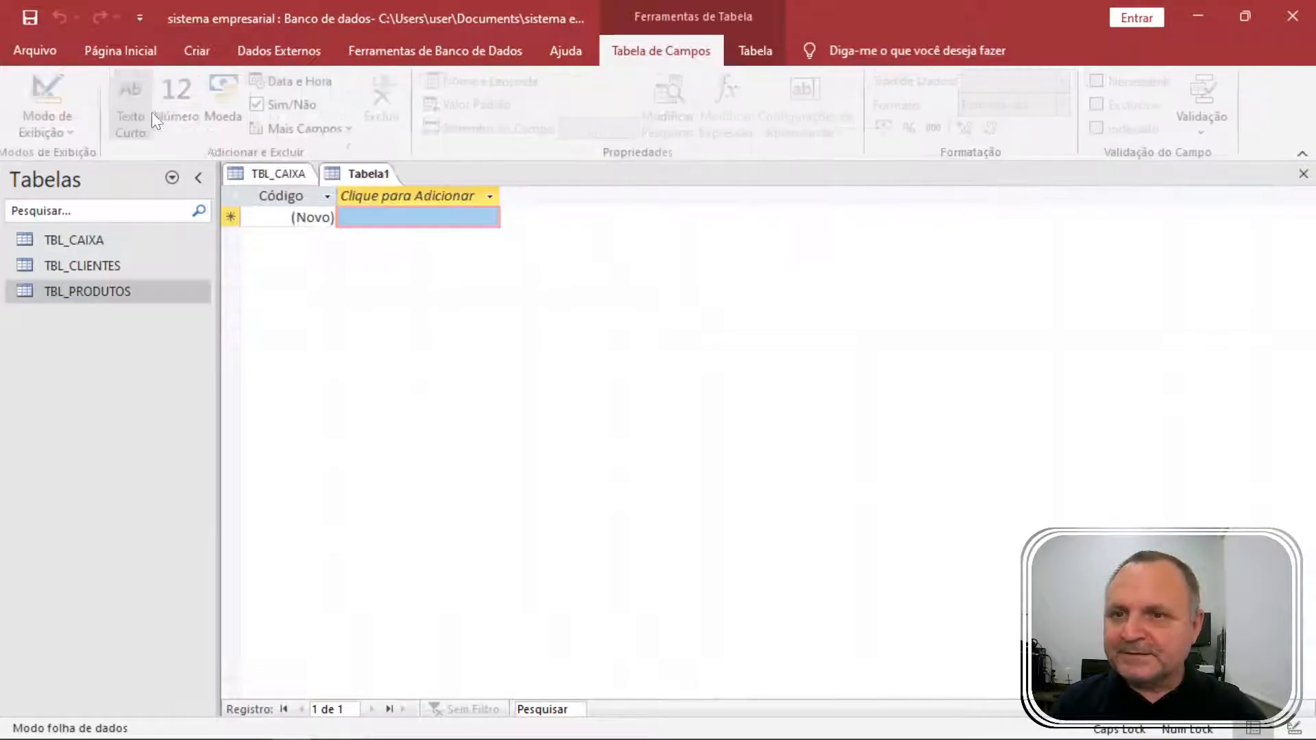
pyautogui.rightClick(371, 176)
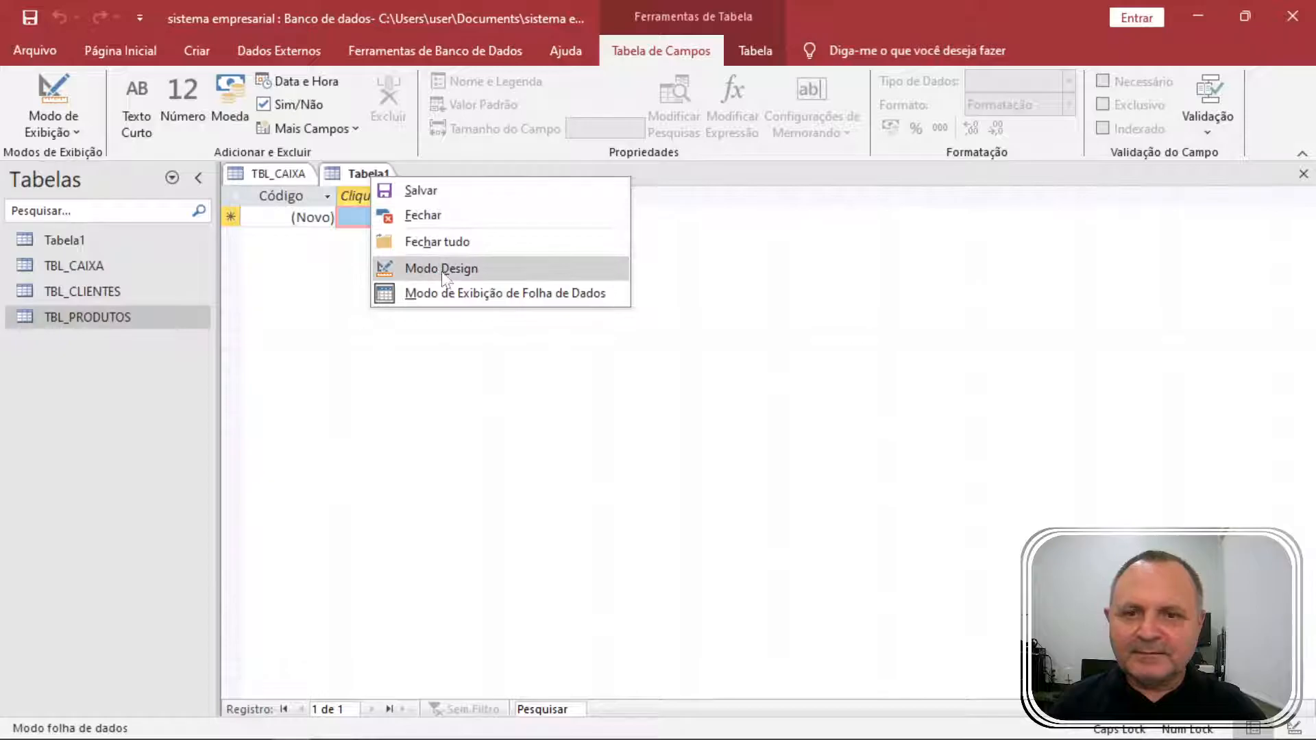
pyautogui.click(466, 269)
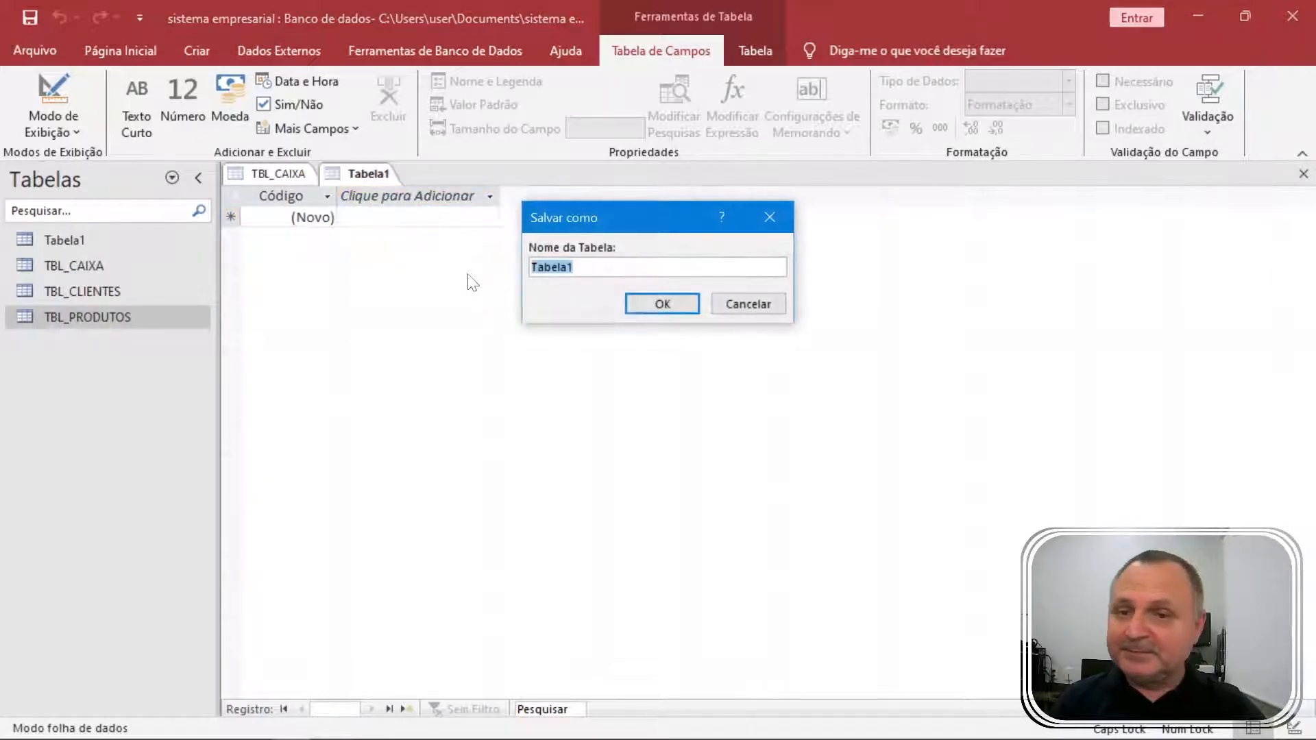
pyautogui.write('TBL_VENDAS')
pyautogui.press('Return')
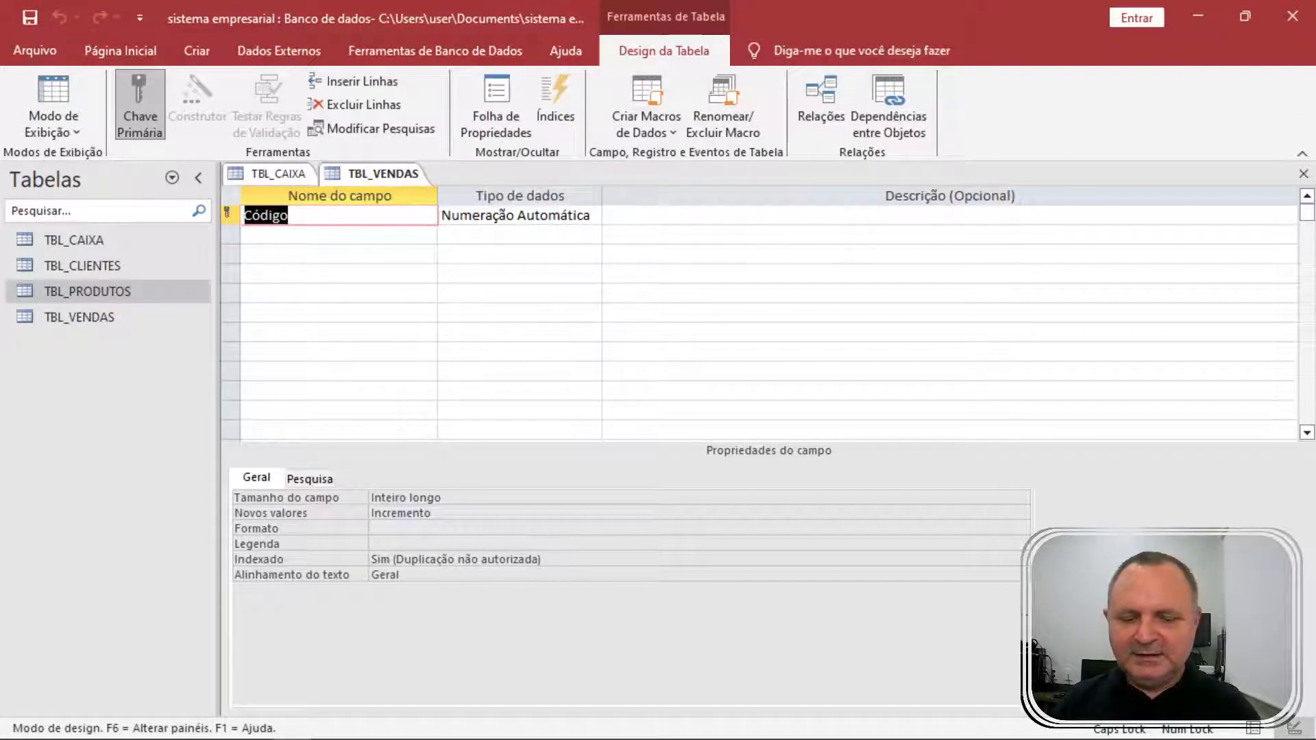
# Add the CÓDIGO_VENDA key field and a Número field COD_CLI.
pyautogui.write('CÓDIGO_VENDA')
pyautogui.press('Tab')
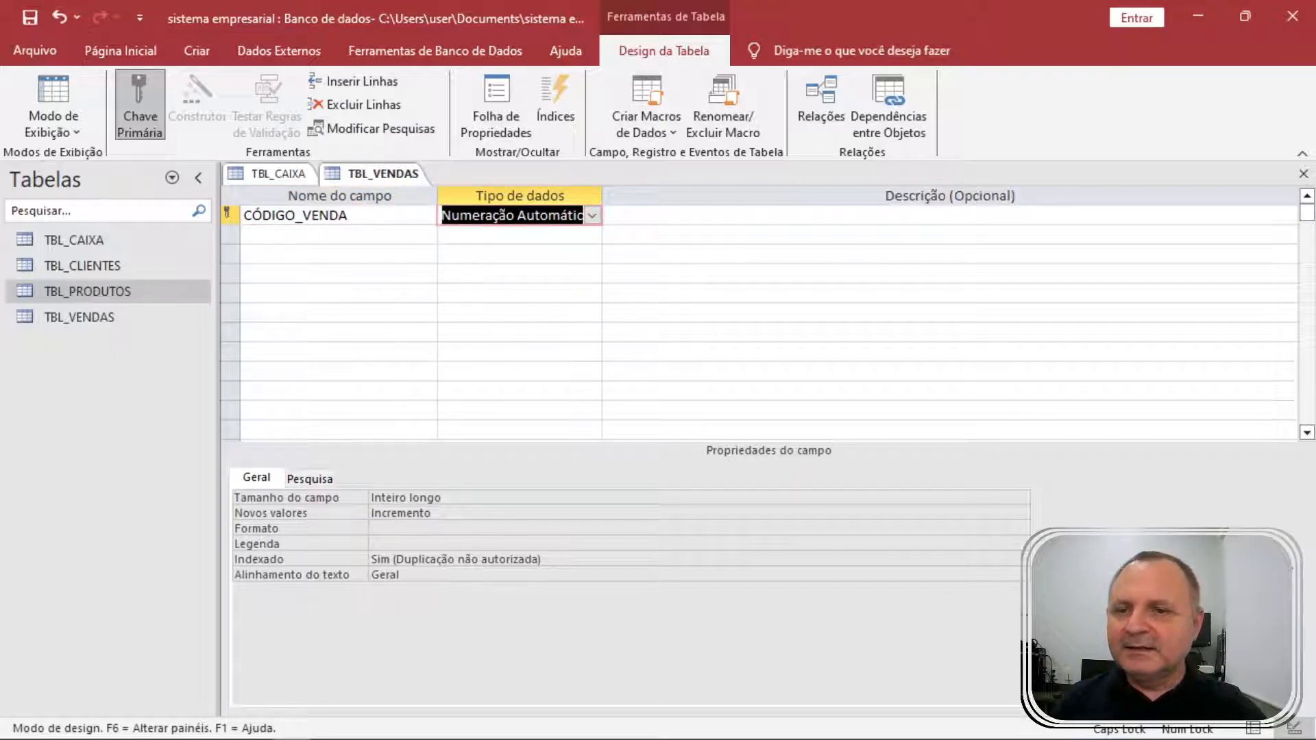
pyautogui.click(339, 235)
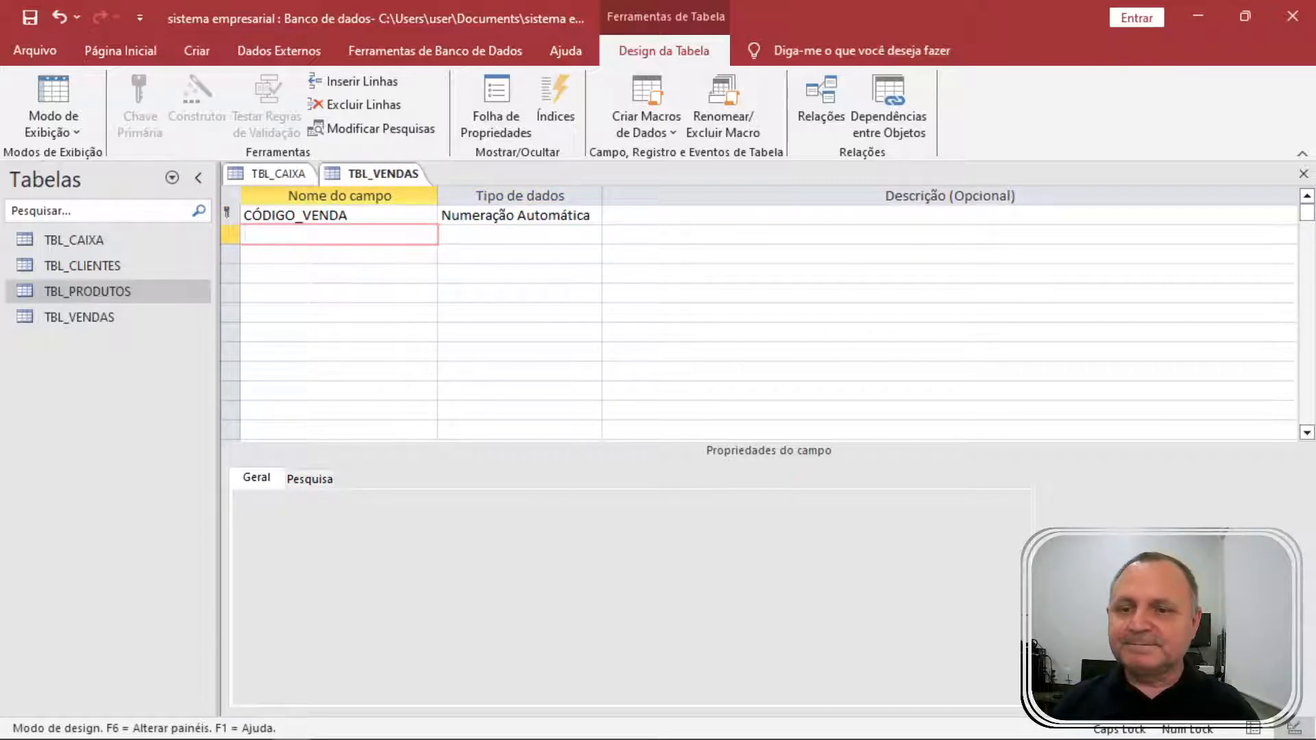
pyautogui.write('COD_CLI')
pyautogui.press('Tab')
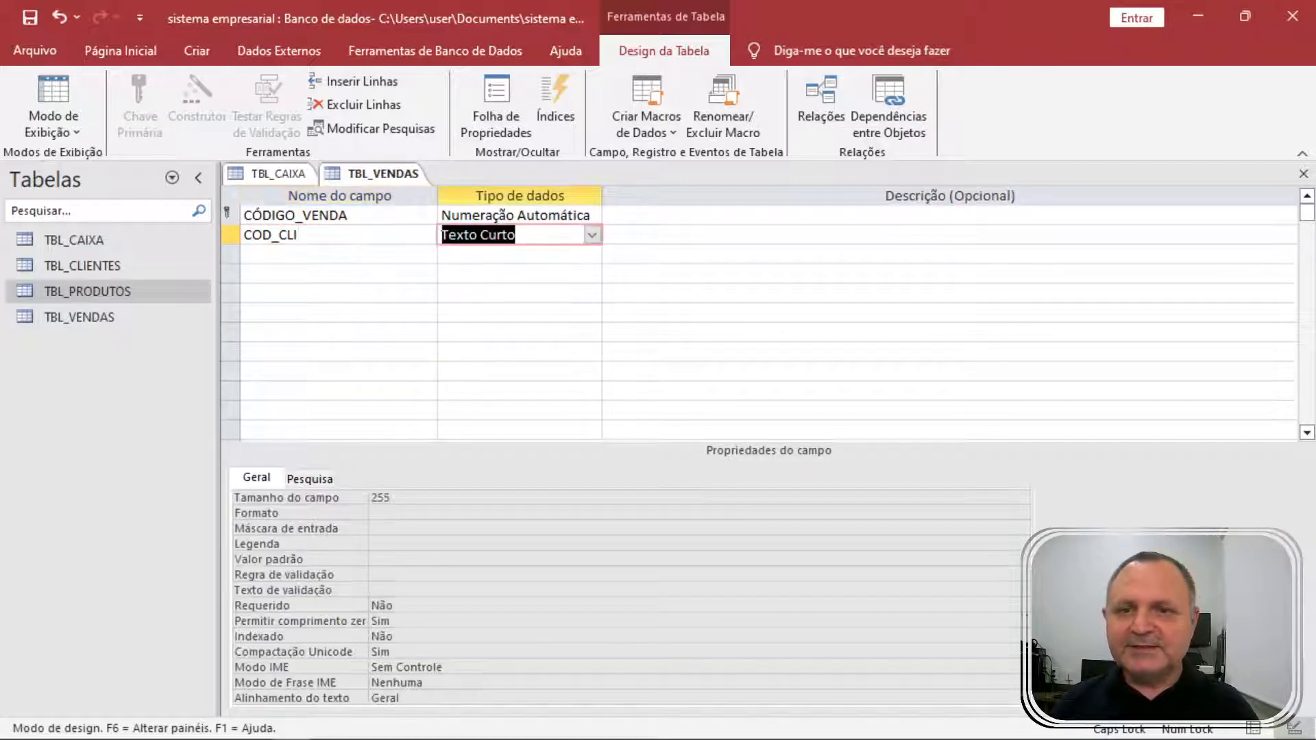
pyautogui.write('N')
pyautogui.press('Tab')
pyautogui.press('Tab')
# Add COD_PRO and QTDE fields, both of type Número.
pyautogui.write('CÓ')
pyautogui.press('BackSpace')
pyautogui.write('OD_PRO')
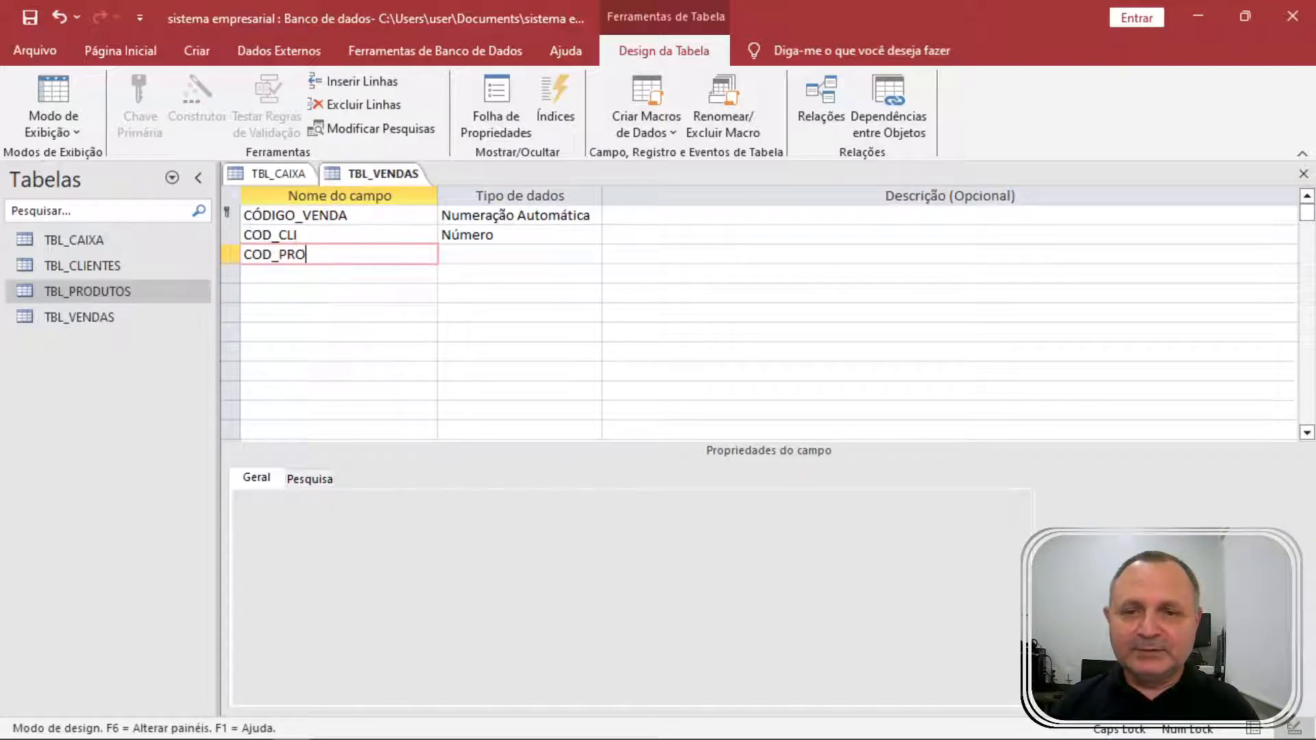
pyautogui.press('Tab')
pyautogui.write('N')
pyautogui.press('Tab')
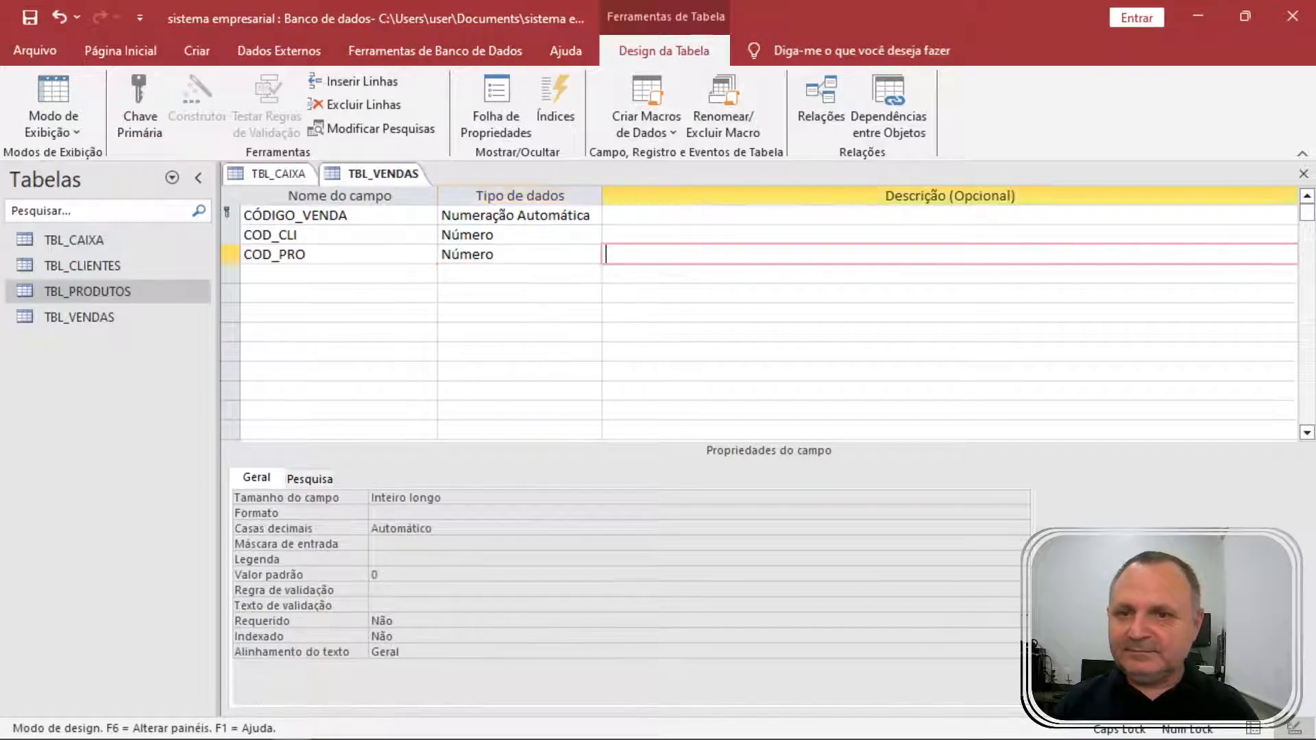
pyautogui.press('Tab')
pyautogui.write('QTDE')
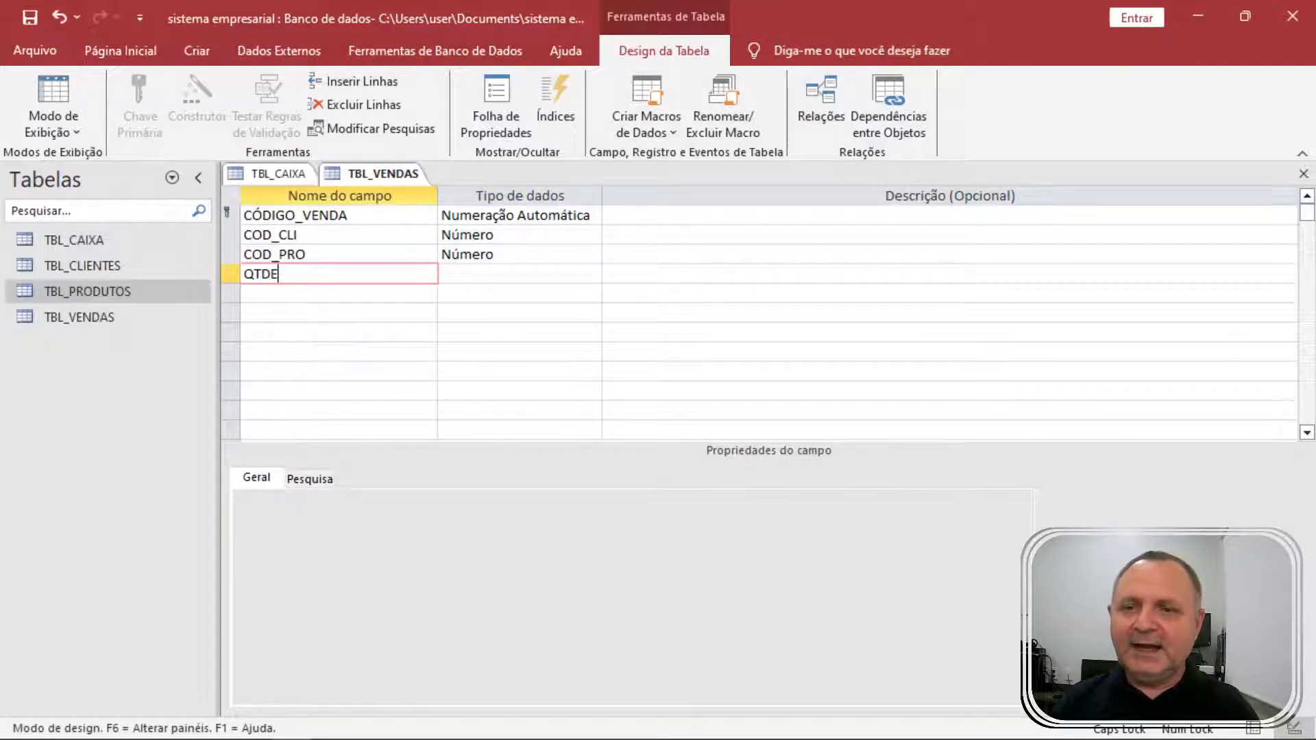
pyautogui.press('Tab')
pyautogui.write('N')
pyautogui.press('Tab')
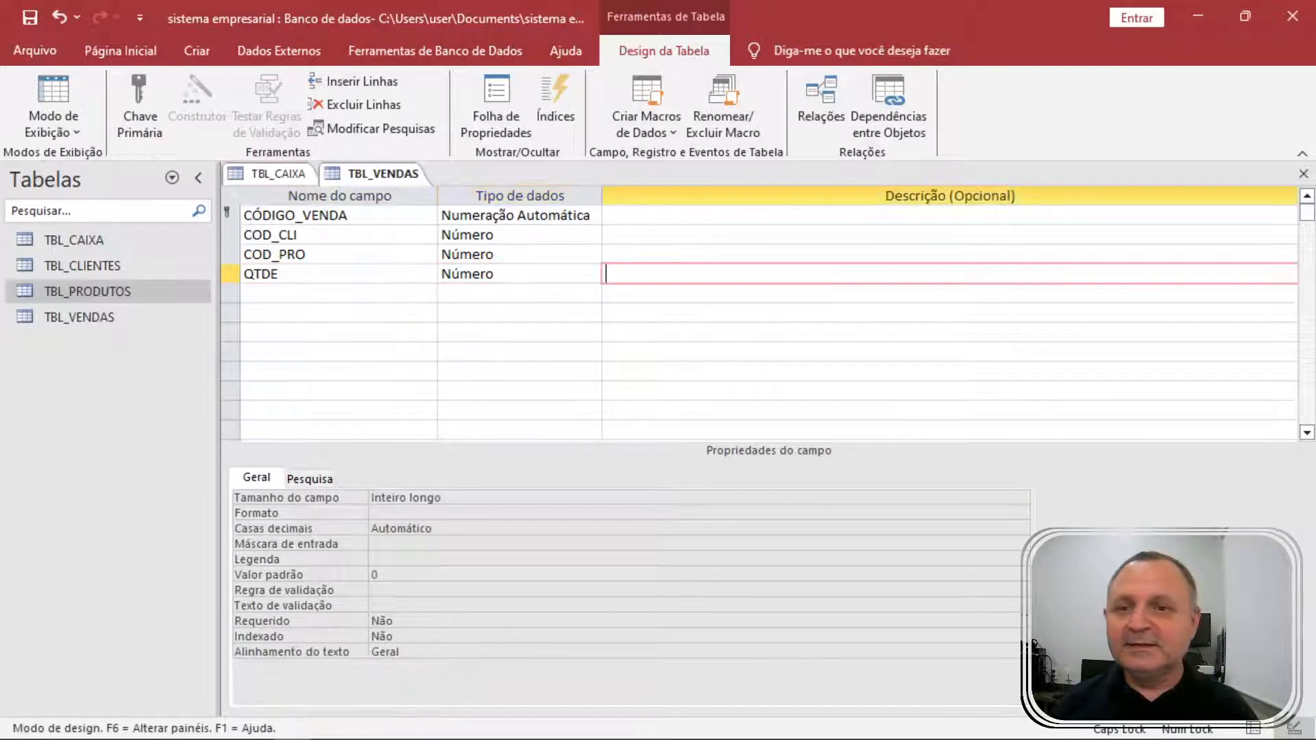
pyautogui.click(393, 177)
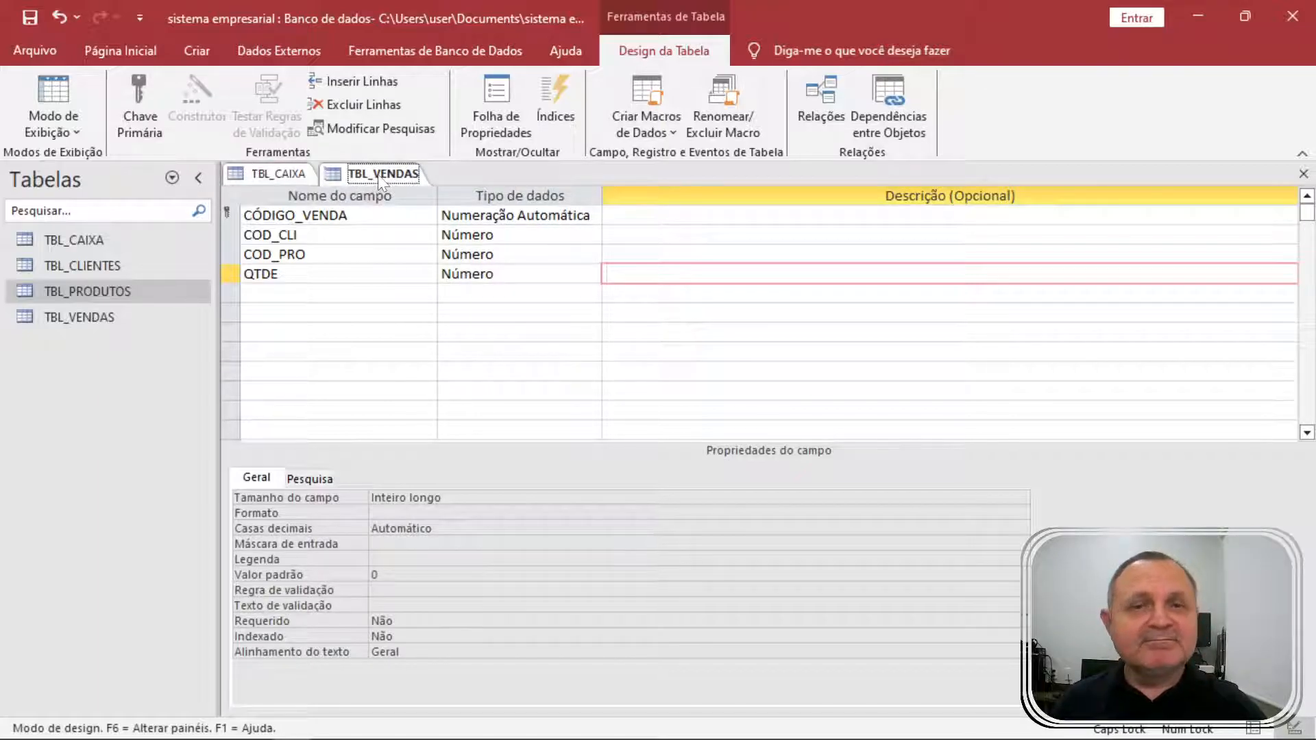
pyautogui.rightClick(381, 179)
# Save and close the TBL_VENDAS design, then open TBL_CLIENTES, TBL_PRODUTOS and TBL_VENDAS datasheets.
pyautogui.click(454, 188)
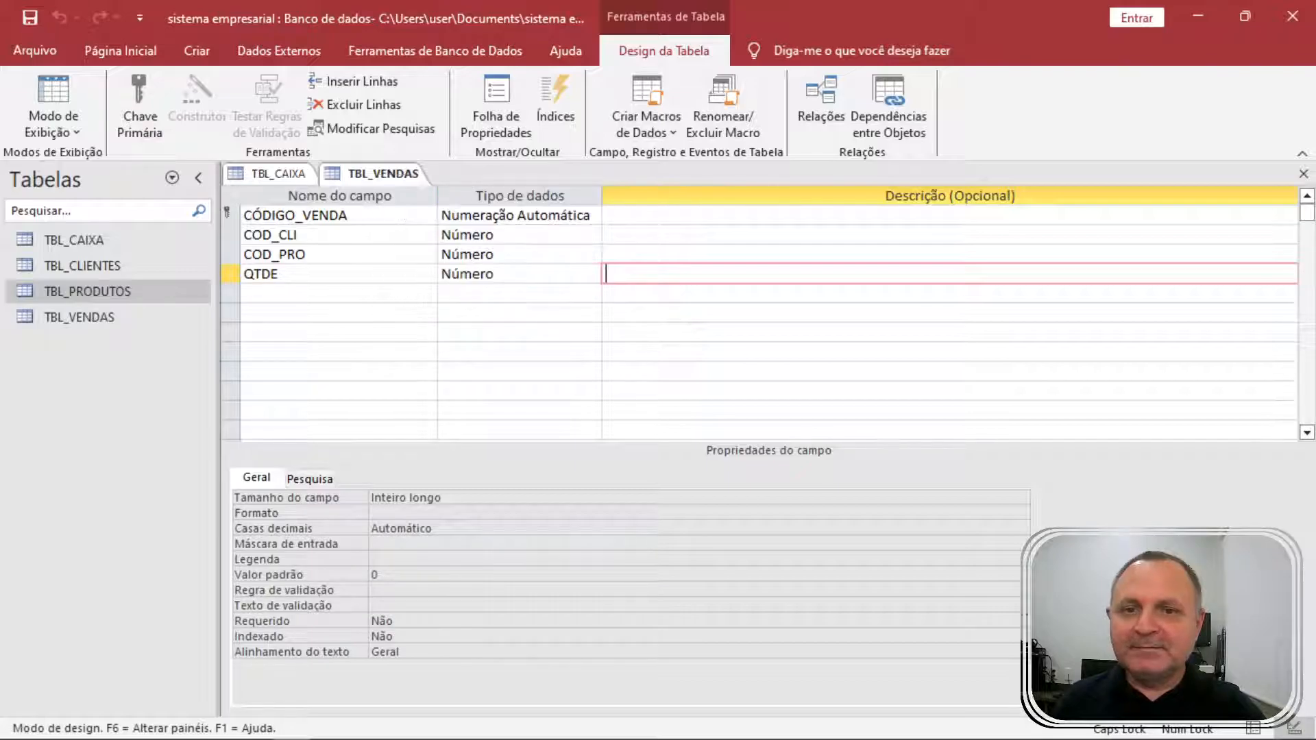
pyautogui.click(1303, 174)
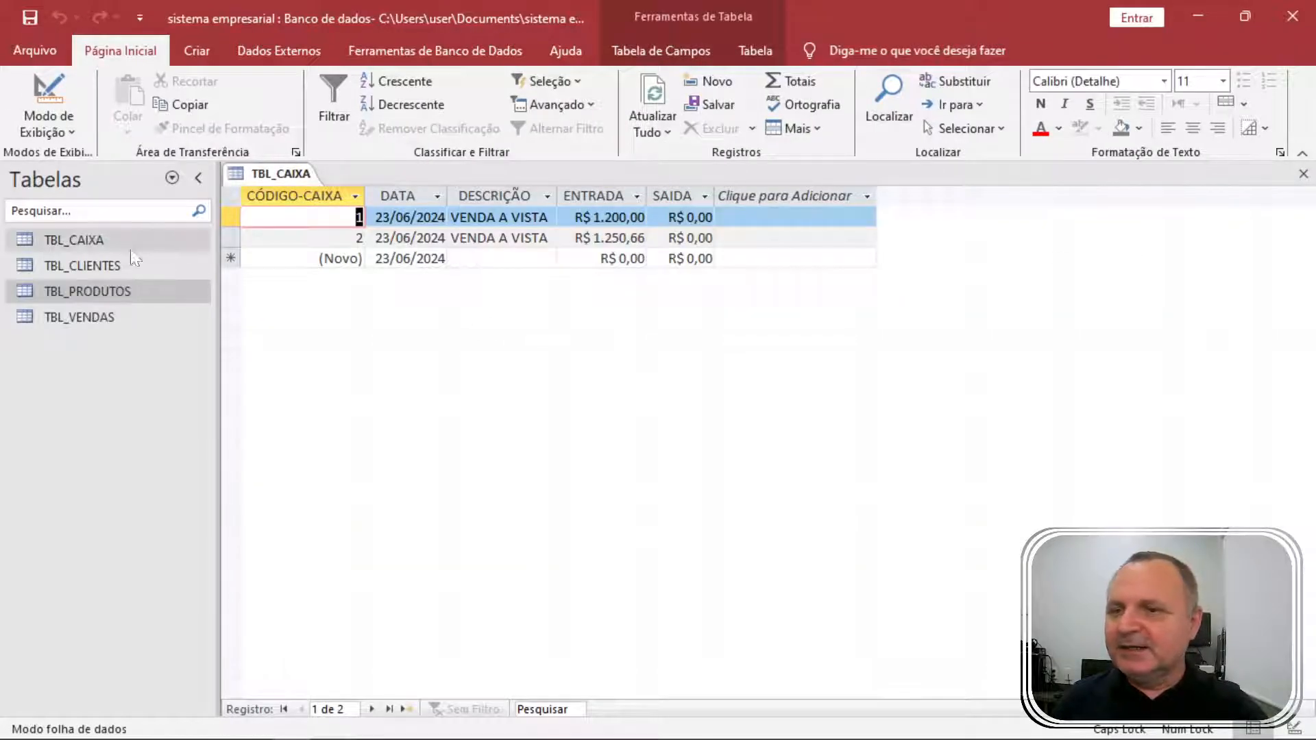
pyautogui.doubleClick(113, 273)
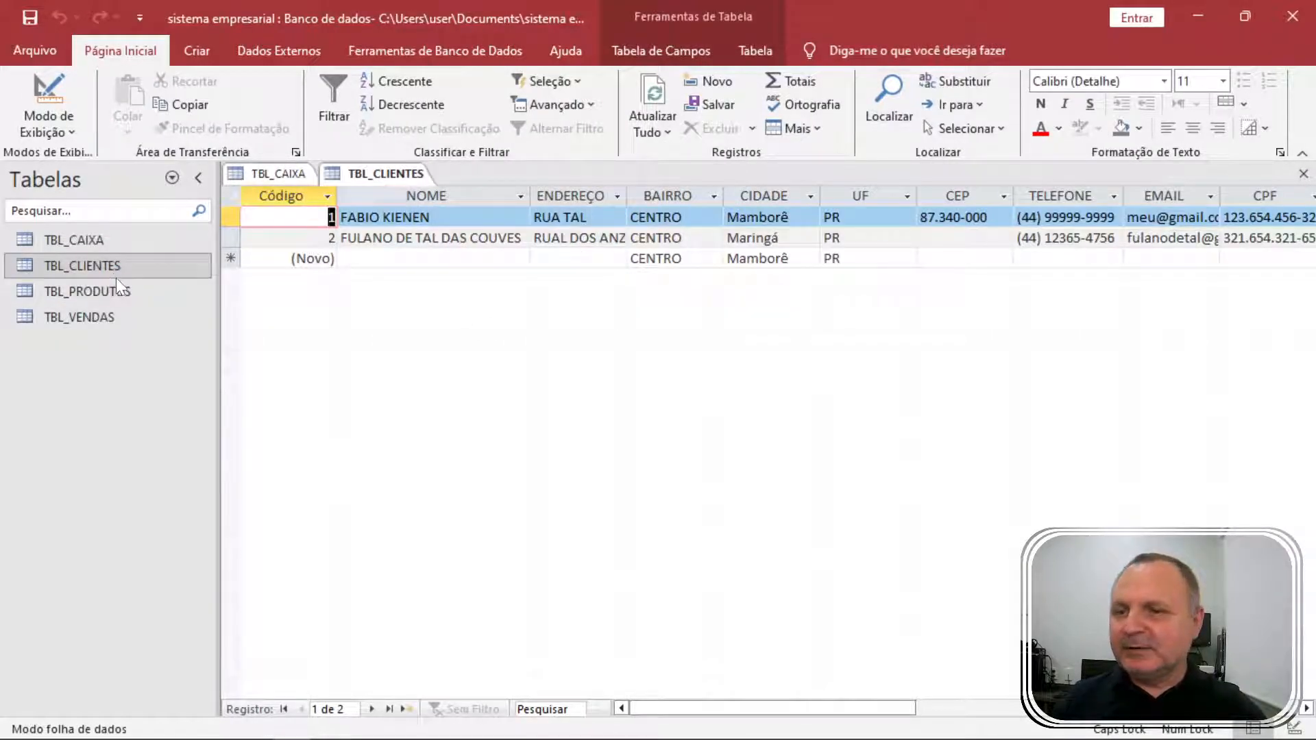
pyautogui.doubleClick(115, 287)
pyautogui.click(272, 175)
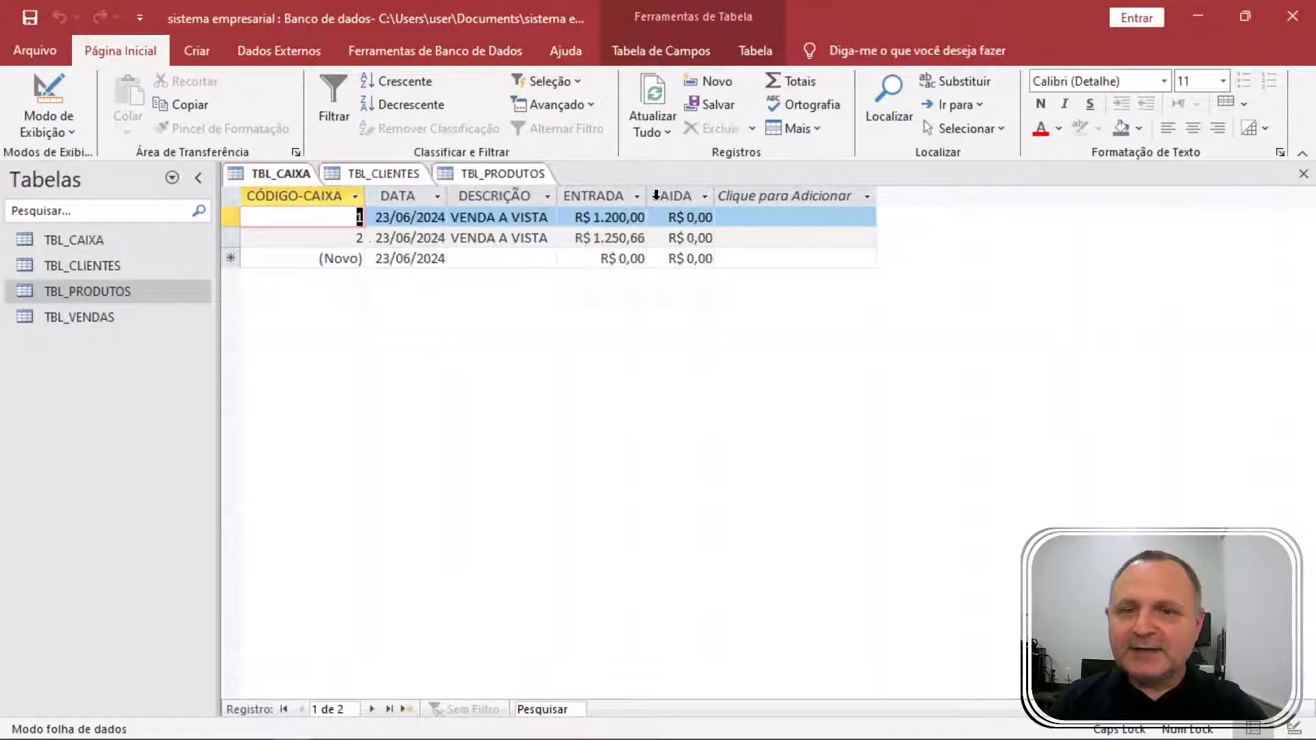
pyautogui.click(1304, 174)
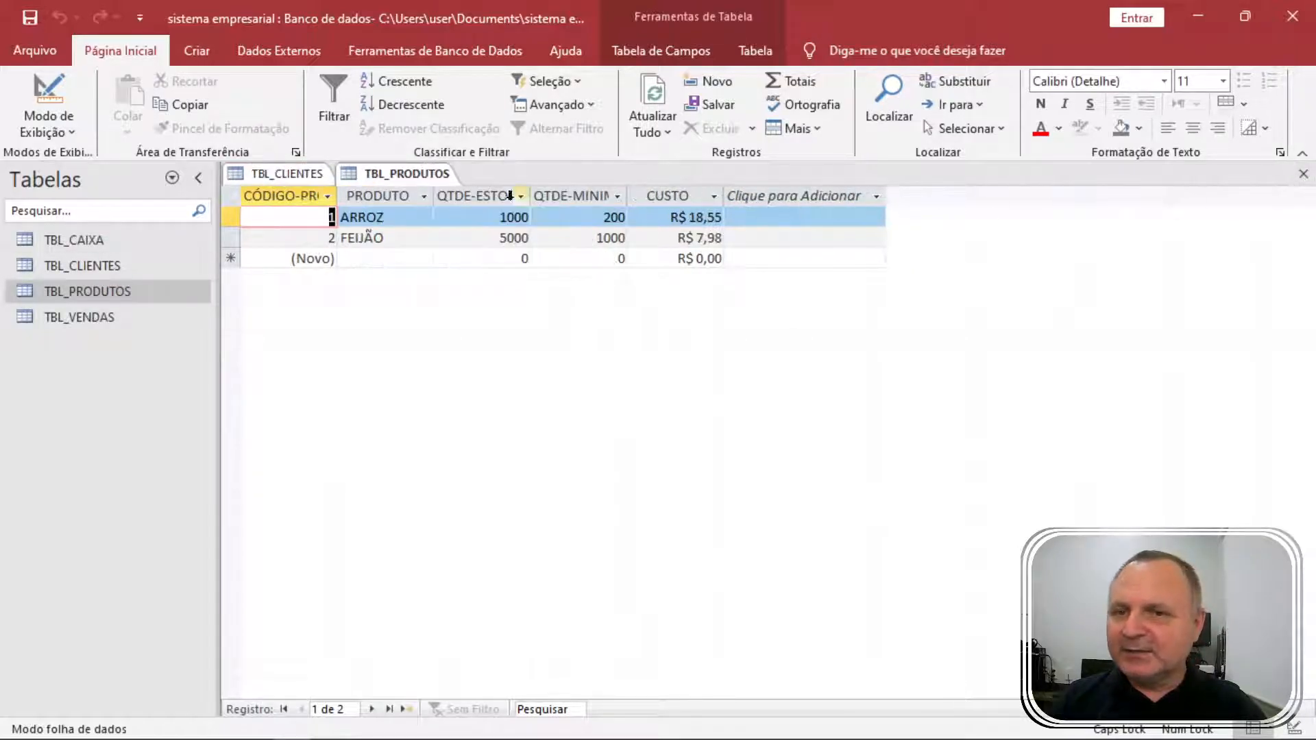
pyautogui.click(269, 179)
pyautogui.click(379, 177)
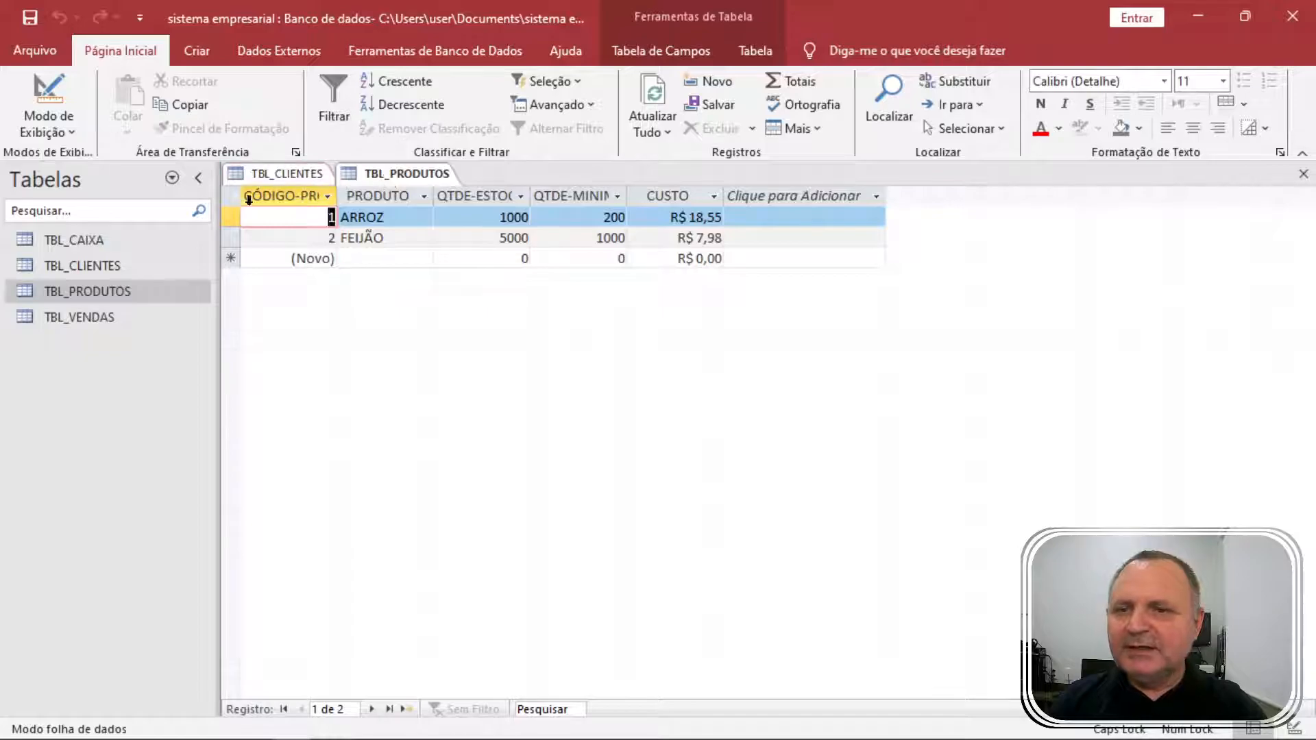
pyautogui.doubleClick(109, 319)
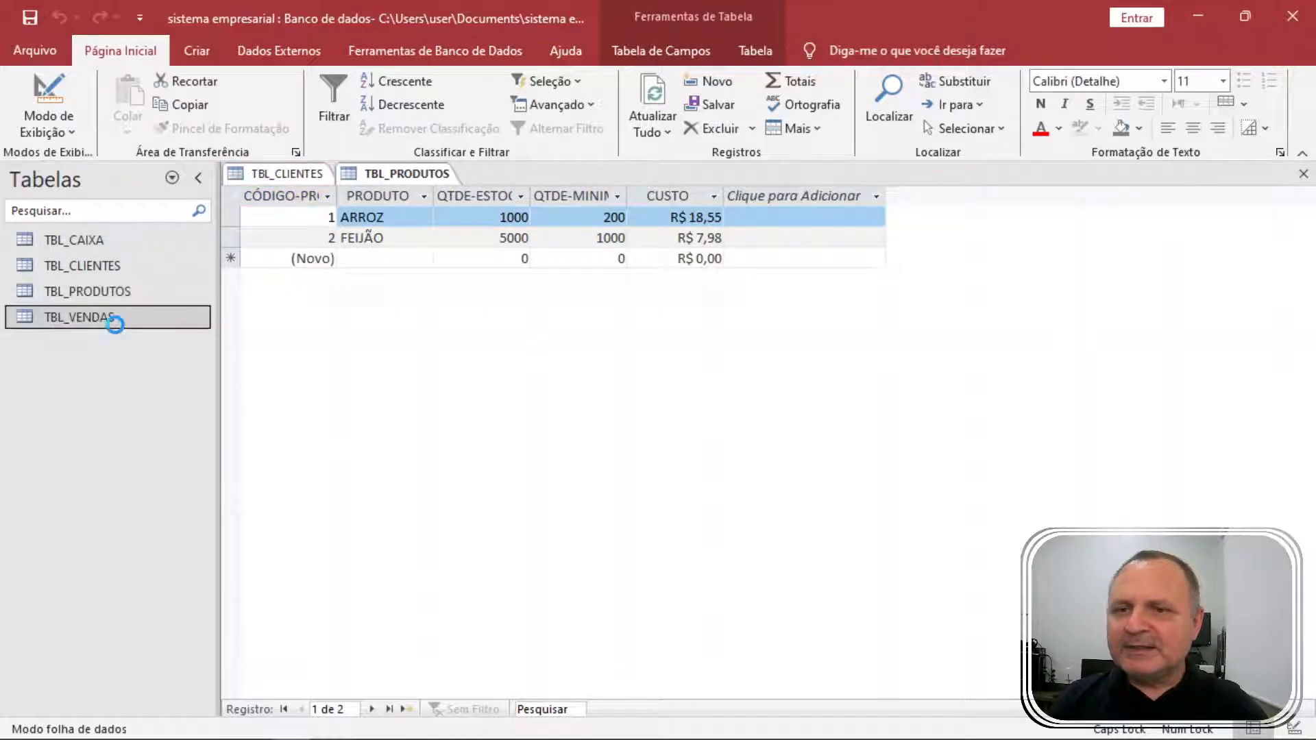
# Enter a sale with COD_CLI 1, COD_PRO 2 and QTDE 10, checking the client and product codes.
pyautogui.click(257, 173)
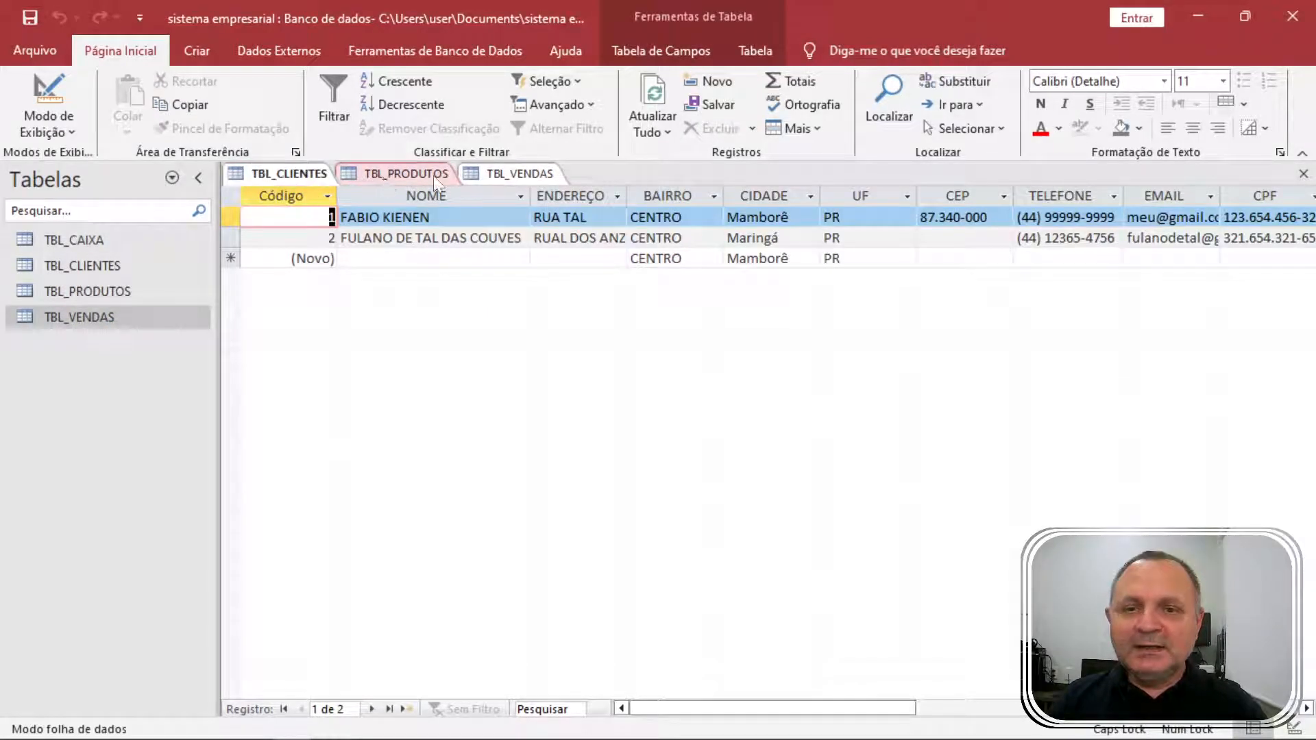
pyautogui.click(509, 176)
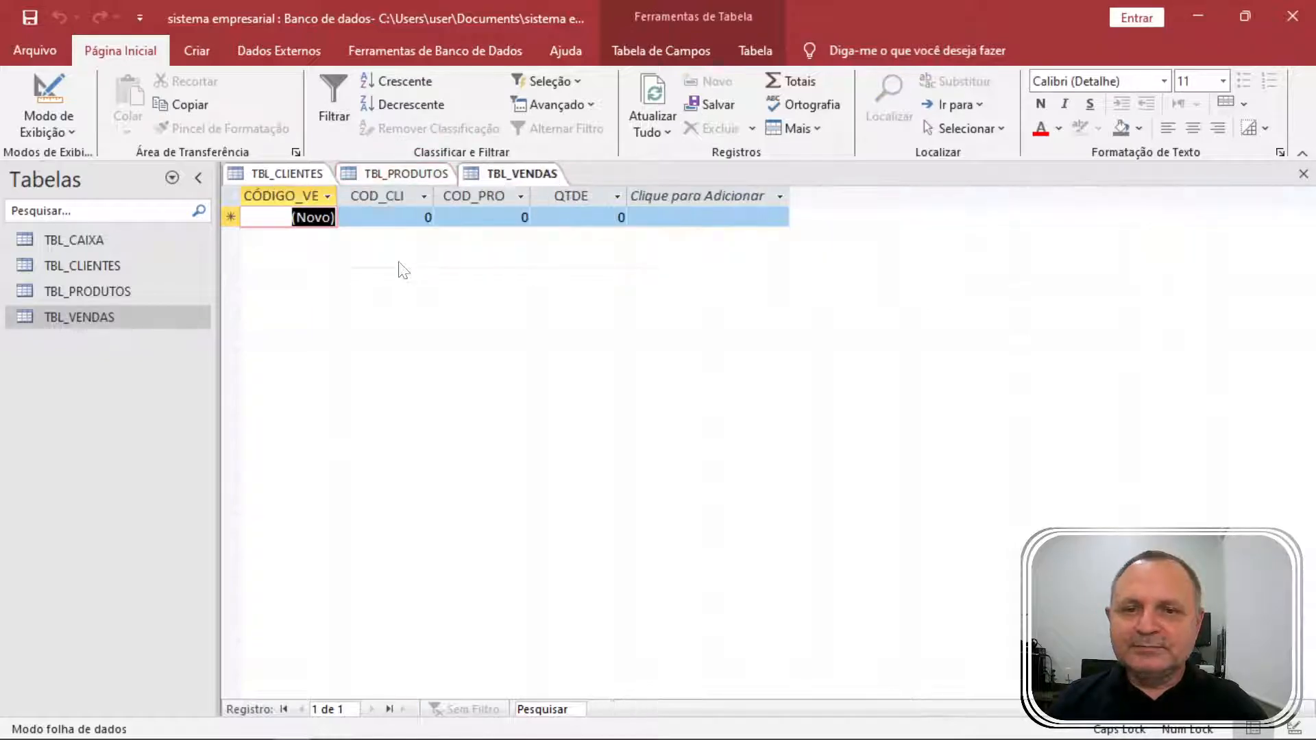
pyautogui.press('Tab')
pyautogui.write('1')
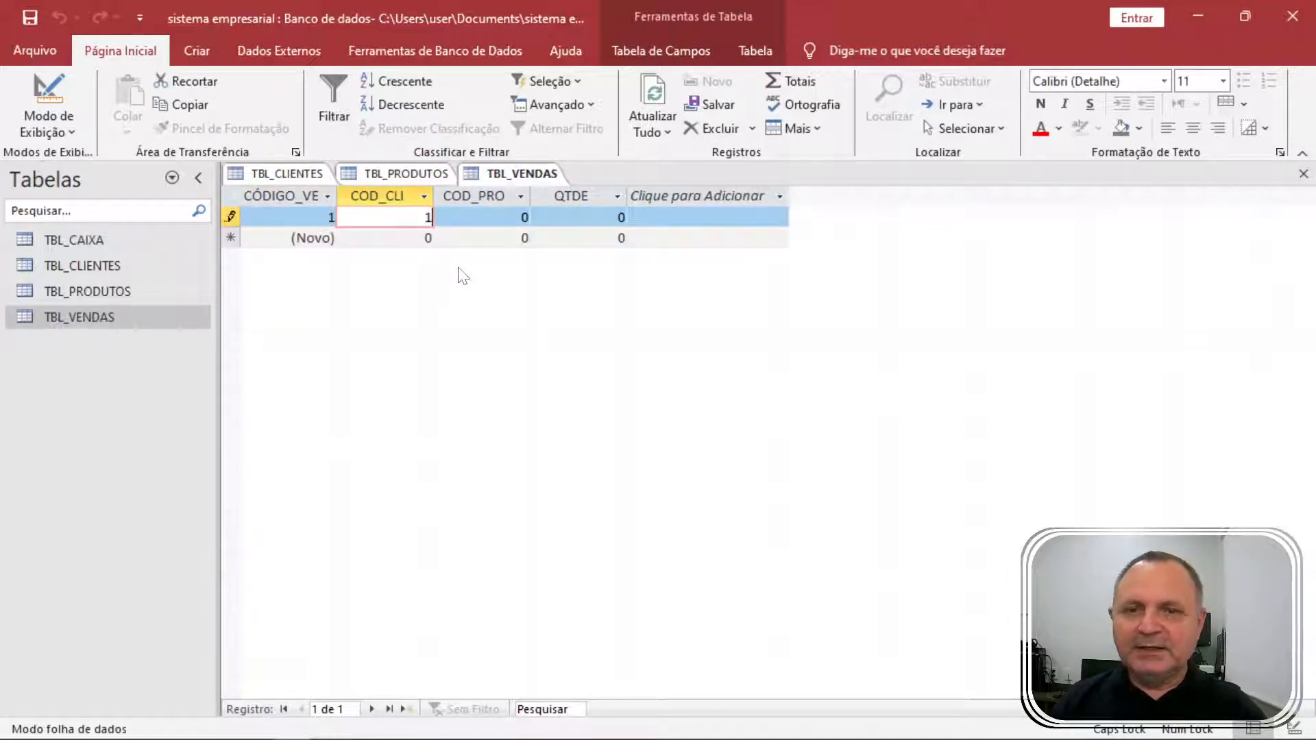
pyautogui.click(247, 173)
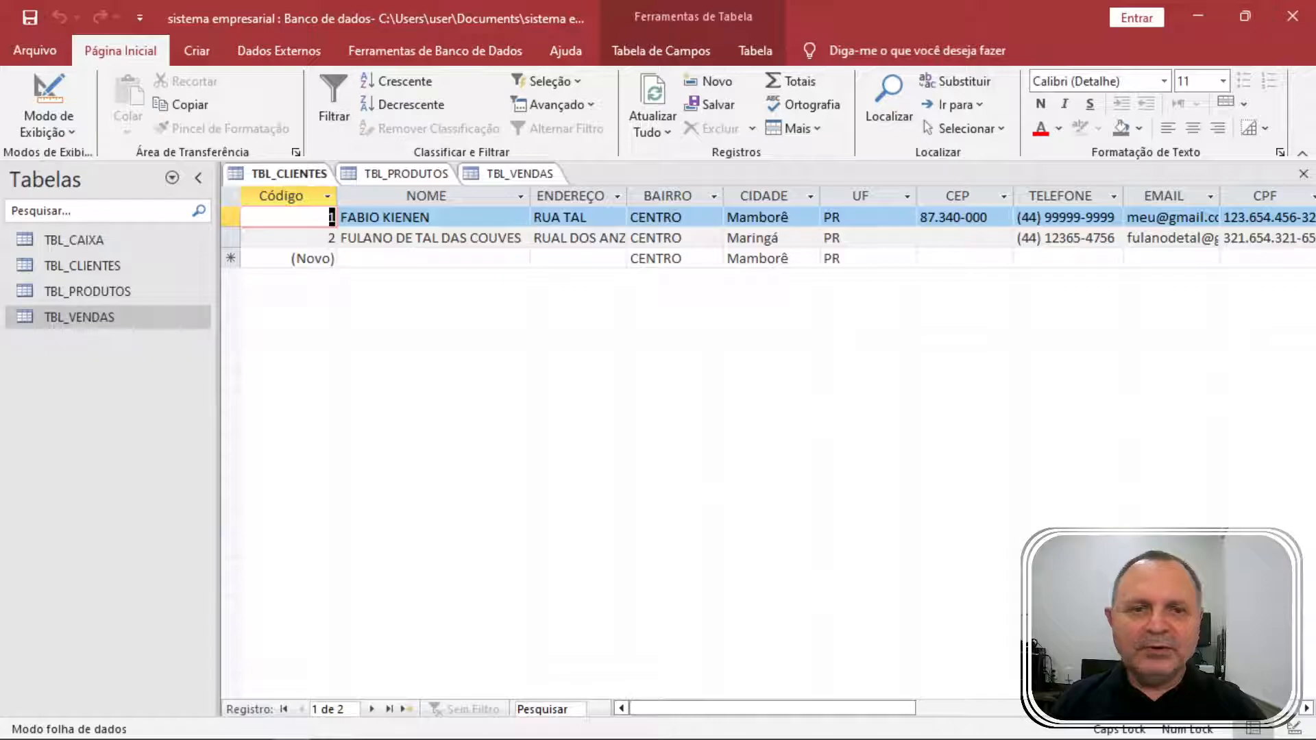
pyautogui.click(422, 175)
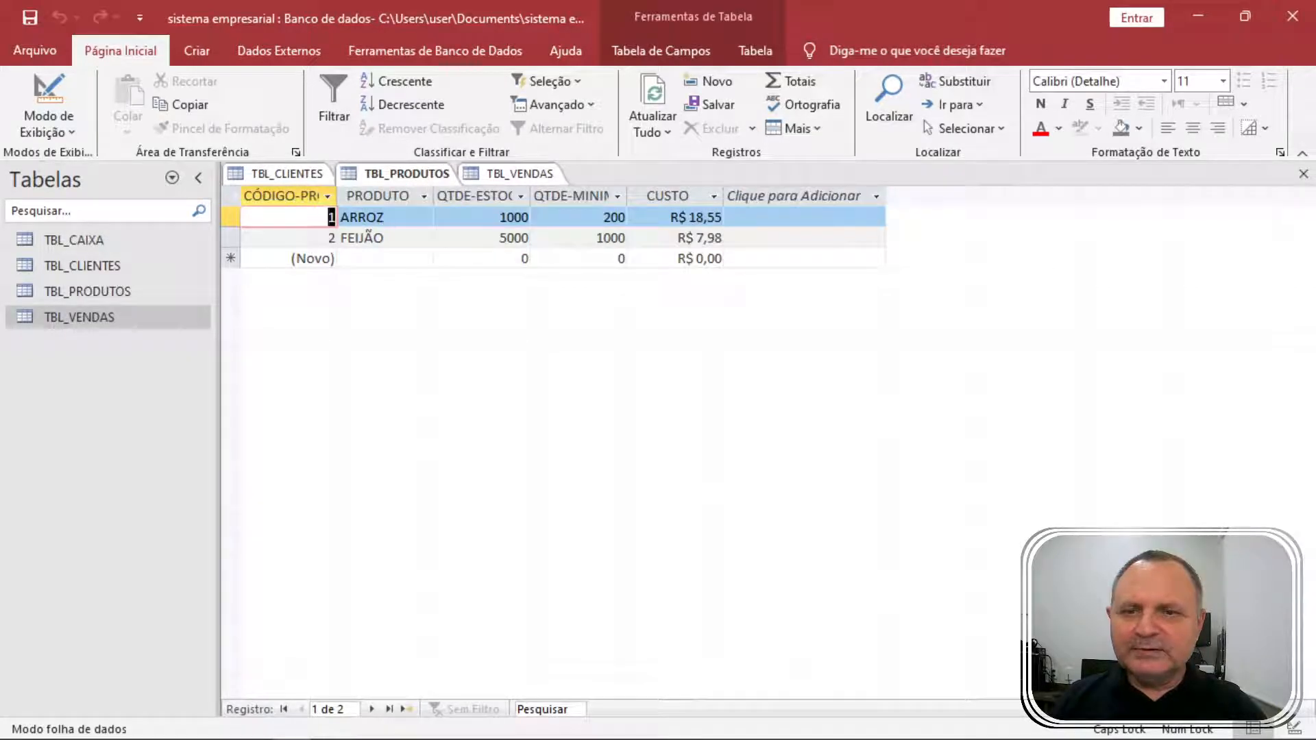
pyautogui.click(548, 173)
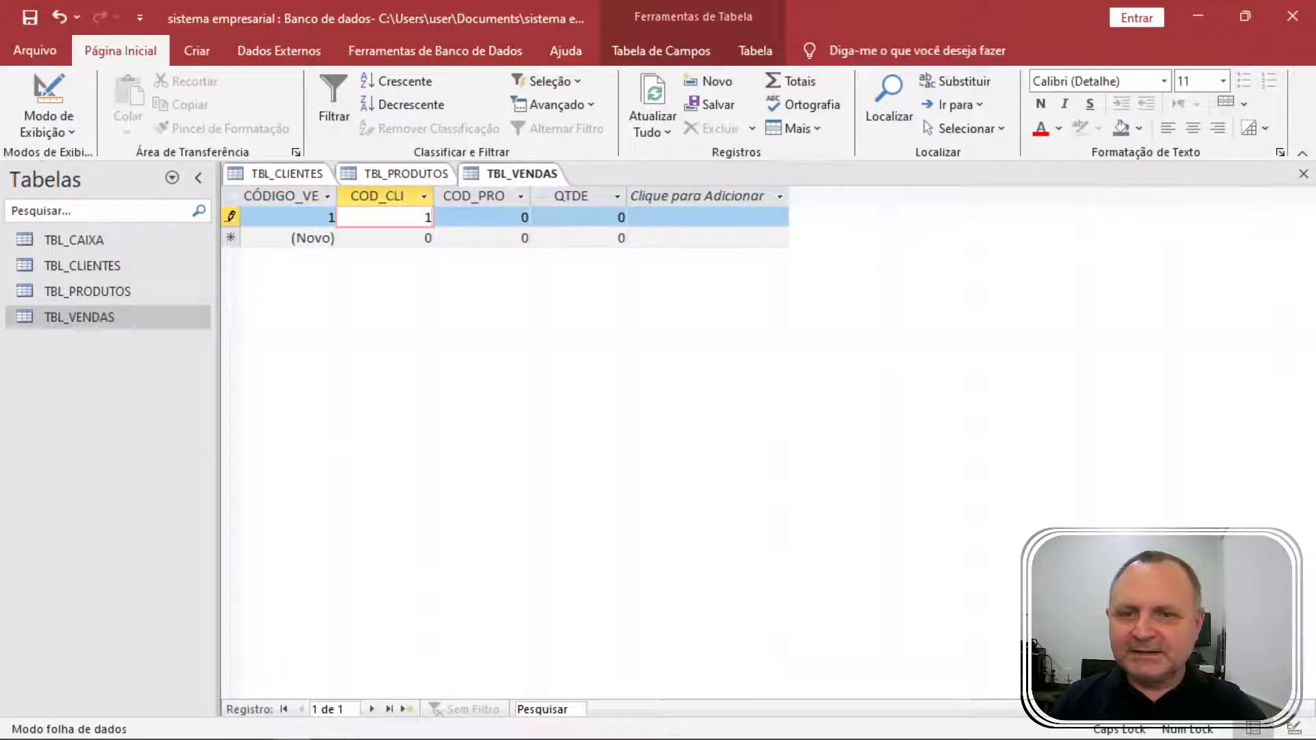
pyautogui.press('Tab')
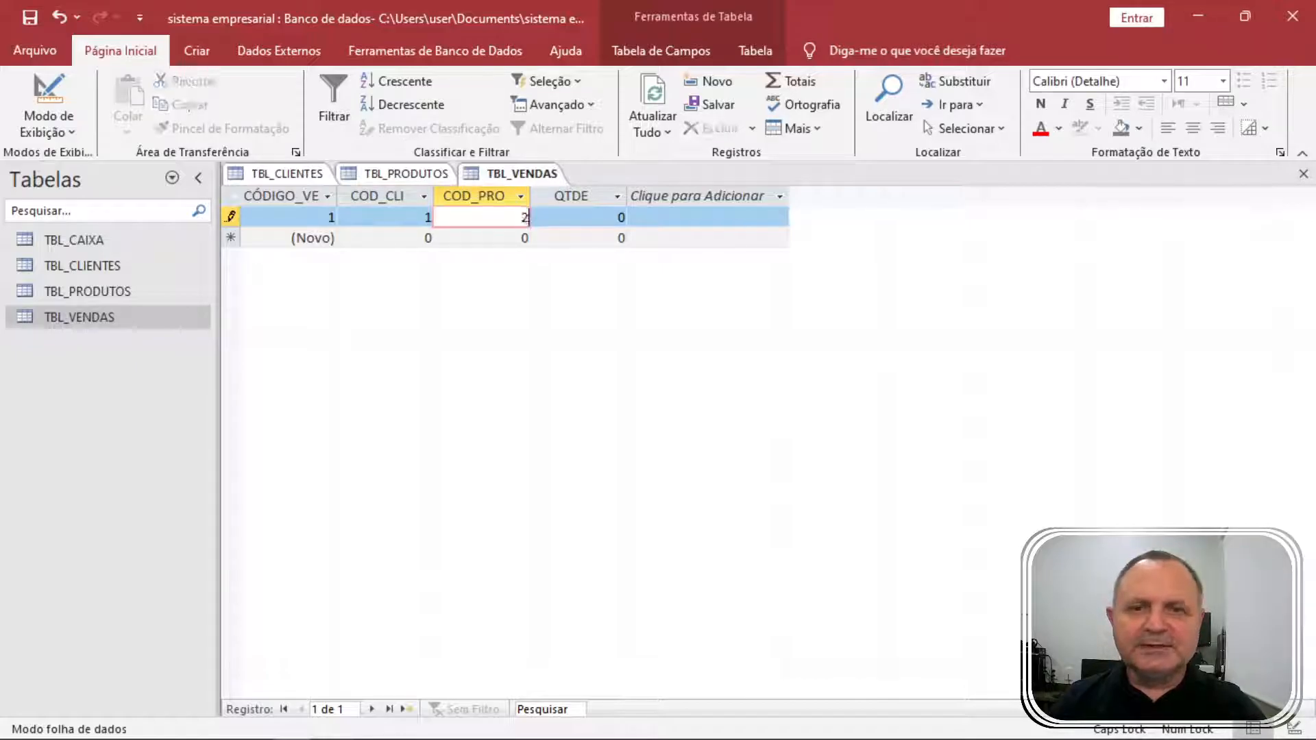
pyautogui.write('2')
pyautogui.press('Tab')
pyautogui.write('10')
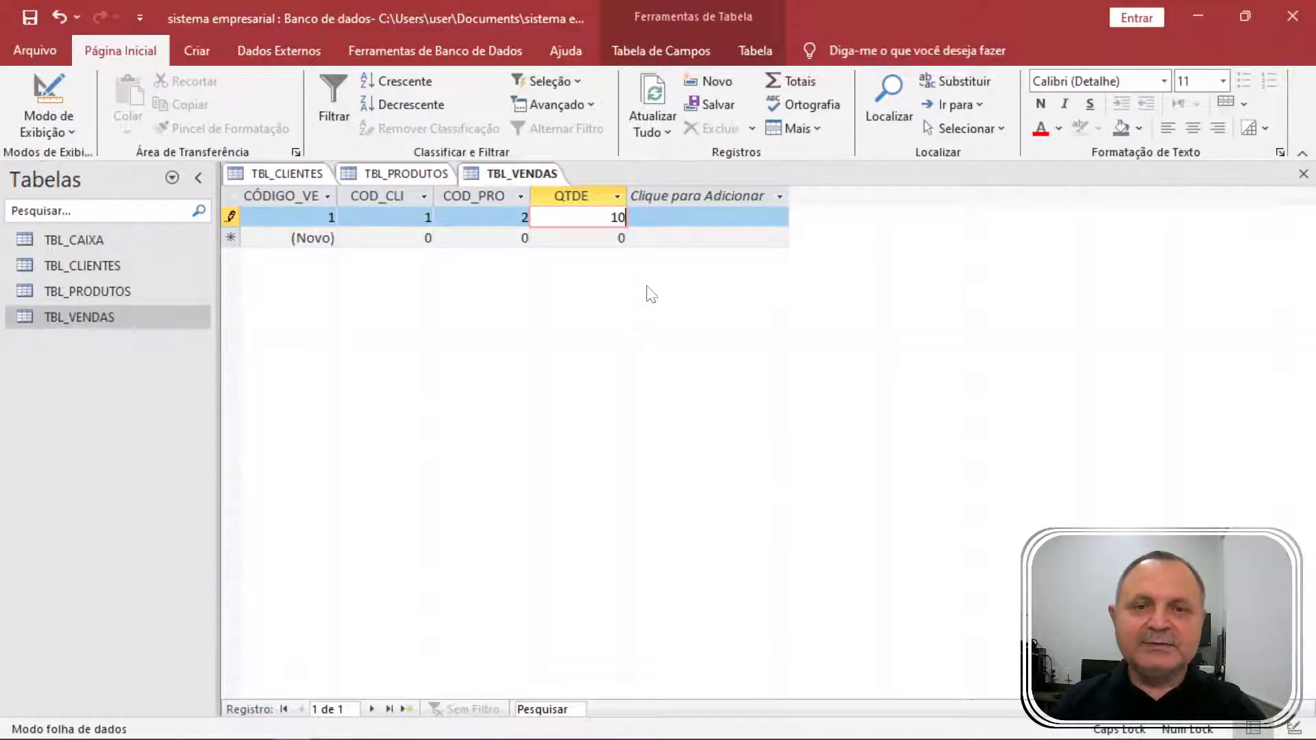
pyautogui.press('Tab')
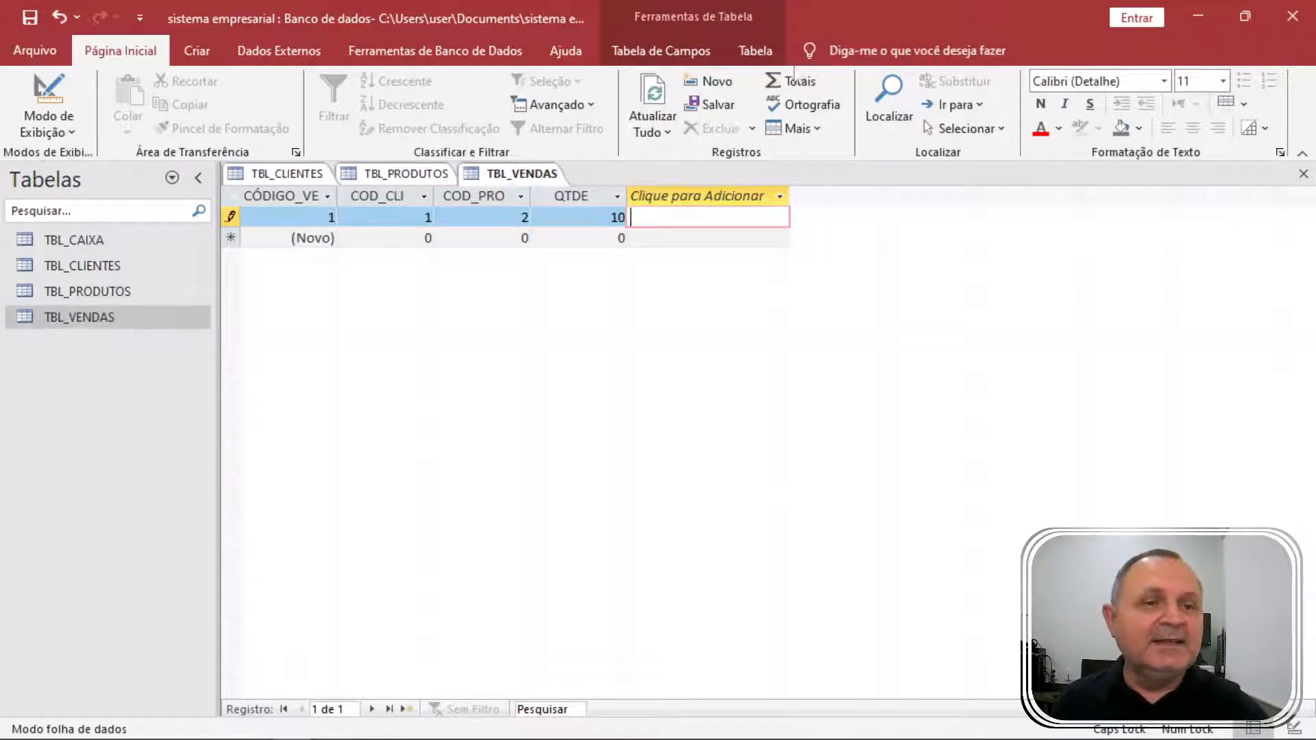
# Close the open sales, products and clients tables.
pyautogui.click(1304, 174)
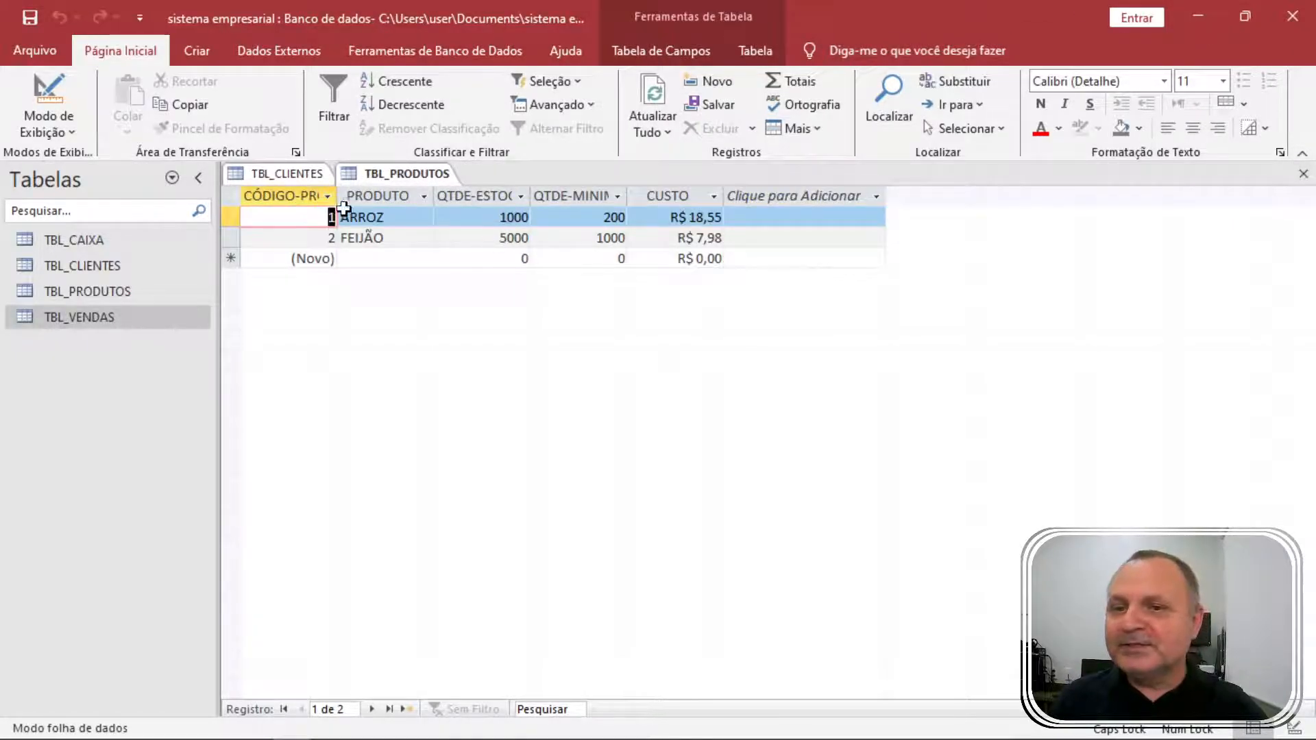
pyautogui.click(426, 177)
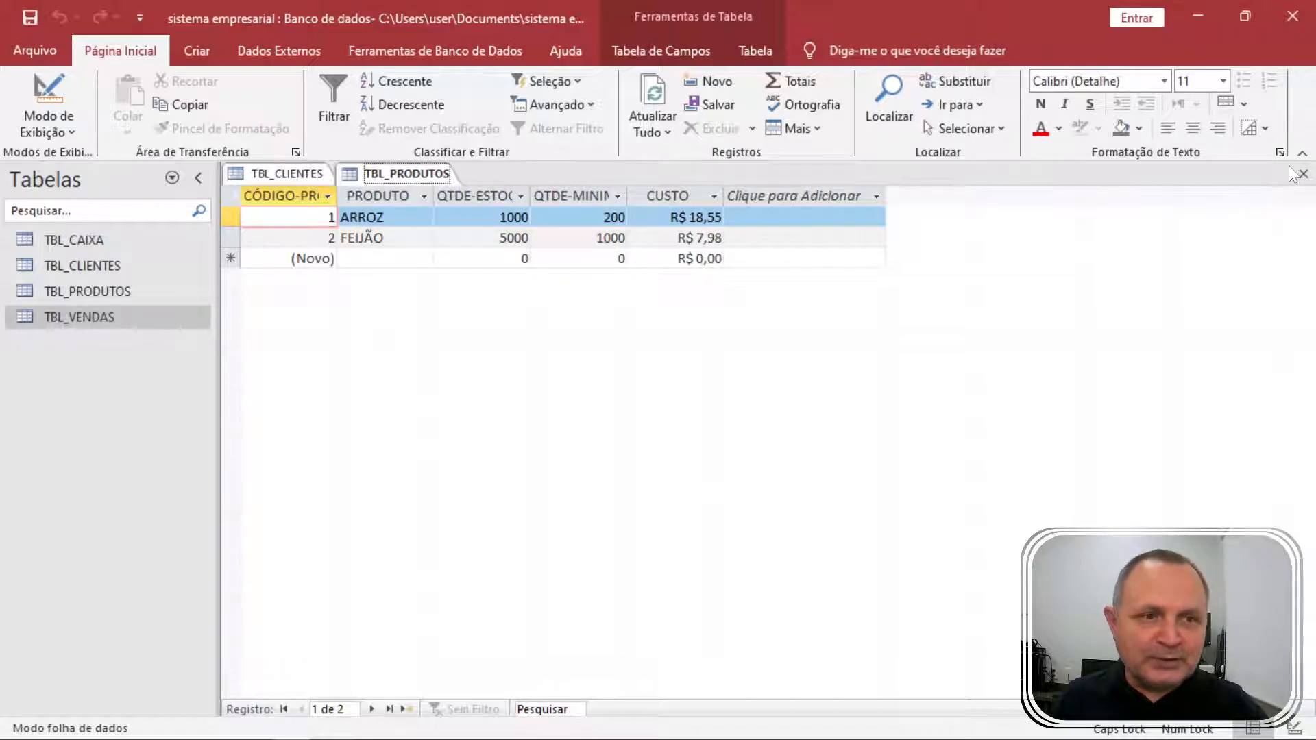
pyautogui.click(1304, 173)
pyautogui.click(303, 173)
pyautogui.rightClick(302, 172)
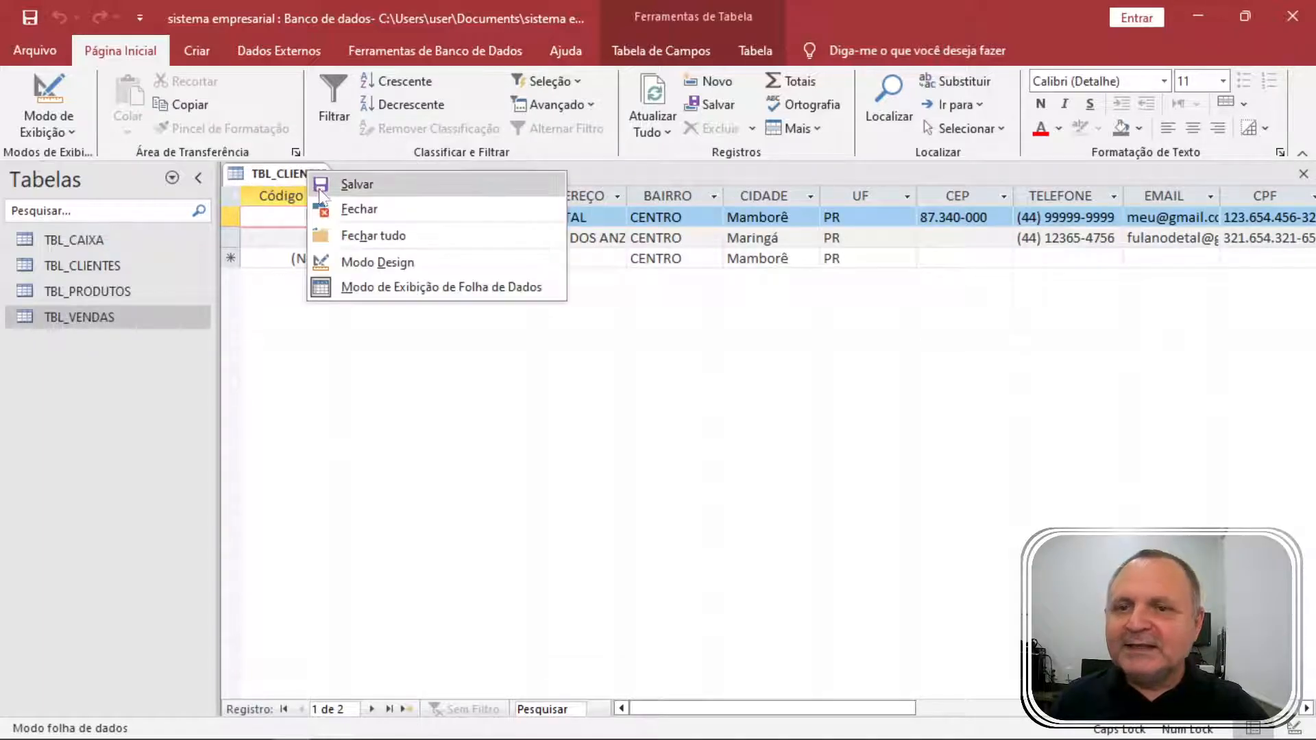
pyautogui.click(392, 237)
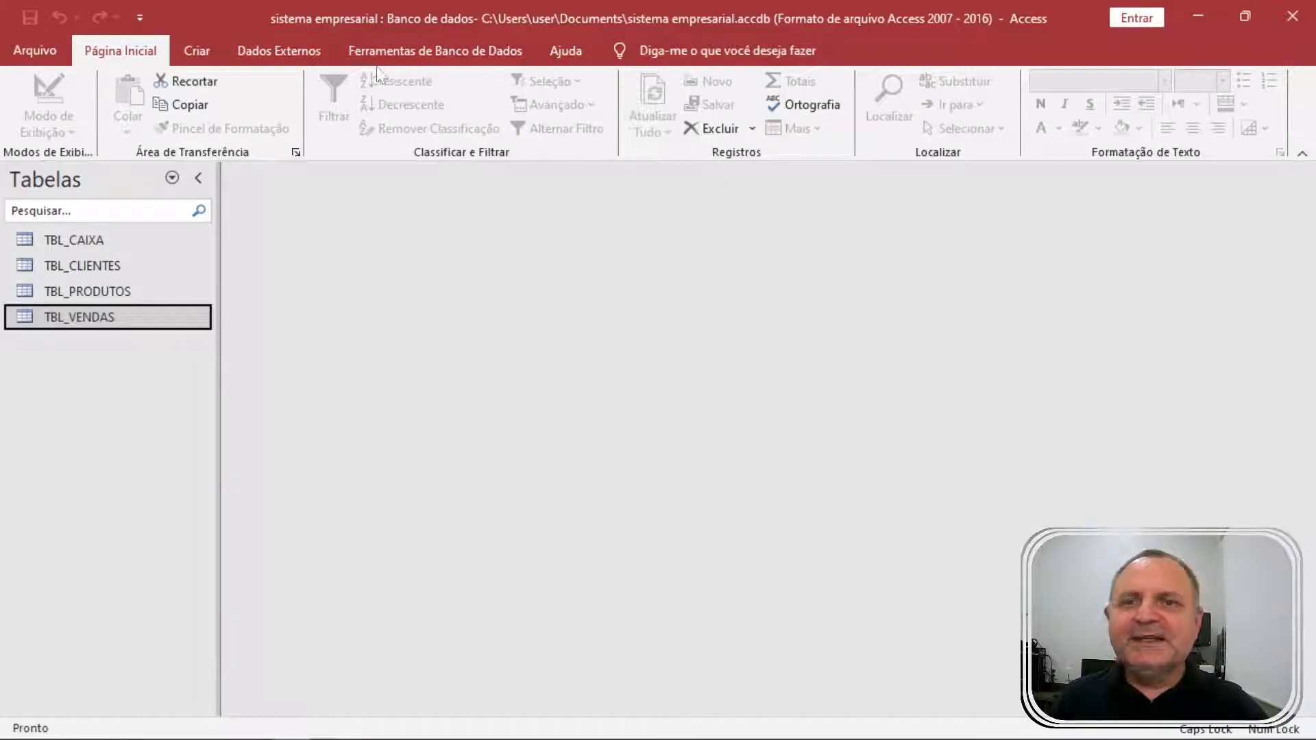
# Open Relações and add TBL_CLIENTES, TBL_PRODUTOS and TBL_VENDAS to the layout.
pyautogui.click(297, 55)
pyautogui.click(438, 55)
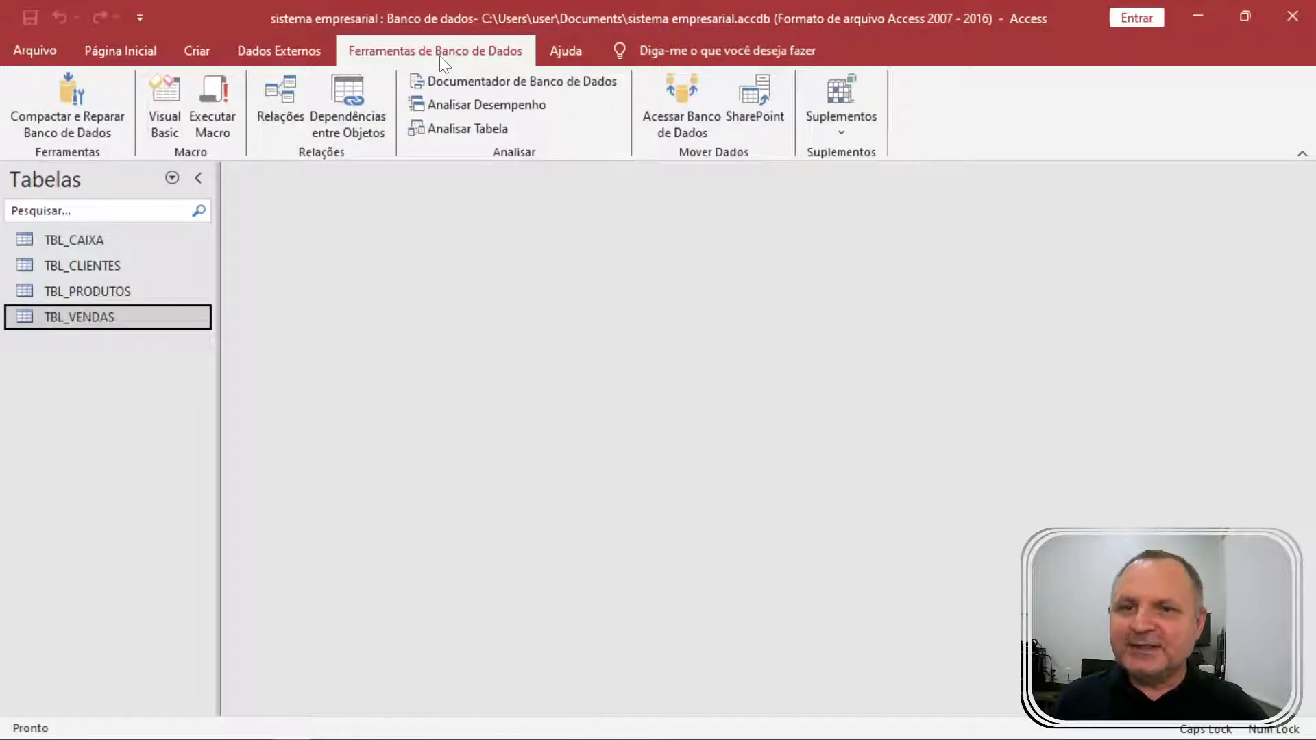
pyautogui.click(283, 94)
pyautogui.moveTo(623, 92); pyautogui.dragTo(721, 138)
pyautogui.click(668, 205)
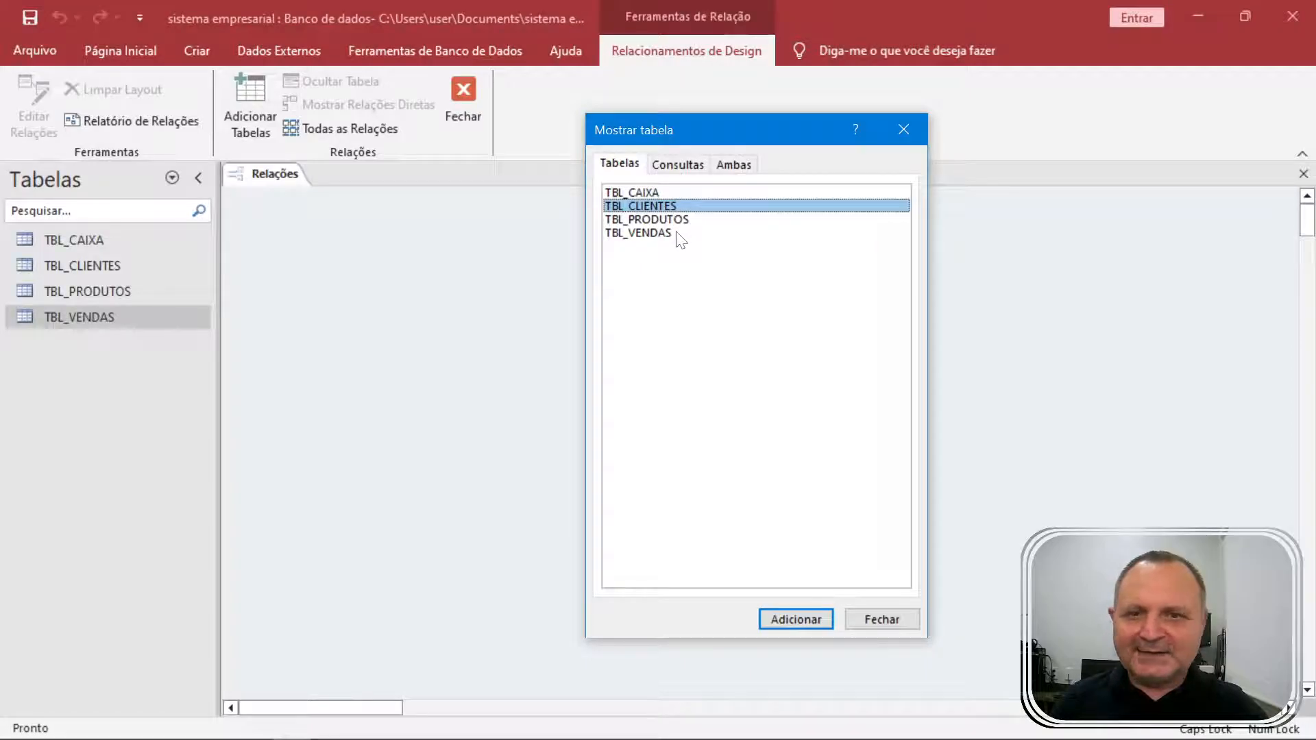
pyautogui.keyDown('shift'); pyautogui.click(678, 233); pyautogui.keyUp('shift')
pyautogui.click(680, 209)
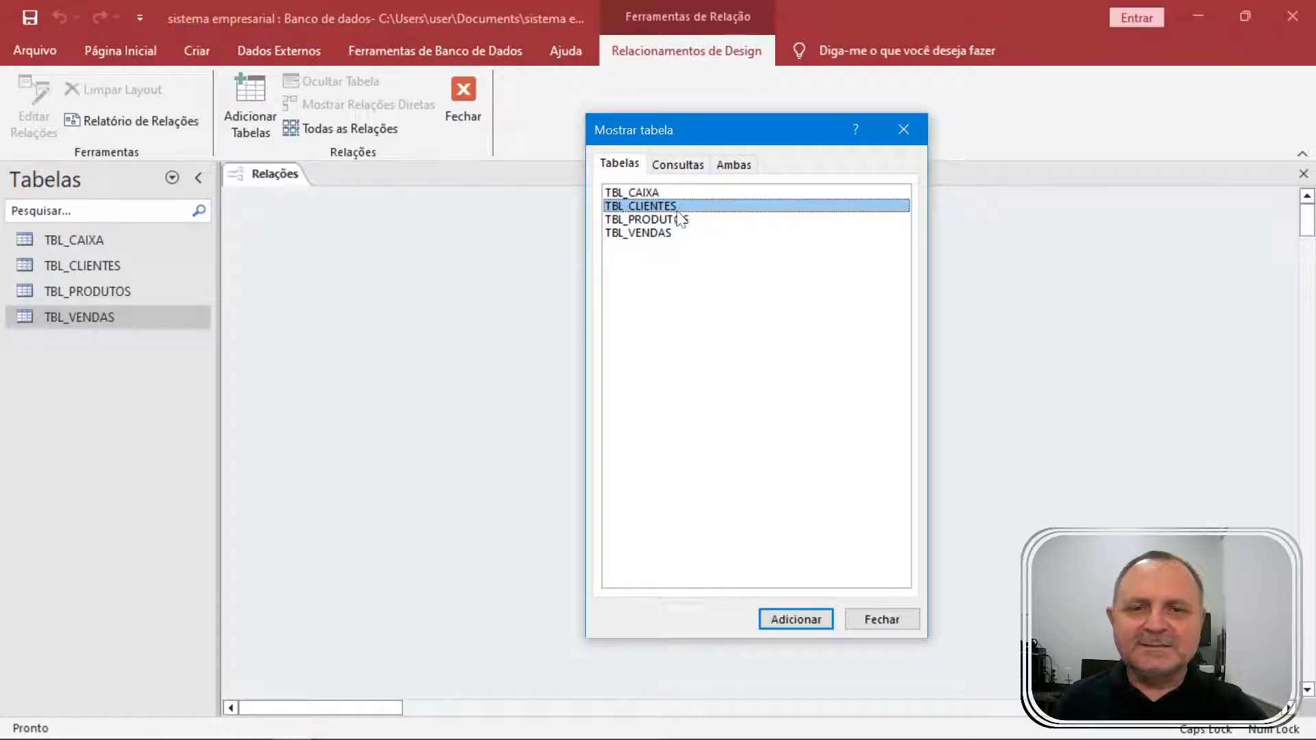
pyautogui.click(679, 219)
pyautogui.click(679, 233)
pyautogui.click(671, 206)
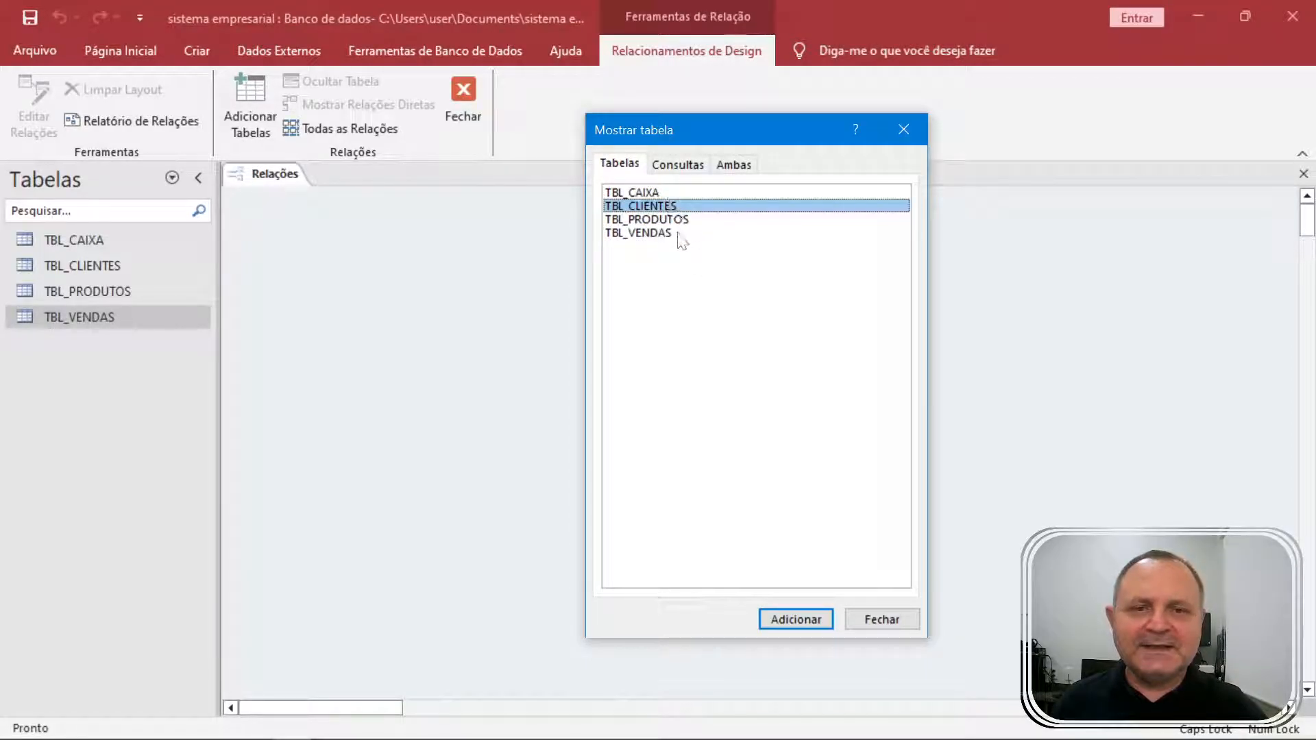
pyautogui.keyDown('shift'); pyautogui.click(678, 233); pyautogui.keyUp('shift')
pyautogui.click(795, 619)
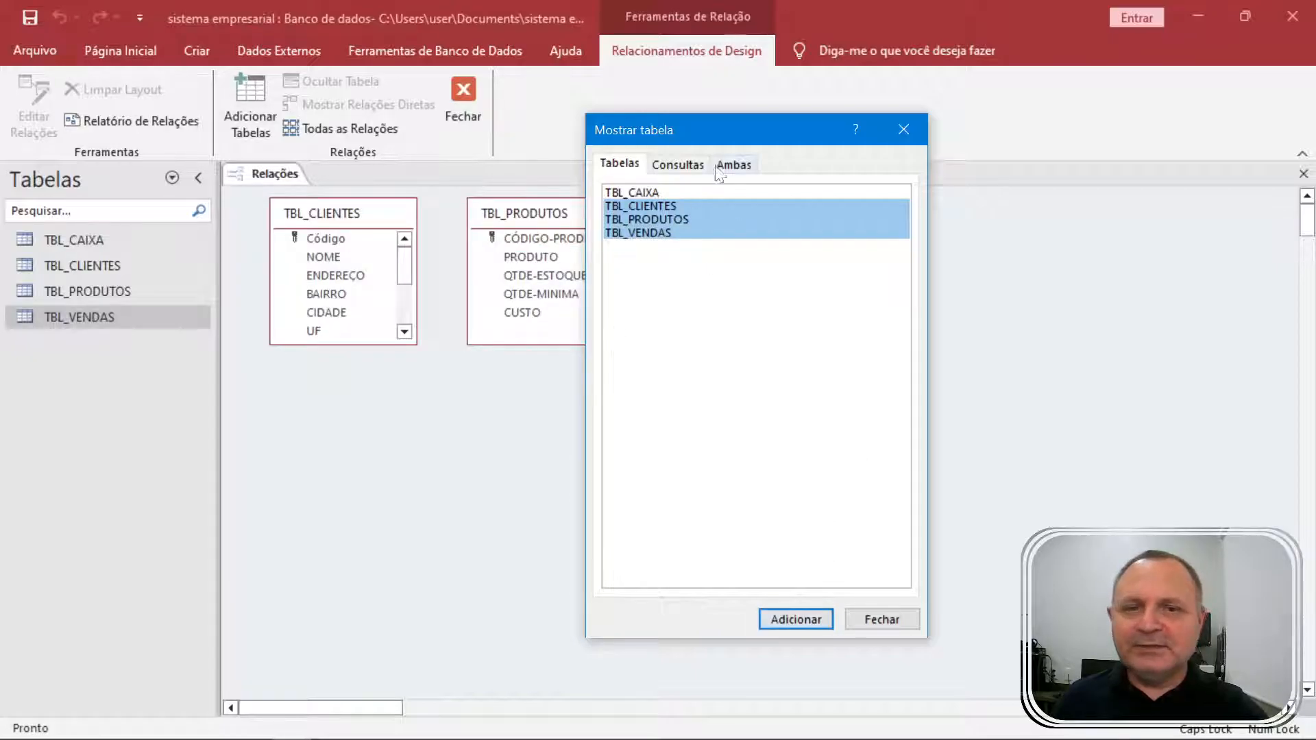
pyautogui.click(866, 619)
# Arrange the three table boxes side by side with TBL_VENDAS in the middle.
pyautogui.click(571, 216)
pyautogui.moveTo(702, 214); pyautogui.dragTo(638, 431)
pyautogui.moveTo(556, 221); pyautogui.dragTo(907, 279)
pyautogui.moveTo(700, 432); pyautogui.dragTo(667, 285)
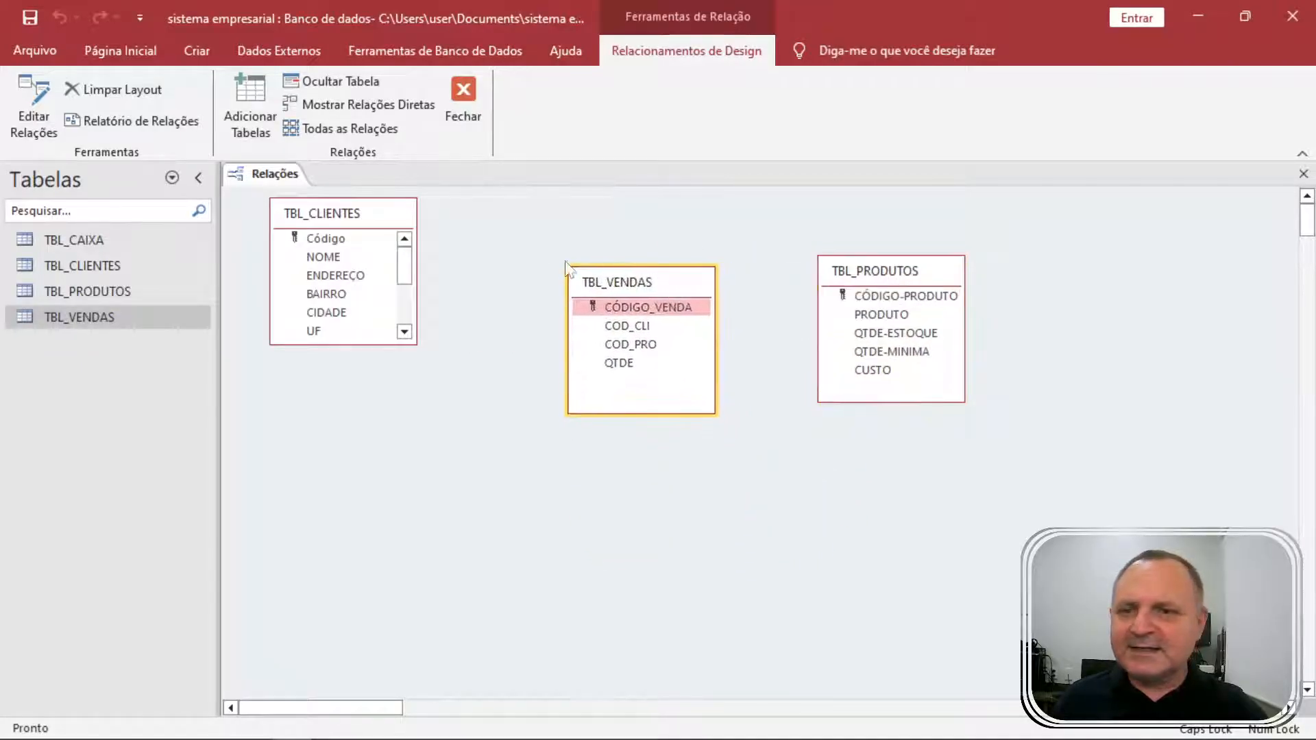
pyautogui.moveTo(373, 221); pyautogui.dragTo(400, 273)
pyautogui.moveTo(635, 281); pyautogui.dragTo(624, 246)
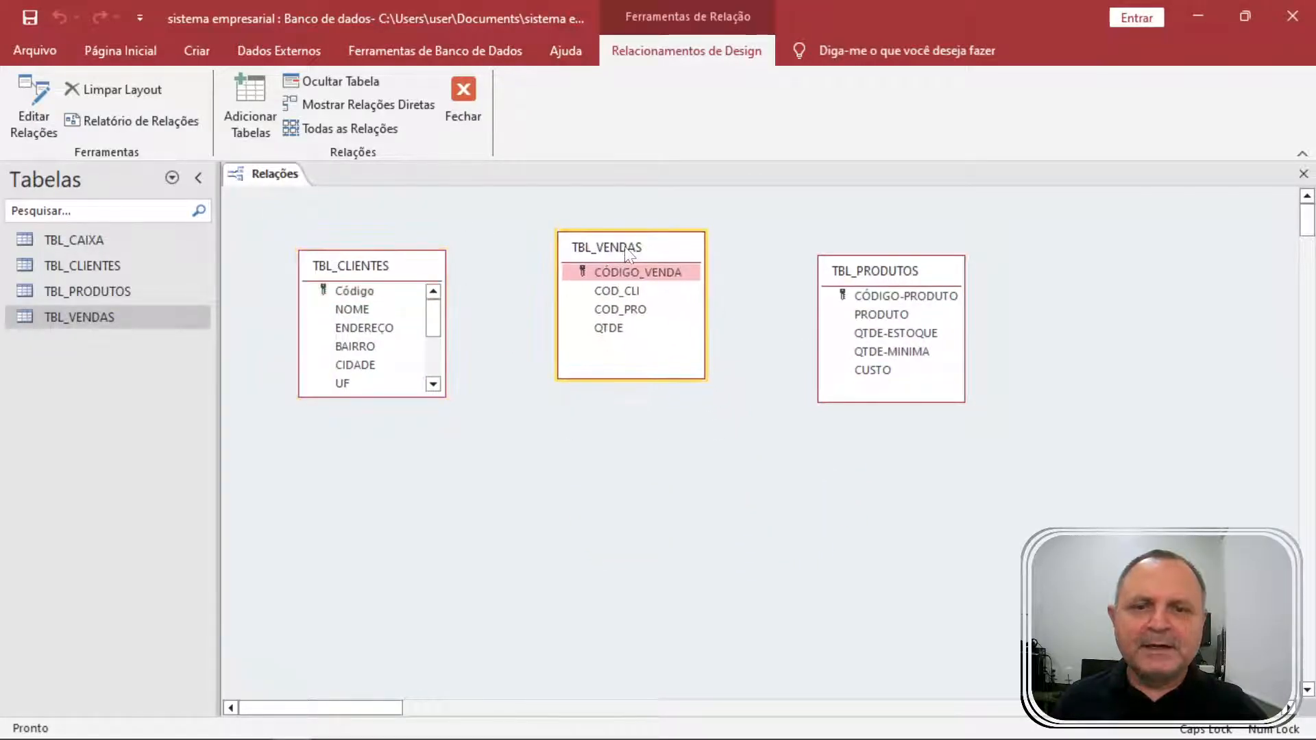
pyautogui.click(618, 291)
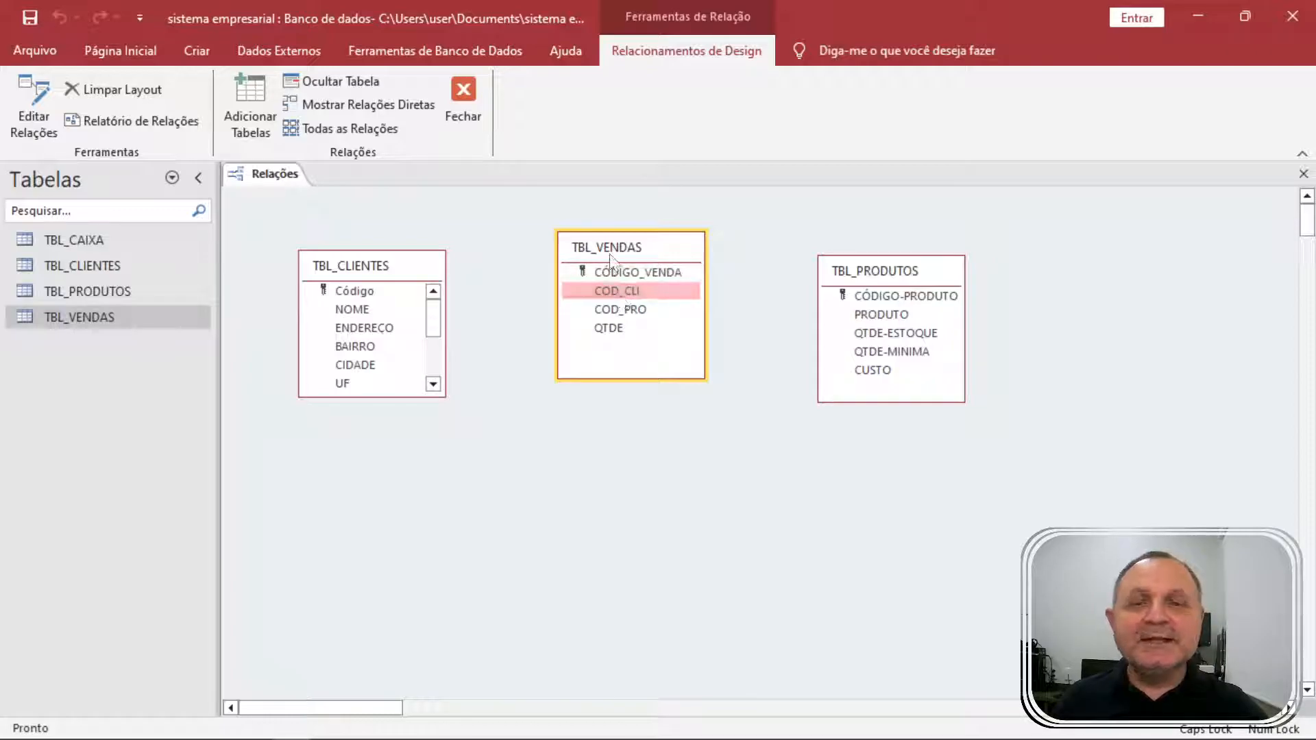
# Join TBL_CLIENTES Código to TBL_VENDAS COD_CLI with referential integrity, then rearrange both table boxes.
pyautogui.moveTo(349, 291); pyautogui.dragTo(617, 291)
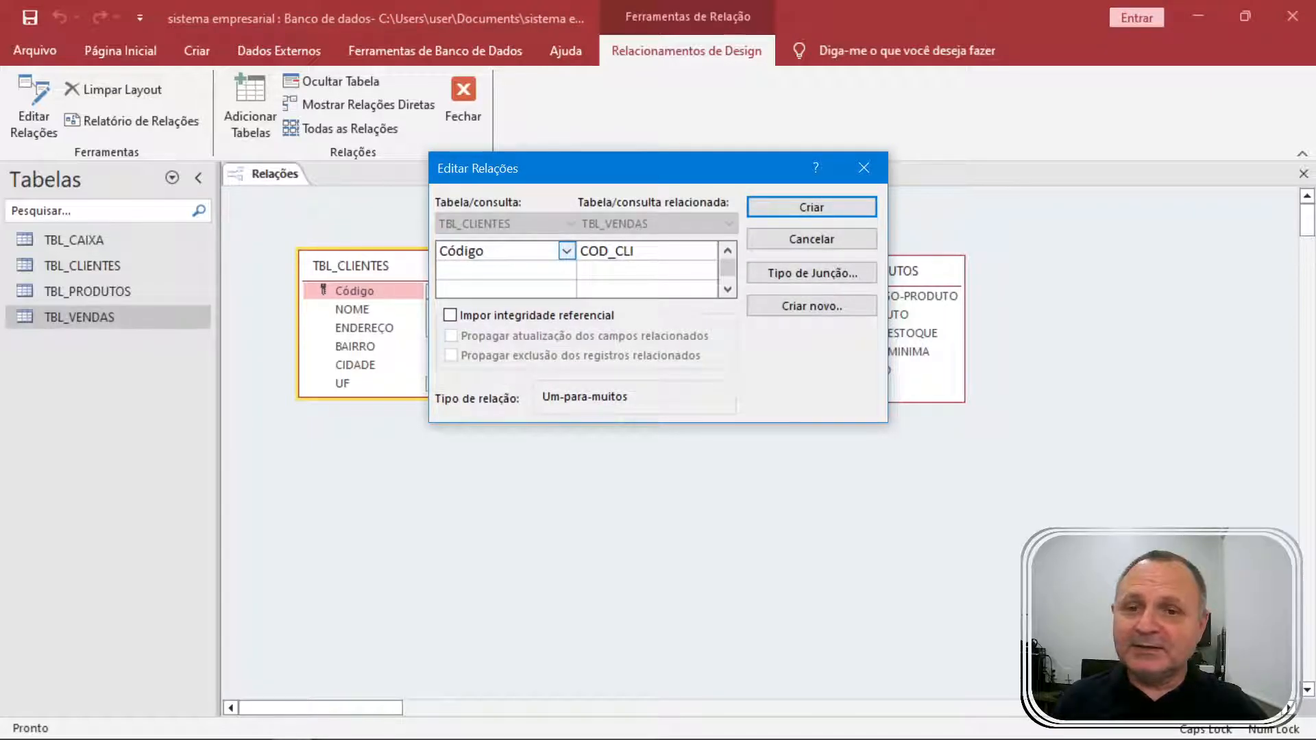
pyautogui.click(452, 315)
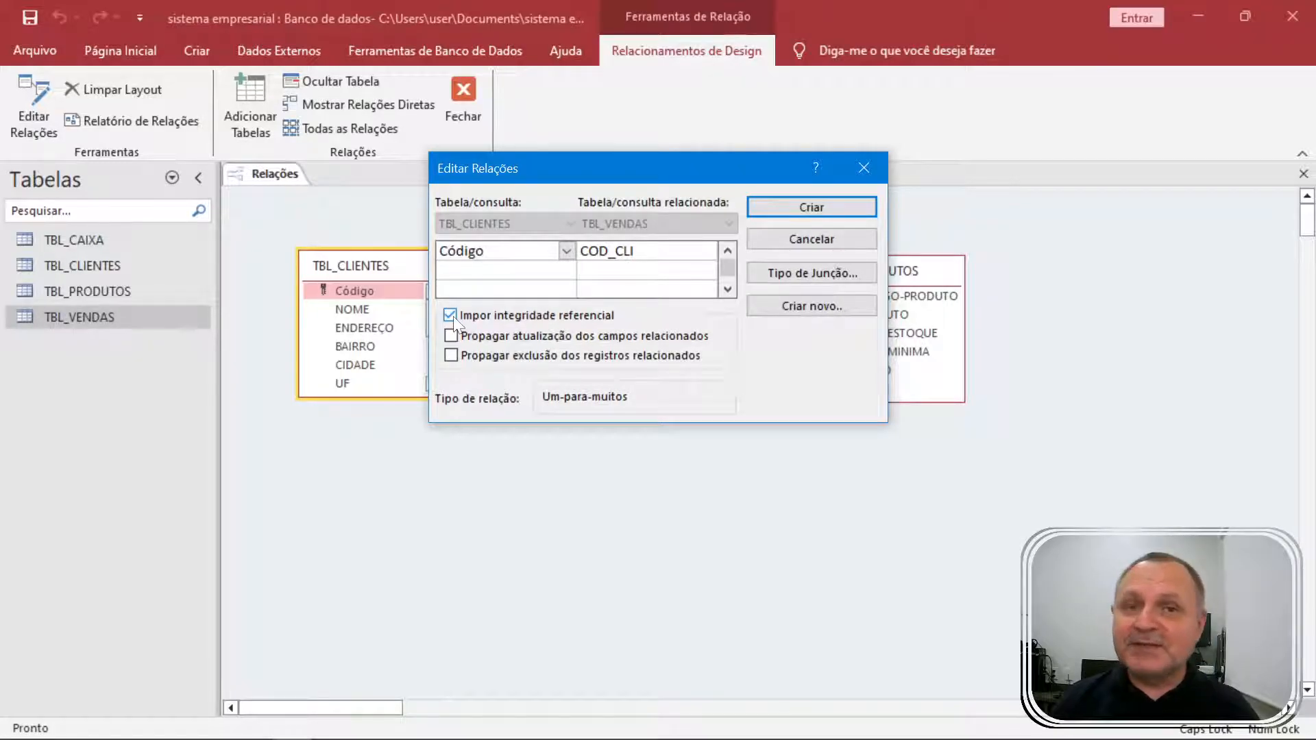
pyautogui.click(822, 214)
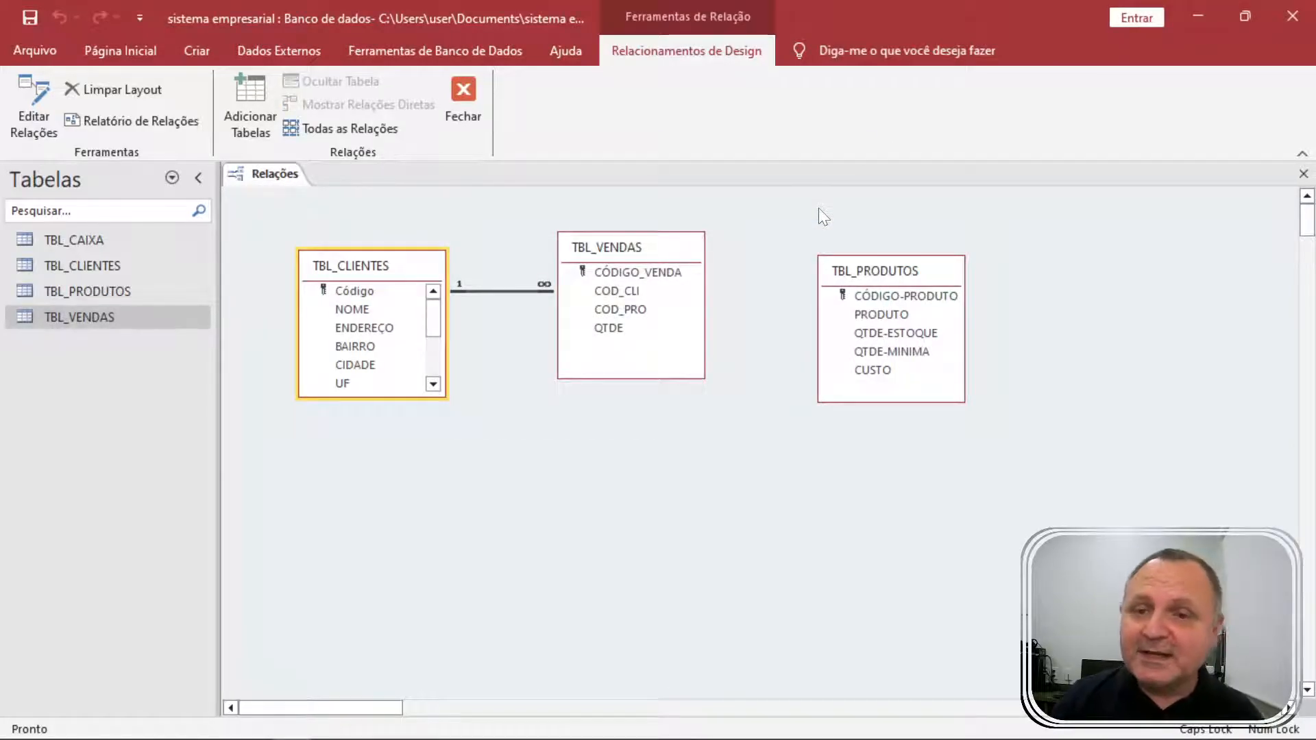
pyautogui.moveTo(384, 264); pyautogui.dragTo(357, 212)
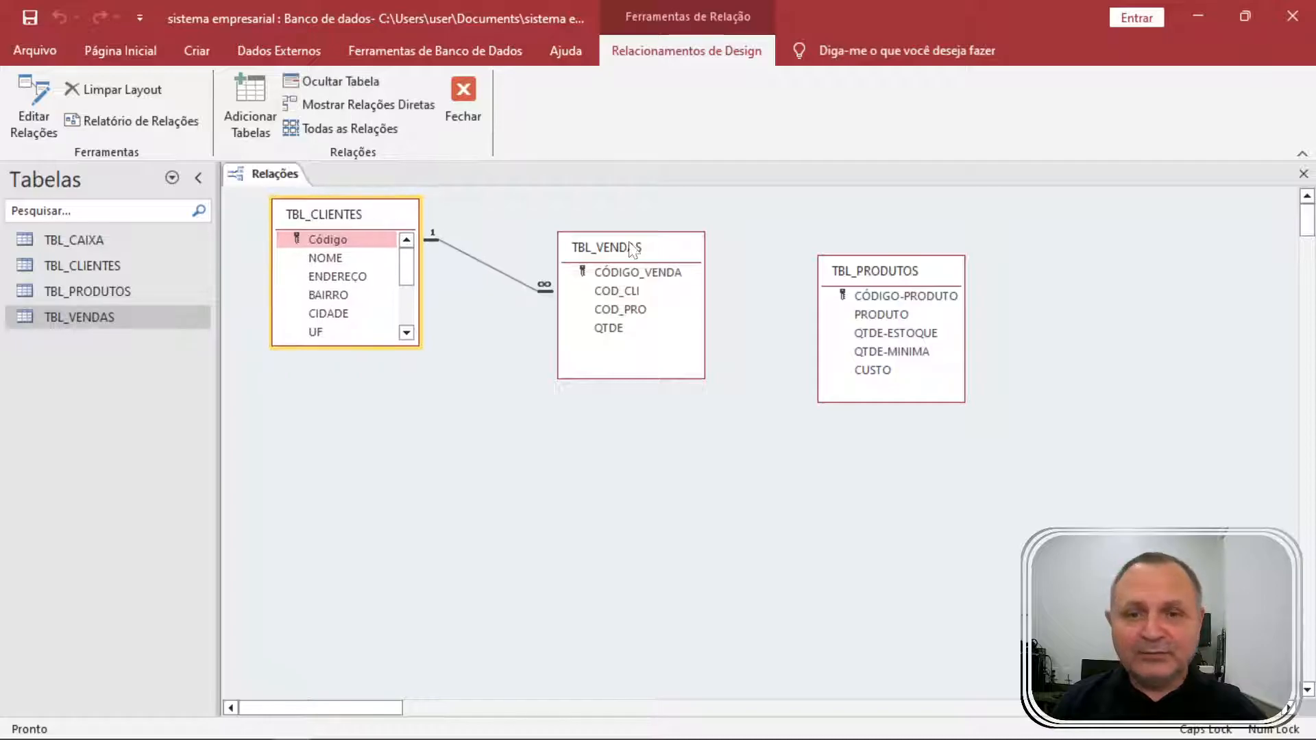
pyautogui.moveTo(631, 245); pyautogui.dragTo(629, 261)
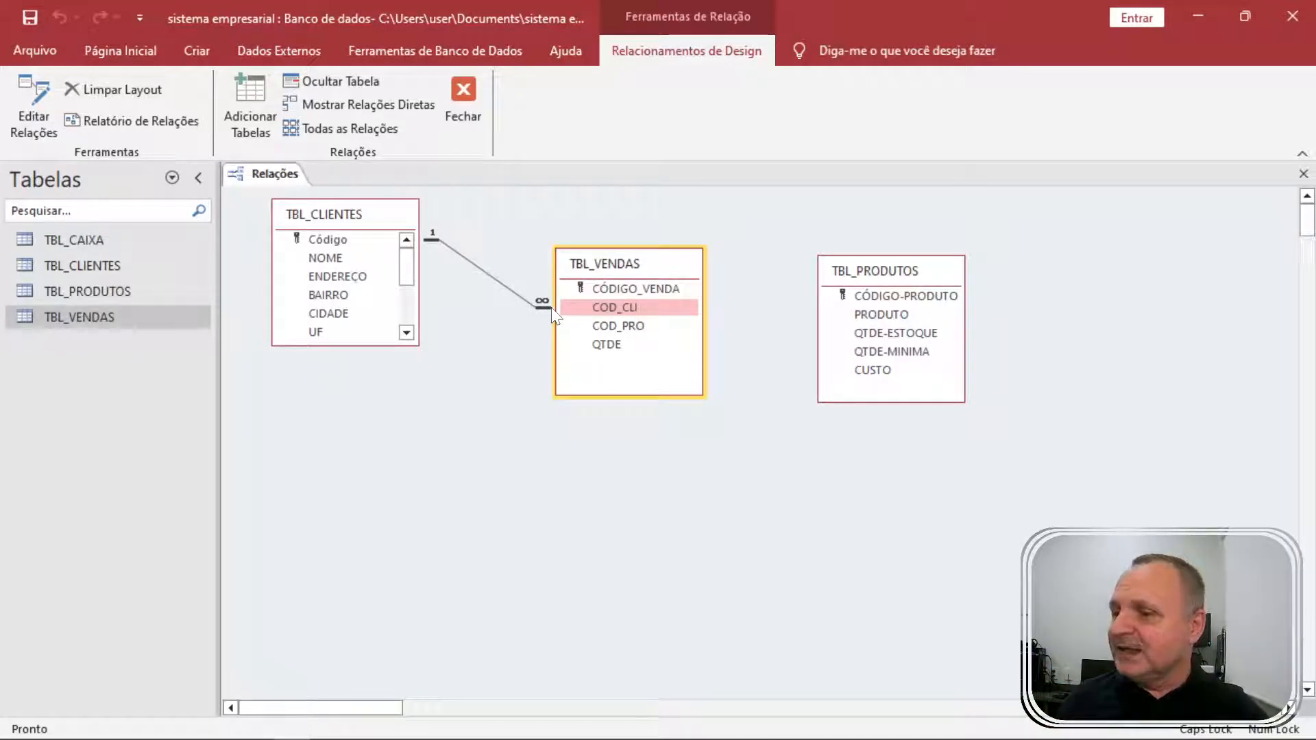
# Join TBL_PRODUTOS CÓDIGO-PRODUTO to TBL_VENDAS COD_PRO with referential integrity, then reposition TBL_PRODUTOS.
pyautogui.moveTo(613, 264); pyautogui.dragTo(591, 253)
pyautogui.click(850, 295)
pyautogui.click(886, 314)
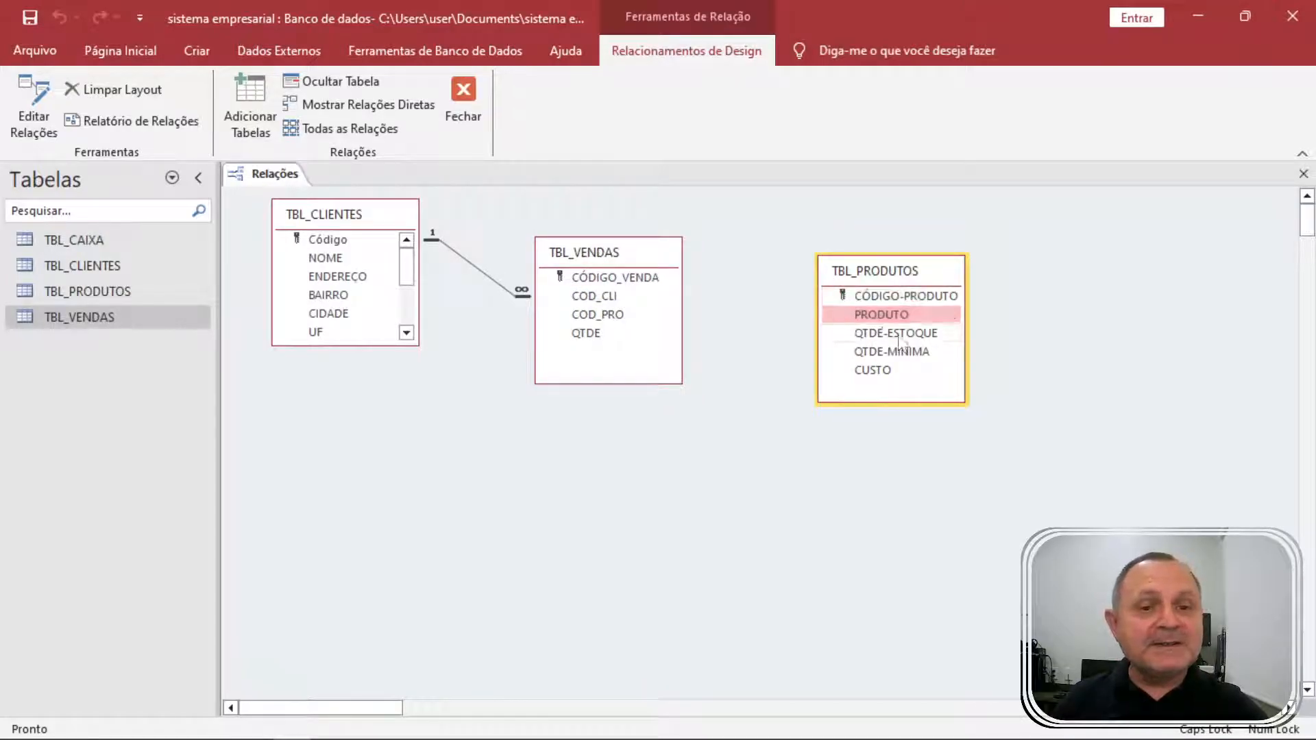
pyautogui.moveTo(856, 296); pyautogui.dragTo(606, 318)
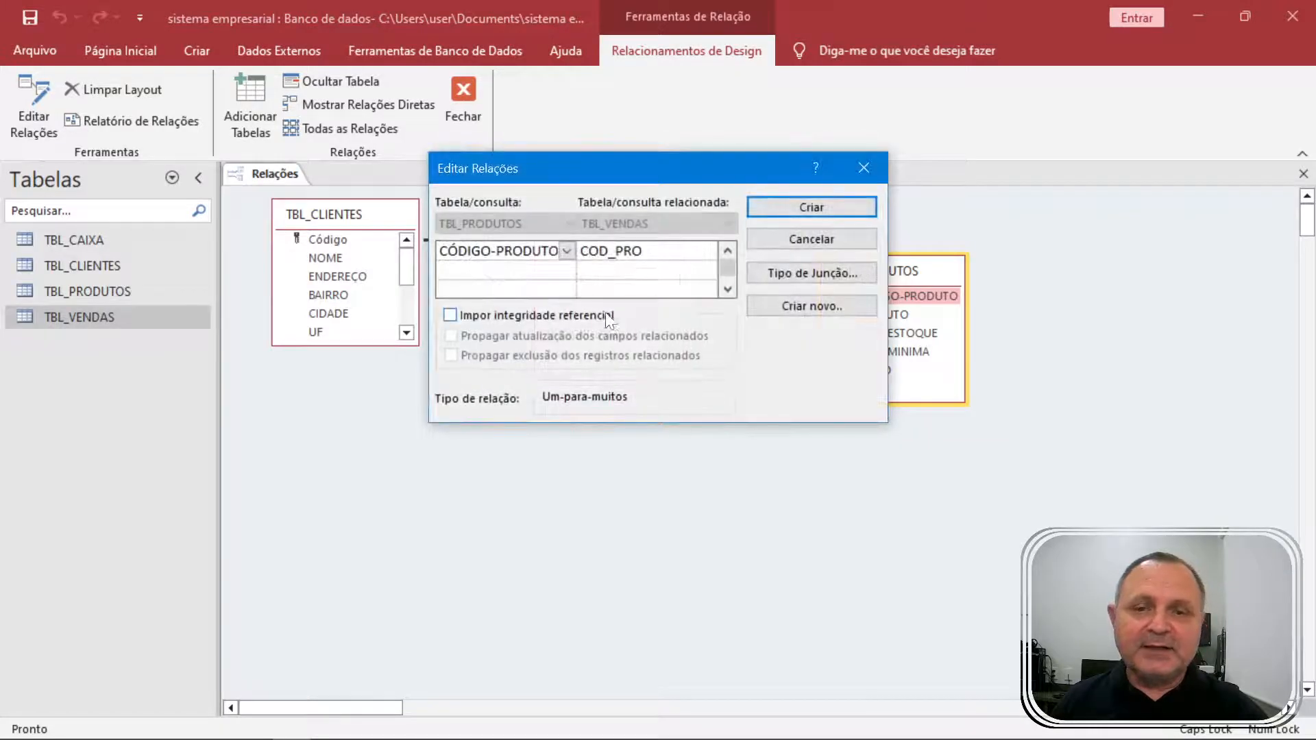
pyautogui.click(466, 318)
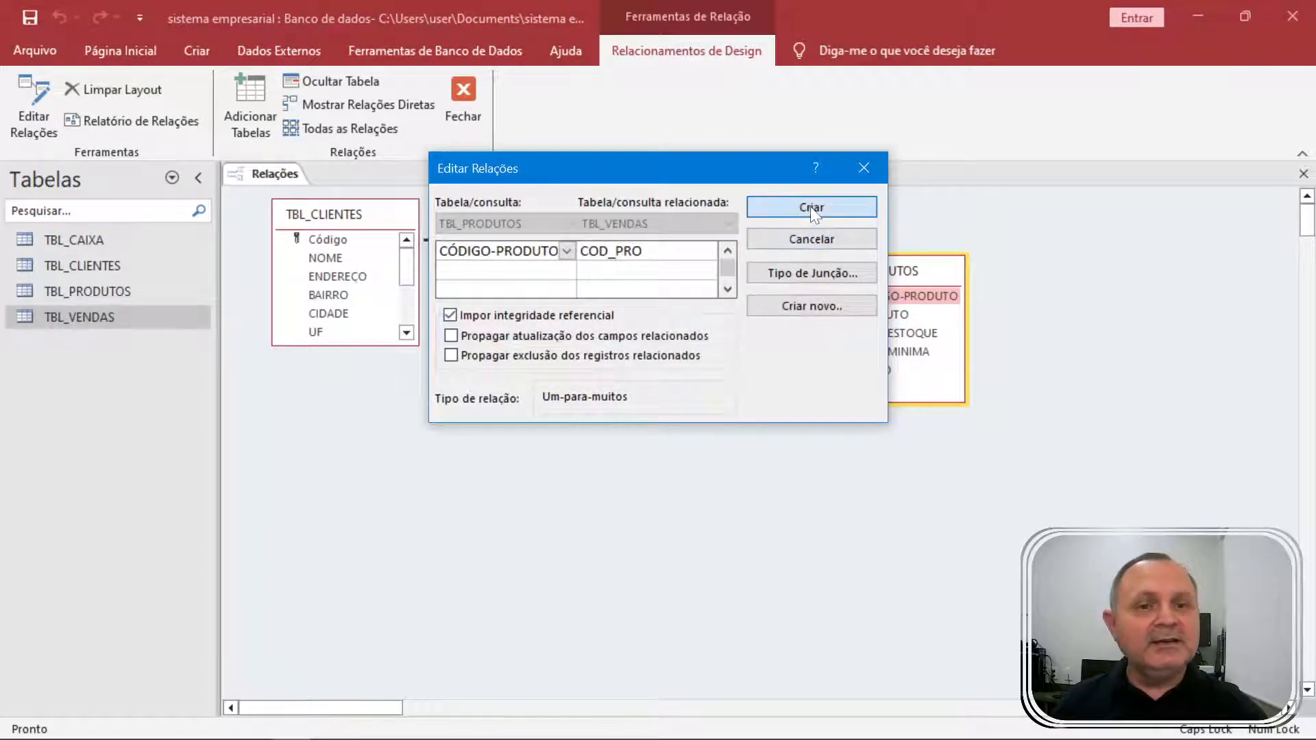
pyautogui.click(810, 207)
pyautogui.moveTo(895, 267); pyautogui.dragTo(880, 219)
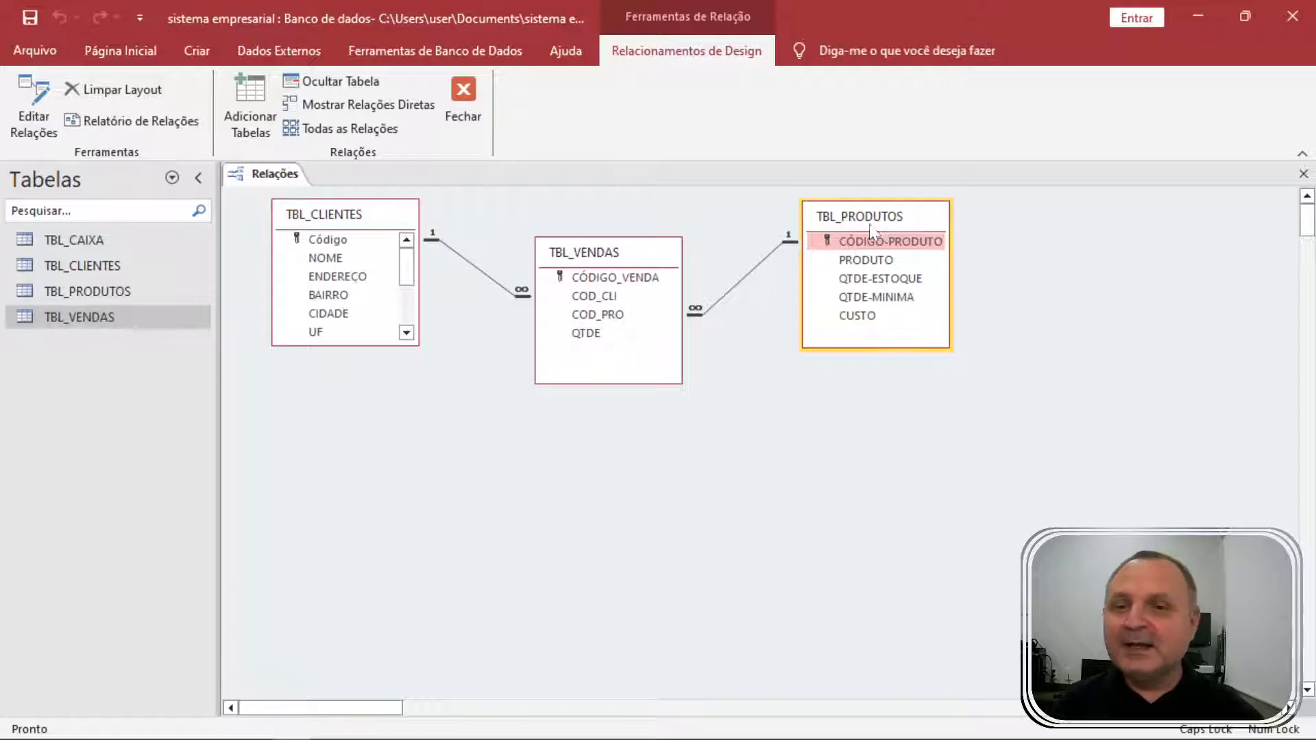
# Close the Relationships window, saving its layout, and start the Query Wizard from Criar.
pyautogui.click(468, 97)
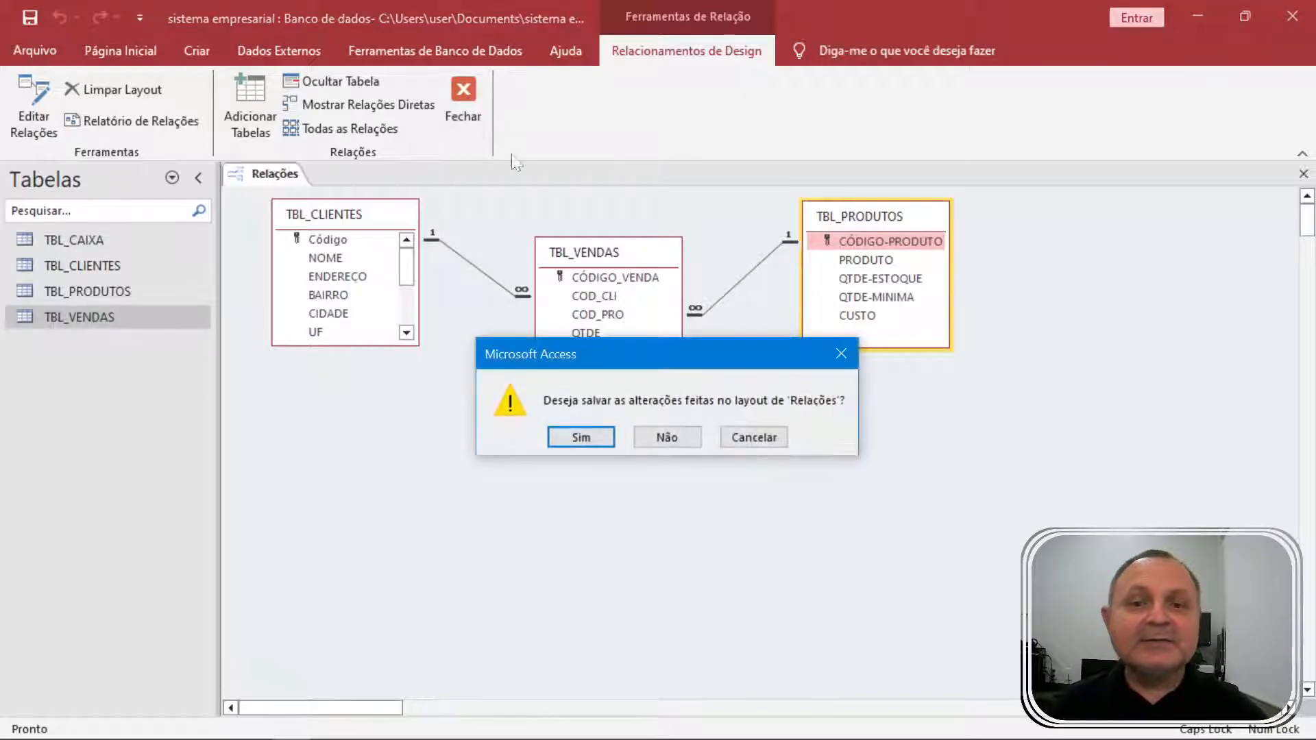
pyautogui.click(581, 439)
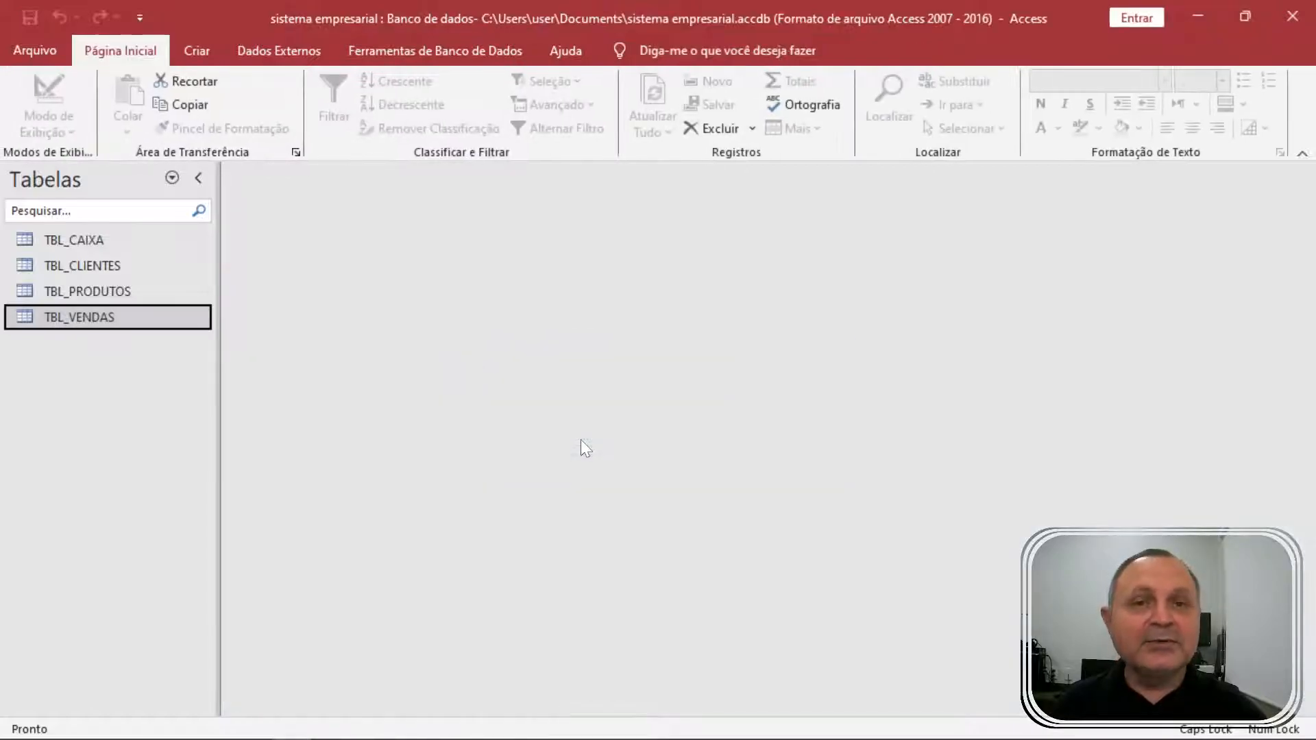
pyautogui.click(197, 50)
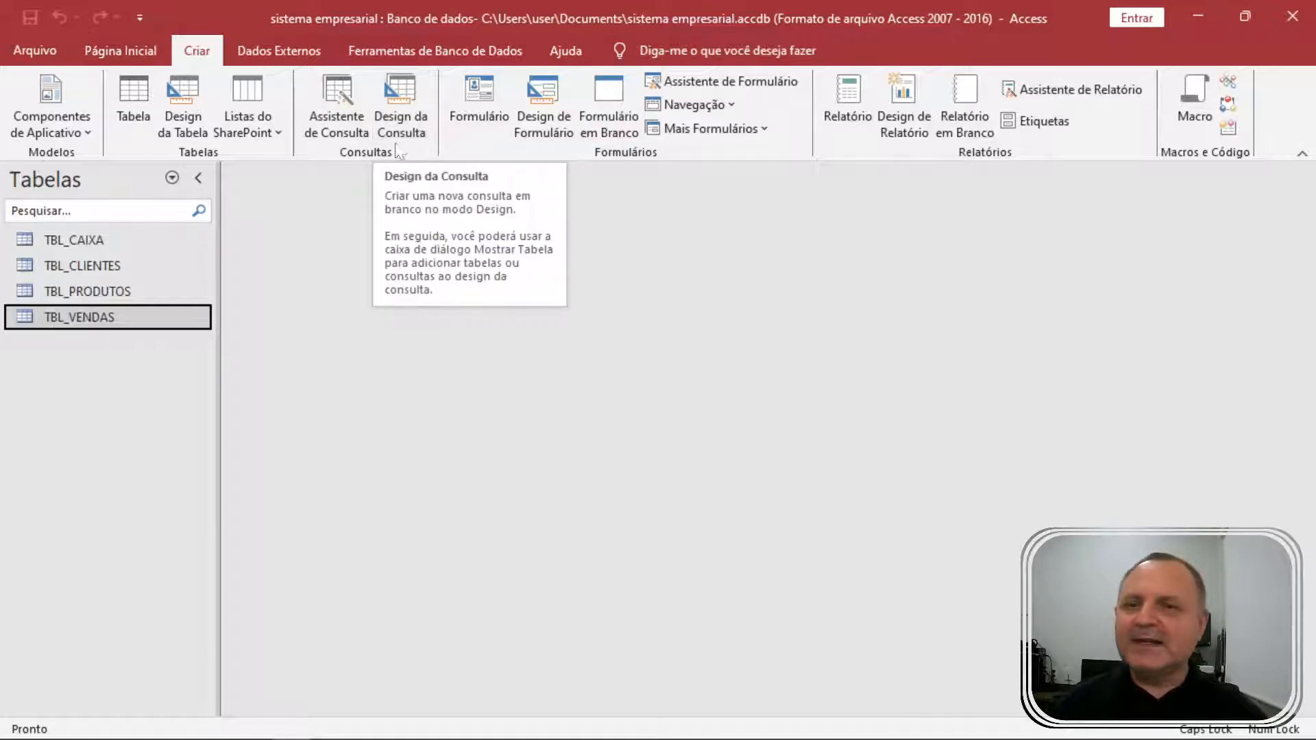
pyautogui.click(344, 92)
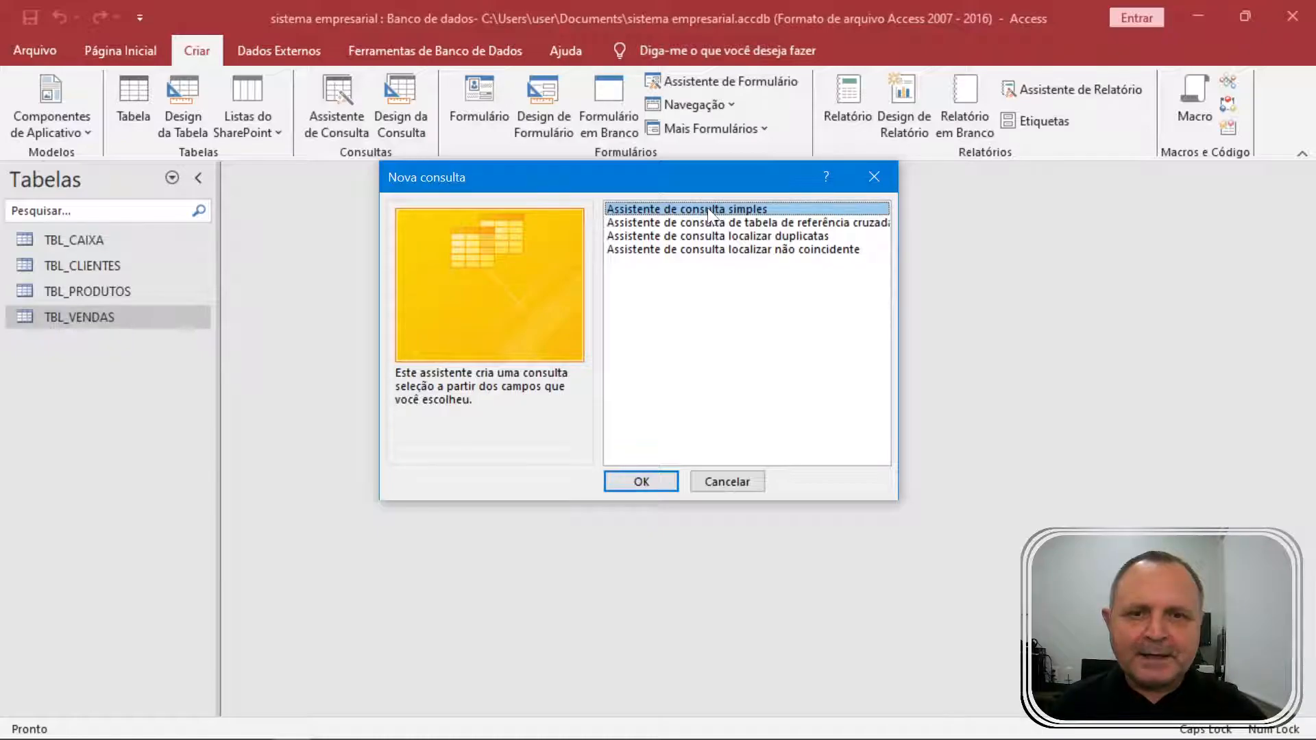
# In the Simple Query Wizard, add CÓDIGO_VENDA and COD_CLI, then NOME from TBL_CLIENTES.
pyautogui.doubleClick(739, 213)
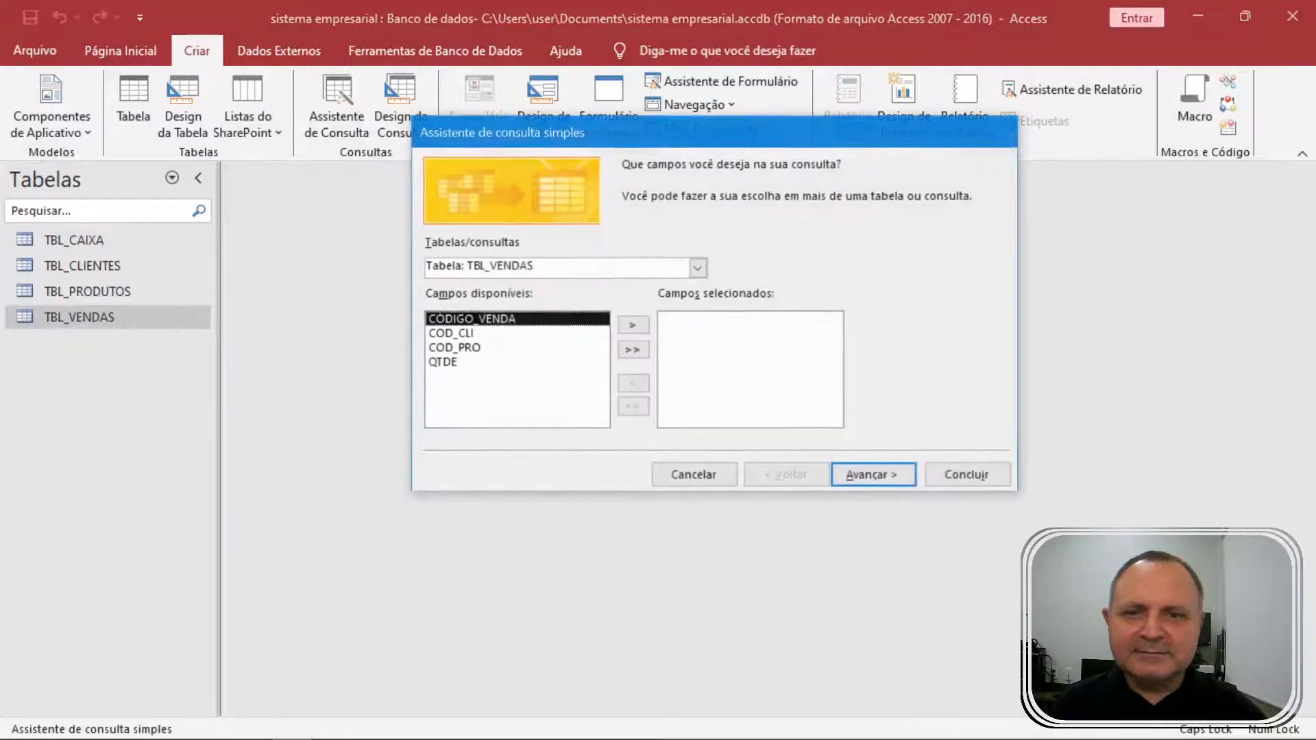
pyautogui.click(632, 325)
pyautogui.click(632, 325)
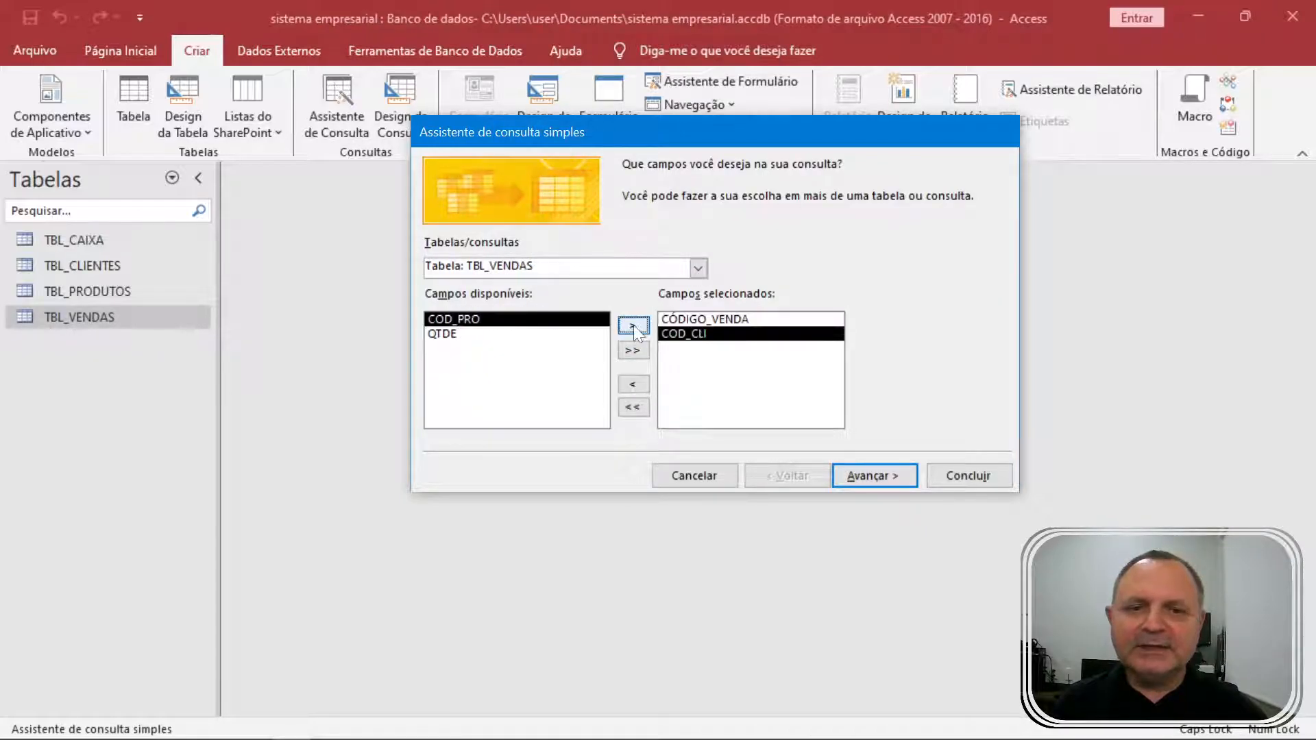
pyautogui.click(698, 267)
pyautogui.click(610, 295)
pyautogui.click(498, 336)
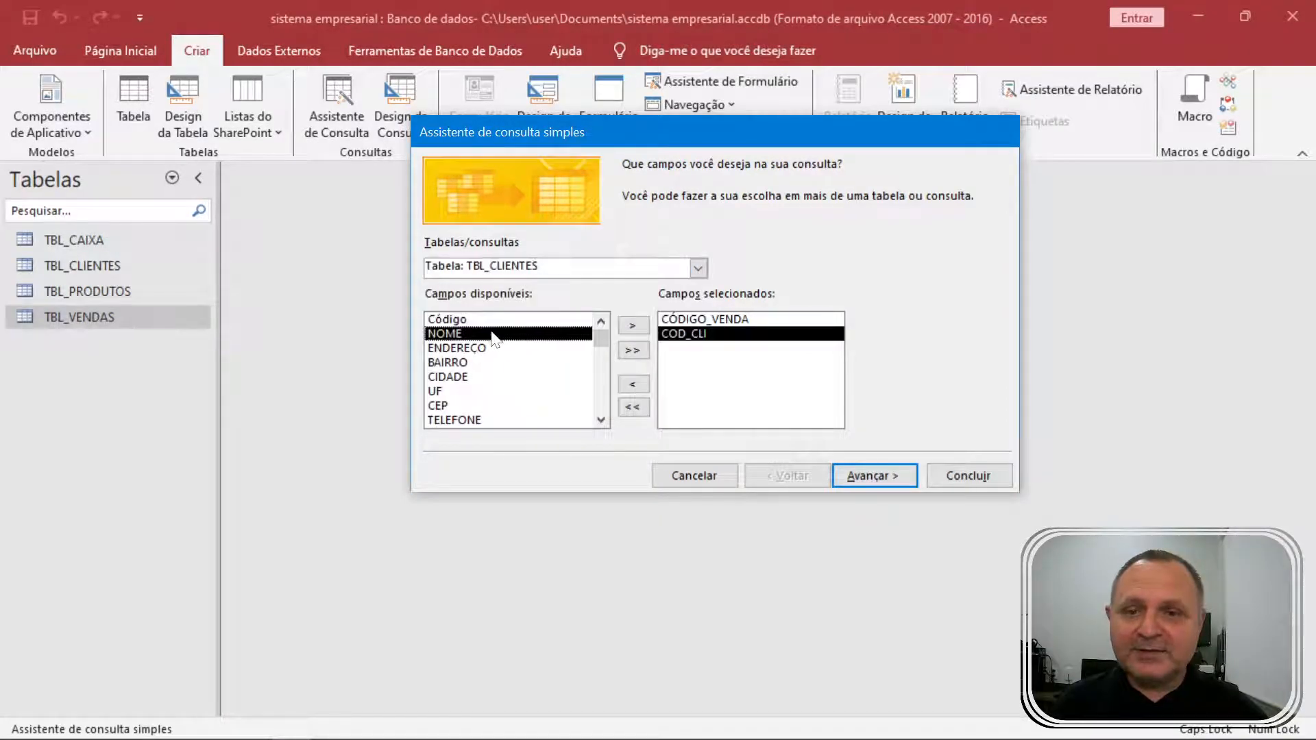
pyautogui.click(631, 327)
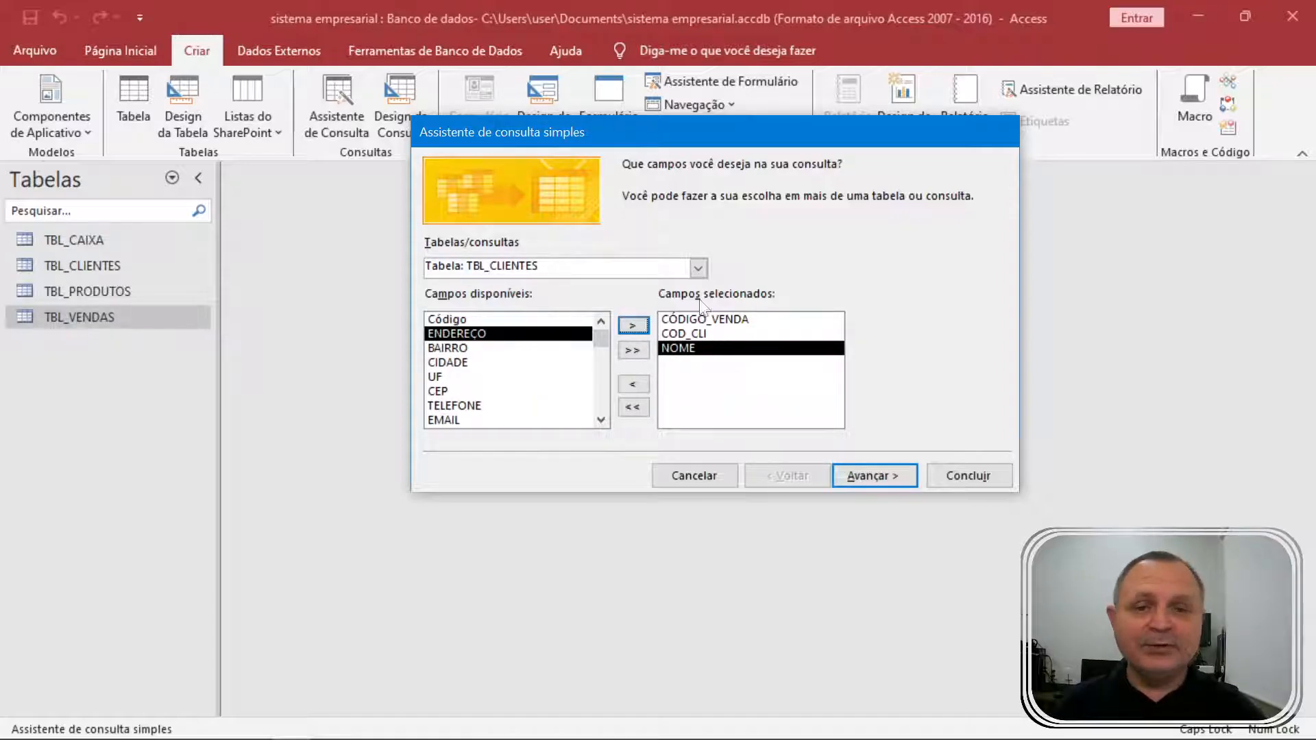
# Add COD_PRO from TBL_VENDAS, PRODUTO from TBL_PRODUTOS, and QTDE from TBL_VENDAS.
pyautogui.click(698, 268)
pyautogui.click(534, 331)
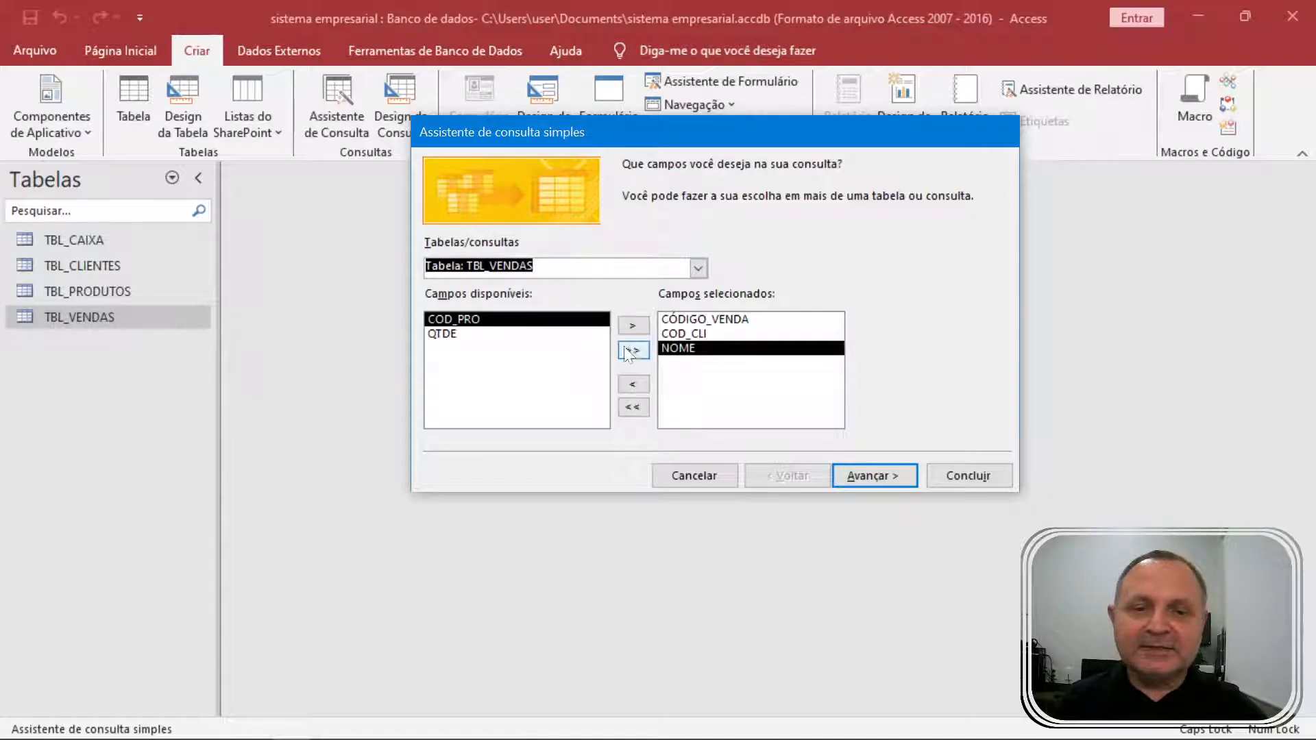
pyautogui.click(632, 326)
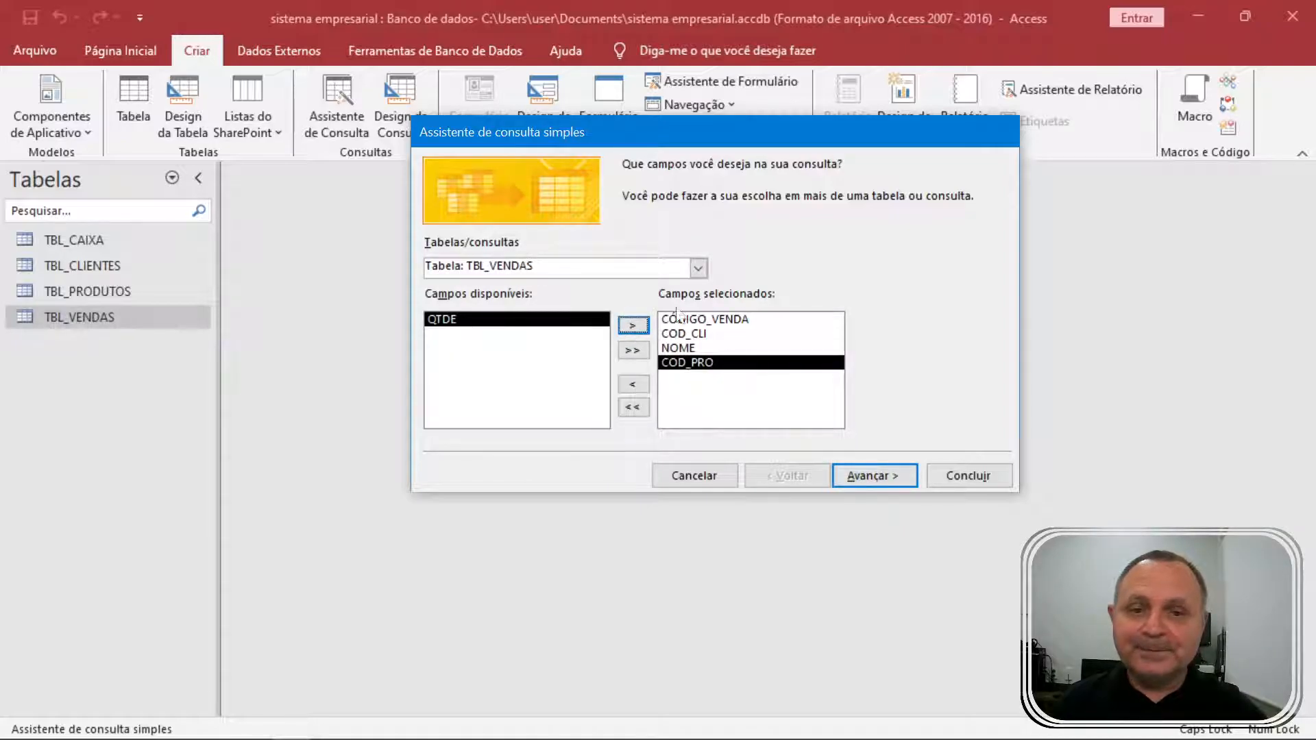
pyautogui.click(698, 268)
pyautogui.click(584, 317)
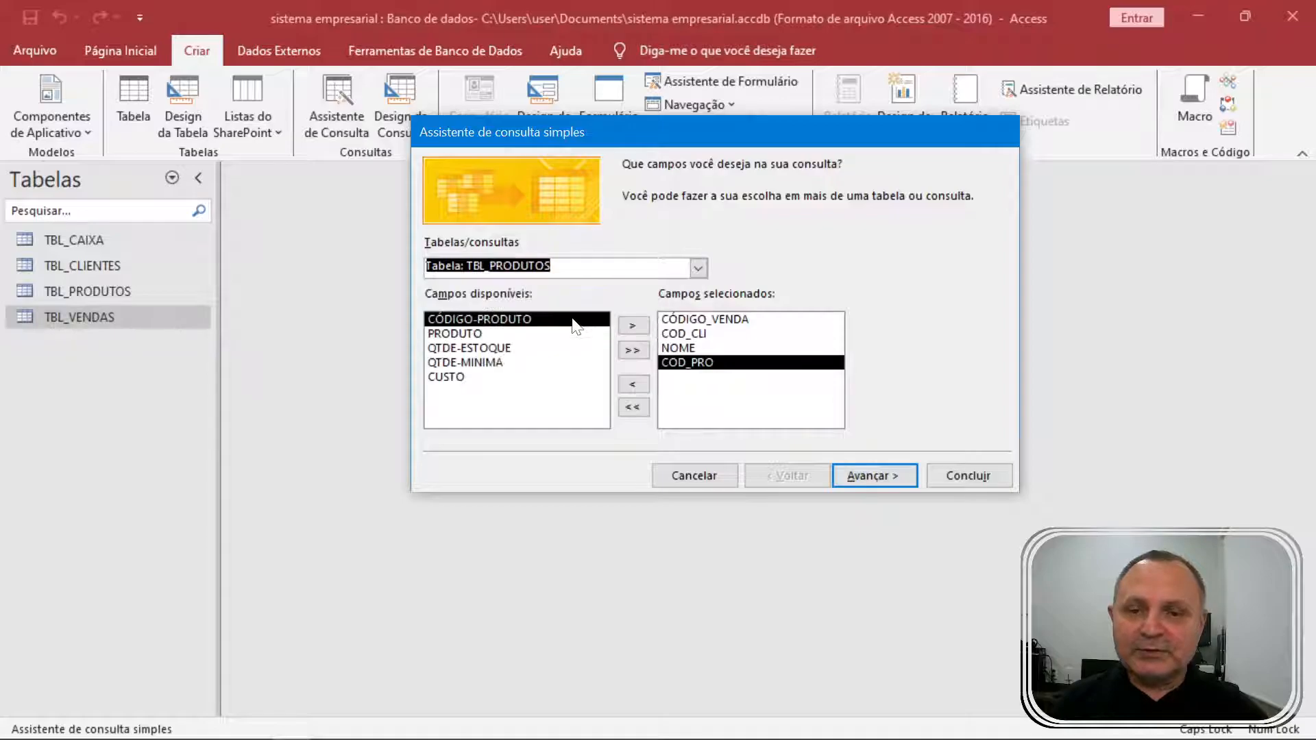
pyautogui.click(519, 333)
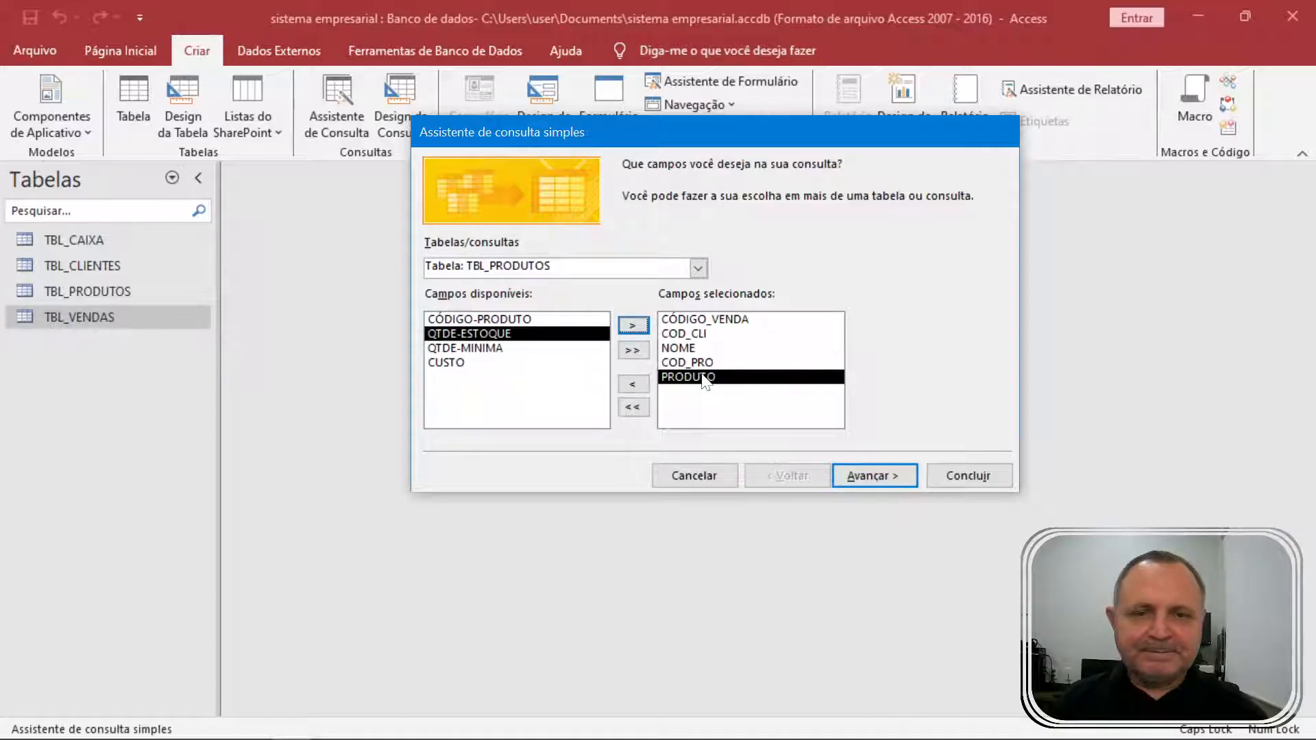
pyautogui.click(699, 268)
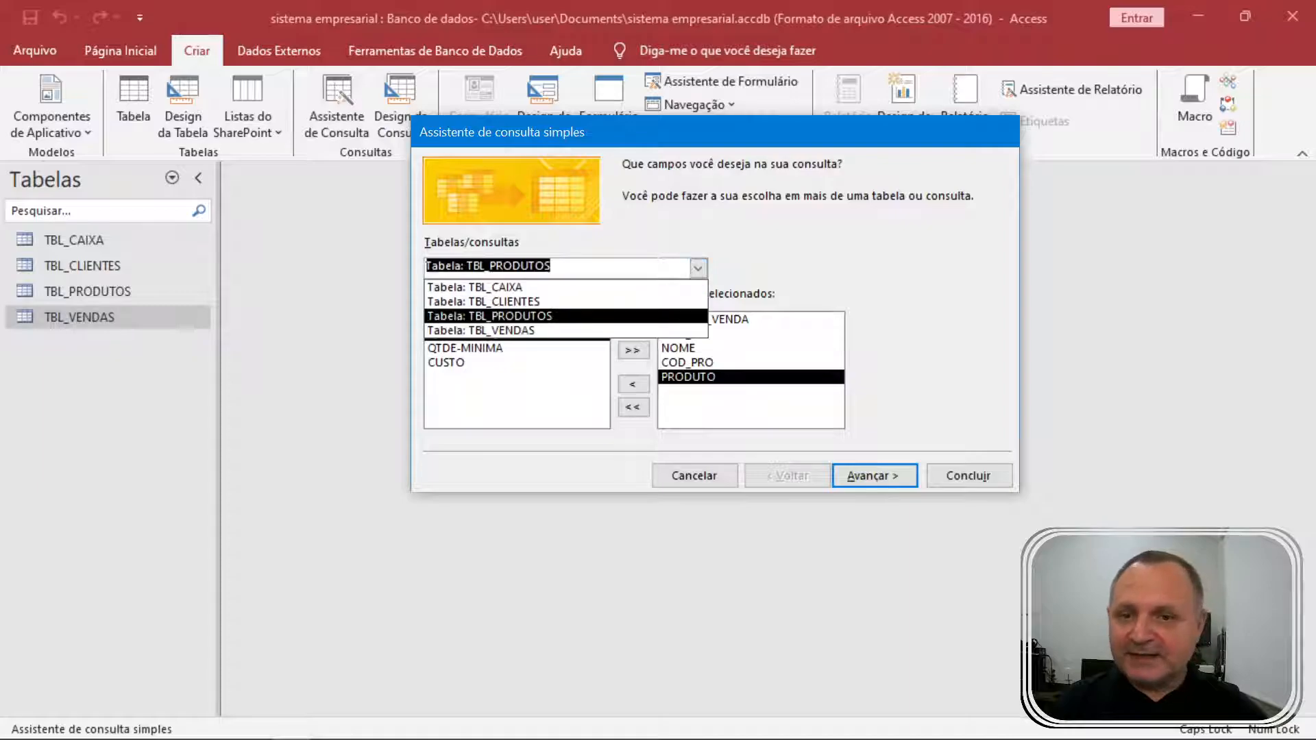
pyautogui.click(577, 332)
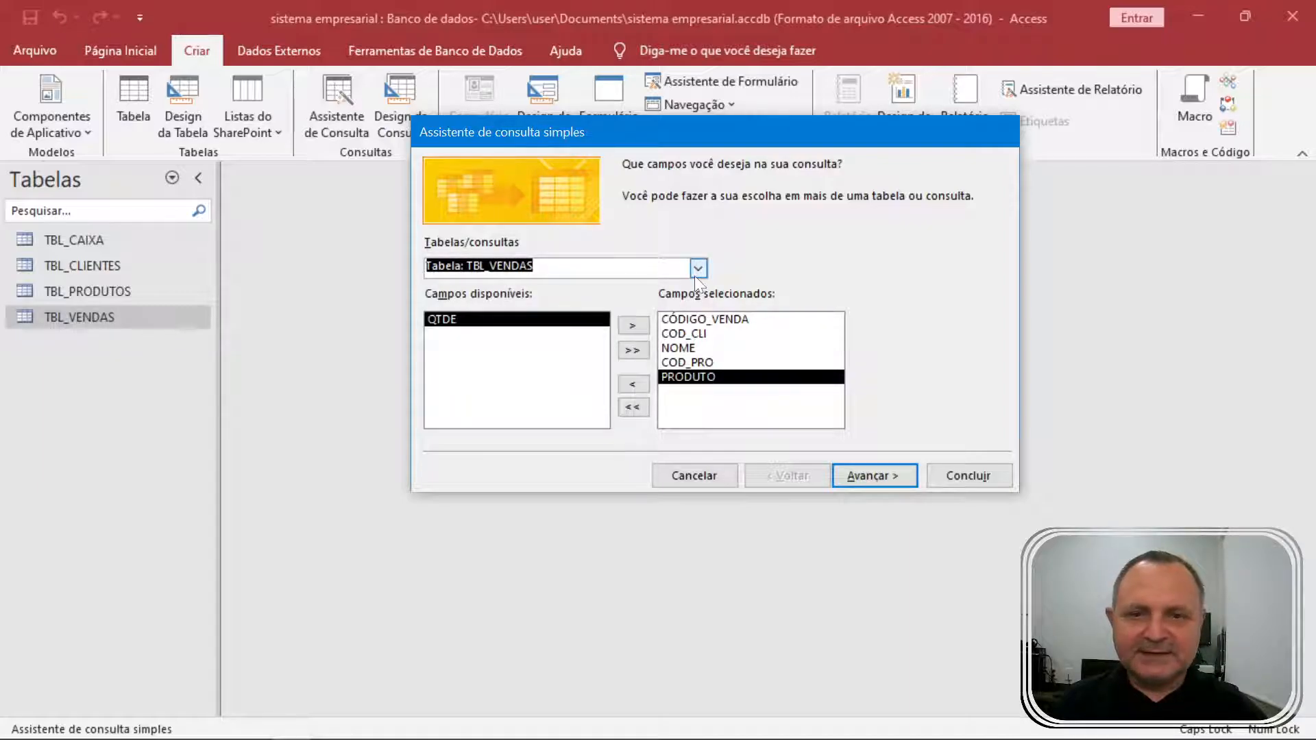
pyautogui.click(630, 327)
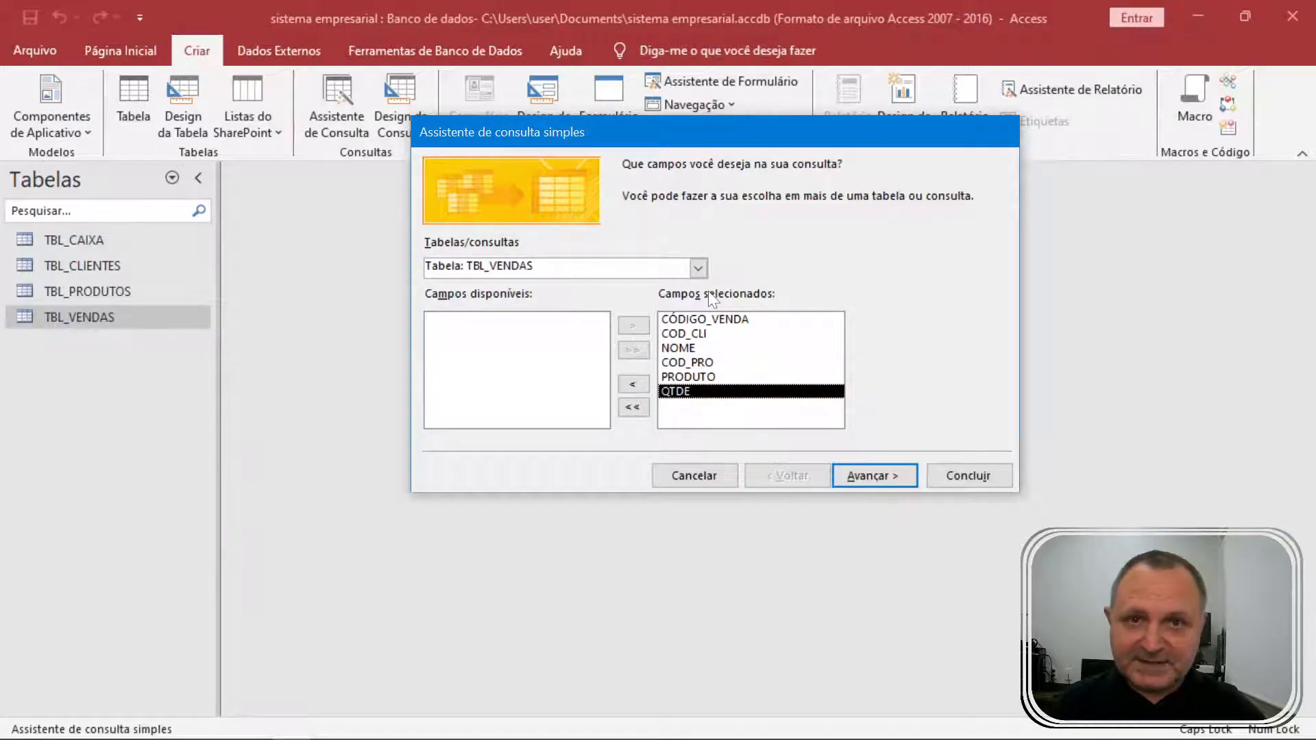
# Keep the detail query, title it CNS_VENDAS, and finish the wizard to open it.
pyautogui.click(886, 475)
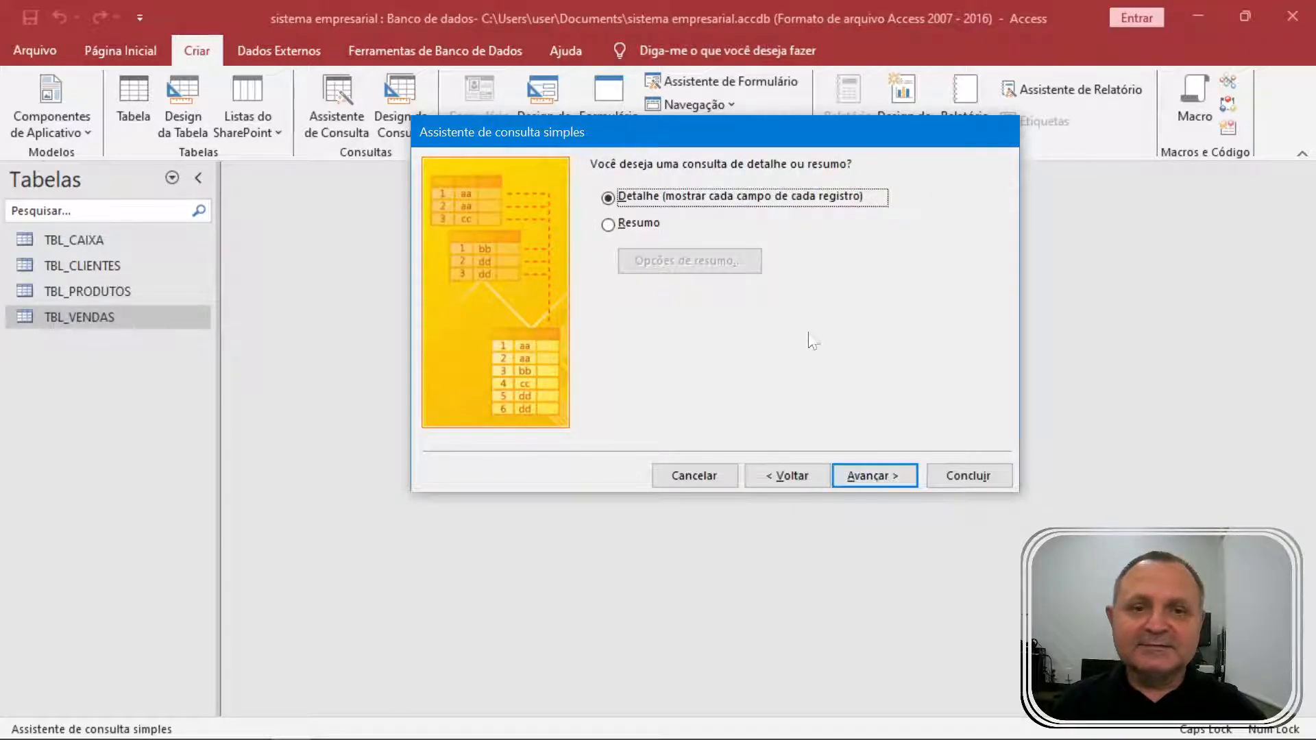
pyautogui.click(877, 476)
pyautogui.click(714, 188)
pyautogui.hotkey('ctrl', 'a')
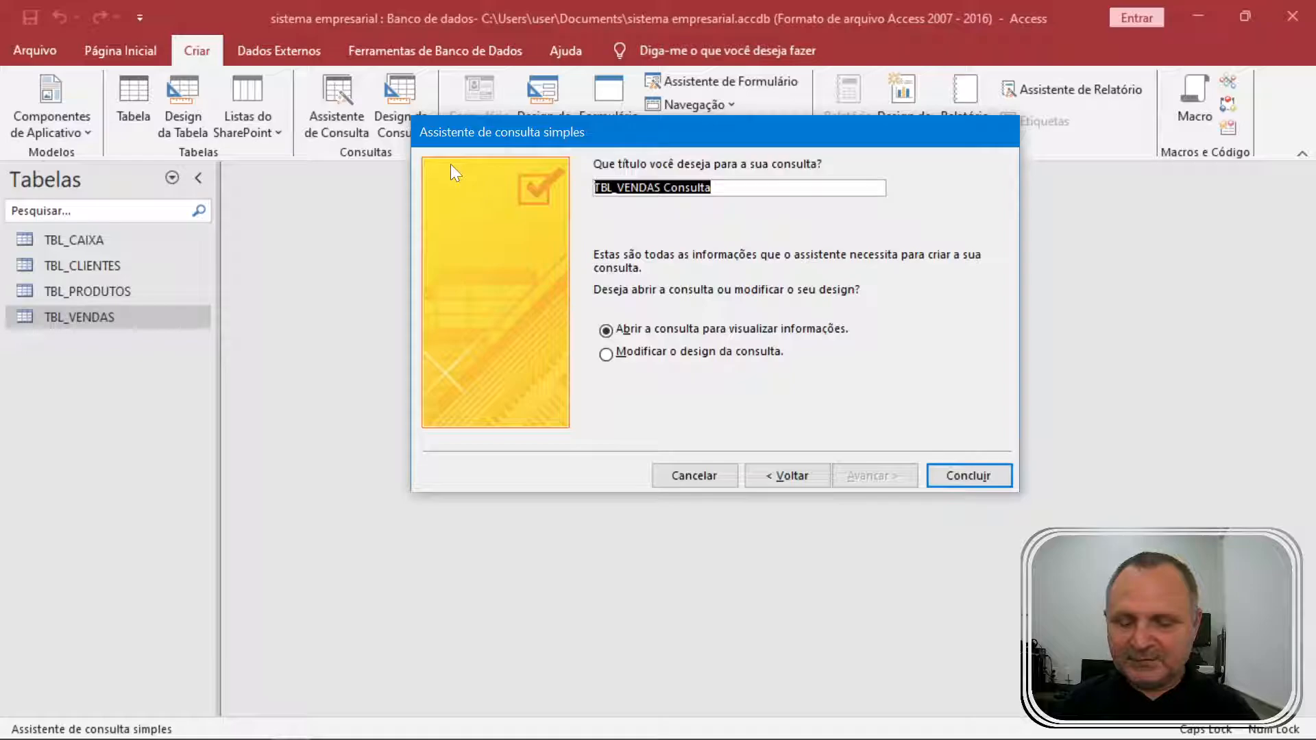
pyautogui.write('CNS_VENAS')
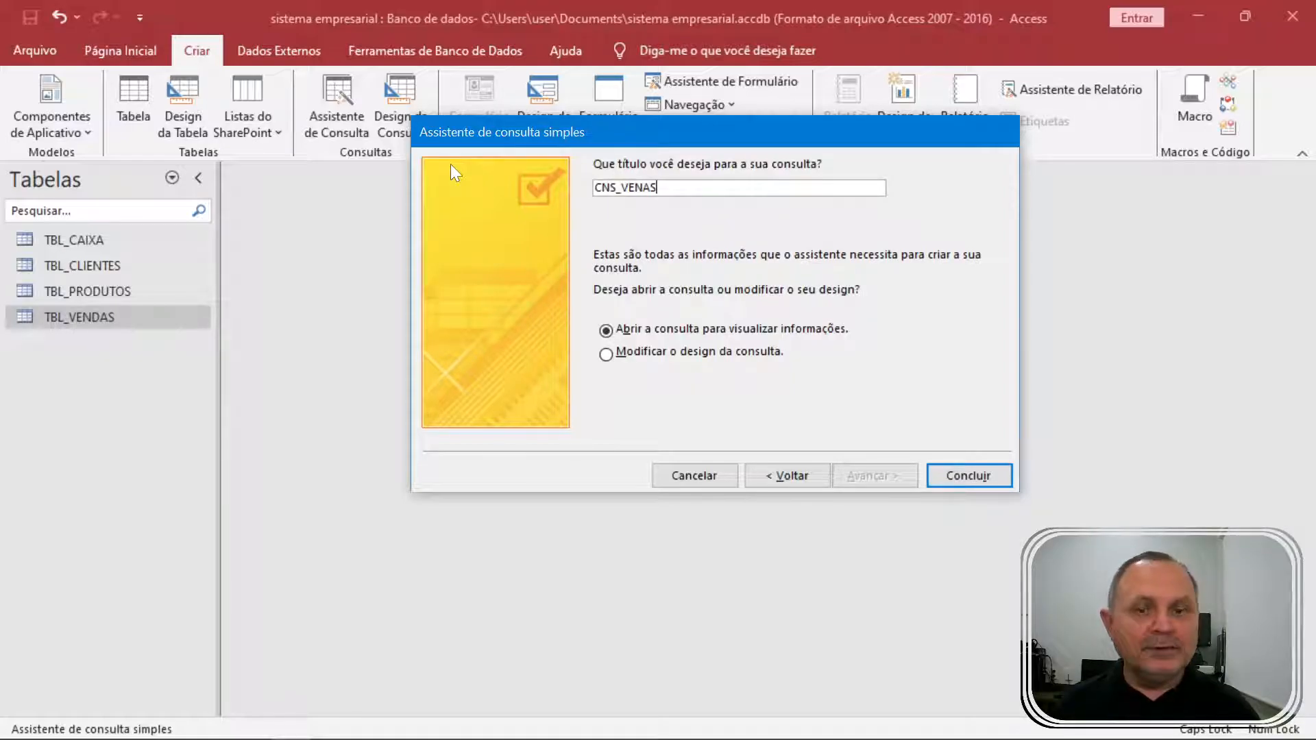
pyautogui.press('BackSpace')
pyautogui.press('BackSpace')
pyautogui.write('DAS')
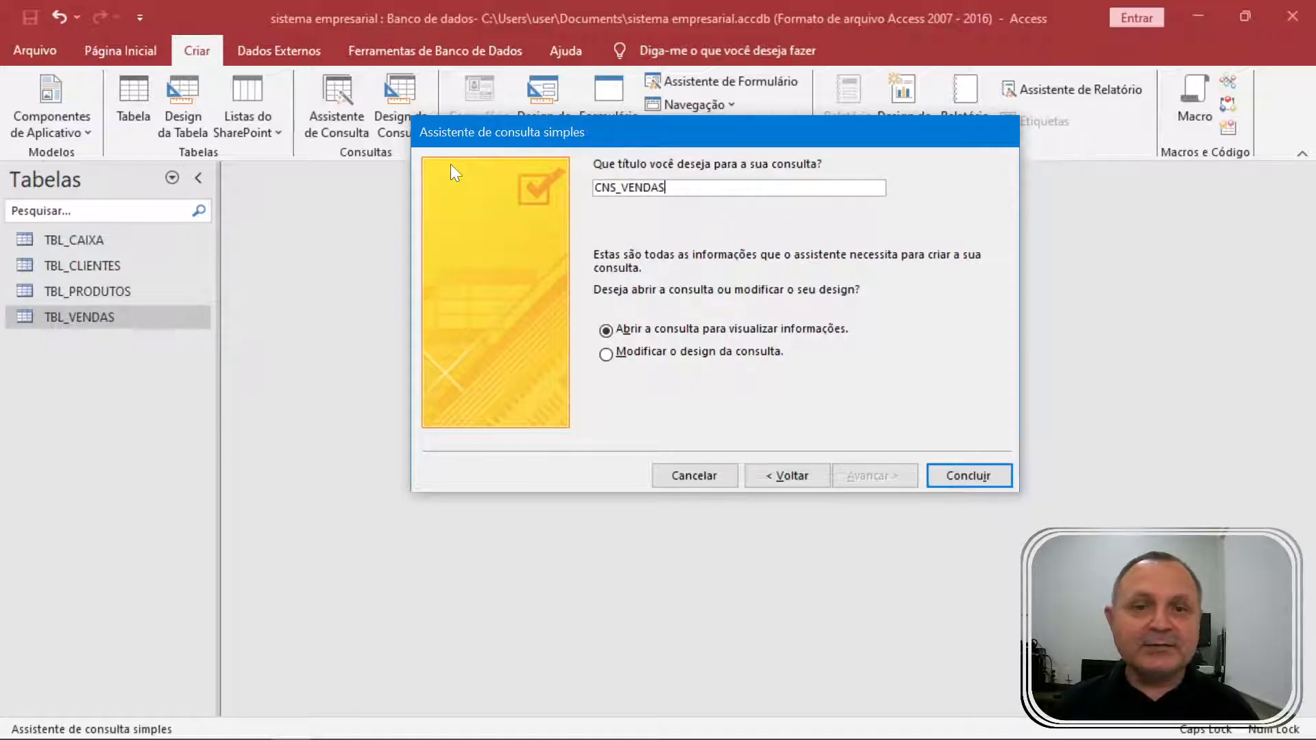
pyautogui.press('Return')
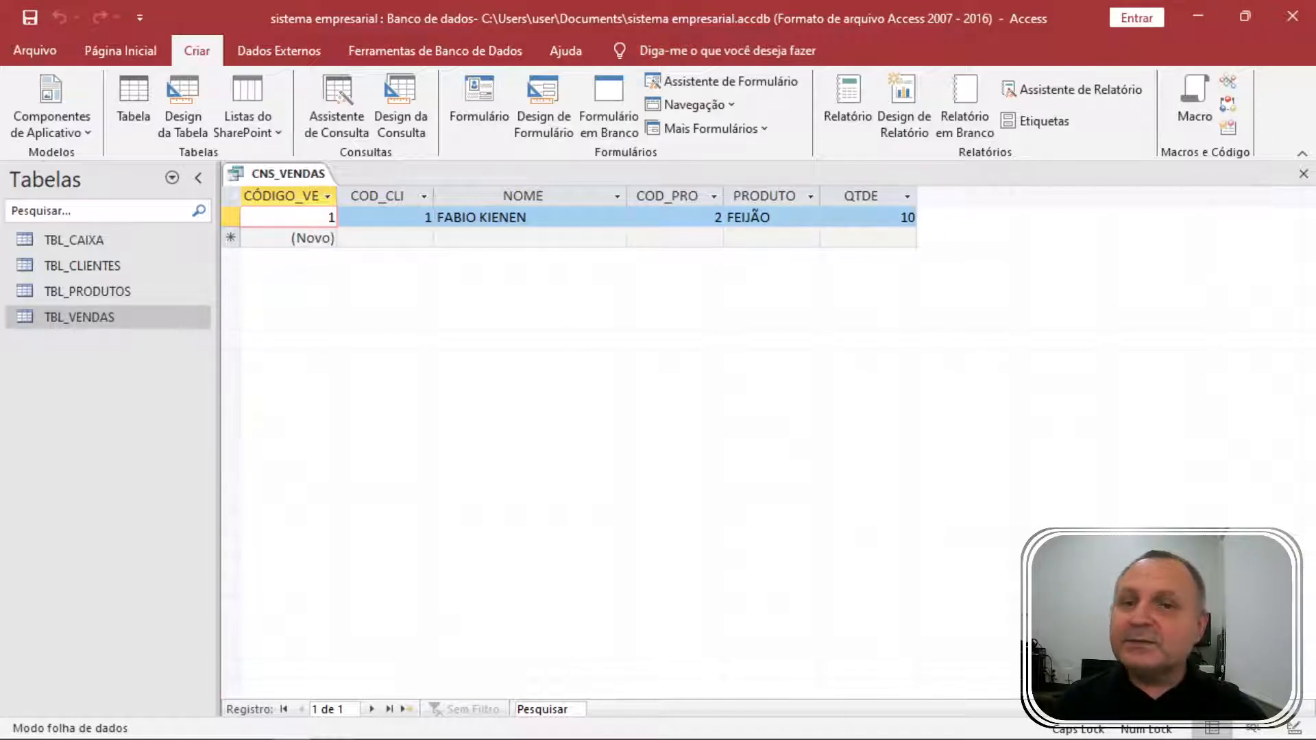
# Open the TBL_PRODUTOS datasheet to check its records, then close it.
pyautogui.click(117, 290)
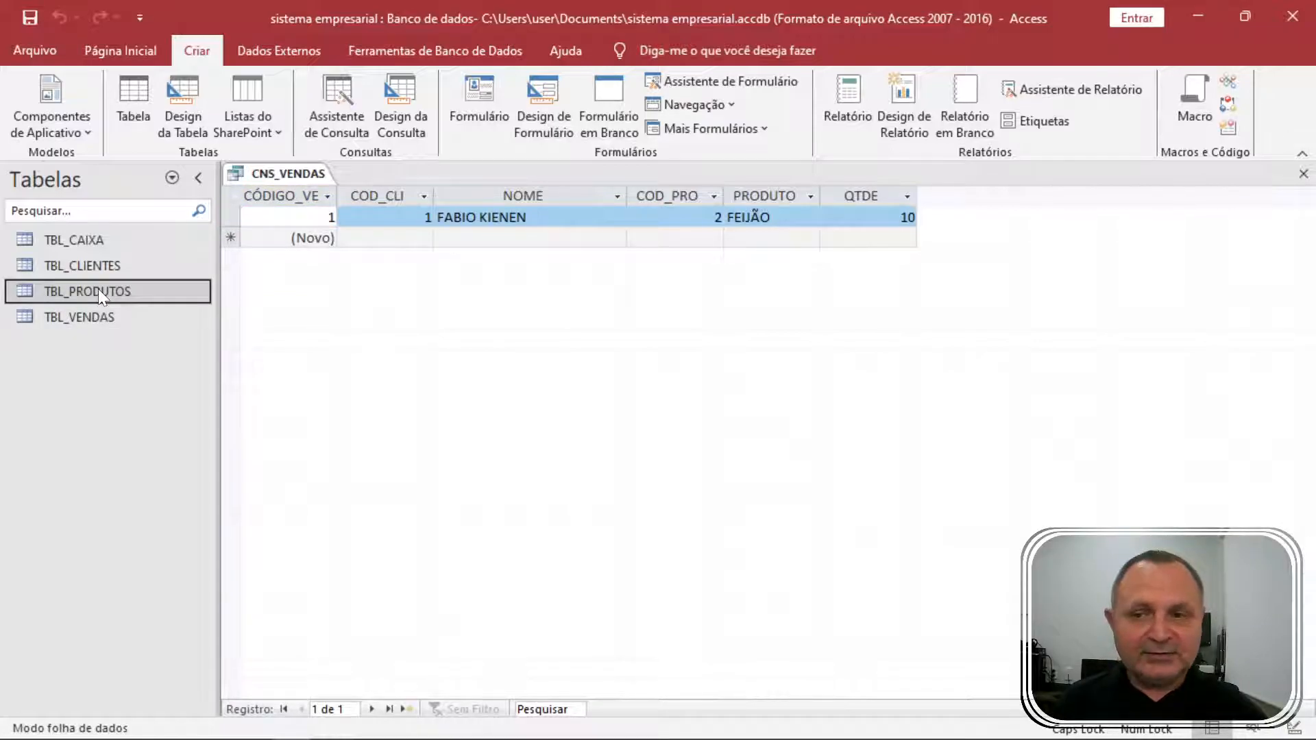
pyautogui.doubleClick(97, 290)
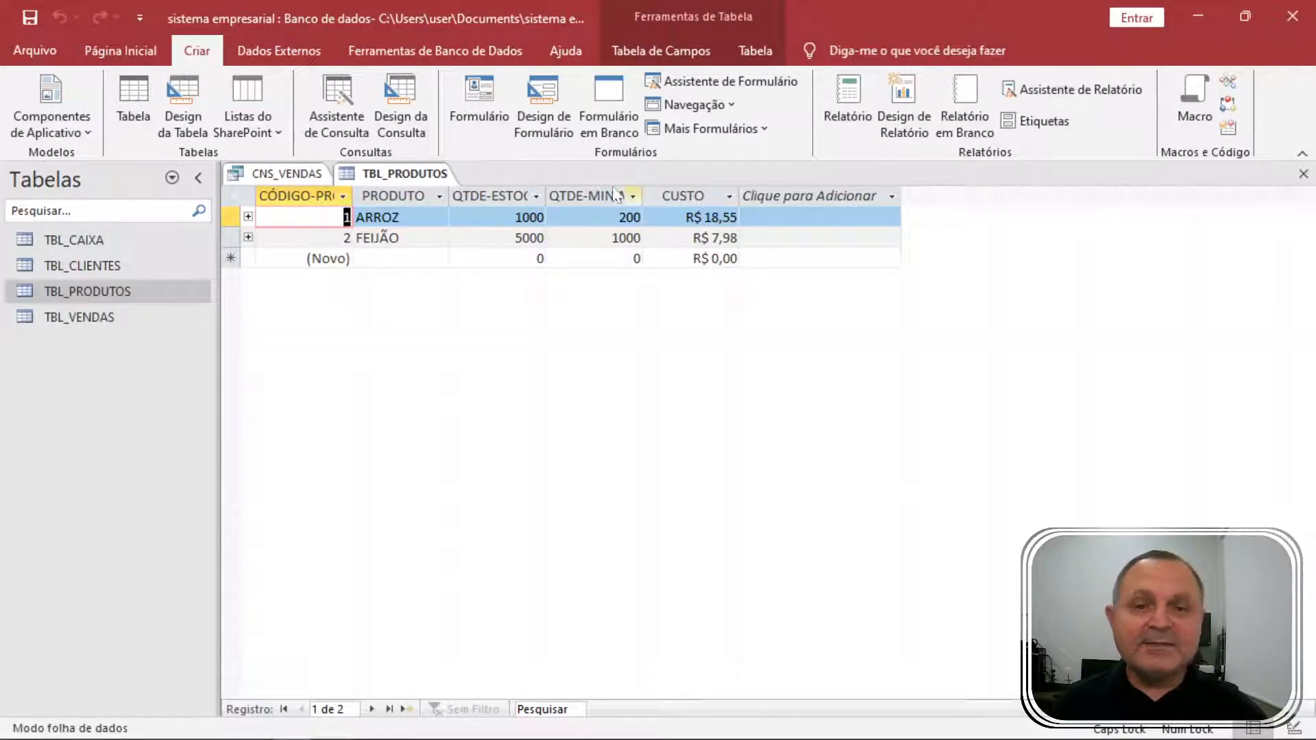
pyautogui.click(1301, 175)
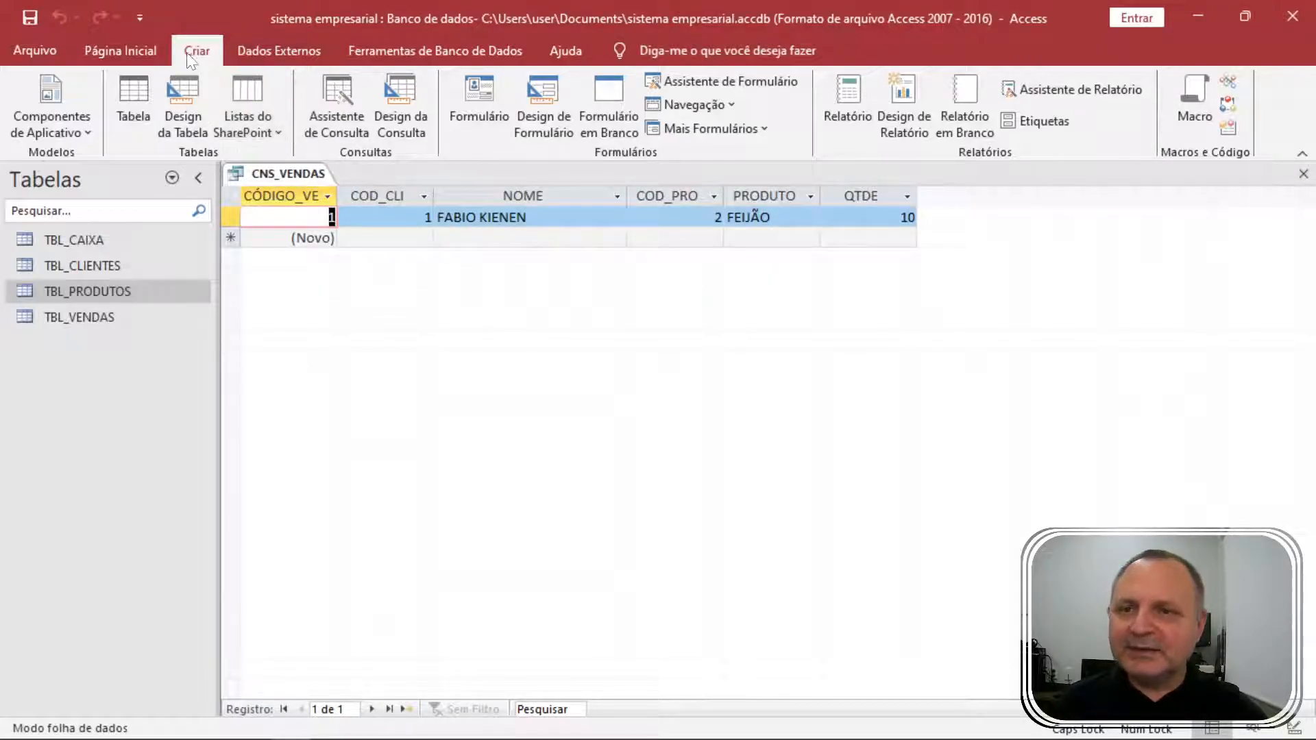
# Open TBL_PRODUTOS in Modo Design read-only and close the CNS_VENDAS query.
pyautogui.click(91, 317)
pyautogui.click(98, 294)
pyautogui.rightClick(99, 293)
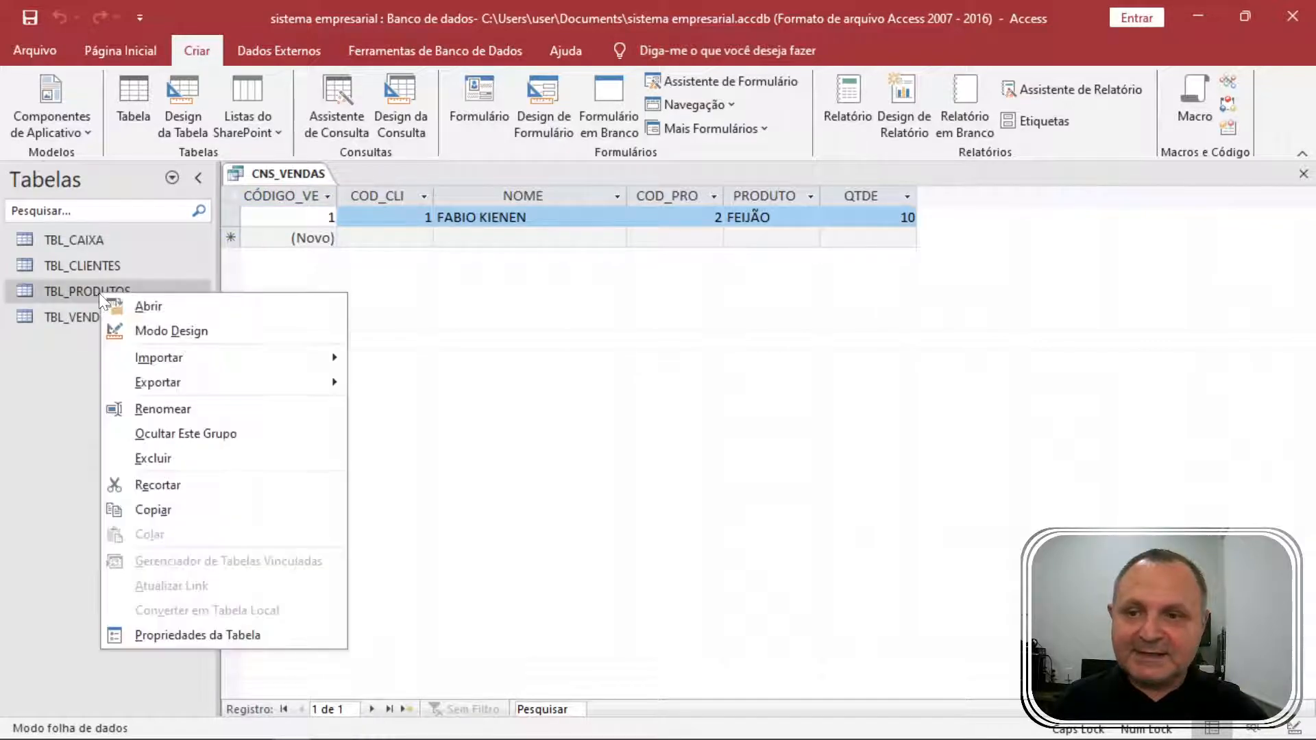
pyautogui.click(188, 335)
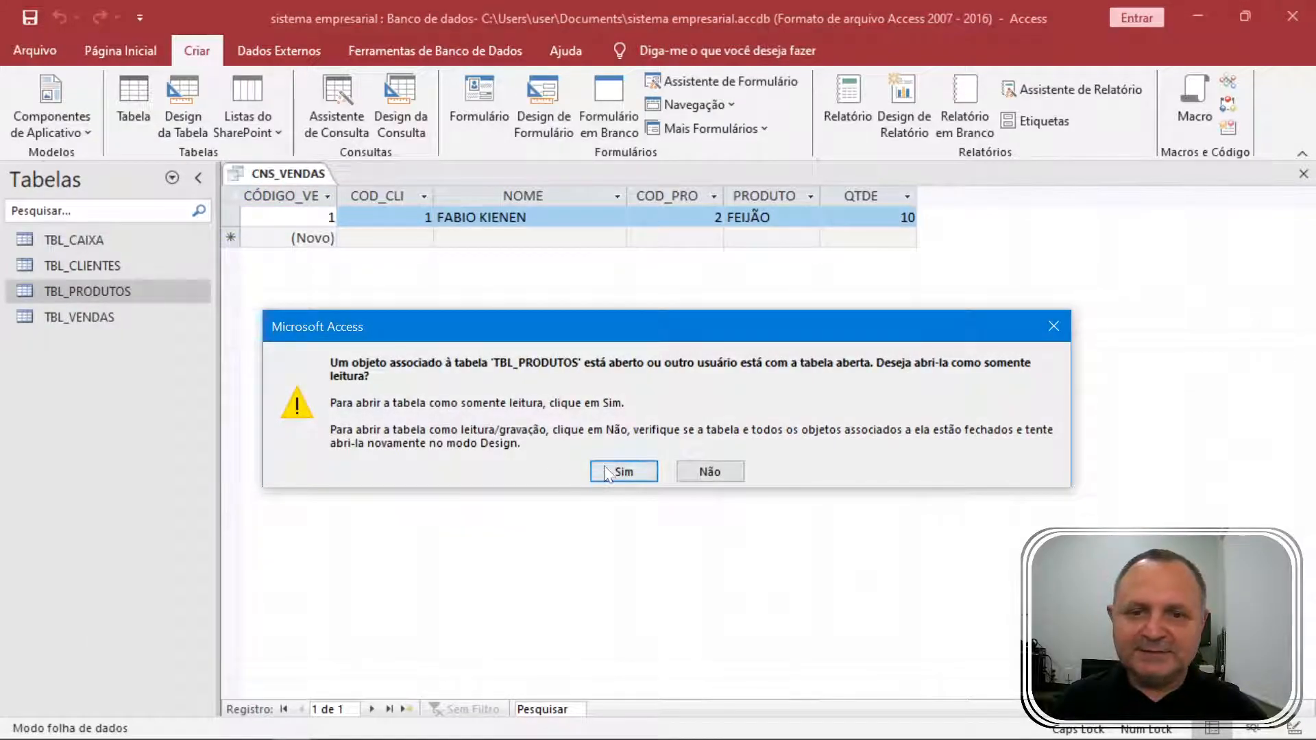
pyautogui.click(605, 472)
pyautogui.click(280, 173)
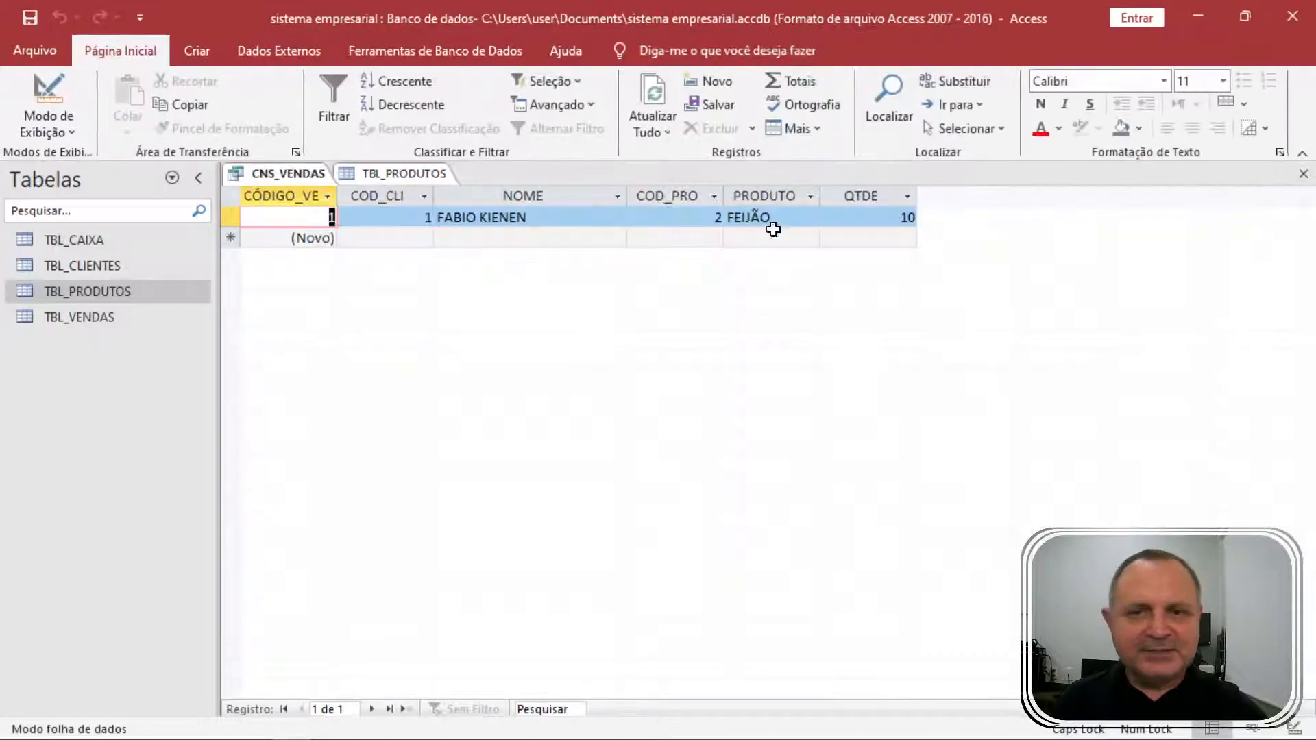
pyautogui.click(1304, 173)
pyautogui.click(286, 294)
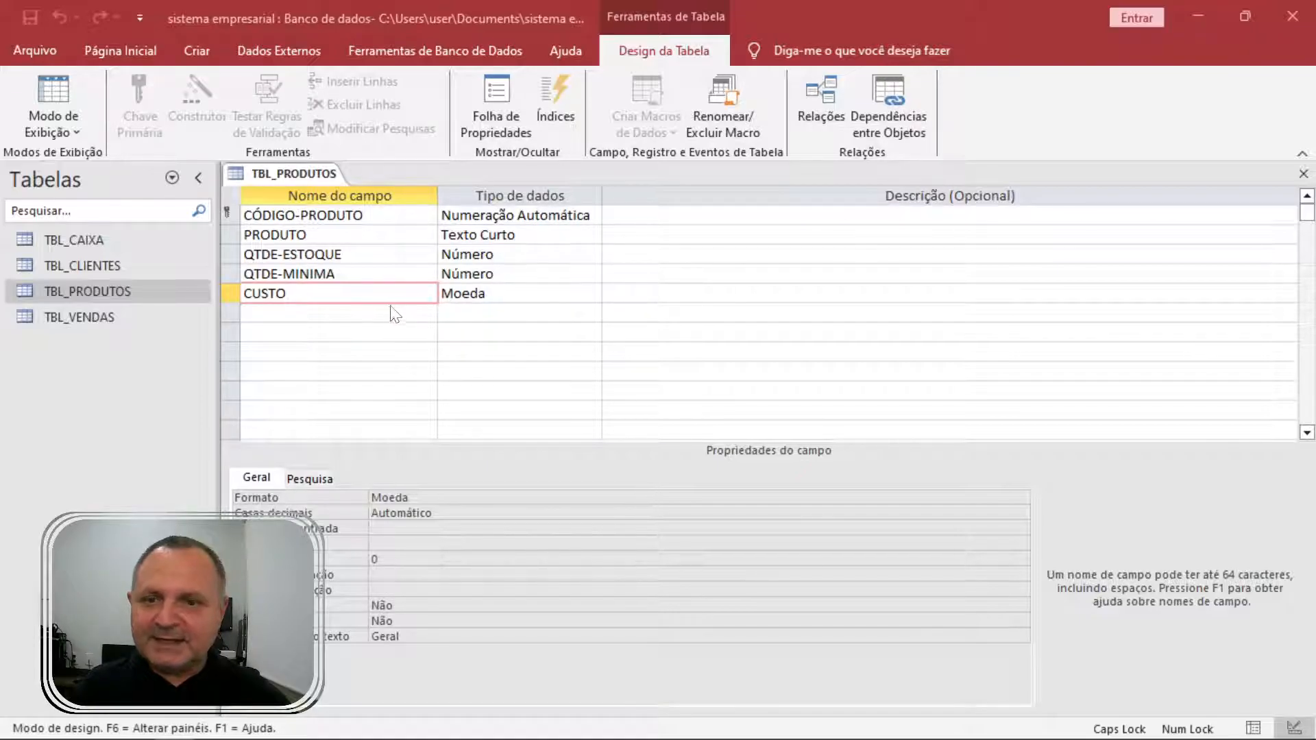
# Reopen TBL_PRODUTOS design editable and add a field MARGEM of type Número.
pyautogui.click(377, 317)
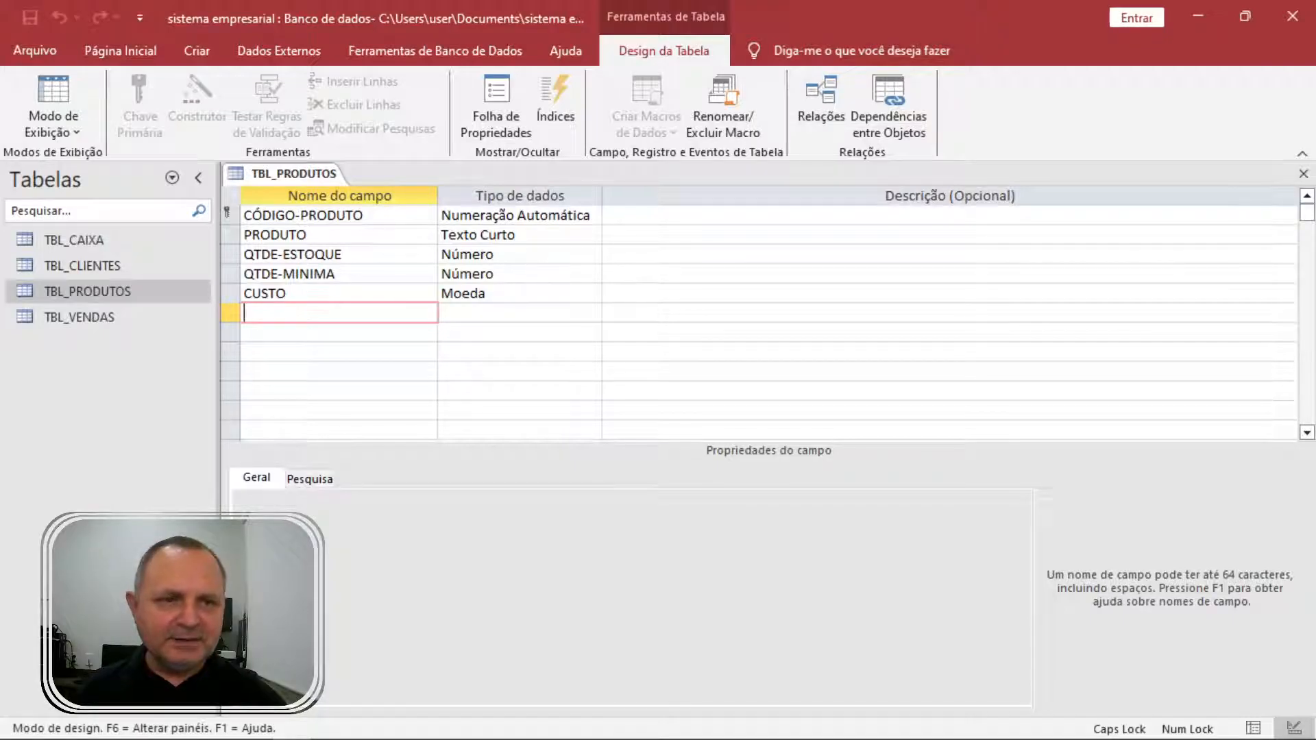
pyautogui.click(1304, 175)
pyautogui.rightClick(99, 296)
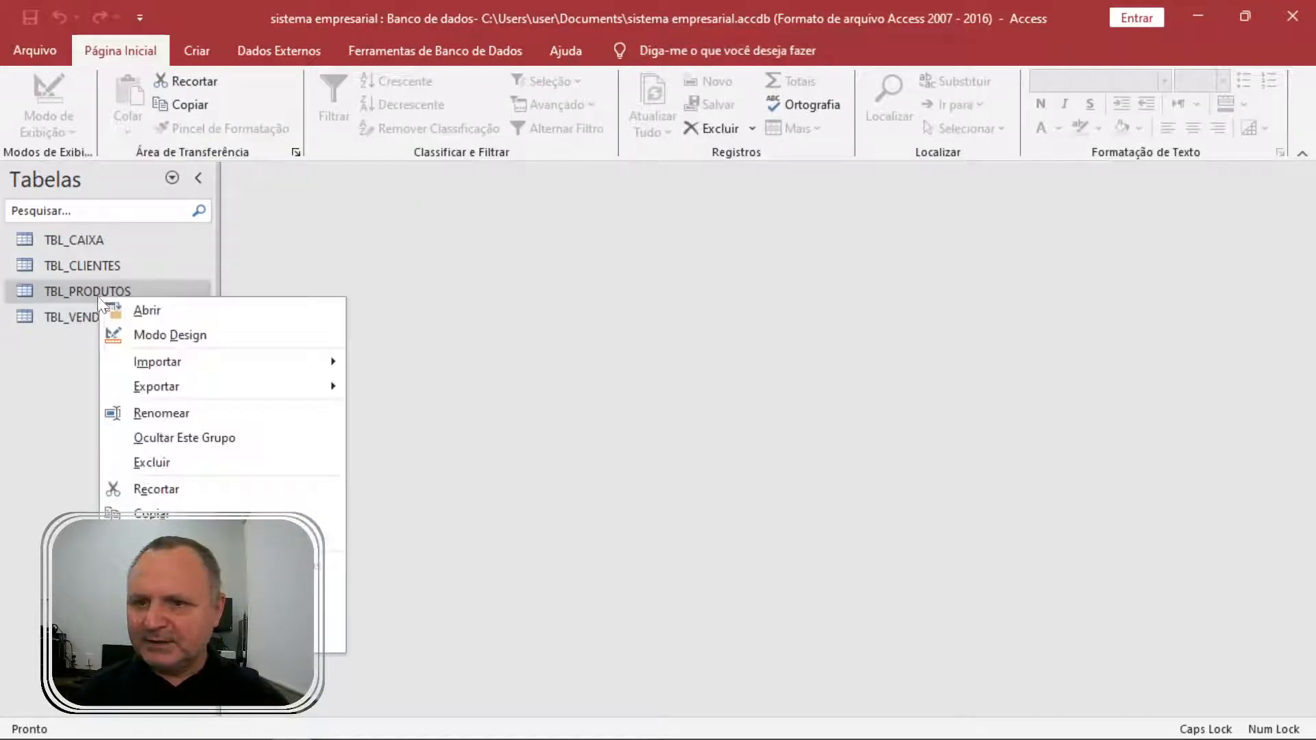
pyautogui.click(152, 336)
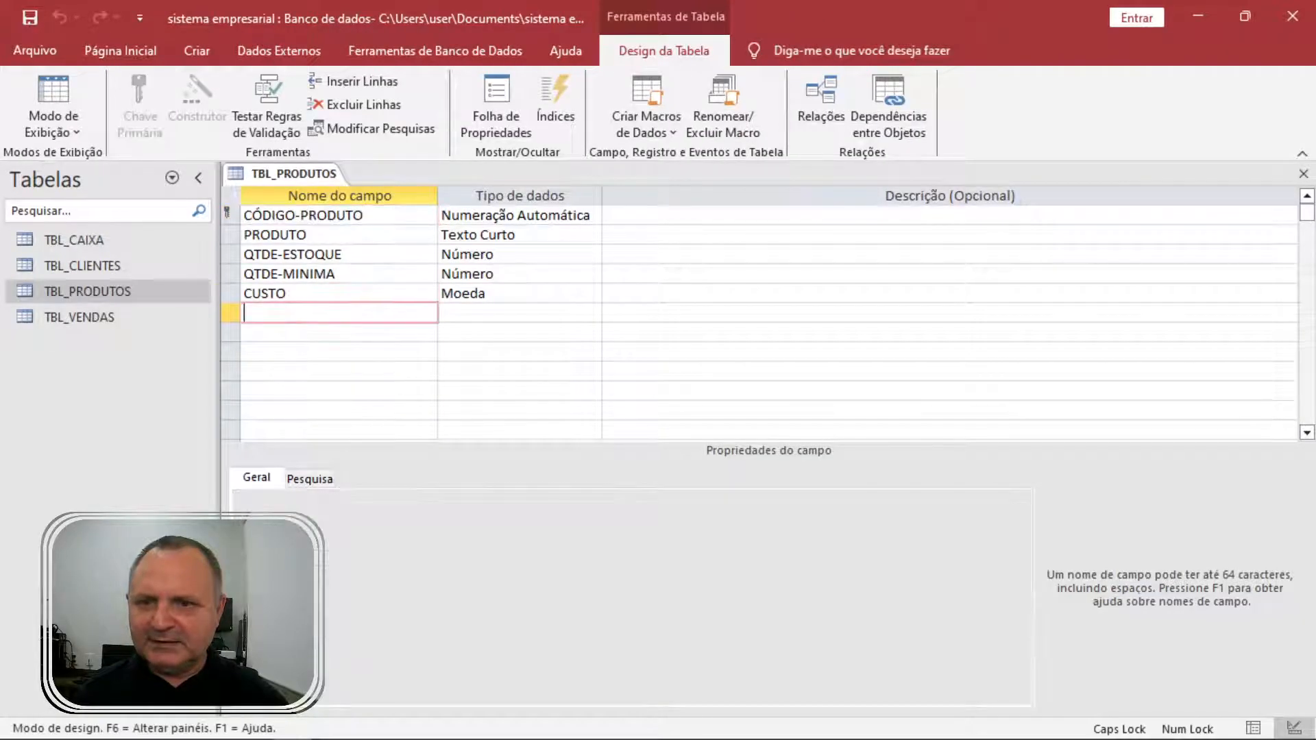
pyautogui.write('MARGEM')
pyautogui.press('Return')
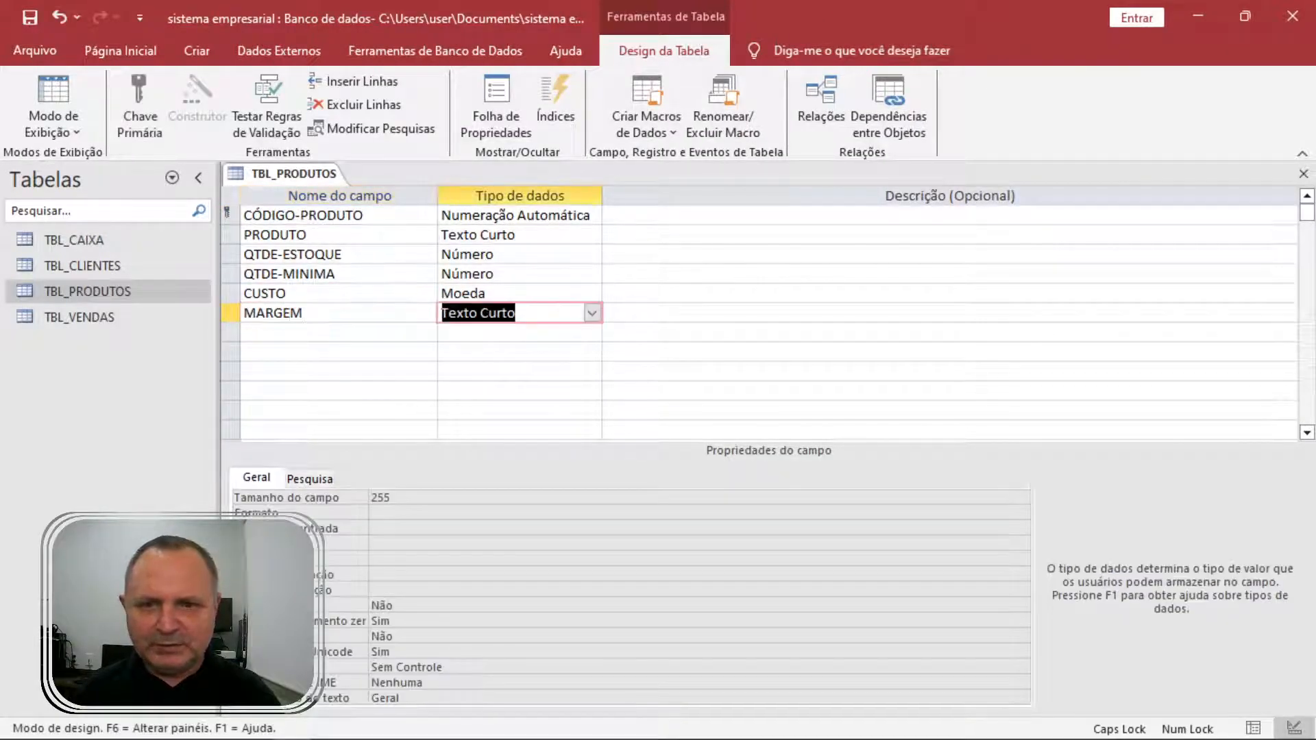
pyautogui.write('Número')
pyautogui.press('Return')
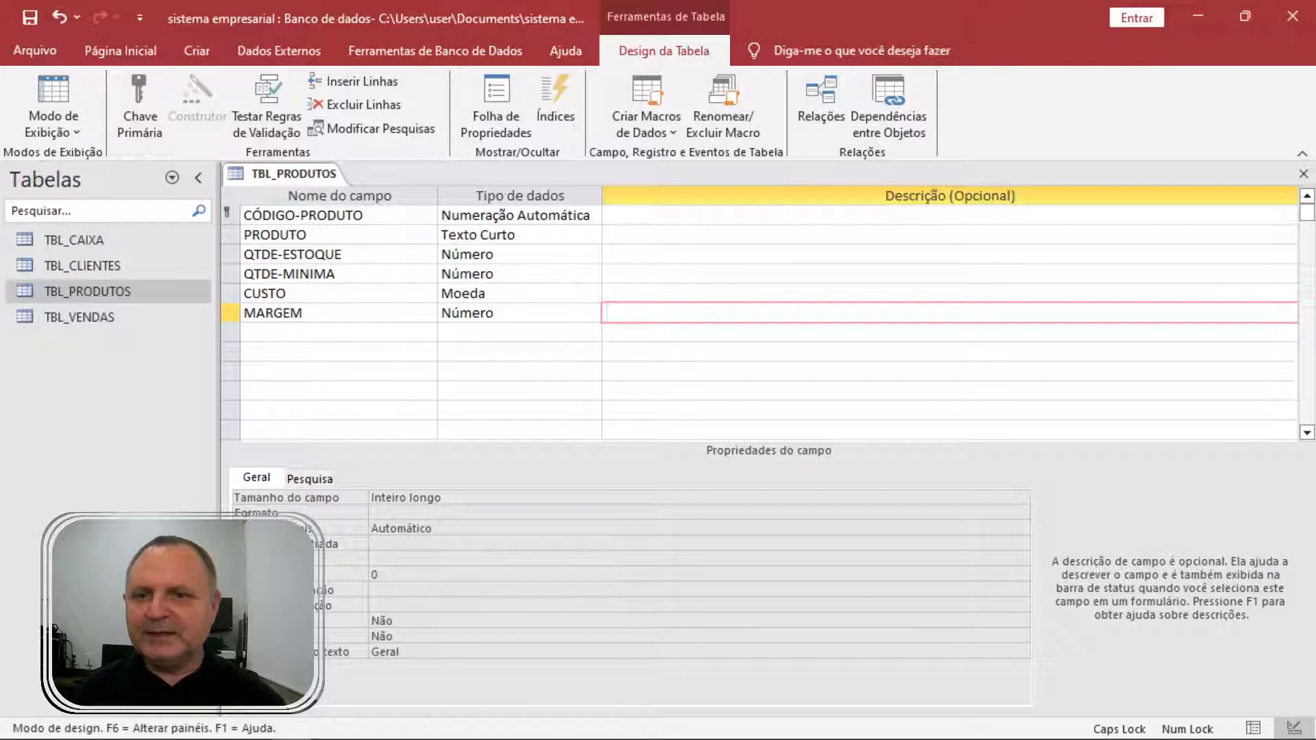
# Save the design, switch to datasheet view, and enter 30 as ARROZ's MARGEM.
pyautogui.click(60, 89)
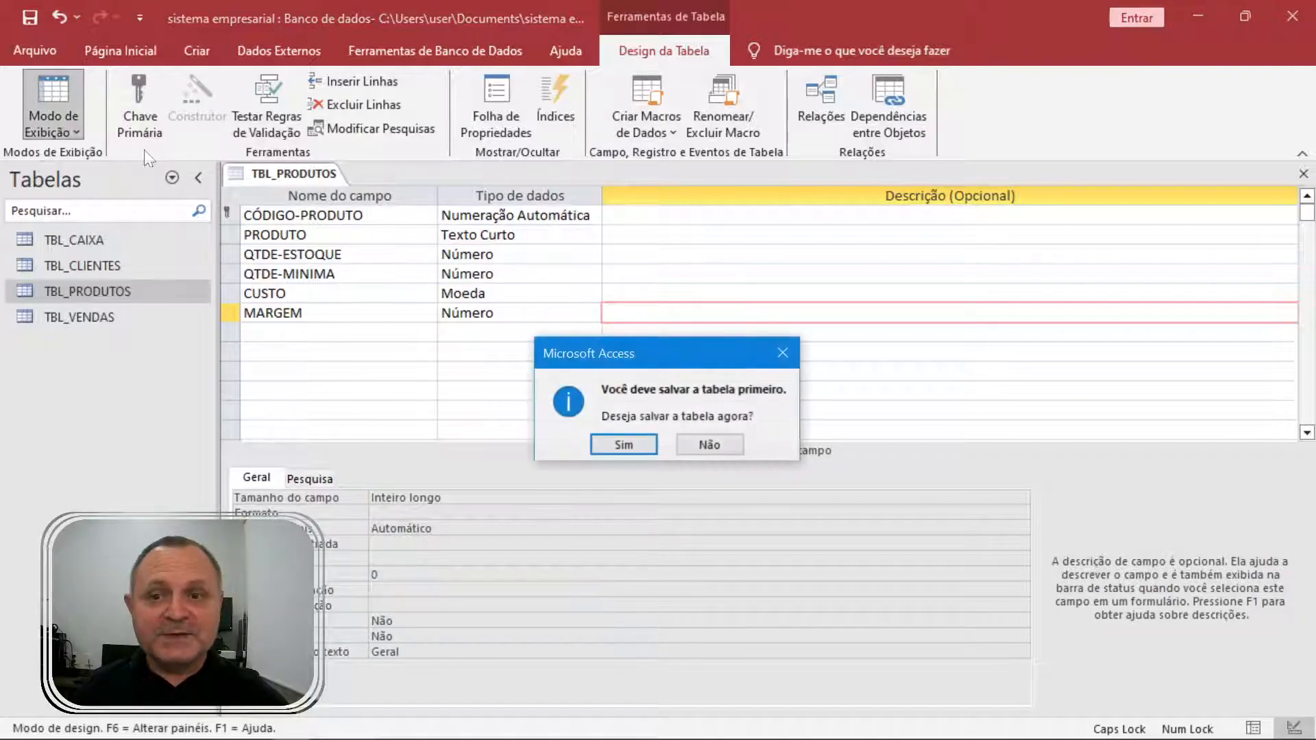
pyautogui.click(621, 446)
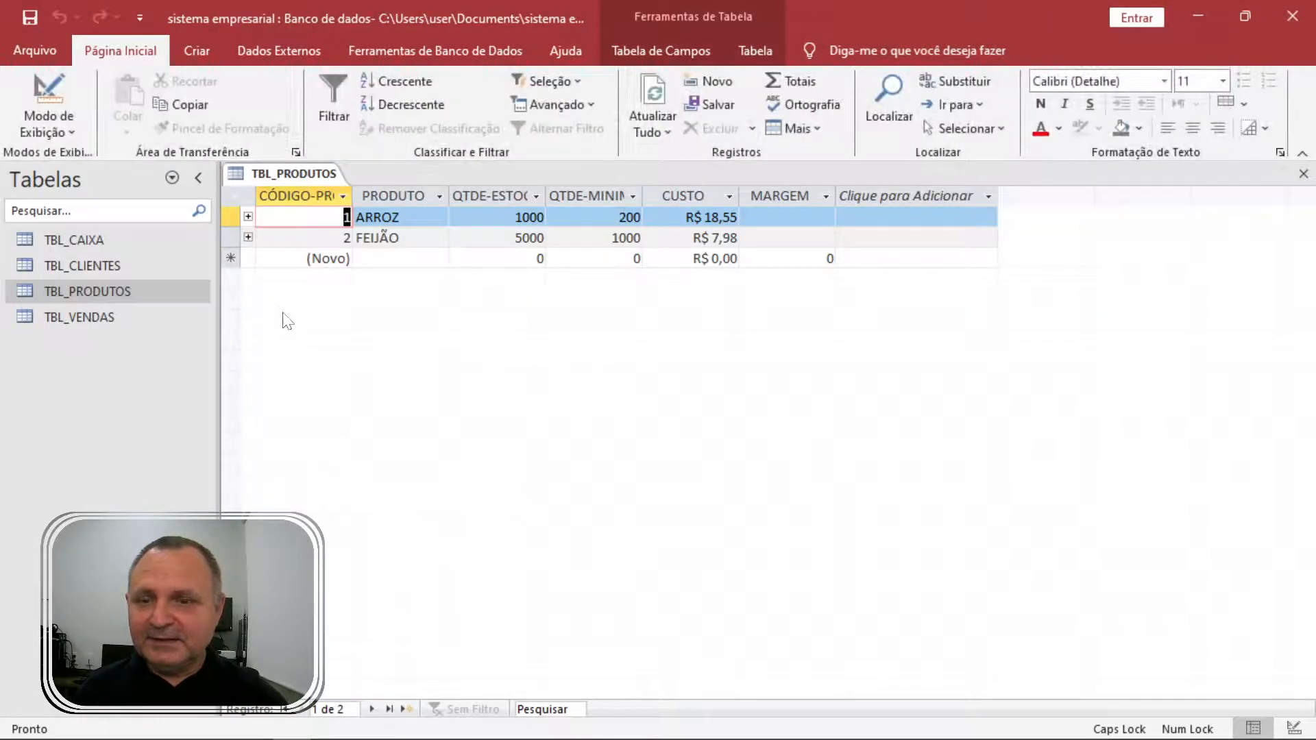
pyautogui.click(803, 218)
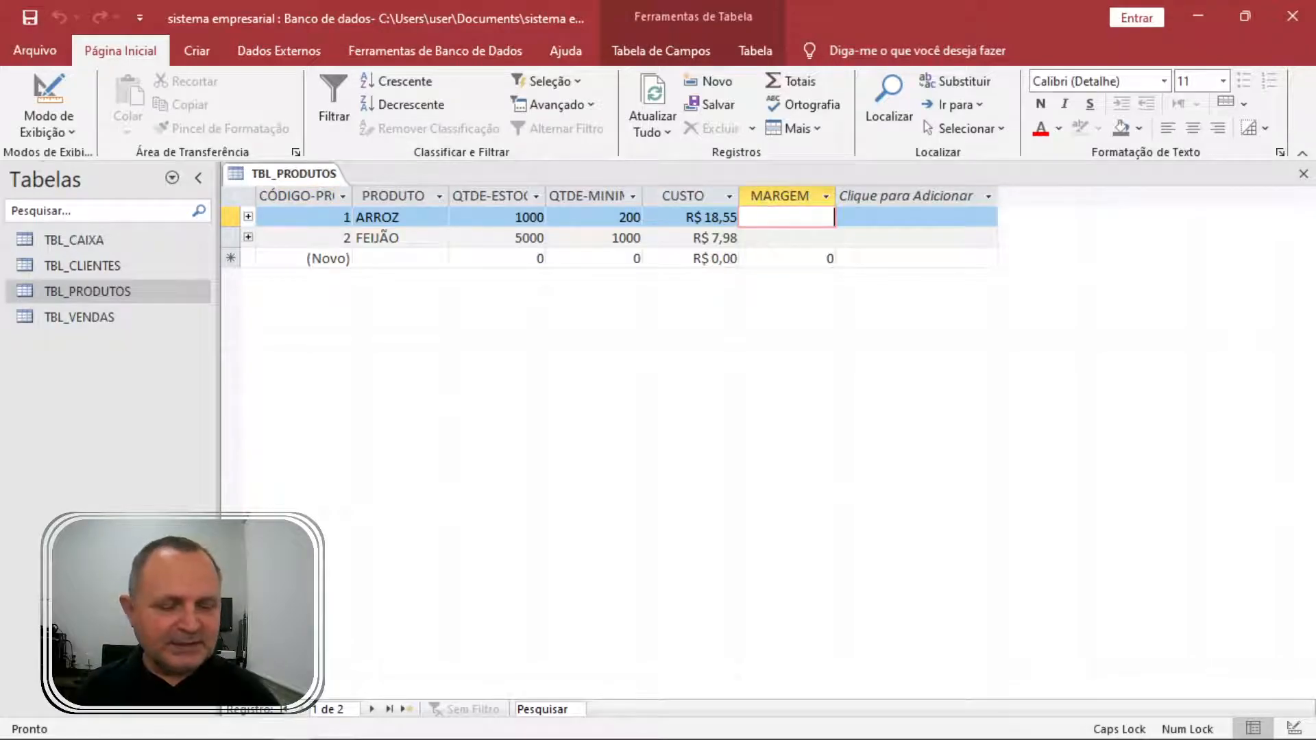
pyautogui.write('300')
pyautogui.press('BackSpace')
pyautogui.press('Return')
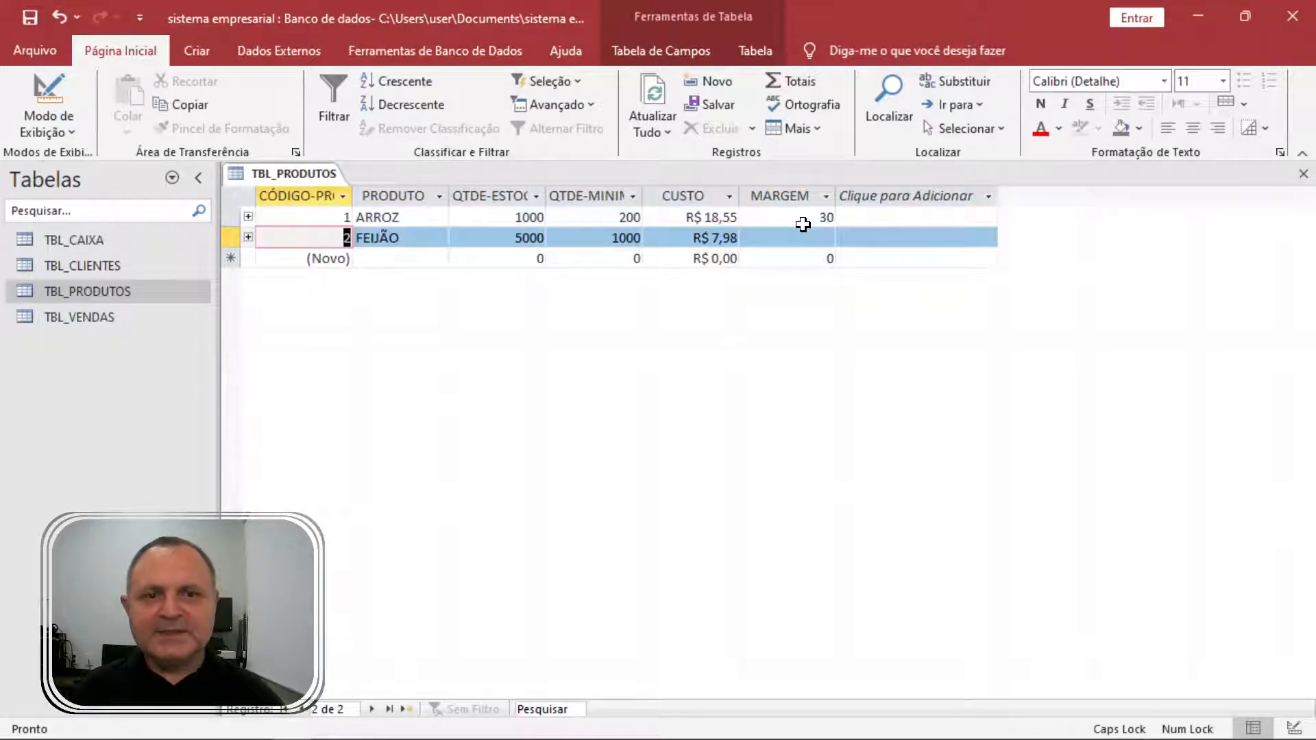
pyautogui.click(802, 224)
pyautogui.press('Down')
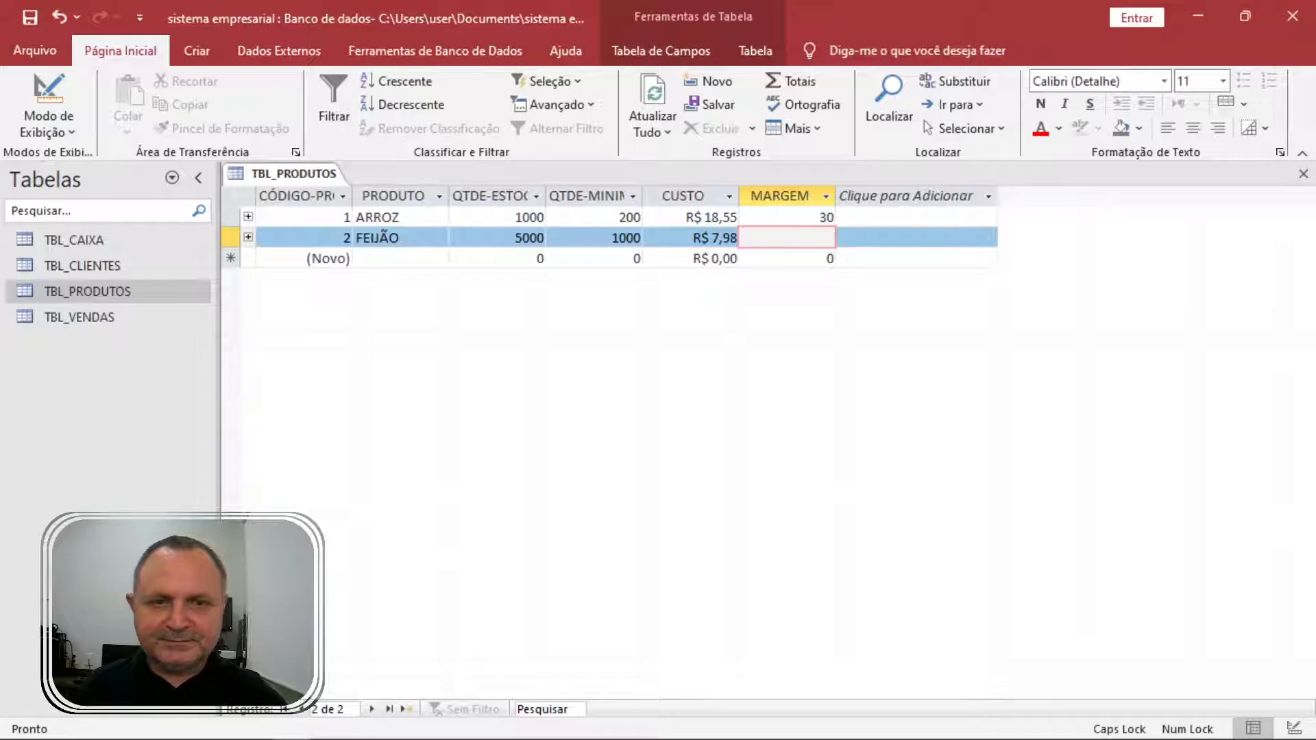
pyautogui.click(843, 220)
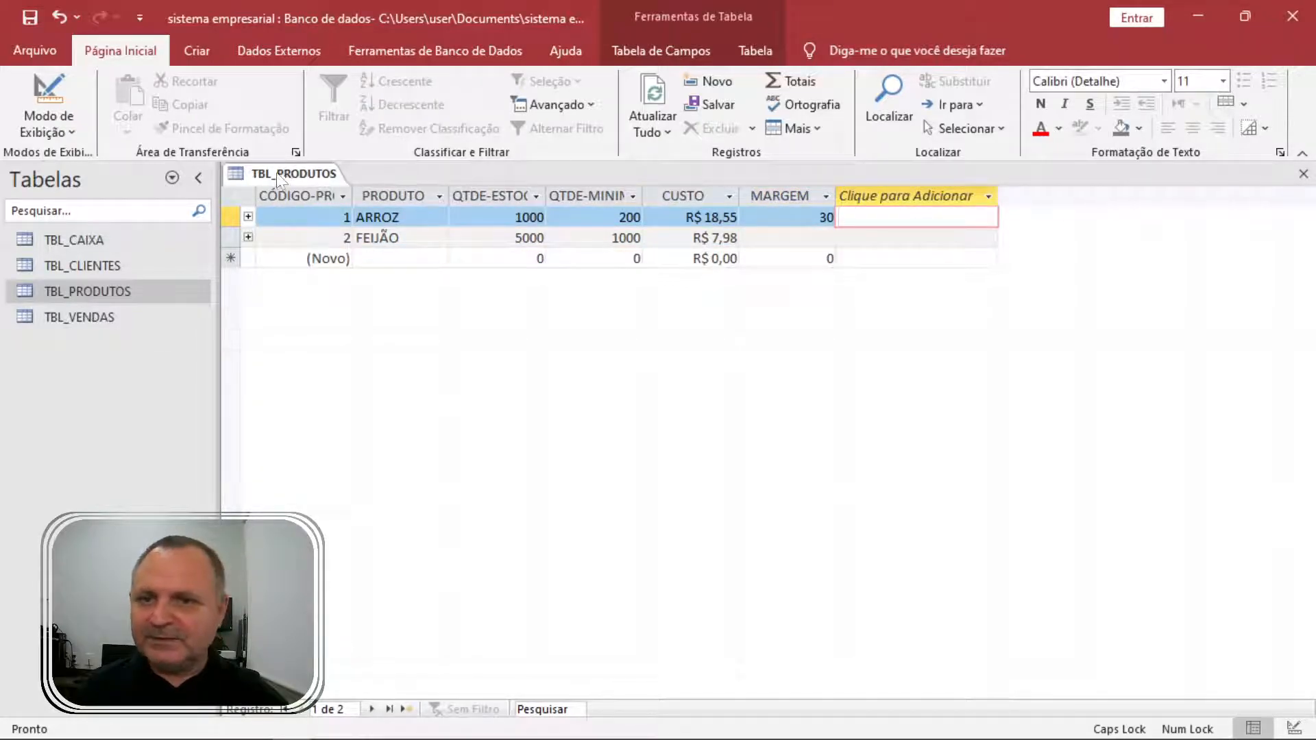
# In design view, try adding field VENDA with =CUSTO*MARGEM+CUSTO as its type, which Access rejects.
pyautogui.rightClick(281, 174)
pyautogui.click(350, 266)
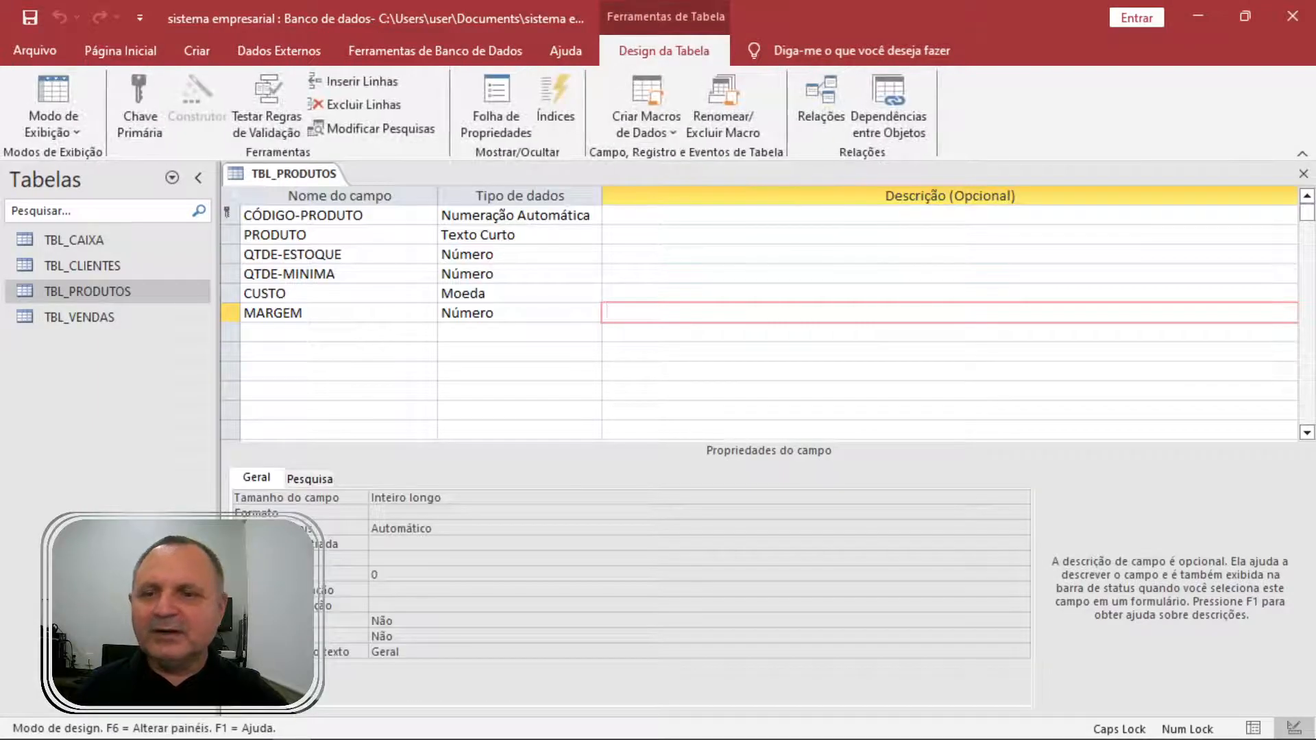
pyautogui.write('VENDA')
pyautogui.press('Tab')
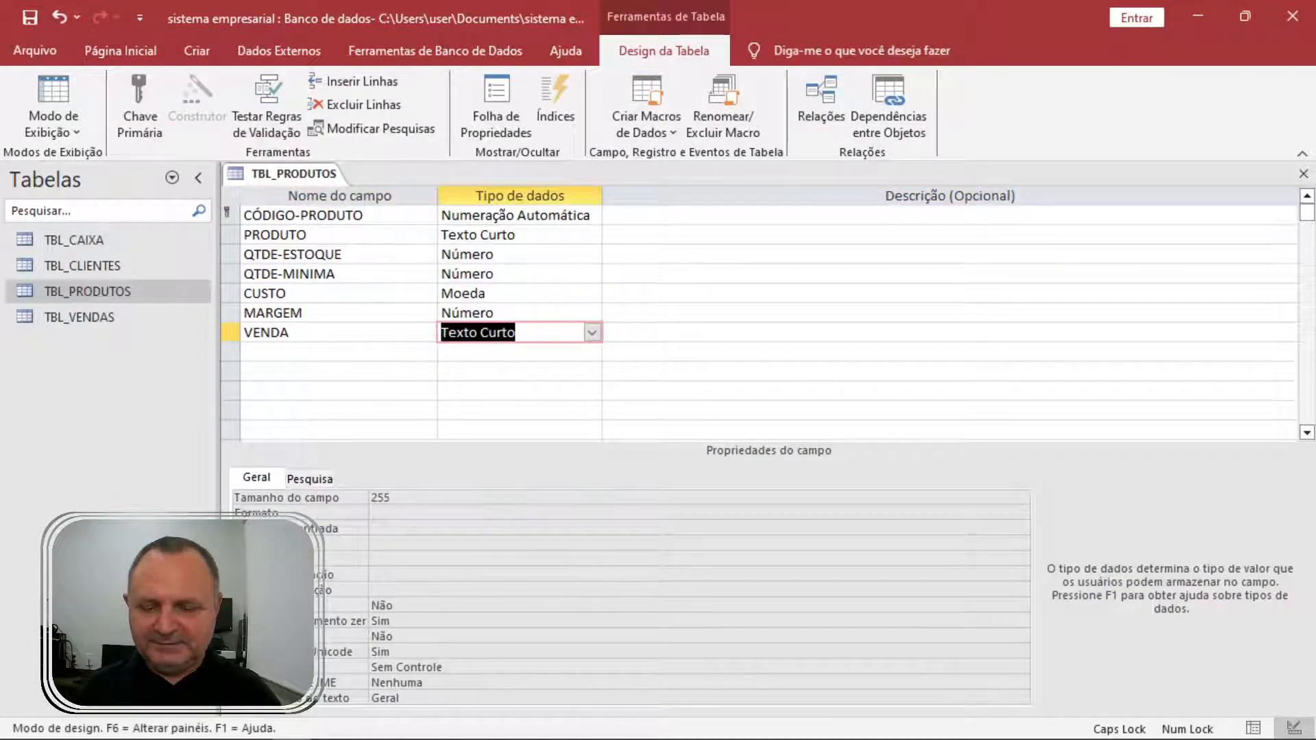
pyautogui.write('=')
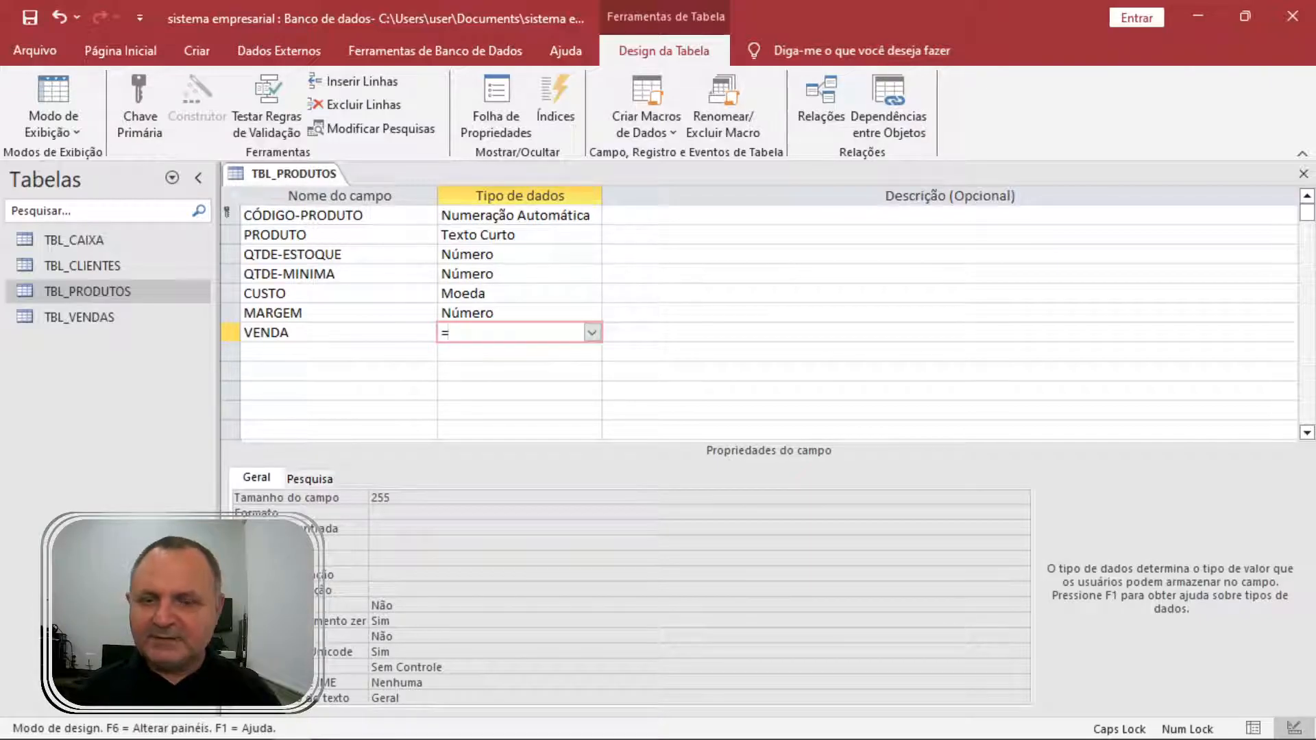
pyautogui.write('CUS')
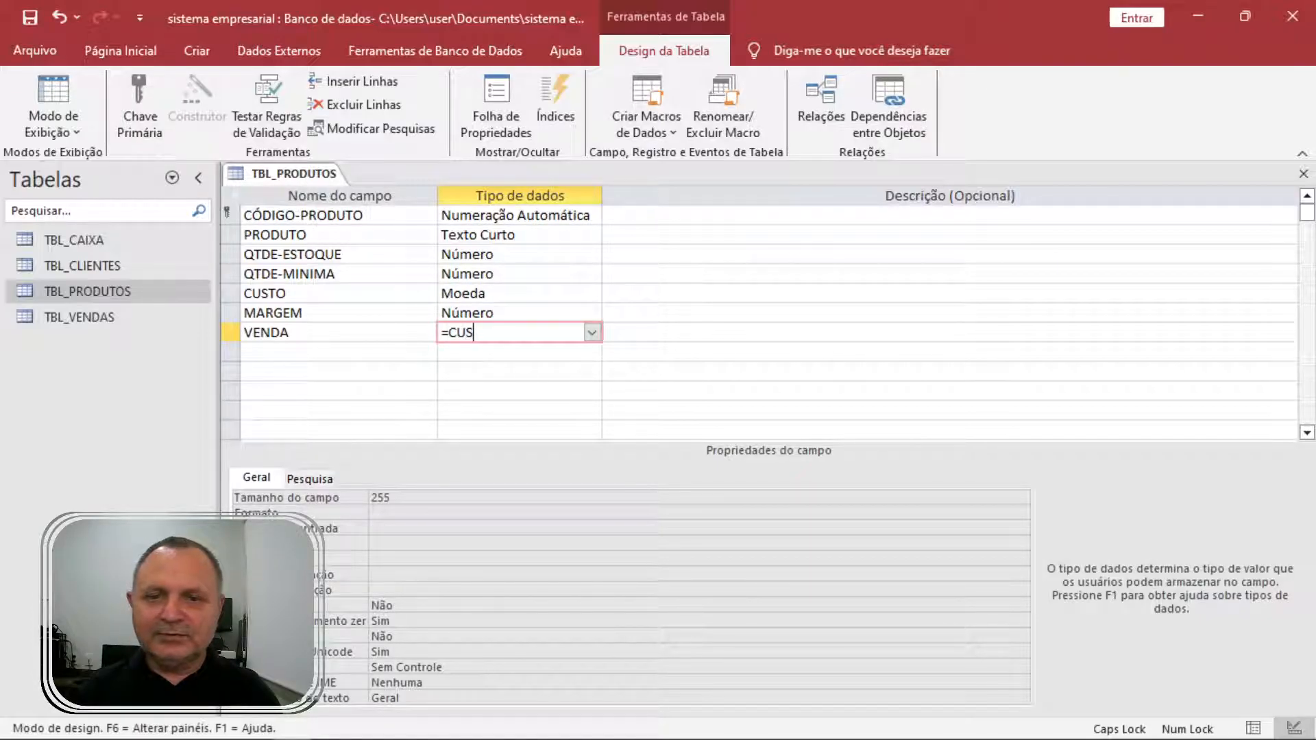
pyautogui.write('TO*MARGEM+CUSTO')
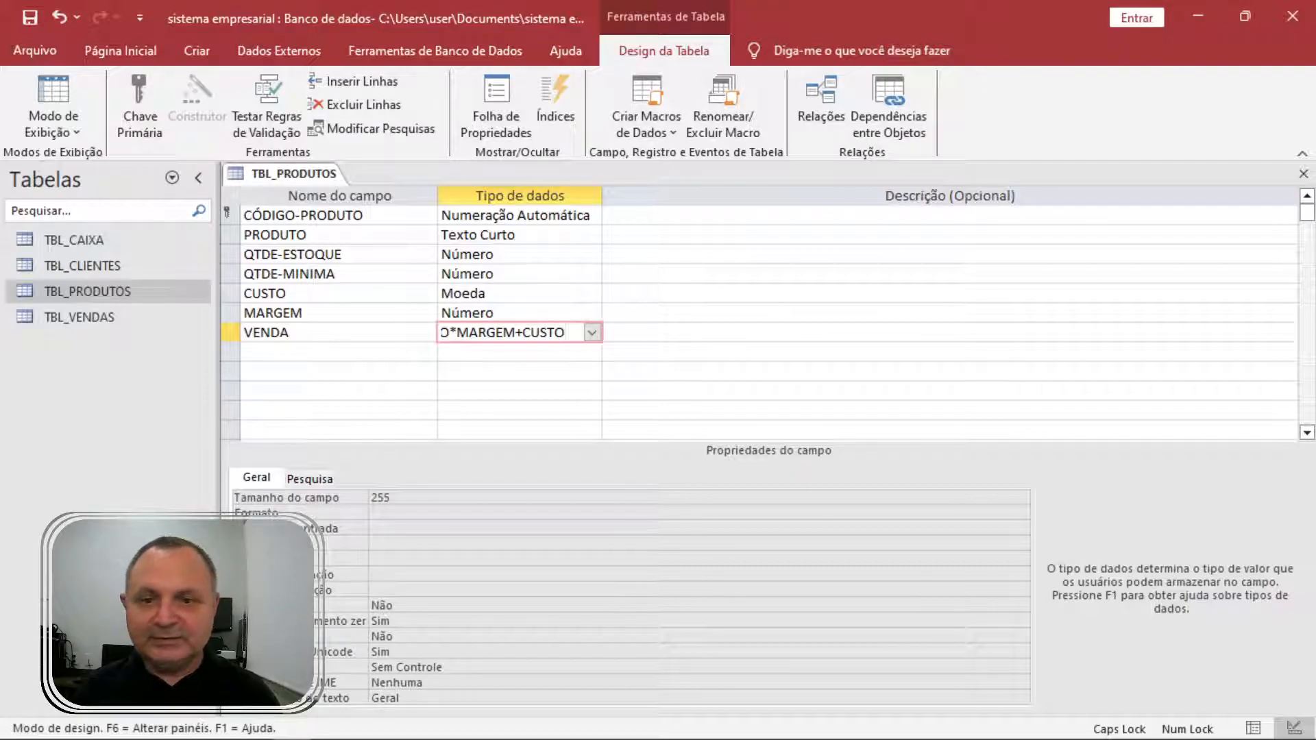
pyautogui.press('Return')
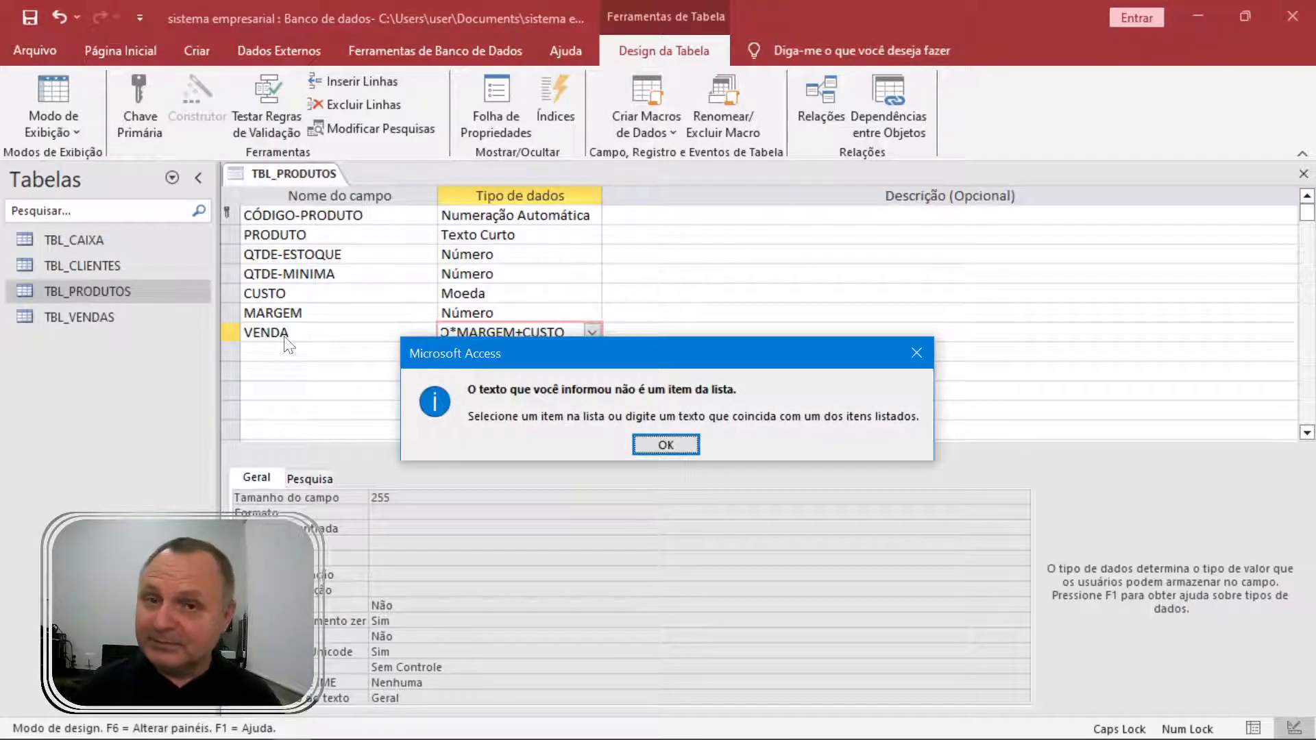
pyautogui.press('Return')
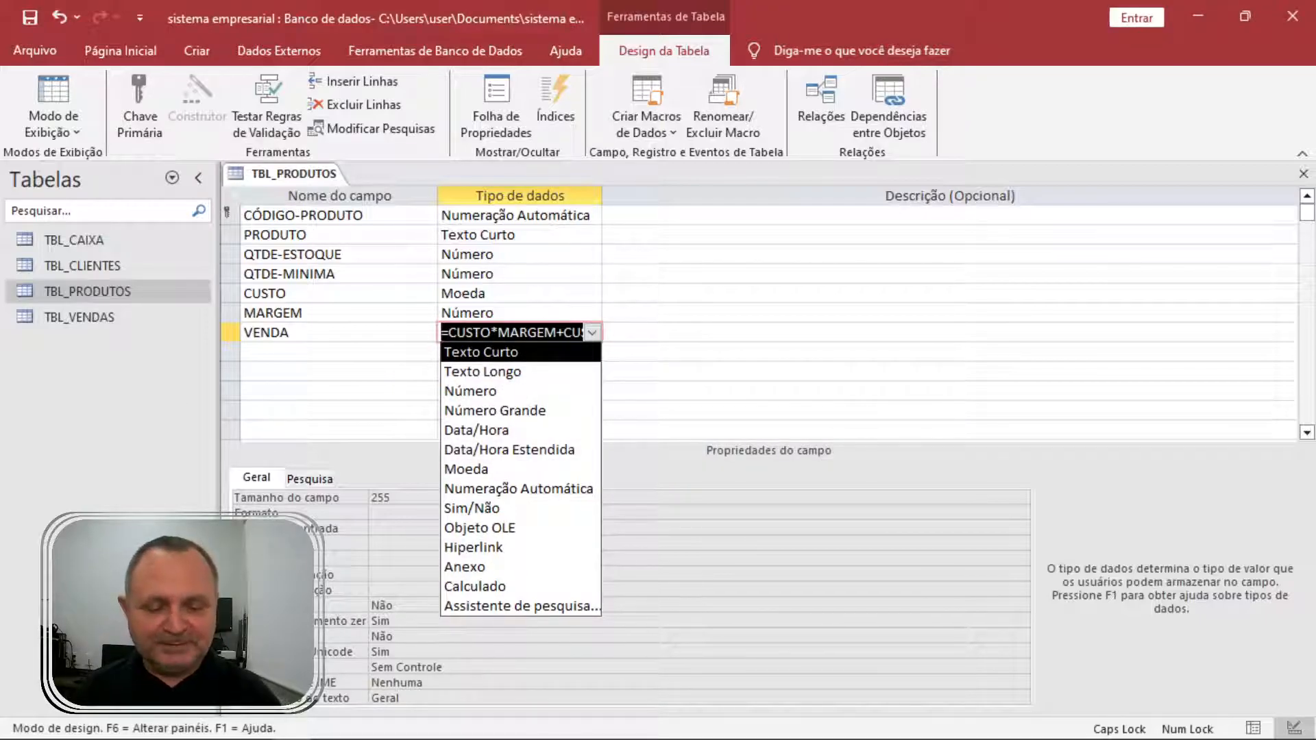
pyautogui.press('BackSpace')
pyautogui.press('Escape')
# Delete the VENDA field row, then close TBL_PRODUTOS saving the changes.
pyautogui.click(231, 330)
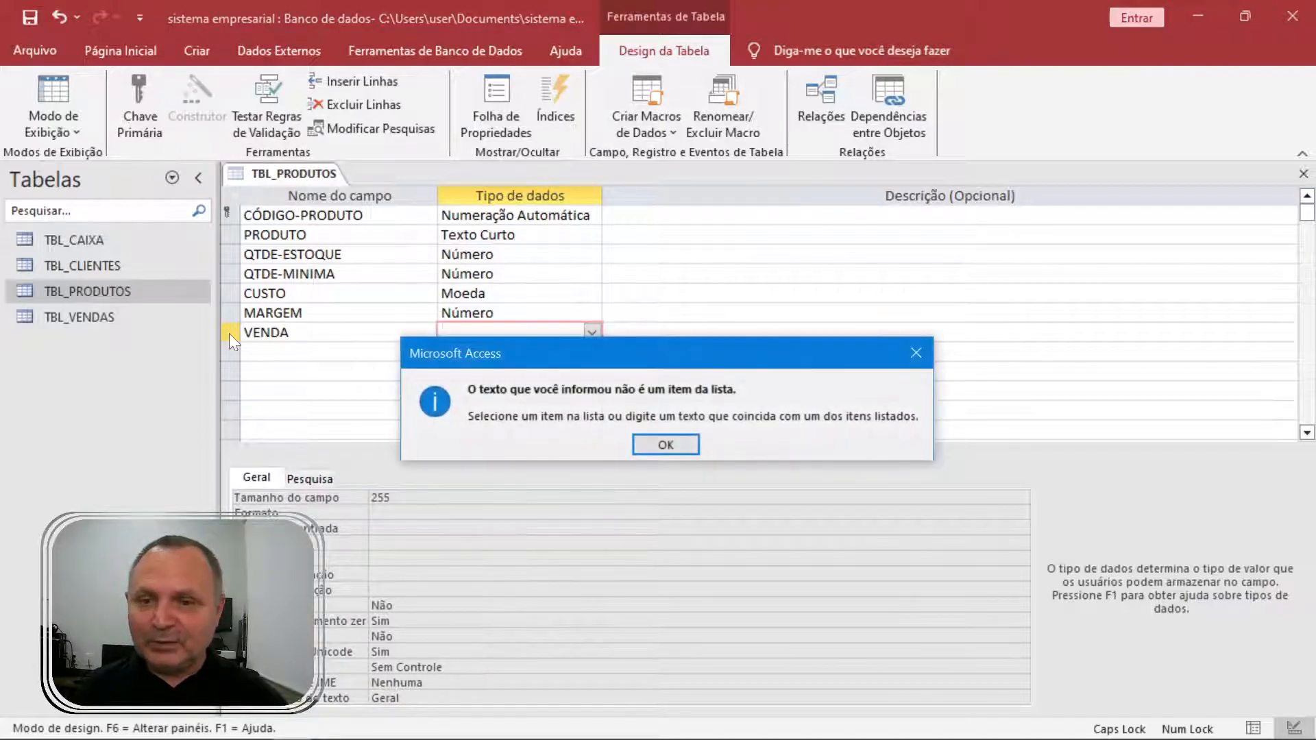
pyautogui.press('Return')
pyautogui.press('Down')
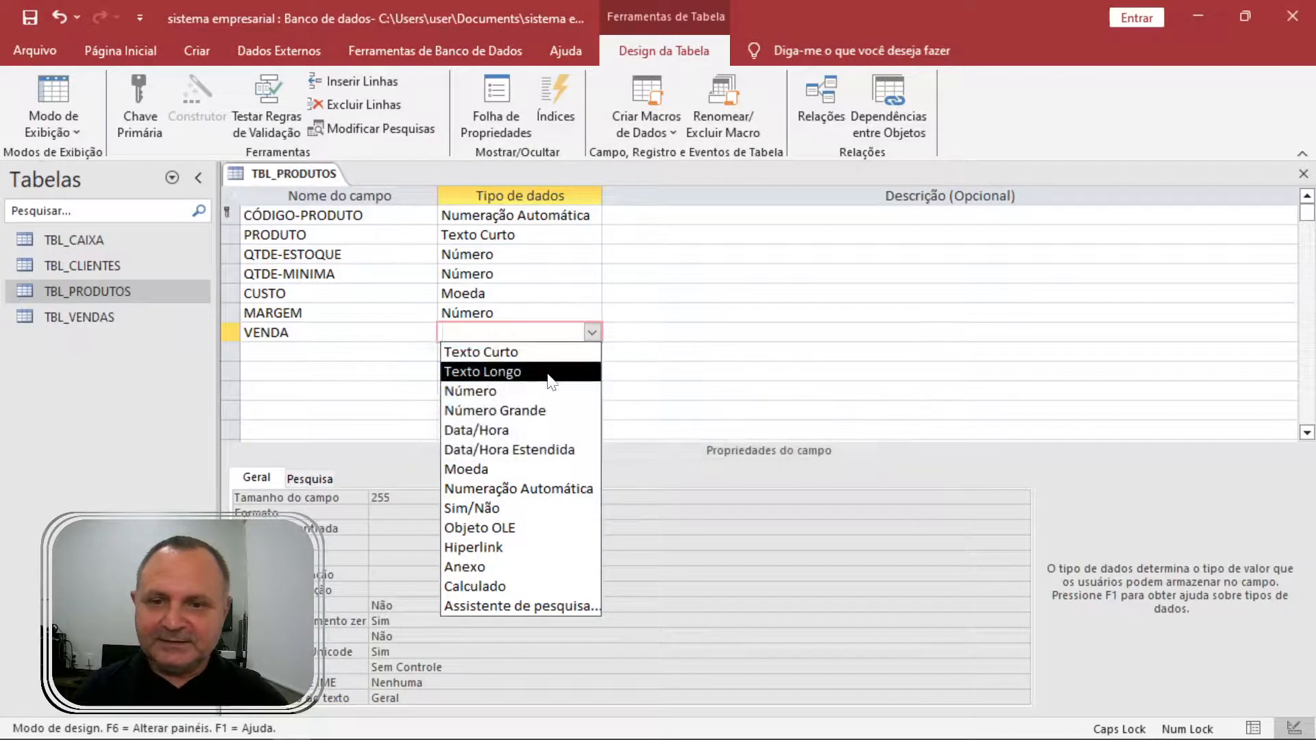
pyautogui.press('Return')
pyautogui.click(230, 331)
pyautogui.press('Delete')
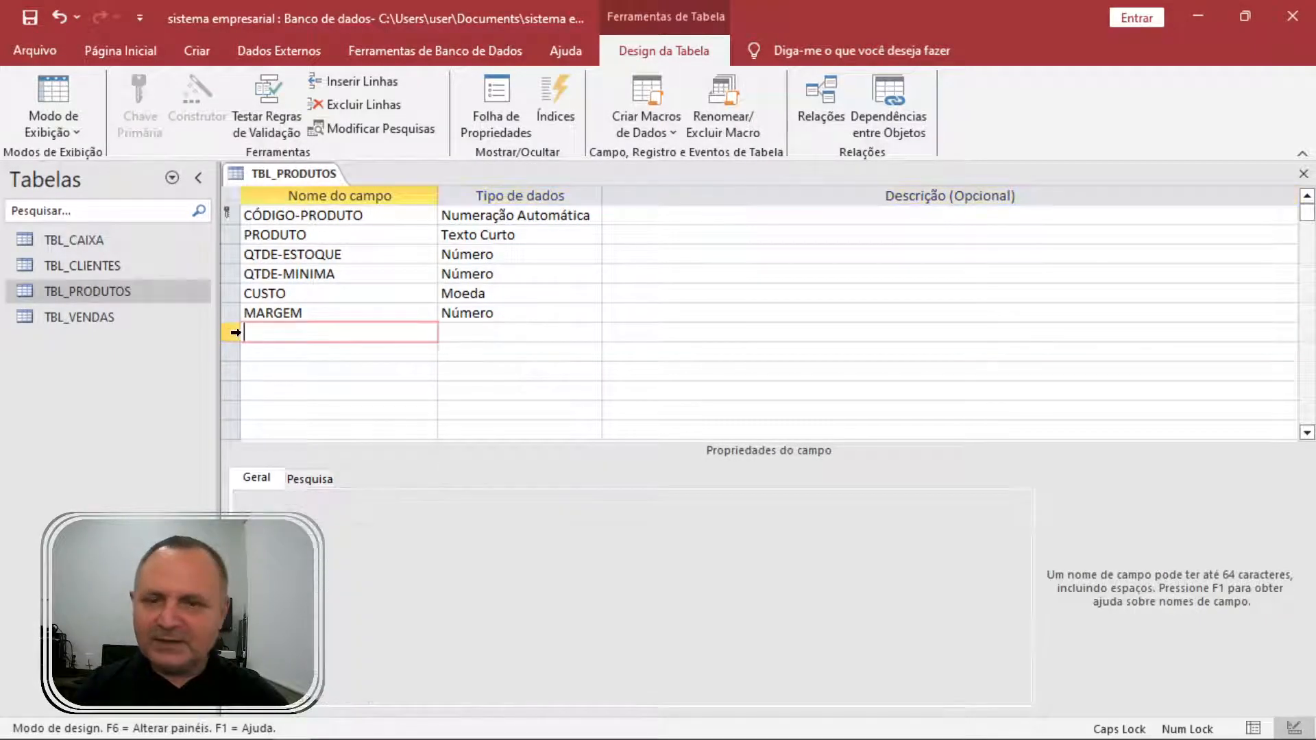
pyautogui.click(1304, 174)
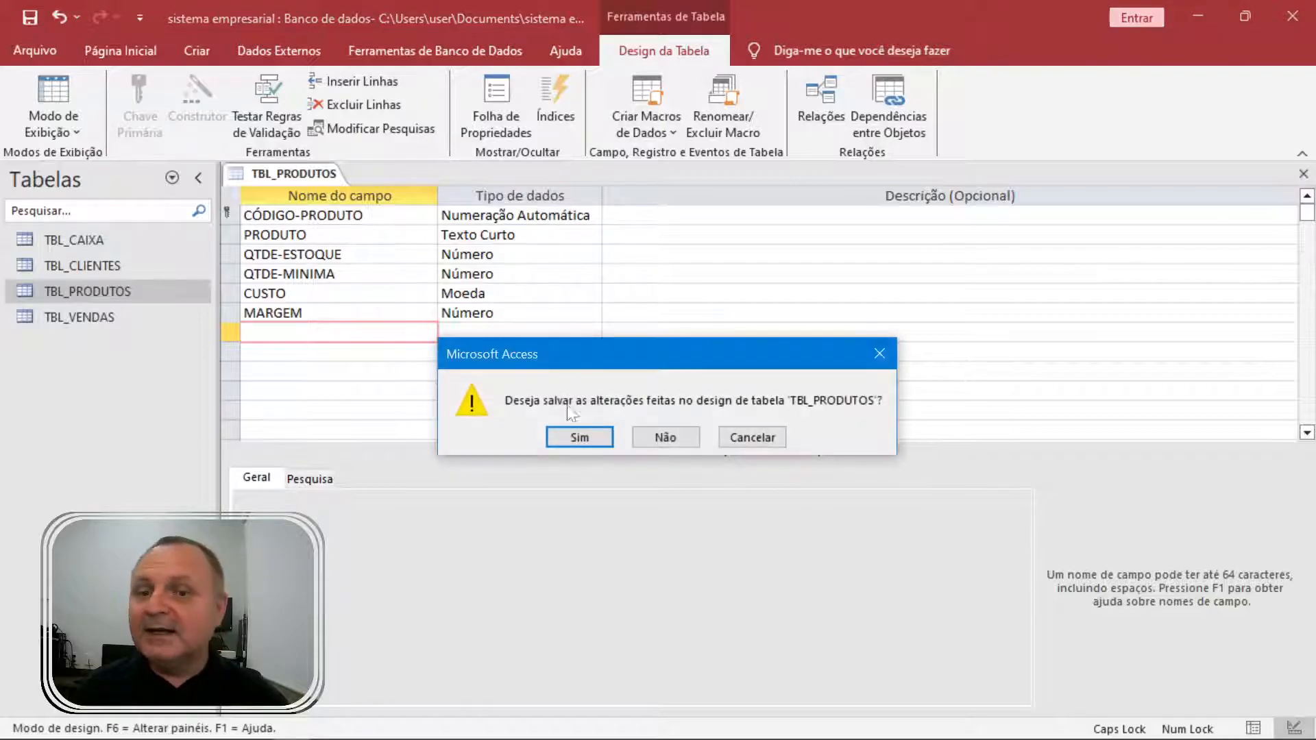
pyautogui.click(586, 435)
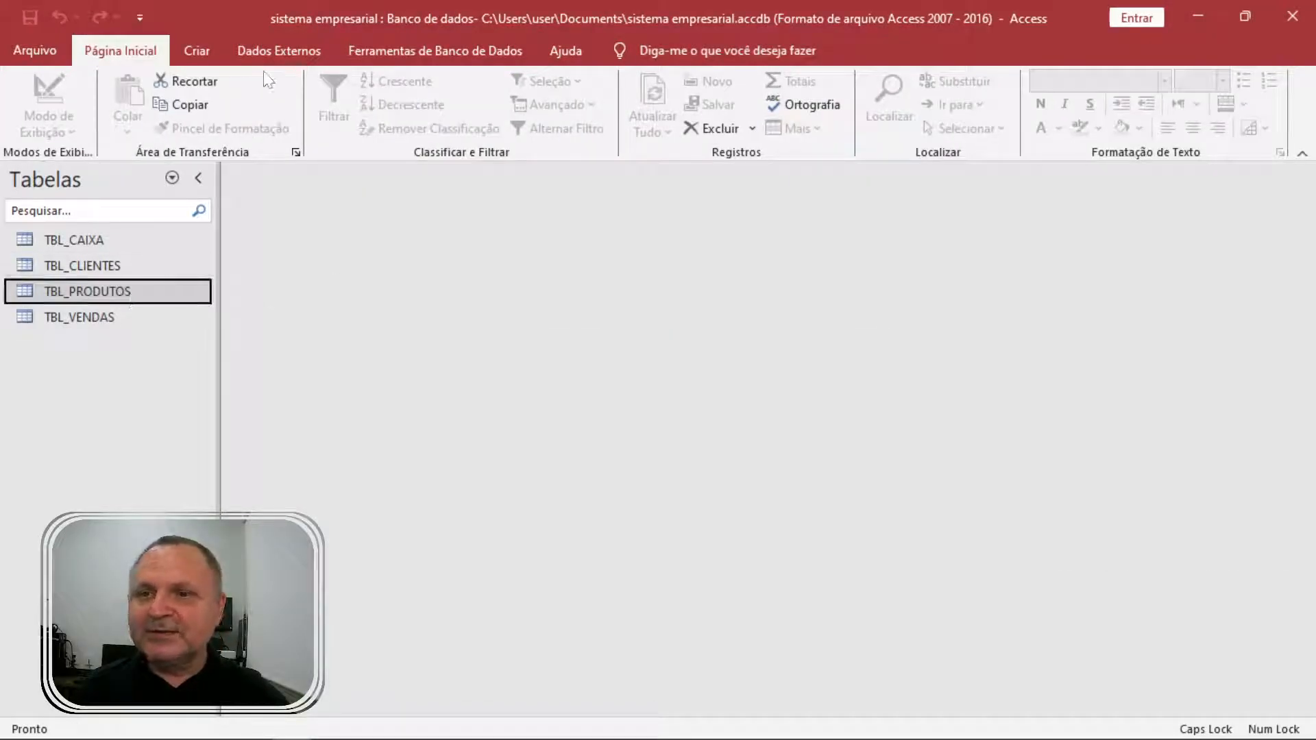
# Start the Simple Query Wizard and add all six TBL_PRODUTOS fields.
pyautogui.click(197, 50)
pyautogui.click(343, 104)
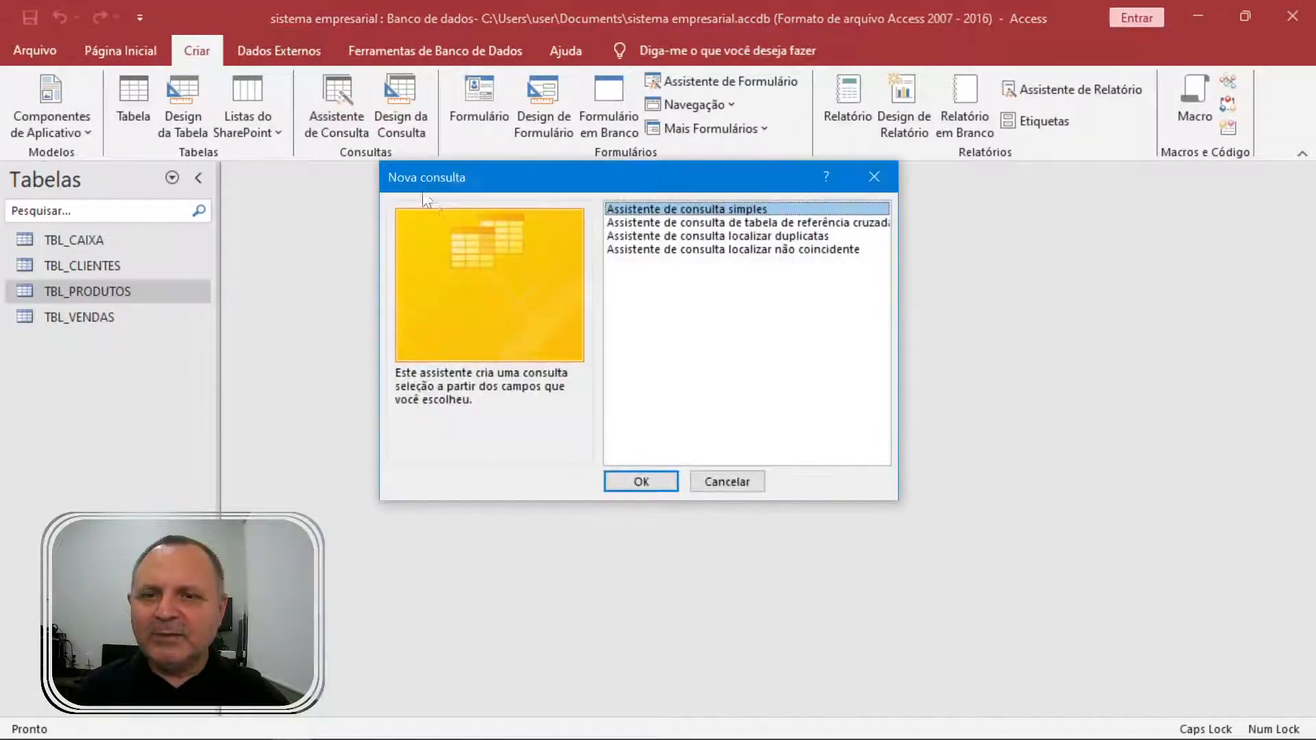
pyautogui.click(637, 481)
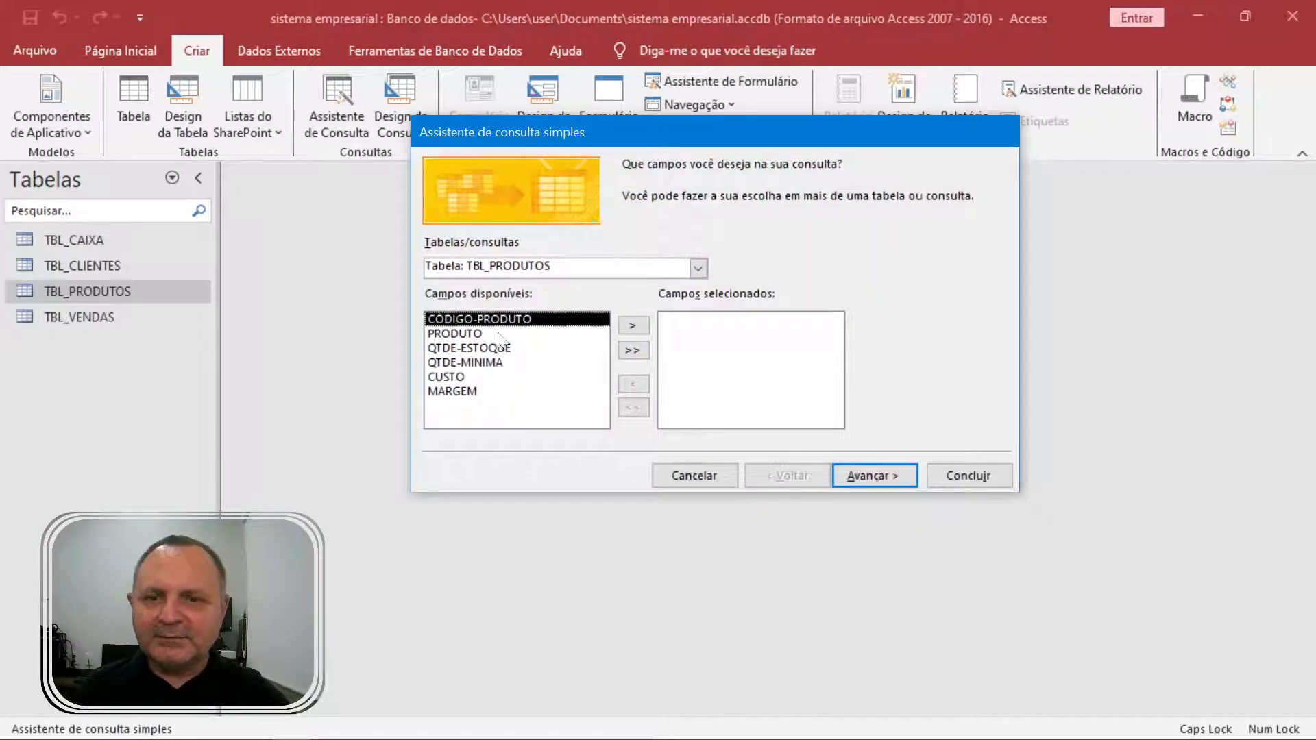
pyautogui.click(500, 333)
pyautogui.click(634, 350)
# Keep a detail query, title it CNS_PRODUTOS, and finish to open the results.
pyautogui.click(885, 476)
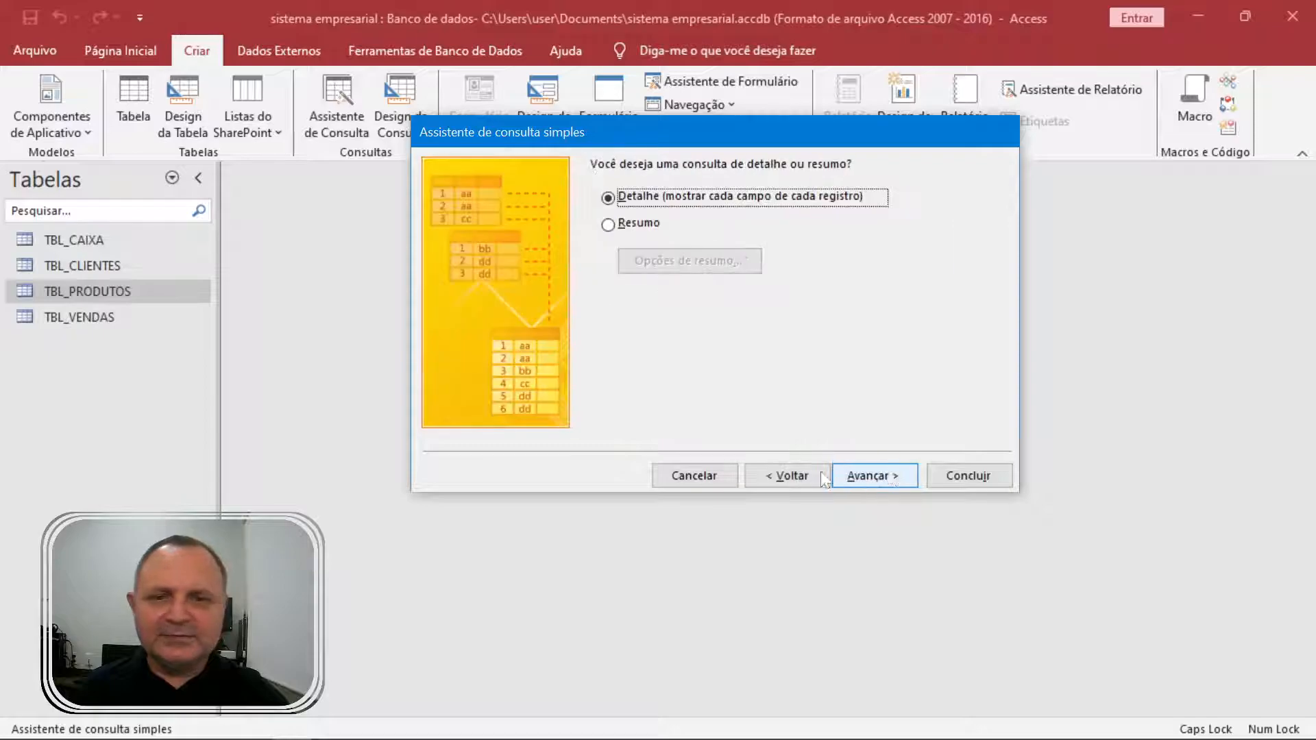
pyautogui.click(891, 474)
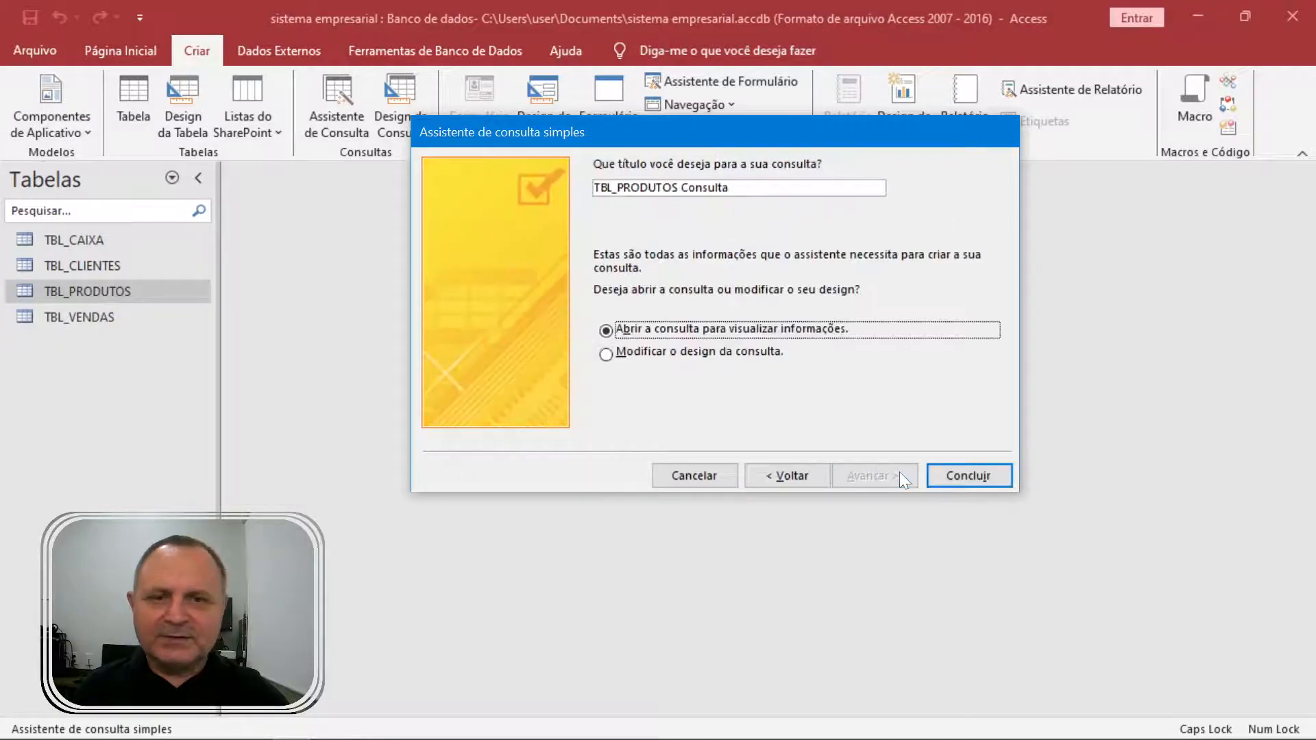
pyautogui.moveTo(730, 188); pyautogui.dragTo(468, 188)
pyautogui.write('CNS_PRODUTOS')
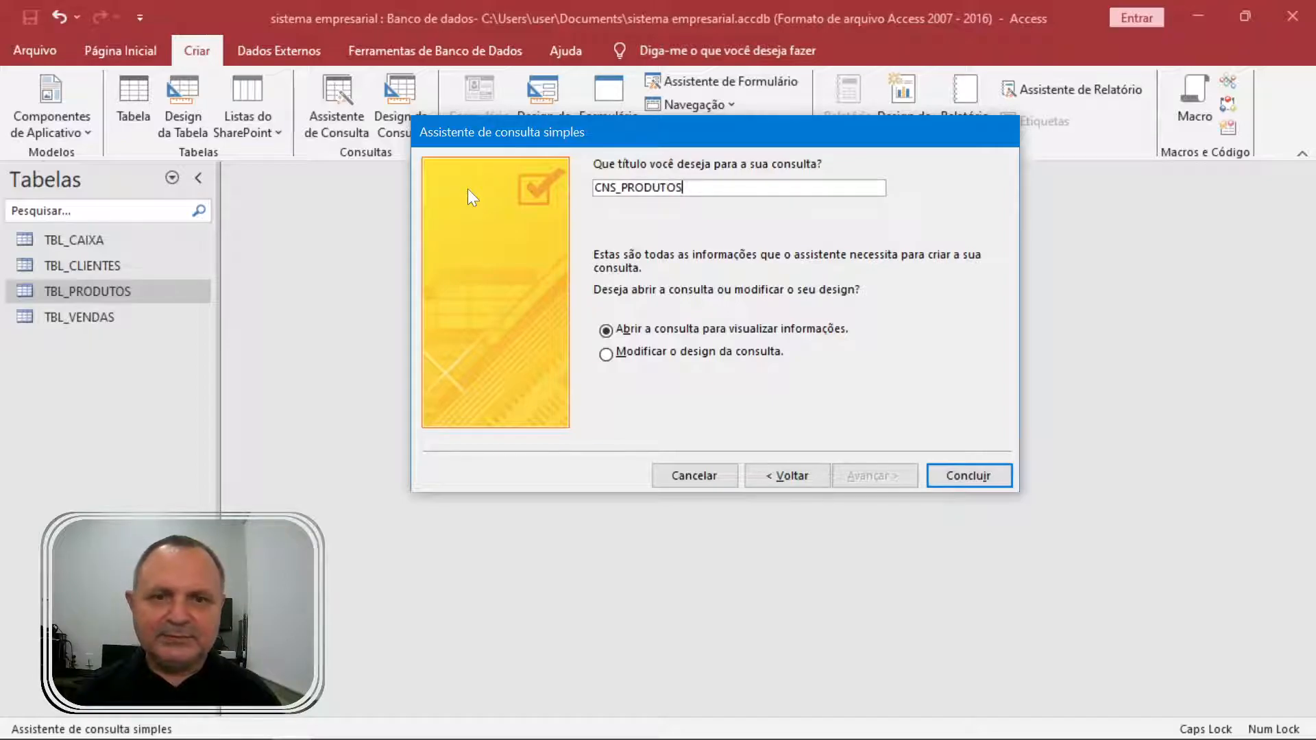
pyautogui.press('Return')
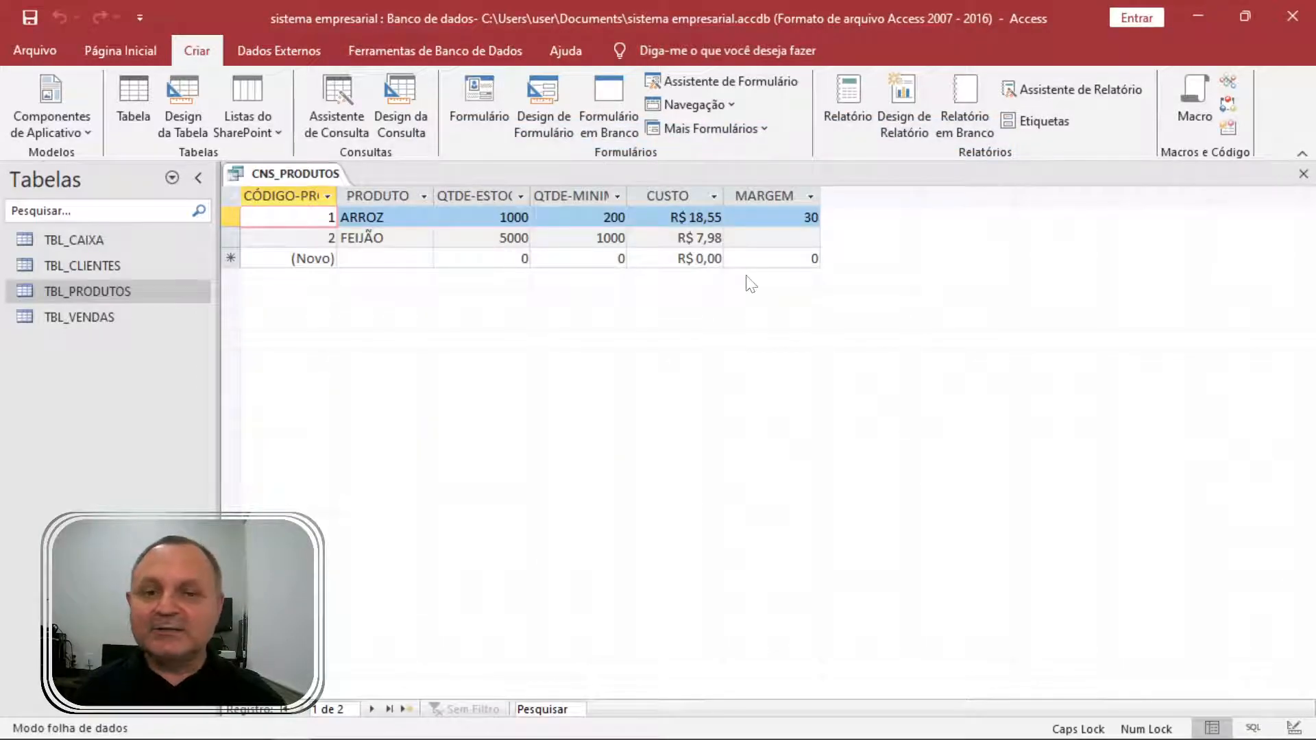
# In CNS_PRODUTOS design, add column VENDAS: [CUSTO]+[CUSTO]*[MARGEM] and run the query.
pyautogui.rightClick(309, 181)
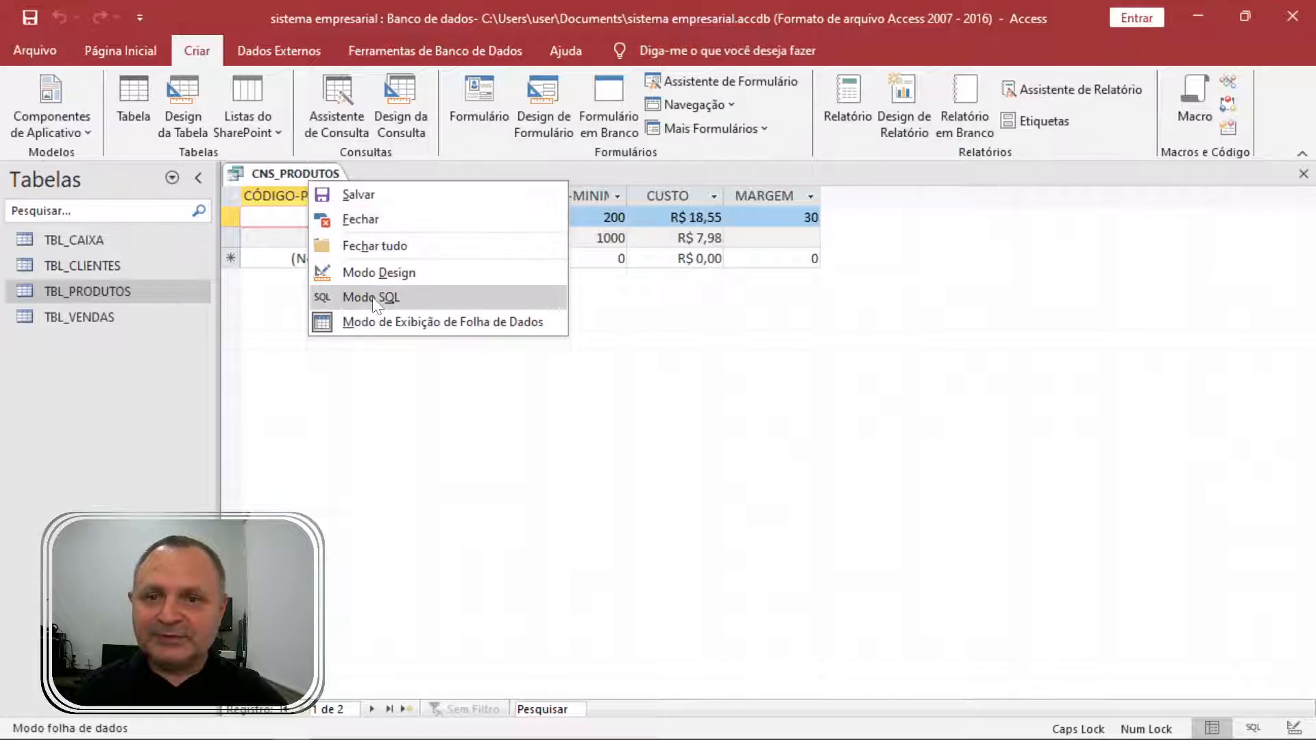
pyautogui.click(386, 274)
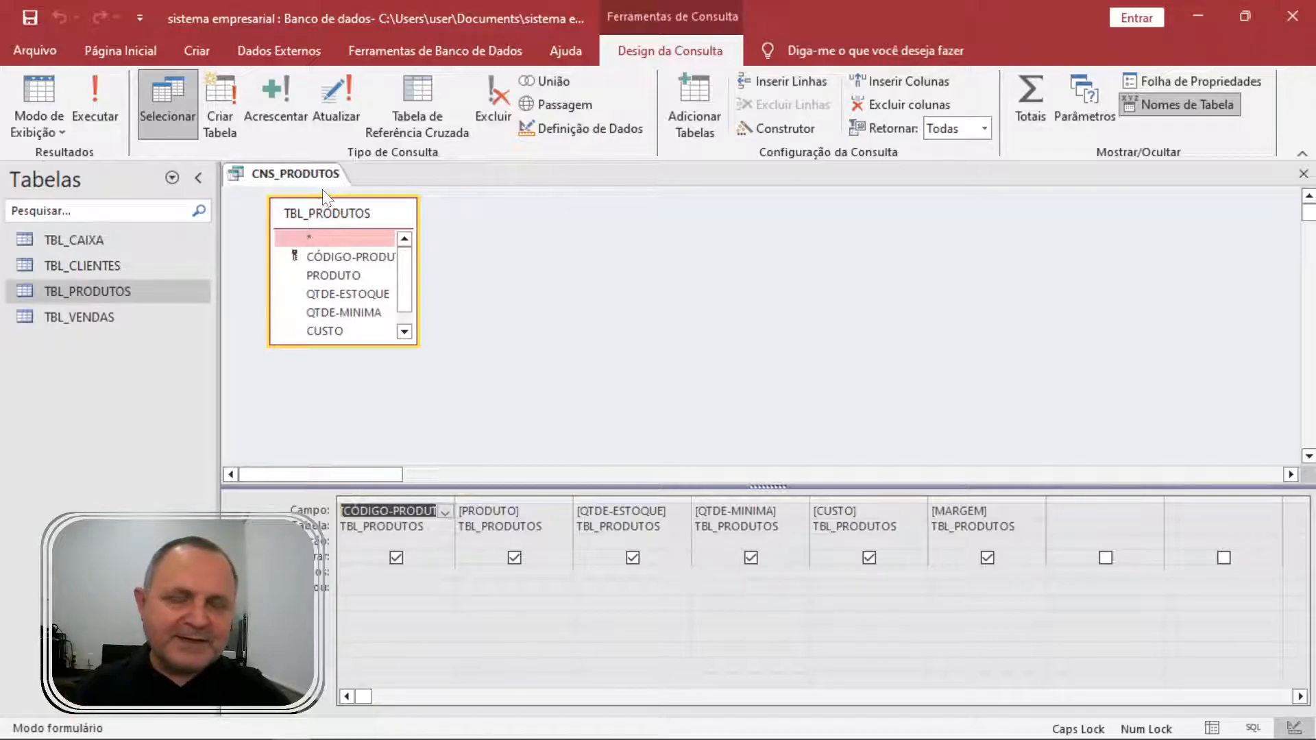
pyautogui.click(1051, 511)
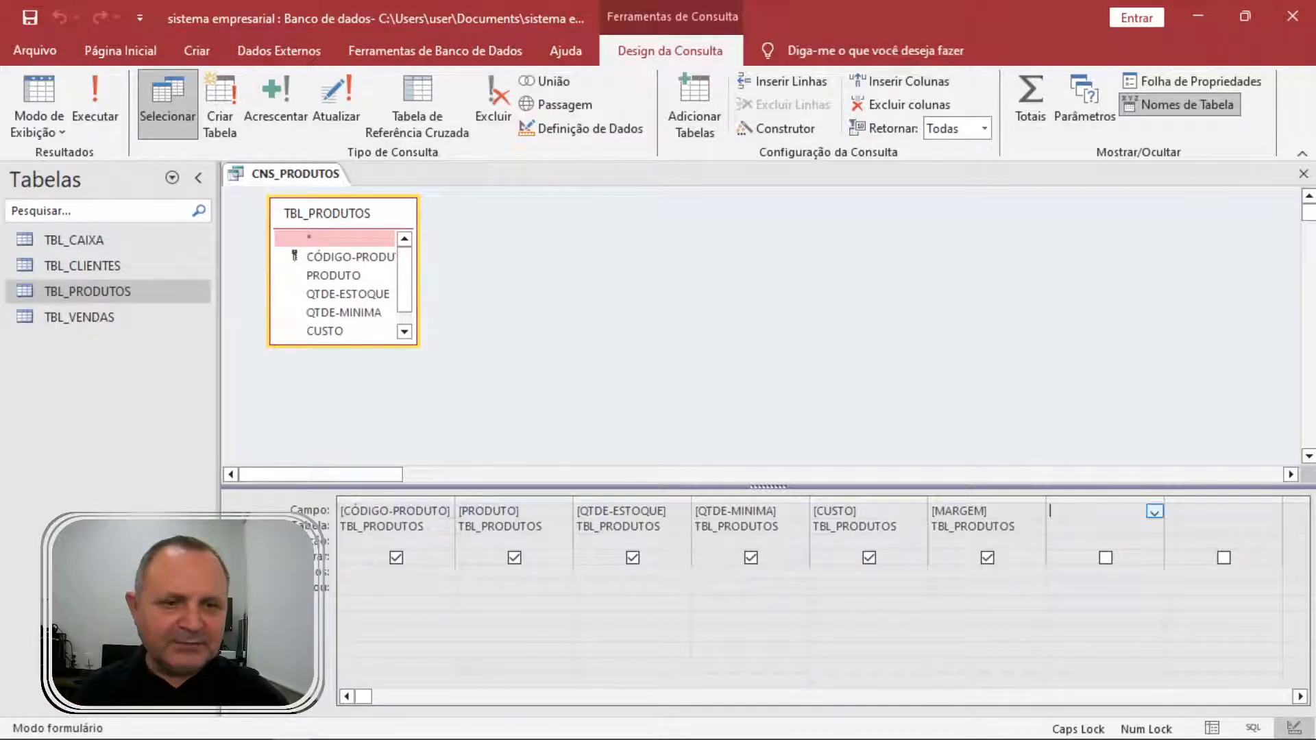
pyautogui.write('VENDAS:[')
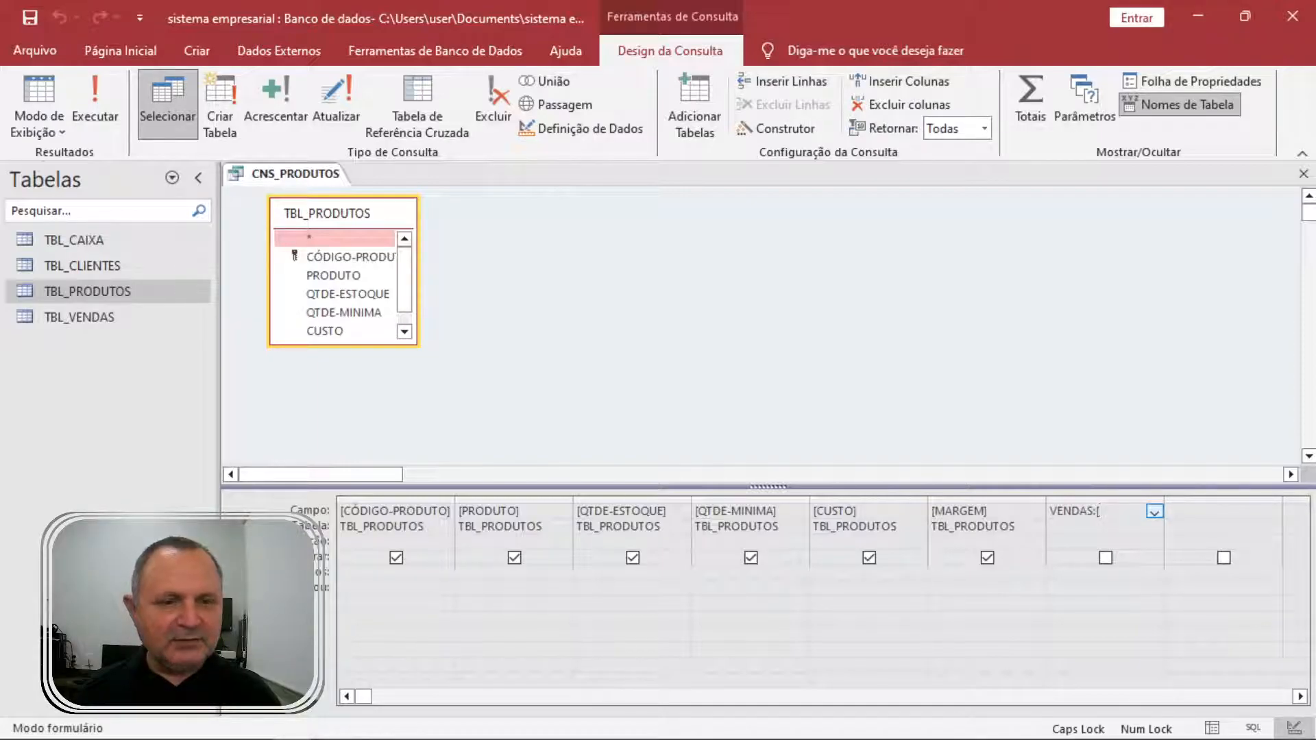
pyautogui.write('CUSTO]+CUSTO')
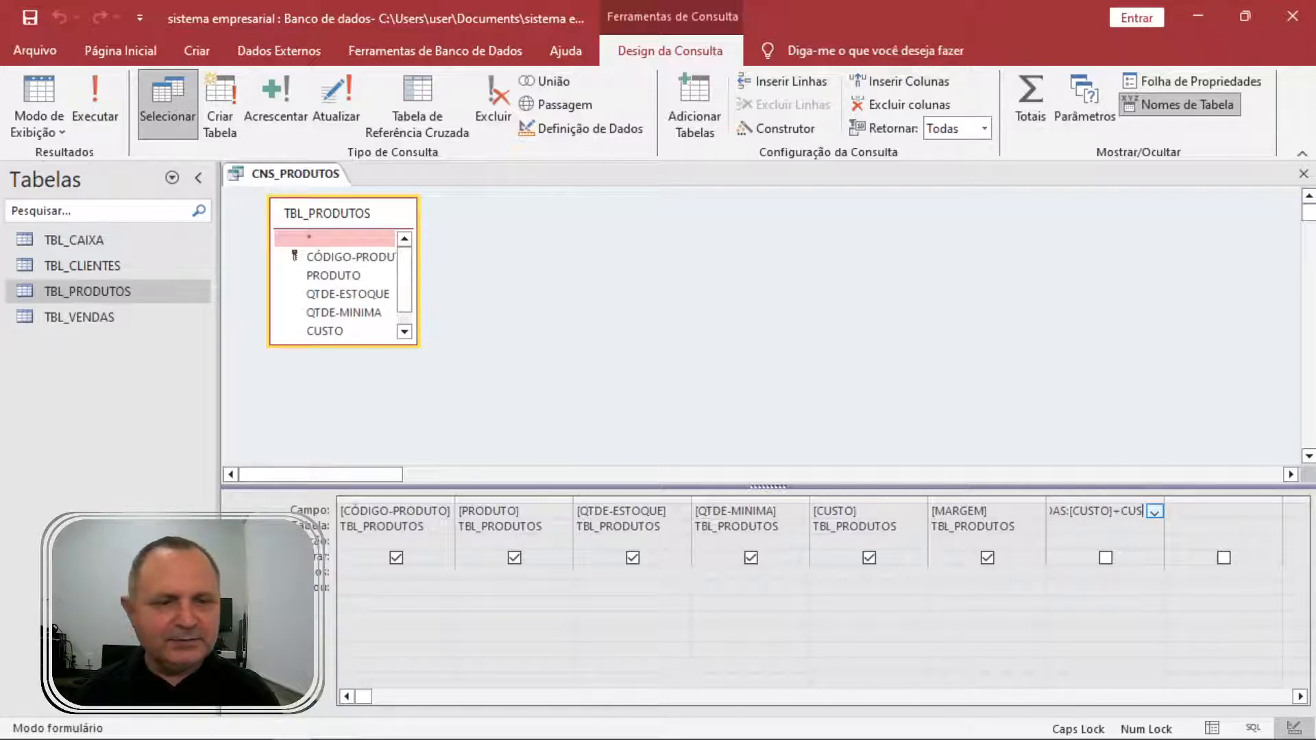
pyautogui.press('BackSpace')
pyautogui.press('BackSpace')
pyautogui.press('BackSpace')
pyautogui.press('BackSpace')
pyautogui.press('BackSpace')
pyautogui.write('[CUSTO')
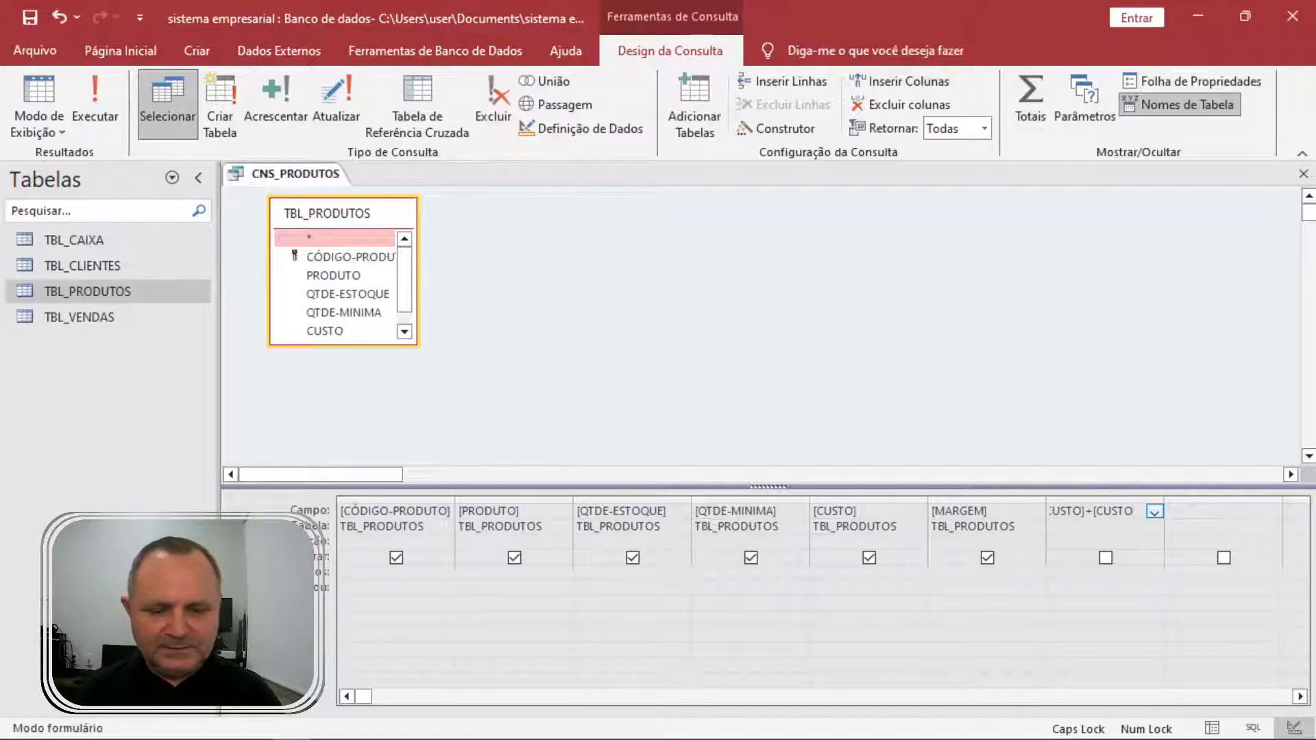
pyautogui.write(']*')
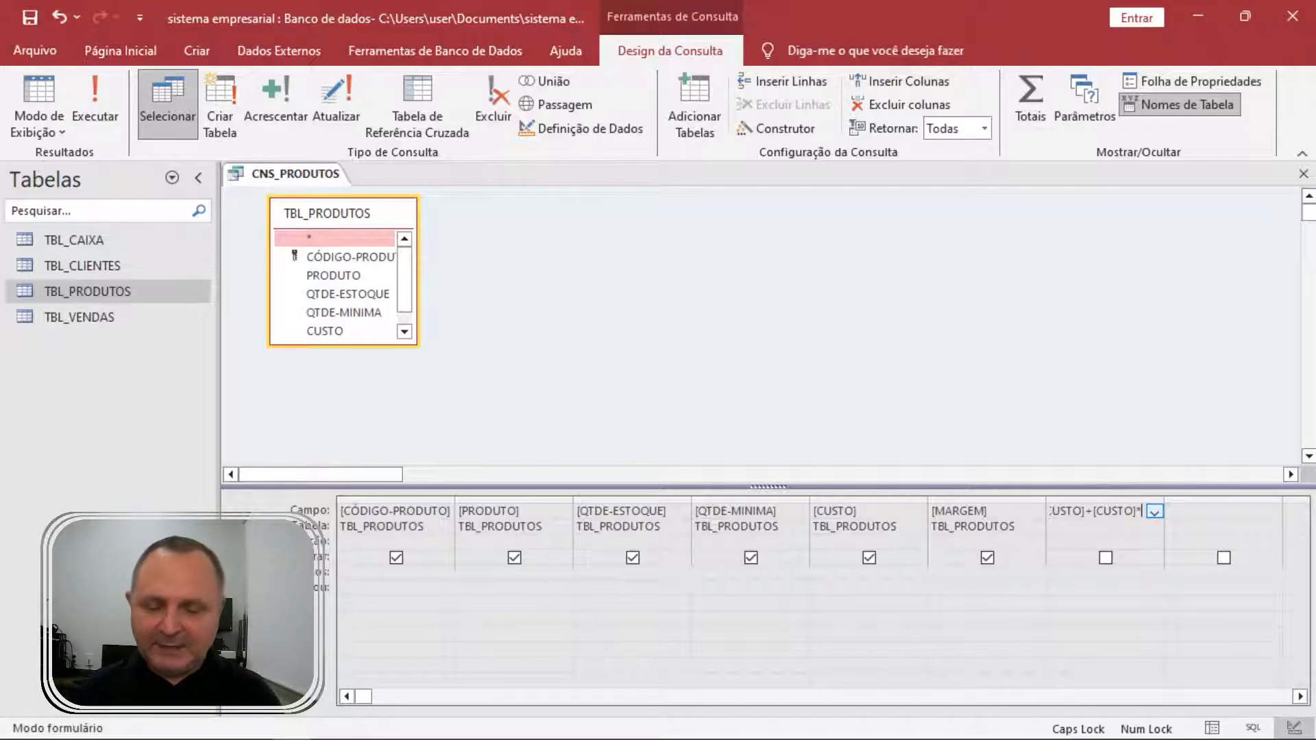
pyautogui.write('[MARGEM')
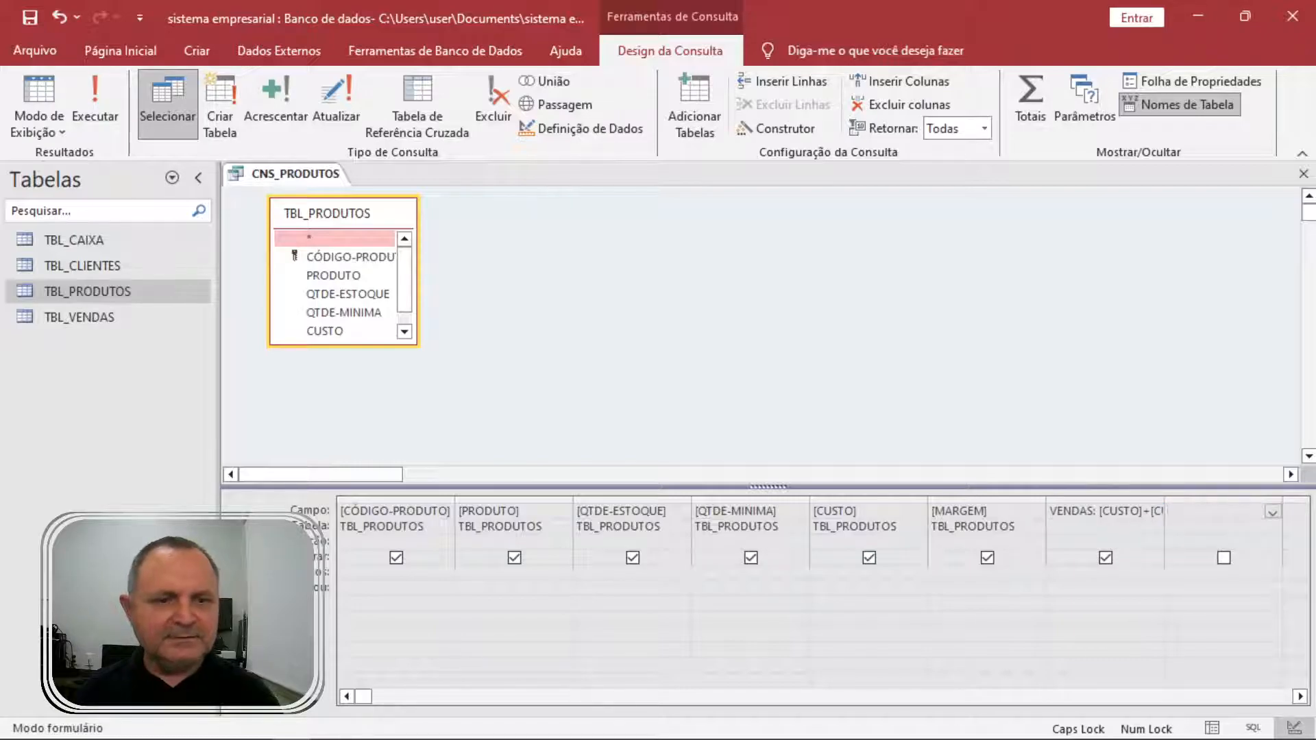
pyautogui.click(103, 89)
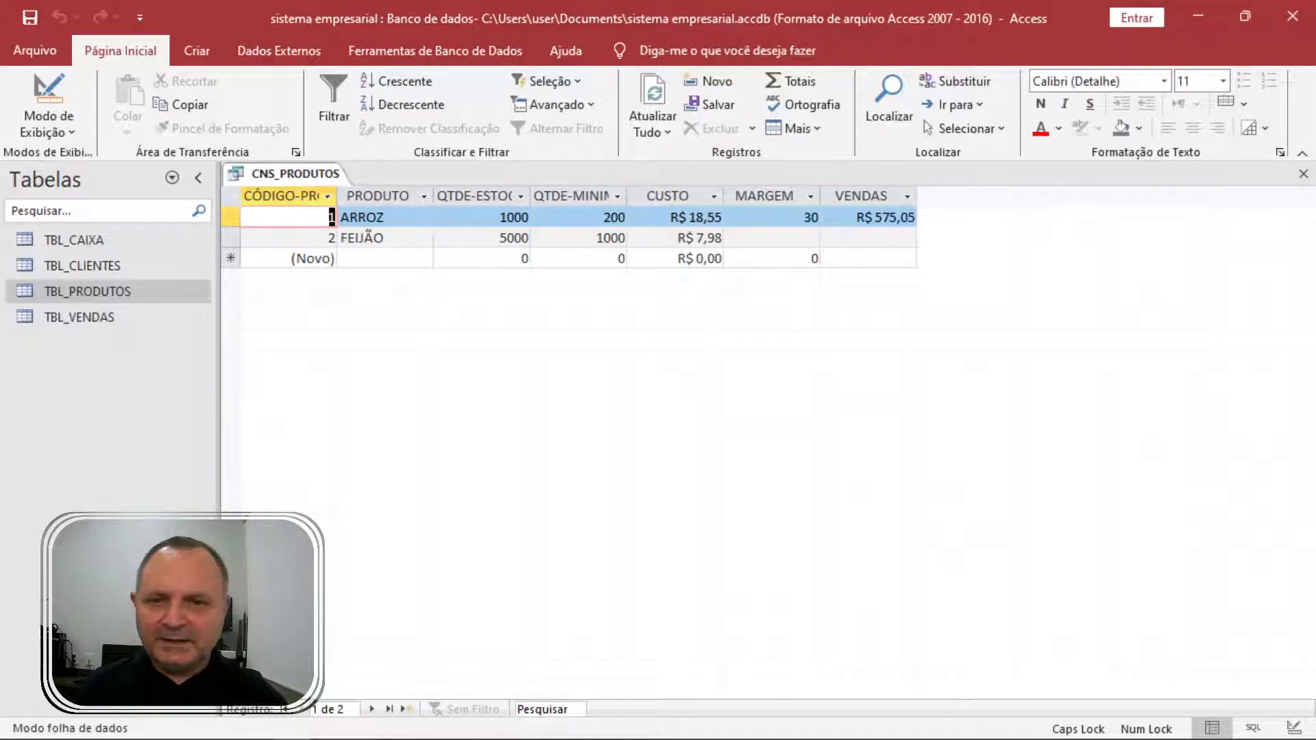
pyautogui.click(861, 216)
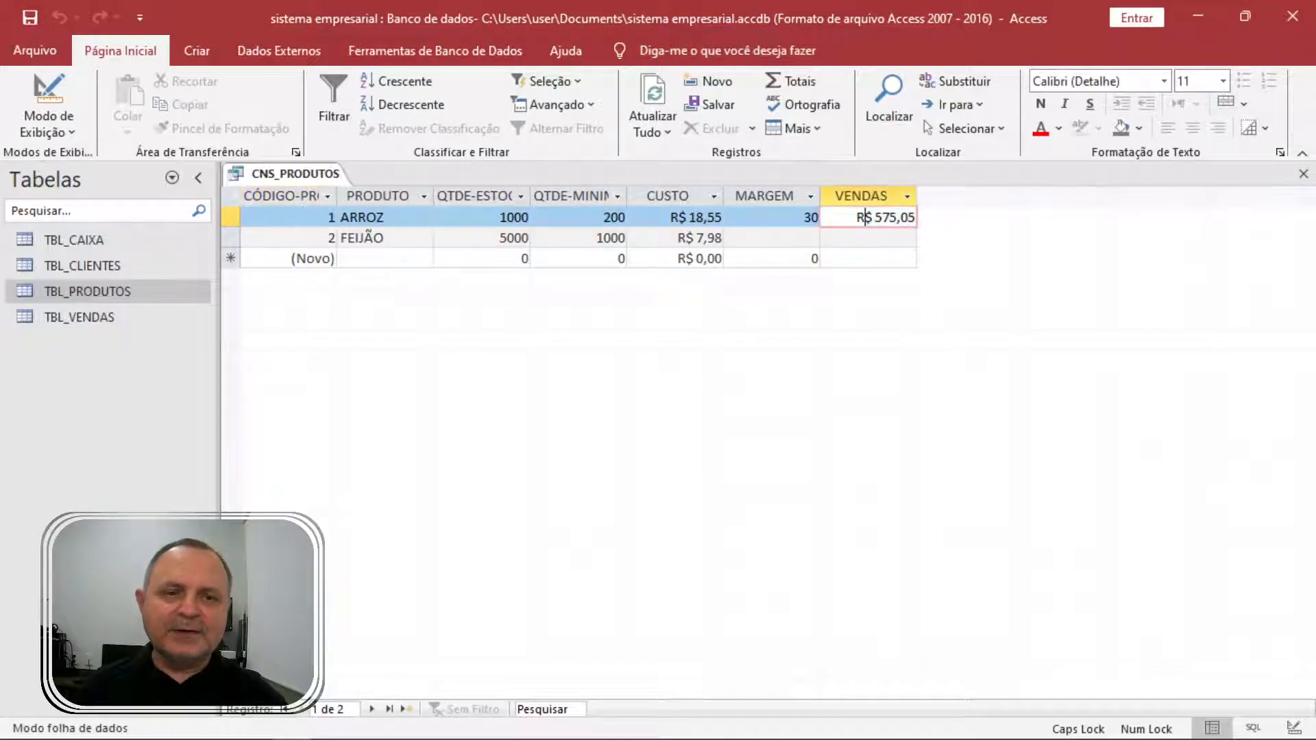
pyautogui.click(812, 216)
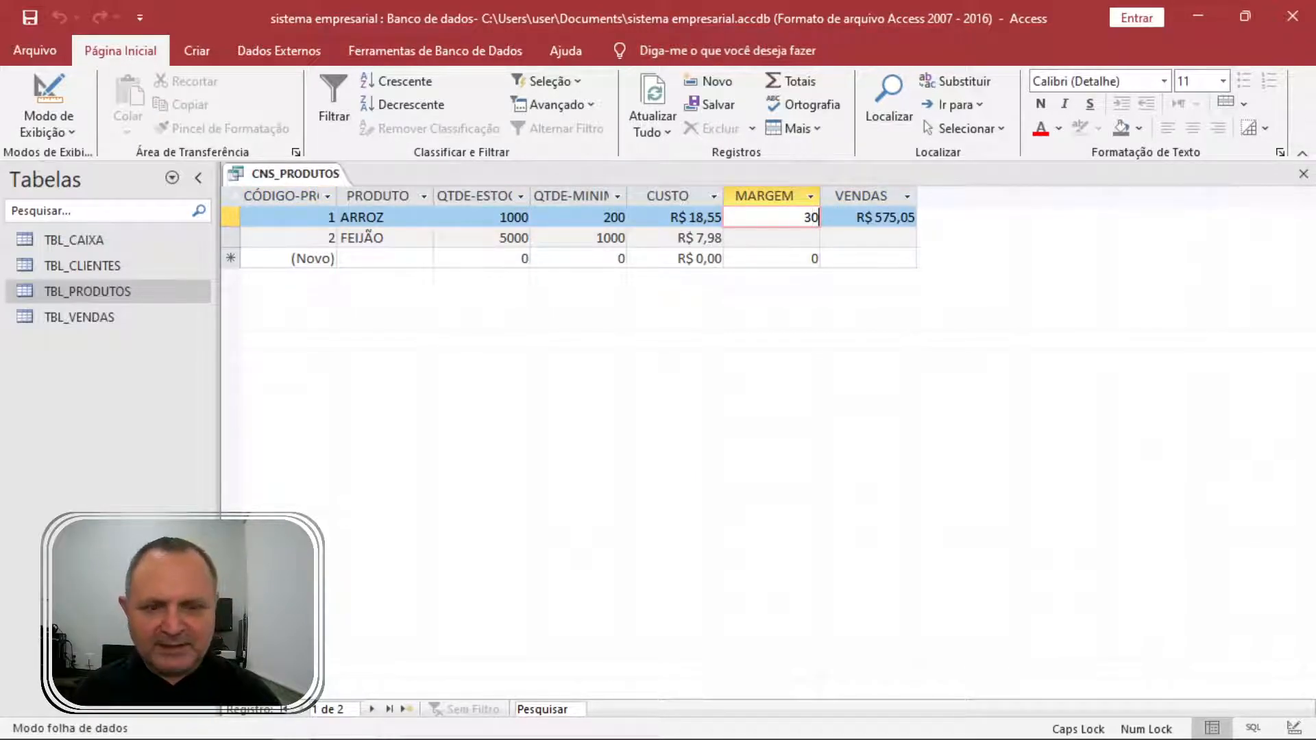
pyautogui.press('BackSpace')
pyautogui.press('BackSpace')
pyautogui.write('0')
pyautogui.press('Tab')
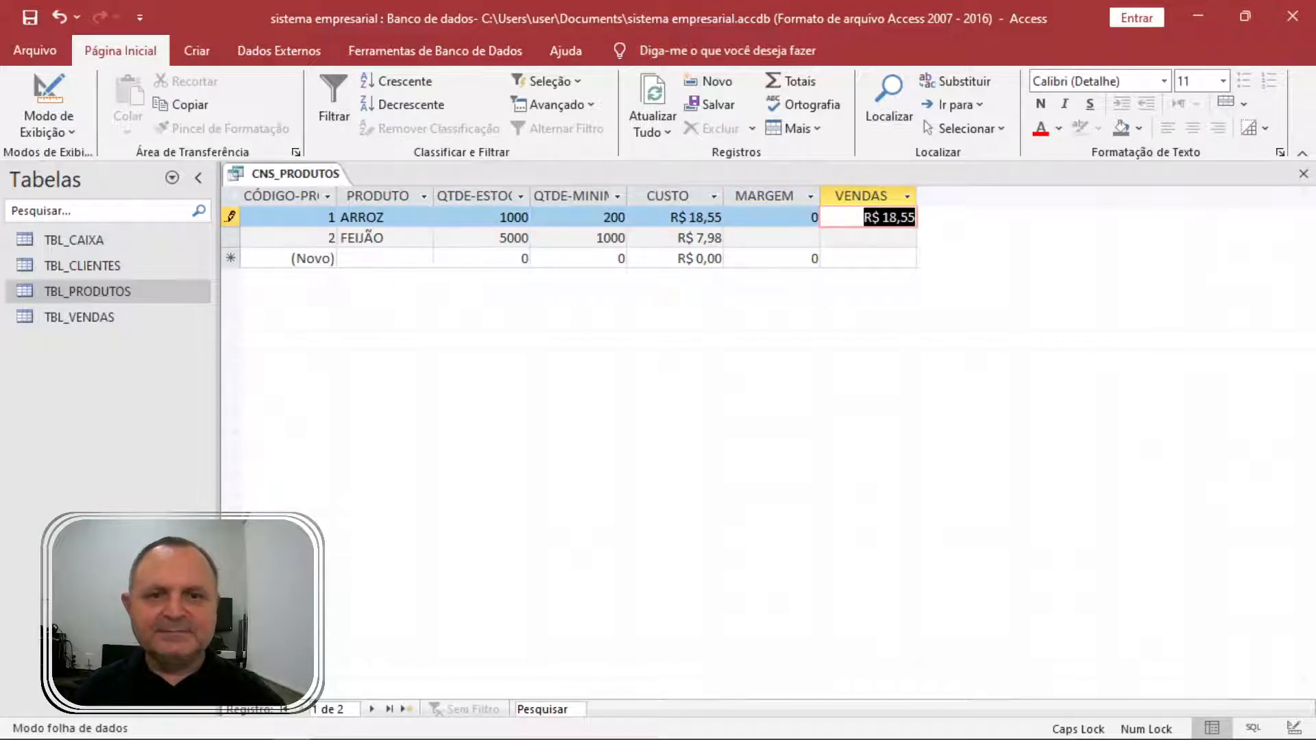
pyautogui.click(851, 225)
pyautogui.click(784, 216)
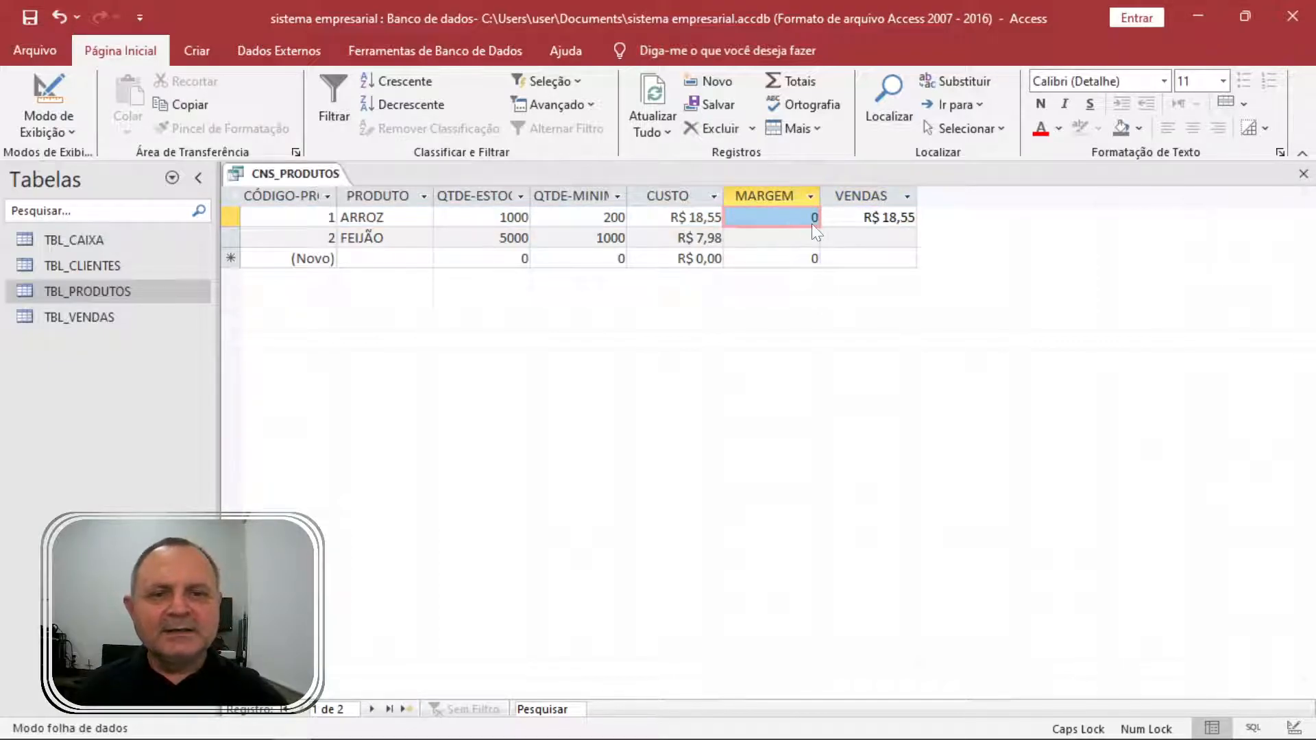
pyautogui.write('30')
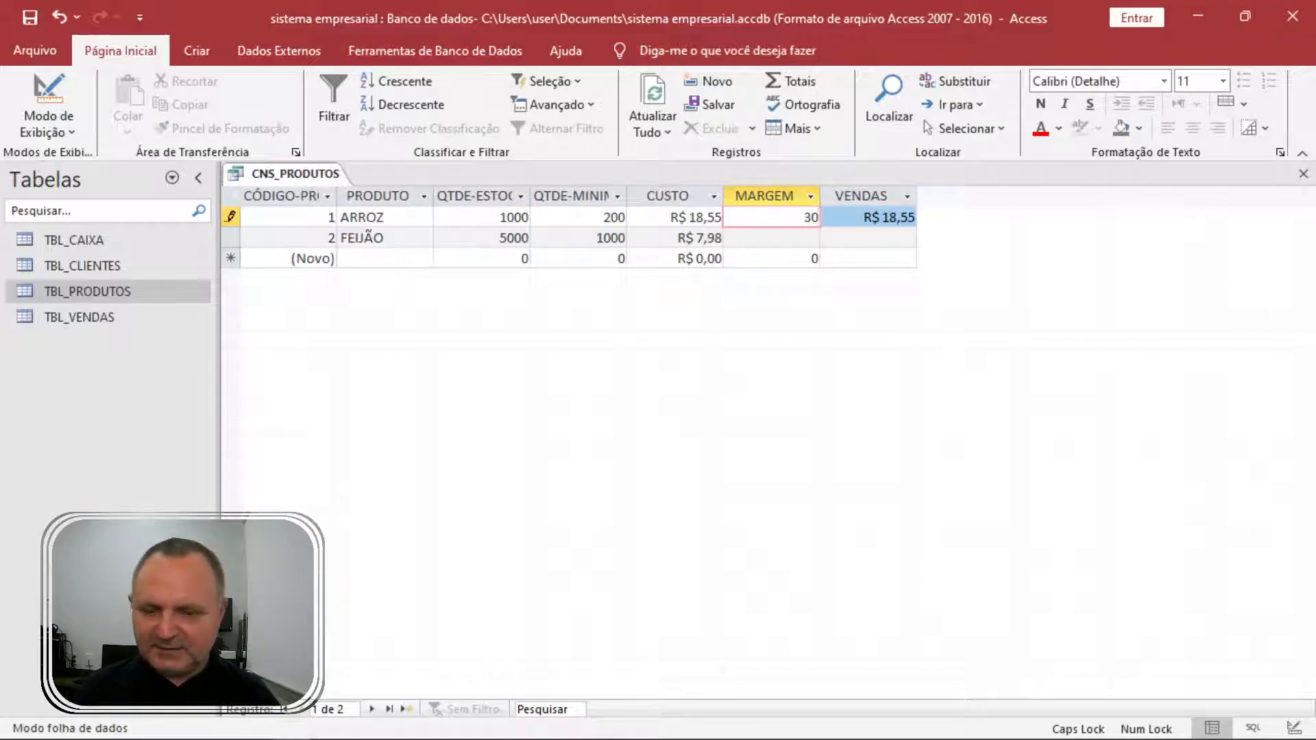
pyautogui.press('Tab')
pyautogui.press('Down')
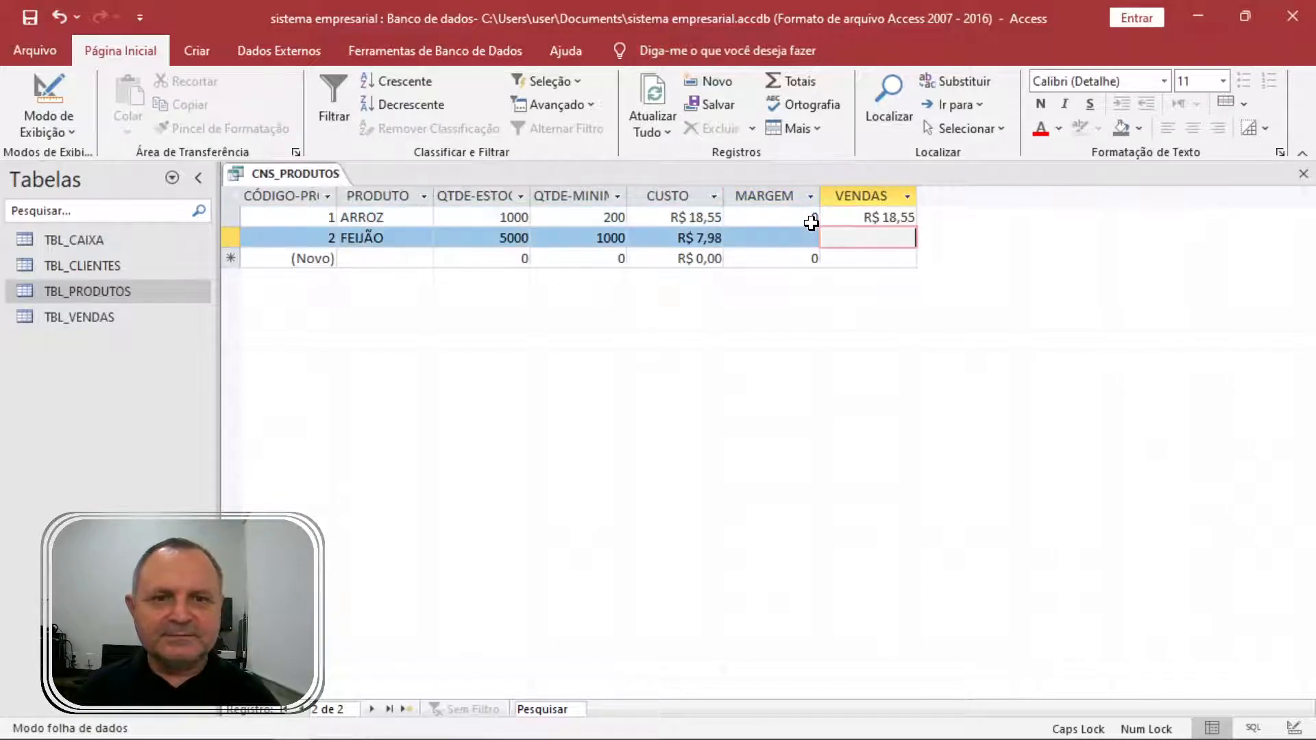
pyautogui.press('Up')
pyautogui.press('Left')
pyautogui.write('30')
pyautogui.press('Tab')
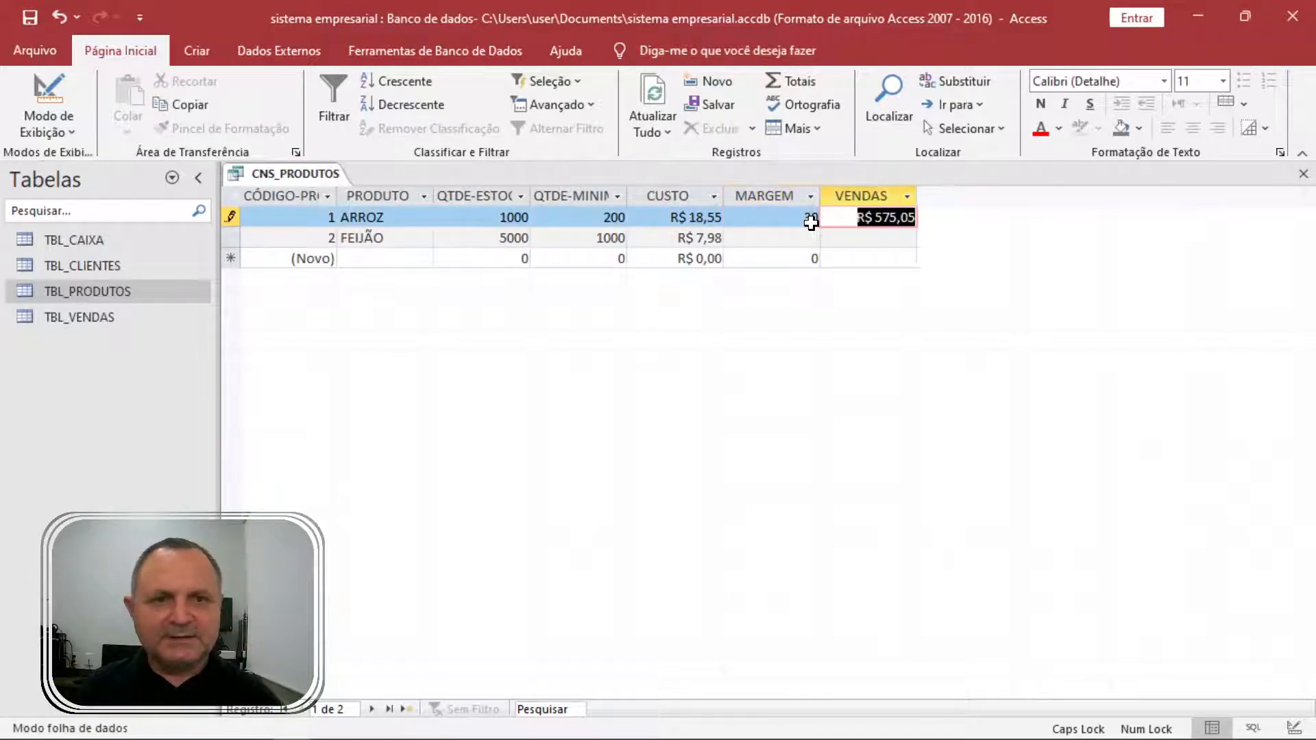
pyautogui.click(845, 206)
pyautogui.click(807, 218)
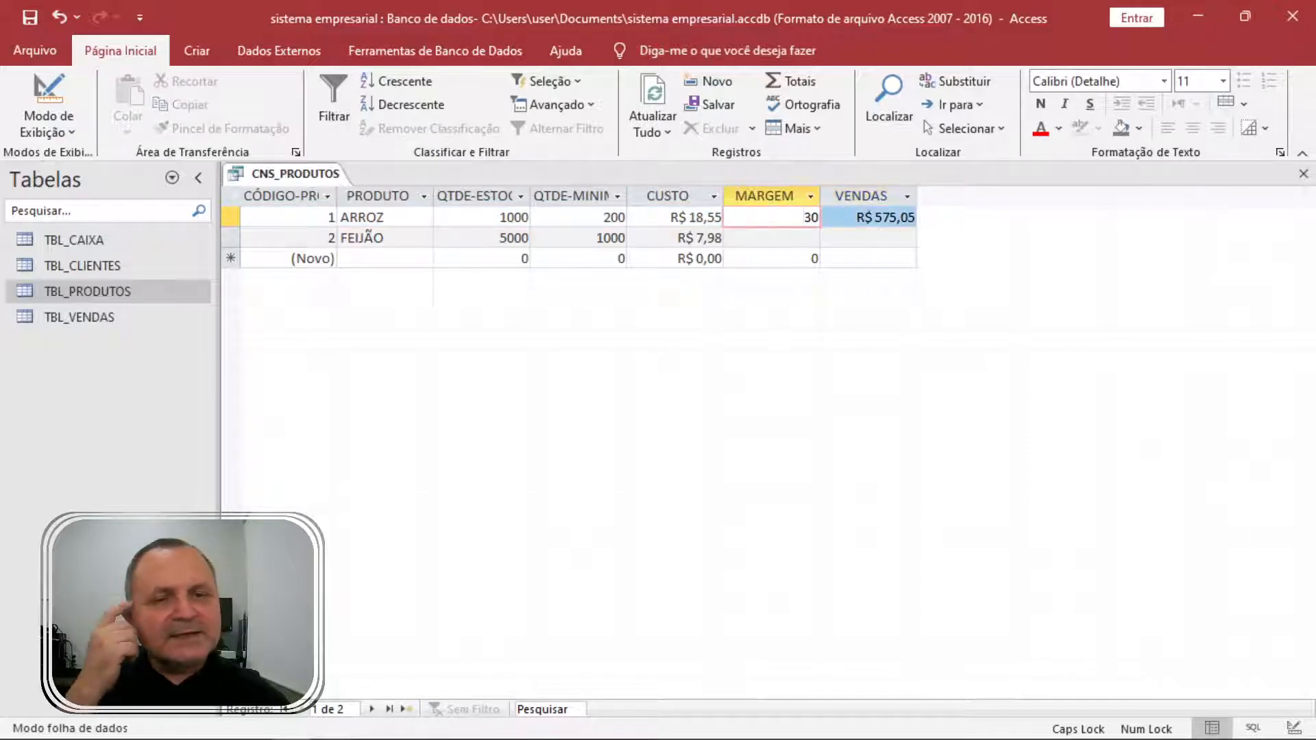
# Rewrite VENDAS as ([CUSTO]+[CUSTO]*[MARGEM])/100 in Design view and run the query.
pyautogui.rightClick(264, 176)
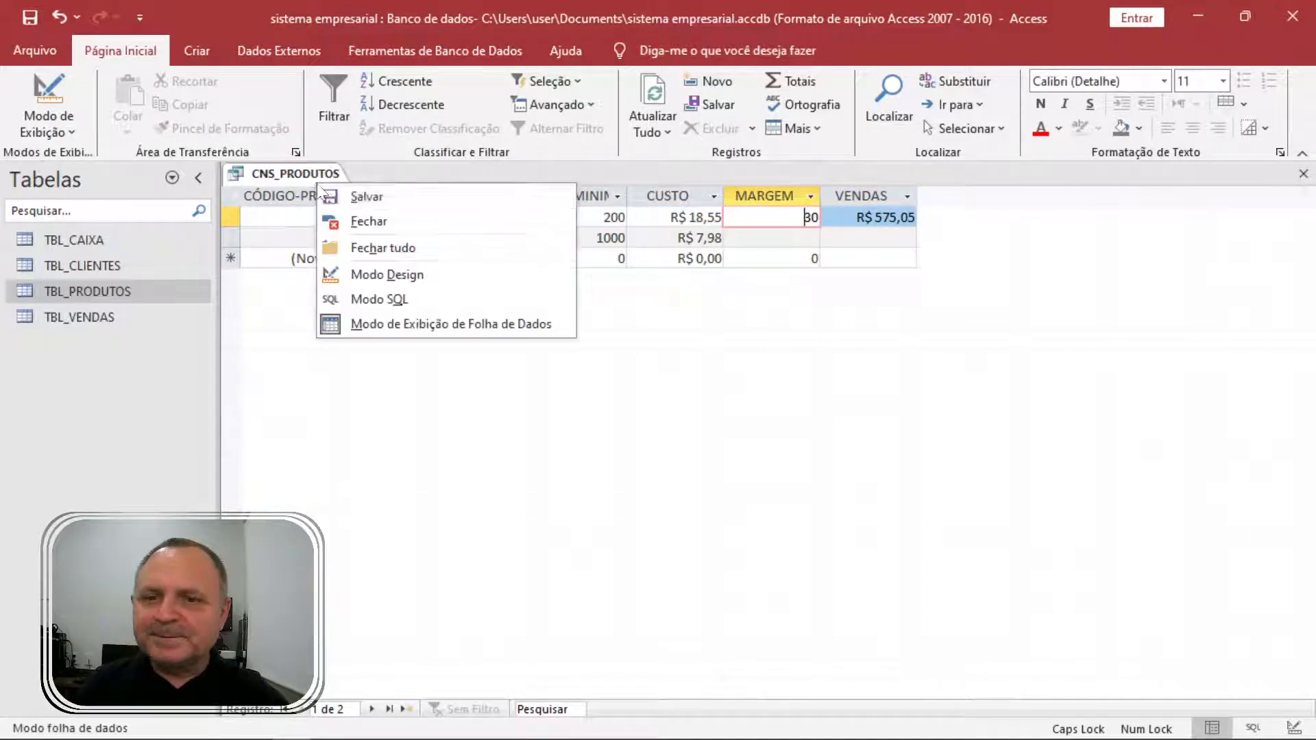
pyautogui.click(399, 274)
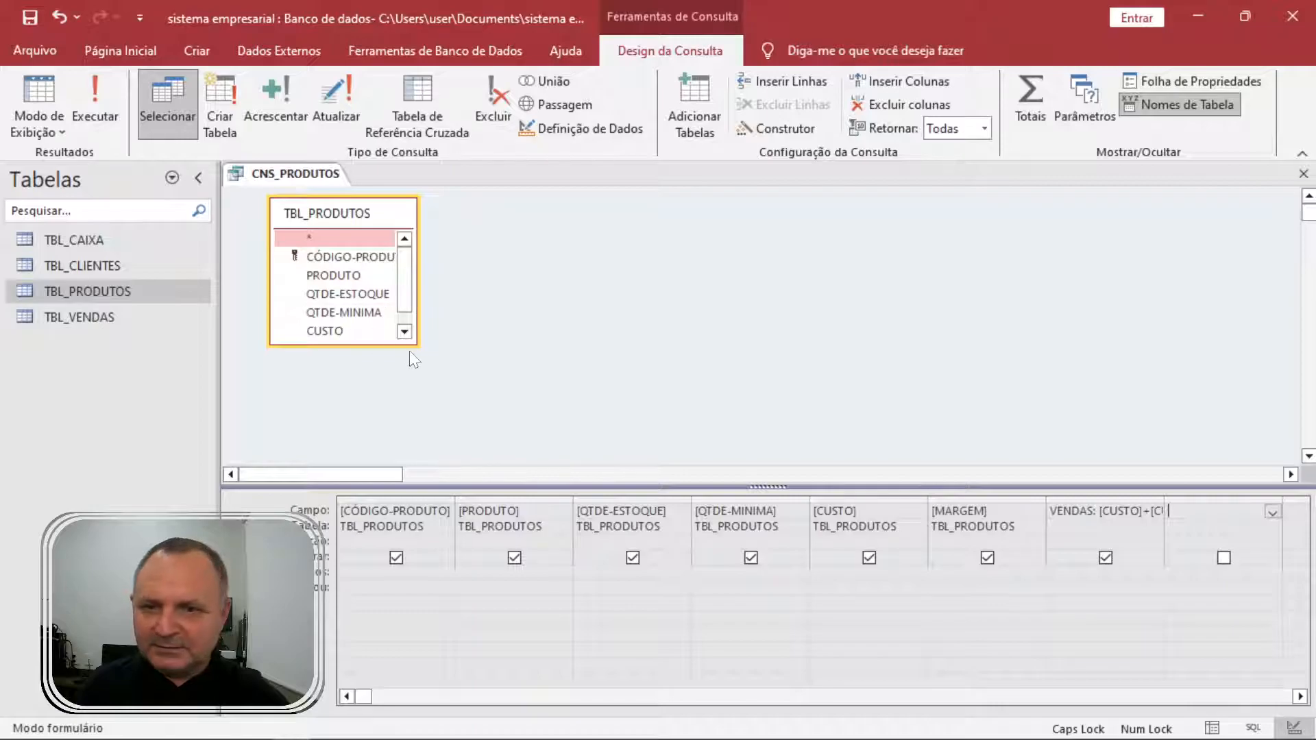
pyautogui.press('Left')
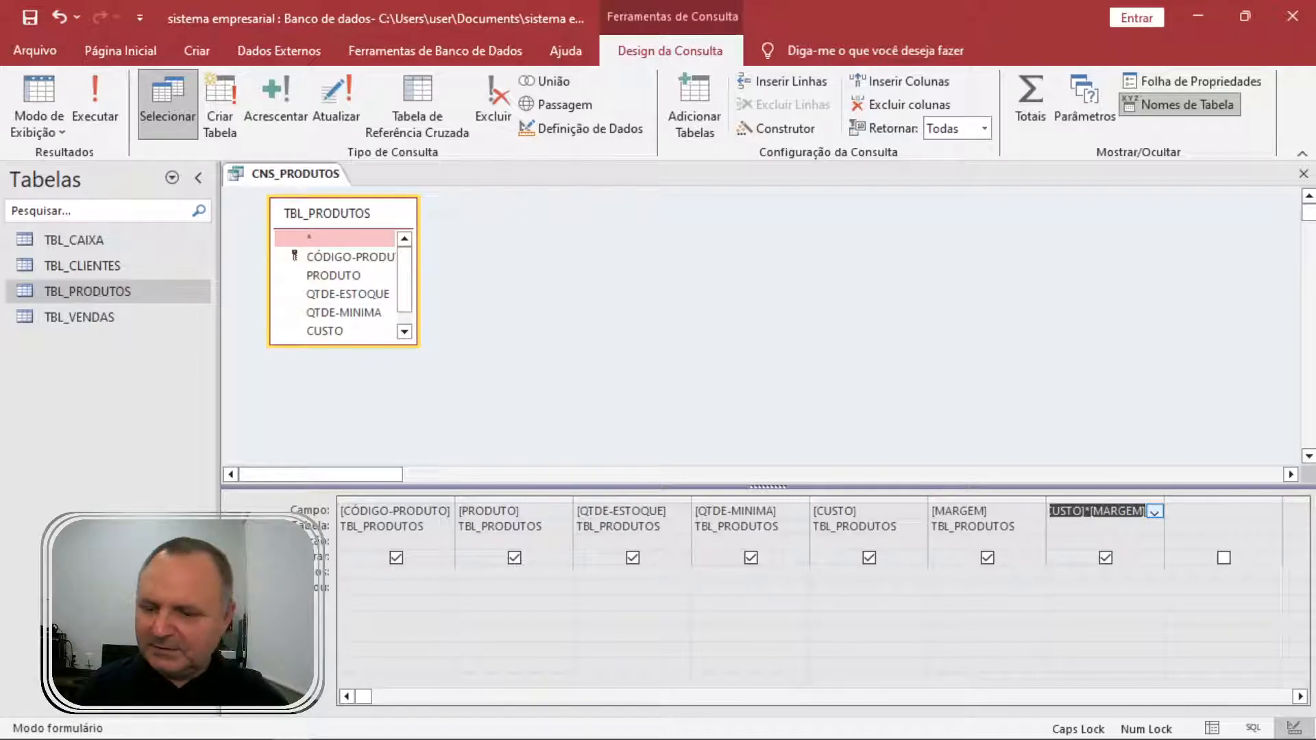
pyautogui.hotkey('shift', 'F2')
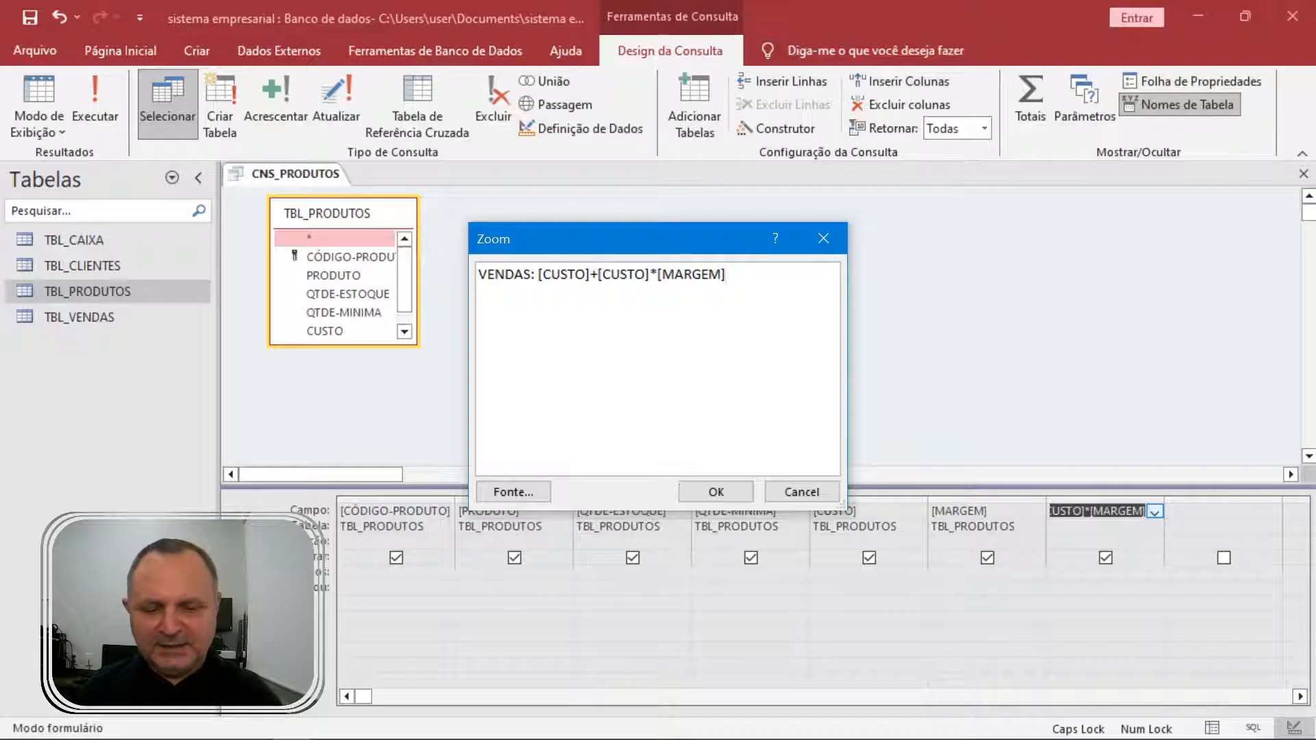
pyautogui.write(')')
pyautogui.press('Left')
pyautogui.press('Left')
pyautogui.press('Left')
pyautogui.press('Left')
pyautogui.press('Left')
pyautogui.press('Left')
pyautogui.press('Left')
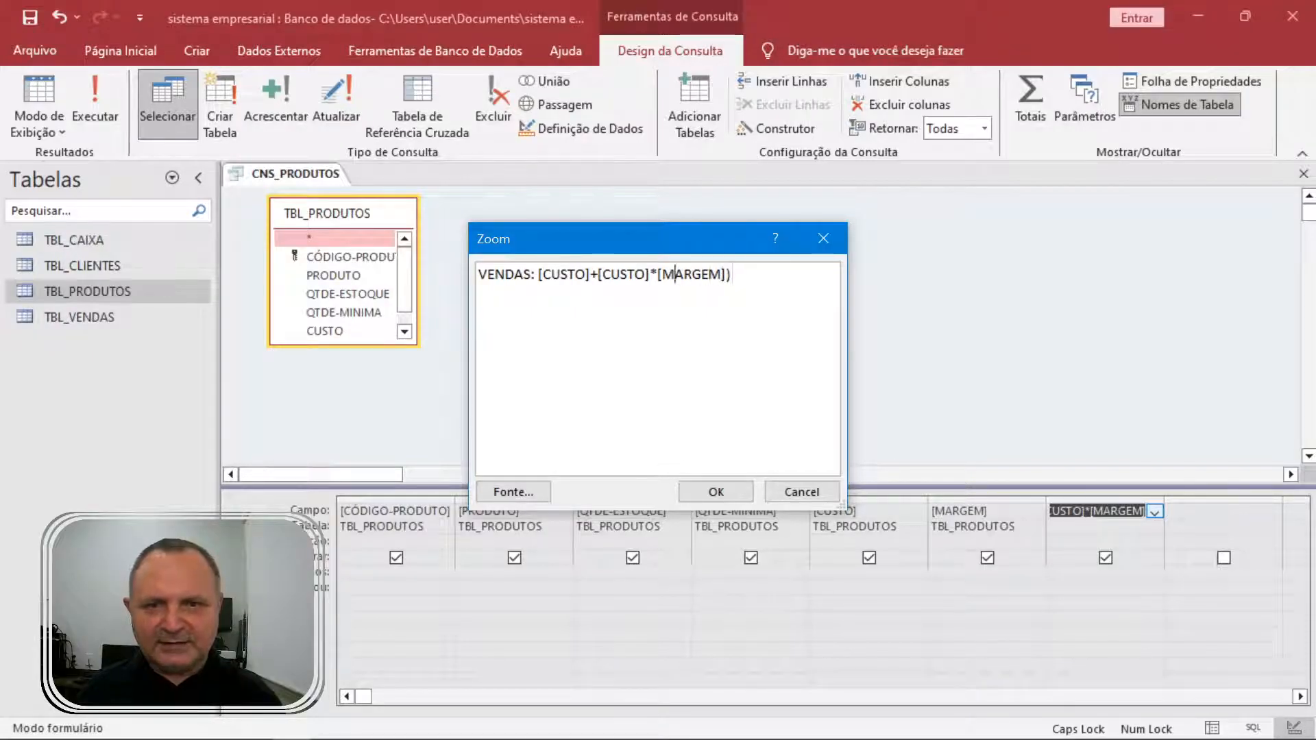
pyautogui.press('Left')
pyautogui.press('Left')
pyautogui.press('Left')
pyautogui.write('(')
pyautogui.press('End')
pyautogui.write('/100')
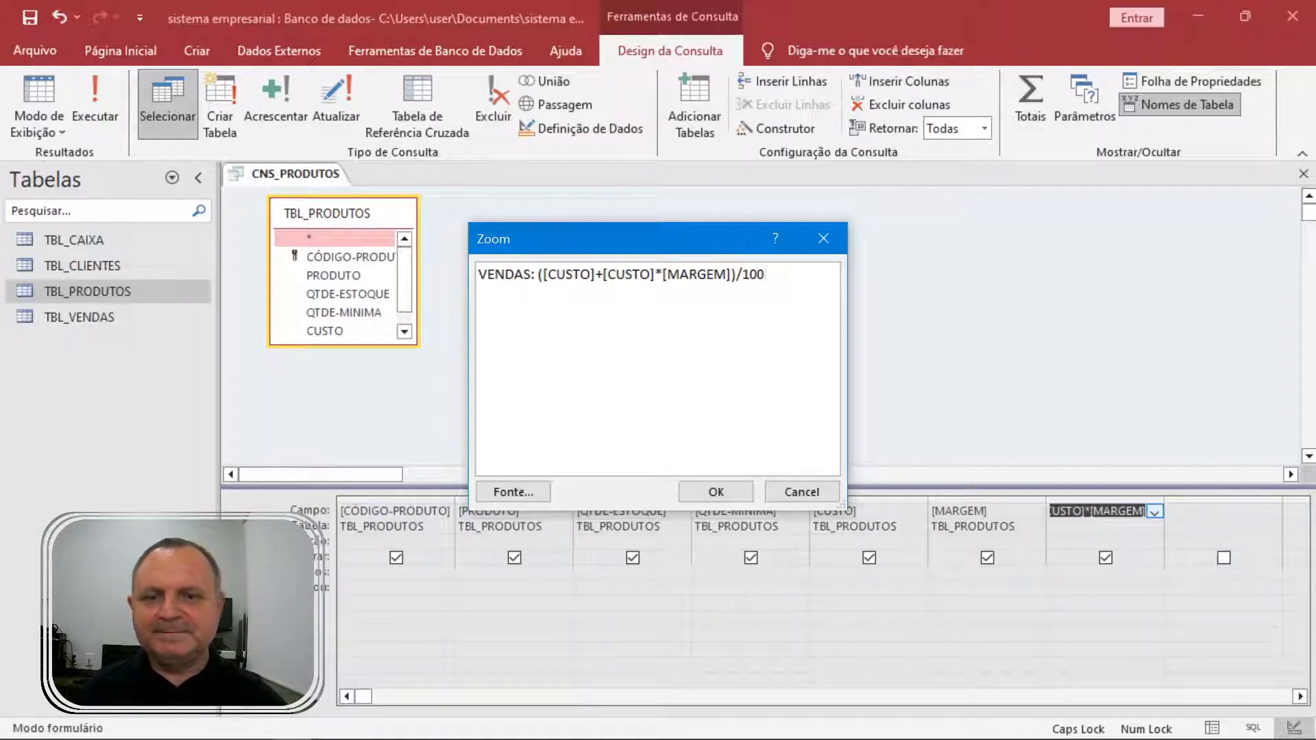
pyautogui.click(718, 491)
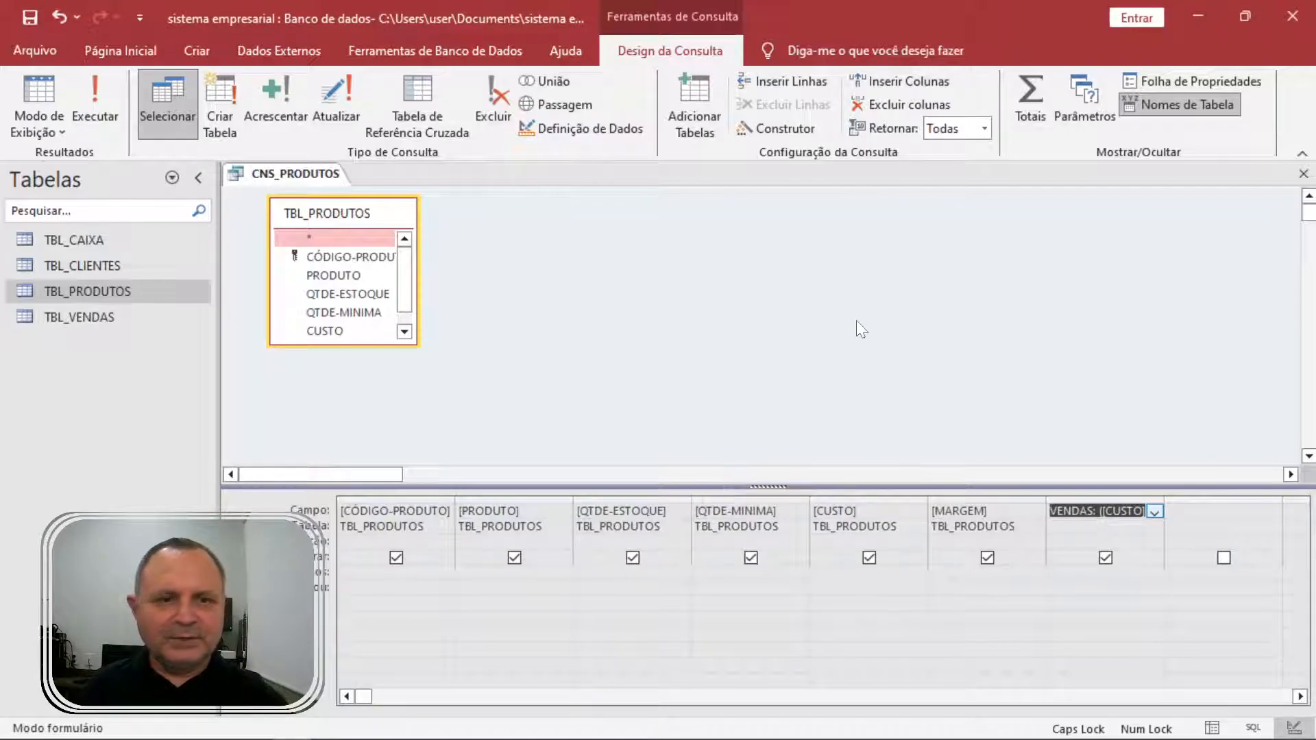
pyautogui.click(75, 79)
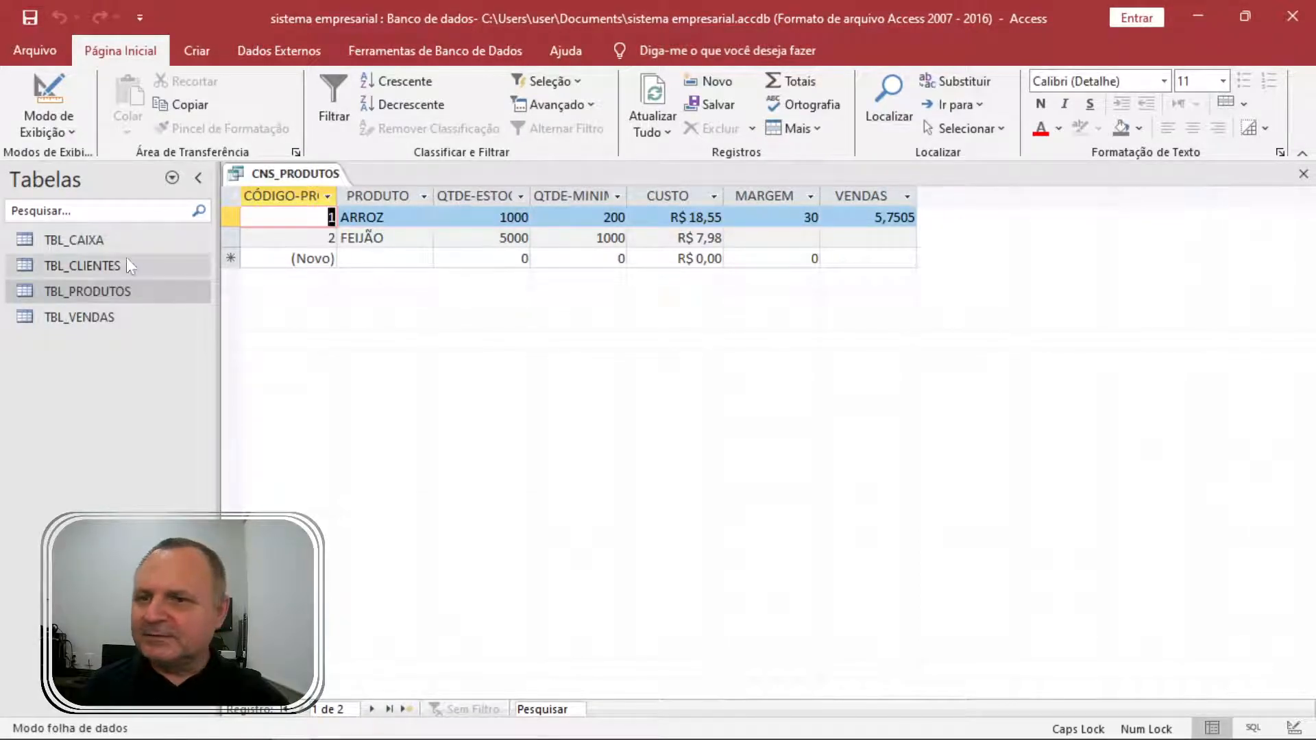
# Change ARROZ's cost to 100 and check that VENDAS recalculates to 31.
pyautogui.click(720, 218)
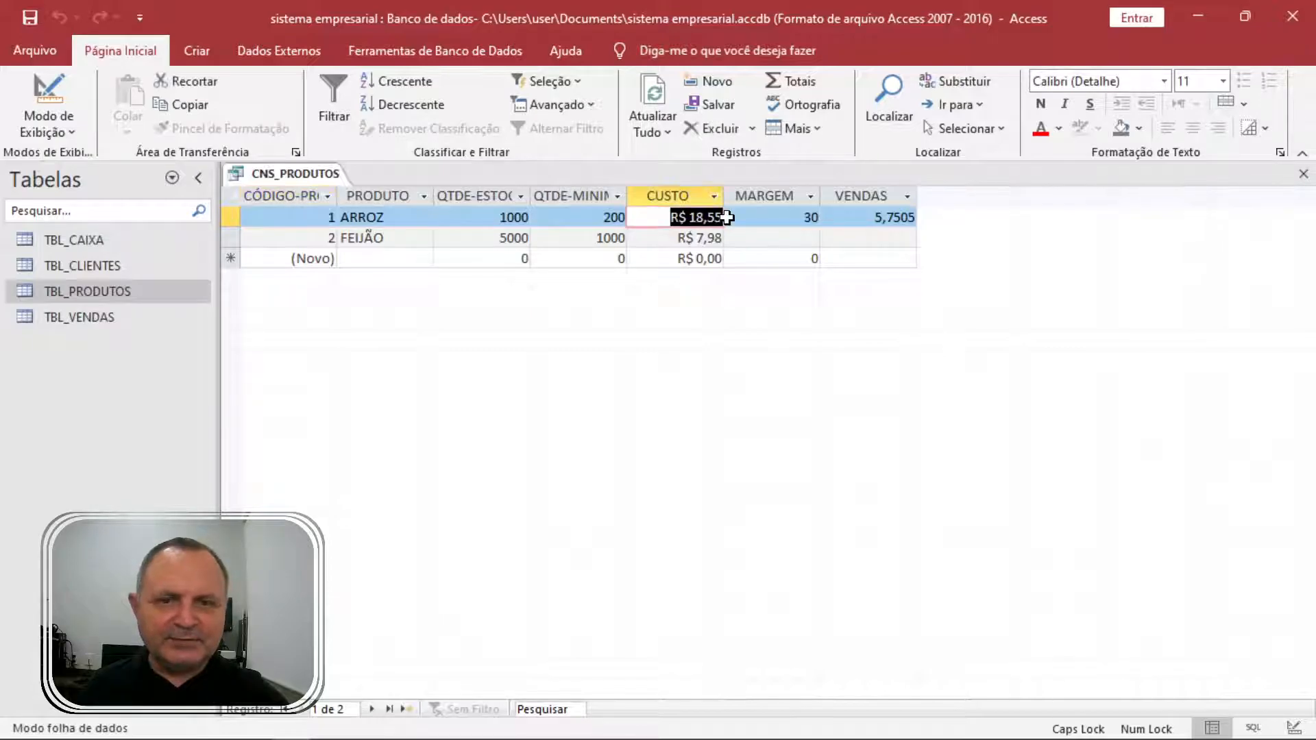
pyautogui.write('100')
pyautogui.press('Tab')
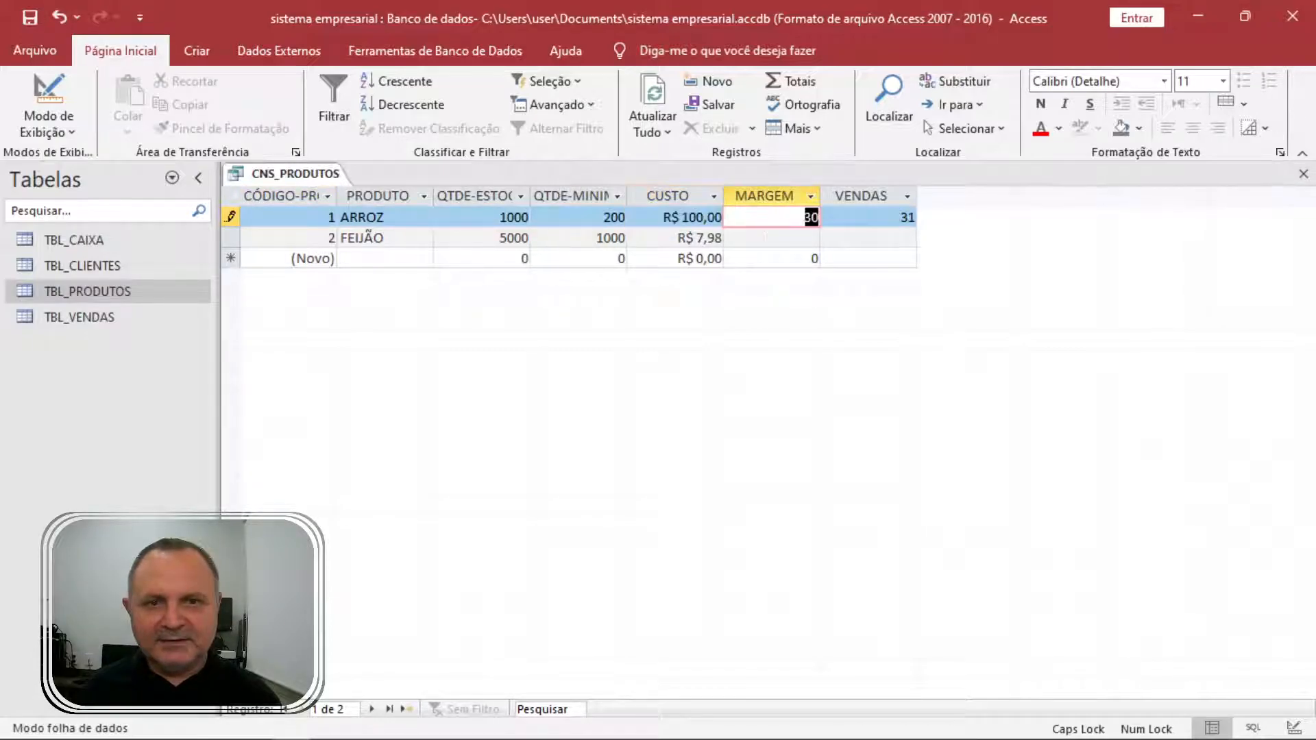
pyautogui.click(901, 218)
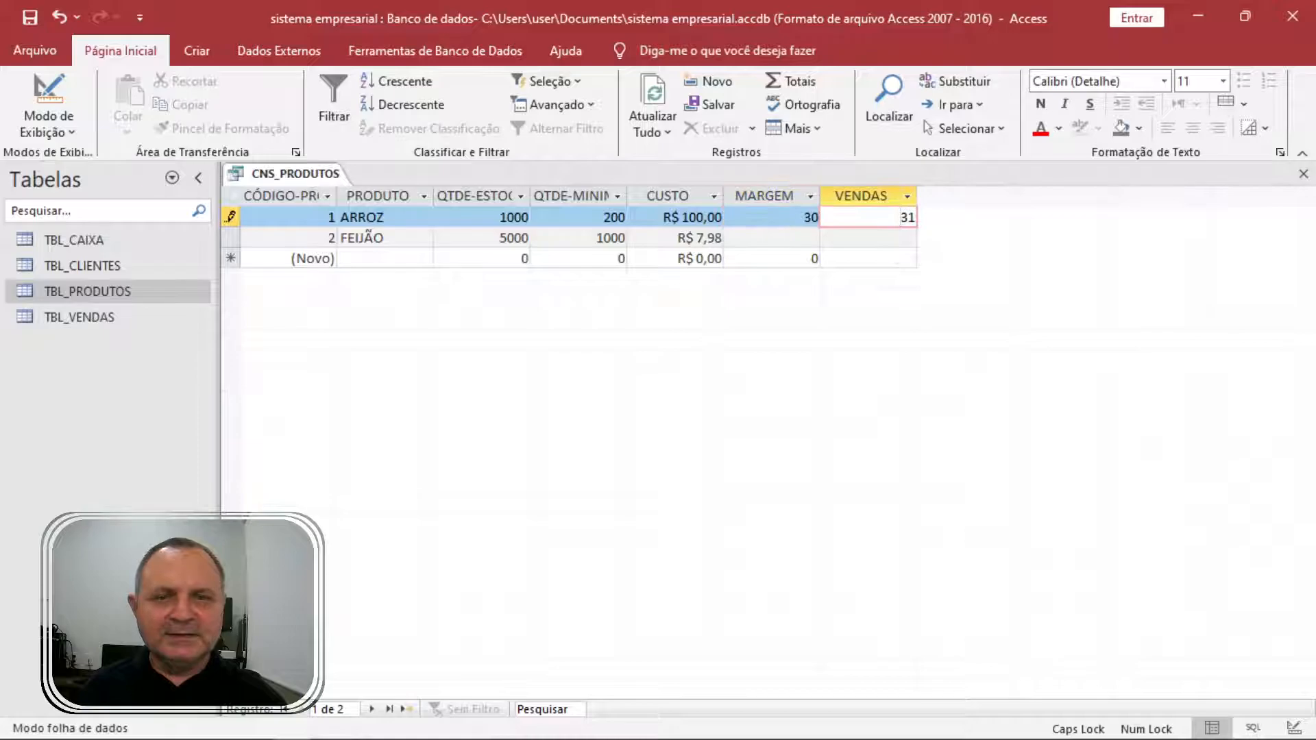
# Drop the /100 so VENDAS reads ([CUSTO]+[CUSTO]*[MARGEM]), then rerun the query.
pyautogui.click(48, 96)
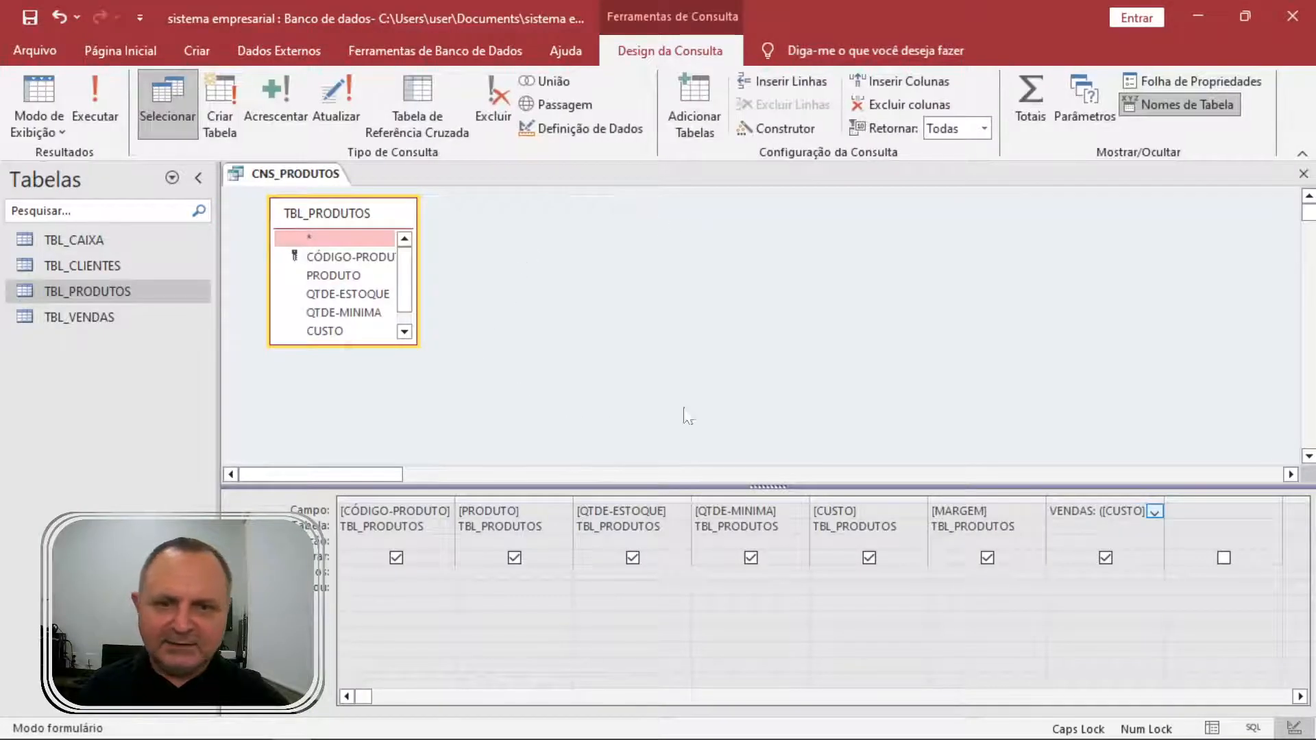
pyautogui.hotkey('shift', 'F2')
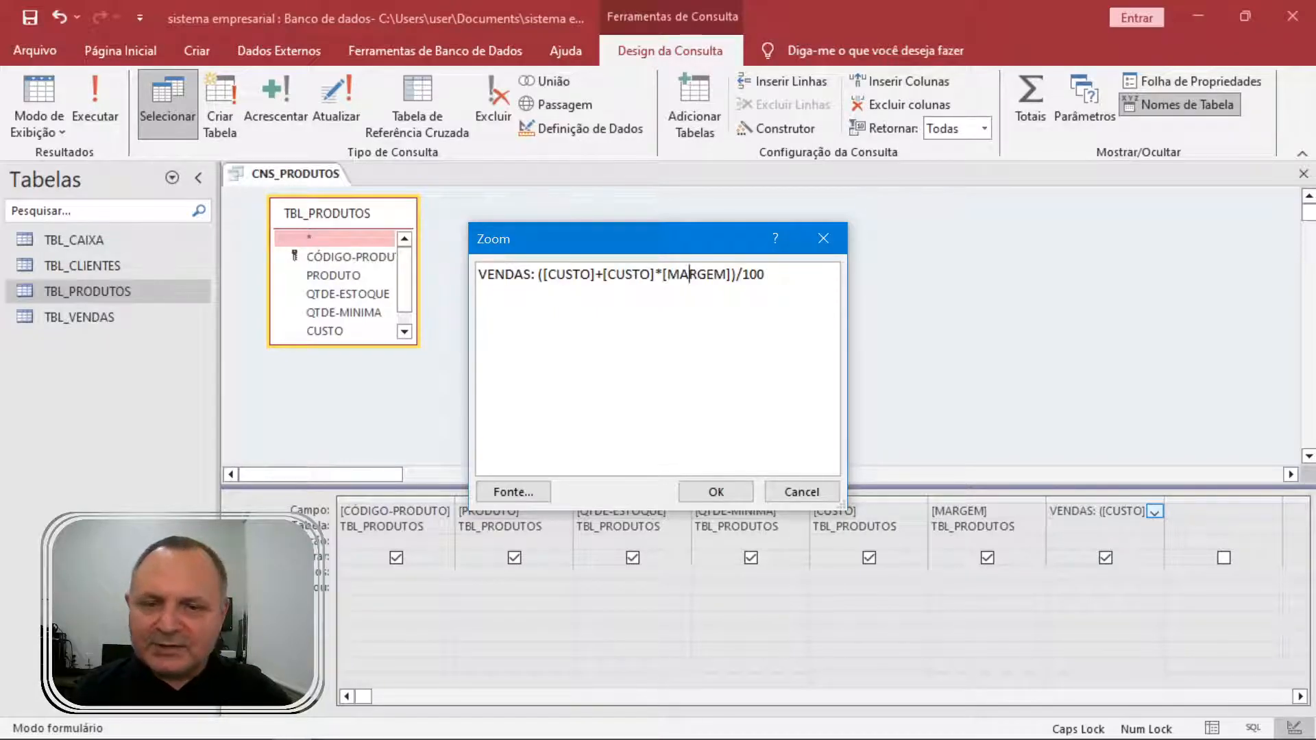
pyautogui.moveTo(737, 275); pyautogui.dragTo(765, 275)
pyautogui.press('BackSpace')
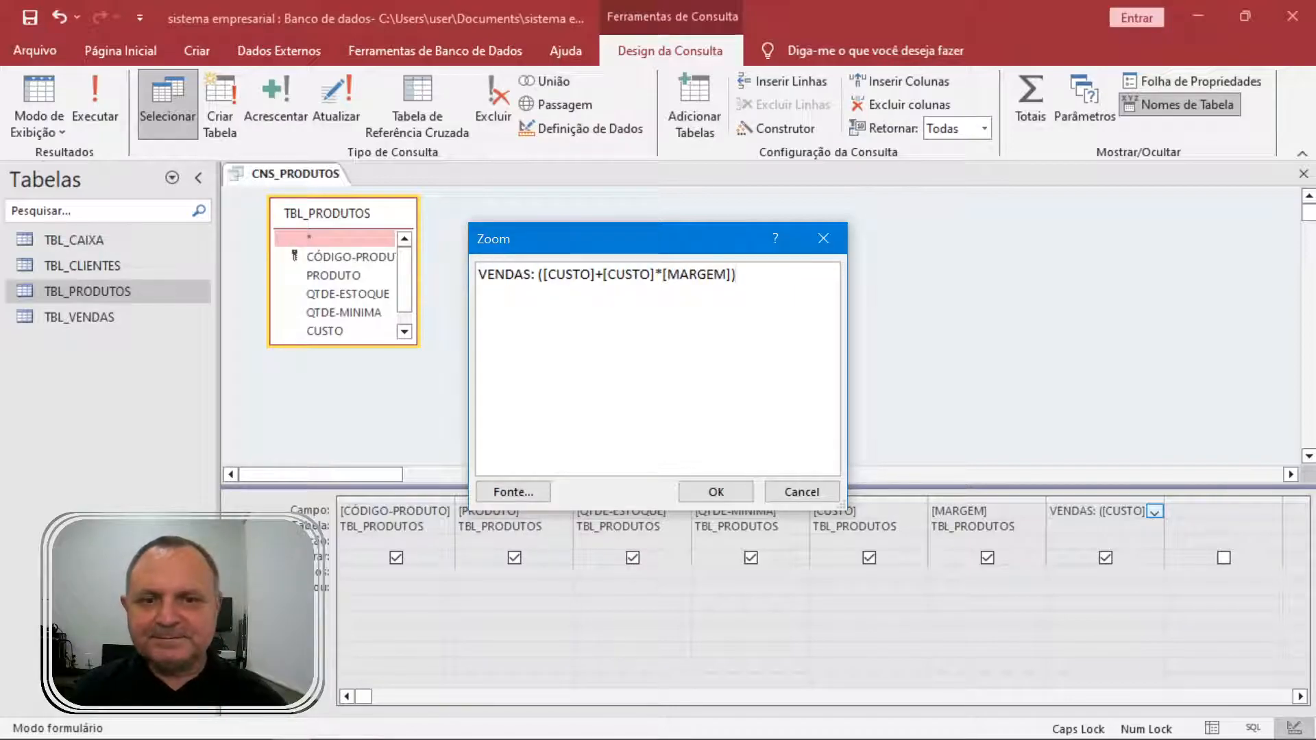
pyautogui.click(716, 492)
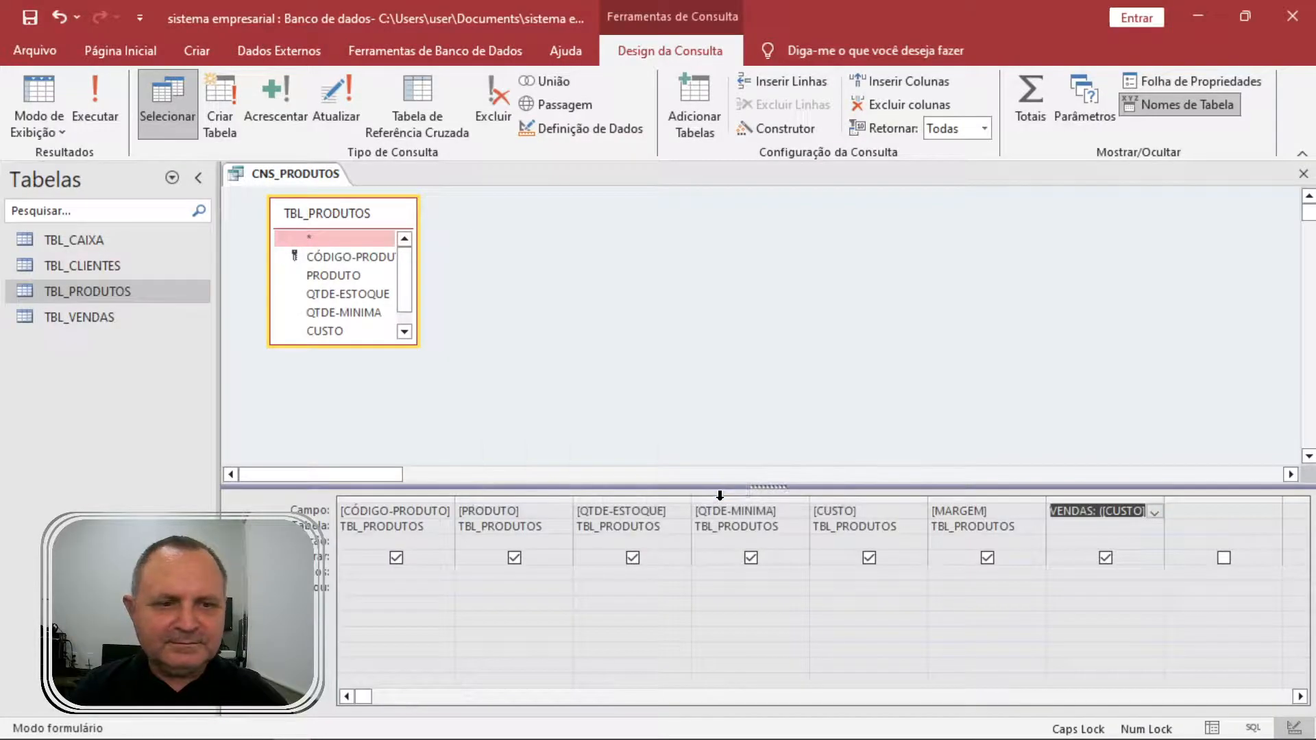
pyautogui.click(110, 106)
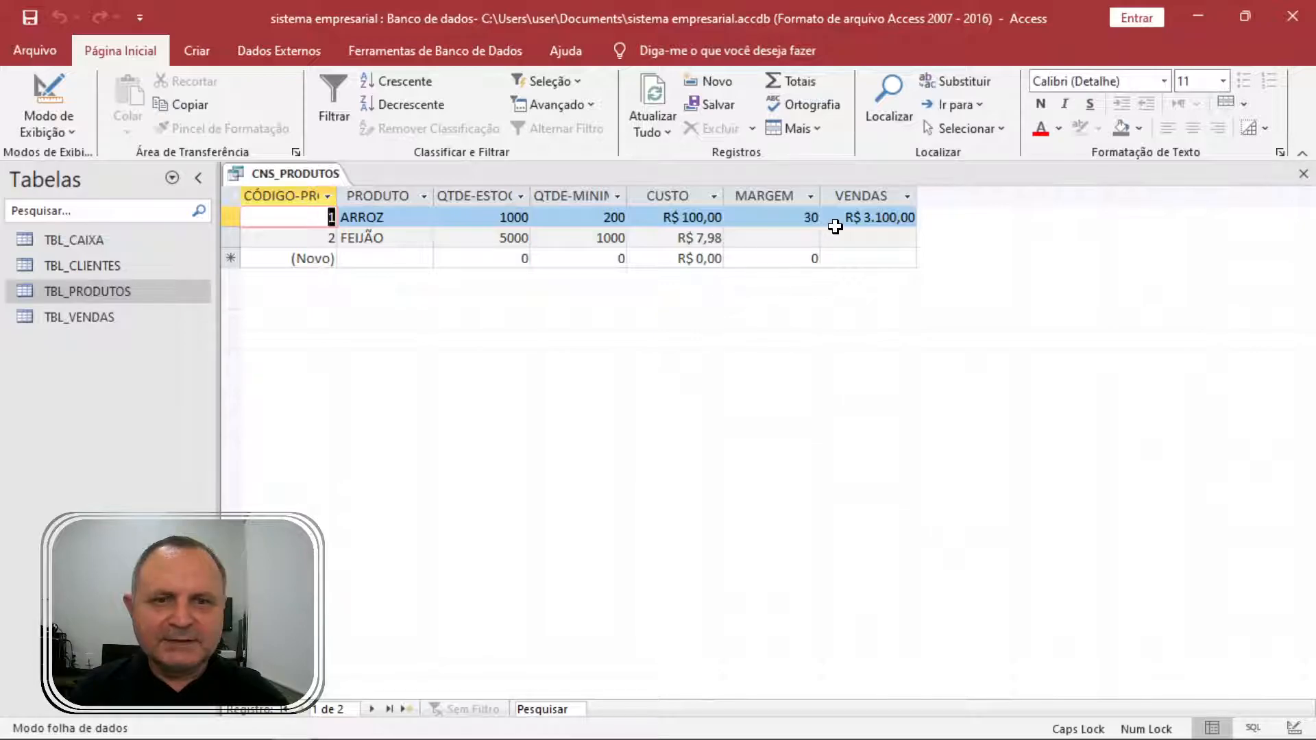
# Check ARROZ's VENDAS of R$ 3.100,00 and place Windows Calculator beside the datasheet.
pyautogui.click(872, 218)
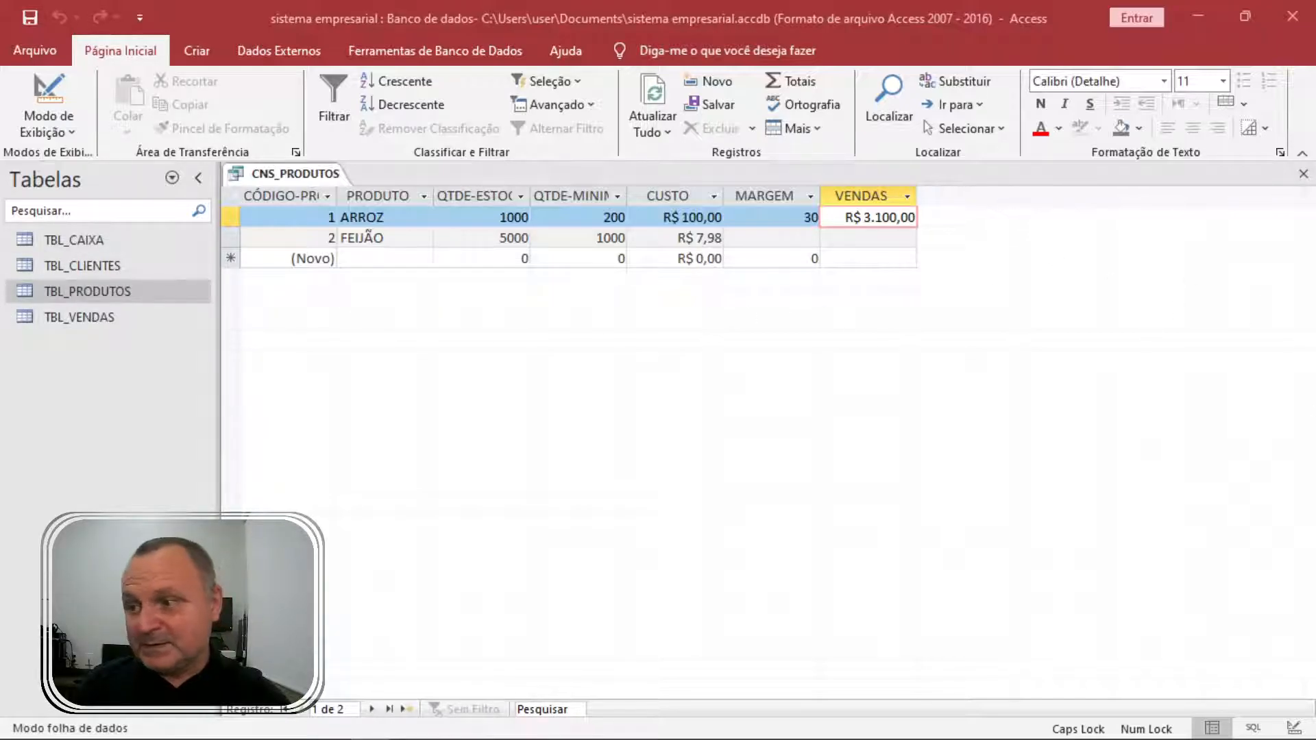
pyautogui.moveTo(1315, 199); pyautogui.dragTo(1007, 161)
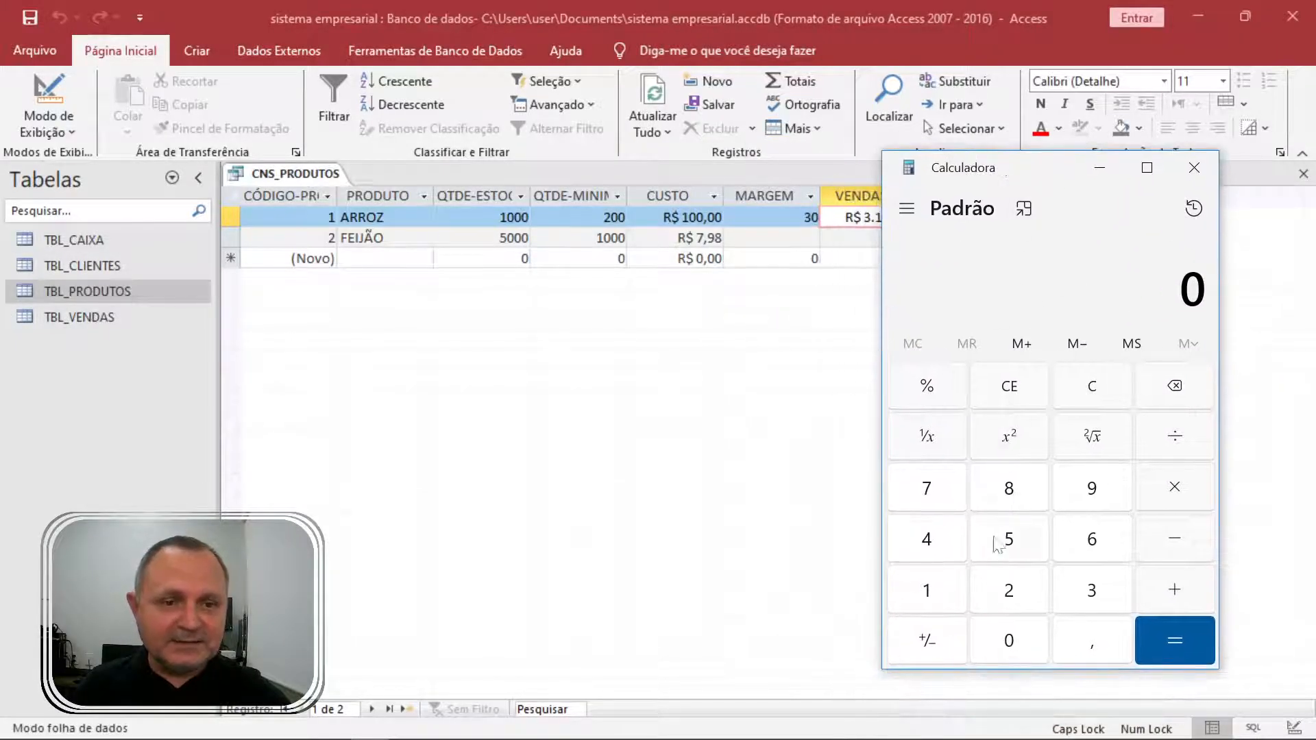
# Compute 100 + 30% = 130 on the calculator, then close it.
pyautogui.click(933, 598)
pyautogui.click(1009, 641)
pyautogui.click(1009, 641)
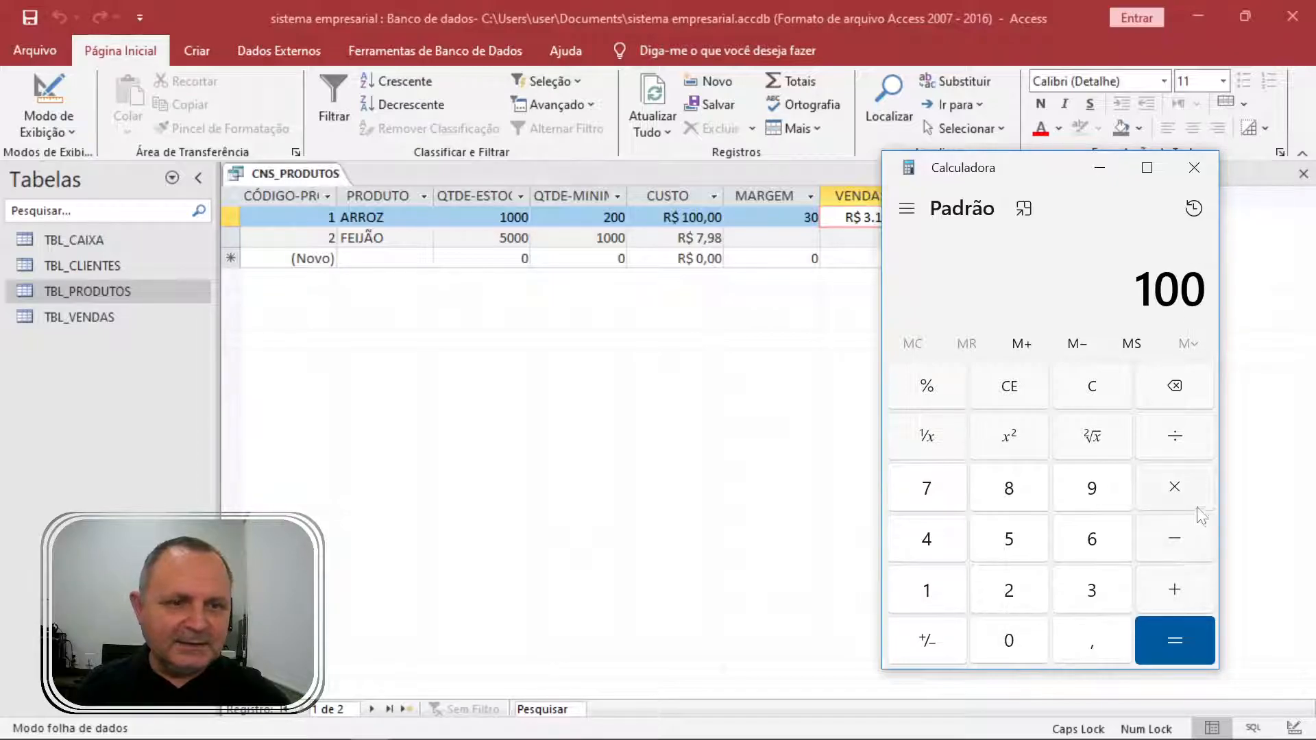
pyautogui.click(1185, 591)
pyautogui.click(1092, 590)
pyautogui.click(1006, 640)
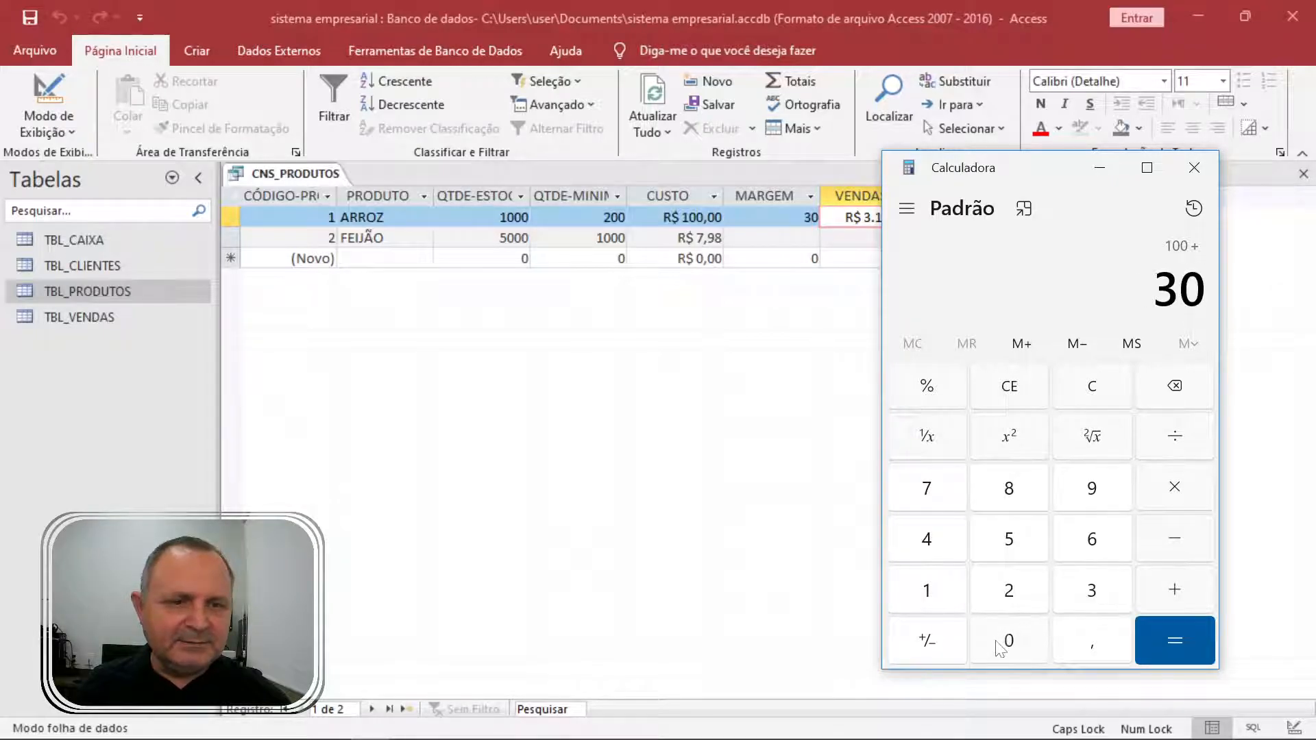
pyautogui.click(927, 388)
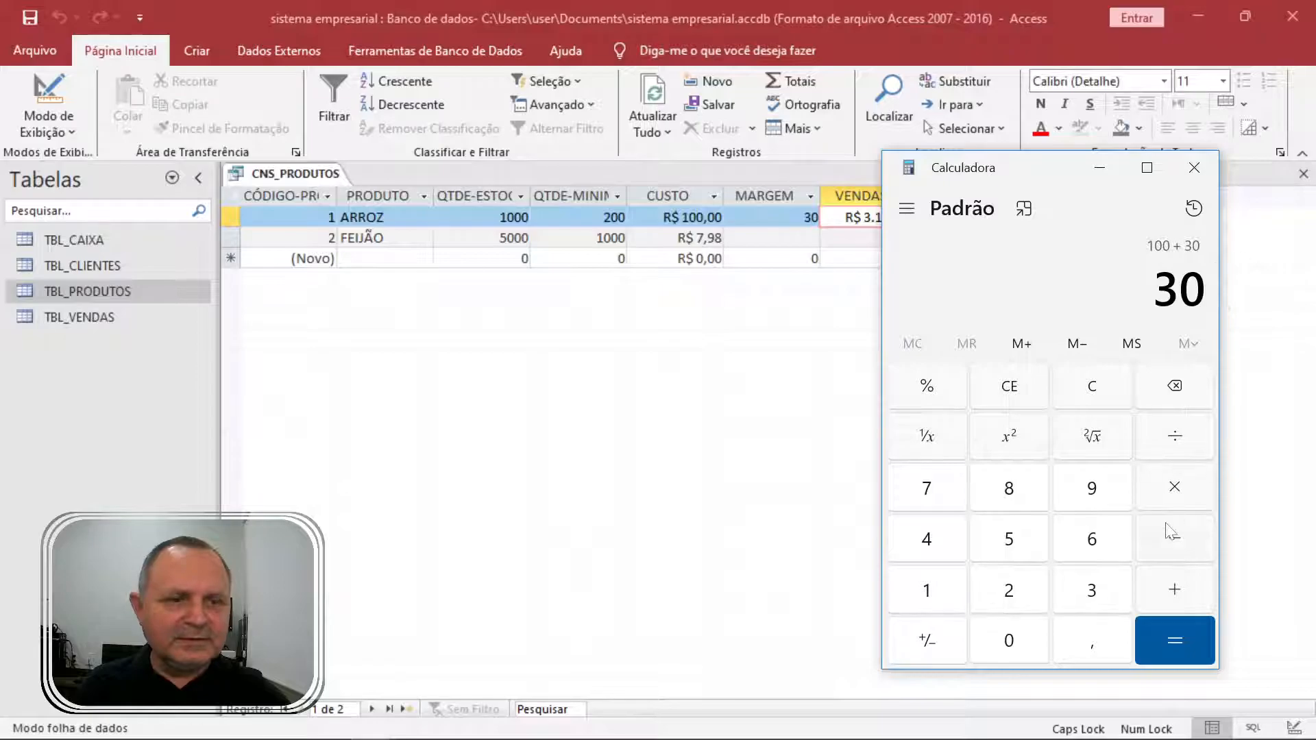
pyautogui.click(1193, 648)
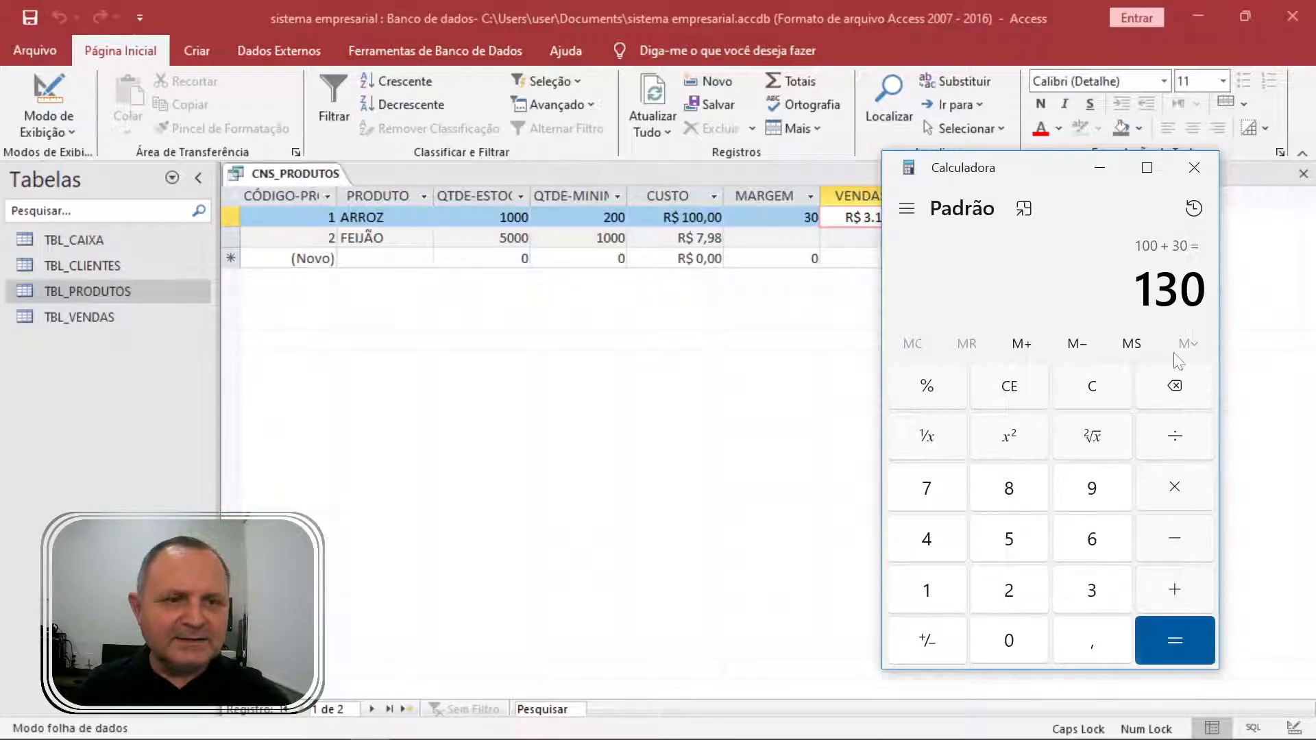
pyautogui.moveTo(1042, 176); pyautogui.dragTo(770, 294)
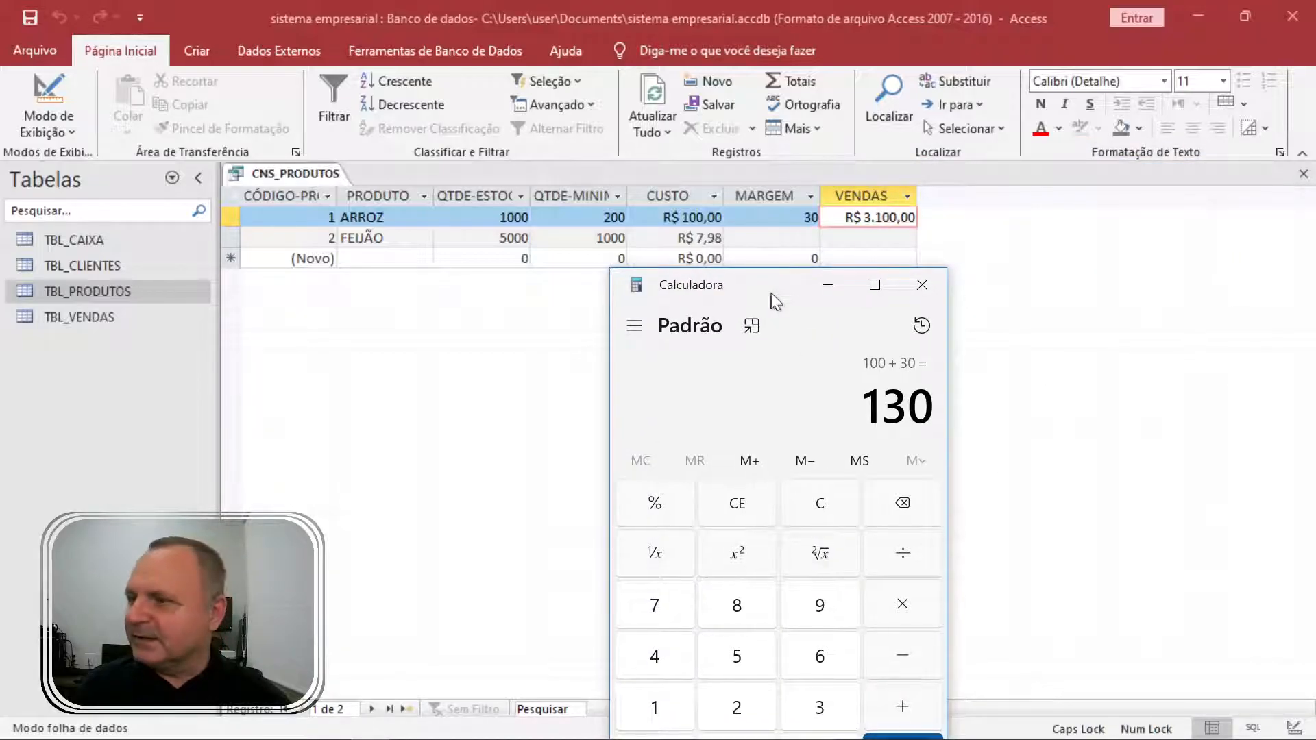
pyautogui.click(922, 289)
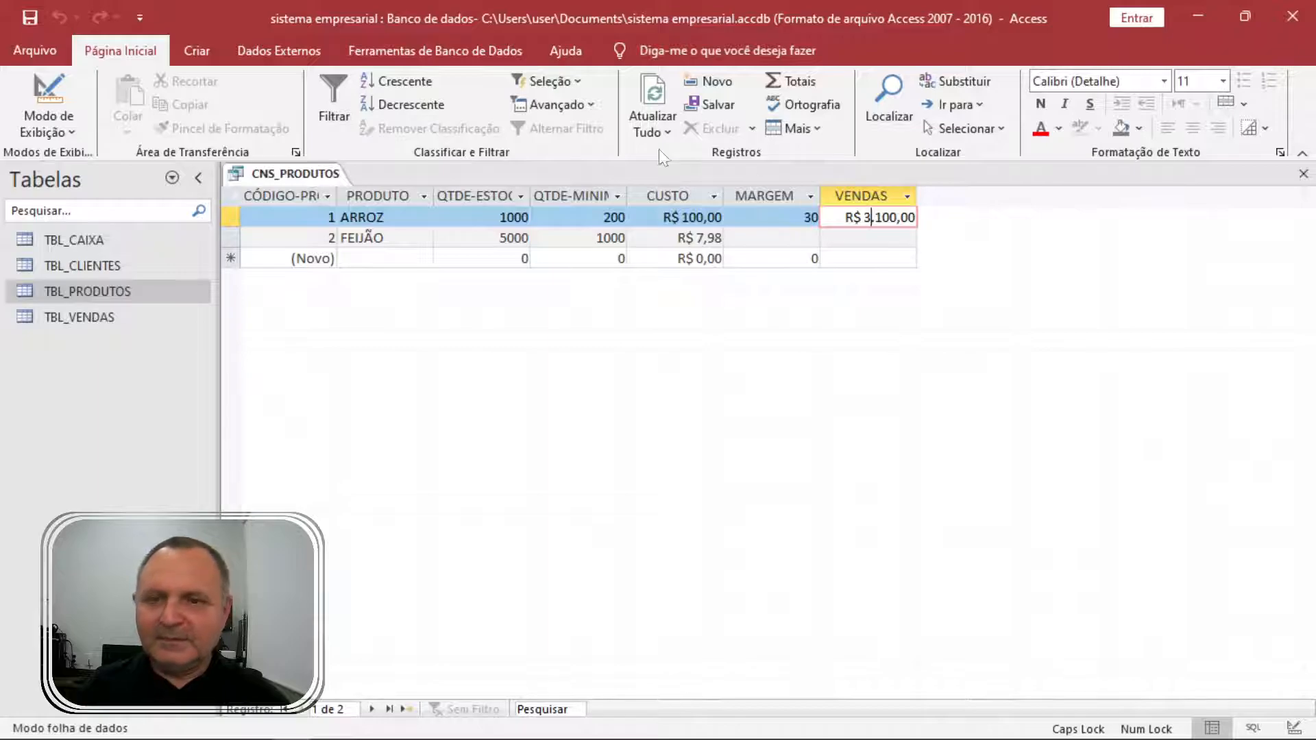
# Cut the VENDAS expression down to [CUSTO]*[MARGEM] and rerun, giving ARROZ R$ 3.000,00.
pyautogui.rightClick(318, 176)
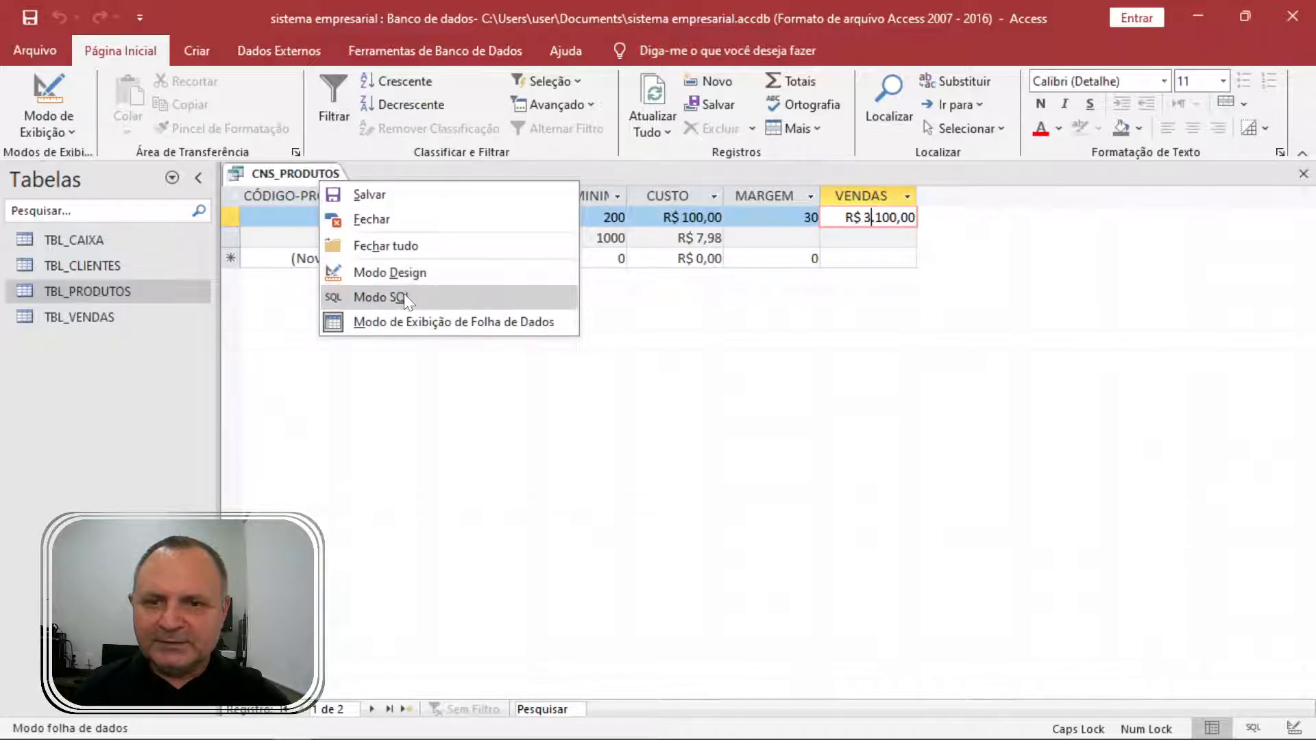
pyautogui.click(432, 271)
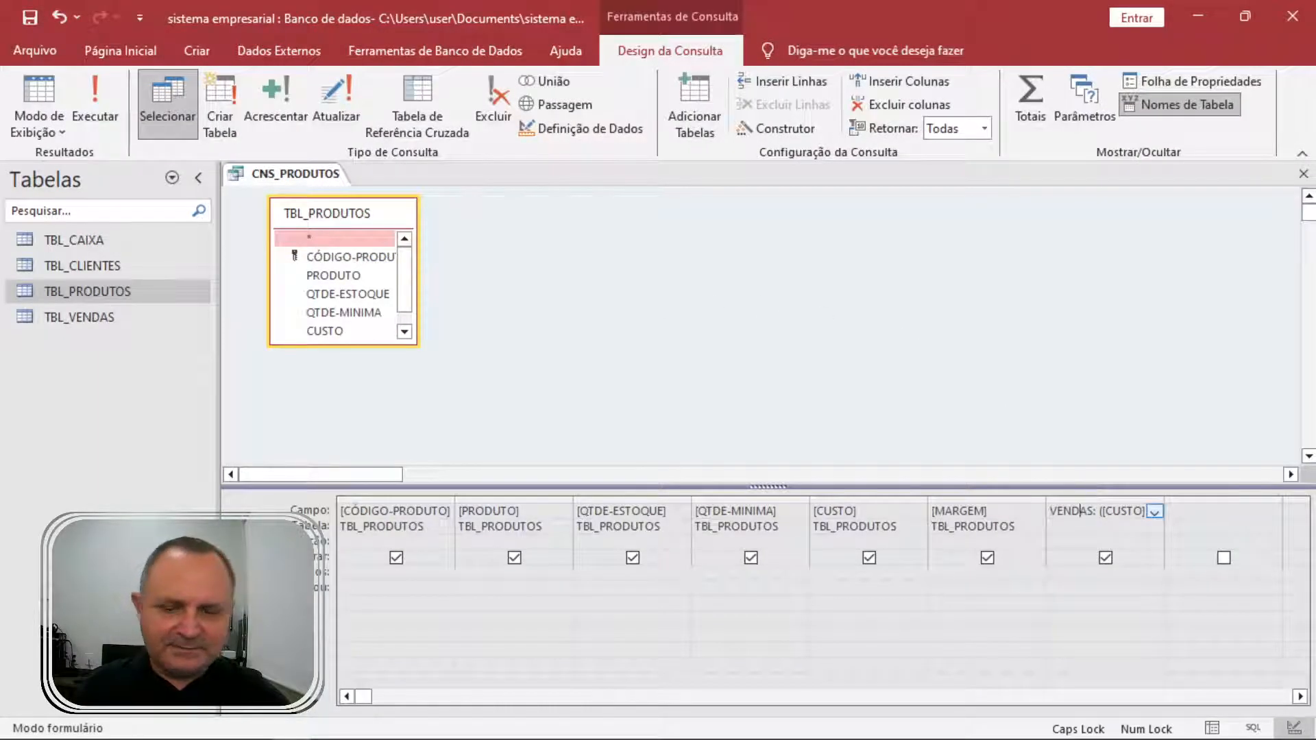
pyautogui.hotkey('shift', 'F2')
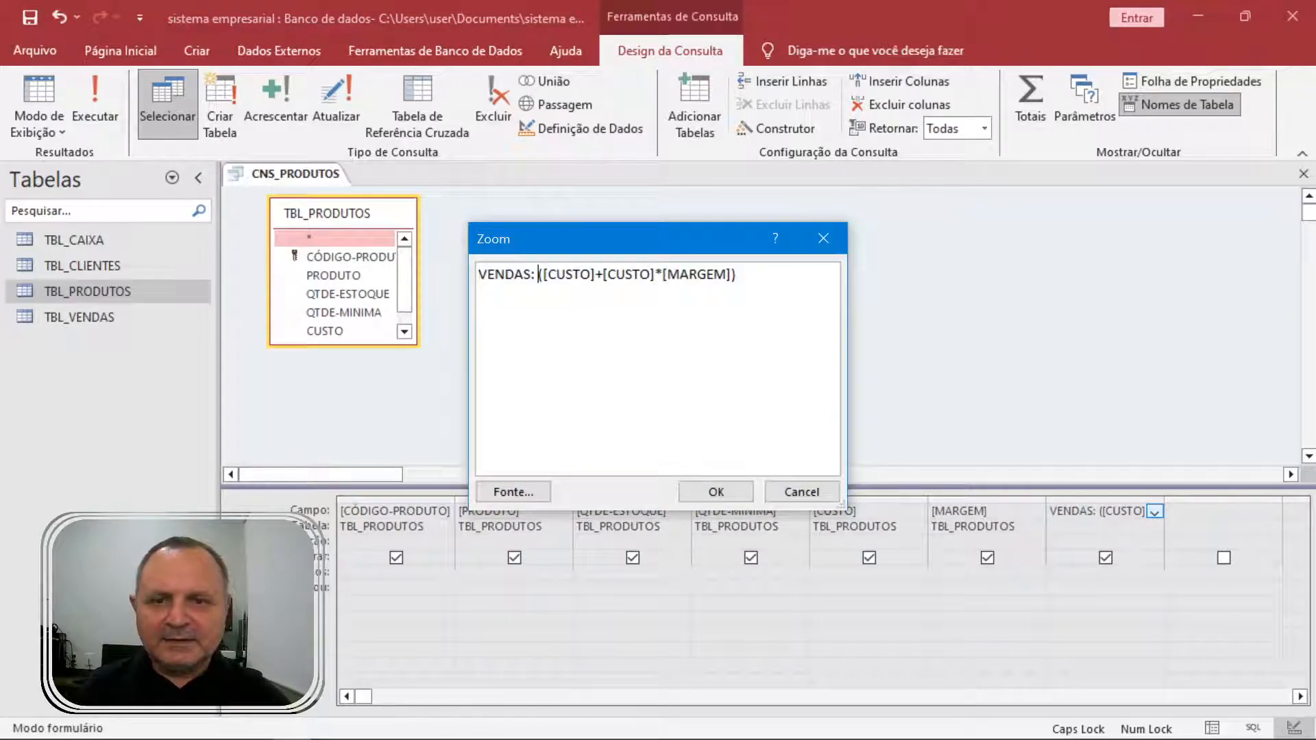
pyautogui.press('Delete')
pyautogui.moveTo(598, 275); pyautogui.dragTo(538, 275)
pyautogui.press('Delete')
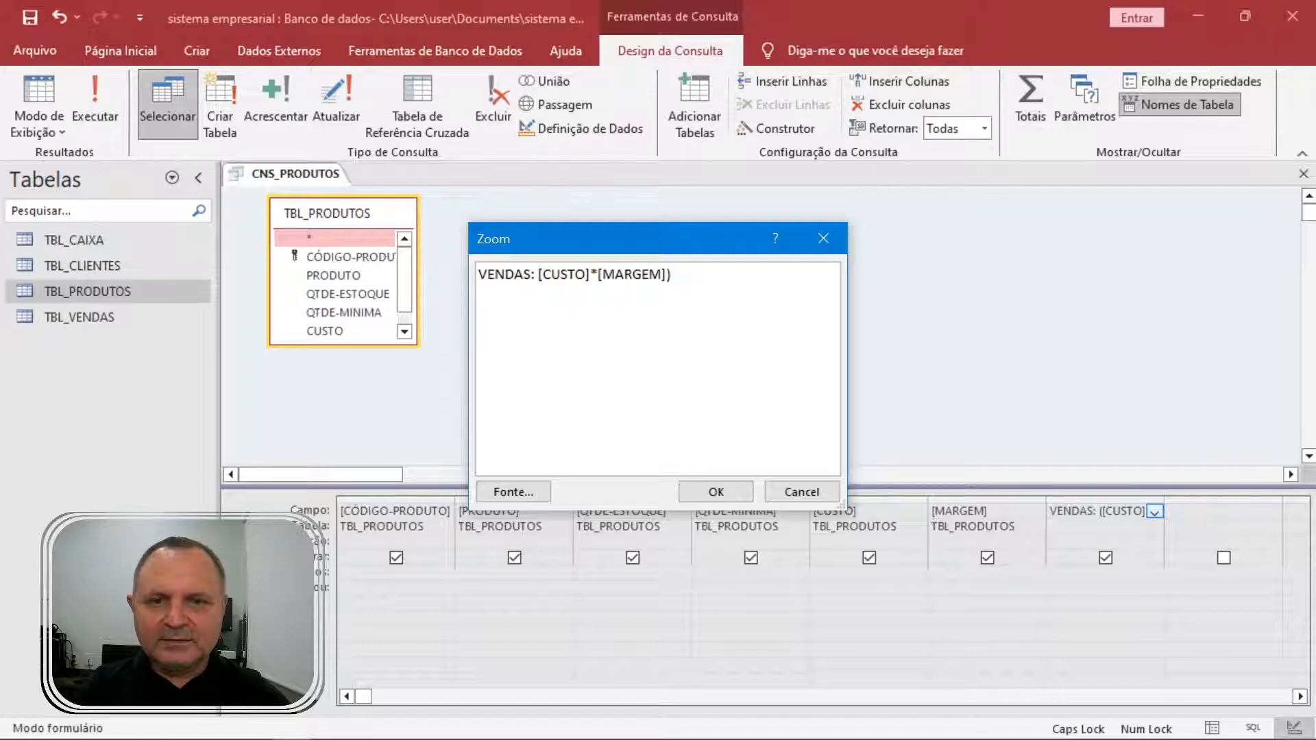
pyautogui.click(736, 492)
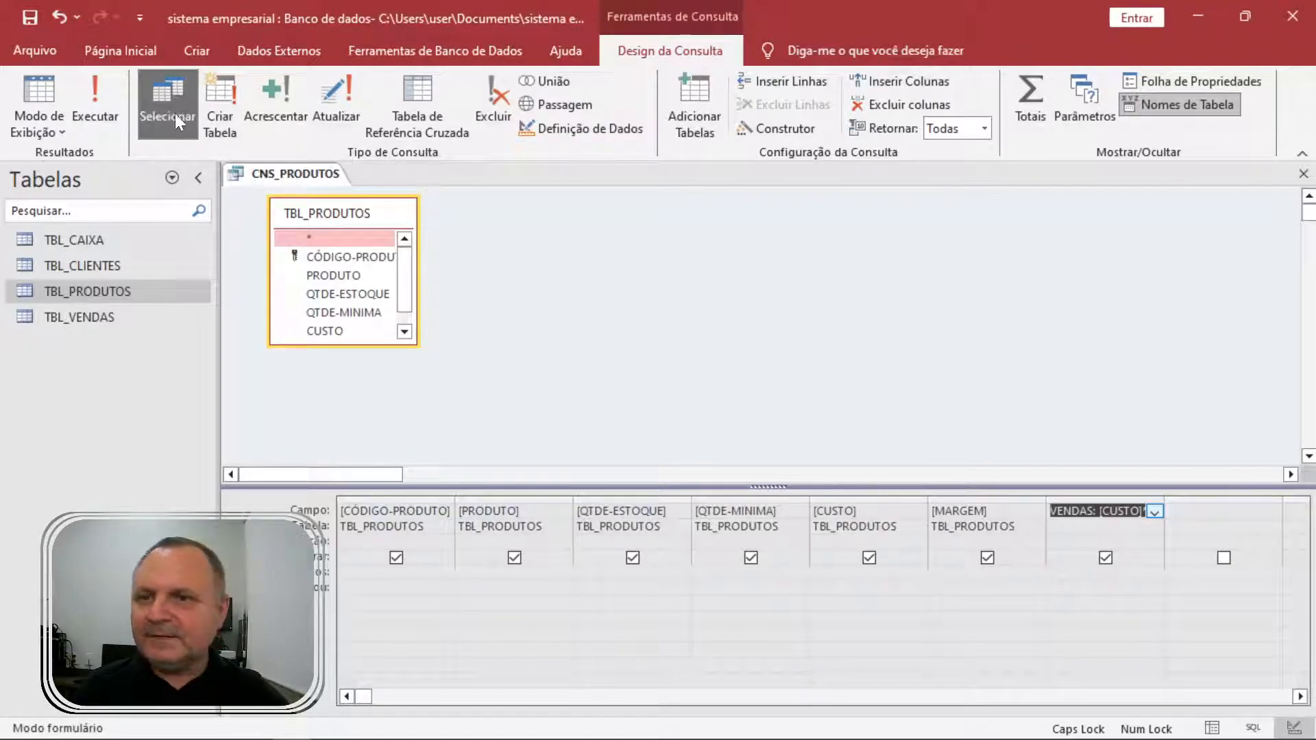
pyautogui.click(96, 103)
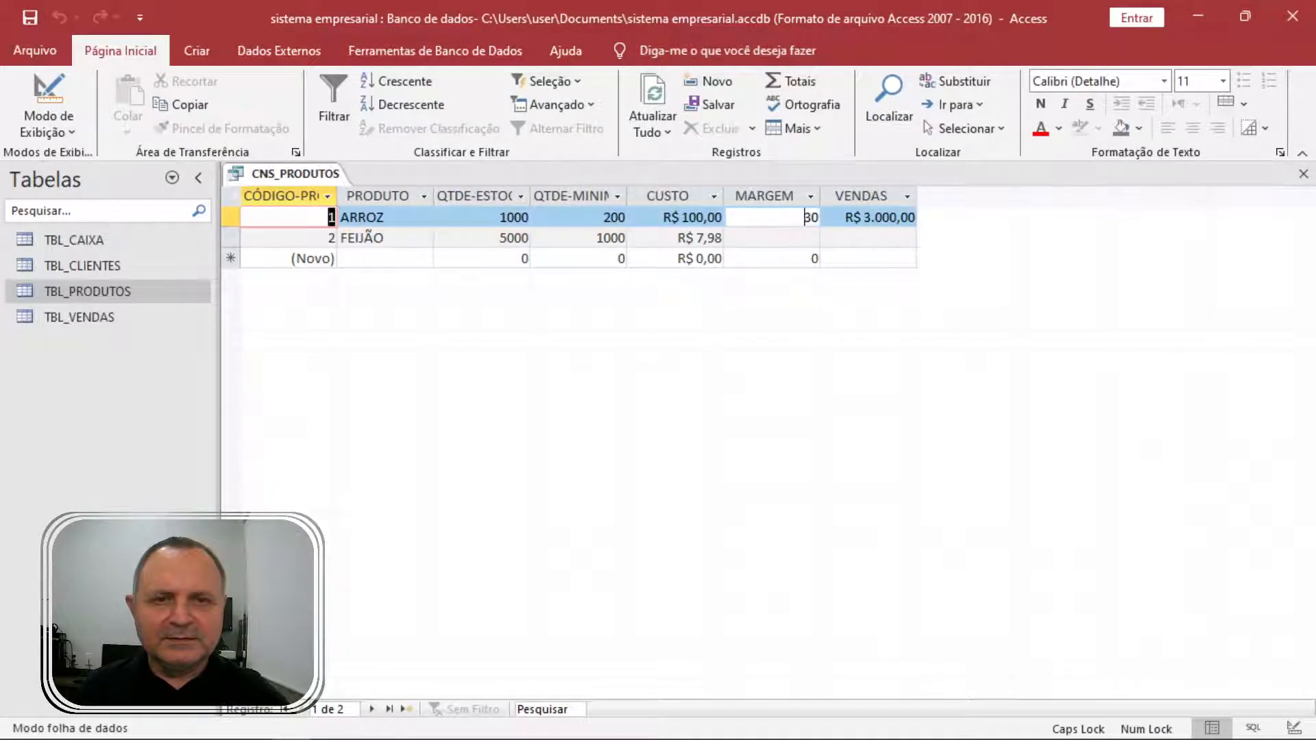
# Enter % as ARROZ's margin, which turns the margin into 0.
pyautogui.click(813, 220)
pyautogui.write('%')
pyautogui.press('Return')
pyautogui.click(814, 221)
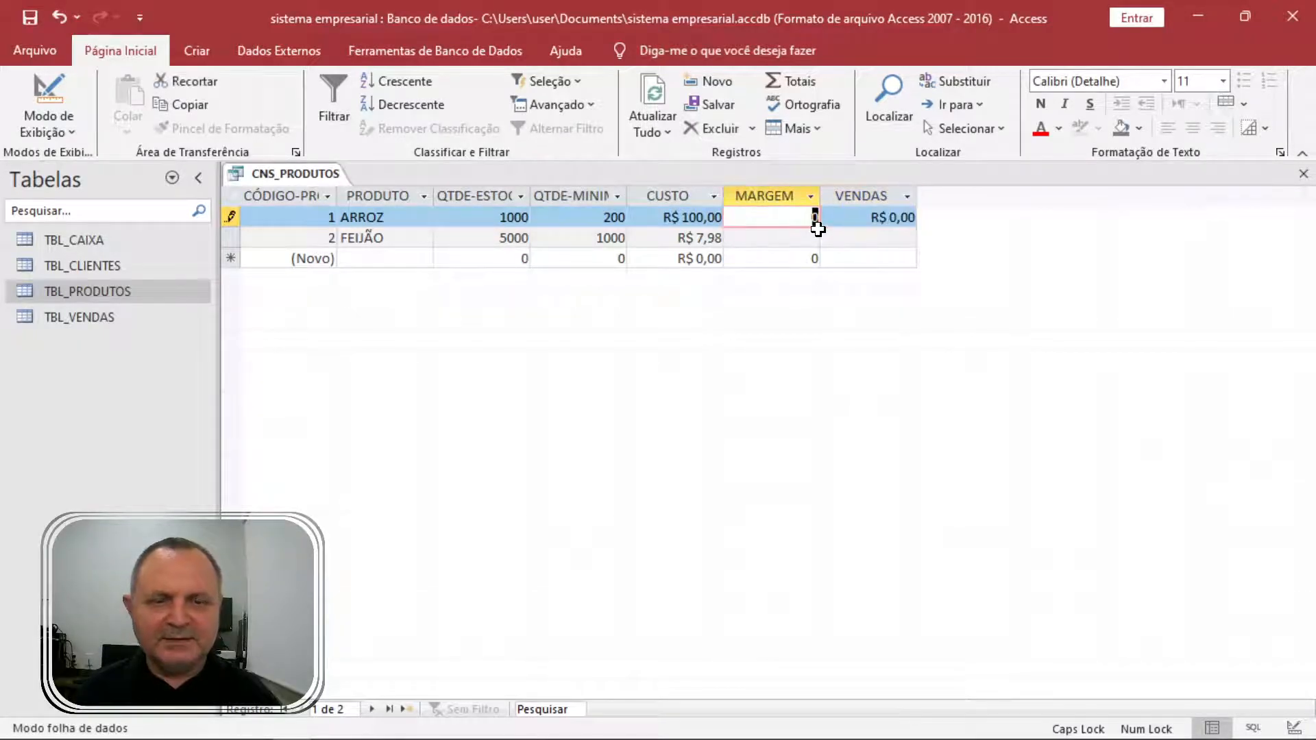
# Switch CNS_PRODUTOS to Design and back to results, showing ARROZ's VENDAS as R$ 0,00.
pyautogui.click(49, 127)
pyautogui.click(122, 242)
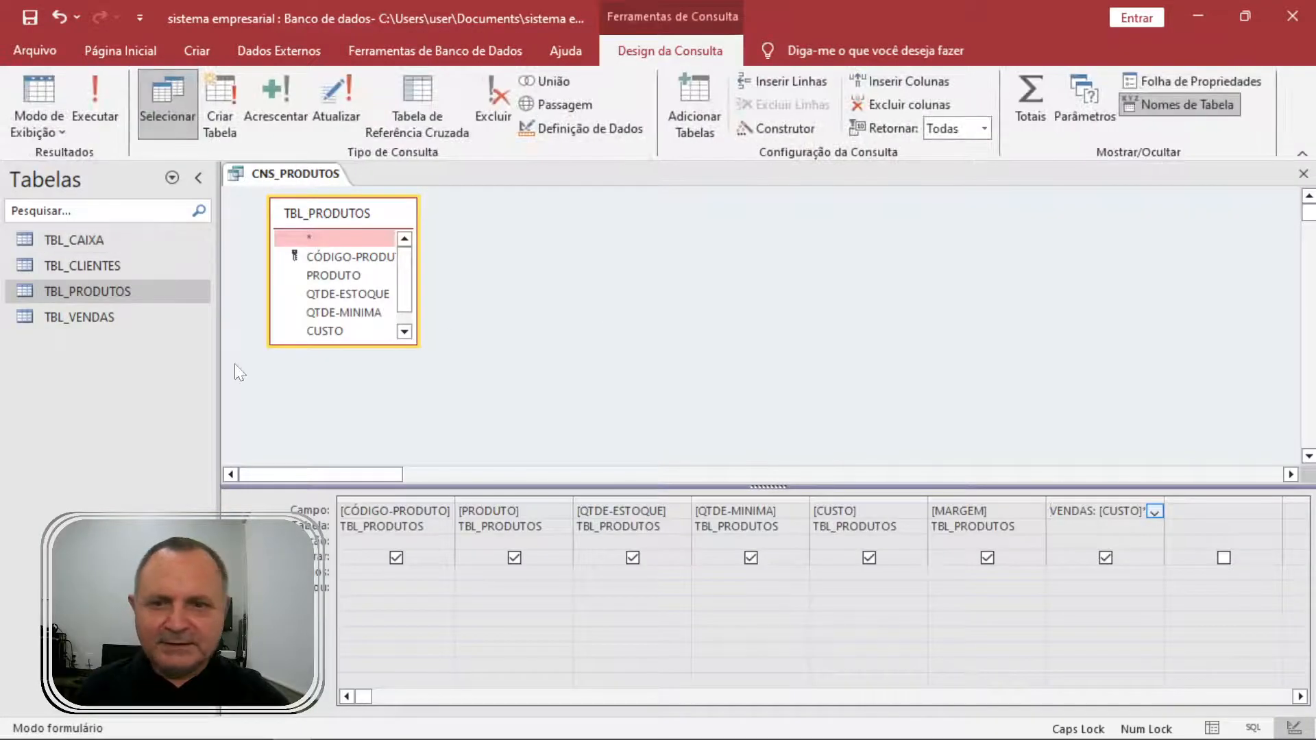
pyautogui.click(121, 282)
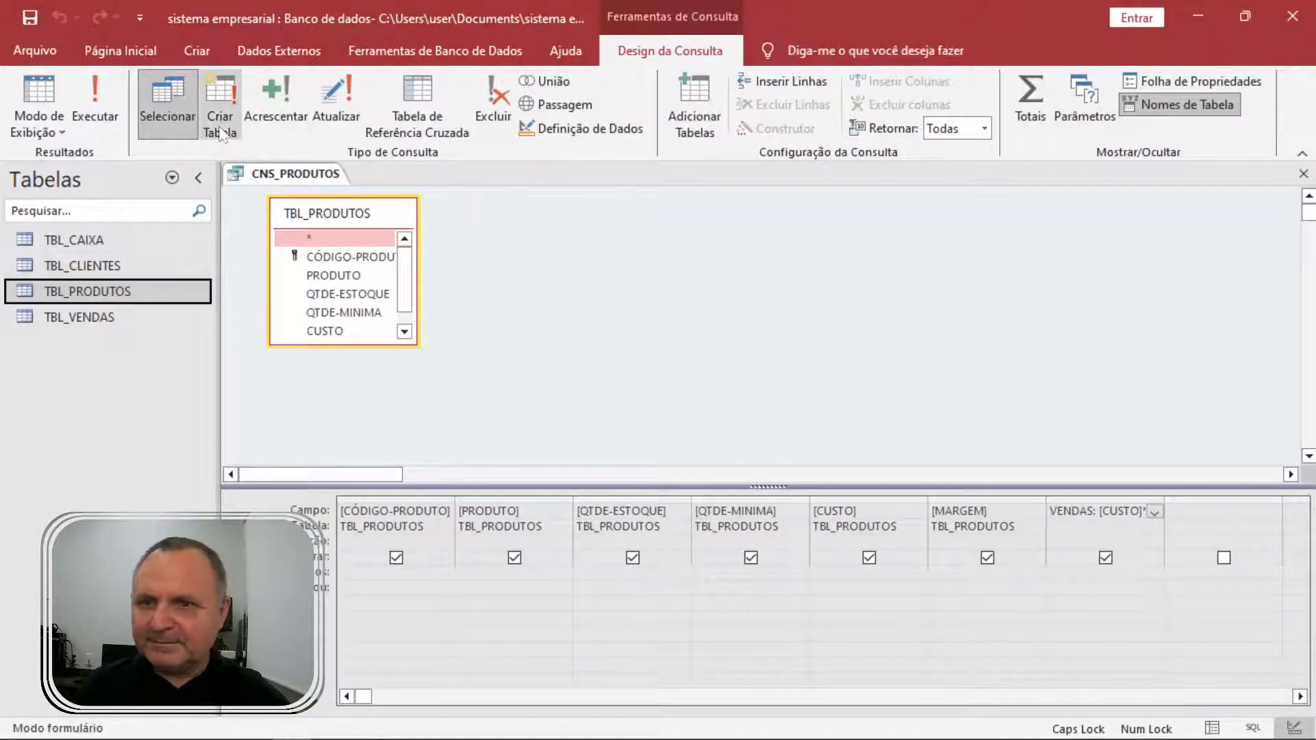
pyautogui.click(38, 92)
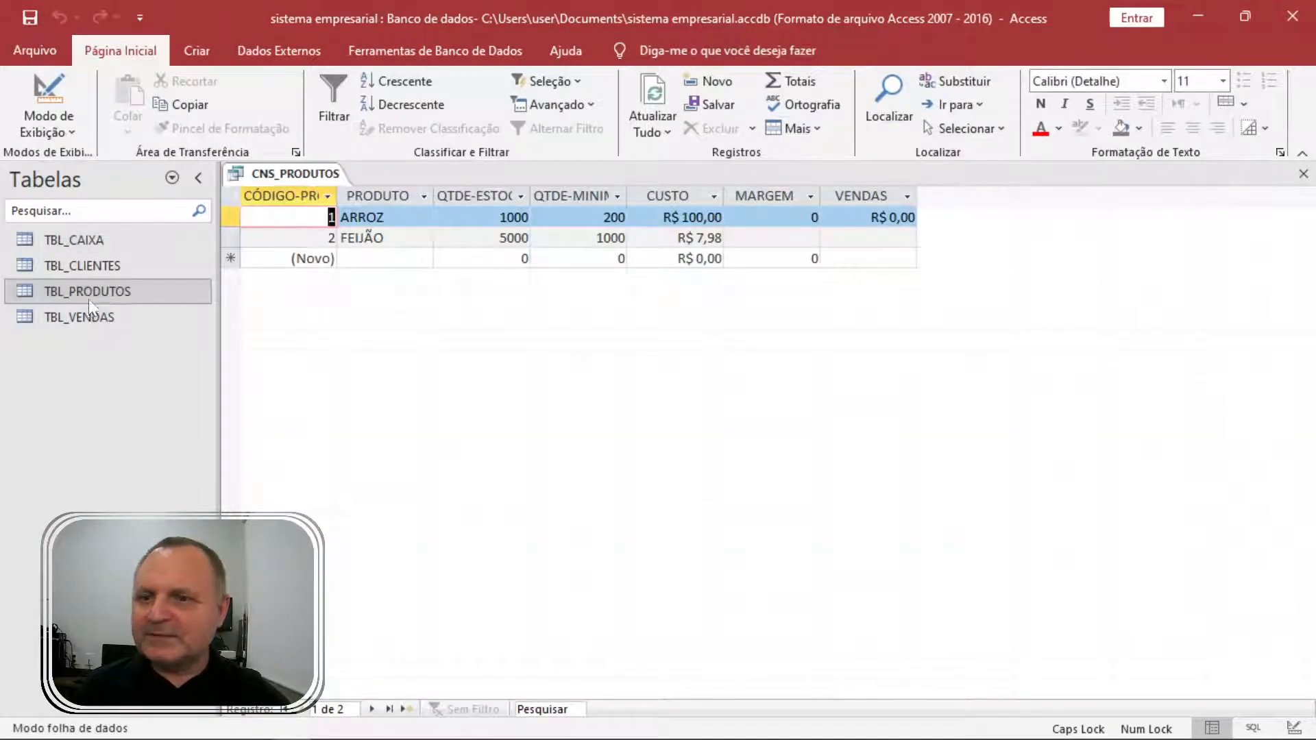
pyautogui.rightClick(101, 292)
# Open TBL_PRODUTOS design read-only and inspect the CUSTO and MARGEM data types.
pyautogui.click(209, 331)
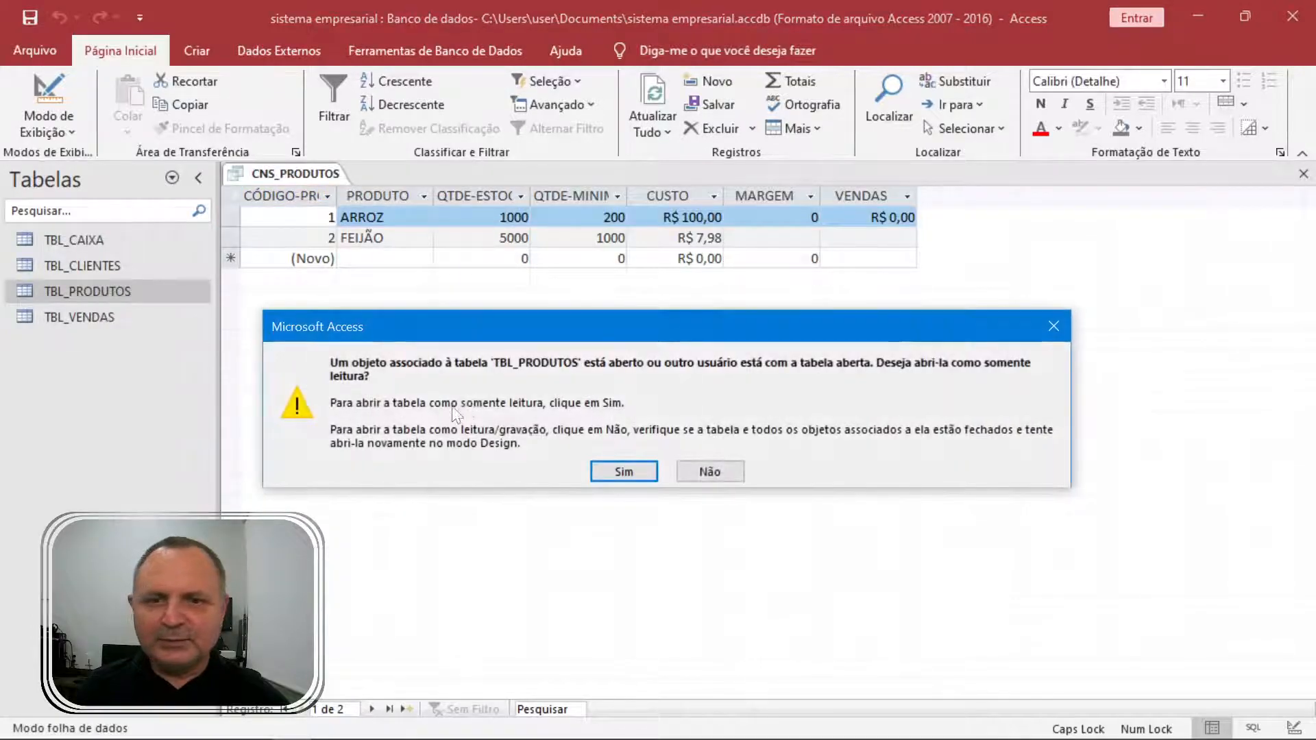
pyautogui.click(636, 471)
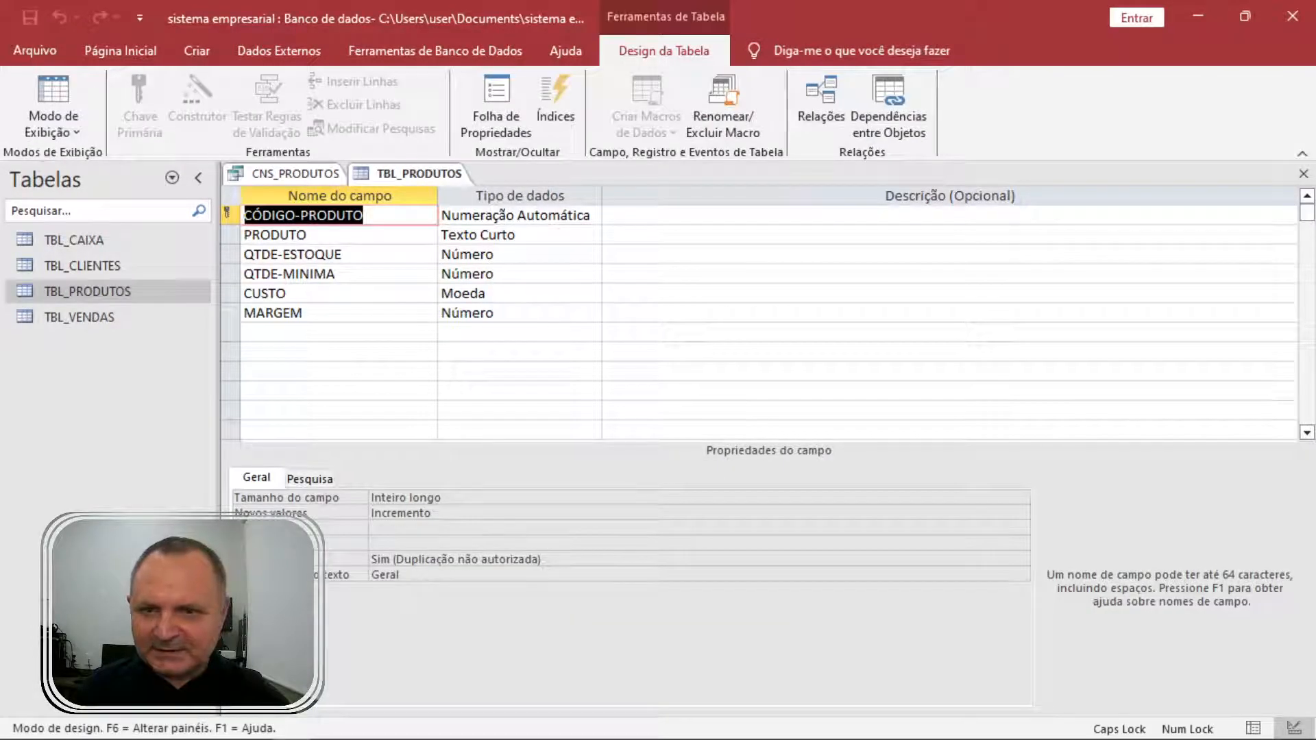
pyautogui.click(486, 294)
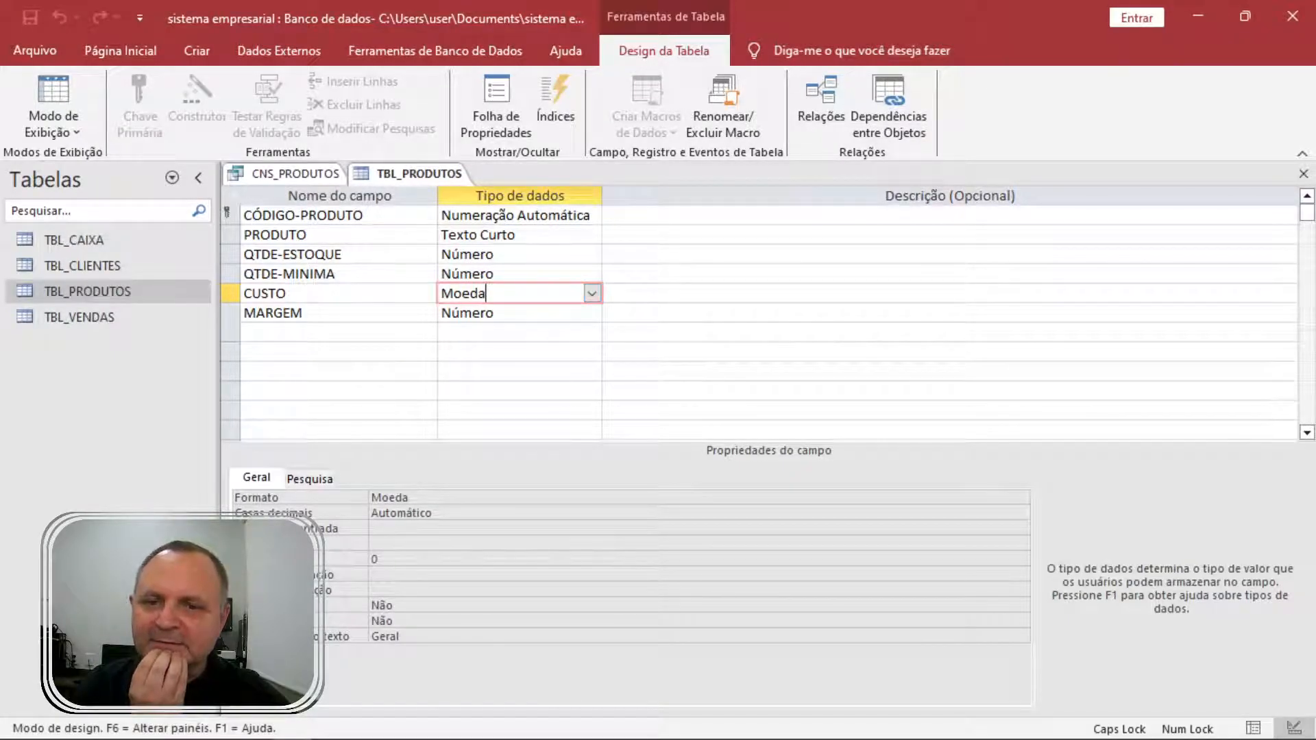
pyautogui.click(486, 312)
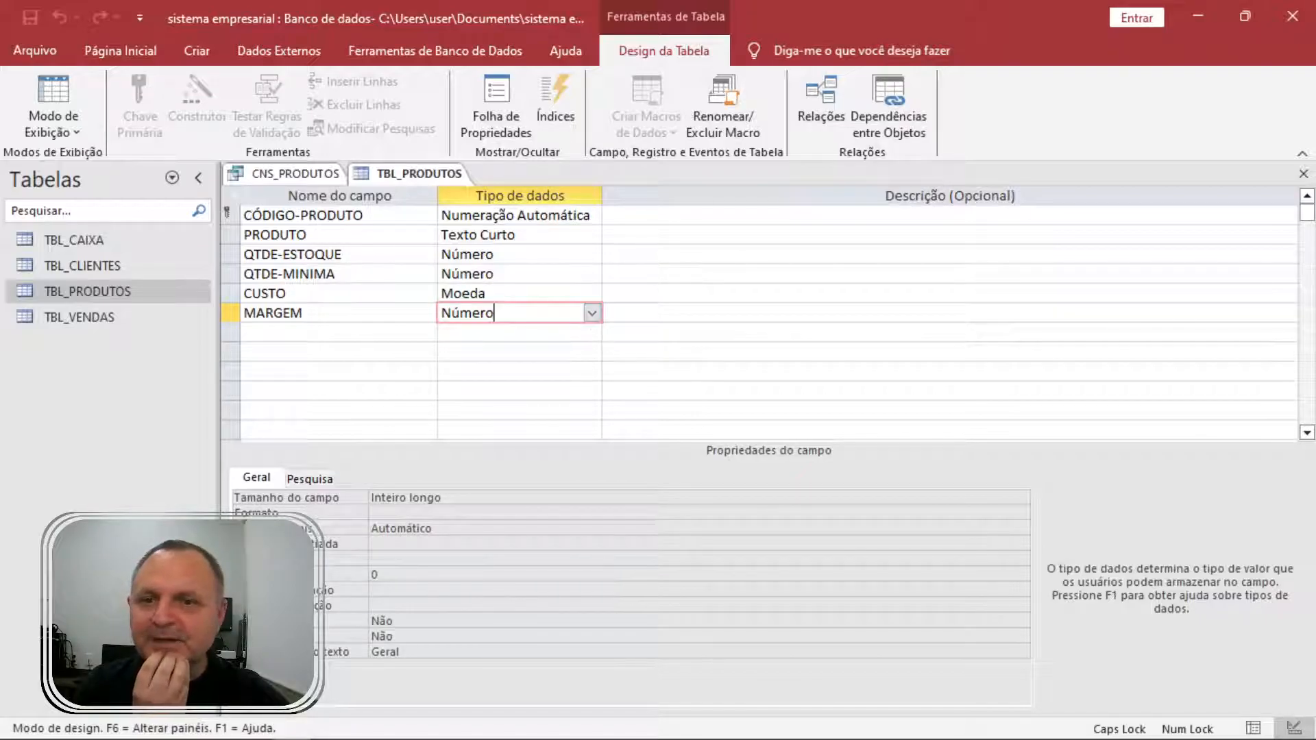
# Close the CNS_PRODUTOS query, saving its design changes.
pyautogui.click(298, 172)
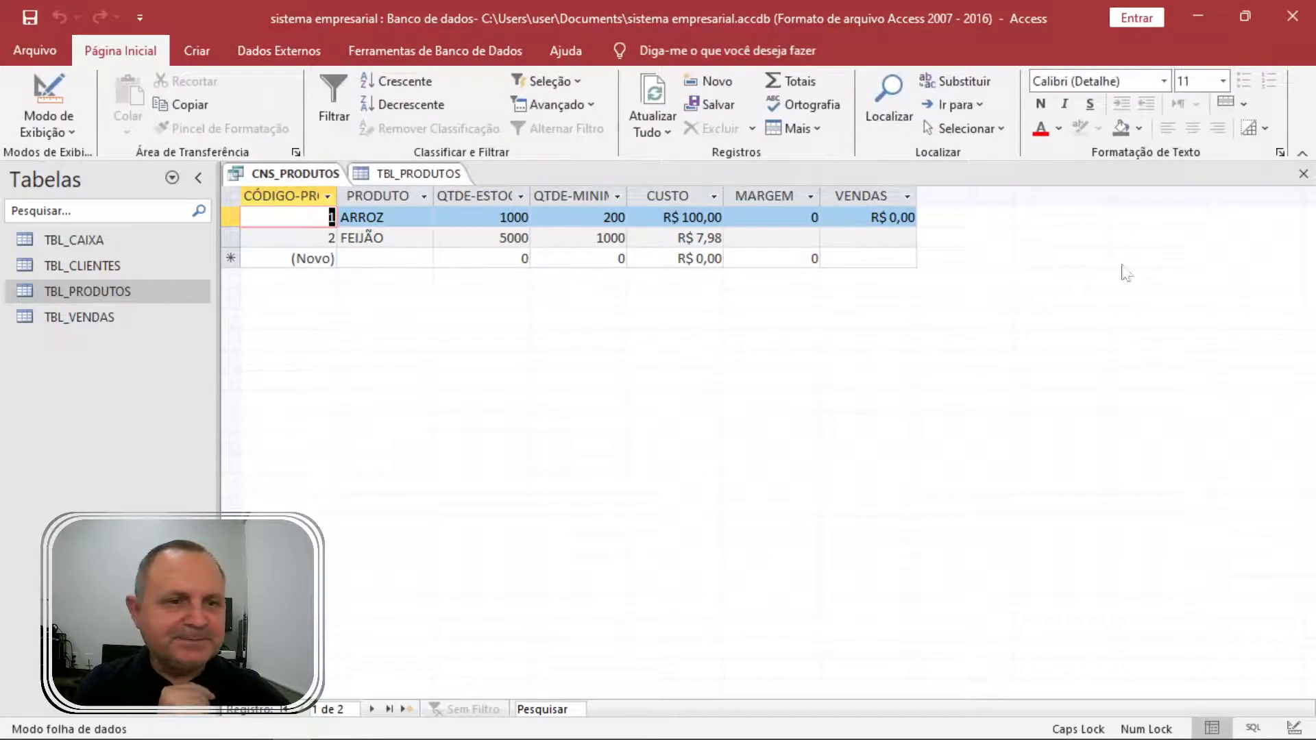
pyautogui.click(1303, 173)
pyautogui.click(581, 435)
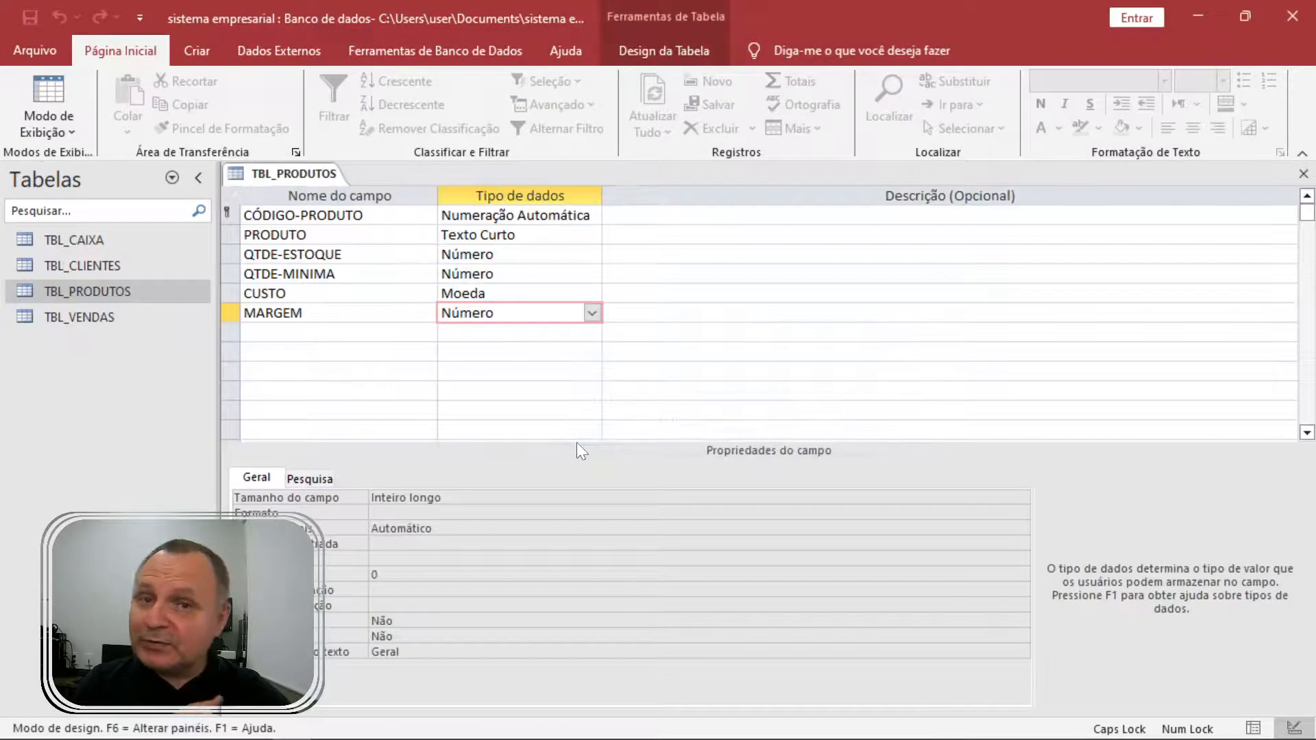
# Review MARGEM's numeric field size options, then close the table design.
pyautogui.click(316, 294)
pyautogui.click(316, 314)
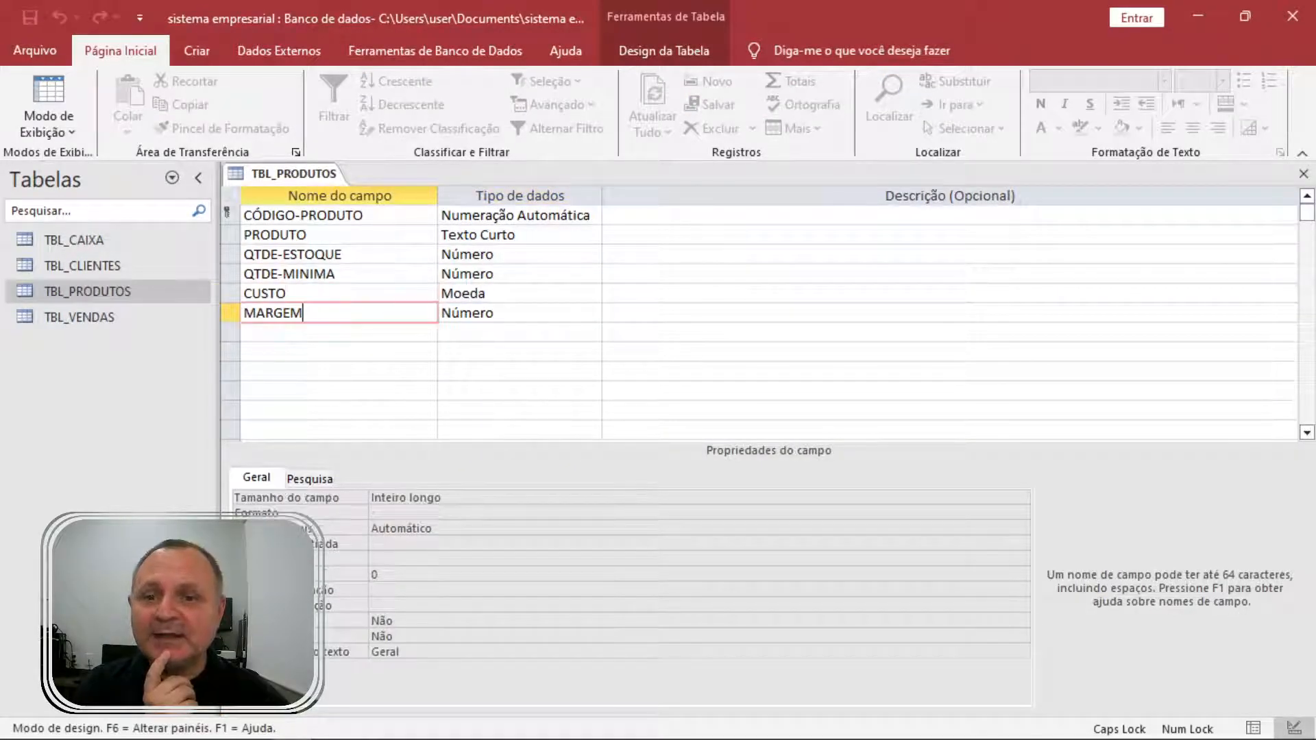
pyautogui.click(315, 293)
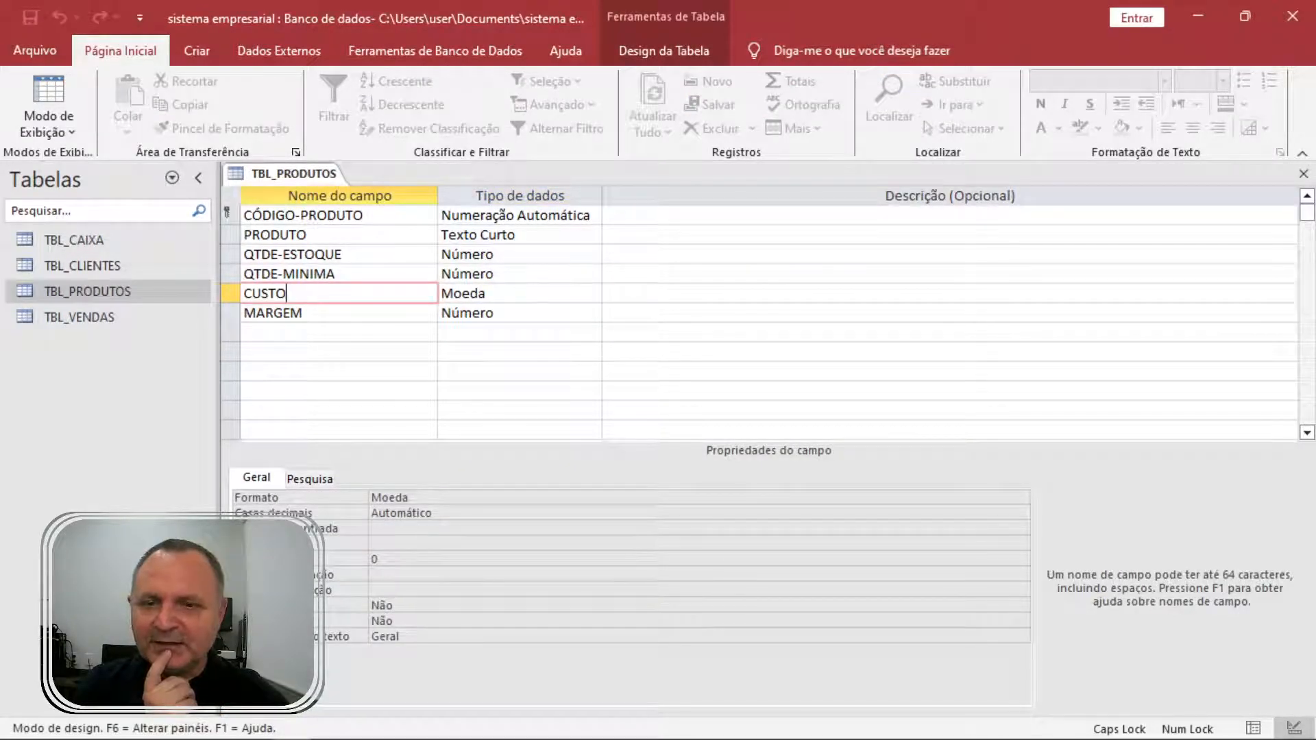
pyautogui.click(315, 313)
pyautogui.click(482, 313)
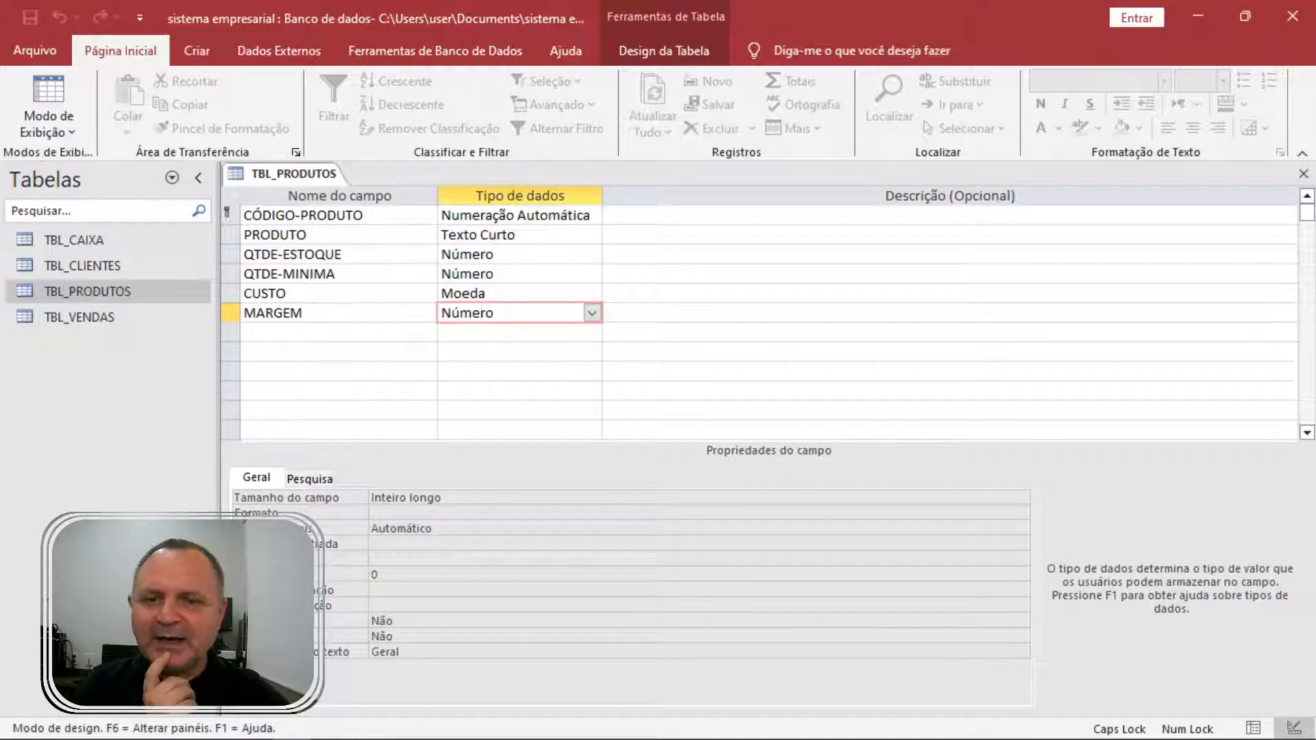
pyautogui.press('F6')
pyautogui.click(1022, 498)
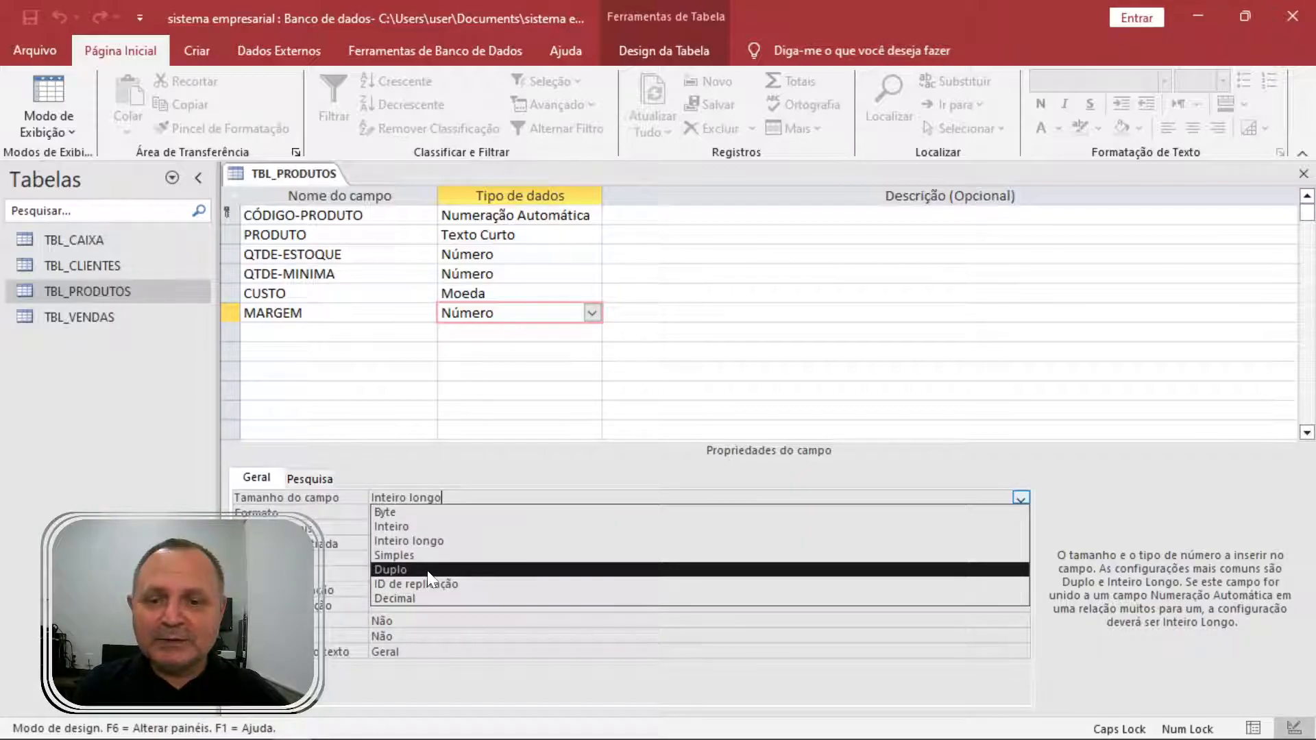
pyautogui.click(1303, 173)
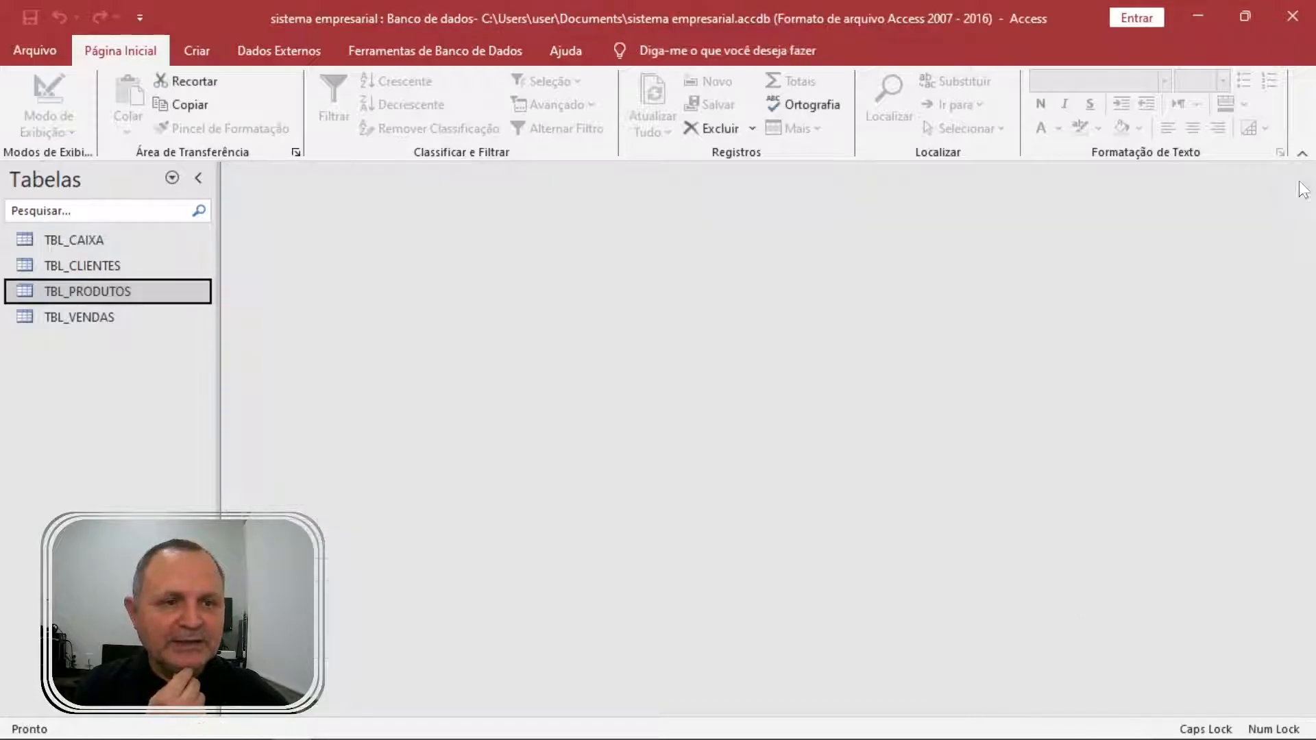
# Open TBL_PRODUTOS in Design view and keep MARGEM's data type as Número.
pyautogui.rightClick(104, 294)
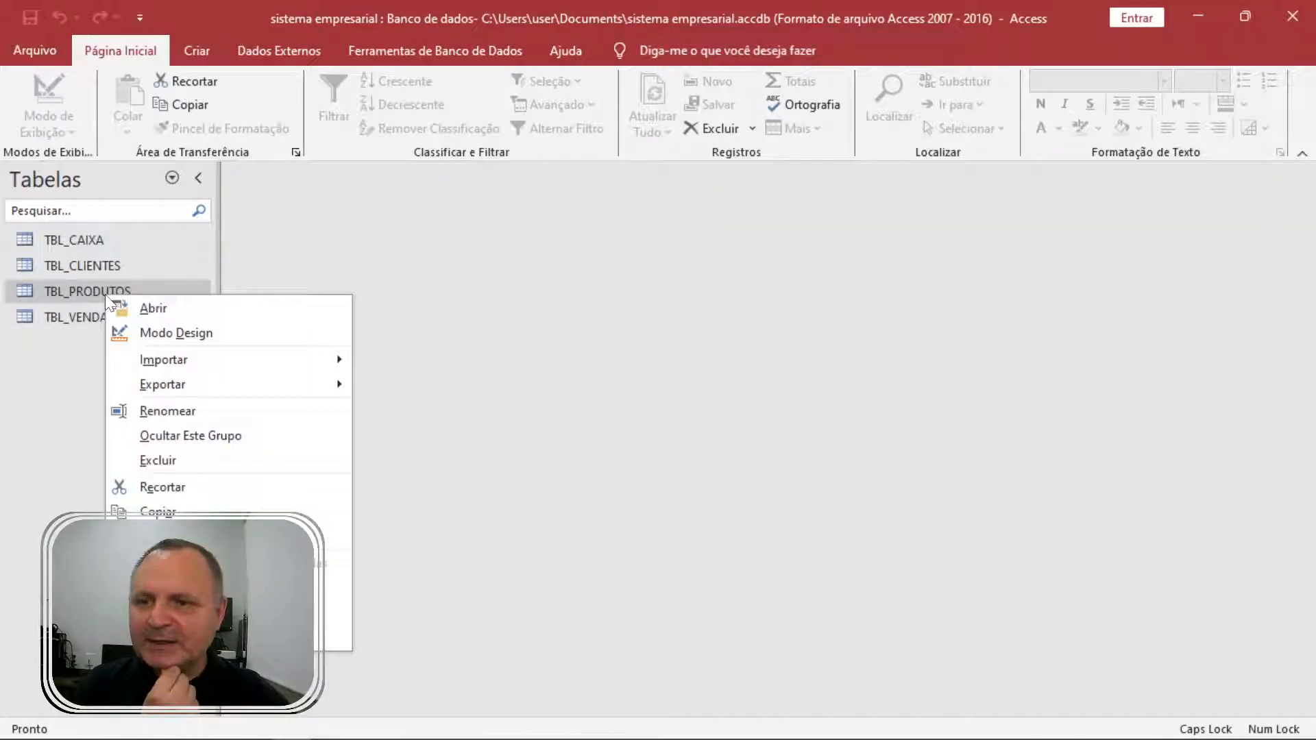
pyautogui.click(166, 334)
pyautogui.click(304, 313)
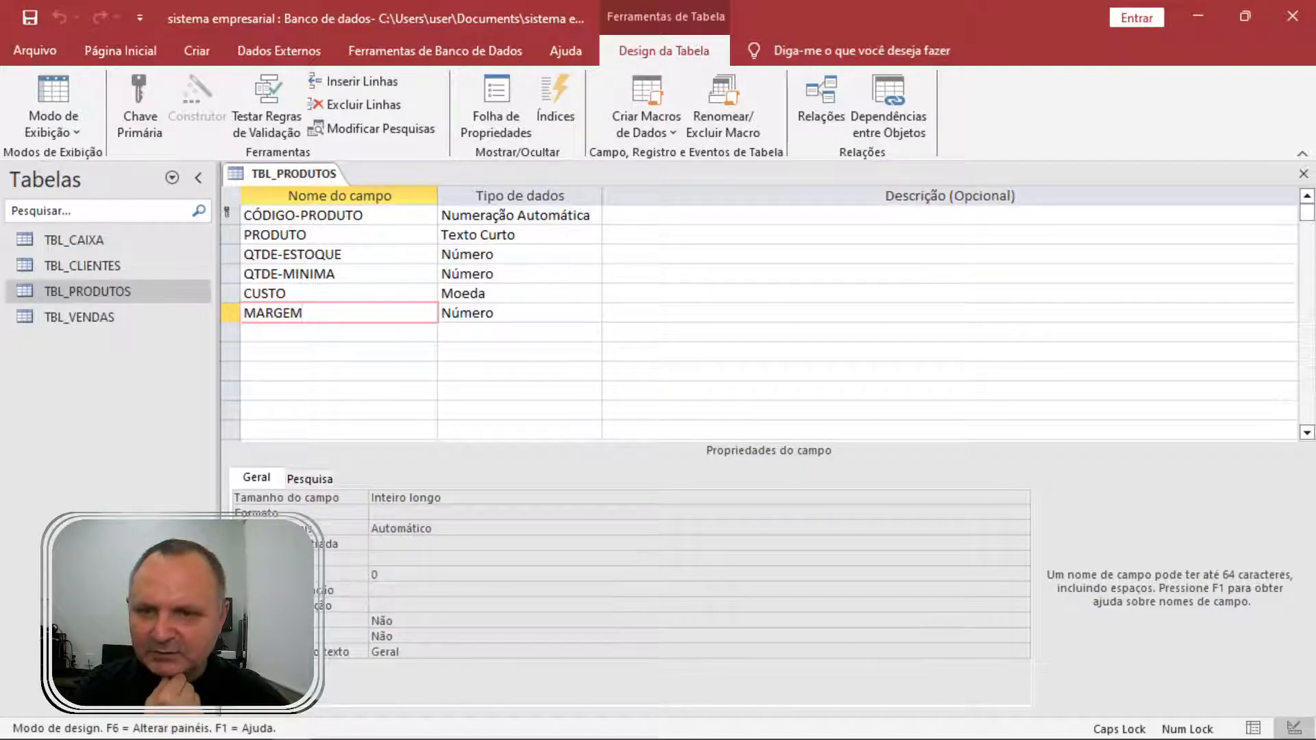
pyautogui.click(589, 313)
pyautogui.click(592, 313)
pyautogui.press('Down')
pyautogui.press('Down')
pyautogui.press('Down')
pyautogui.press('Down')
pyautogui.press('Down')
pyautogui.press('Up')
pyautogui.press('Up')
pyautogui.press('Up')
pyautogui.press('Up')
pyautogui.press('Up')
pyautogui.press('Return')
# Set MARGEM's field size to Duplo, save the table and show its records.
pyautogui.press('F6')
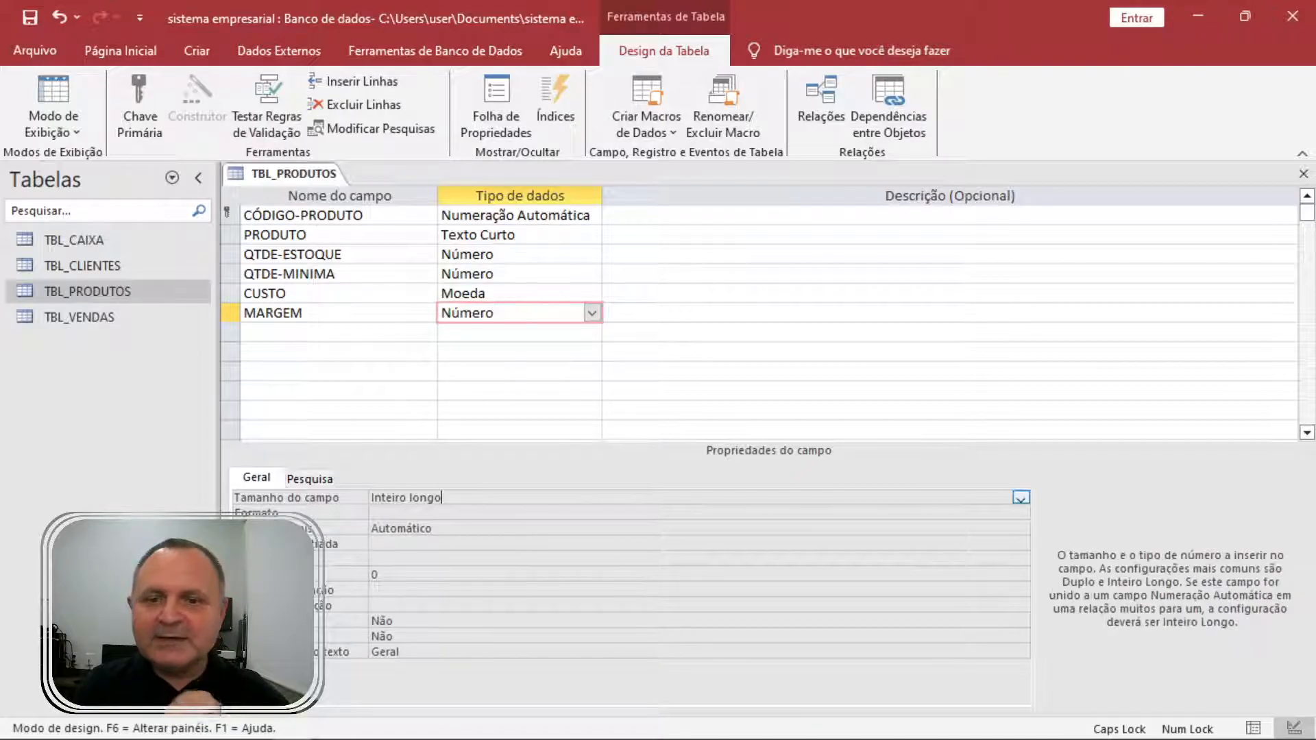
pyautogui.click(1021, 498)
pyautogui.click(528, 570)
pyautogui.click(59, 96)
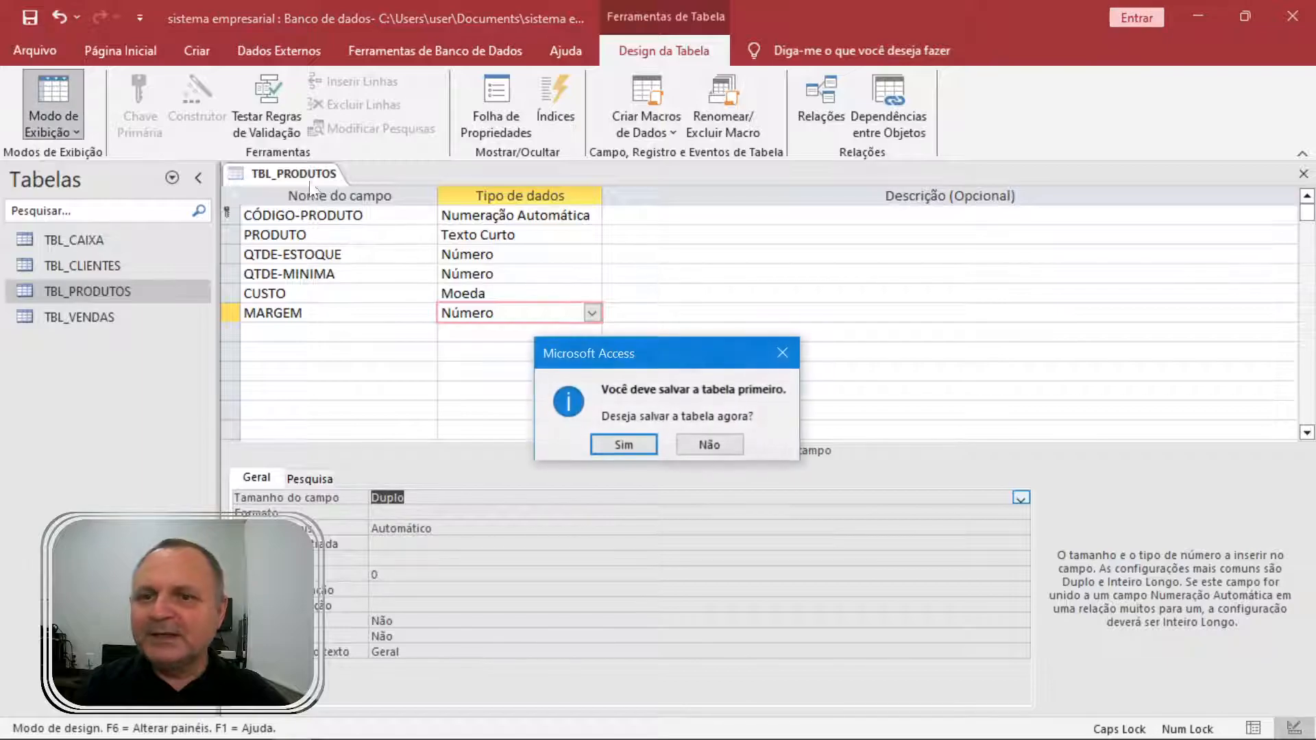
pyautogui.click(620, 445)
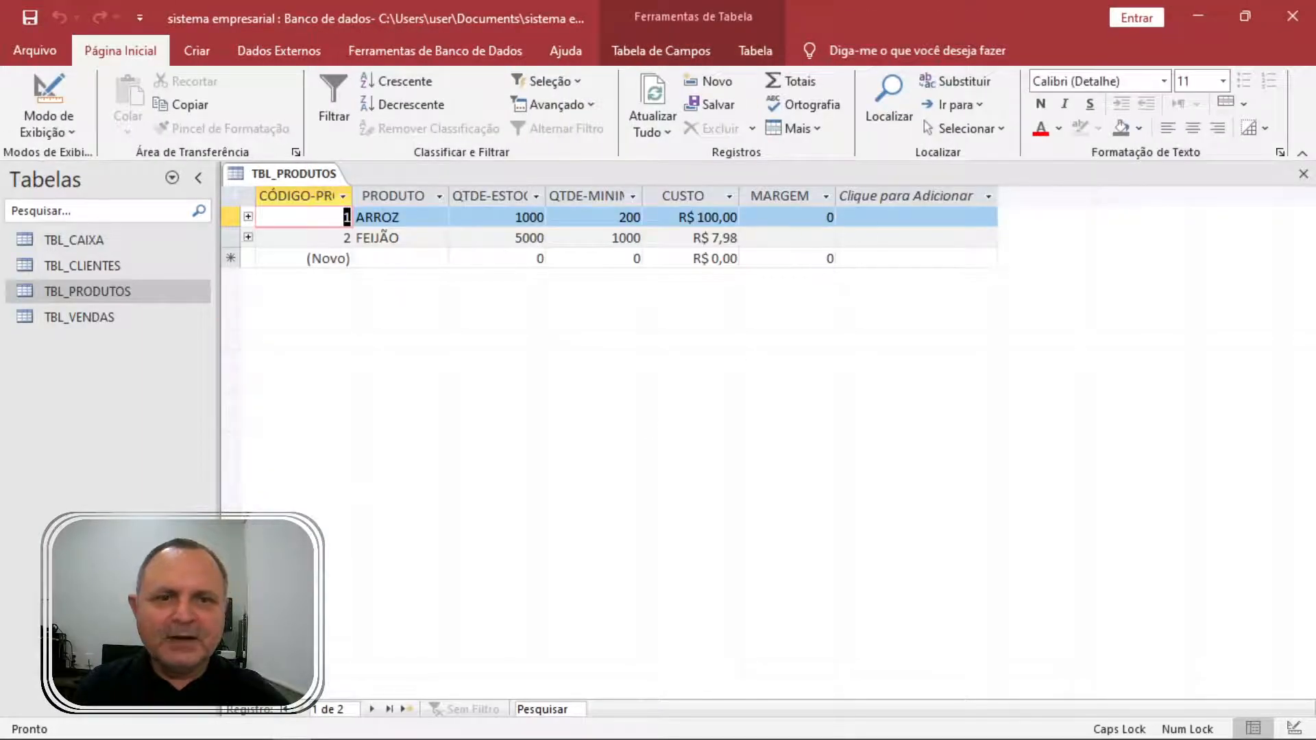
# Enter 30% as ARROZ's margin, stored as 0,3, and close TBL_PRODUTOS.
pyautogui.write('300')
pyautogui.press('BackSpace')
pyautogui.write('%')
pyautogui.press('Return')
pyautogui.moveTo(814, 217); pyautogui.dragTo(835, 217)
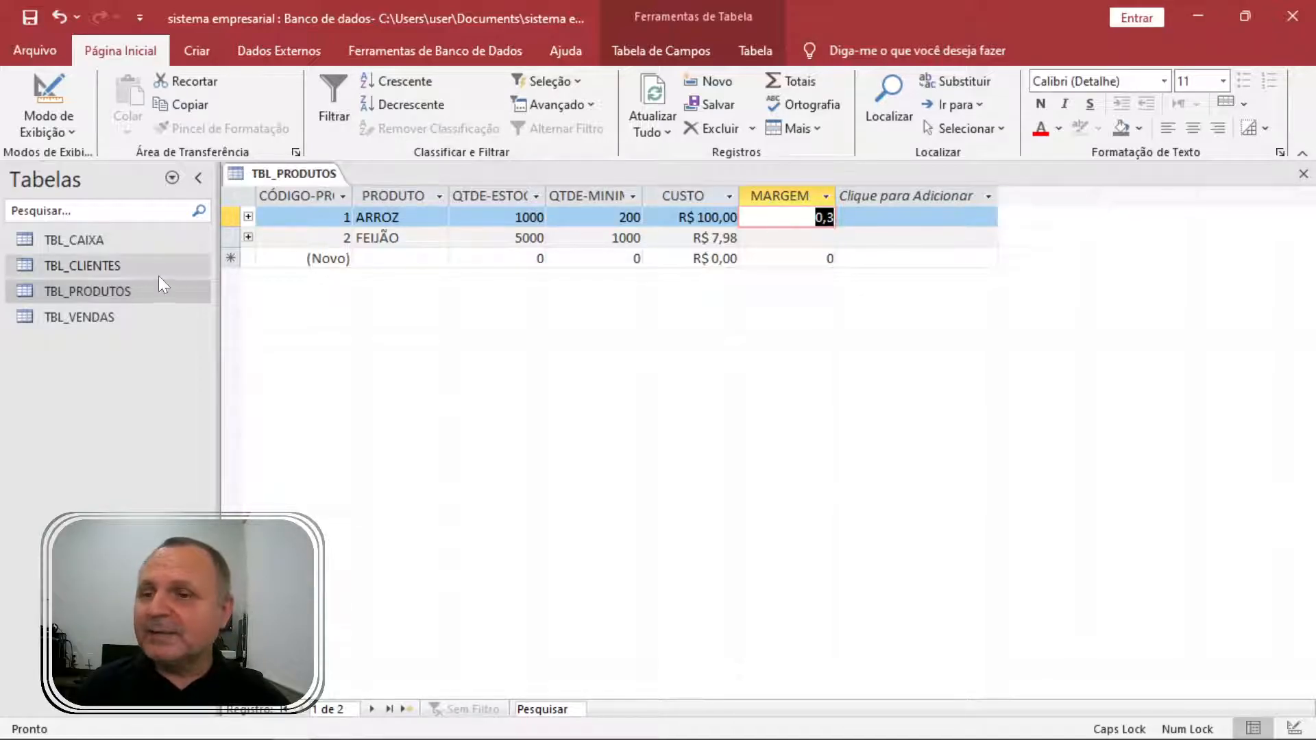
pyautogui.click(1304, 176)
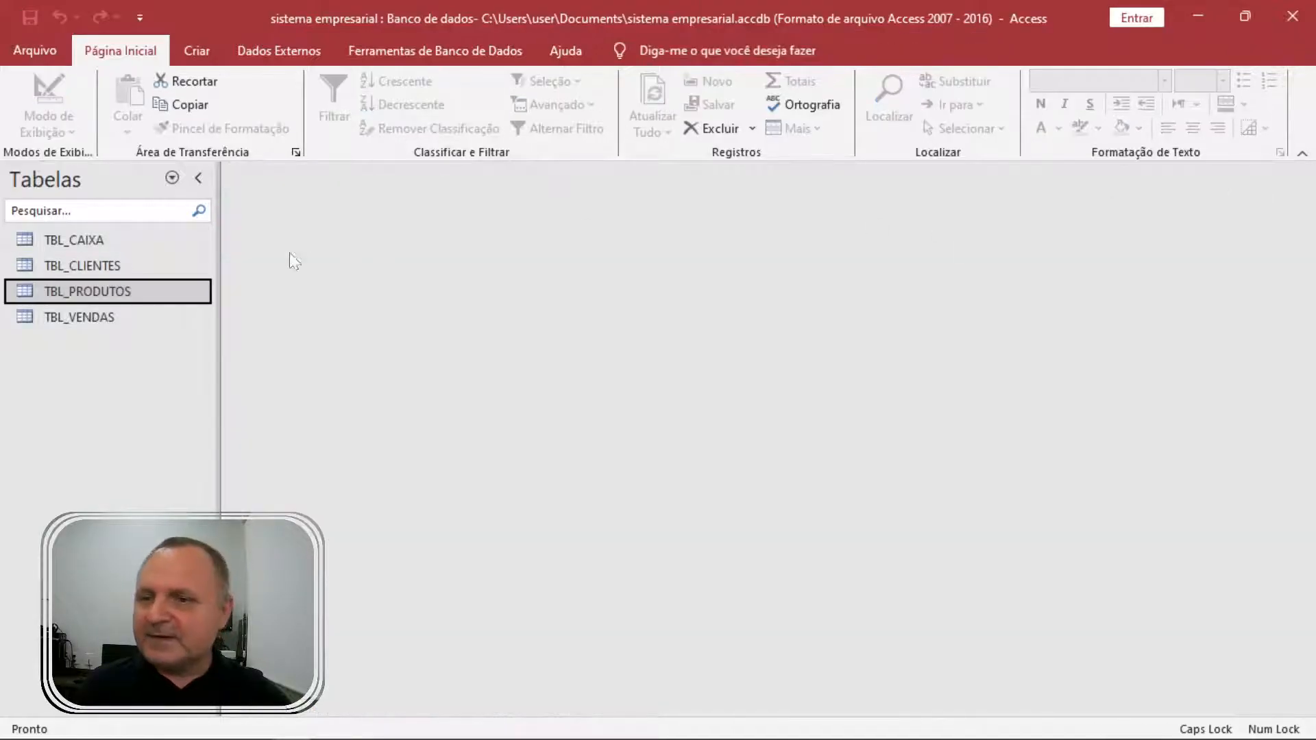
# Open the CNS_PRODUTOS query from Consultas, check ARROZ's VENDAS of 30, and switch to design view.
pyautogui.click(173, 179)
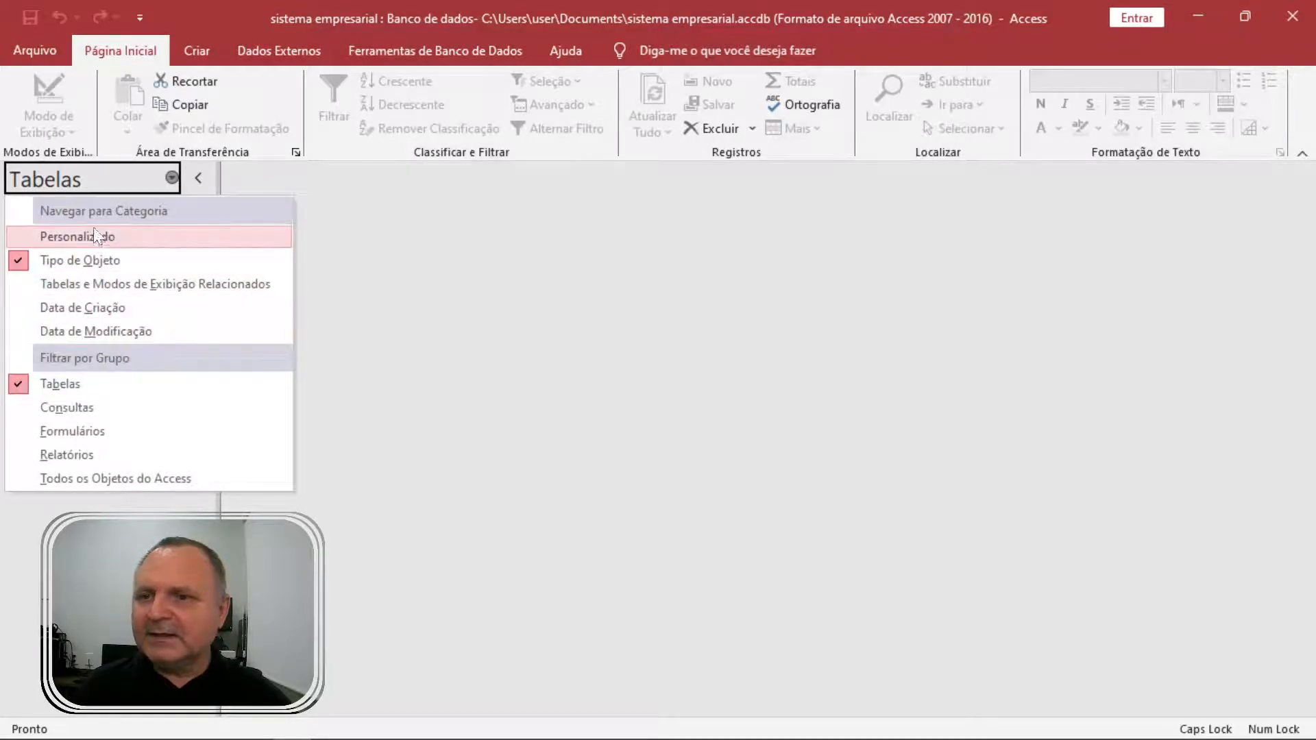
pyautogui.click(64, 399)
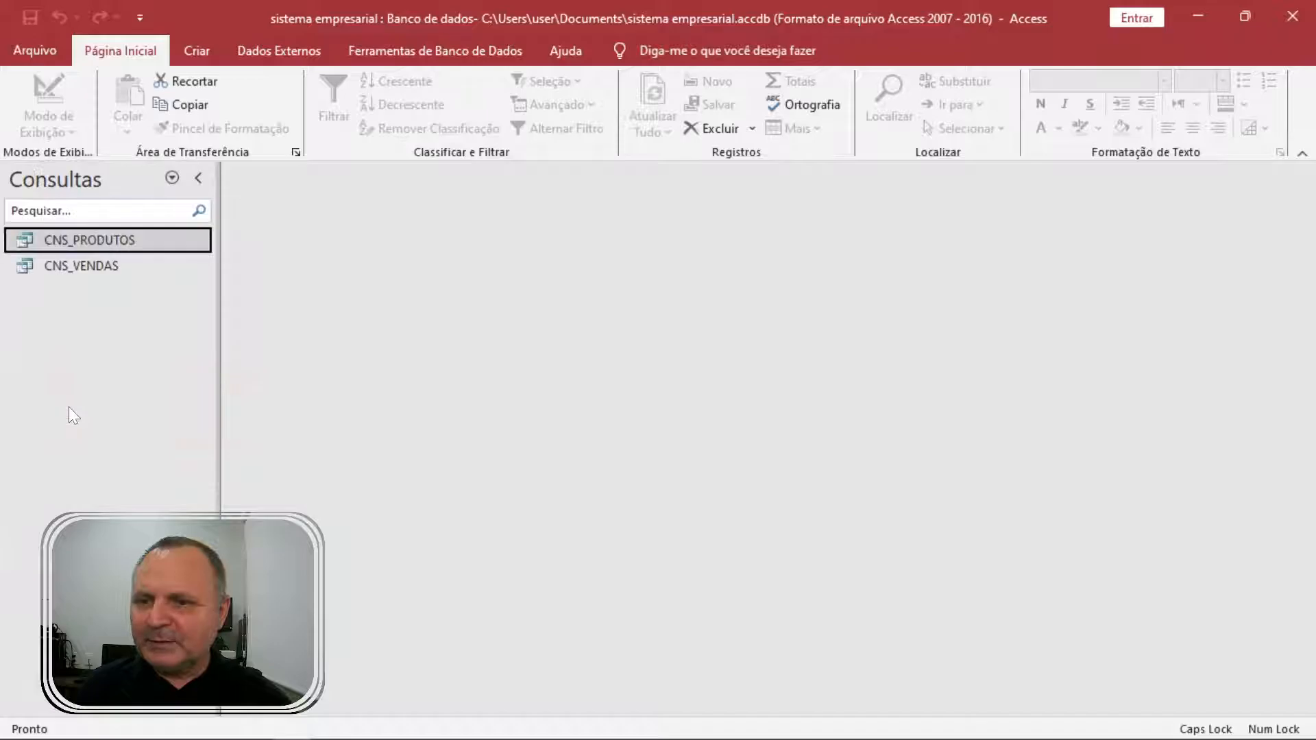
pyautogui.doubleClick(108, 242)
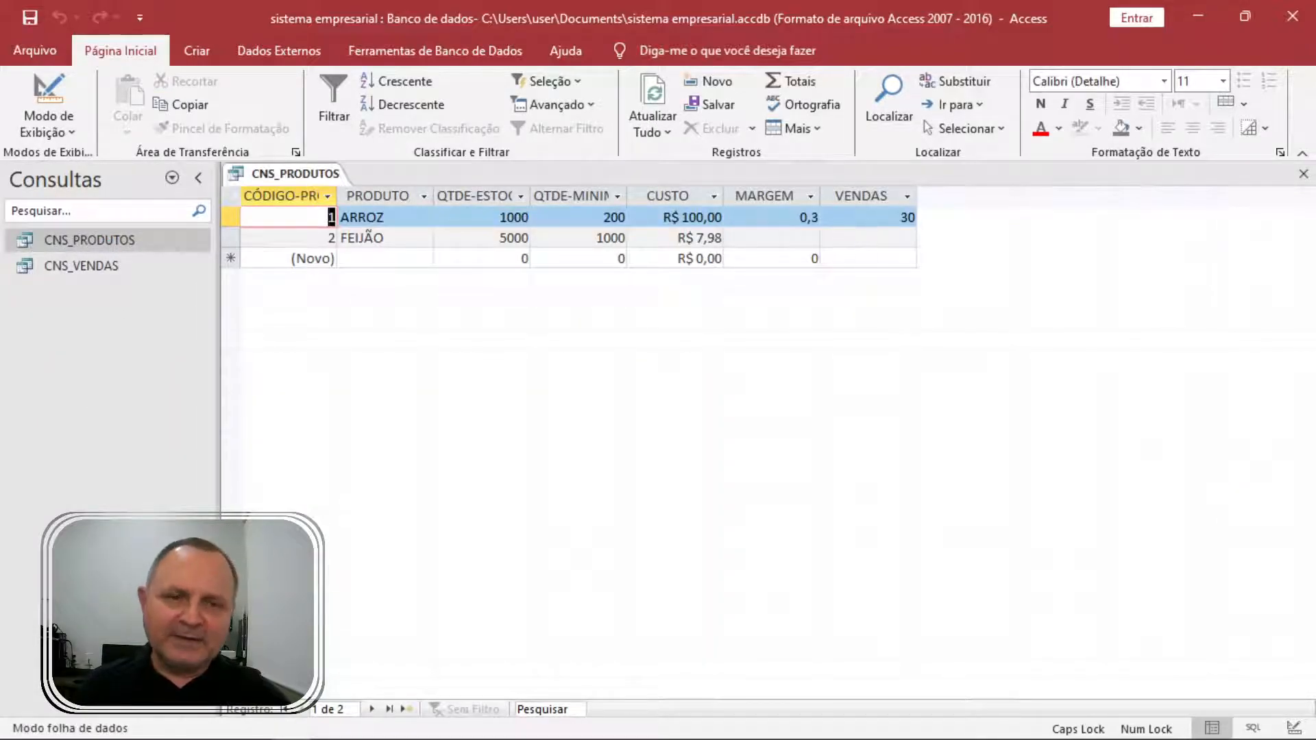
pyautogui.click(900, 217)
pyautogui.rightClick(311, 176)
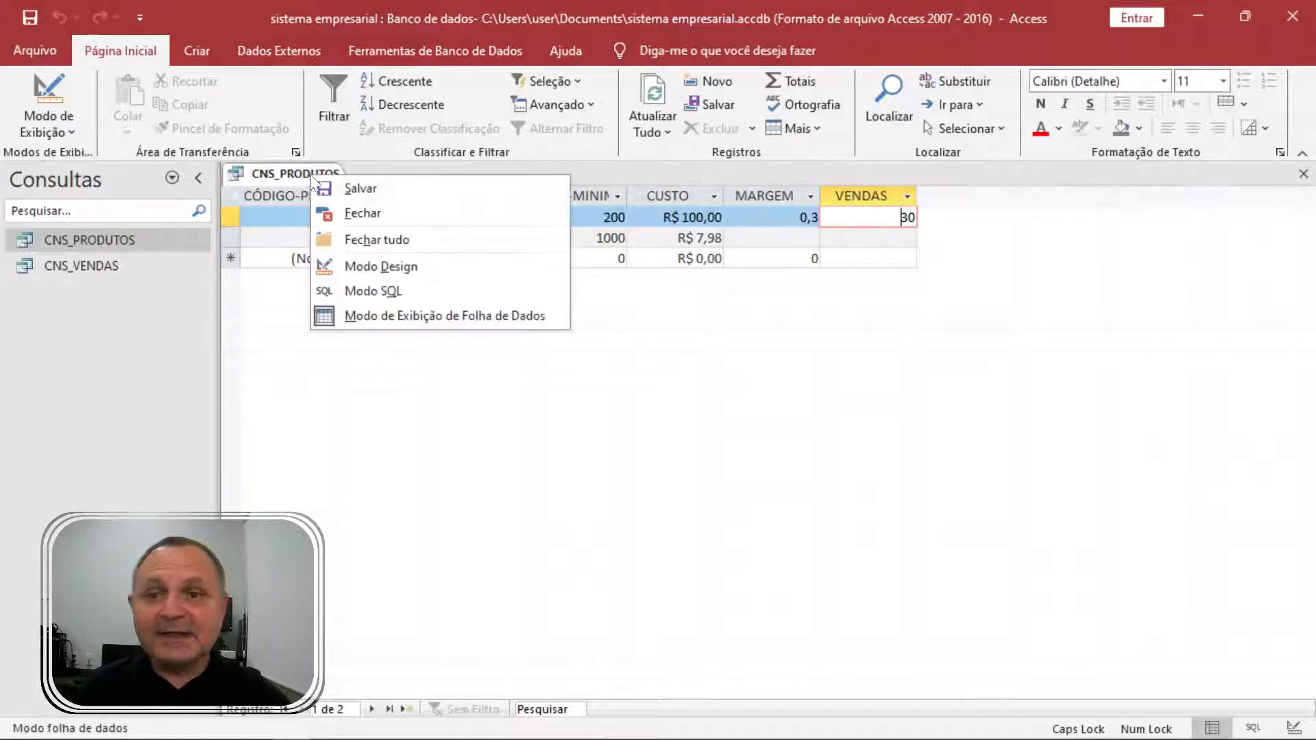
pyautogui.click(421, 271)
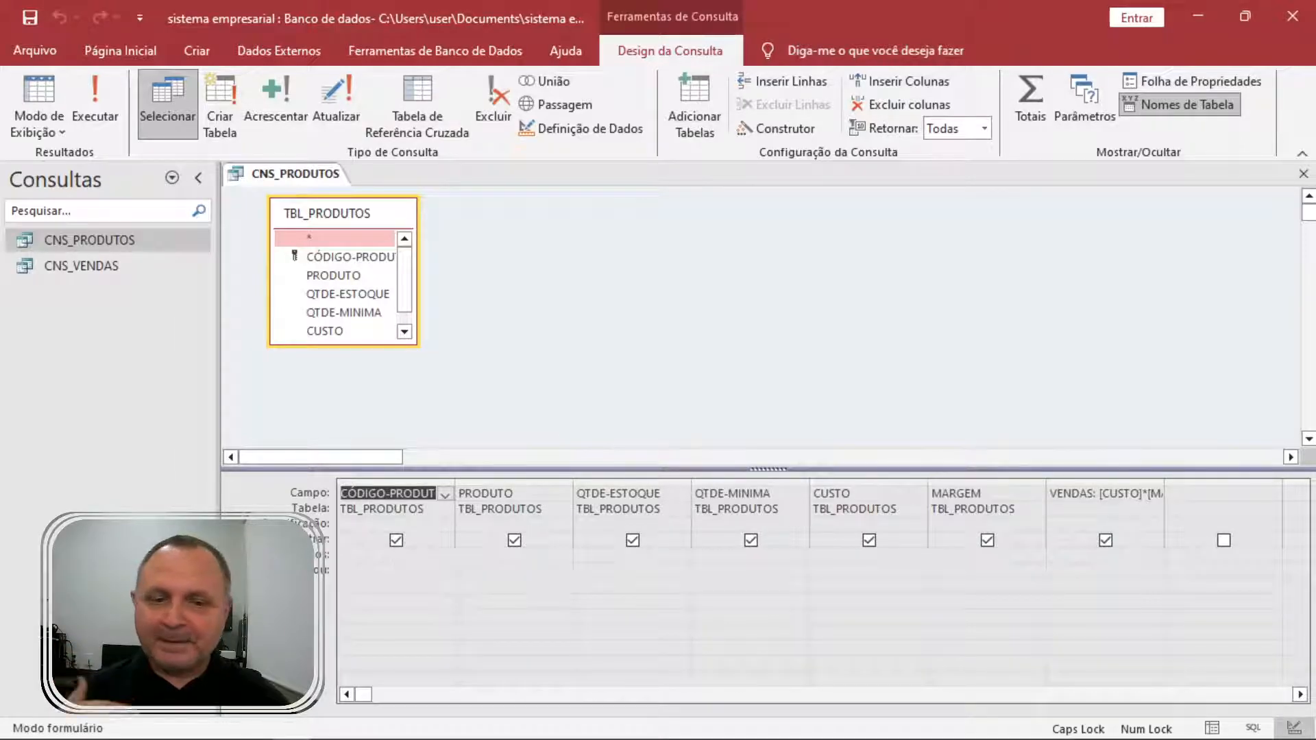
# Edit the VENDAS expression in the Zoom box to read CUSTO+[CUSTO]*[MARGEM].
pyautogui.click(1071, 494)
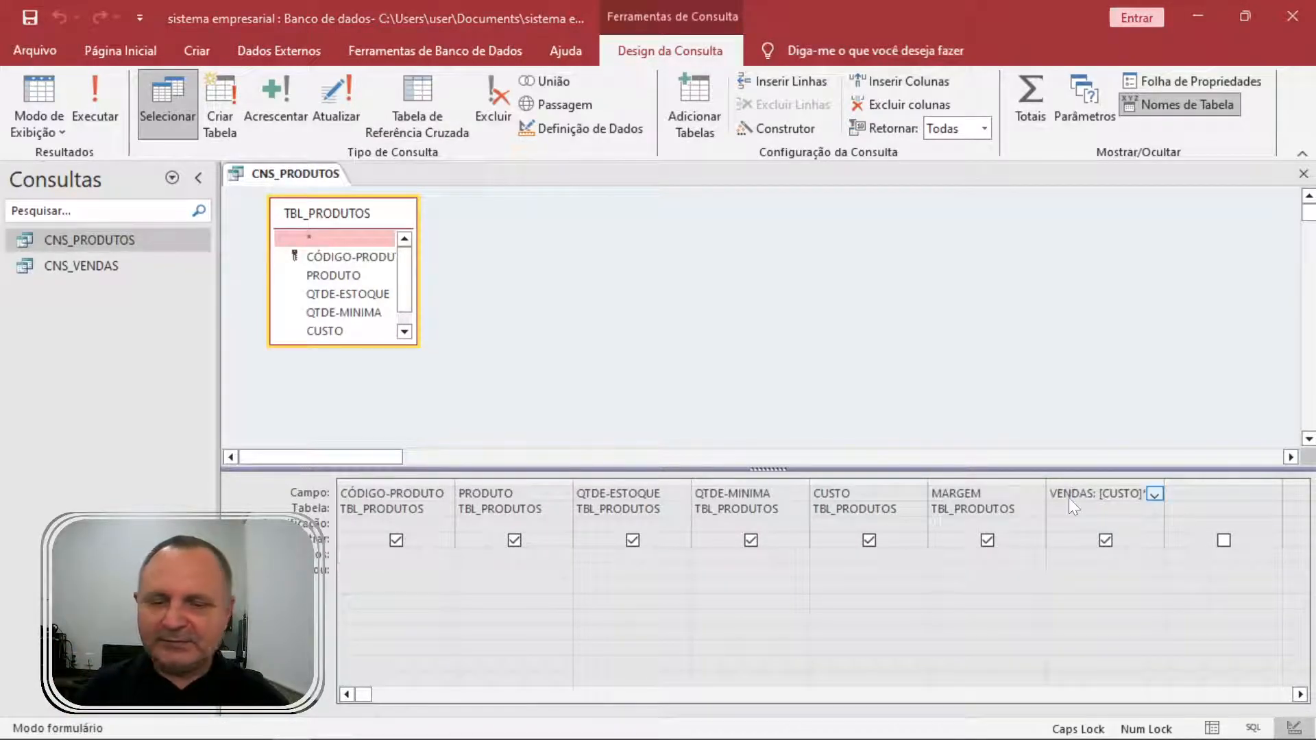
pyautogui.hotkey('shift', 'F2')
pyautogui.press('Left')
pyautogui.press('Left')
pyautogui.press('Left')
pyautogui.press('Left')
pyautogui.press('Left')
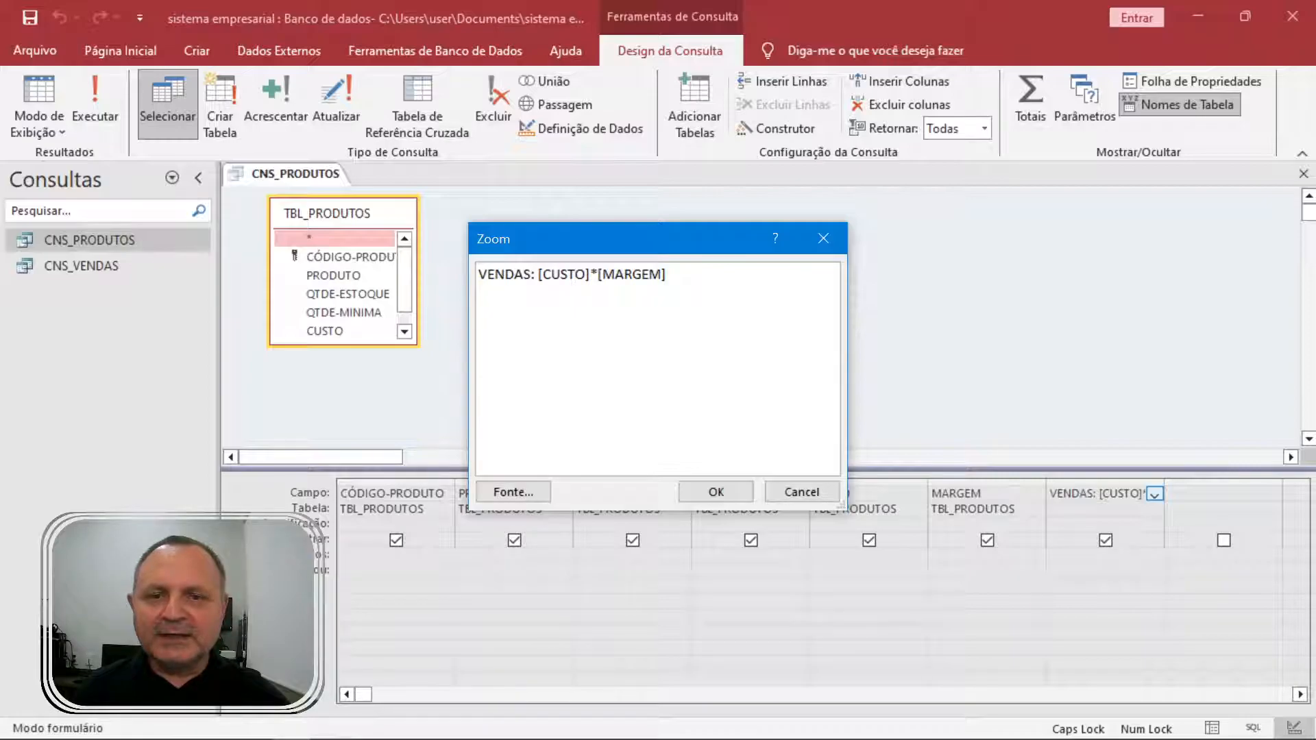
pyautogui.write('CUST')
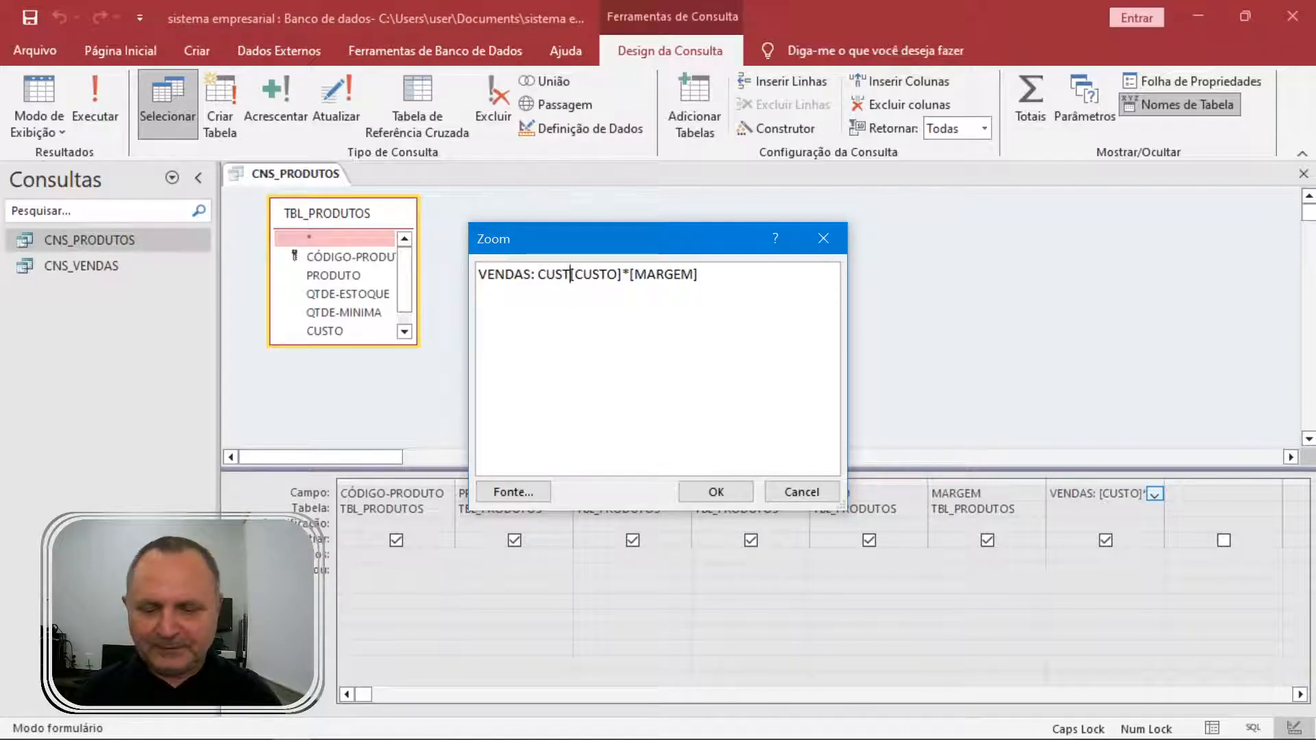
pyautogui.write('O')
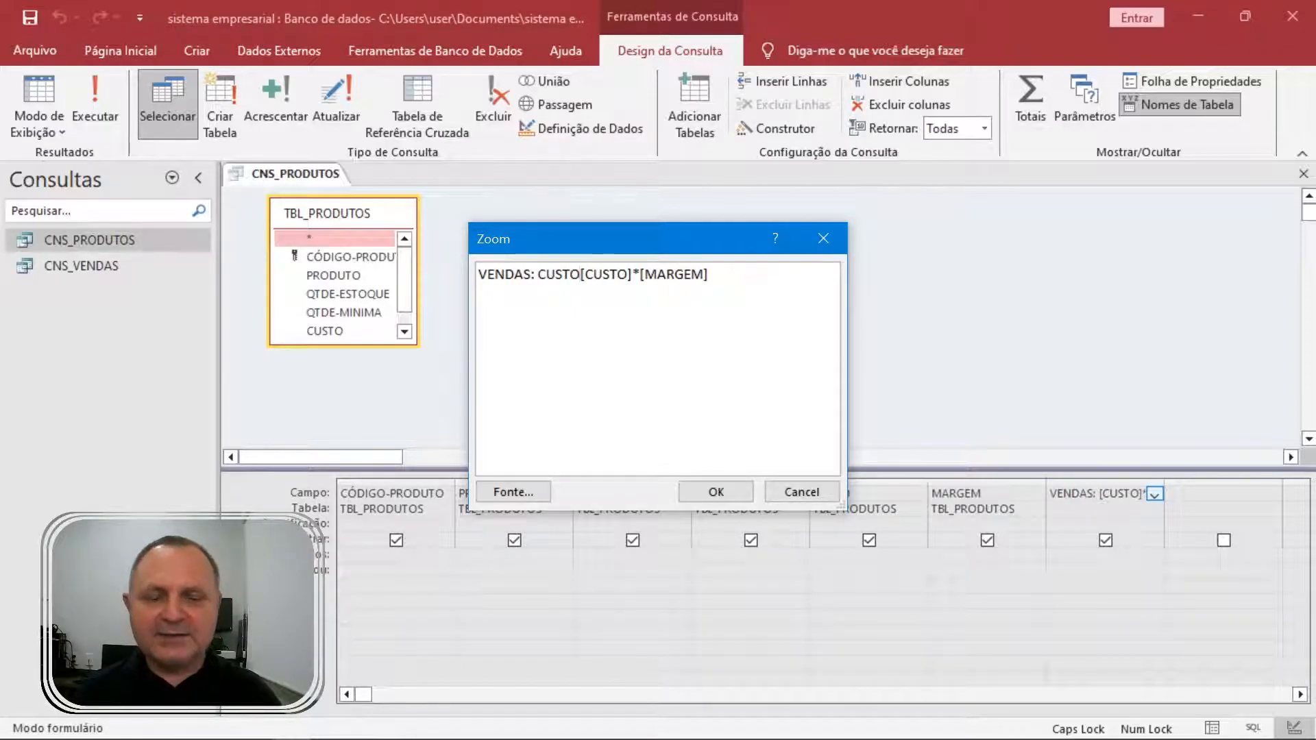
pyautogui.write('+')
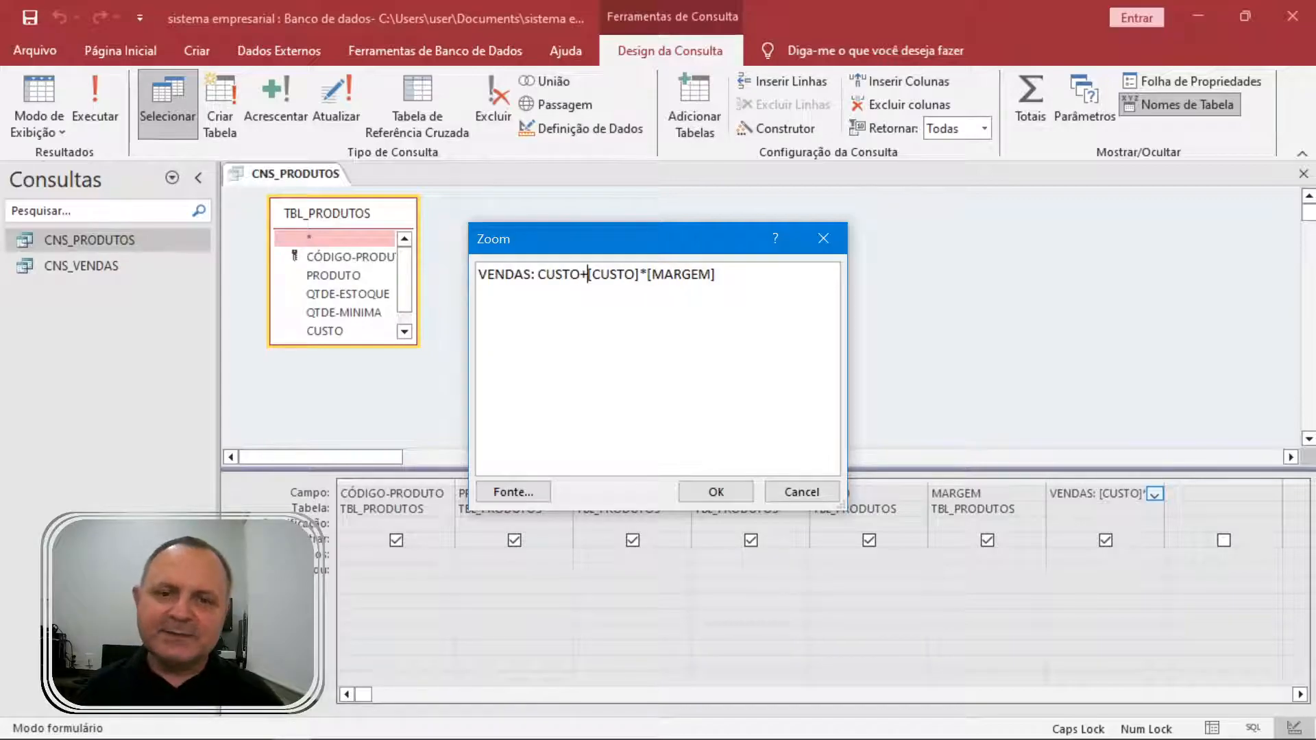
pyautogui.click(728, 485)
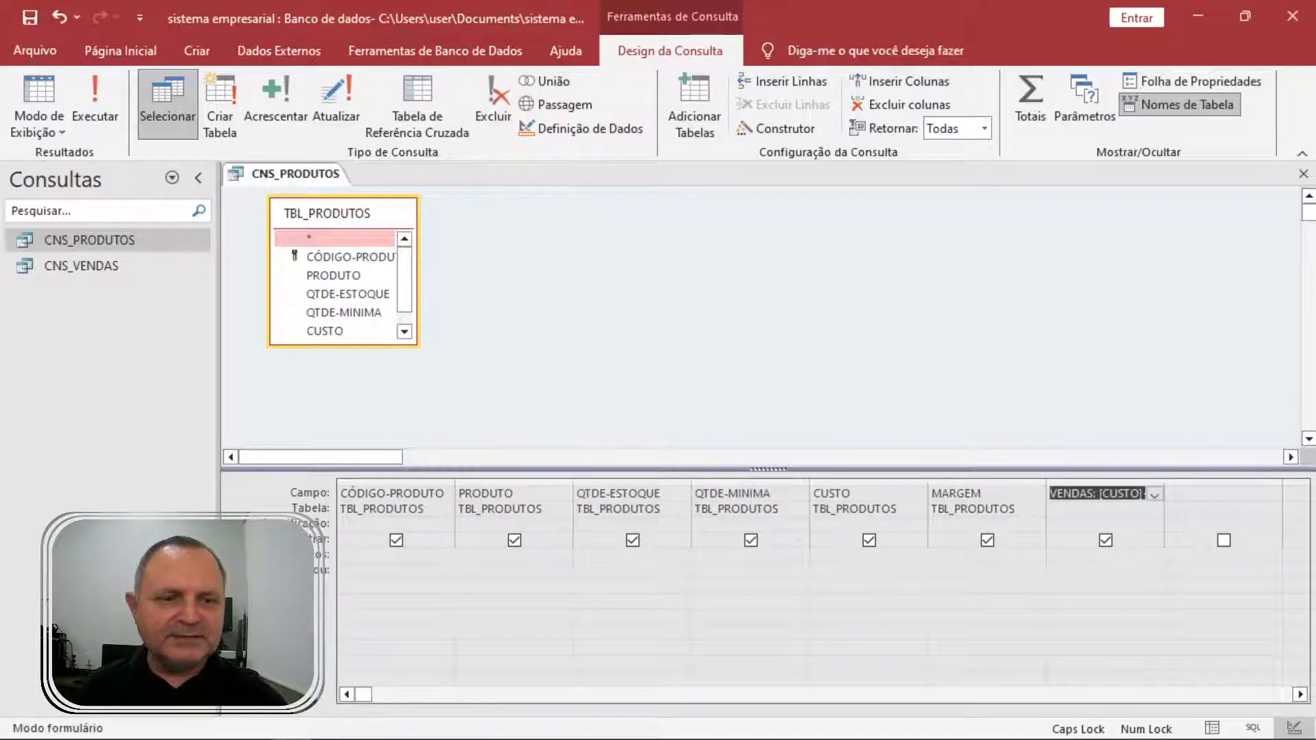
# Run CNS_PRODUTOS, replace ARROZ's MARGEM value, and return to design view.
pyautogui.click(98, 117)
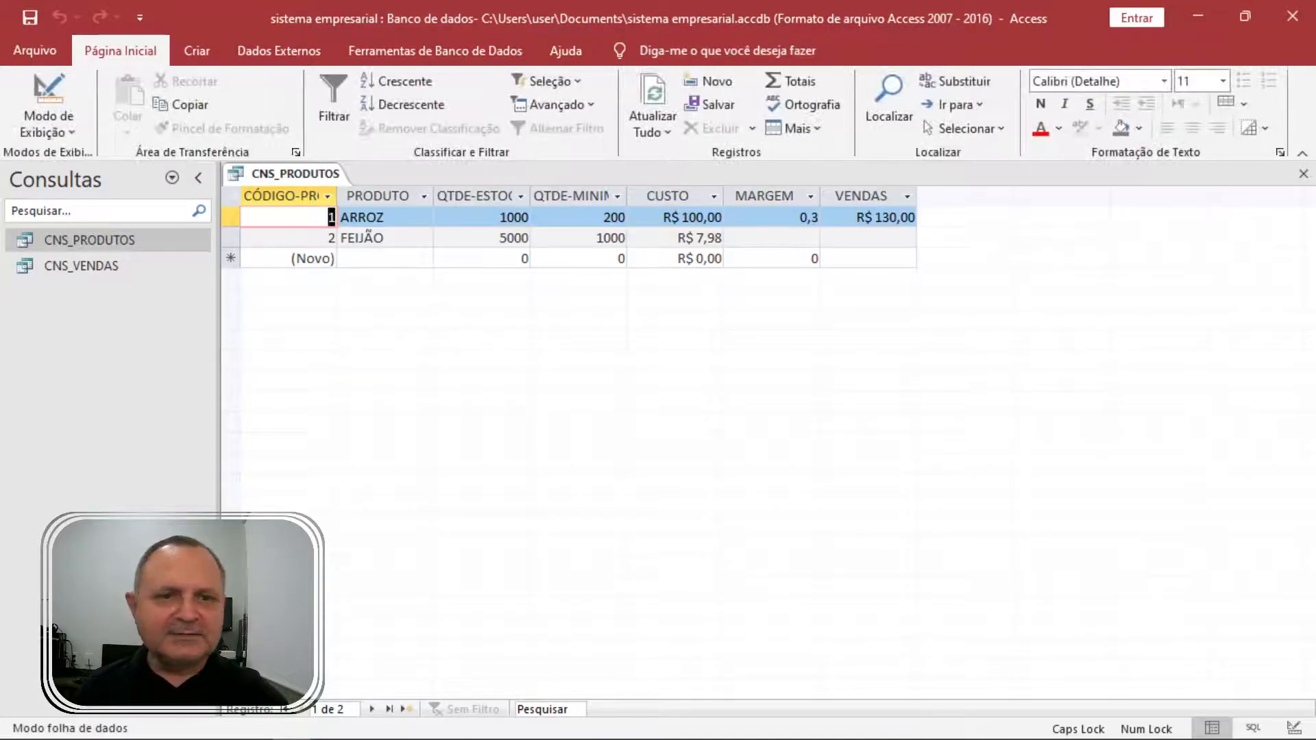
pyautogui.doubleClick(809, 218)
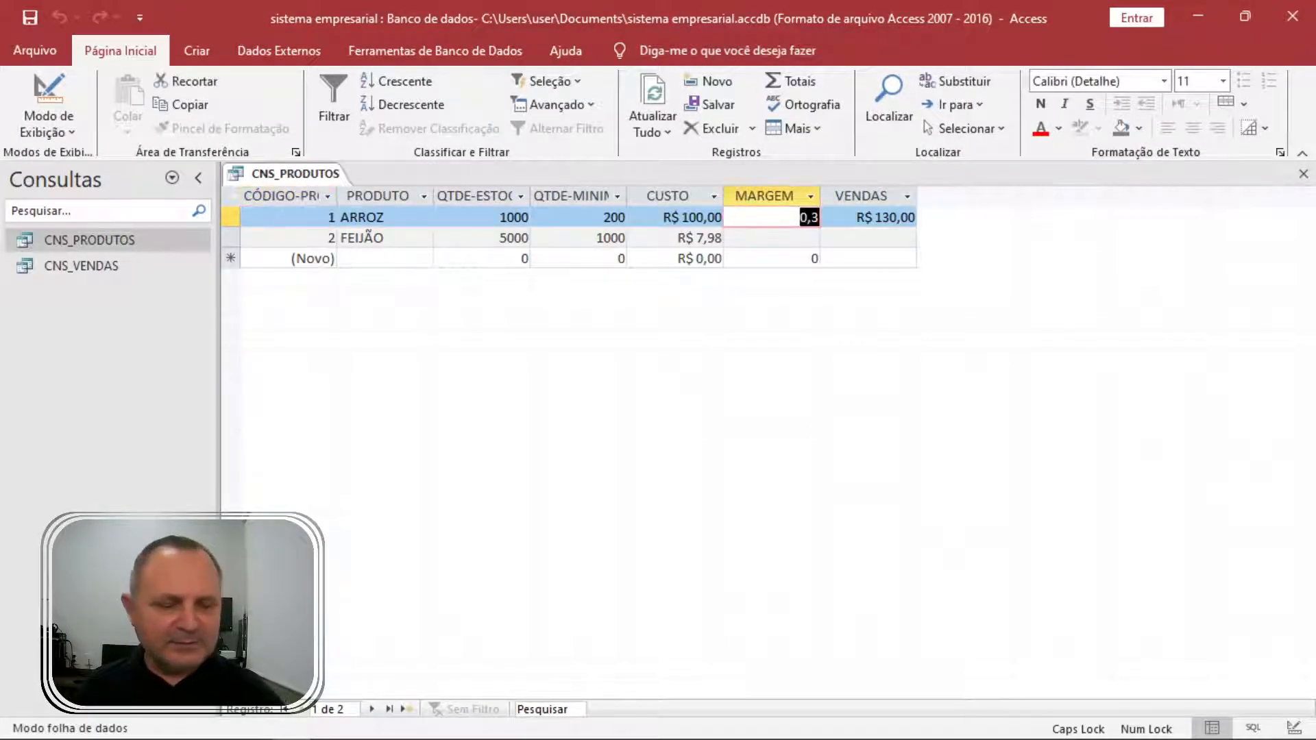
pyautogui.write('35')
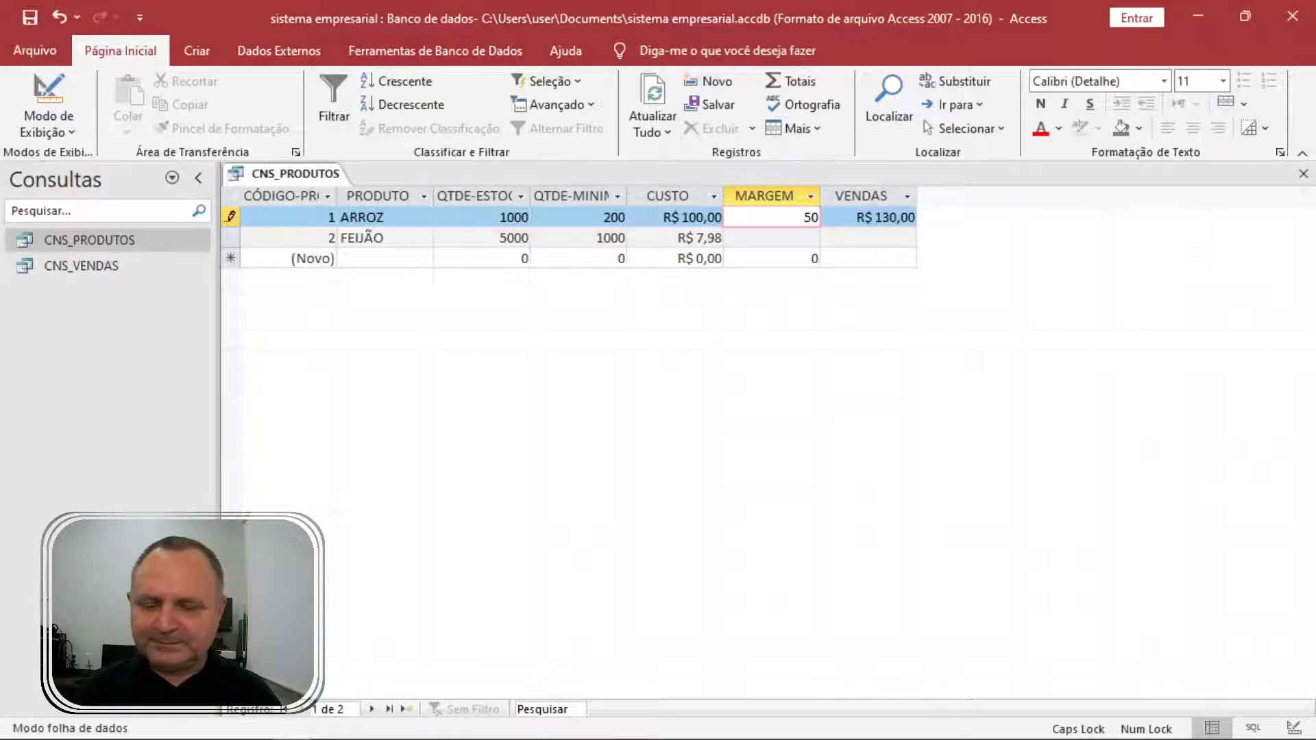
pyautogui.press('Tab')
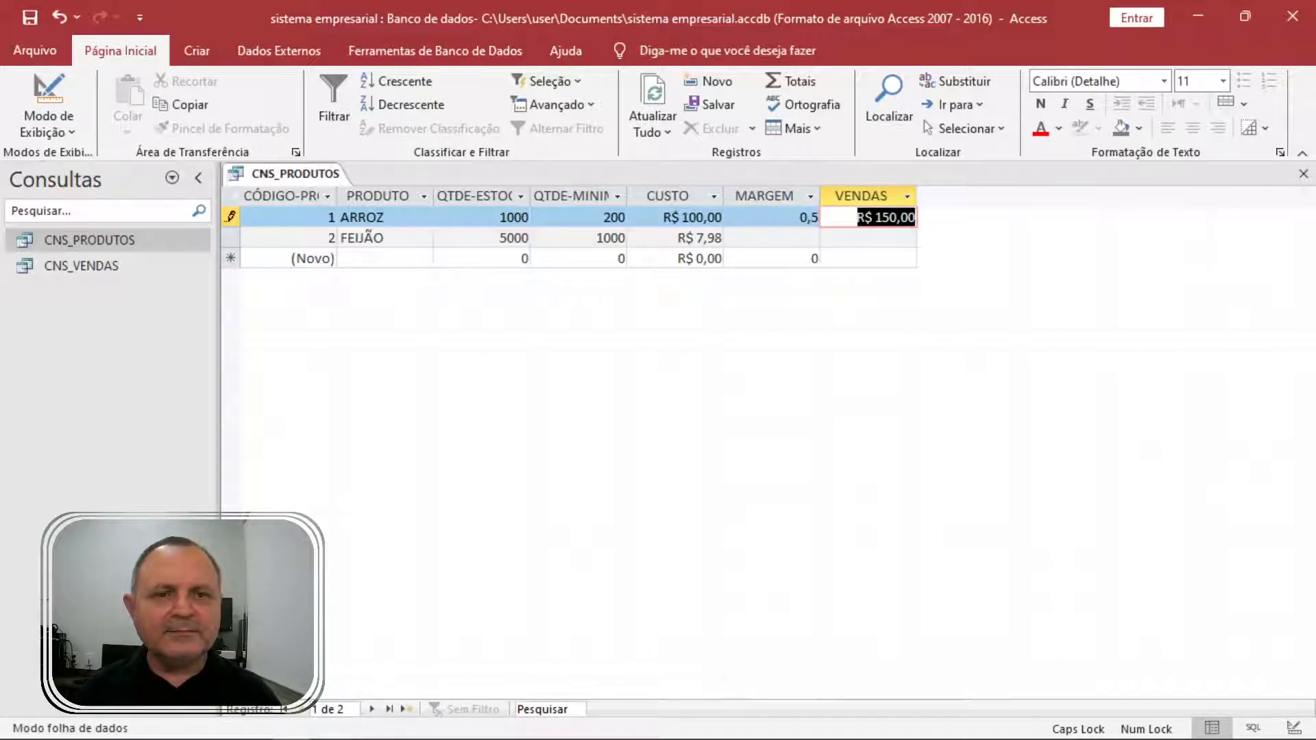
pyautogui.click(793, 229)
pyautogui.rightClick(793, 229)
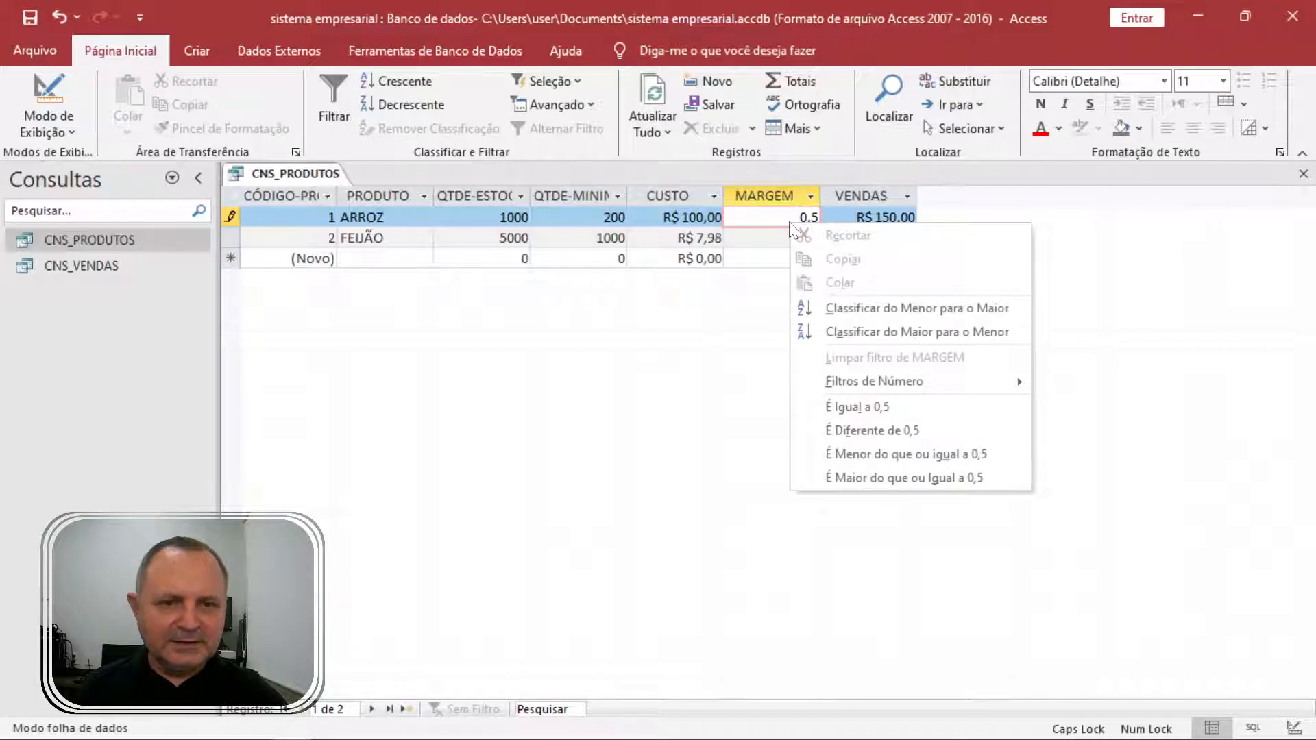
pyautogui.press('Escape')
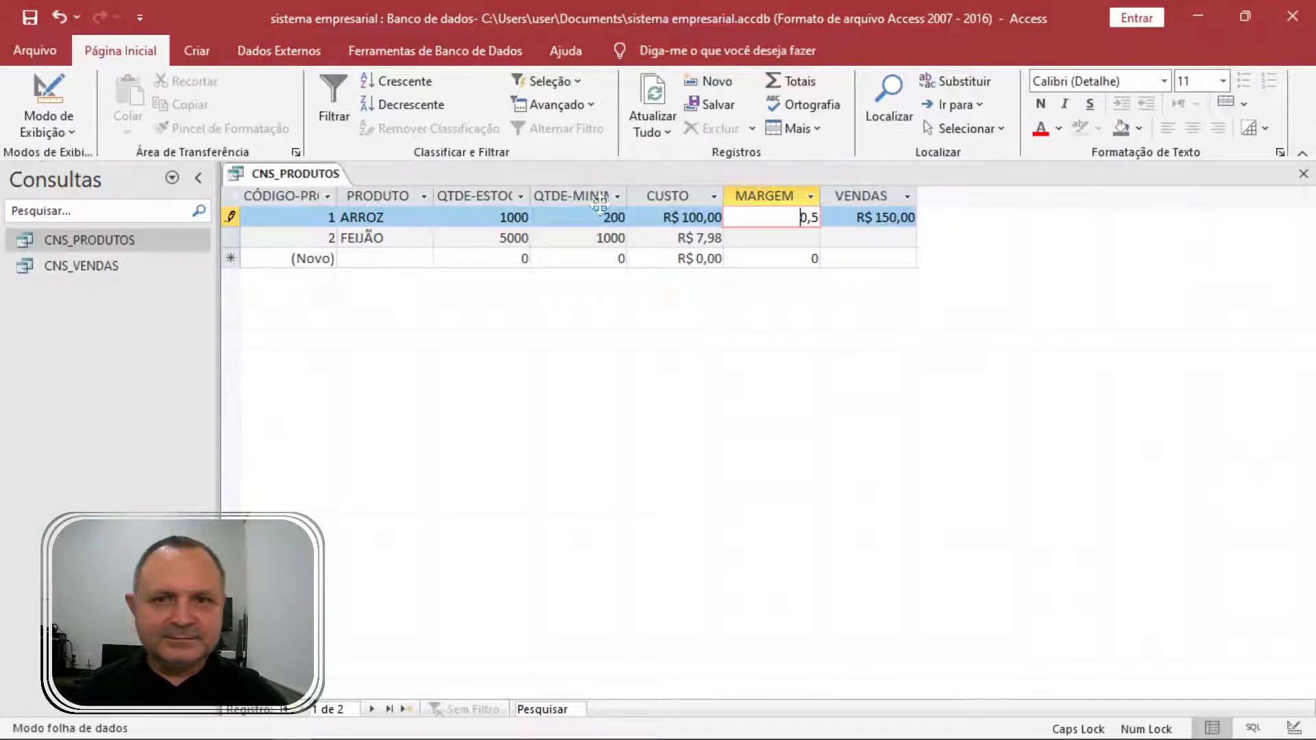
pyautogui.click(55, 132)
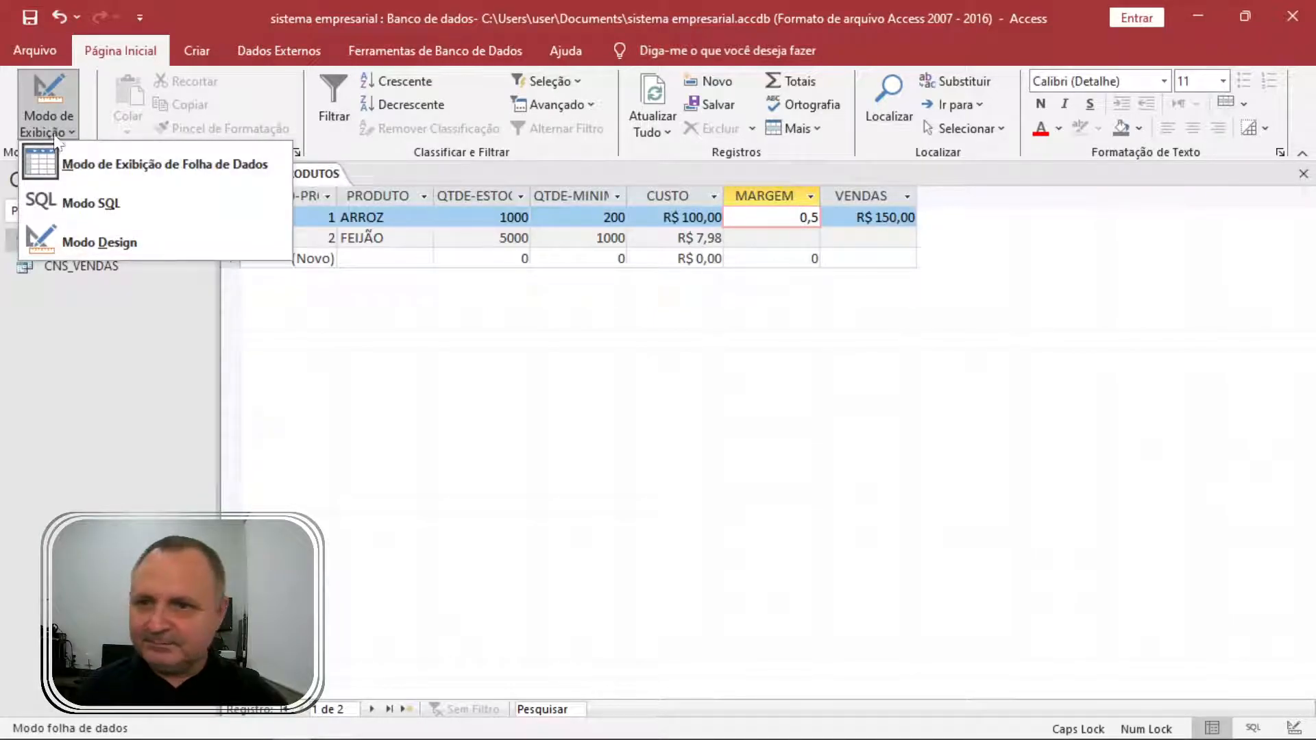
pyautogui.click(56, 97)
# Set the MARGEM field's Formato property to Porcentagem.
pyautogui.click(1000, 494)
pyautogui.click(1001, 509)
pyautogui.click(1000, 494)
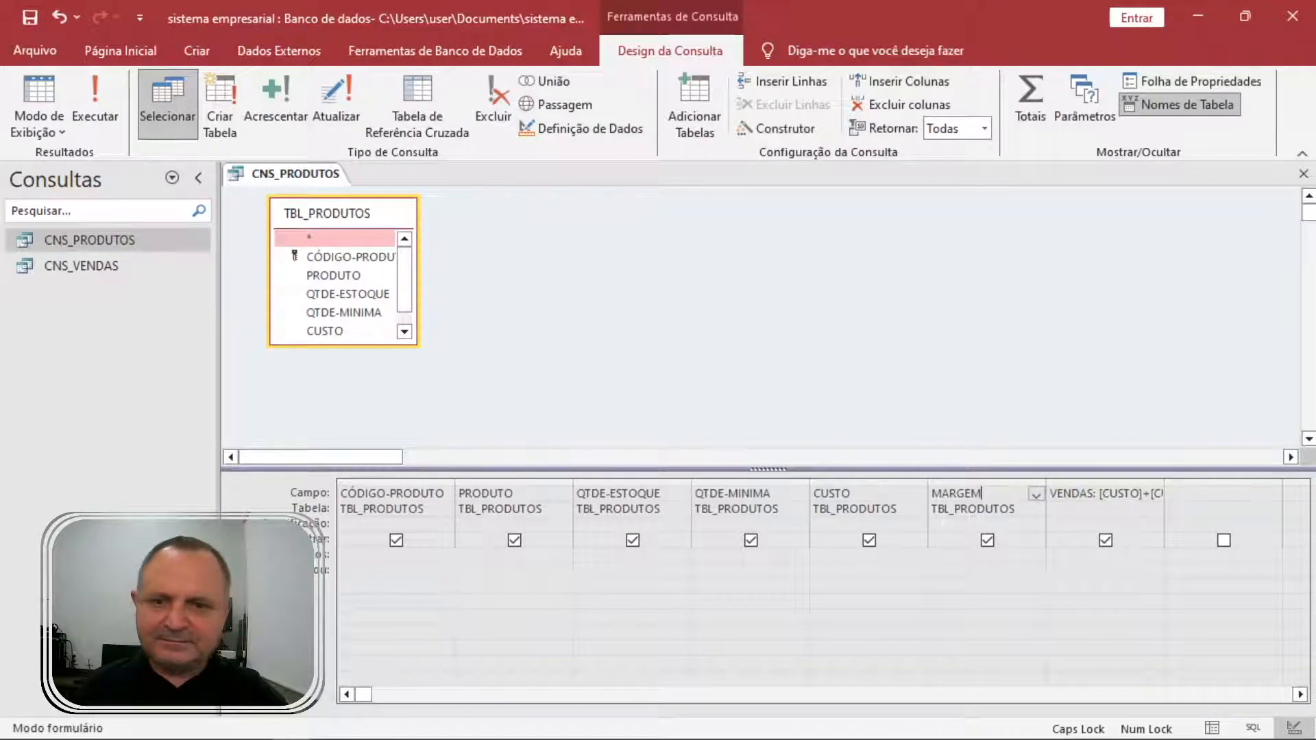
pyautogui.rightClick(1010, 495)
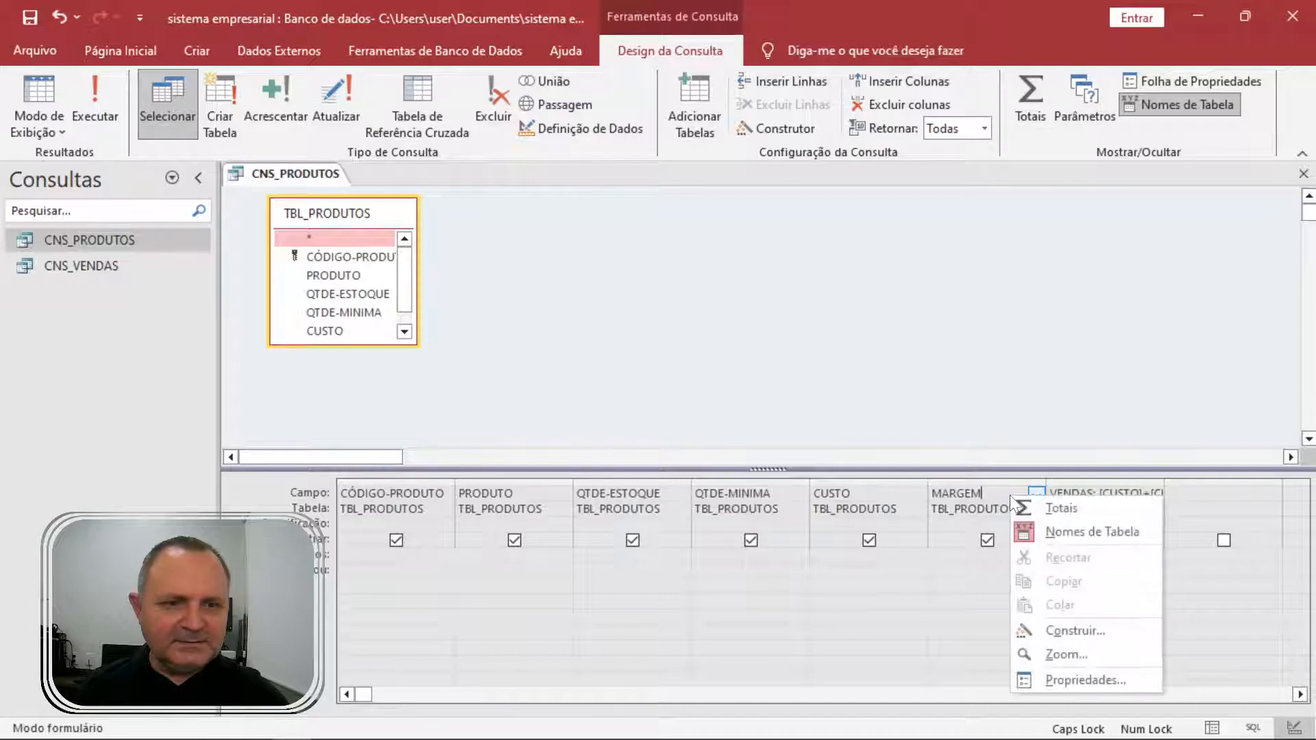
pyautogui.click(1088, 680)
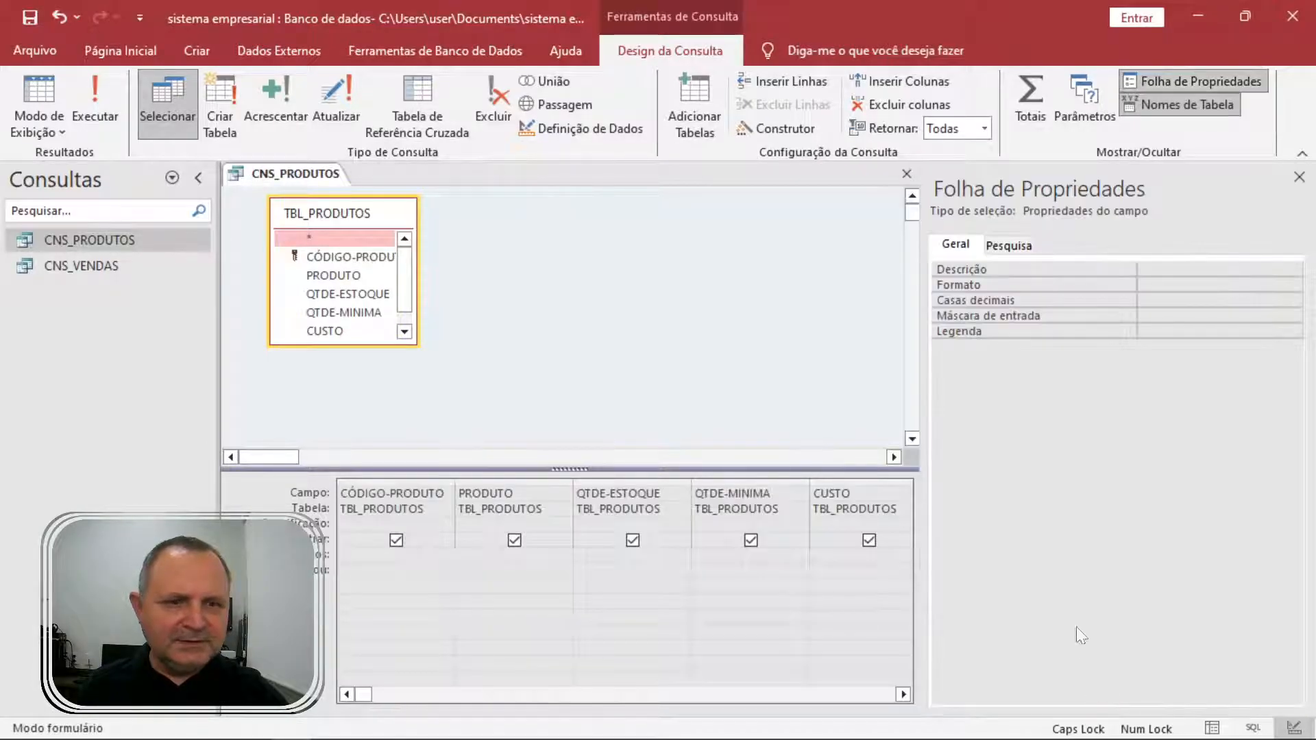
pyautogui.click(1001, 287)
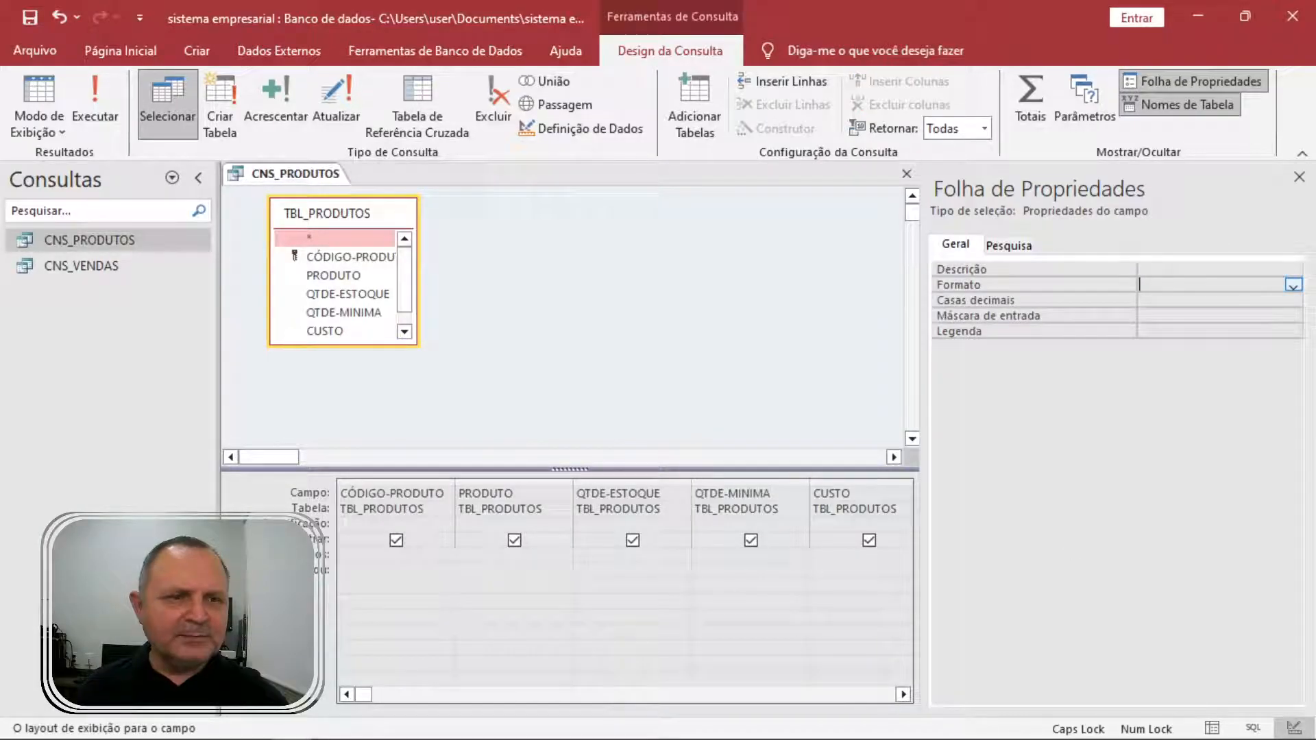
pyautogui.click(1293, 285)
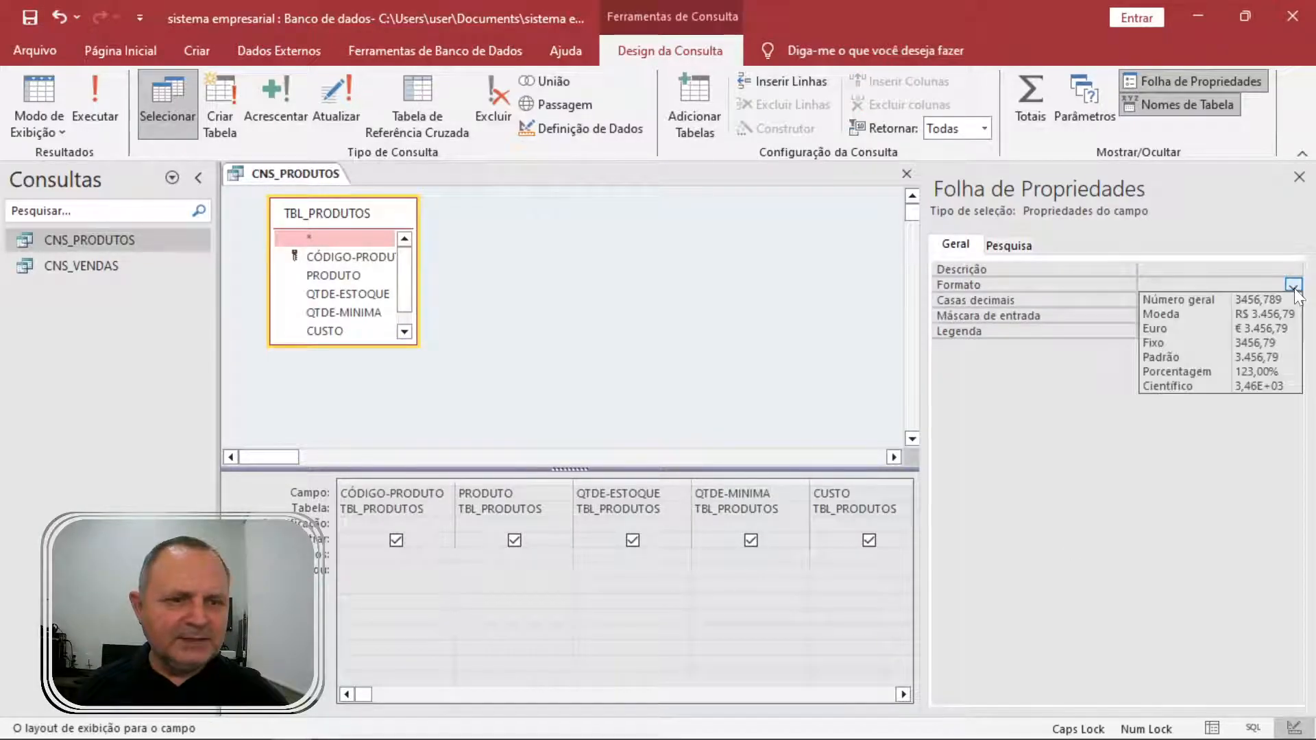
pyautogui.click(1261, 371)
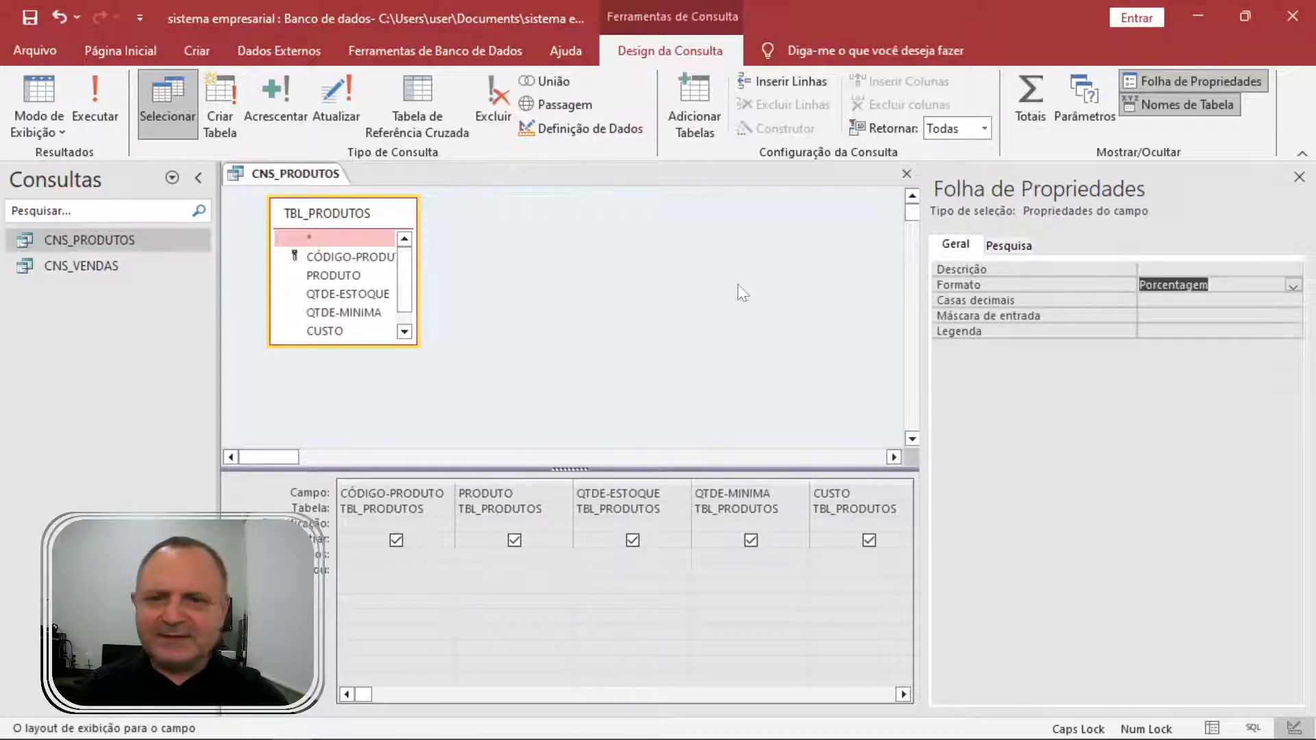
pyautogui.click(1299, 177)
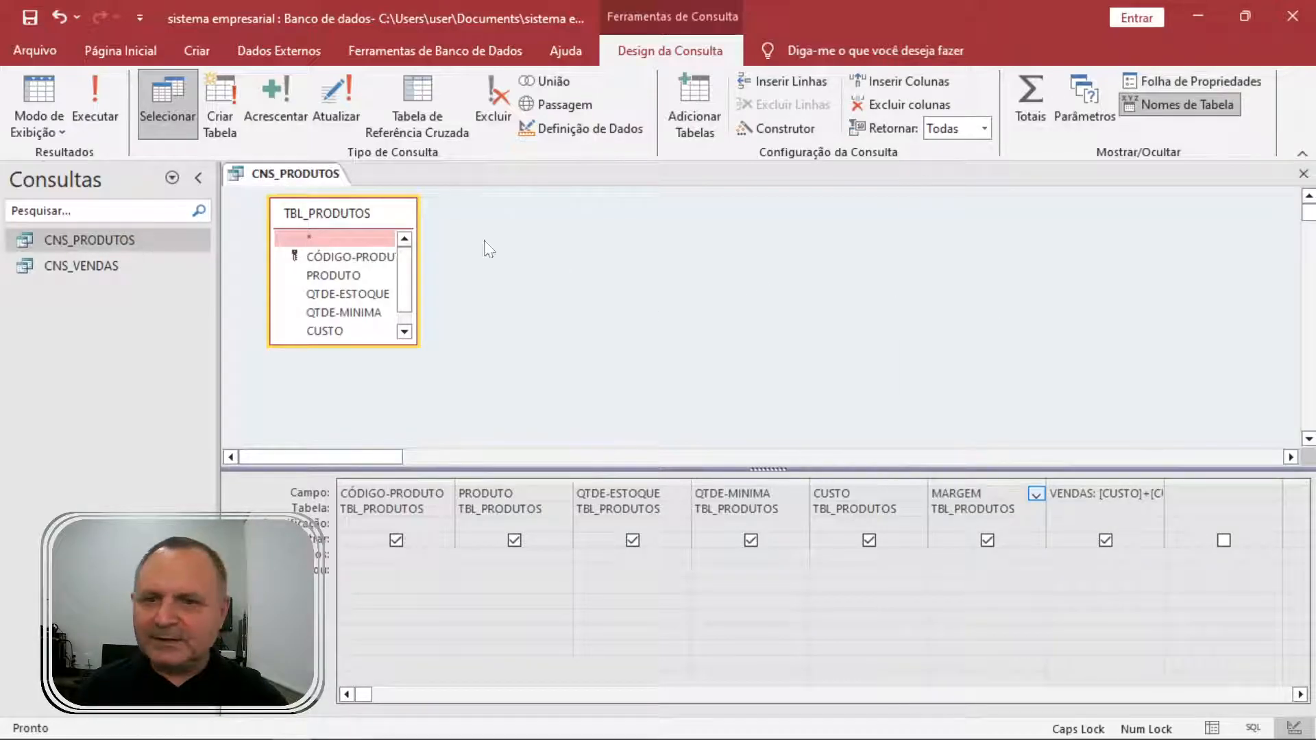
# Run the query and enter ARROZ's margin as 30%, then change it to -30%.
pyautogui.click(109, 93)
pyautogui.click(772, 218)
pyautogui.write('30')
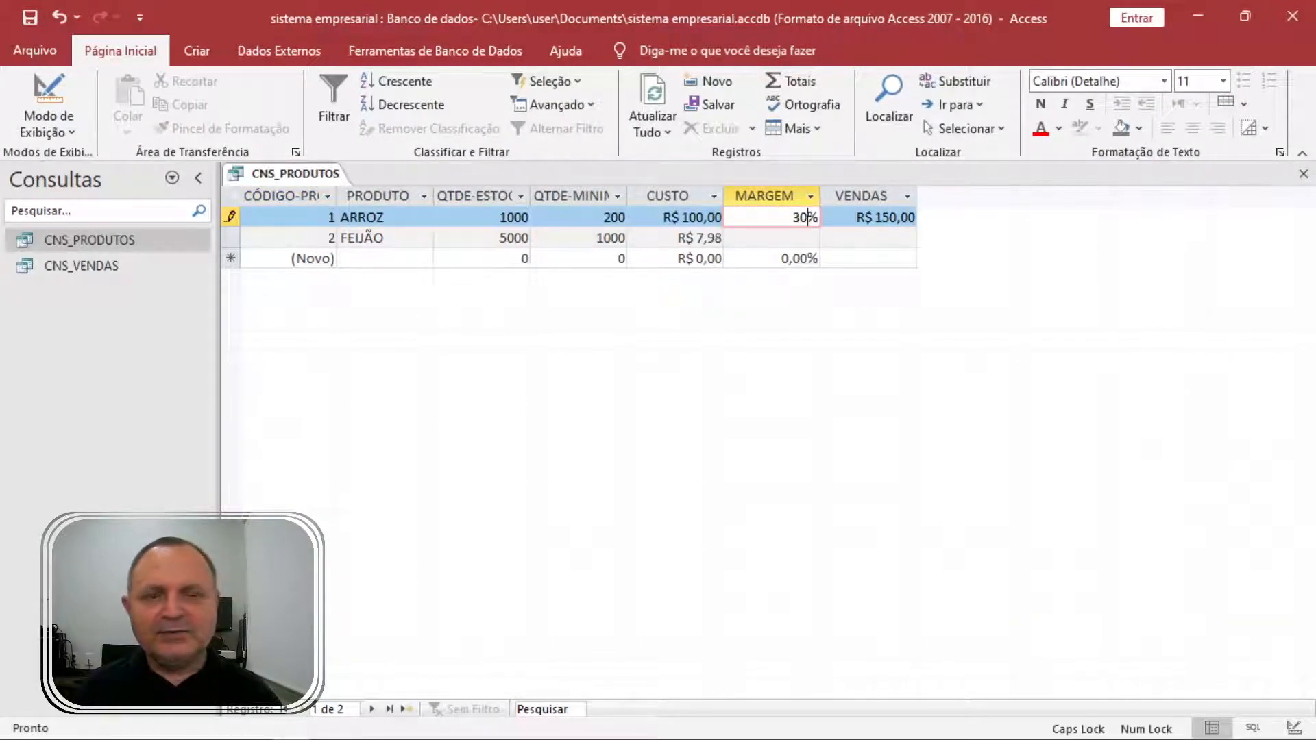
pyautogui.write('0')
pyautogui.press('Tab')
pyautogui.hotkey('shift', 'Tab')
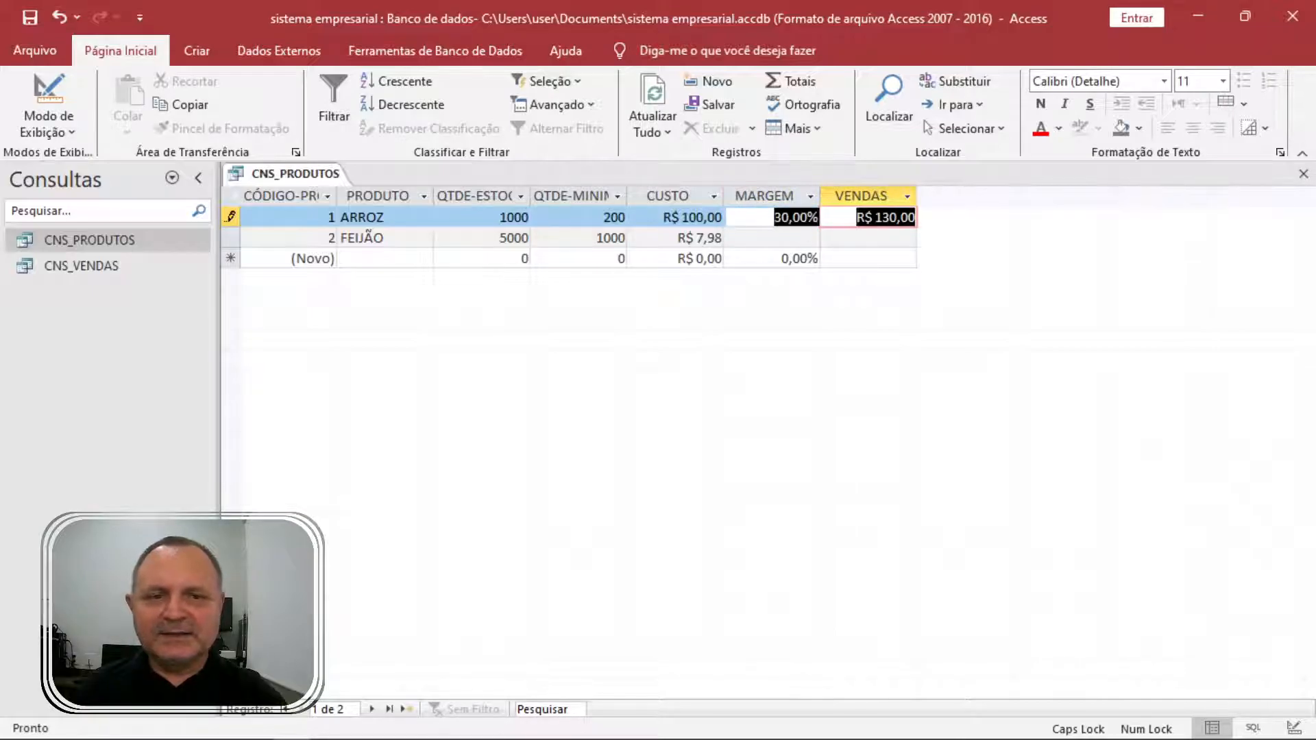
pyautogui.write('-30')
pyautogui.press('Tab')
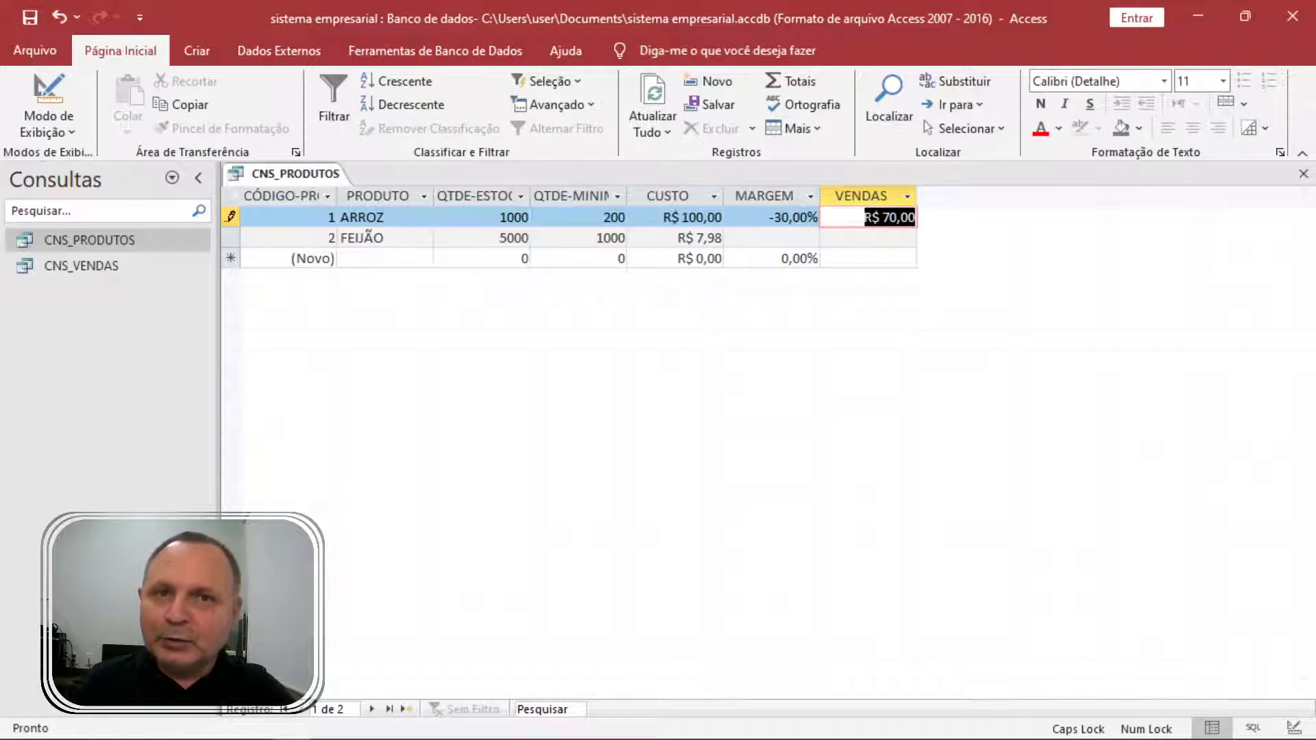
pyautogui.hotkey('shift', 'Tab')
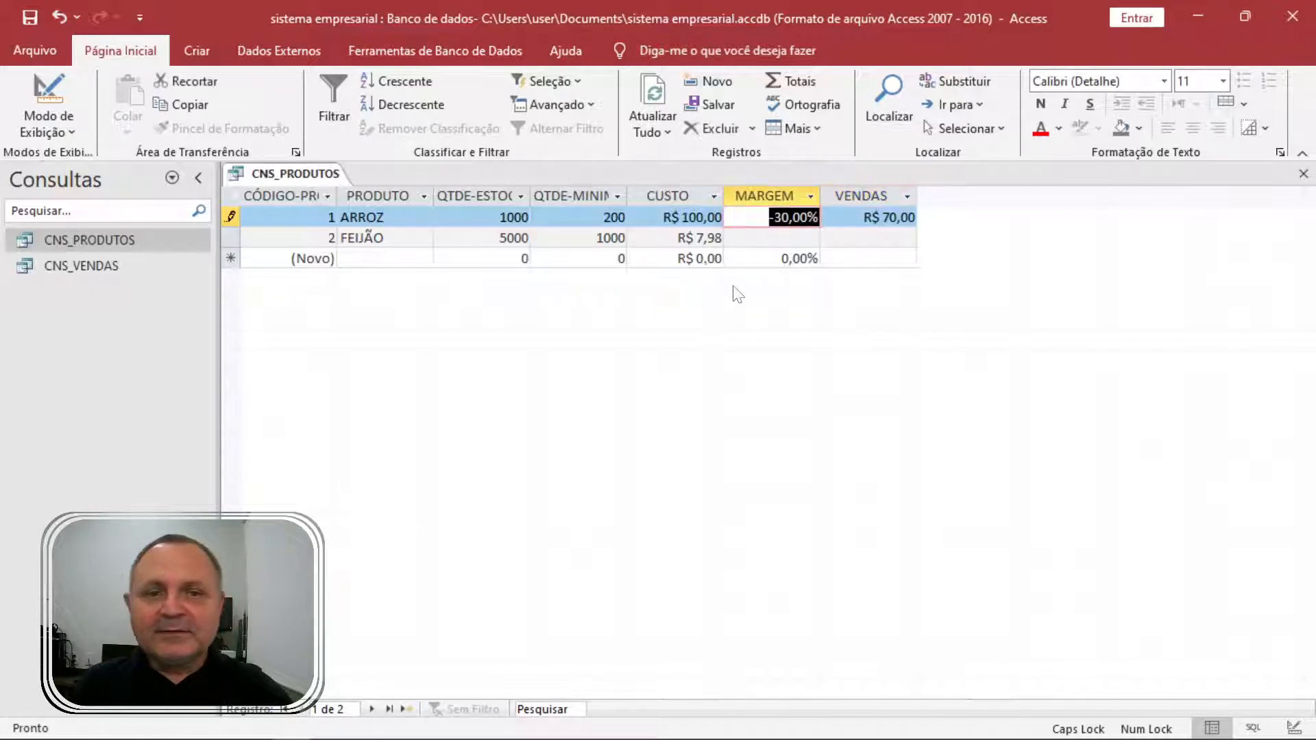
# Open CNS_VENDAS in design view and move the TBL_CLIENTES box aside.
pyautogui.doubleClick(117, 271)
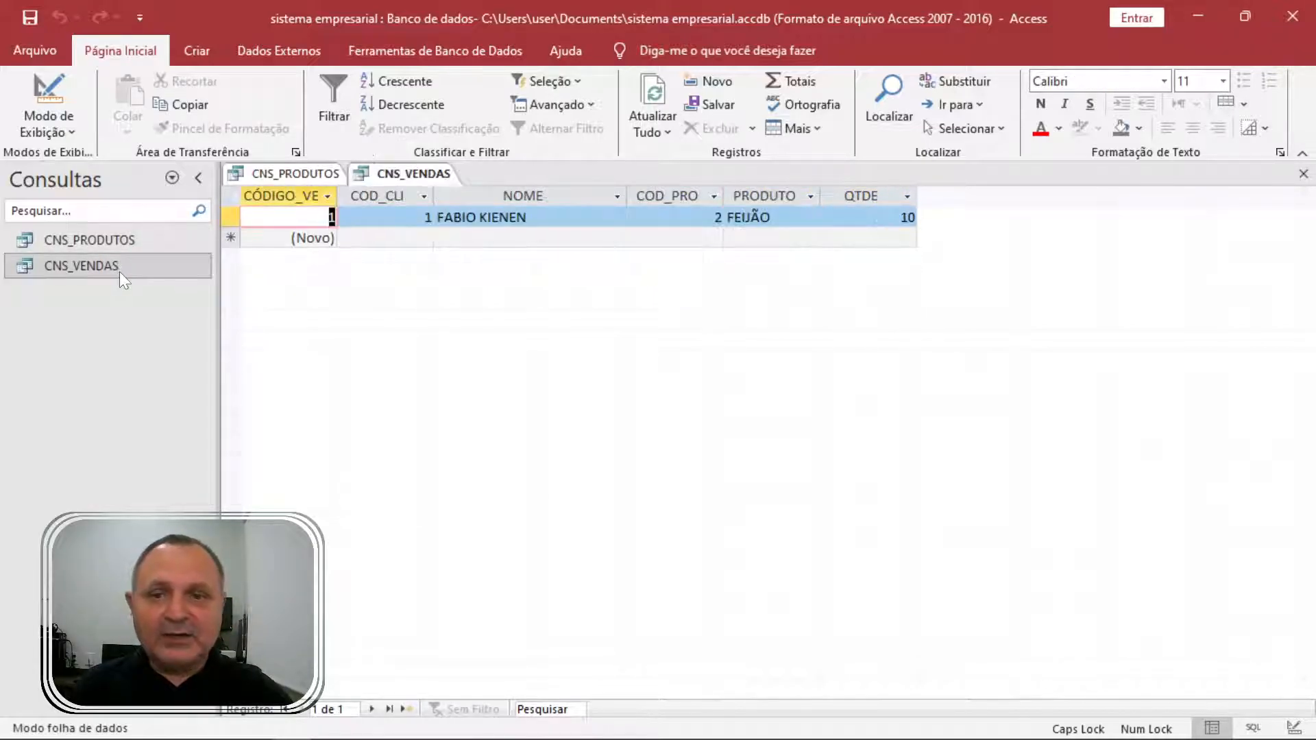
pyautogui.rightClick(101, 264)
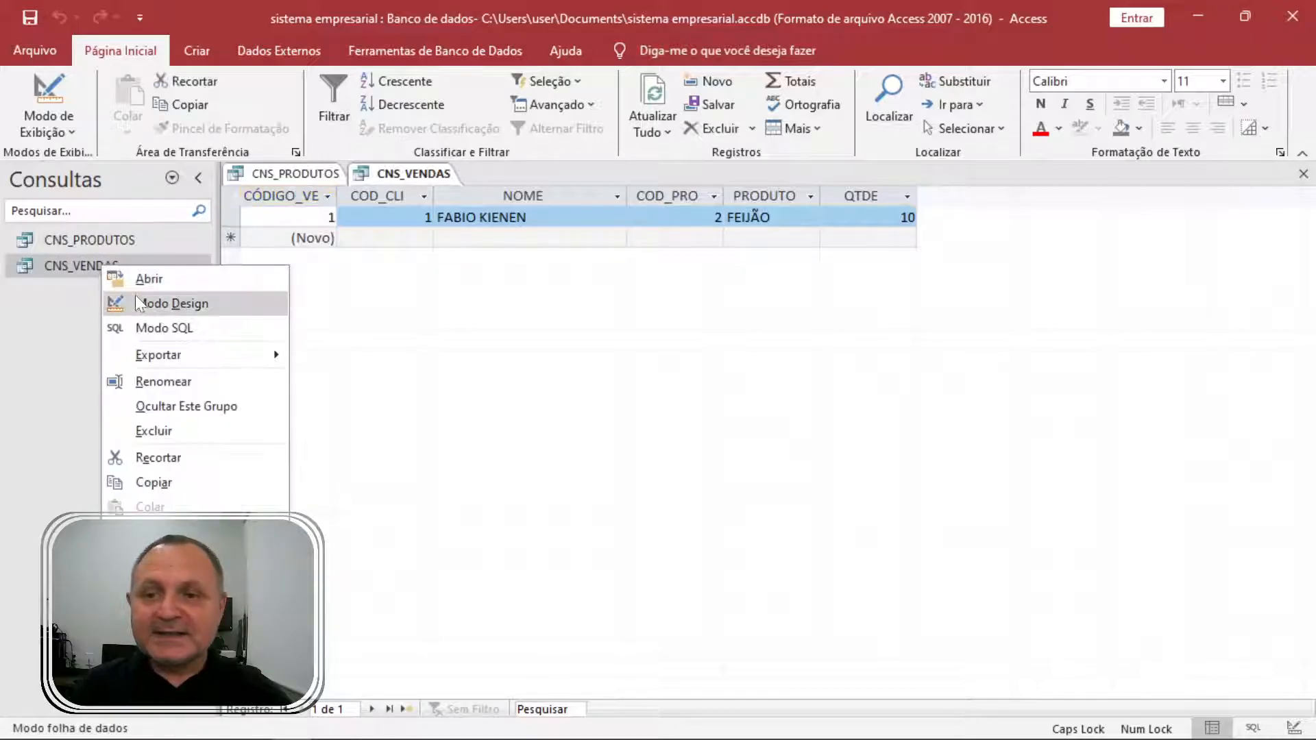
pyautogui.click(151, 300)
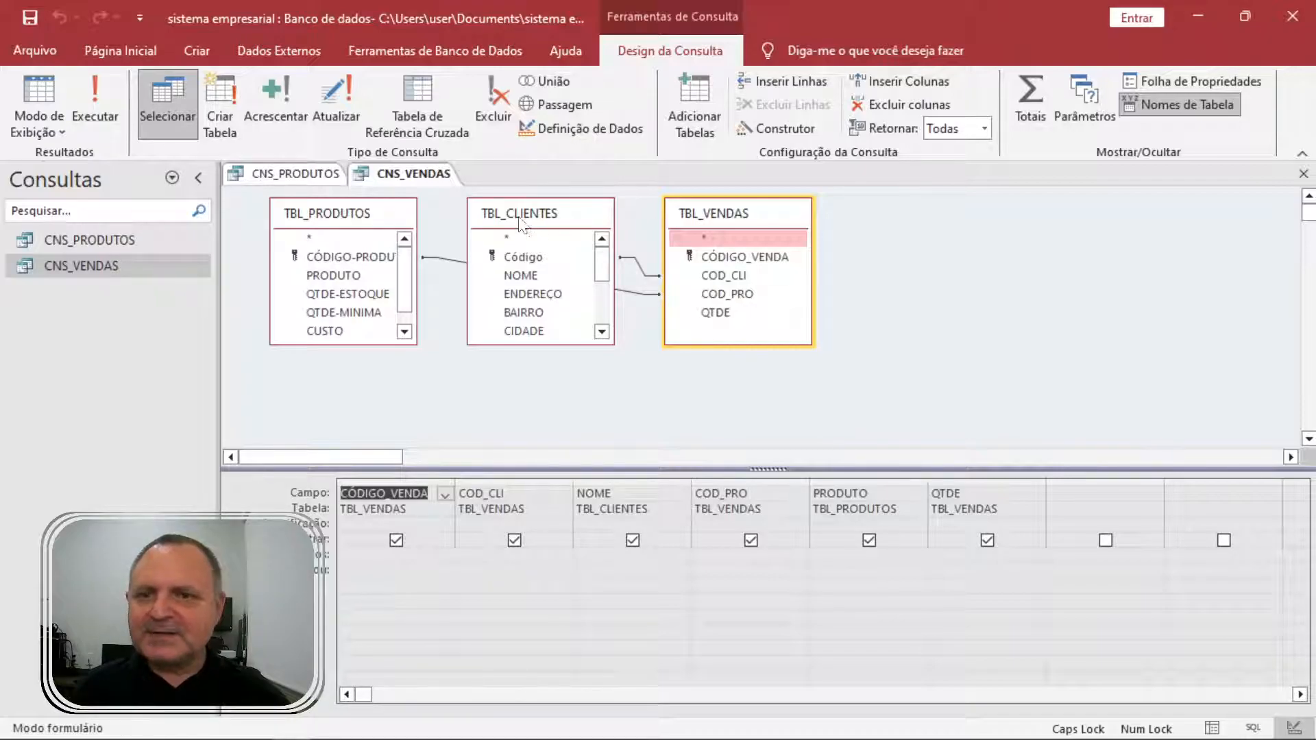
pyautogui.moveTo(531, 227); pyautogui.dragTo(541, 278)
pyautogui.click(877, 233)
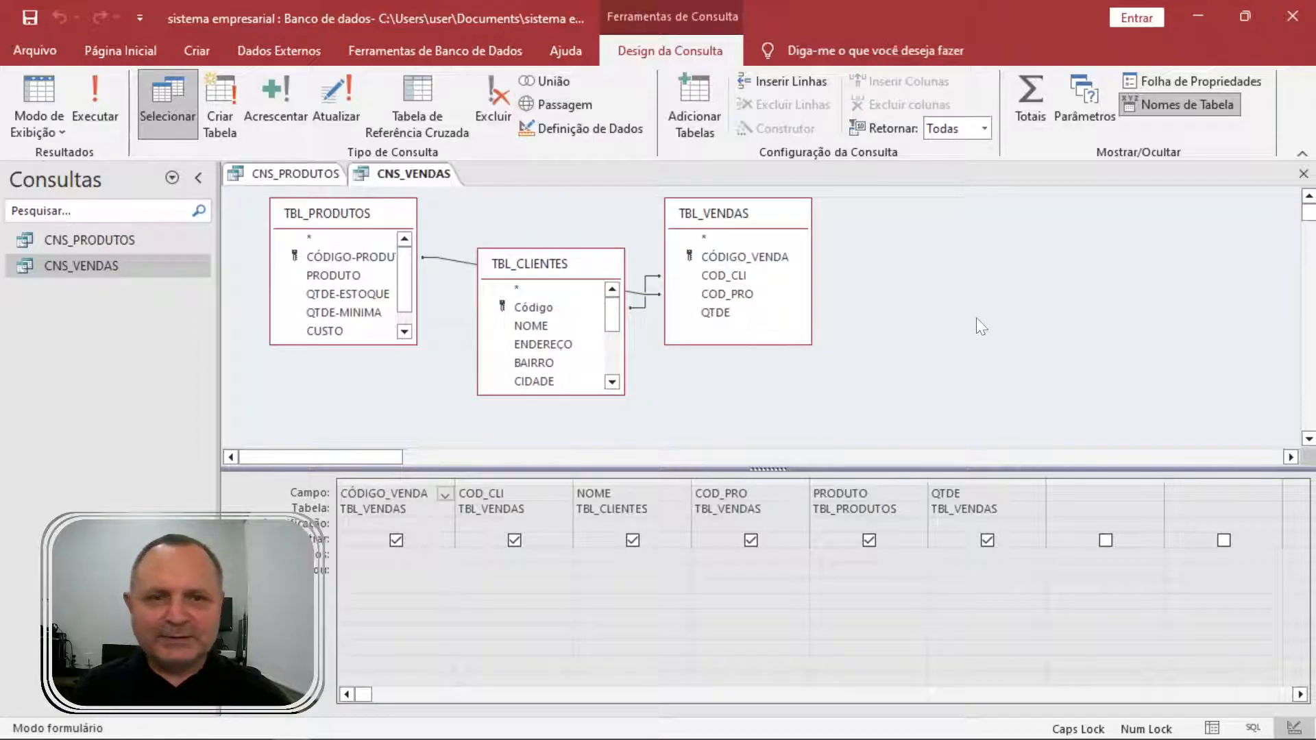
# Add the CNS_PRODUTOS query to the CNS_VENDAS design.
pyautogui.click(710, 99)
pyautogui.click(579, 444)
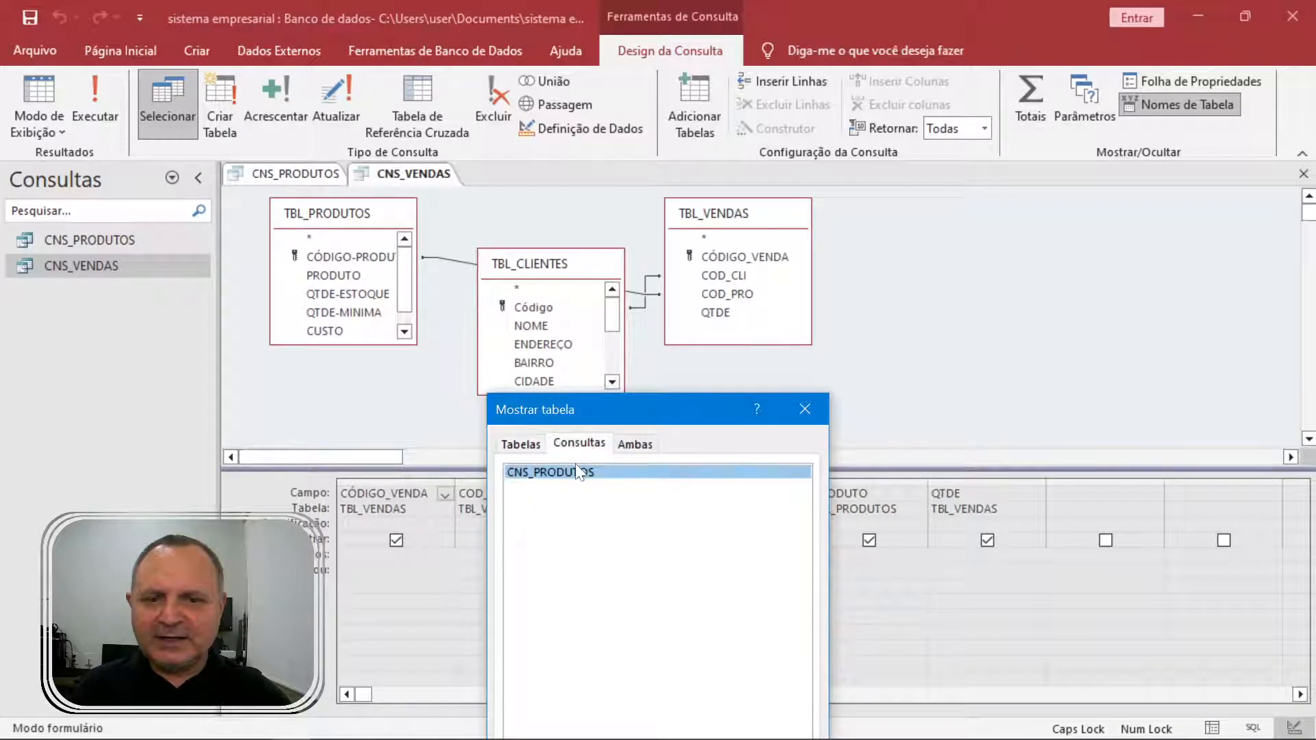
pyautogui.doubleClick(578, 473)
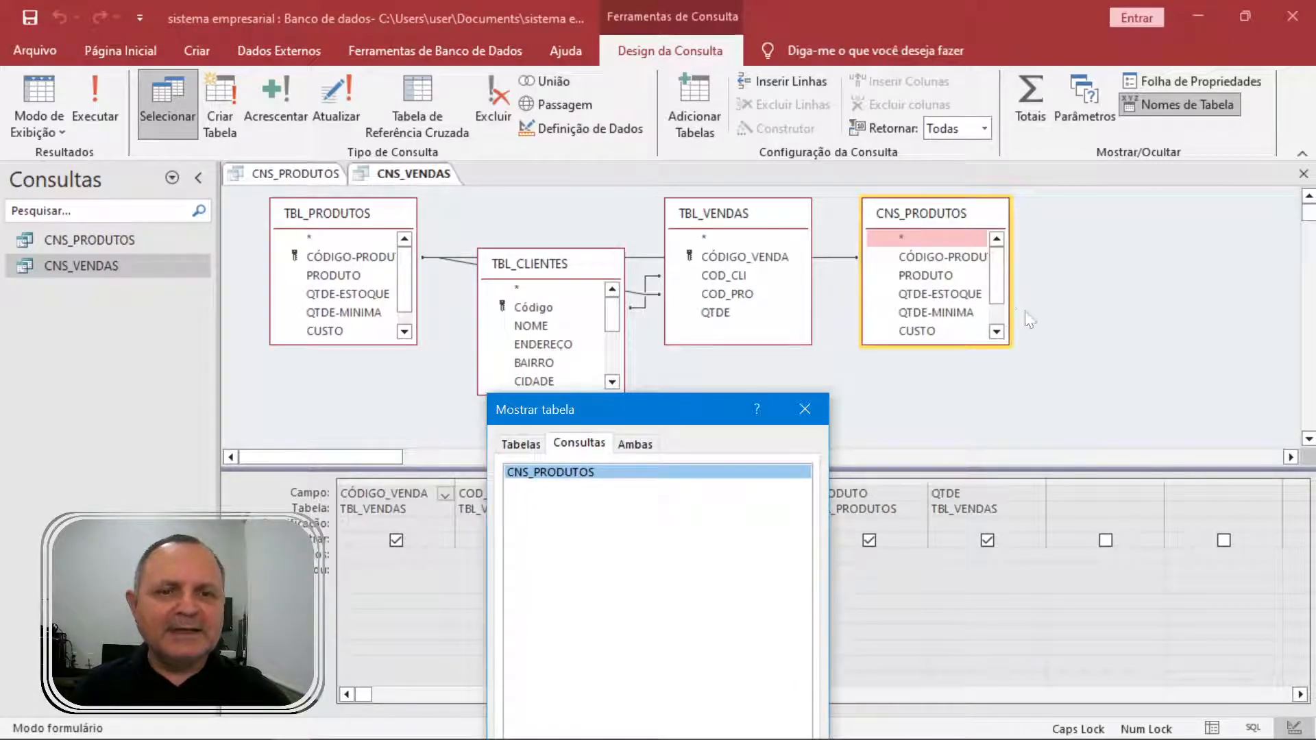
pyautogui.click(820, 408)
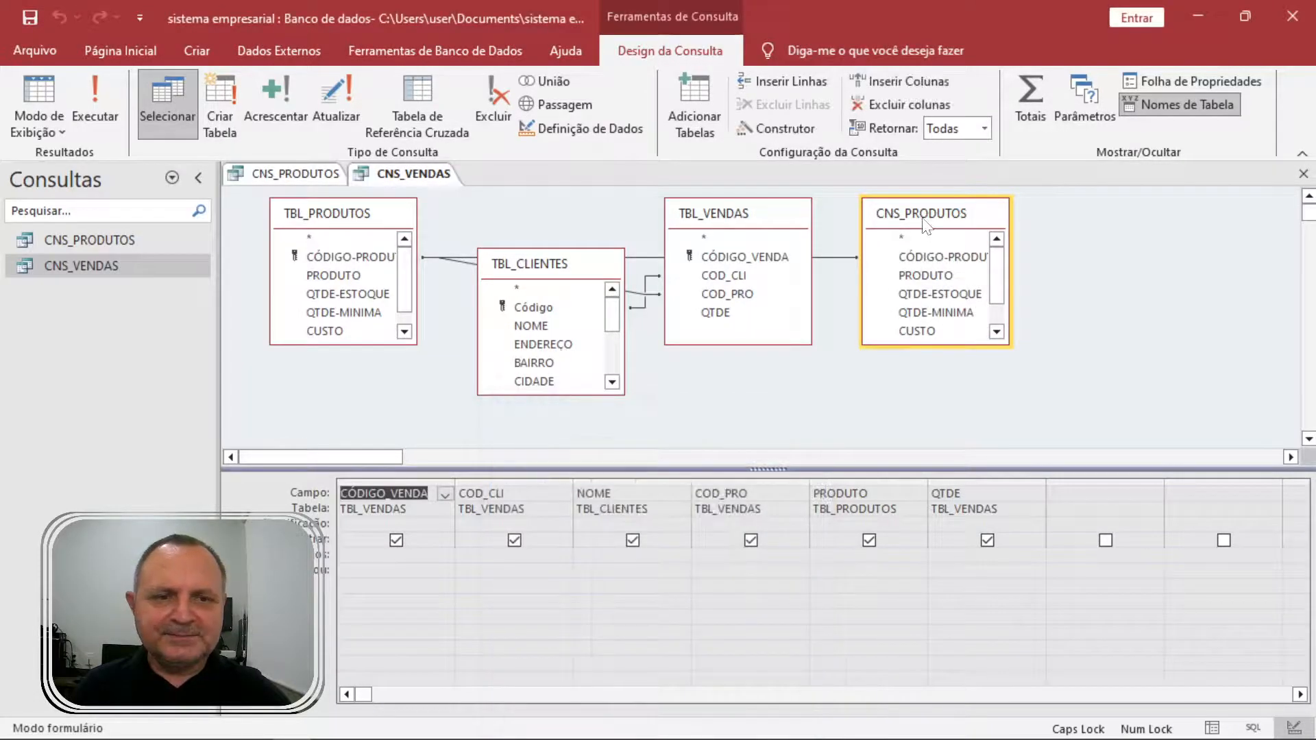
pyautogui.moveTo(925, 218); pyautogui.dragTo(953, 294)
# Remove the TBL_PRODUTOS table from the query.
pyautogui.moveTo(570, 269); pyautogui.dragTo(583, 205)
pyautogui.moveTo(382, 221); pyautogui.dragTo(440, 330)
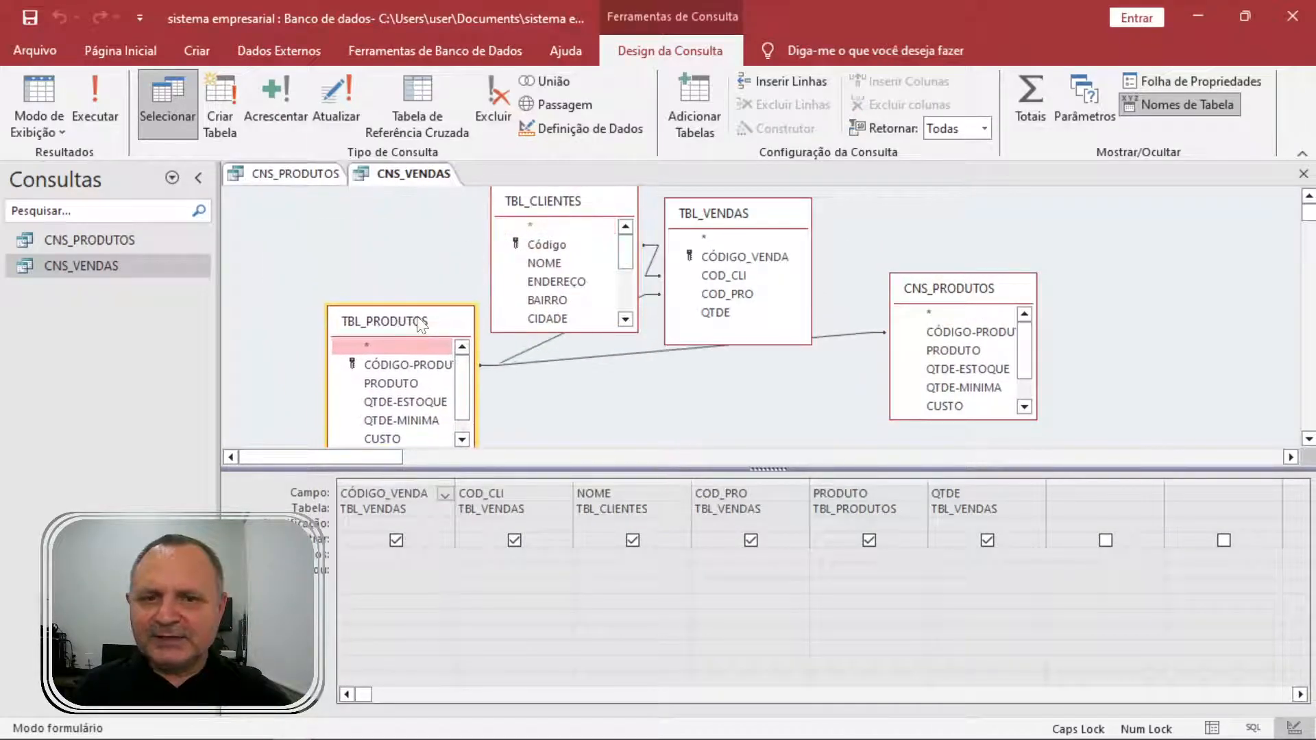
pyautogui.rightClick(419, 319)
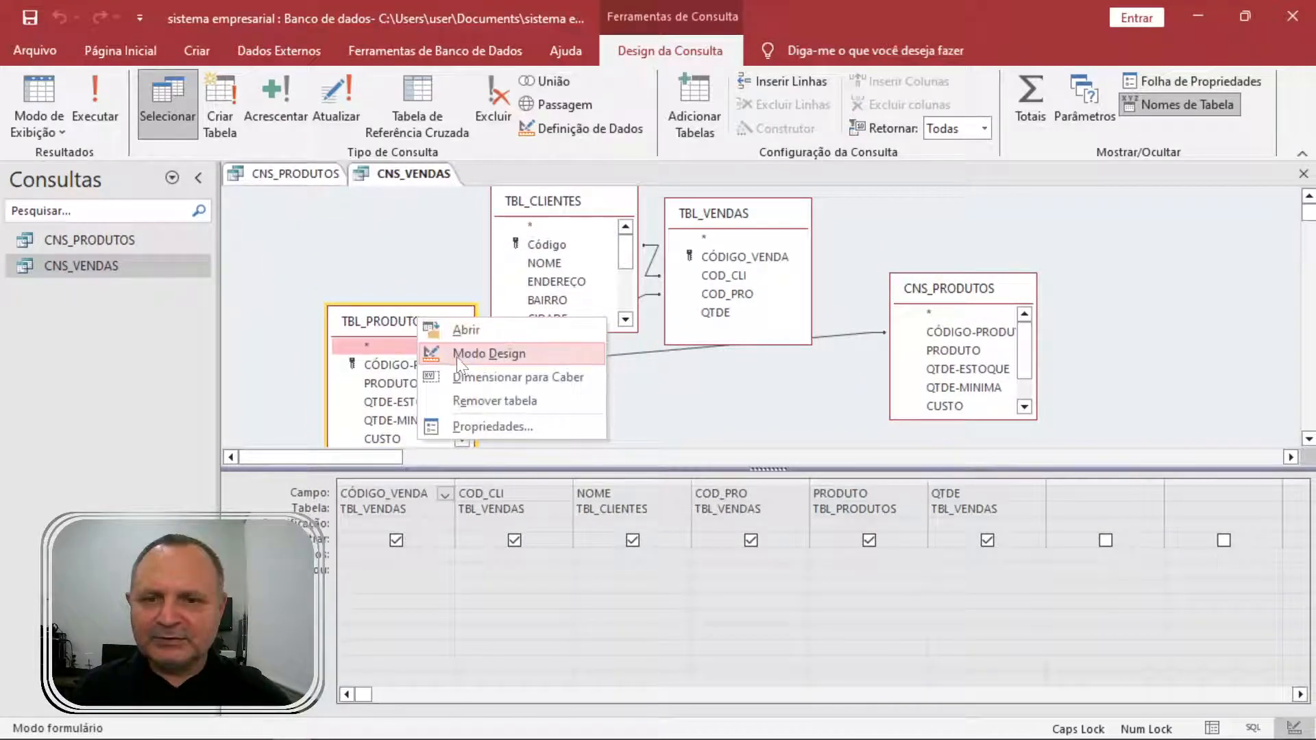
pyautogui.click(521, 401)
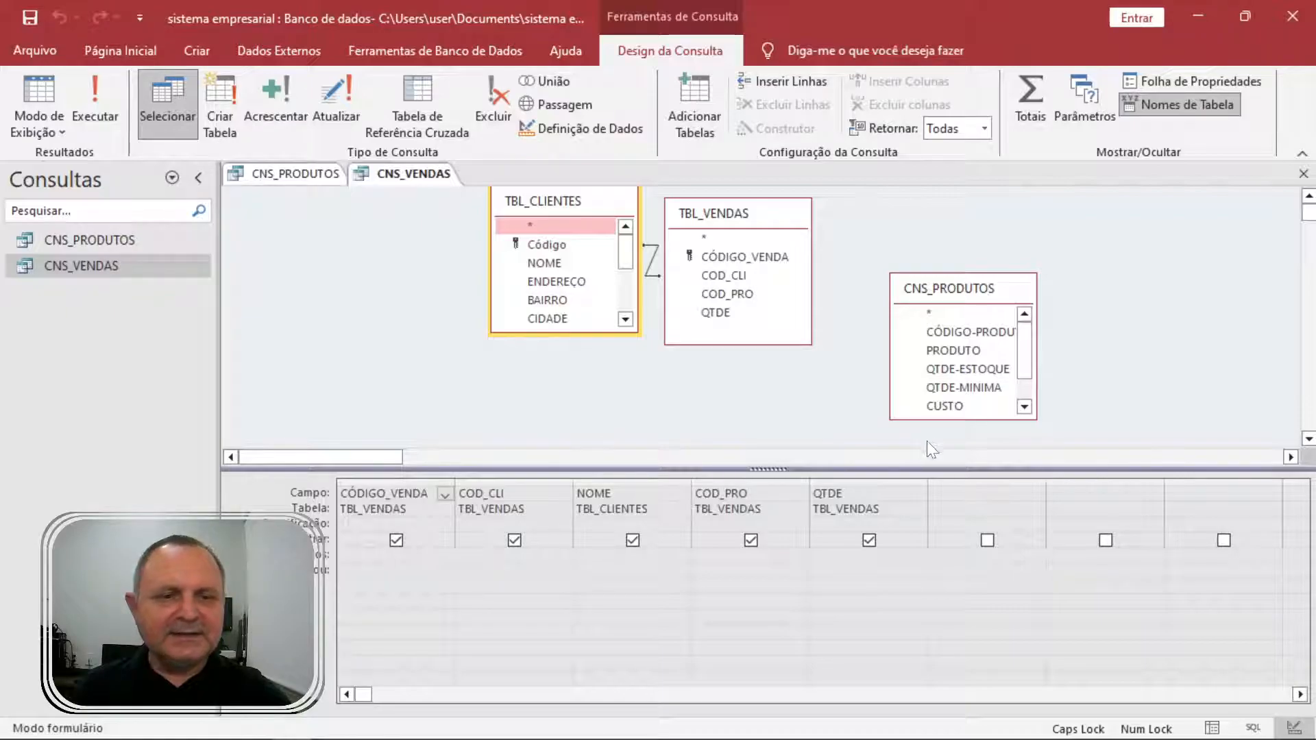
# Add PRODUTO and VENDAS from CNS_PRODUTOS to the CNS_VENDAS grid.
pyautogui.moveTo(968, 294); pyautogui.dragTo(919, 220)
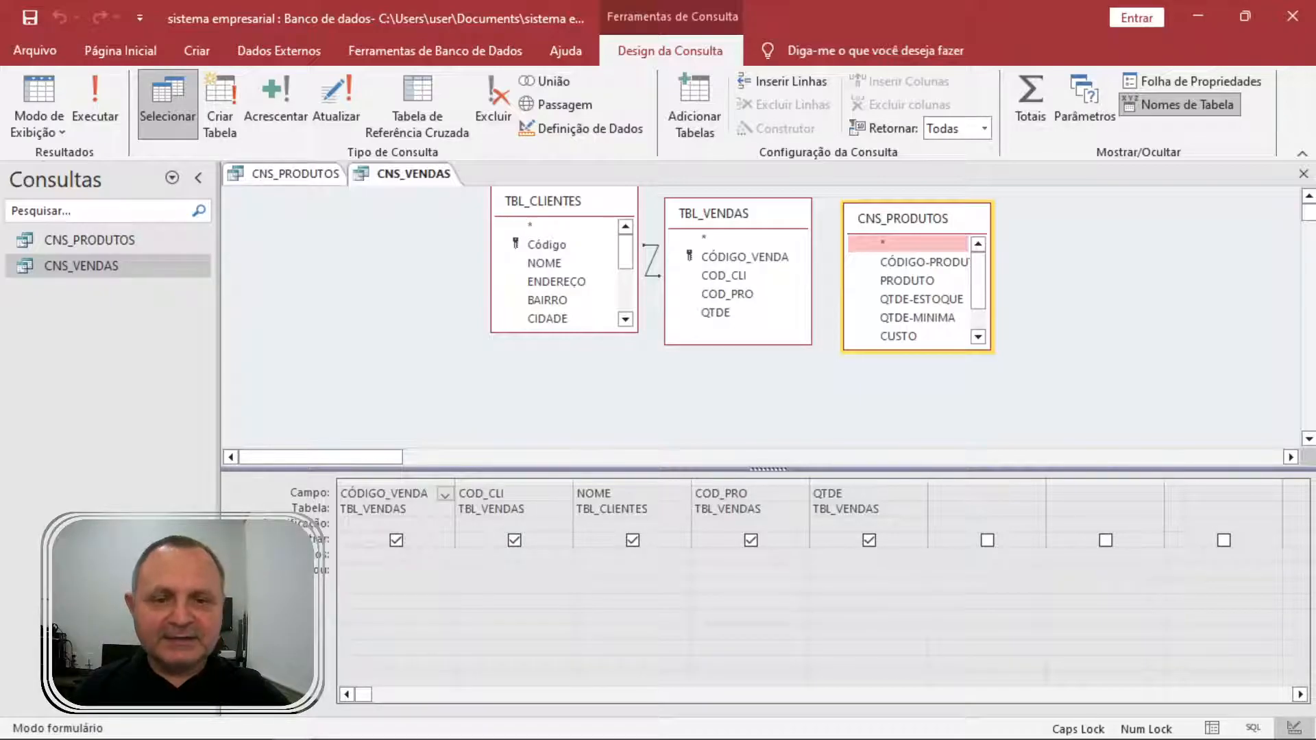
pyautogui.moveTo(907, 281); pyautogui.dragTo(843, 502)
pyautogui.scroll(-1, 980, 313)
pyautogui.moveTo(901, 336); pyautogui.dragTo(1097, 491)
# Add the calculated column TOTAL:QTDE*VENDAS and run the query.
pyautogui.click(1208, 493)
pyautogui.write('TOTAL:Q')
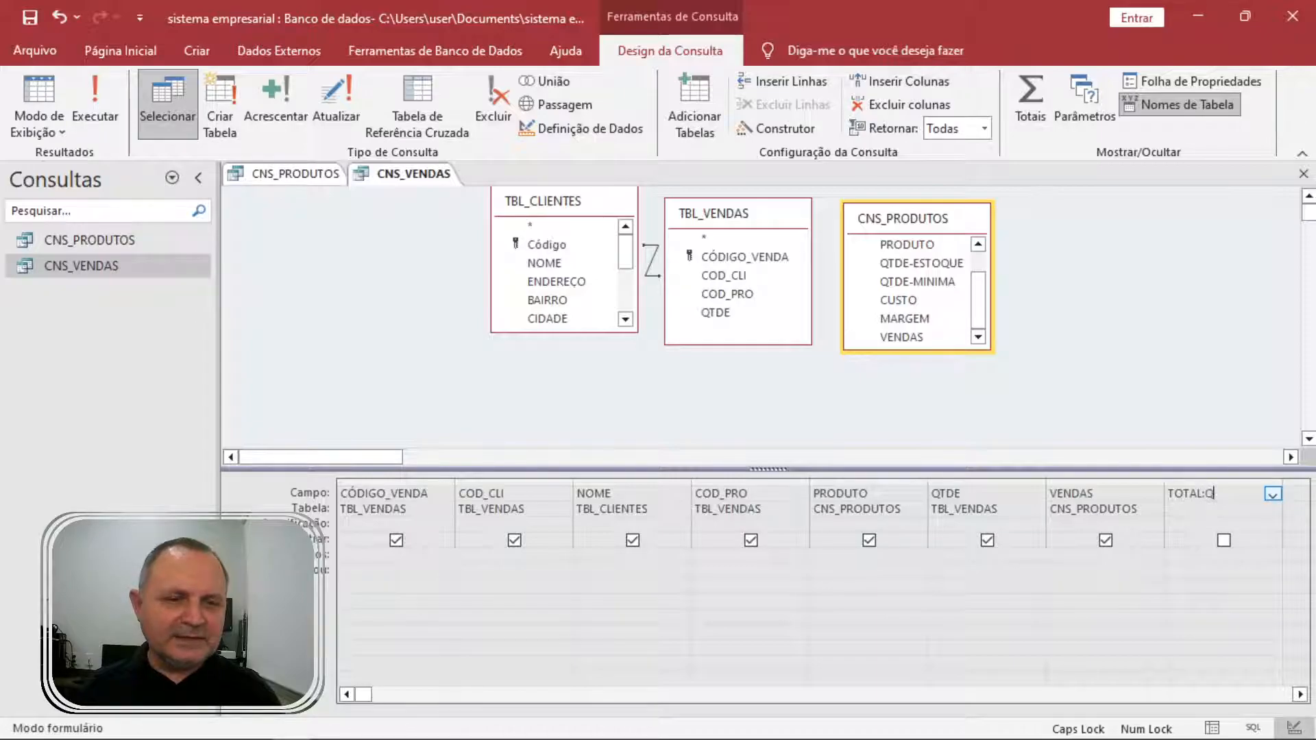
pyautogui.write('TDE*V')
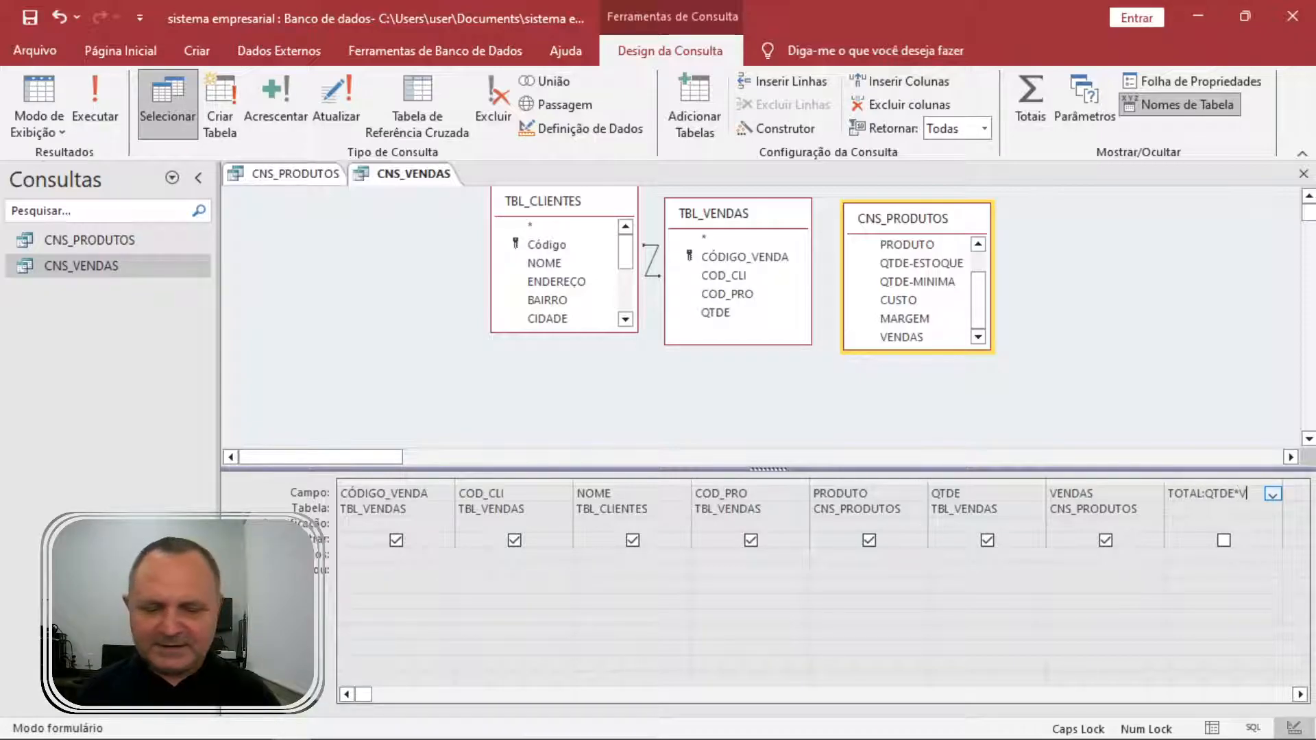
pyautogui.write('ENDAS')
pyautogui.press('Tab')
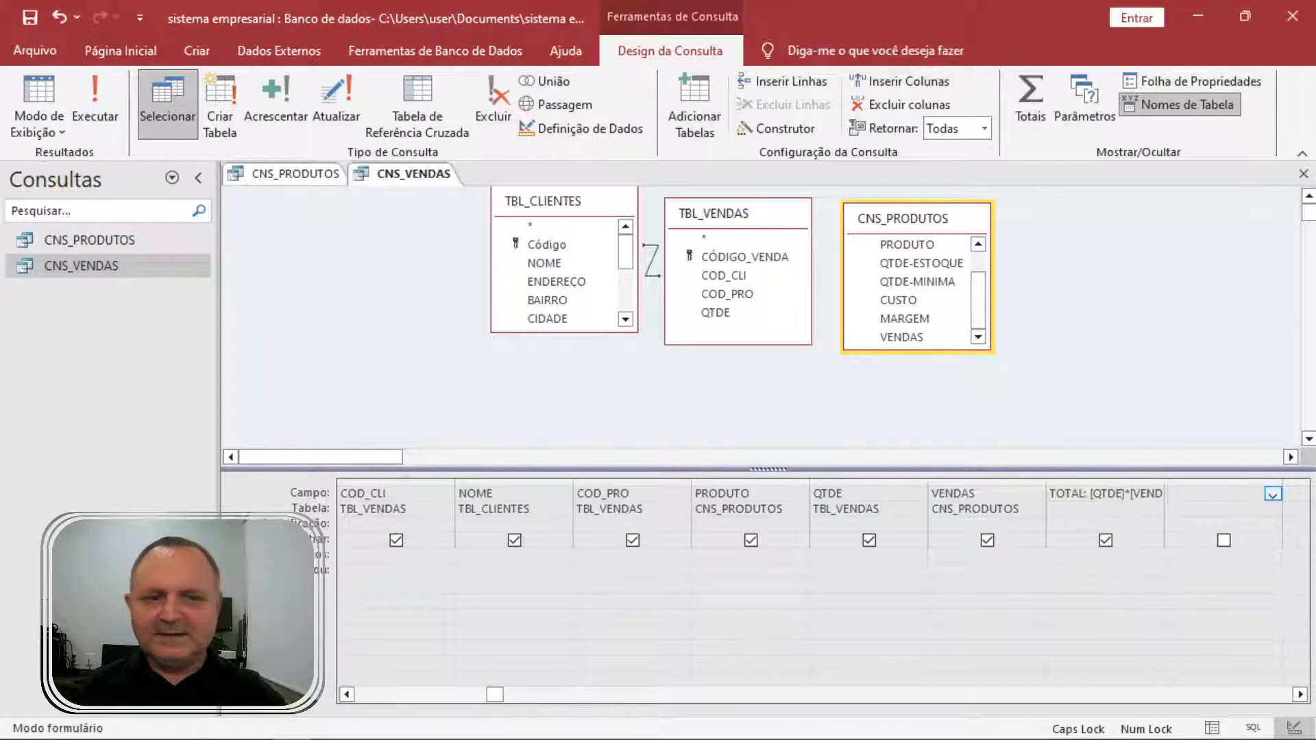
pyautogui.click(92, 110)
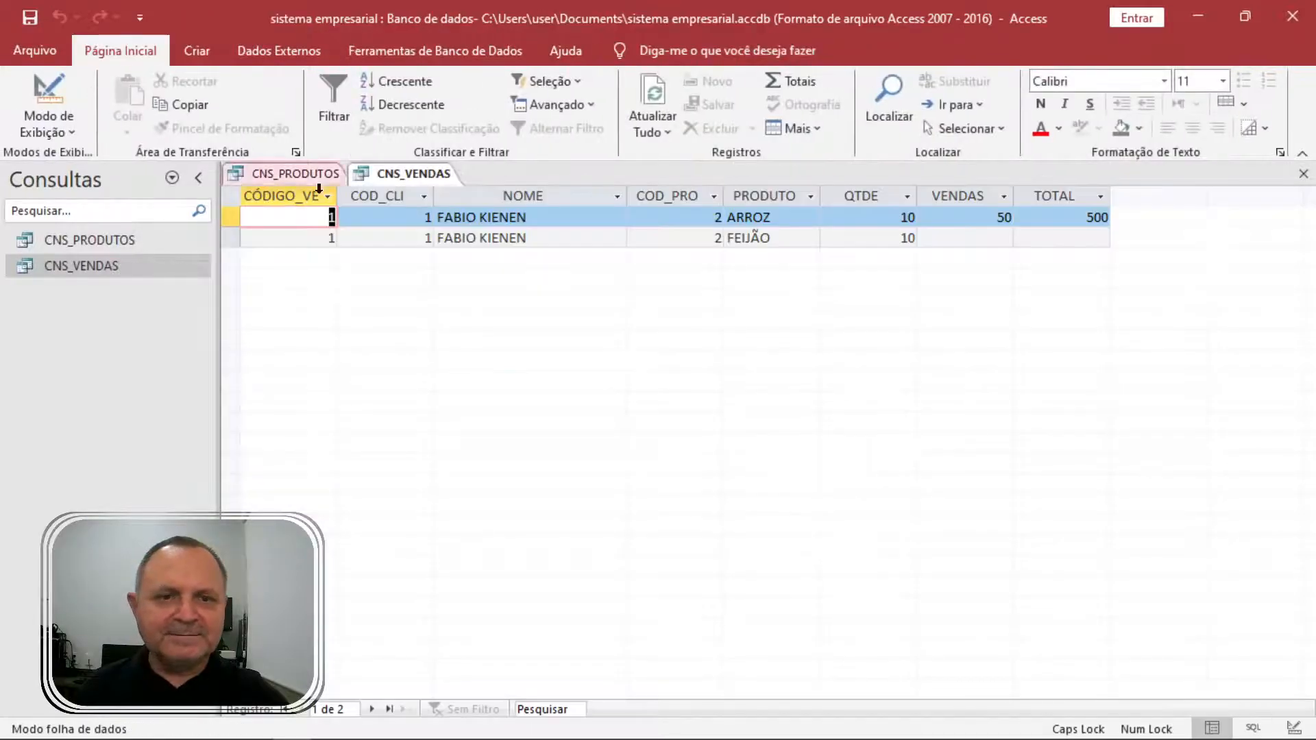
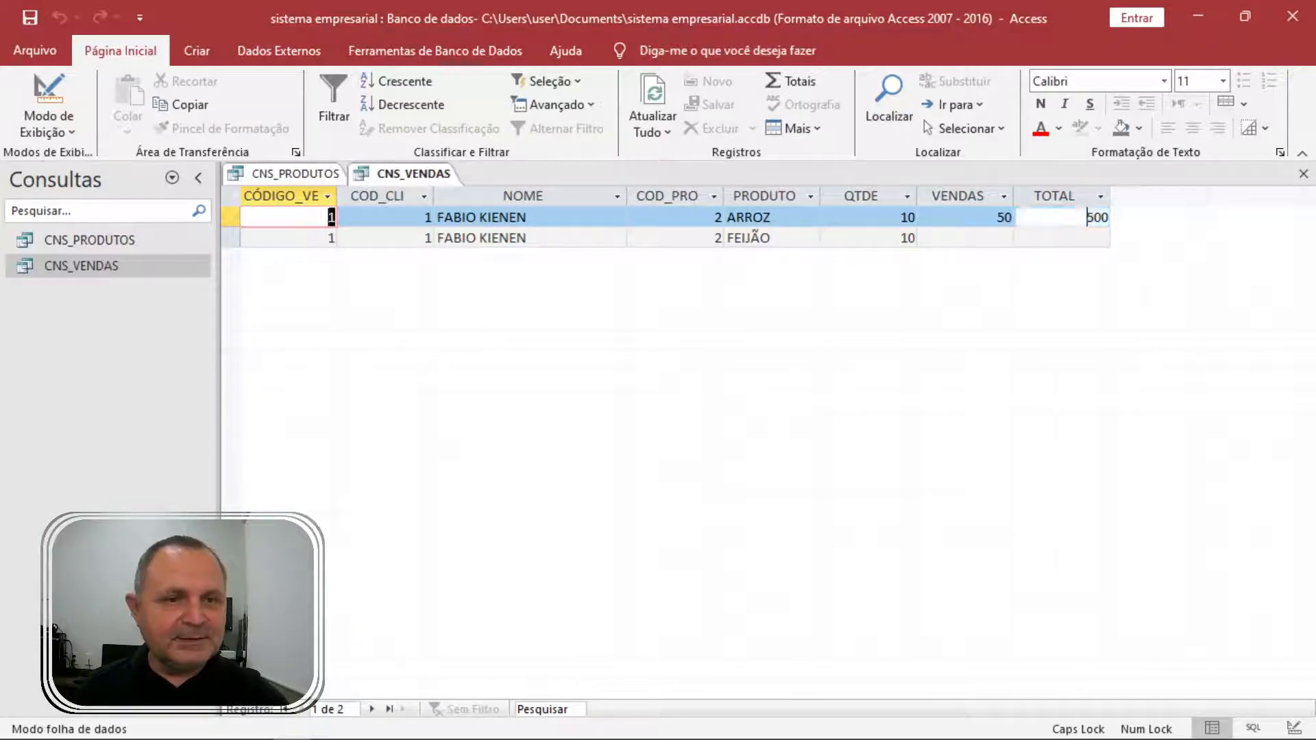
# Dismiss the TOTAL column menu and switch the CNS_VENDAS query to Modo Design.
pyautogui.rightClick(1052, 218)
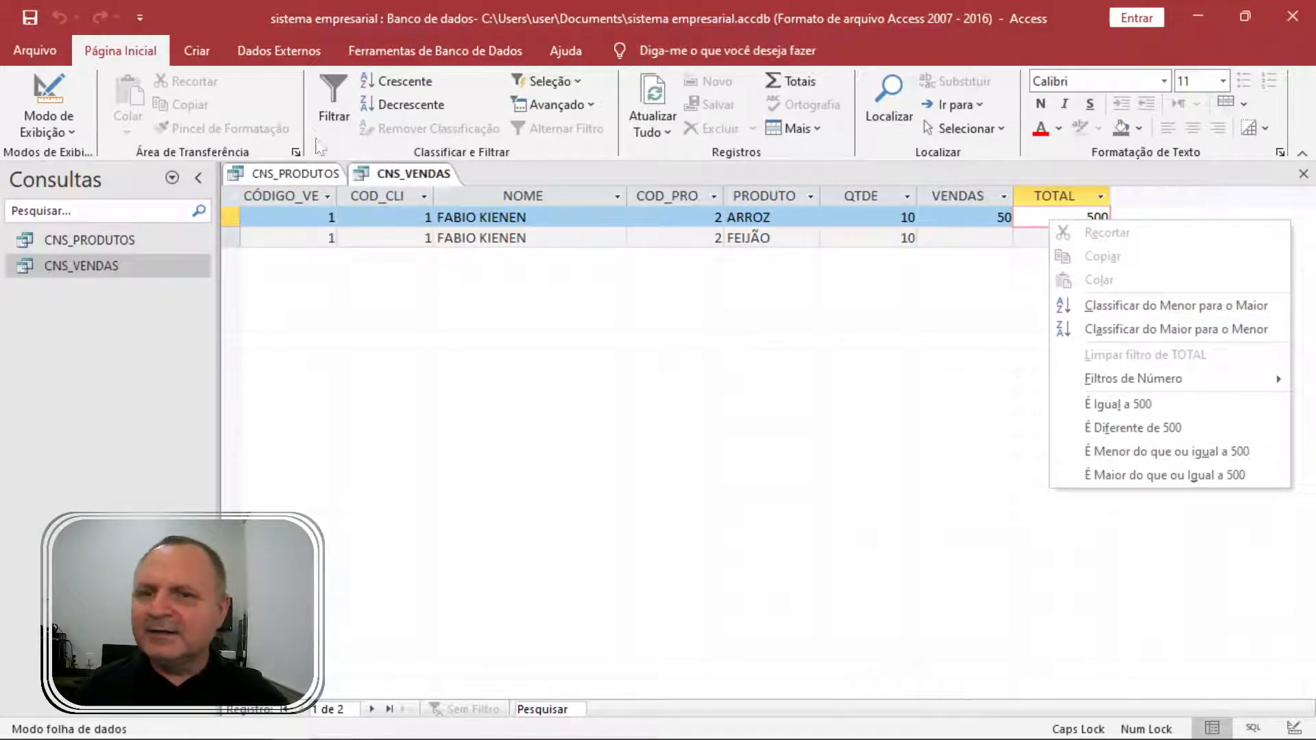
pyautogui.press('Escape')
pyautogui.rightClick(415, 171)
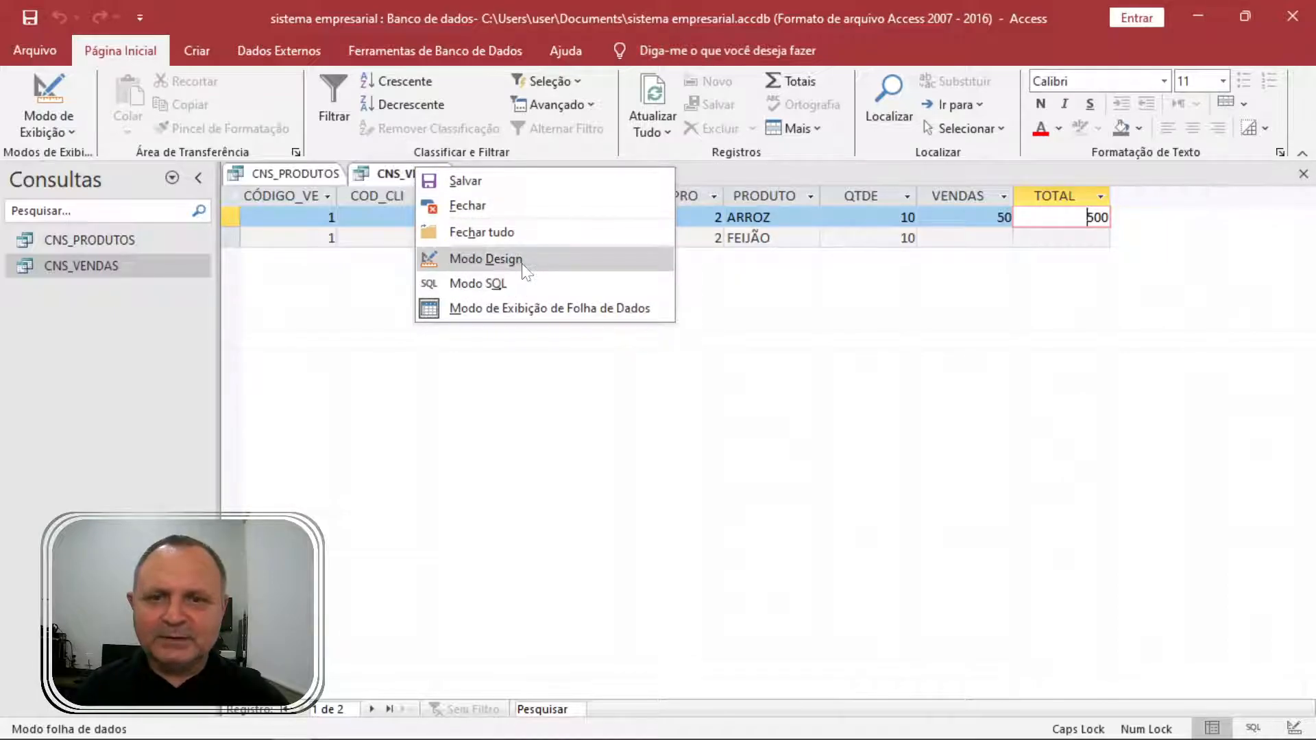
pyautogui.click(498, 259)
# Set the VENDAS field's Formato to Moeda in the Property Sheet.
pyautogui.rightClick(1050, 492)
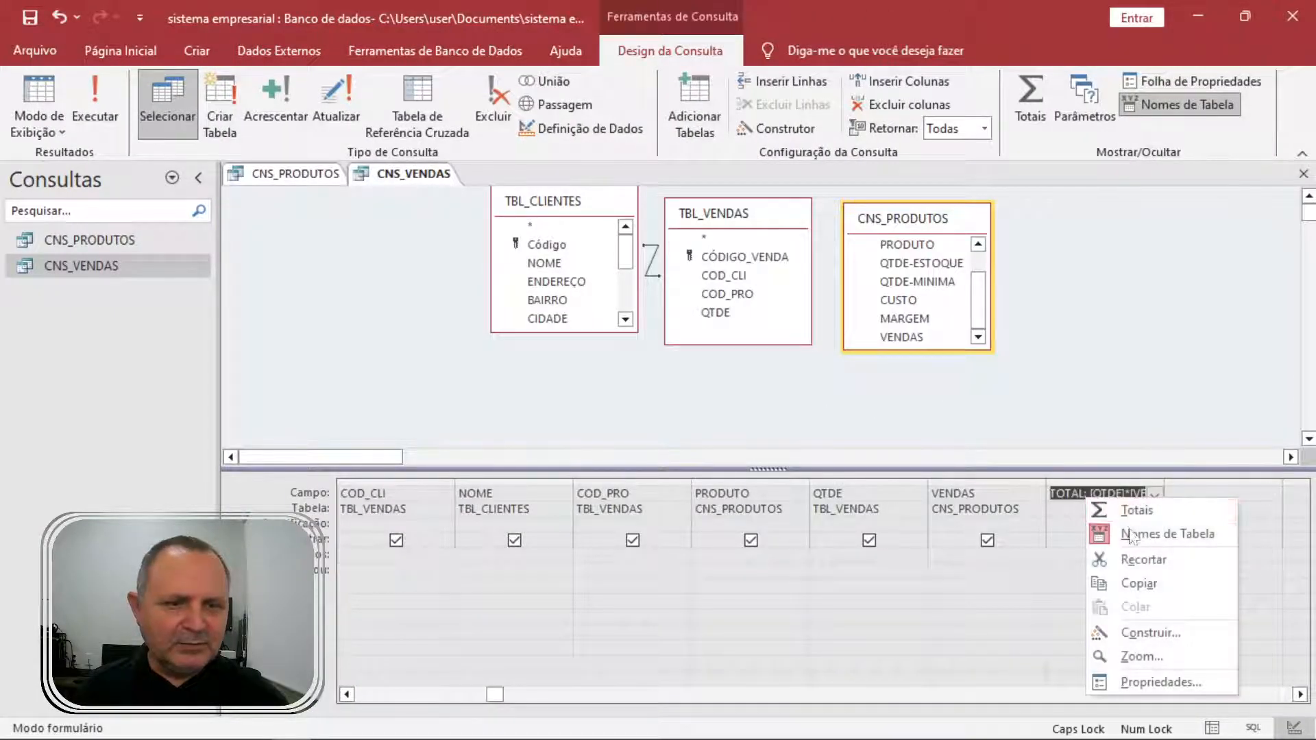
pyautogui.click(1145, 675)
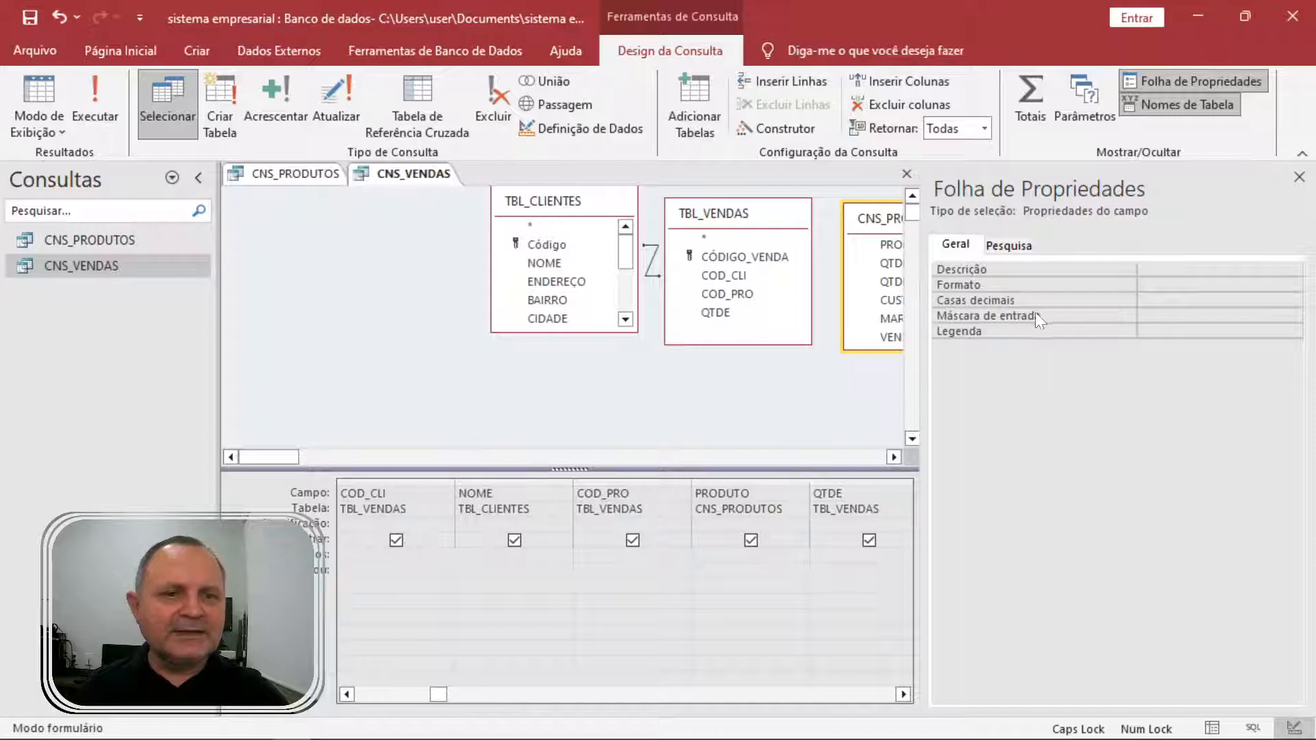
pyautogui.click(1299, 177)
pyautogui.click(970, 493)
pyautogui.press('F4')
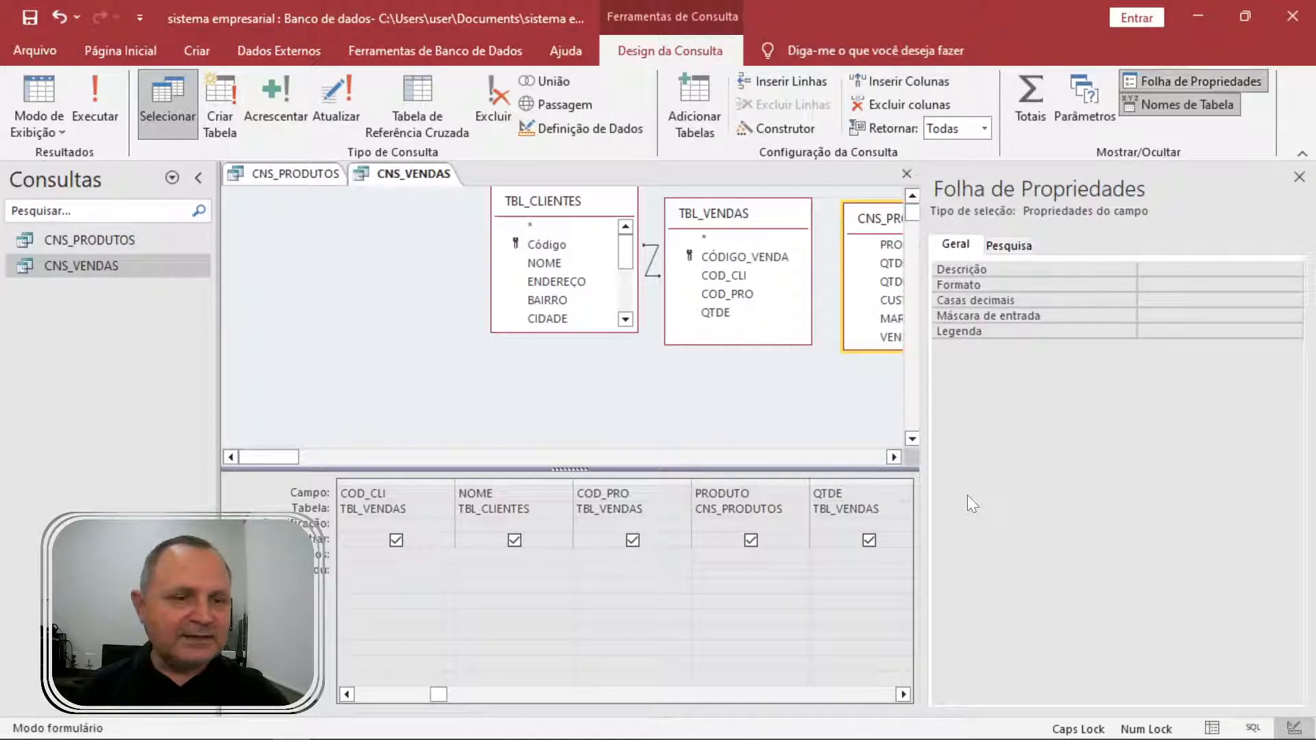
pyautogui.click(1054, 284)
pyautogui.write('Moeda')
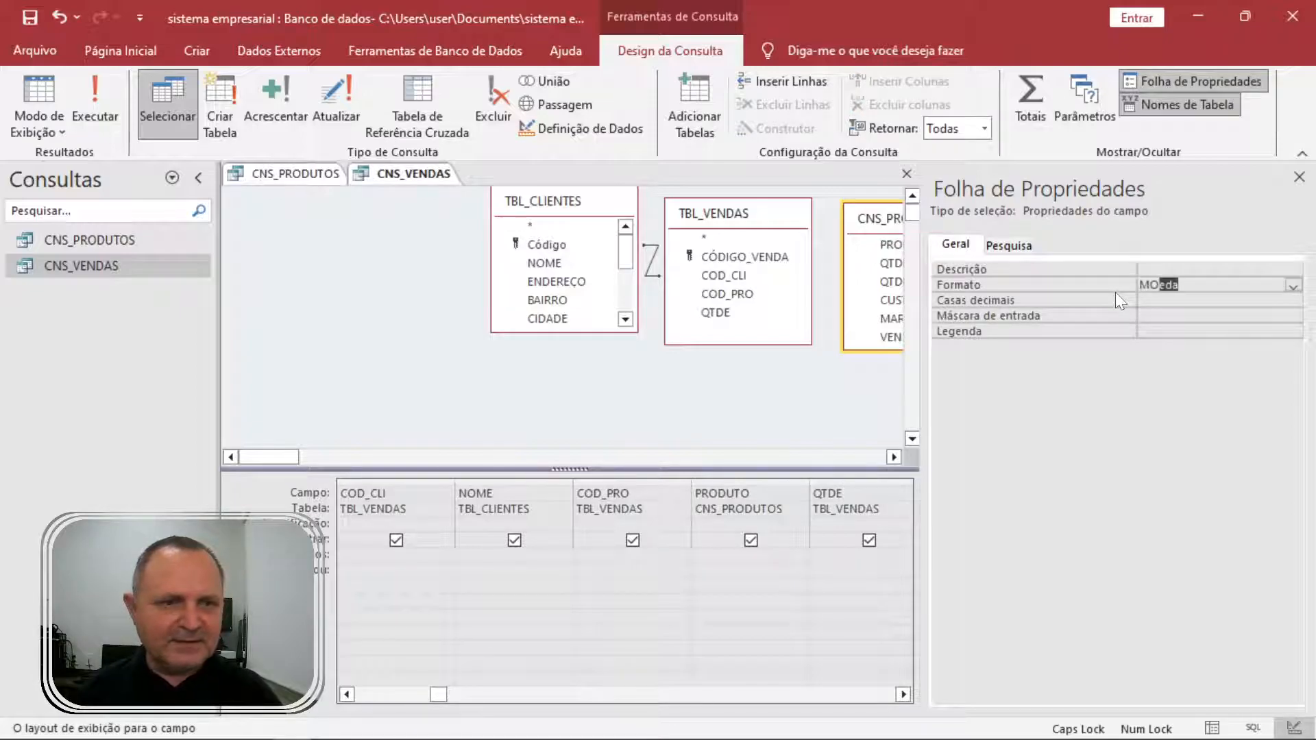
pyautogui.press('Return')
# Format the calculated TOTAL field as Moeda currency.
pyautogui.click(904, 694)
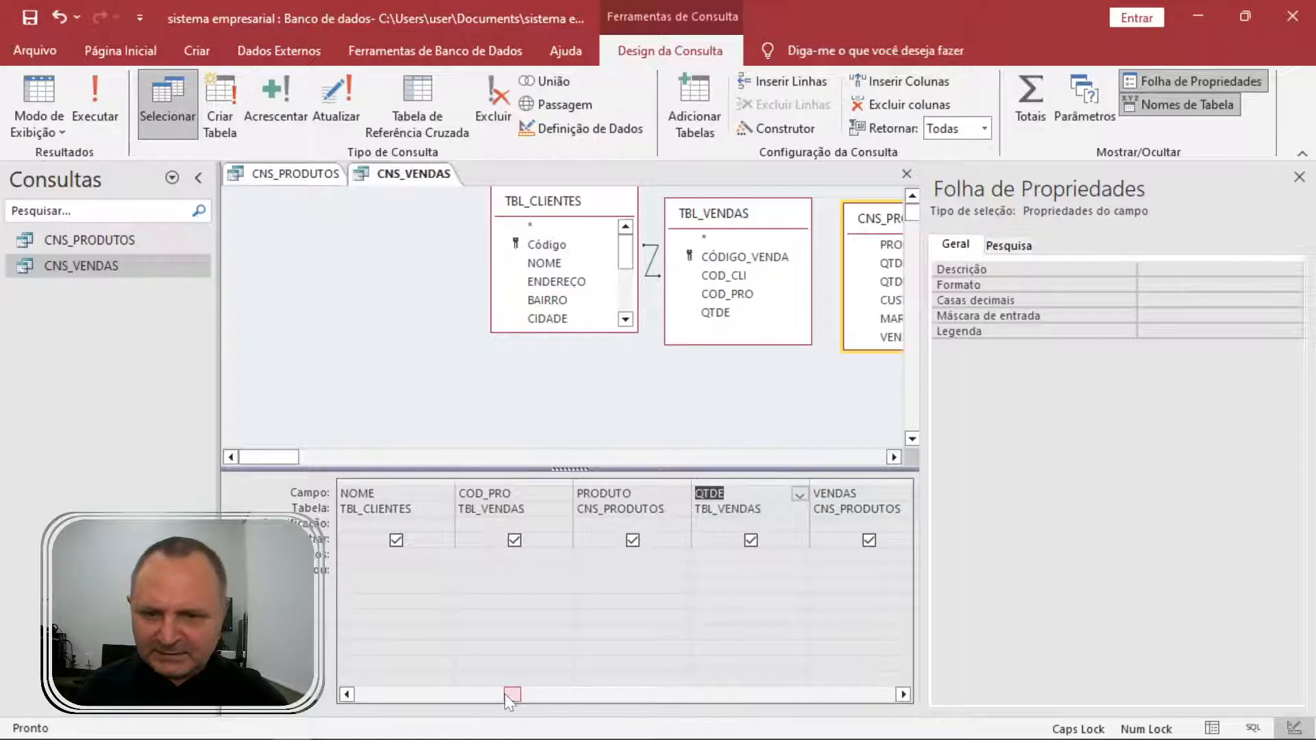
pyautogui.moveTo(514, 698); pyautogui.dragTo(591, 698)
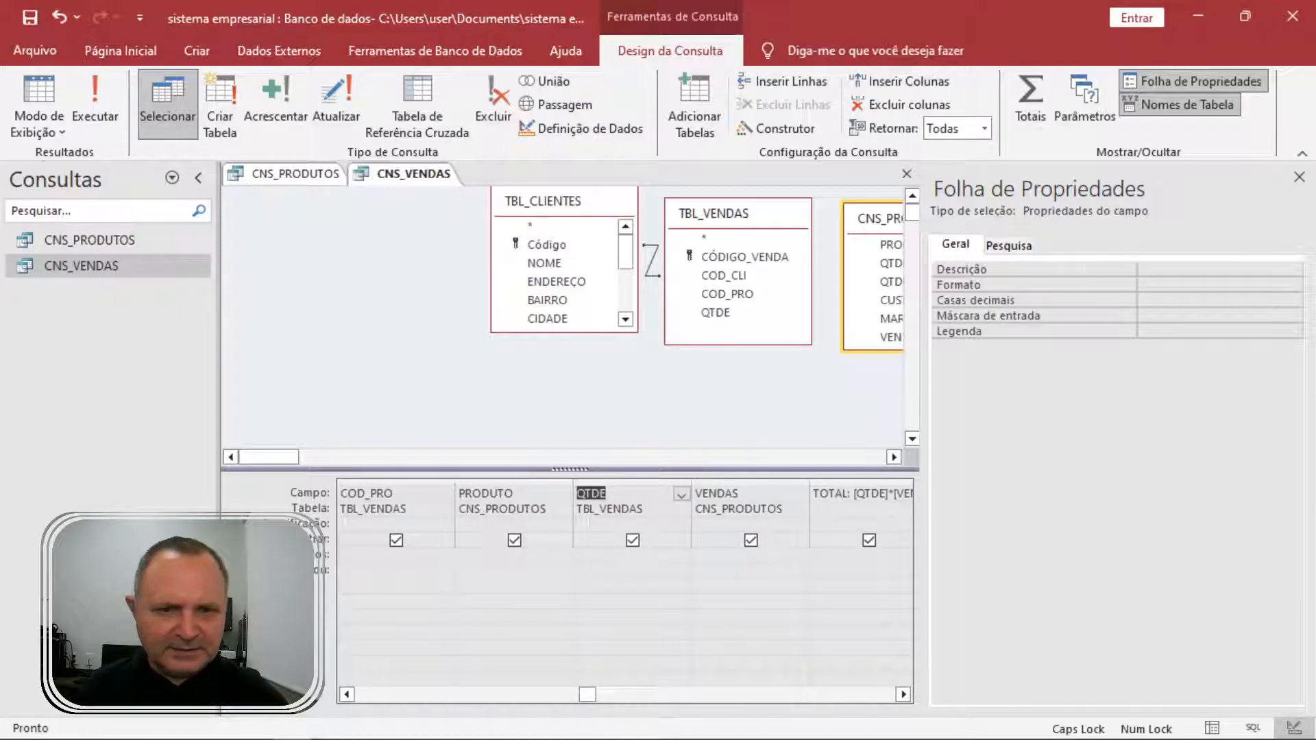
pyautogui.click(836, 509)
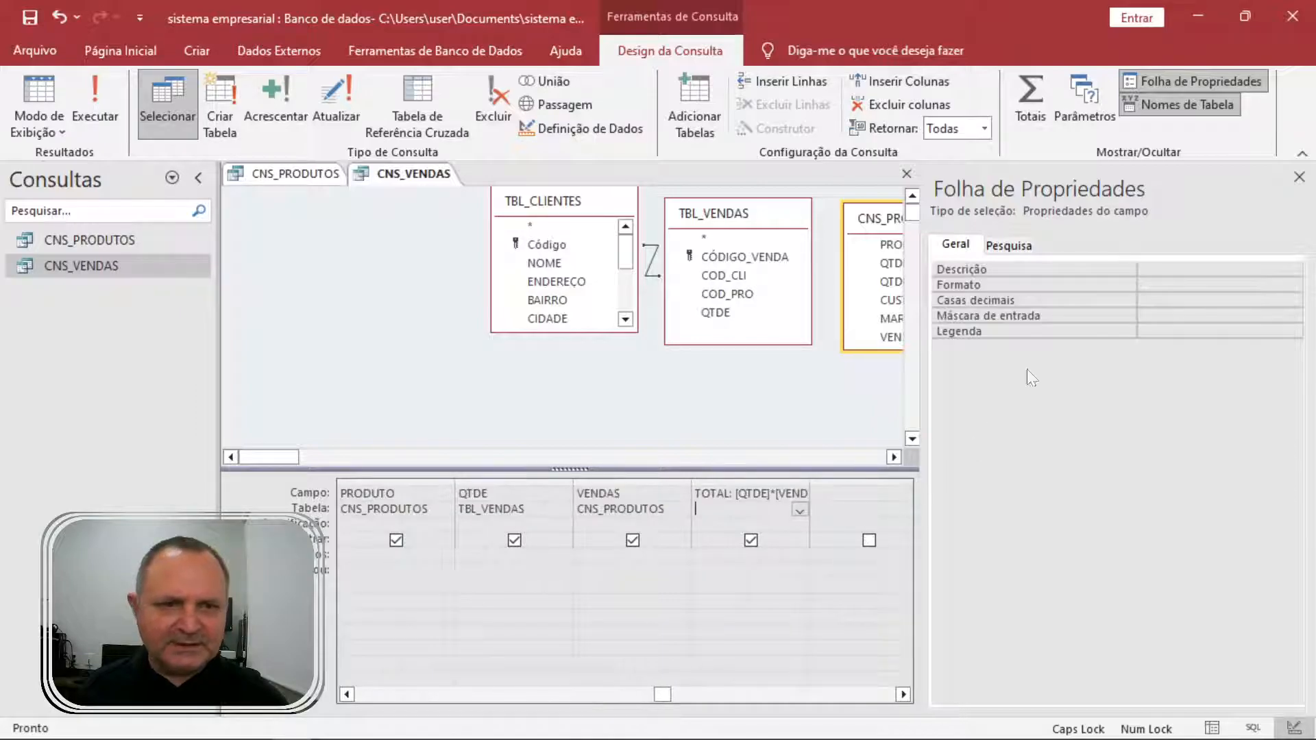
pyautogui.click(1018, 286)
pyautogui.click(1294, 285)
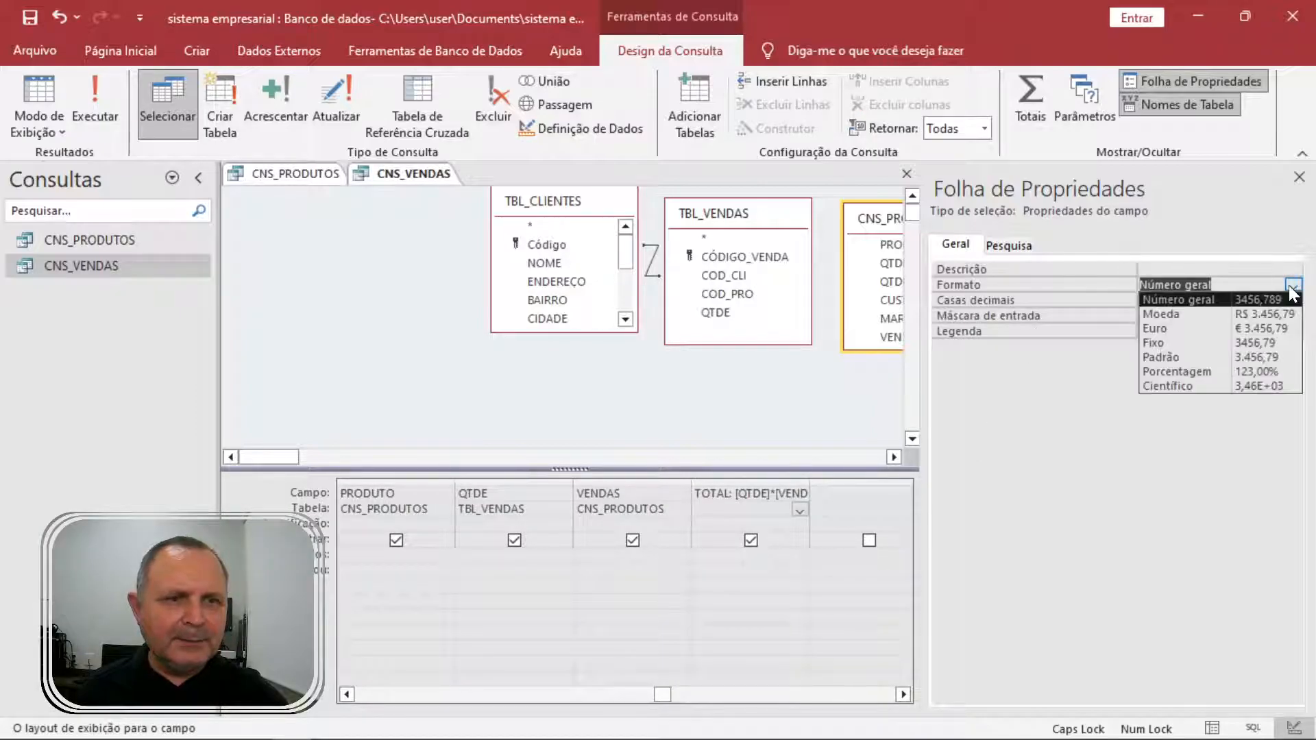
pyautogui.click(1234, 314)
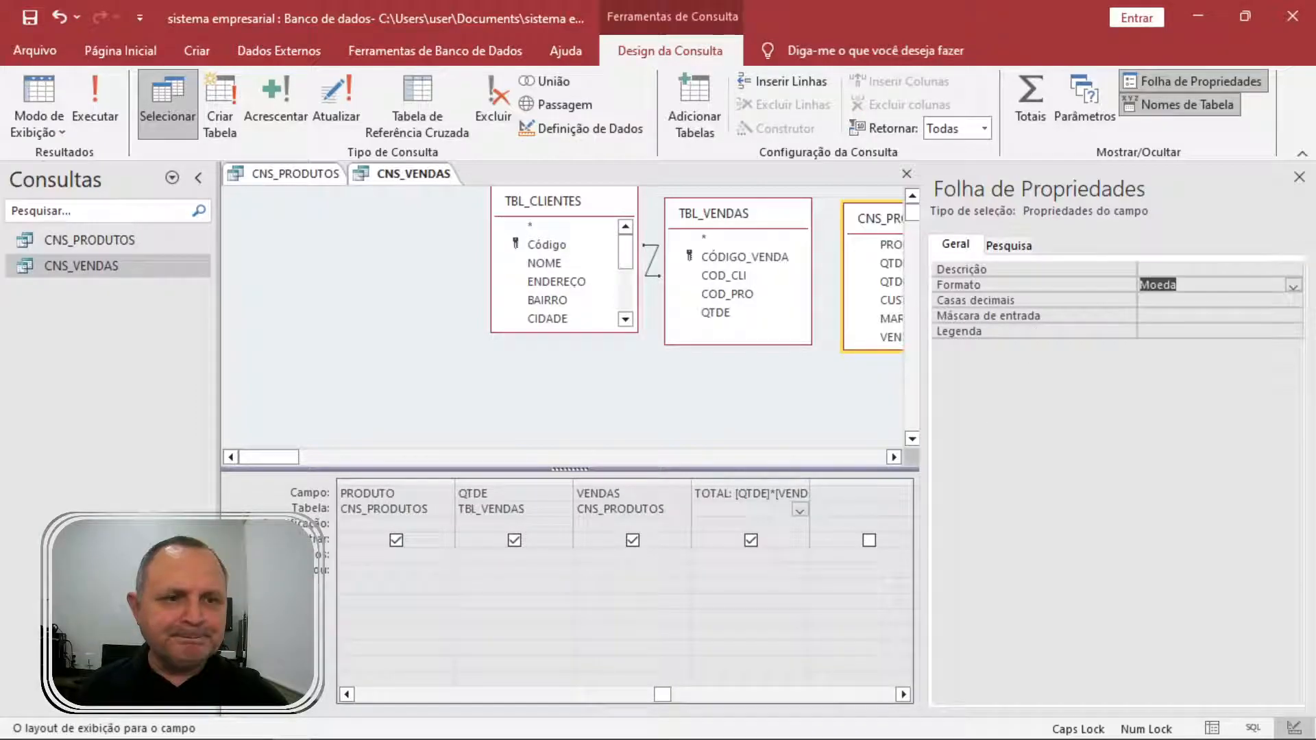
pyautogui.click(1299, 177)
# Run the query to show R$ 500,00, then save and close CNS_VENDAS.
pyautogui.click(105, 92)
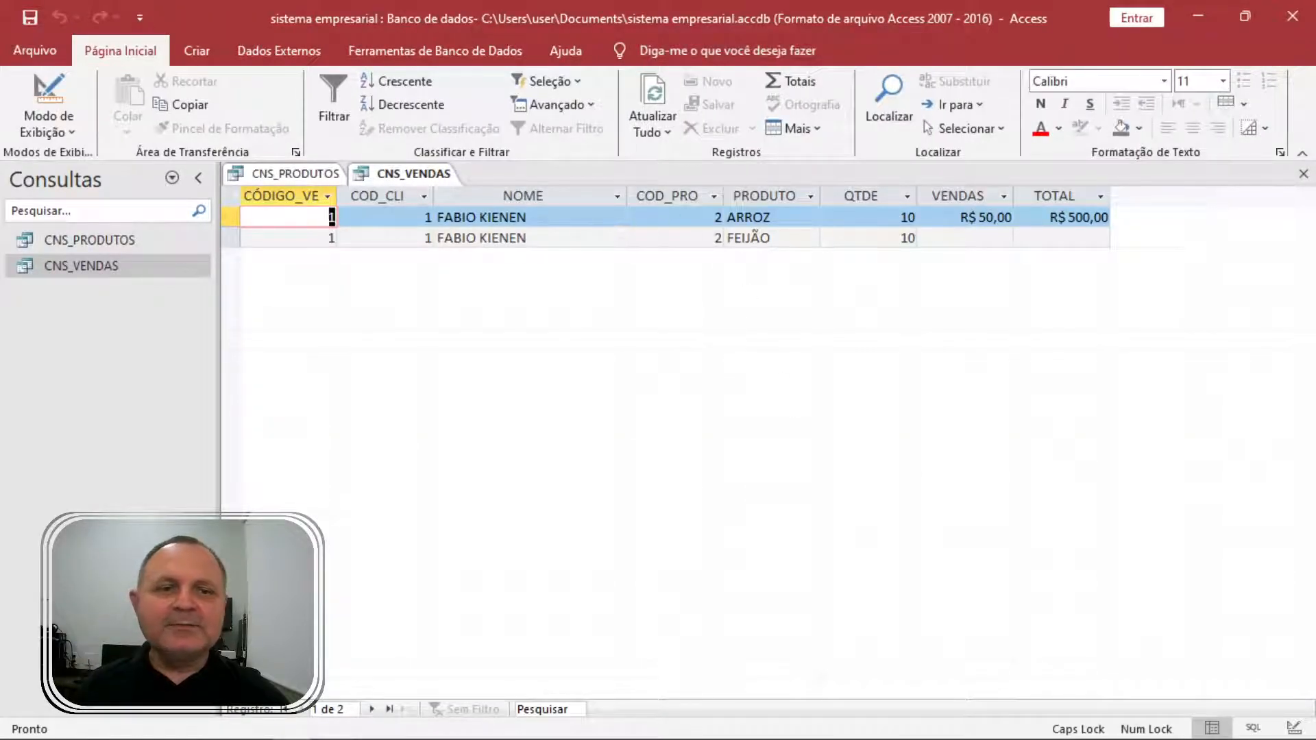
pyautogui.click(900, 218)
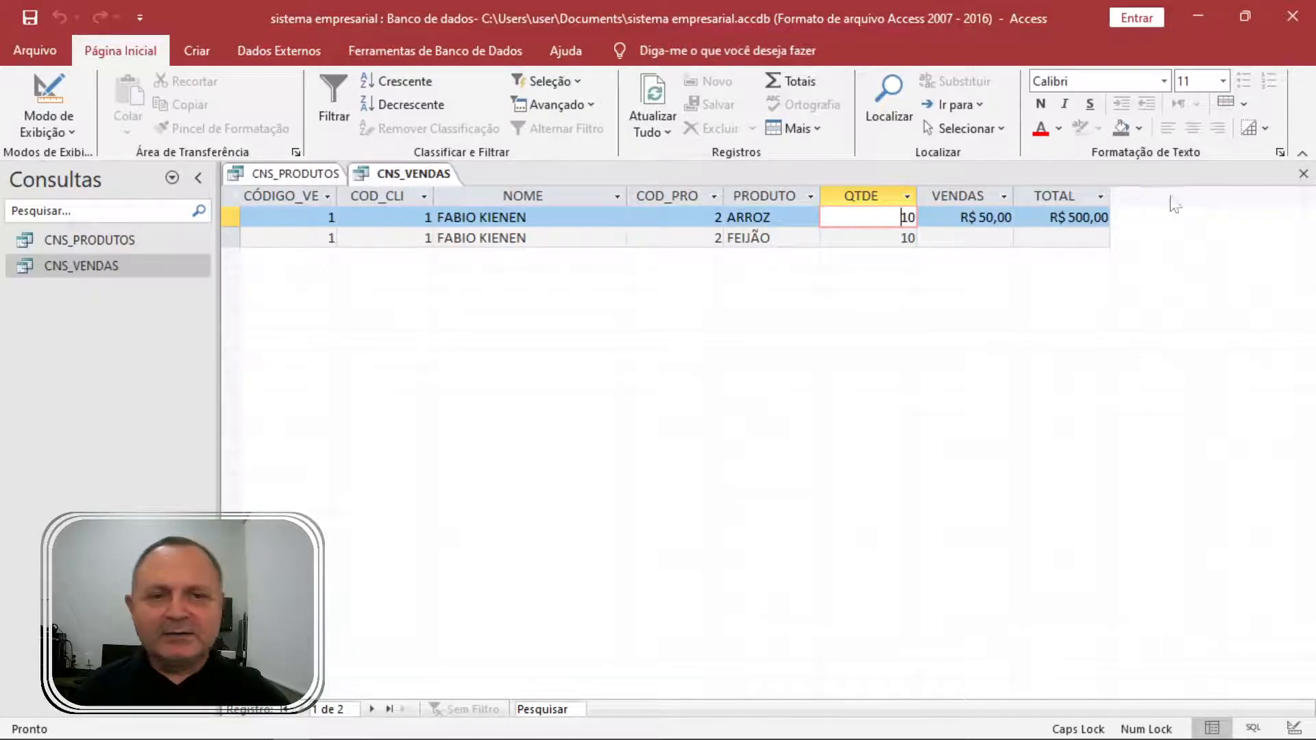
pyautogui.click(1303, 175)
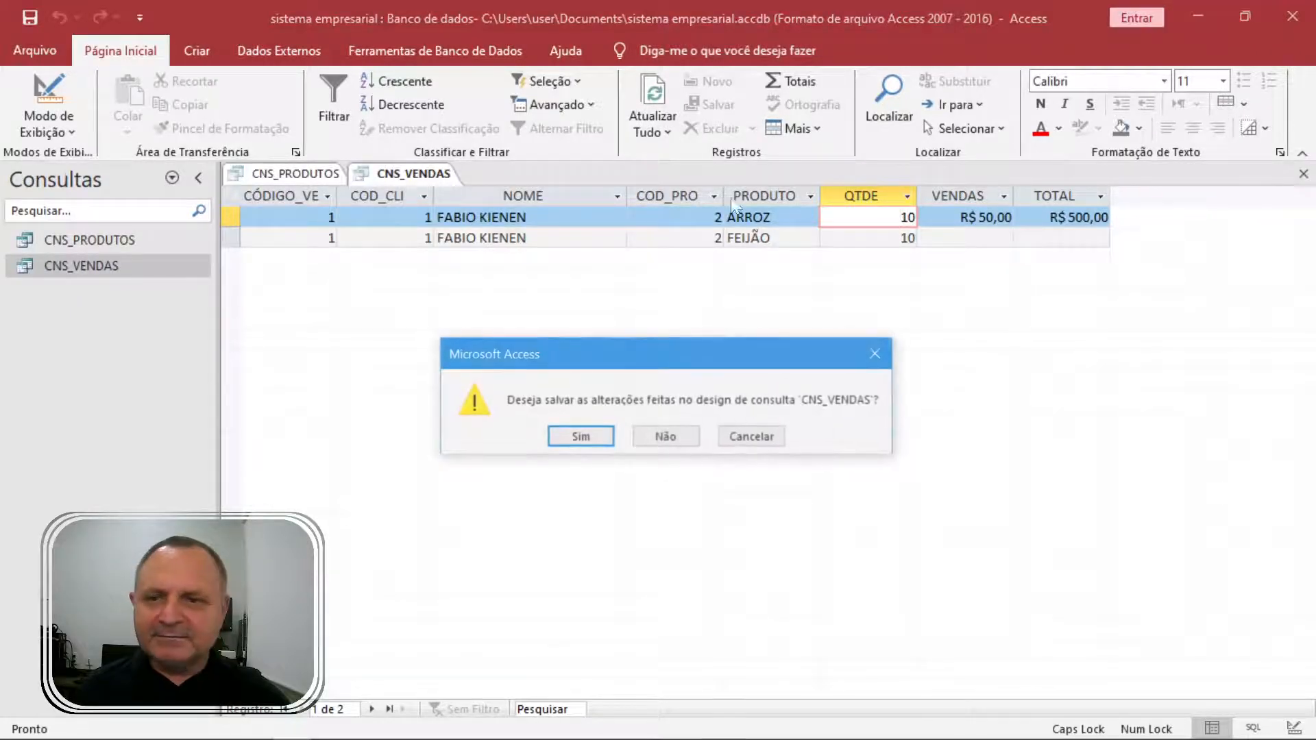
pyautogui.click(582, 437)
pyautogui.click(129, 236)
pyautogui.click(172, 179)
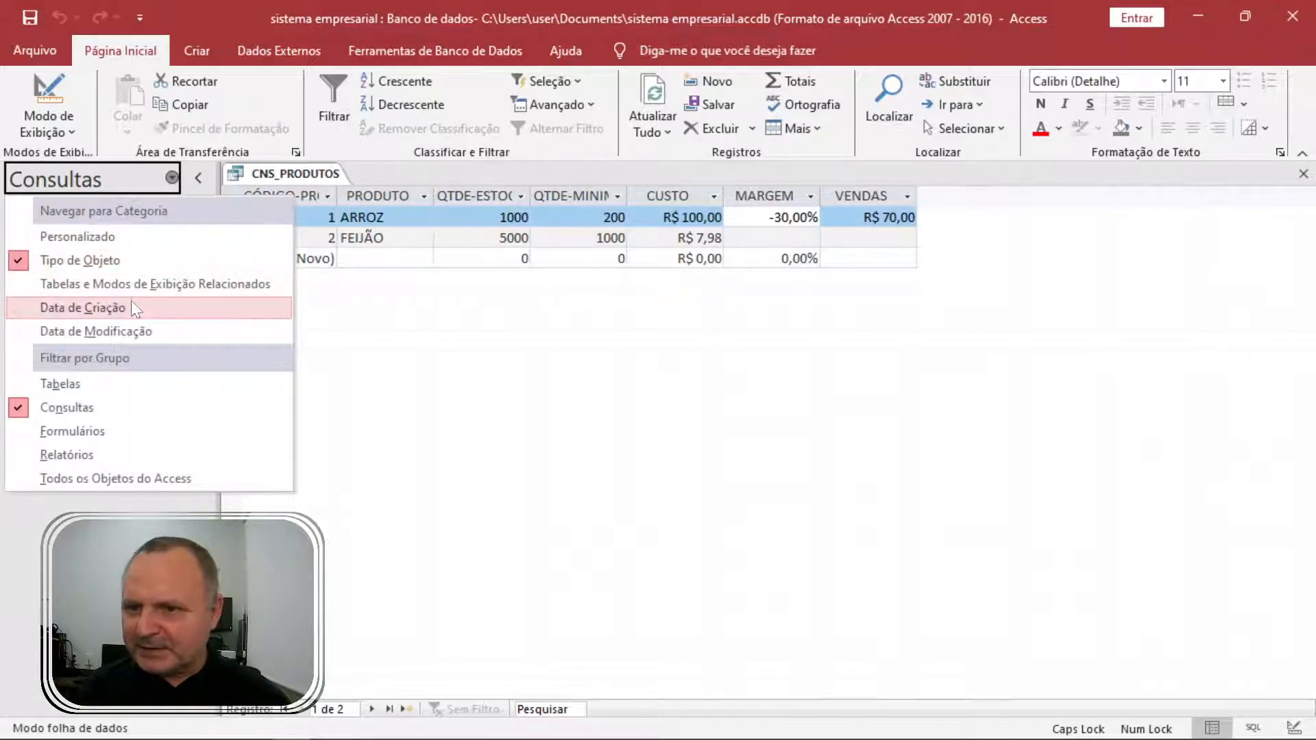
# Try table-based groupings, then set the navigation pane to Personalizado to list all objects.
pyautogui.click(148, 288)
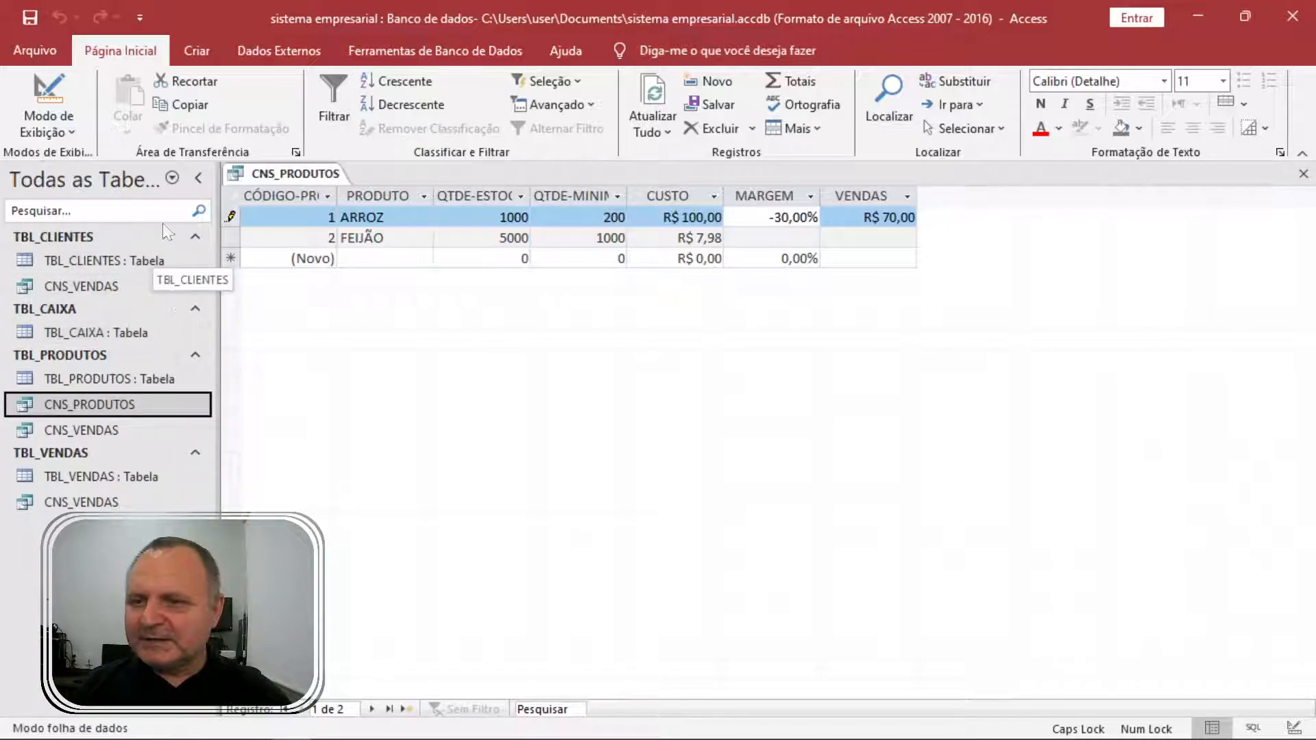
pyautogui.click(172, 178)
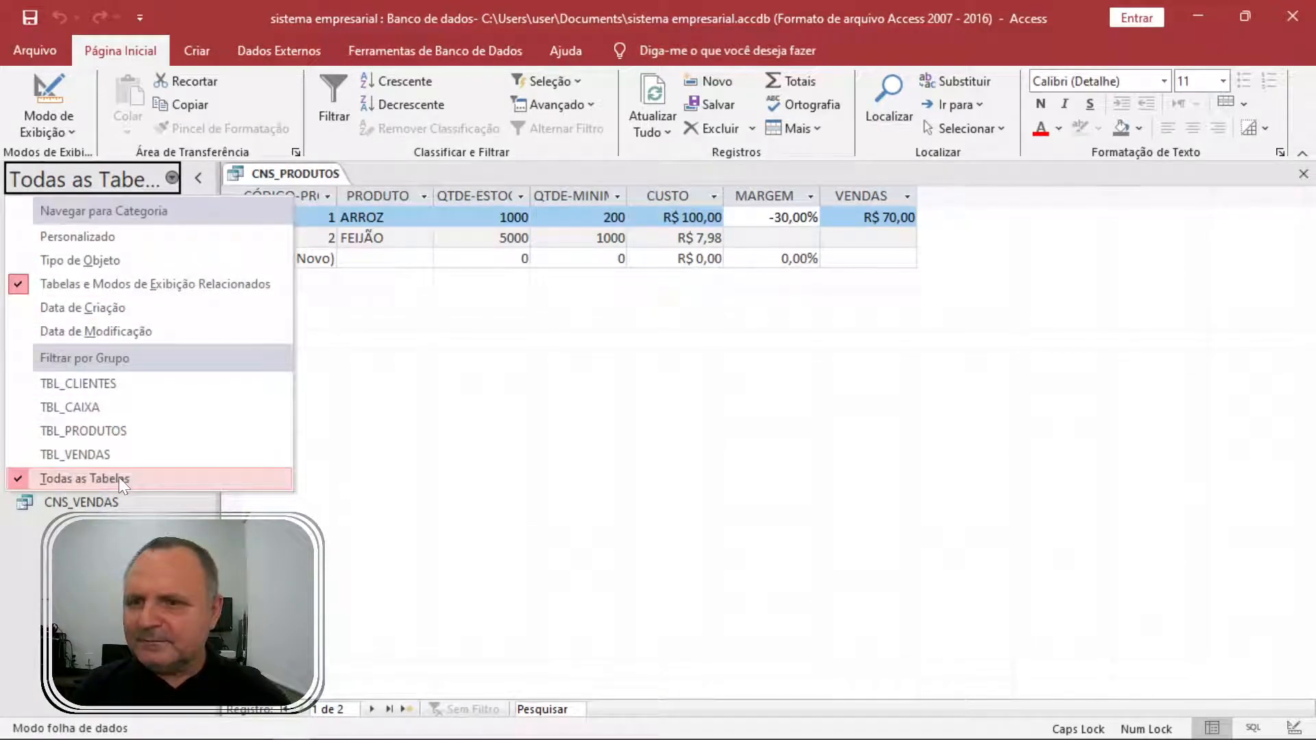
pyautogui.click(24, 481)
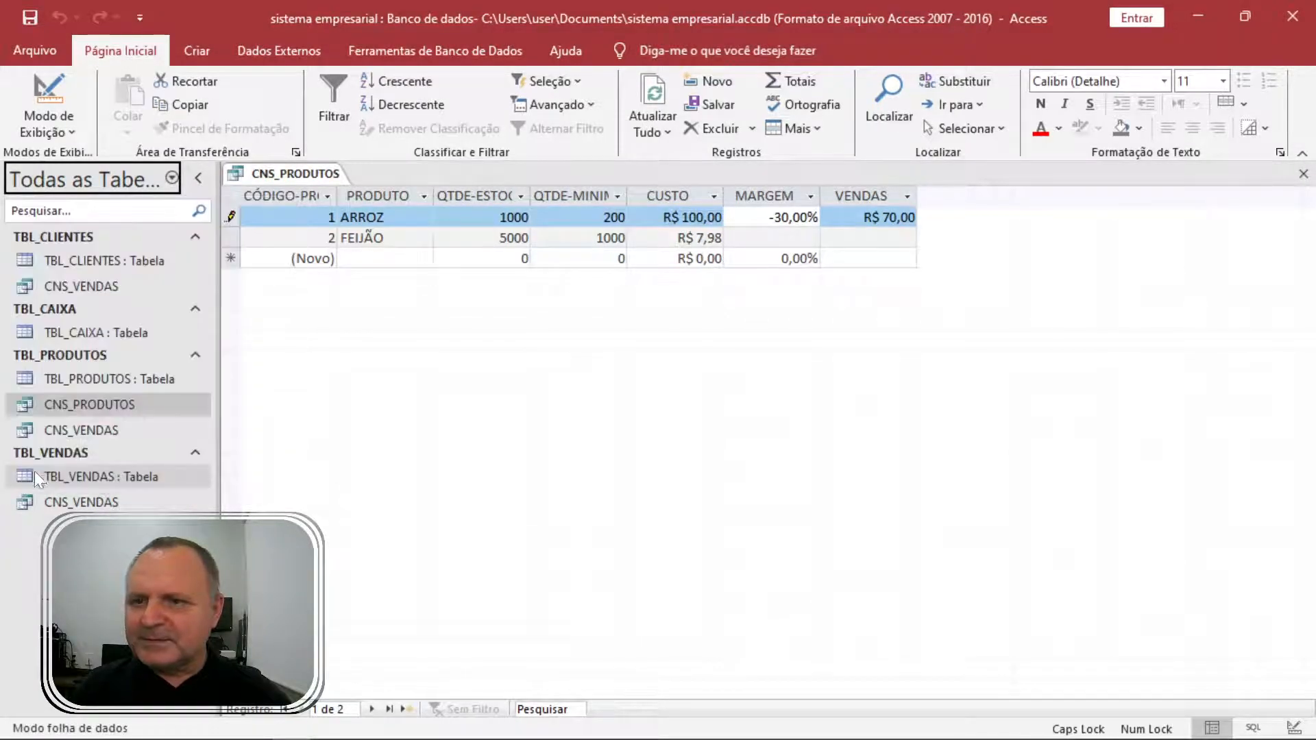
pyautogui.click(172, 178)
pyautogui.click(133, 234)
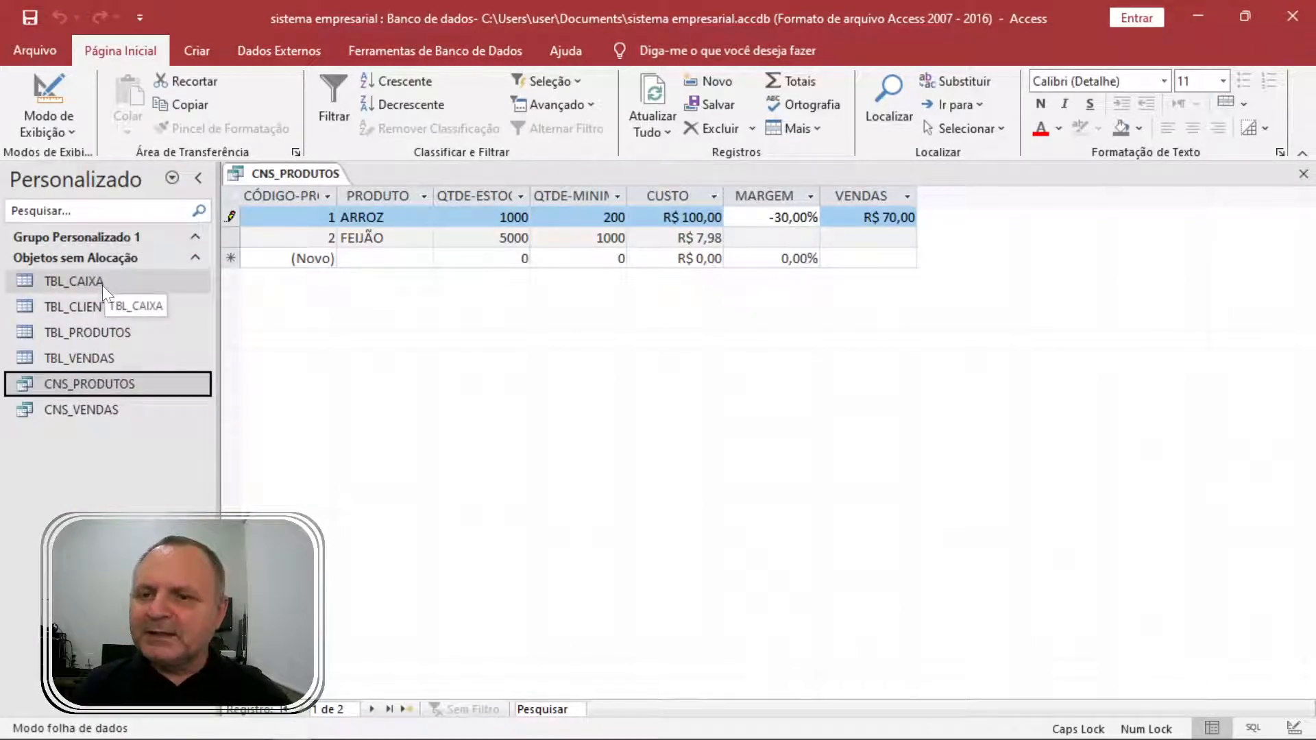
# Change ARROZ's CUSTO in TBL_PRODUTOS to 18,55 and close the table.
pyautogui.click(119, 331)
pyautogui.doubleClick(120, 331)
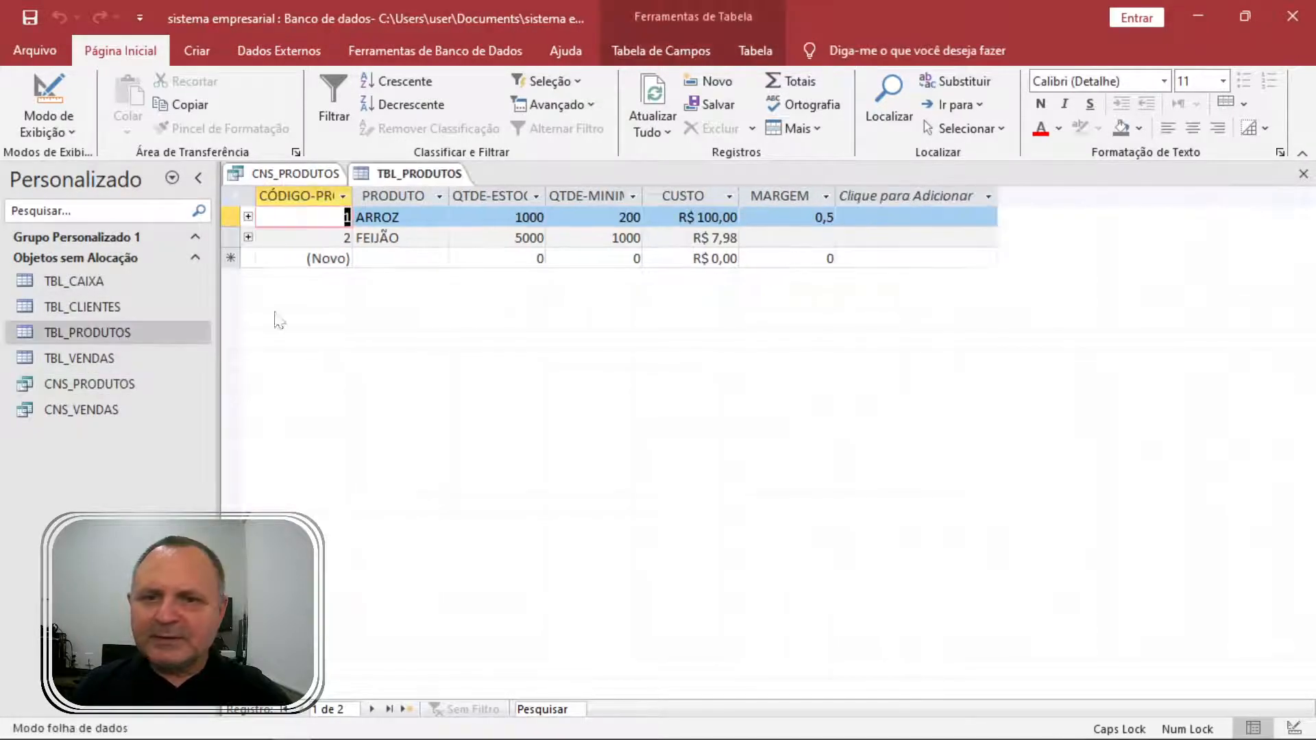
pyautogui.press('Tab')
pyautogui.press('Tab')
pyautogui.press('Tab')
pyautogui.press('Tab')
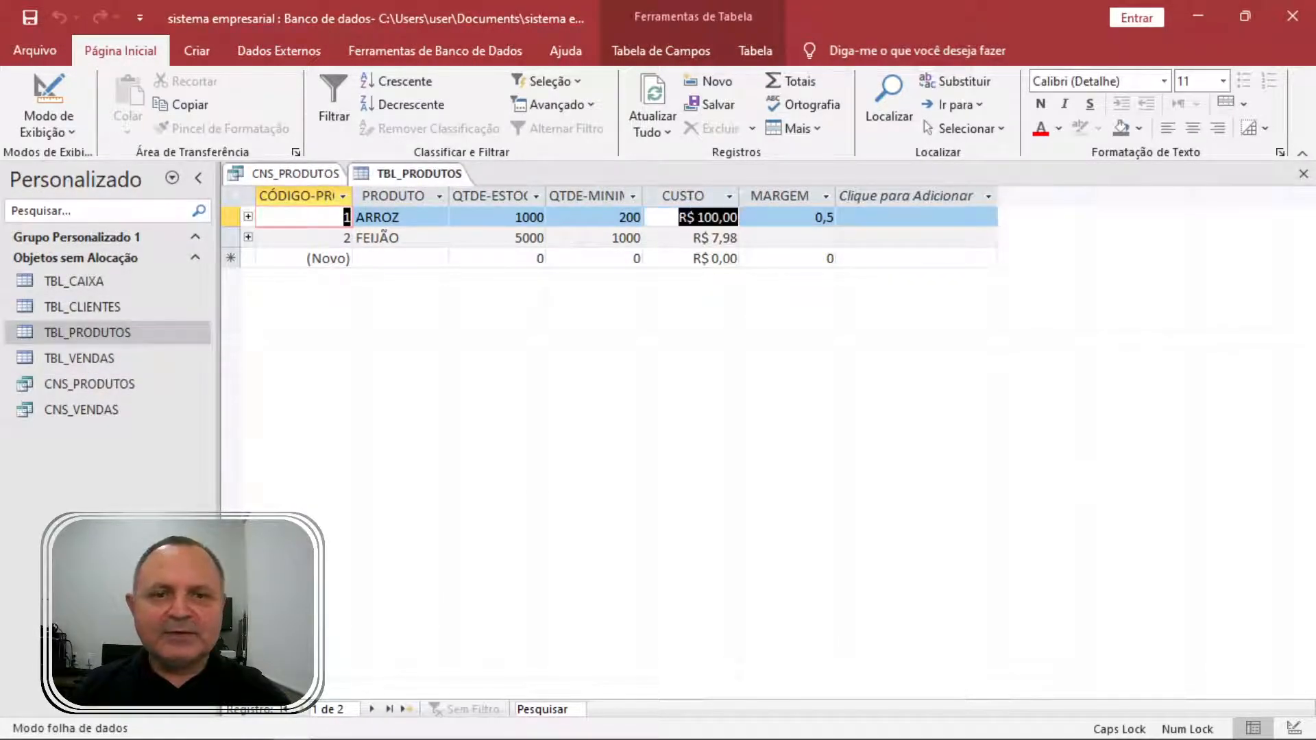
pyautogui.write('18,55')
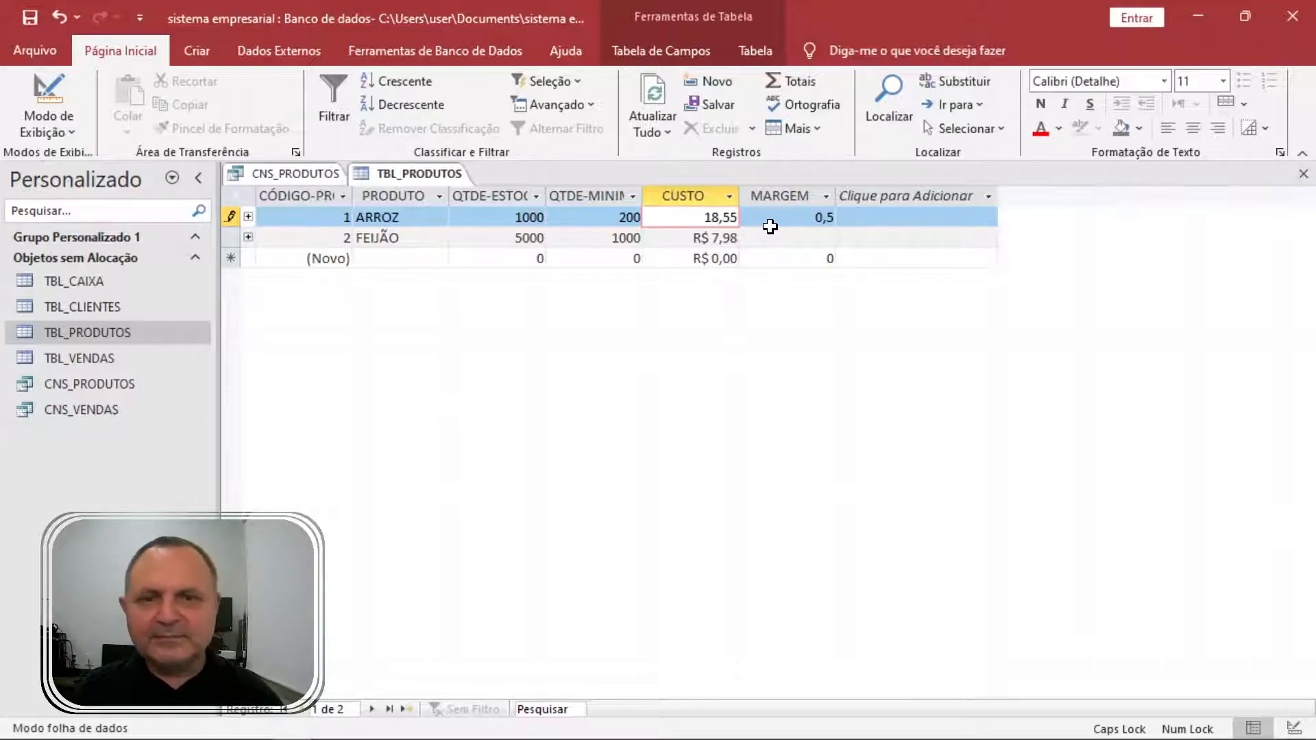
pyautogui.press('Tab')
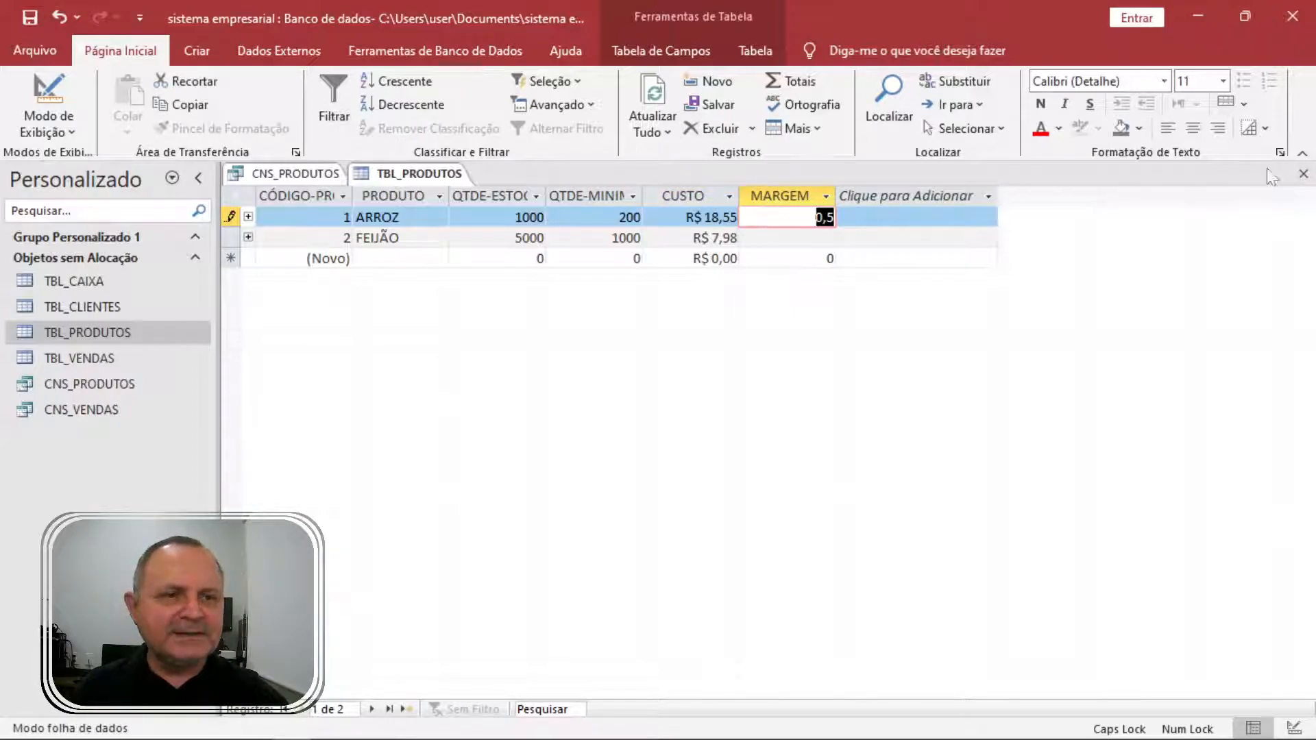
pyautogui.click(1304, 174)
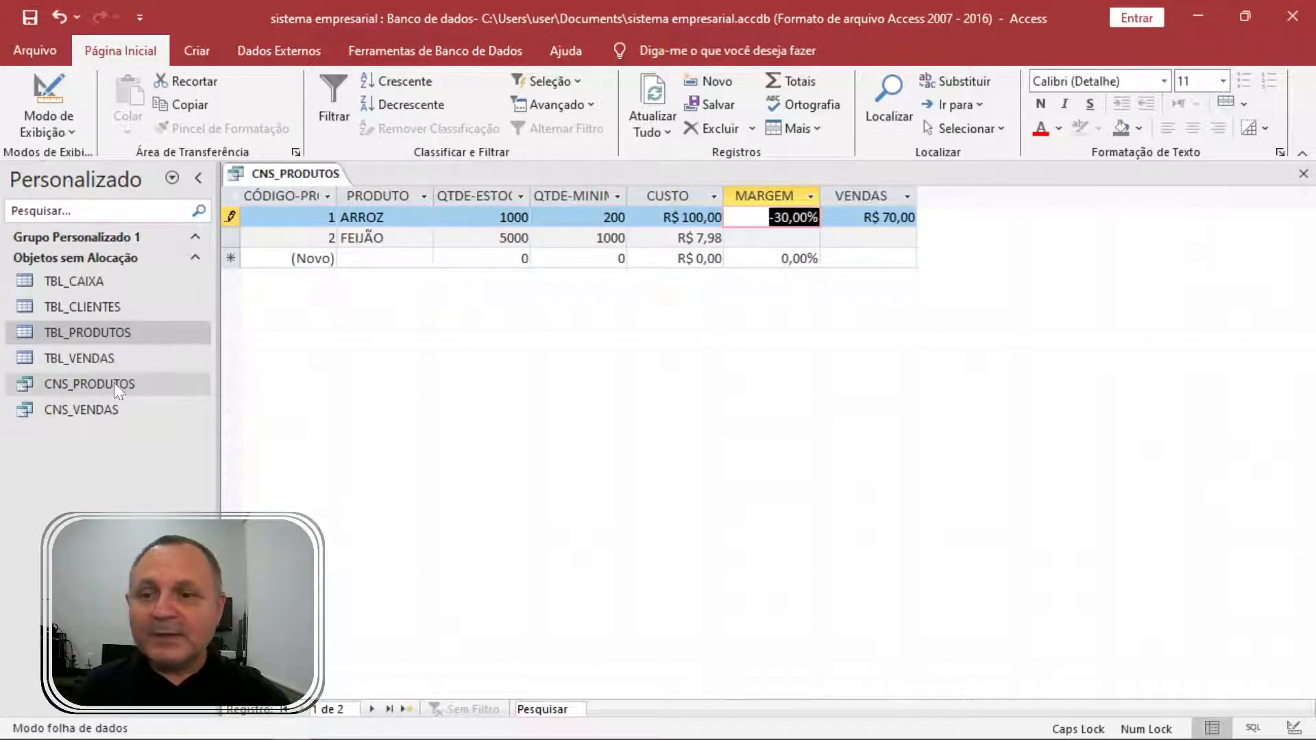
# In CNS_PRODUTOS, enter ARROZ's cost as 18,55 and its margin as 30%.
pyautogui.click(99, 410)
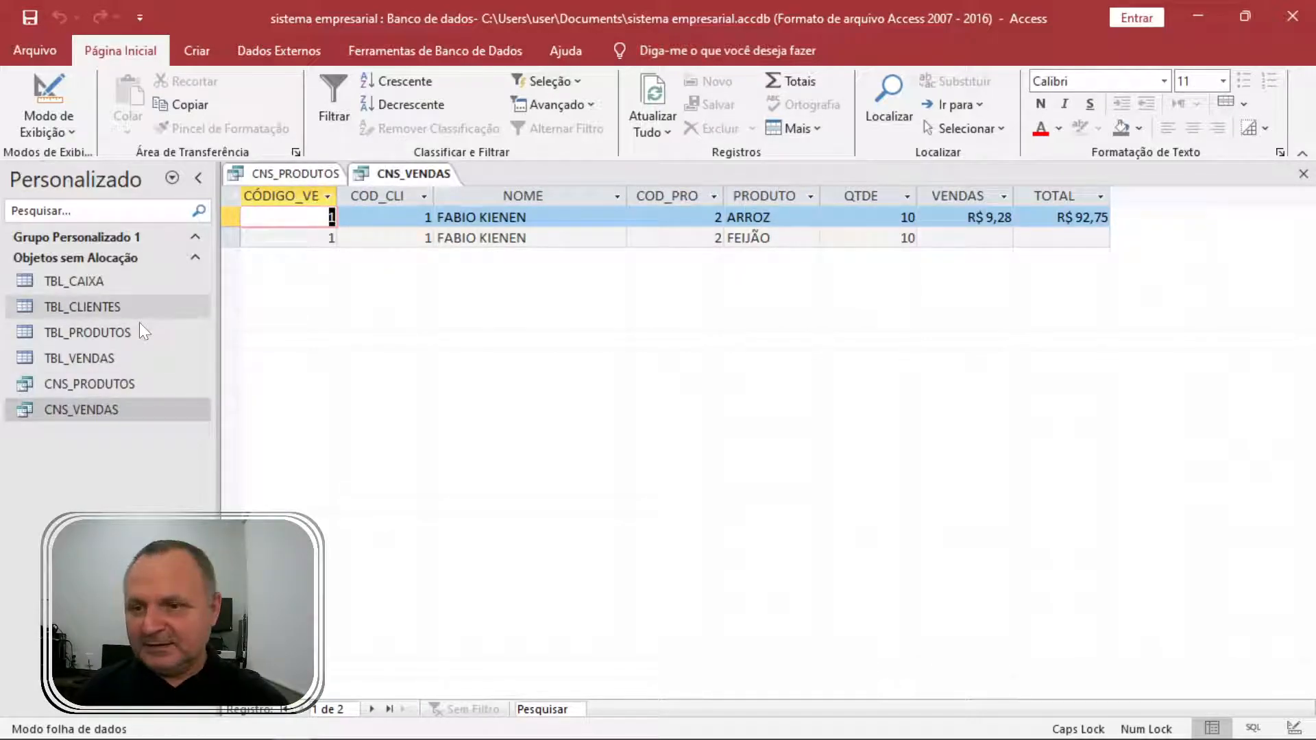
pyautogui.doubleClick(126, 382)
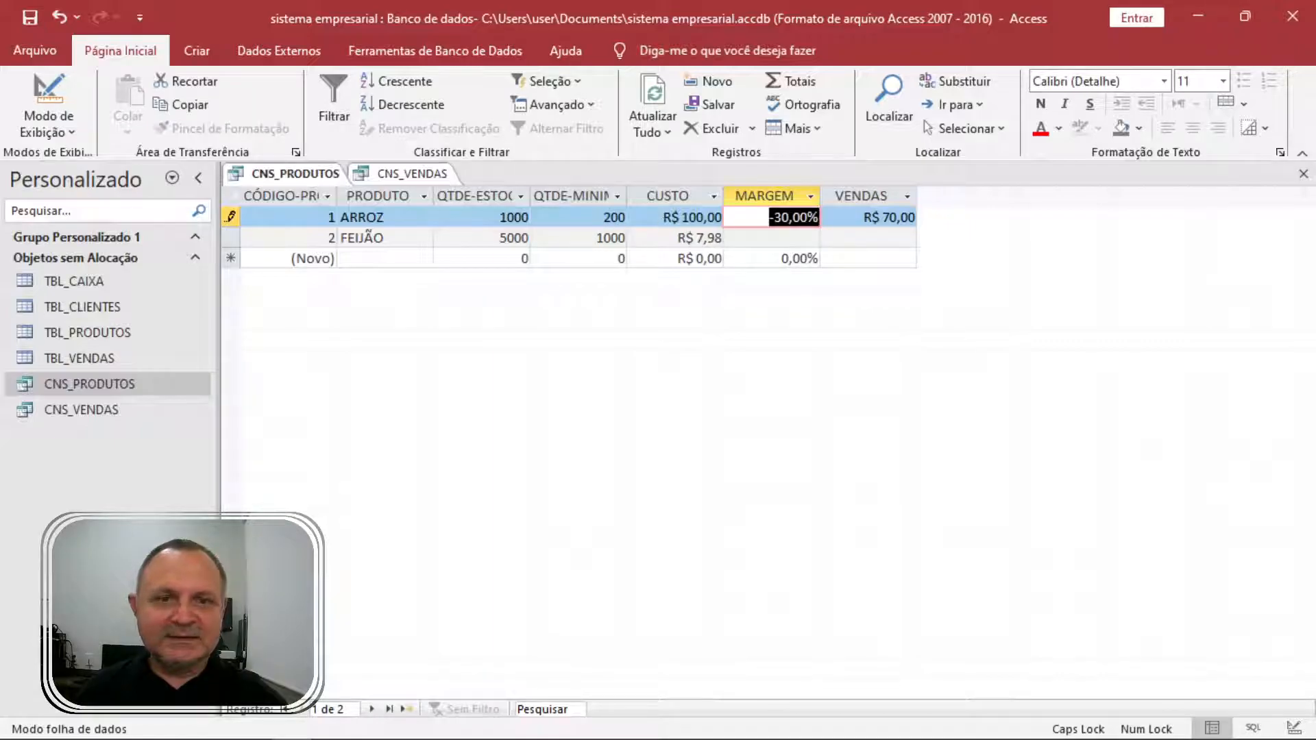
pyautogui.hotkey('shift', 'Tab')
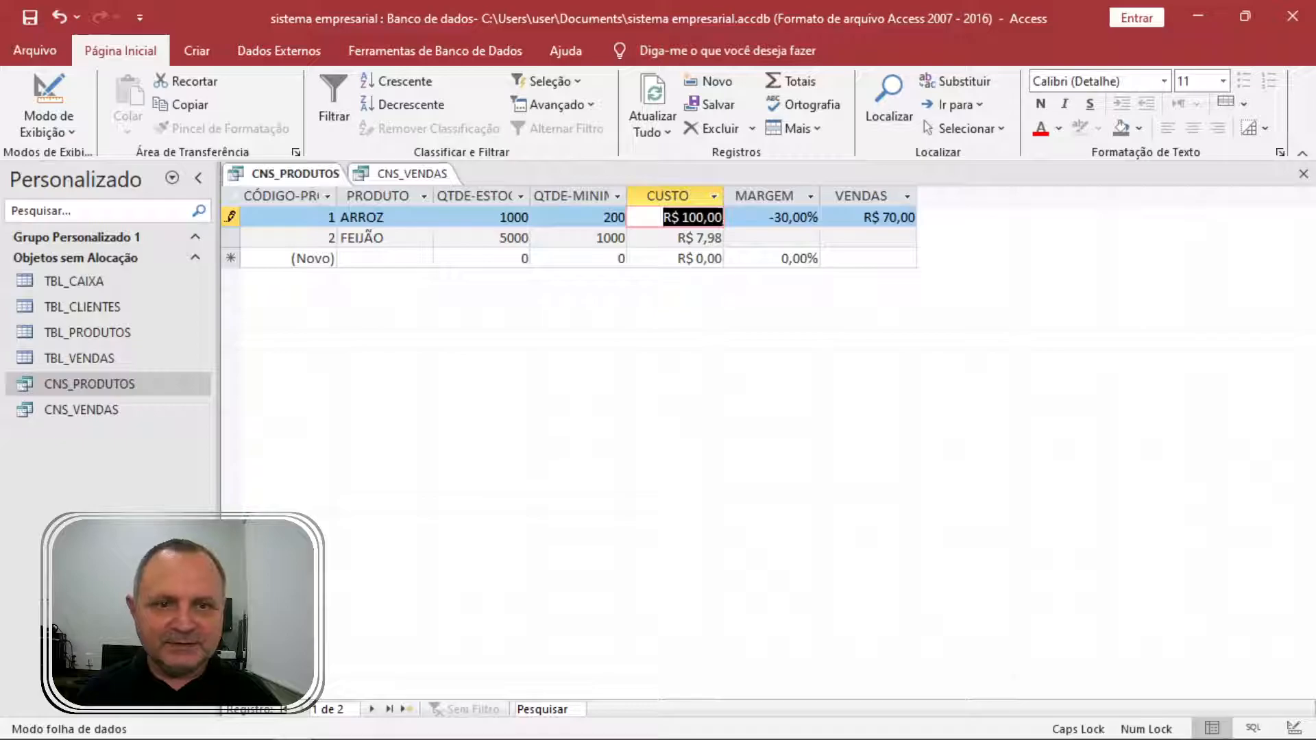
pyautogui.write('18,55')
pyautogui.press('Tab')
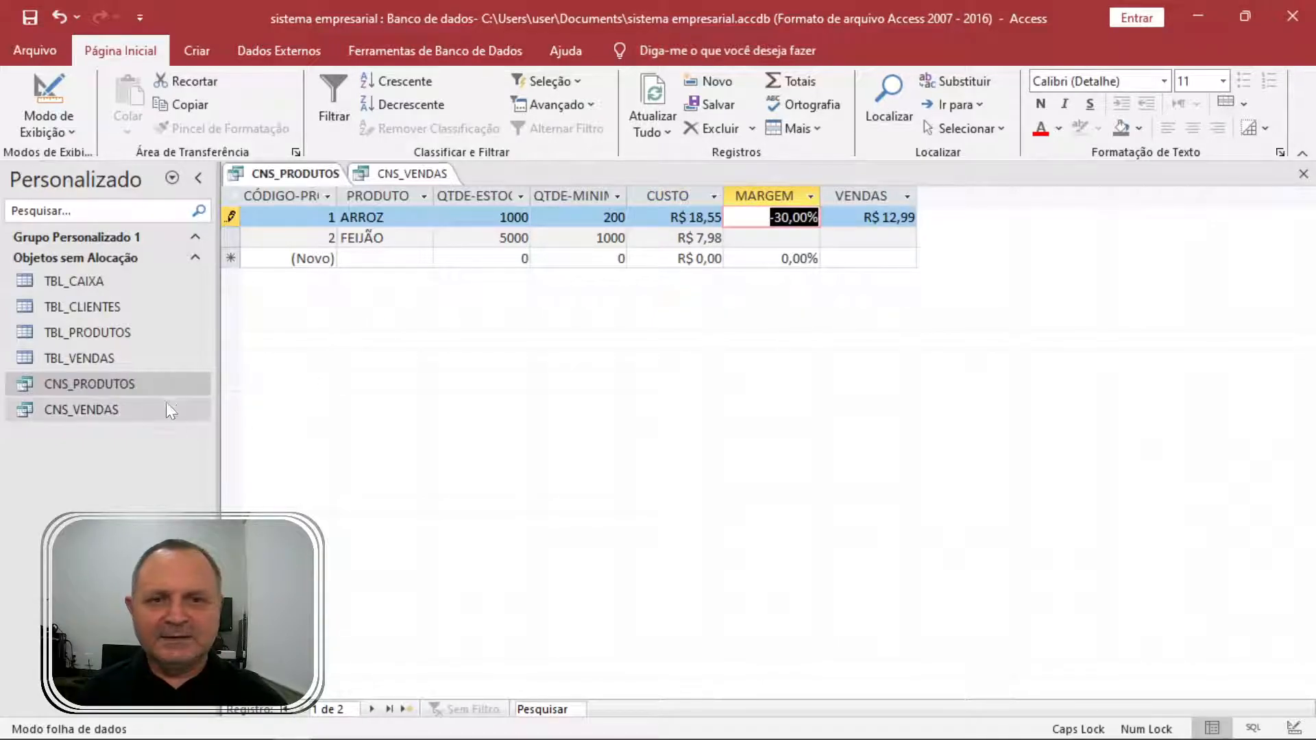
pyautogui.write('30%')
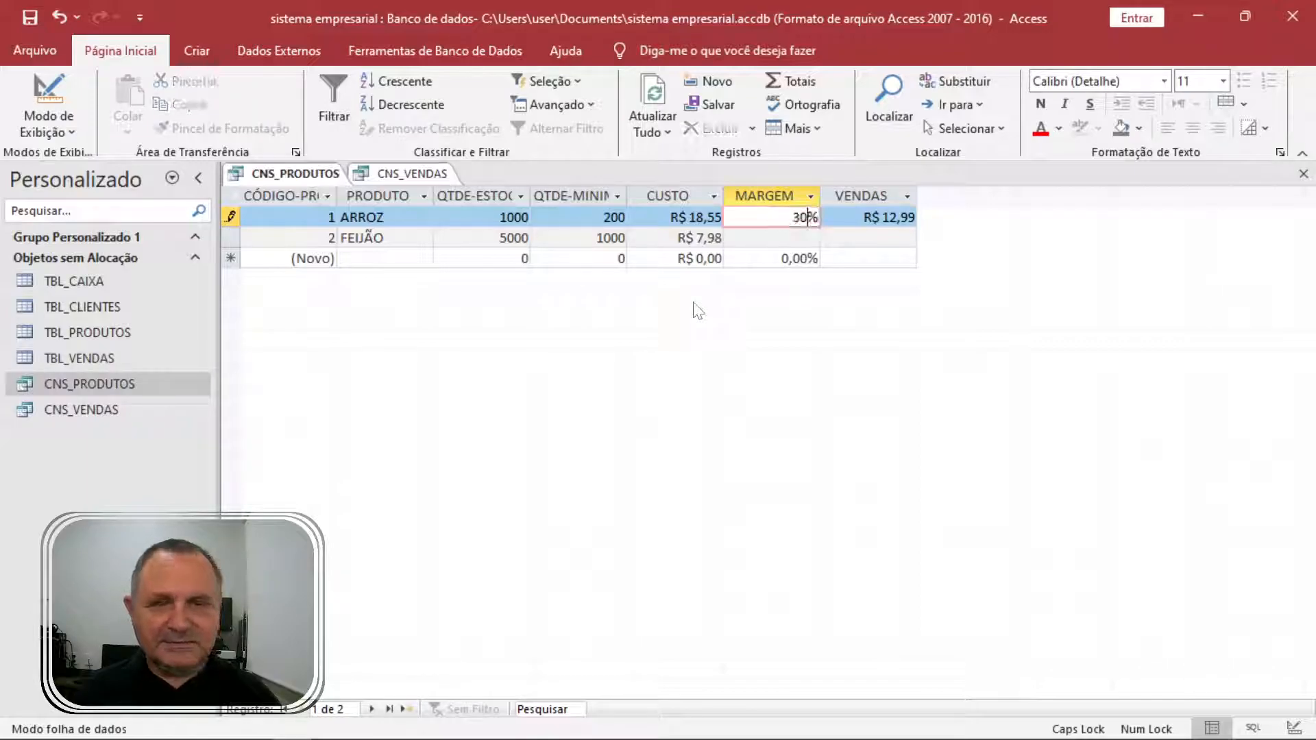
pyautogui.press('Tab')
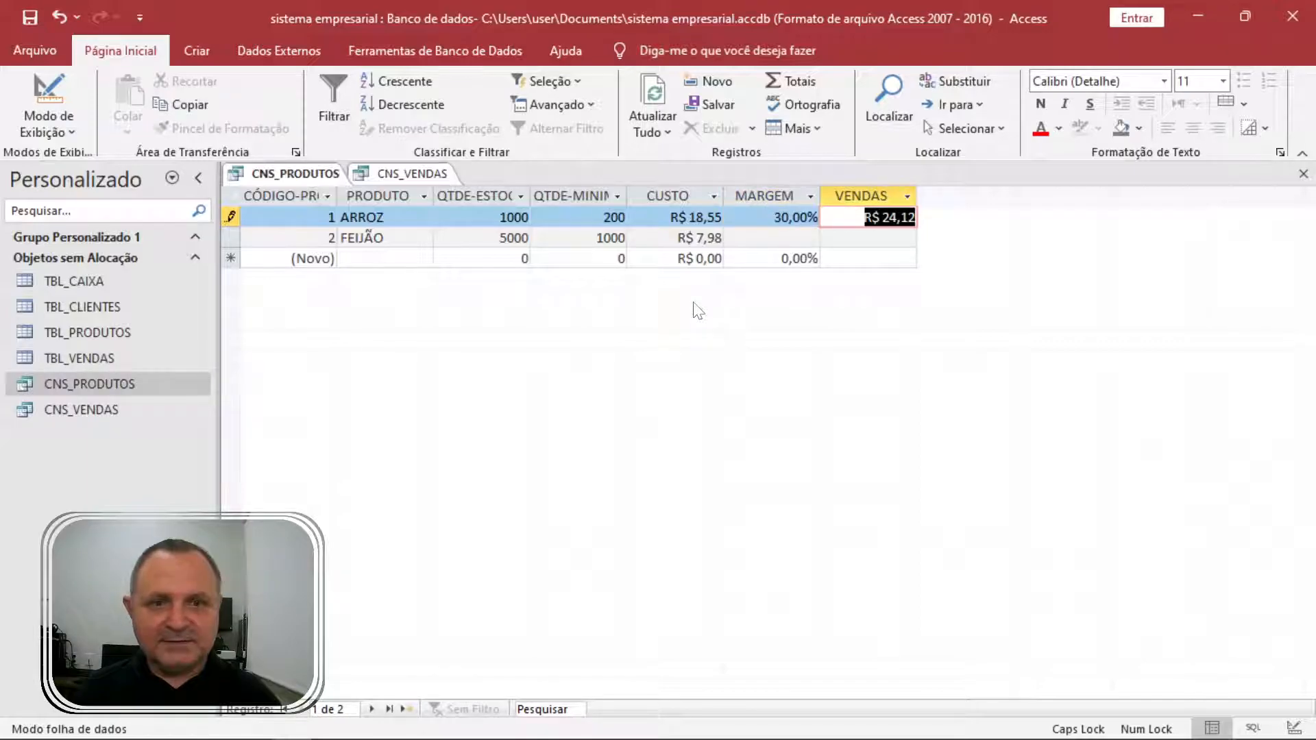
# Close CNS_PRODUTOS saving the design but discarding conflicting record edits, then close CNS_VENDAS.
pyautogui.click(1304, 173)
pyautogui.click(576, 435)
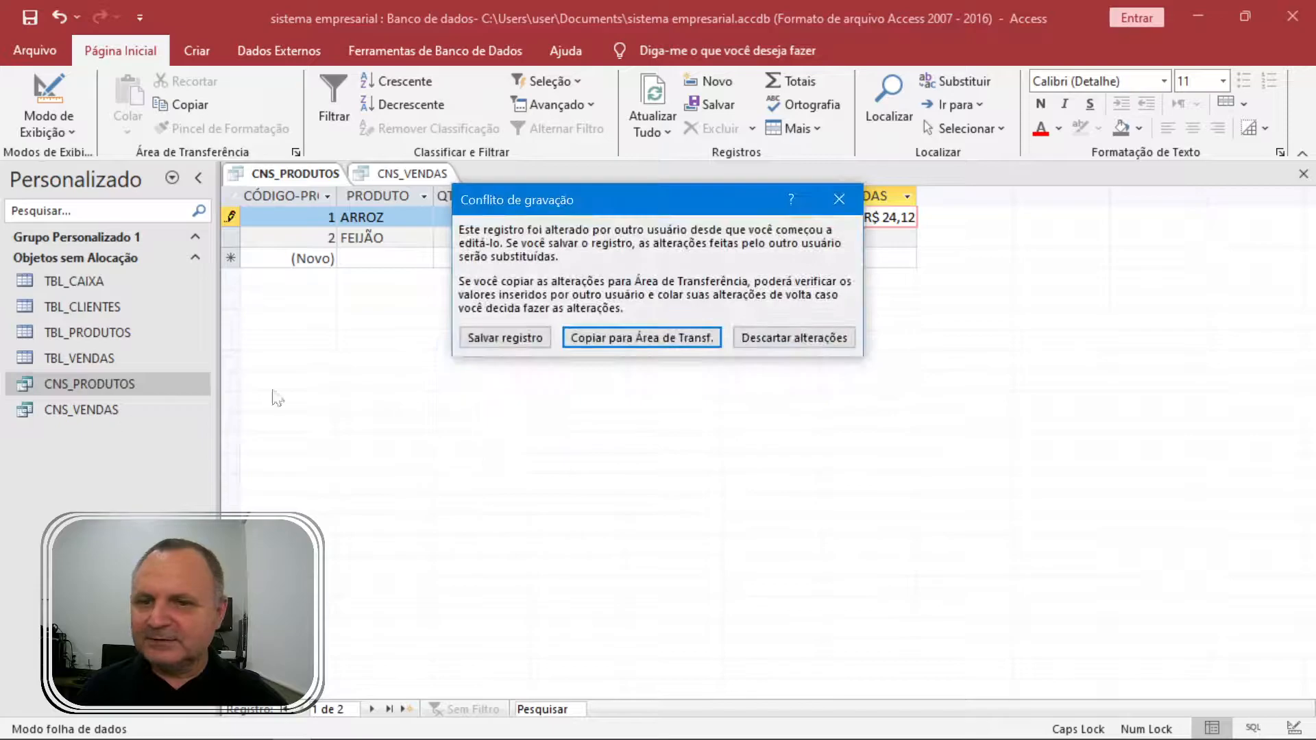
pyautogui.click(754, 336)
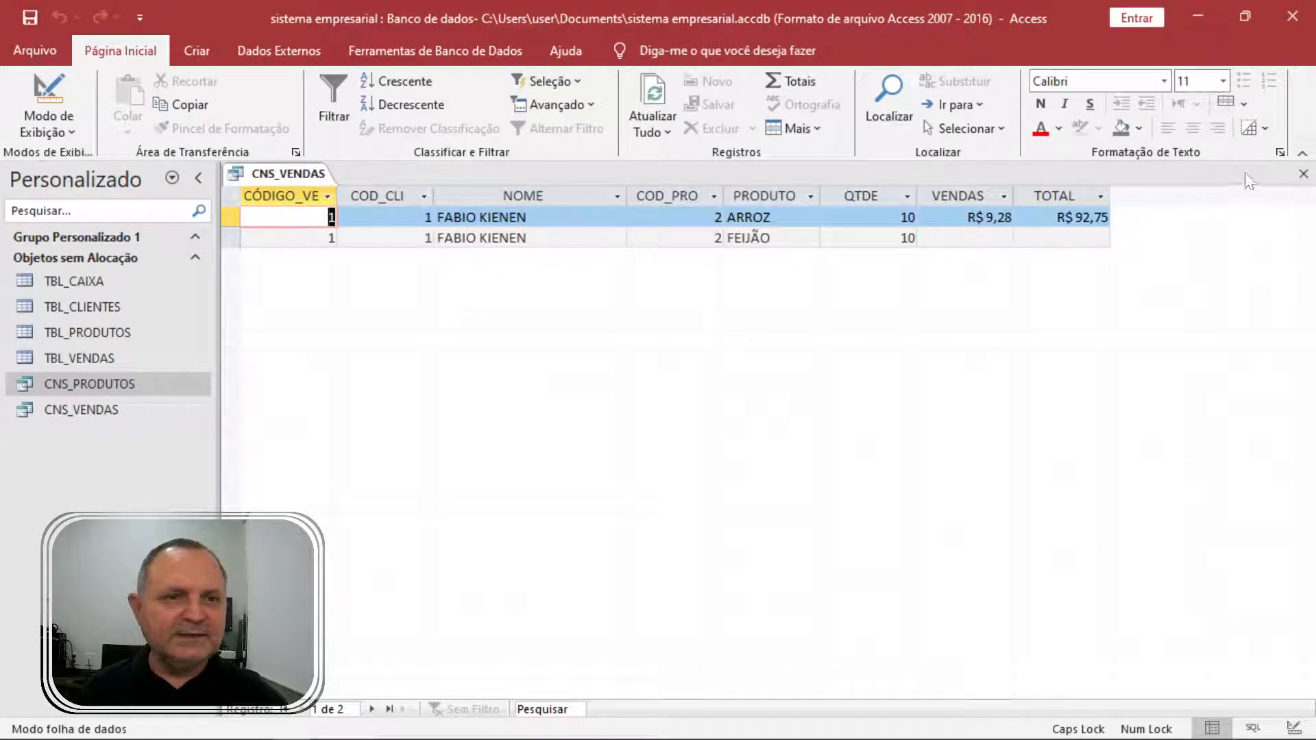
pyautogui.click(1304, 175)
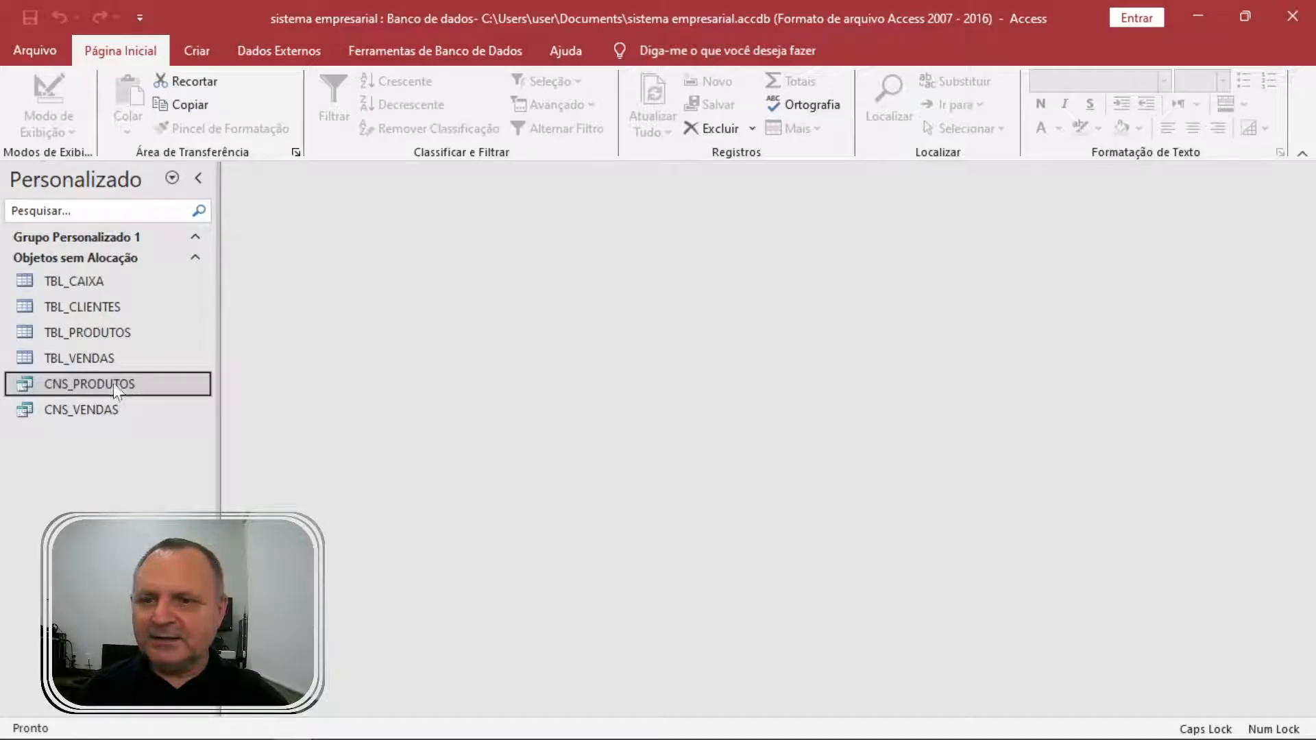
# Check CNS_VENDAS and CNS_PRODUTOS results, close CNS_PRODUTOS, and open CNS_VENDAS in Modo Design.
pyautogui.doubleClick(113, 406)
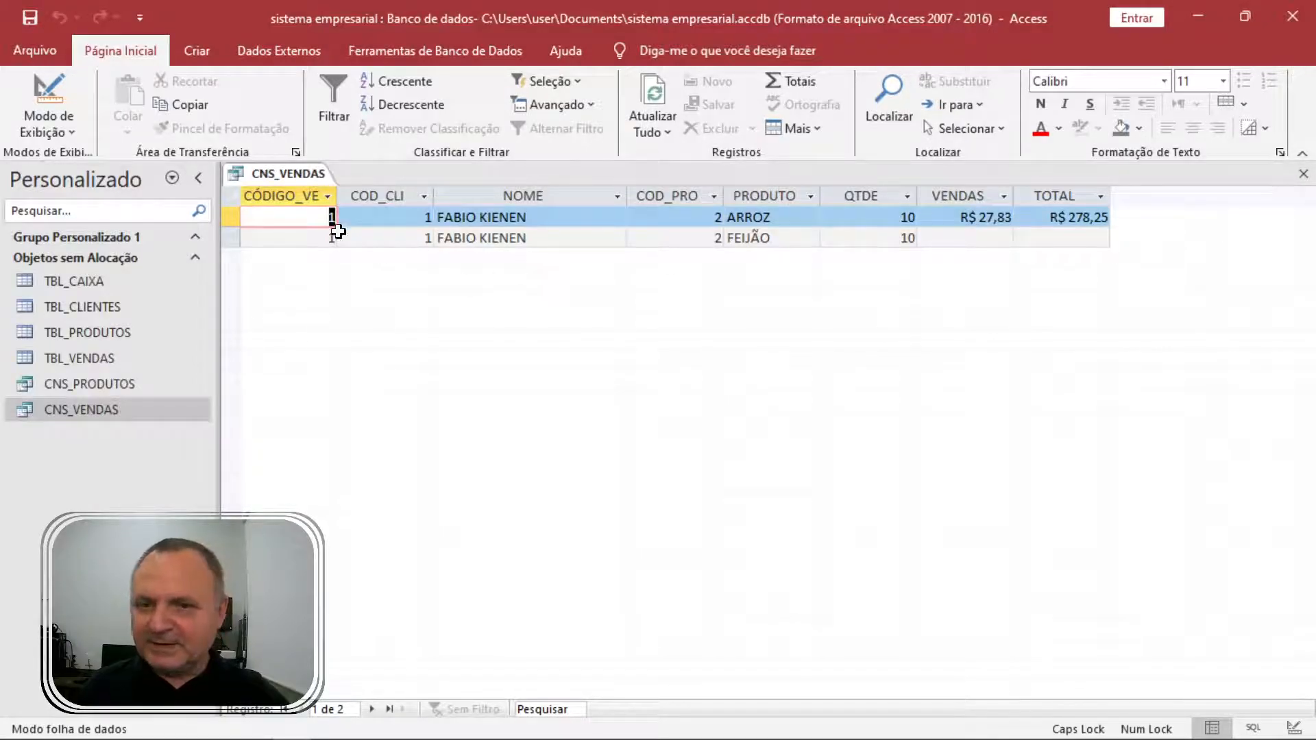
pyautogui.rightClick(302, 178)
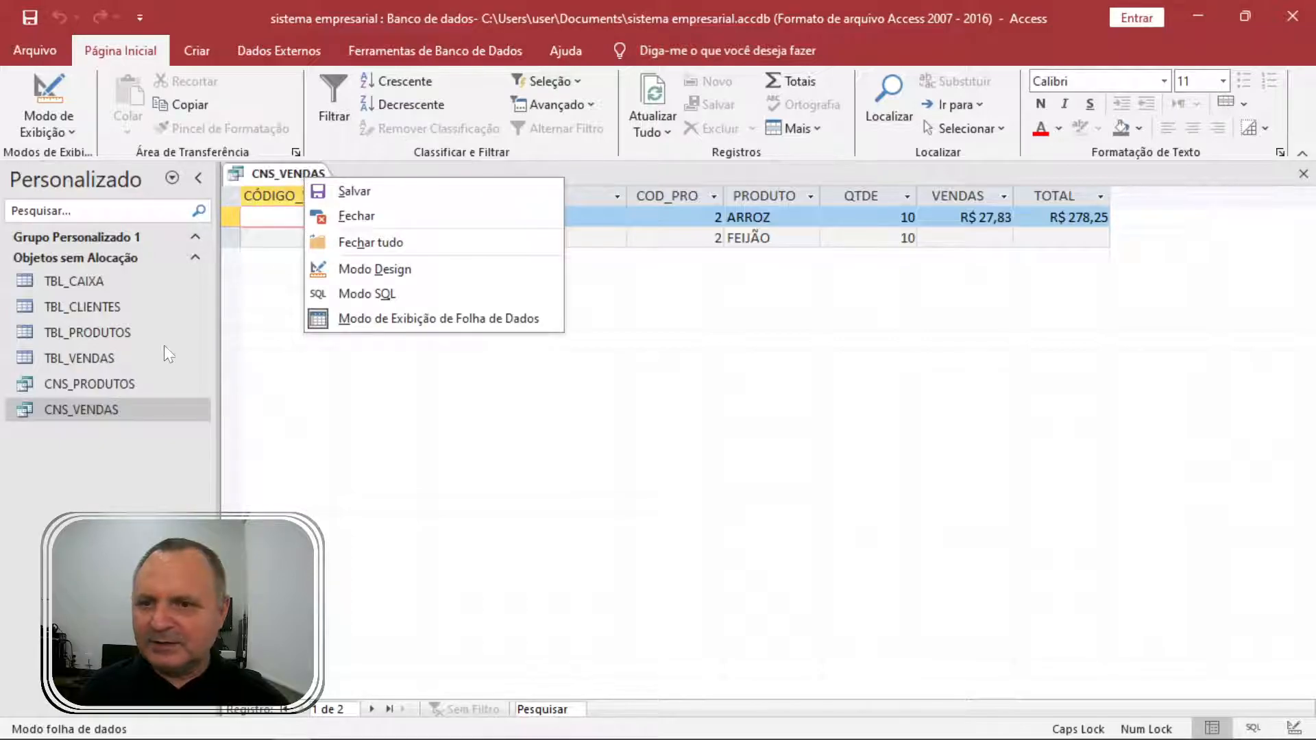
pyautogui.click(103, 384)
pyautogui.doubleClick(102, 384)
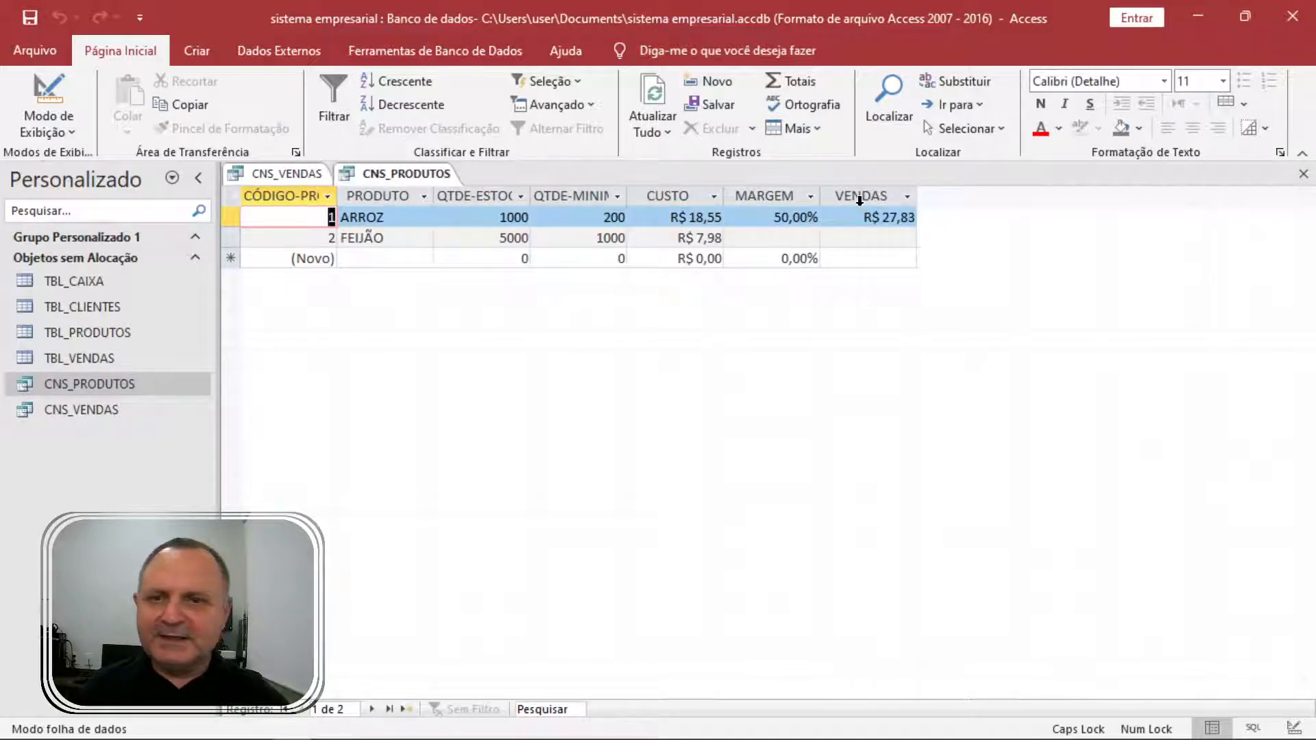
pyautogui.click(84, 409)
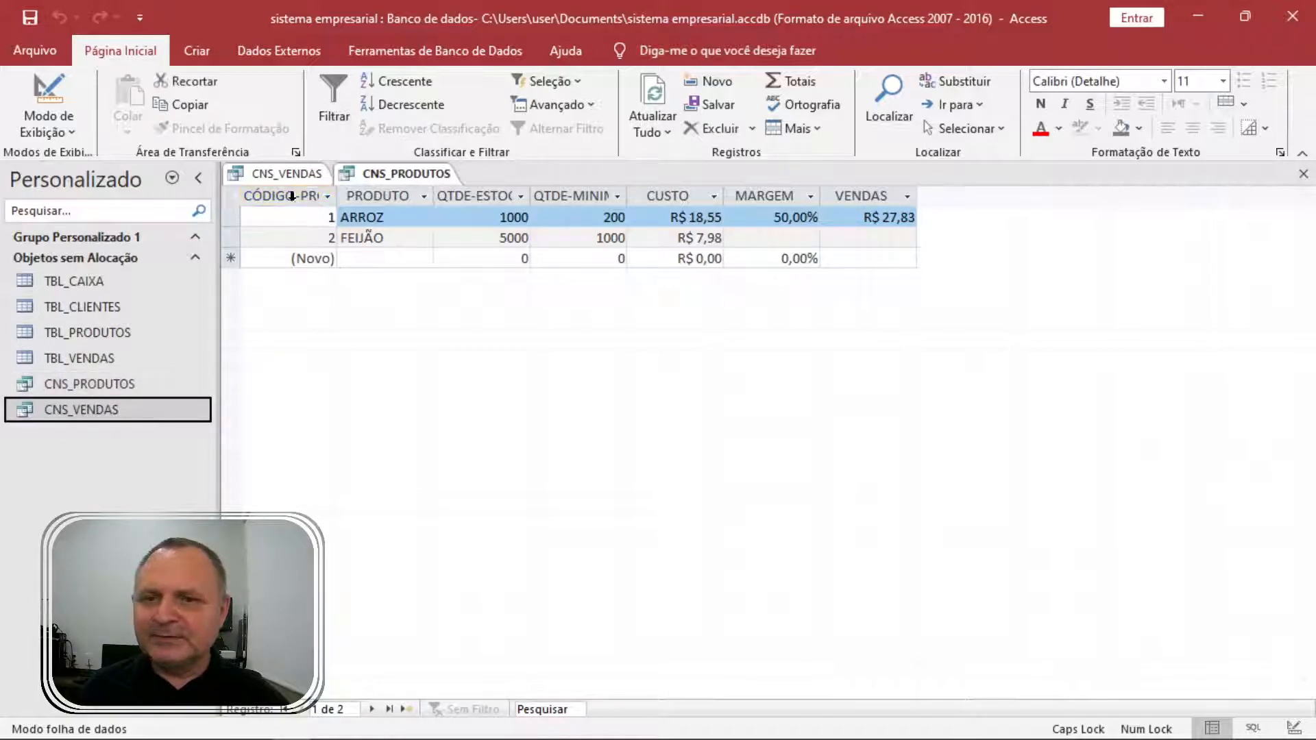
pyautogui.click(380, 196)
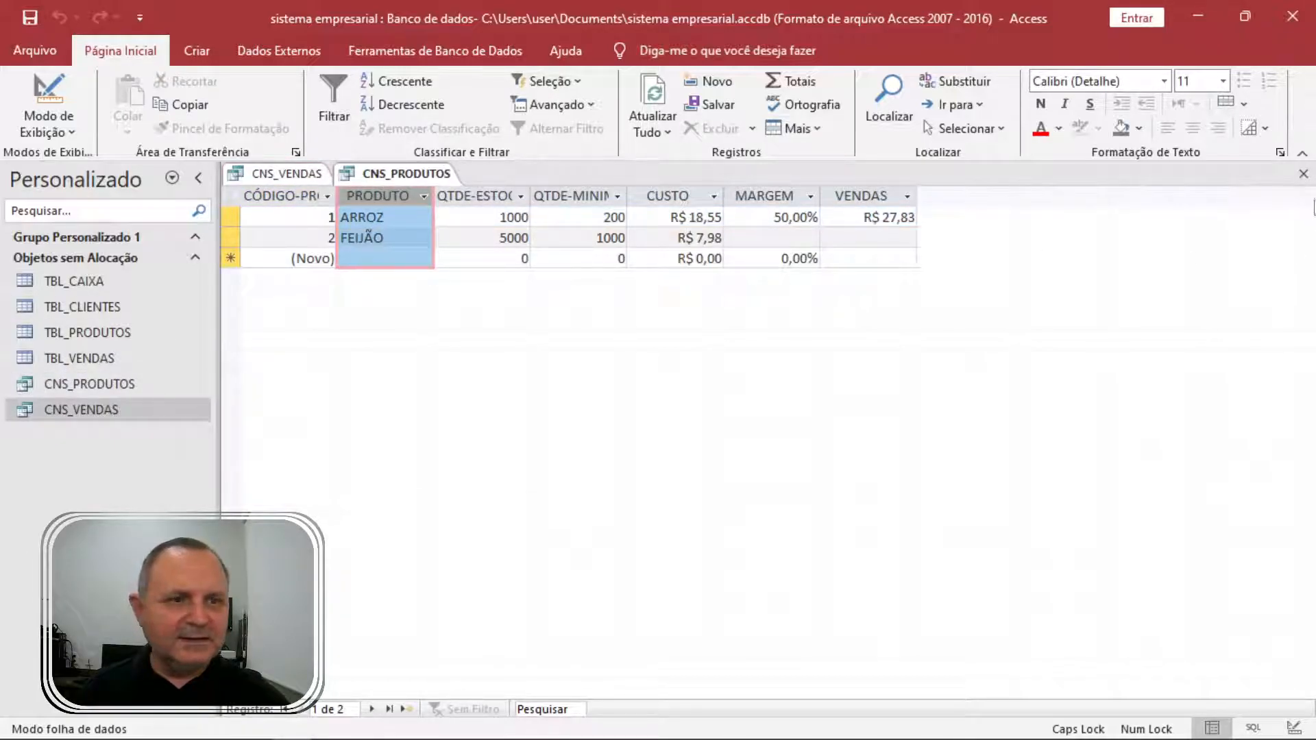
pyautogui.click(1303, 174)
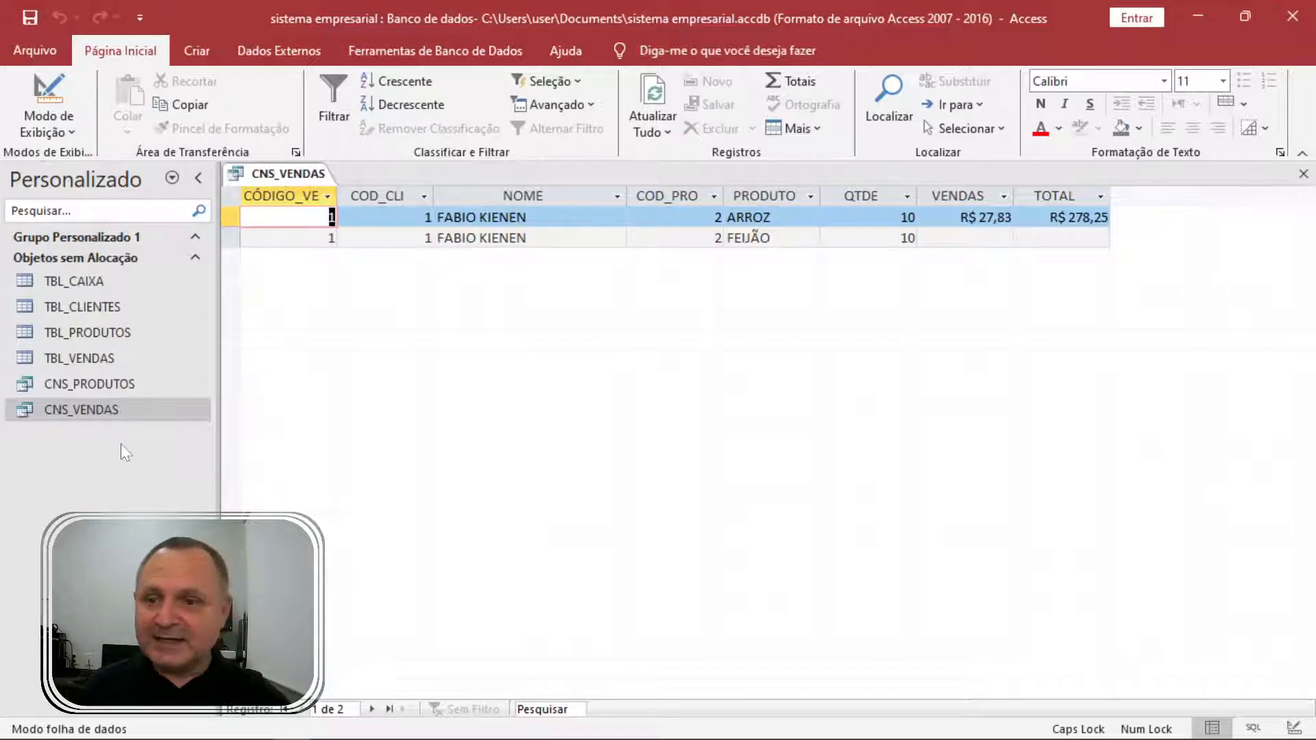
pyautogui.rightClick(93, 408)
pyautogui.click(197, 445)
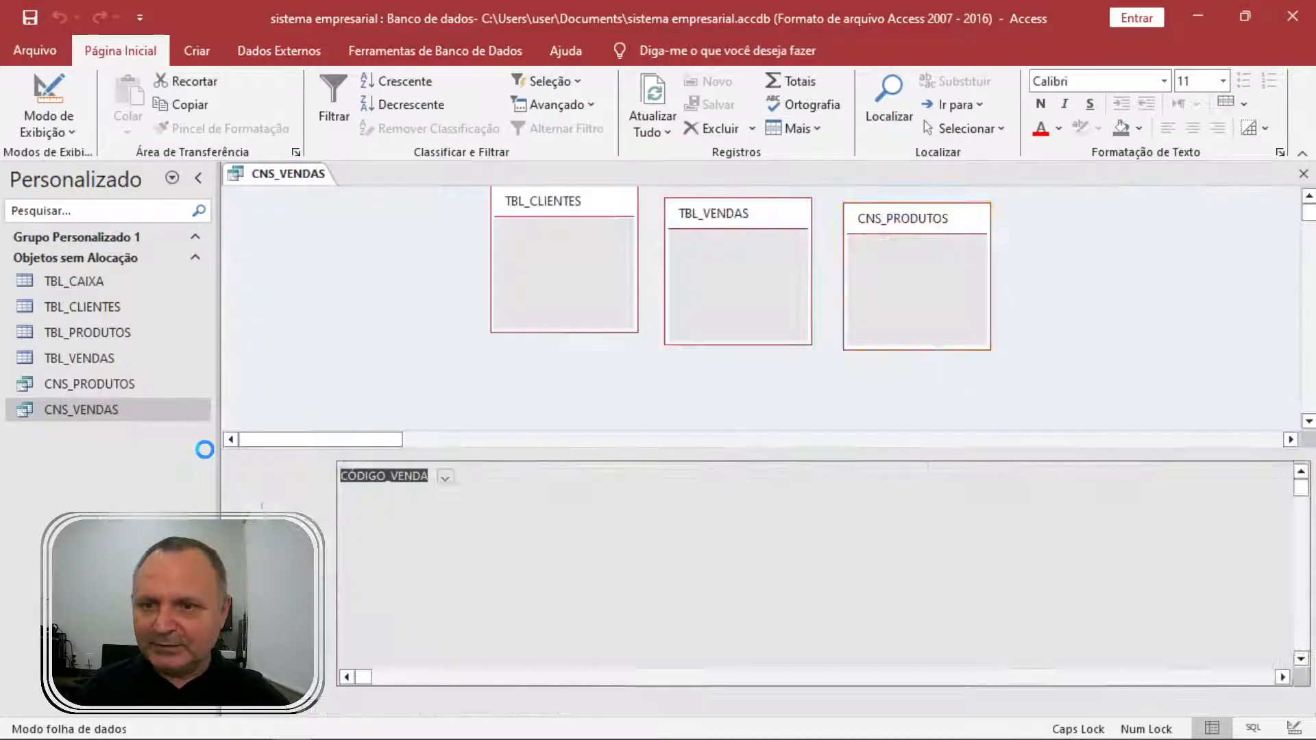
# Change the TOTAL expression to [QTDE]*[CNS_PRODUTOS].[VENDAS] in the Zoom editor.
pyautogui.click(1117, 491)
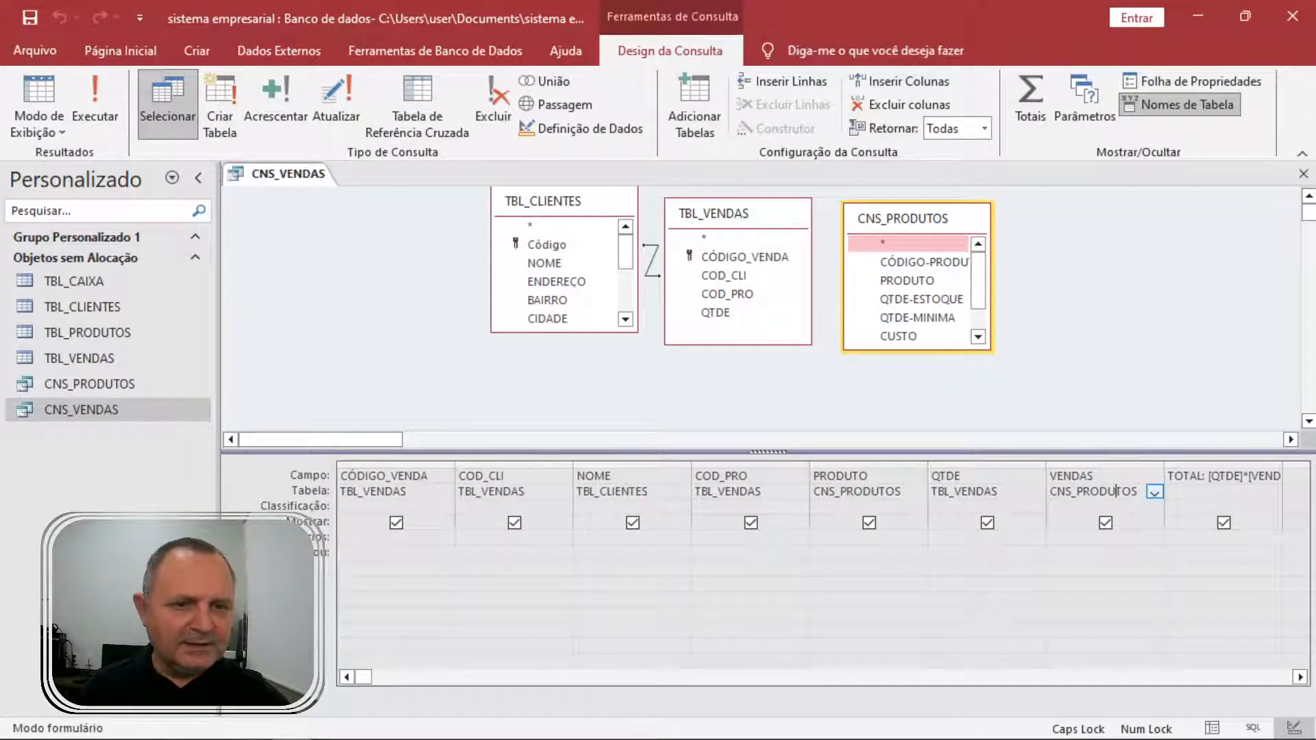
pyautogui.click(1235, 476)
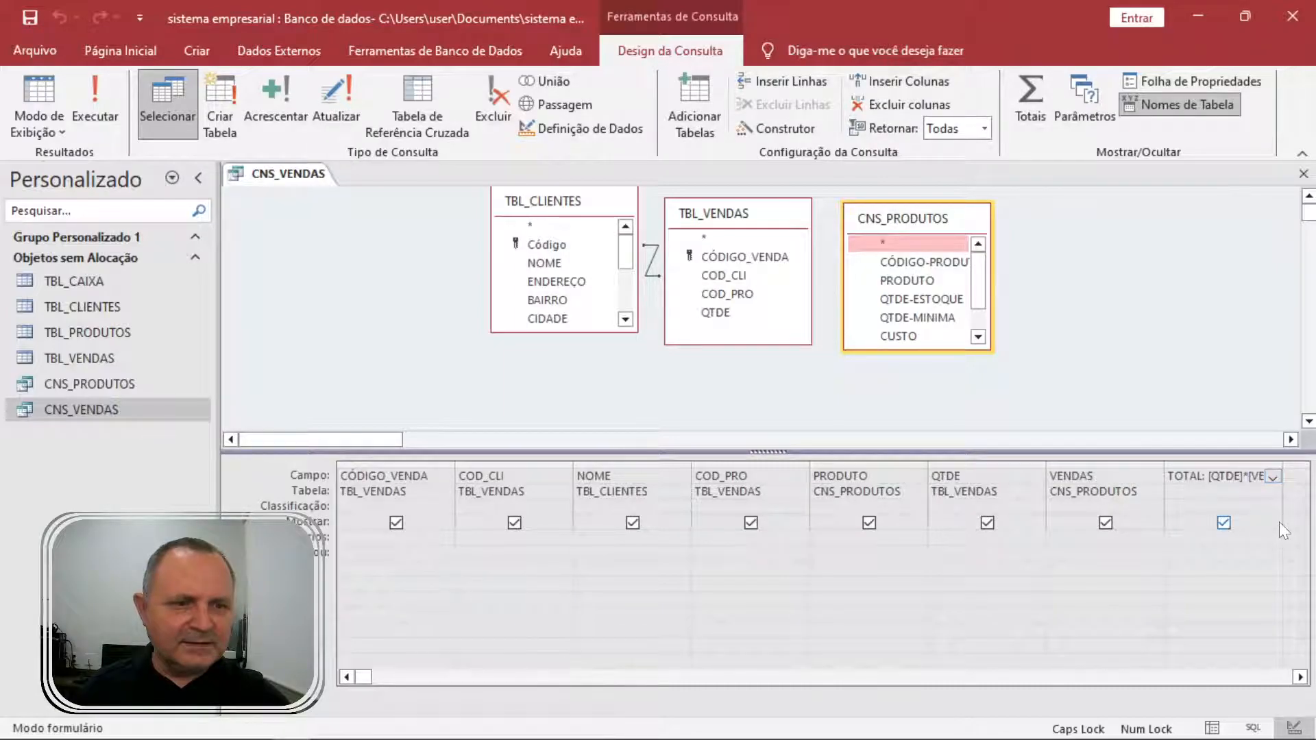
pyautogui.hotkey('shift', 'F2')
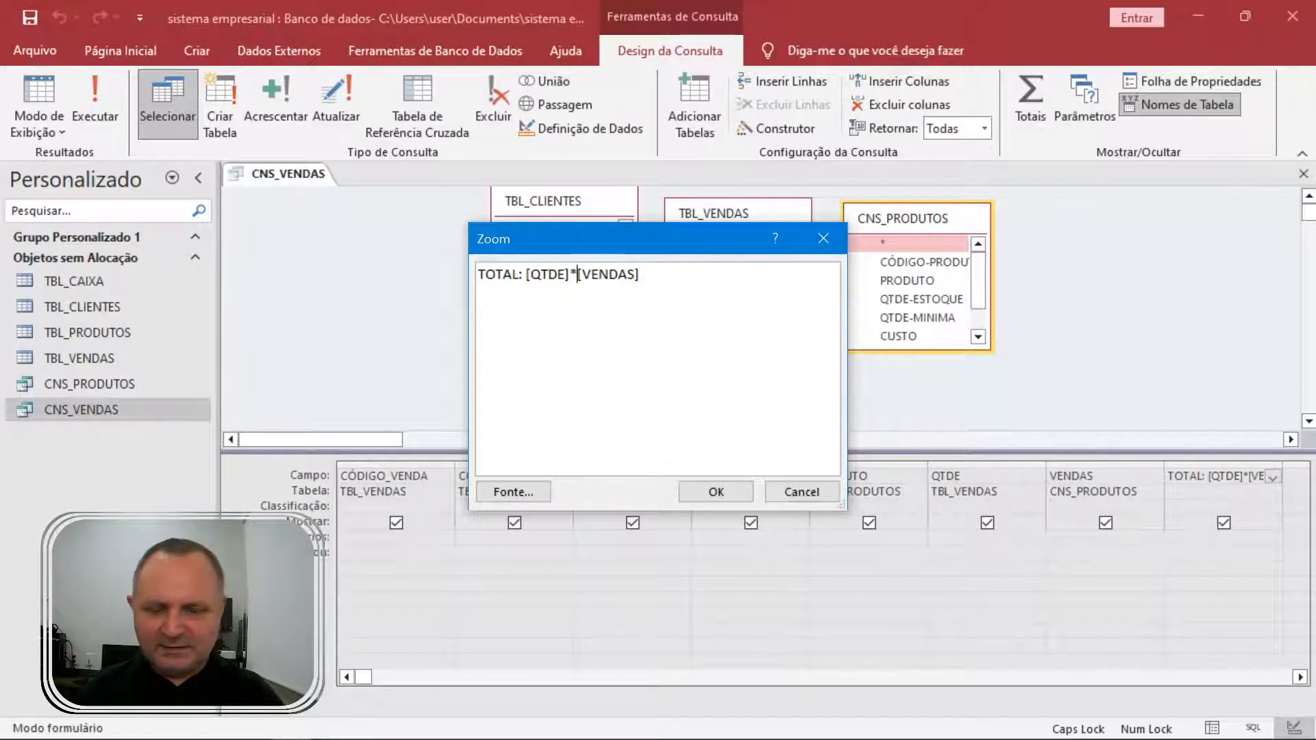
pyautogui.write('[CNS')
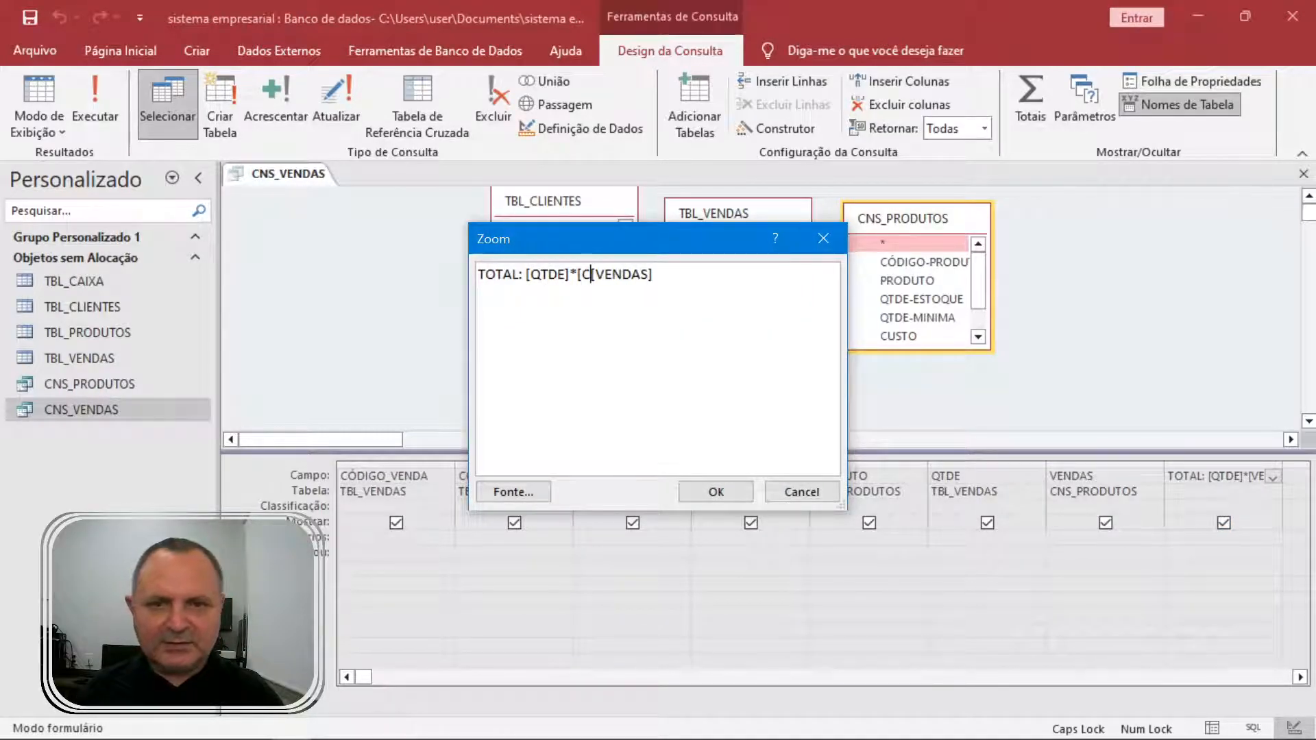
pyautogui.write('_PRODUTOS')
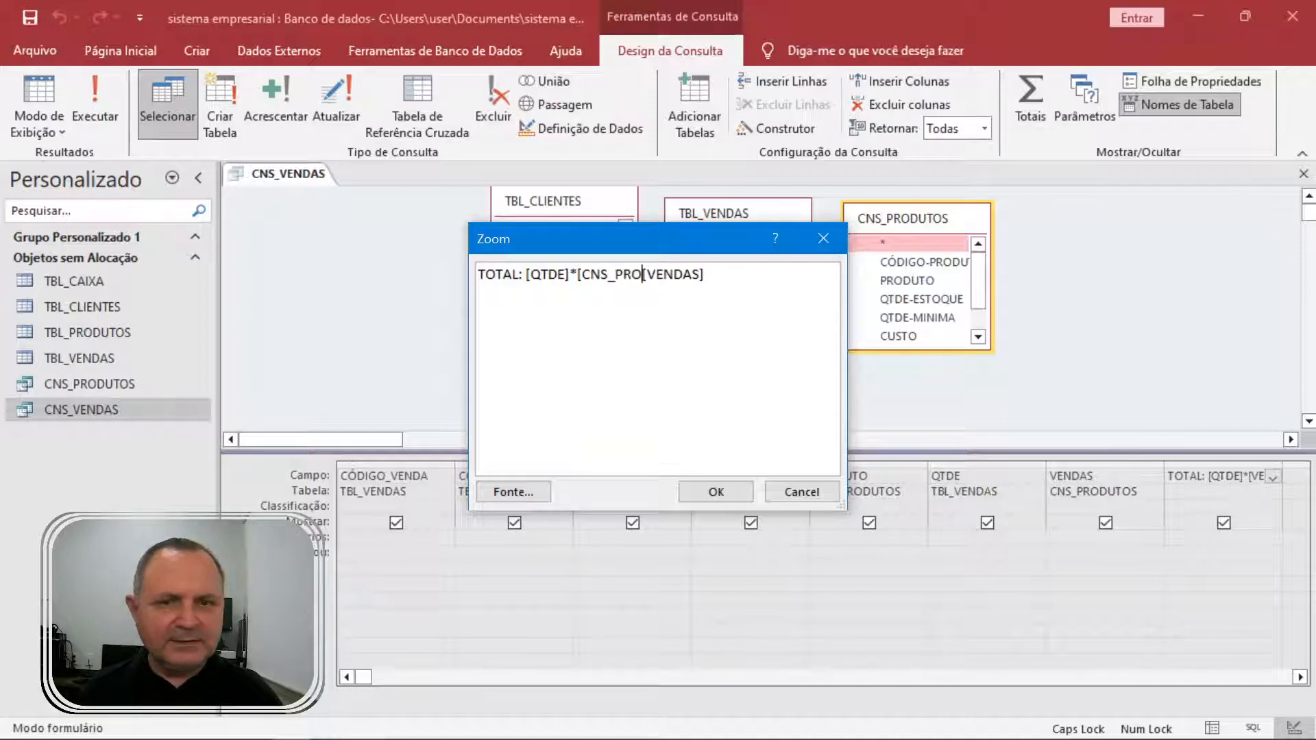
pyautogui.write('].')
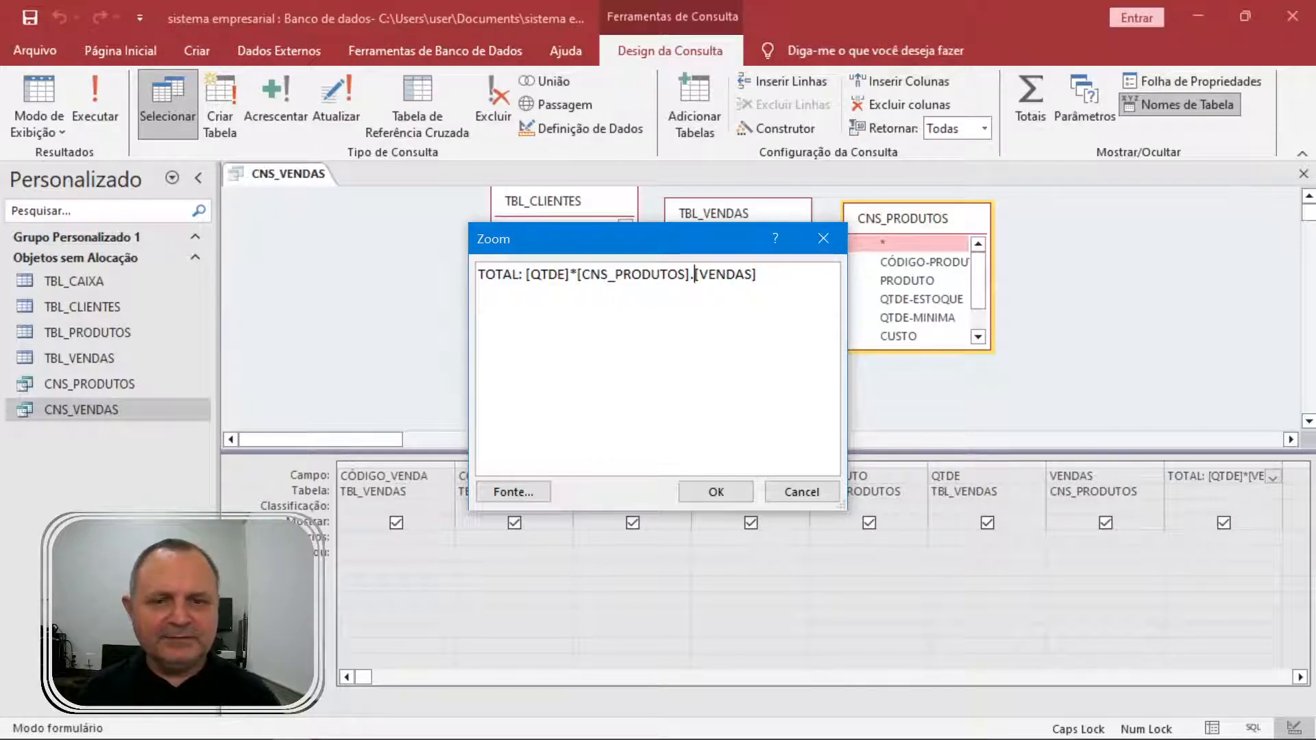
pyautogui.click(715, 491)
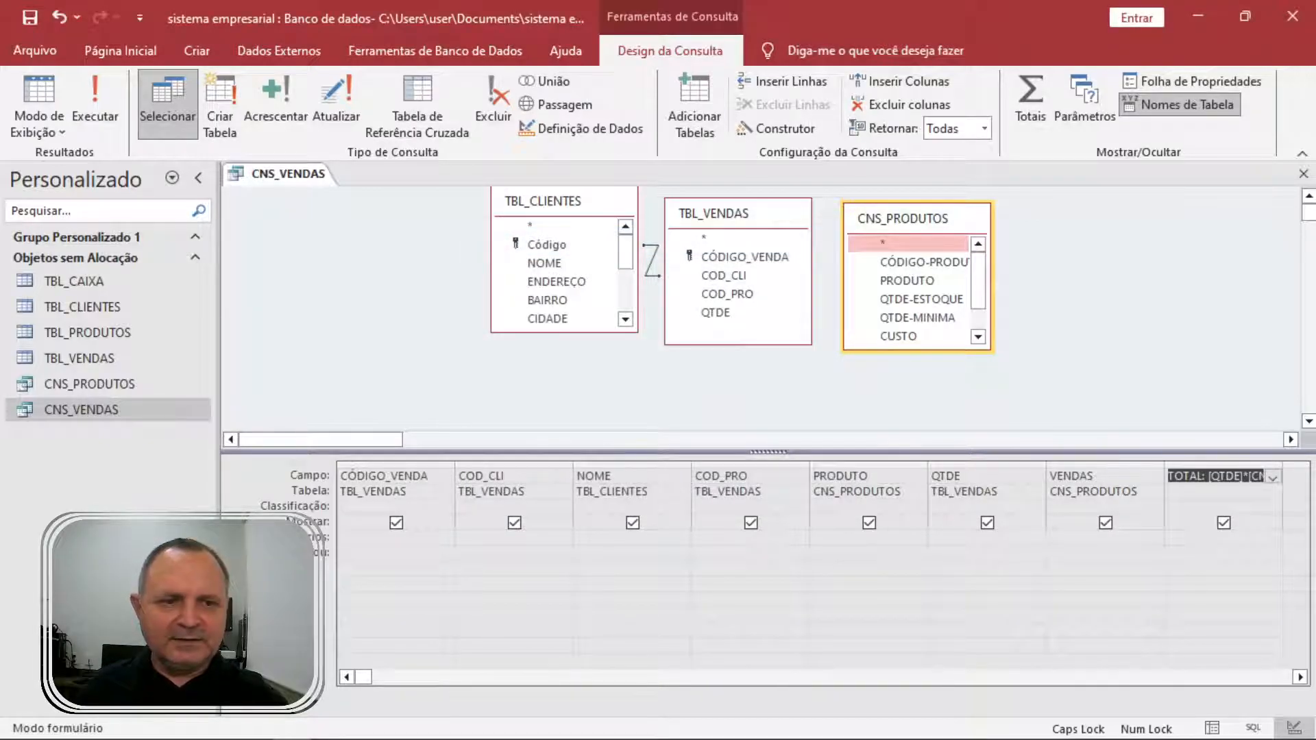
# Run the query, compare with CNS_PRODUTOS, then close CNS_VENDAS saving its design.
pyautogui.click(98, 87)
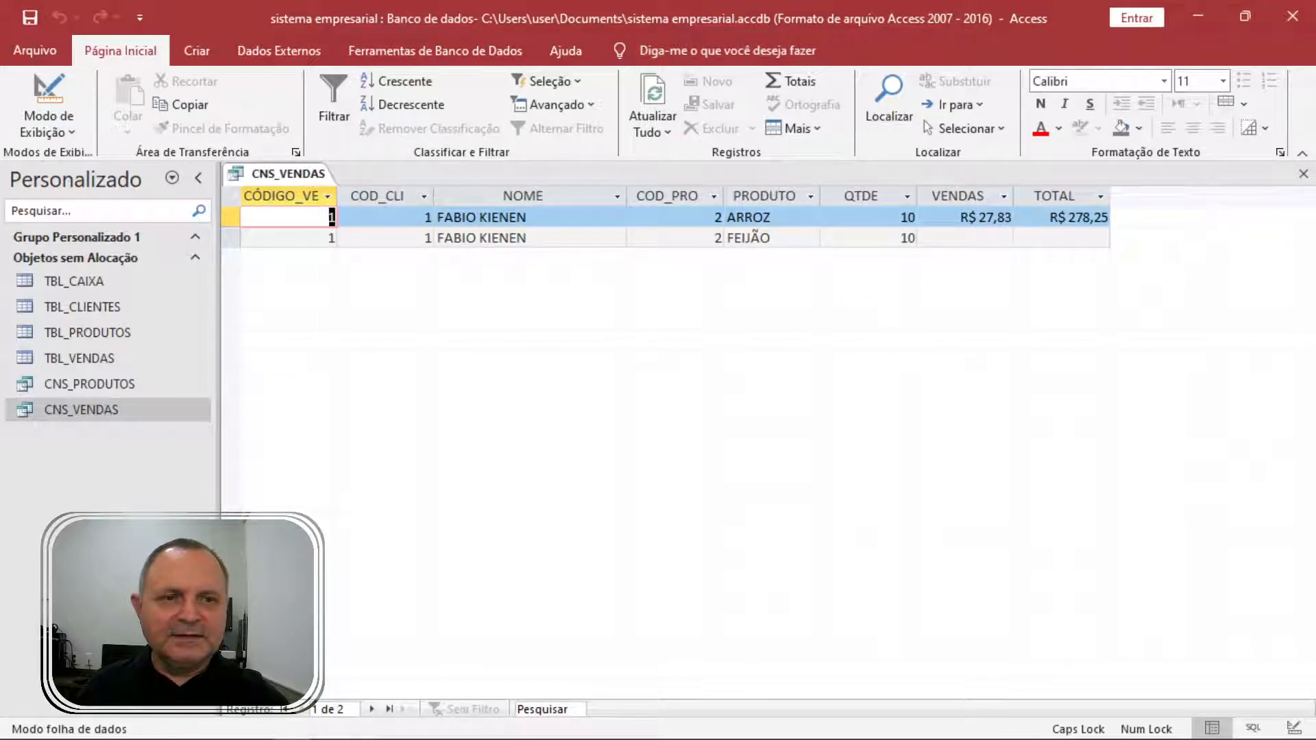
pyautogui.doubleClick(103, 384)
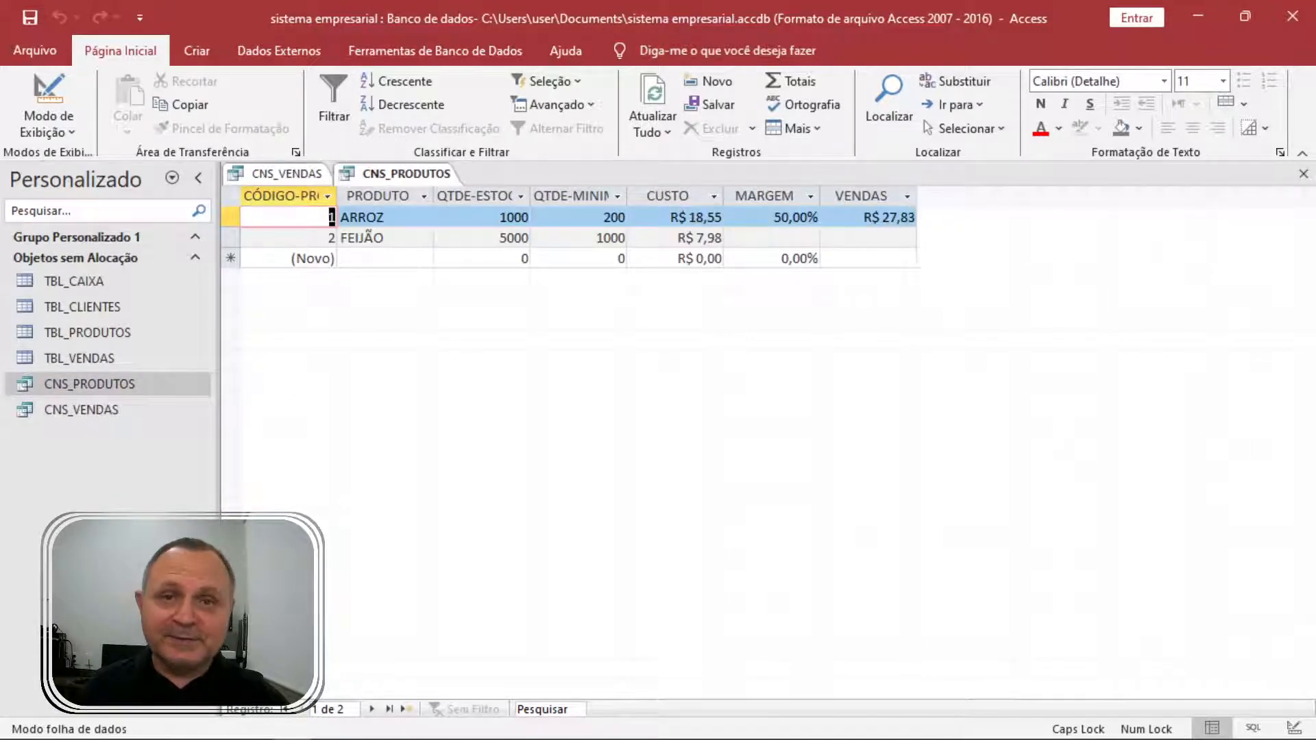
pyautogui.doubleClick(108, 404)
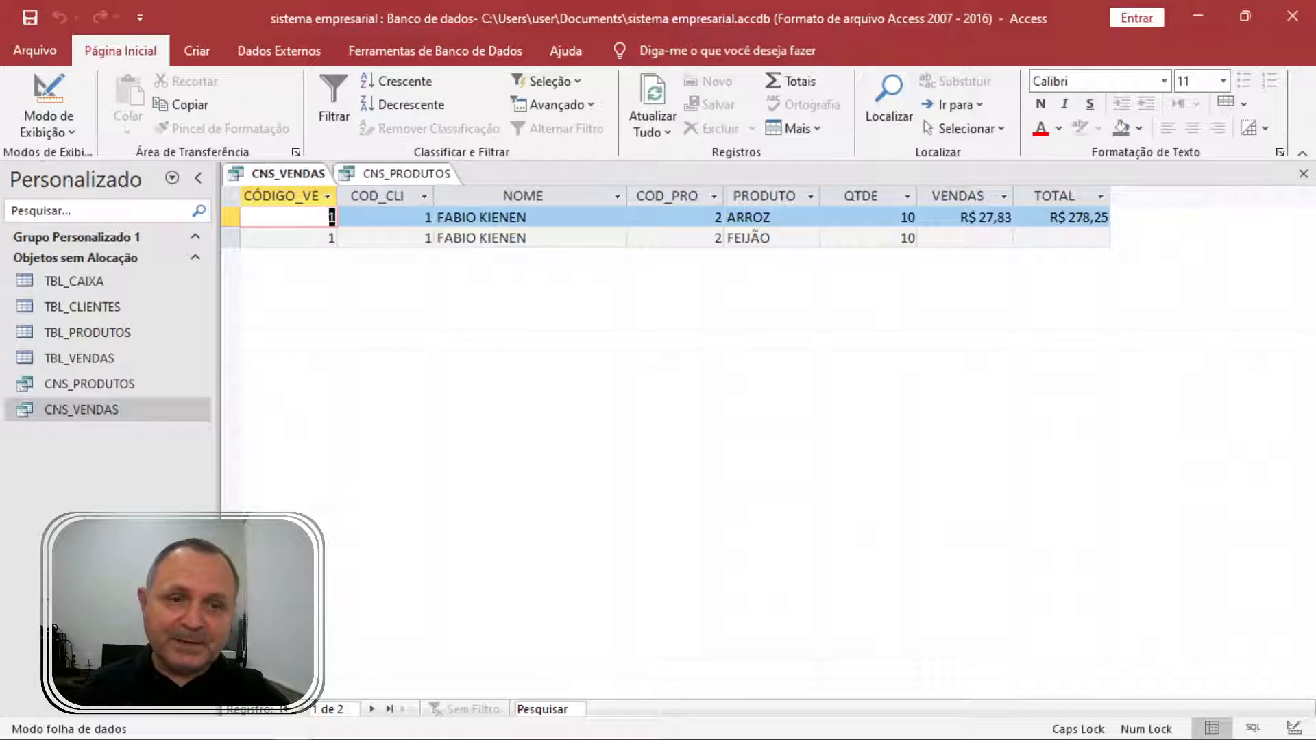
pyautogui.click(916, 217)
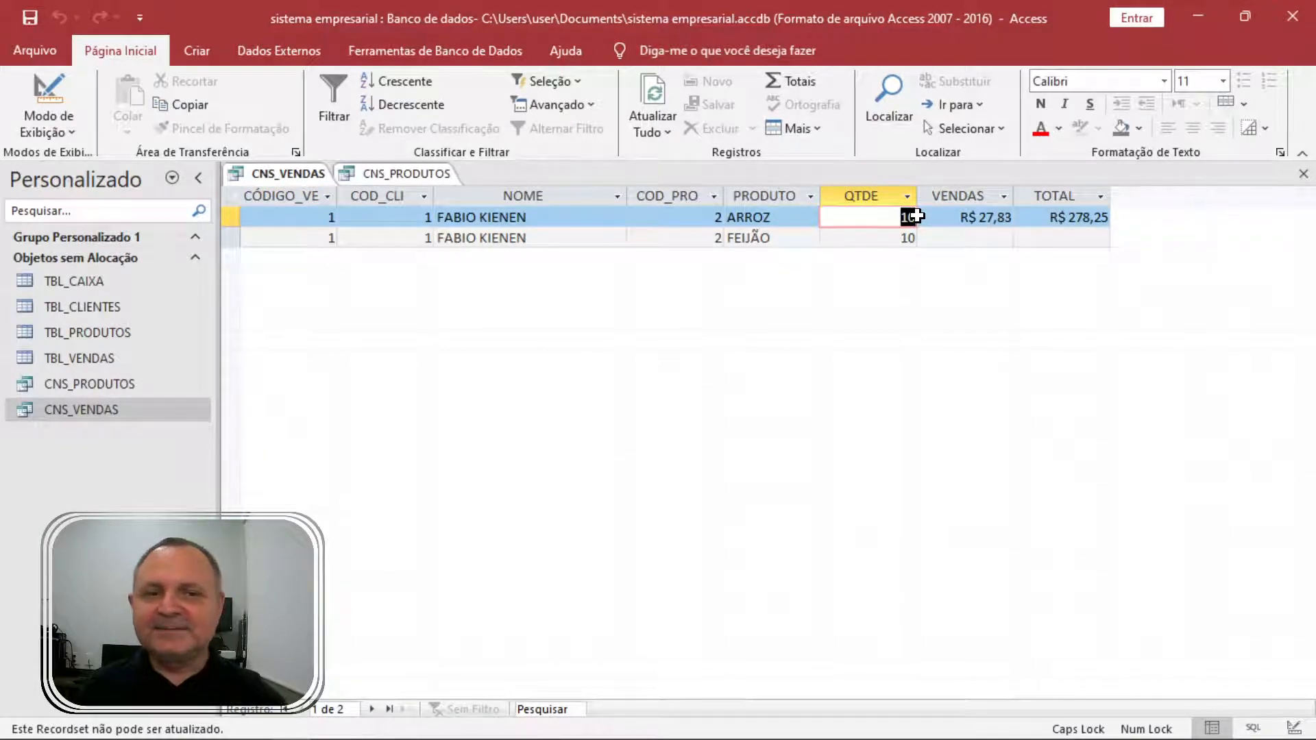
pyautogui.click(1304, 174)
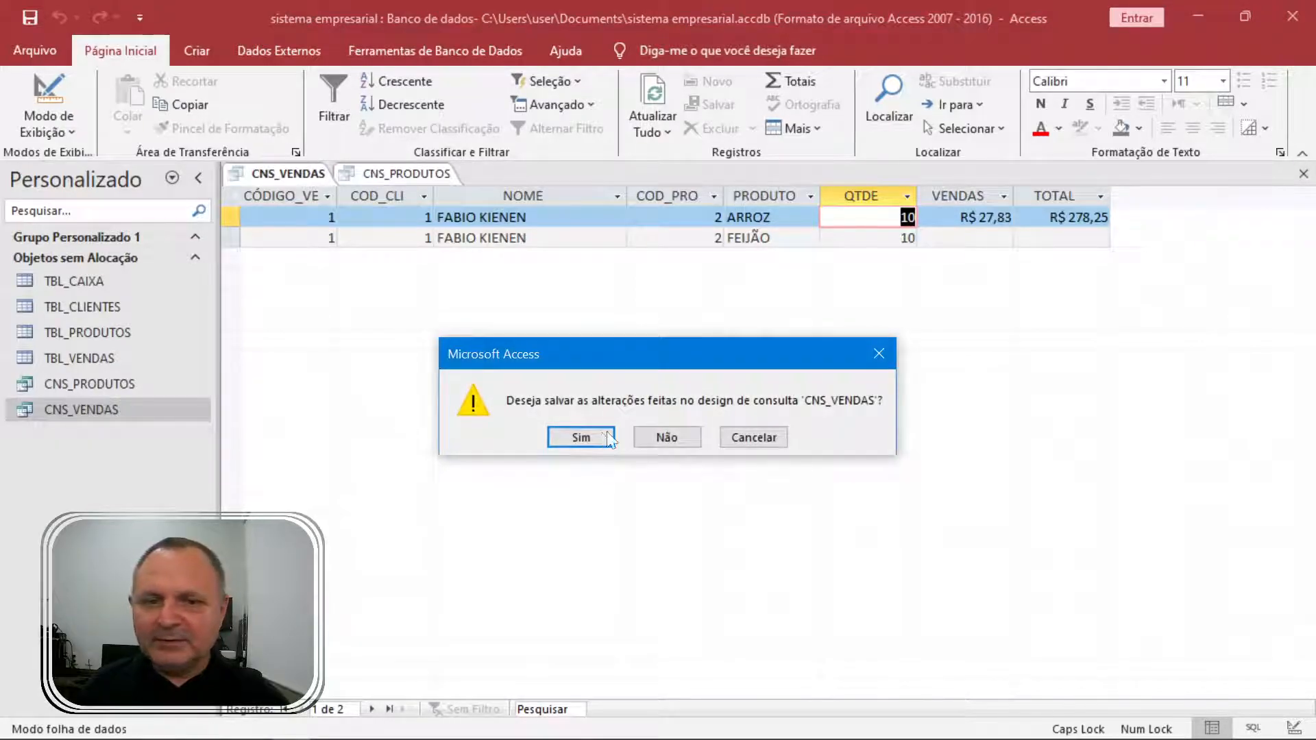
pyautogui.click(610, 438)
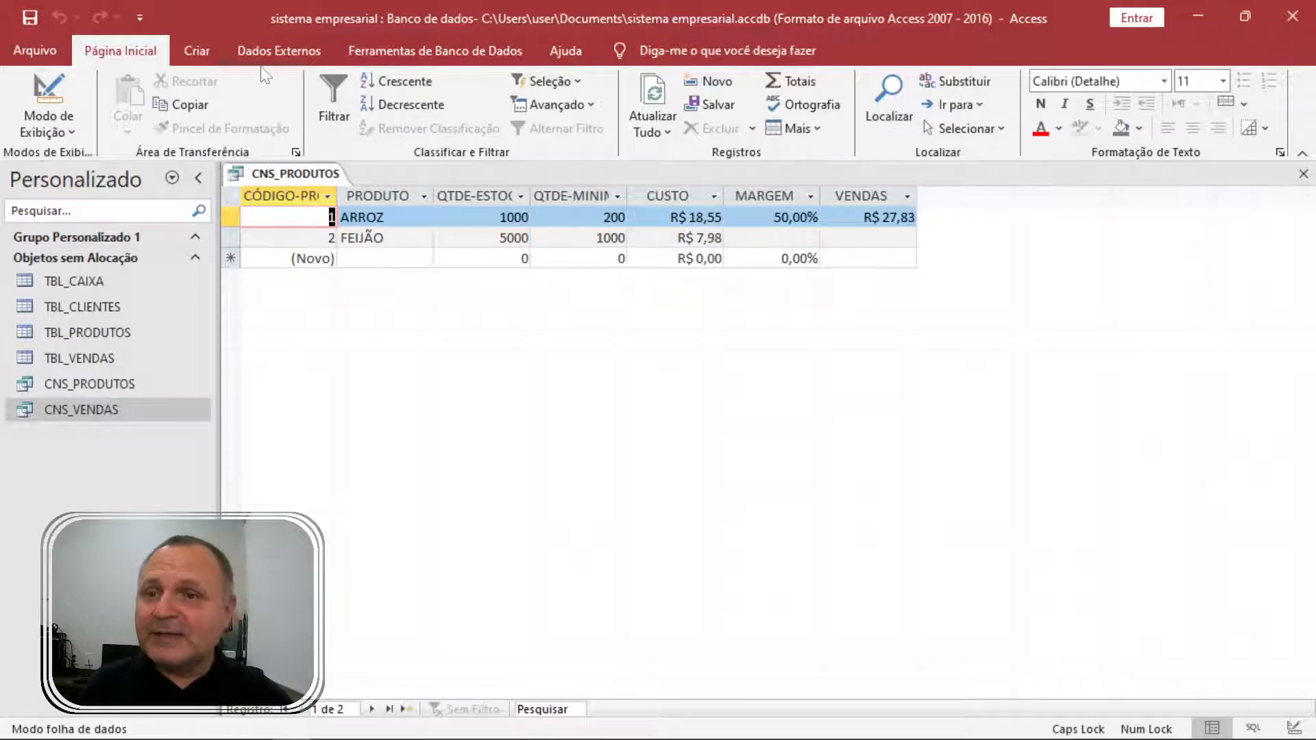
pyautogui.click(196, 50)
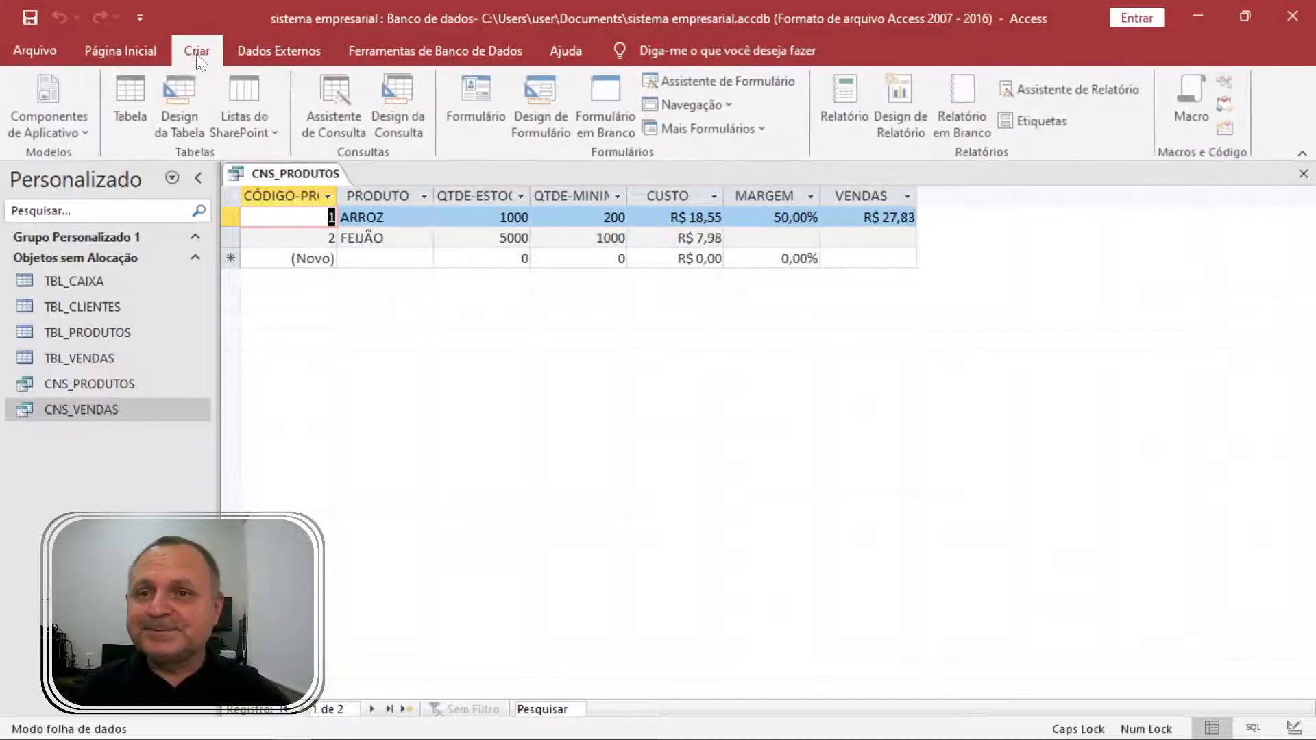
pyautogui.click(482, 94)
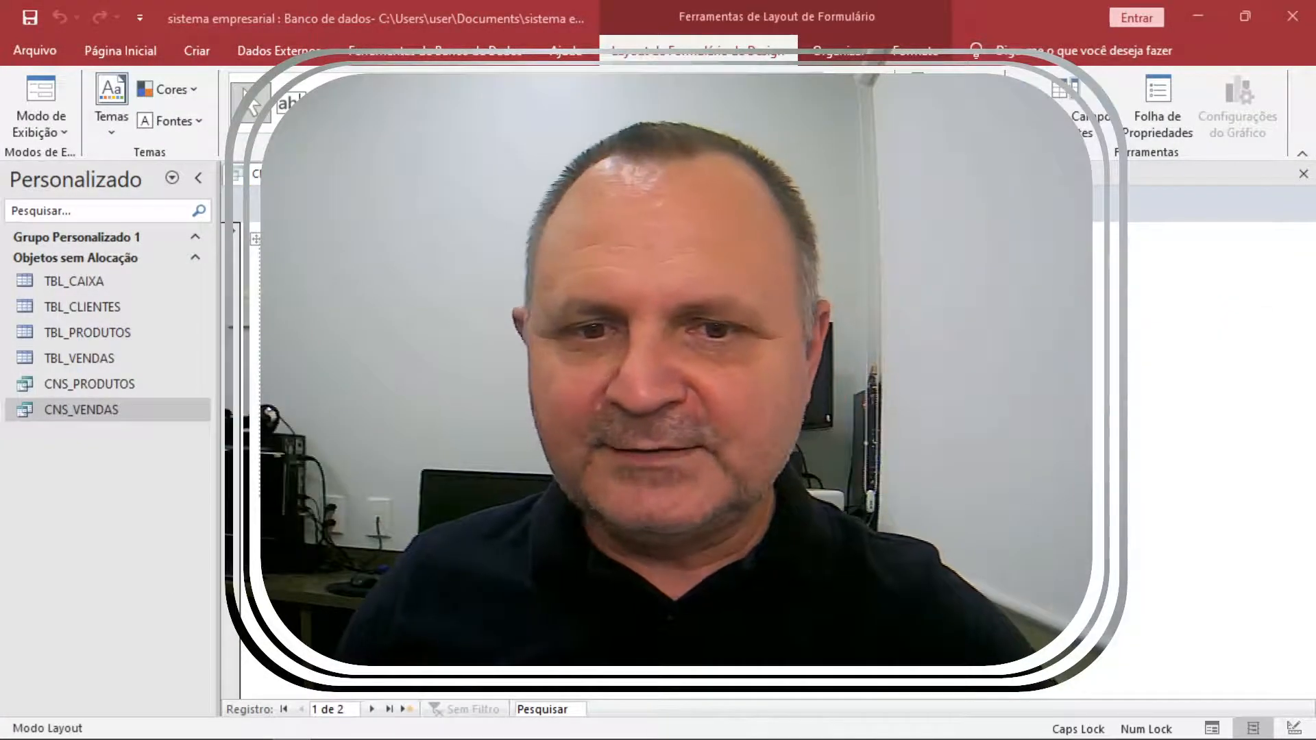
pyautogui.click(658, 406)
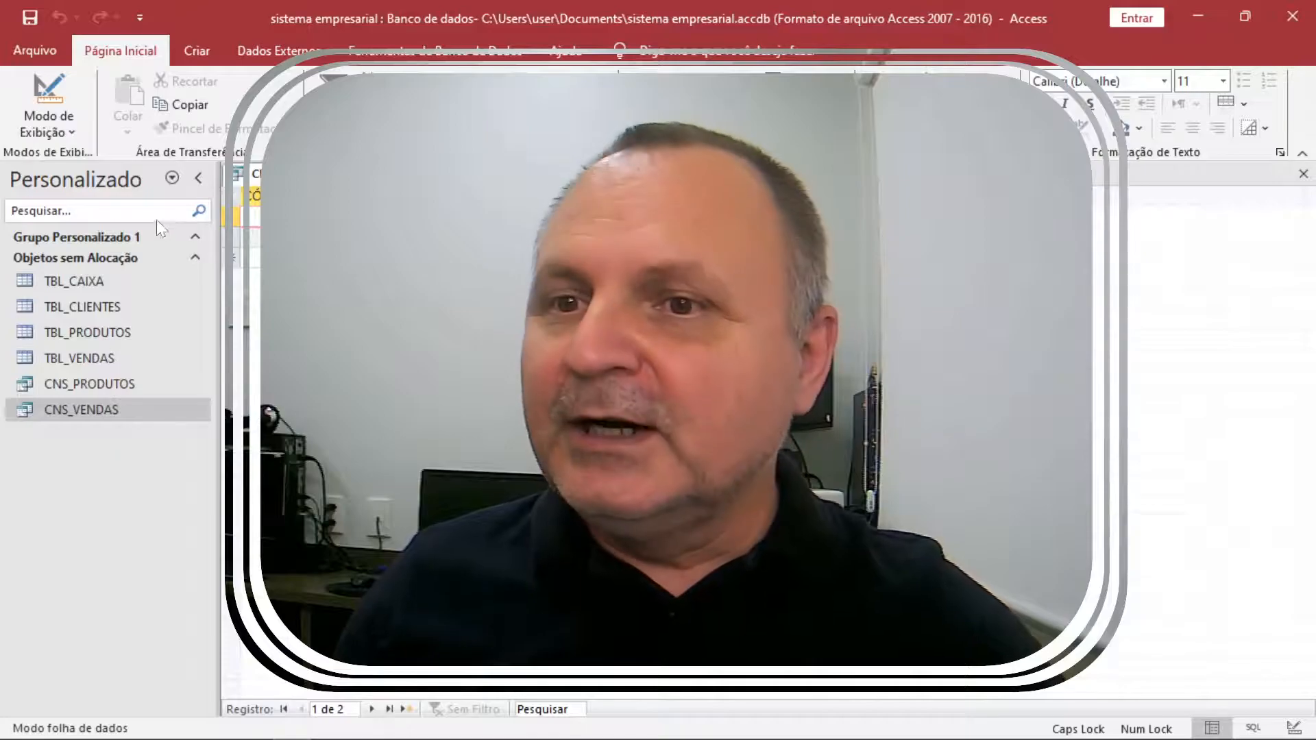
pyautogui.click(197, 51)
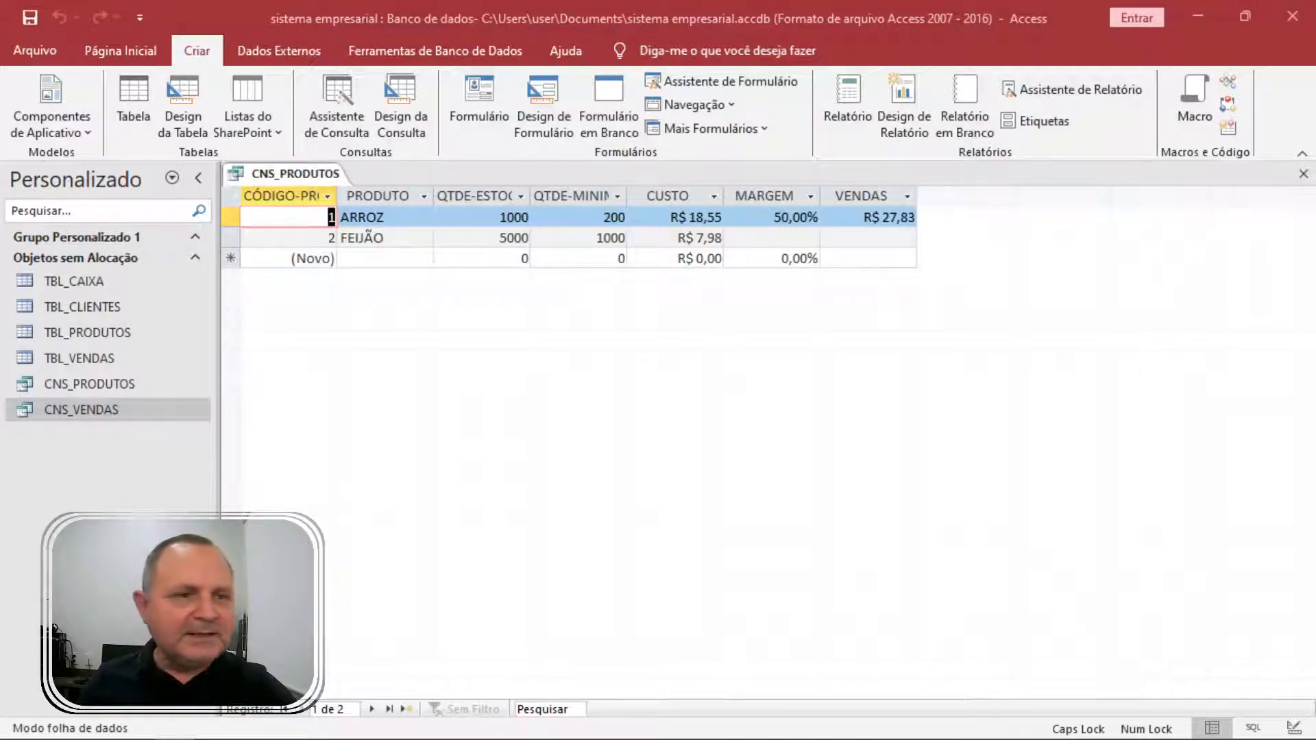
# Close CNS_PRODUTOS, generate a quick form from CNS_VENDAS, then close it without saving.
pyautogui.click(1304, 173)
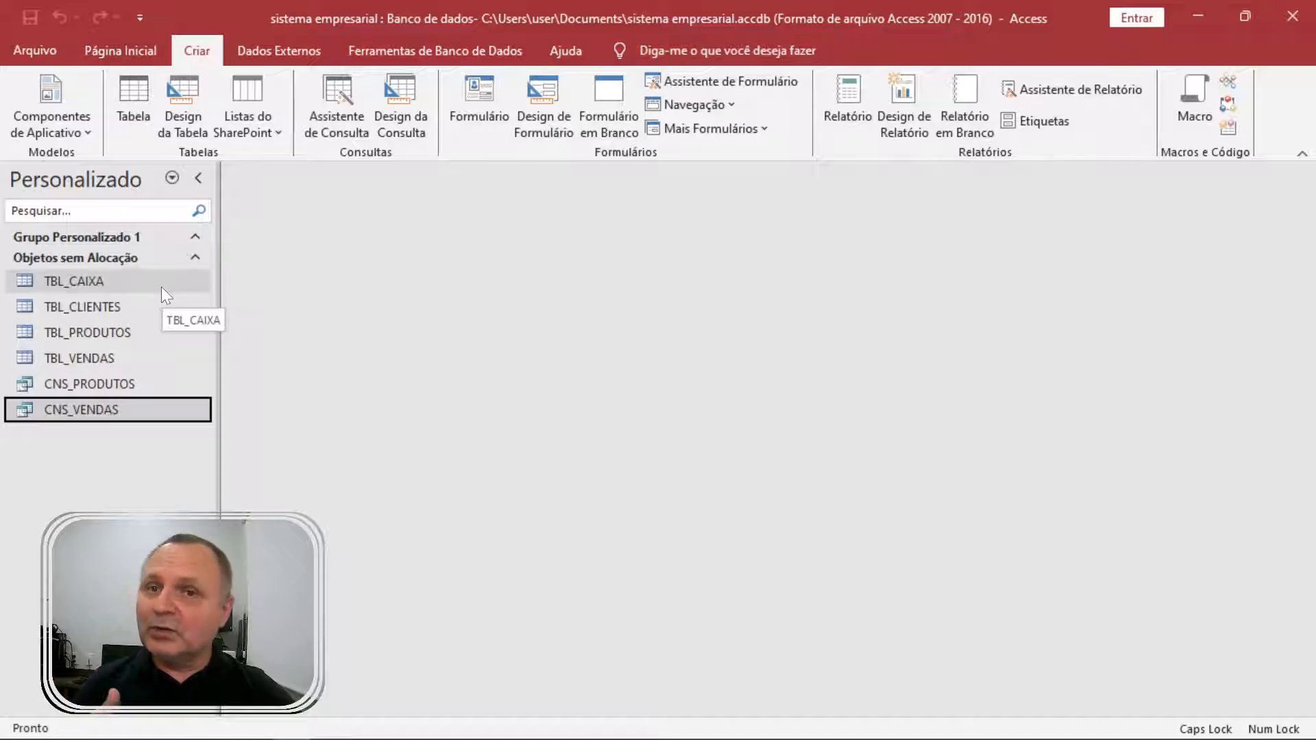
pyautogui.click(458, 105)
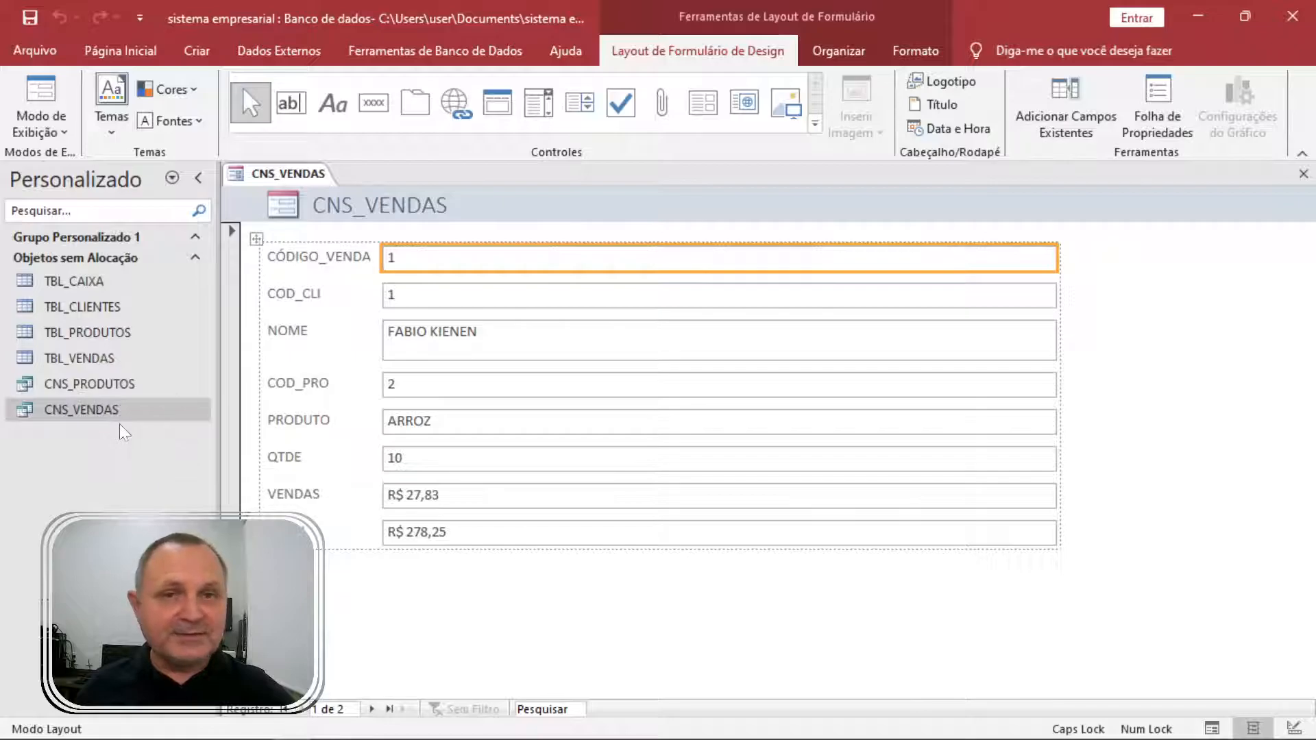
pyautogui.click(1303, 174)
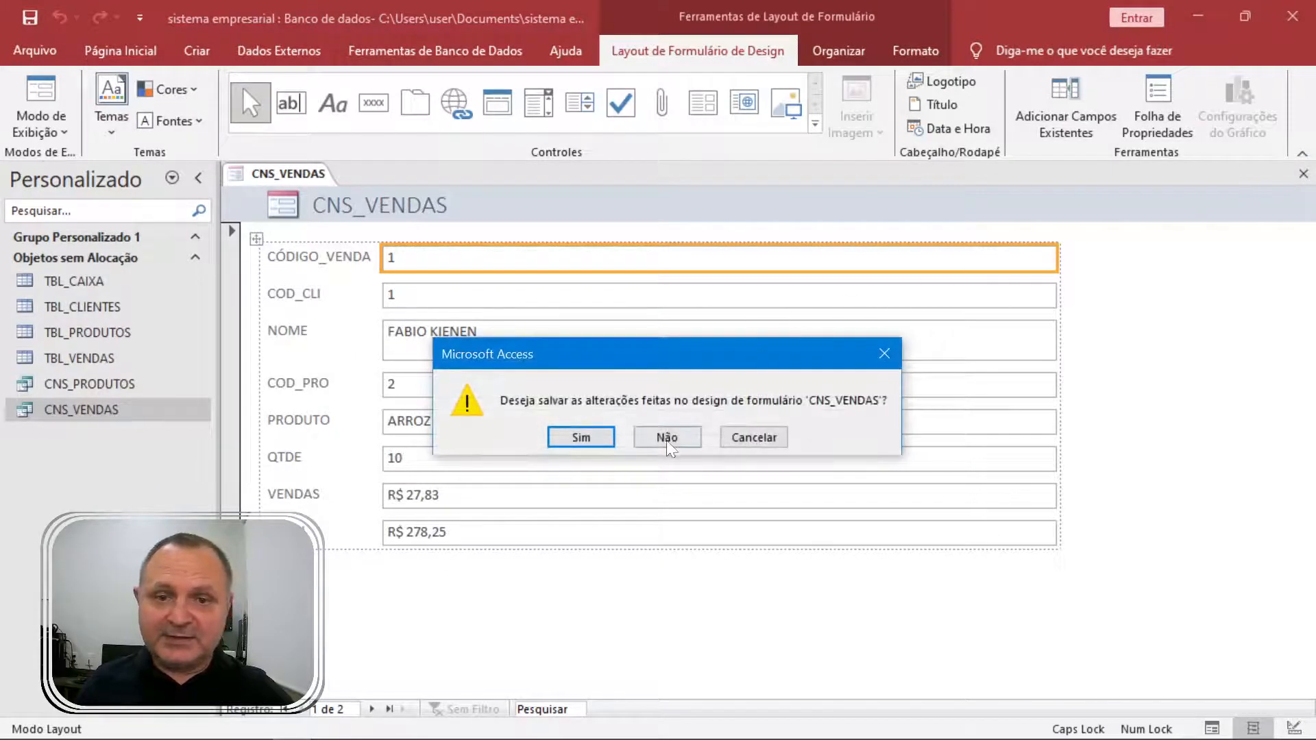
pyautogui.click(667, 438)
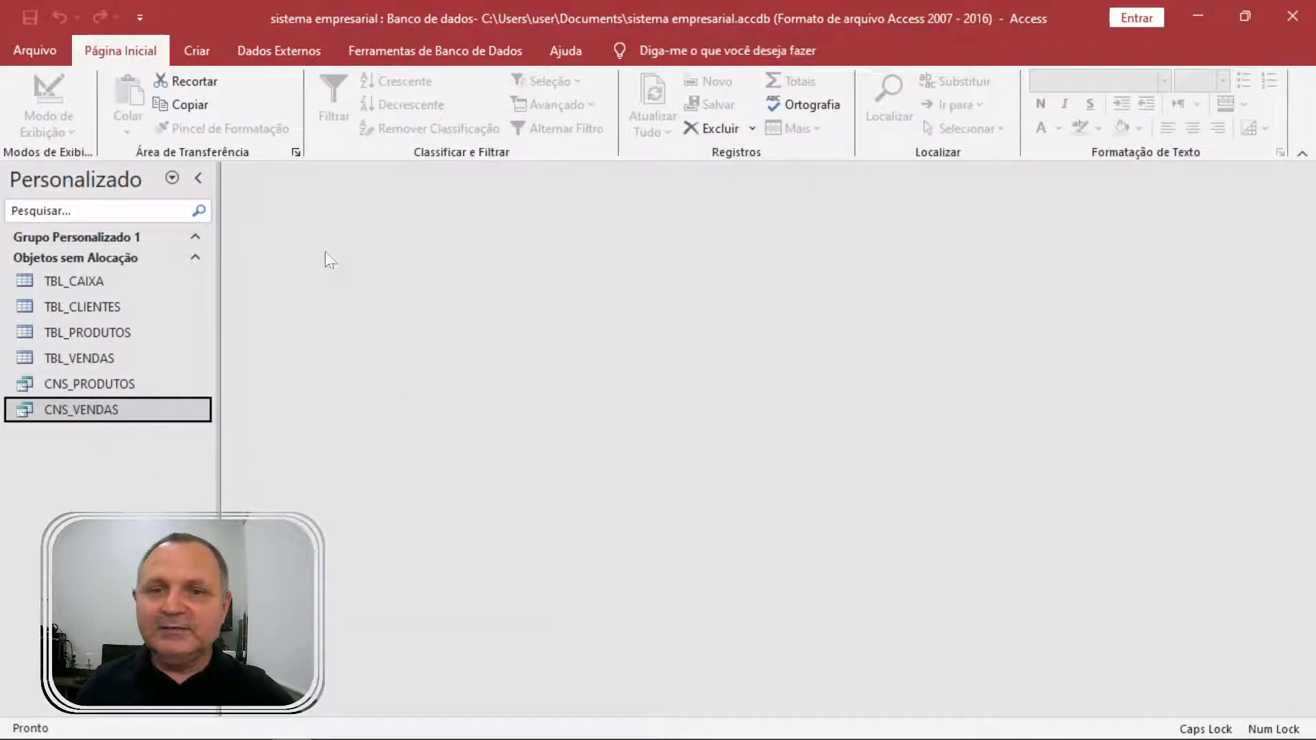
pyautogui.click(199, 48)
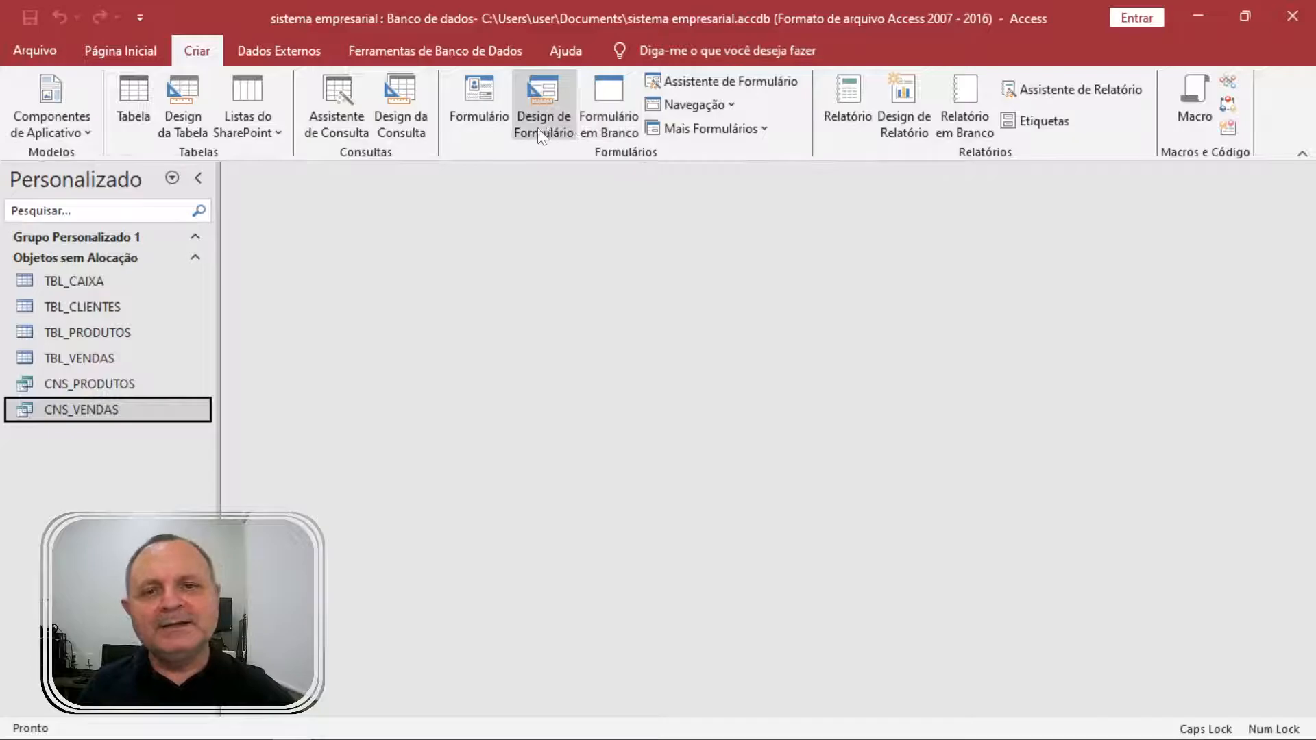
pyautogui.click(103, 308)
pyautogui.click(478, 103)
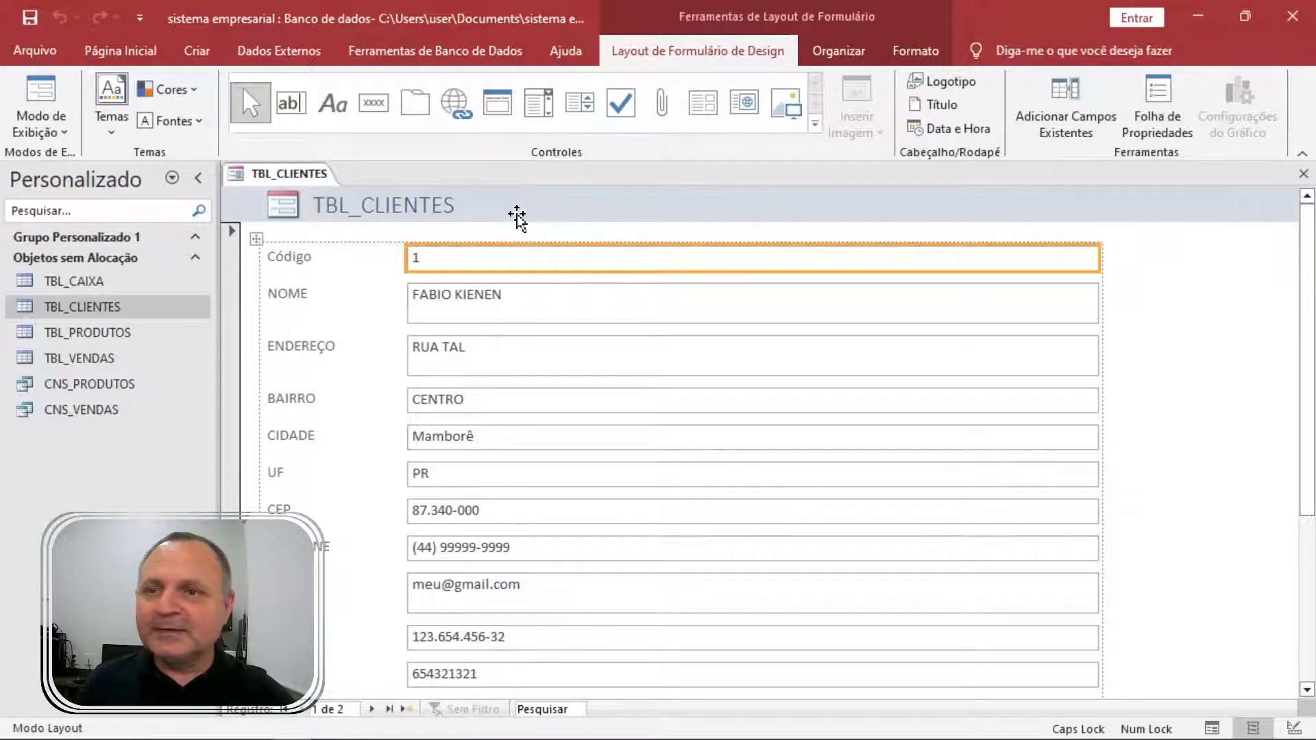
pyautogui.click(41, 96)
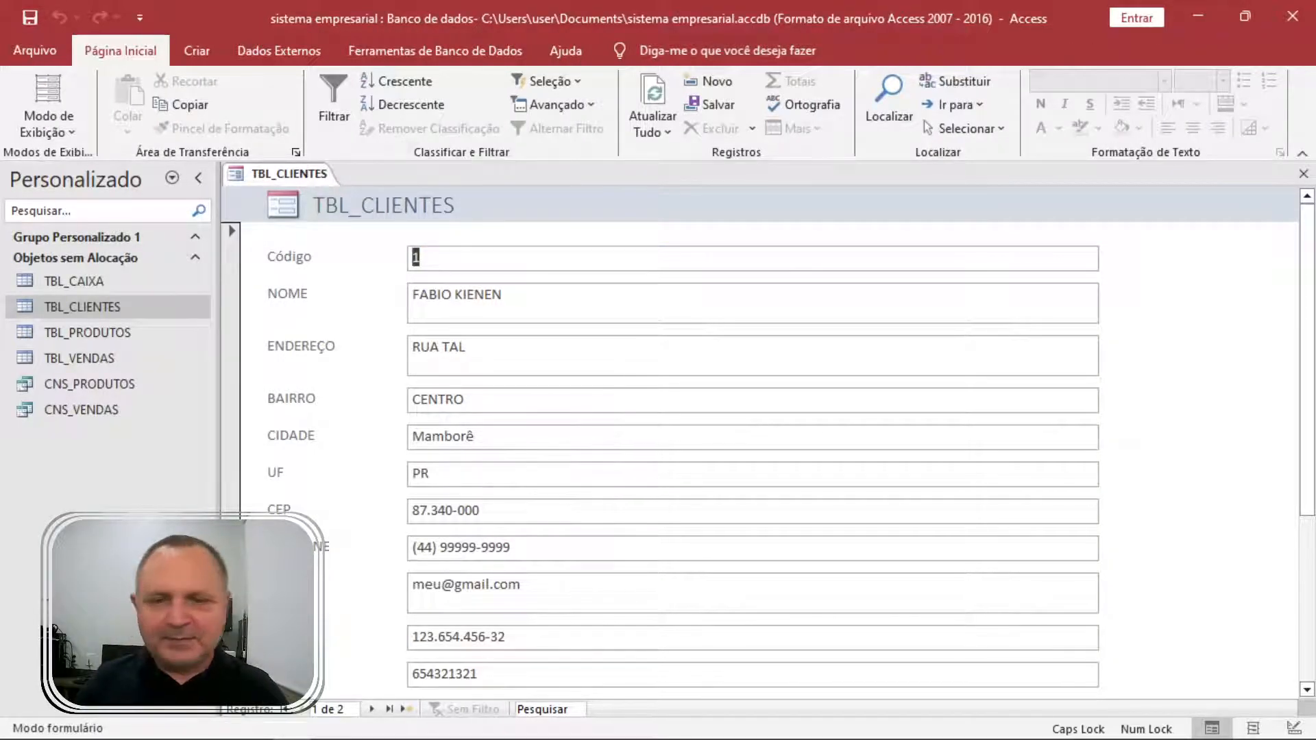
pyautogui.scroll(-5, 832, 373)
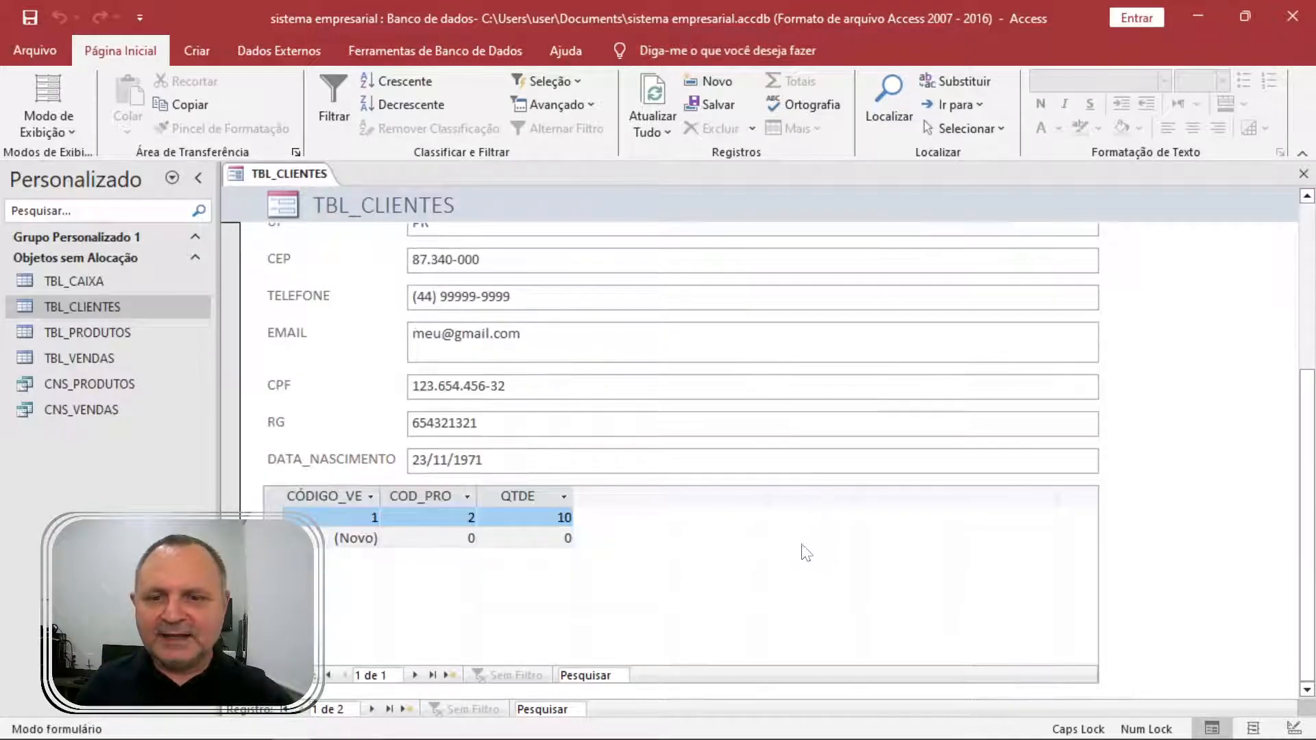
pyautogui.scroll(5, 806, 494)
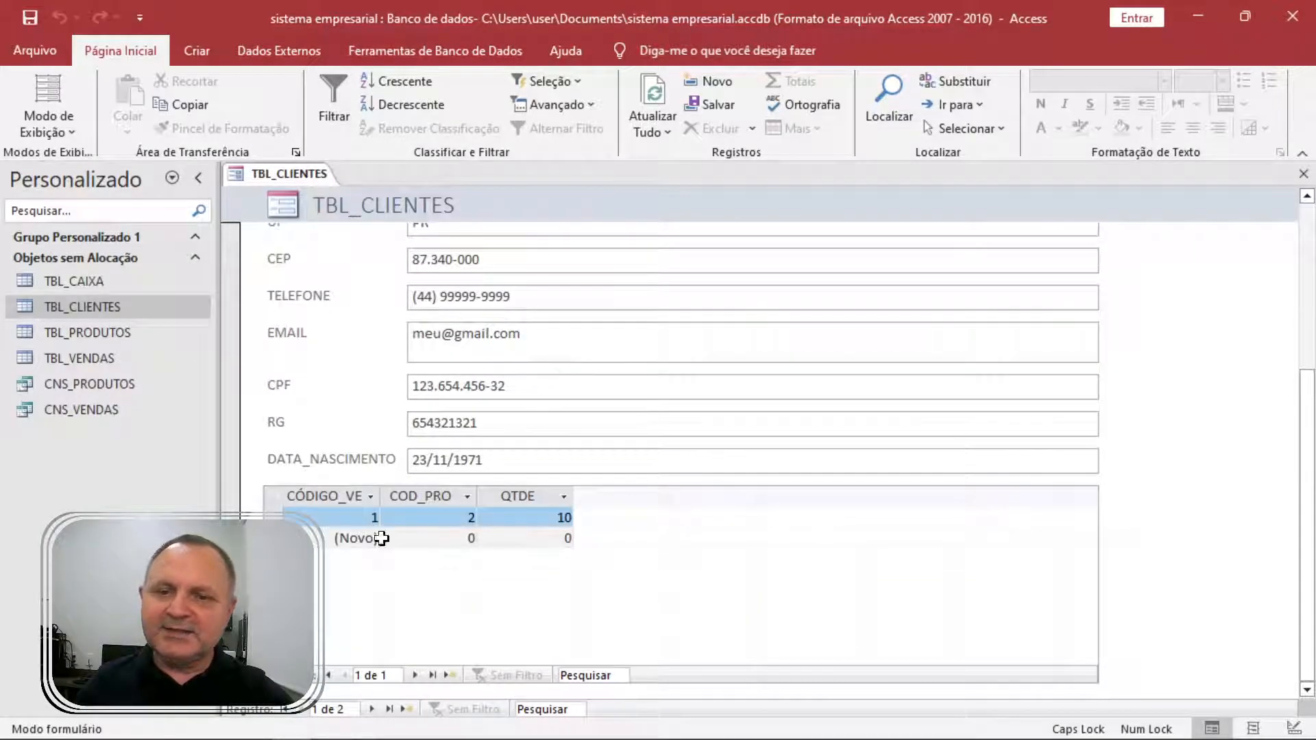
pyautogui.click(417, 674)
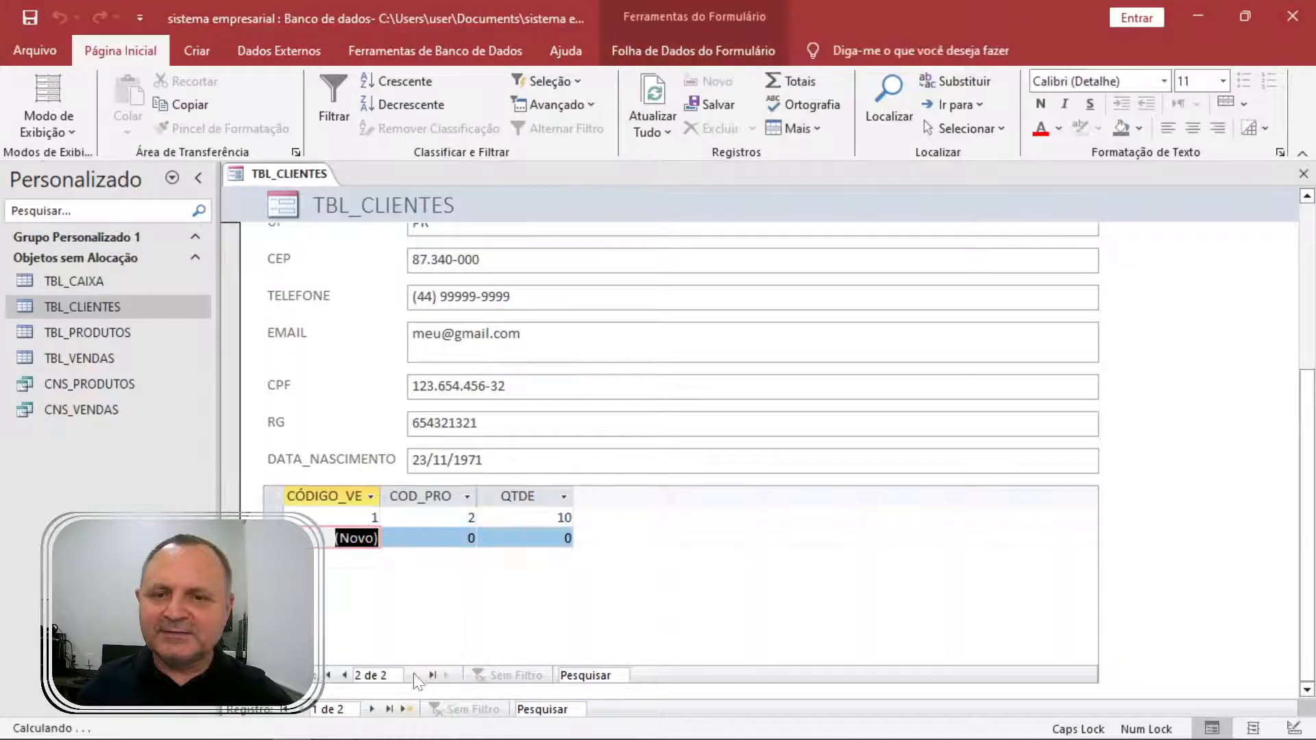
pyautogui.click(344, 675)
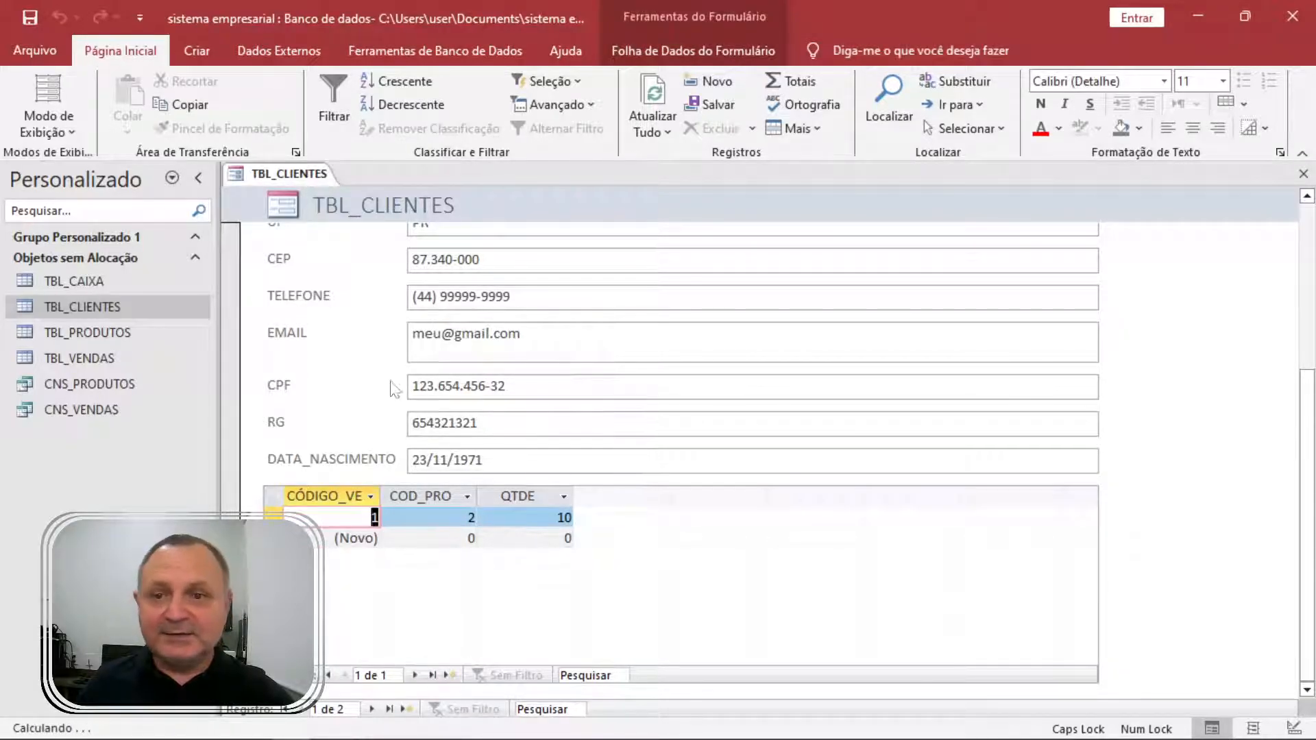
pyautogui.click(1303, 173)
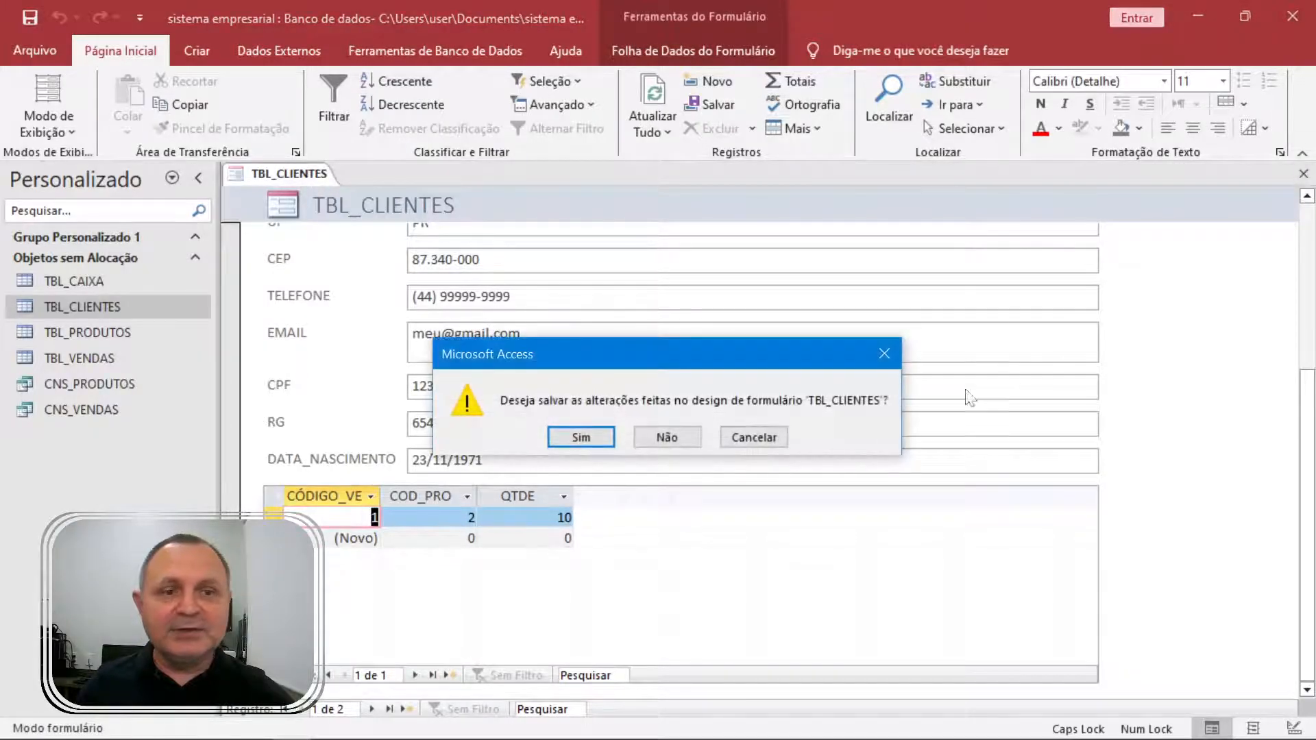
pyautogui.click(670, 438)
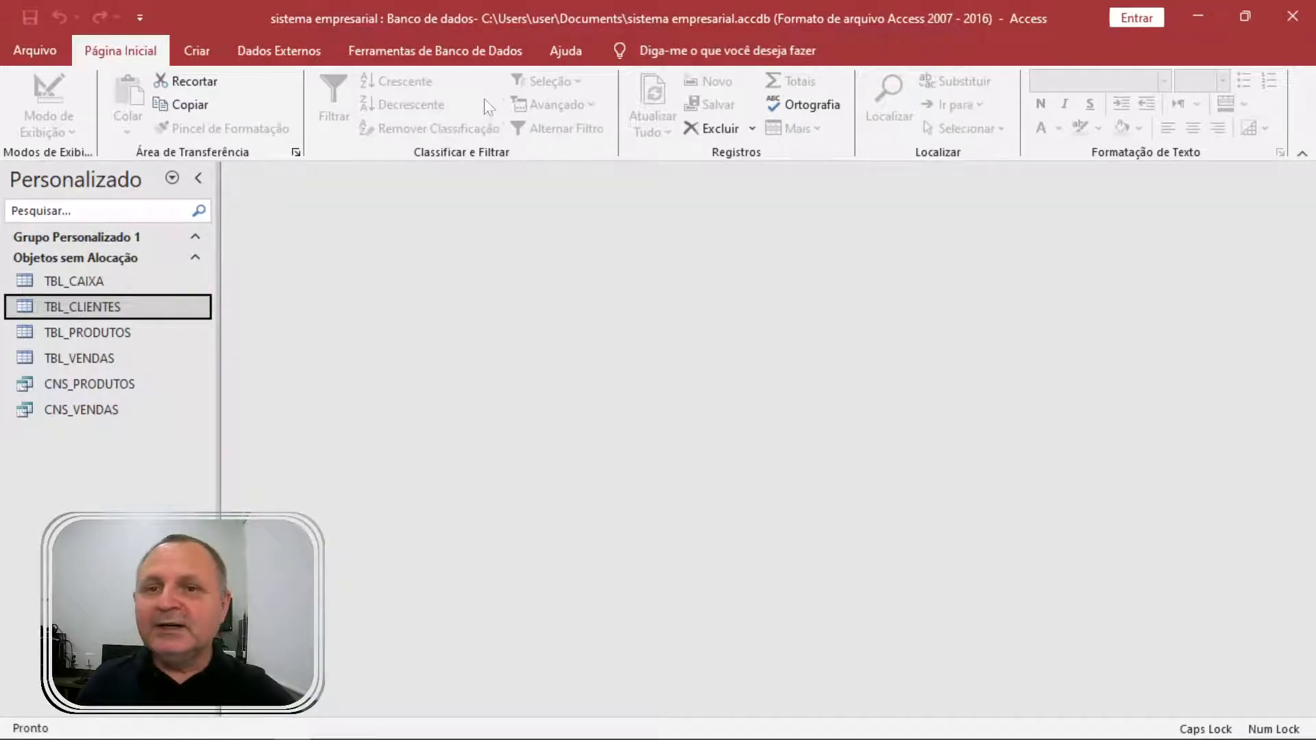
pyautogui.click(197, 50)
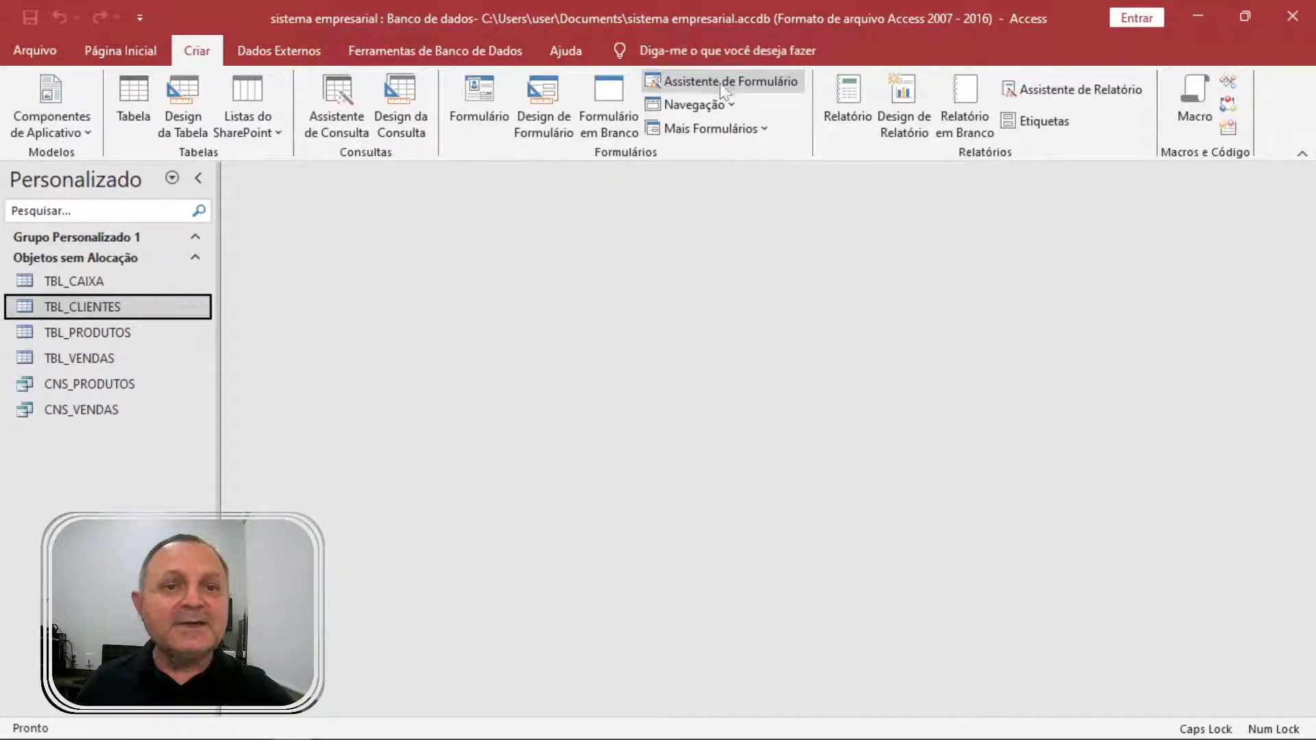
# Launch the Form Wizard on TBL_CLIENTES, add all fields, then remove and re-add CEP, EMAIL and CPF.
pyautogui.click(720, 83)
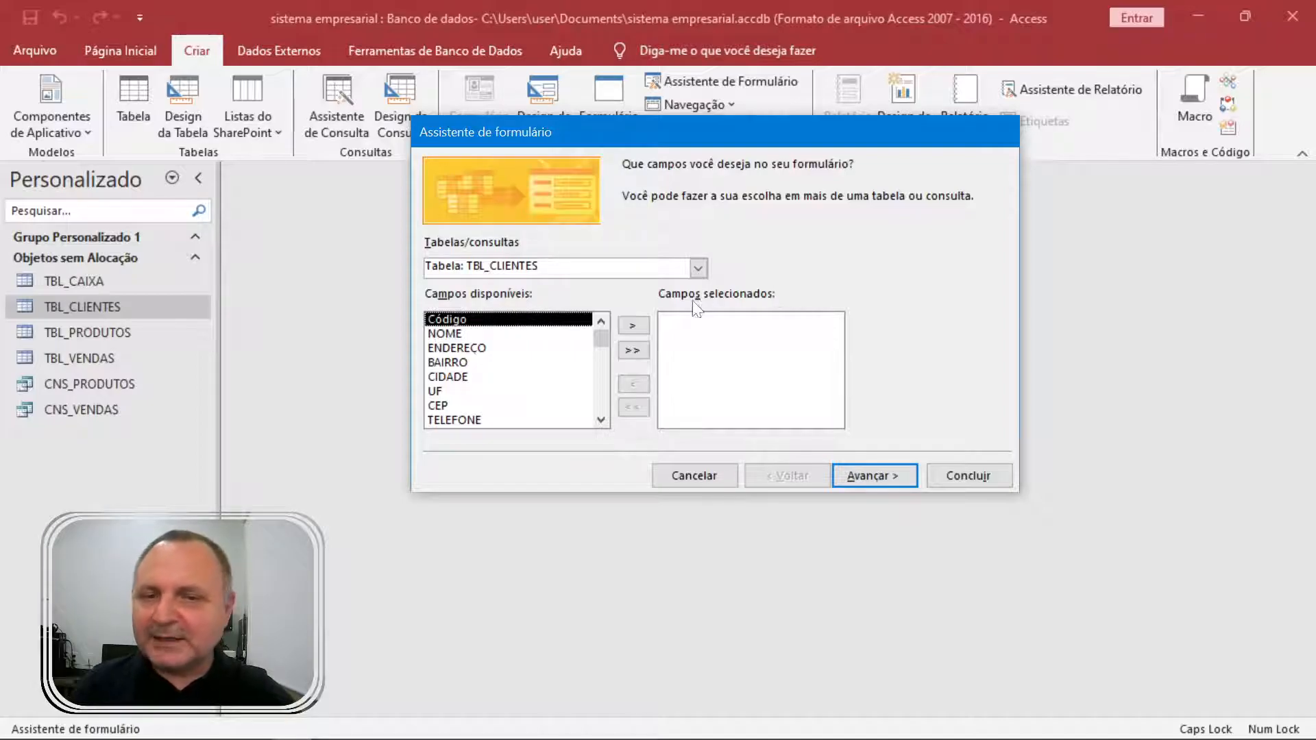
pyautogui.click(632, 351)
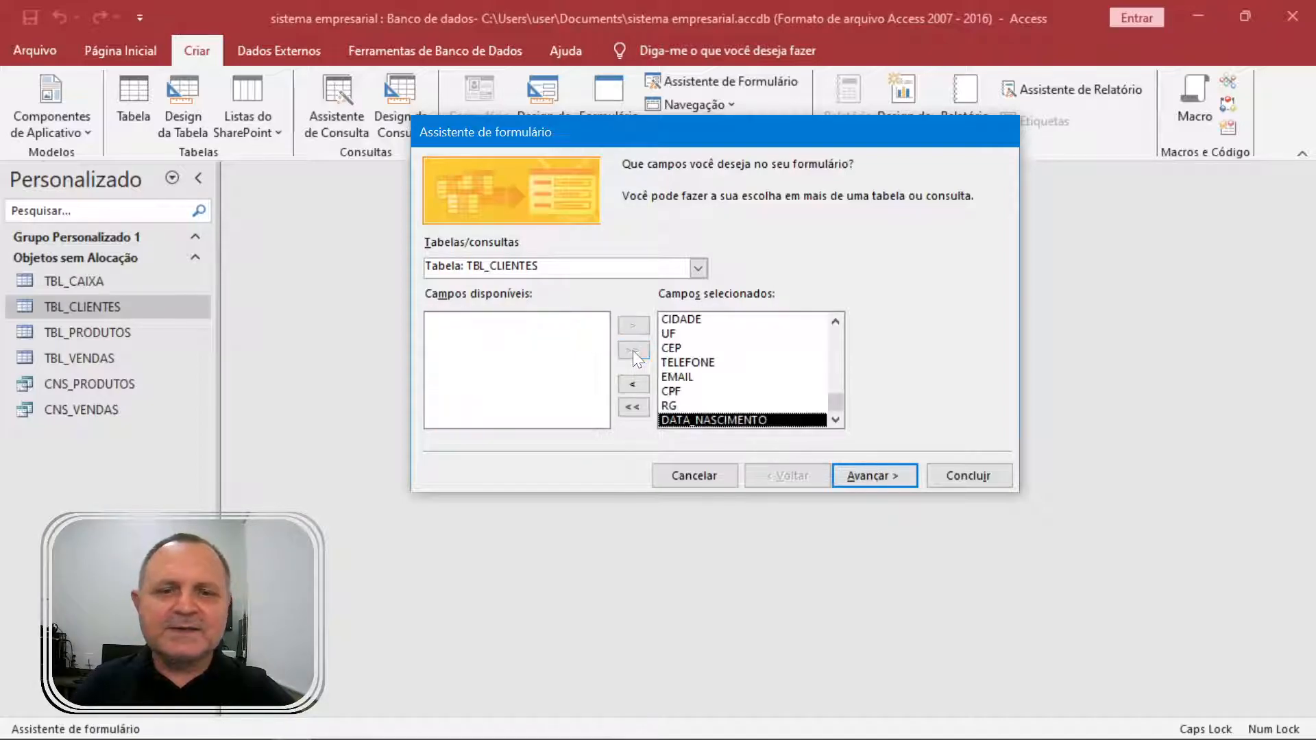
pyautogui.click(713, 348)
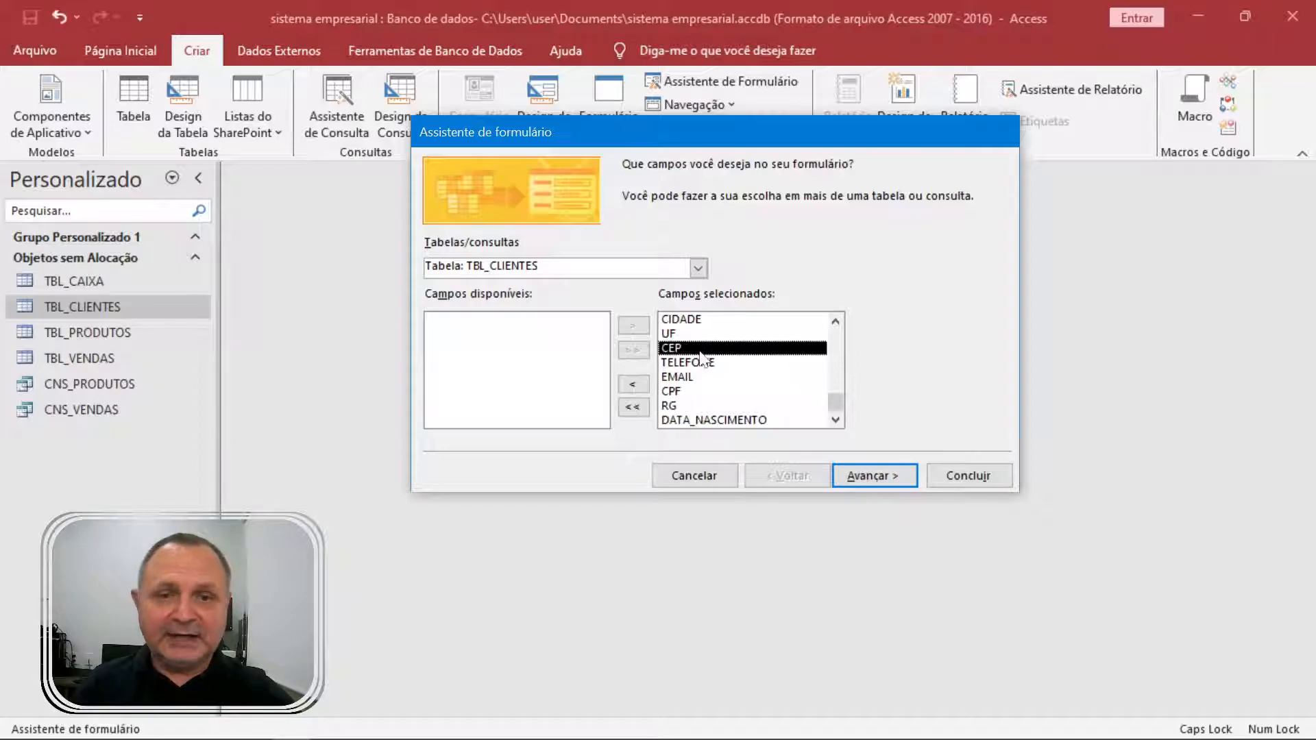
pyautogui.click(632, 384)
pyautogui.click(672, 377)
pyautogui.click(632, 384)
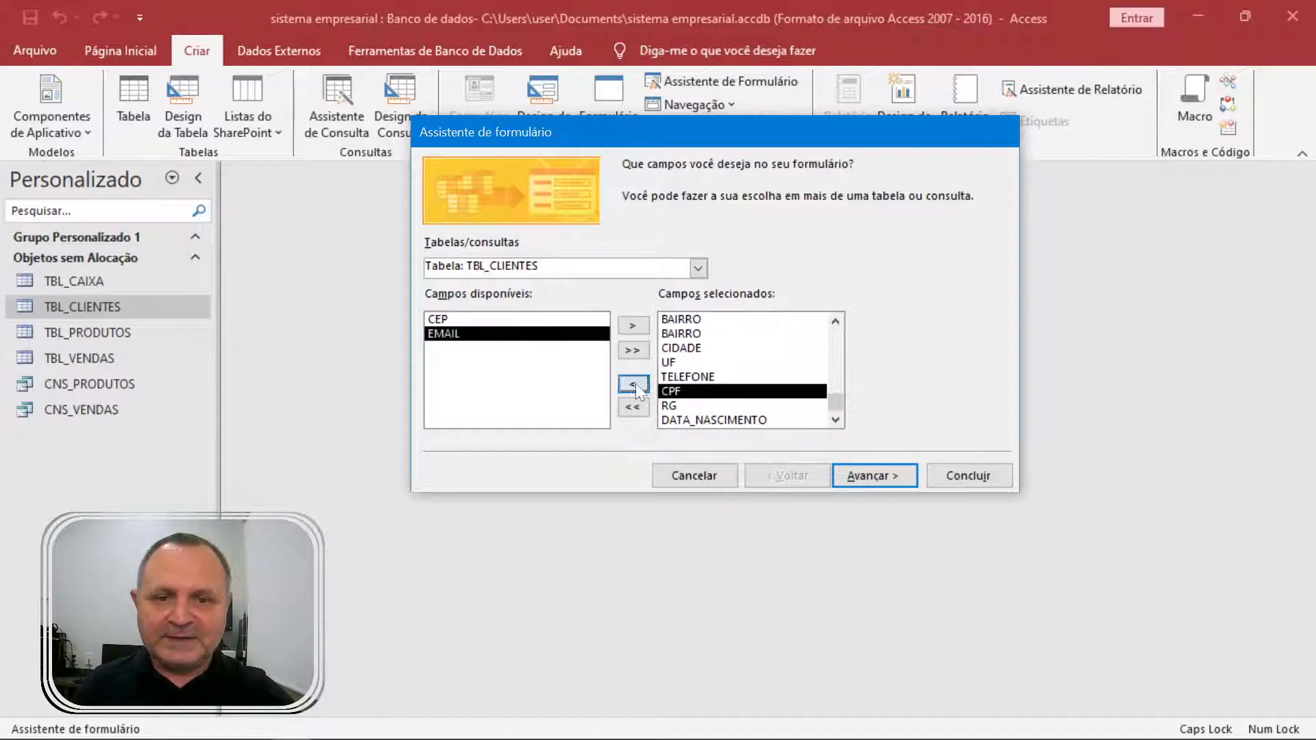
pyautogui.click(632, 385)
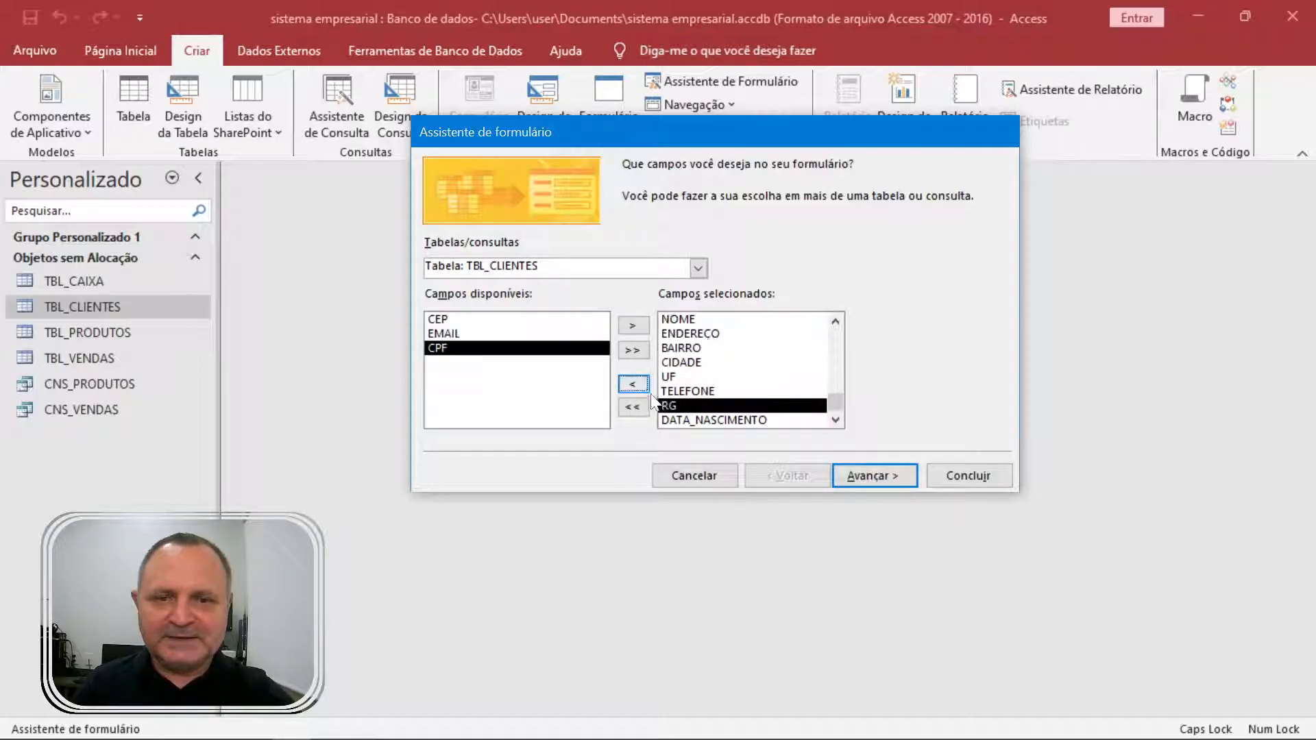
pyautogui.click(510, 319)
pyautogui.click(633, 326)
pyautogui.click(514, 334)
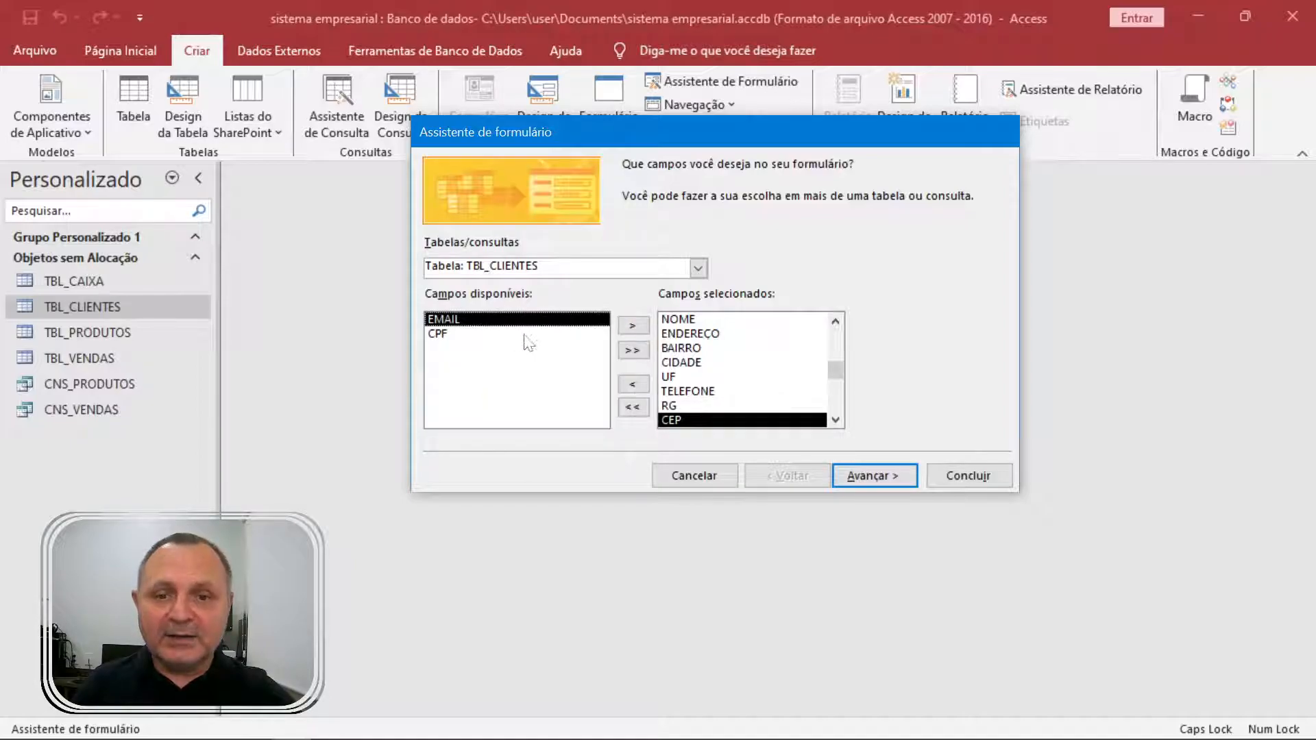
pyautogui.click(632, 326)
pyautogui.click(631, 326)
pyautogui.scroll(1, 727, 363)
# Practise adding NOME, Código, CIDADE, UF and BAIRRO individually, then include all fields and continue.
pyautogui.click(639, 406)
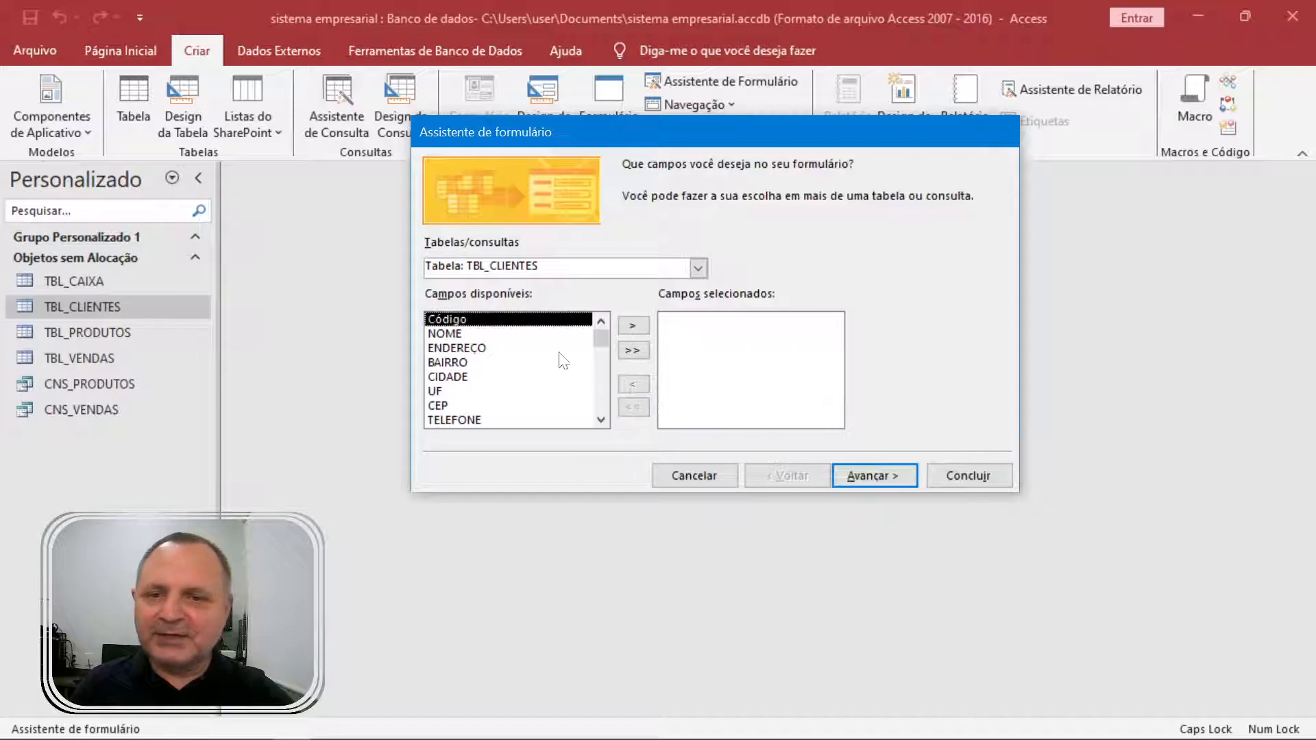
pyautogui.click(507, 334)
pyautogui.click(632, 326)
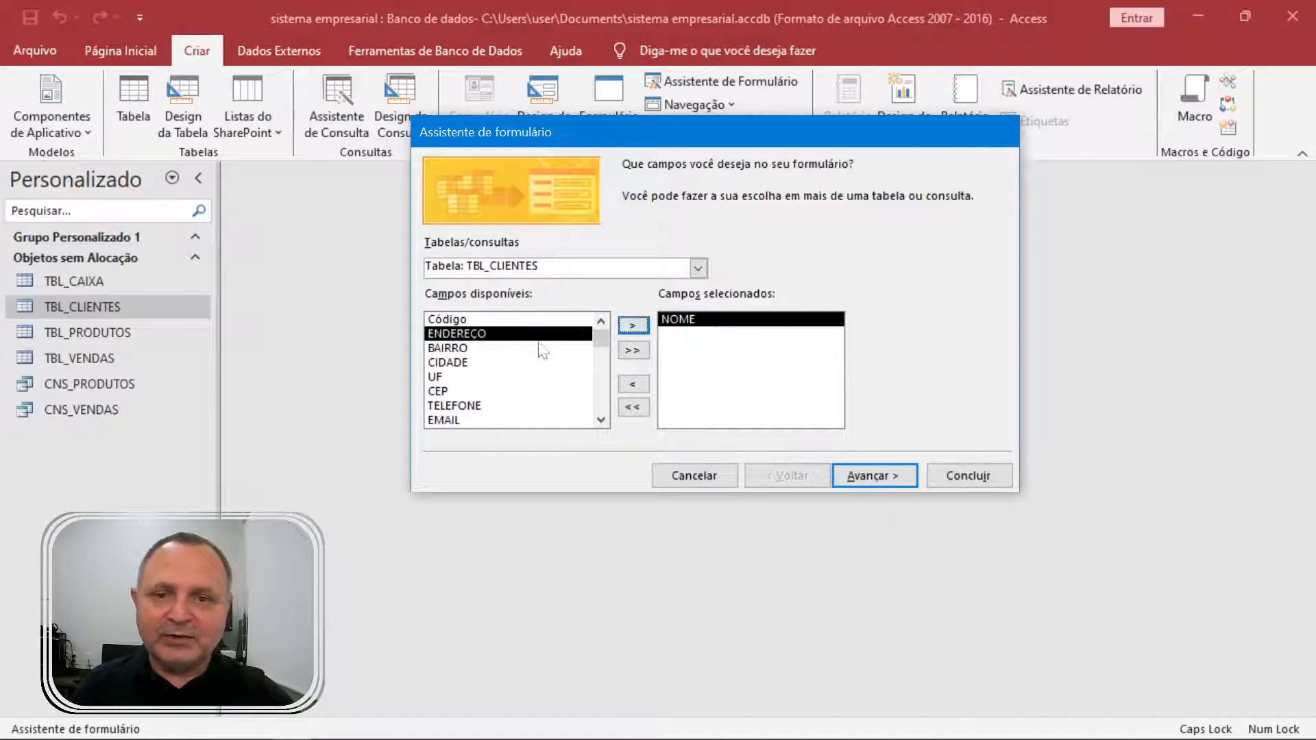
pyautogui.click(511, 320)
pyautogui.click(632, 327)
pyautogui.click(489, 335)
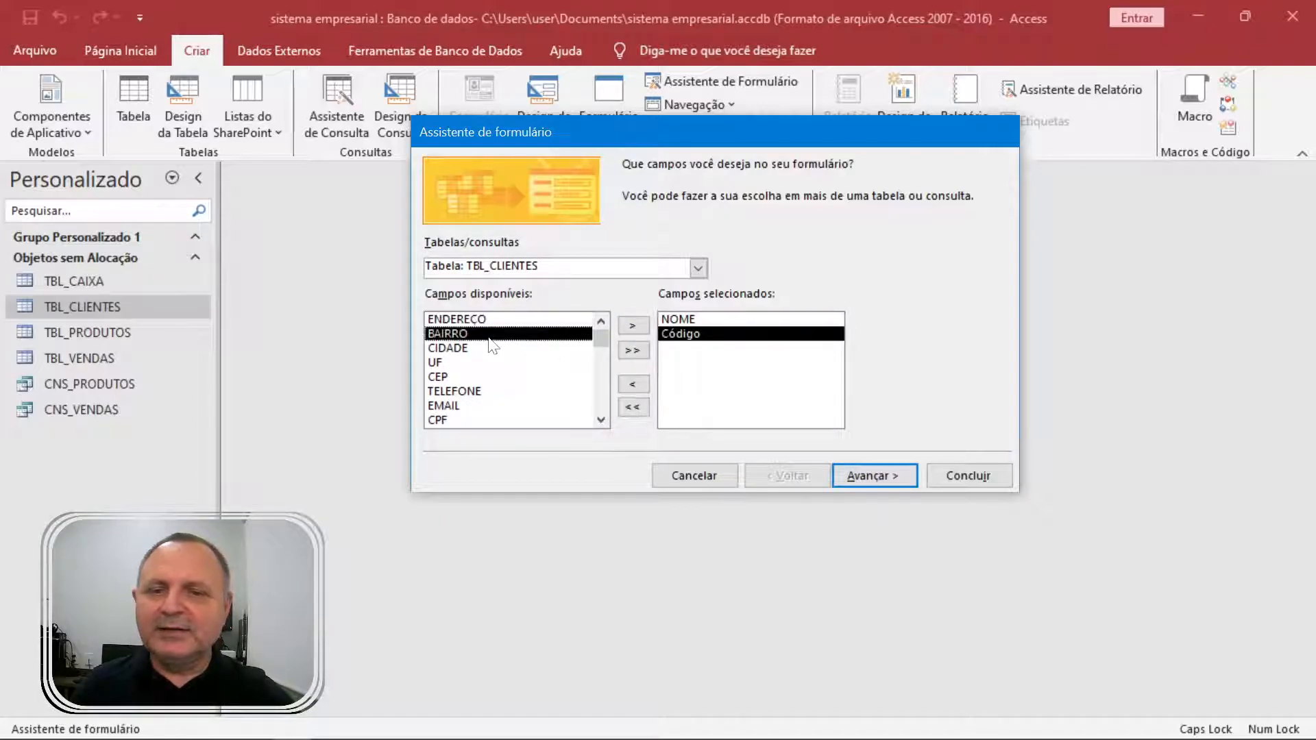
pyautogui.click(509, 348)
pyautogui.click(632, 327)
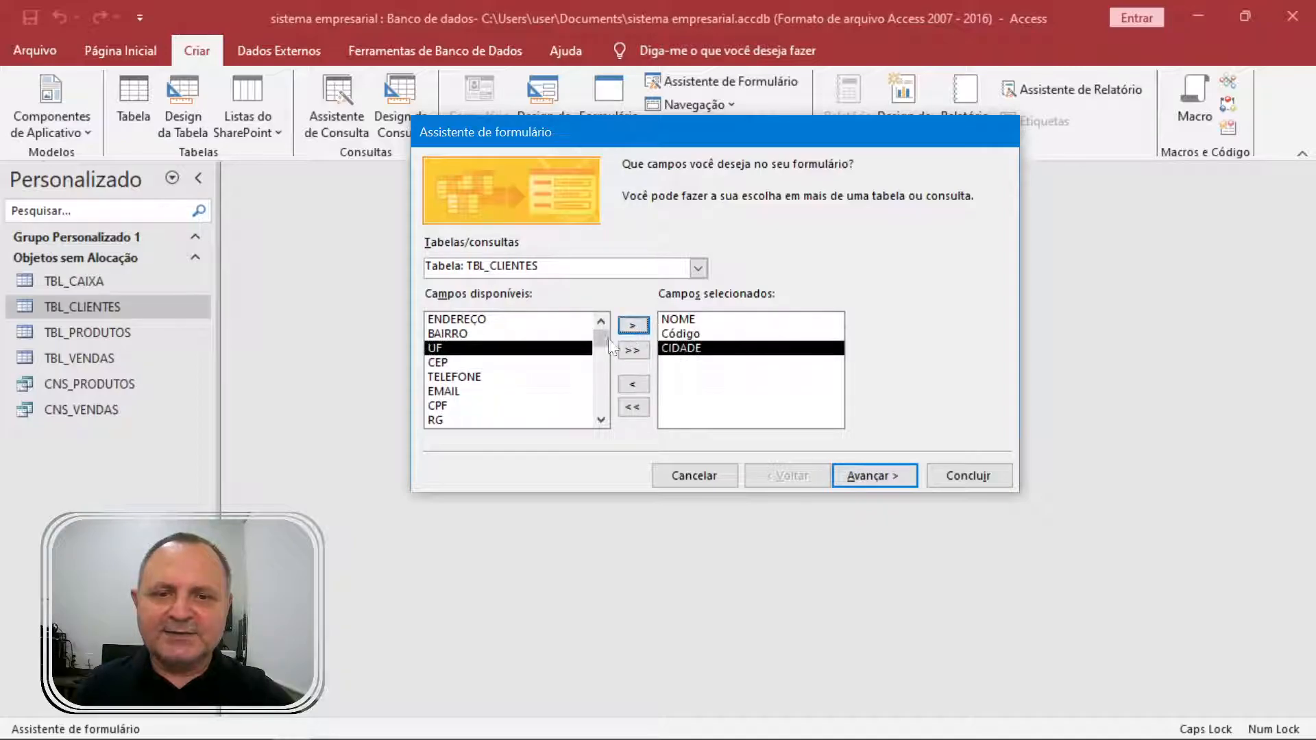
pyautogui.click(632, 326)
pyautogui.click(500, 335)
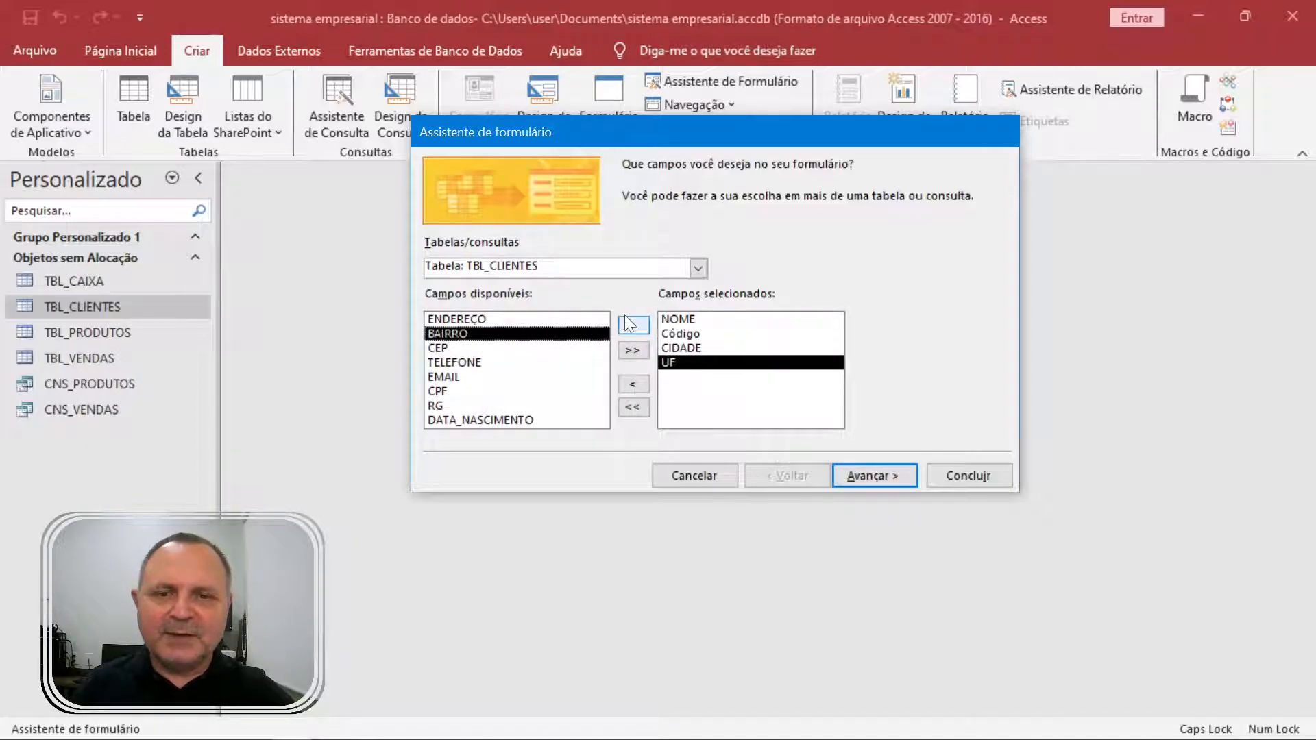
pyautogui.click(632, 327)
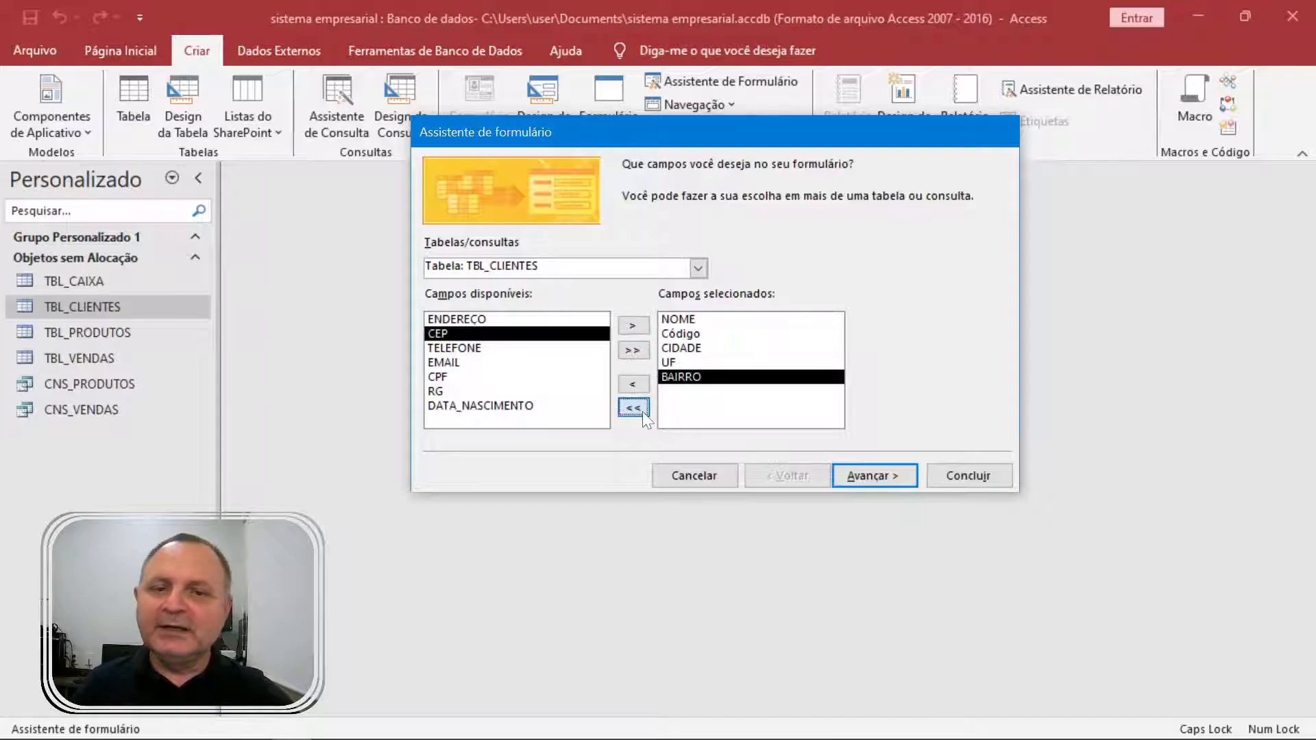
pyautogui.click(636, 408)
pyautogui.click(634, 350)
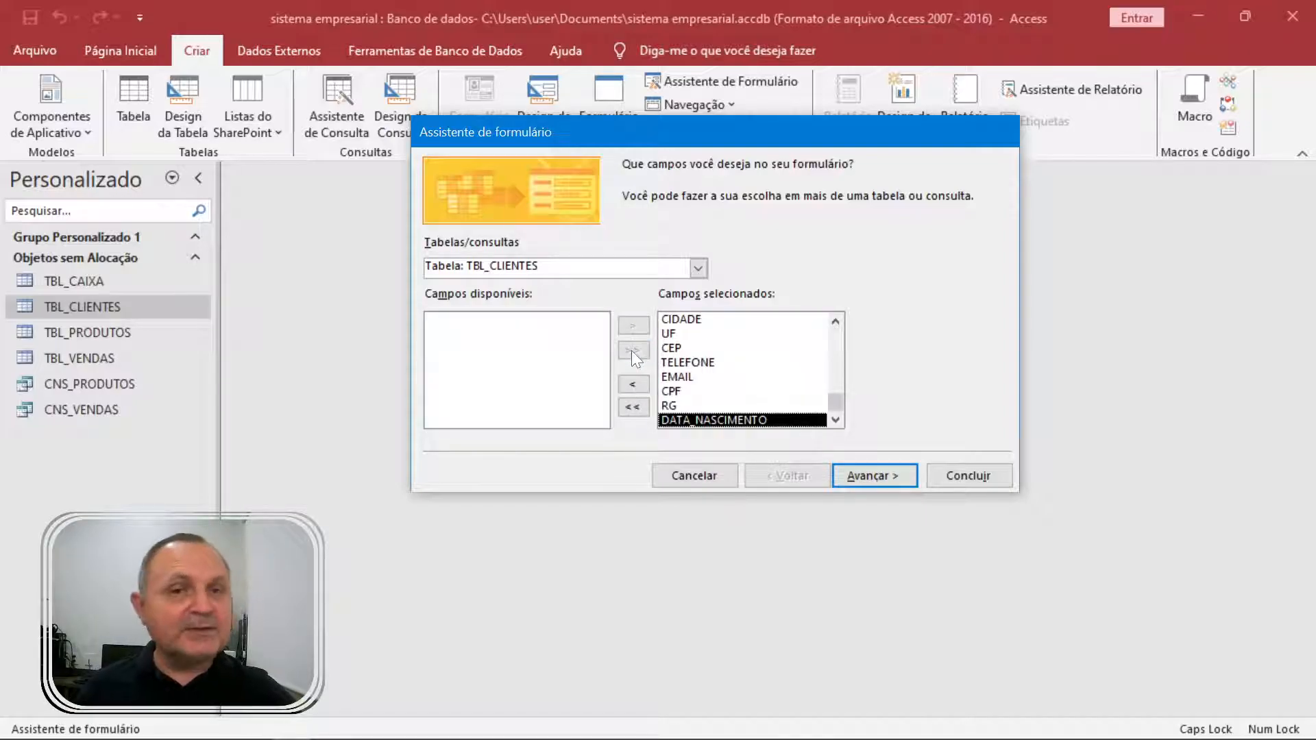
pyautogui.click(898, 475)
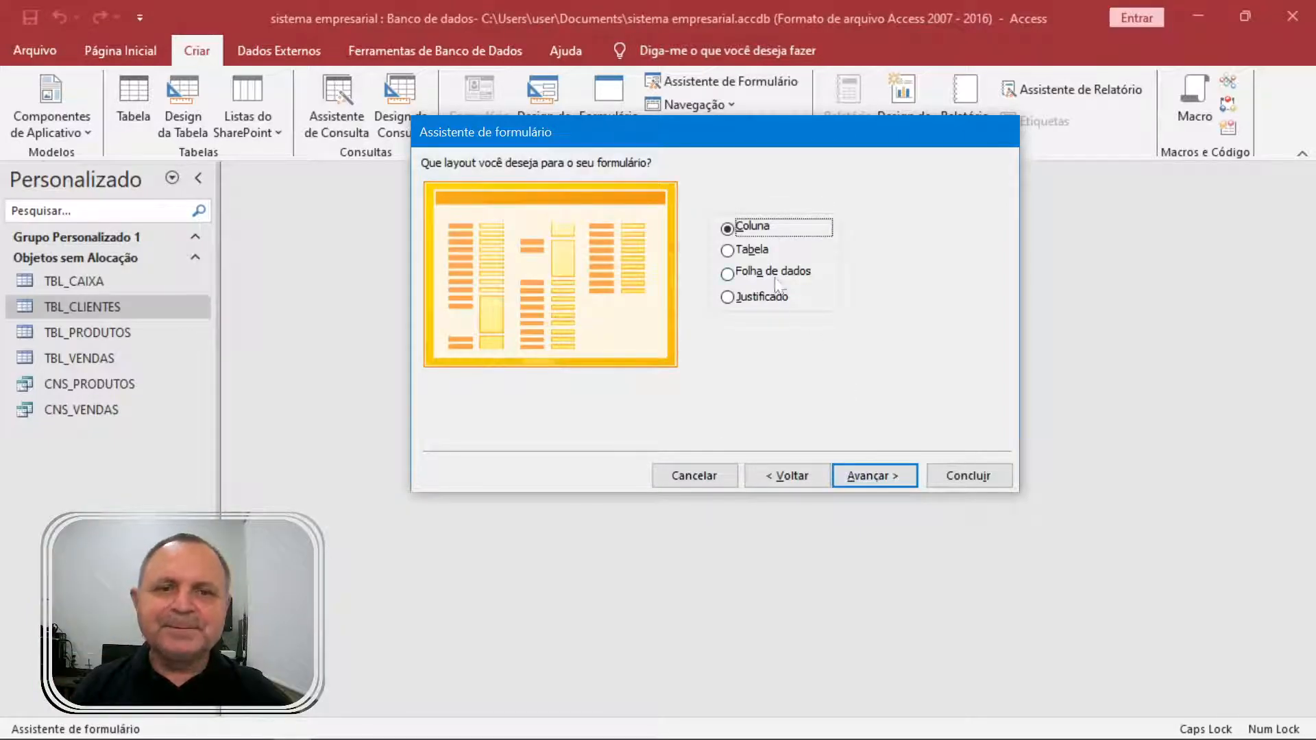
# Preview the Tabela, Folha de dados and Coluna layouts, and choose Justificado.
pyautogui.click(761, 252)
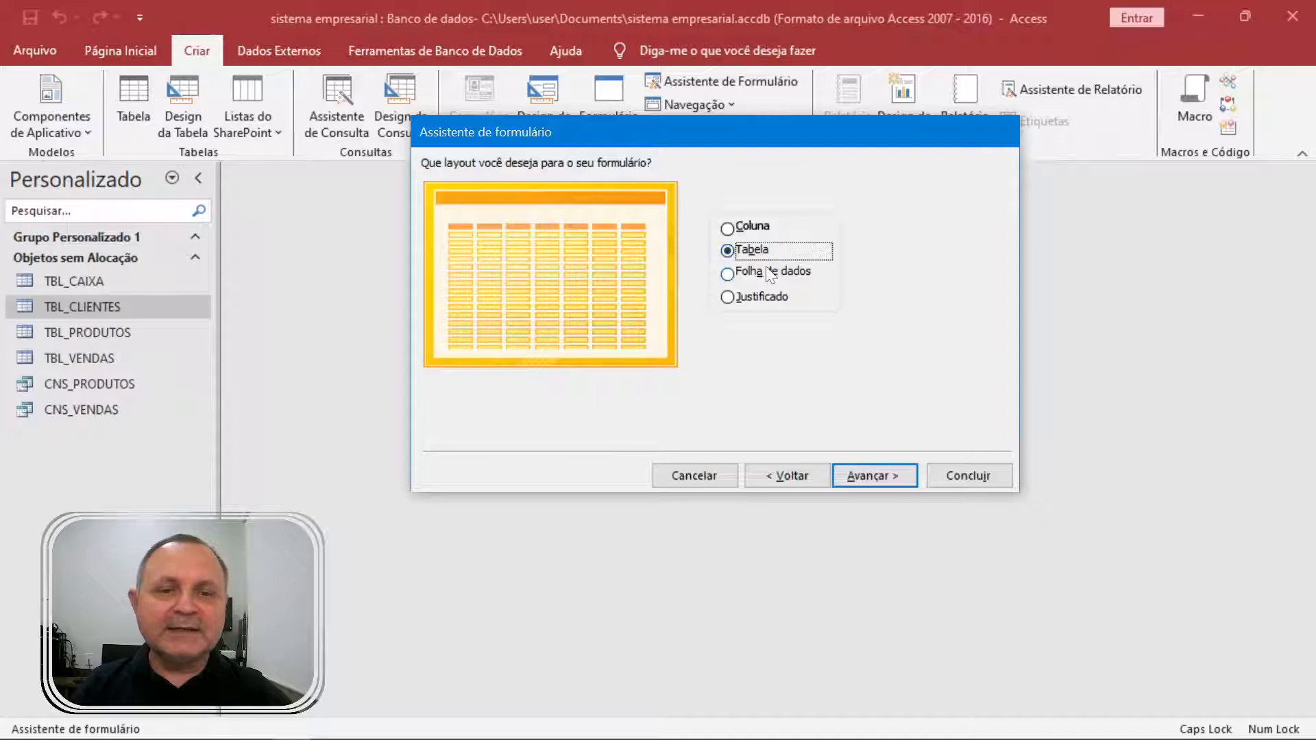
pyautogui.click(771, 269)
pyautogui.click(778, 301)
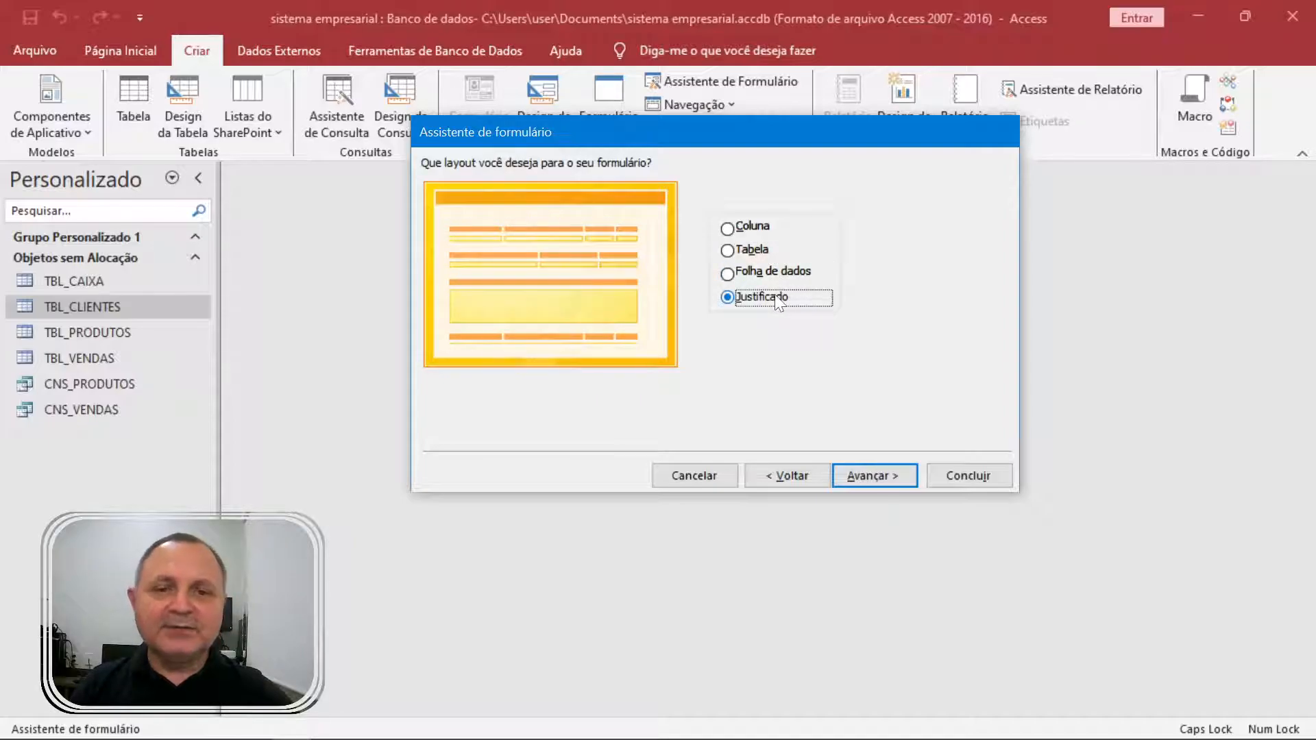
pyautogui.click(759, 229)
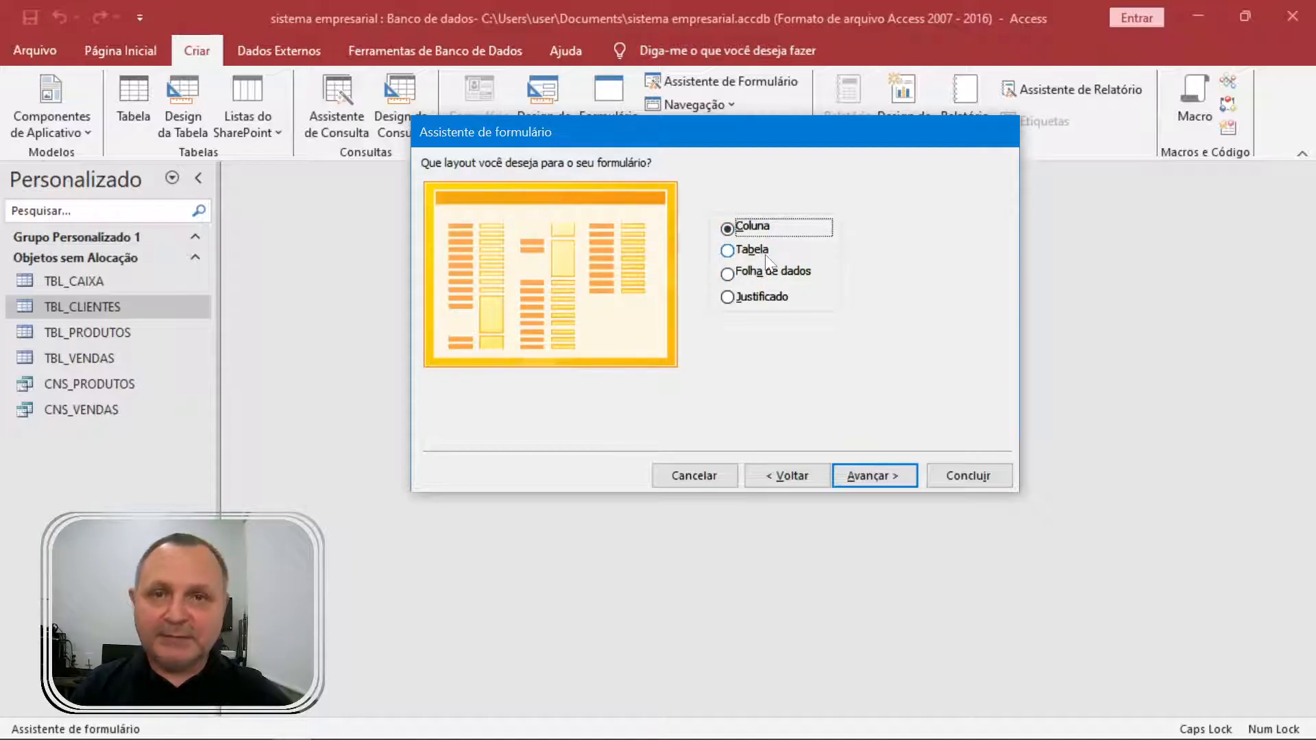
pyautogui.click(778, 301)
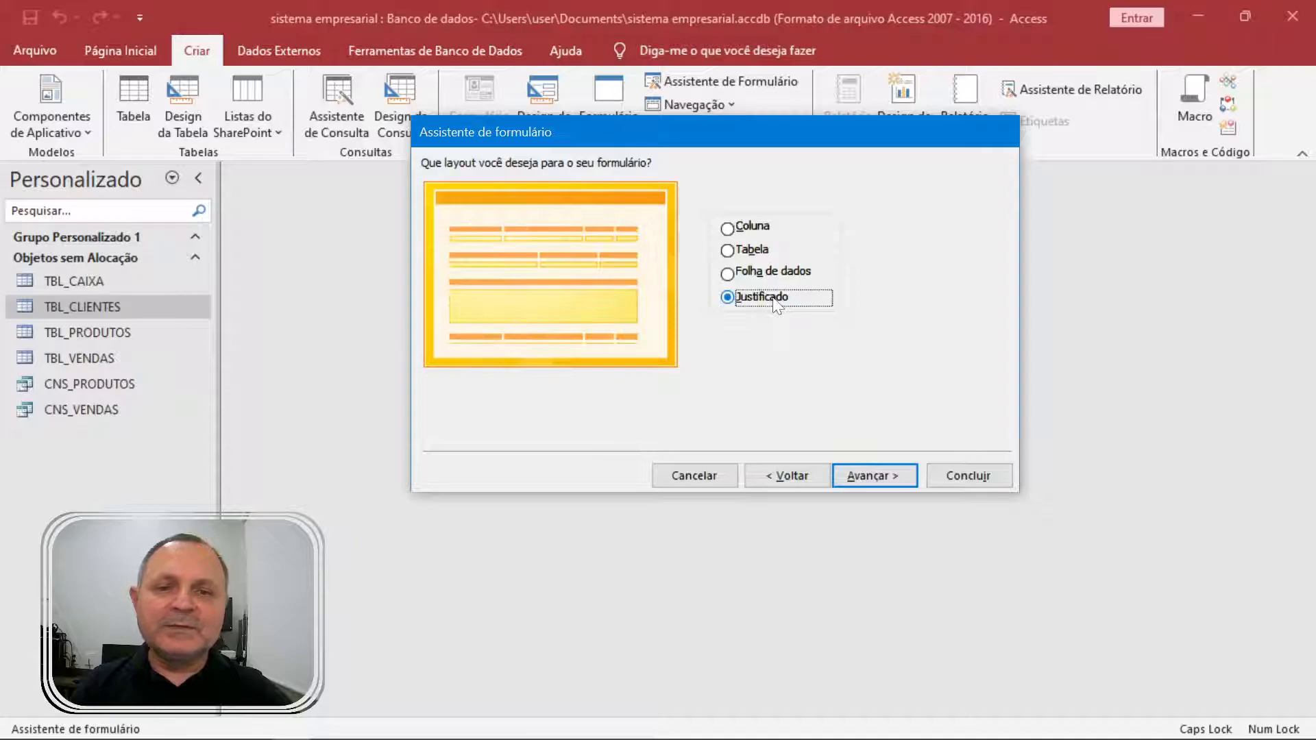
pyautogui.click(872, 475)
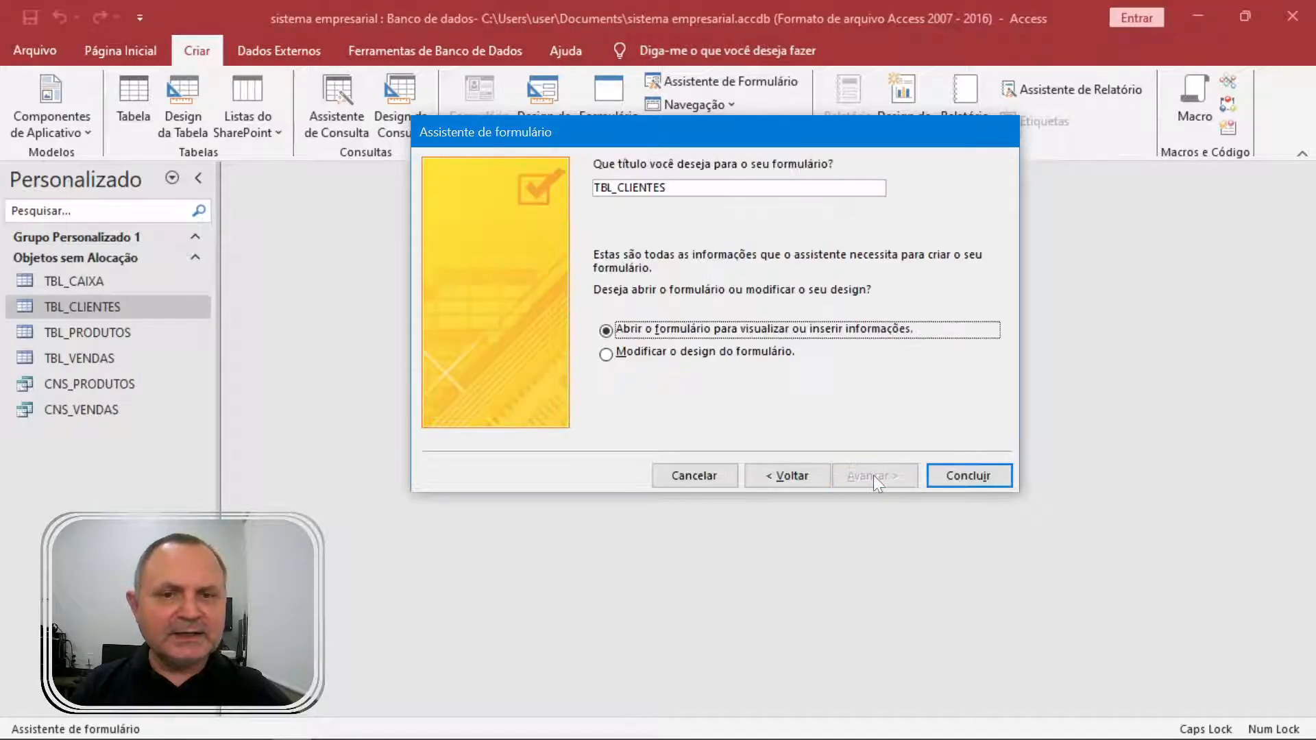
# Title the form FRM_CLI_JUSTIFICADO and finish the wizard.
pyautogui.doubleClick(693, 187)
pyautogui.write('FRM')
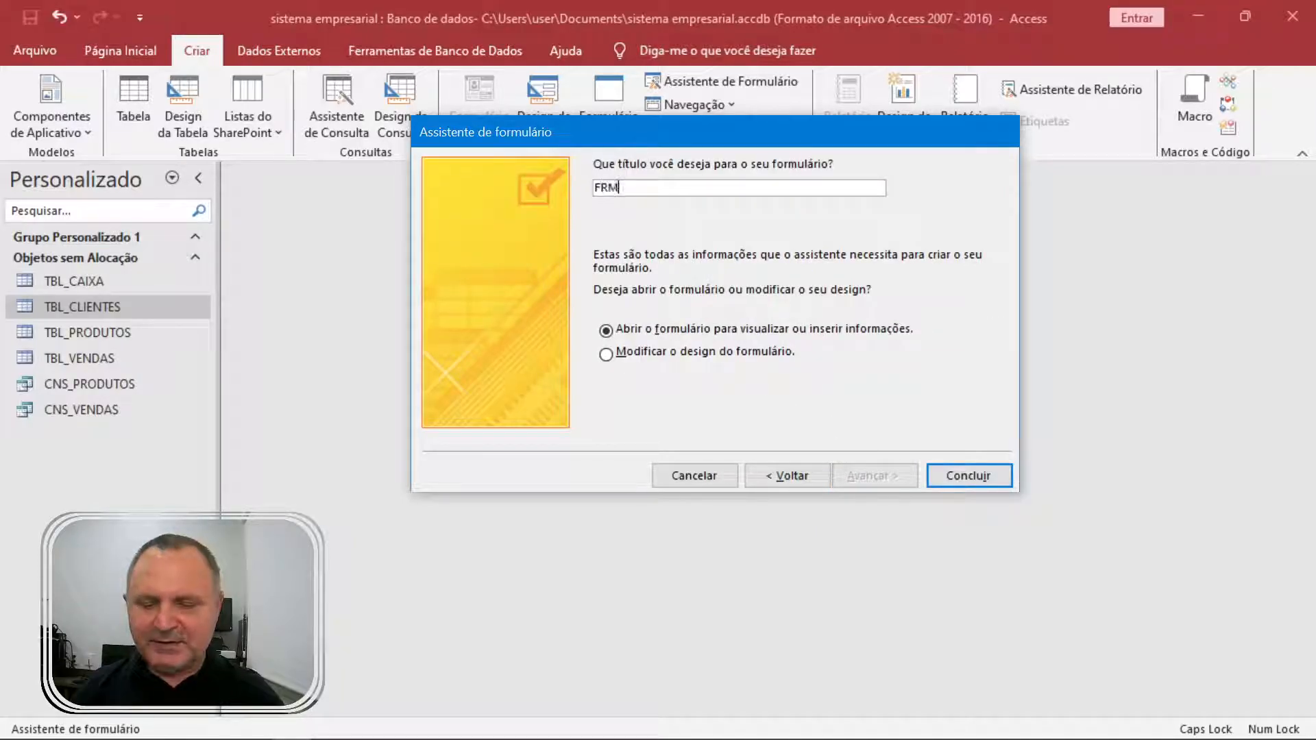
pyautogui.press('capslock')
pyautogui.write('_cli')
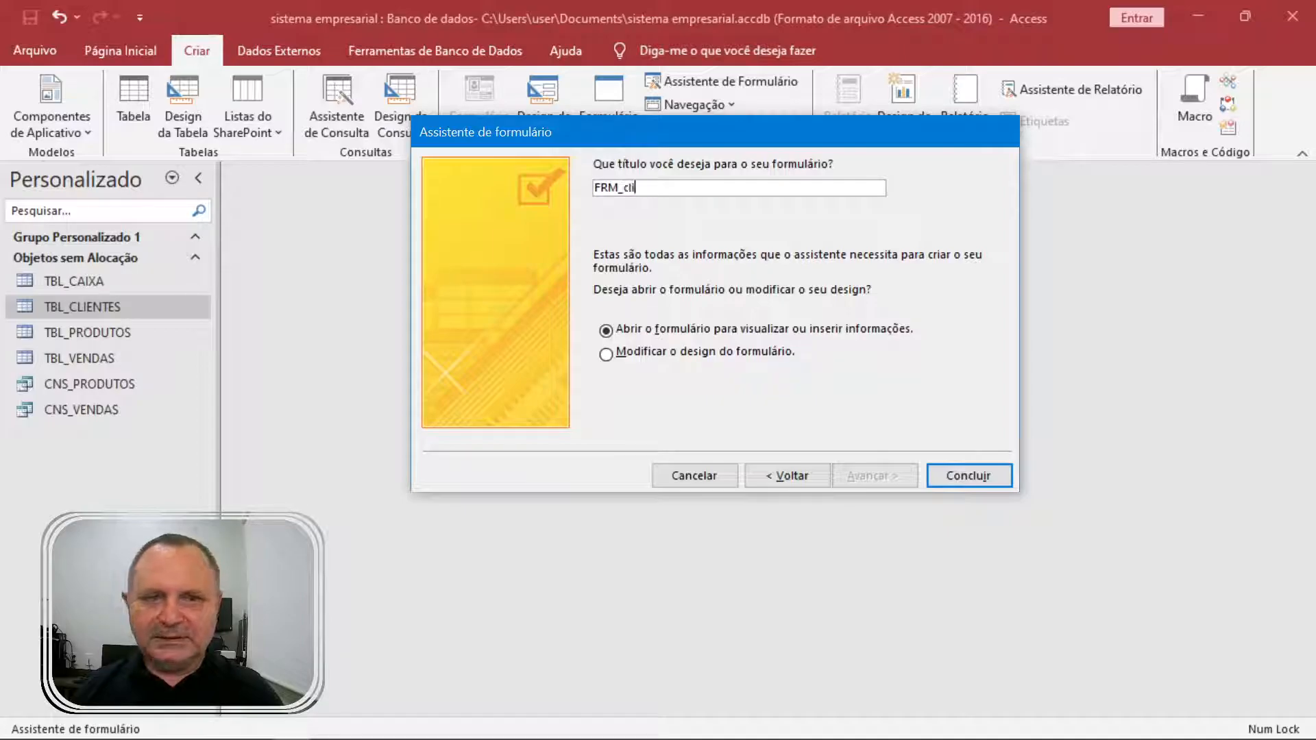
pyautogui.press('capslock')
pyautogui.press('BackSpace')
pyautogui.press('BackSpace')
pyautogui.press('BackSpace')
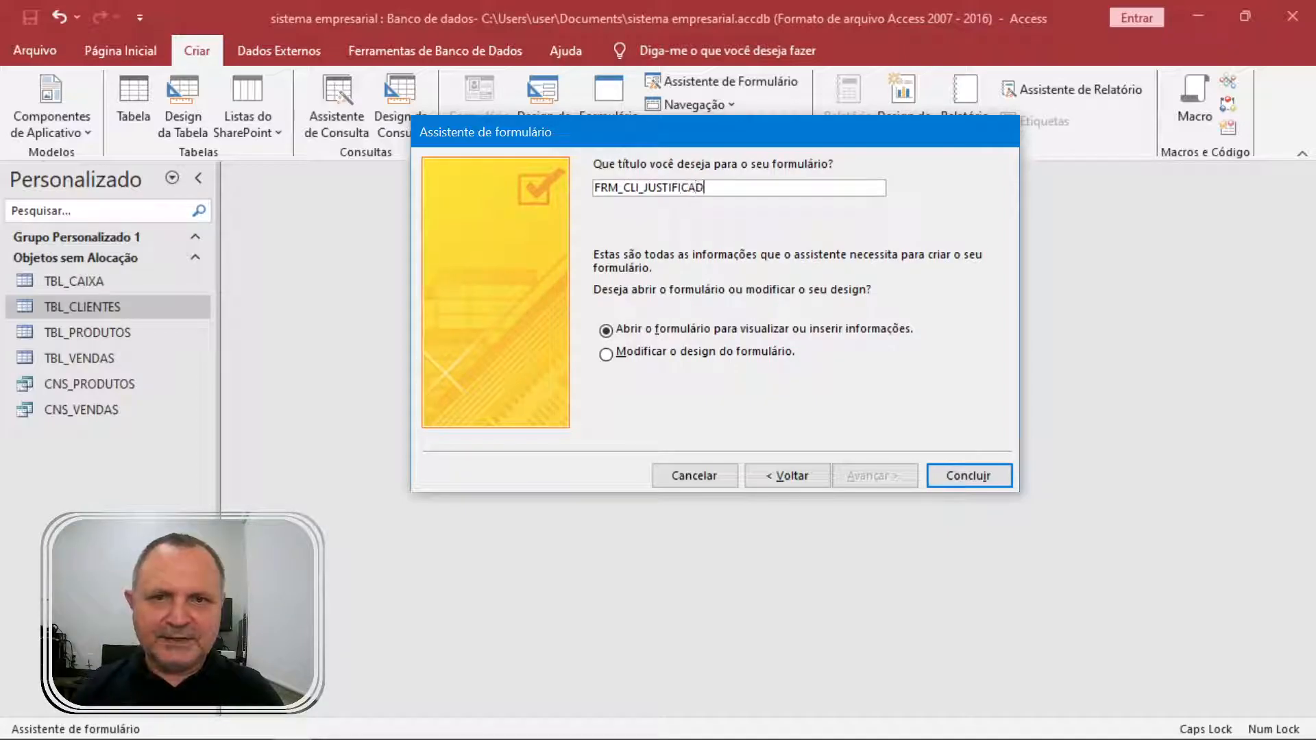
pyautogui.click(972, 476)
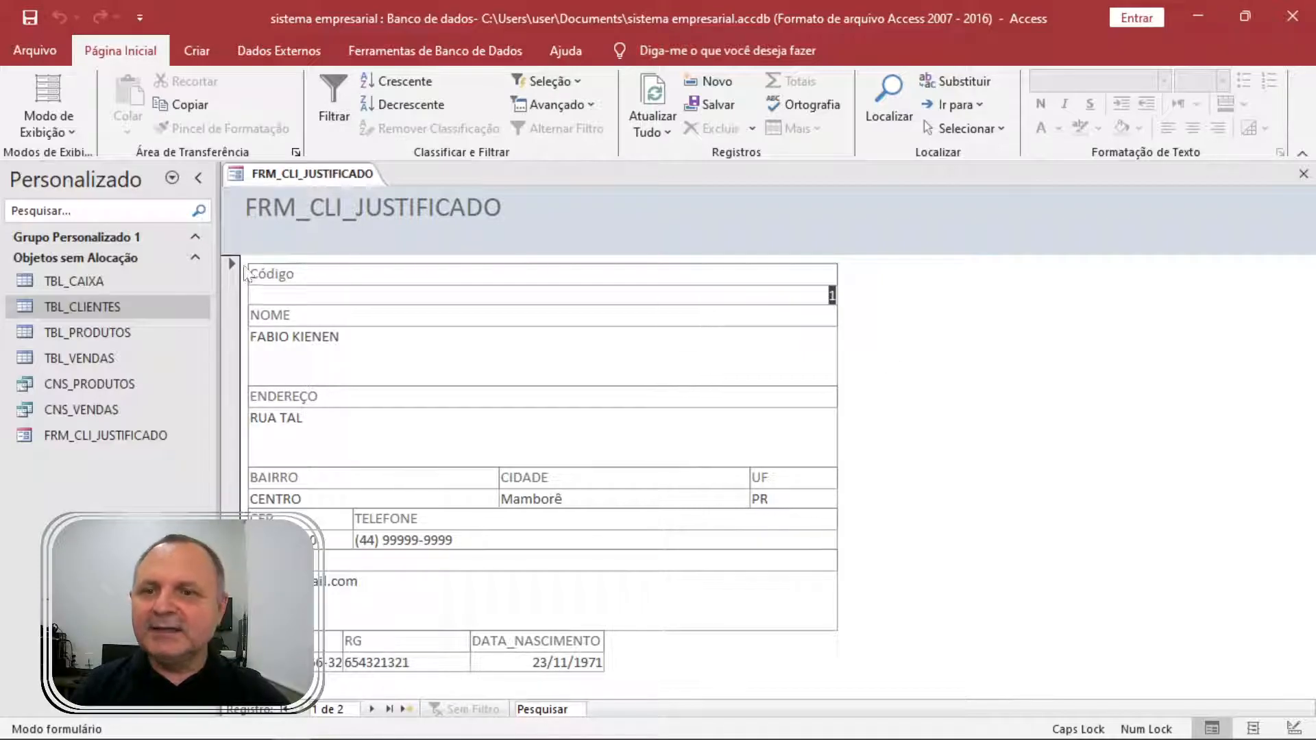
# Collapse the ribbon to view the client records, then close FRM_CLI_JUSTIFICADO.
pyautogui.doubleClick(143, 55)
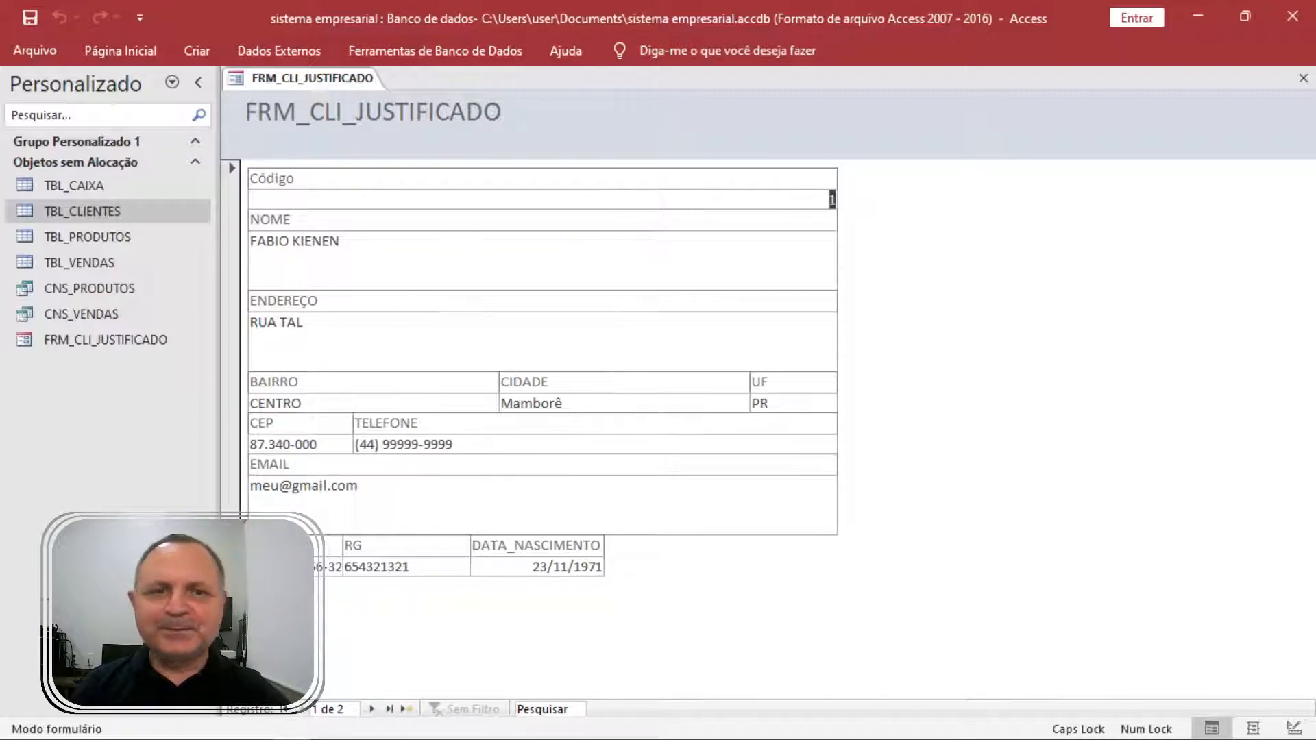
pyautogui.click(1303, 78)
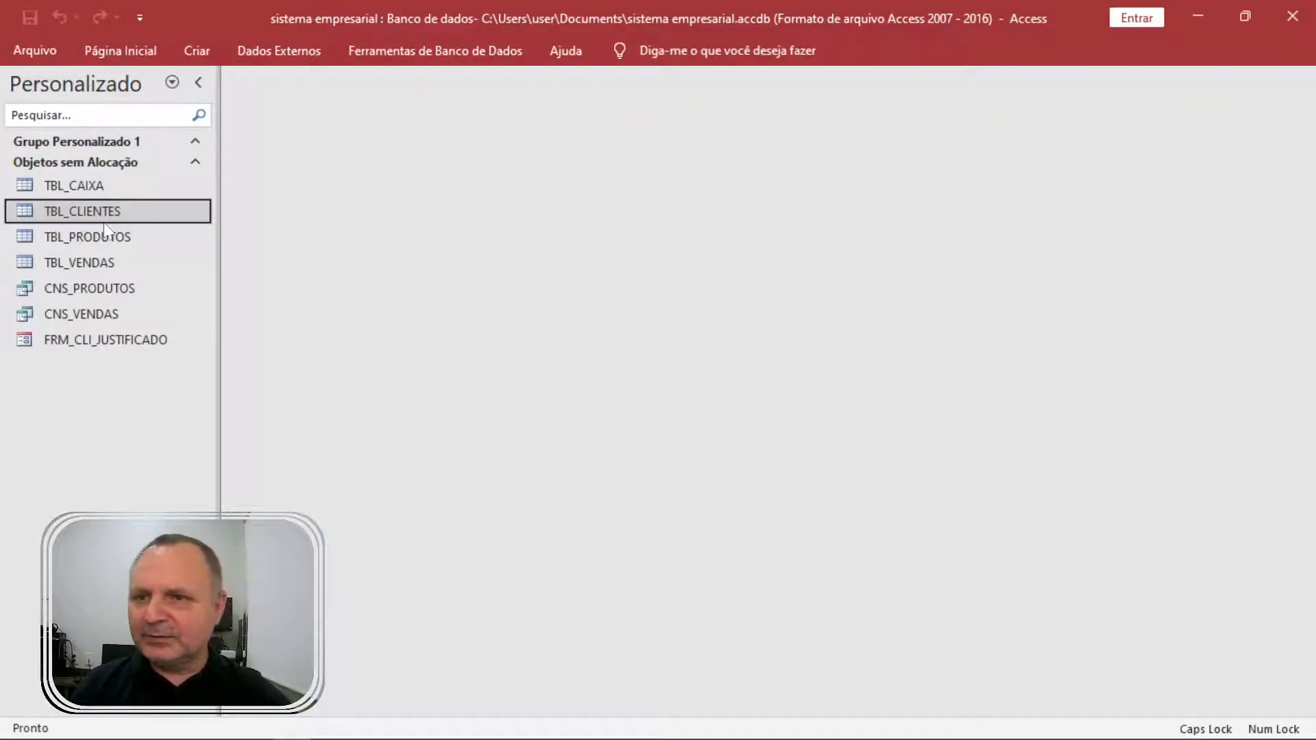
pyautogui.click(109, 335)
# Set FRM_CLI_JUSTIFICADO's Pop-up property to Sim in design view, then open it as a pop-up.
pyautogui.rightClick(109, 335)
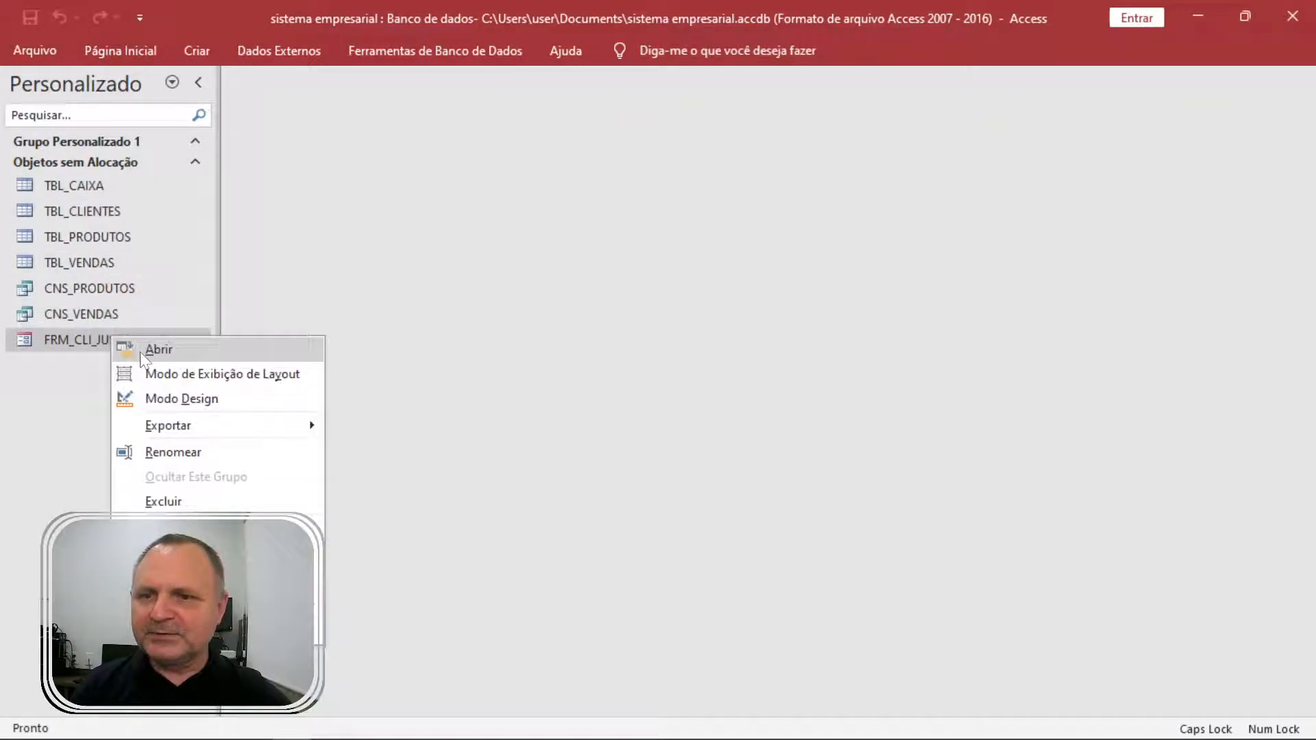
pyautogui.click(188, 392)
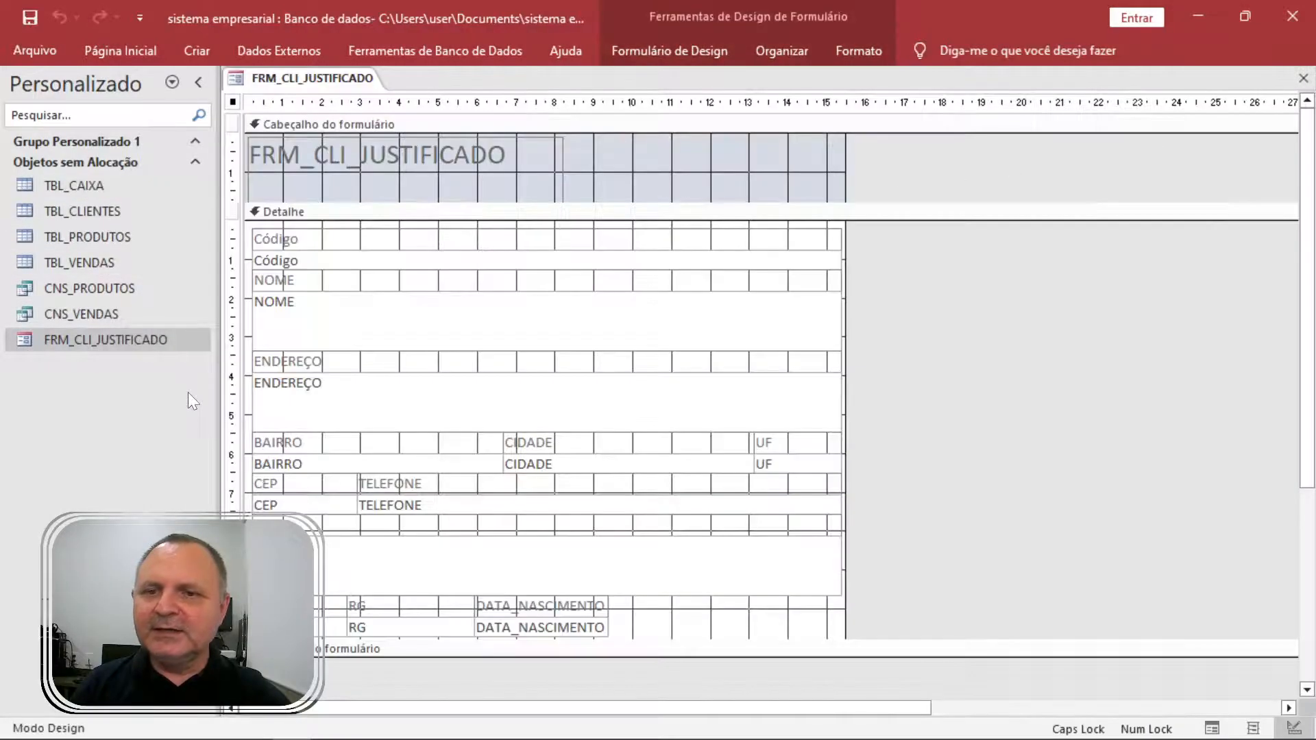
pyautogui.doubleClick(233, 102)
pyautogui.click(978, 204)
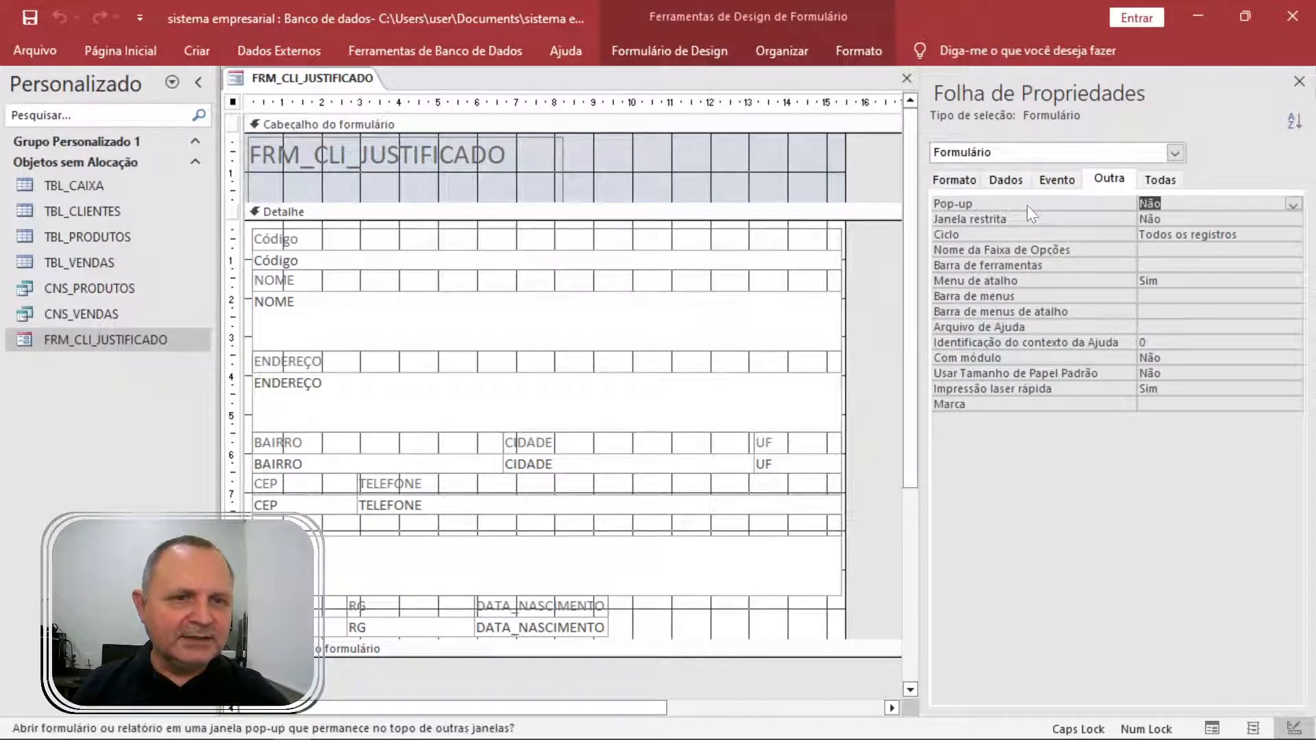
pyautogui.doubleClick(978, 204)
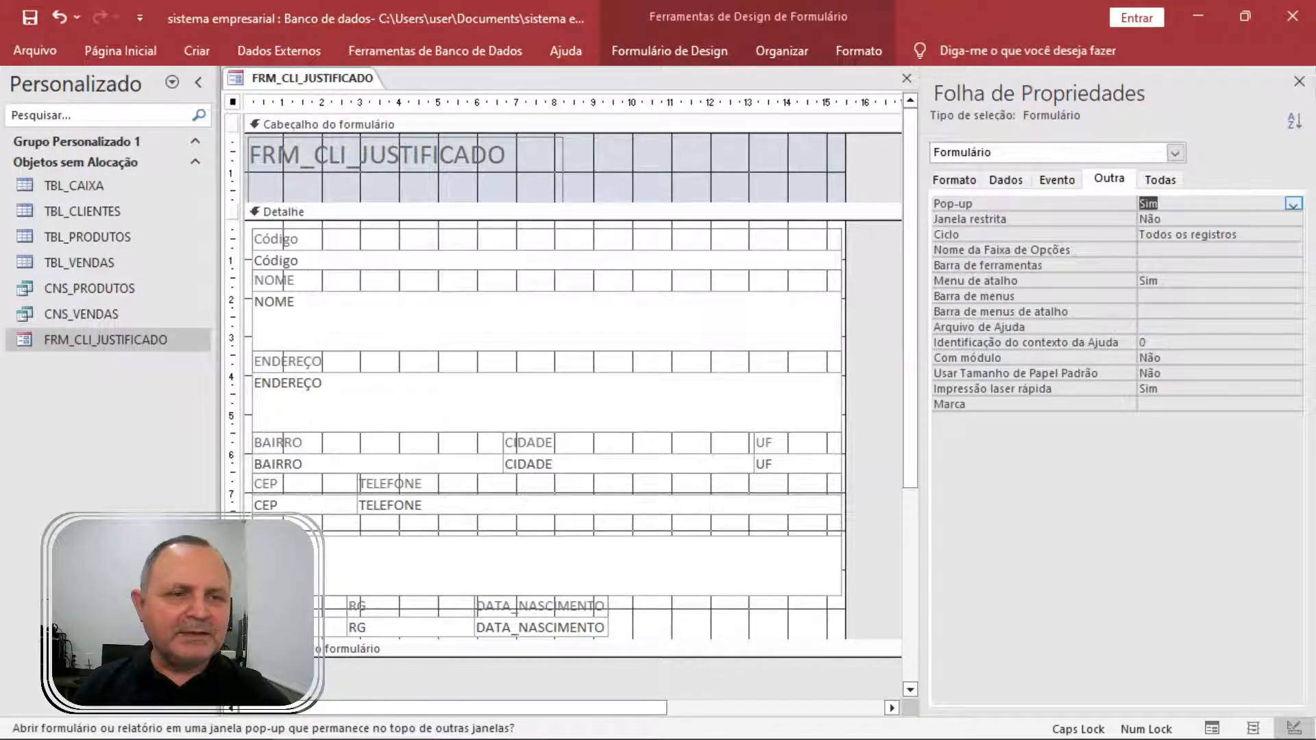
pyautogui.click(1300, 81)
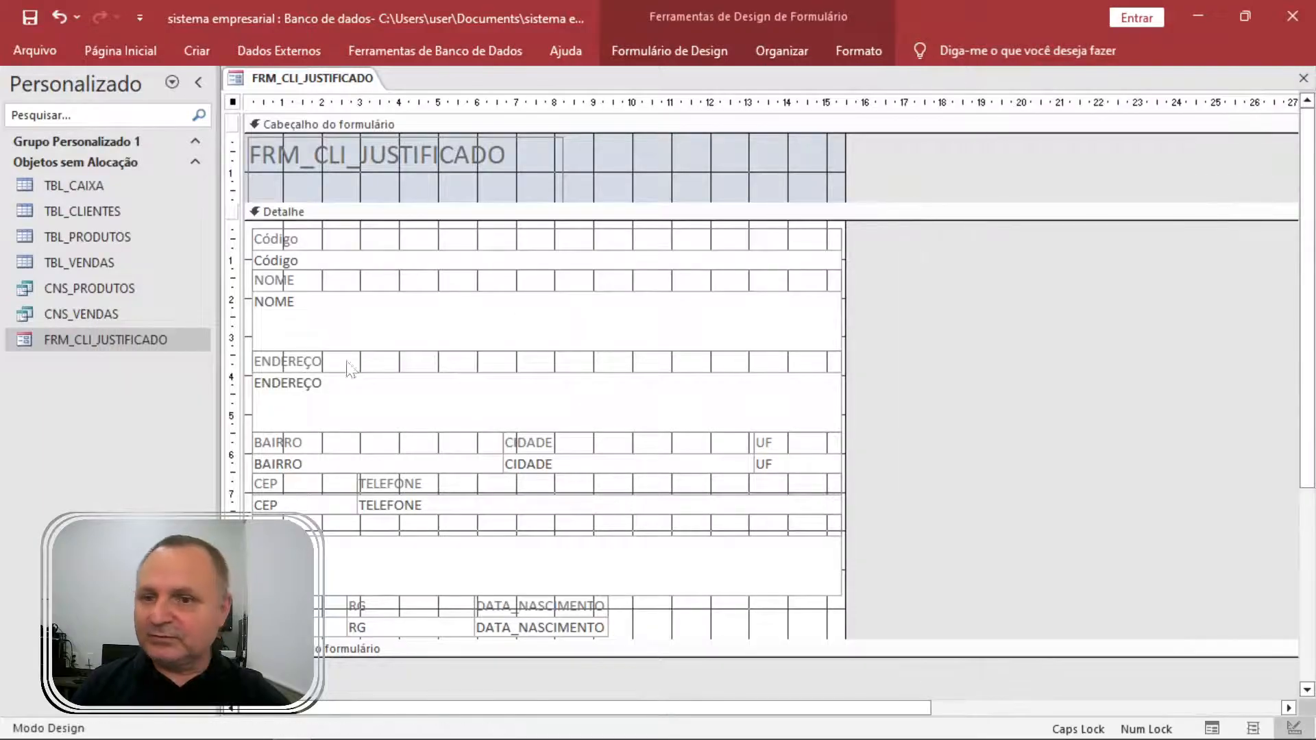
pyautogui.doubleClick(68, 340)
pyautogui.moveTo(519, 105); pyautogui.dragTo(476, 107)
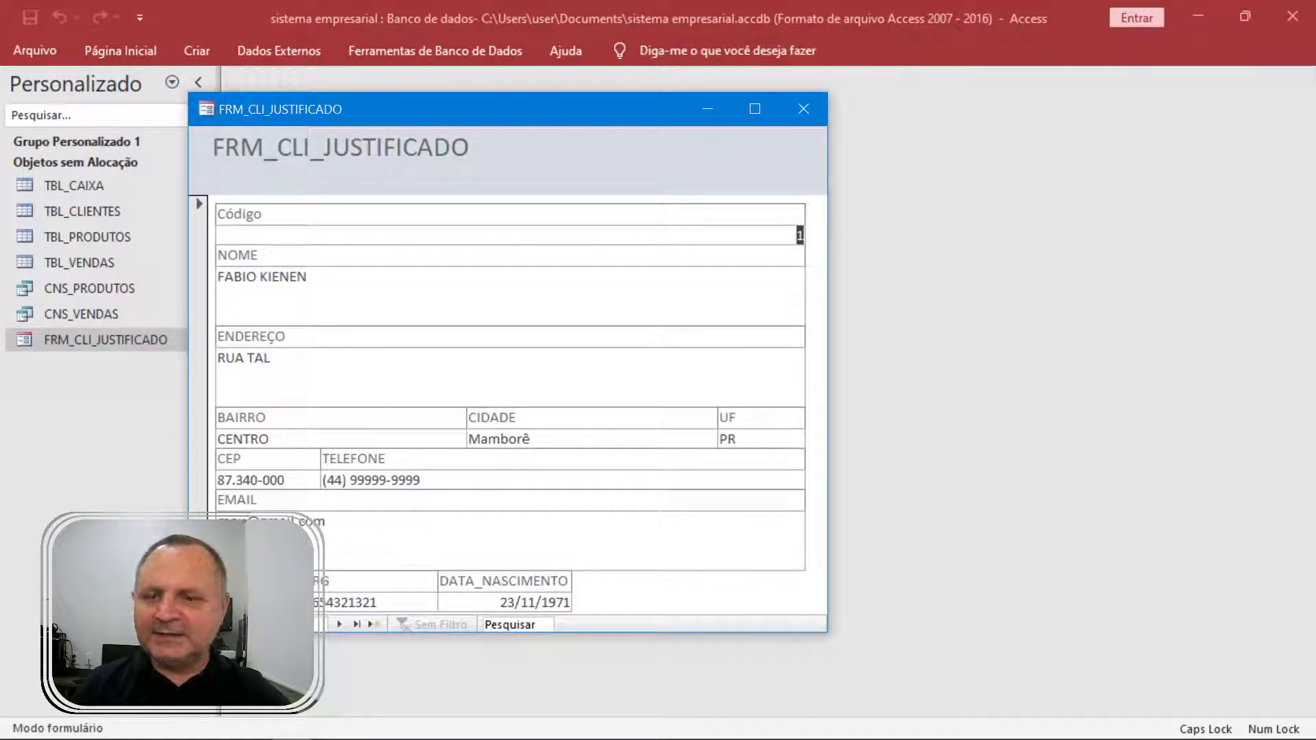
# Step through the client records forward to the blank new record and back to the first.
pyautogui.click(339, 626)
pyautogui.click(339, 625)
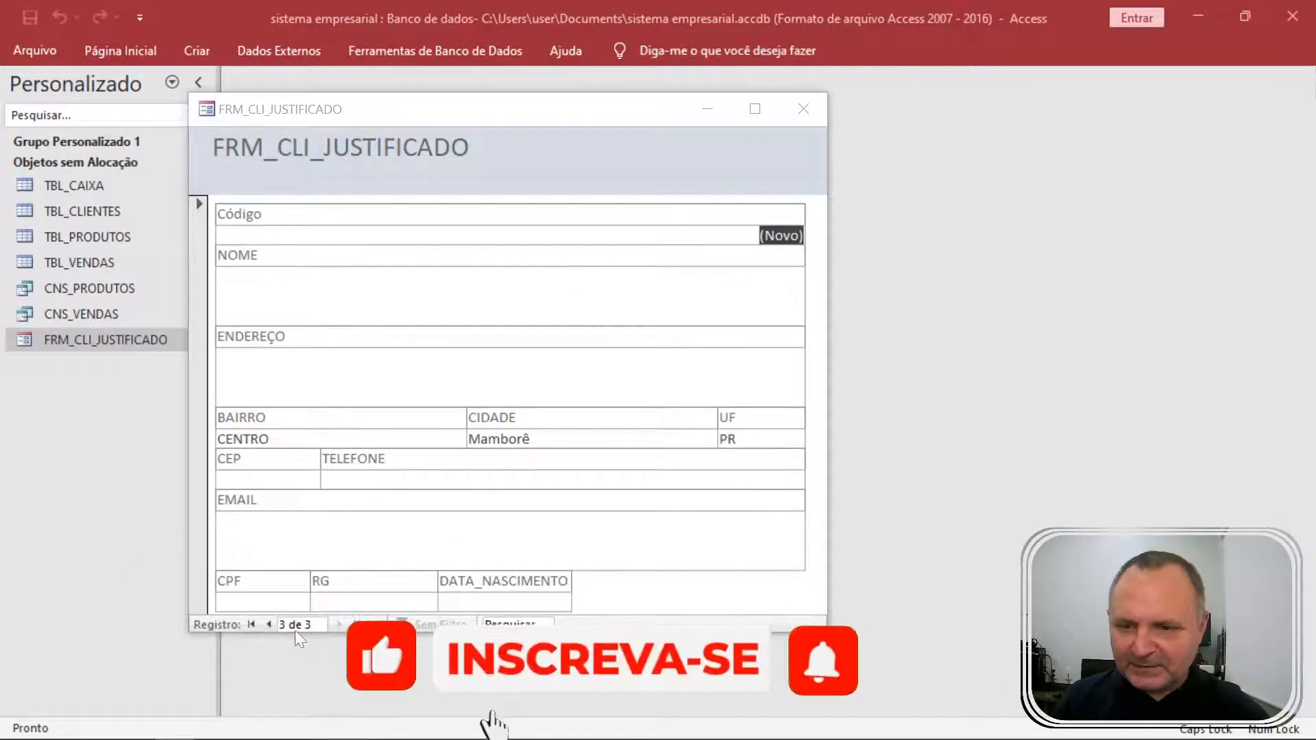
pyautogui.click(266, 622)
pyautogui.click(266, 623)
pyautogui.click(266, 622)
pyautogui.click(336, 627)
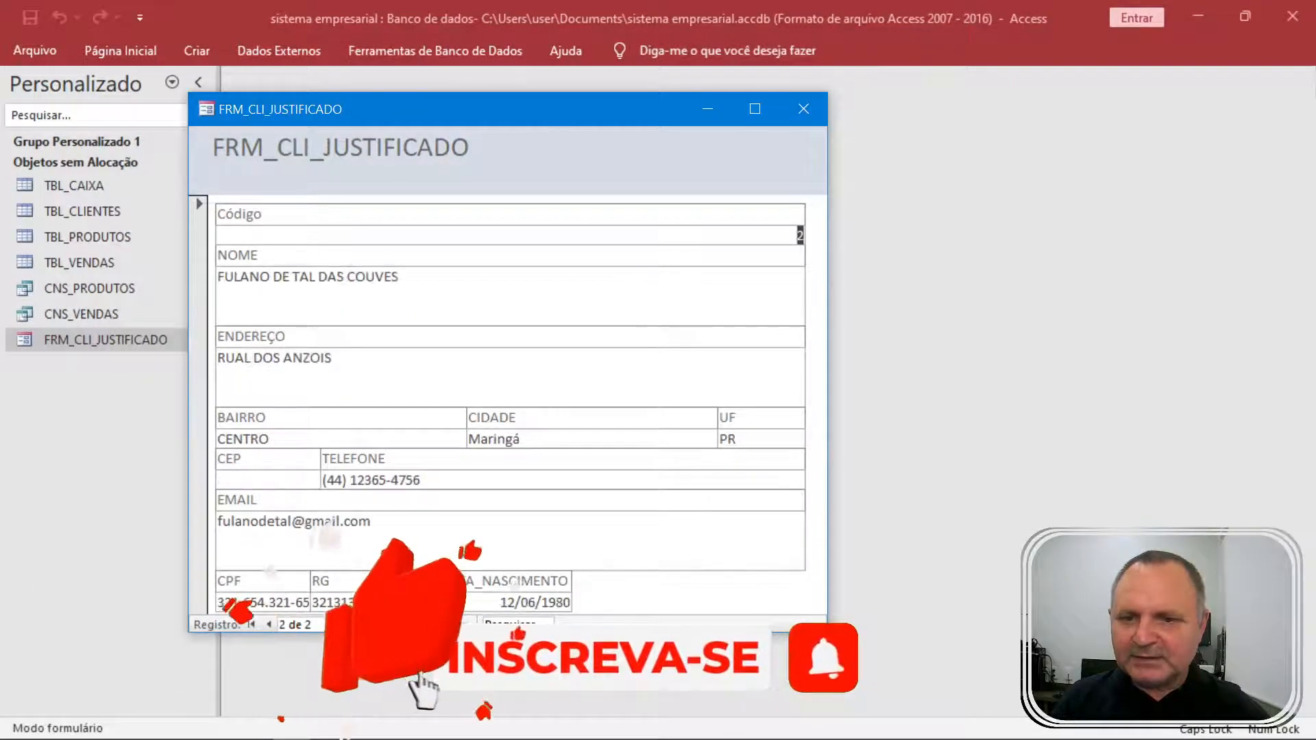
pyautogui.click(336, 626)
pyautogui.click(255, 623)
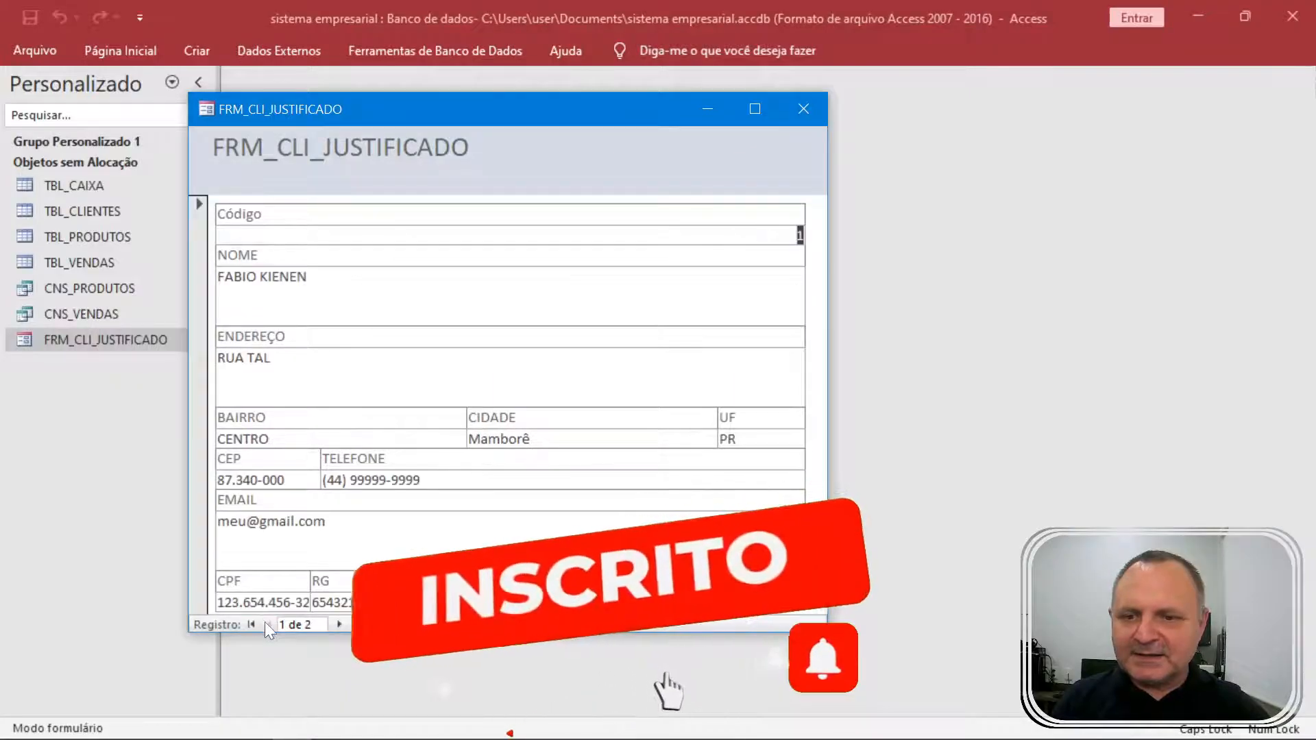
# Close the pop-up client form and save its design change.
pyautogui.click(805, 107)
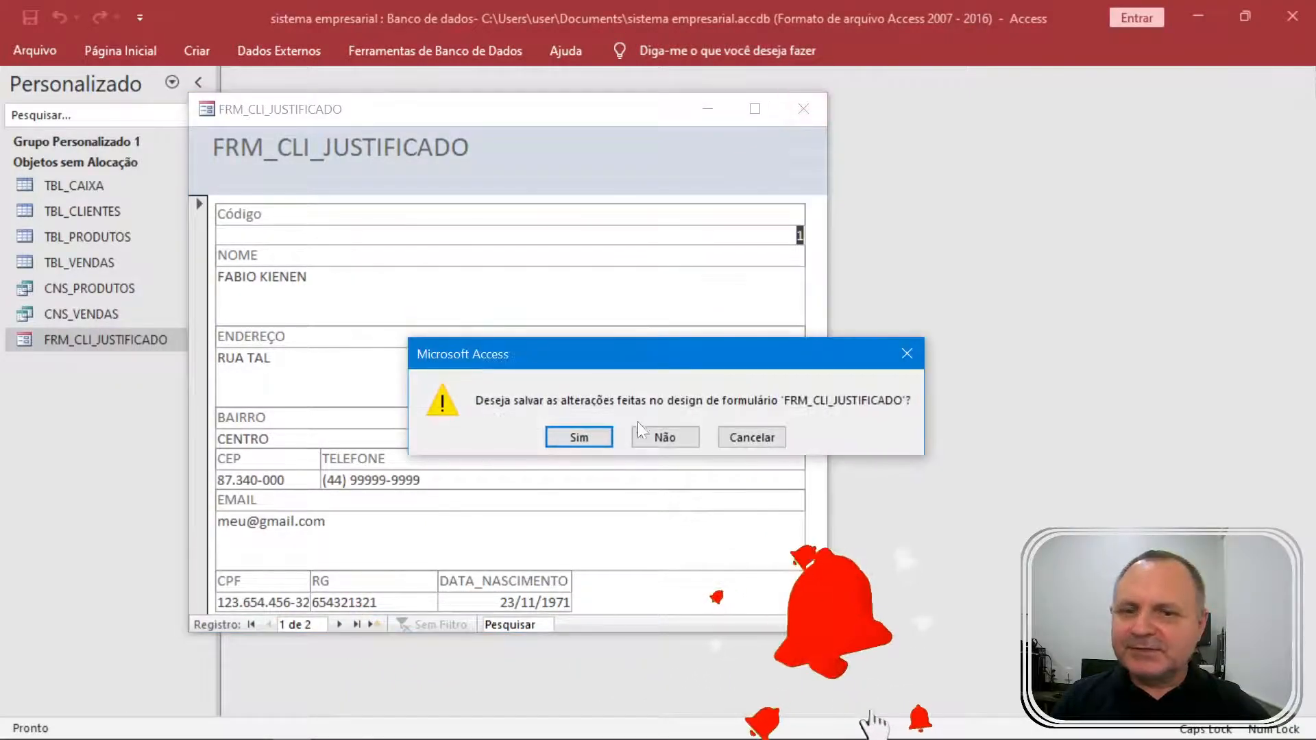
pyautogui.click(590, 439)
pyautogui.click(195, 55)
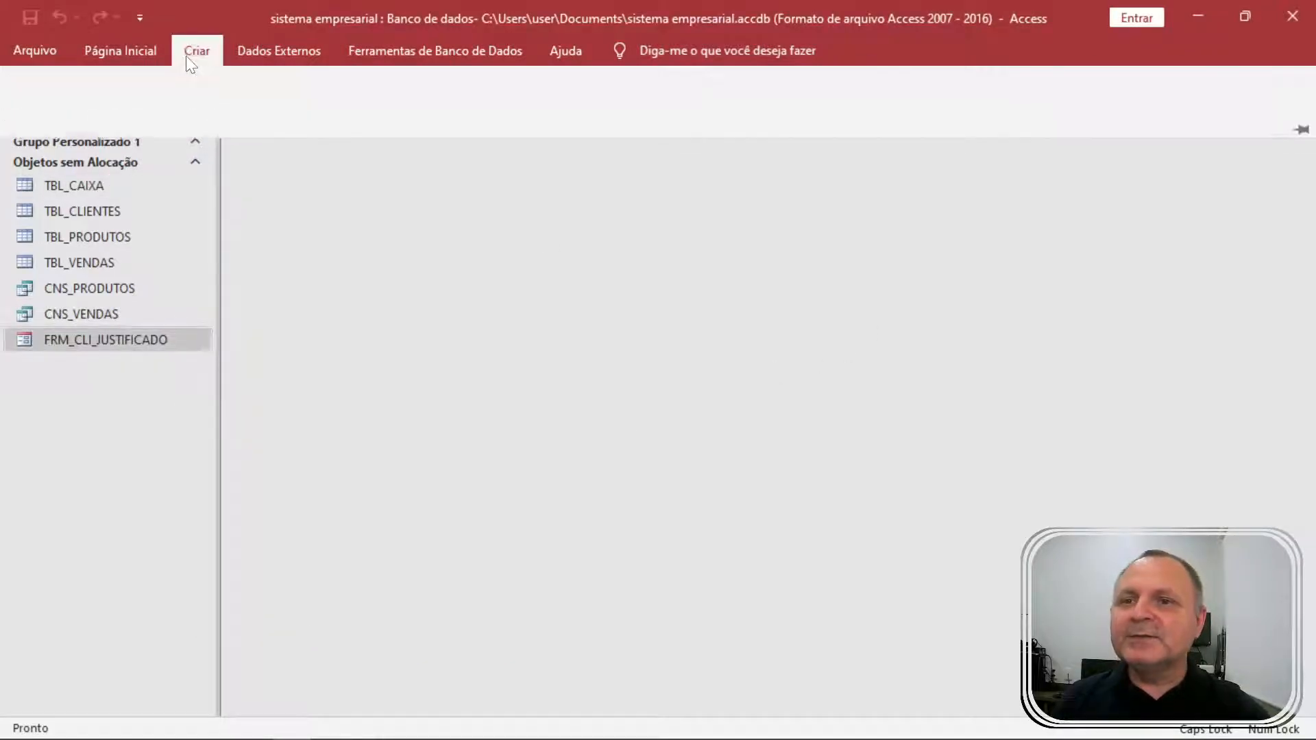
# In the Form Wizard, base the form on TBL_CAIXA with every field except CÓDIGO-CAIXA.
pyautogui.click(738, 80)
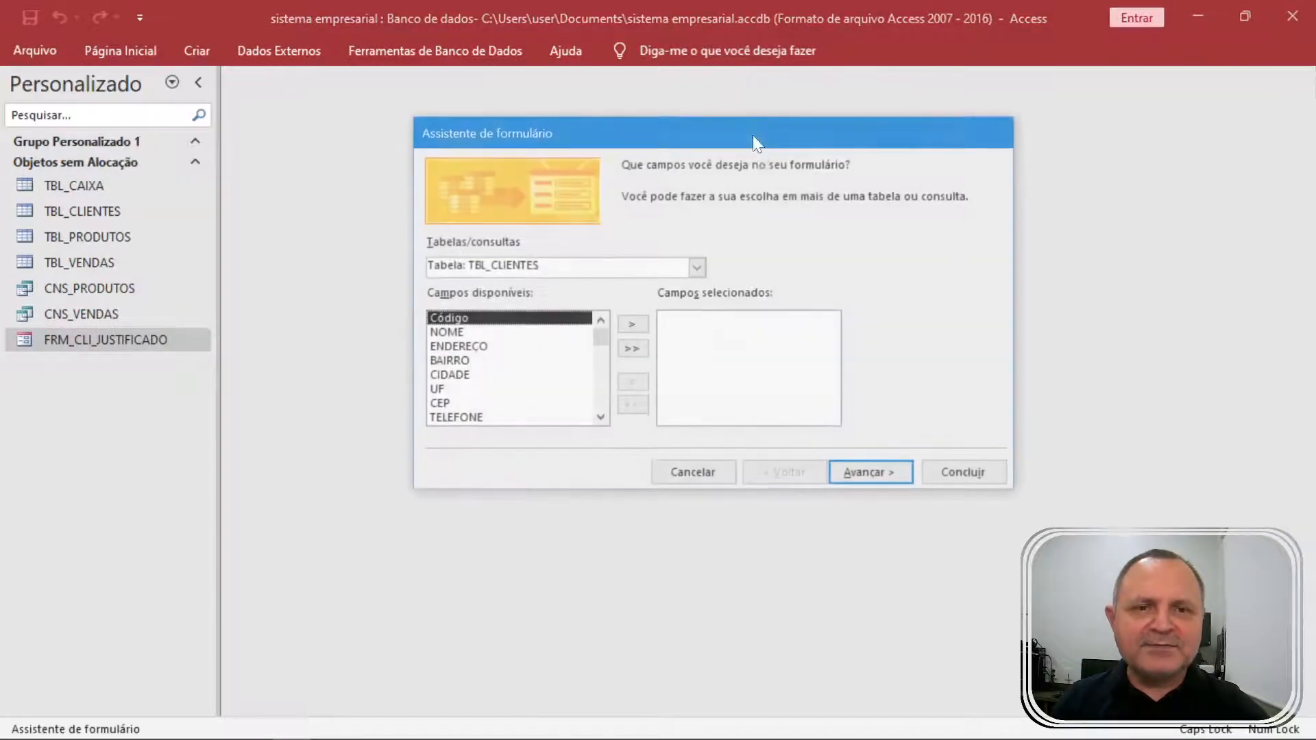
pyautogui.click(703, 271)
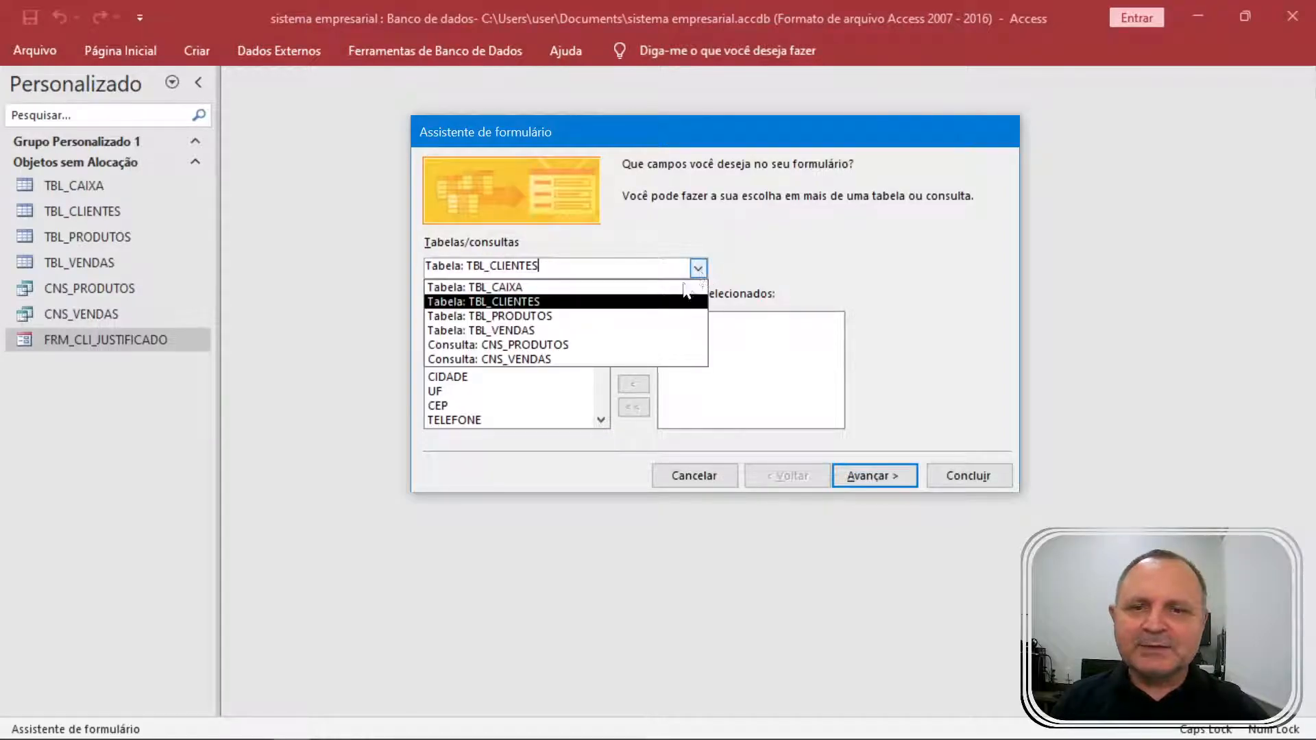
pyautogui.click(568, 302)
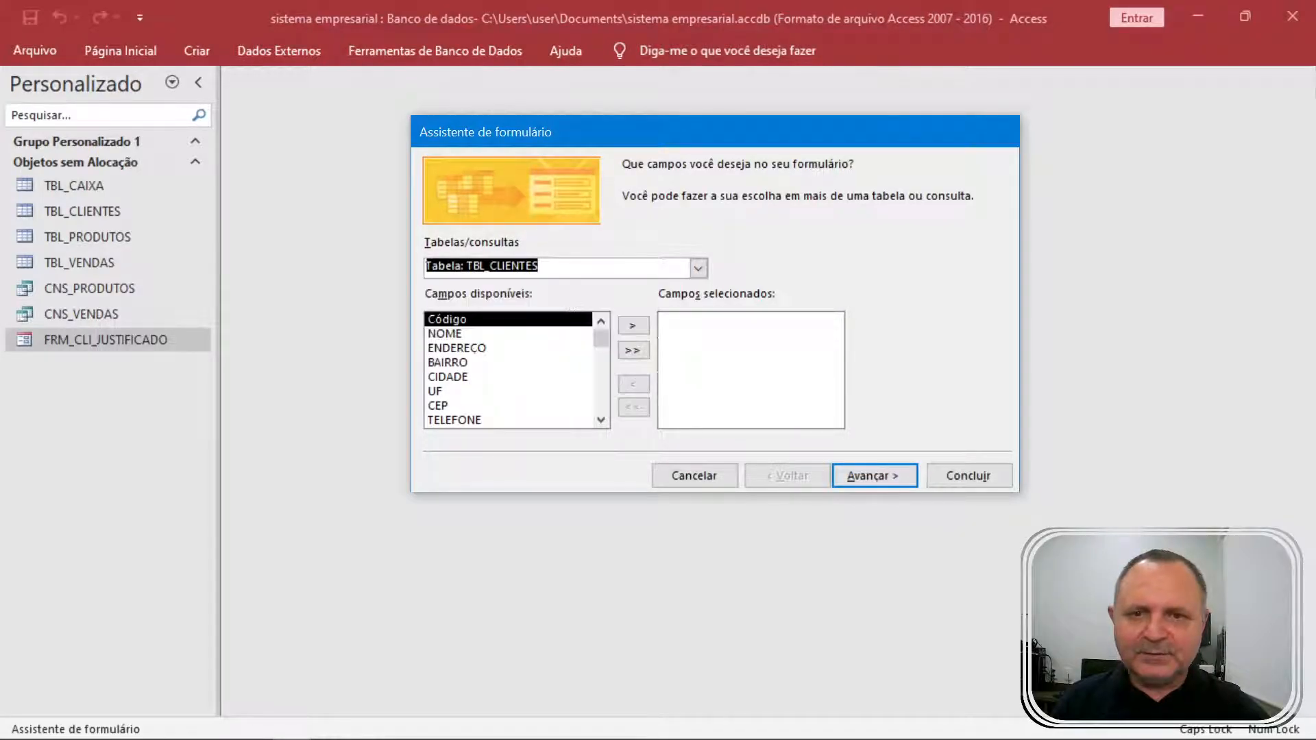
pyautogui.click(698, 268)
pyautogui.click(607, 286)
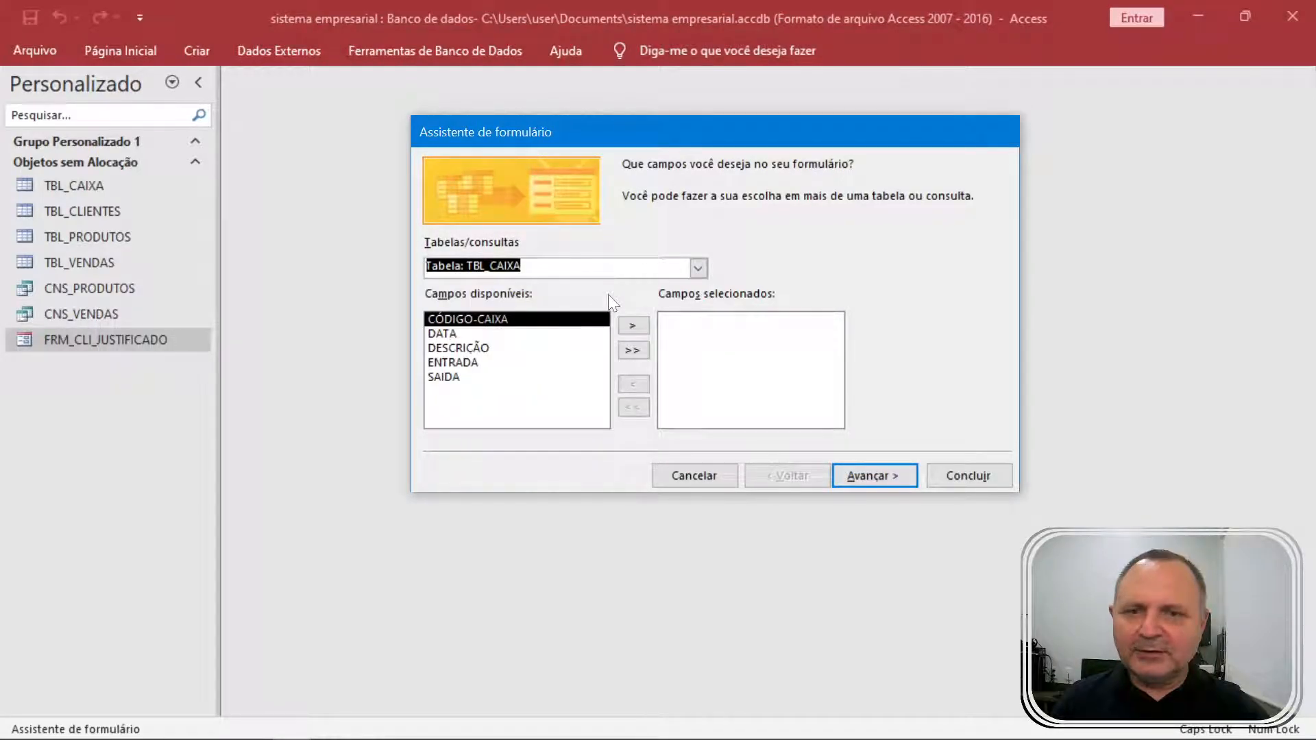
pyautogui.click(632, 350)
pyautogui.click(729, 322)
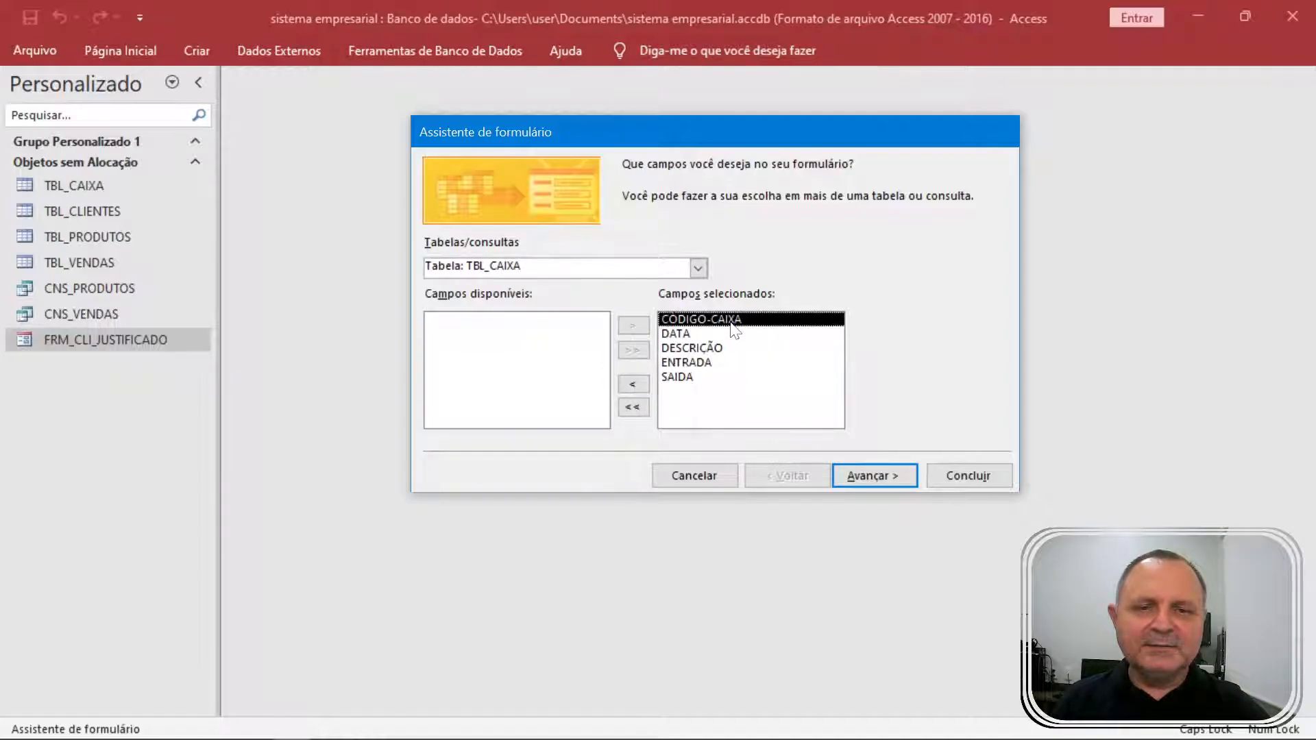
pyautogui.click(632, 384)
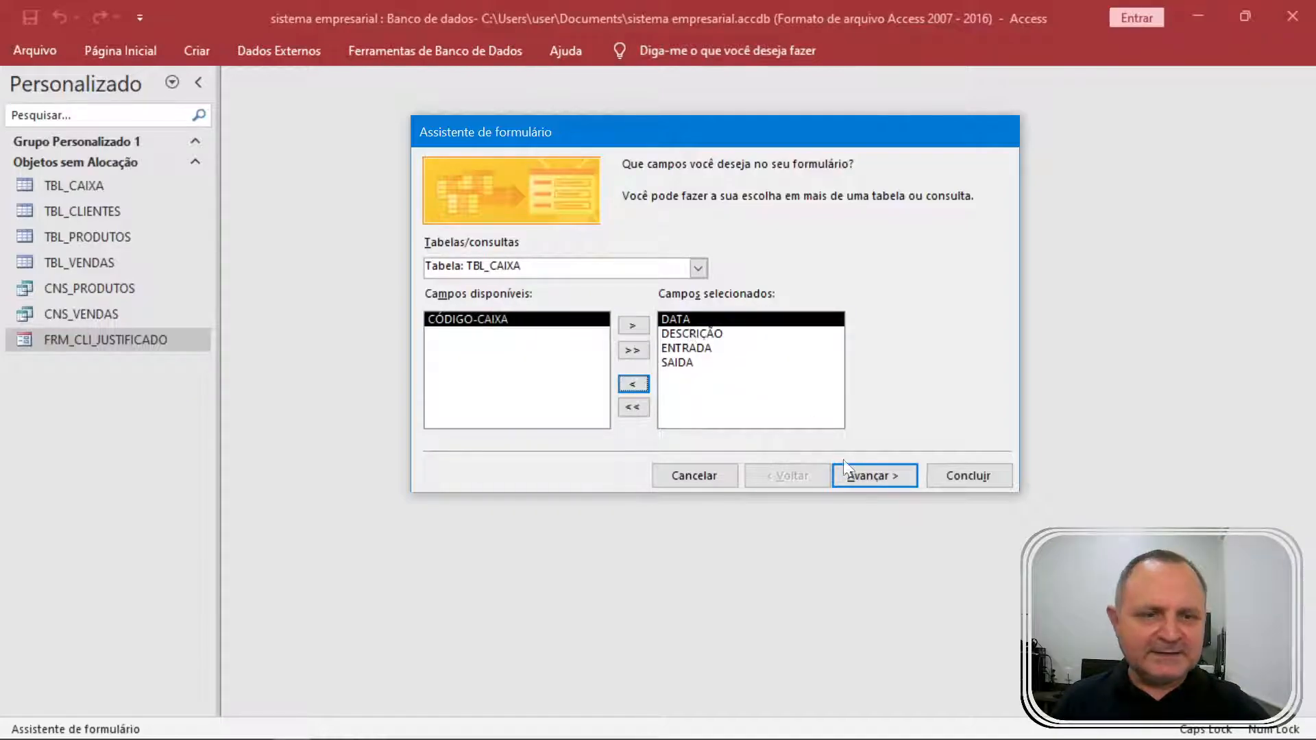
# Choose the tabular layout, title the form FRM_CAIXA, and finish it opening in design view.
pyautogui.click(866, 475)
pyautogui.click(754, 253)
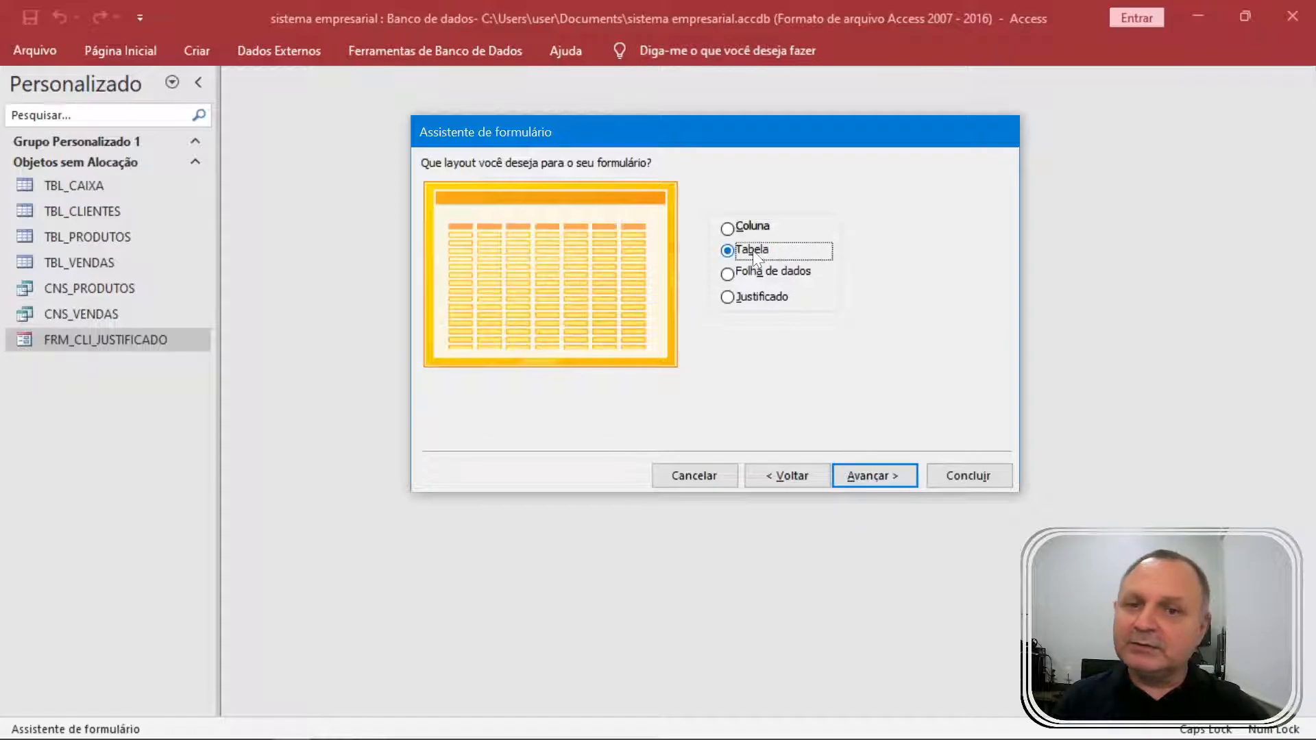
pyautogui.click(871, 478)
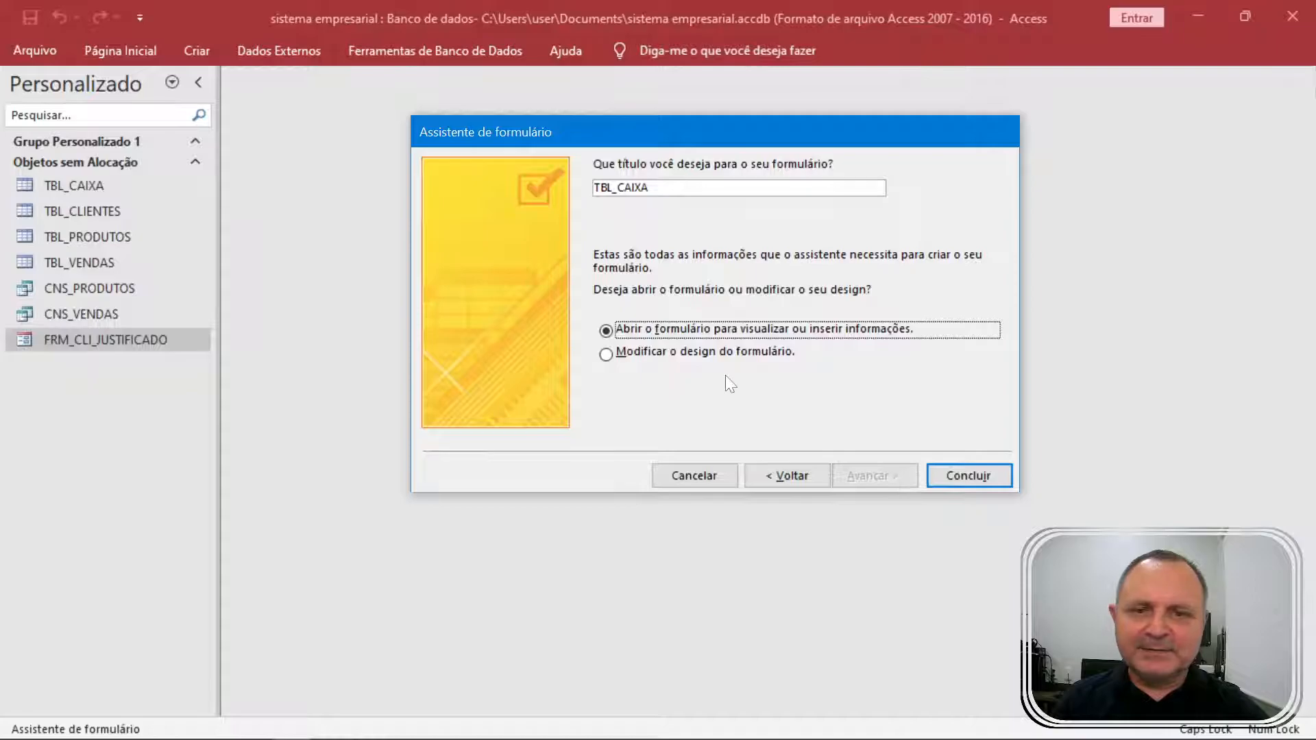
pyautogui.click(728, 354)
pyautogui.click(603, 187)
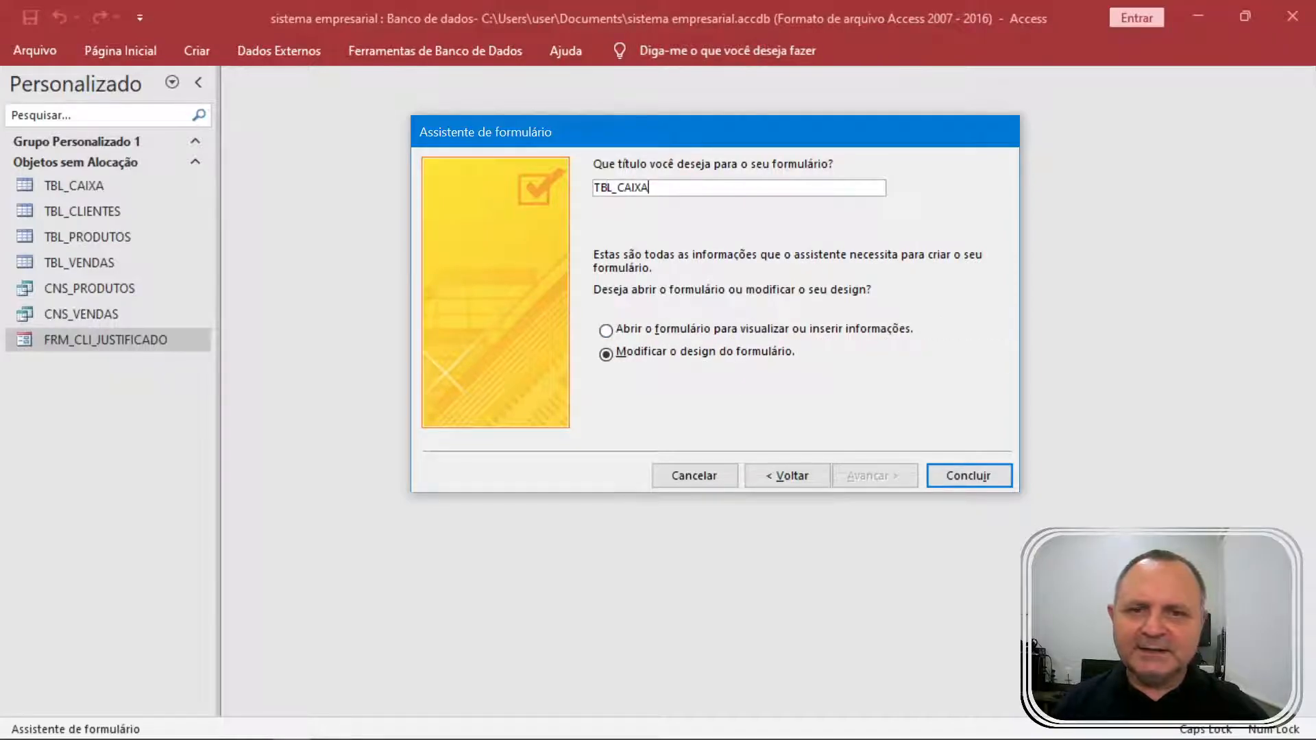
pyautogui.hotkey('shift', 'Home')
pyautogui.press('BackSpace')
pyautogui.write('FRM')
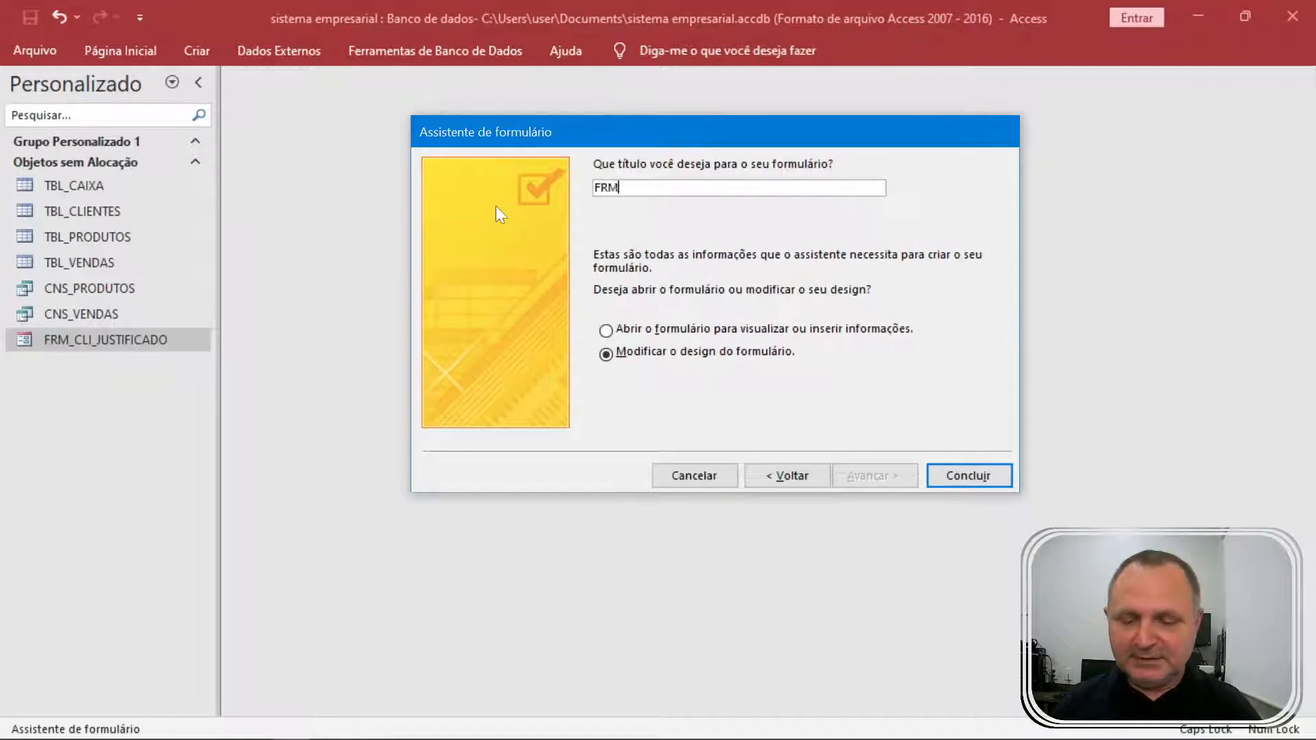
pyautogui.write('_CAIXA')
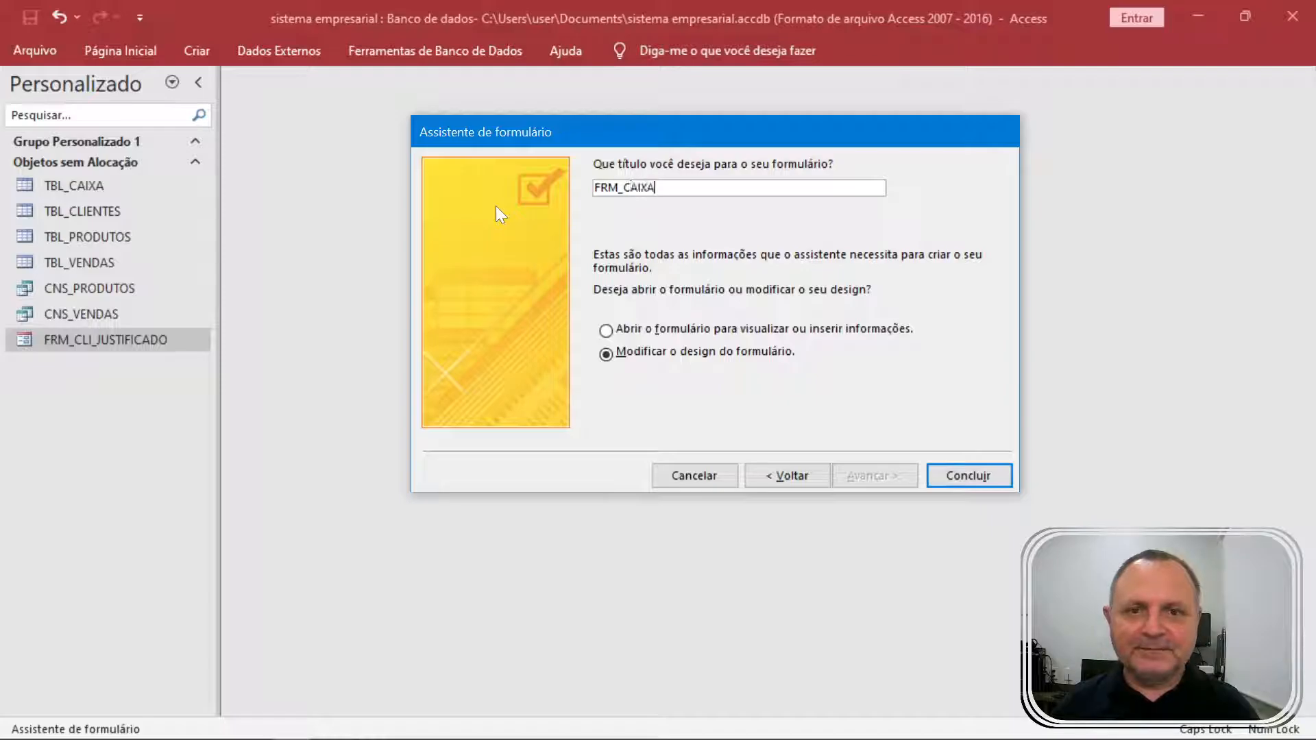
pyautogui.press('Return')
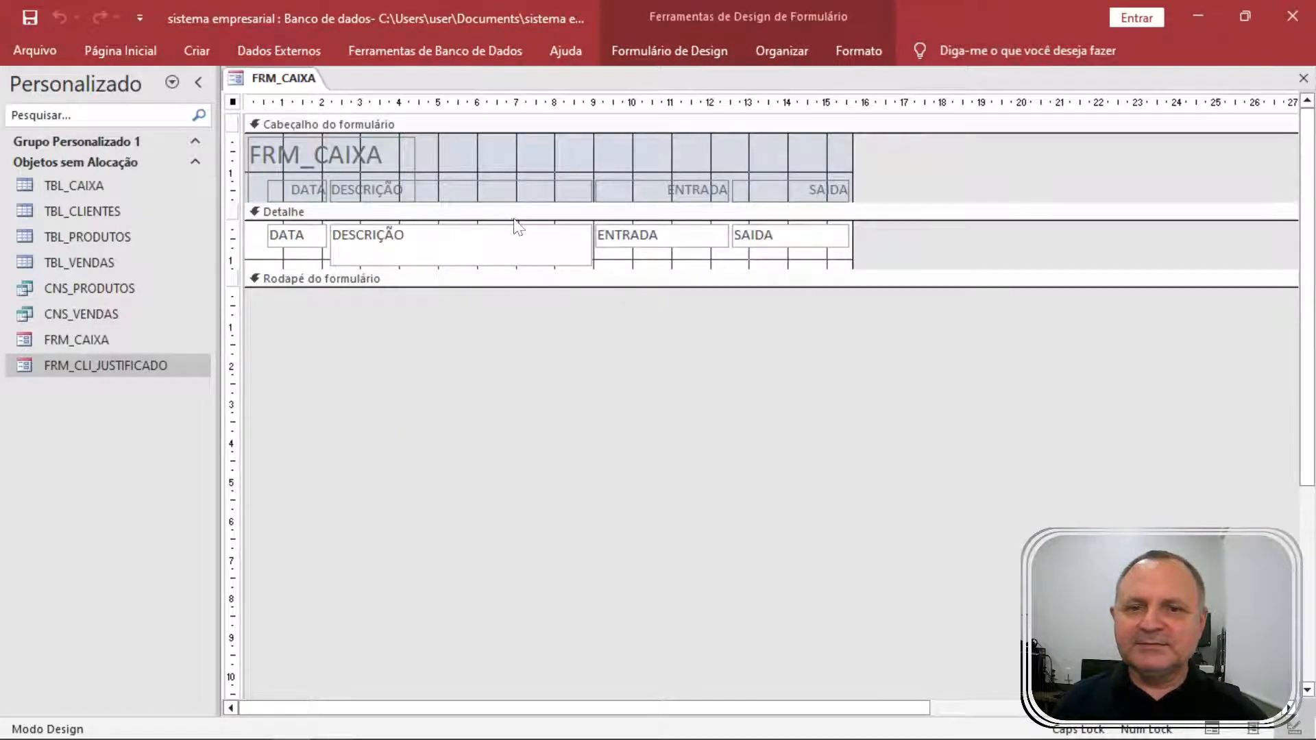
# Check the ENTRADA text box's height in the Property Sheet's formatting properties.
pyautogui.click(473, 251)
pyautogui.doubleClick(692, 270)
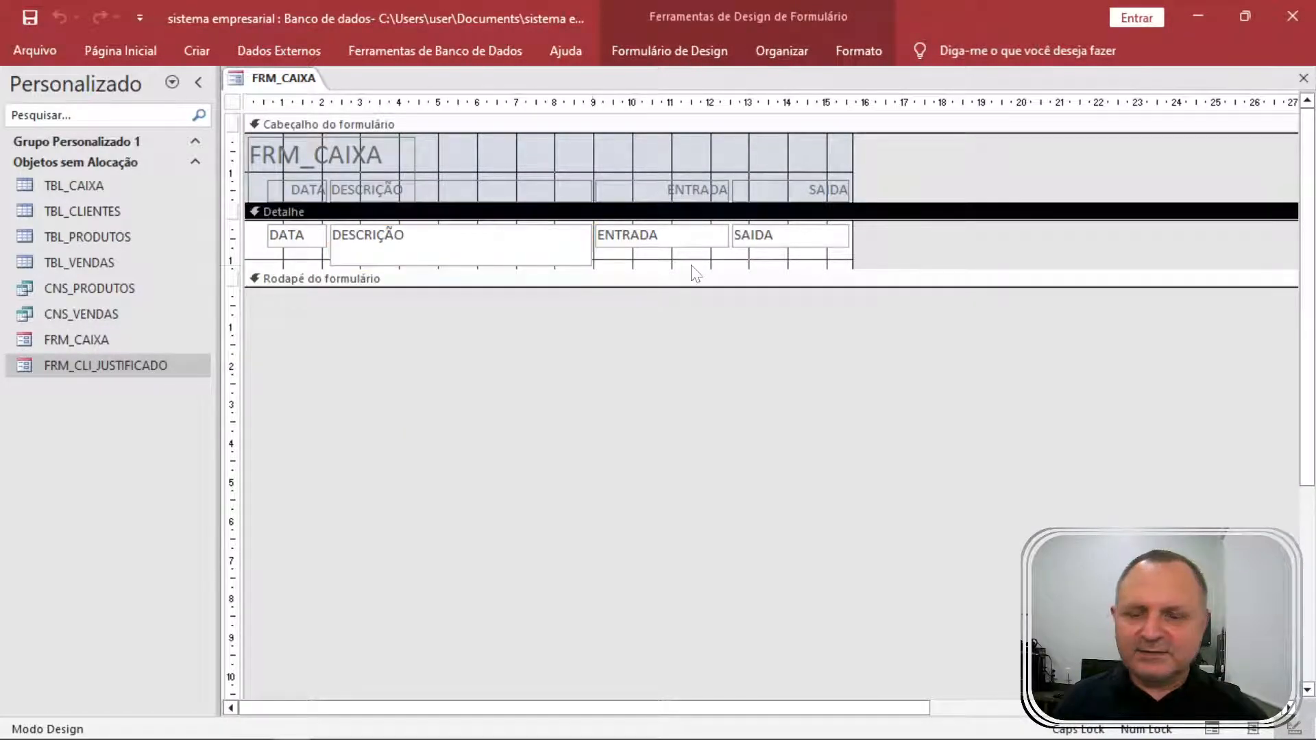
pyautogui.click(563, 253)
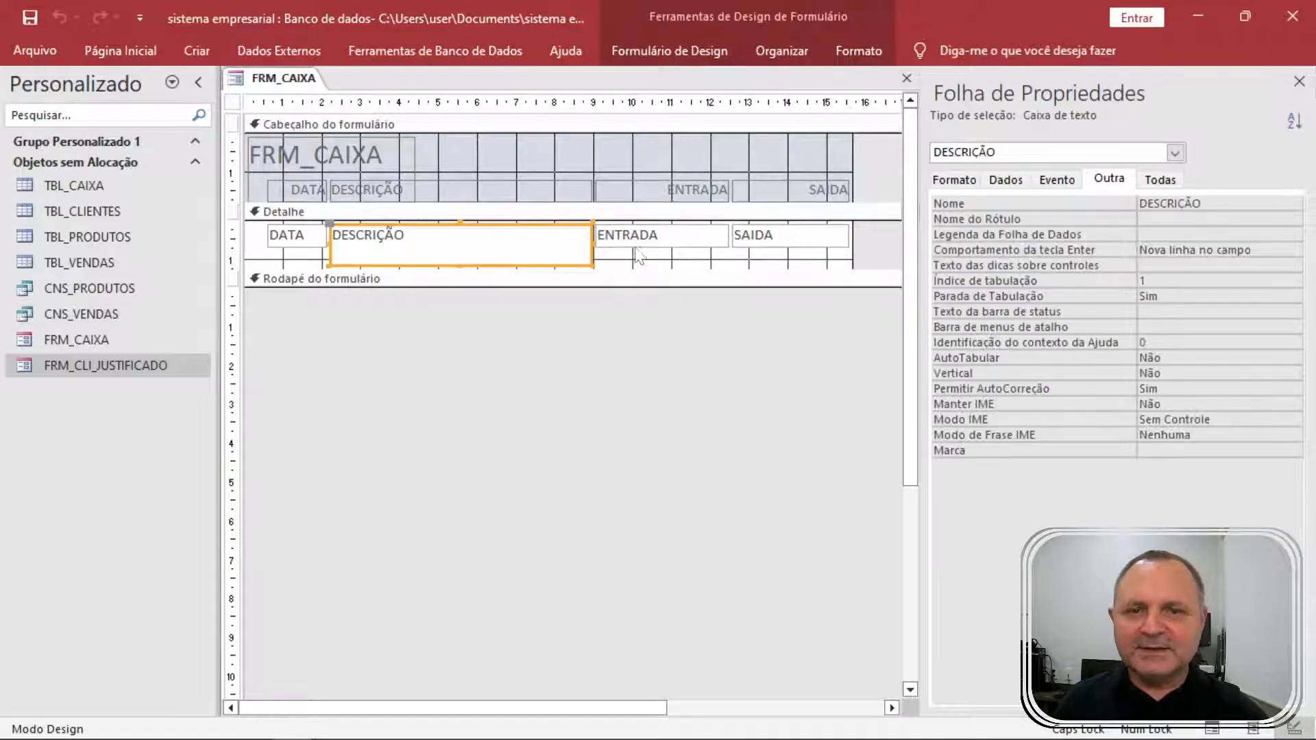
pyautogui.click(677, 247)
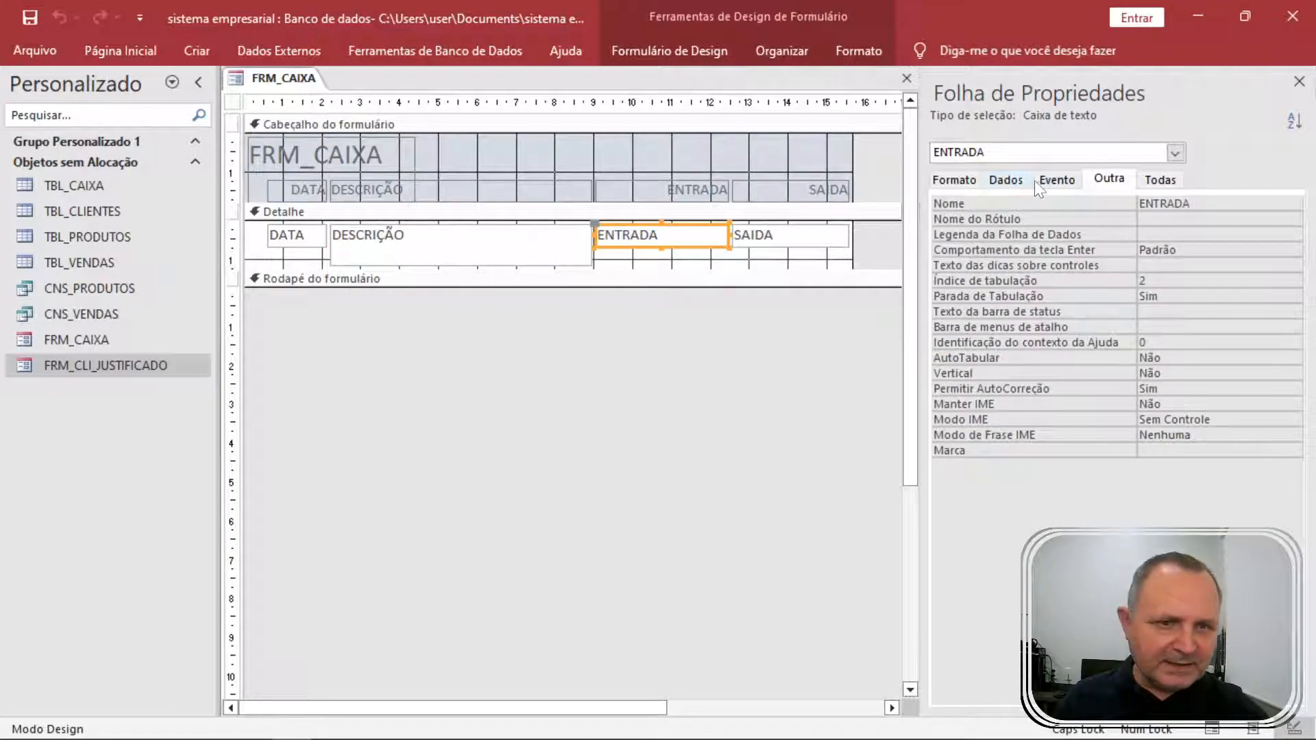
pyautogui.click(956, 180)
pyautogui.click(960, 281)
pyautogui.hotkey('ctrl', 'c')
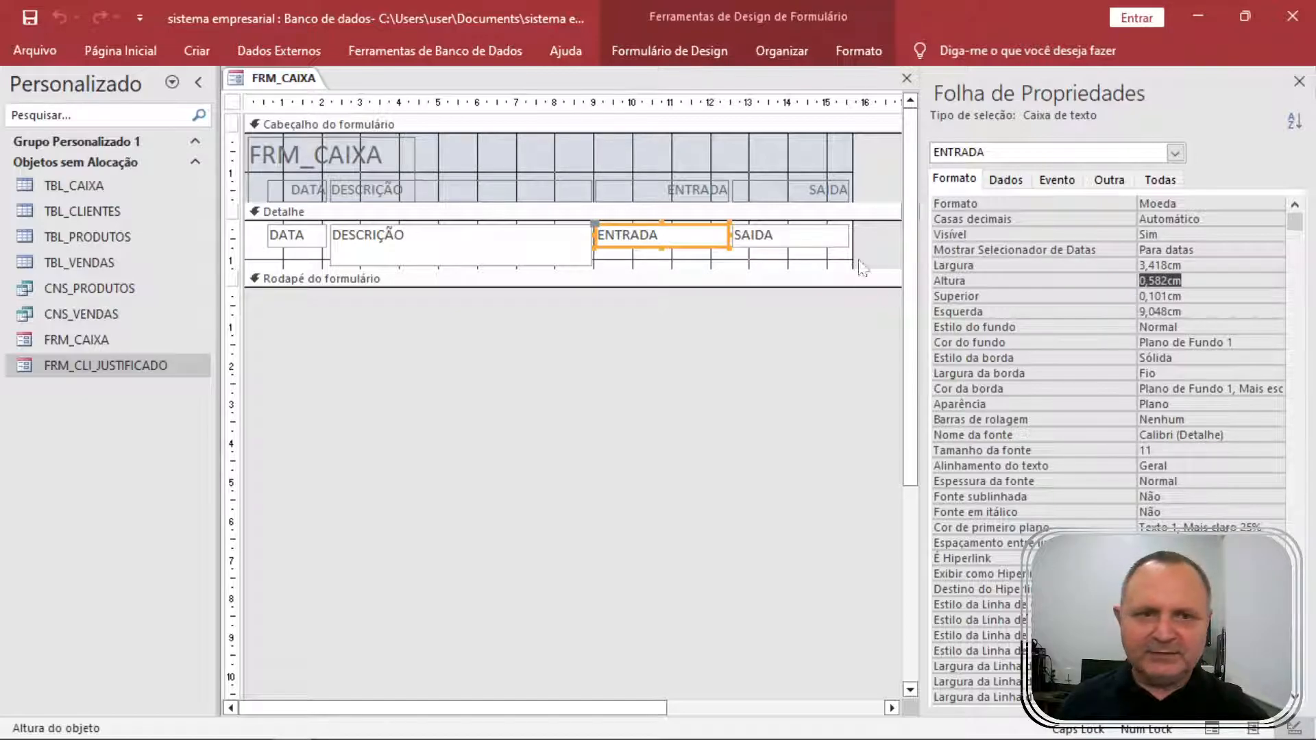
# Give all four detail boxes a 0,584cm height, shorten the Detalhe section, and preview the records.
pyautogui.click(810, 259)
pyautogui.moveTo(814, 266); pyautogui.dragTo(273, 233)
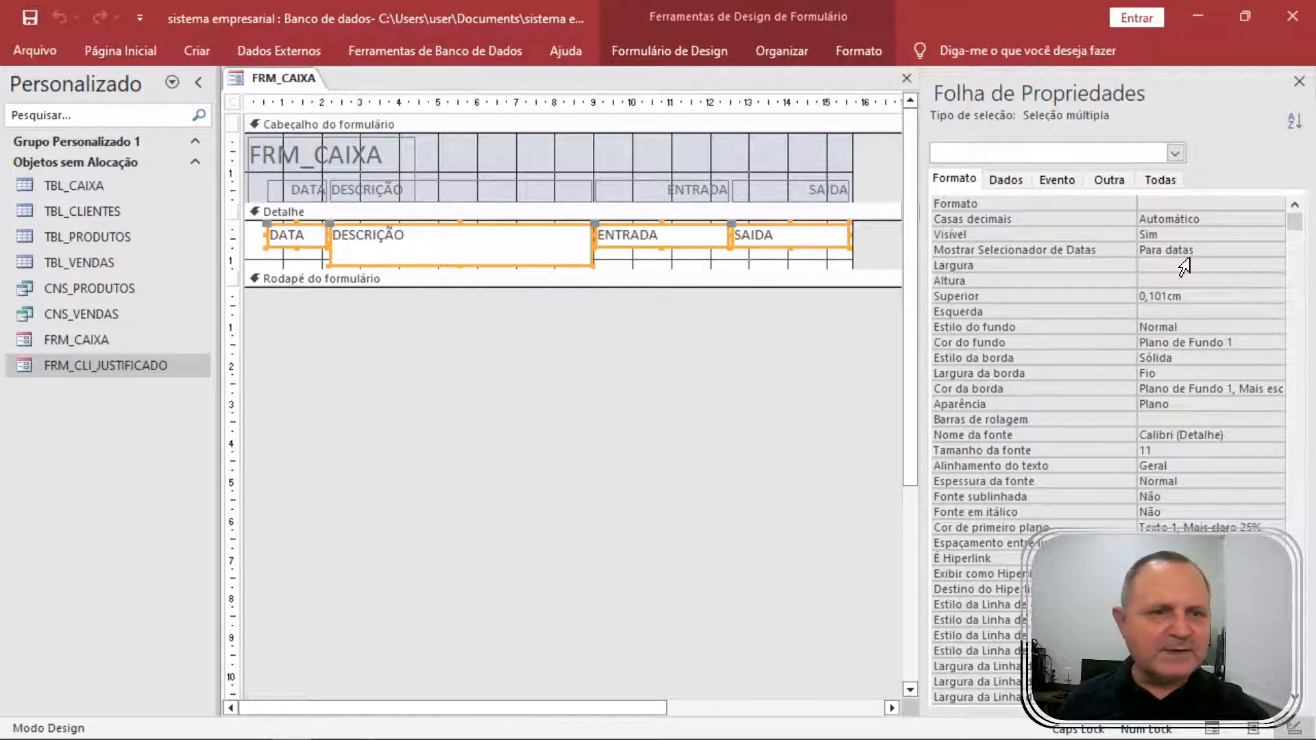
pyautogui.click(1030, 284)
pyautogui.hotkey('ctrl', 'v')
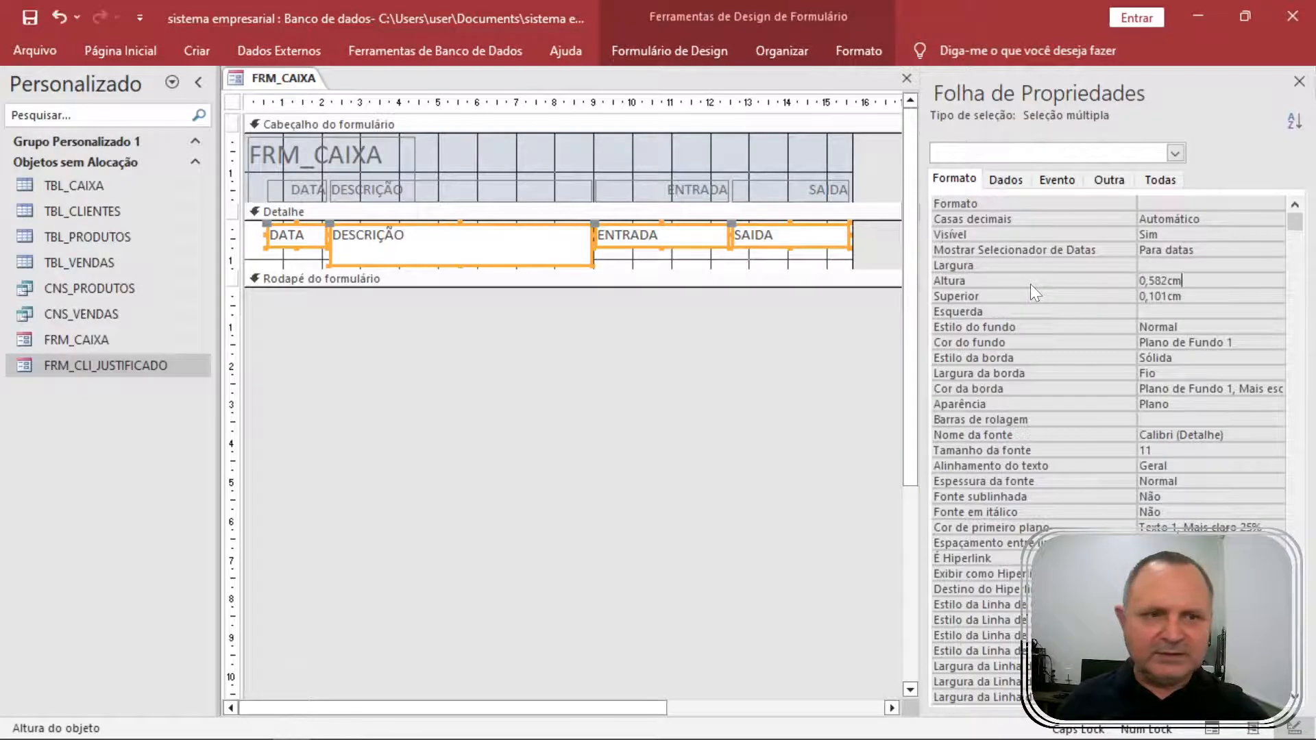
pyautogui.press('Return')
pyautogui.click(750, 269)
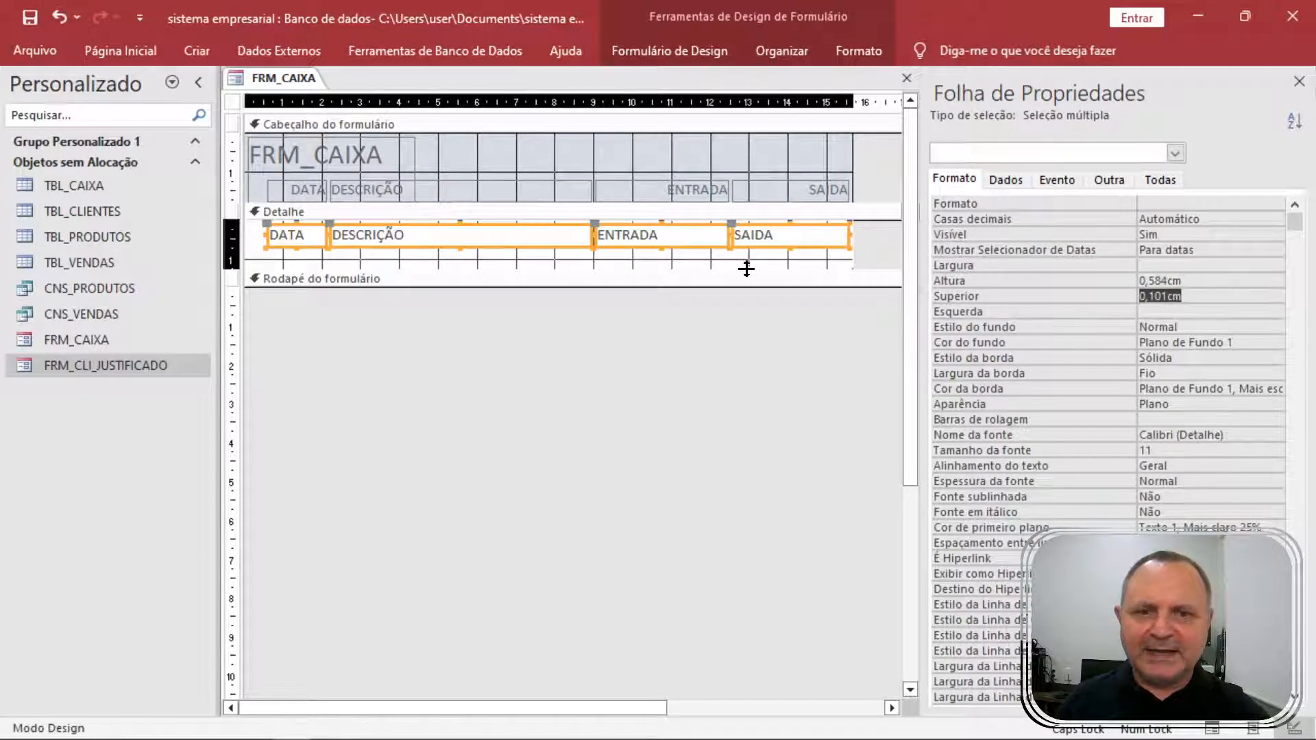
pyautogui.moveTo(748, 256); pyautogui.dragTo(749, 250)
pyautogui.click(619, 296)
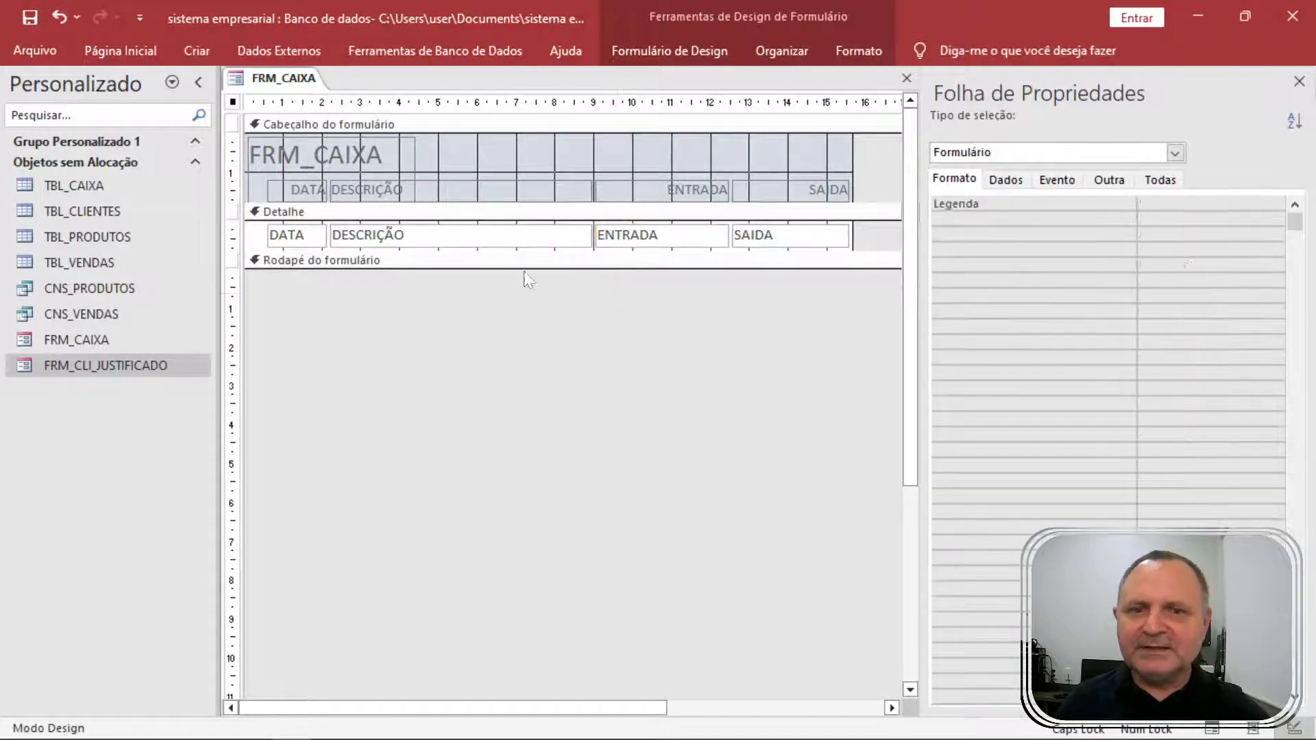
pyautogui.press('F5')
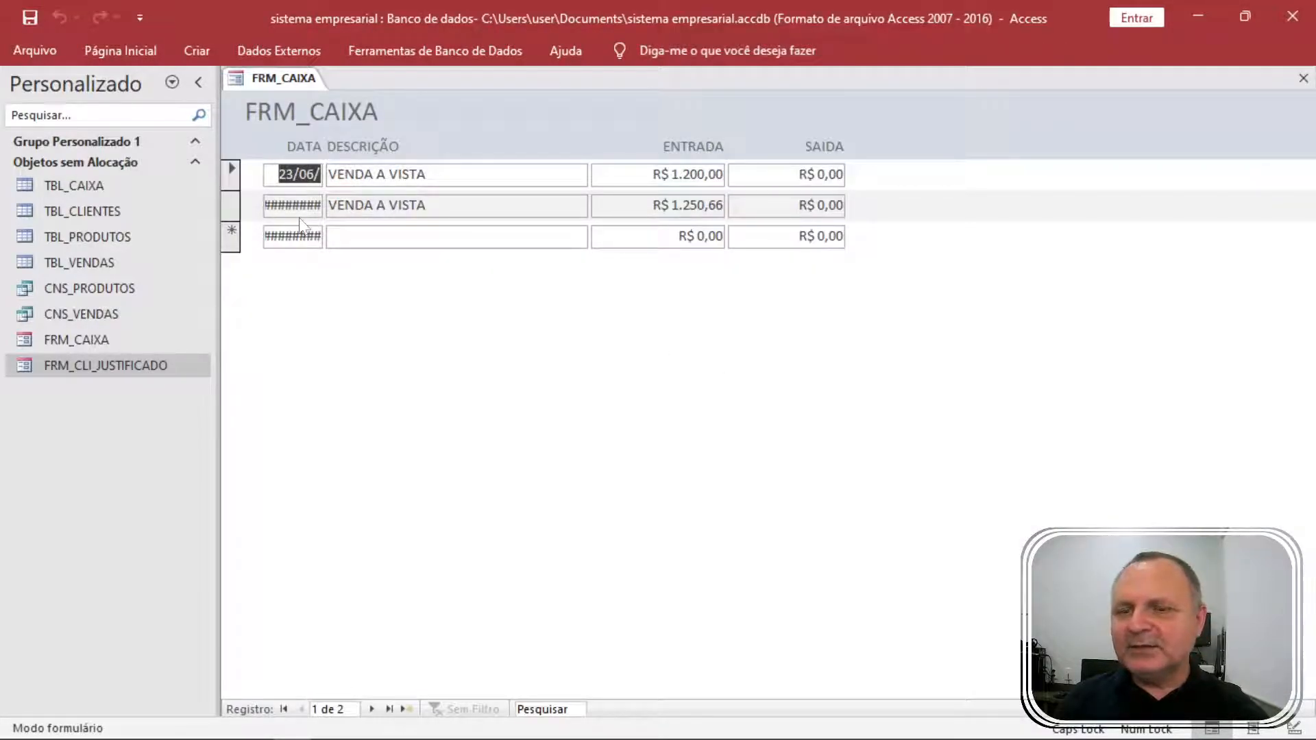
# Return FRM_CAIXA to design view and try widening the DATA box, then undo it.
pyautogui.rightClick(538, 295)
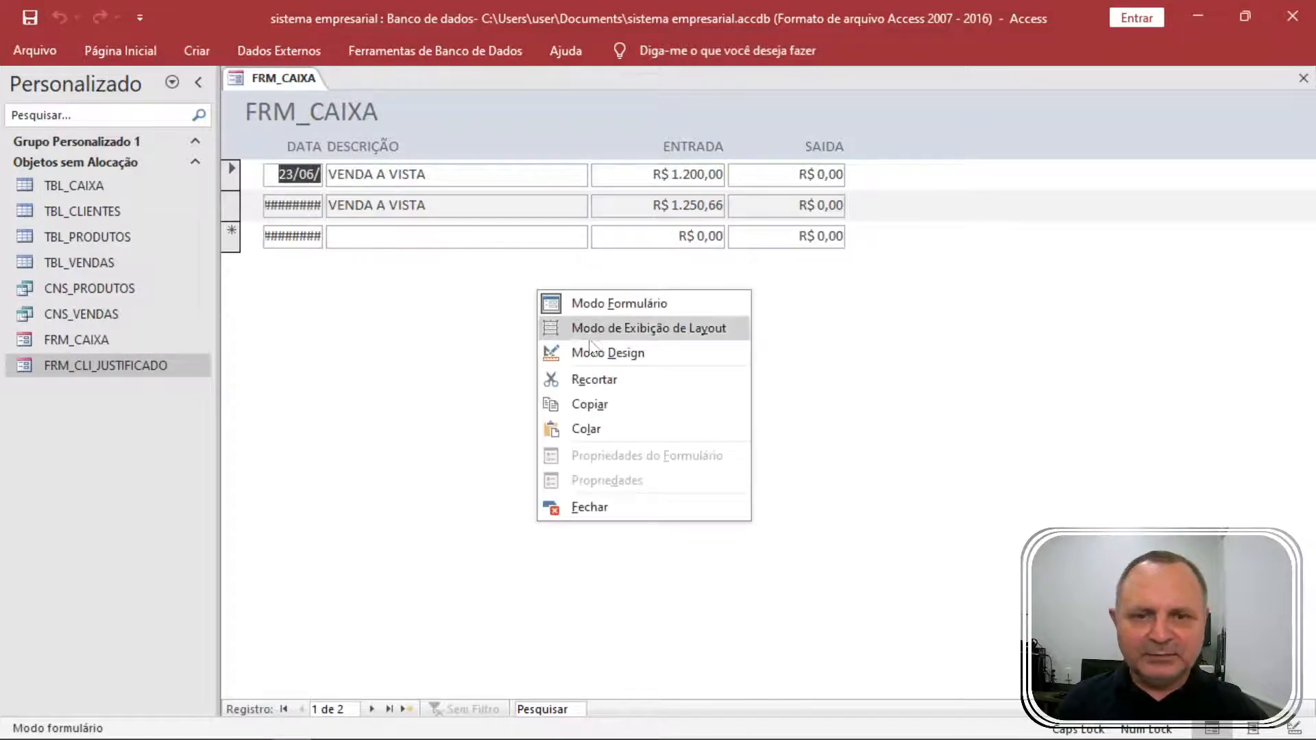
pyautogui.click(606, 353)
pyautogui.click(297, 236)
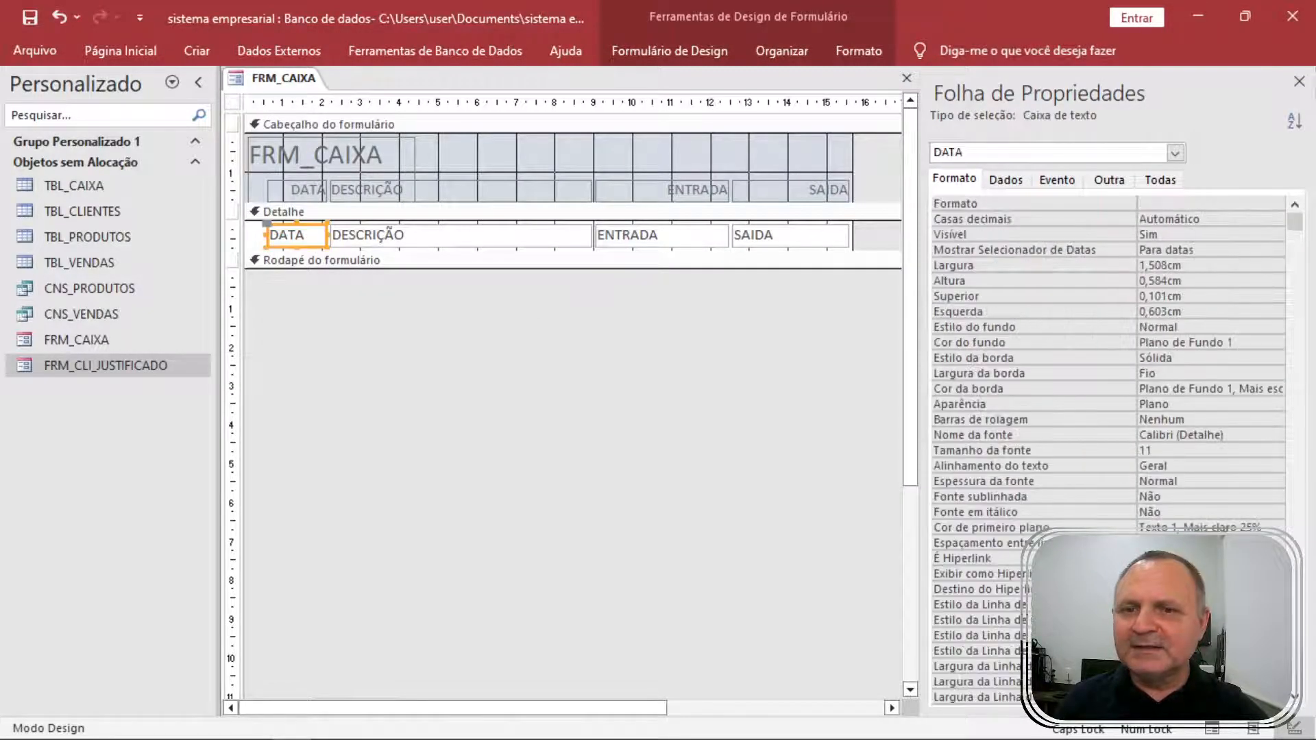
pyautogui.moveTo(329, 234); pyautogui.dragTo(403, 236)
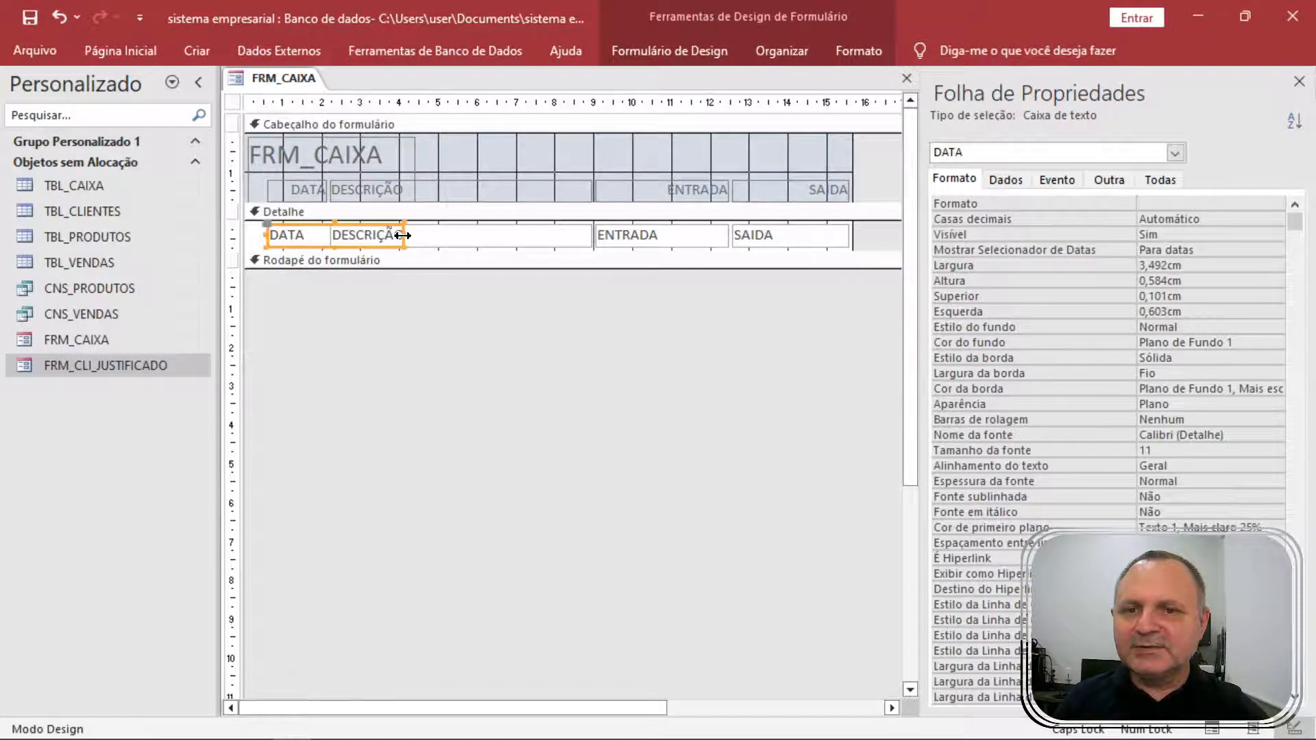
pyautogui.hotkey('ctrl', 'z')
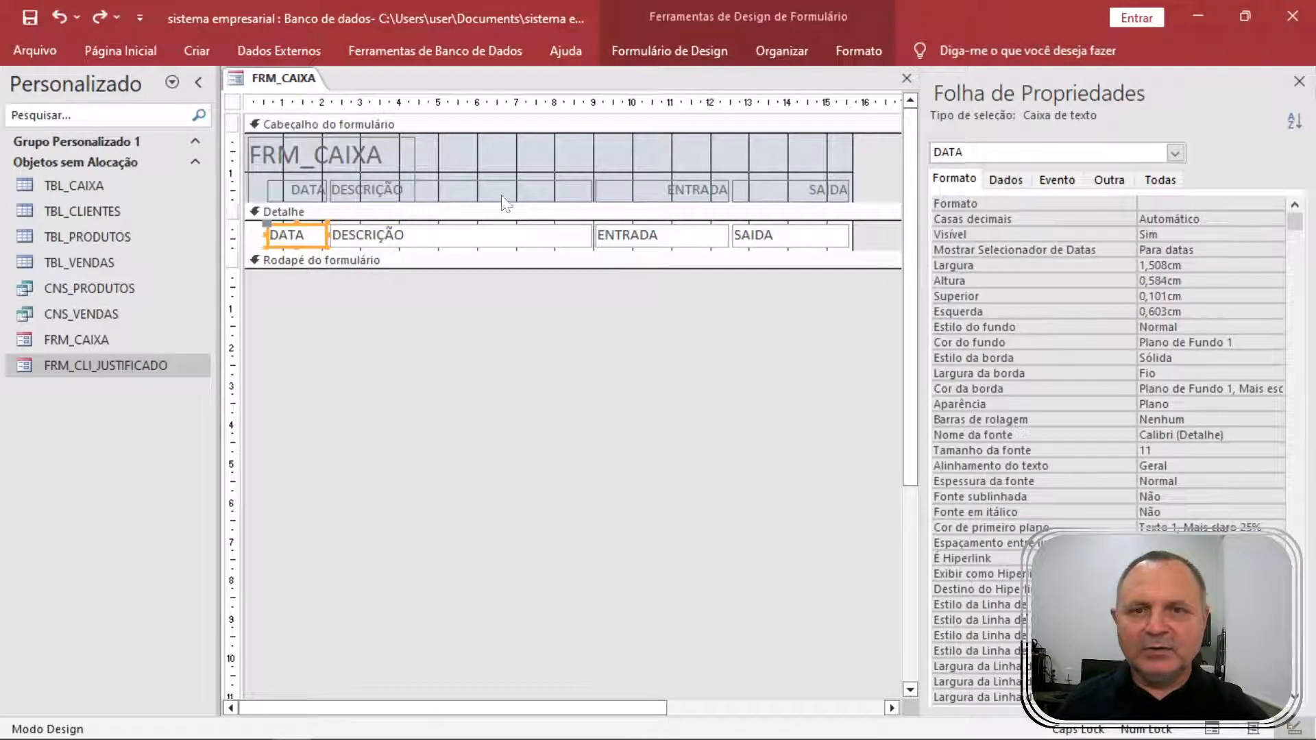
# Shift the DESCRIÇÃO, ENTRADA and SAIDA columns right and view the records.
pyautogui.moveTo(531, 172); pyautogui.dragTo(795, 261)
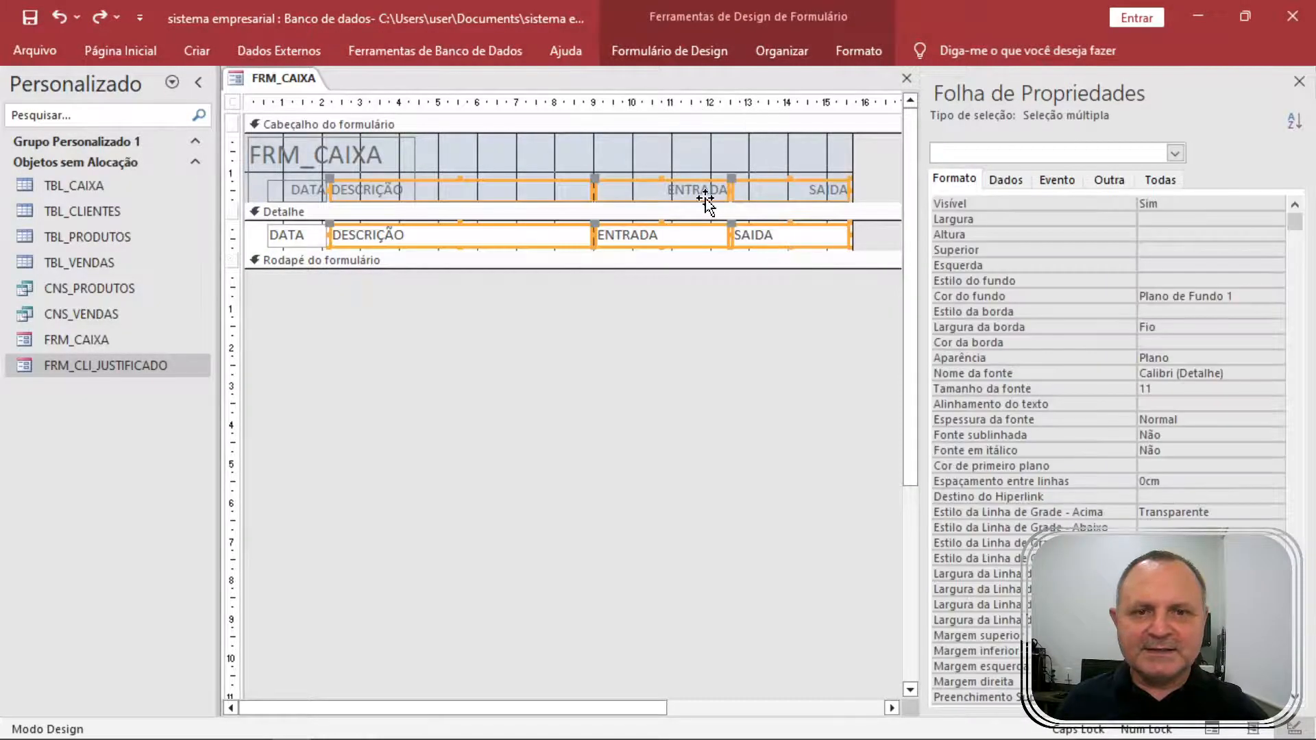
pyautogui.press('Right')
pyautogui.press('Right')
pyautogui.press('Right')
pyautogui.press('Right')
pyautogui.press('Right')
pyautogui.press('Right')
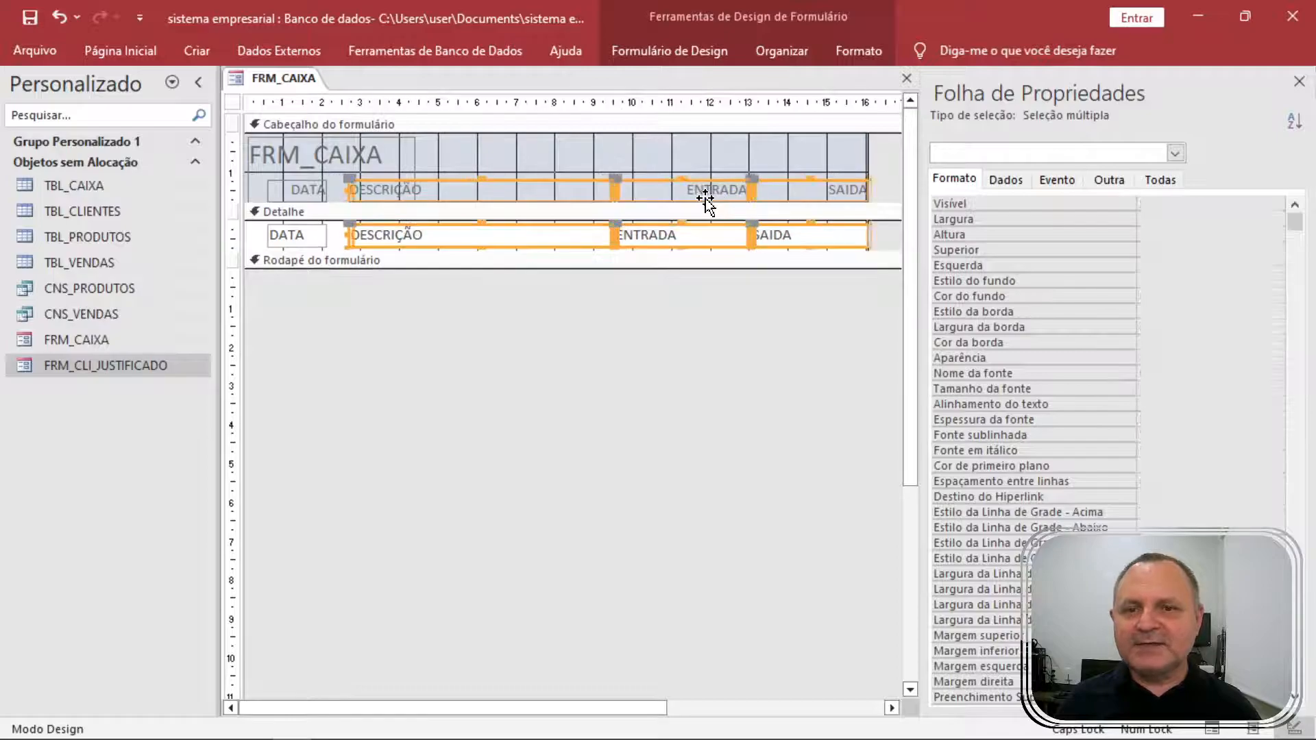
pyautogui.press('Right')
pyautogui.press('Right')
pyautogui.press('Right')
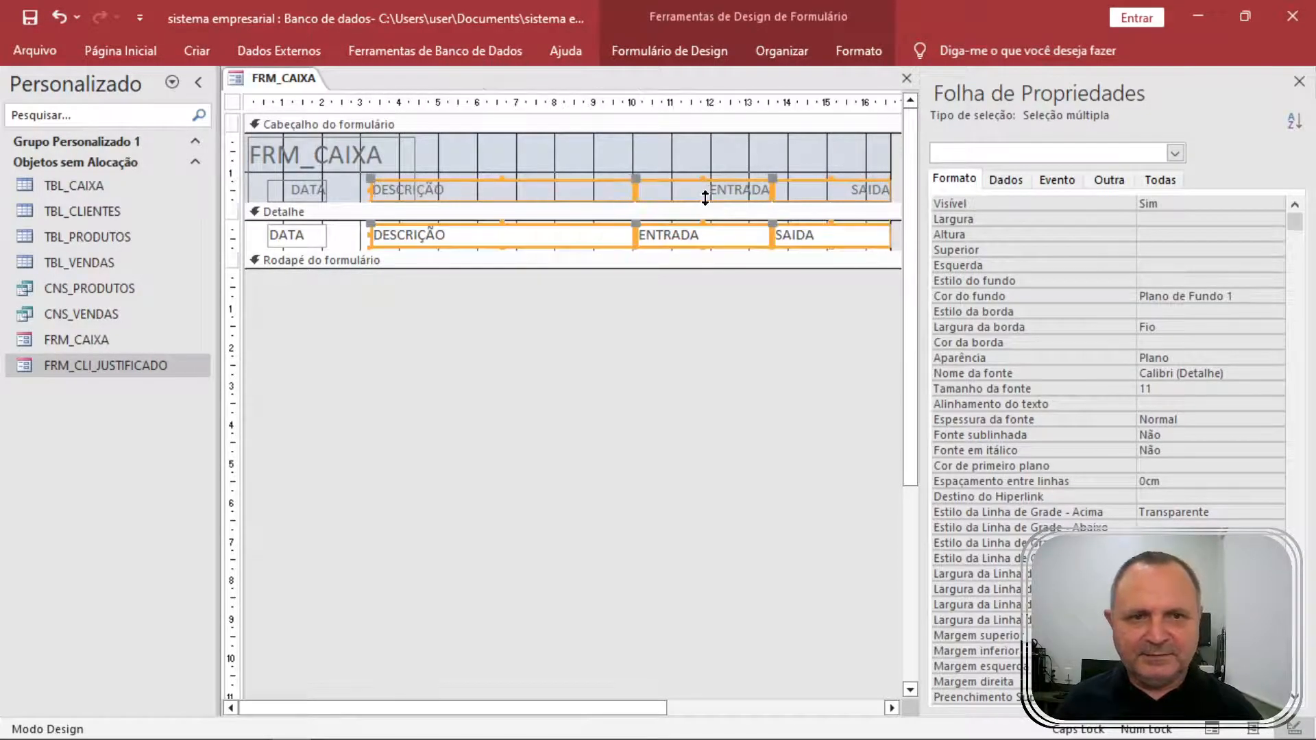
pyautogui.moveTo(360, 197); pyautogui.dragTo(374, 236)
pyautogui.hotkey('ctrl', 'z')
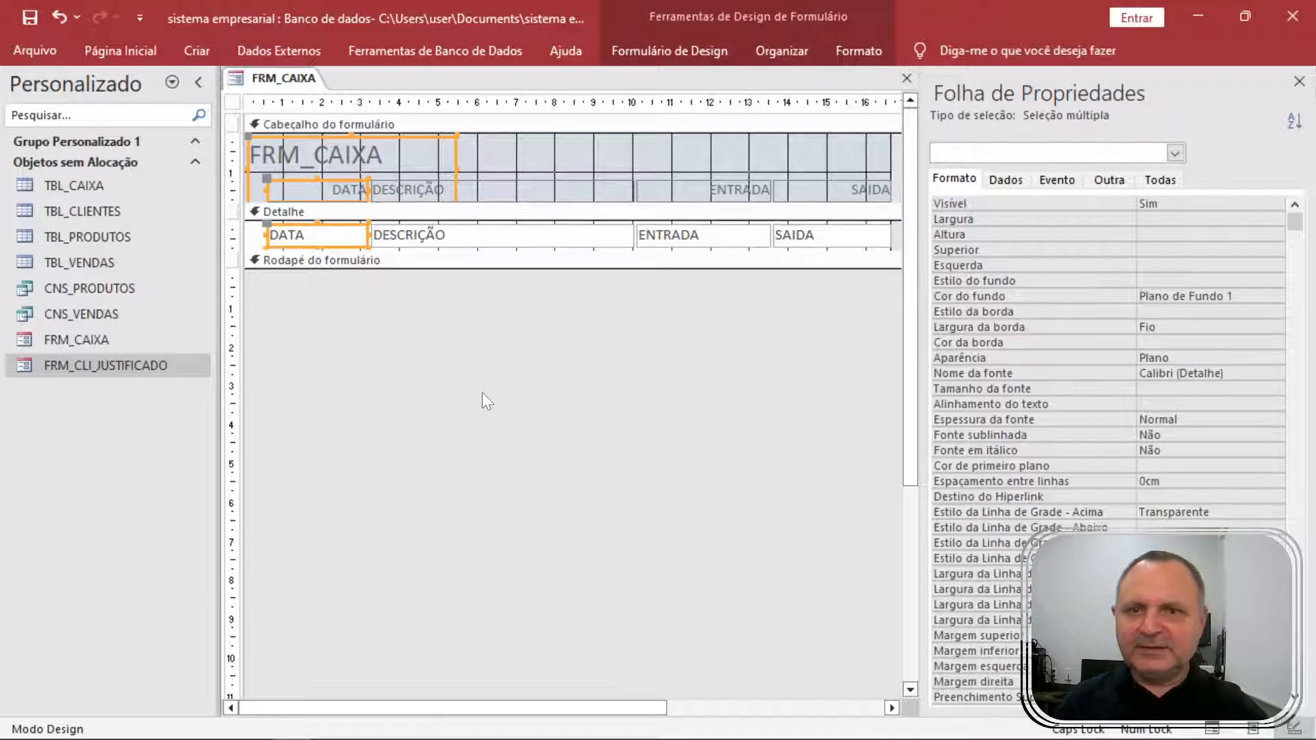
pyautogui.press('F5')
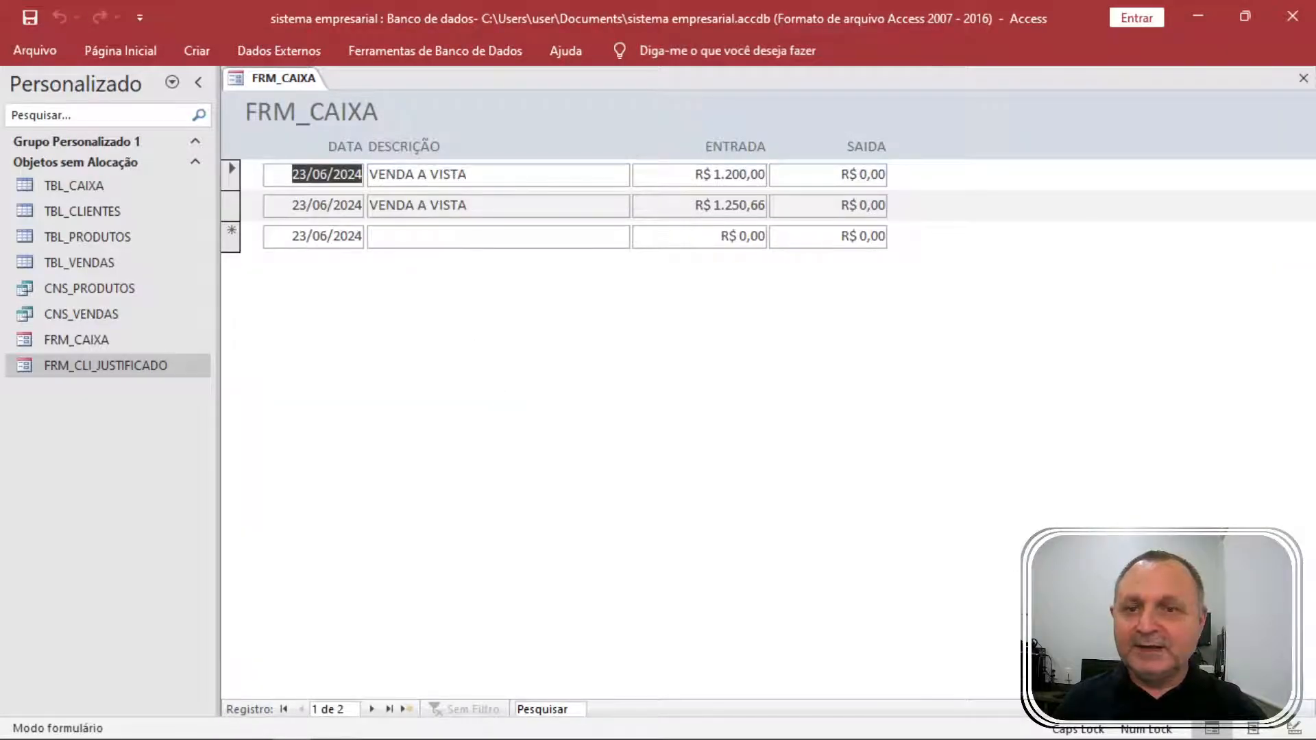
# In design view, retitle the header label to 'CONTROLE DE CAIXA DA EMPRESA XPTO XYZ'.
pyautogui.rightClick(734, 401)
pyautogui.click(802, 459)
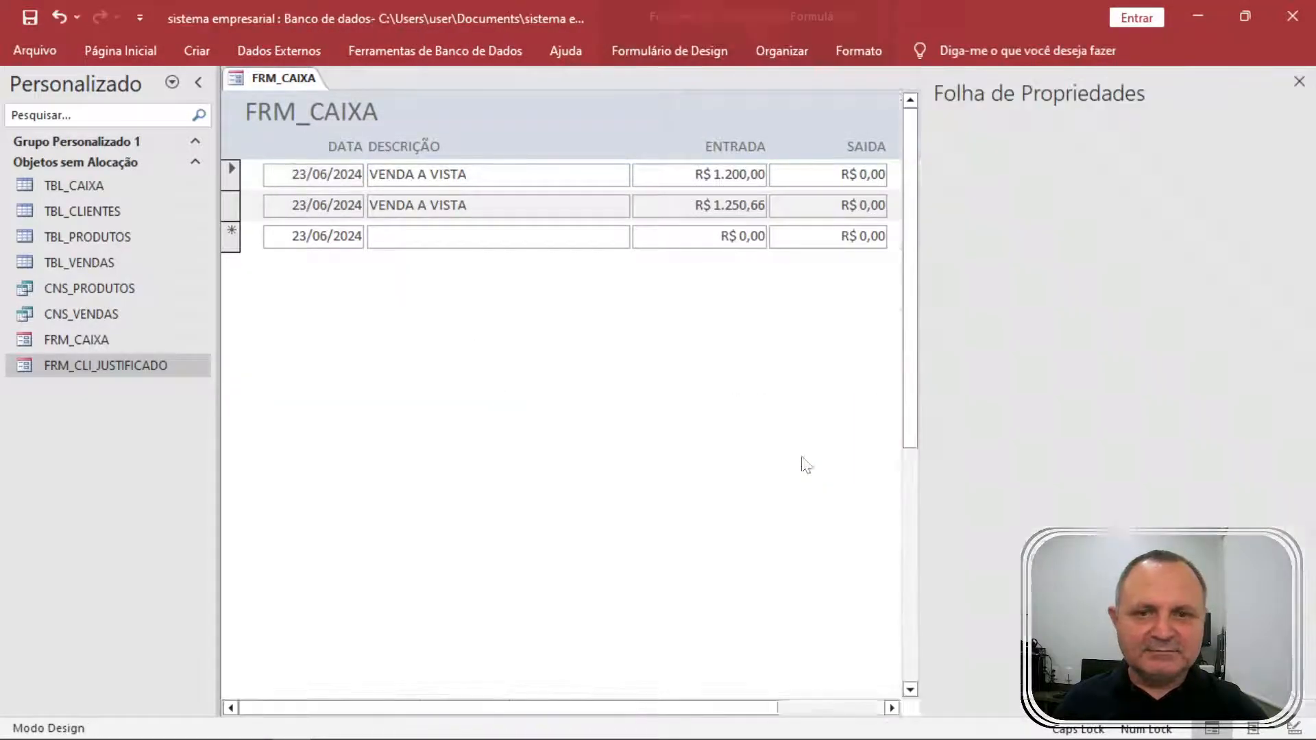
pyautogui.click(483, 154)
pyautogui.click(382, 150)
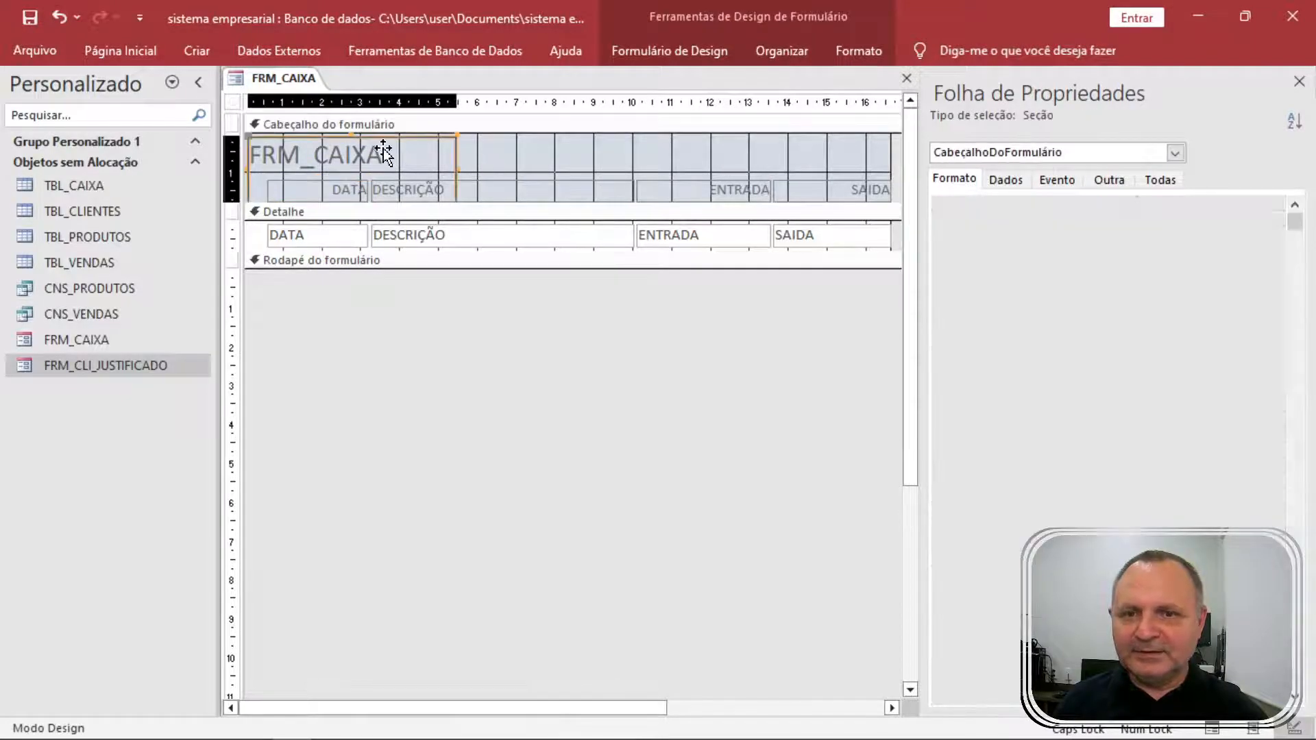
pyautogui.click(367, 154)
pyautogui.moveTo(384, 154); pyautogui.dragTo(243, 154)
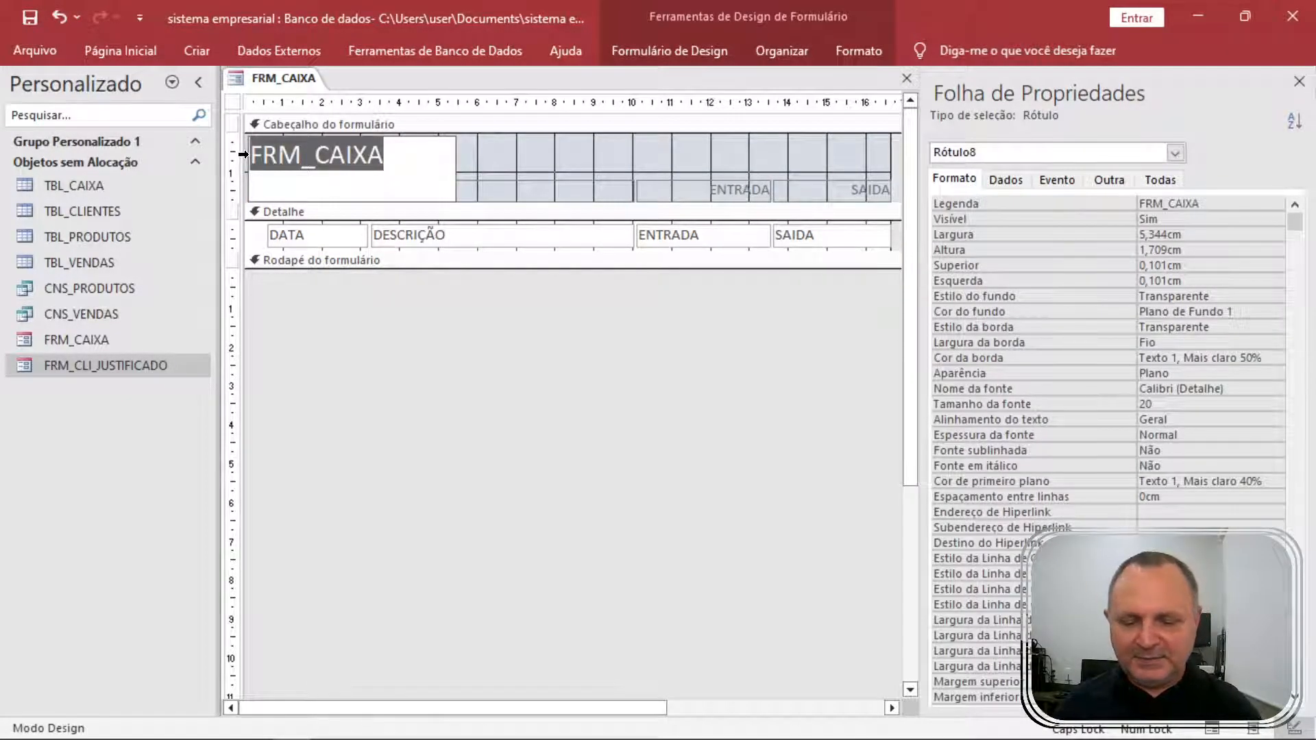
pyautogui.write('contr')
pyautogui.press('BackSpace')
pyautogui.press('BackSpace')
pyautogui.press('BackSpace')
pyautogui.press('BackSpace')
pyautogui.press('BackSpace')
pyautogui.write('CONTROLE DE')
pyautogui.press('BackSpace')
pyautogui.press('BackSpace')
pyautogui.press('BackSpace')
pyautogui.write('E DE C')
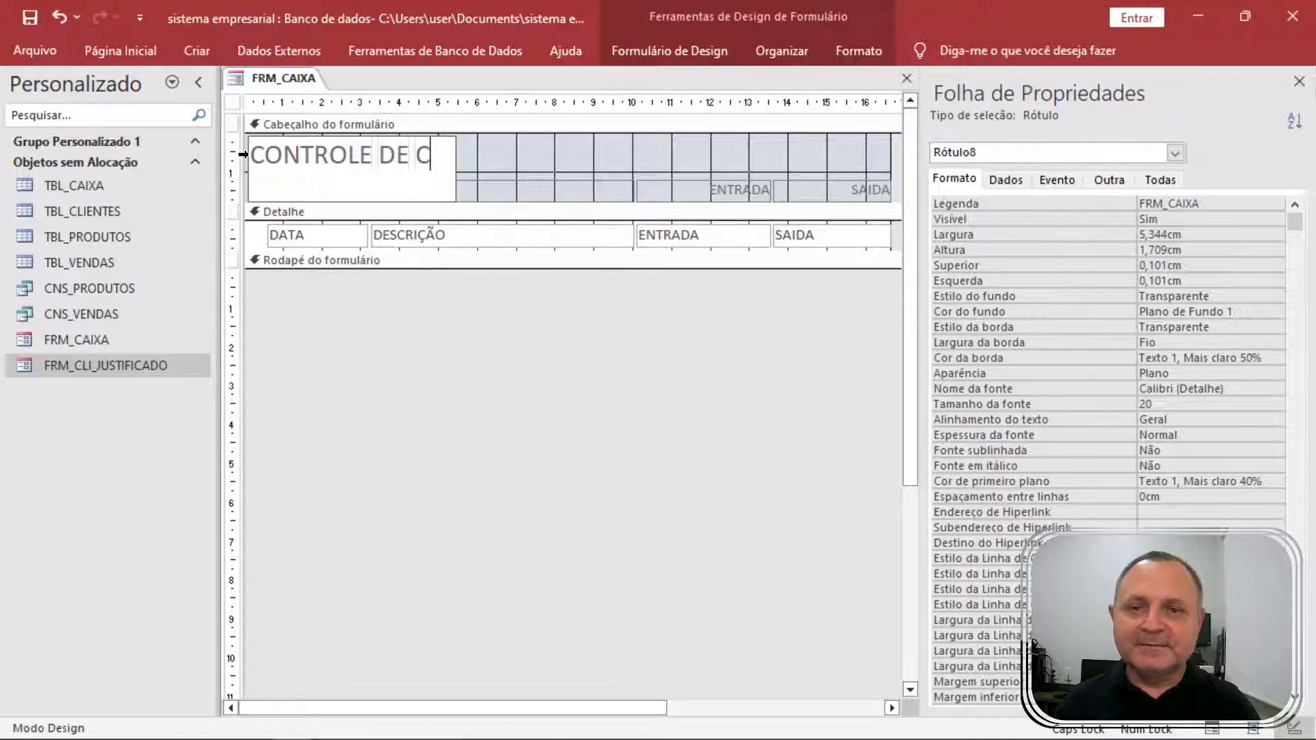
pyautogui.write('AIXA DA EMPRESAA XY')
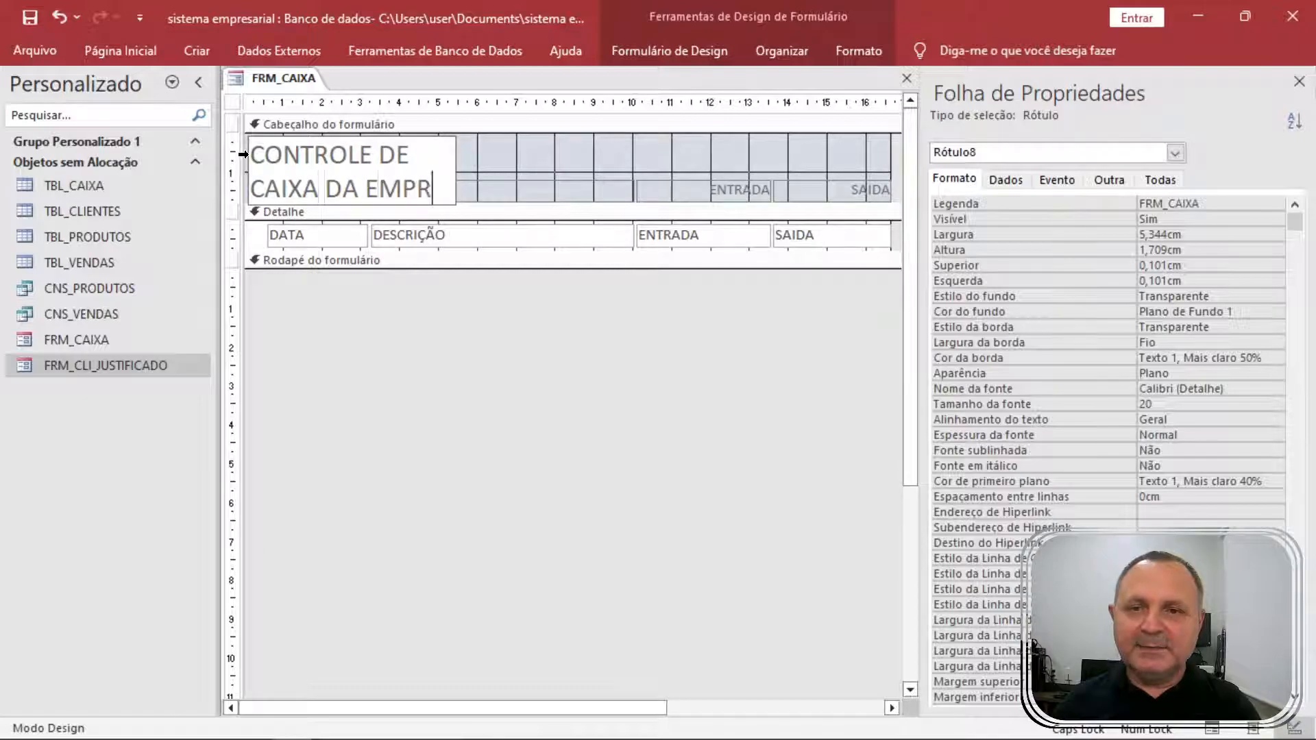
pyautogui.press('BackSpace')
pyautogui.press('BackSpace')
pyautogui.press('BackSpace')
pyautogui.press('BackSpace')
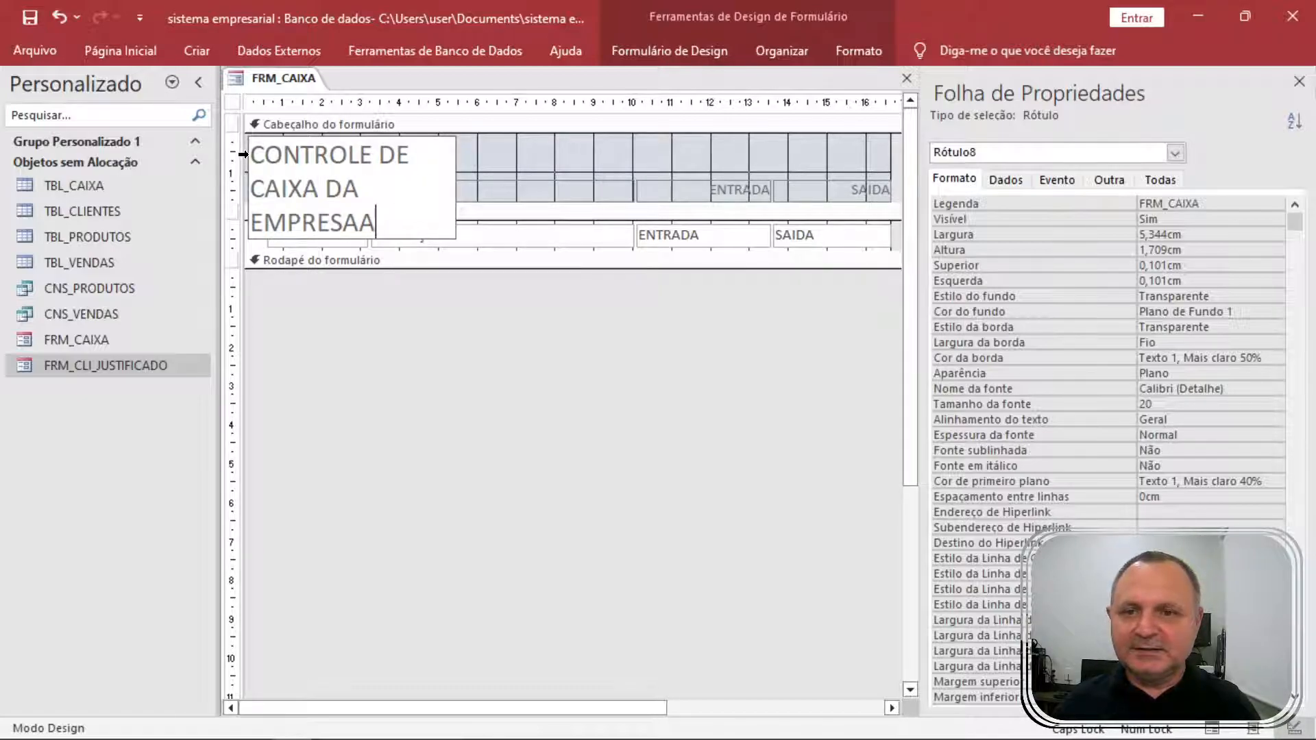
pyautogui.write('XPTO XYZ')
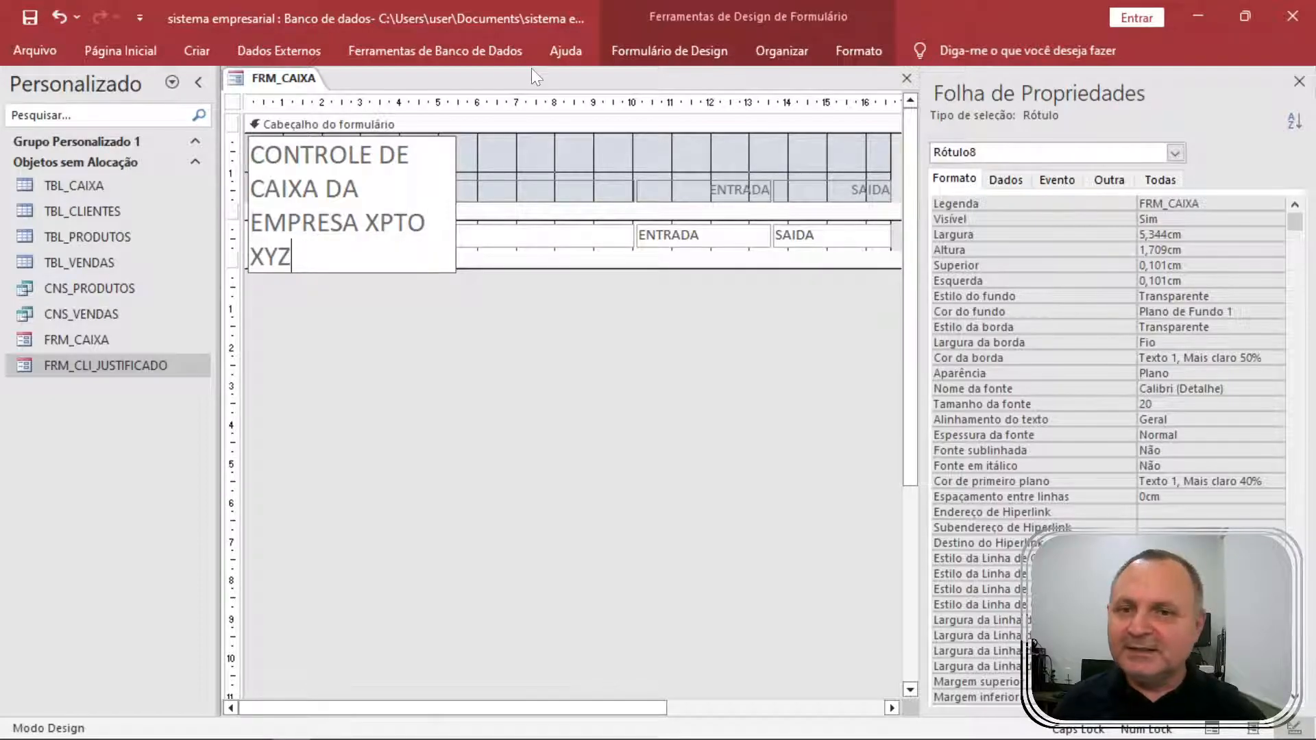
pyautogui.click(480, 141)
# Widen the title to a single line, shorten the form header, and preview the form.
pyautogui.click(429, 145)
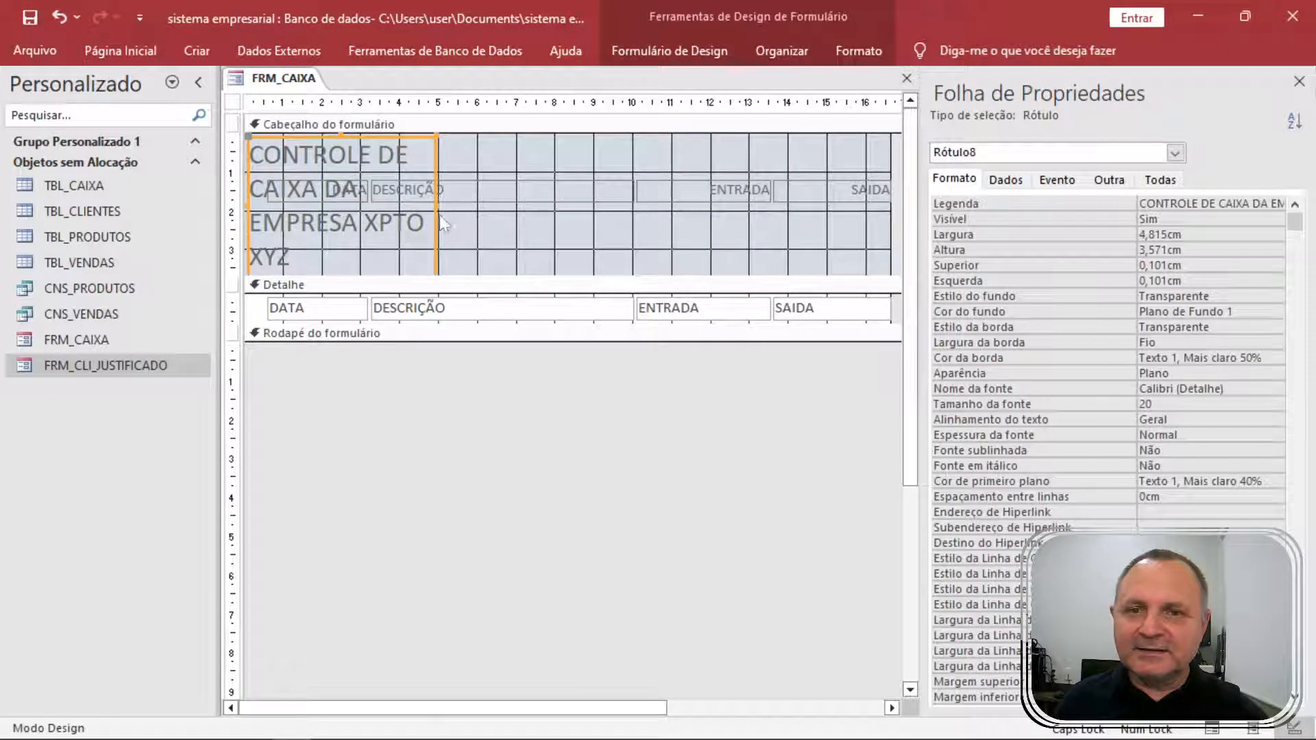
pyautogui.click(436, 203)
pyautogui.moveTo(436, 204); pyautogui.dragTo(809, 204)
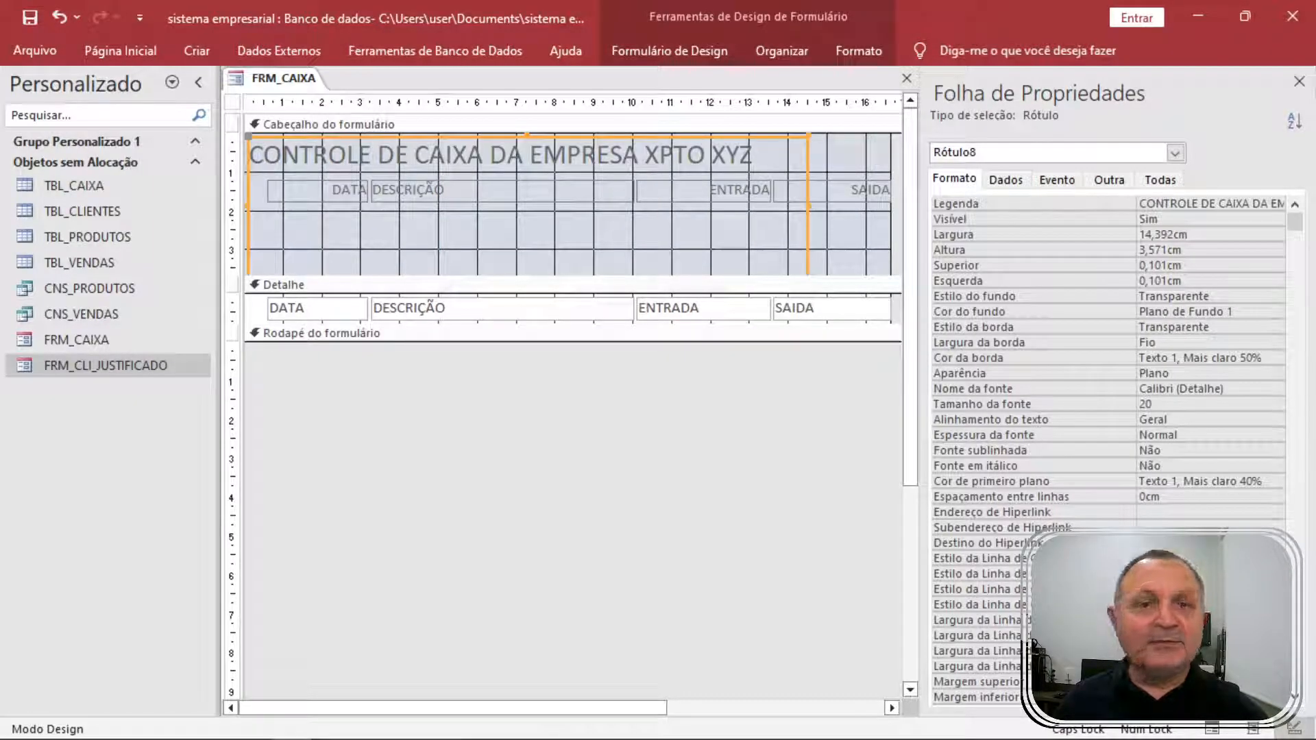
pyautogui.click(1299, 80)
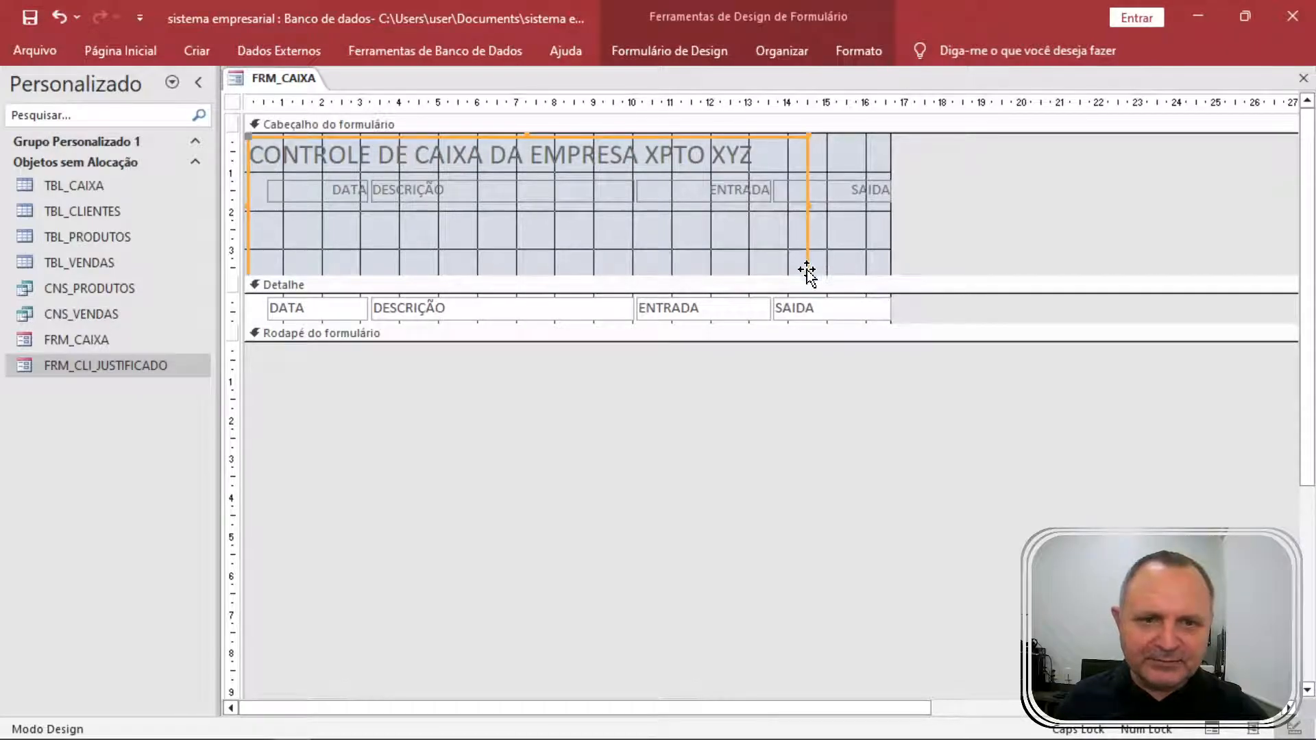
pyautogui.moveTo(807, 272); pyautogui.dragTo(809, 177)
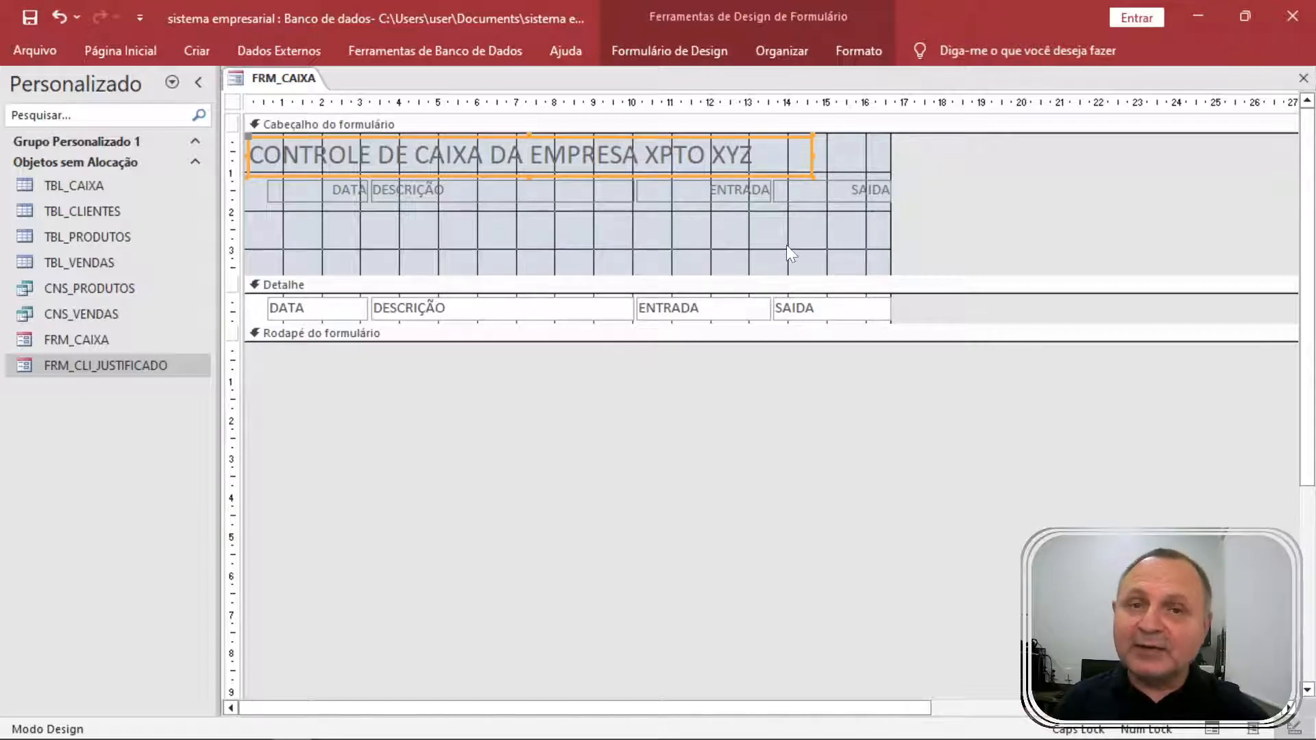
pyautogui.moveTo(734, 274); pyautogui.dragTo(743, 213)
pyautogui.press('F5')
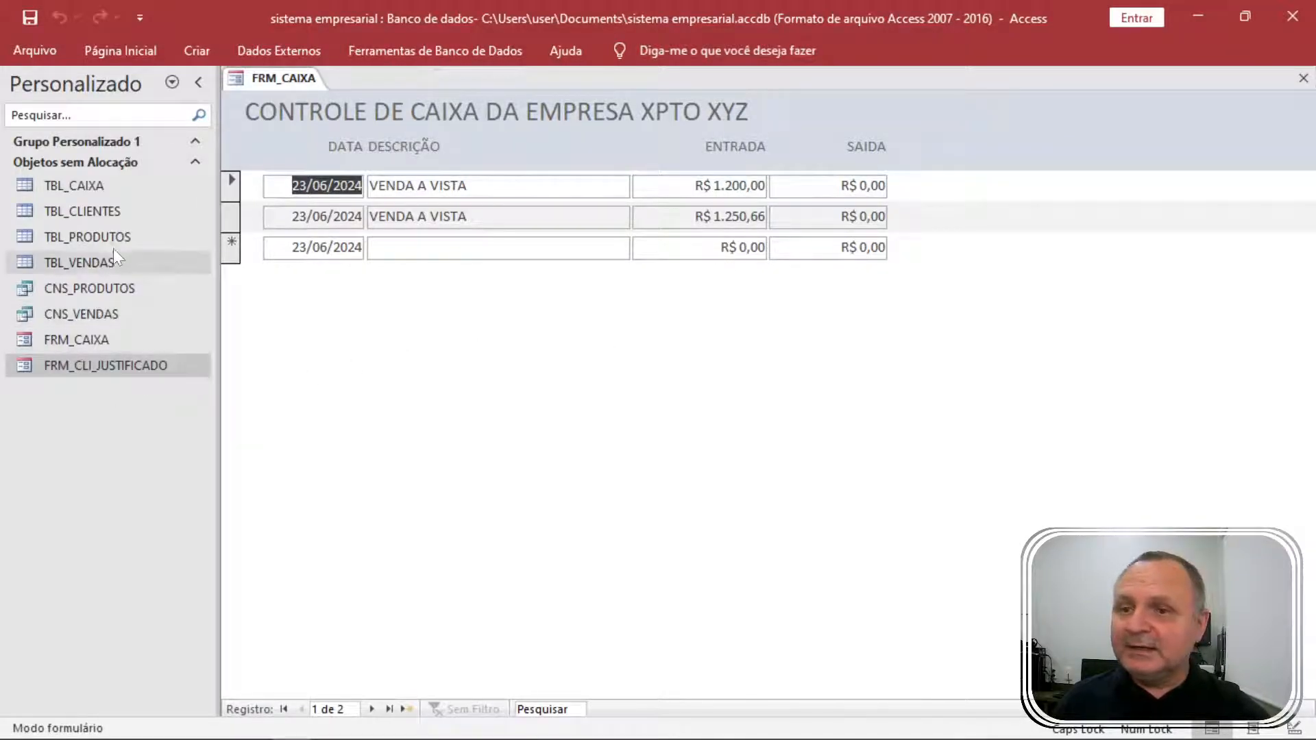
# Return to design view and select the ENTRADA and SAIDA detail fields.
pyautogui.rightClick(970, 150)
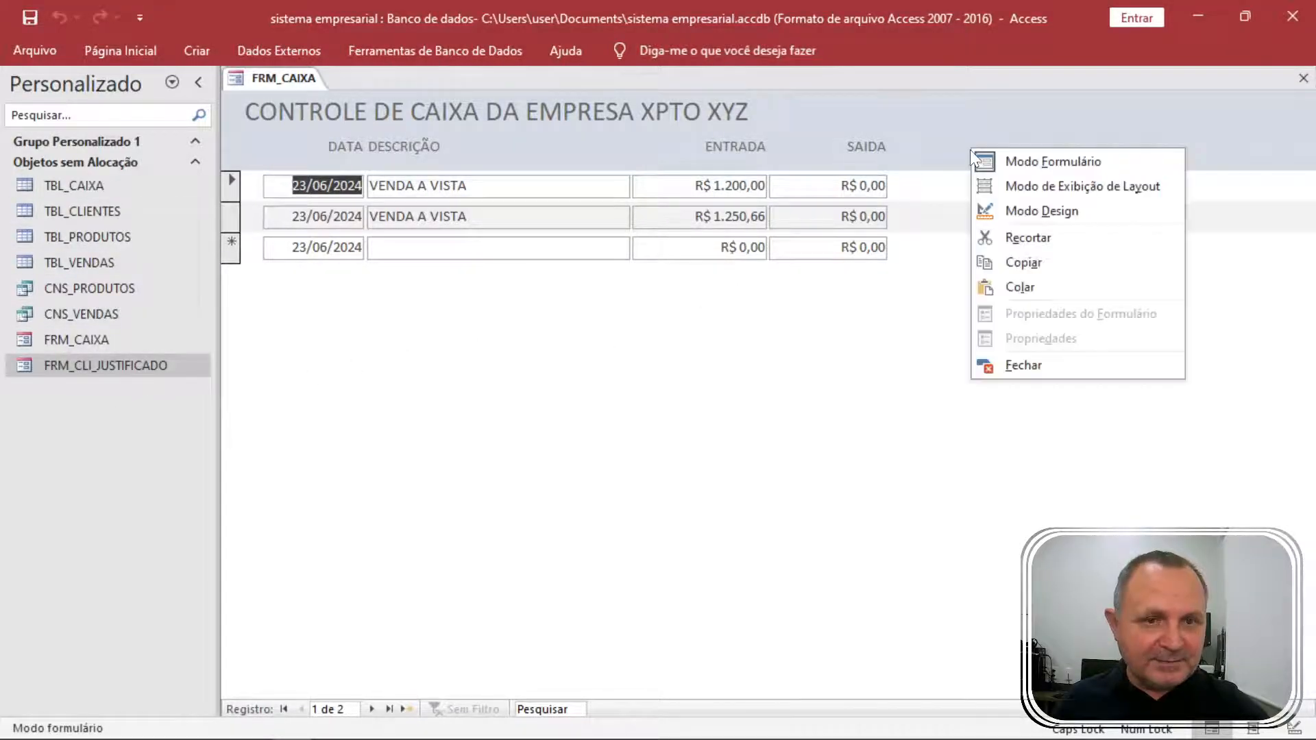
pyautogui.click(1073, 213)
pyautogui.moveTo(950, 241); pyautogui.dragTo(740, 249)
# Copy the ENTRADA and SAIDA boxes into the form footer beneath their columns.
pyautogui.hotkey('ctrl', 'c')
pyautogui.click(873, 310)
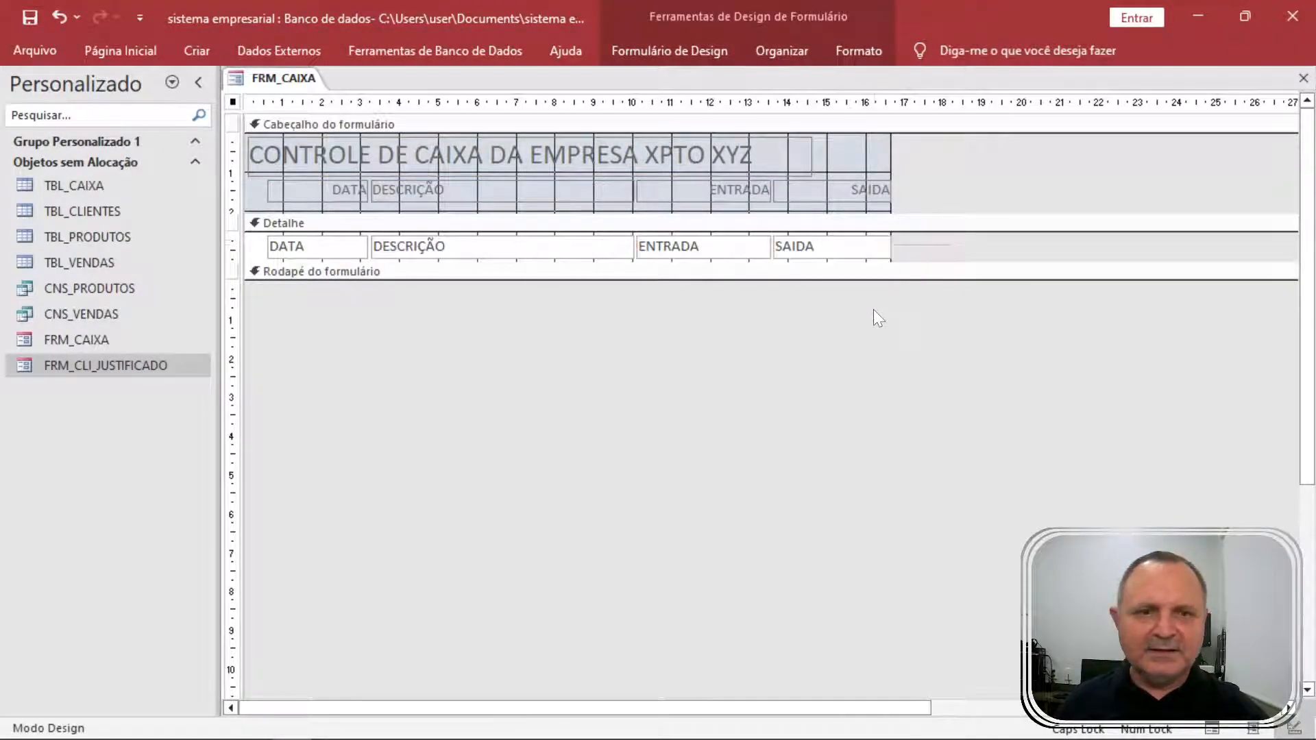
pyautogui.click(884, 275)
pyautogui.hotkey('ctrl', 'v')
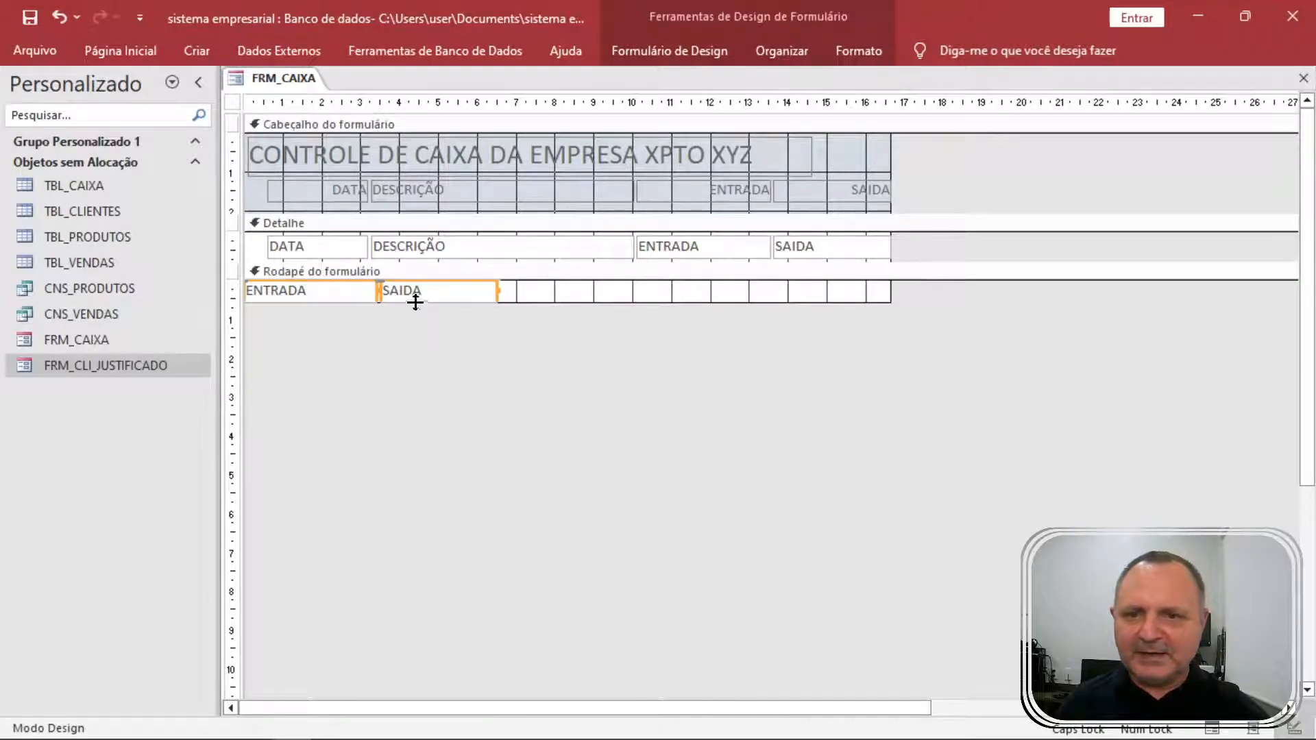
pyautogui.moveTo(440, 297); pyautogui.dragTo(815, 301)
pyautogui.click(707, 308)
# Make the footer ENTRADA box total the column with =SOMA(ENTRADA).
pyautogui.click(711, 294)
pyautogui.click(713, 293)
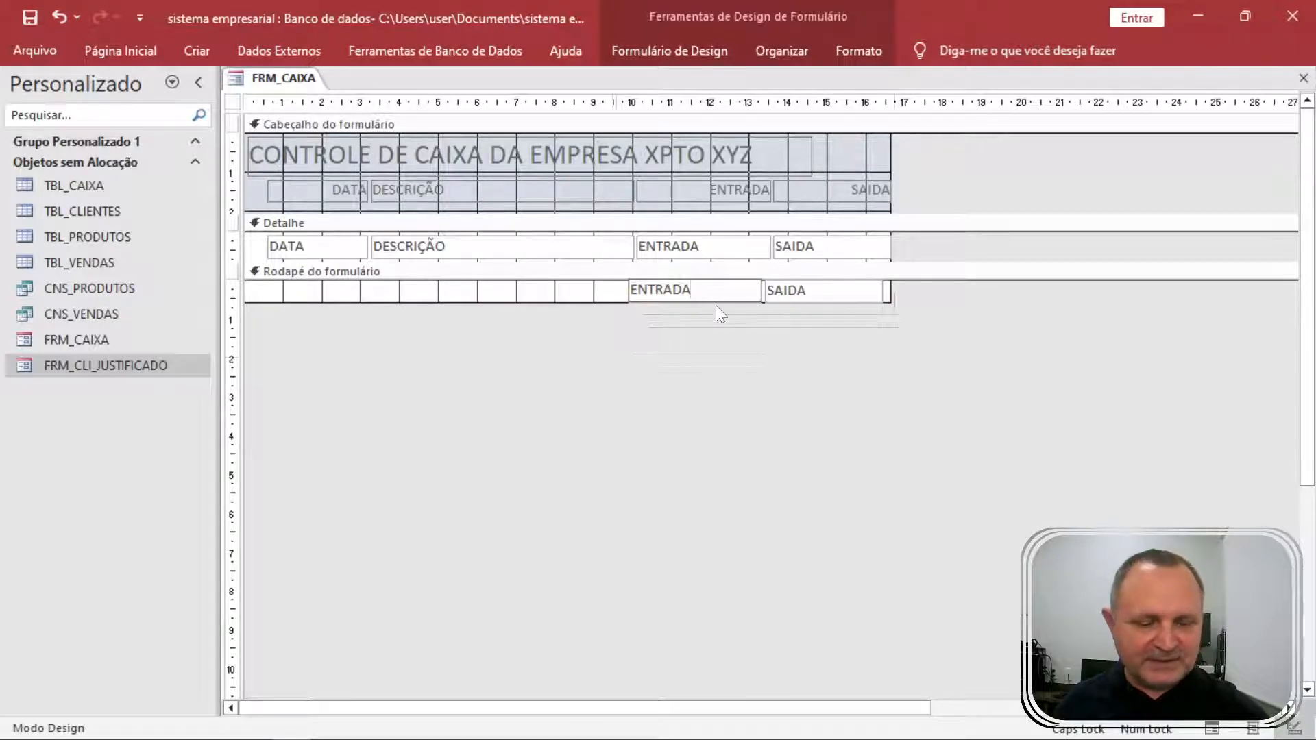
pyautogui.press('Home')
pyautogui.write('=SOMA')
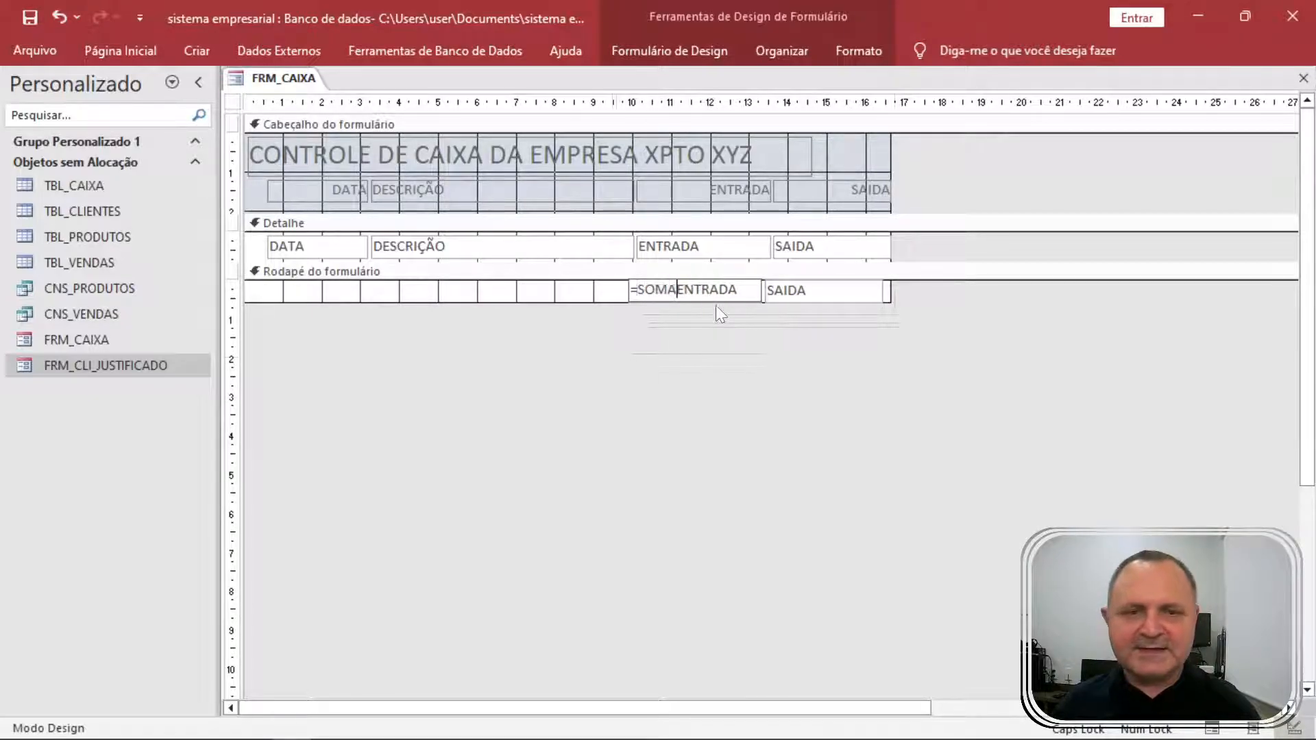
pyautogui.write('(')
pyautogui.press('End')
pyautogui.write(')')
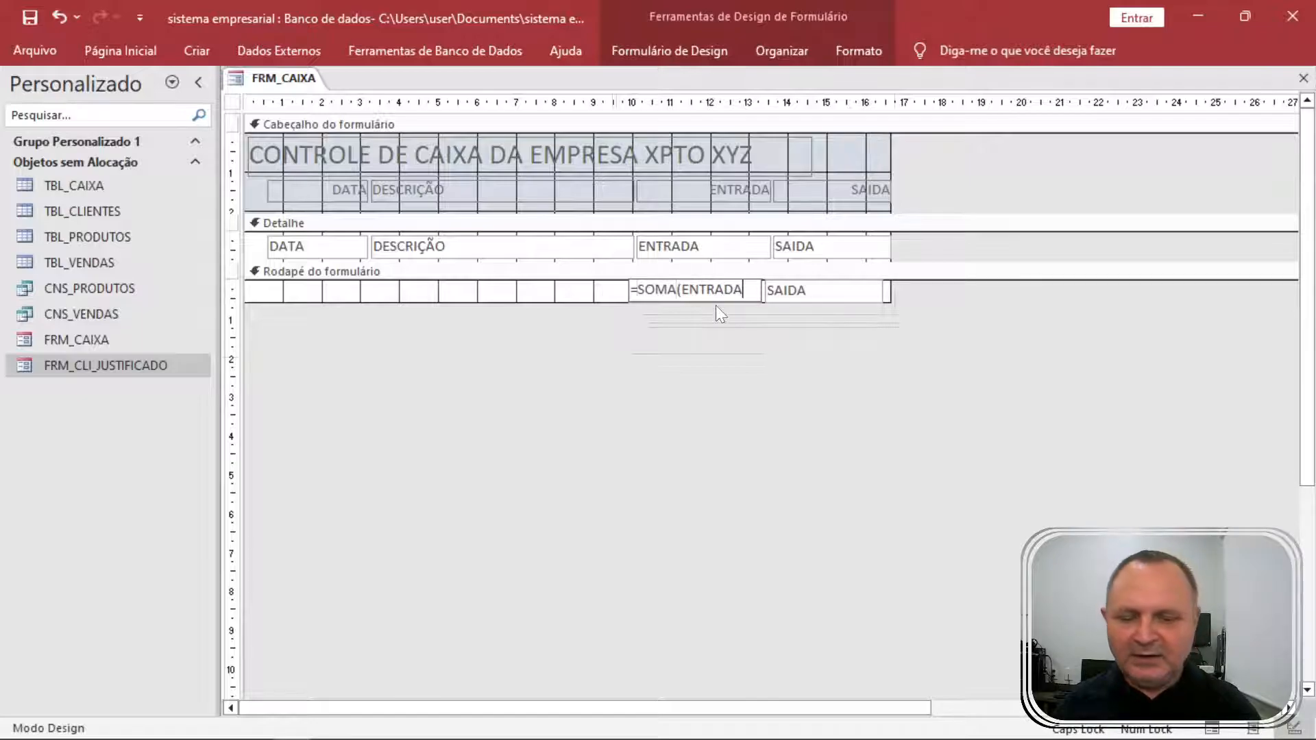
pyautogui.press('Return')
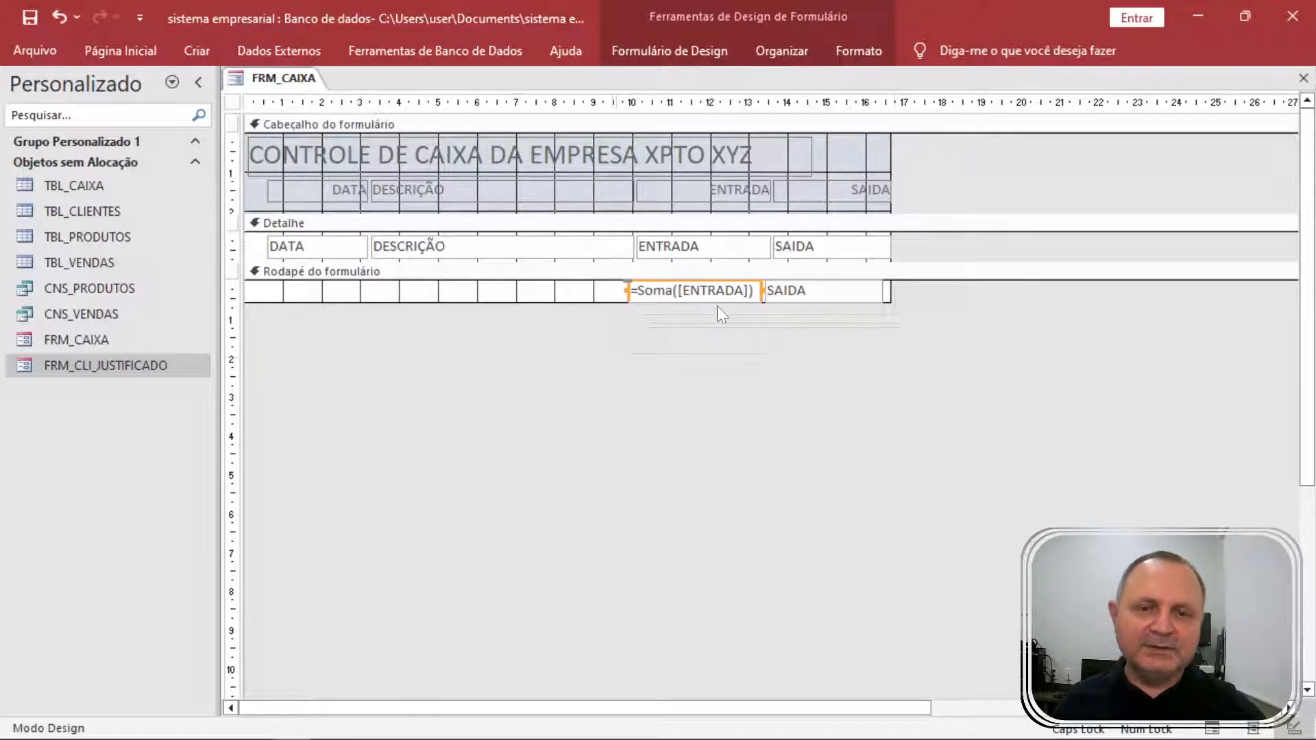
# Set the footer SAIDA box to =SOMA(SAIDA), fixing the parentheses error, and view the totals.
pyautogui.click(769, 295)
pyautogui.click(805, 291)
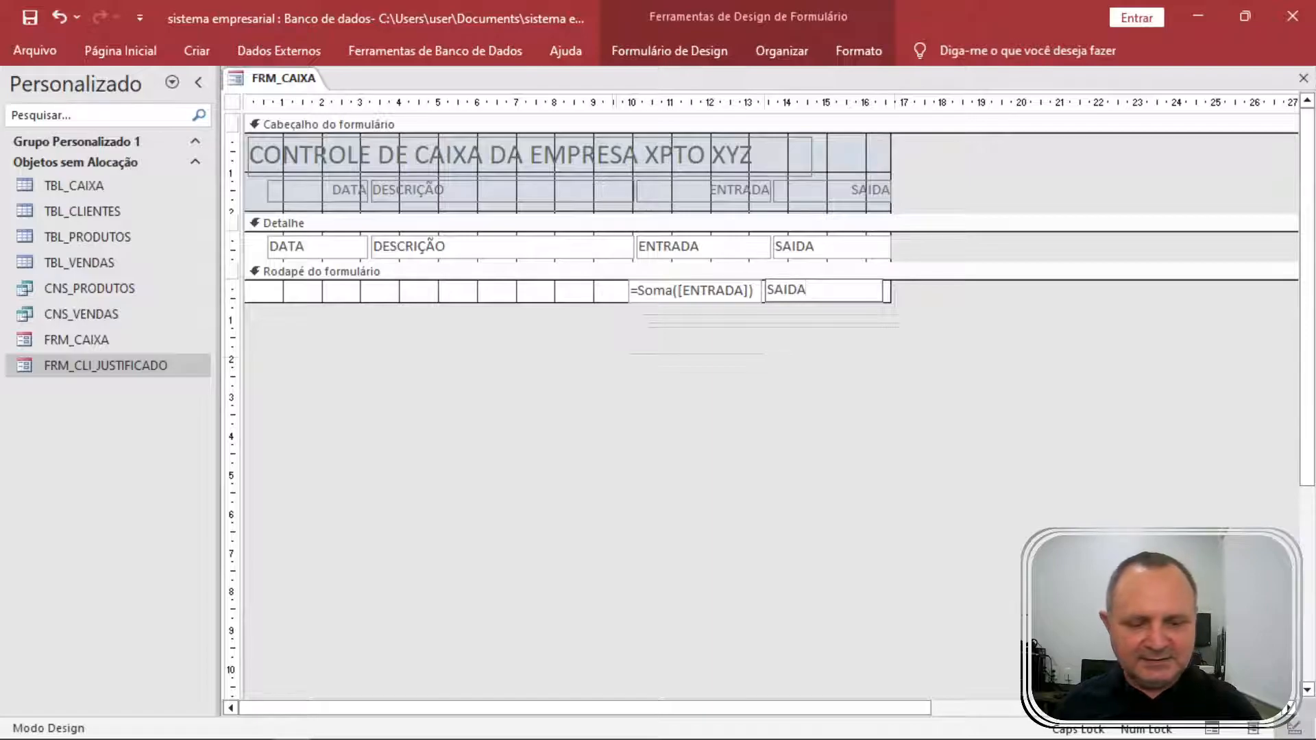
pyautogui.press('Home')
pyautogui.write('=SOMA(SAIDA)')
pyautogui.hotkey('shift', 'End')
pyautogui.press('Delete')
pyautogui.press('Return')
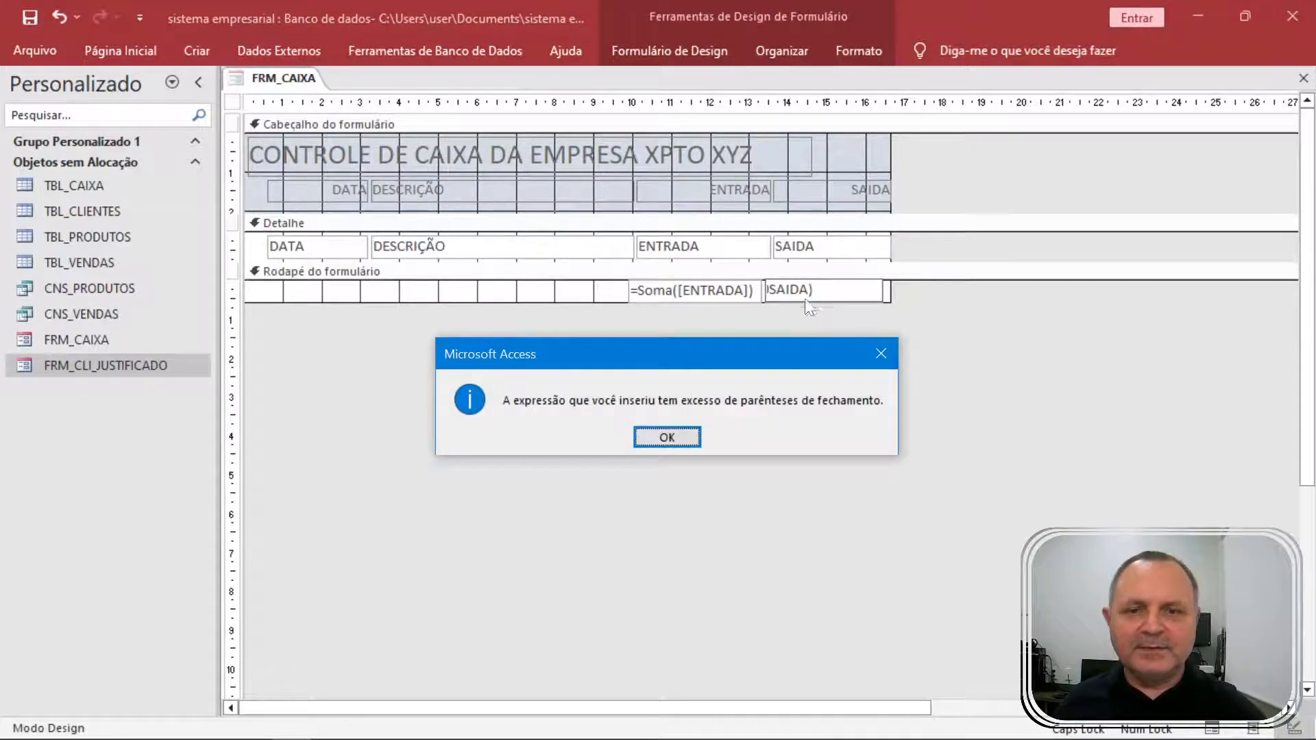
pyautogui.click(678, 438)
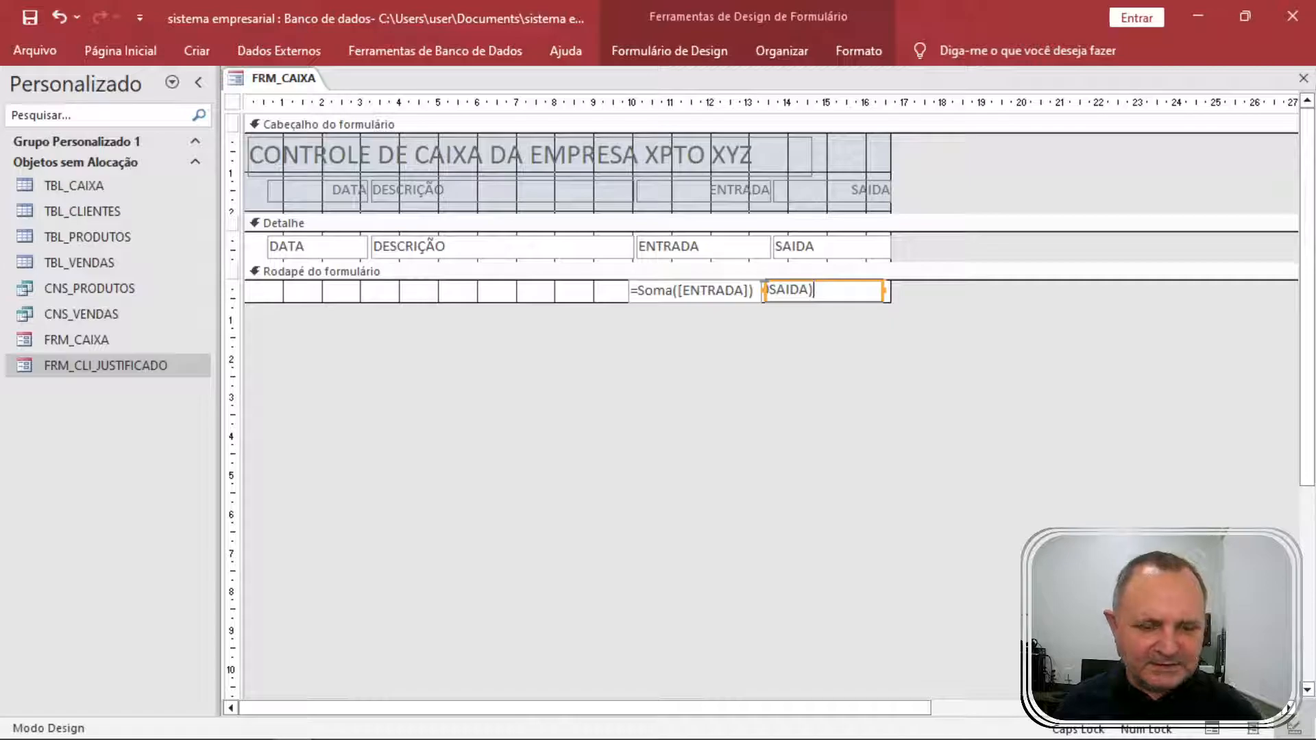
pyautogui.press('Home')
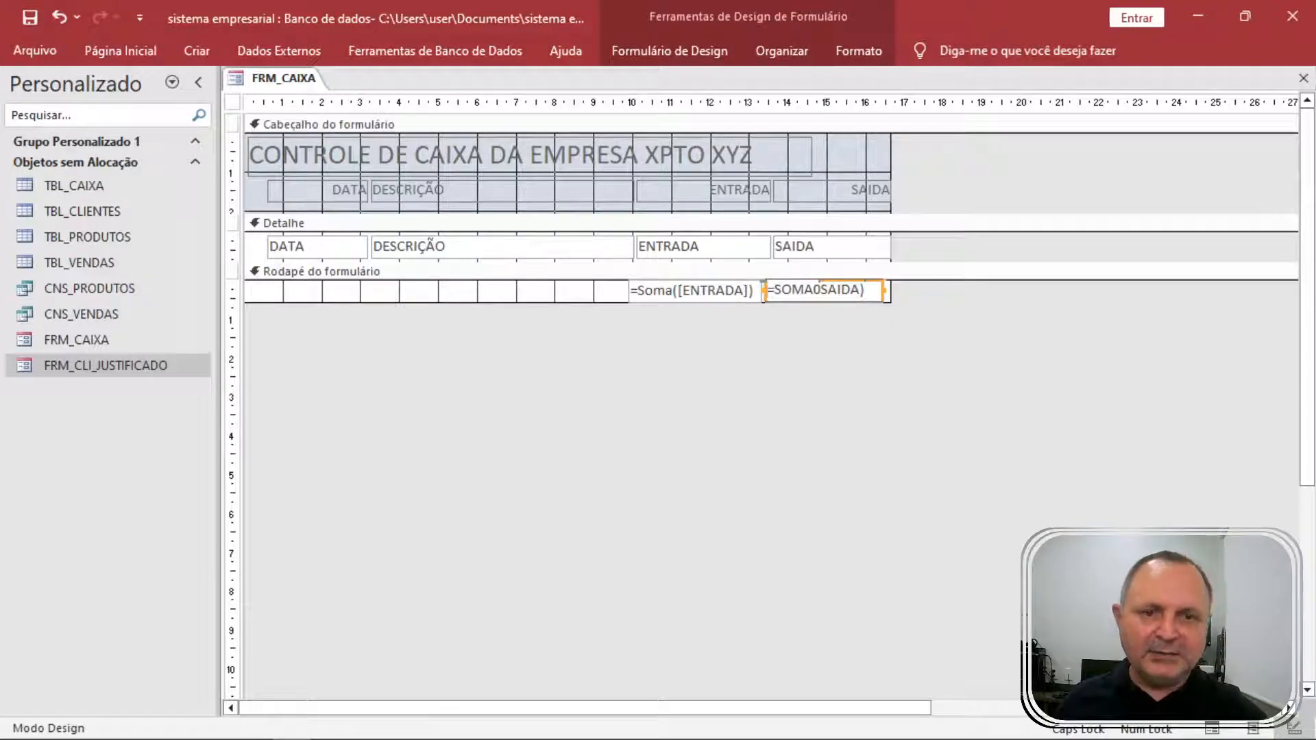
pyautogui.press('BackSpace')
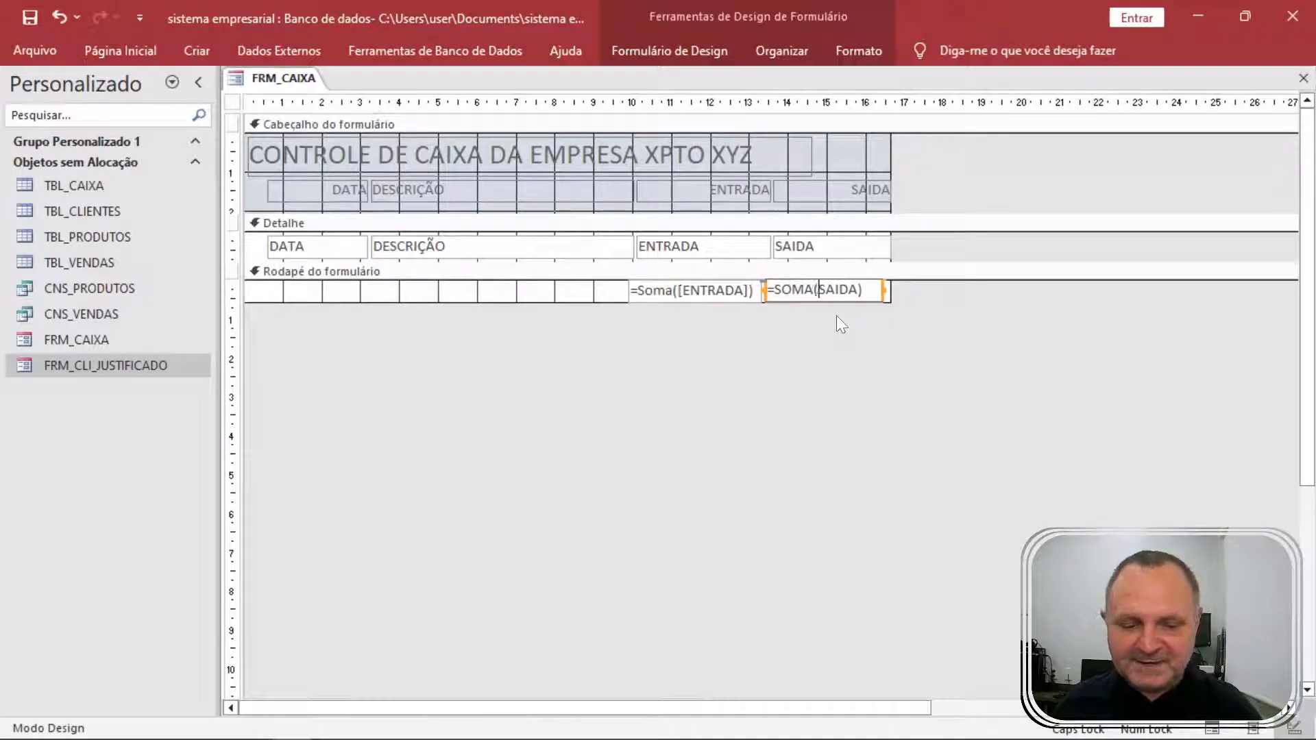
pyautogui.write('(')
pyautogui.press('Return')
pyautogui.click(866, 353)
pyautogui.press('F5')
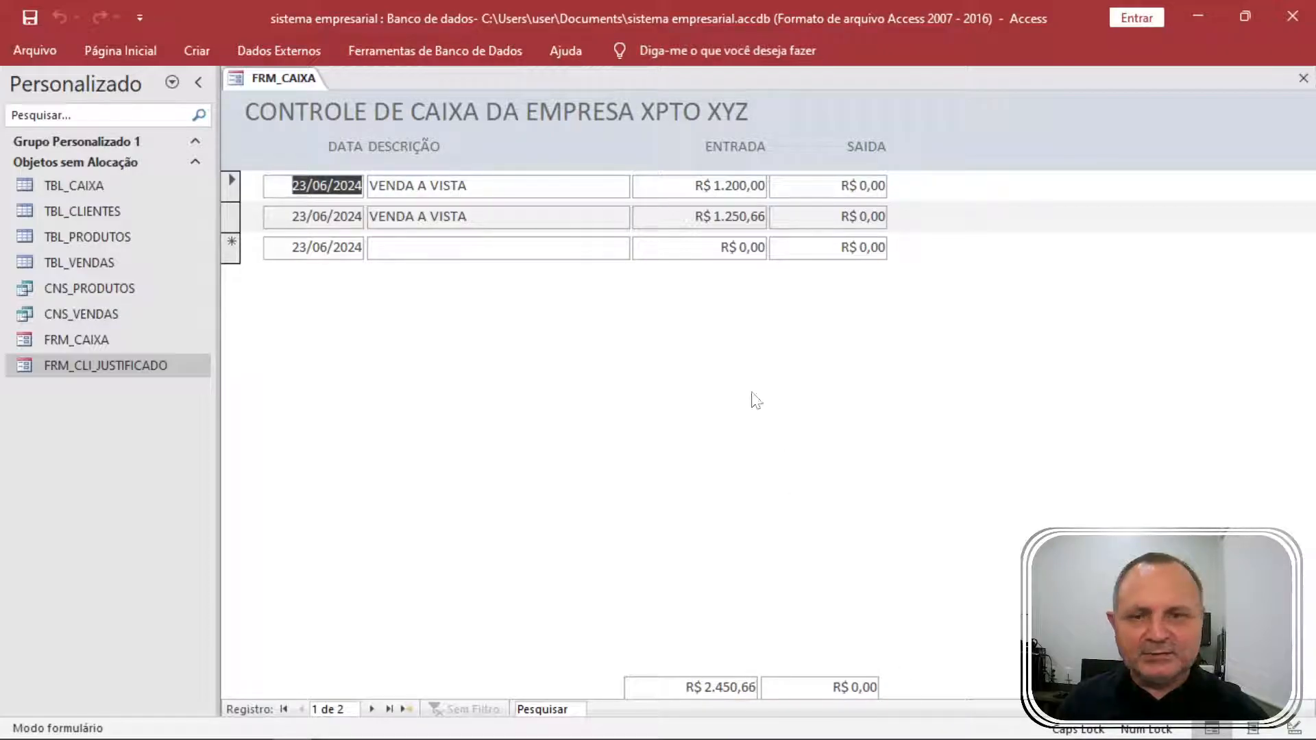
# Record outflows PAGAMENTO CONTA DE LUZ 712,99 and PAGAMENTO ALUGUEL 2.000.
pyautogui.click(446, 248)
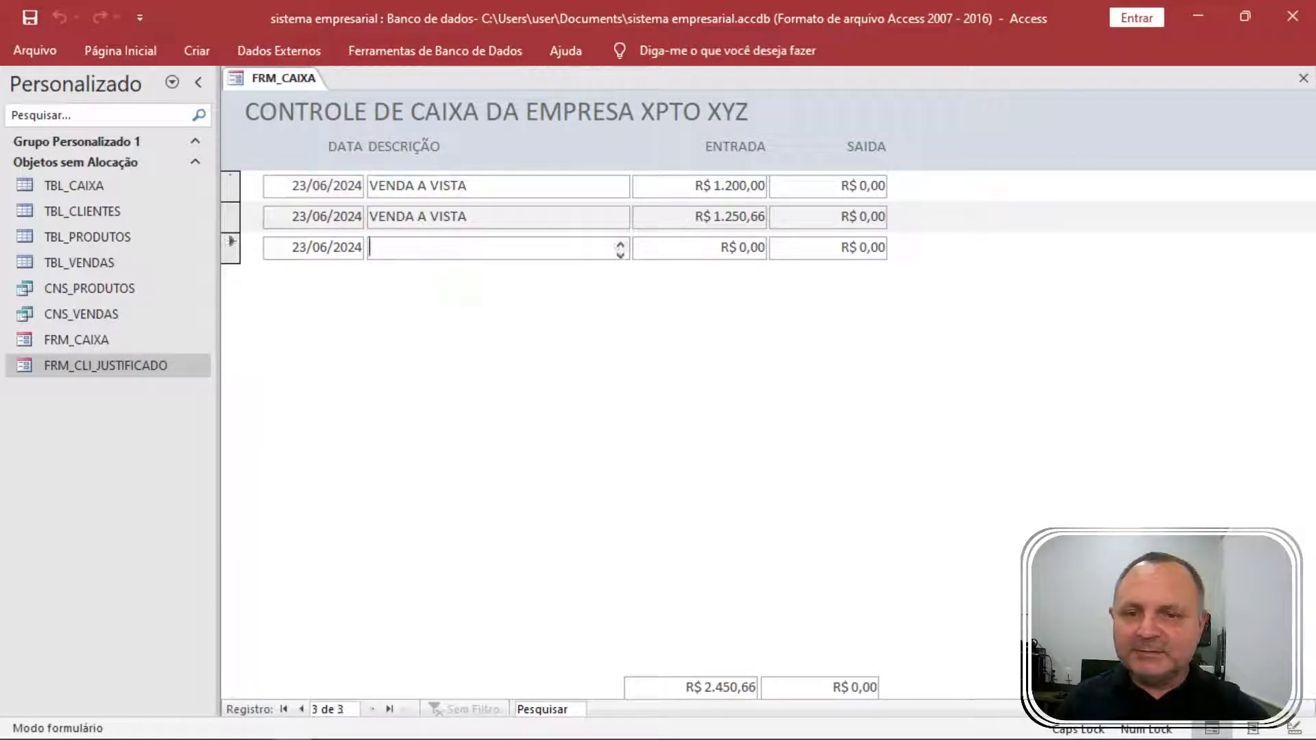
pyautogui.write('PAGAMENTO ')
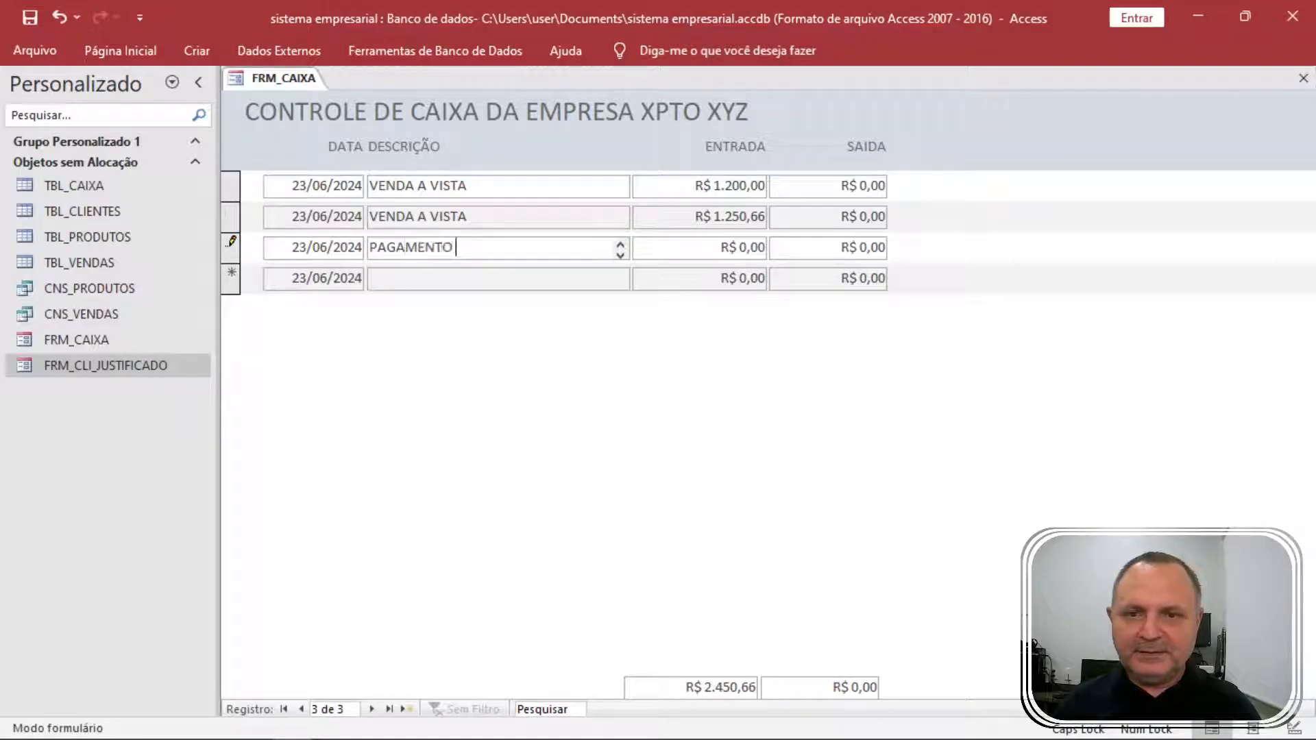
pyautogui.write('CONTA DE LUZ')
pyautogui.press('Tab')
pyautogui.press('Tab')
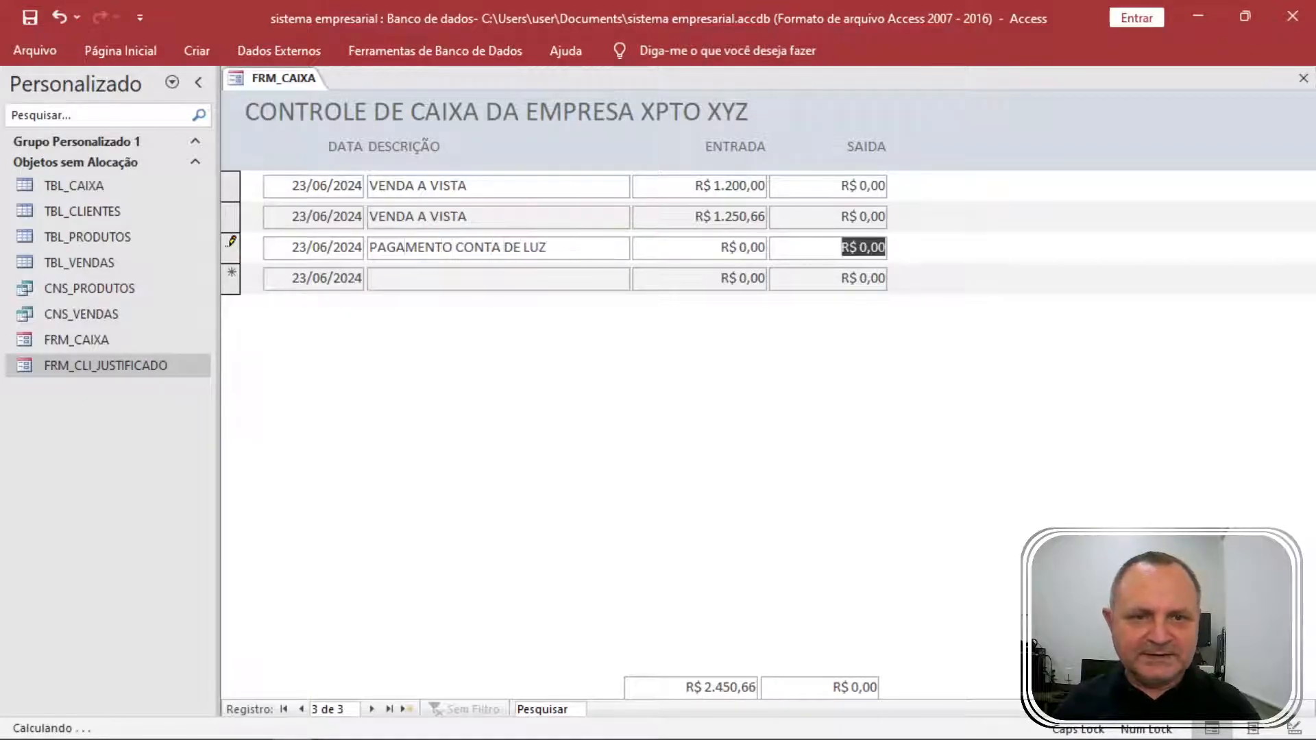
pyautogui.write('712,99')
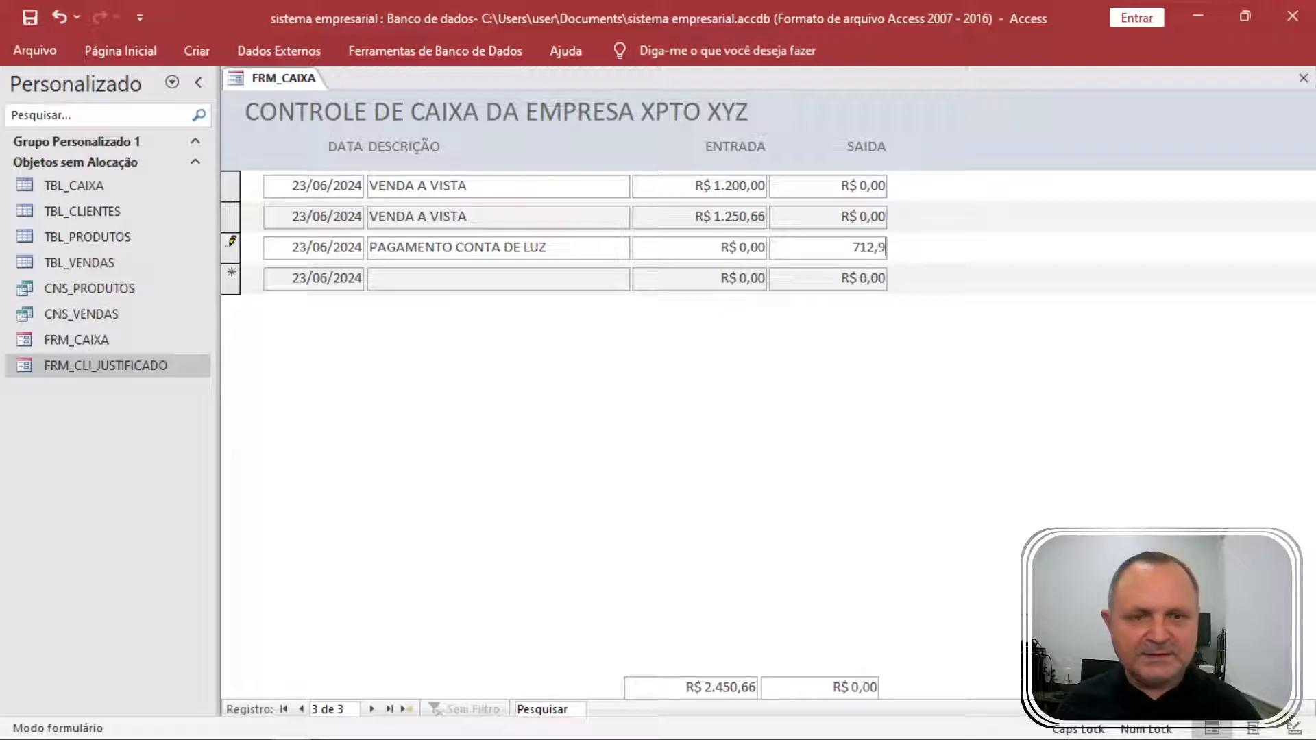
pyautogui.press('Tab')
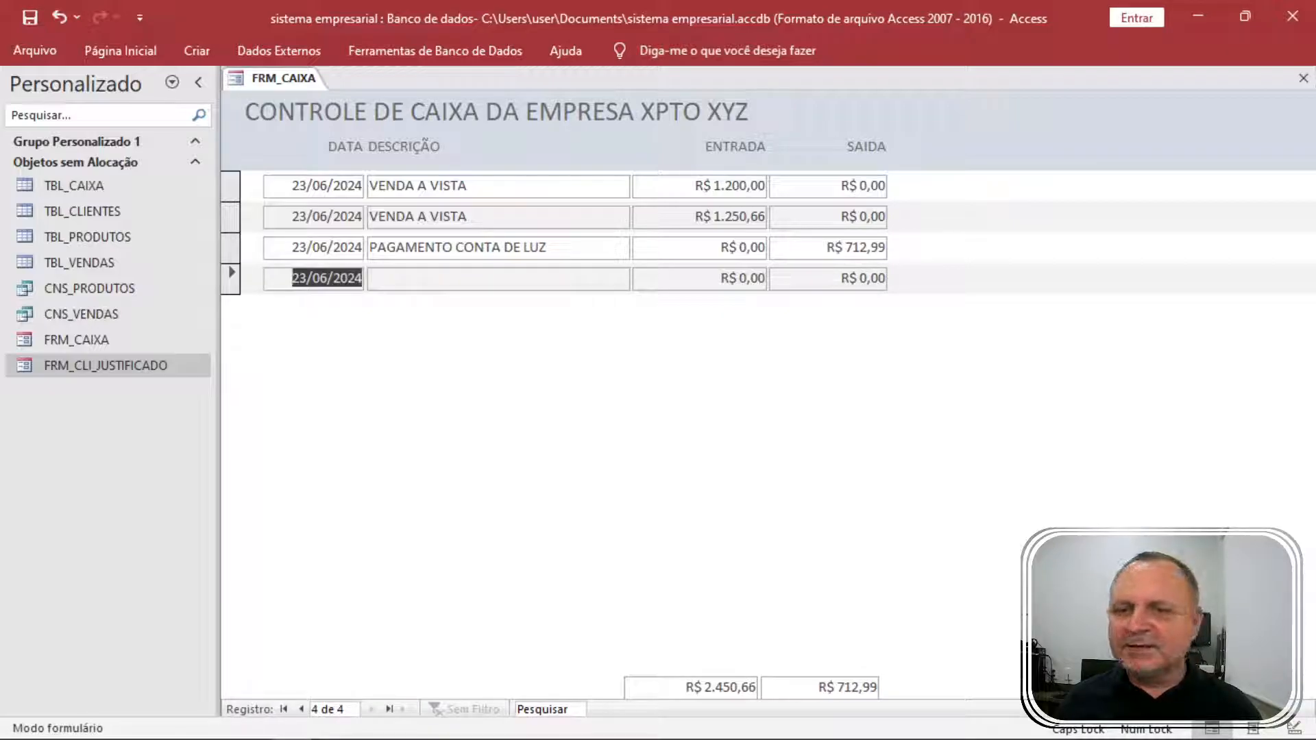
pyautogui.press('Tab')
pyautogui.write('PAGAMENTO ALUG')
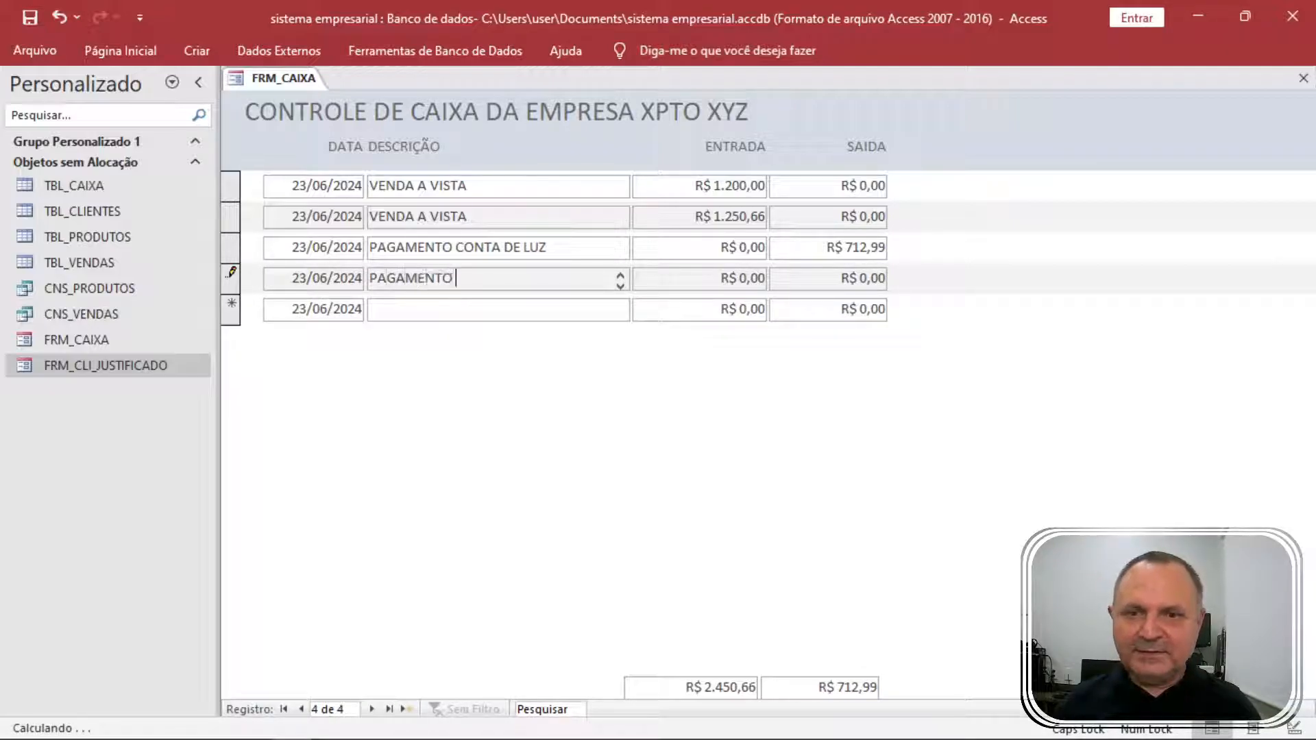
pyautogui.press('Tab')
pyautogui.press('Tab')
pyautogui.write('2.0')
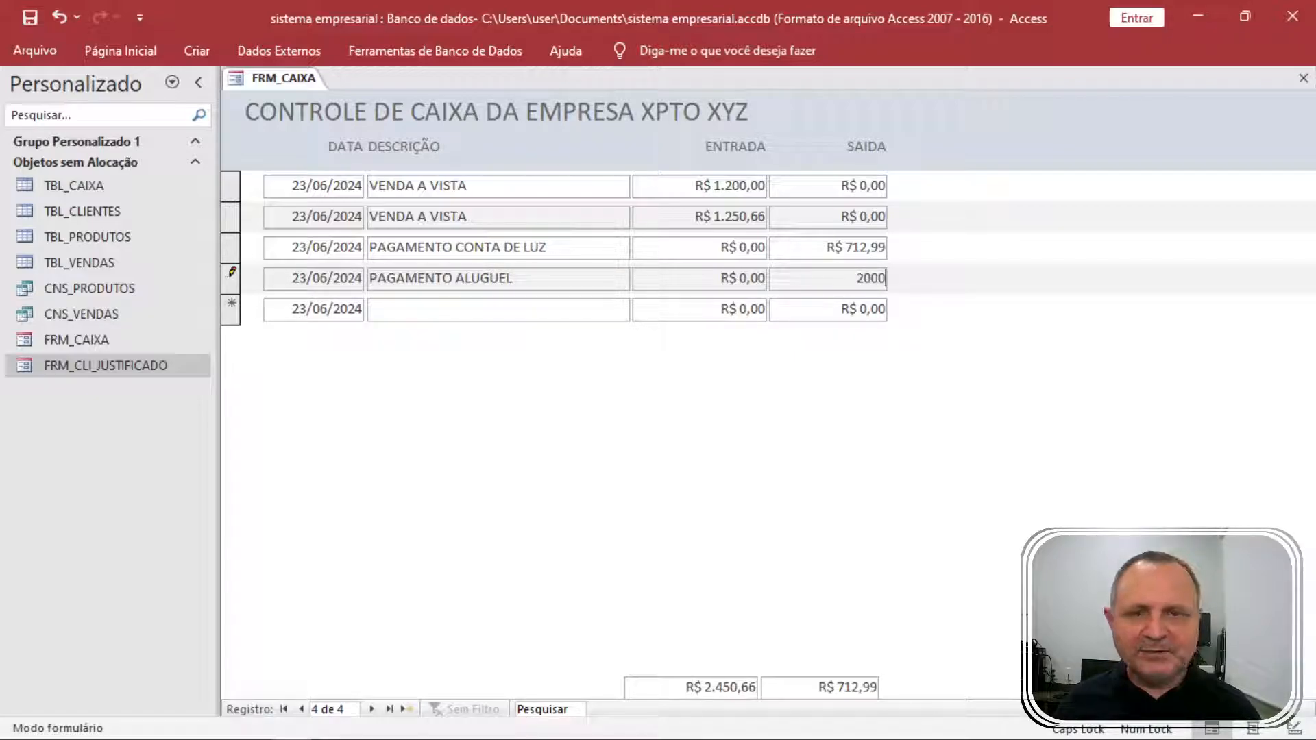
pyautogui.write('00')
pyautogui.press('Tab')
pyautogui.press('Tab')
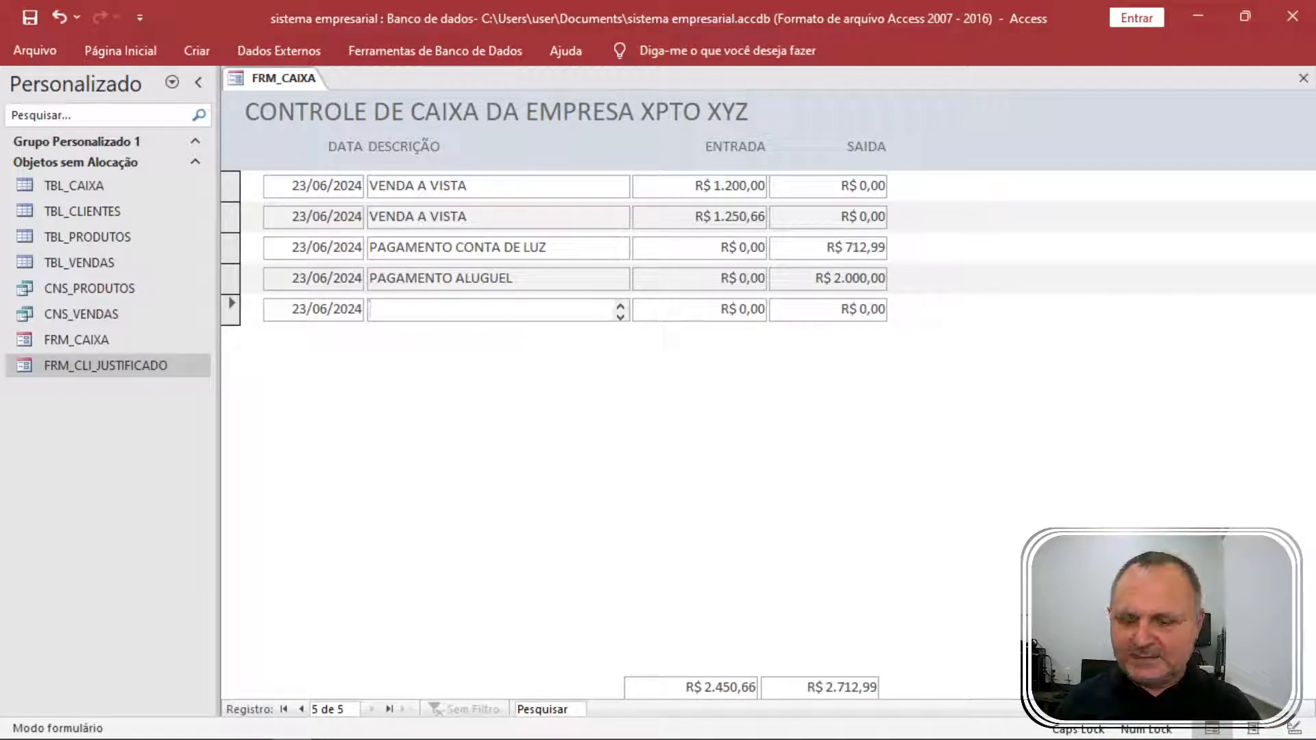
# Record two VENDA A VISTA incoming amounts of 120,37 and 500.
pyautogui.write('VENDA A VIST')
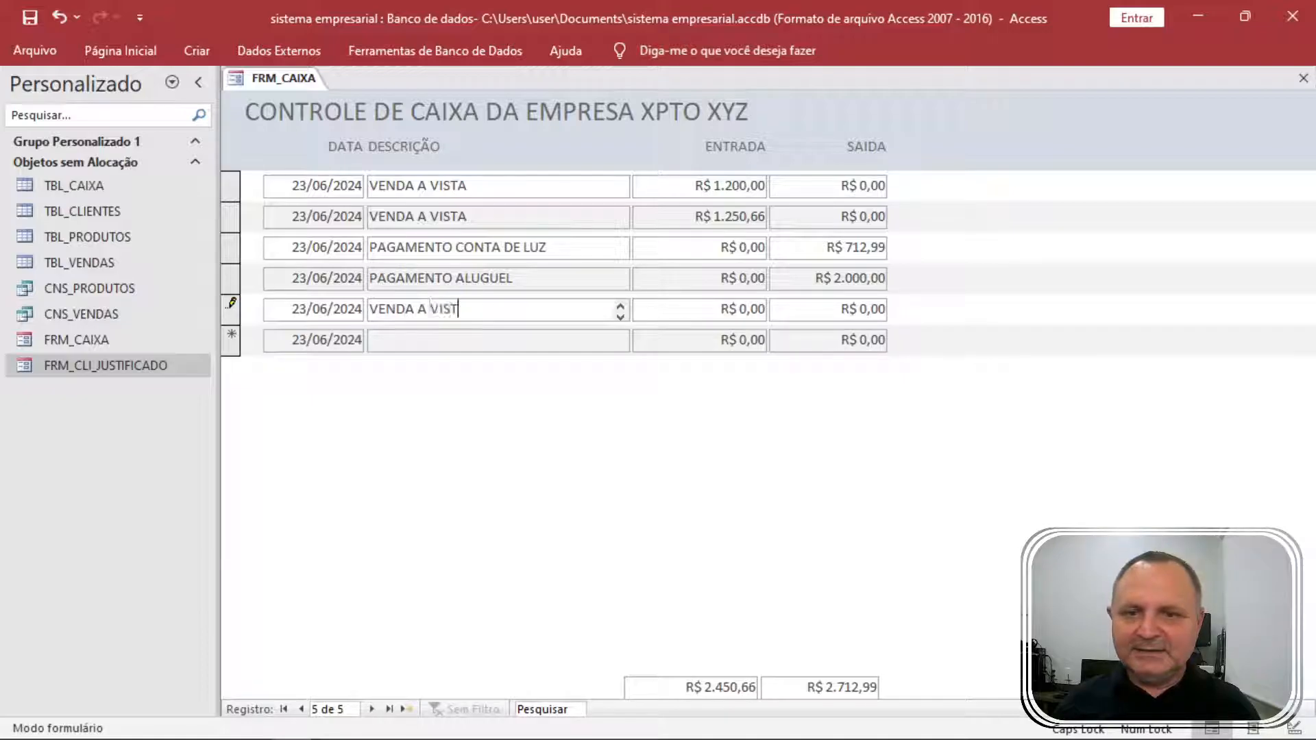
pyautogui.write('A')
pyautogui.press('Tab')
pyautogui.write('12')
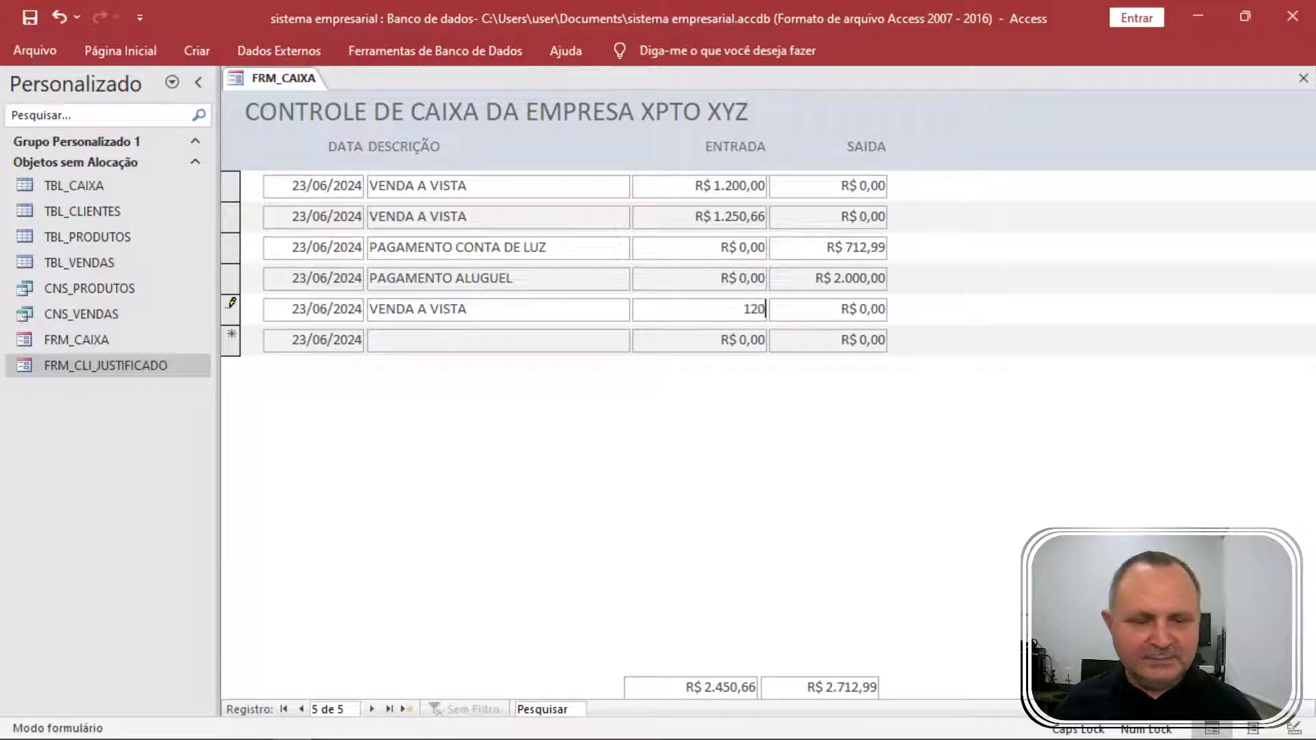
pyautogui.write('0,37')
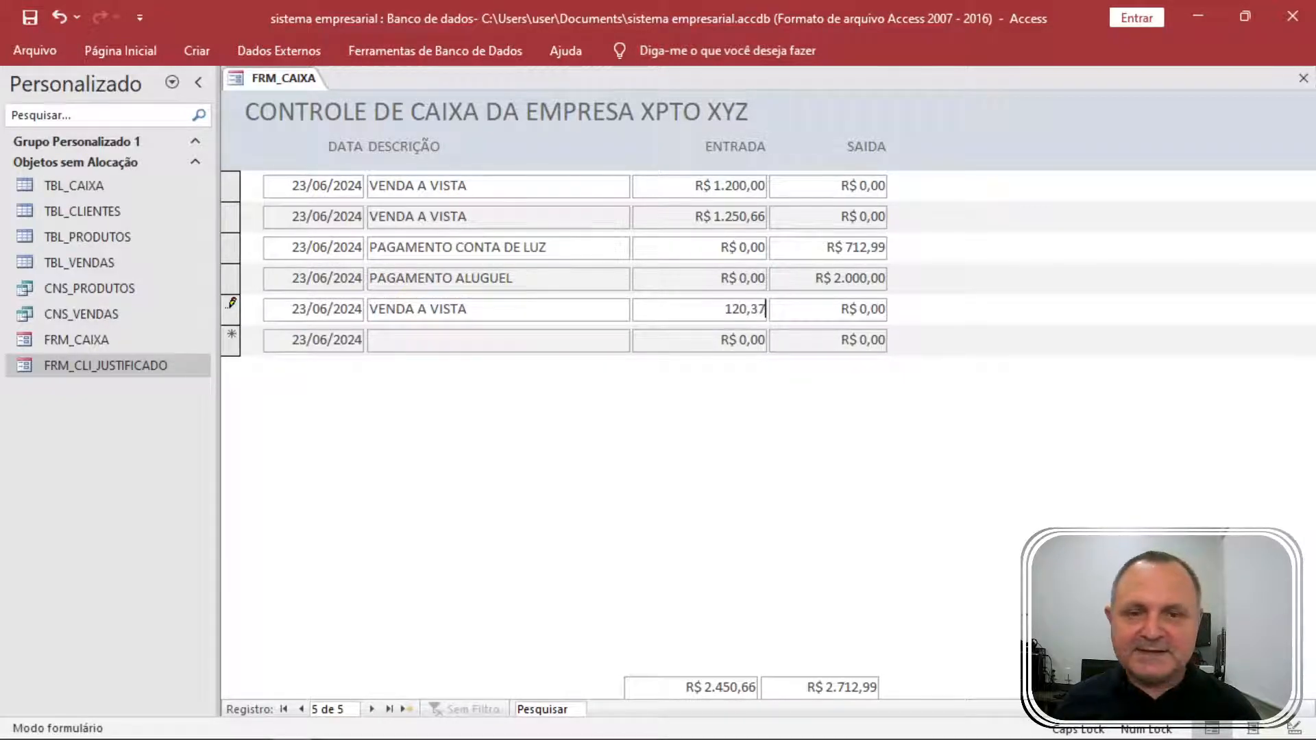
pyautogui.press('Tab')
pyautogui.press('Tab')
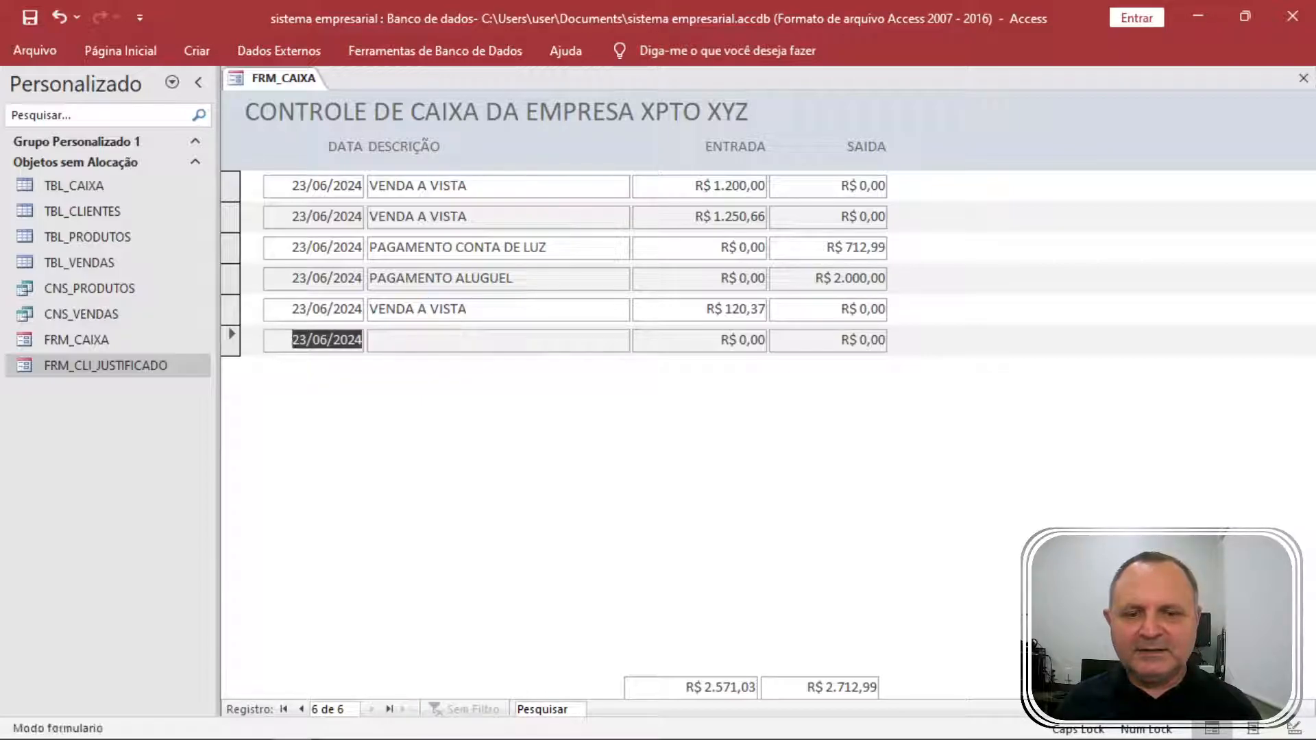
pyautogui.press('Tab')
pyautogui.write('VENDA')
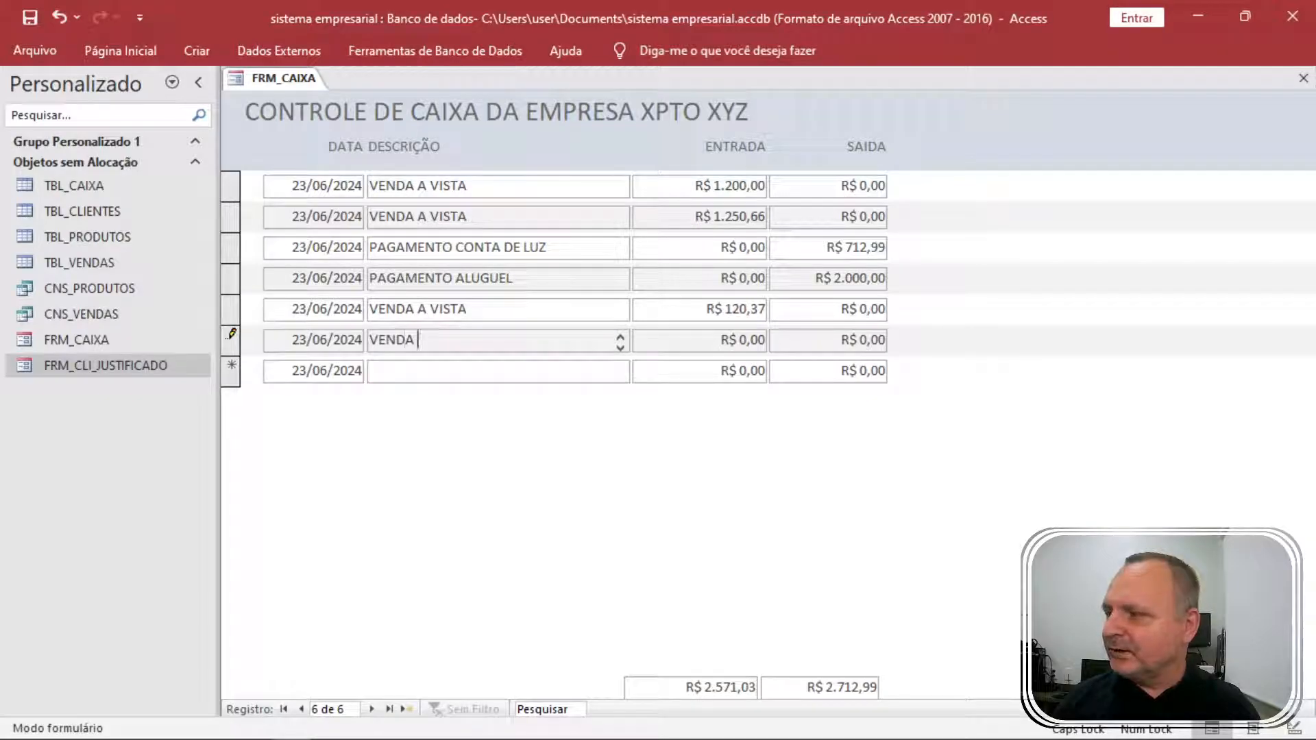
pyautogui.write(' A VISTA')
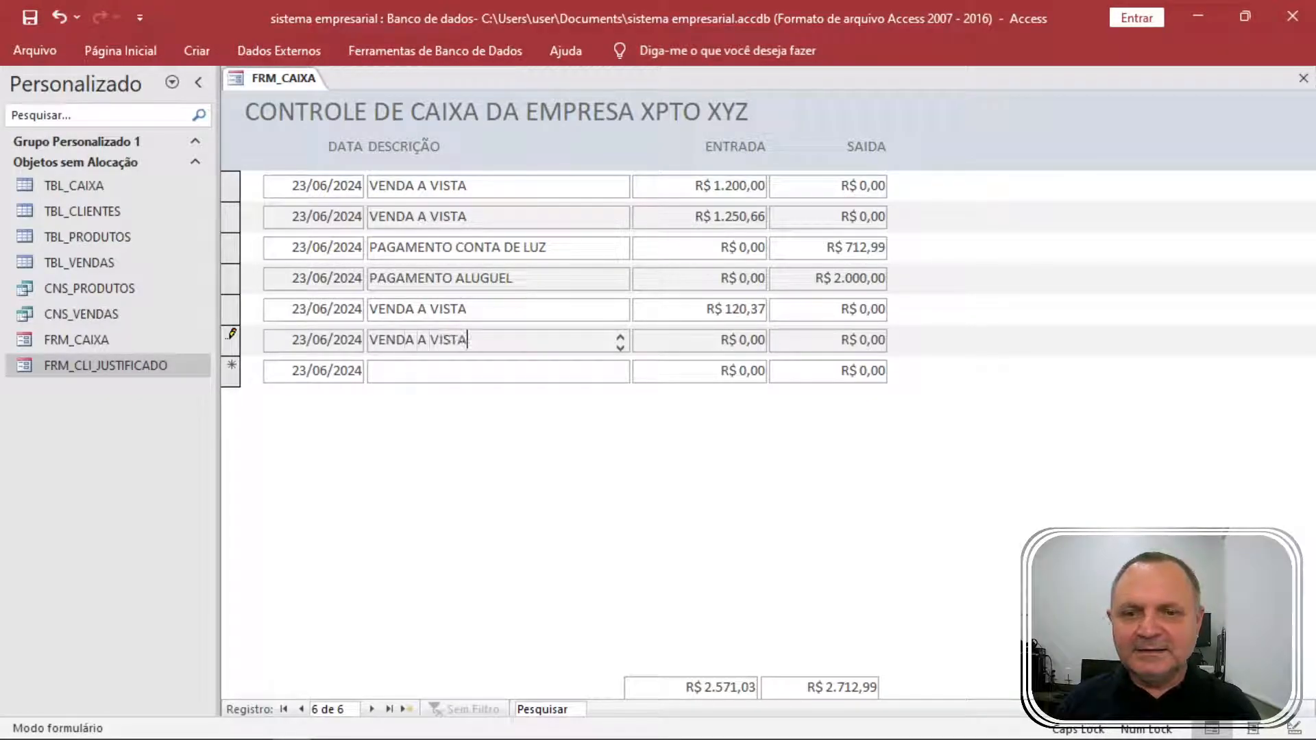
pyautogui.press('Tab')
pyautogui.write('5')
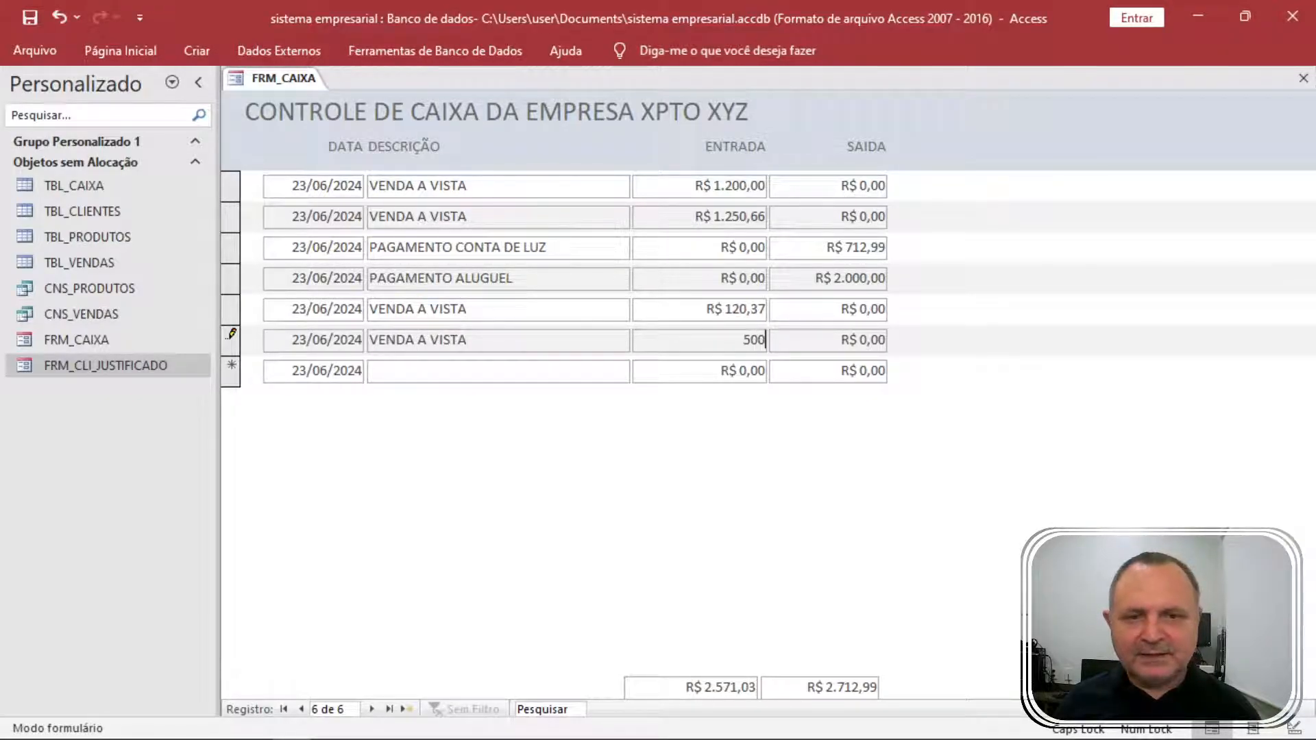
pyautogui.press('Tab')
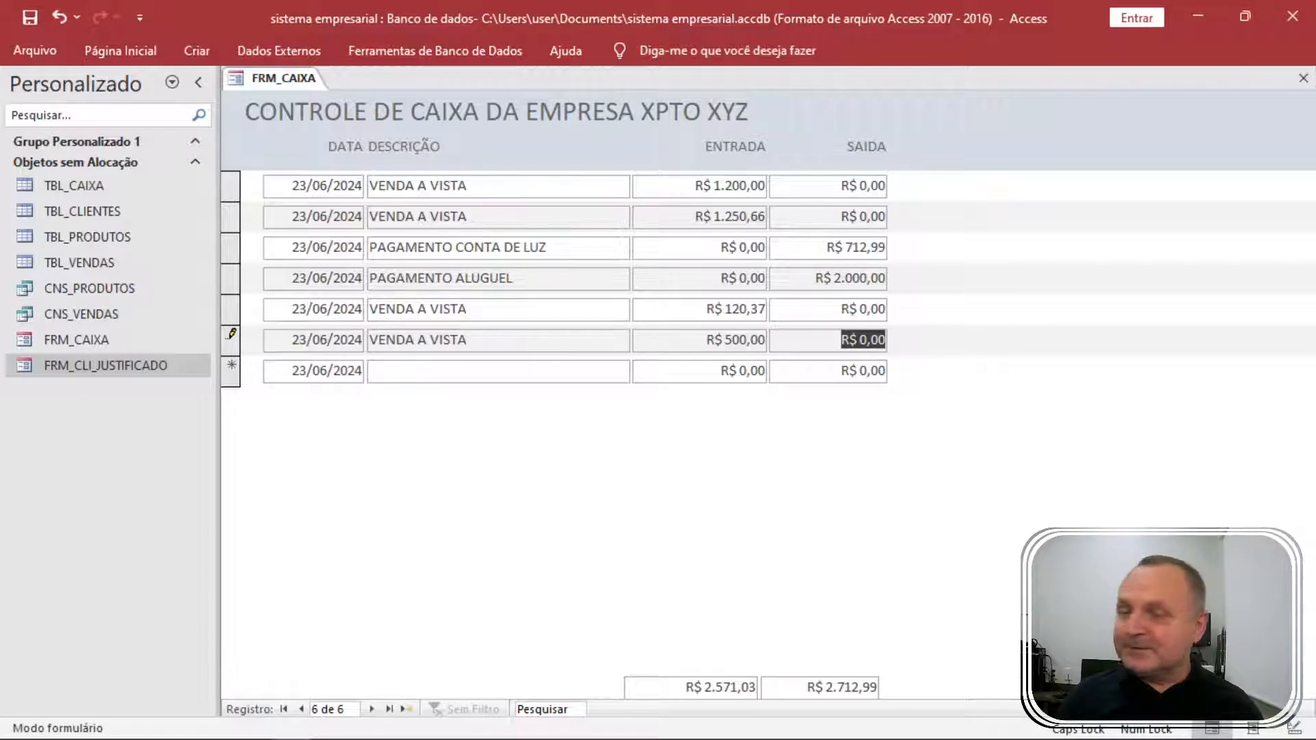
pyautogui.press('Tab')
pyautogui.hotkey('shift', 'Tab')
pyautogui.press('Tab')
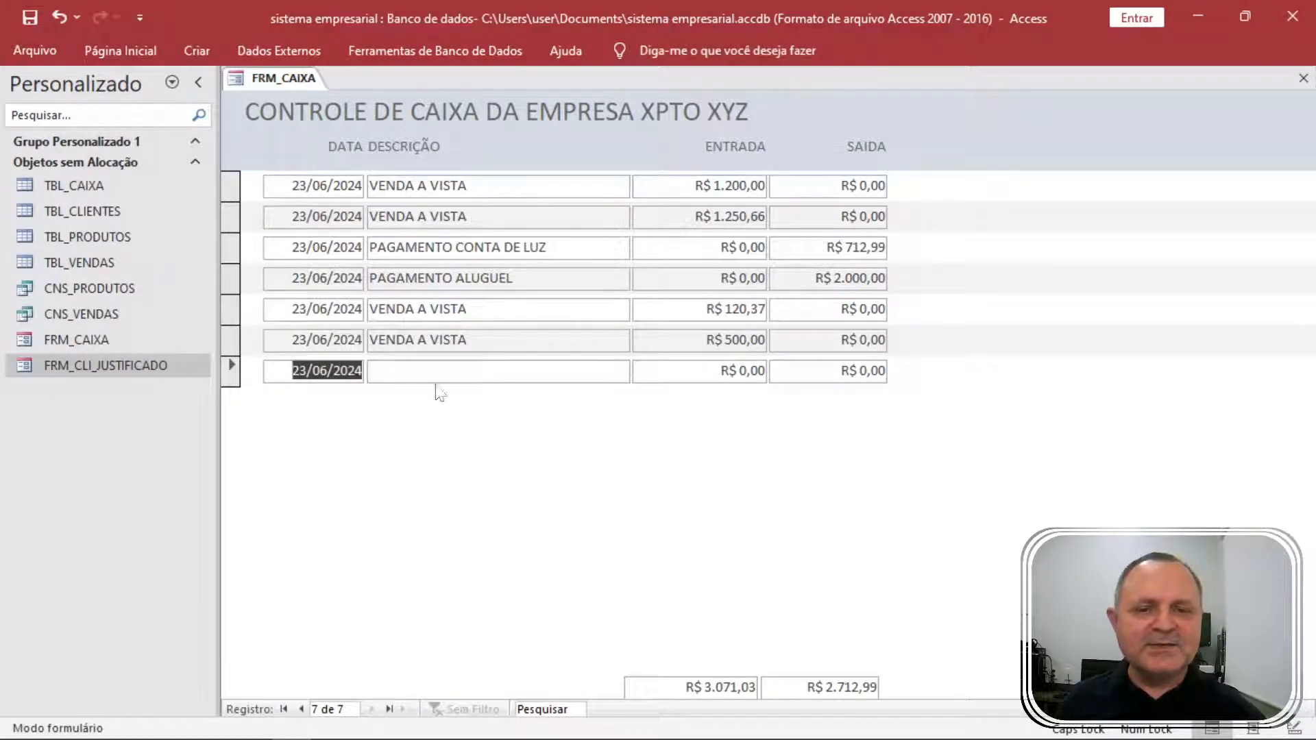
# In Design View, paste a copy of the saídas total below it in the footer.
pyautogui.rightClick(1026, 235)
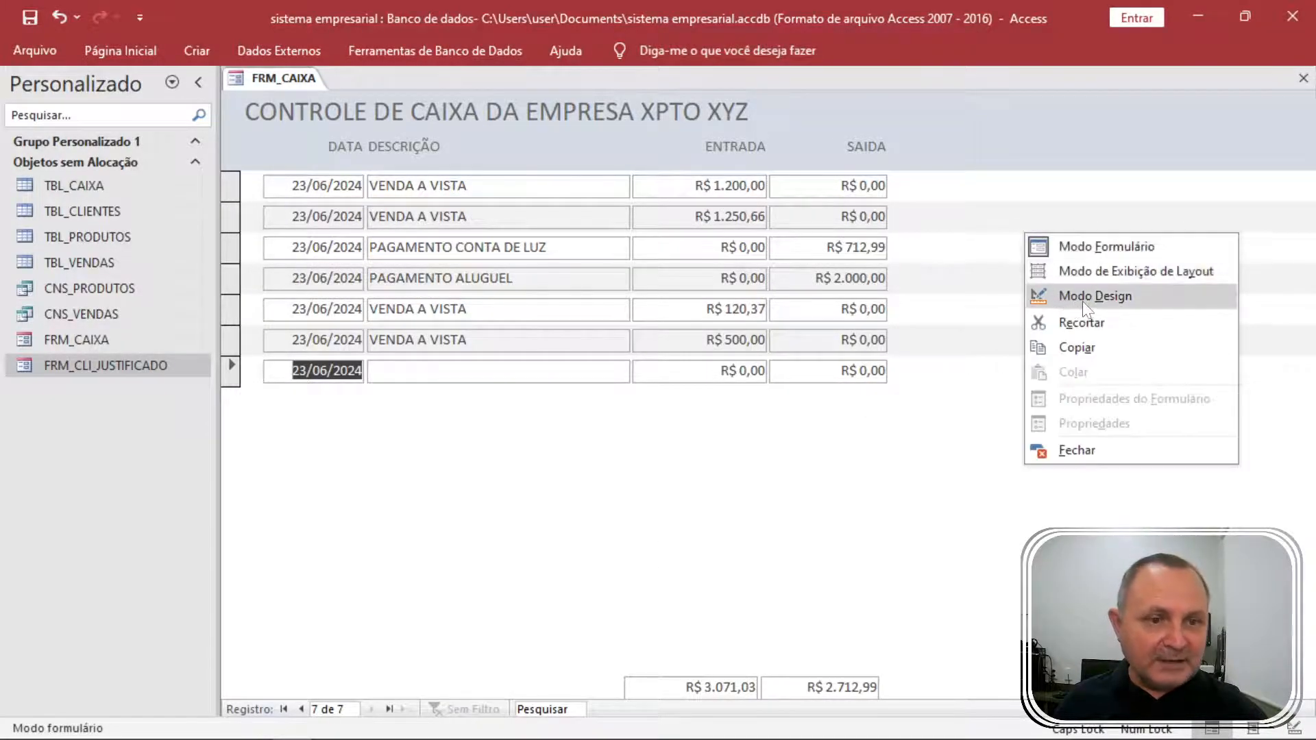
pyautogui.click(1086, 298)
pyautogui.click(834, 293)
pyautogui.hotkey('ctrl', 'v')
pyautogui.click(737, 305)
# Edit the copy to =Soma([ENTRADA])-Soma([SAIDA]) and check the R$ 358,04 balance in Form View.
pyautogui.click(739, 294)
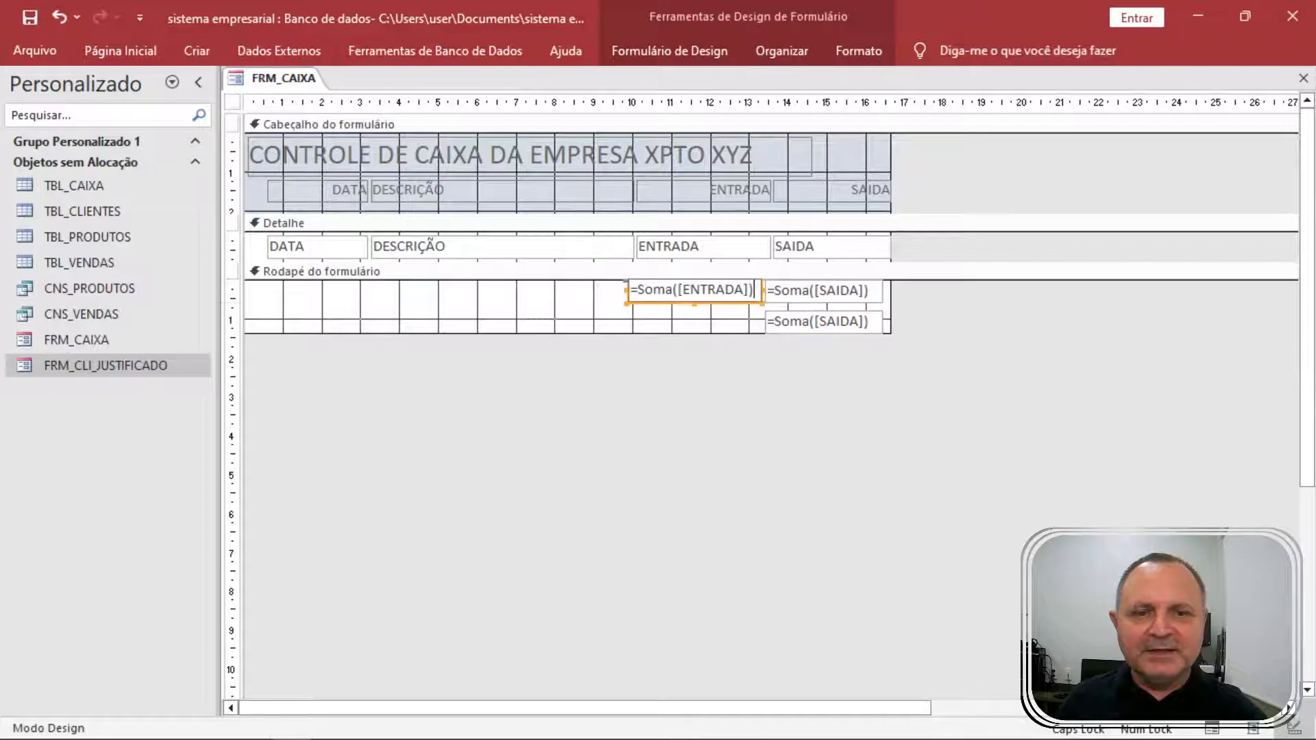
pyautogui.moveTo(754, 290); pyautogui.dragTo(630, 290)
pyautogui.hotkey('ctrl', 'c')
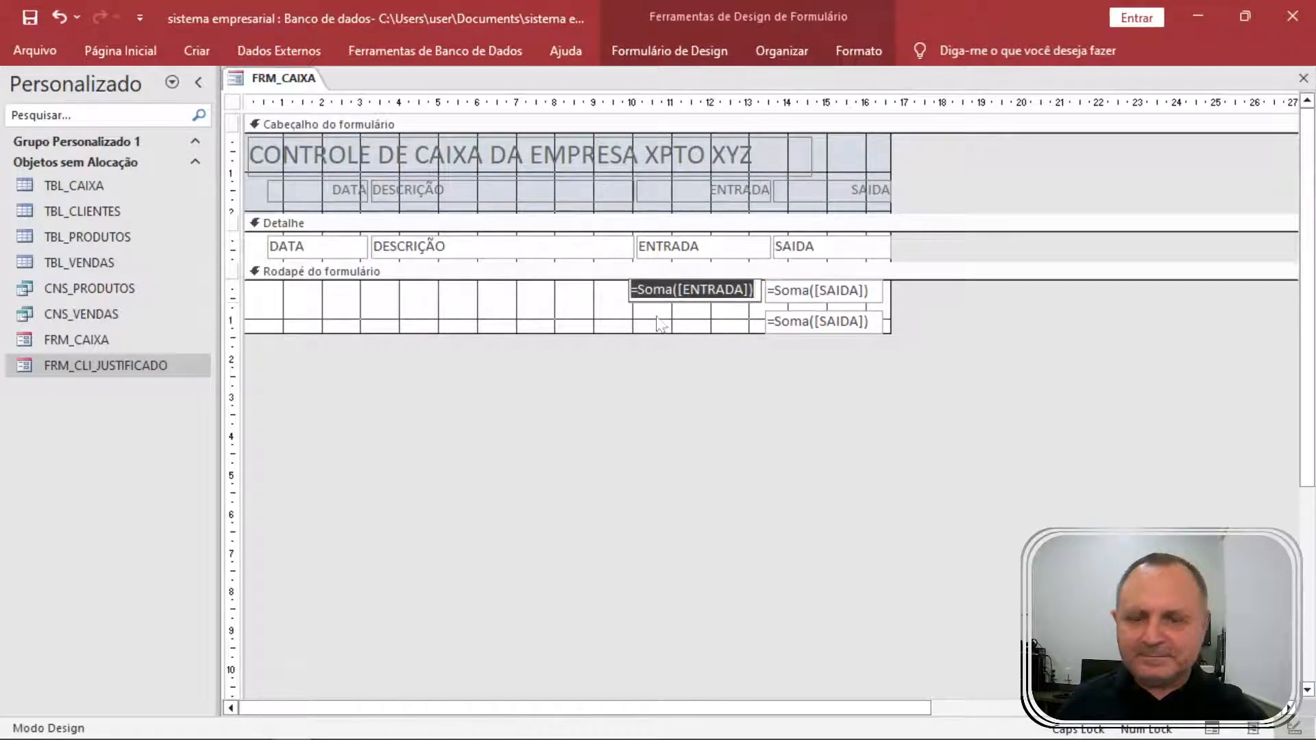
pyautogui.click(780, 323)
pyautogui.click(777, 320)
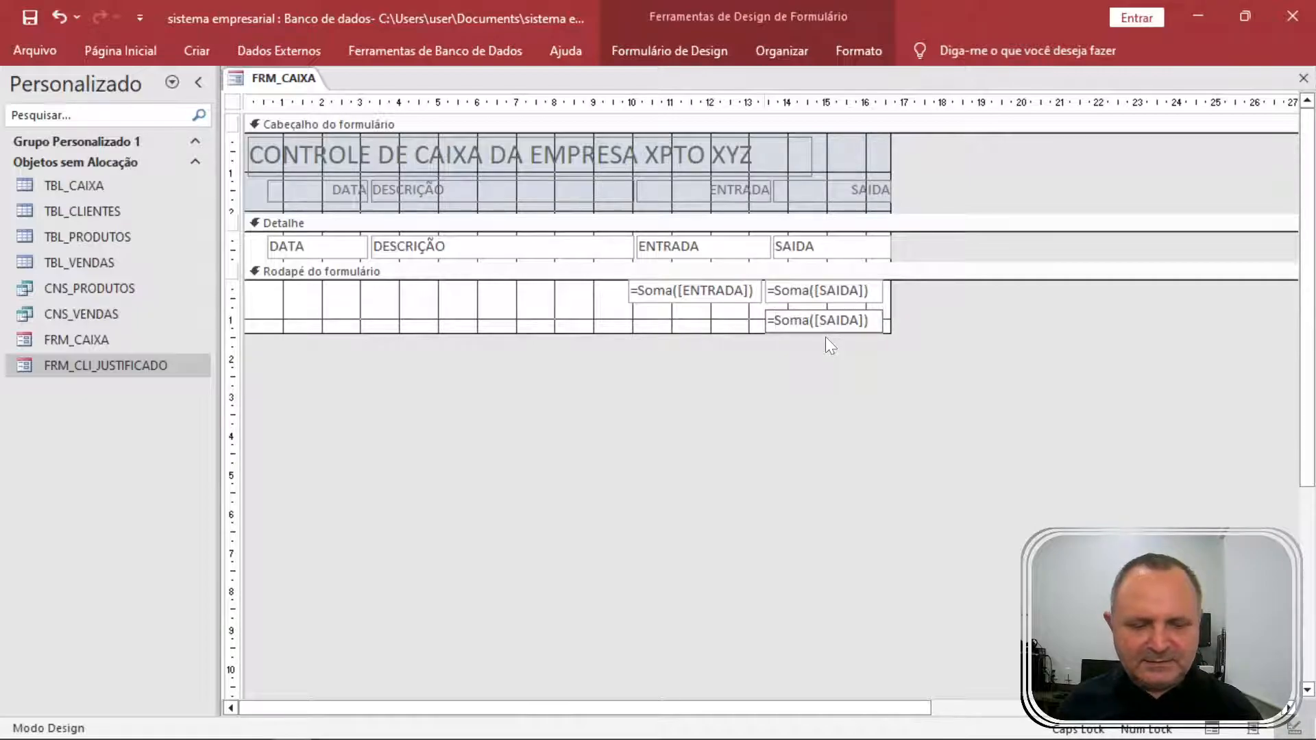
pyautogui.hotkey('ctrl', 'v')
pyautogui.write('-')
pyautogui.press('Return')
pyautogui.press('F5')
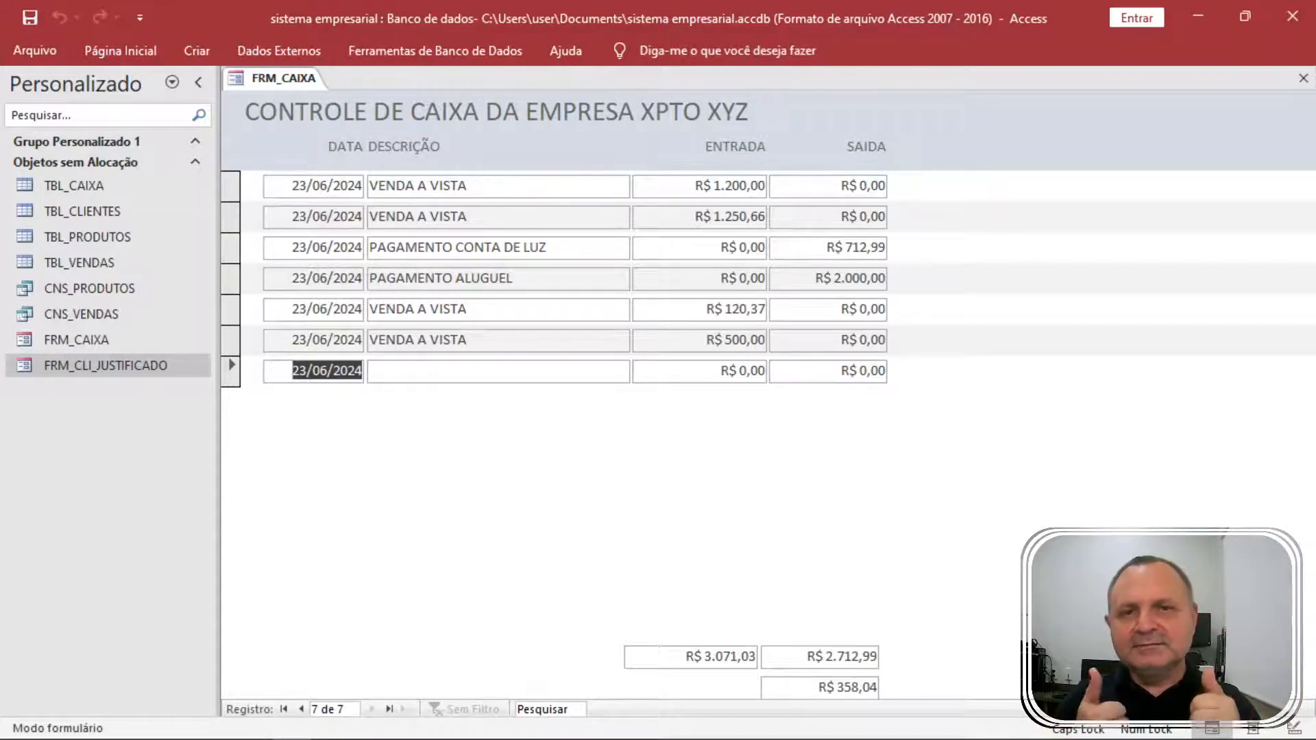
# Return to Modo Design and drag the entradas and saídas totals together to the left.
pyautogui.rightClick(944, 595)
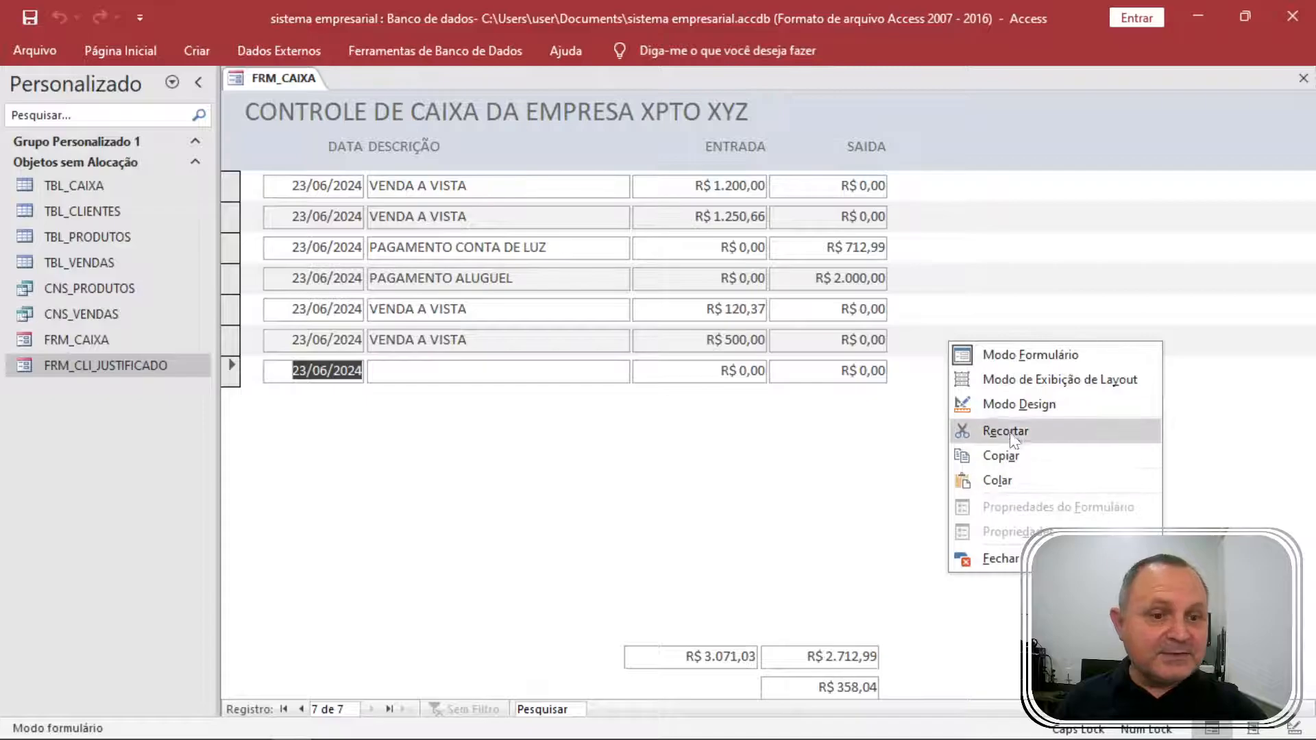
pyautogui.click(1015, 403)
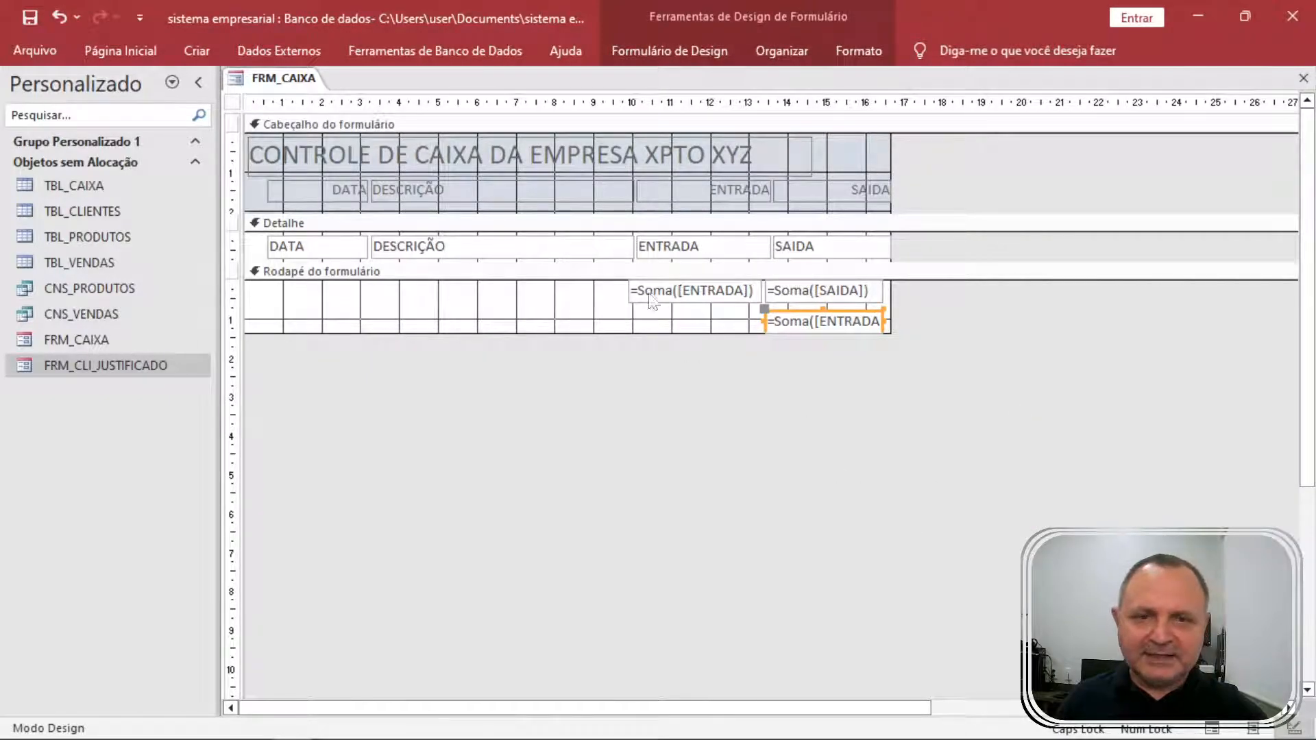
pyautogui.moveTo(598, 293); pyautogui.dragTo(819, 303)
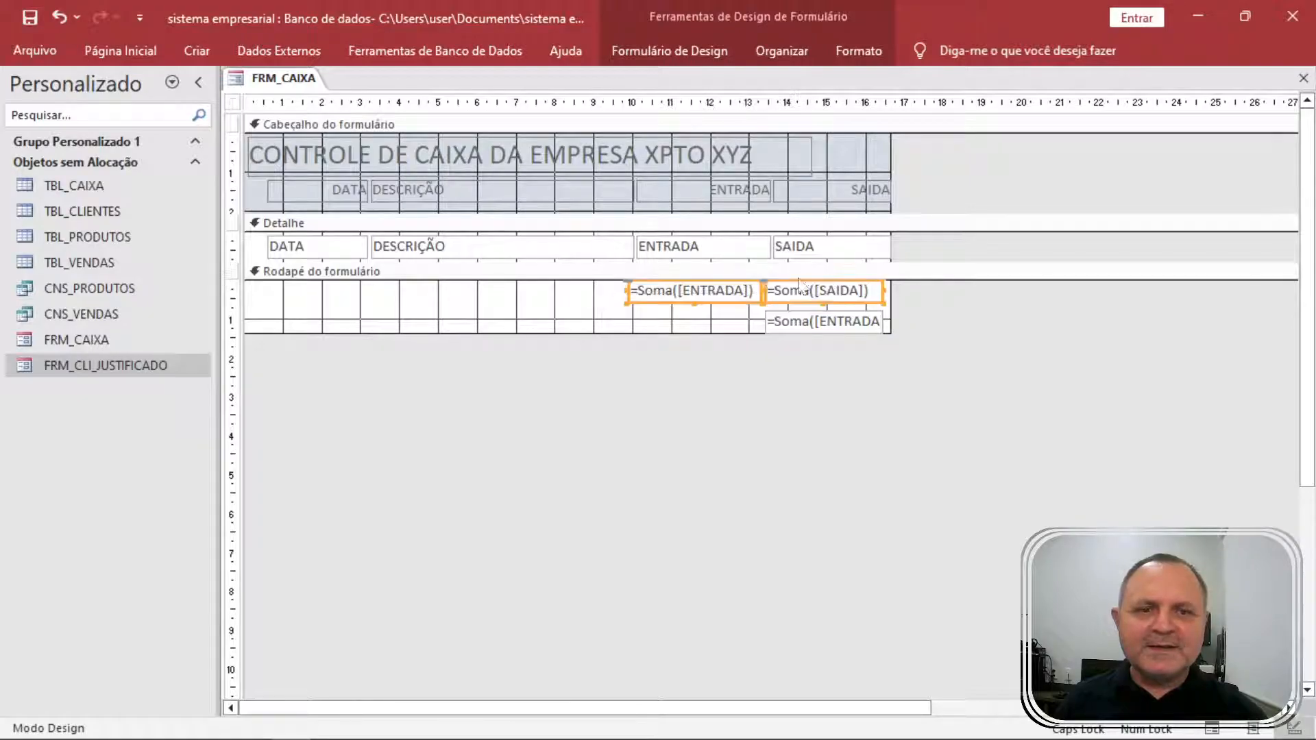
pyautogui.moveTo(701, 289); pyautogui.dragTo(416, 300)
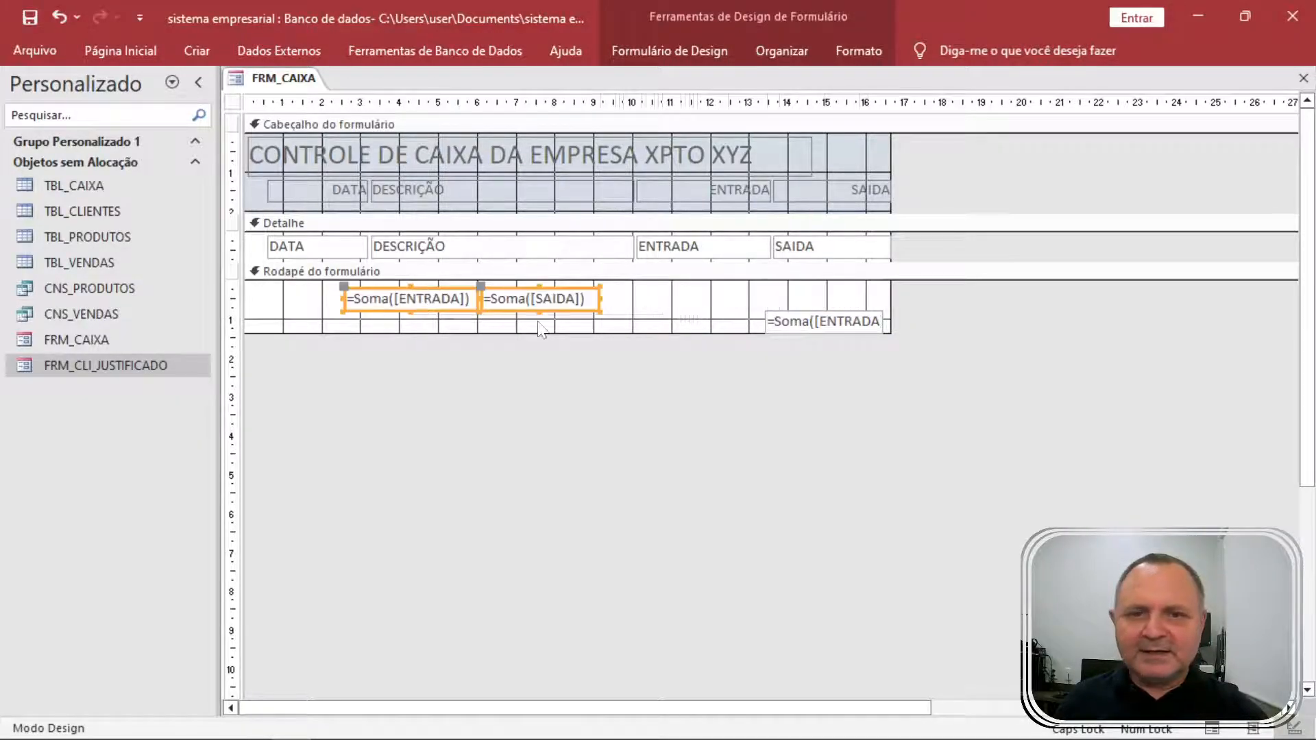
# Make the form footer taller and line up the three totals in one row.
pyautogui.moveTo(716, 349); pyautogui.dragTo(720, 394)
pyautogui.moveTo(786, 320); pyautogui.dragTo(706, 350)
pyautogui.moveTo(562, 310); pyautogui.dragTo(603, 355)
pyautogui.moveTo(420, 306); pyautogui.dragTo(450, 352)
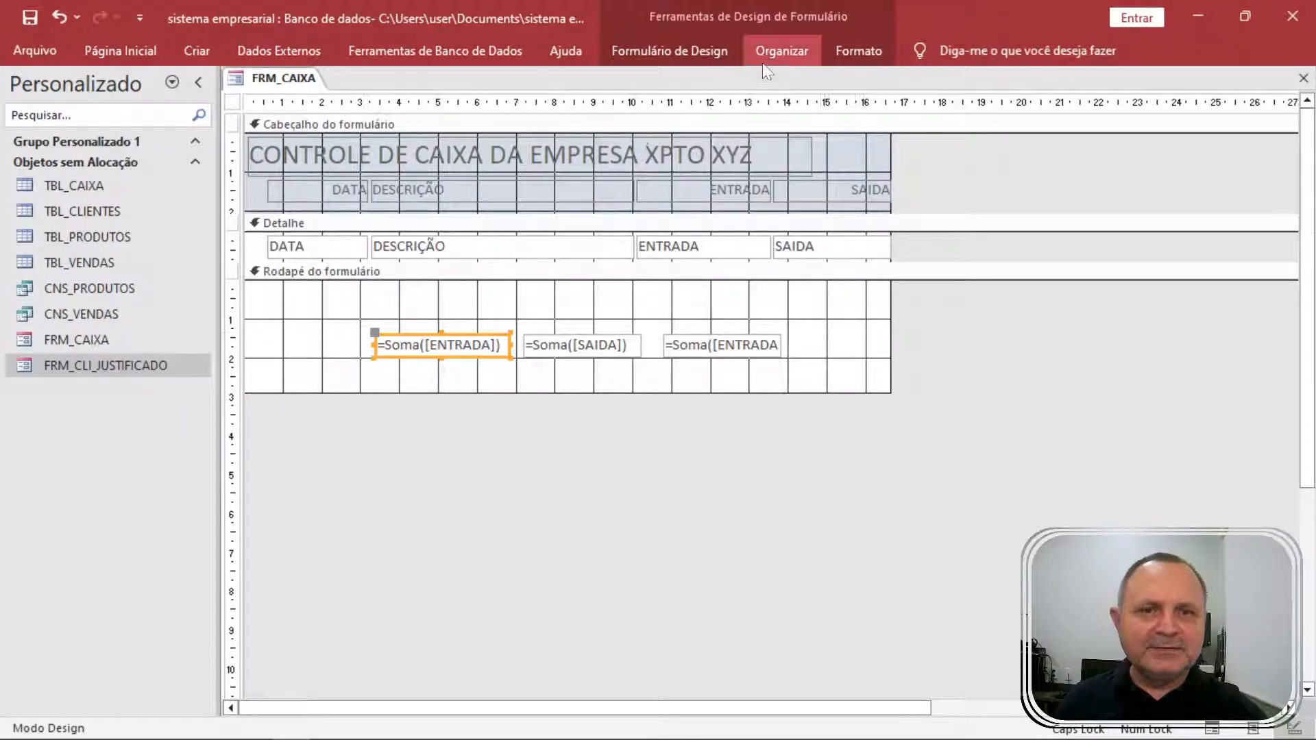
# Add a TOTAL DE ENTRADAS label above the entradas total.
pyautogui.click(686, 51)
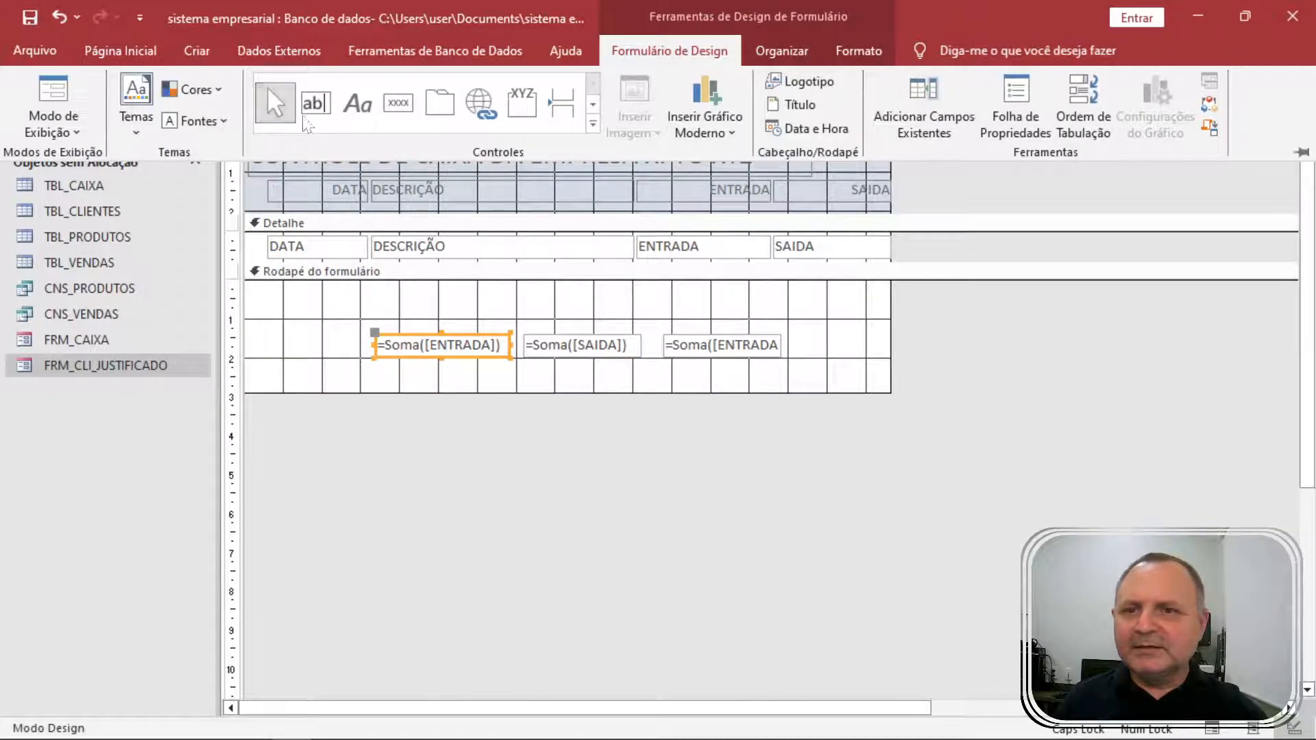
pyautogui.click(358, 103)
pyautogui.click(389, 317)
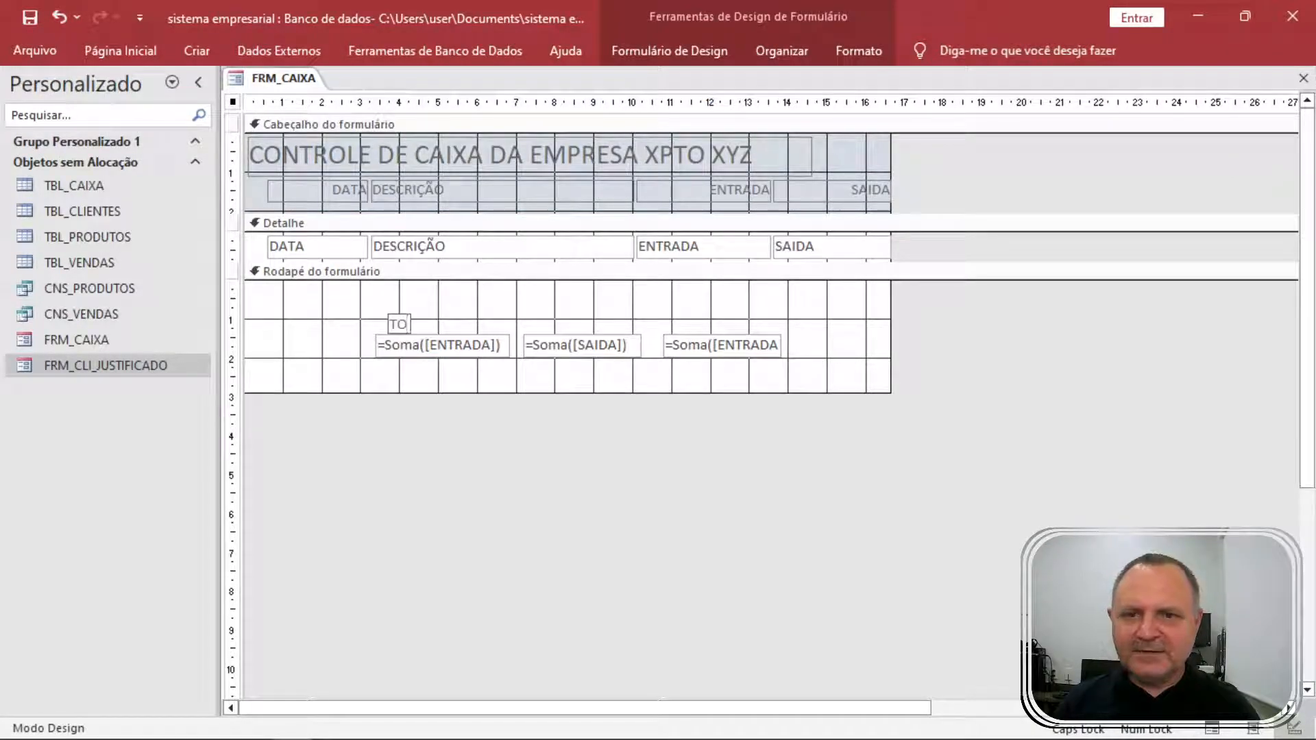
pyautogui.write('TOTAL DE ENTRADAS')
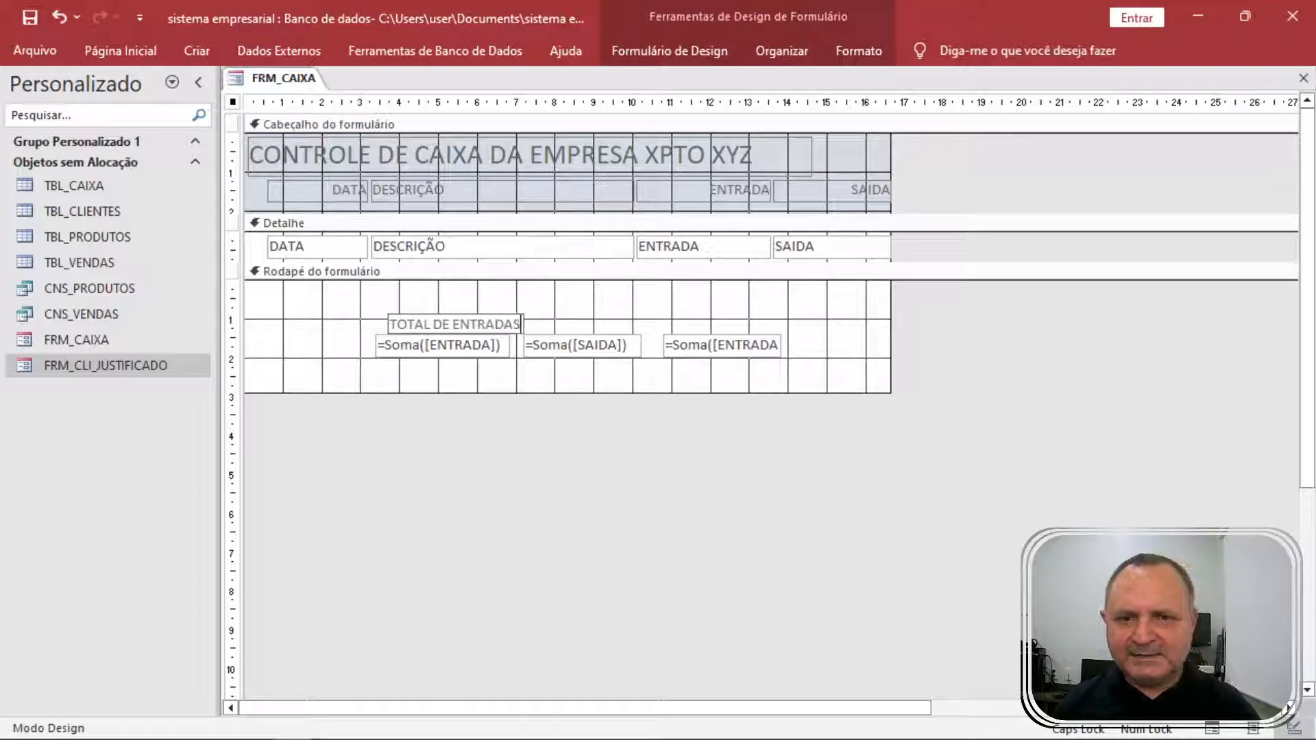
pyautogui.press('Return')
pyautogui.moveTo(388, 314); pyautogui.dragTo(560, 308)
# Duplicate the caption and change it to TOTAL DE SAÍDAS.
pyautogui.hotkey('ctrl', 'c')
pyautogui.hotkey('ctrl', 'v')
pyautogui.doubleClick(616, 320)
pyautogui.write('SAÍDAS')
pyautogui.press('Return')
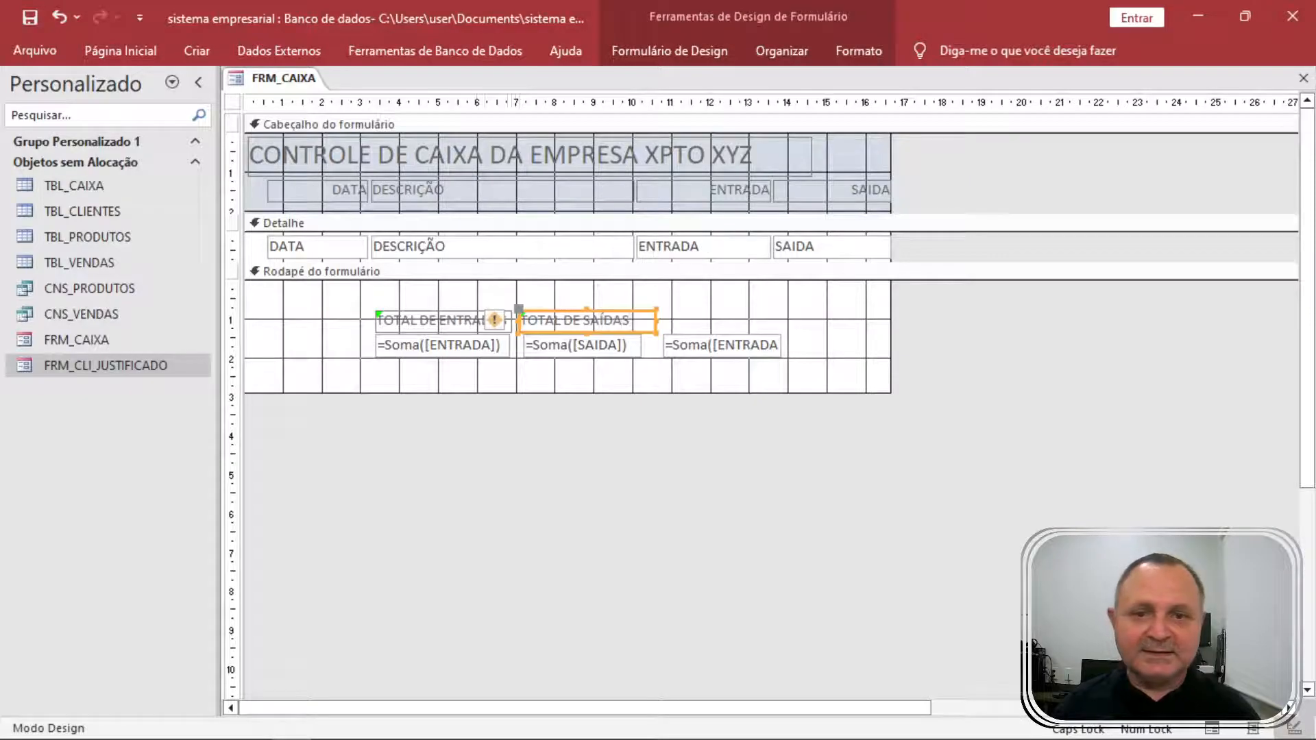
# Place another caption copy above the balance total, reading SALDO DO CAIXA.
pyautogui.hotkey('ctrl', 'v')
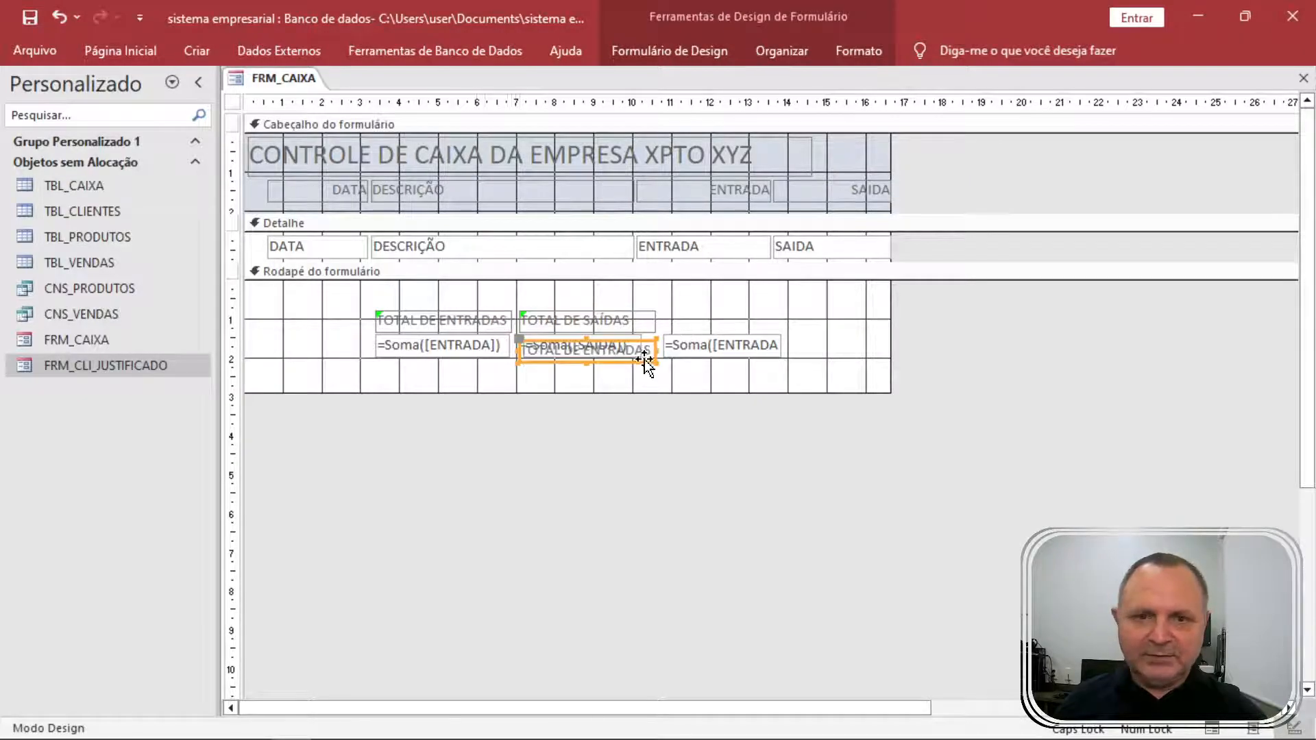
pyautogui.moveTo(644, 347); pyautogui.dragTo(785, 319)
pyautogui.doubleClick(735, 326)
pyautogui.doubleClick(734, 322)
pyautogui.hotkey('ctrl', 'a')
pyautogui.press('Delete')
pyautogui.write('SALDO DO CAIXA')
pyautogui.press('Return')
# Fill the balance total's background with yellow.
pyautogui.click(800, 395)
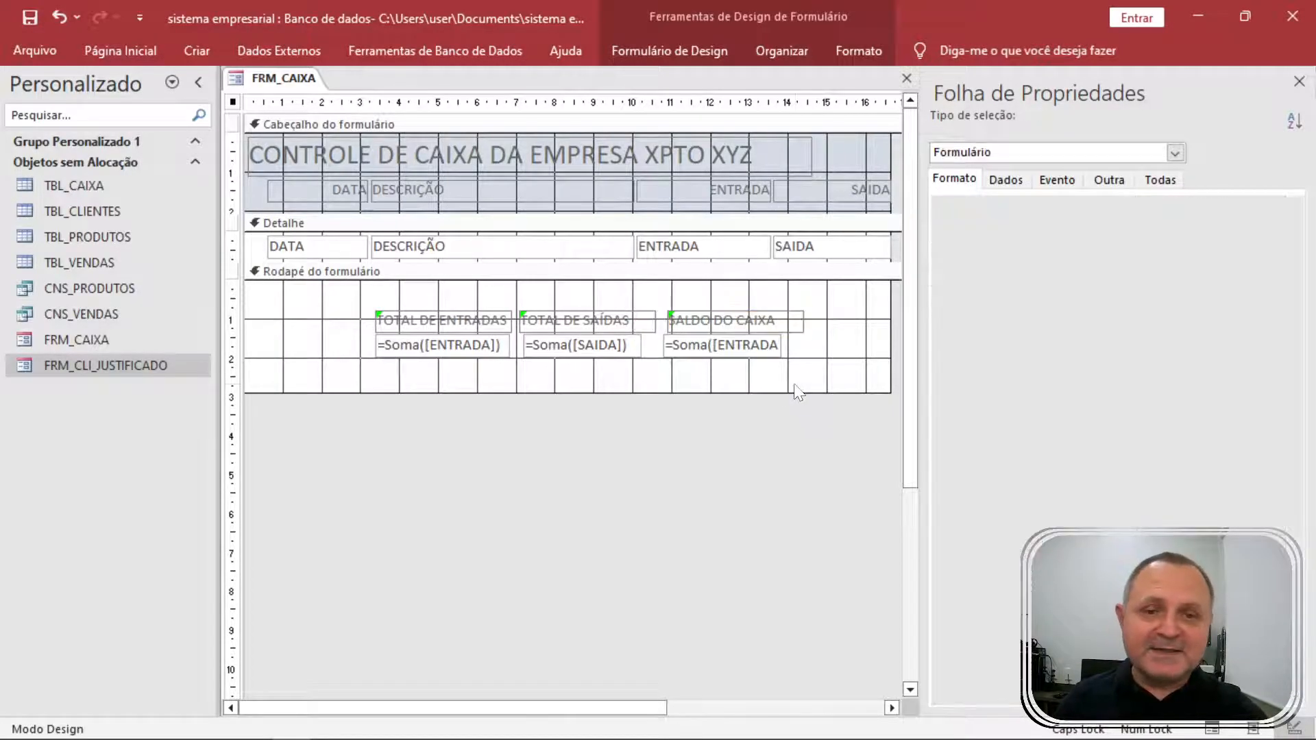
pyautogui.click(775, 346)
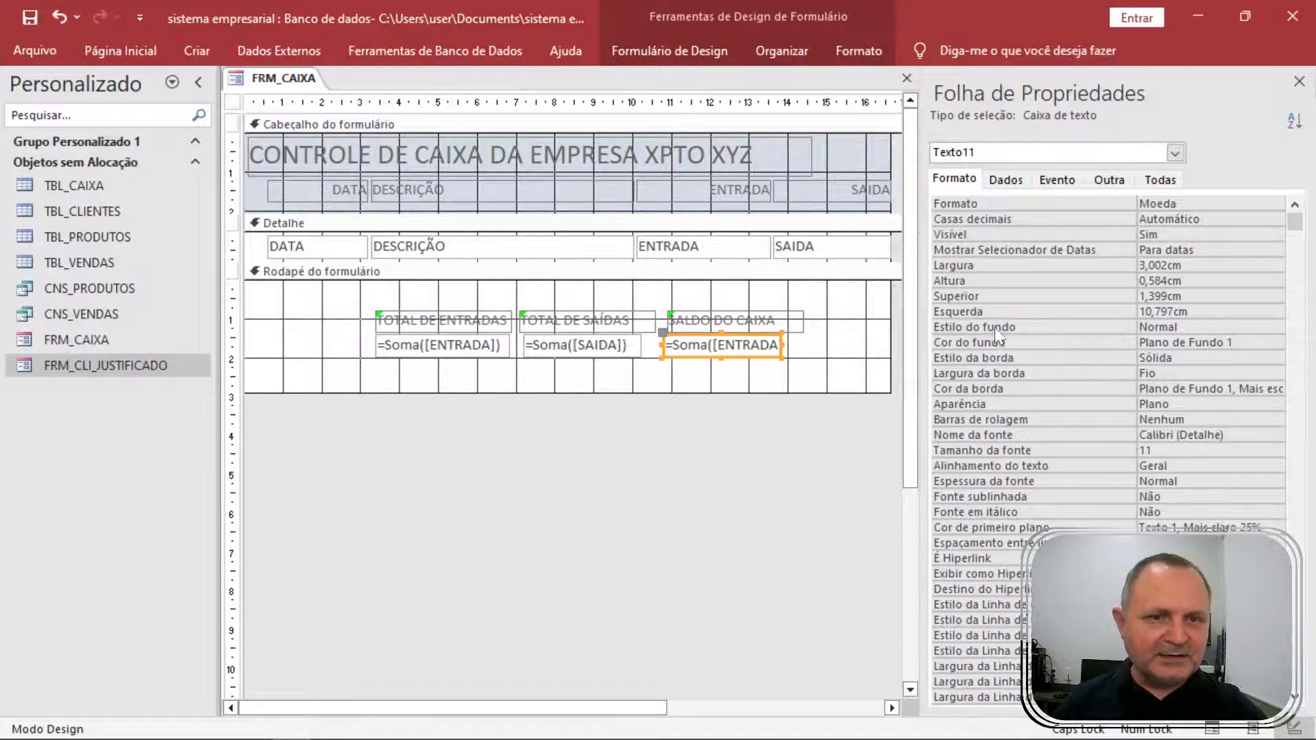
pyautogui.press('F4')
pyautogui.click(771, 344)
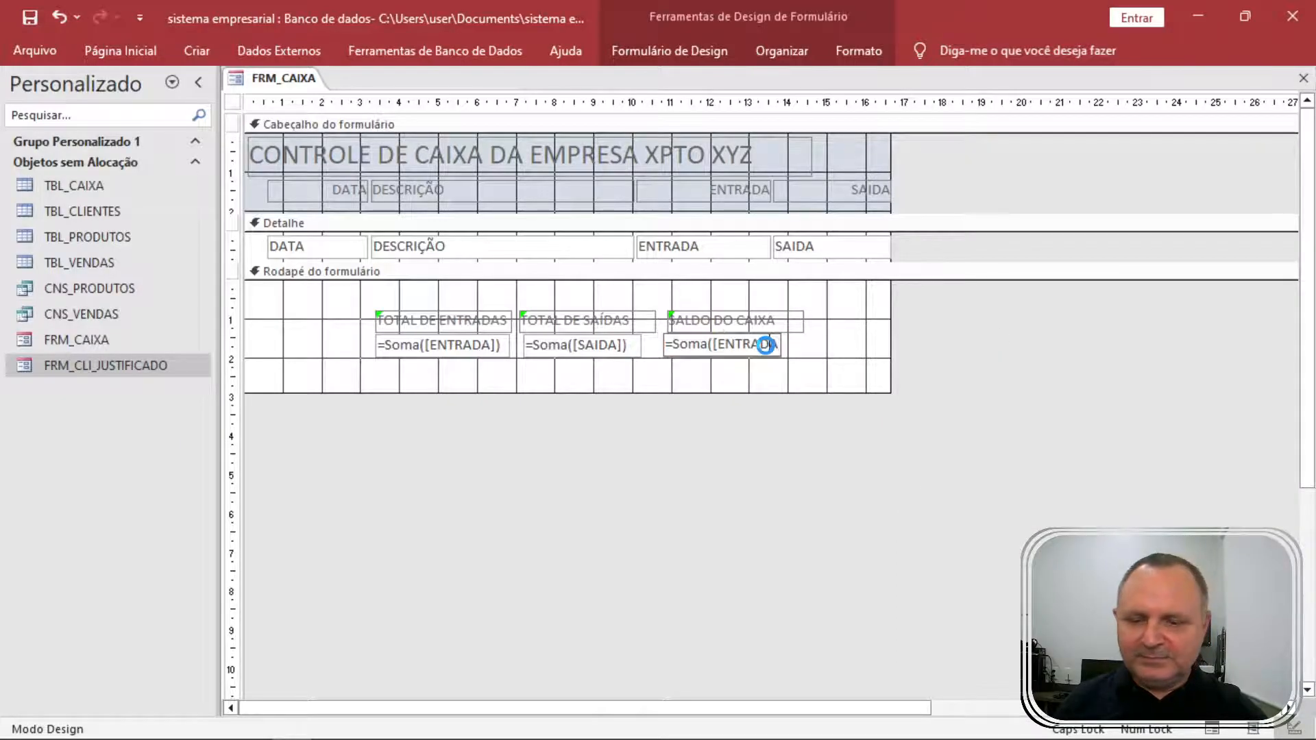
pyautogui.press('F4')
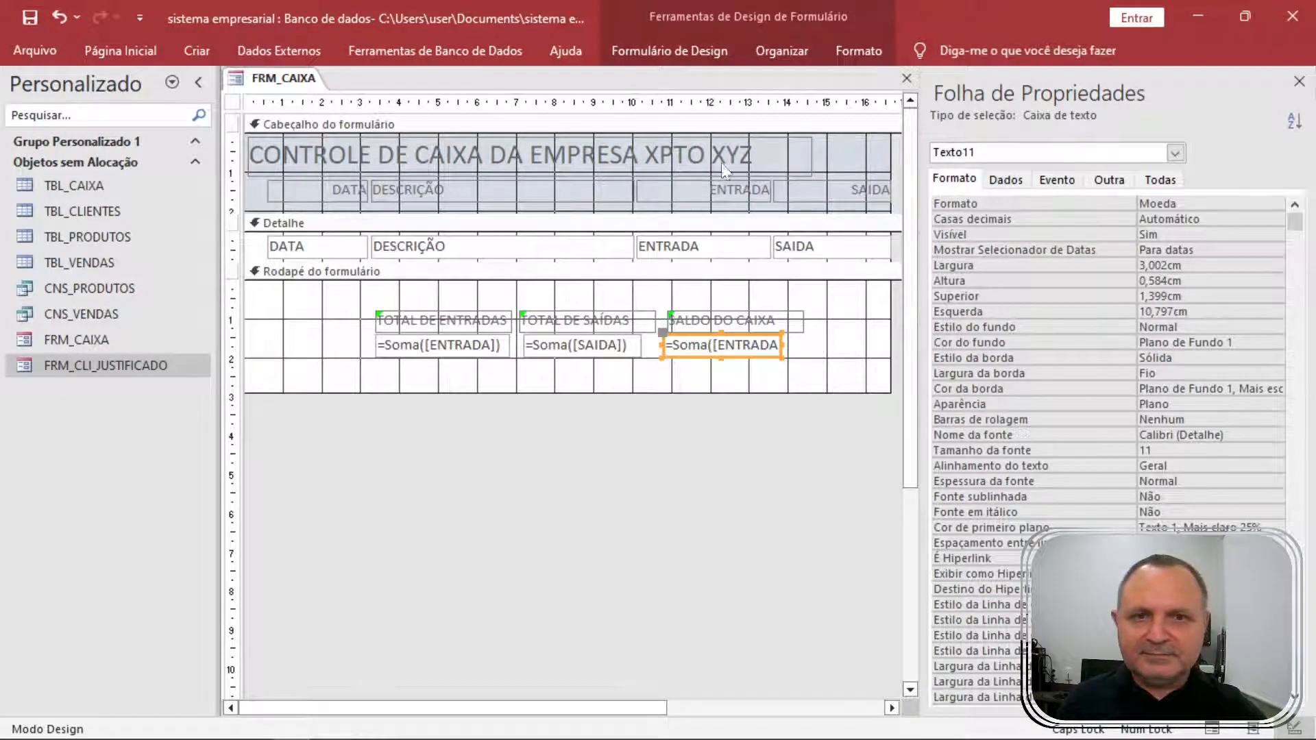
pyautogui.click(853, 53)
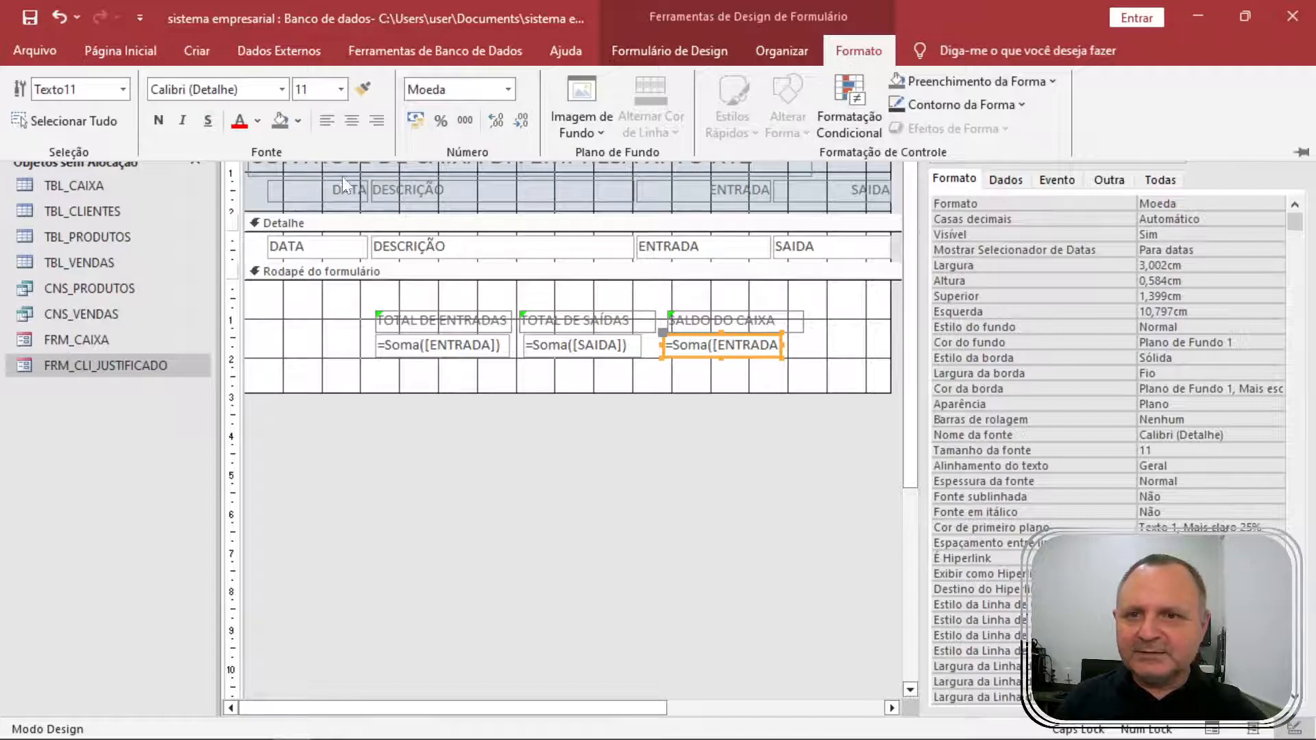
pyautogui.click(299, 119)
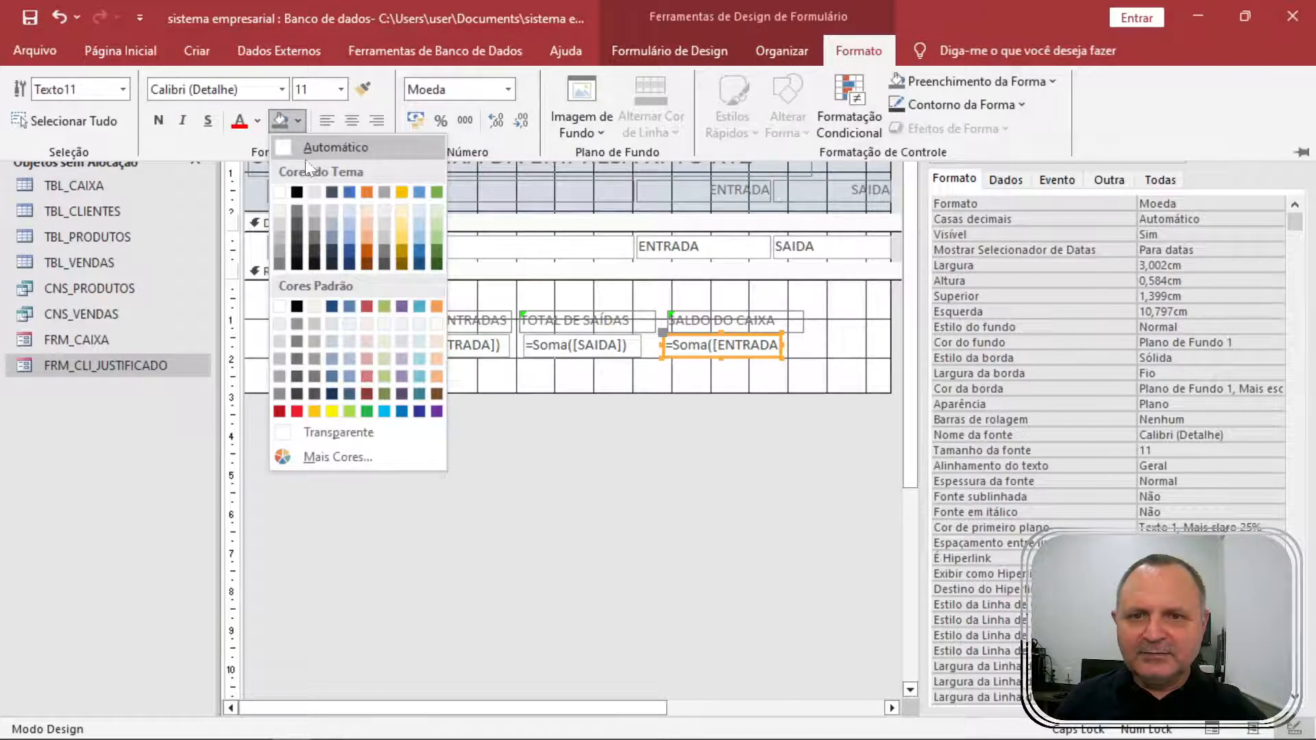
pyautogui.click(332, 411)
# Fill the entradas total's background with green.
pyautogui.click(670, 372)
pyautogui.moveTo(607, 374); pyautogui.dragTo(456, 348)
pyautogui.click(466, 383)
pyautogui.click(459, 321)
pyautogui.click(458, 346)
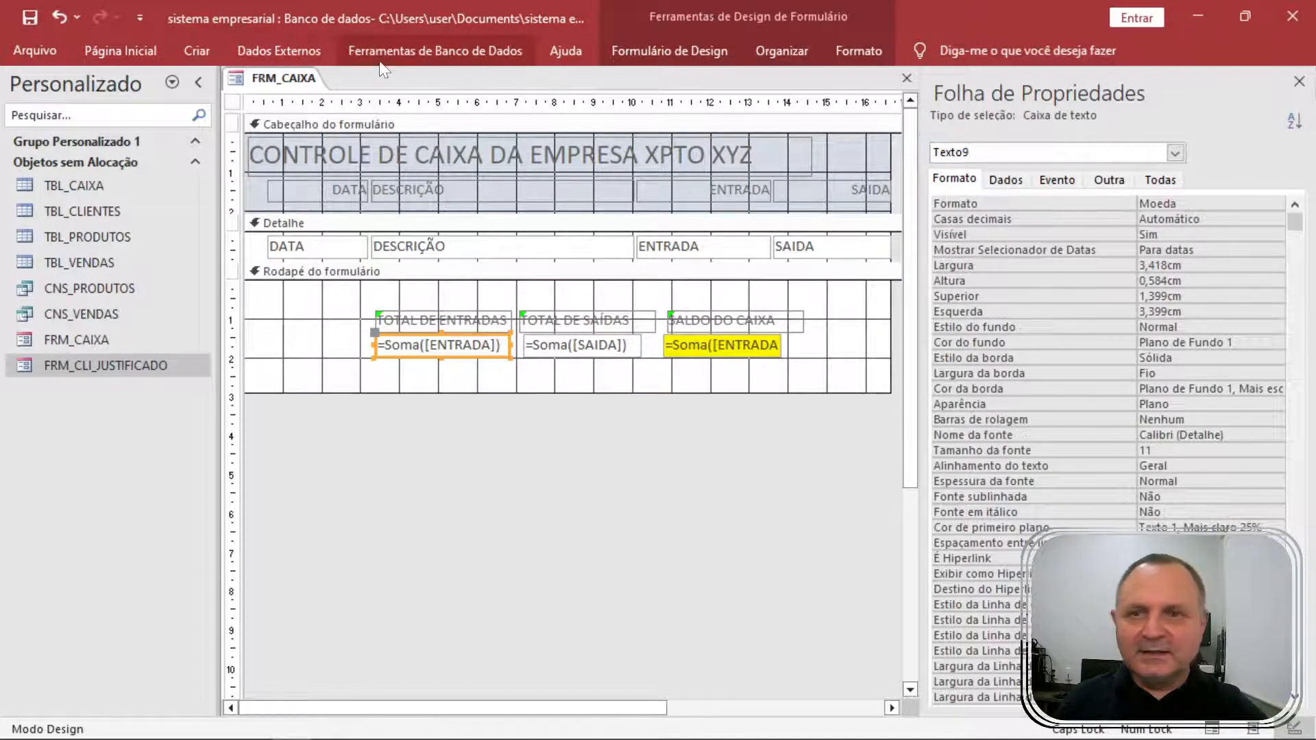
pyautogui.click(698, 48)
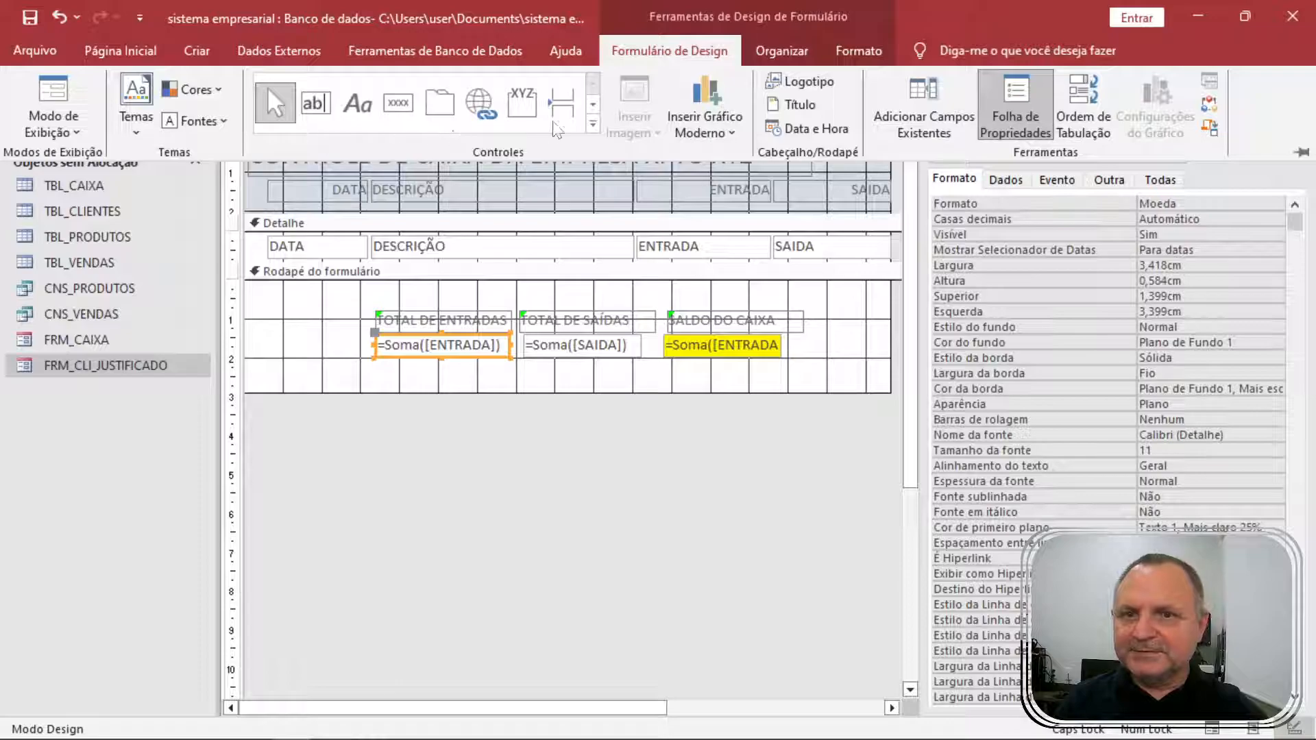
pyautogui.click(858, 50)
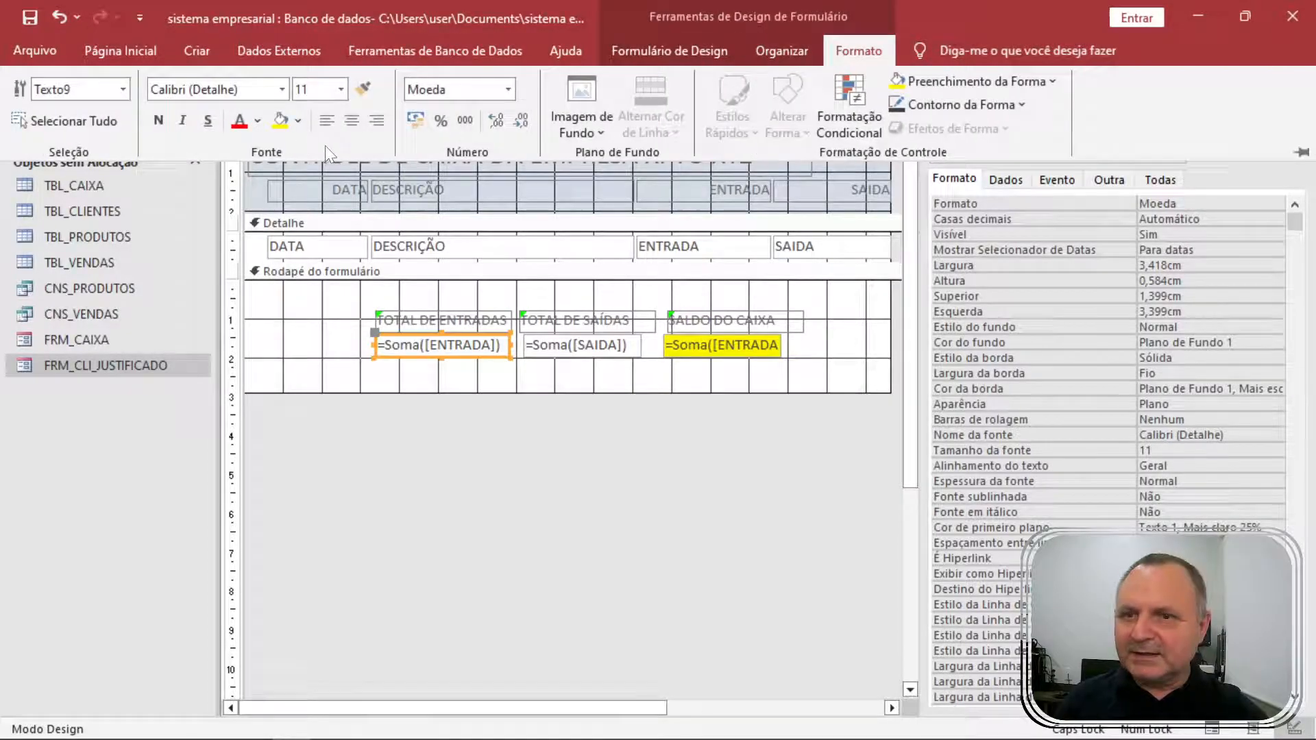
pyautogui.click(297, 121)
pyautogui.click(369, 407)
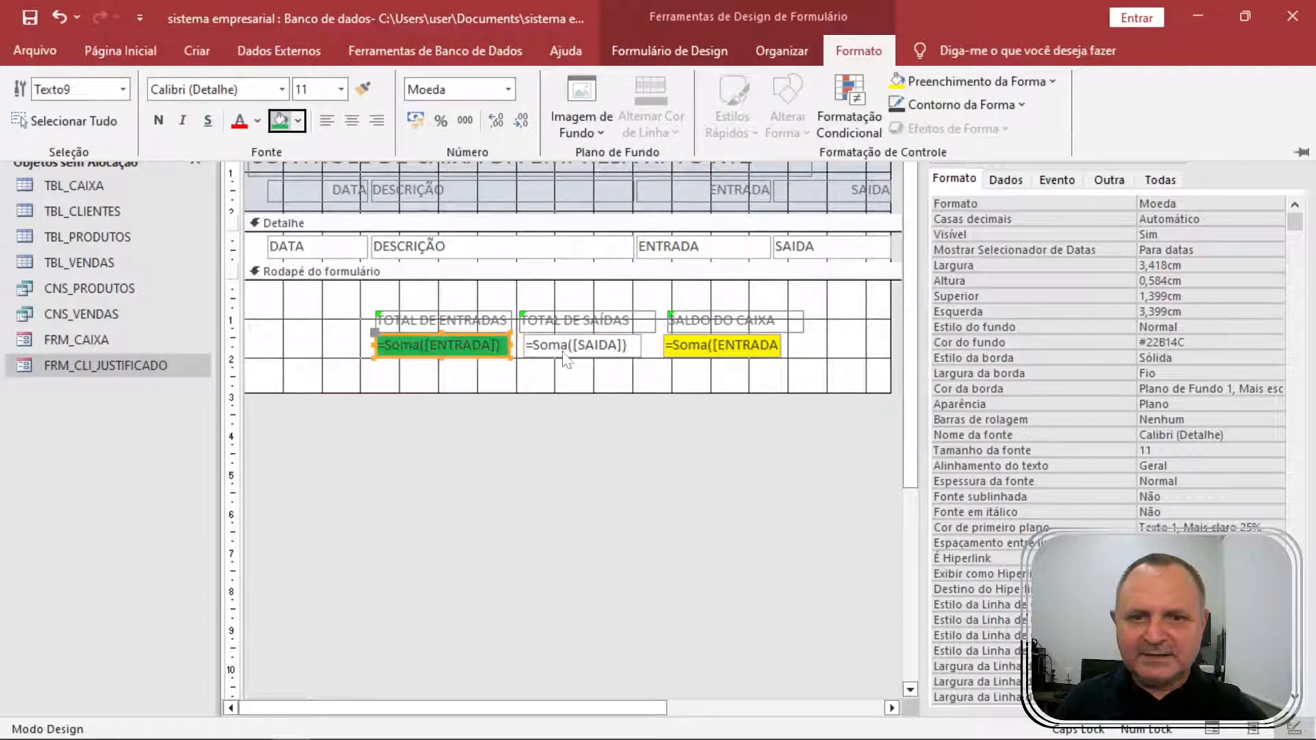
# Fill the saídas total's background with red.
pyautogui.click(615, 347)
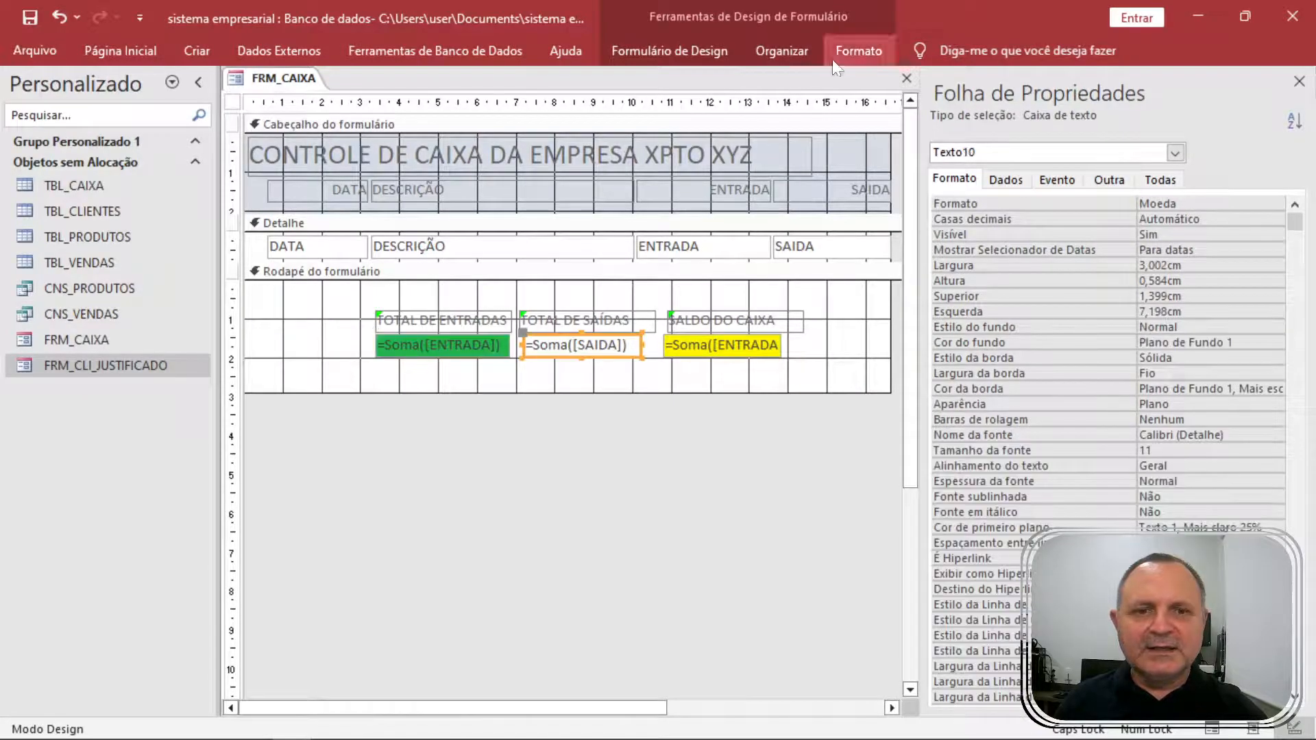
pyautogui.click(857, 51)
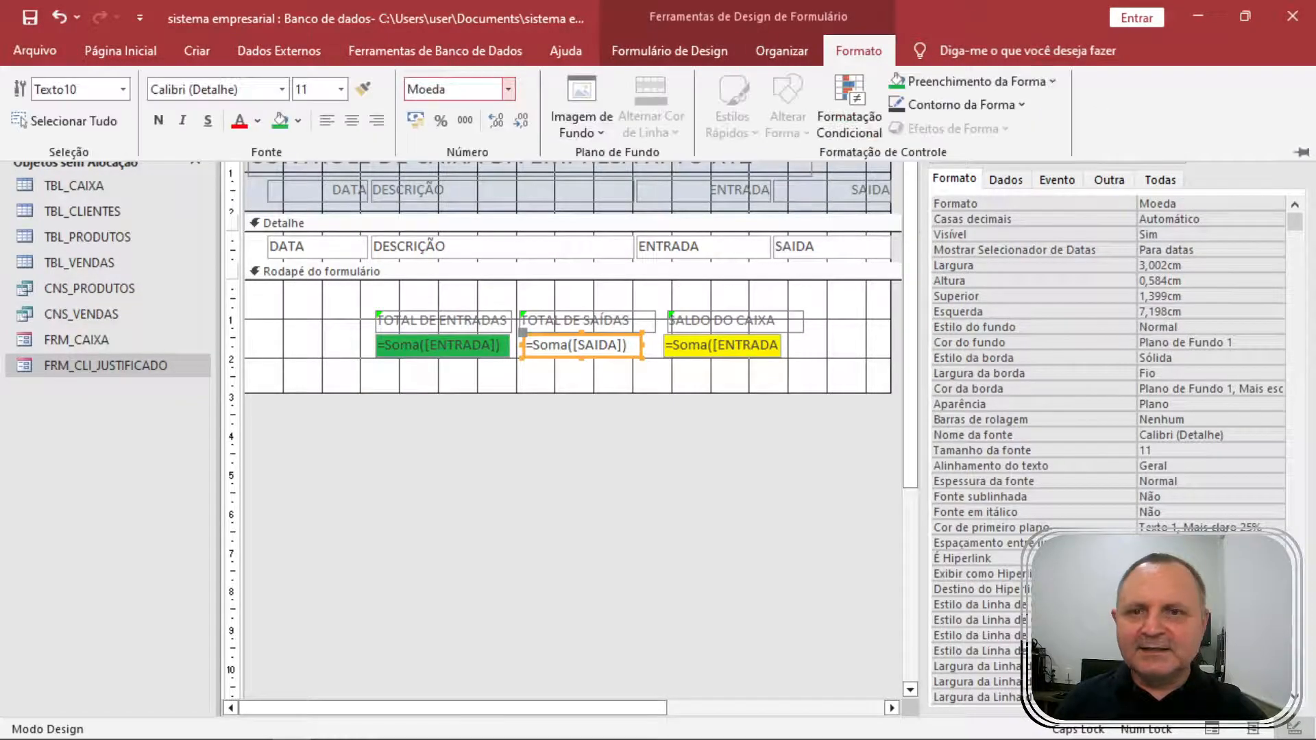
pyautogui.click(297, 121)
pyautogui.click(297, 411)
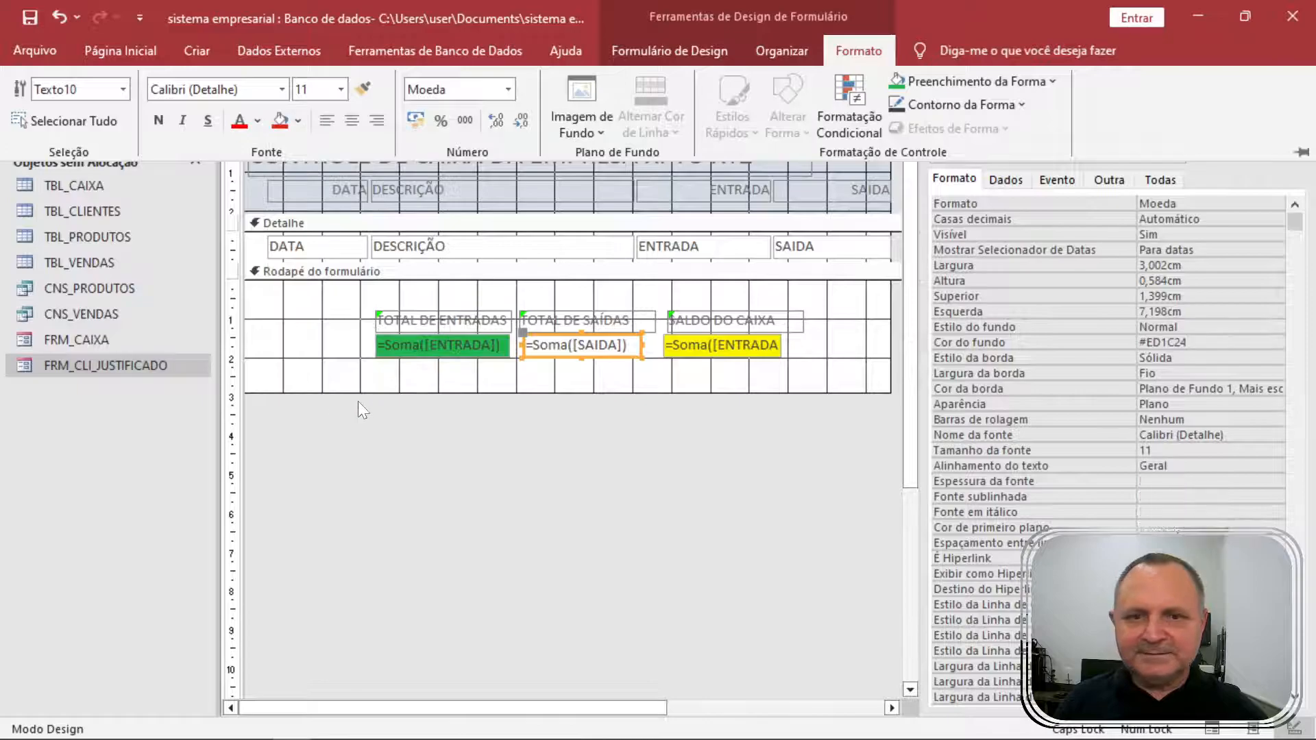
# Make all three footer totals bold with white text.
pyautogui.moveTo(465, 392); pyautogui.dragTo(768, 344)
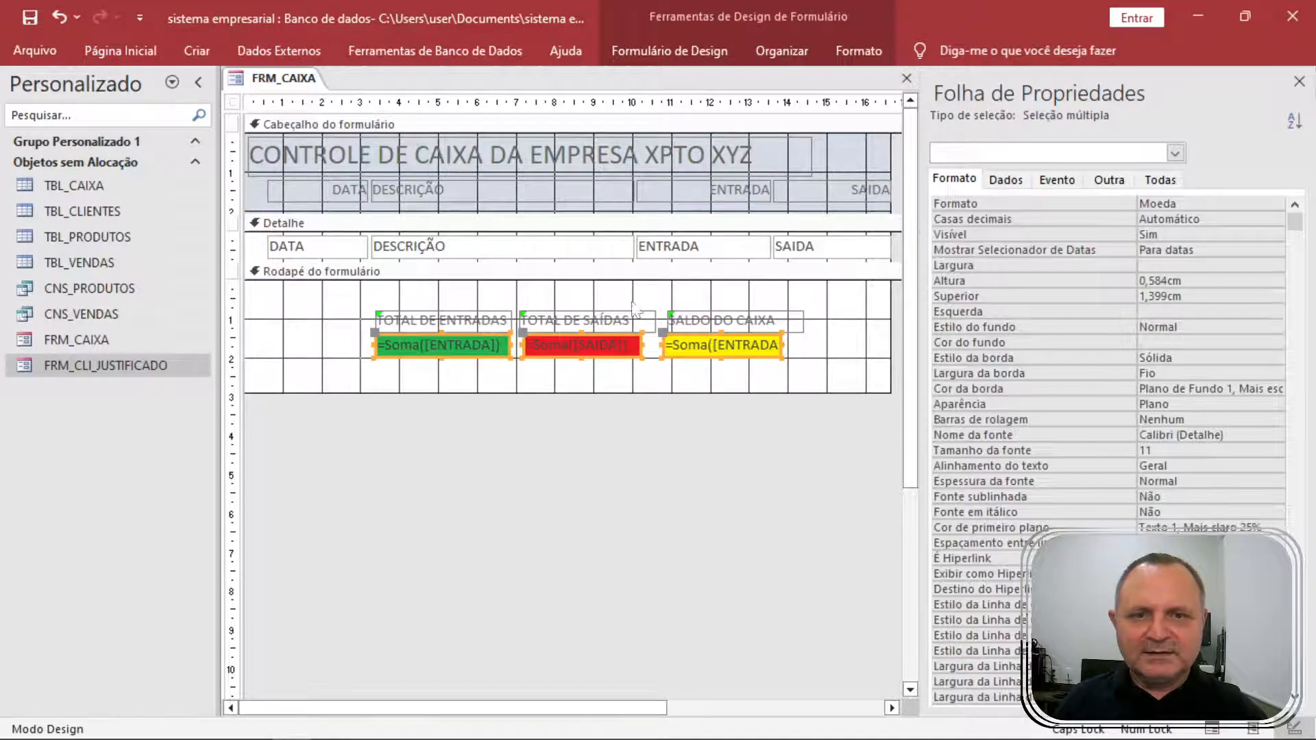
pyautogui.click(859, 52)
pyautogui.click(258, 121)
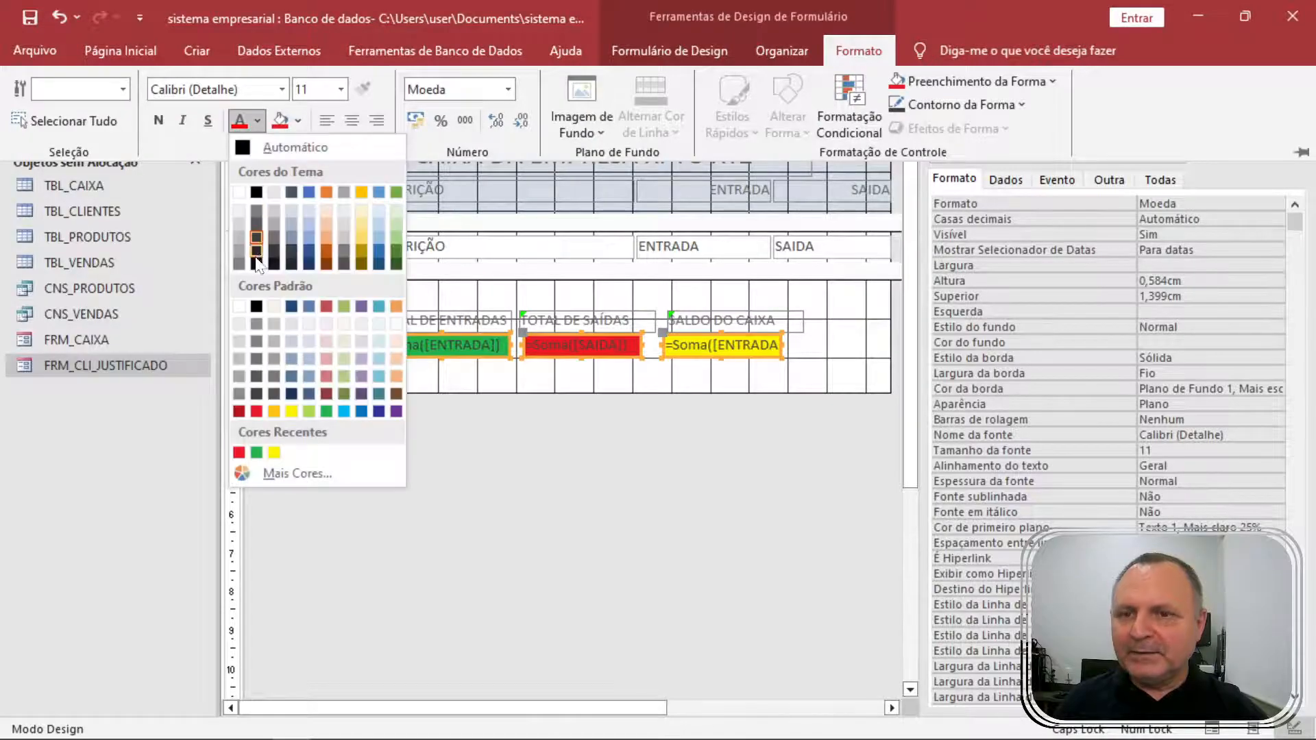
pyautogui.click(245, 303)
pyautogui.click(158, 120)
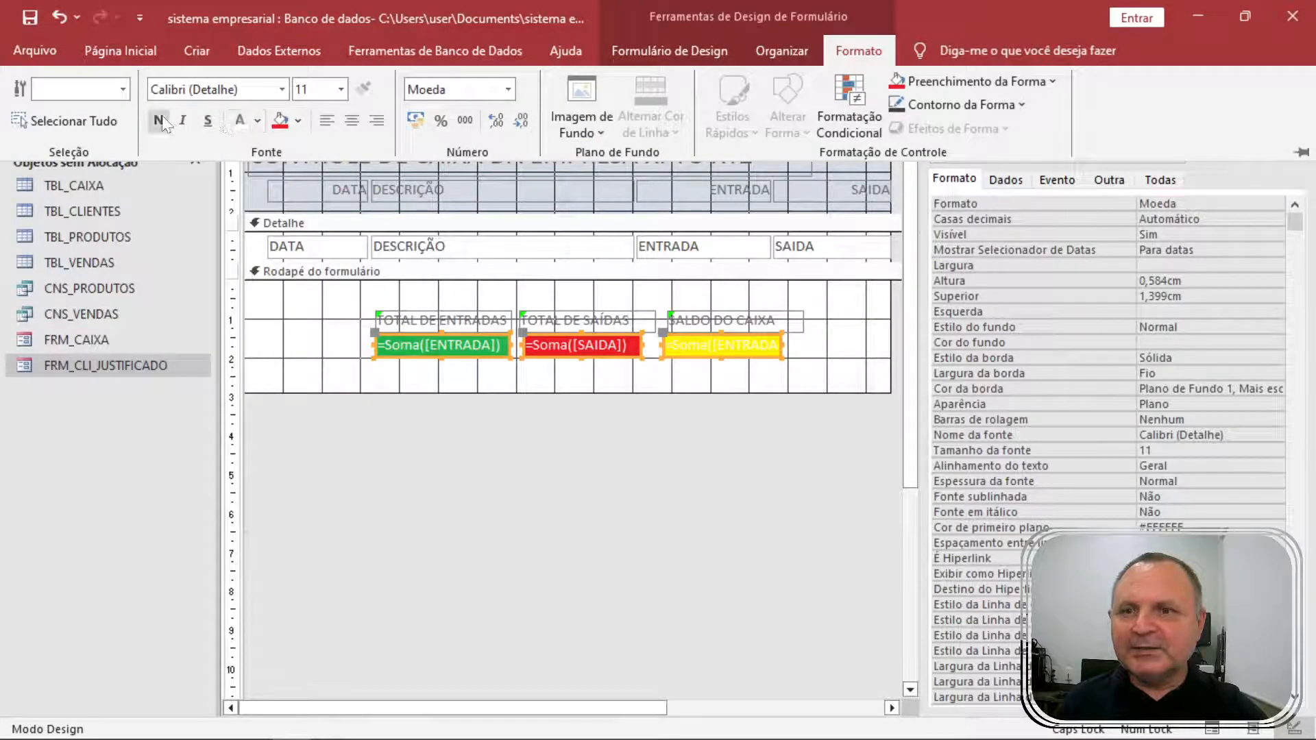
pyautogui.click(790, 356)
# Give the yellow balance total dark text and view the form in Form View.
pyautogui.click(802, 362)
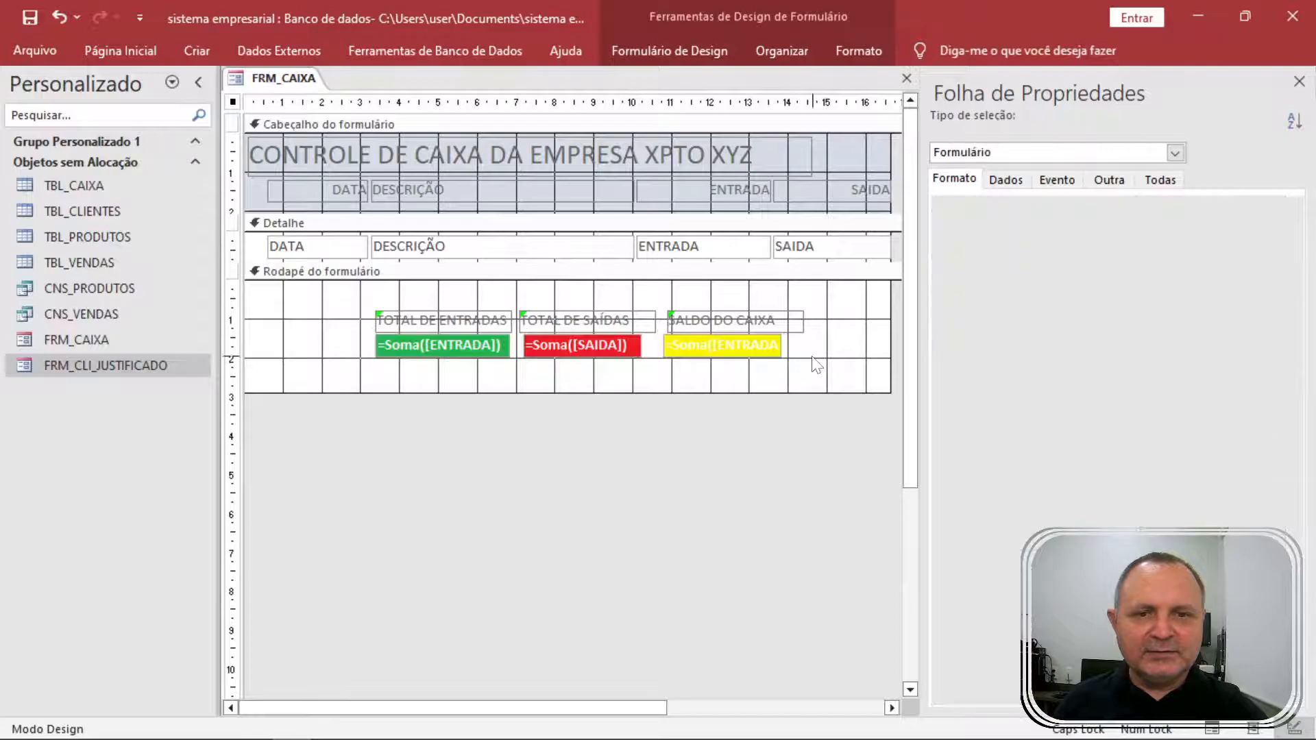
pyautogui.click(689, 344)
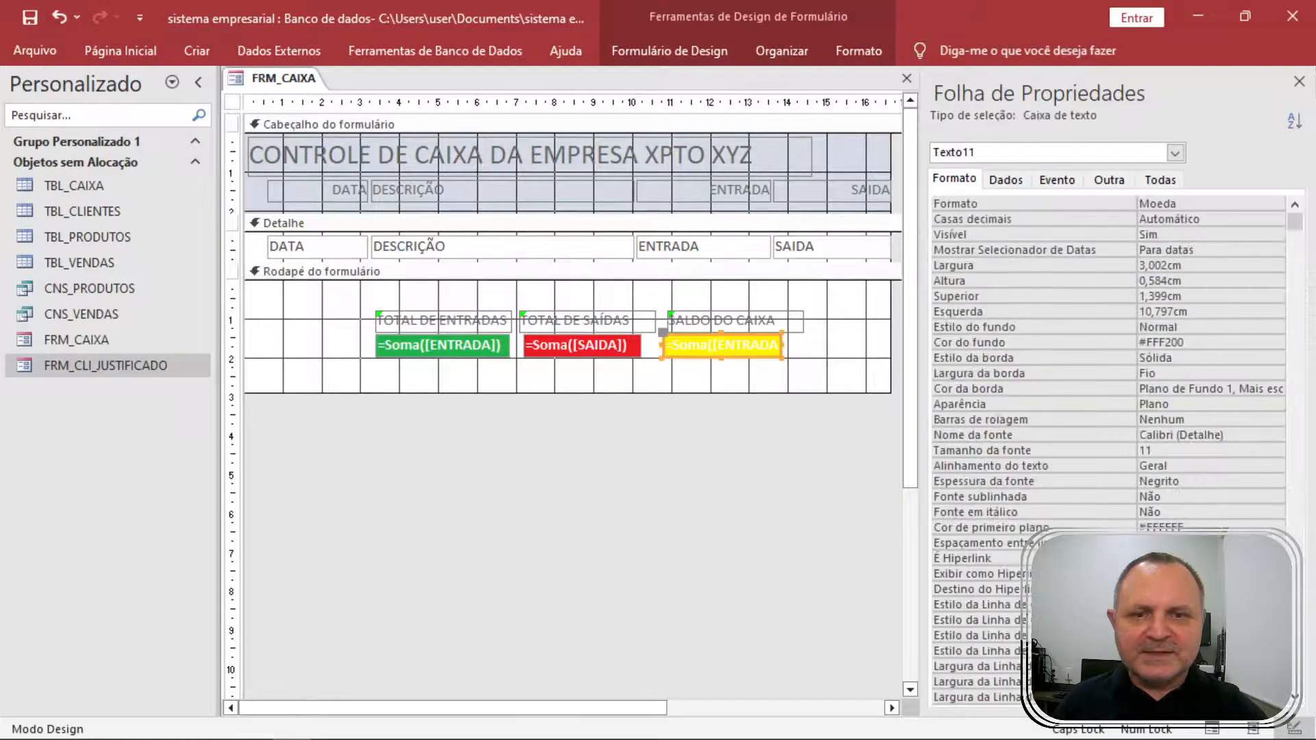
pyautogui.click(873, 60)
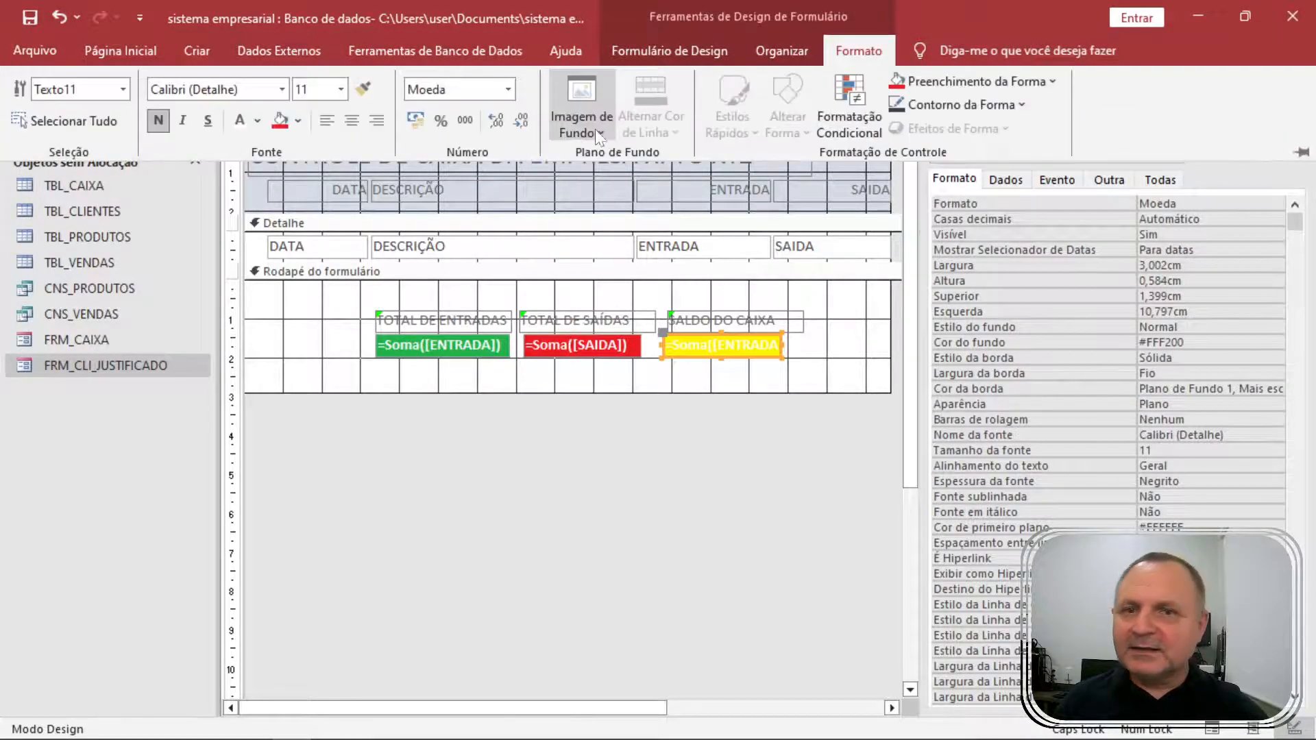
pyautogui.click(257, 121)
pyautogui.click(257, 186)
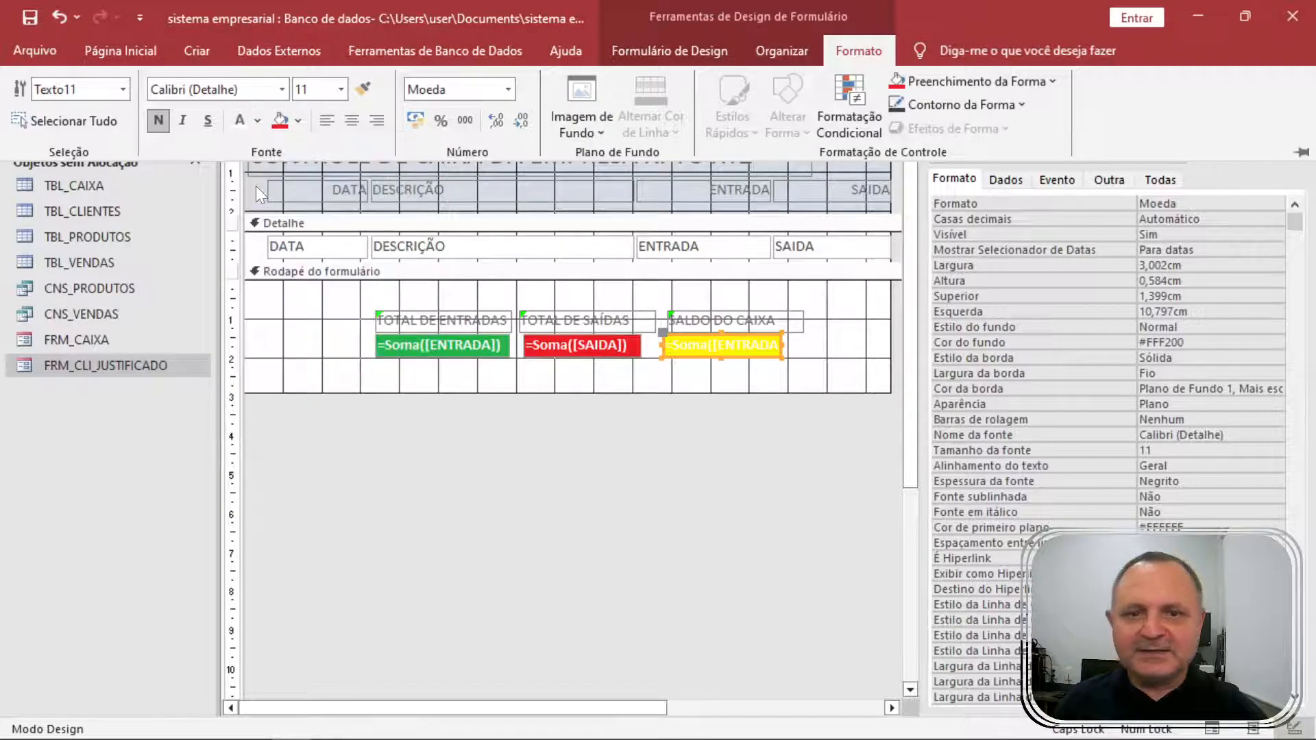
pyautogui.press('F5')
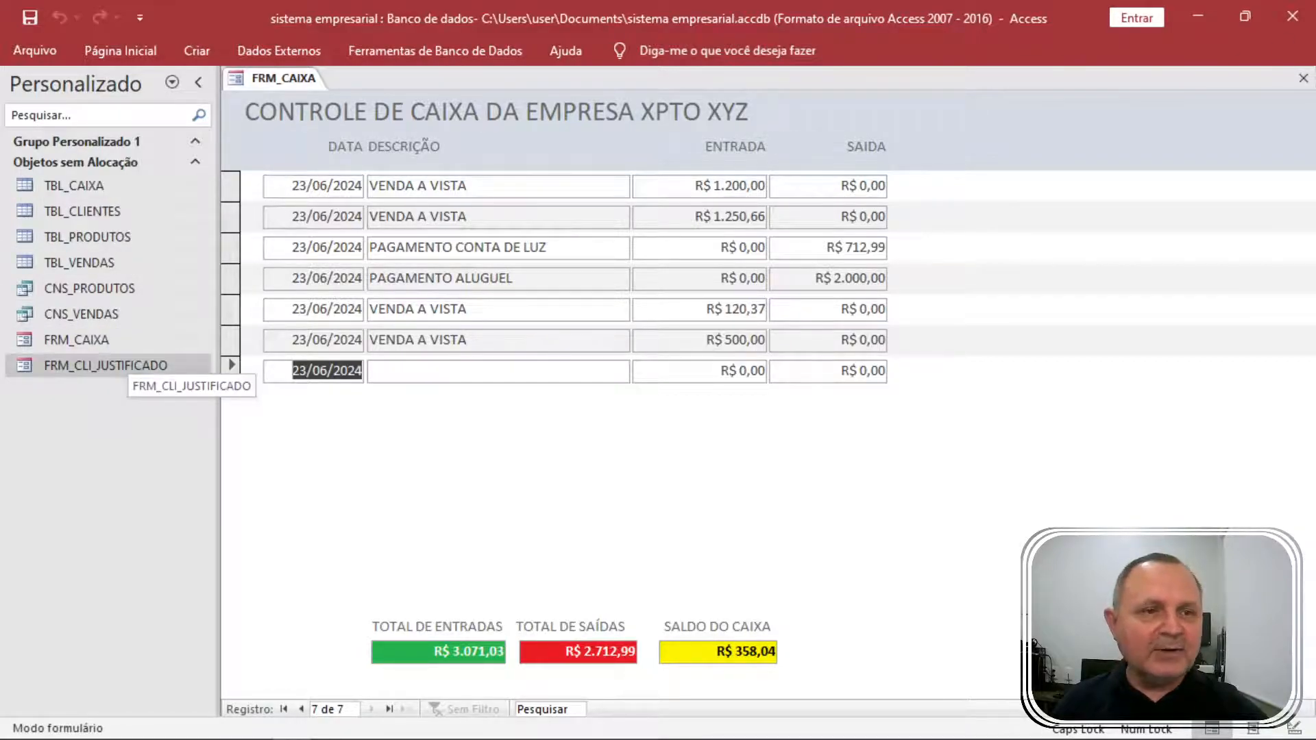
# Close FRM_CAIXA, answer Sim to save its design, then select it in the navigation pane.
pyautogui.click(1304, 79)
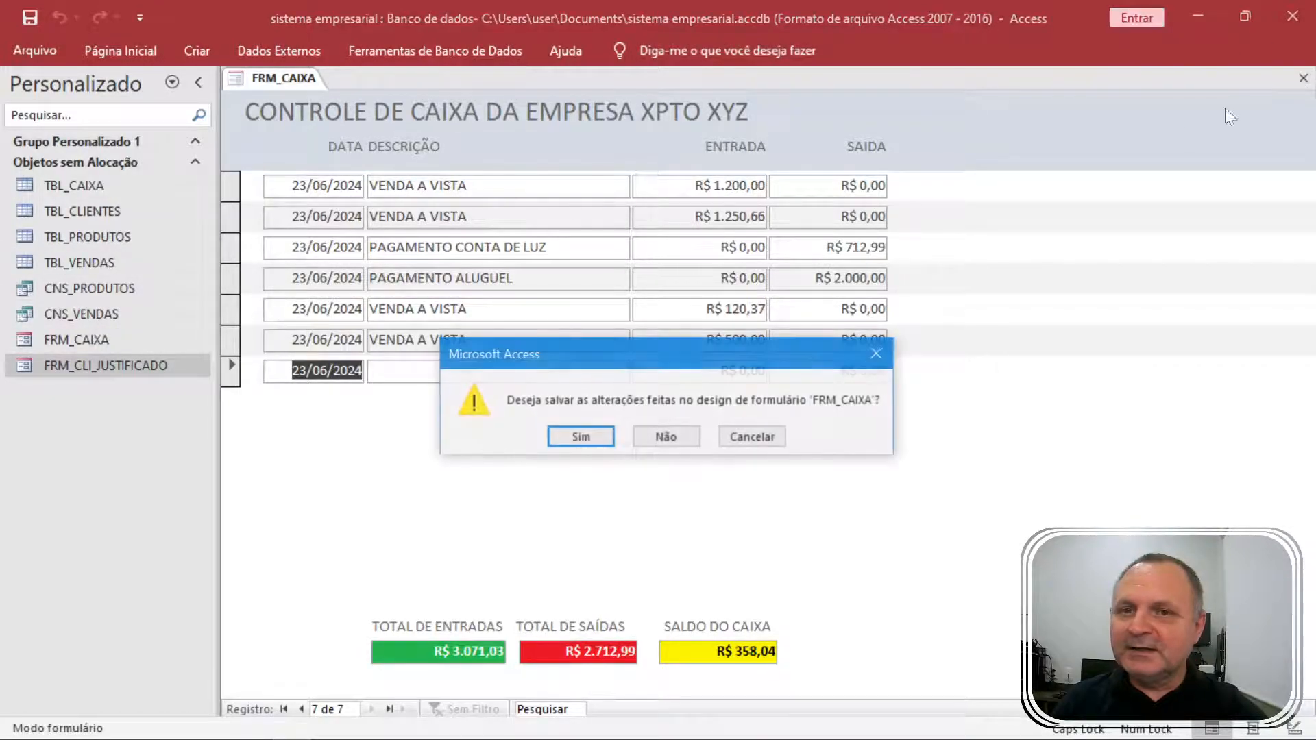
pyautogui.click(581, 438)
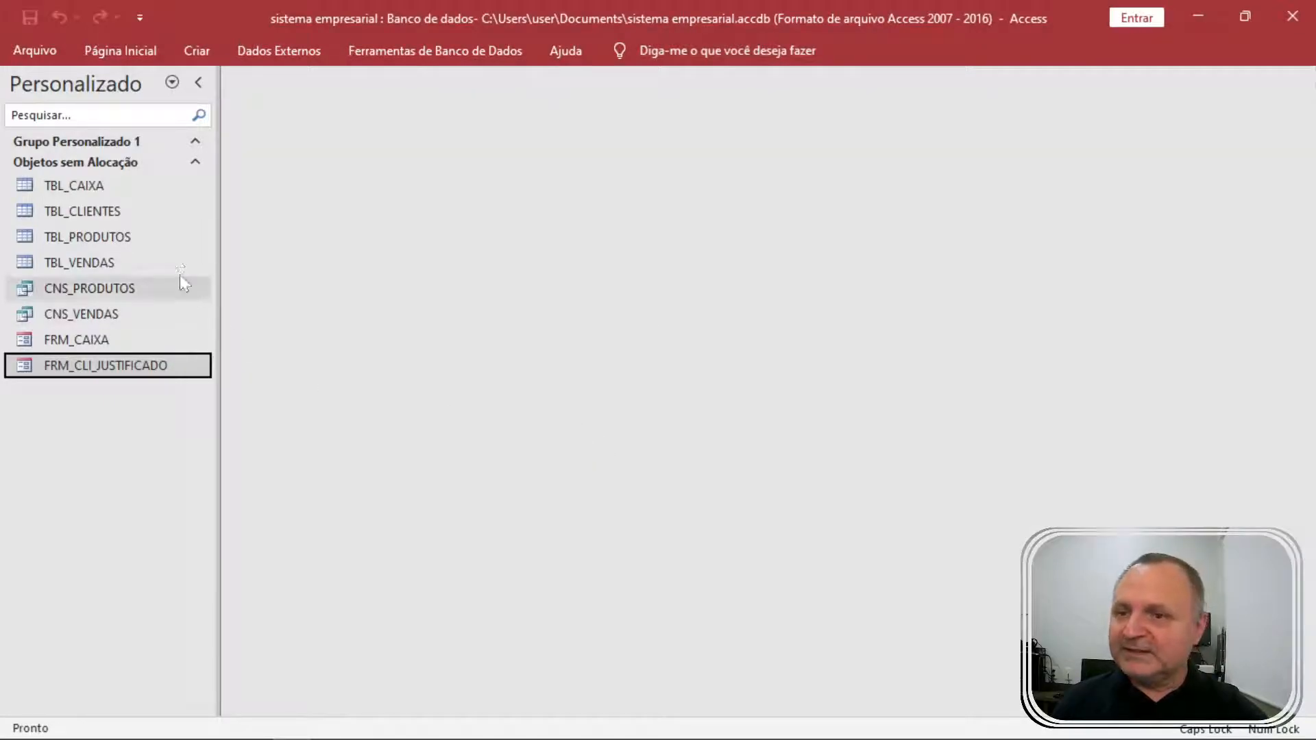
pyautogui.click(85, 343)
pyautogui.click(102, 357)
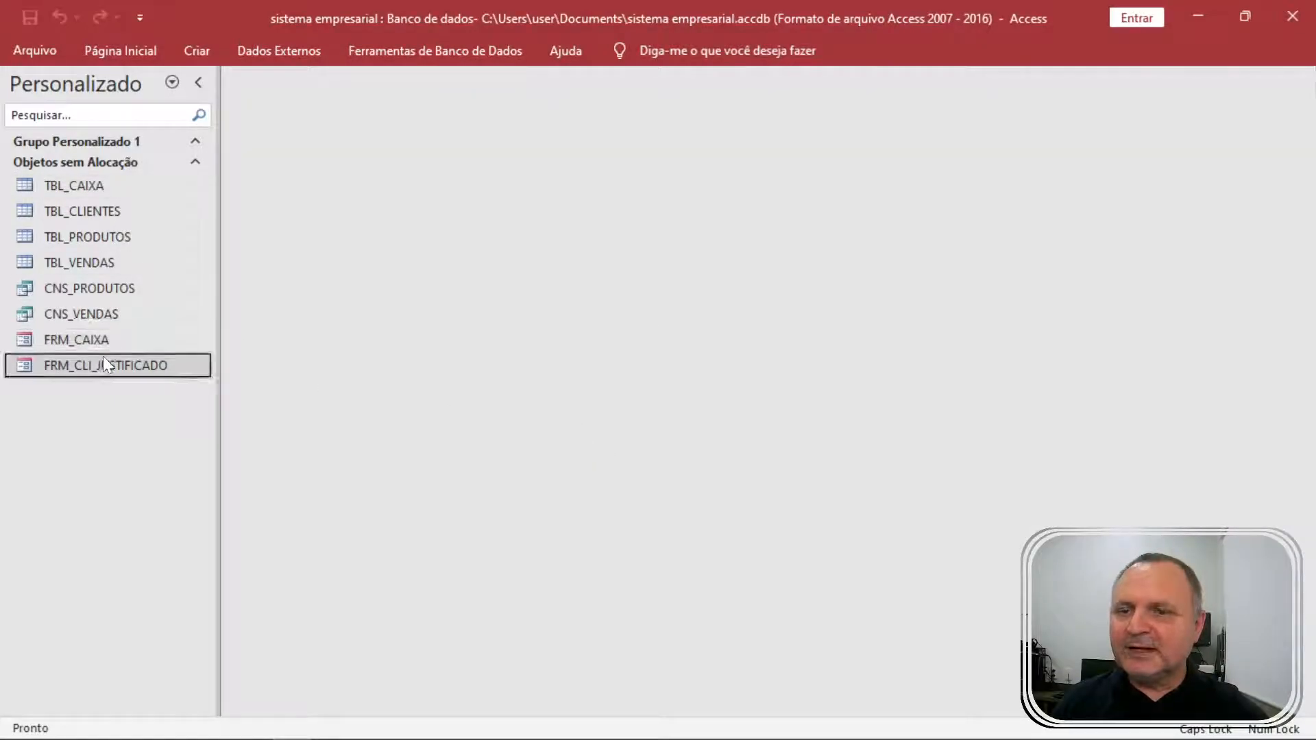
pyautogui.click(98, 340)
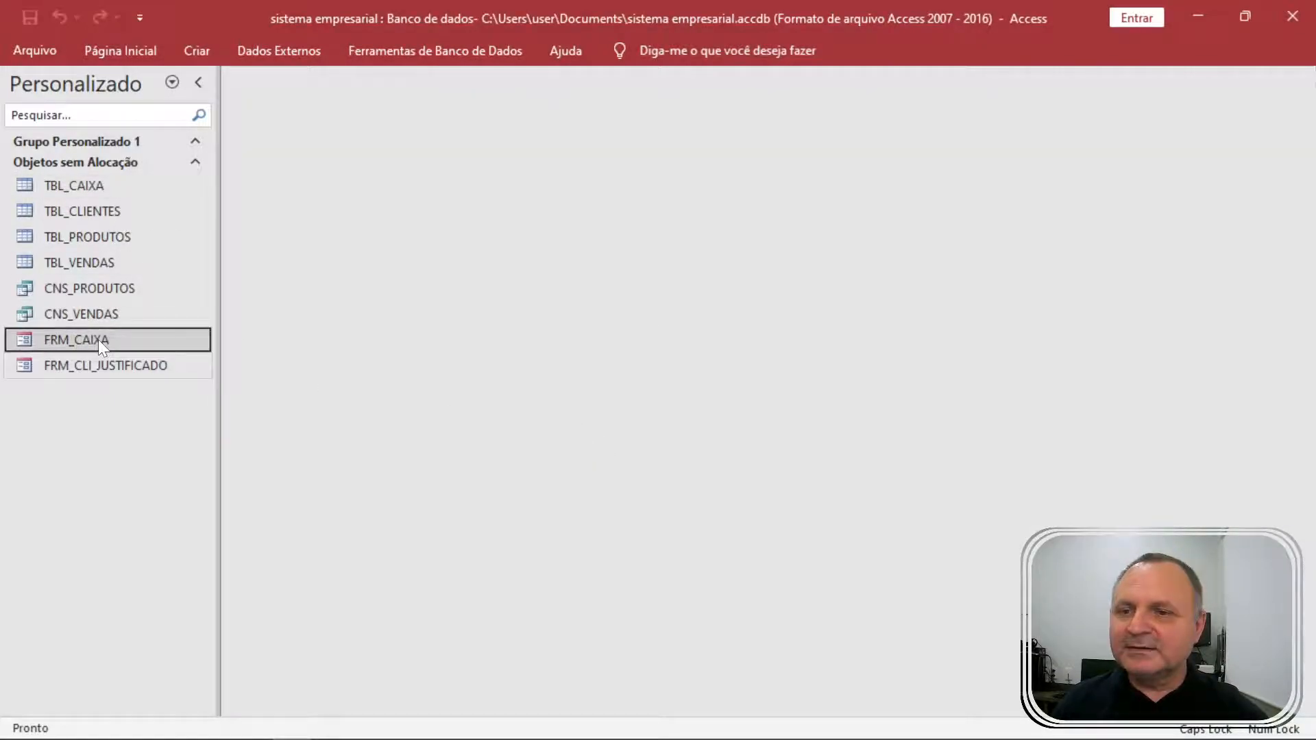
pyautogui.click(214, 52)
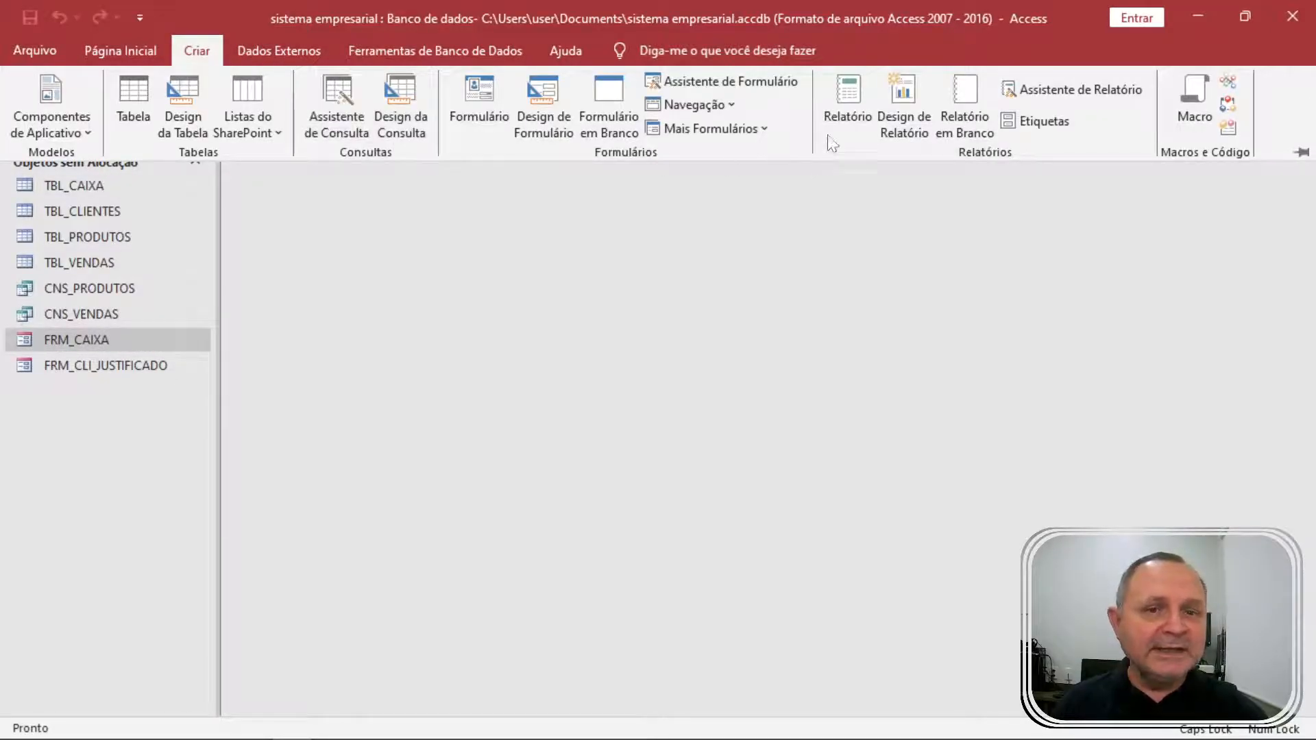
pyautogui.click(853, 98)
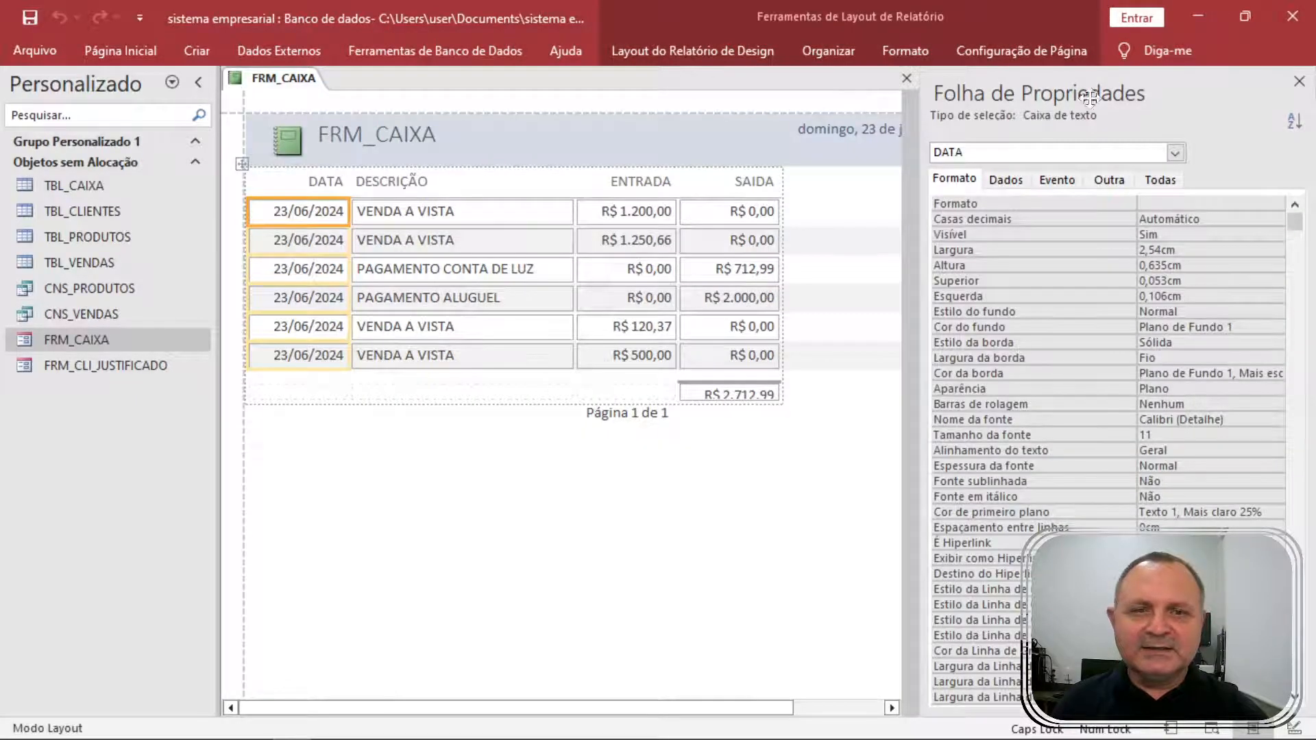
pyautogui.click(1298, 82)
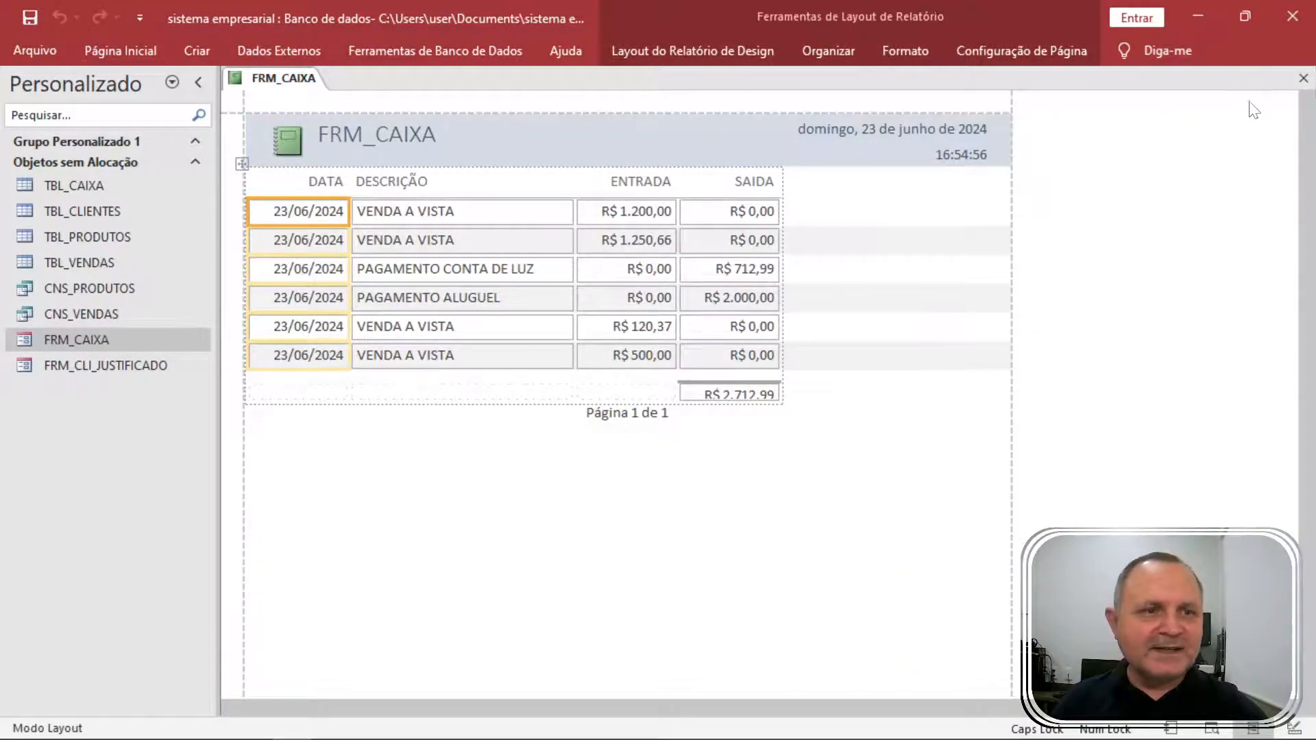
pyautogui.click(1301, 79)
pyautogui.click(665, 437)
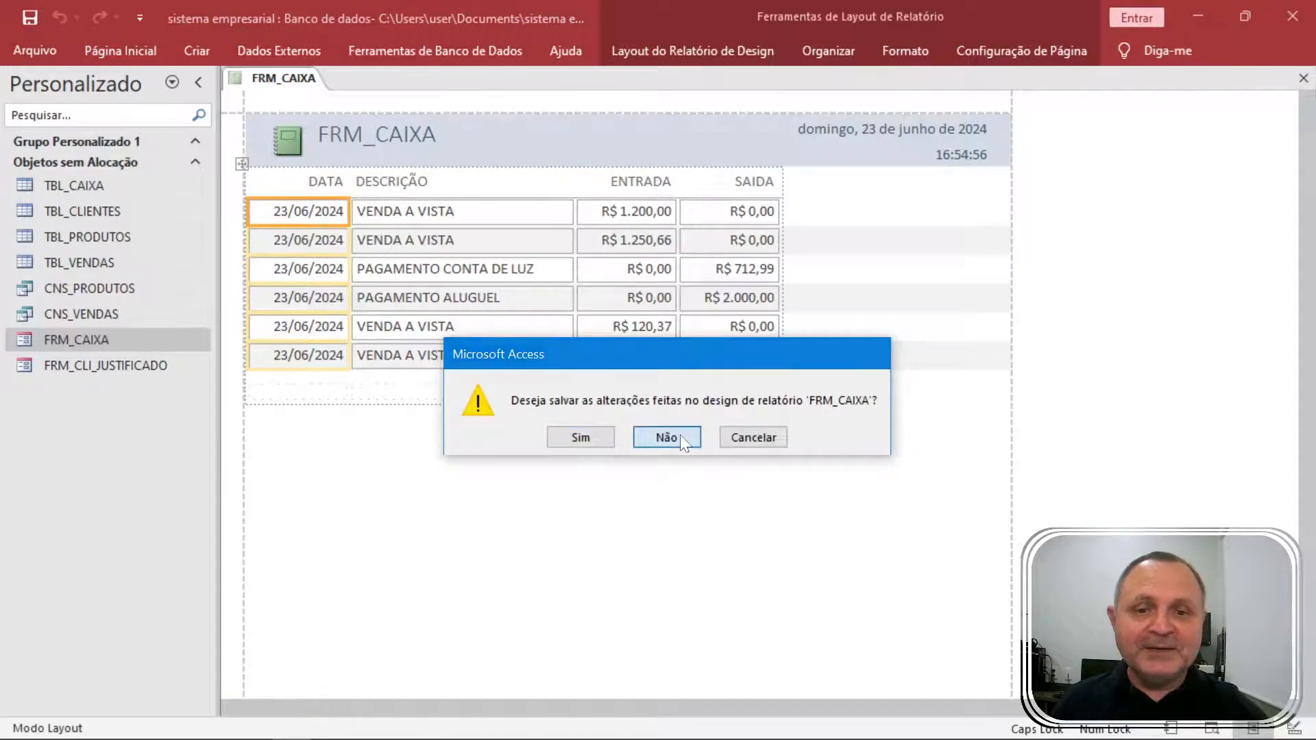
pyautogui.click(195, 50)
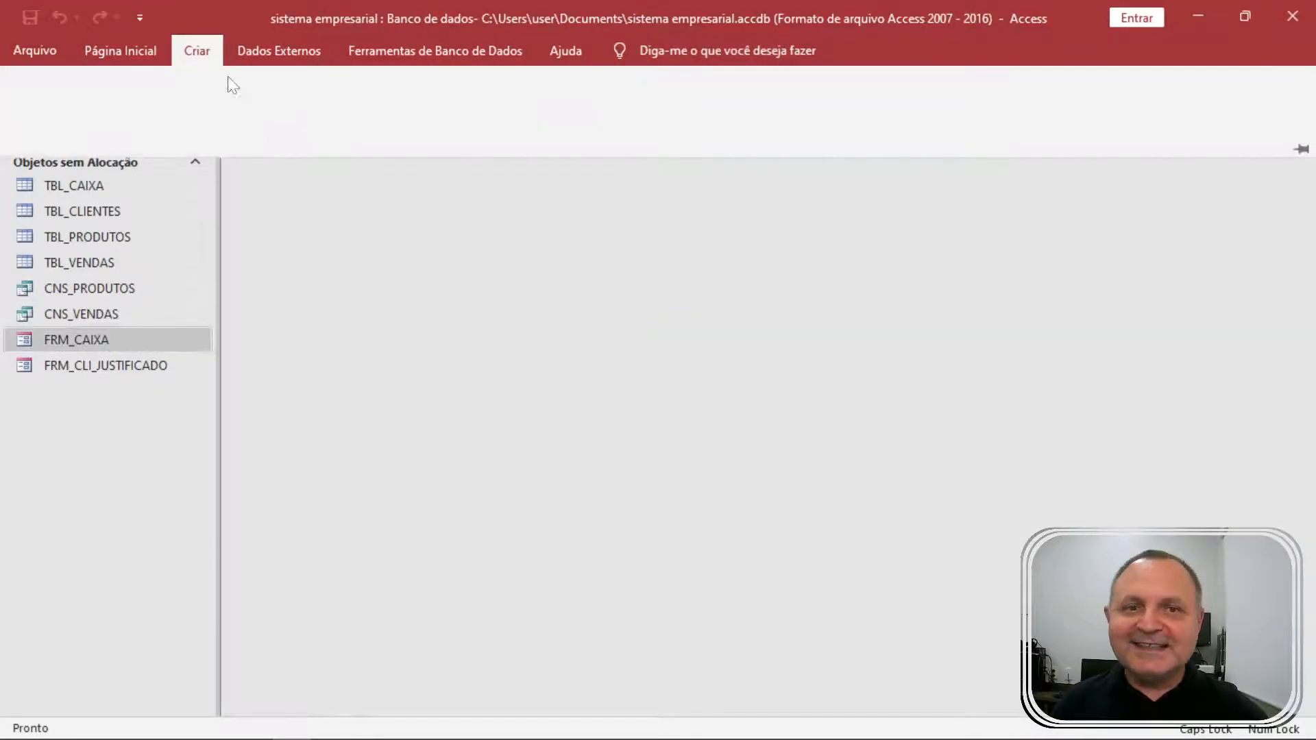
# Launch the Report Wizard with all TBL_CAIXA fields except CÓDIGO-CAIXA.
pyautogui.click(1069, 90)
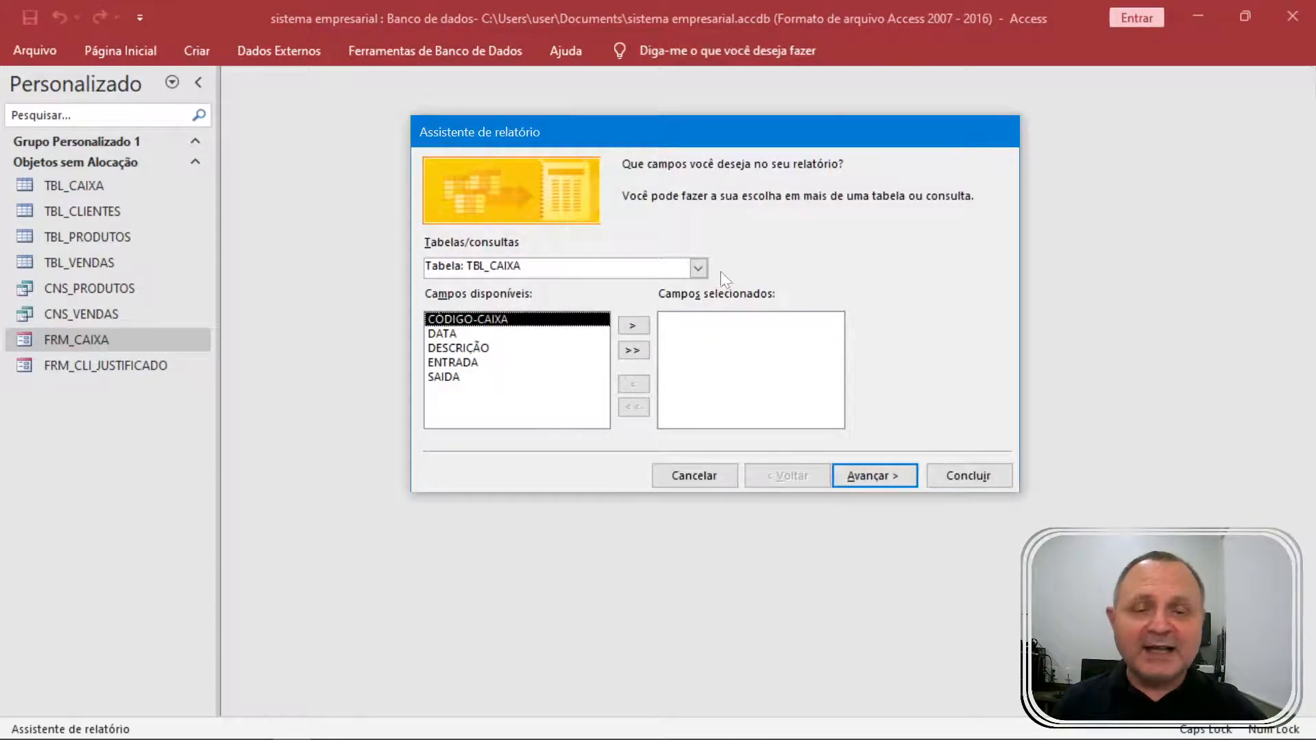
pyautogui.click(638, 351)
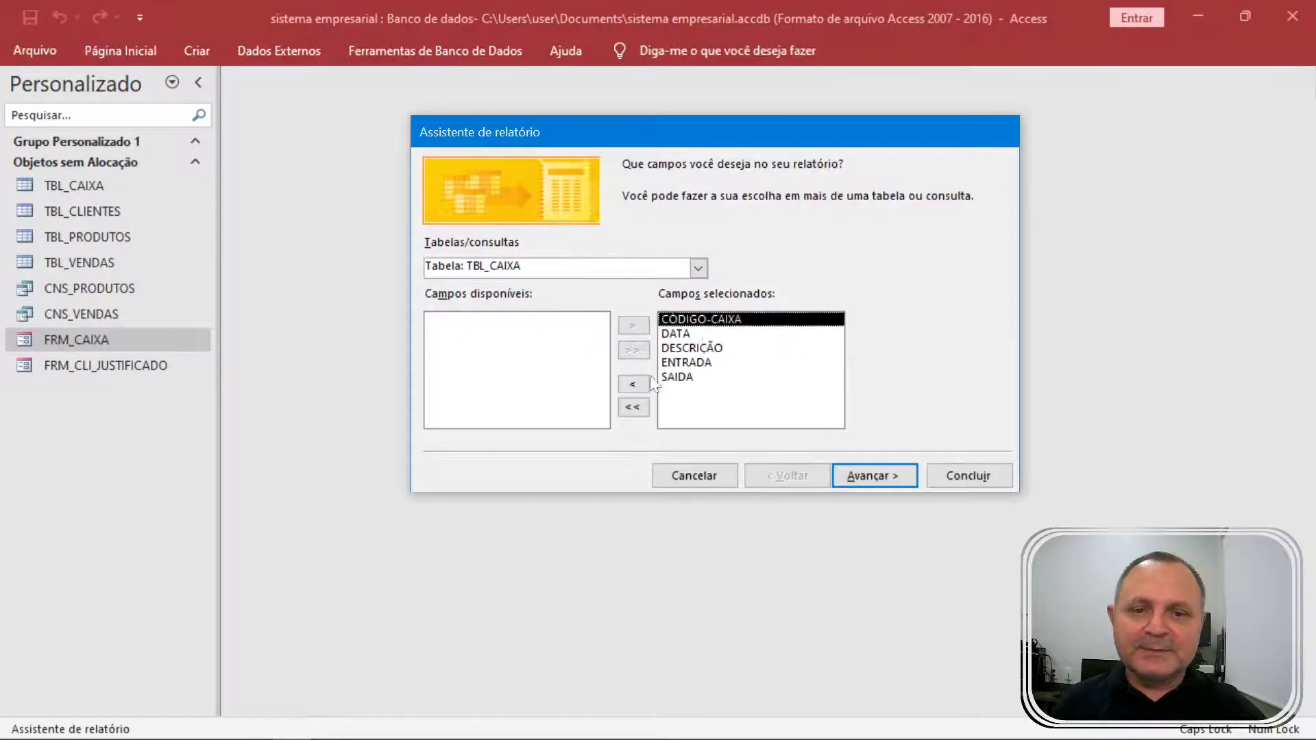
pyautogui.click(633, 384)
pyautogui.click(870, 476)
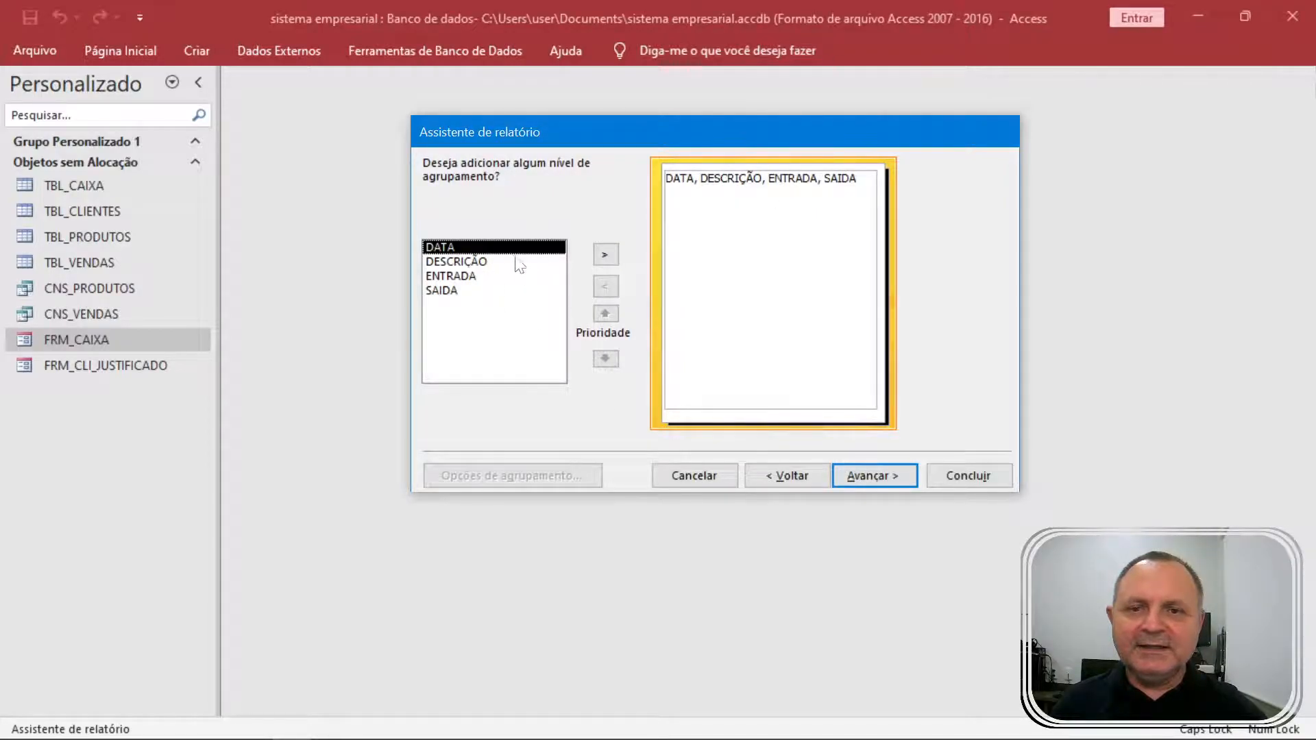
# Group the report by DATA with a Dia grouping interval.
pyautogui.click(605, 255)
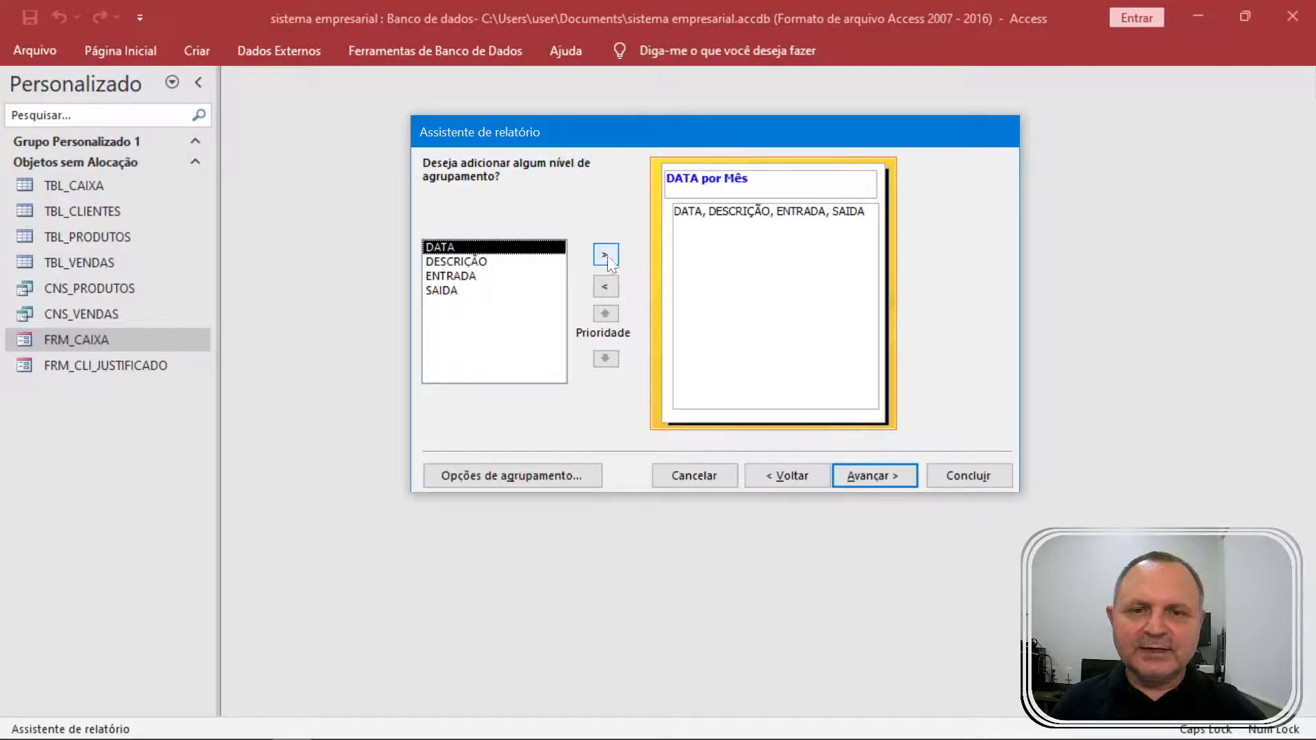
pyautogui.click(573, 475)
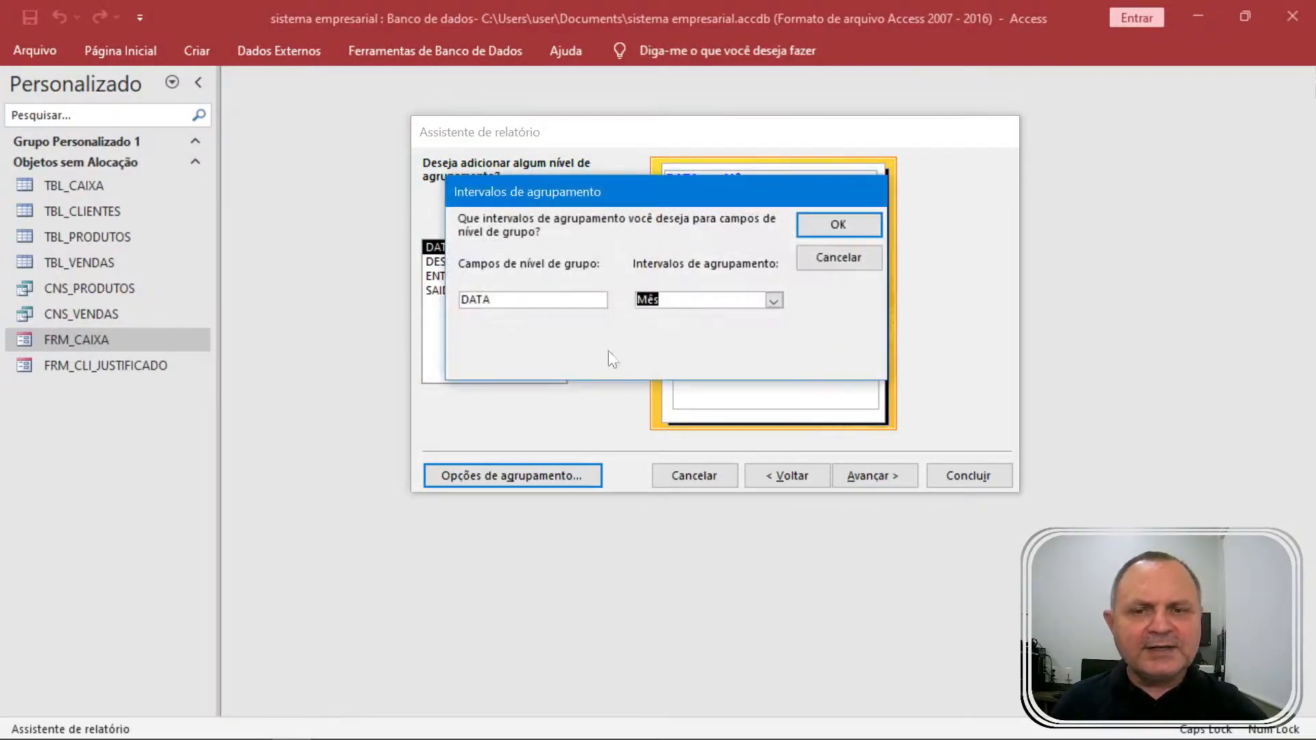
pyautogui.click(774, 301)
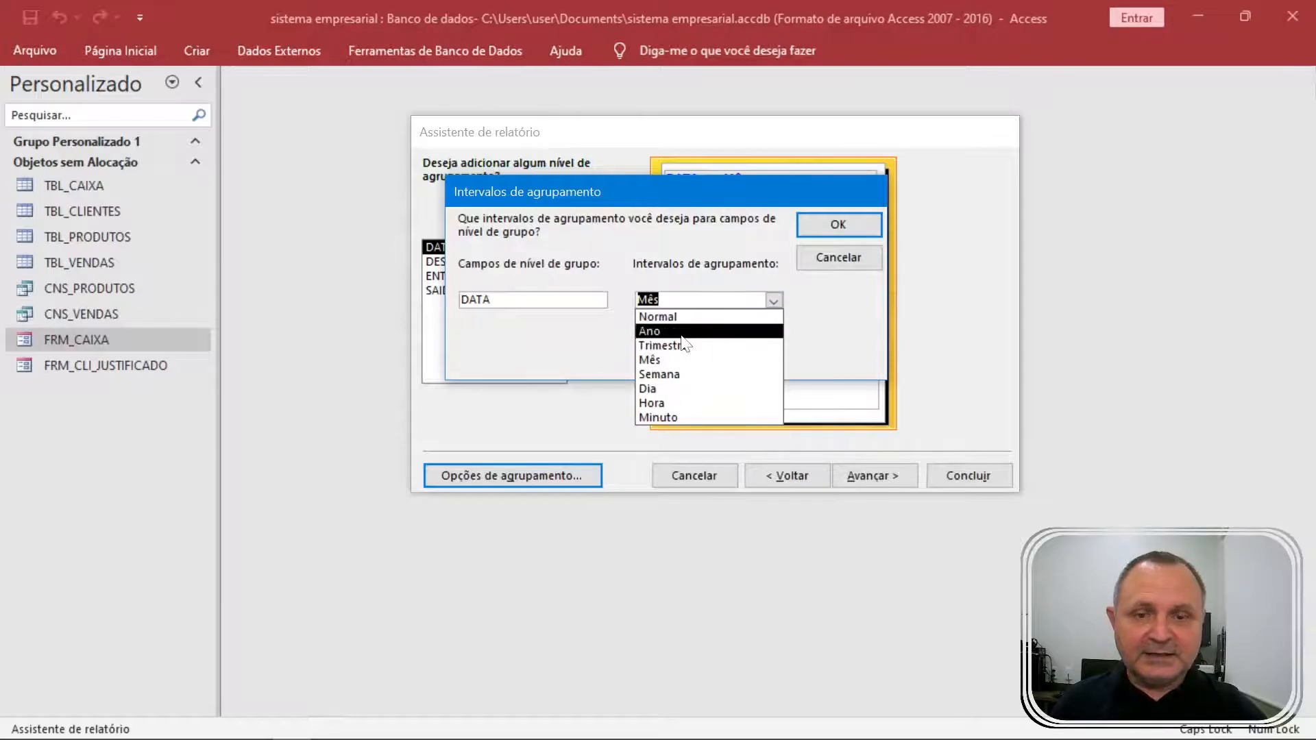
pyautogui.click(683, 391)
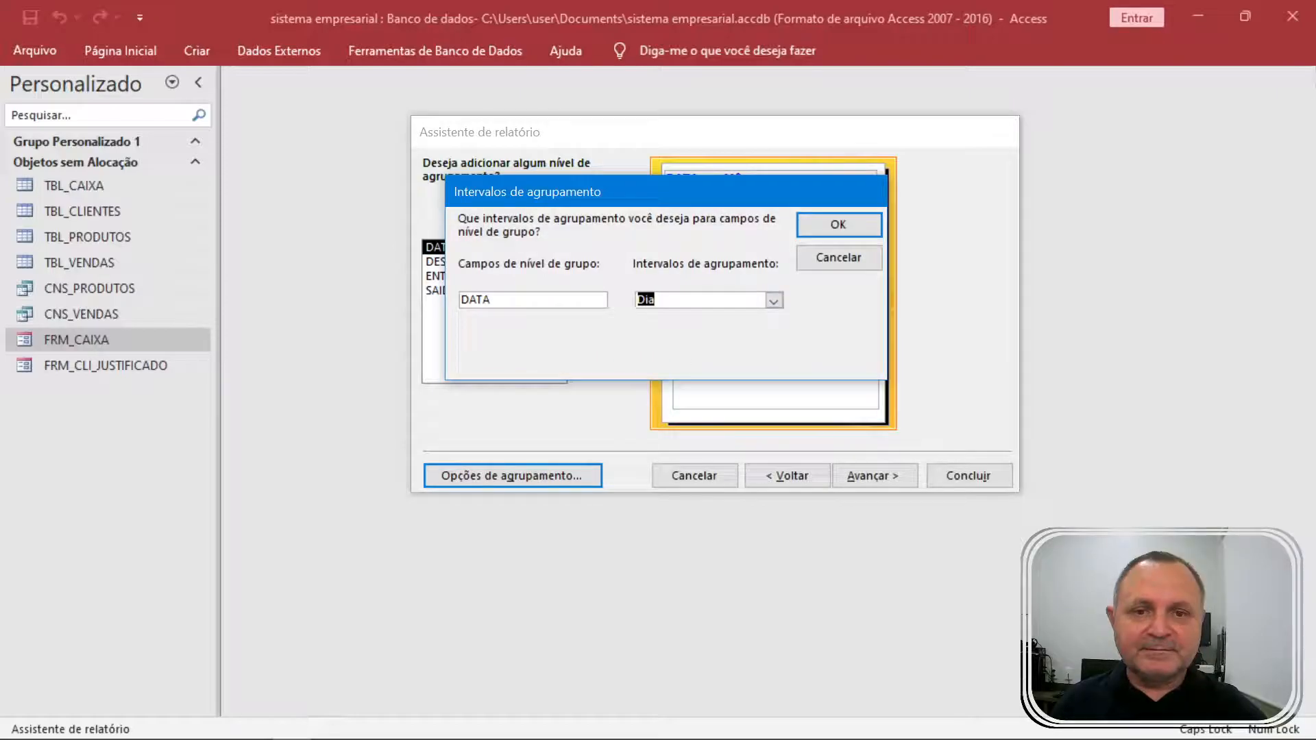
pyautogui.click(838, 225)
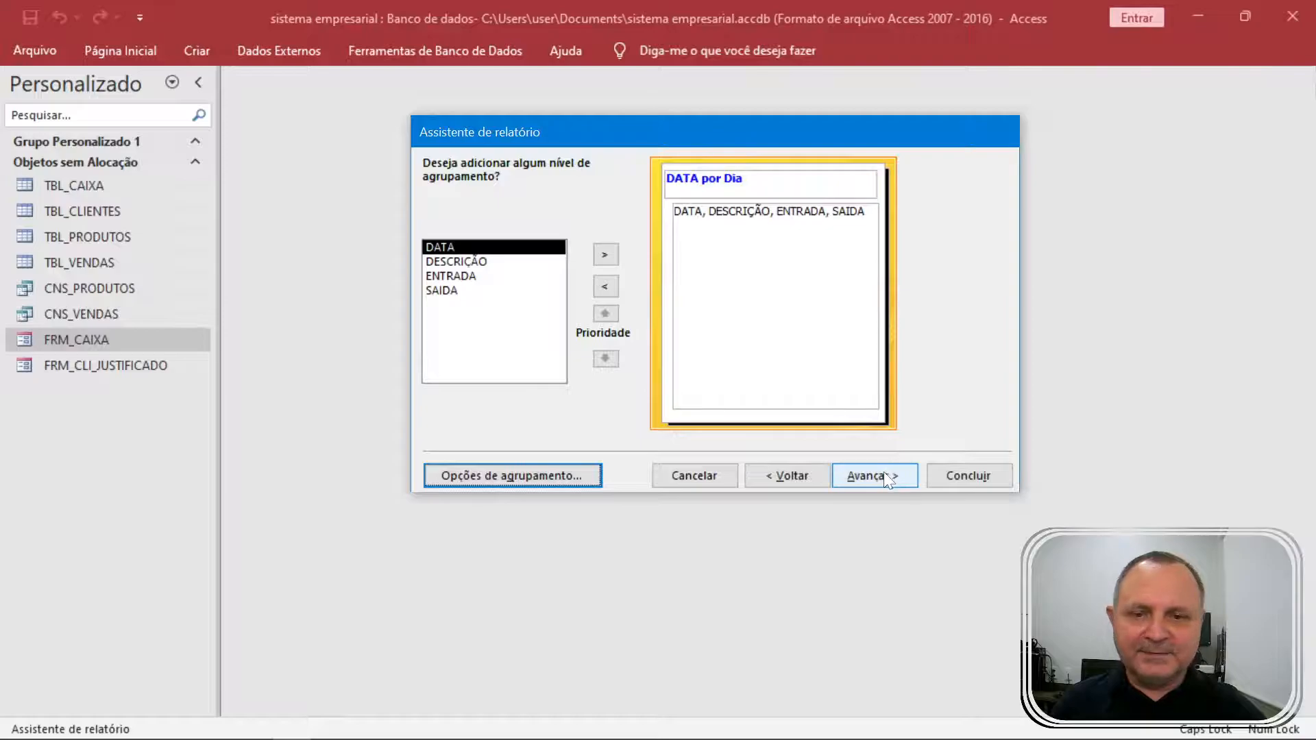
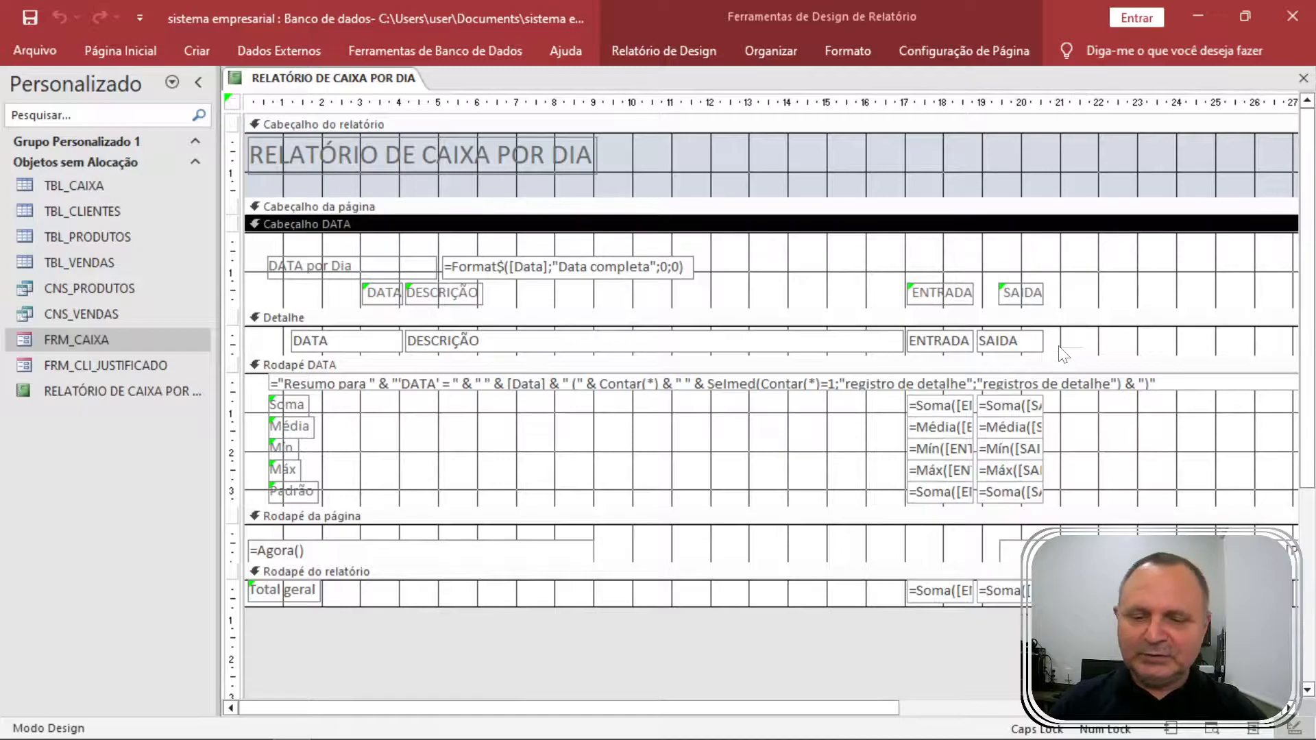
# Preview RELATÓRIO DE CAIXA POR DIA as printed, then return it to Design view.
pyautogui.rightClick(384, 88)
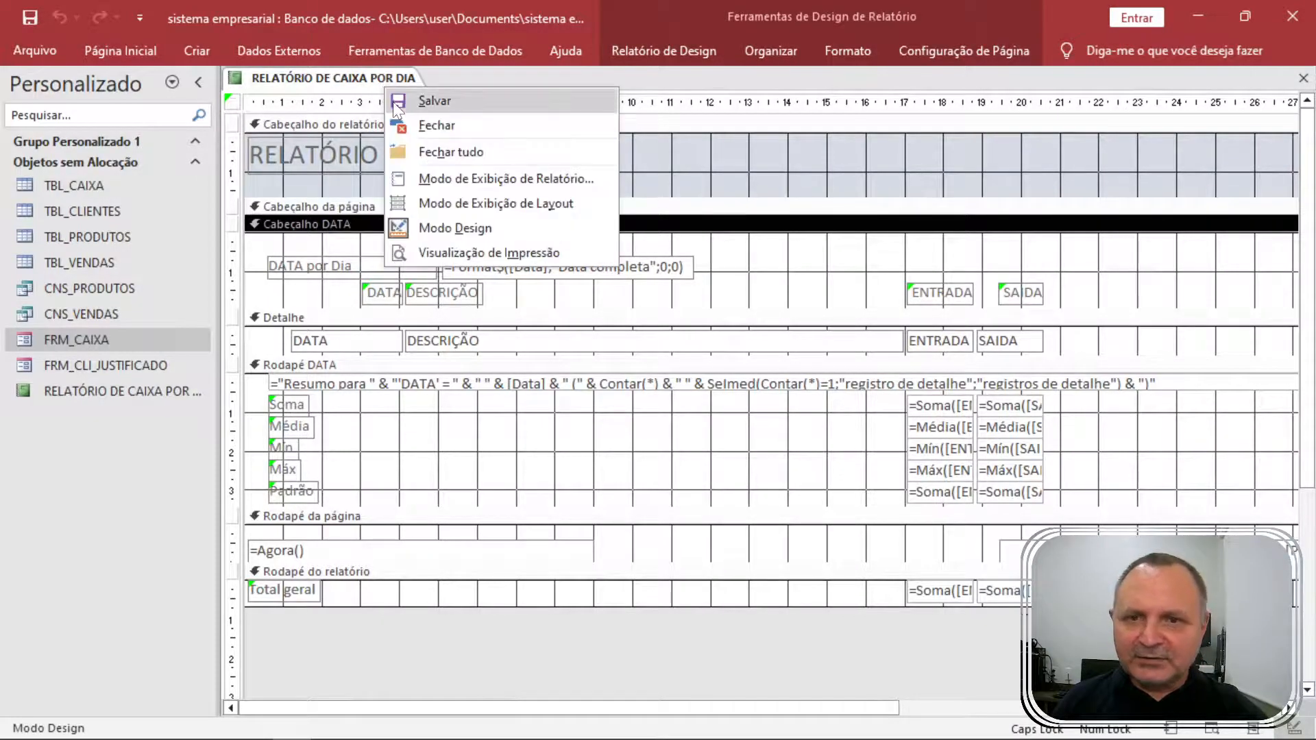
pyautogui.click(490, 252)
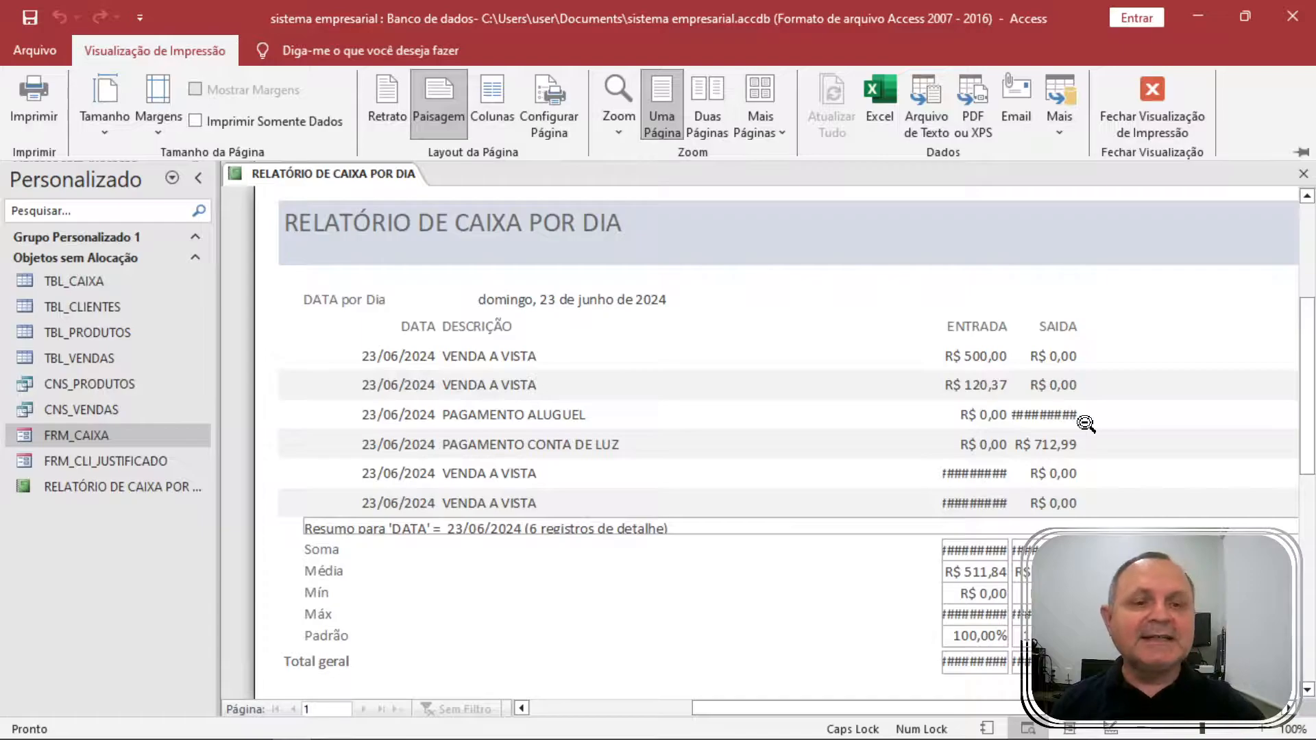
pyautogui.rightClick(1103, 411)
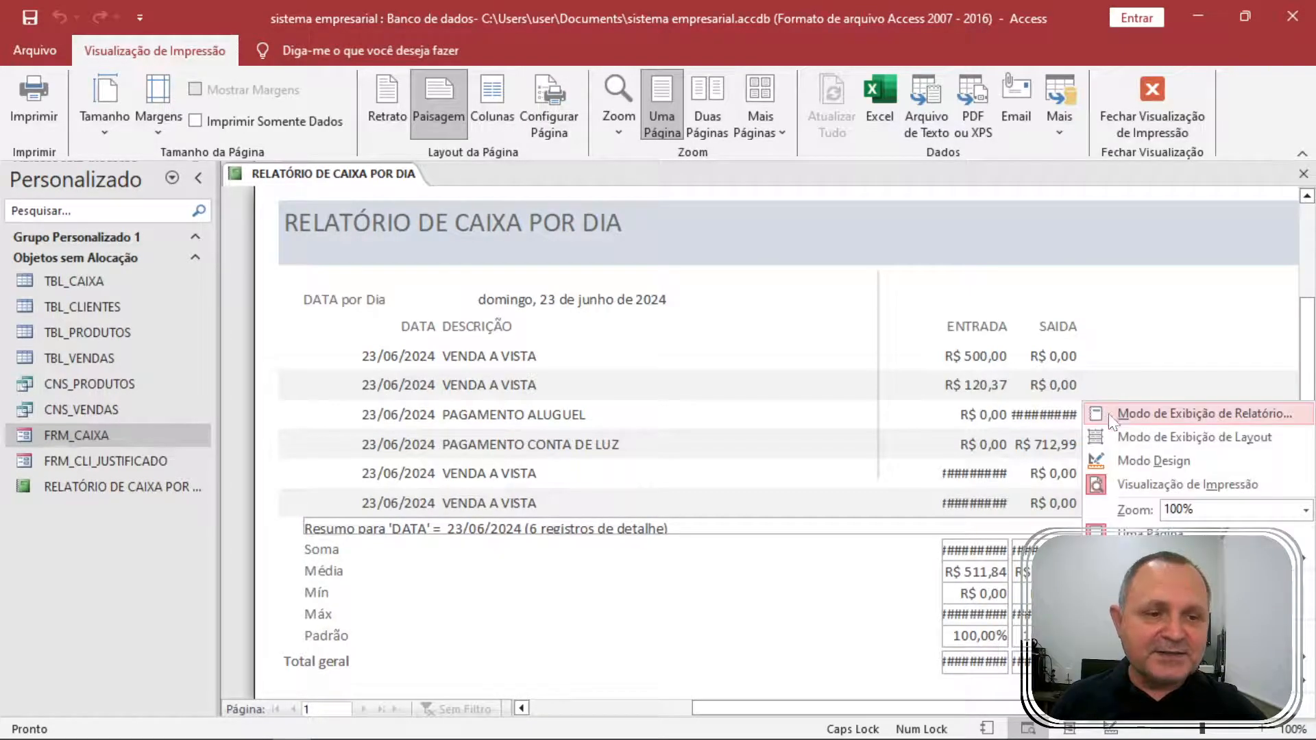
pyautogui.click(1155, 463)
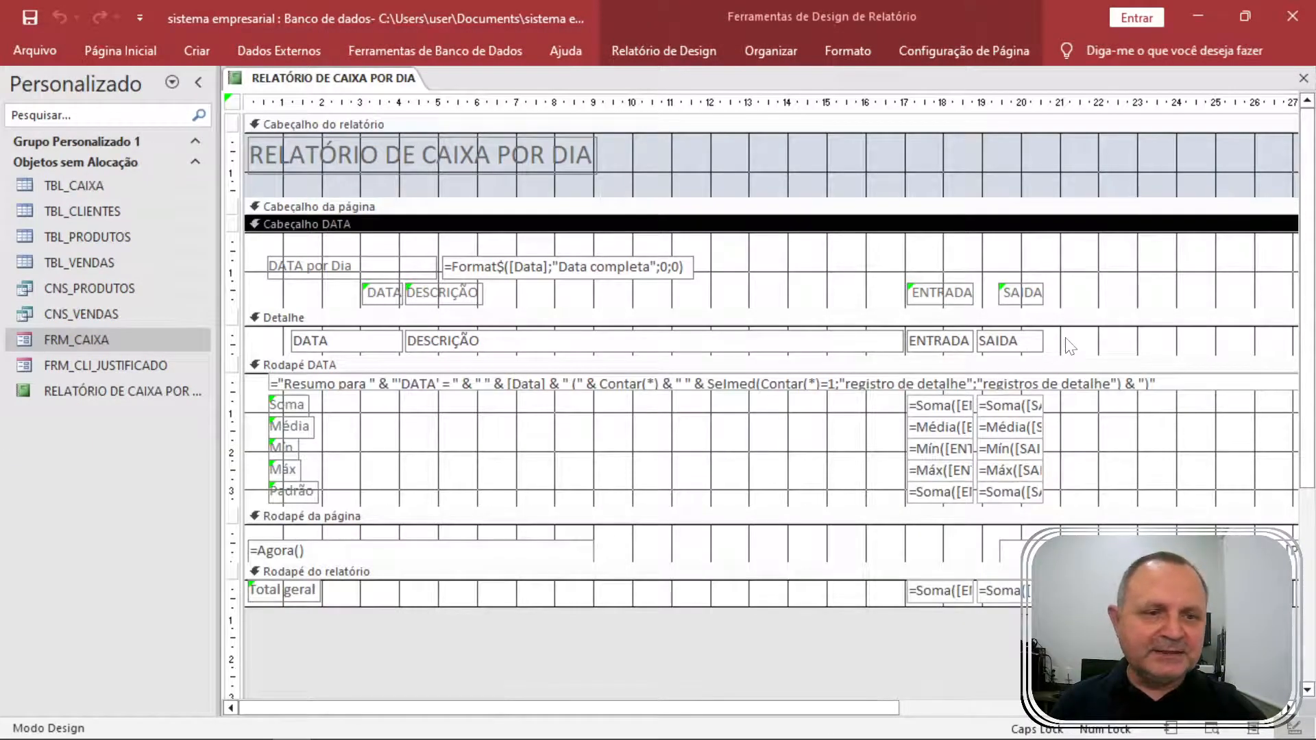
# Shift the SAIDA heading and value box right and widen the ENTRADA heading and value box.
pyautogui.moveTo(1078, 341); pyautogui.dragTo(1024, 295)
pyautogui.press('Right')
pyautogui.press('Right')
pyautogui.press('Right')
pyautogui.press('Right')
pyautogui.press('Right')
pyautogui.press('Right')
pyautogui.press('Right')
pyautogui.press('Right')
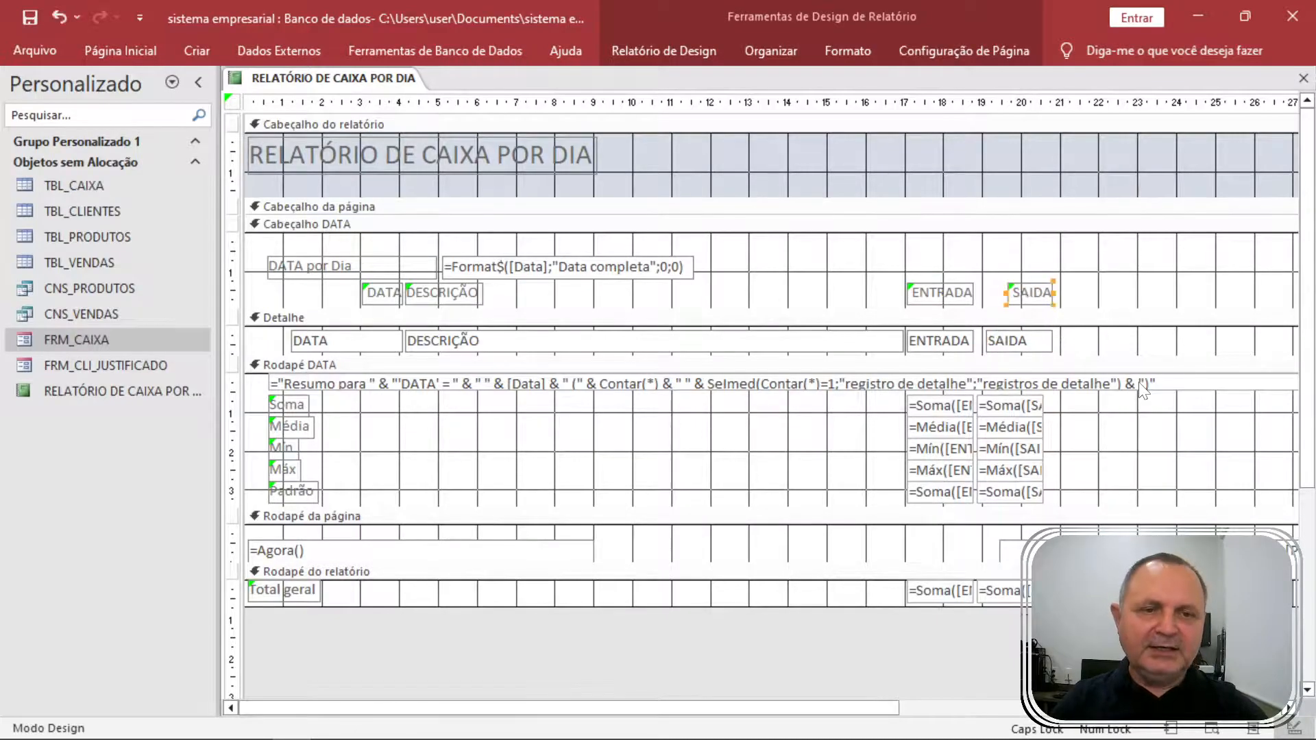
pyautogui.press('Right')
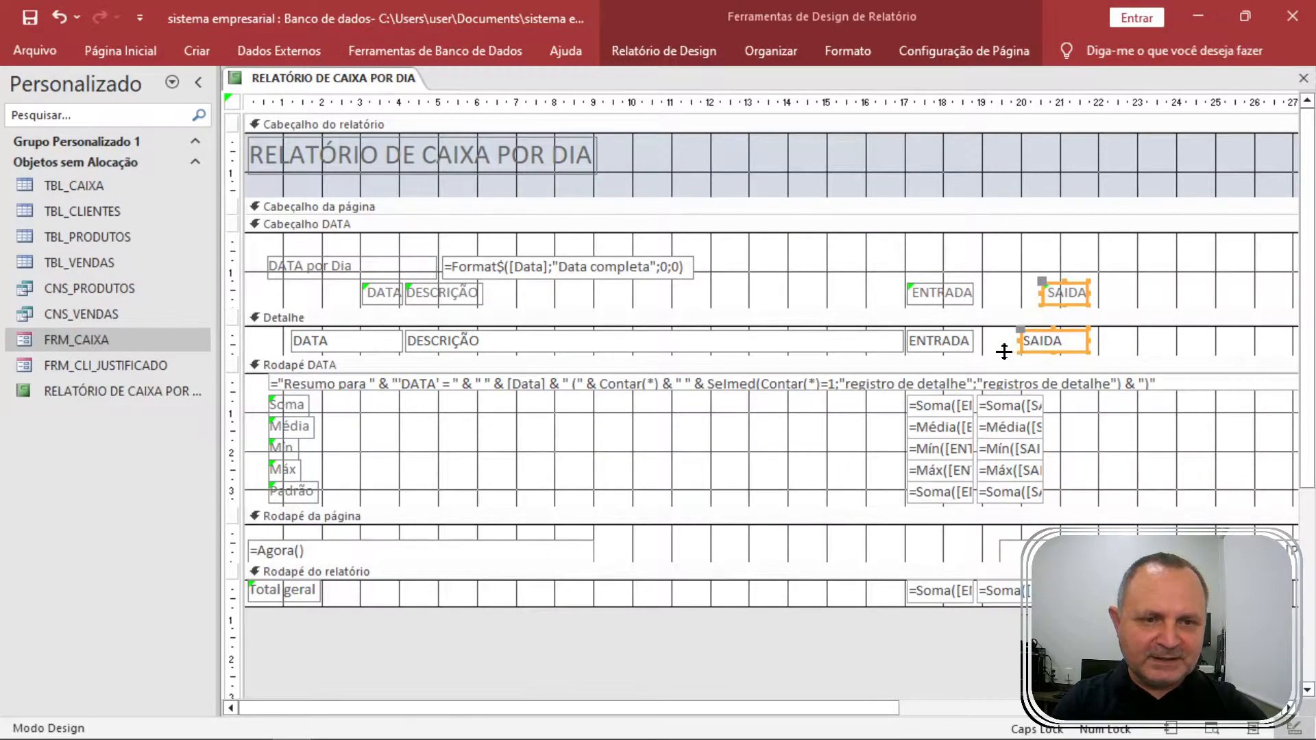
pyautogui.moveTo(985, 340); pyautogui.dragTo(953, 288)
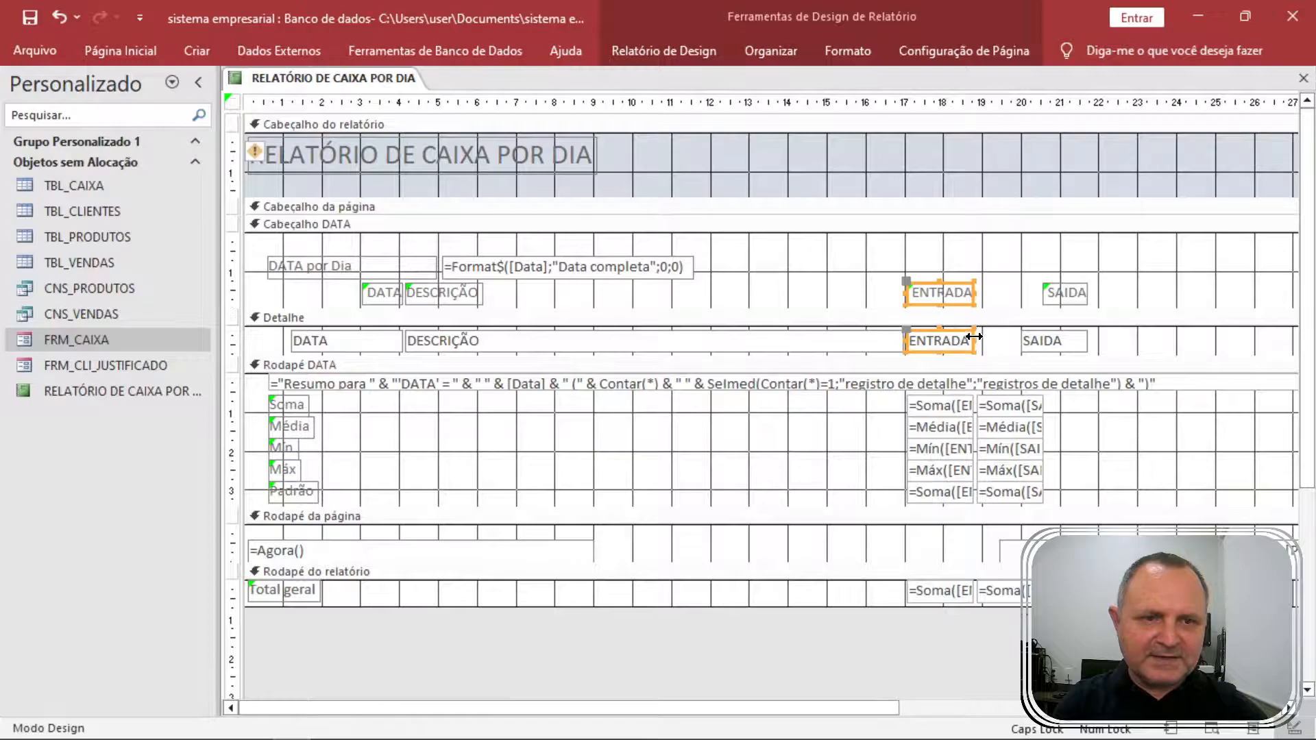
pyautogui.moveTo(974, 338); pyautogui.dragTo(1015, 341)
pyautogui.moveTo(1129, 349); pyautogui.dragTo(1071, 296)
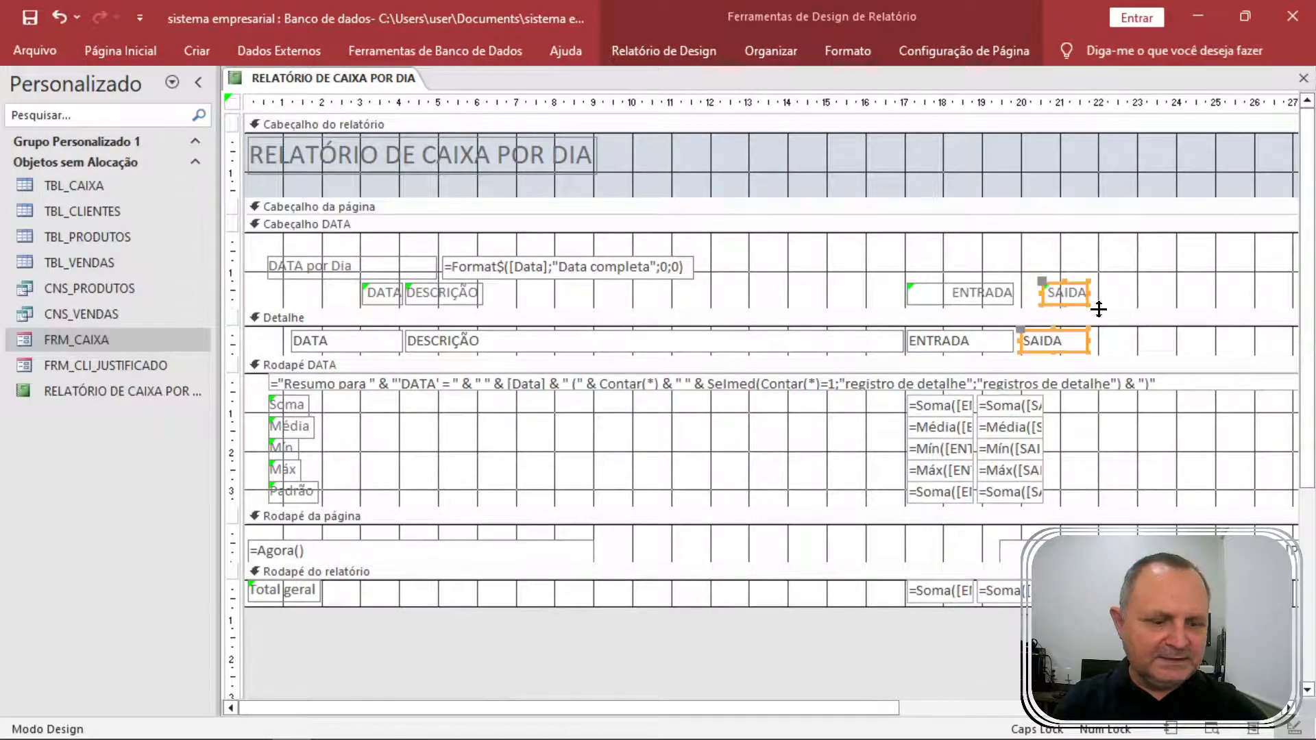
pyautogui.press('Right')
pyautogui.press('Right')
pyautogui.moveTo(1035, 341)
pyautogui.mouseDown()
pyautogui.moveTo(1072, 343)
pyautogui.moveTo(1023, 341)
pyautogui.mouseUp()
# Reposition and widen the SAIDA and ENTRADA summary boxes in Rodapé DATA.
pyautogui.moveTo(1076, 501); pyautogui.dragTo(1010, 401)
pyautogui.press('Right')
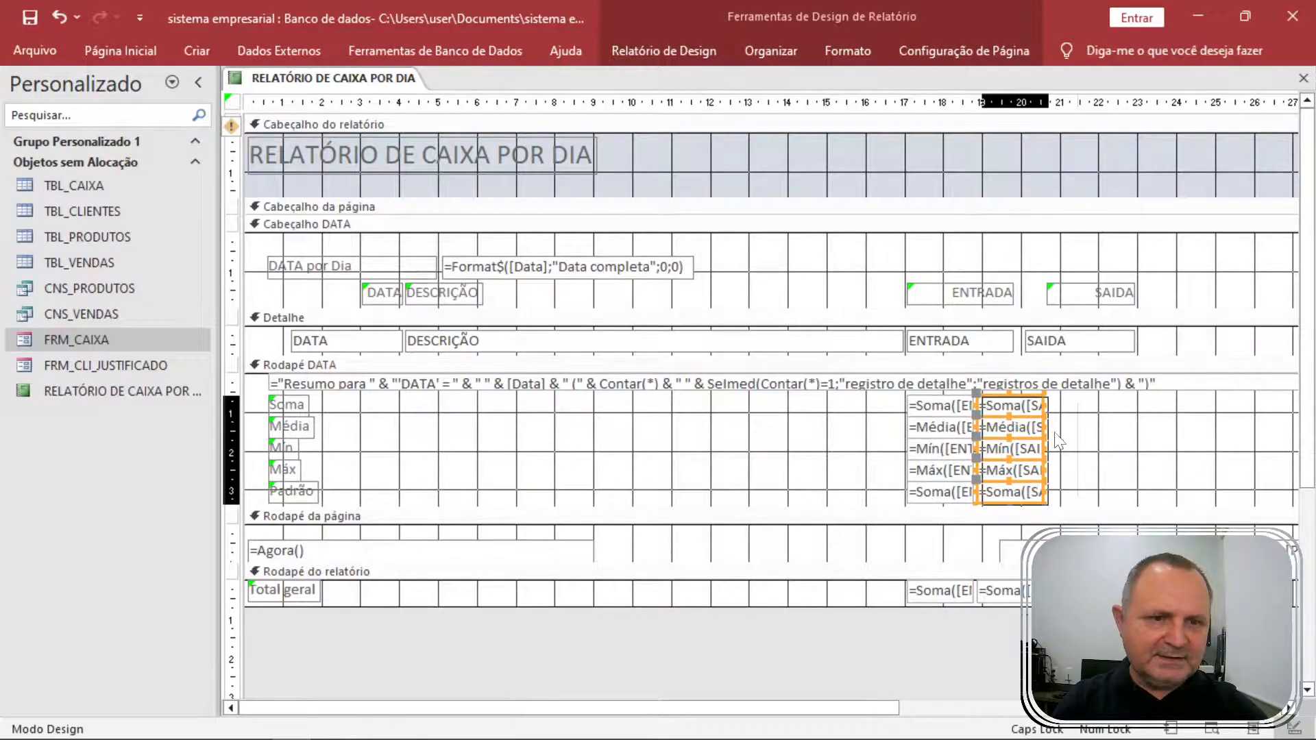
pyautogui.press('Right')
pyautogui.press('Right')
pyautogui.press('Right')
pyautogui.press('Right')
pyautogui.press('Right')
pyautogui.press('Right')
pyautogui.press('Right')
pyautogui.press('Right')
pyautogui.press('Right')
pyautogui.press('Right')
pyautogui.press('Right')
pyautogui.press('Right')
pyautogui.press('Right')
pyautogui.press('Right')
pyautogui.press('Right')
pyautogui.press('Right')
pyautogui.press('Right')
pyautogui.press('Right')
pyautogui.press('Right')
pyautogui.press('Right')
pyautogui.press('Left')
pyautogui.press('Left')
pyautogui.press('Left')
pyautogui.press('Left')
pyautogui.press('Left')
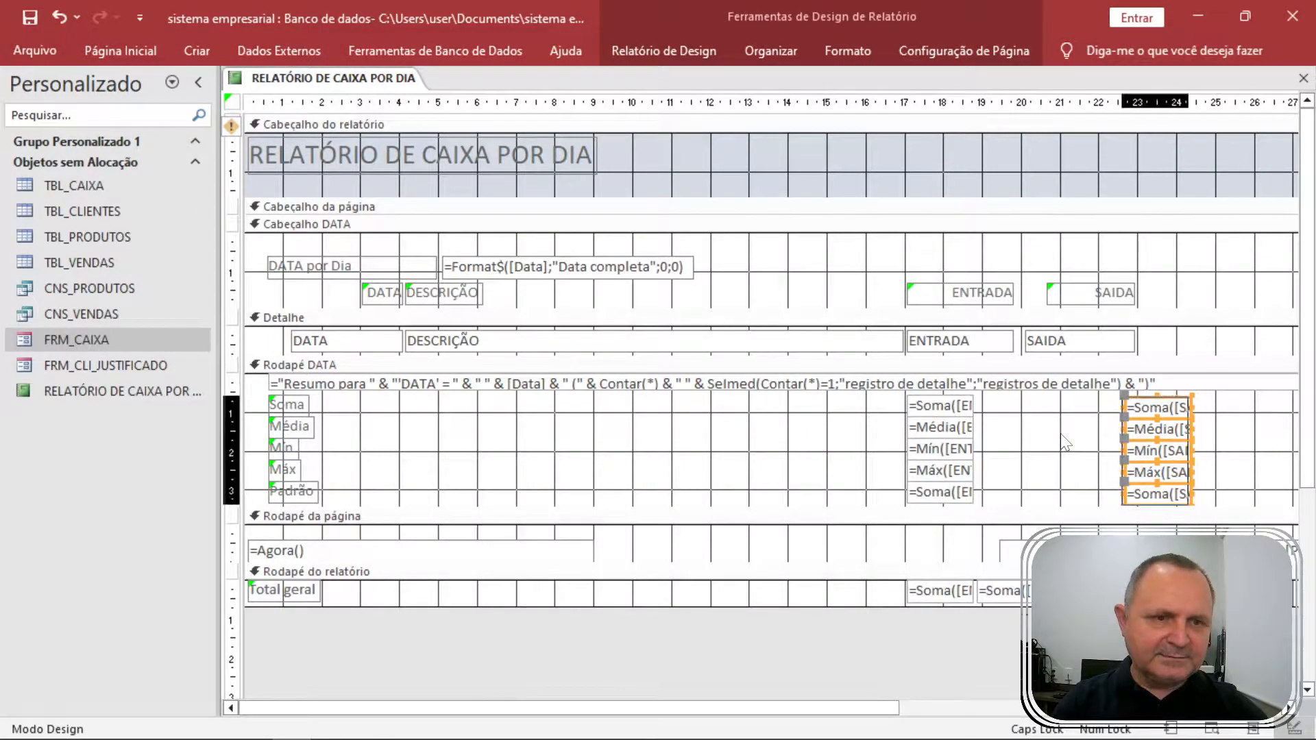
pyautogui.press('Left')
pyautogui.press('Left')
pyautogui.press('Left')
pyautogui.press('Left')
pyautogui.press('Left')
pyautogui.press('Left')
pyautogui.press('Left')
pyautogui.press('Left')
pyautogui.press('Left')
pyautogui.press('Left')
pyautogui.press('Left')
pyautogui.press('Left')
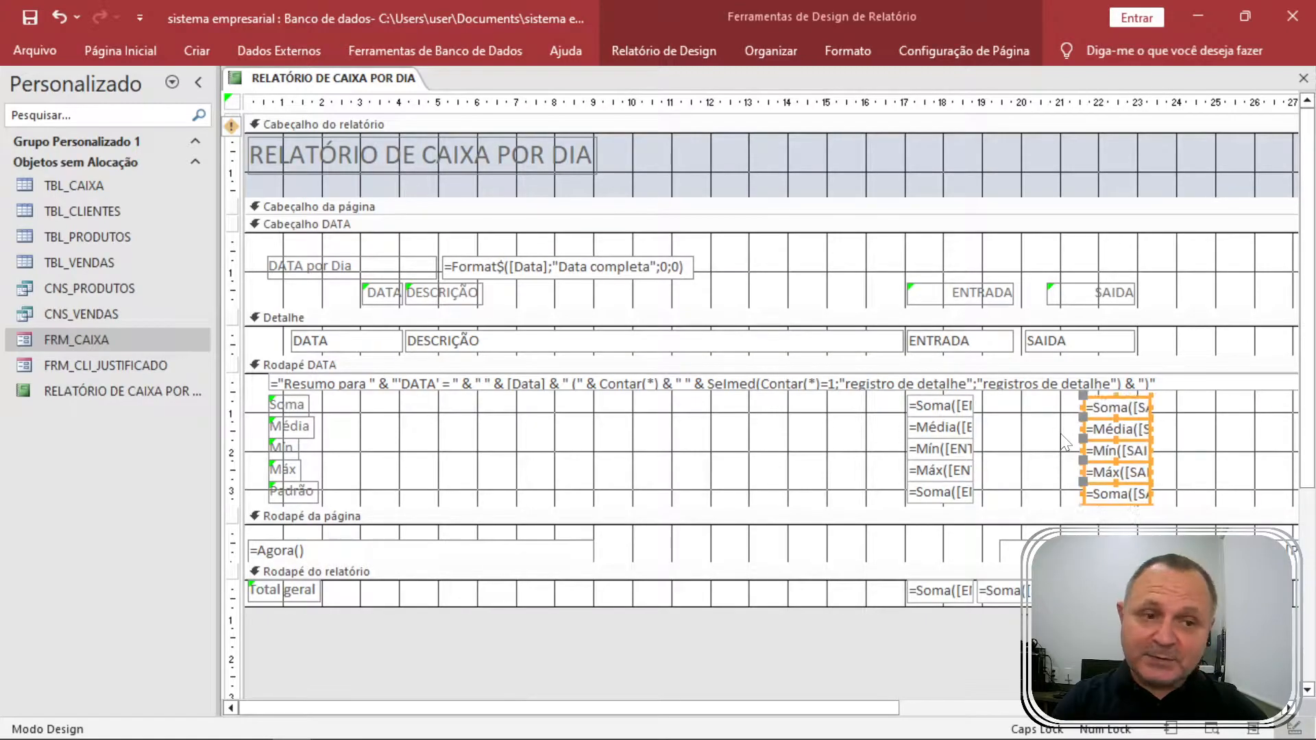
pyautogui.press('Left')
pyautogui.press('Left')
pyautogui.press('Left')
pyautogui.press('Left')
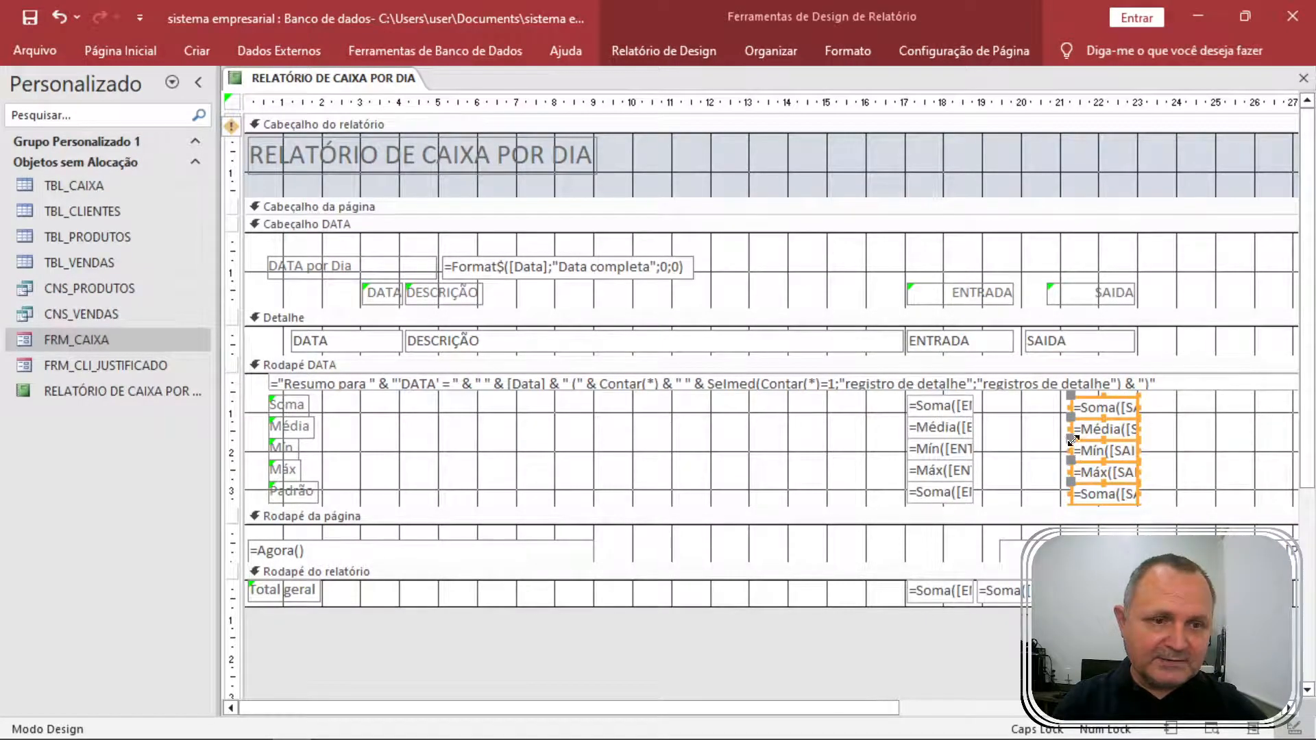
pyautogui.moveTo(1071, 429); pyautogui.dragTo(1018, 493)
pyautogui.click(1169, 464)
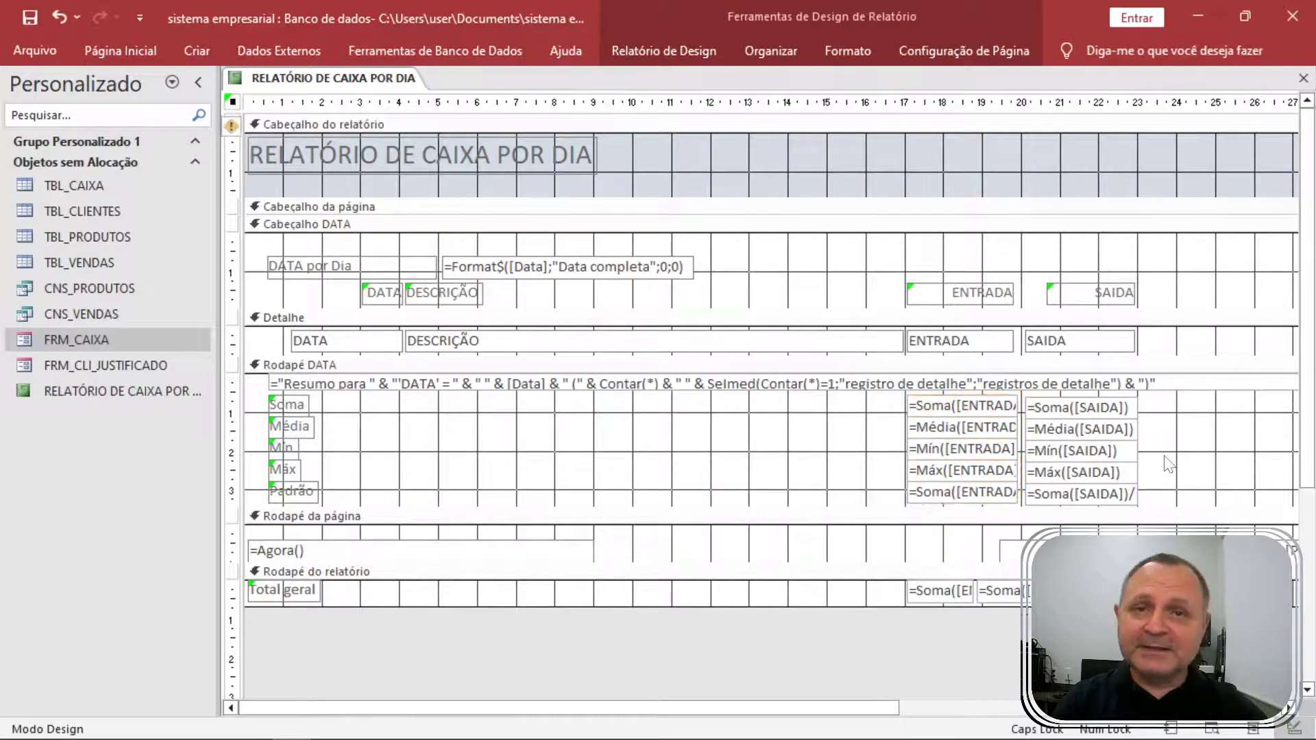
pyautogui.click(1169, 464)
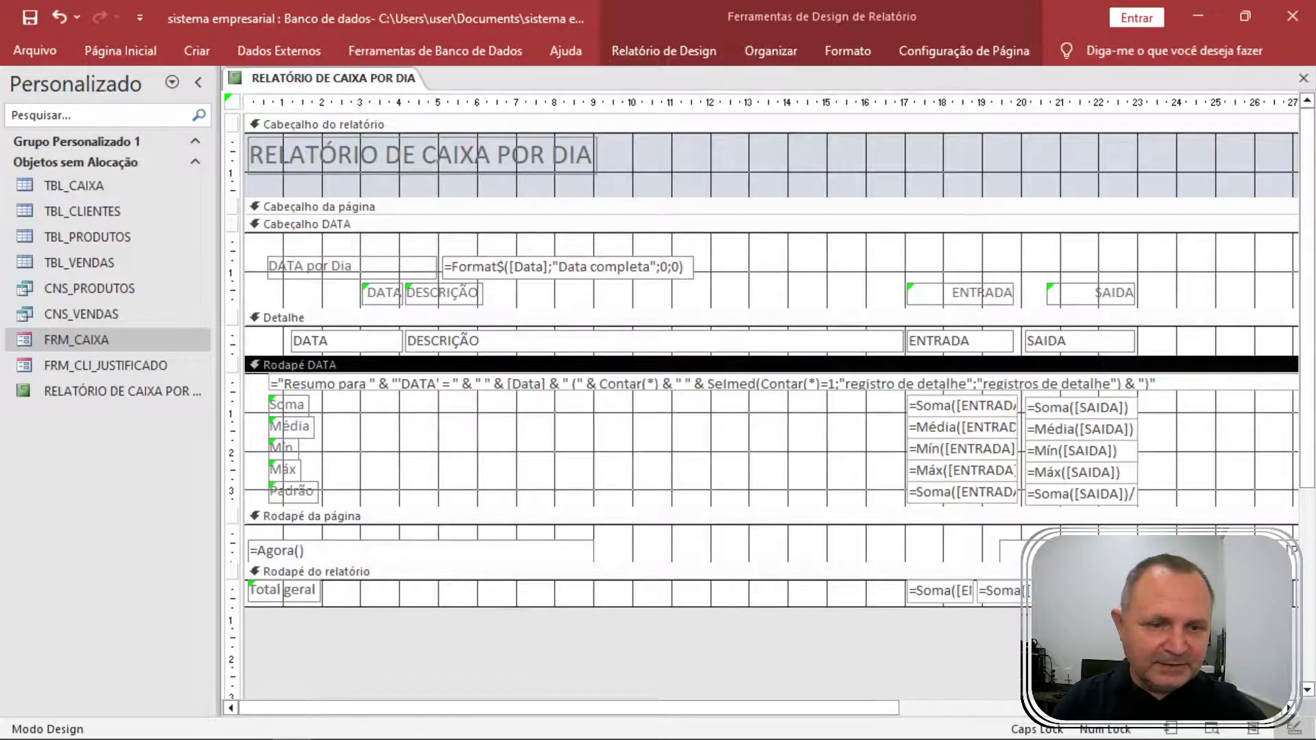
# Widen and realign the SAIDA and ENTRADA grand-total boxes in the report footer.
pyautogui.click(979, 589)
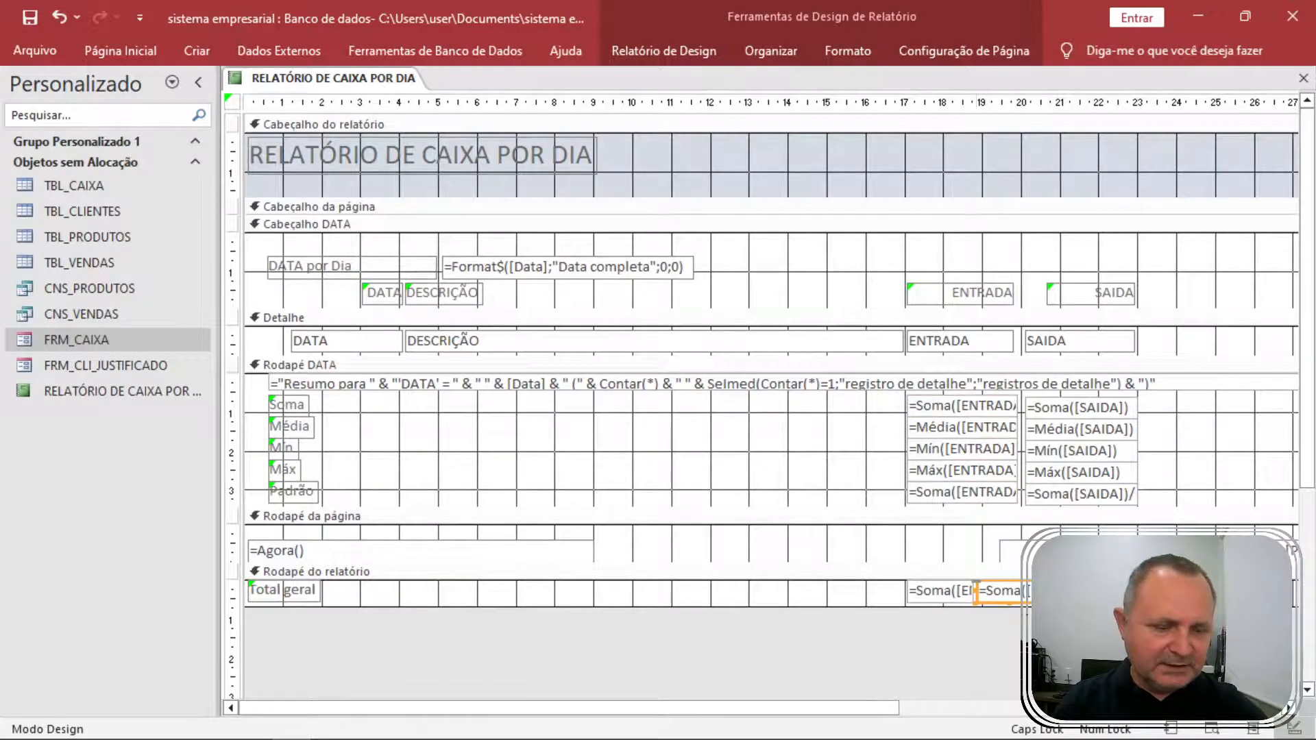
pyautogui.press('Delete')
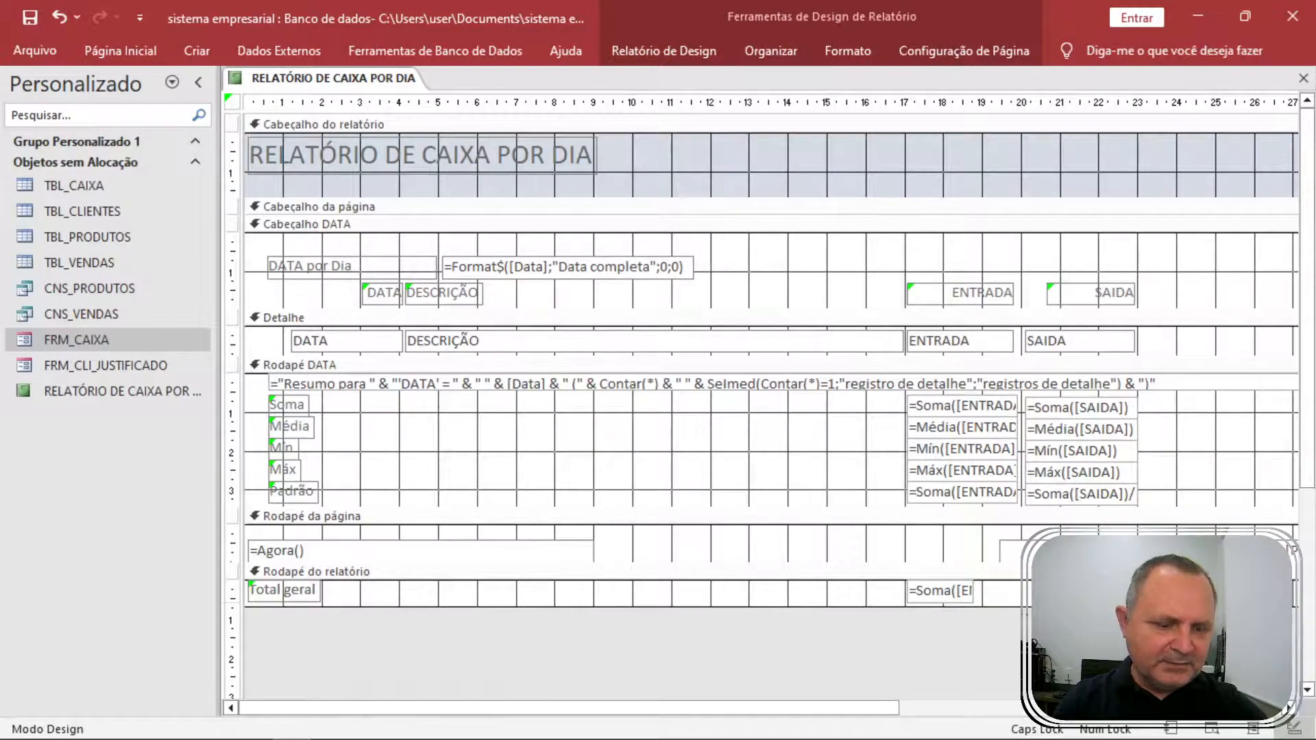
pyautogui.press('Left')
pyautogui.press('Left')
pyautogui.press('Left')
pyautogui.press('Left')
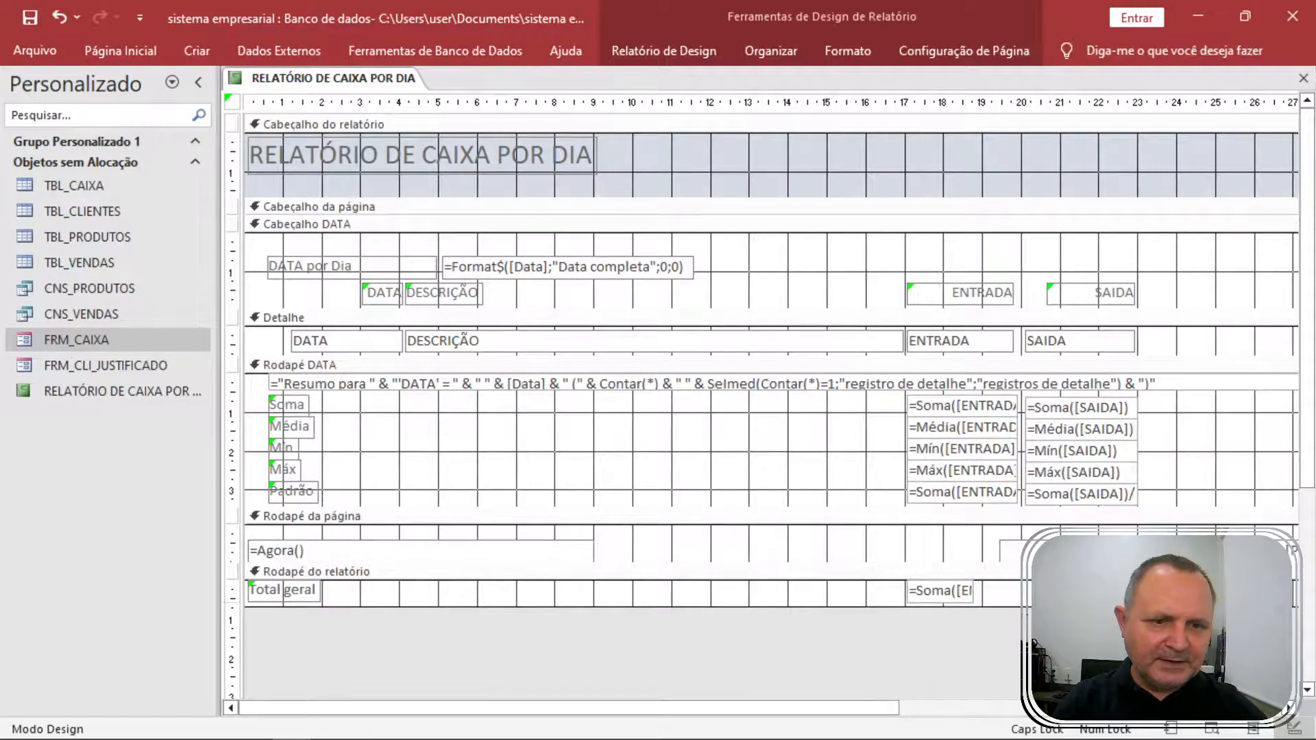
pyautogui.moveTo(1087, 591); pyautogui.dragTo(1024, 591)
pyautogui.click(967, 597)
pyautogui.rightClick(370, 78)
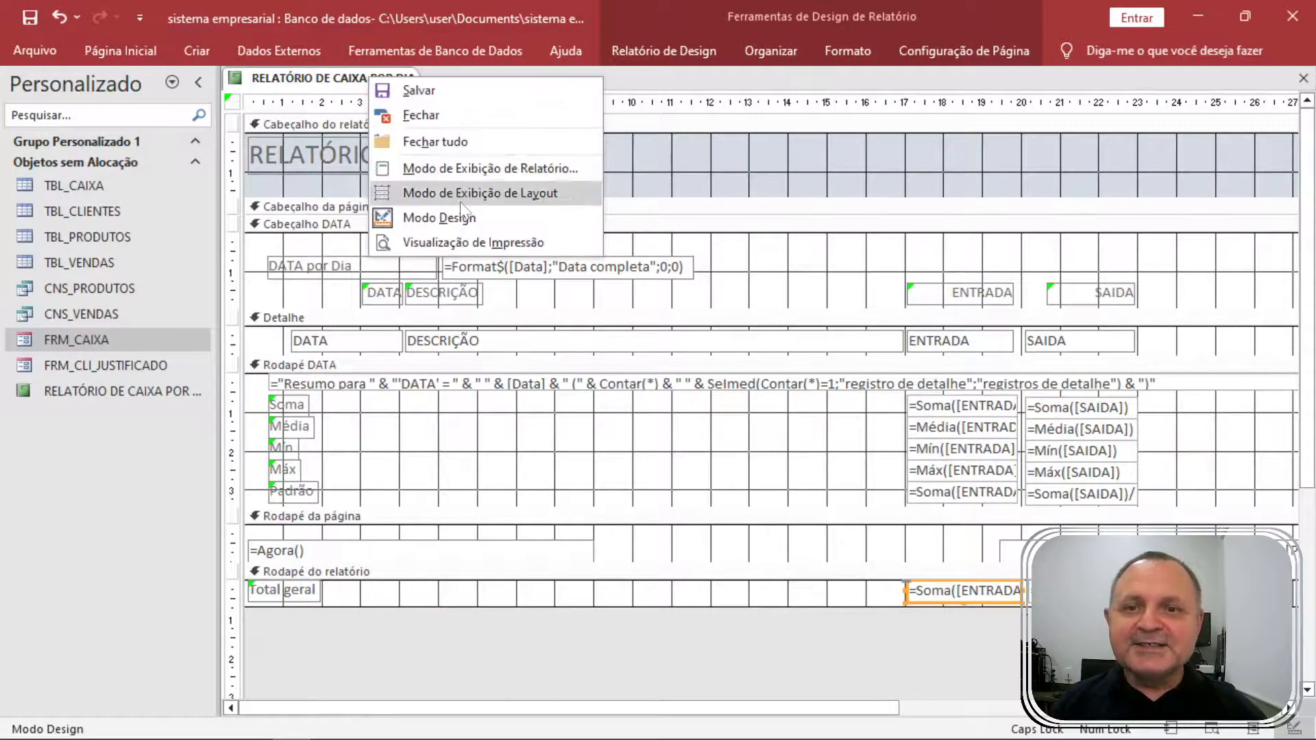
pyautogui.click(451, 242)
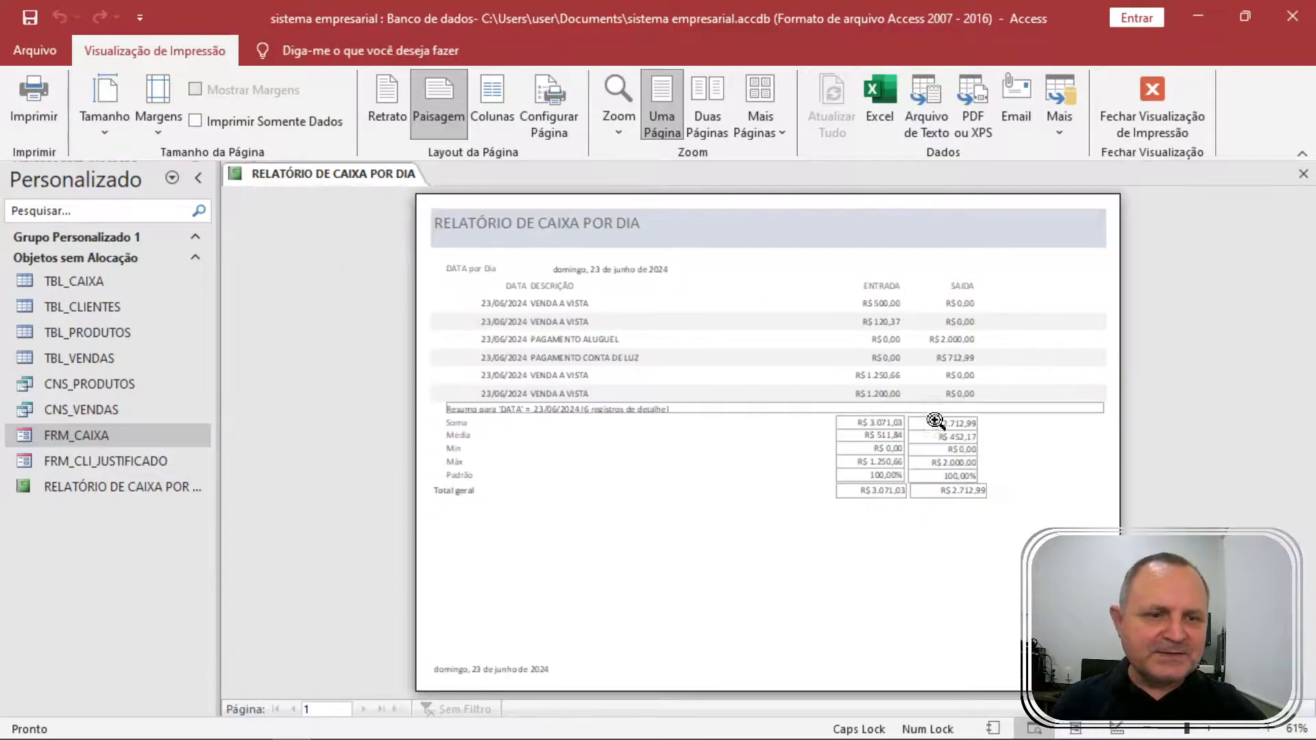
pyautogui.click(995, 530)
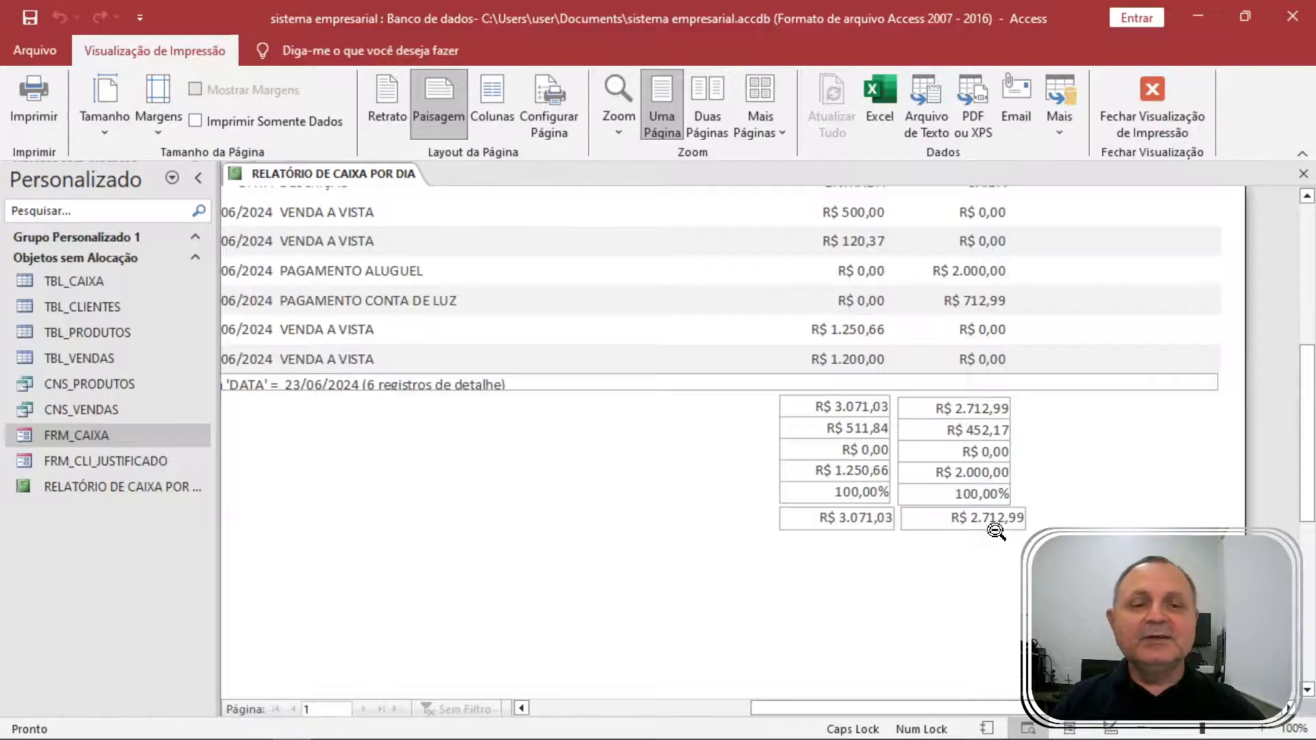
pyautogui.scroll(1, 966, 459)
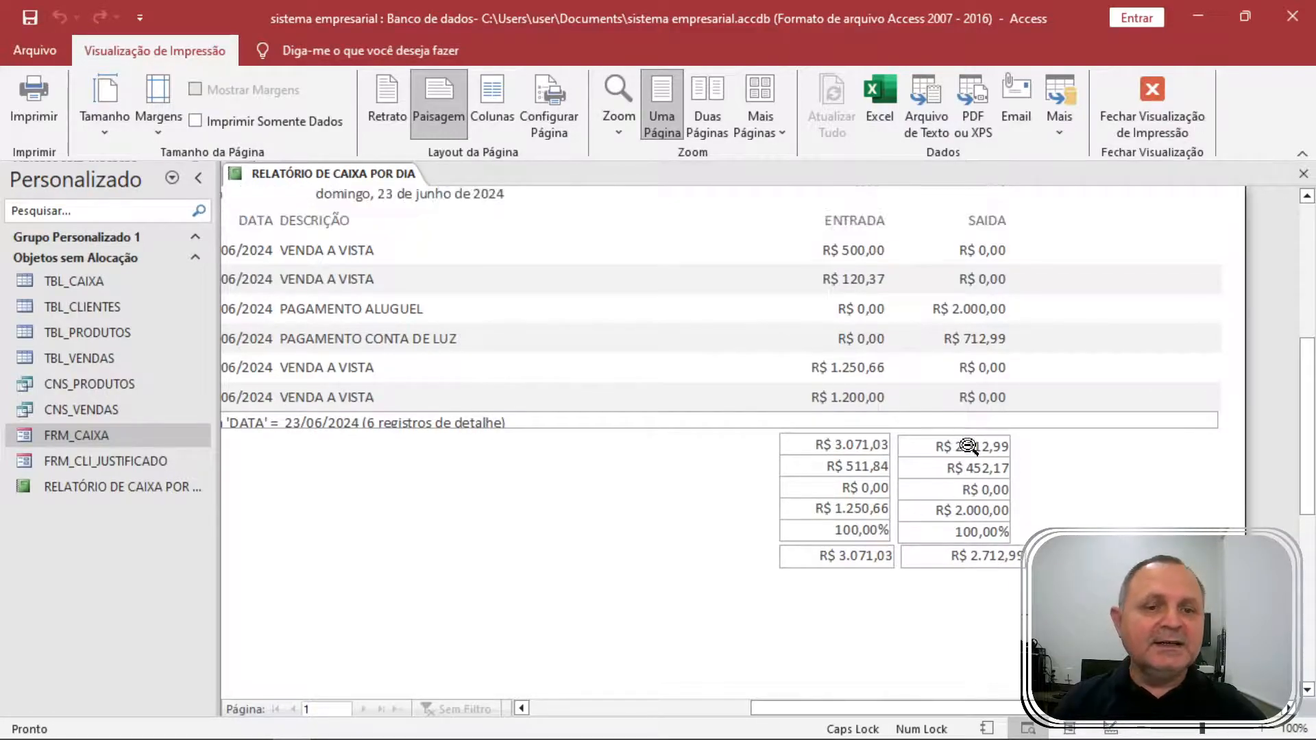
pyautogui.scroll(-1, 933, 504)
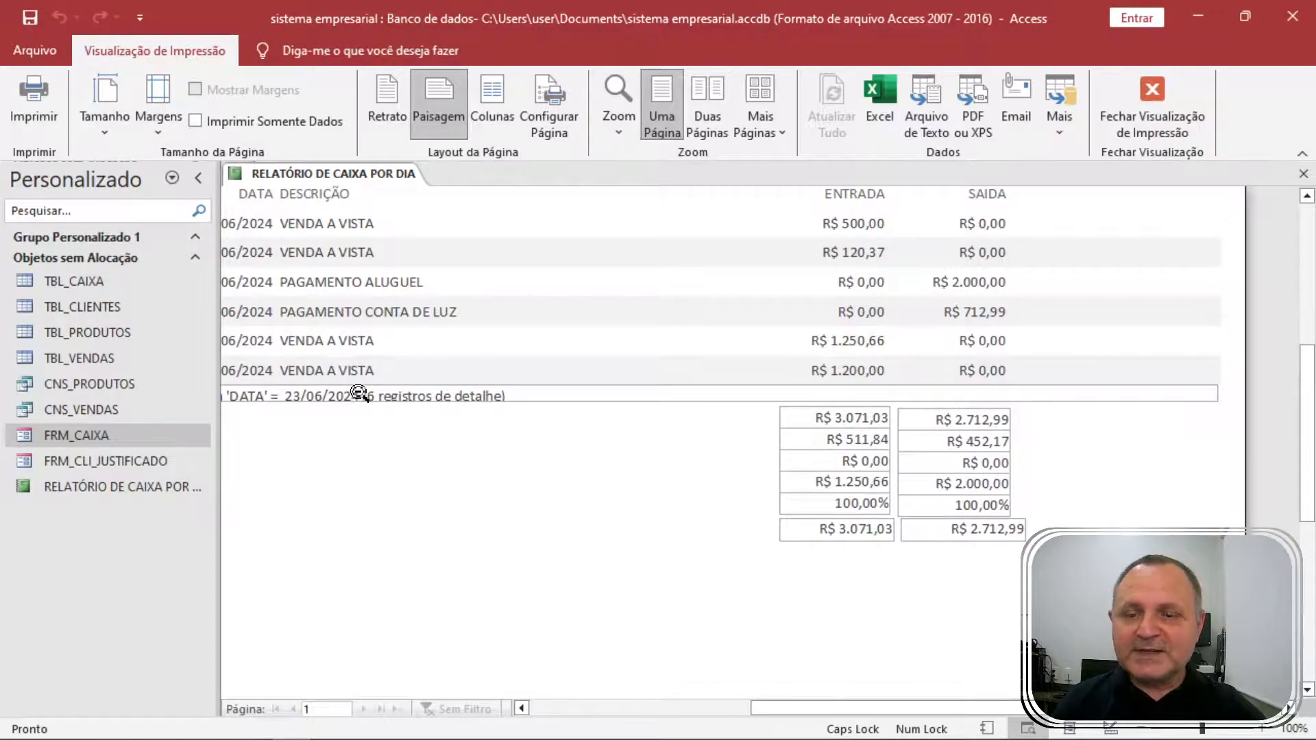
pyautogui.scroll(1, 397, 414)
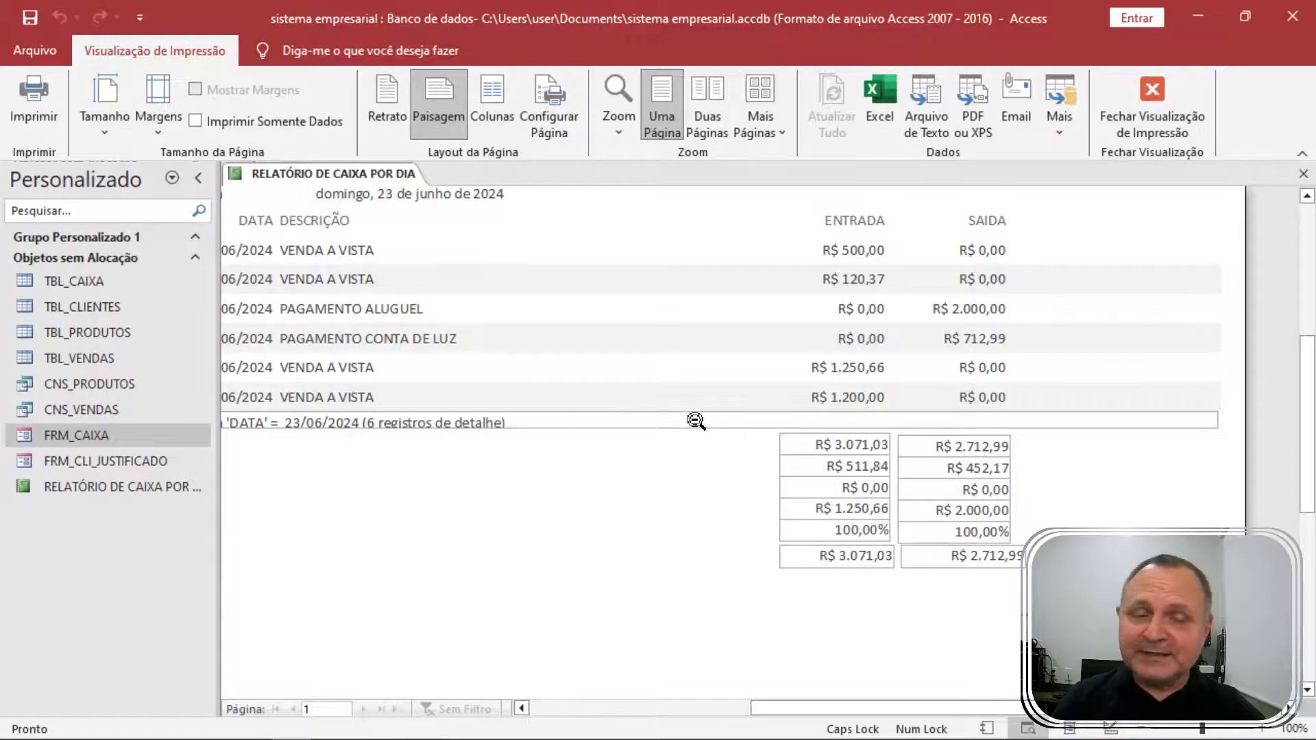
pyautogui.click(1147, 101)
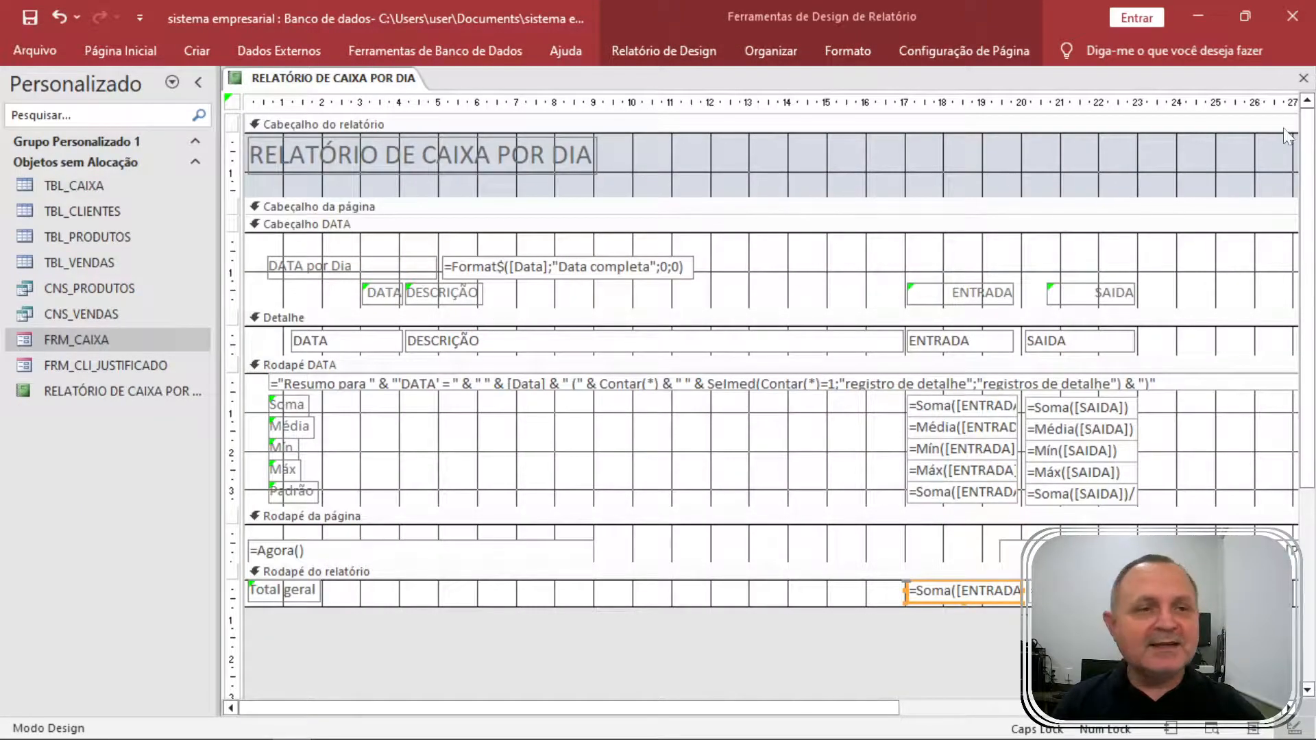
# Save and close the cash report, then open FRM_CAIXA in Design view.
pyautogui.click(1303, 77)
pyautogui.click(577, 439)
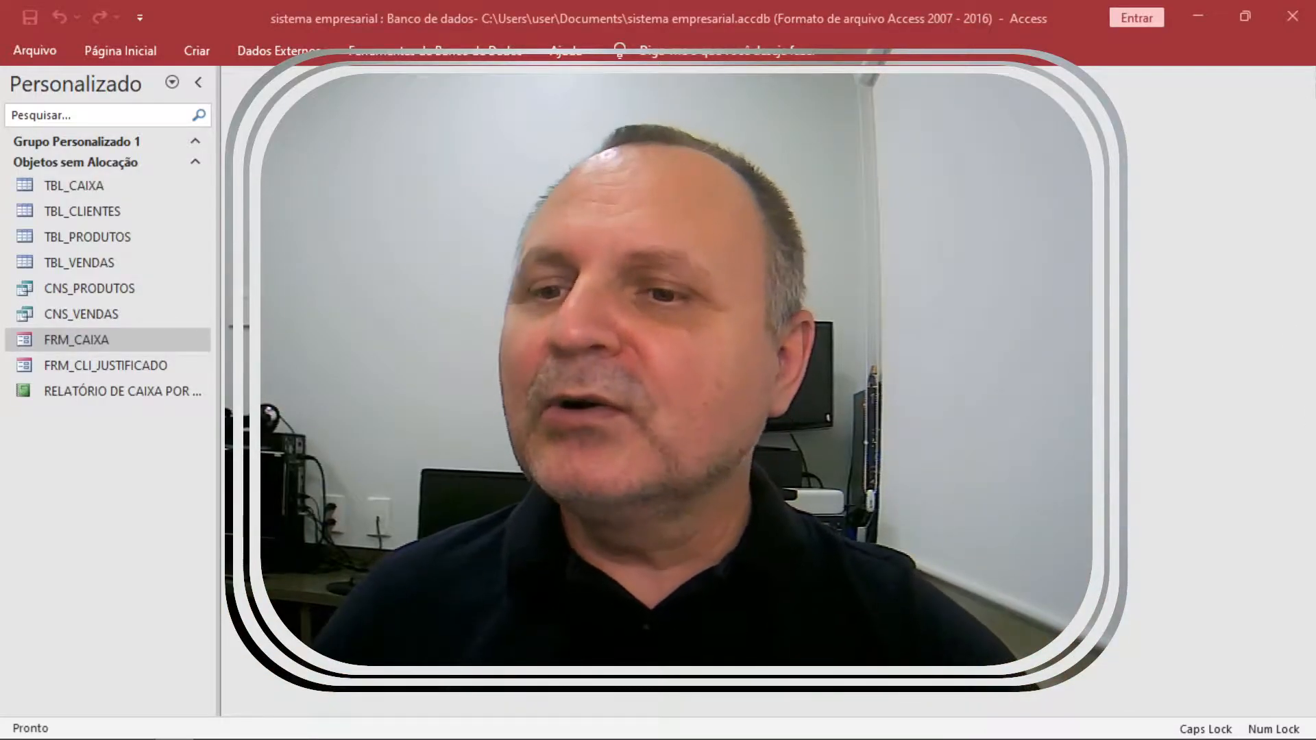
pyautogui.click(111, 364)
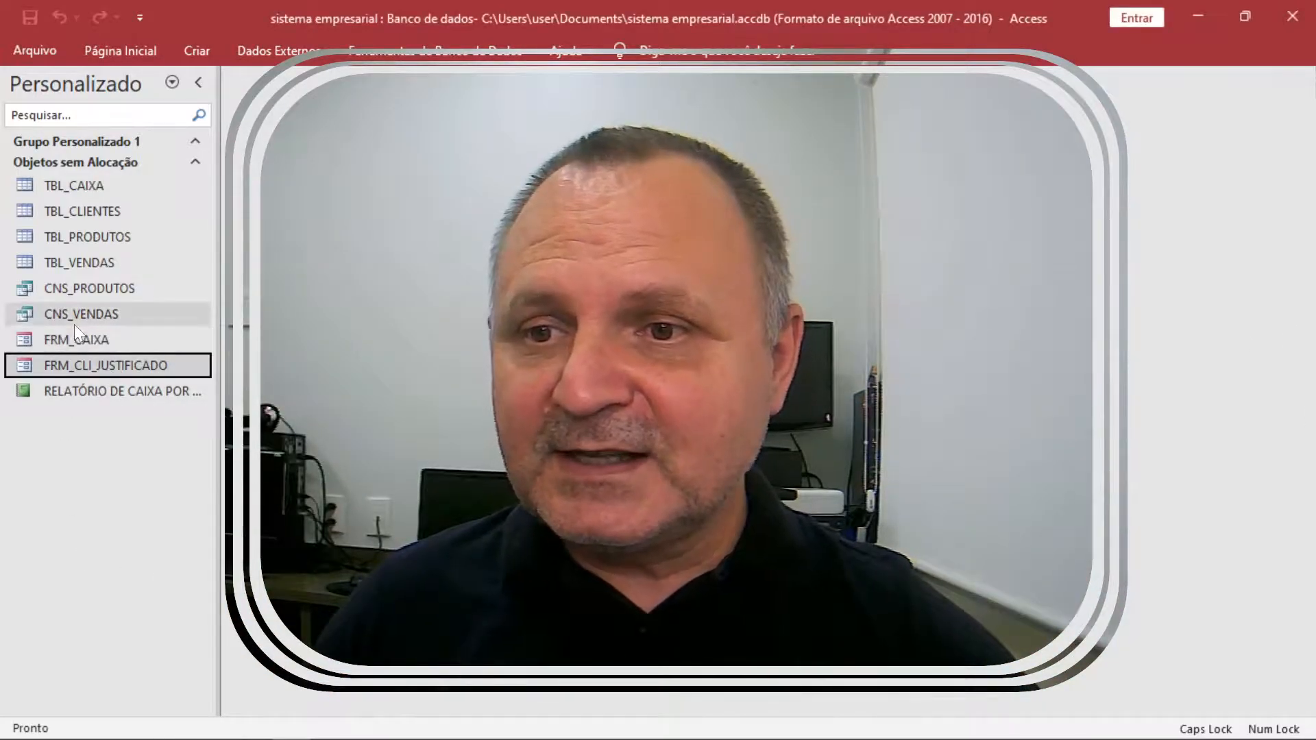
pyautogui.click(85, 338)
pyautogui.doubleClick(85, 336)
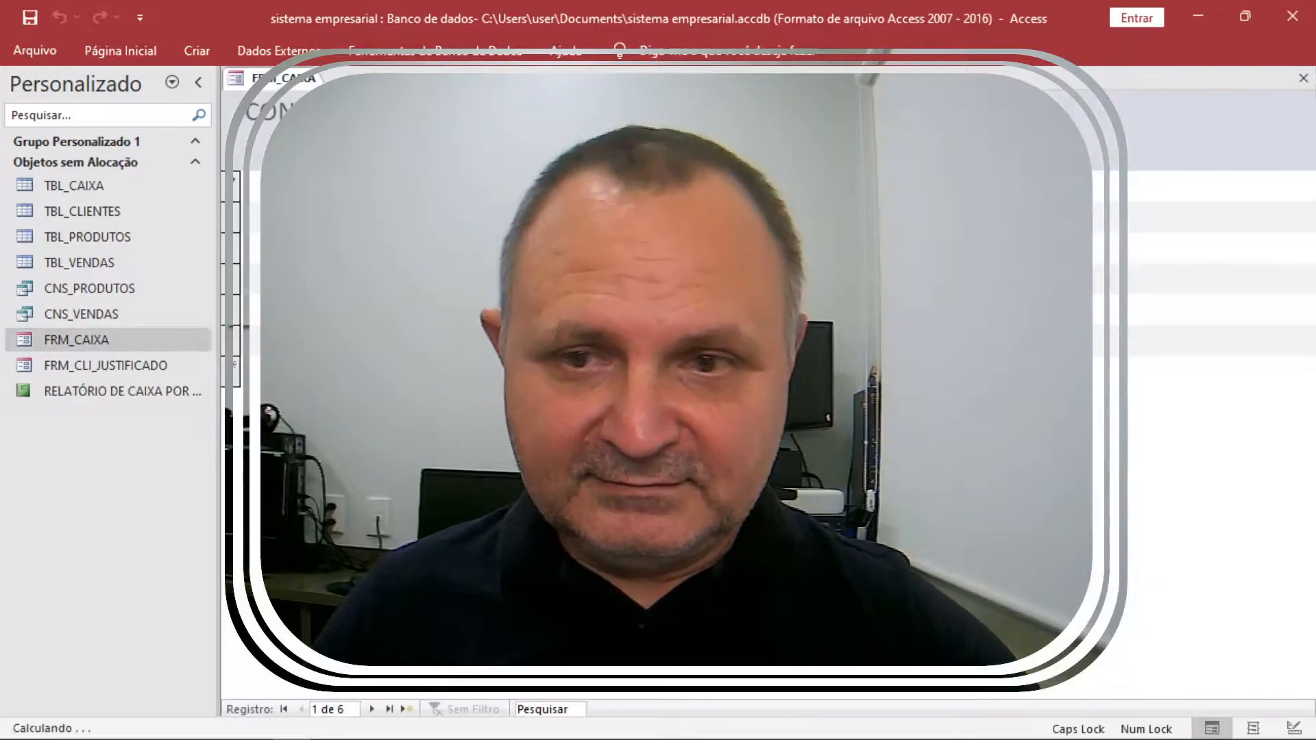
pyautogui.rightClick(1048, 218)
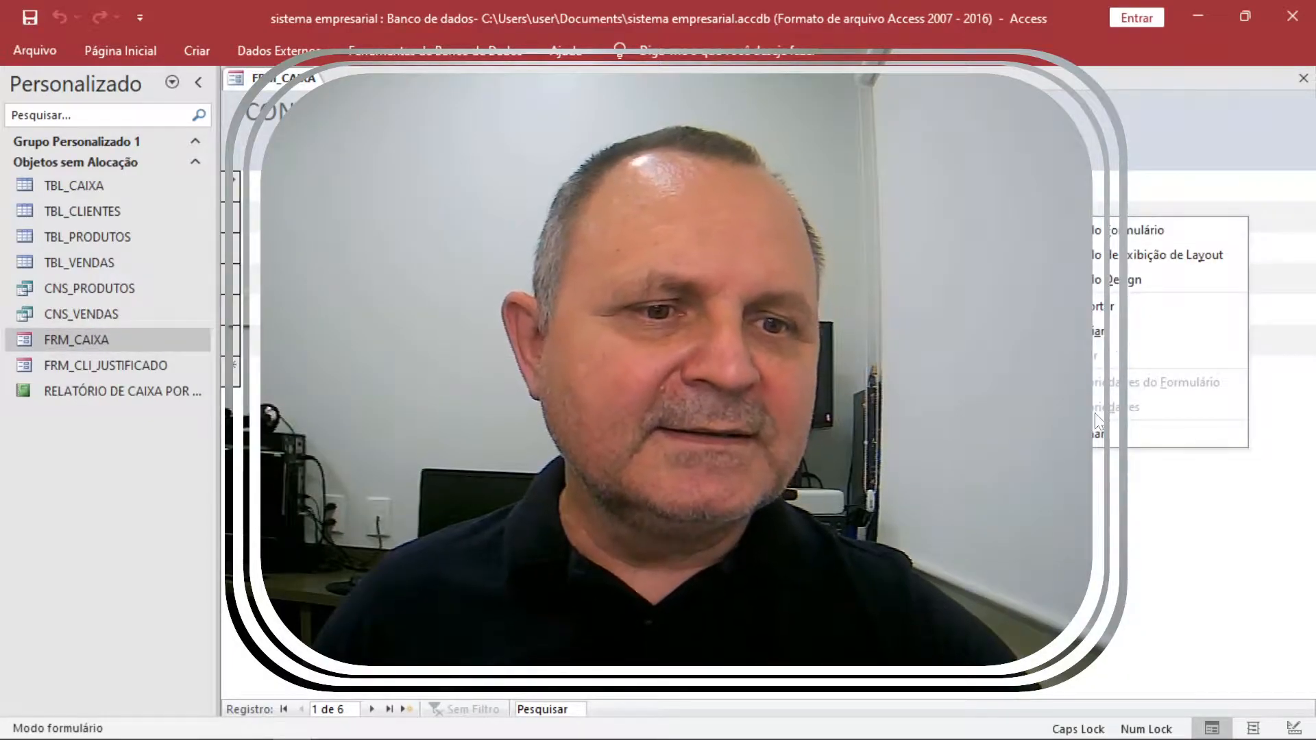
pyautogui.click(1132, 282)
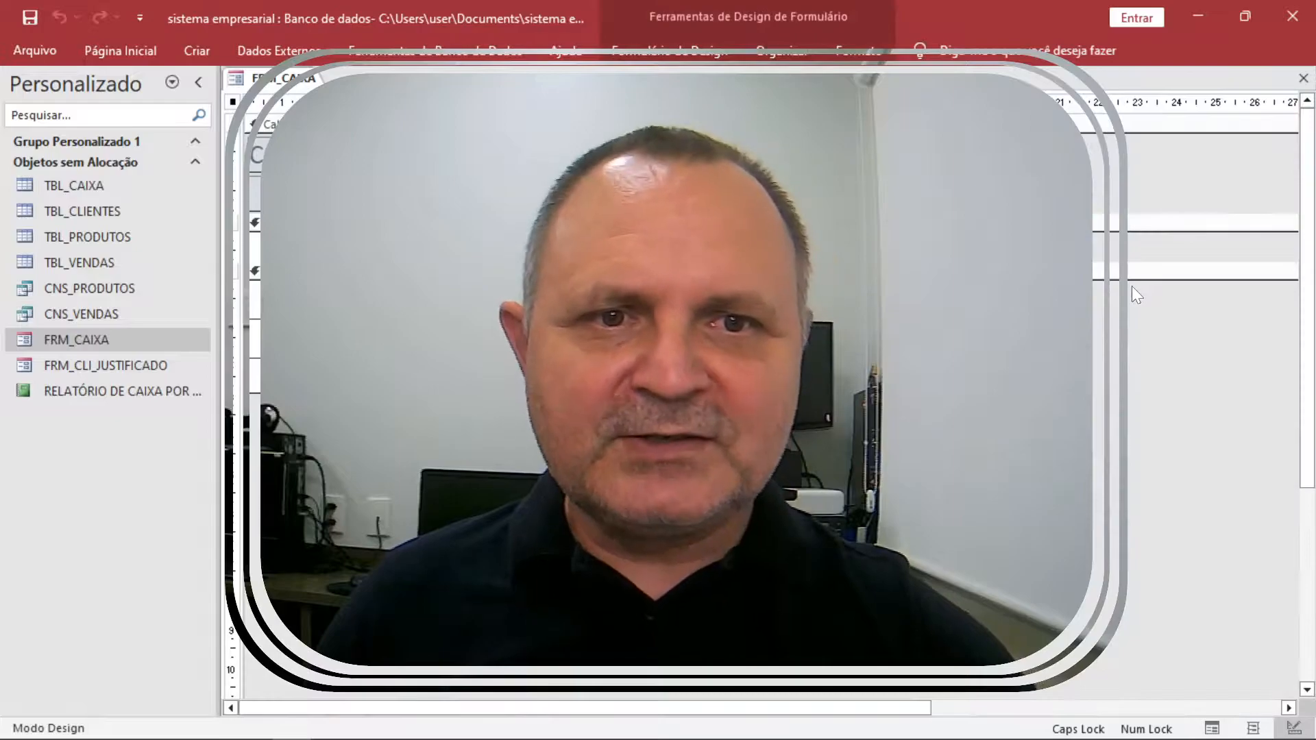
# Abandon a first command-button attempt and close FRM_CAIXA without saving design changes.
pyautogui.click(781, 50)
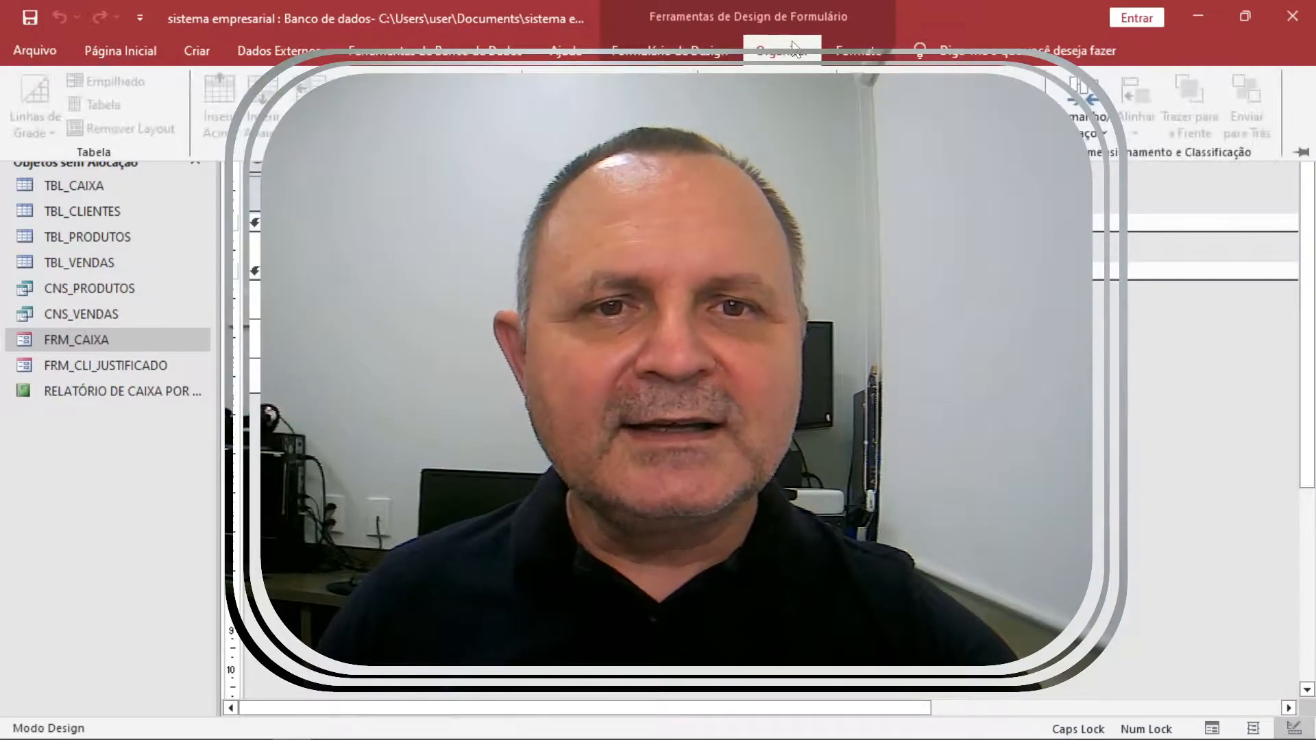
pyautogui.click(668, 50)
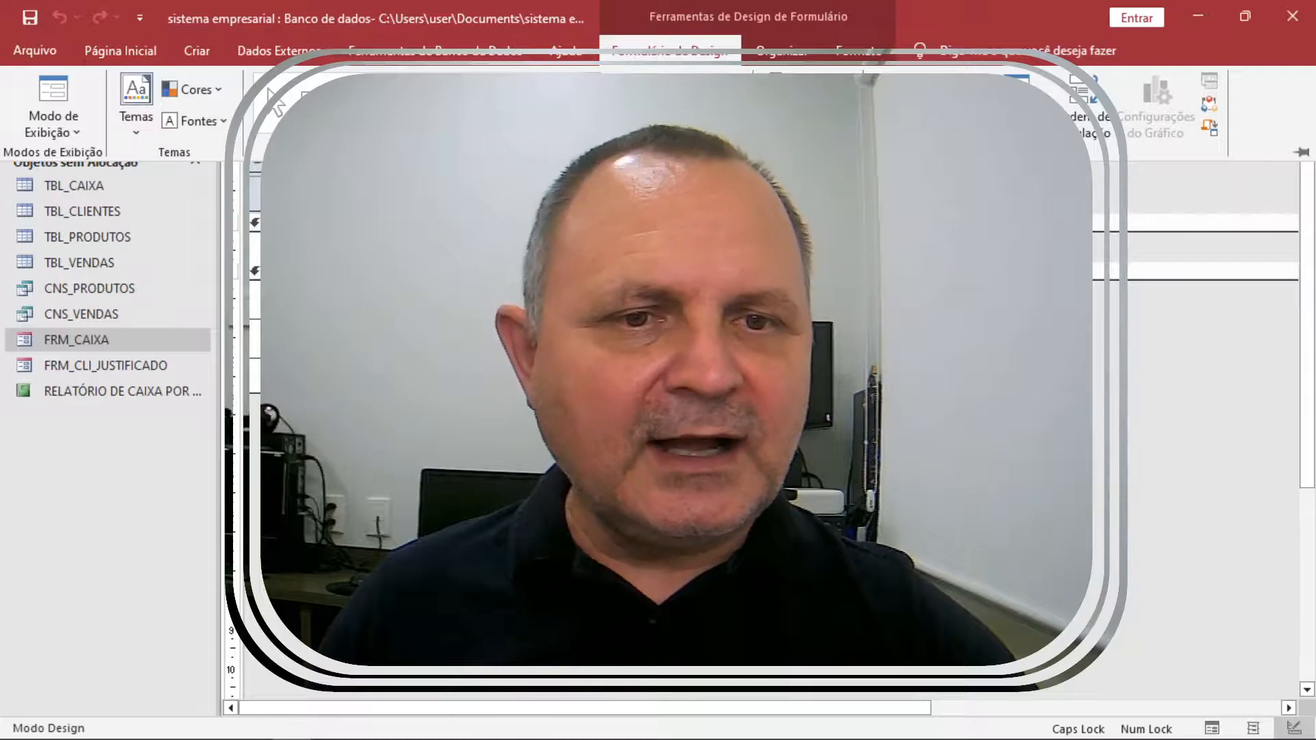
pyautogui.click(388, 102)
pyautogui.click(425, 326)
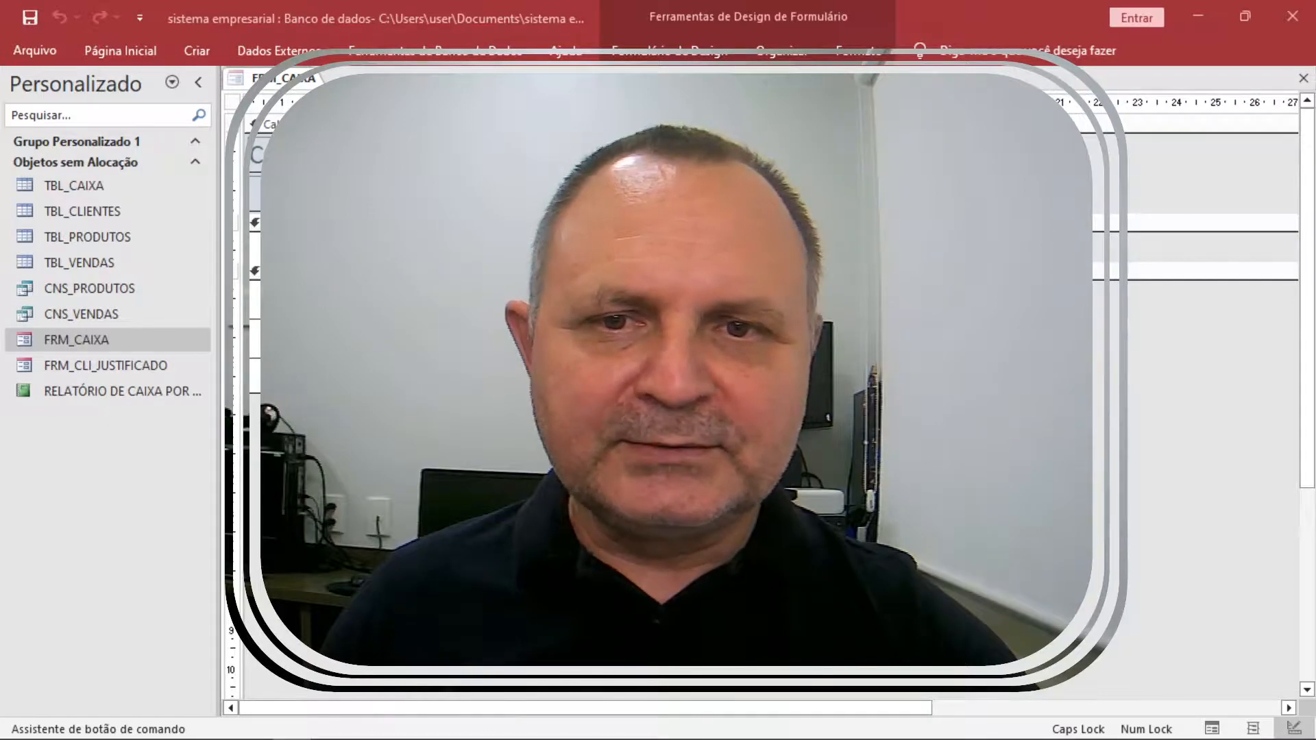
pyautogui.press('Escape')
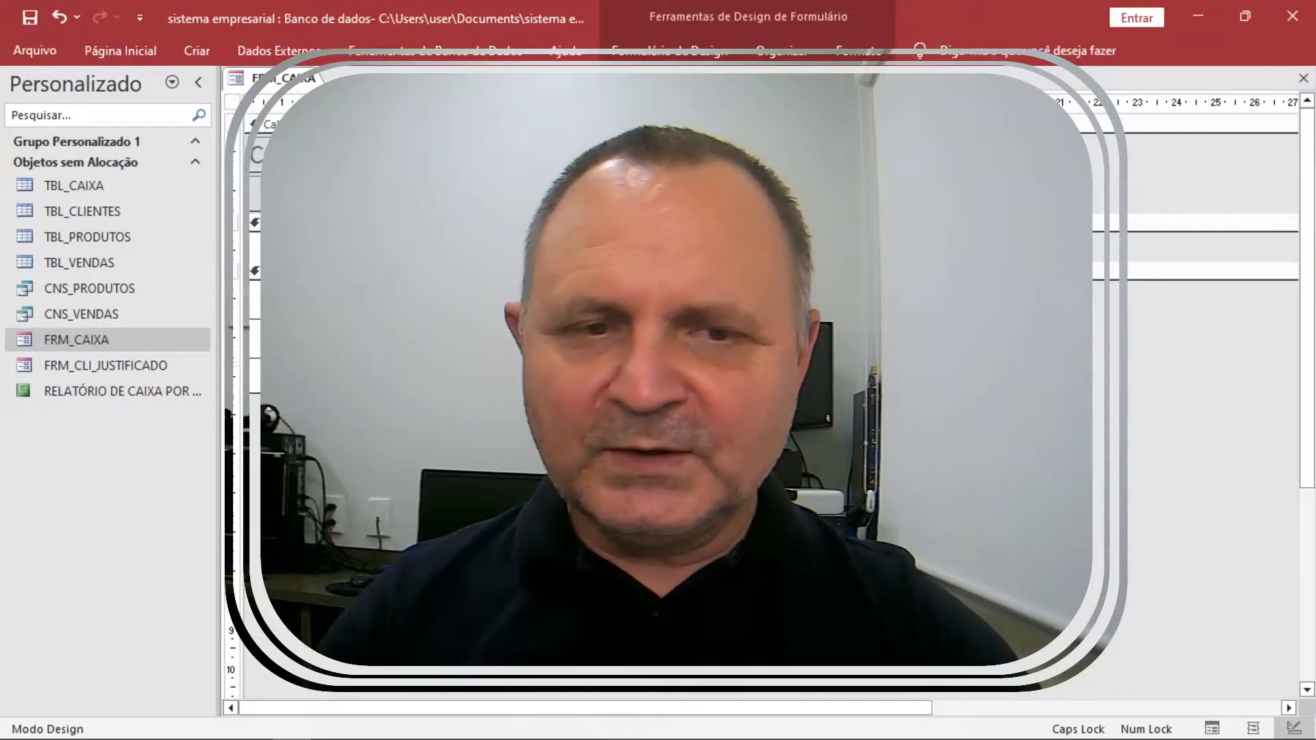
pyautogui.press('F5')
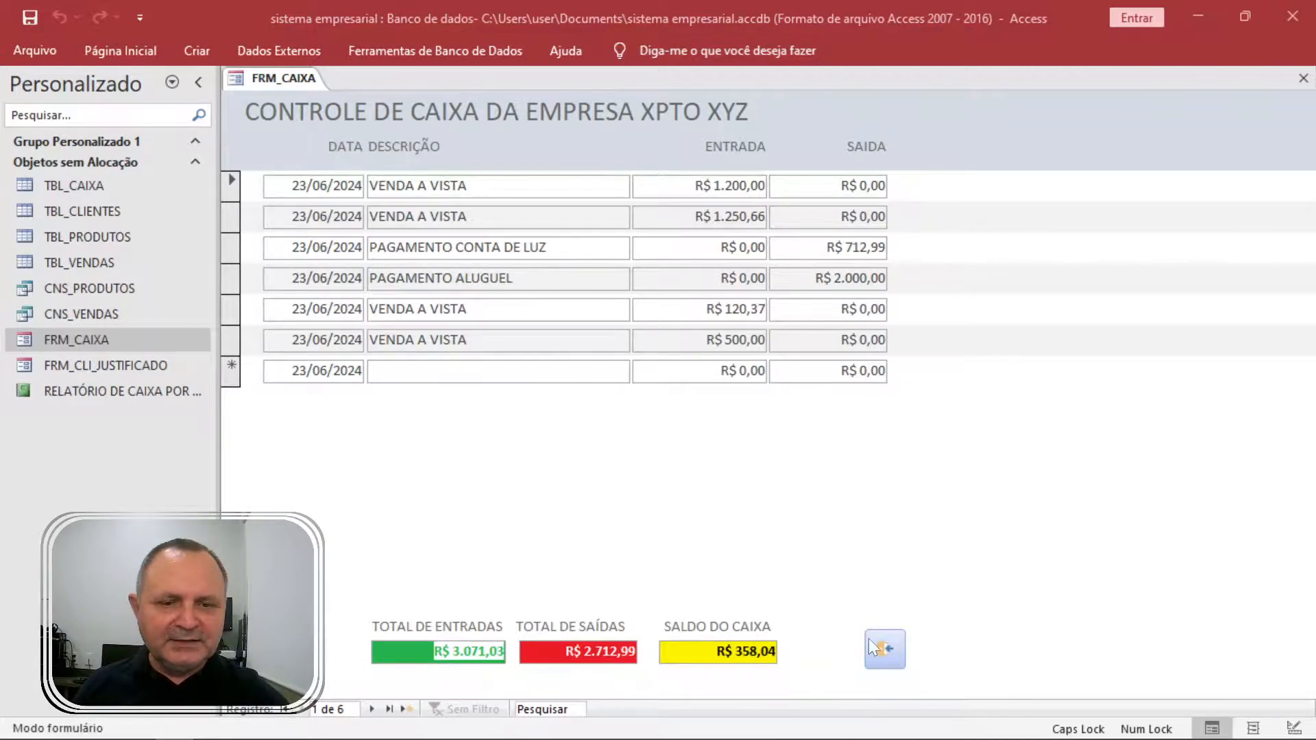
pyautogui.click(889, 651)
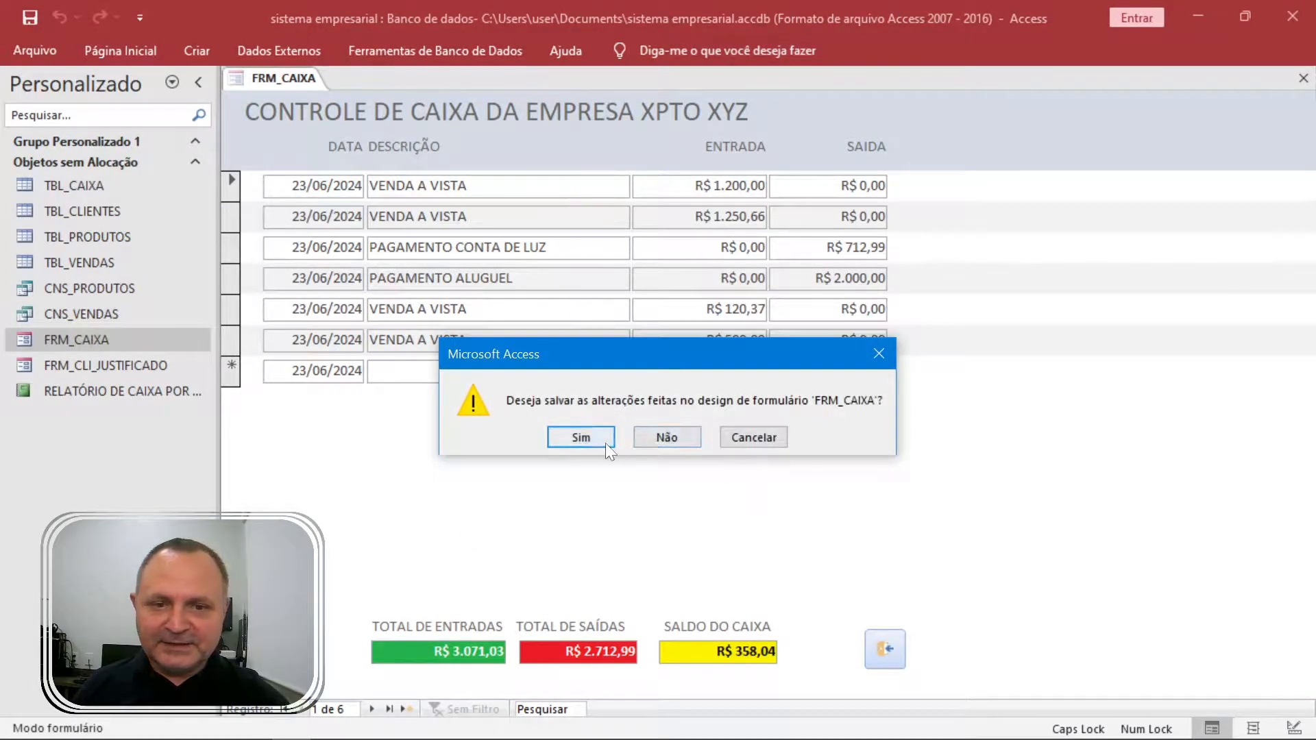
pyautogui.click(686, 438)
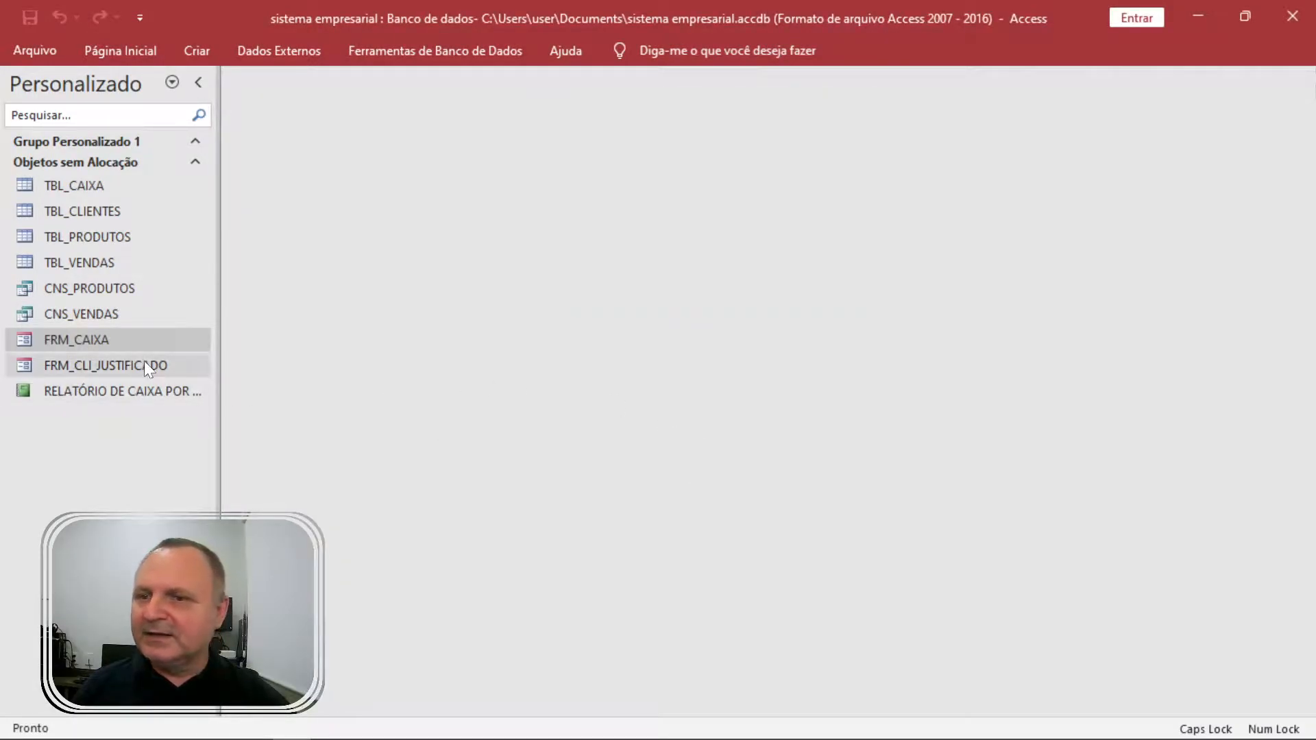
# Reopen FRM_CAIXA in Design view and draw a command button in its header.
pyautogui.doubleClick(113, 343)
pyautogui.rightClick(1011, 323)
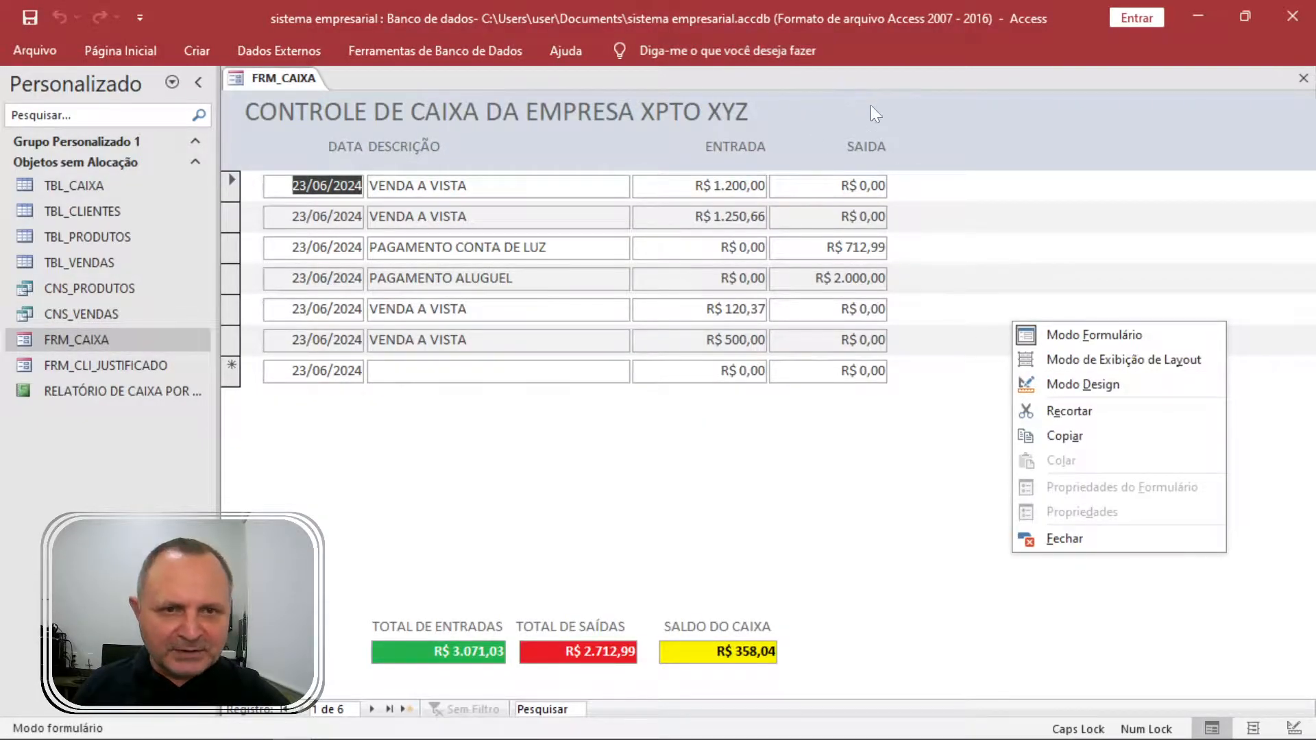
pyautogui.click(1082, 383)
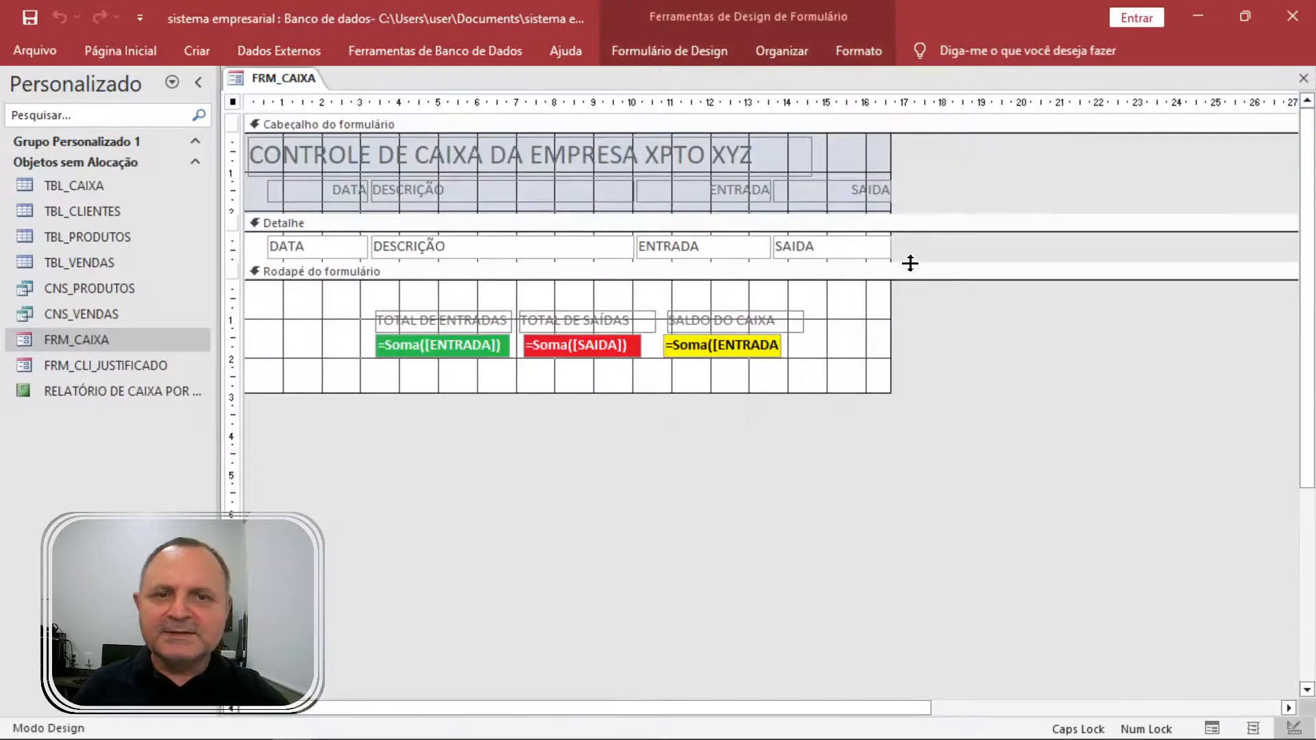
pyautogui.click(693, 52)
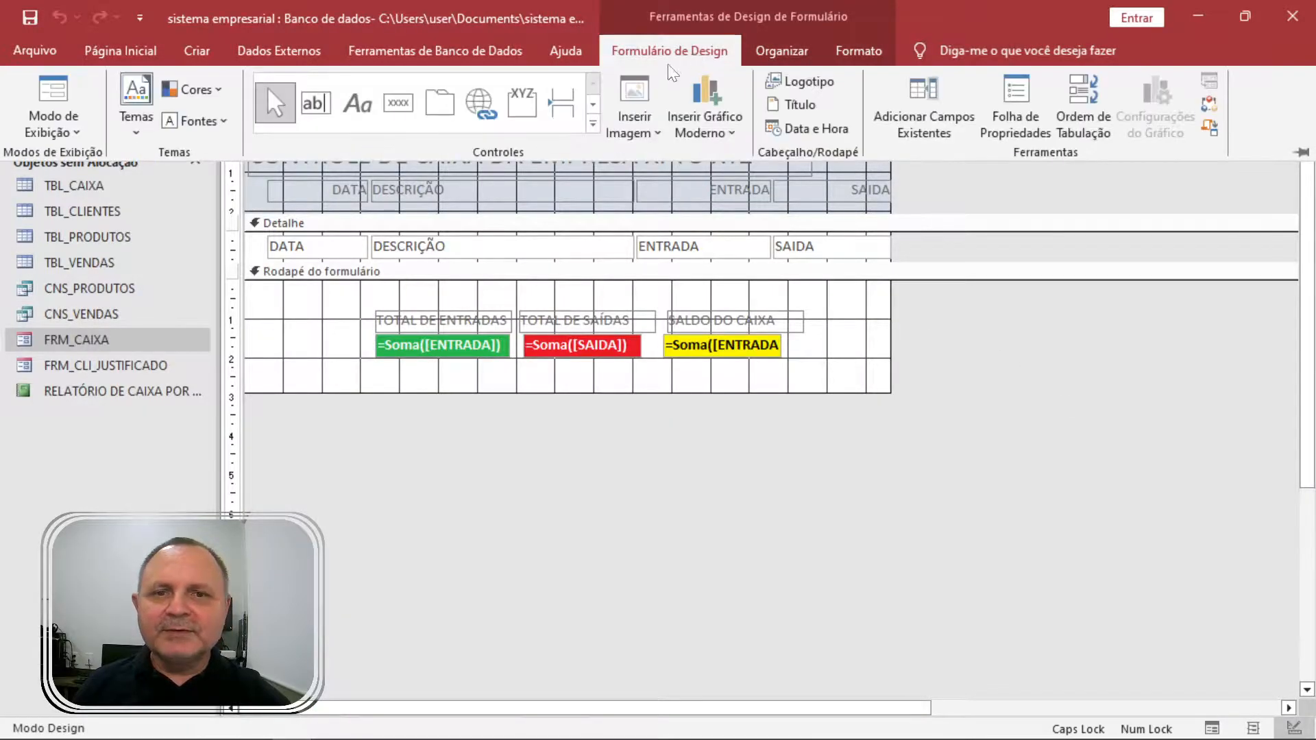
pyautogui.click(399, 104)
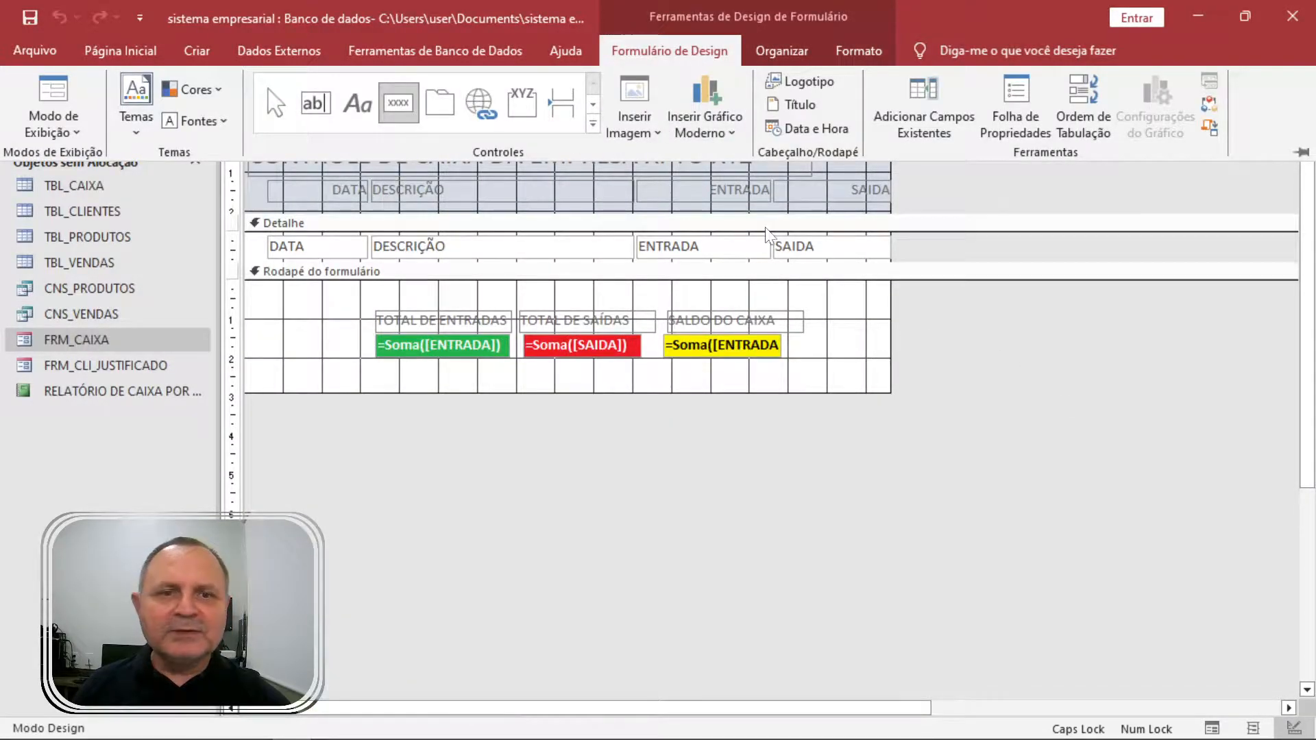
pyautogui.click(829, 179)
pyautogui.click(817, 146)
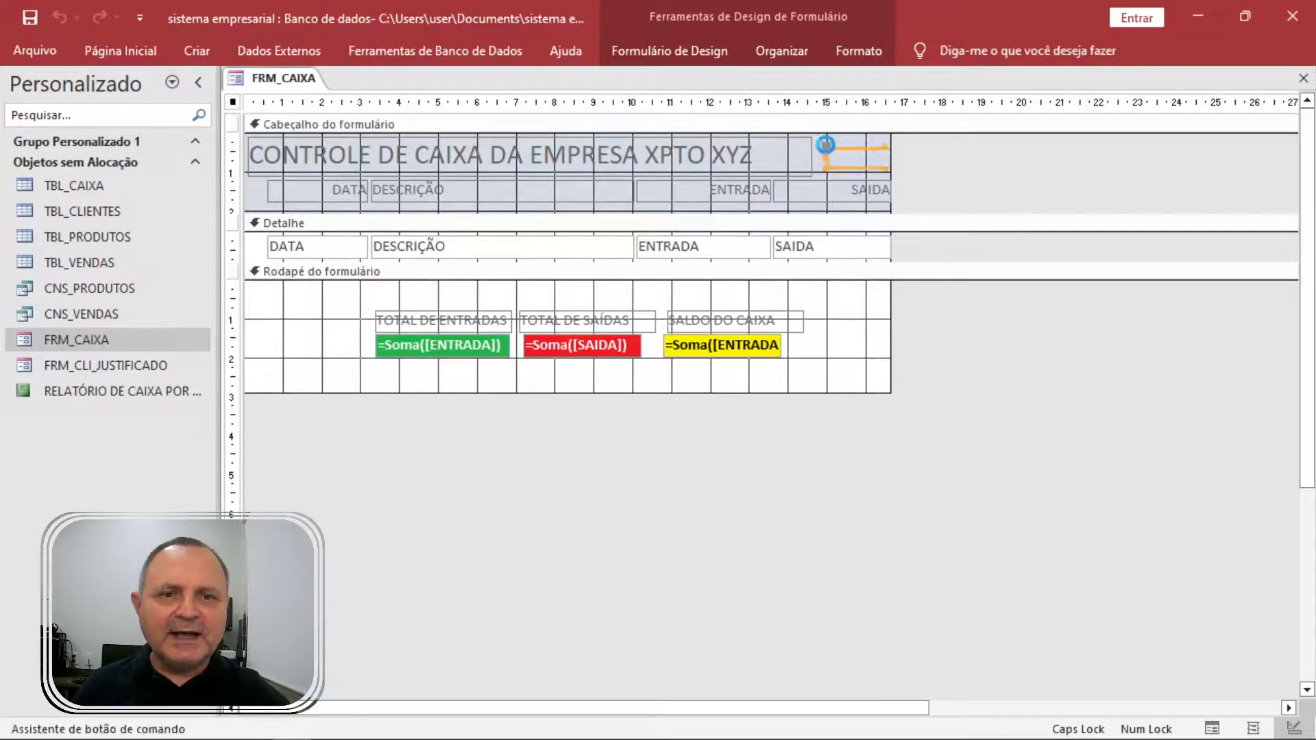
# Make the button run Operações de formulário > Fechar formulário with the Sair do Portal picture.
pyautogui.click(688, 298)
pyautogui.click(686, 312)
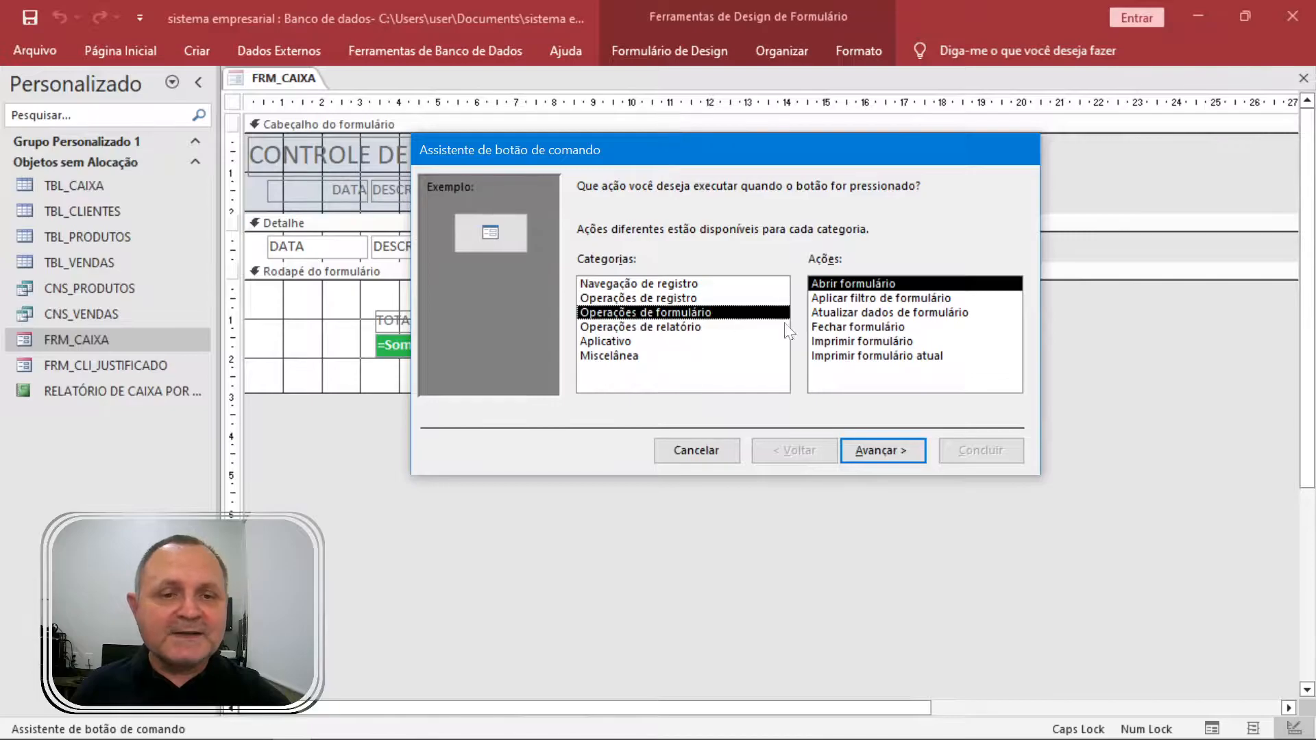
pyautogui.click(858, 312)
pyautogui.click(899, 328)
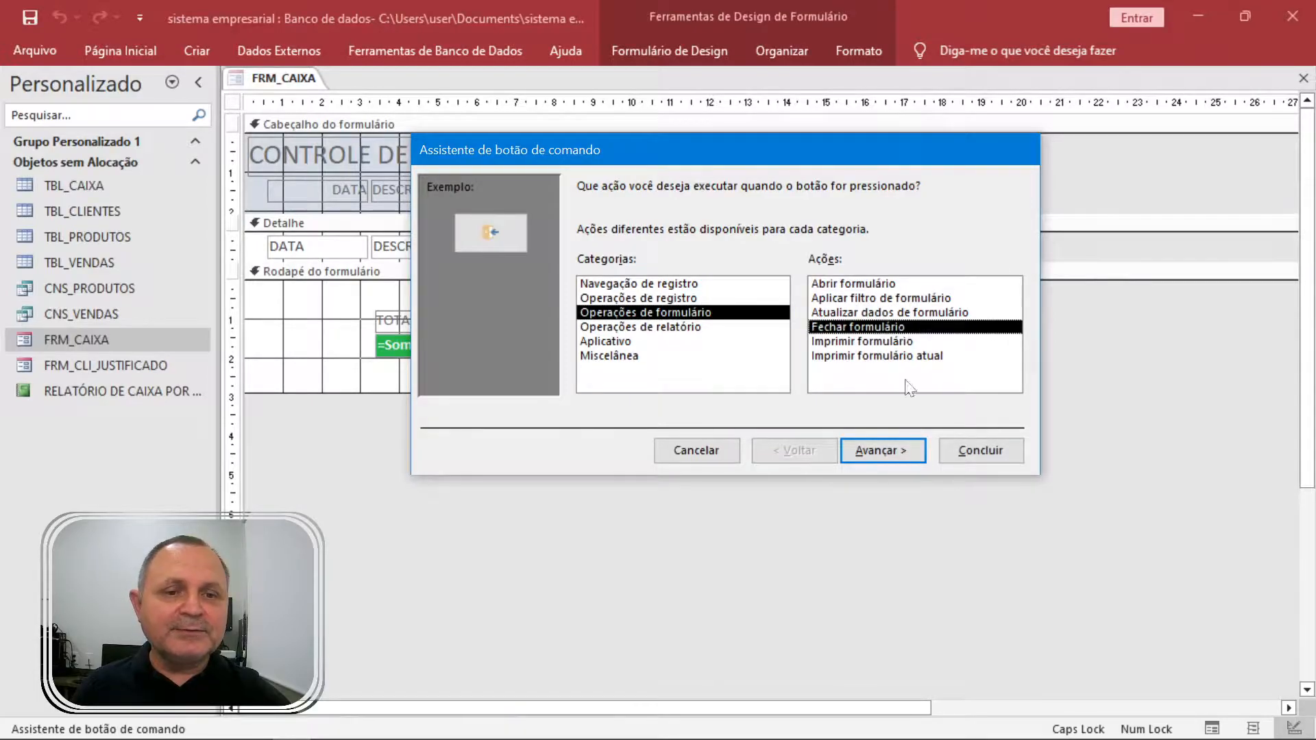
pyautogui.click(878, 447)
pyautogui.click(710, 303)
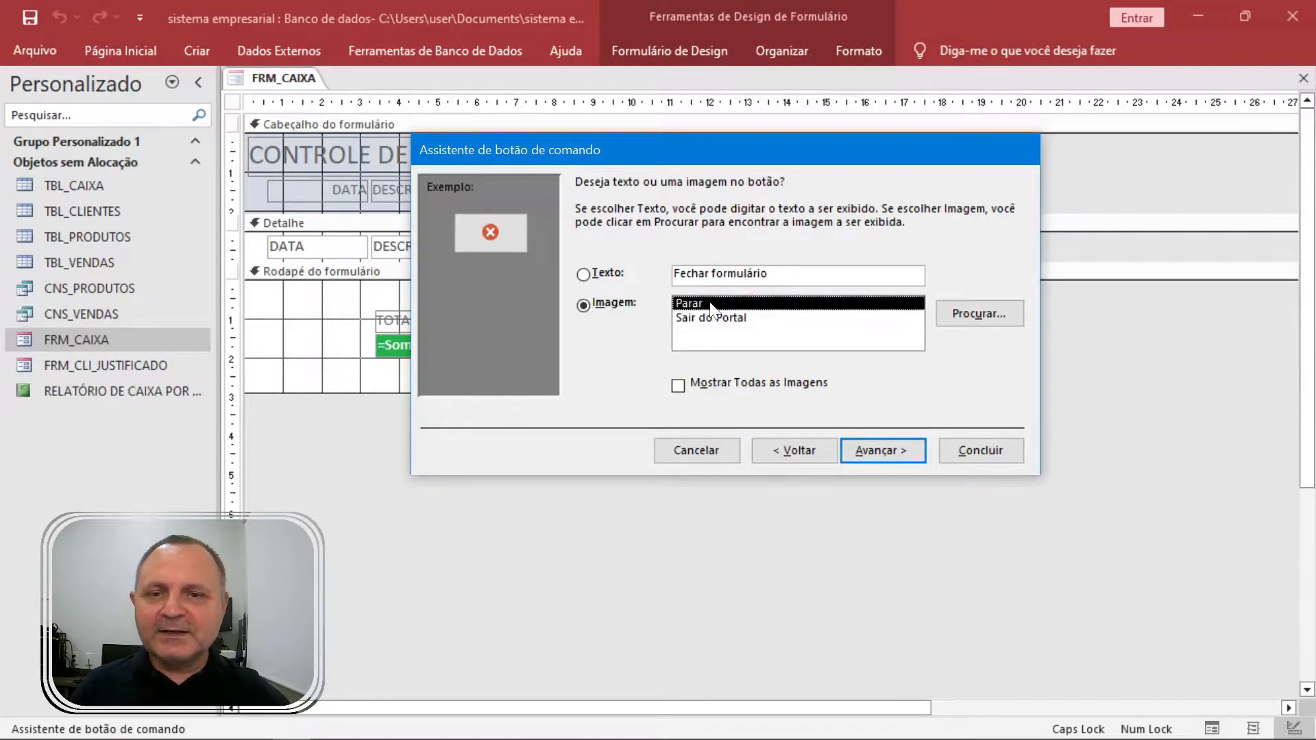
pyautogui.click(685, 319)
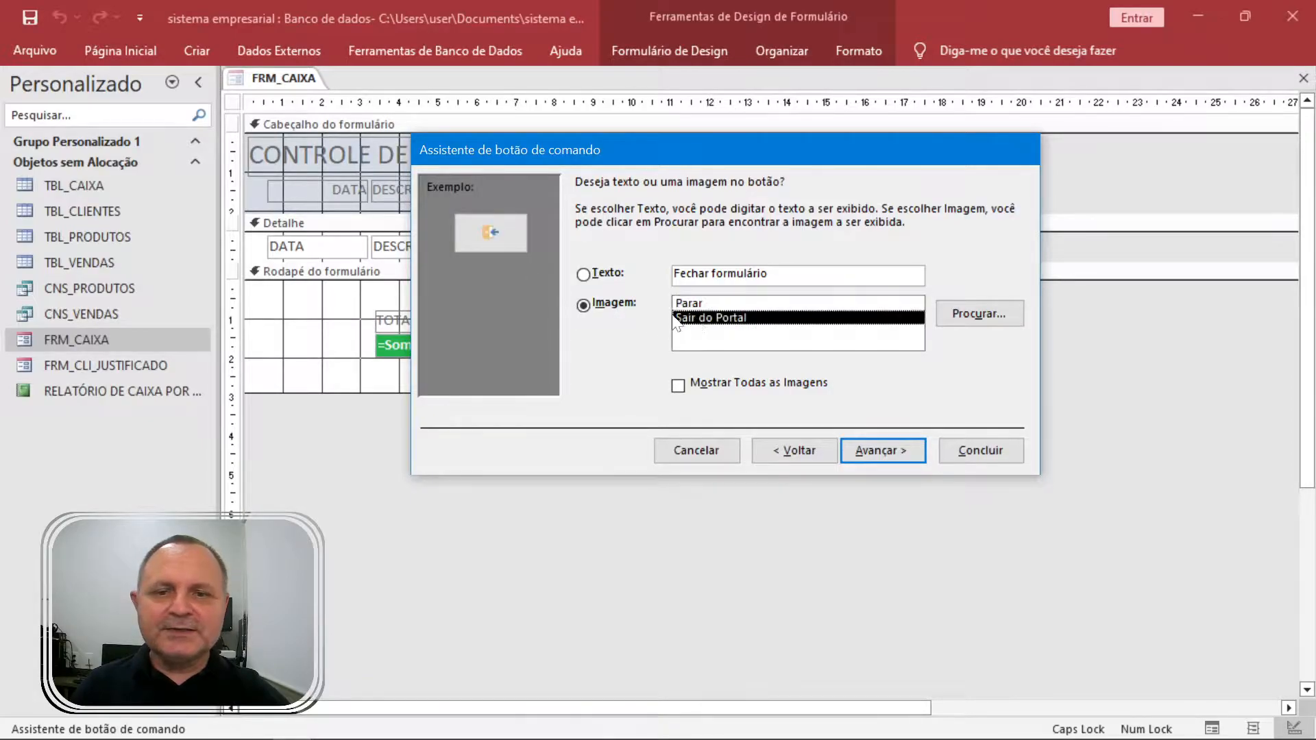
pyautogui.click(865, 453)
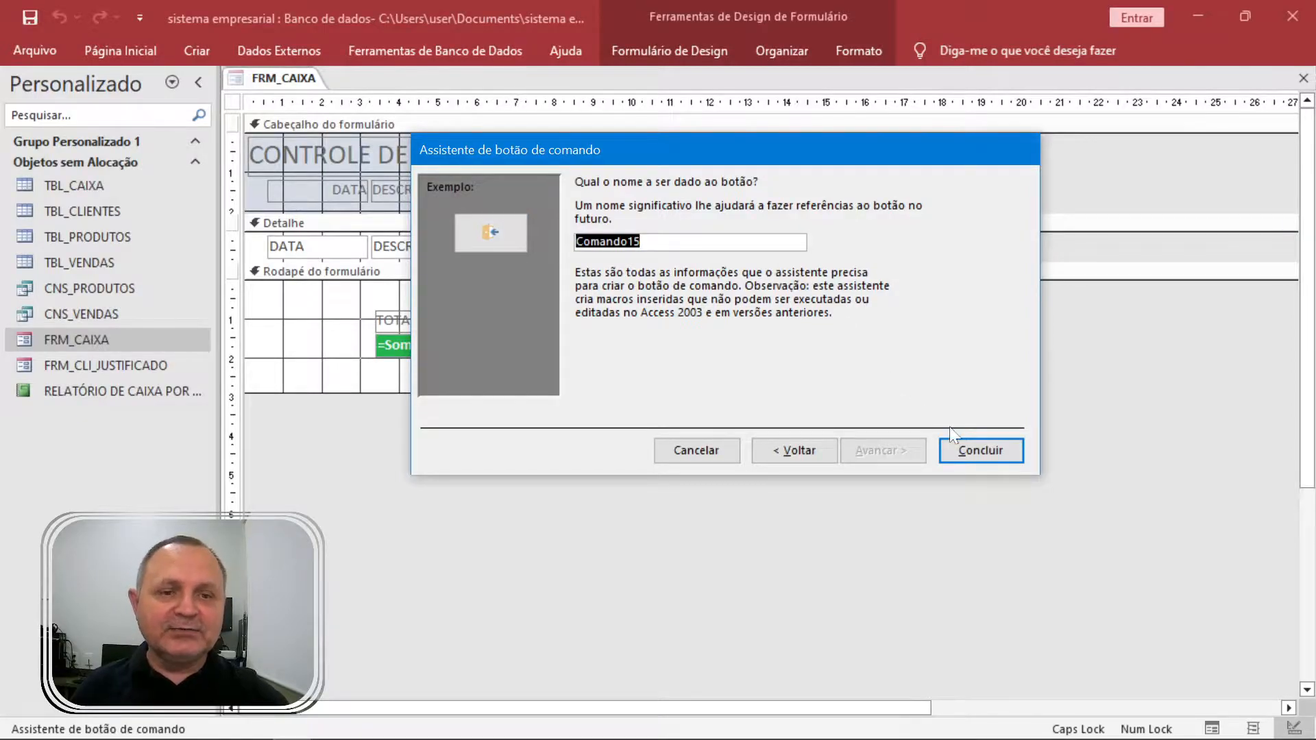
pyautogui.click(986, 454)
# Move the close button to the header's right end, test it, save, and retest.
pyautogui.click(848, 177)
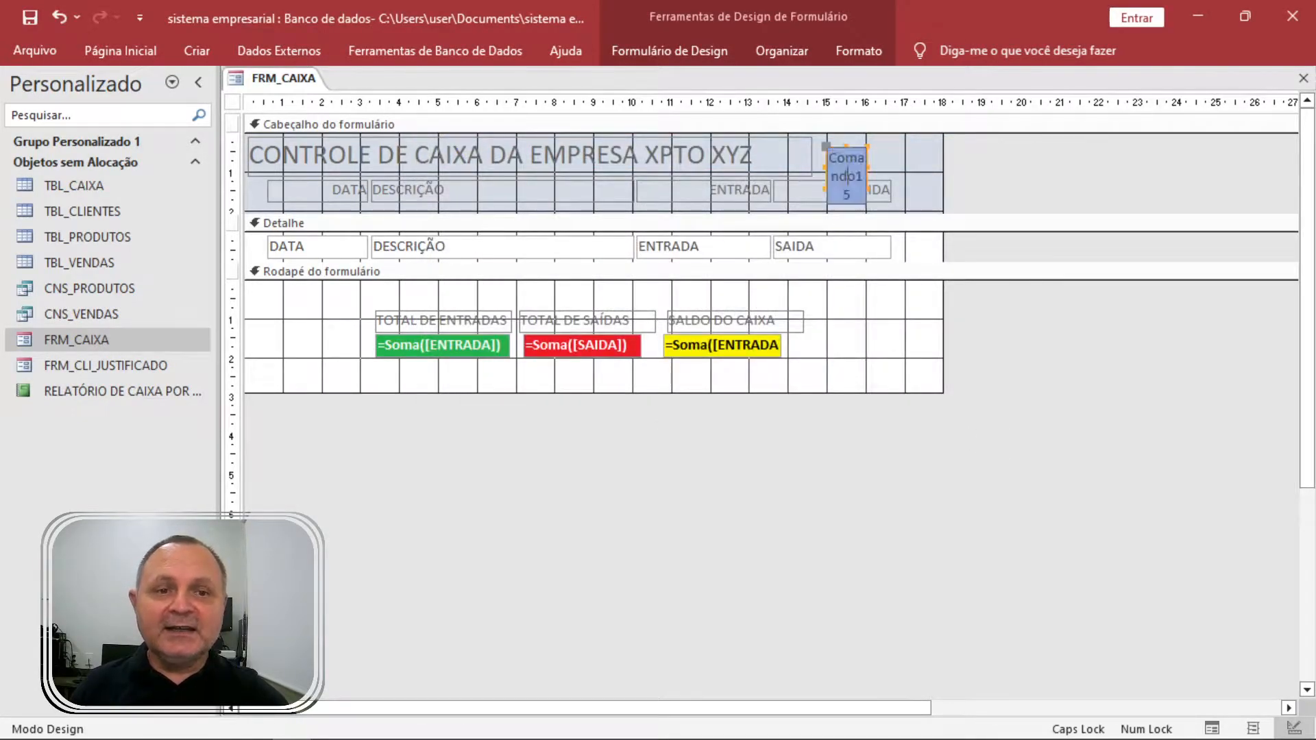
pyautogui.moveTo(853, 164); pyautogui.dragTo(891, 156)
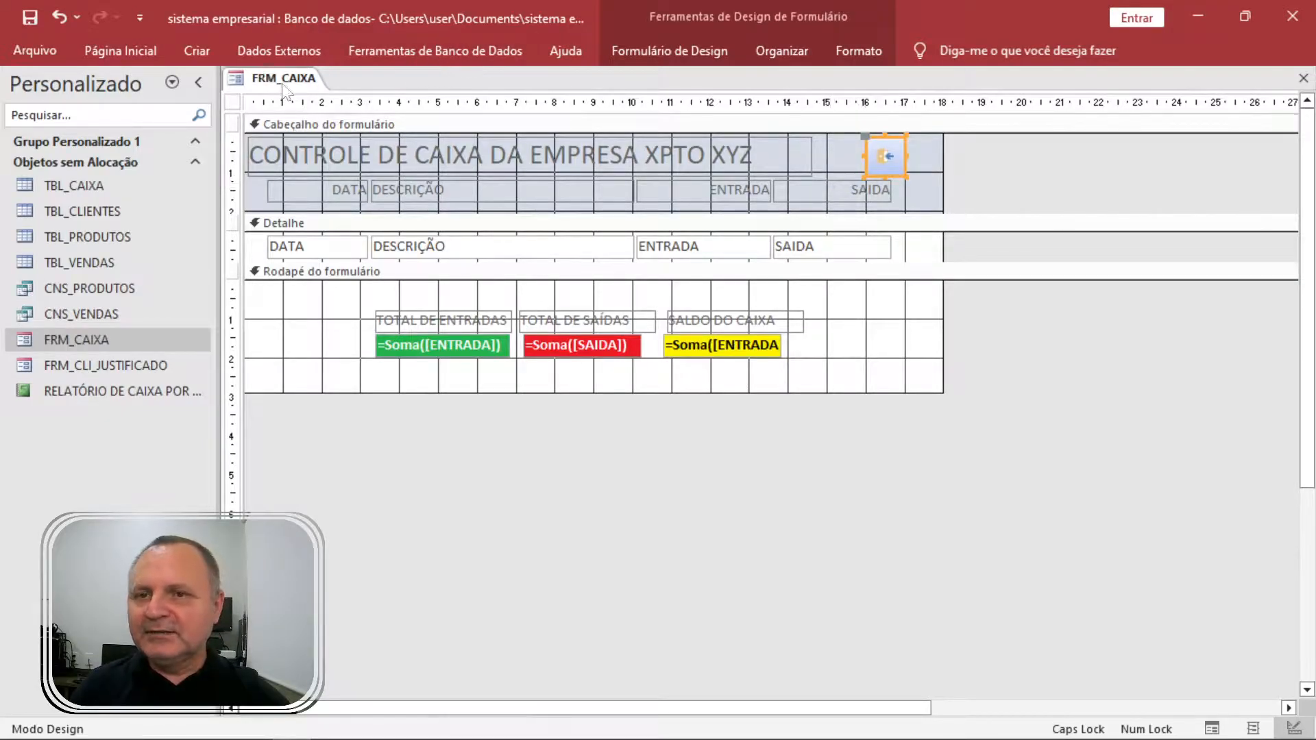
pyautogui.press('F5')
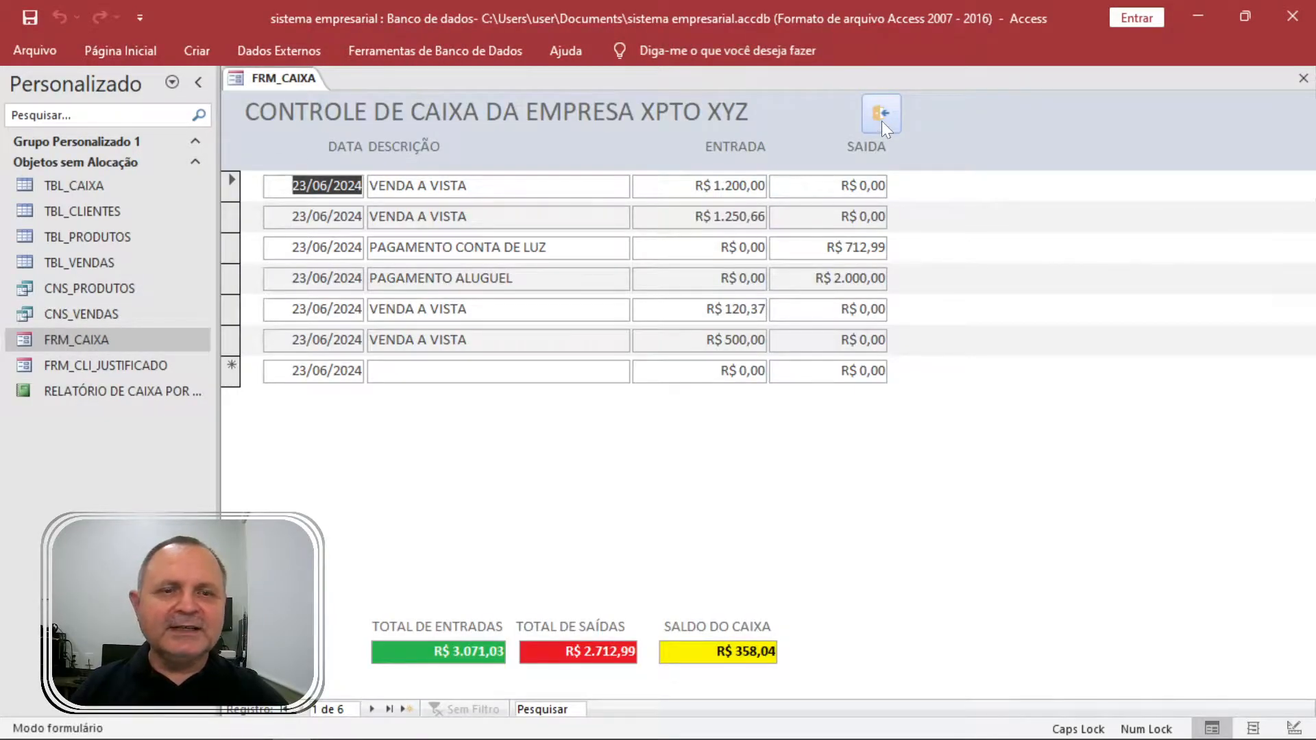
pyautogui.click(882, 121)
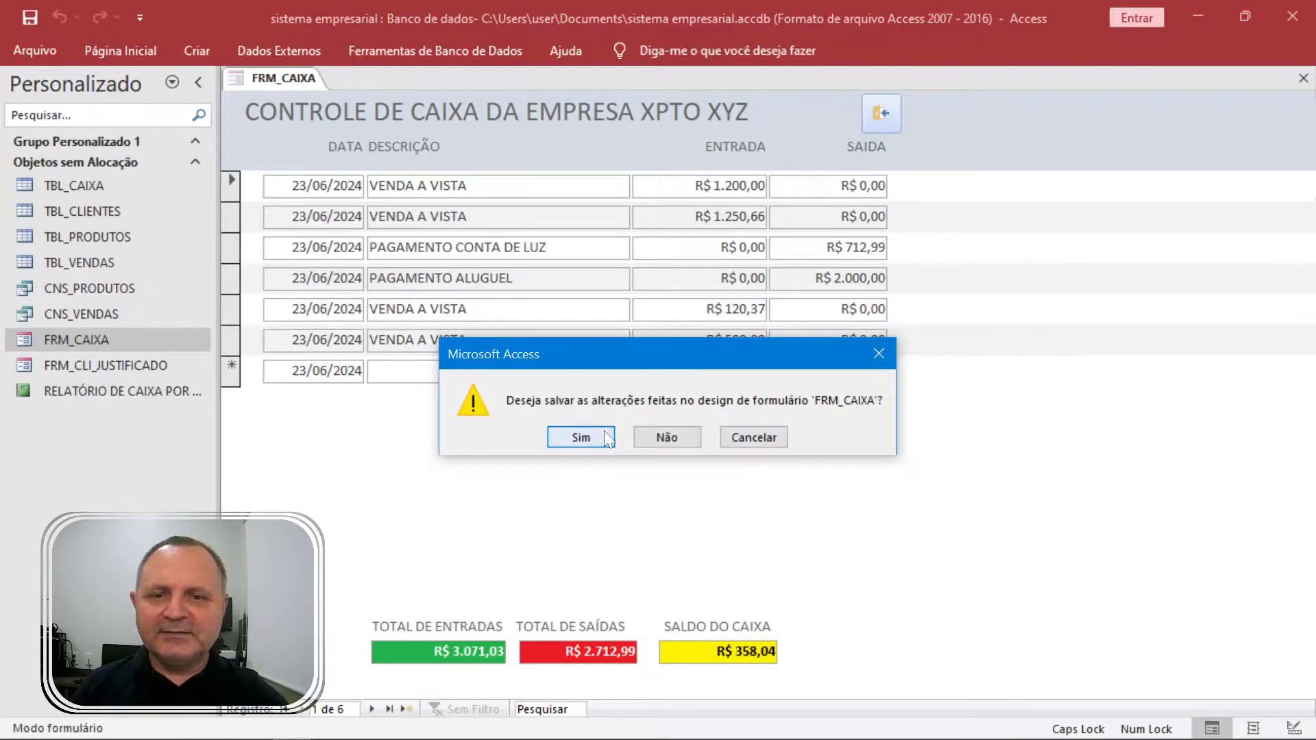
pyautogui.click(581, 438)
pyautogui.doubleClick(116, 347)
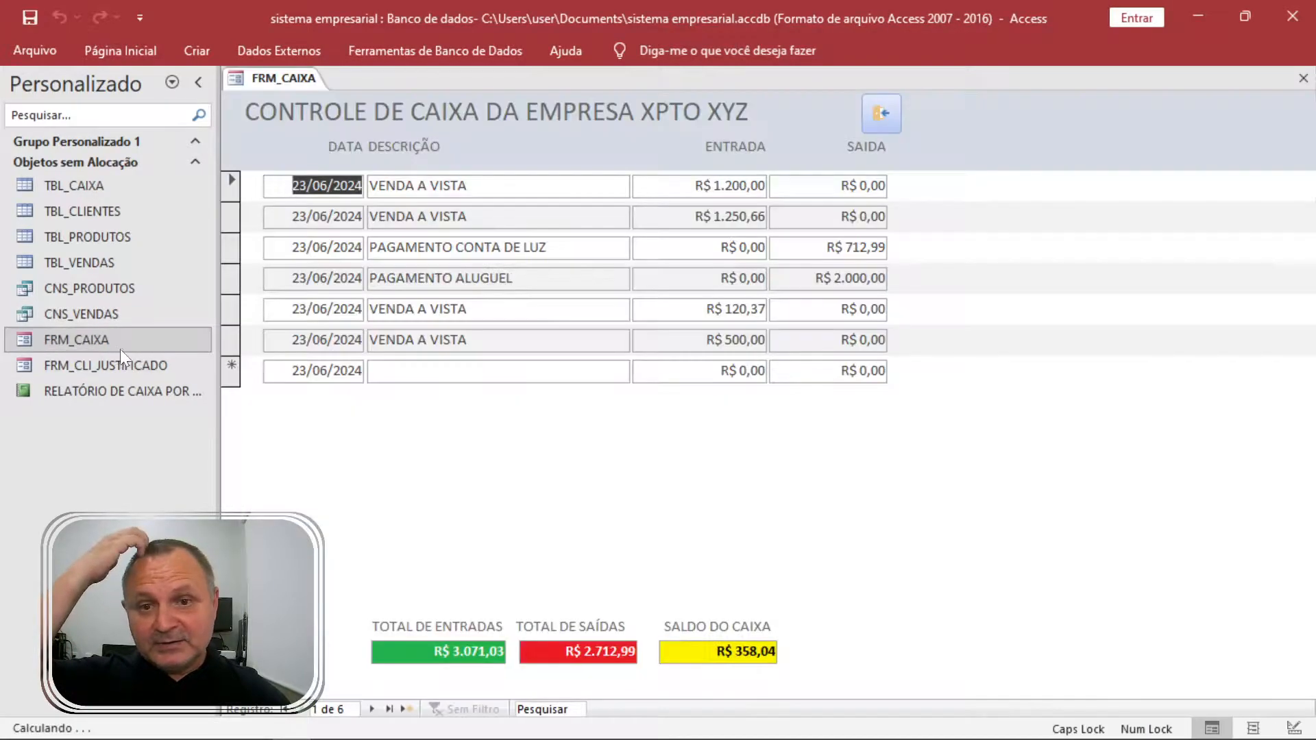
pyautogui.click(872, 121)
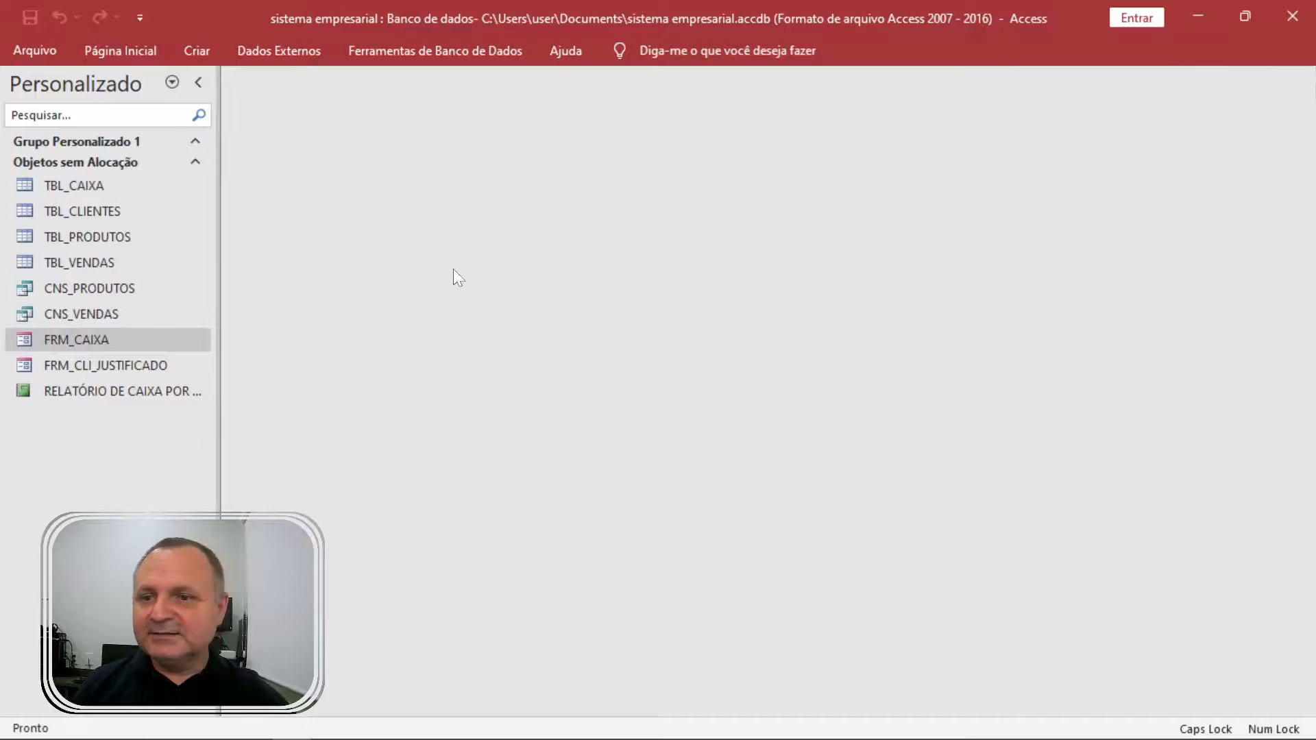
# Open FRM_CLI_JUSTIFICADO in Design view and retitle its header label CADASTRO DE CLIENTES.
pyautogui.rightClick(153, 369)
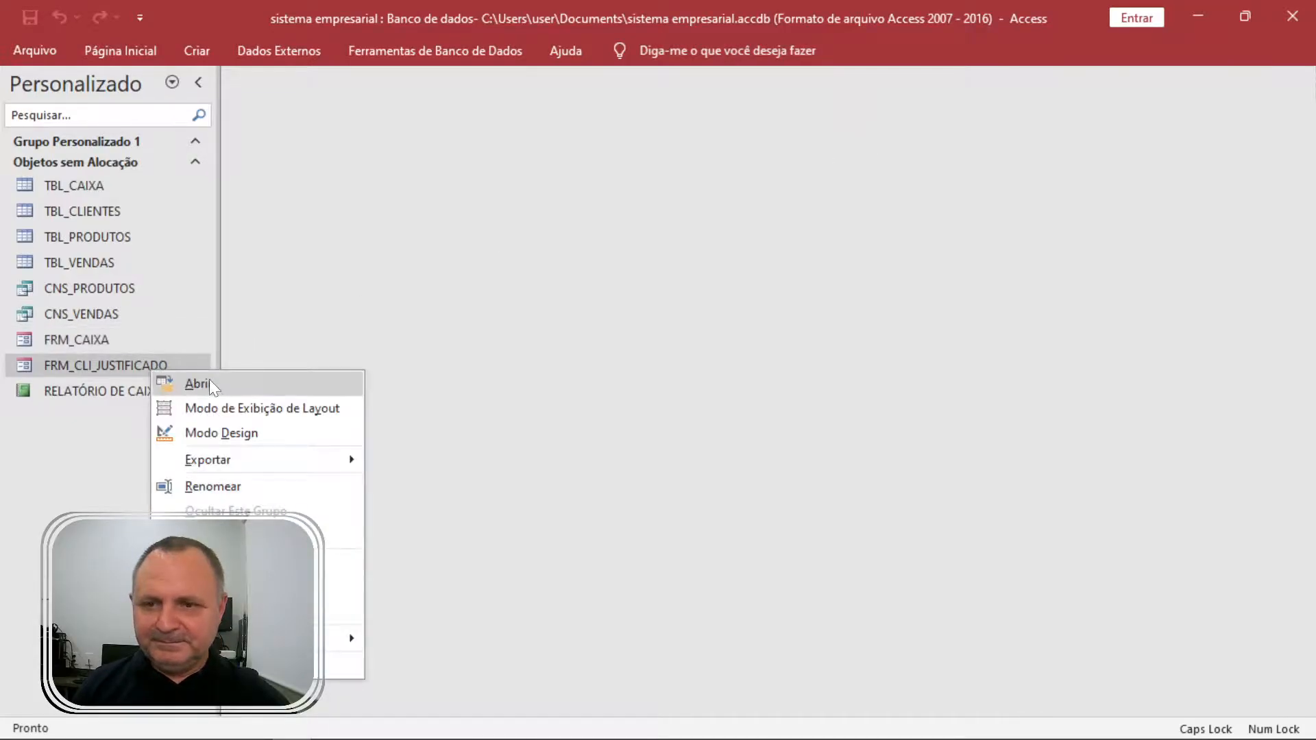
pyautogui.click(251, 434)
pyautogui.click(765, 163)
pyautogui.click(525, 161)
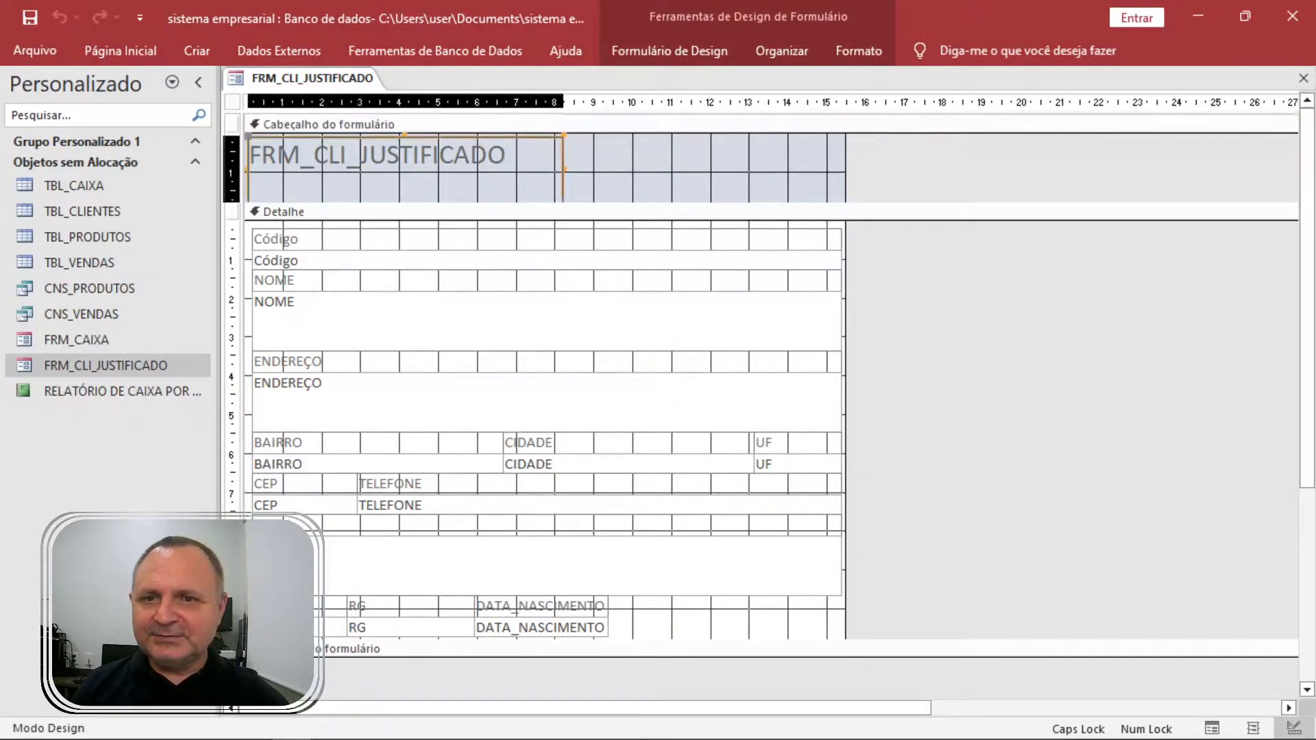
pyautogui.click(525, 162)
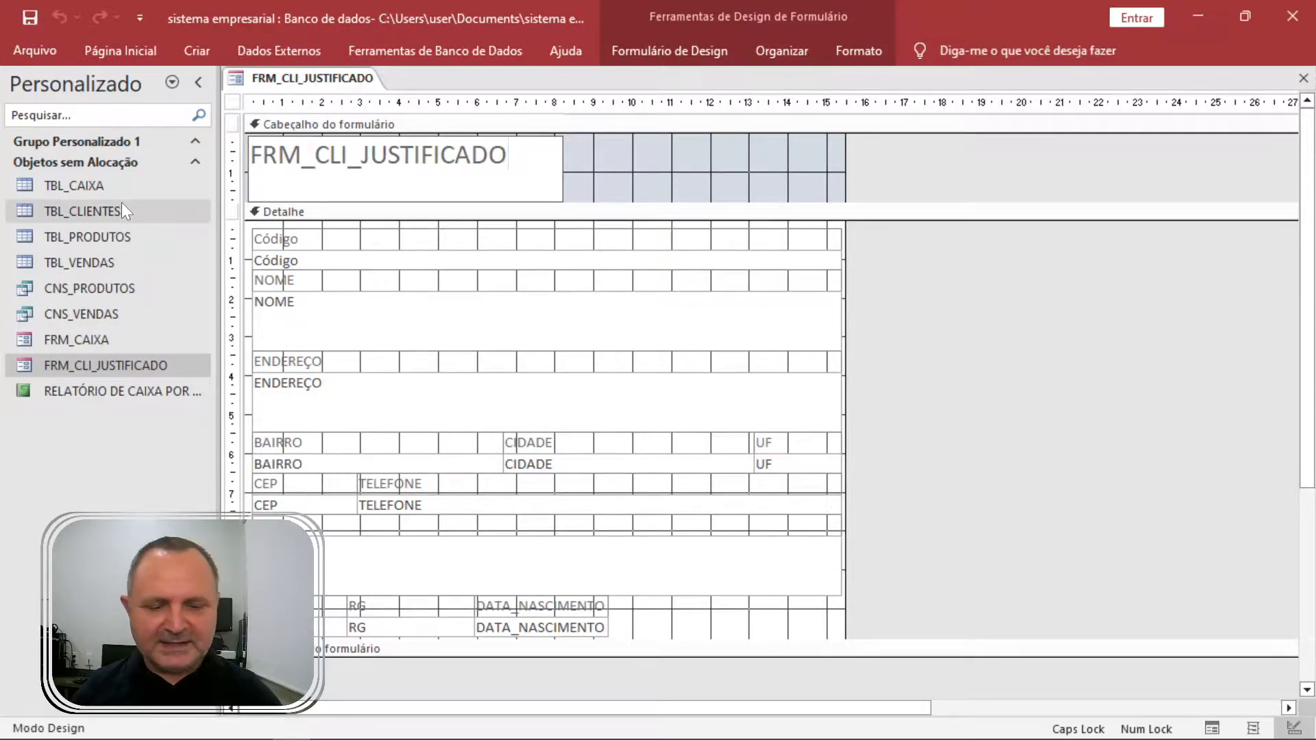
pyautogui.hotkey('ctrl', 'a')
pyautogui.press('BackSpace')
pyautogui.write('CADASTRO')
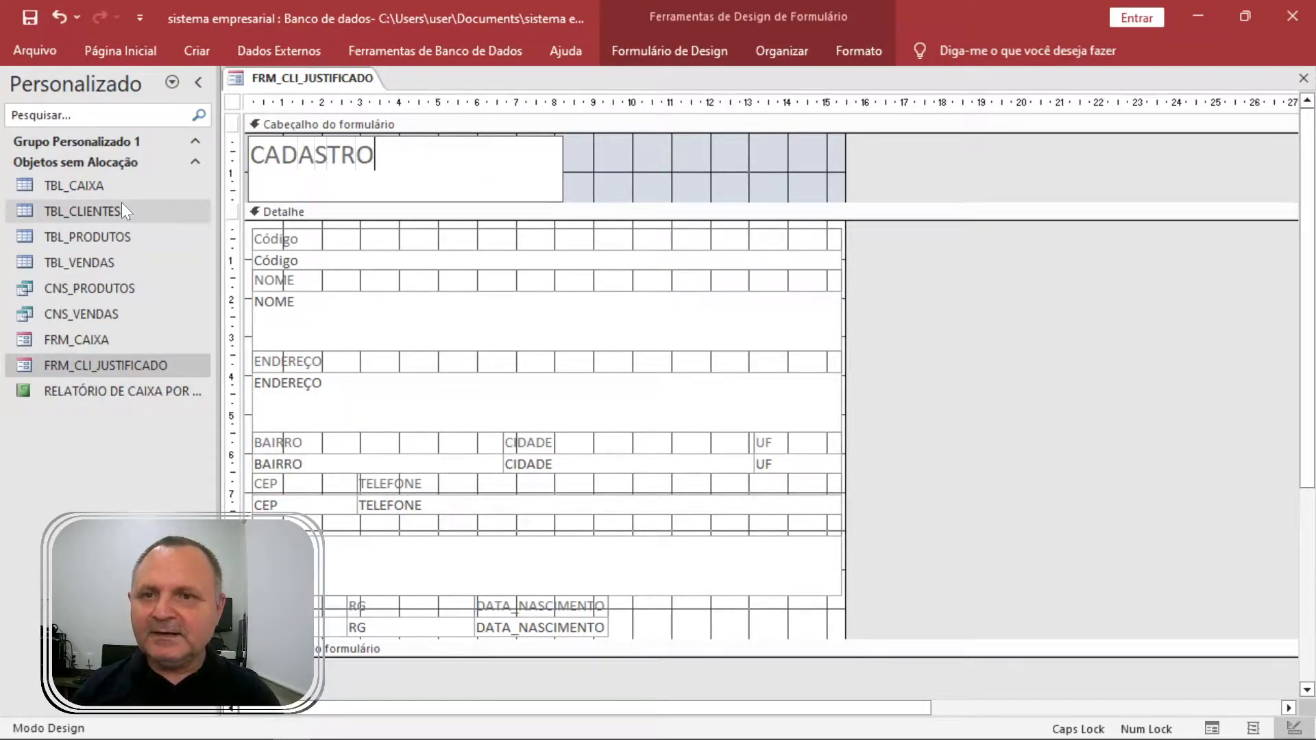
pyautogui.write(' DE CLIENTE')
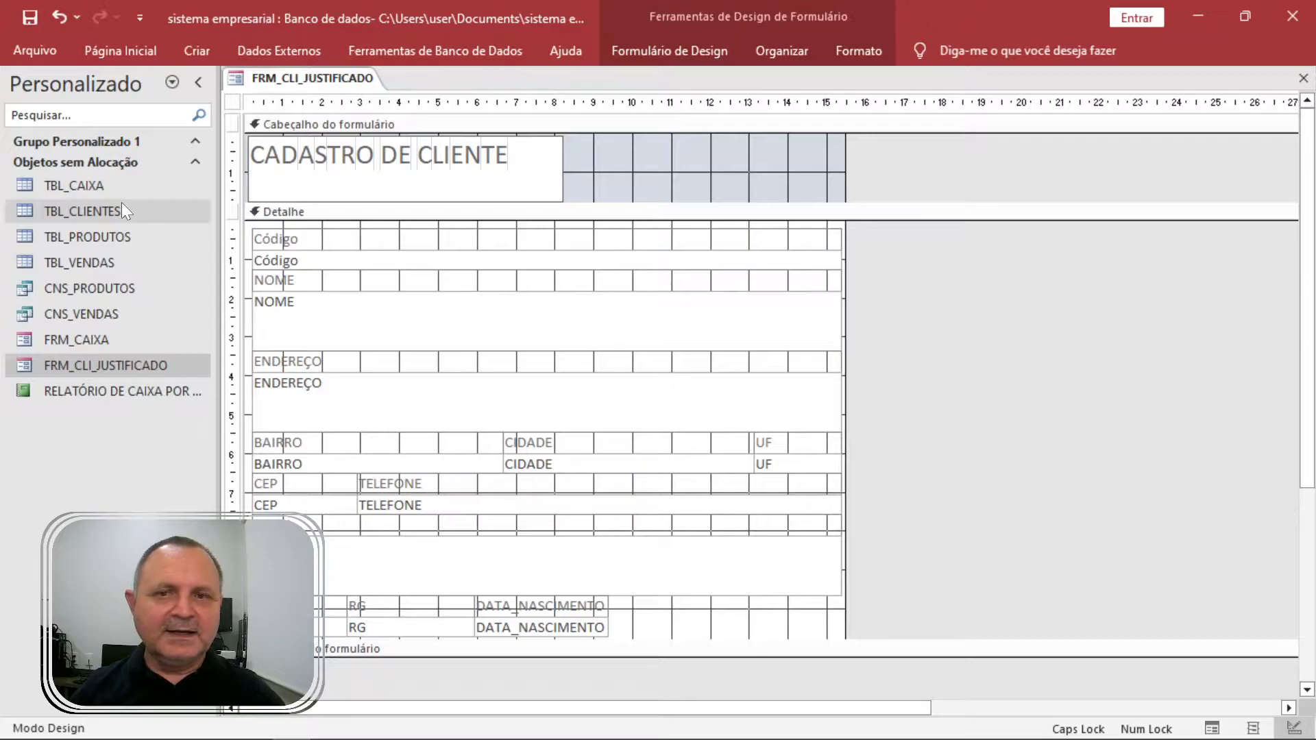
pyautogui.write('WS')
pyautogui.press('BackSpace')
pyautogui.press('BackSpace')
pyautogui.write('S')
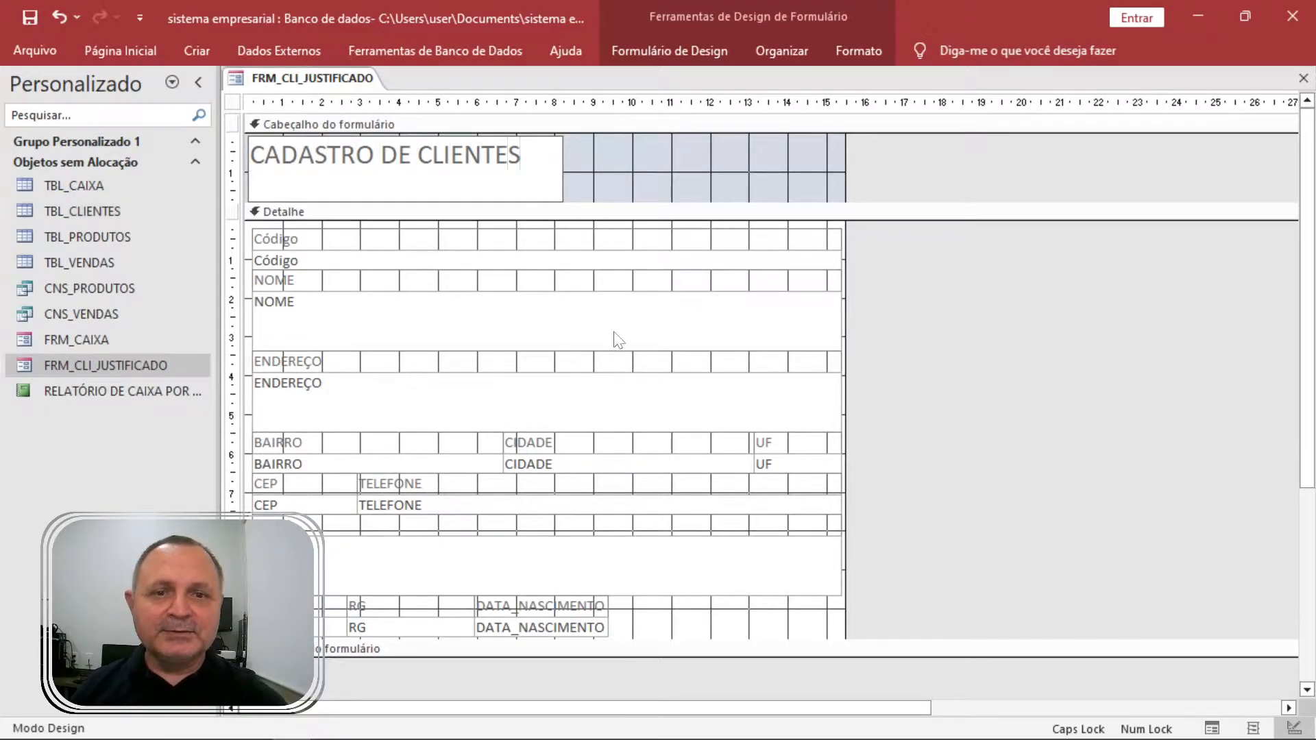
# Add a Fechar formulário command button to the header and switch to Form view.
pyautogui.click(782, 51)
pyautogui.click(702, 55)
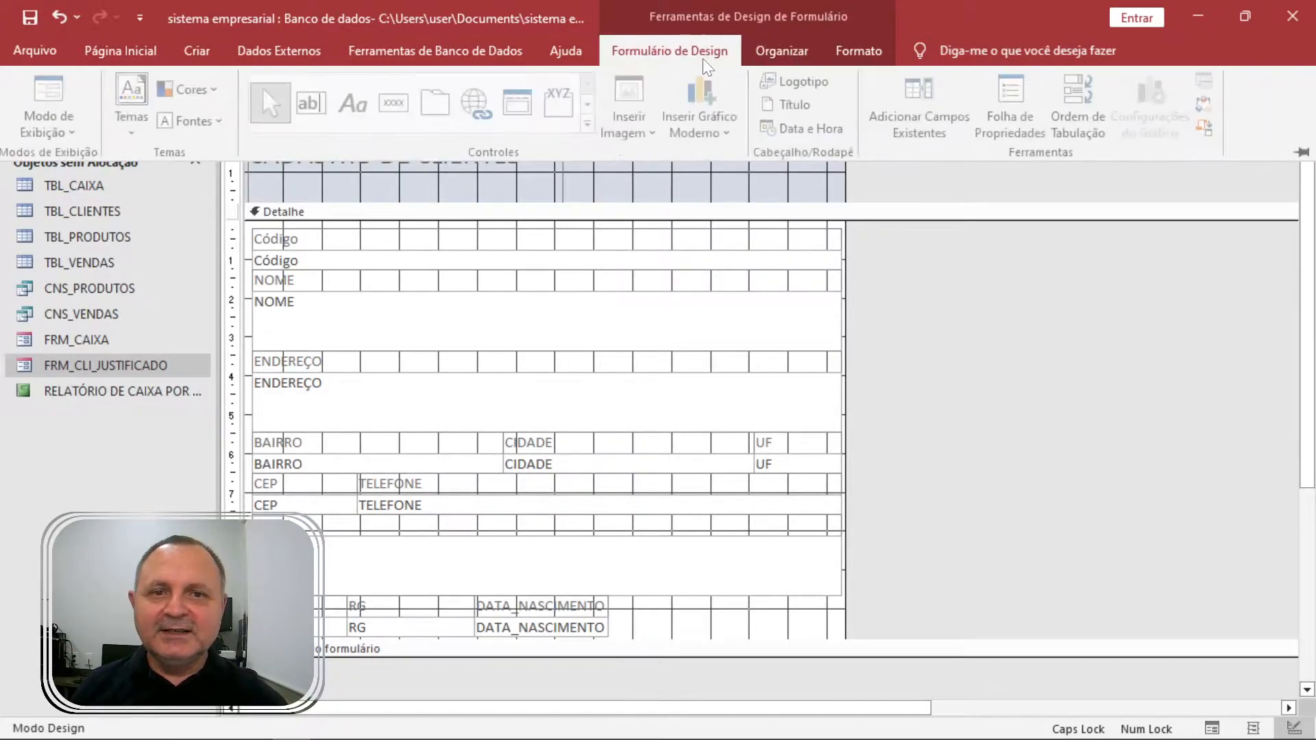
pyautogui.click(398, 103)
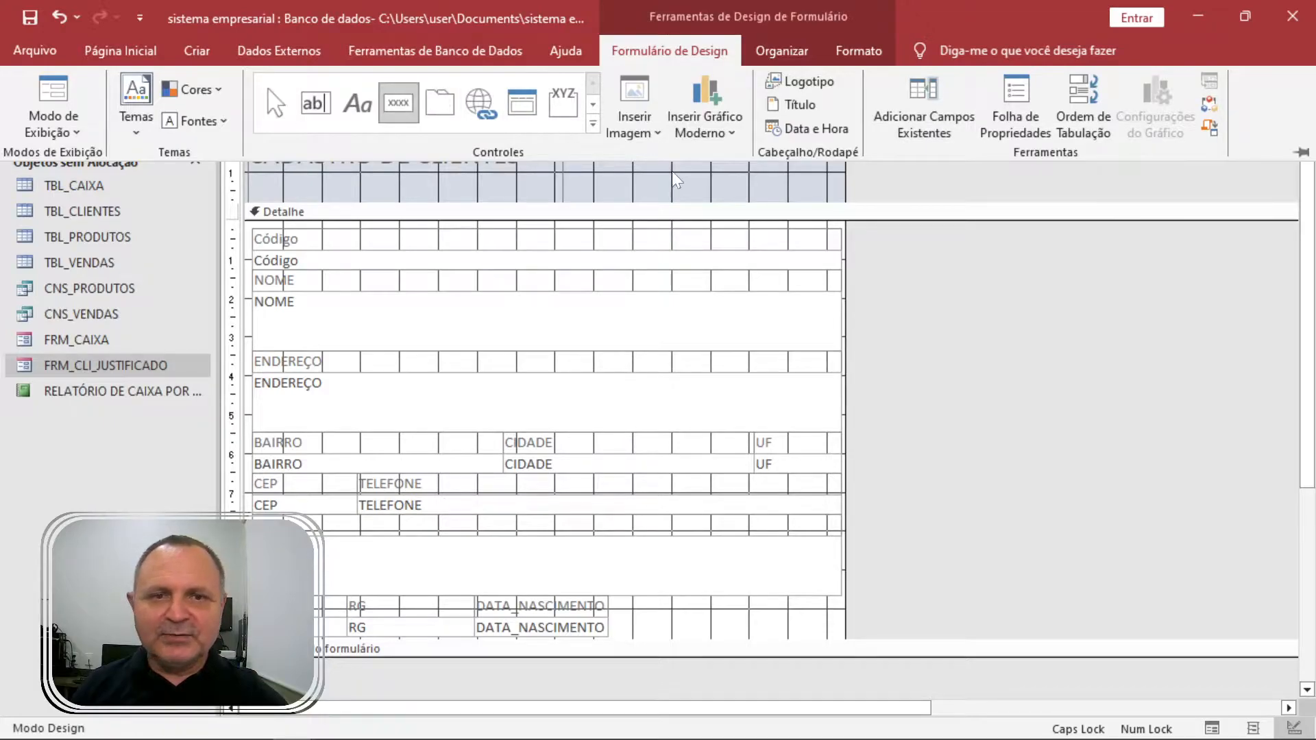
pyautogui.click(738, 144)
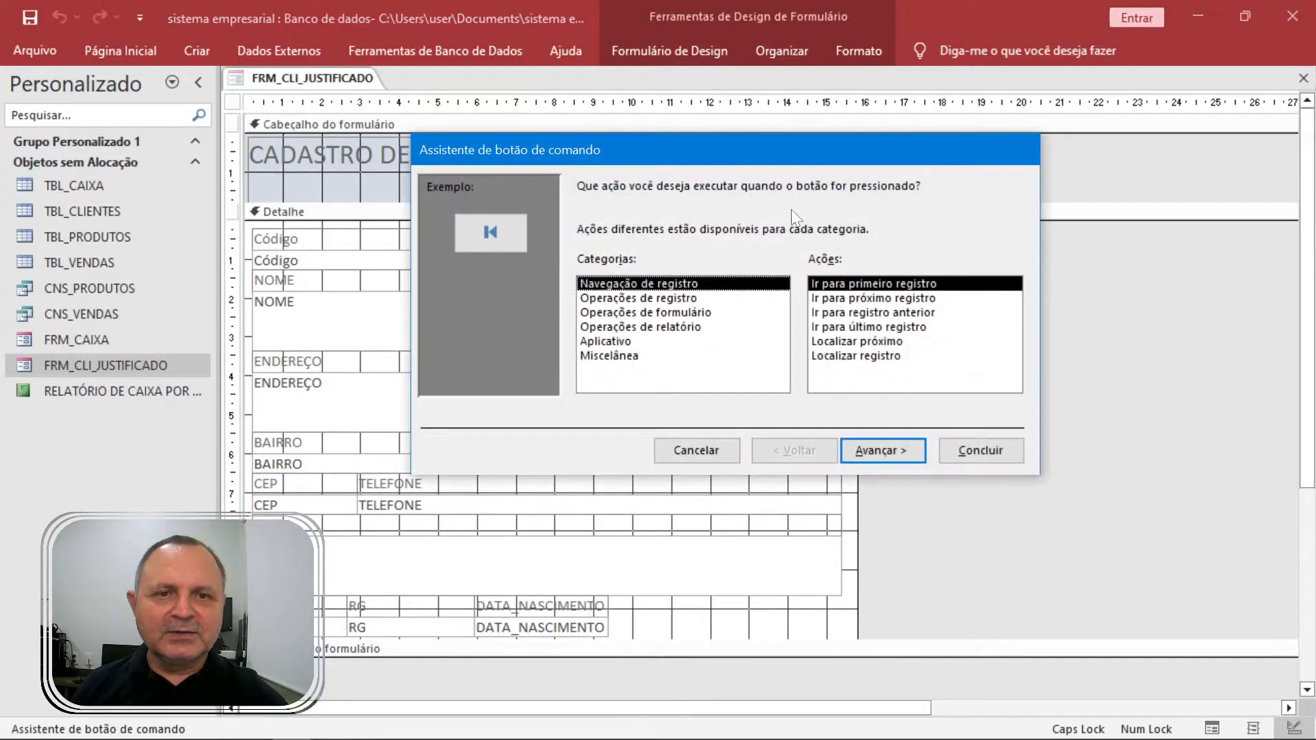
pyautogui.click(713, 313)
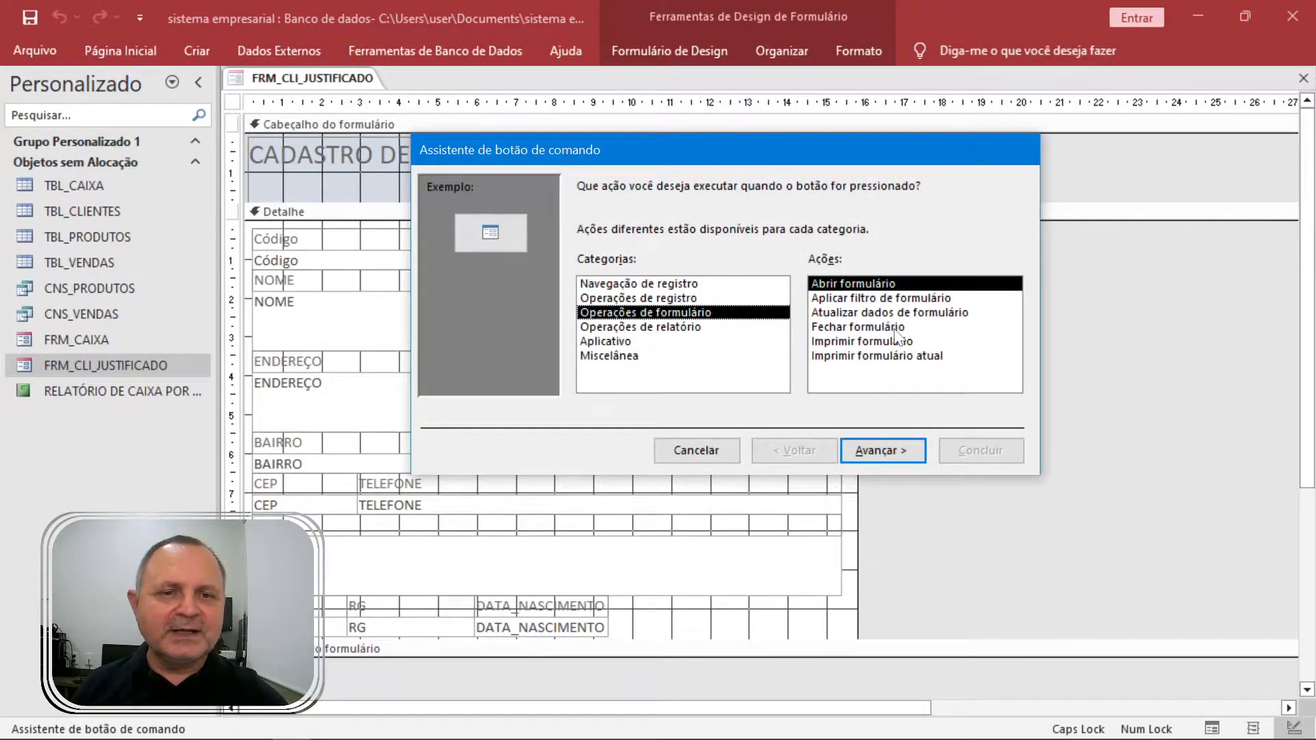
pyautogui.click(895, 328)
pyautogui.click(980, 451)
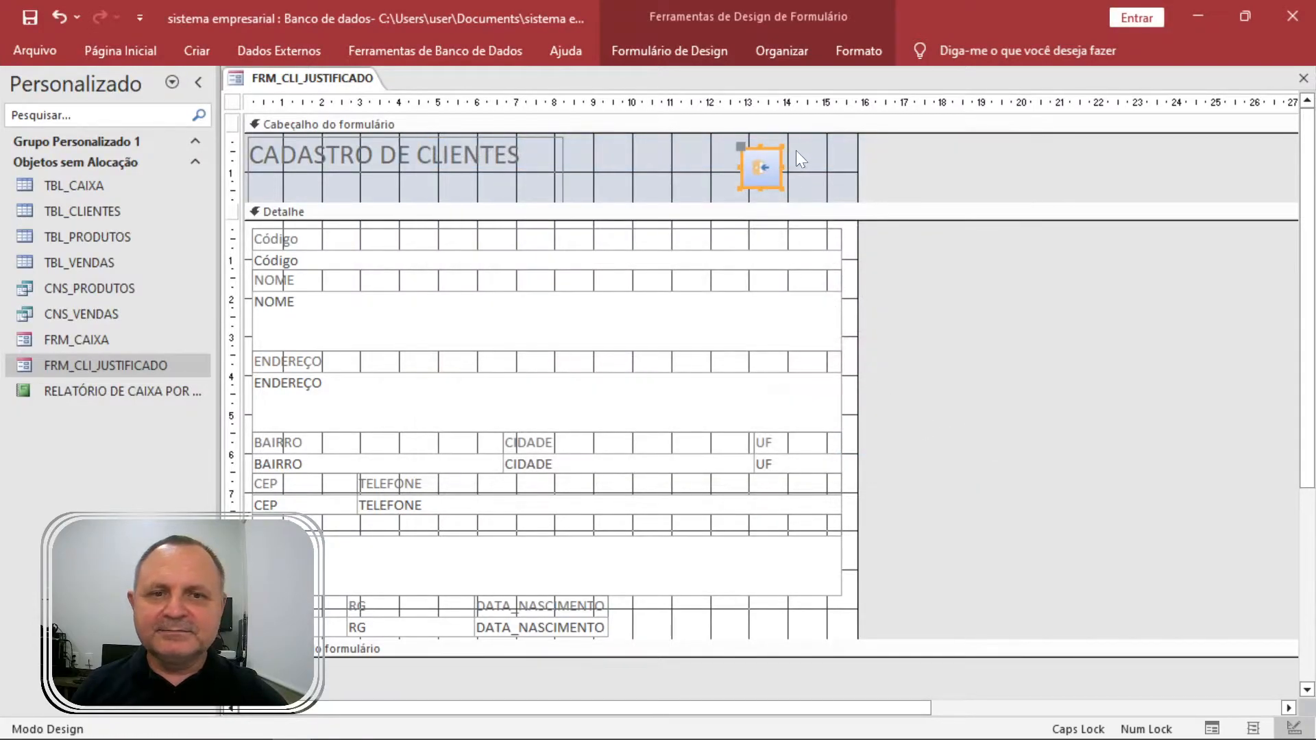
pyautogui.press('F5')
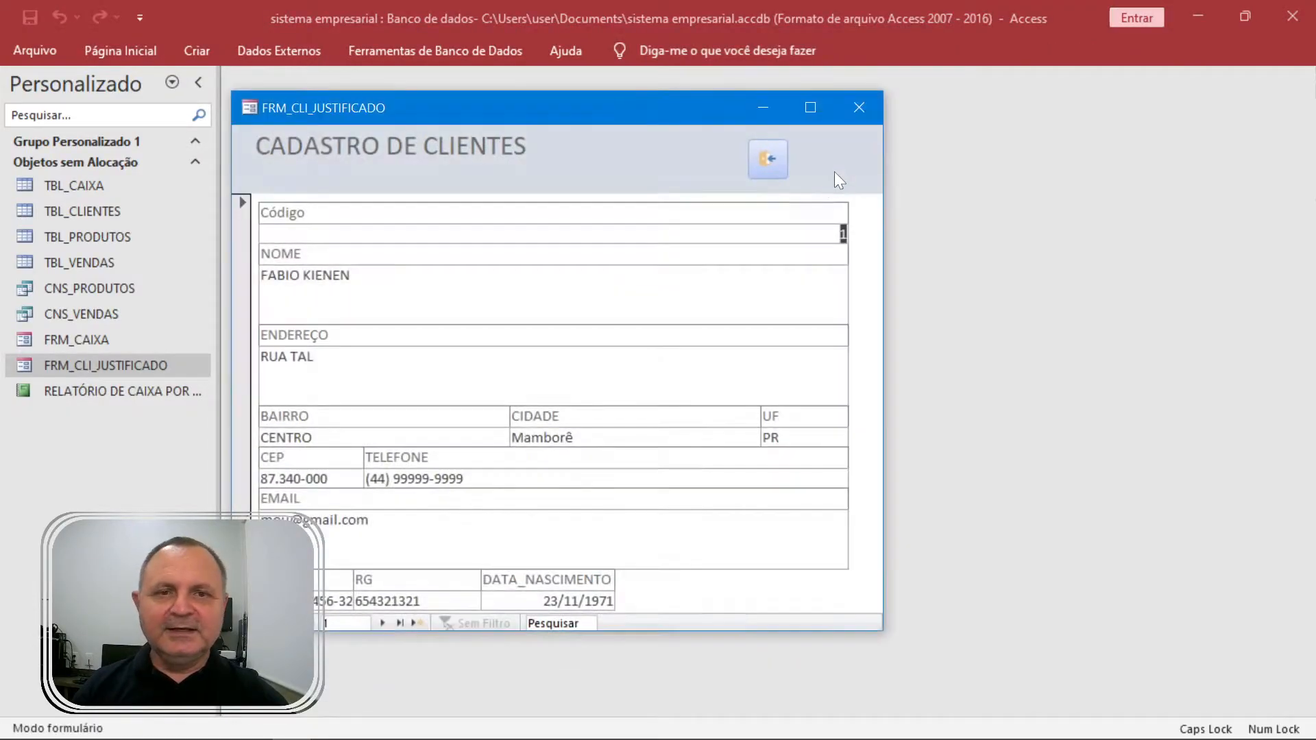
# Close and save the clients form, then open FRM_CAIXA and close it with its header button.
pyautogui.click(773, 157)
pyautogui.click(606, 436)
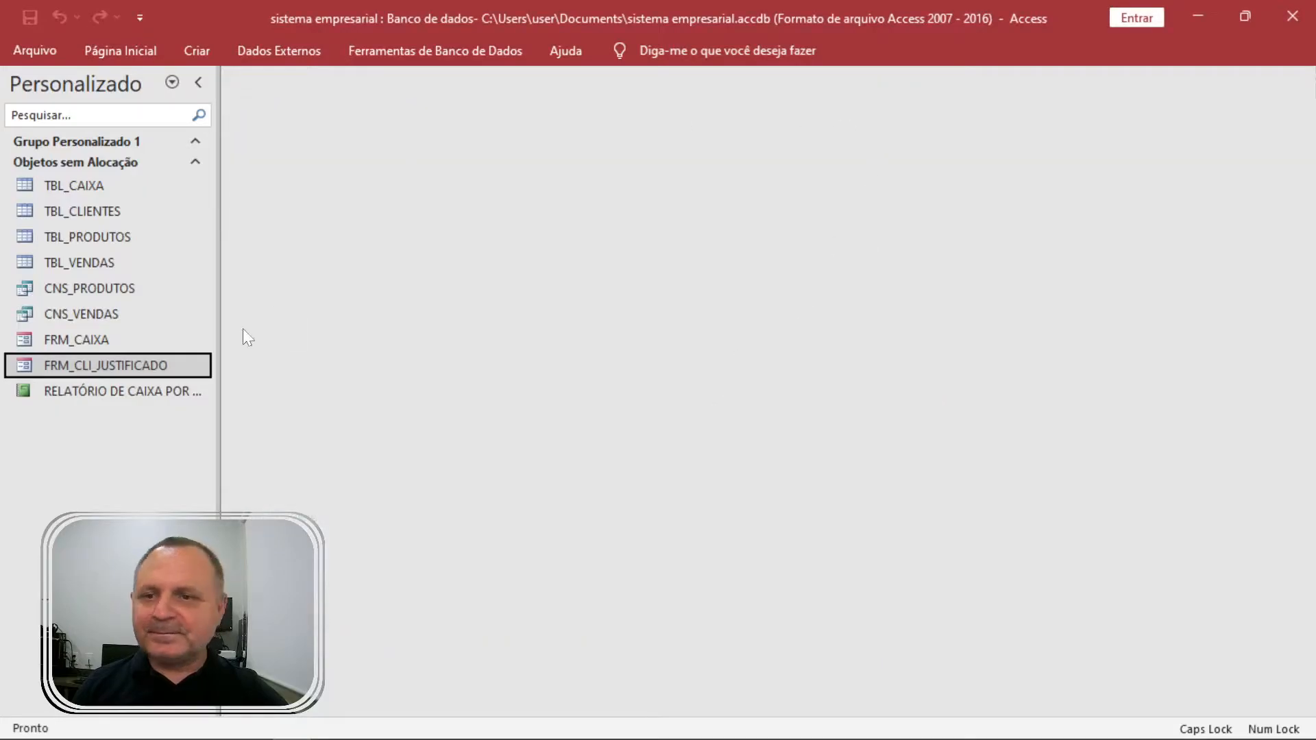
pyautogui.doubleClick(128, 340)
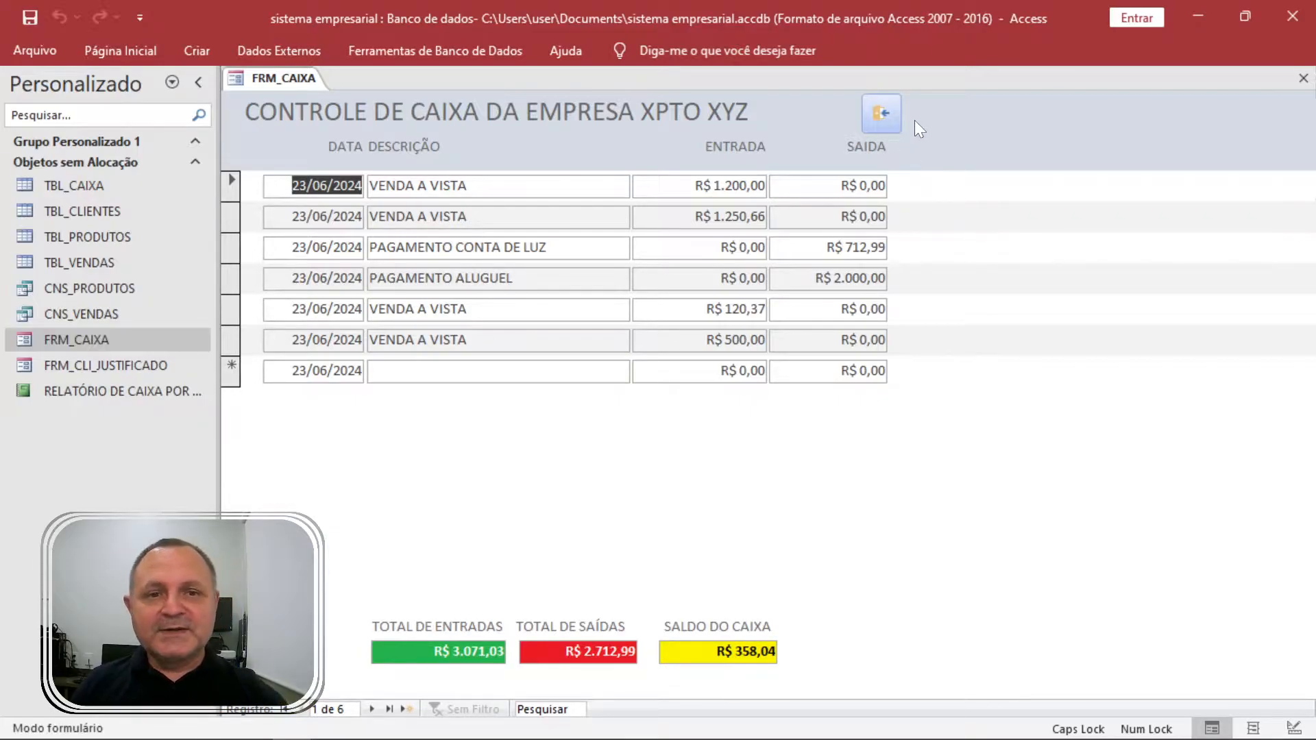
pyautogui.click(887, 115)
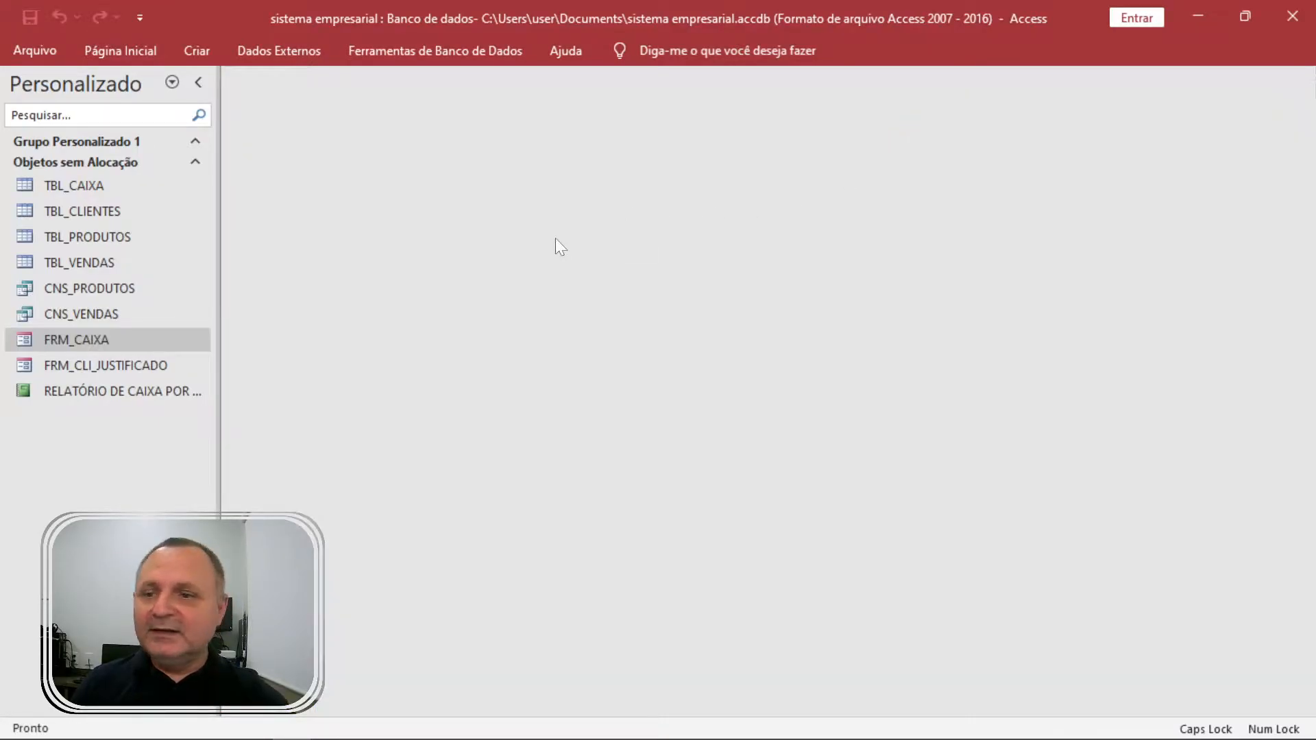
# Reopen FRM_CLI_JUSTIFICADO in Design view and pick the Button control.
pyautogui.click(107, 364)
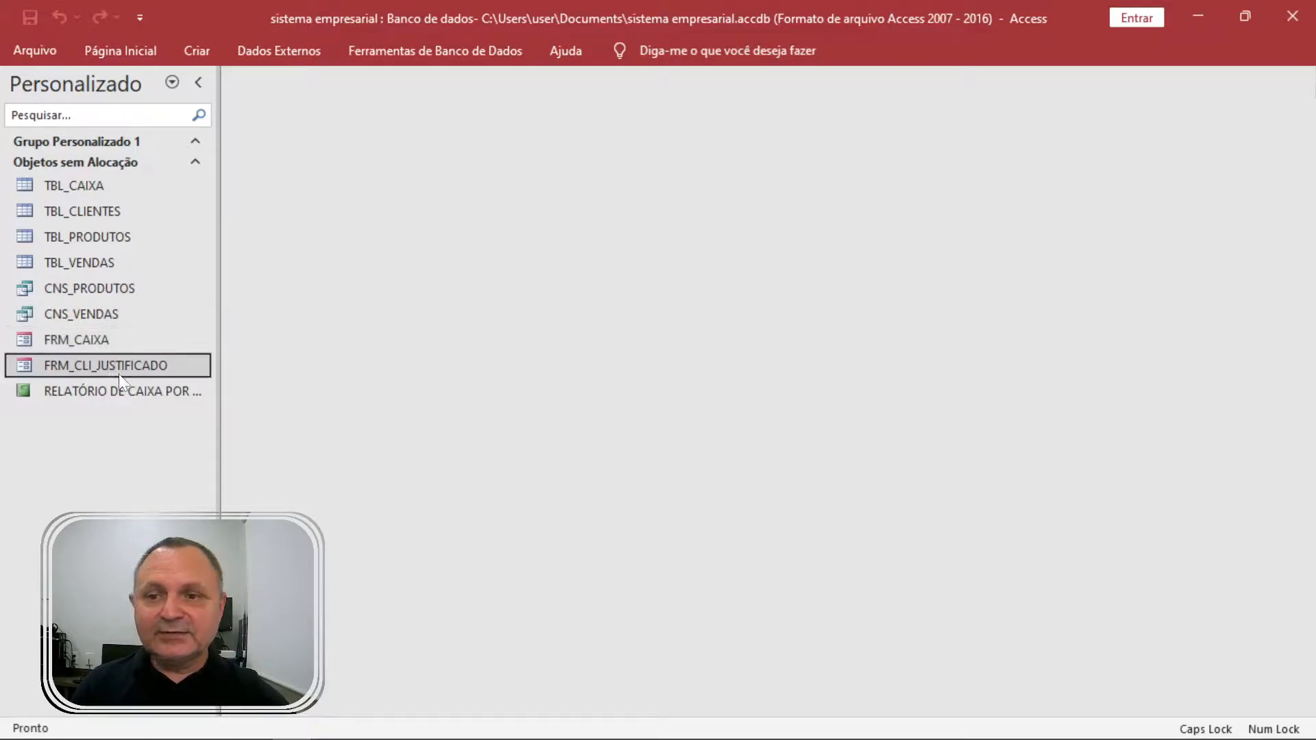
pyautogui.doubleClick(128, 369)
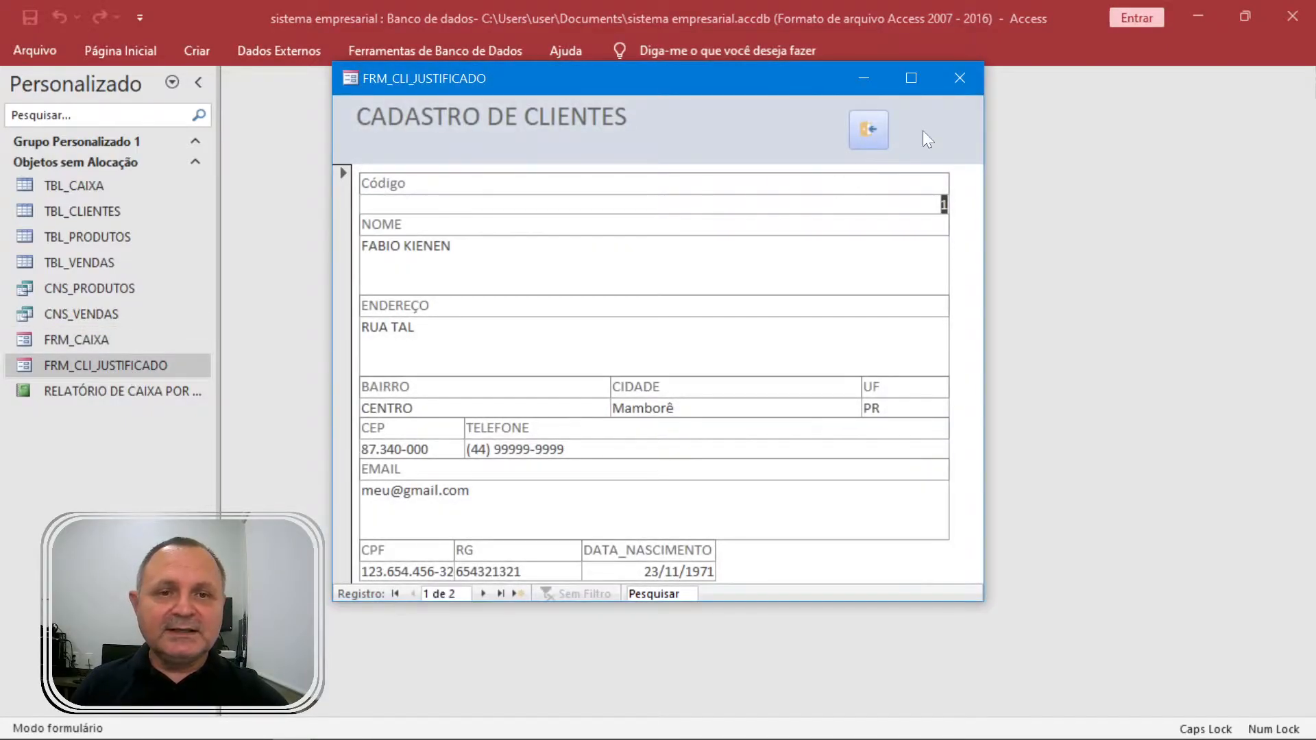
pyautogui.rightClick(923, 130)
pyautogui.click(994, 192)
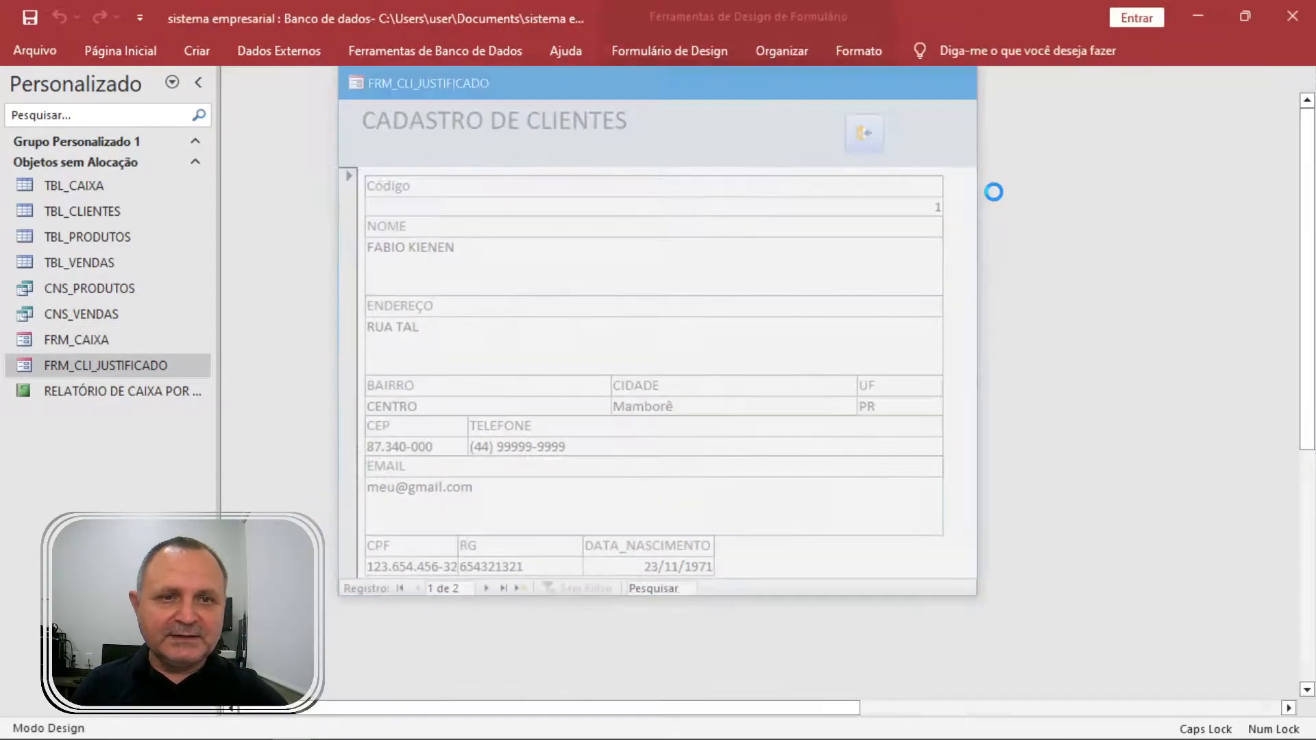
pyautogui.click(718, 49)
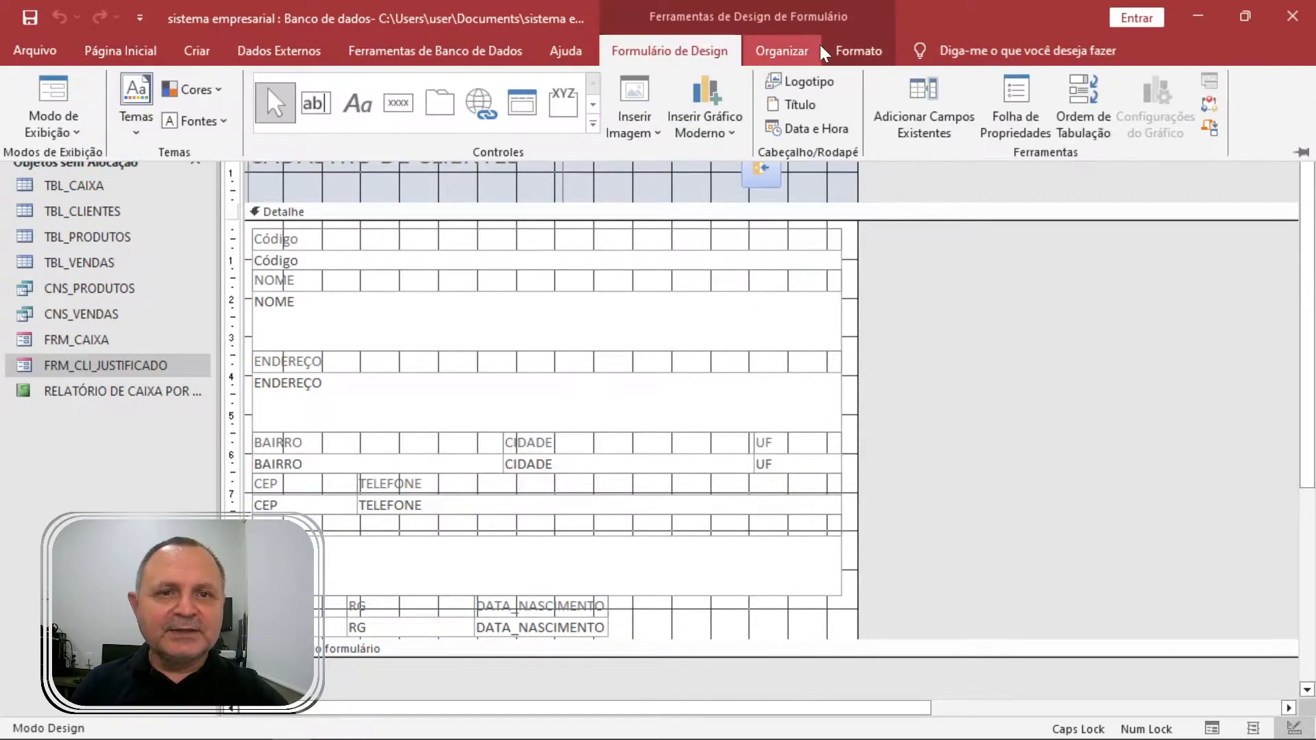
pyautogui.click(398, 103)
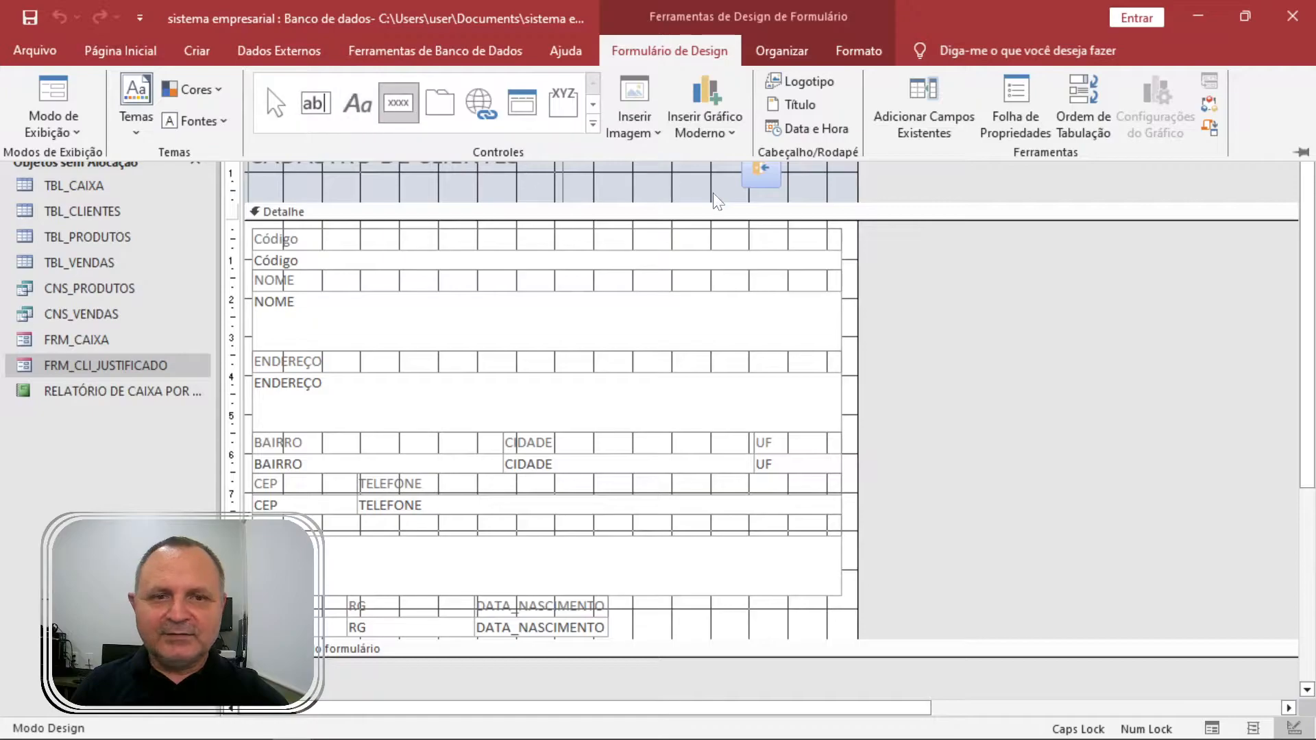
# Draw a header button left of the close button that opens FRM_CAIXA showing all records.
pyautogui.click(840, 178)
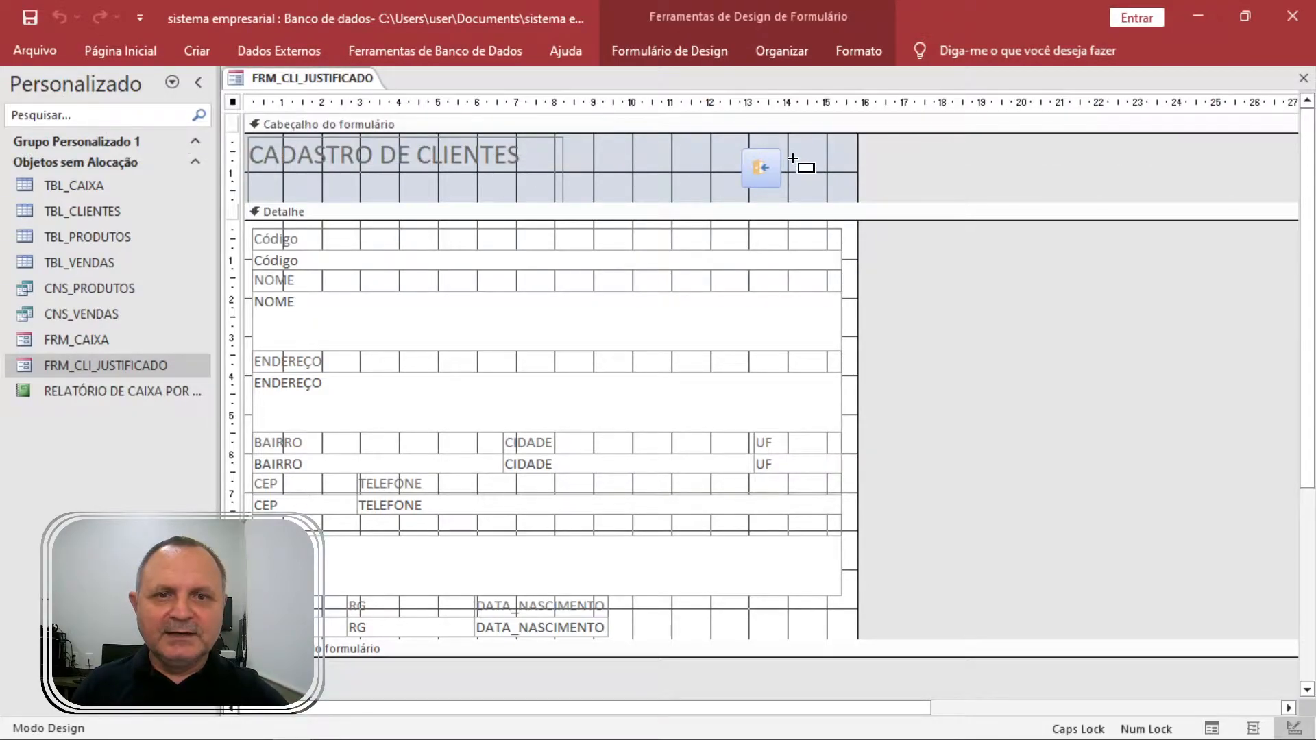
pyautogui.click(599, 155)
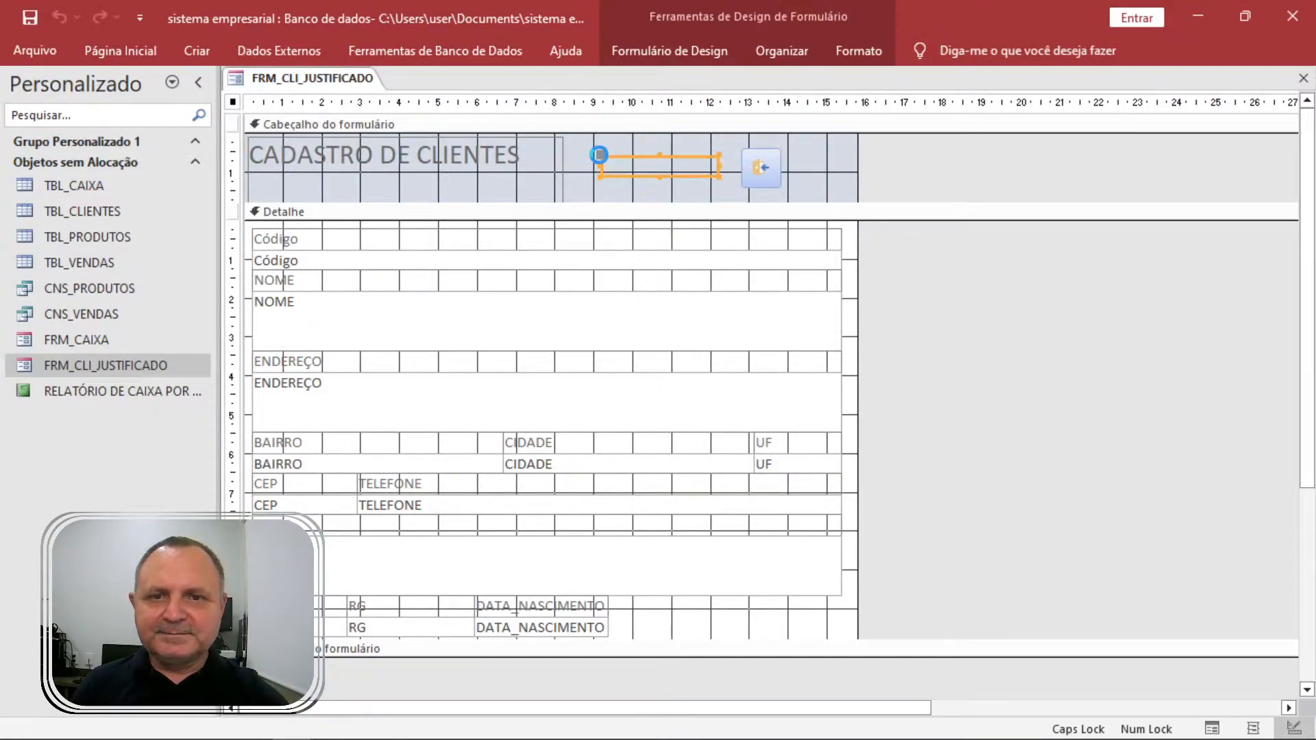
pyautogui.click(678, 298)
pyautogui.click(725, 313)
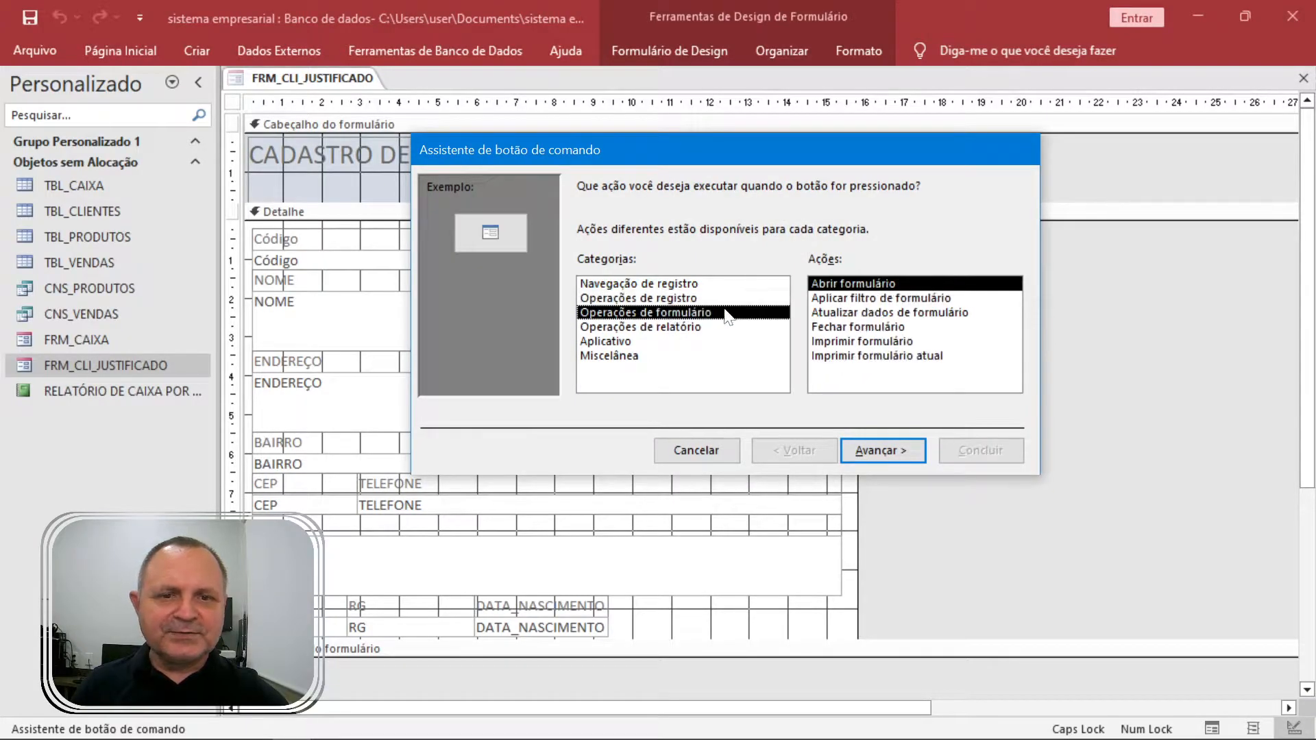
pyautogui.click(884, 450)
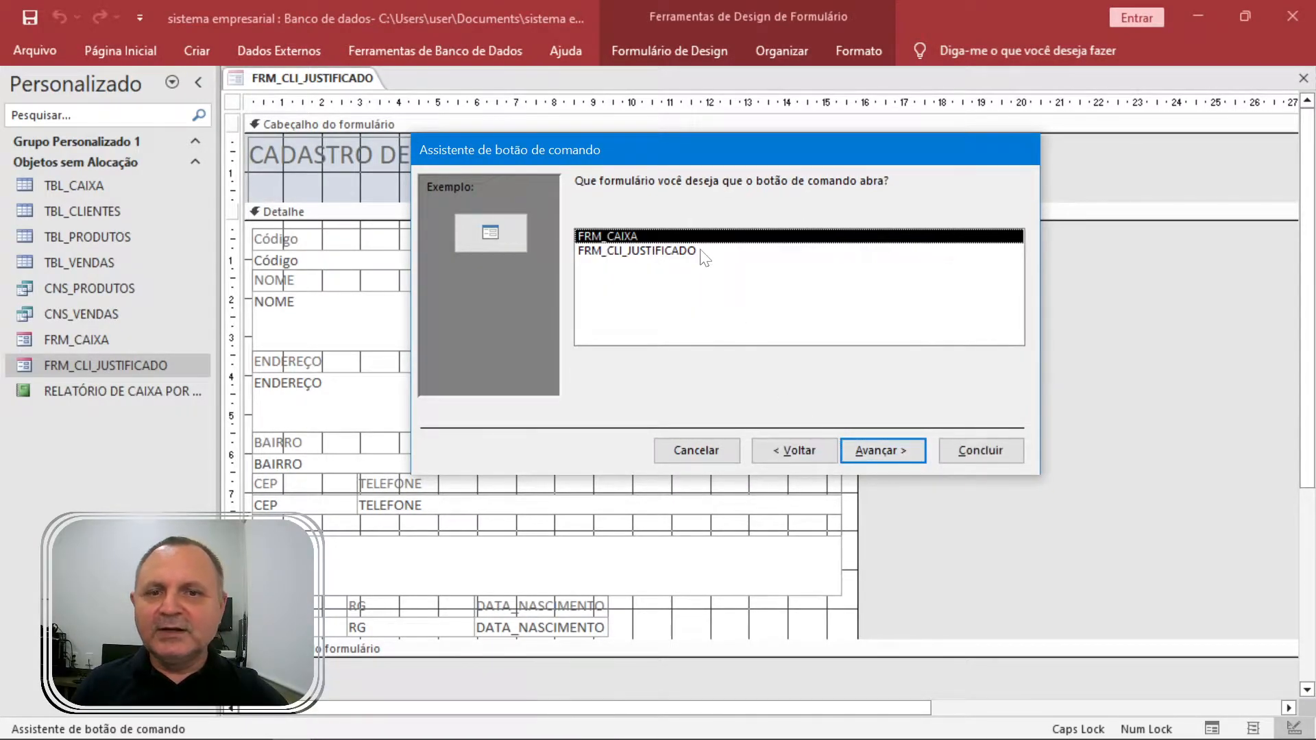
pyautogui.click(666, 251)
pyautogui.click(632, 236)
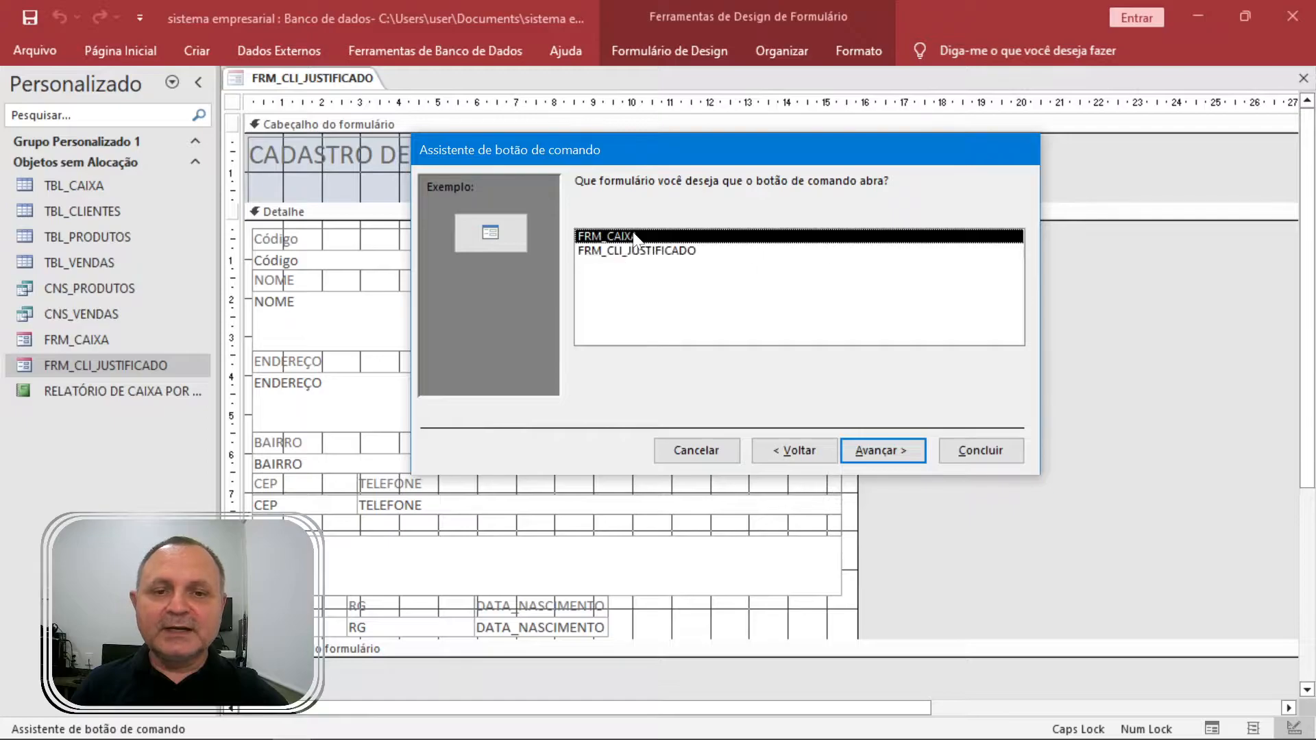
pyautogui.click(883, 450)
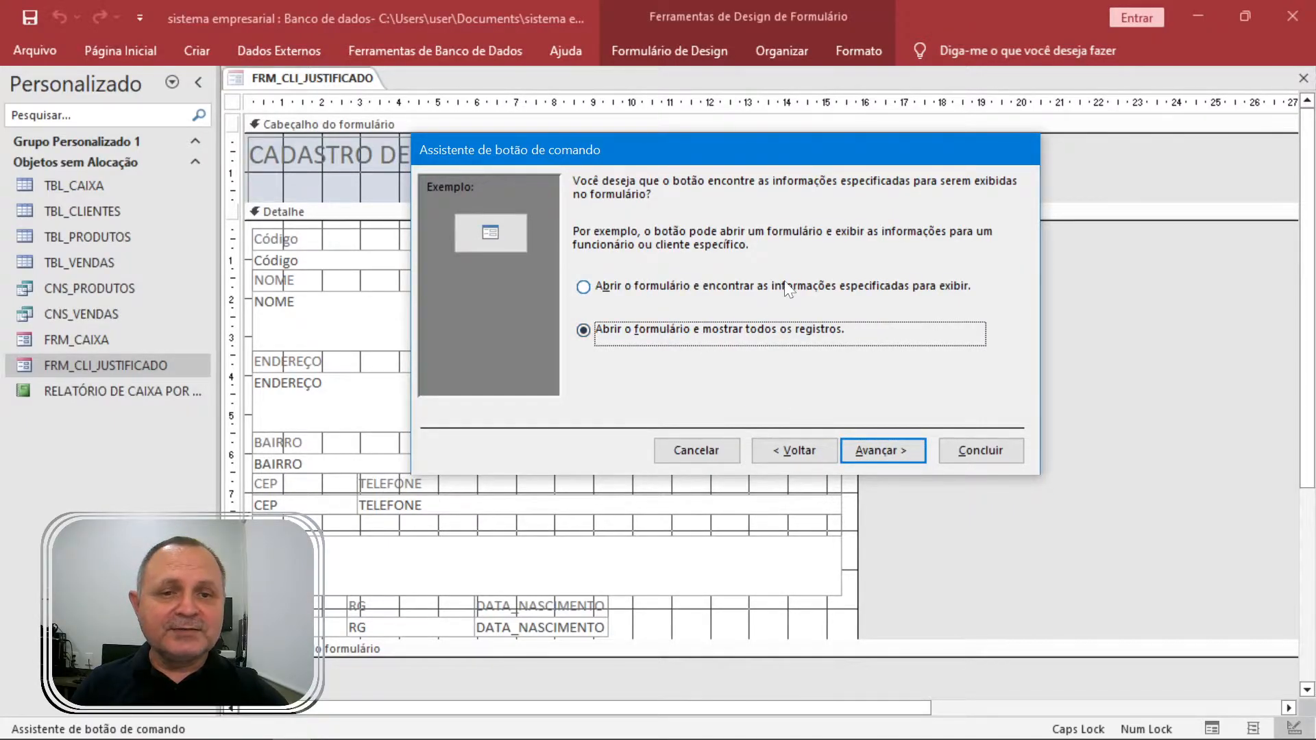
pyautogui.click(870, 447)
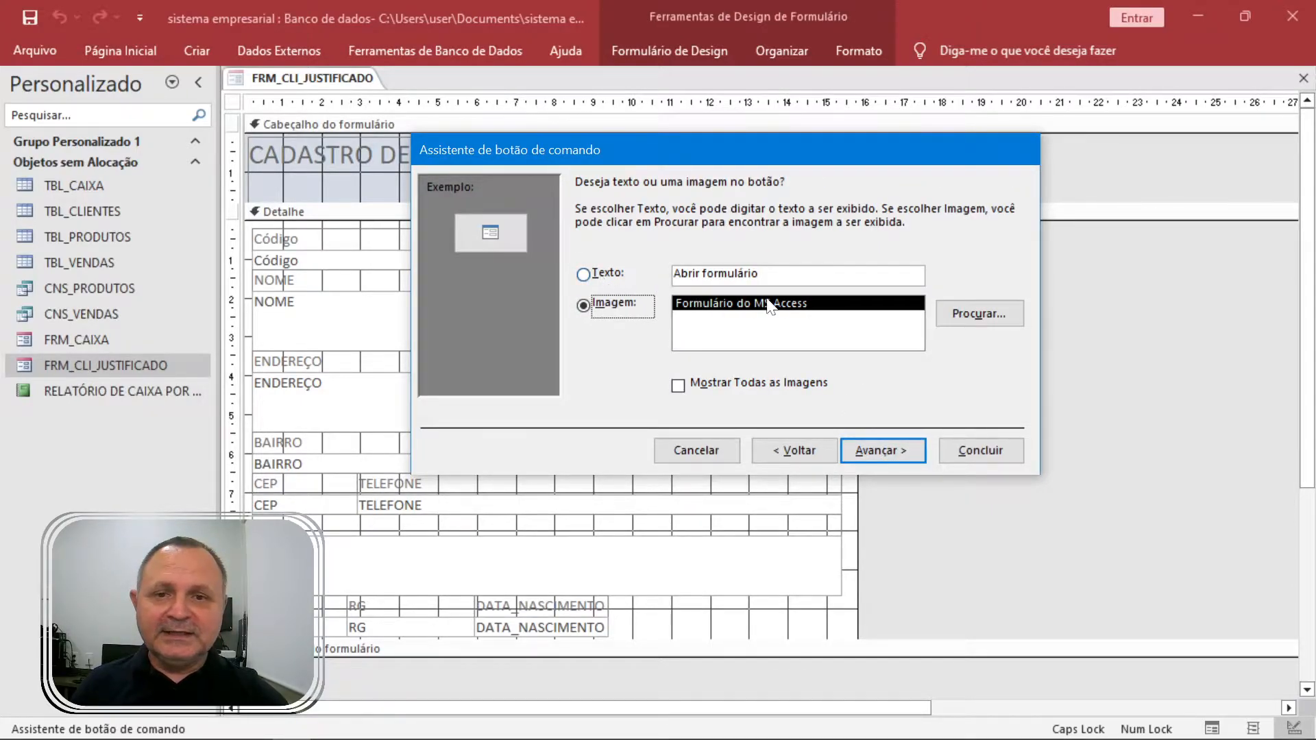
# Give the button the text caption CONTROLE DE CAI&XA.
pyautogui.click(589, 274)
pyautogui.press('Tab')
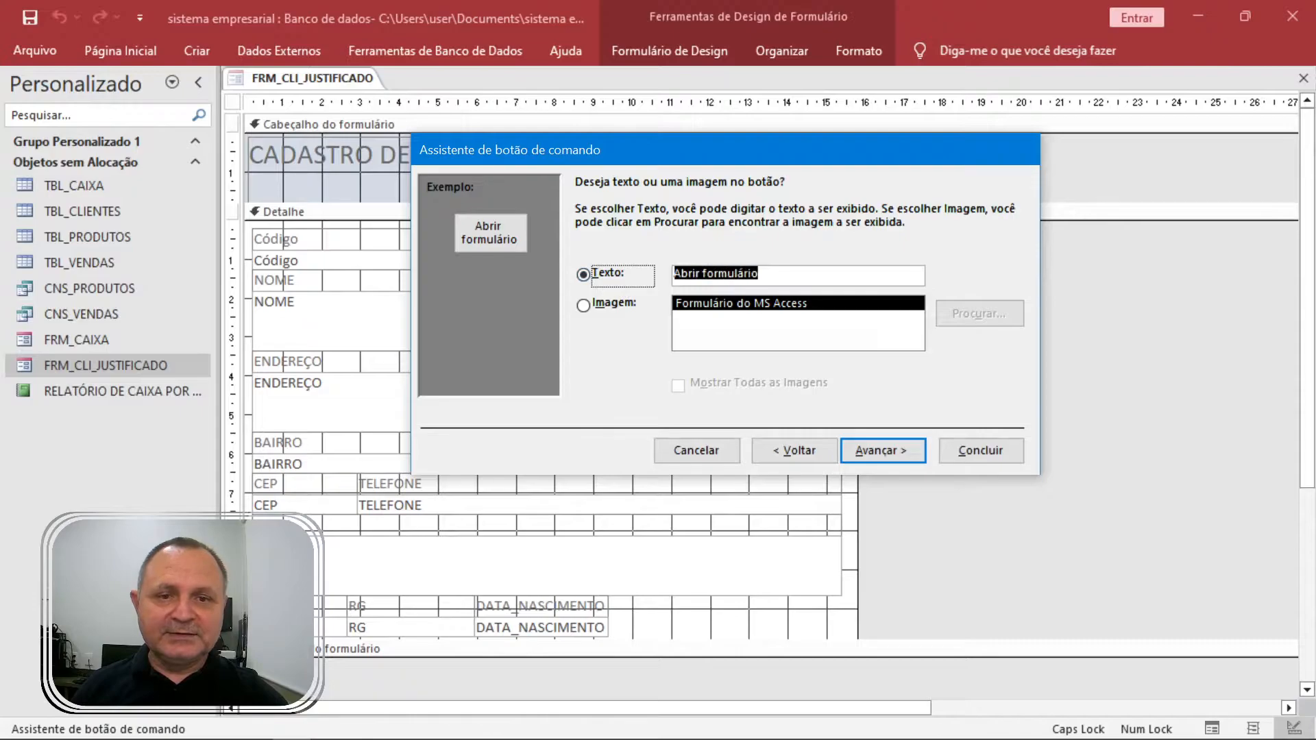
pyautogui.write('CONTROLE DE CAIXA')
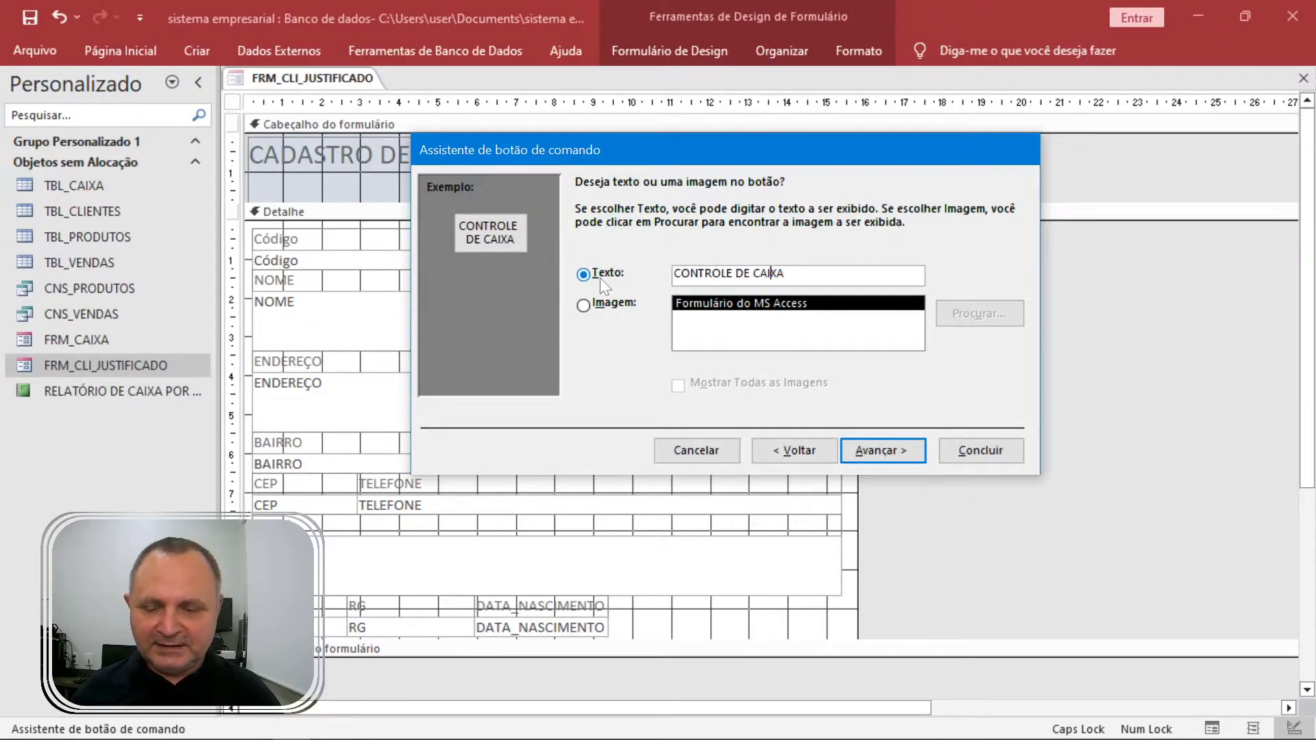
pyautogui.press('Left')
pyautogui.press('Left')
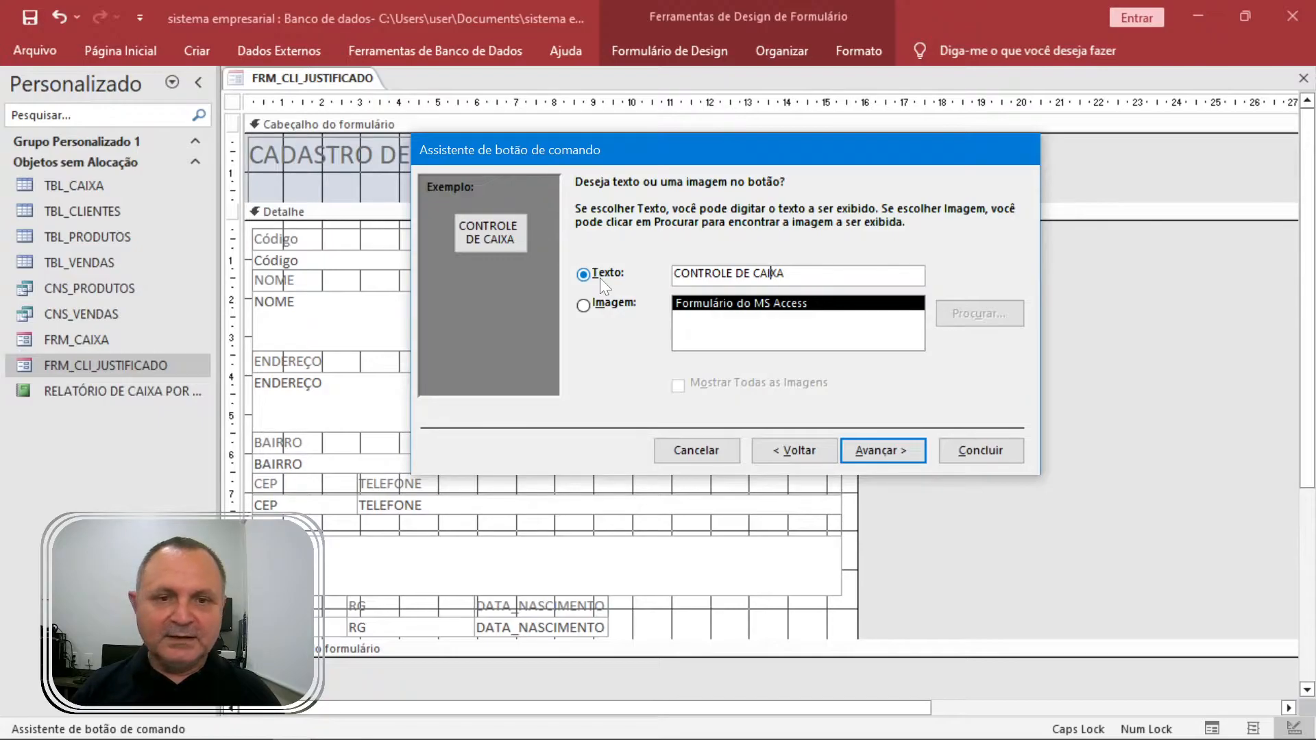
pyautogui.write('&')
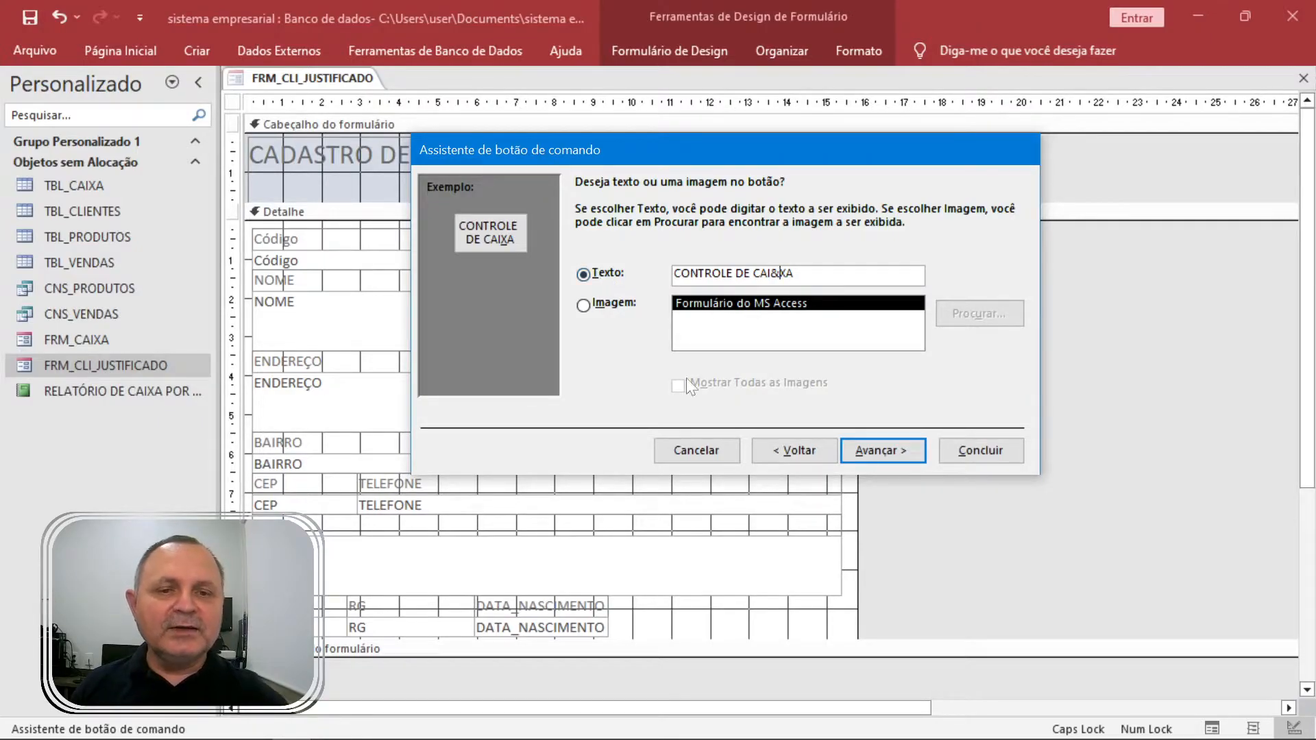
pyautogui.click(883, 451)
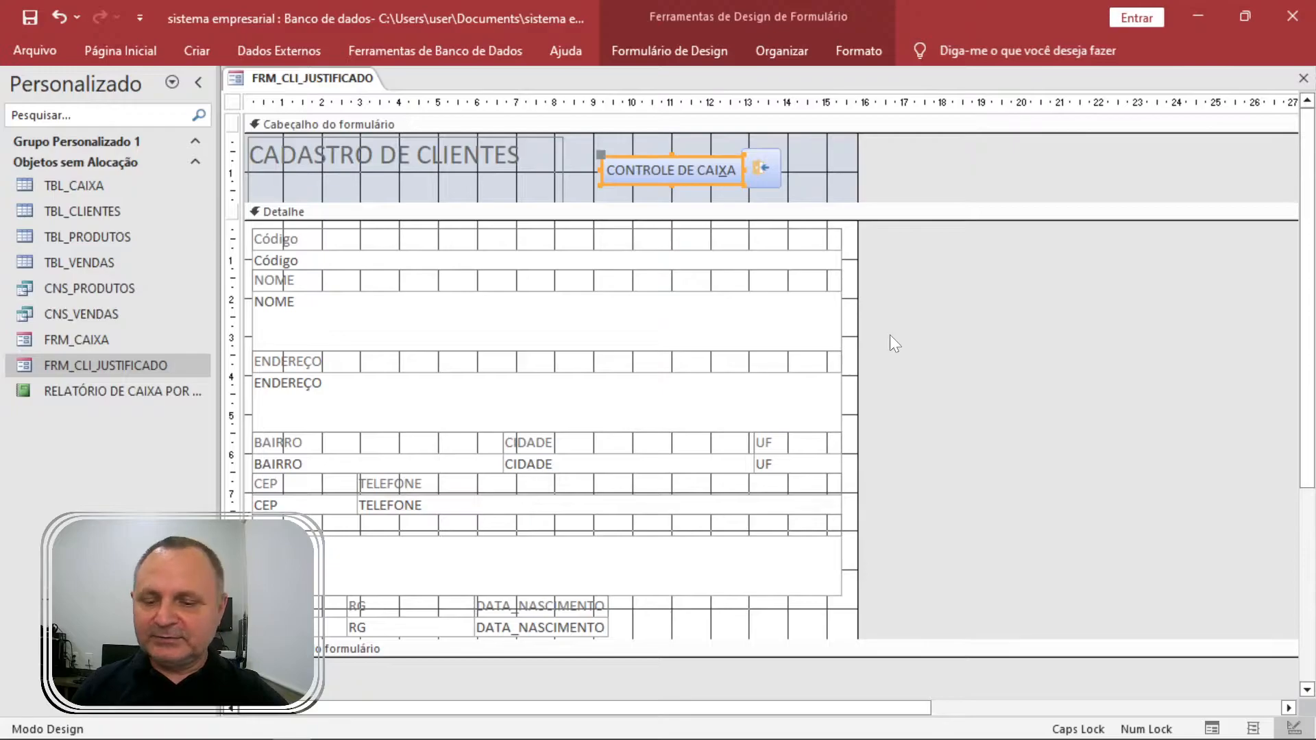
# Break the caption before DE, make the button taller, restore & before XA, and nudge it up-left.
pyautogui.click(674, 170)
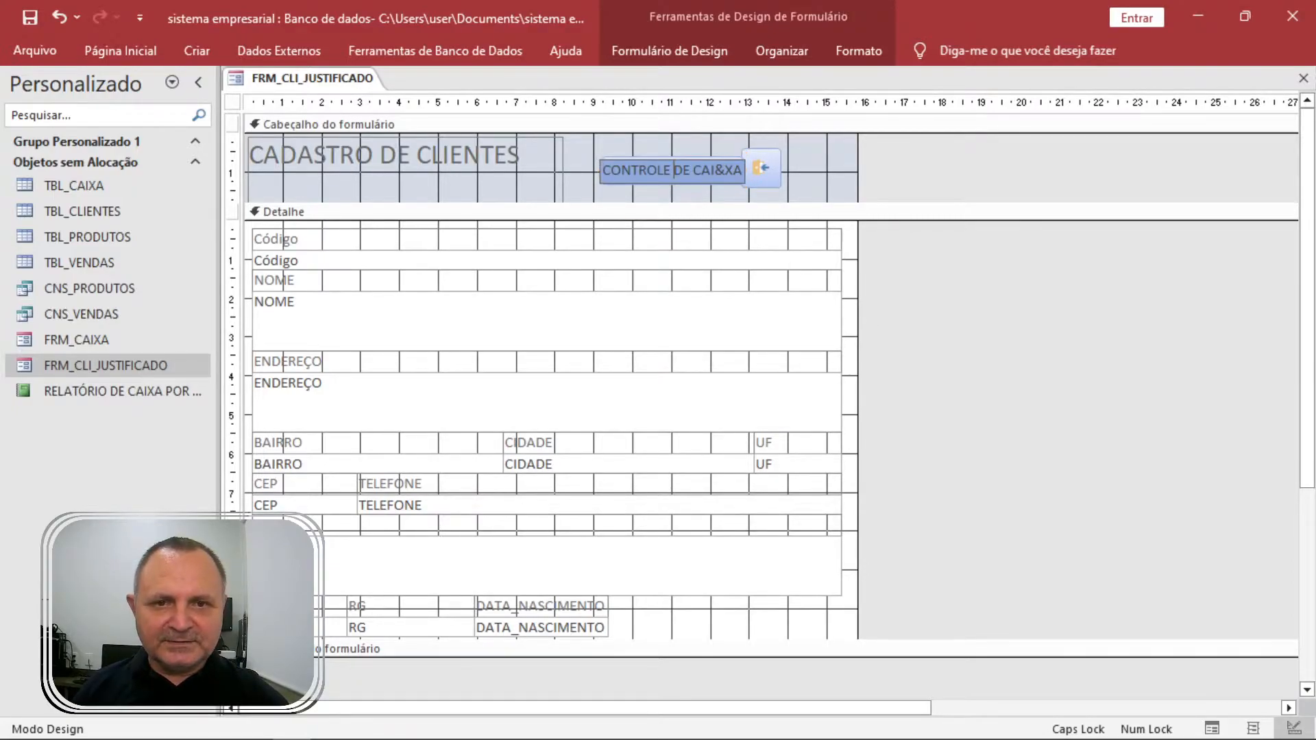
pyautogui.hotkey('ctrl', 'Return')
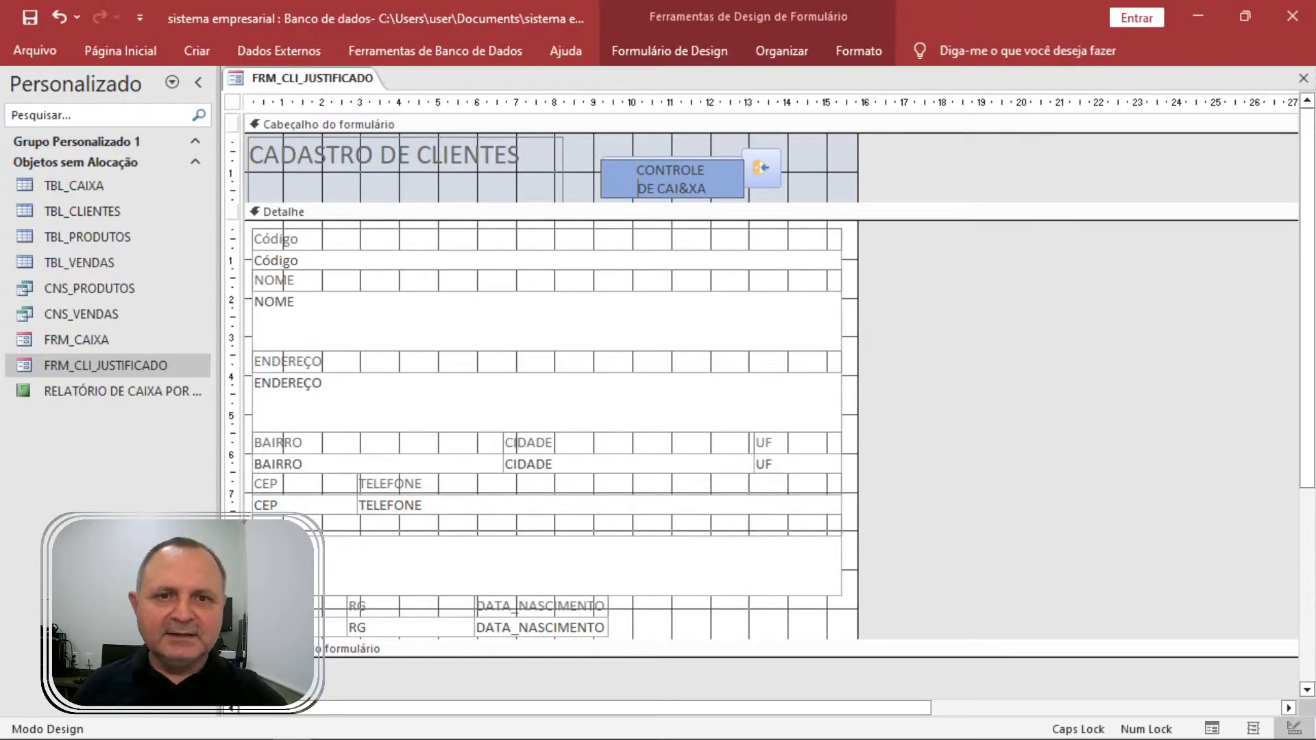
pyautogui.click(681, 153)
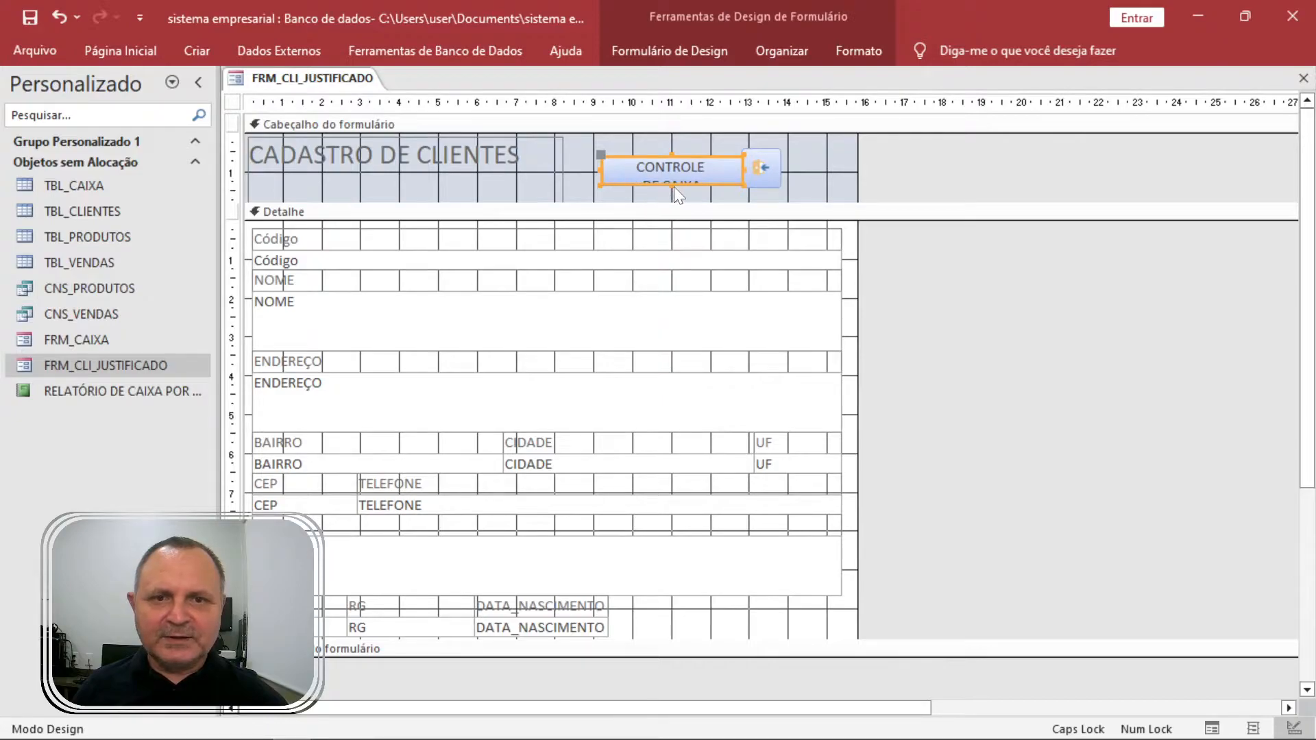
pyautogui.moveTo(673, 185); pyautogui.dragTo(673, 193)
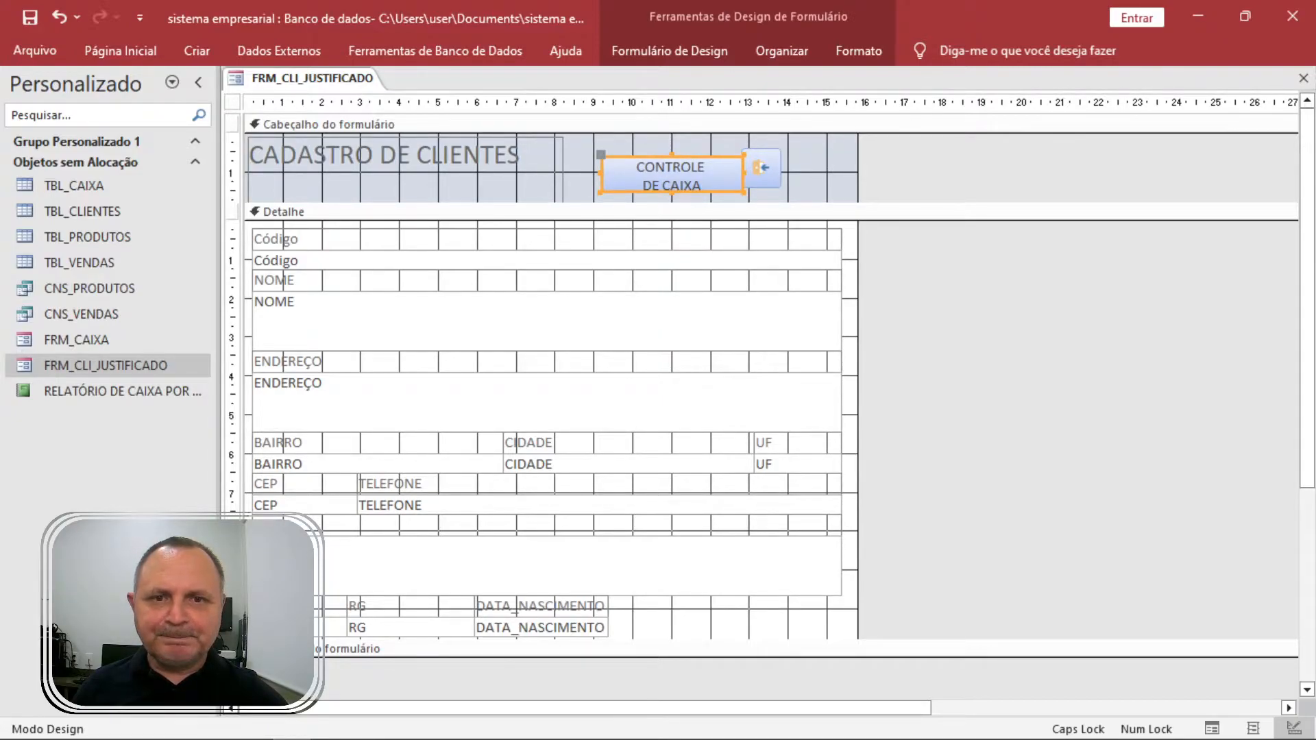
pyautogui.click(689, 184)
pyautogui.write('&')
pyautogui.click(789, 169)
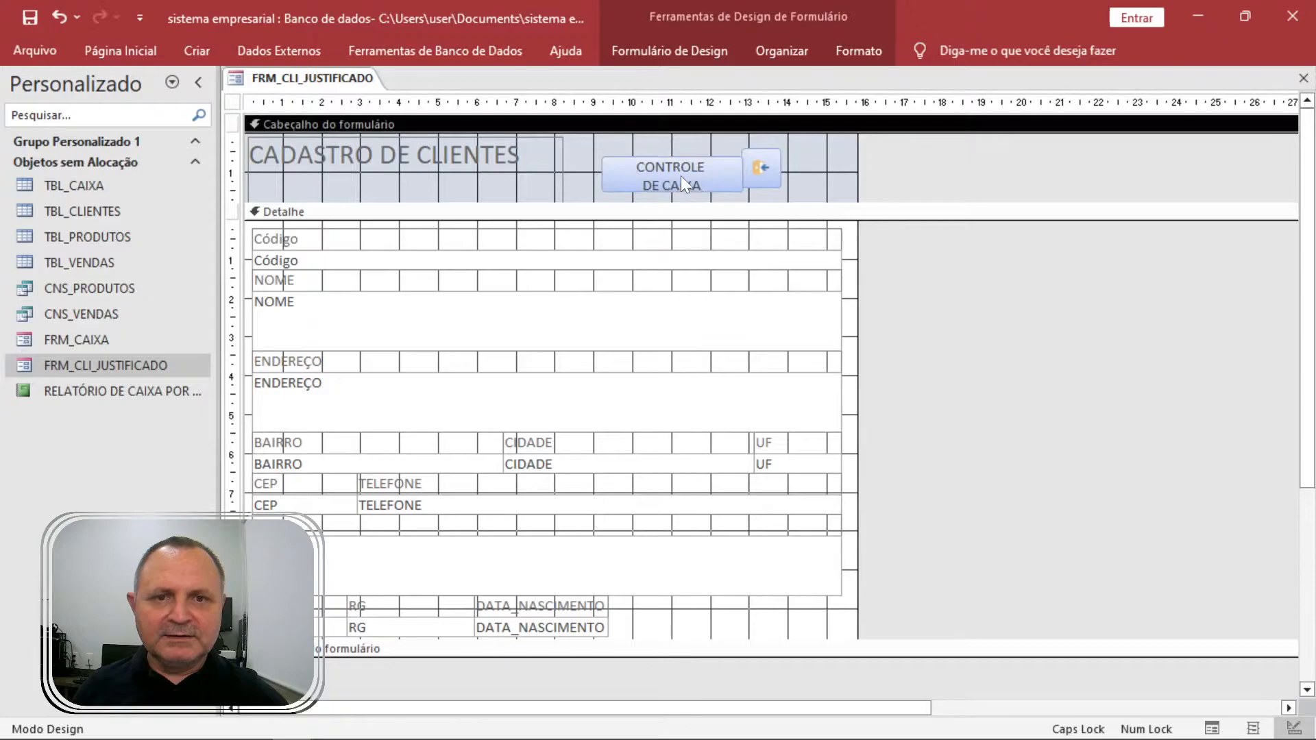
pyautogui.click(681, 175)
pyautogui.moveTo(714, 170); pyautogui.dragTo(707, 165)
# Test CONTROLE DE CAIXA in Form view, then close and save FRM_CLI_JUSTIFICADO.
pyautogui.press('F5')
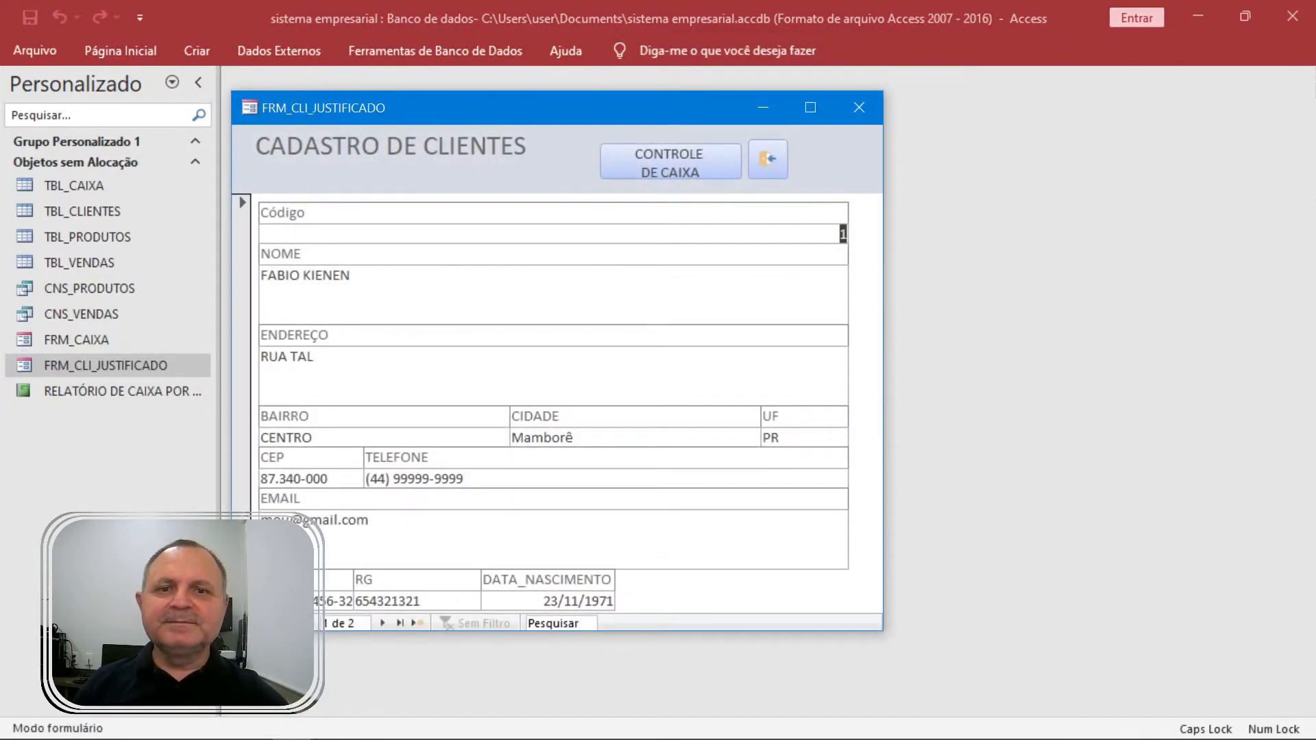
pyautogui.moveTo(665, 123); pyautogui.dragTo(833, 144)
pyautogui.click(891, 188)
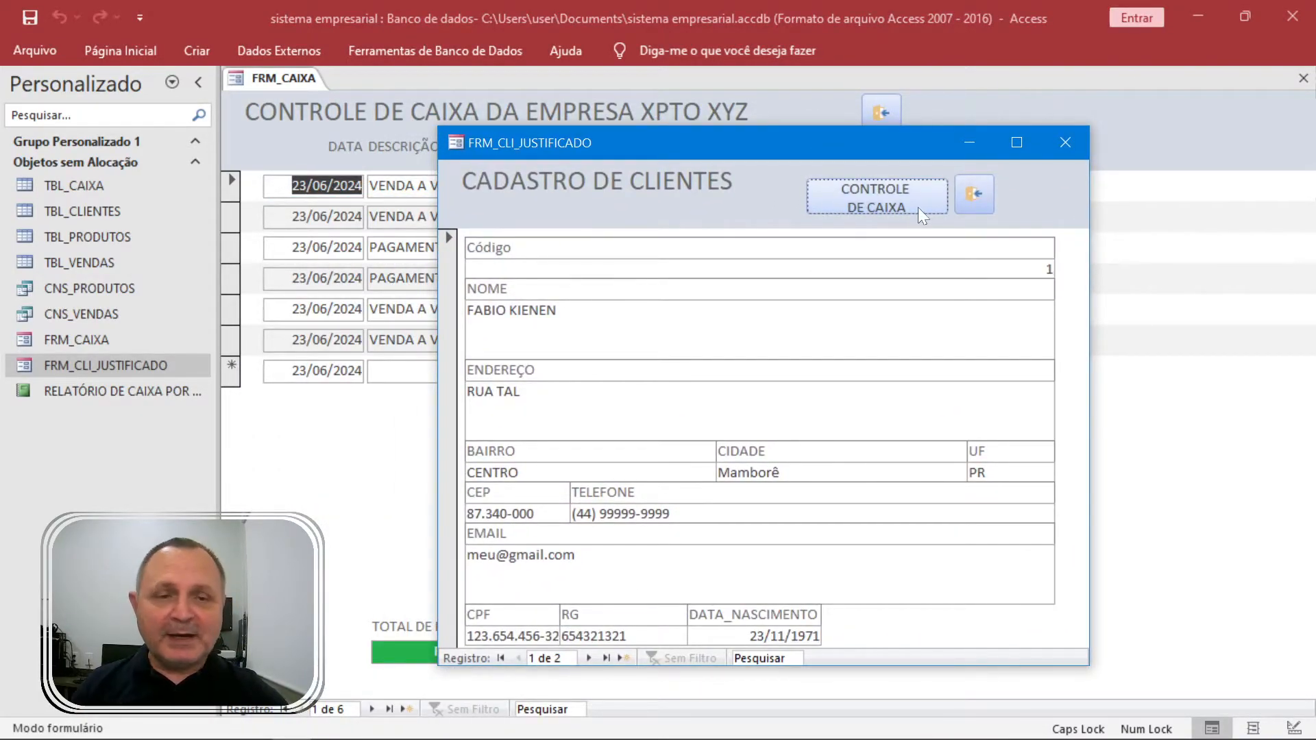
pyautogui.click(966, 194)
pyautogui.click(662, 437)
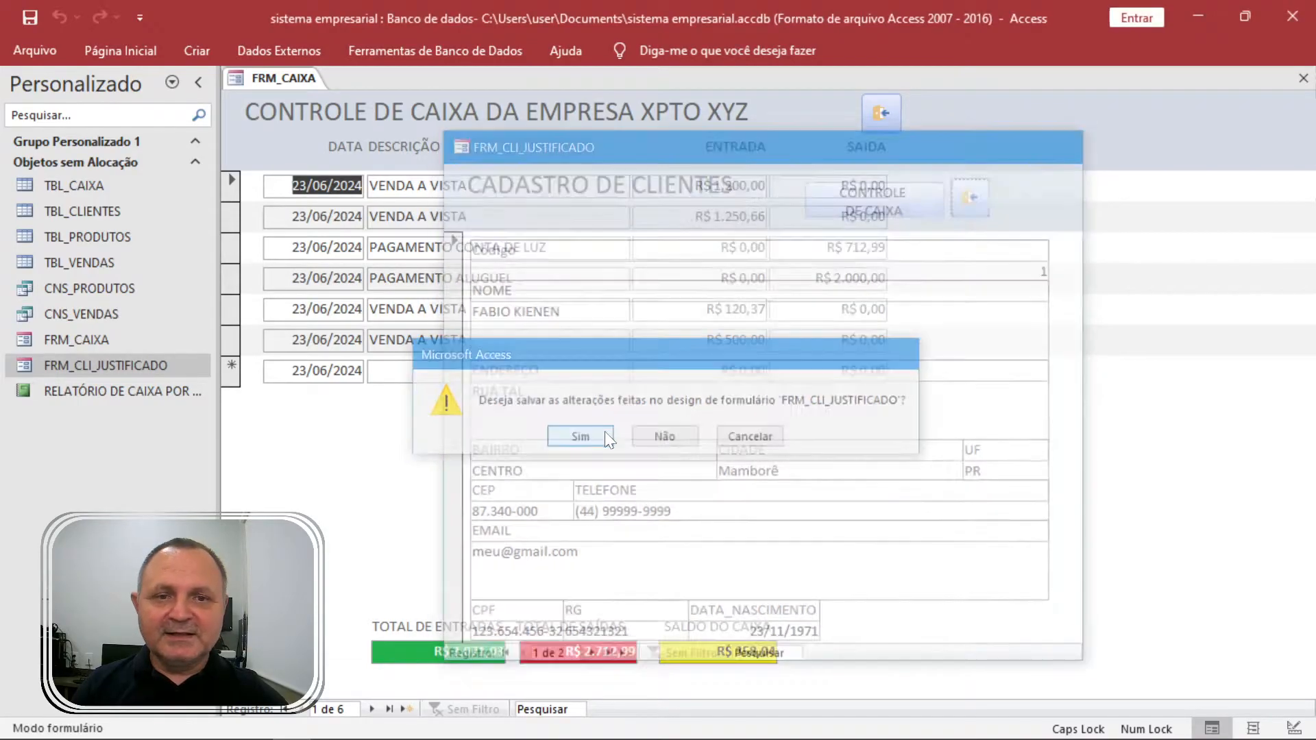
# Close FRM_CAIXA, reopen and close it again, then reopen FRM_CLI_JUSTIFICADO.
pyautogui.click(882, 112)
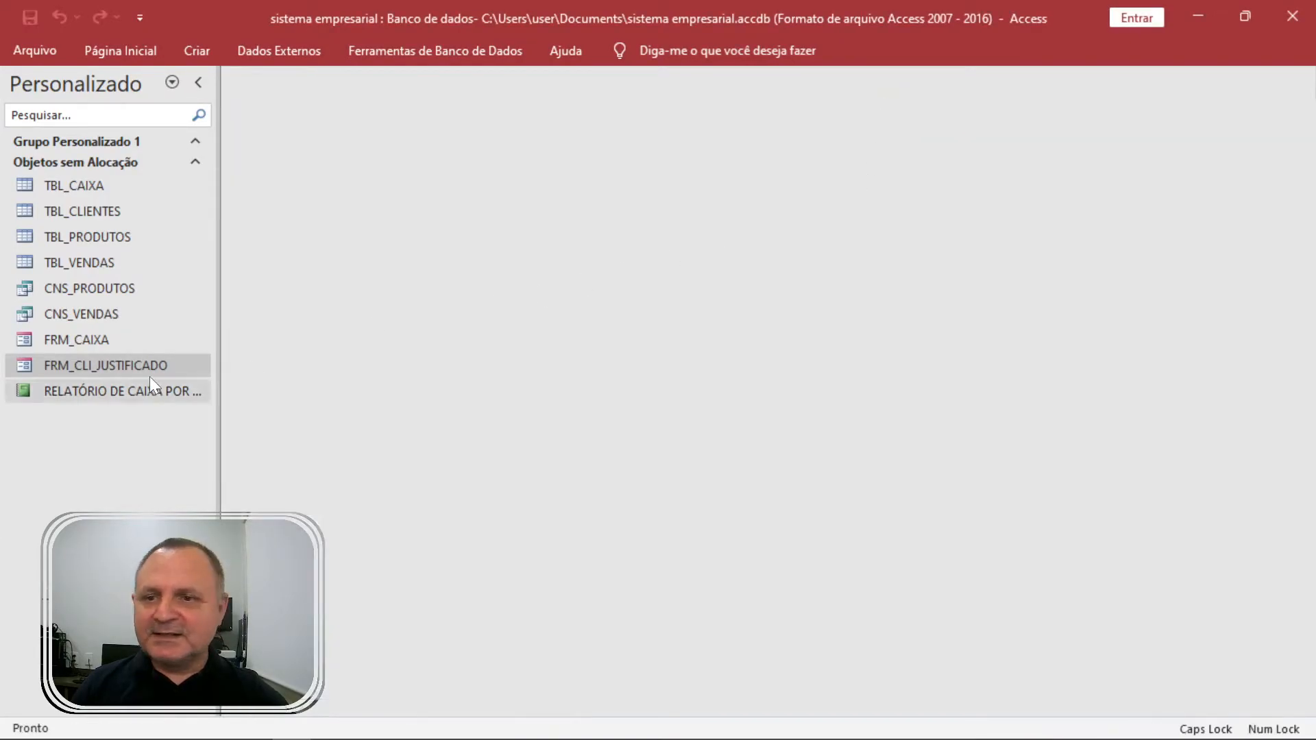
pyautogui.doubleClick(125, 348)
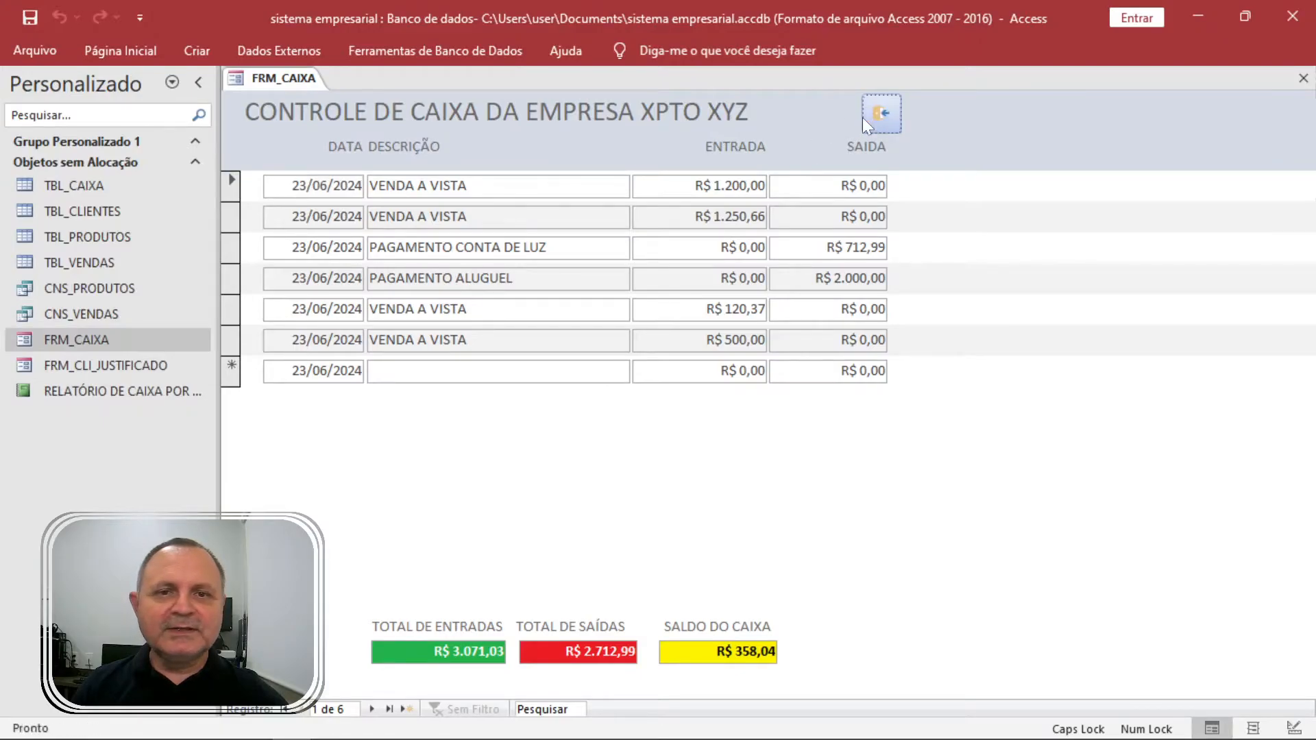
pyautogui.click(865, 117)
pyautogui.doubleClick(109, 368)
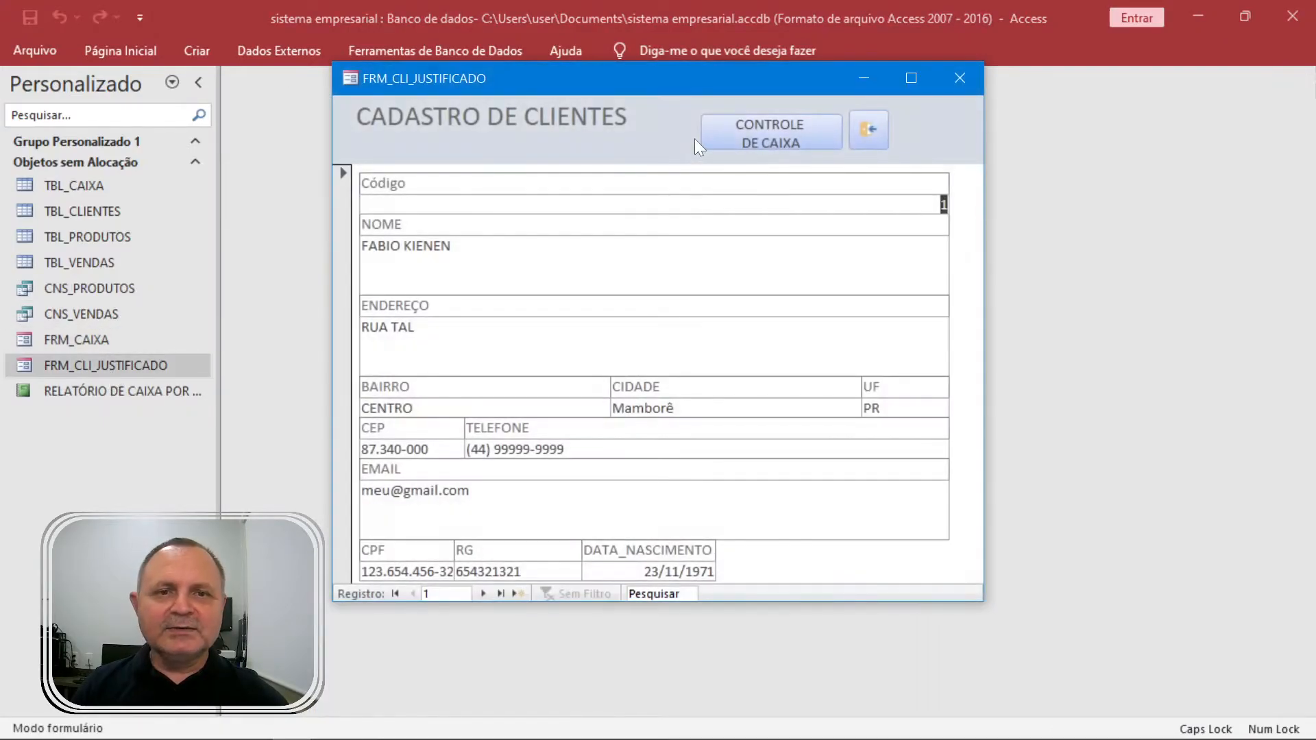
# Set the clients form's Pop-up property to Não on the Outra tab and view it.
pyautogui.rightClick(958, 130)
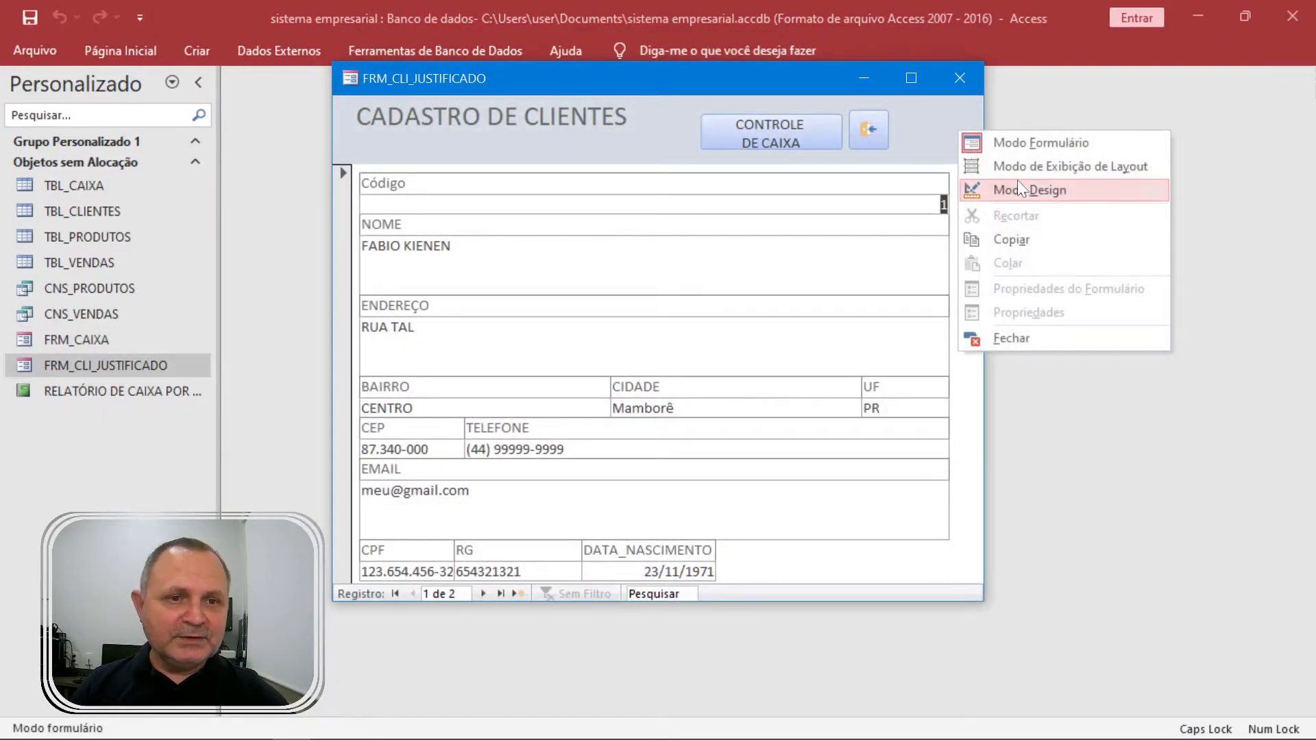
pyautogui.click(1017, 179)
pyautogui.press('F4')
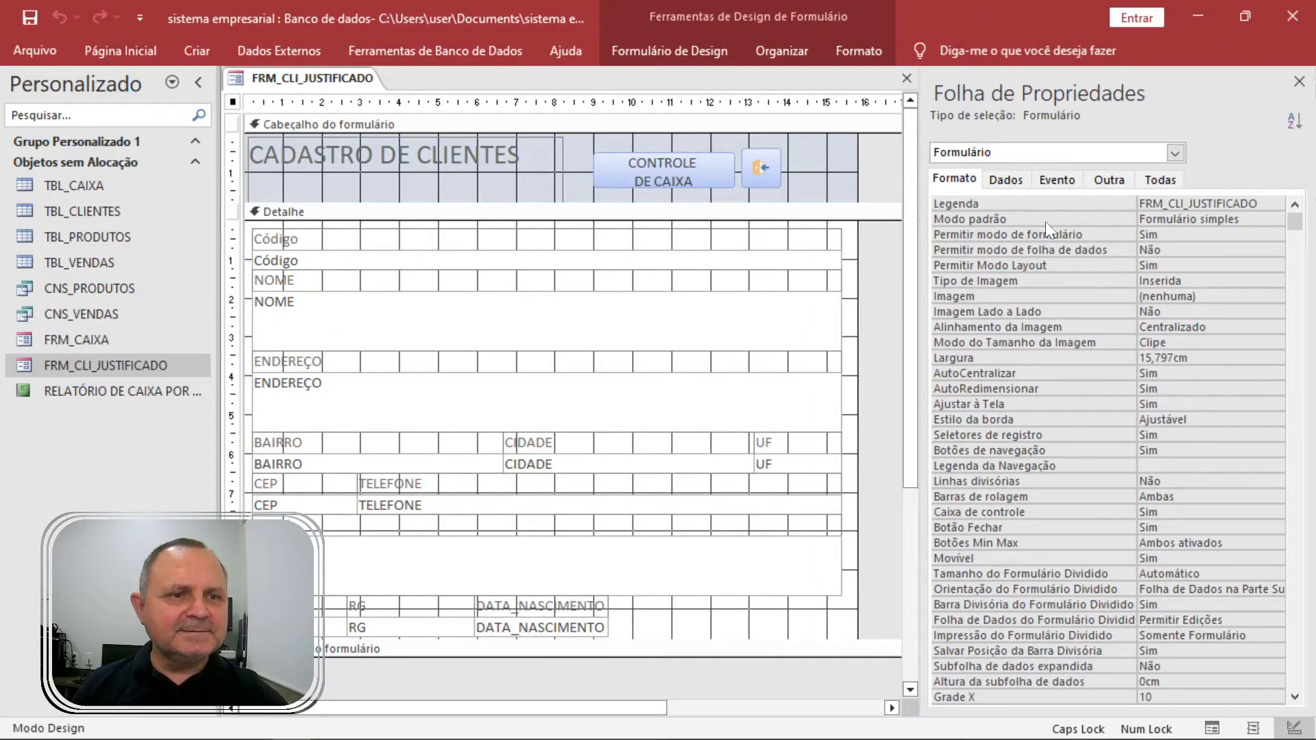
pyautogui.click(1022, 176)
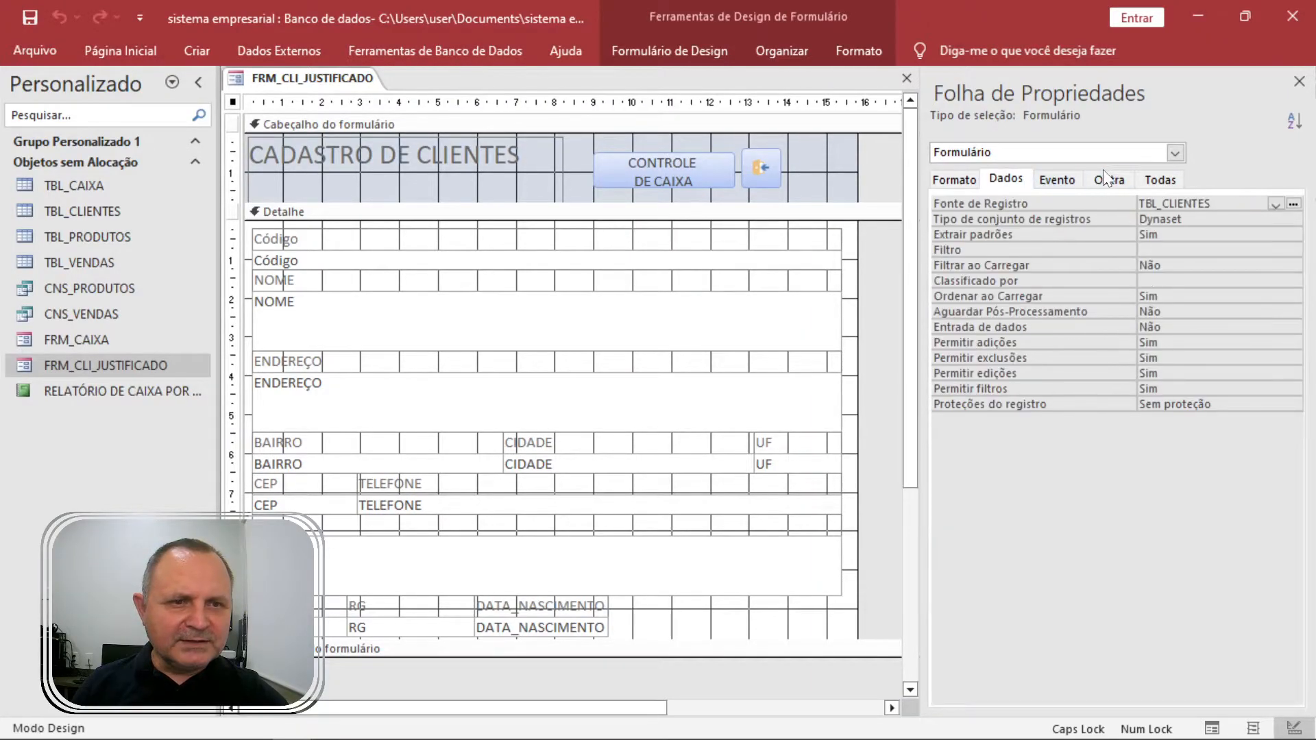
pyautogui.click(1135, 181)
pyautogui.doubleClick(1089, 201)
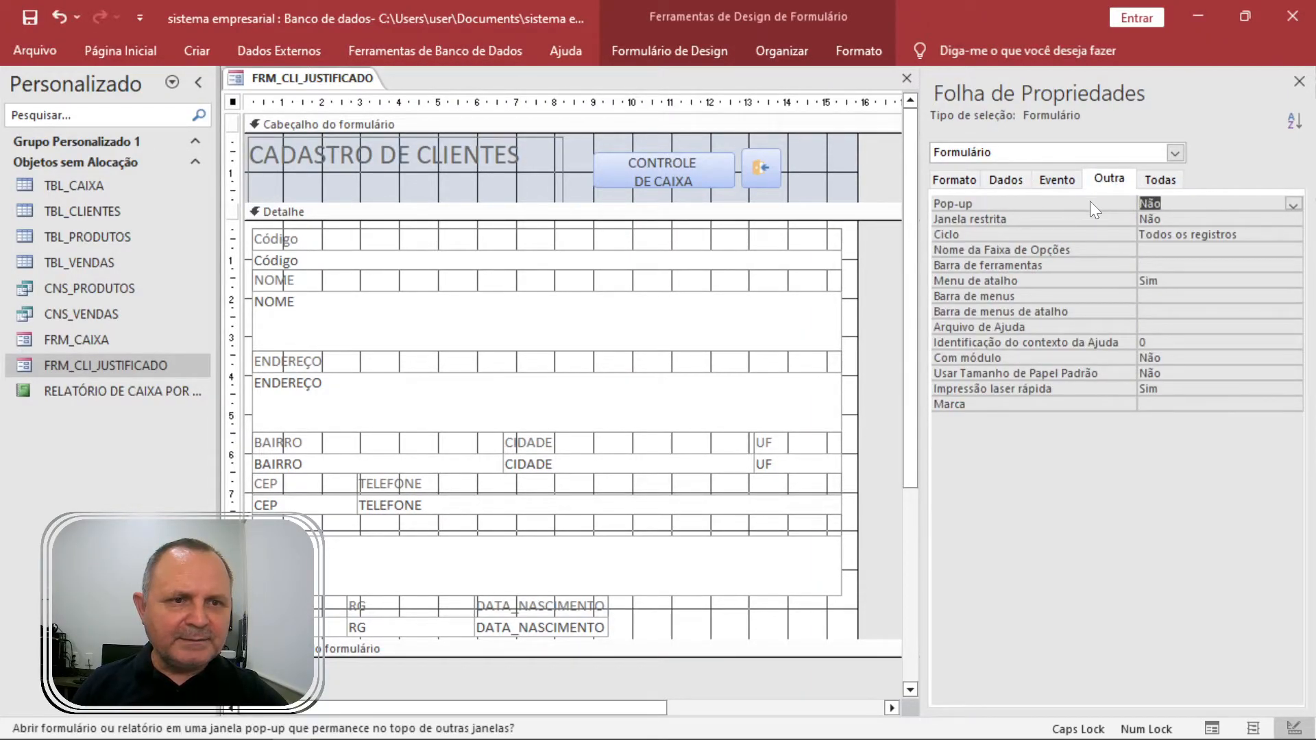
pyautogui.press('F5')
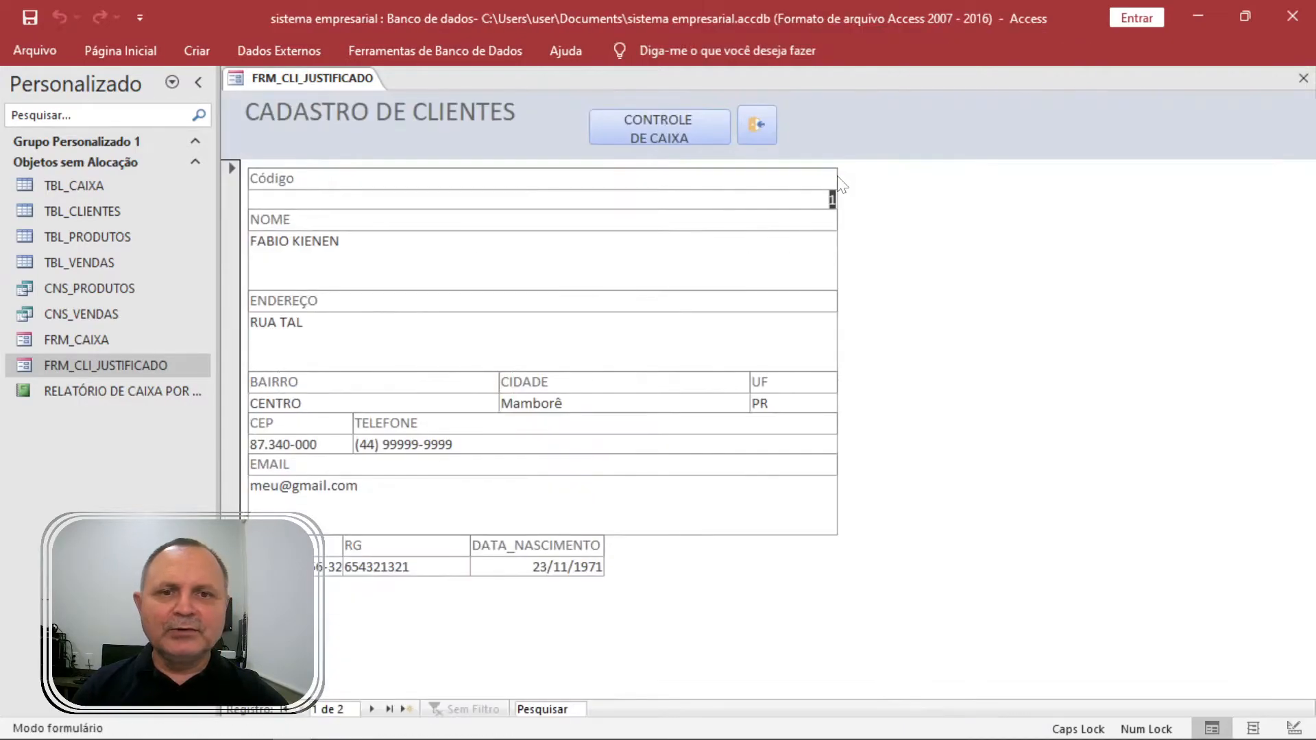
# Test the CONTROLE DE CAIXA button twice, closing FRM_CAIXA with its header close button each time.
pyautogui.click(681, 137)
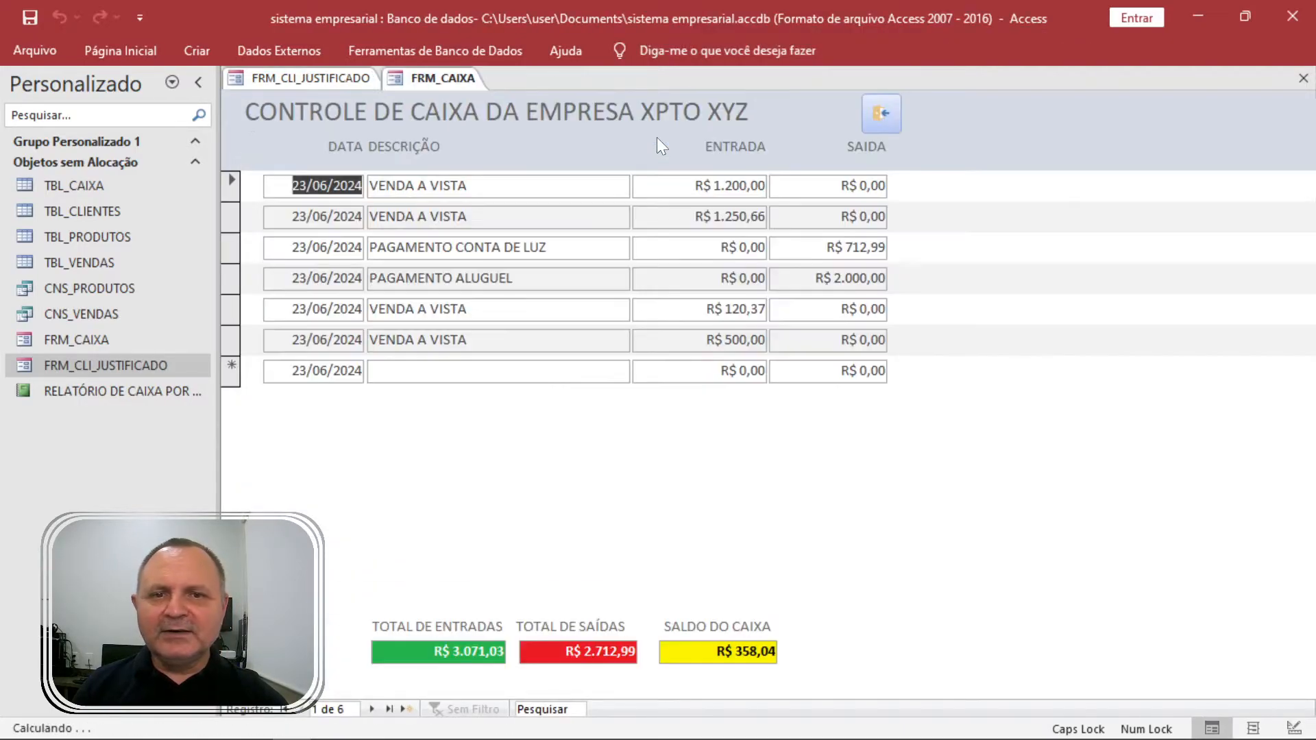
pyautogui.click(877, 117)
pyautogui.click(692, 134)
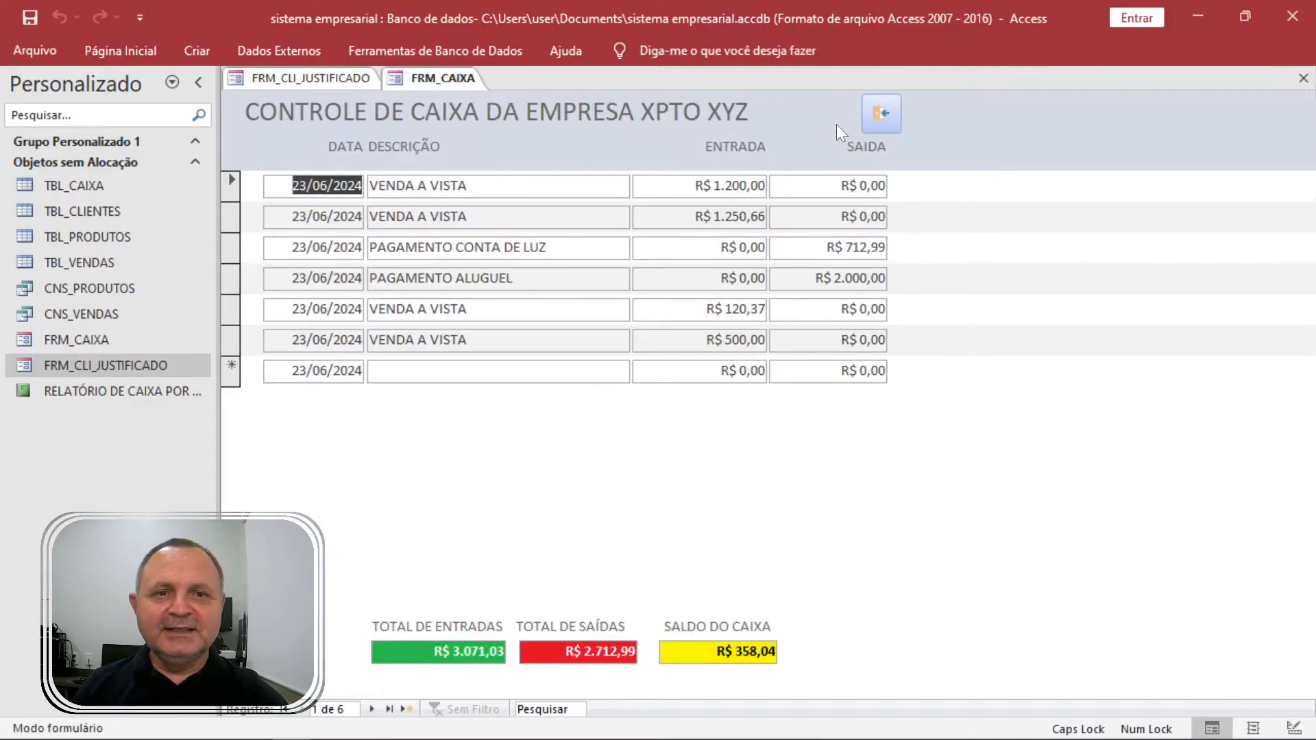
pyautogui.click(869, 118)
# Close the clients form, saving its design changes with Sim, and reopen FRM_CAIXA.
pyautogui.click(760, 126)
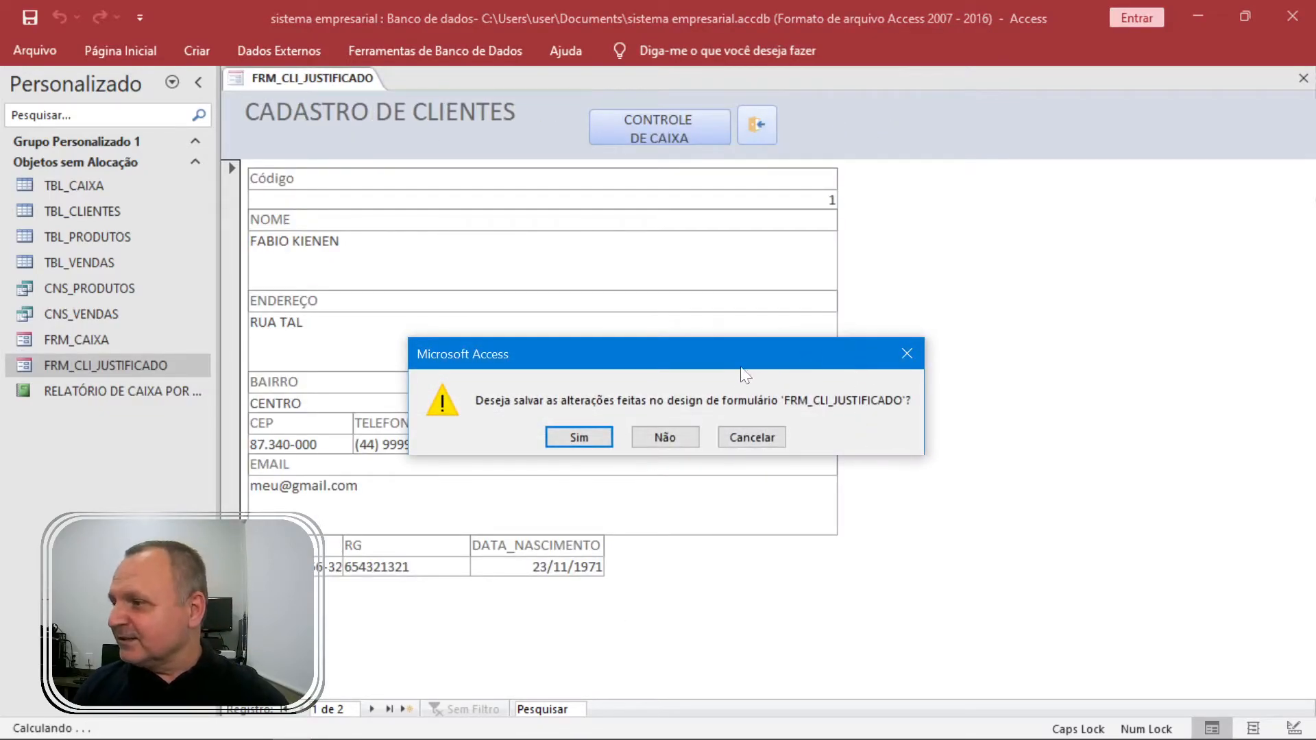
pyautogui.click(562, 439)
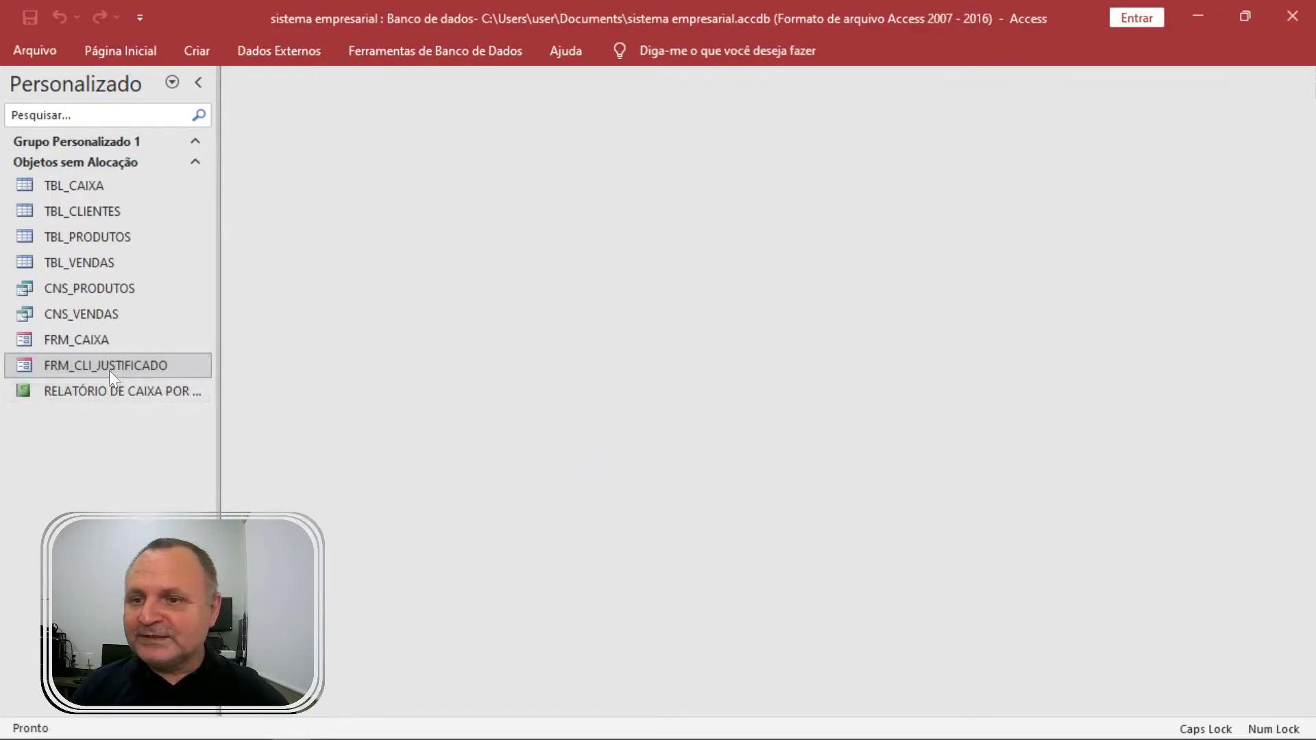
pyautogui.click(103, 341)
pyautogui.doubleClick(101, 342)
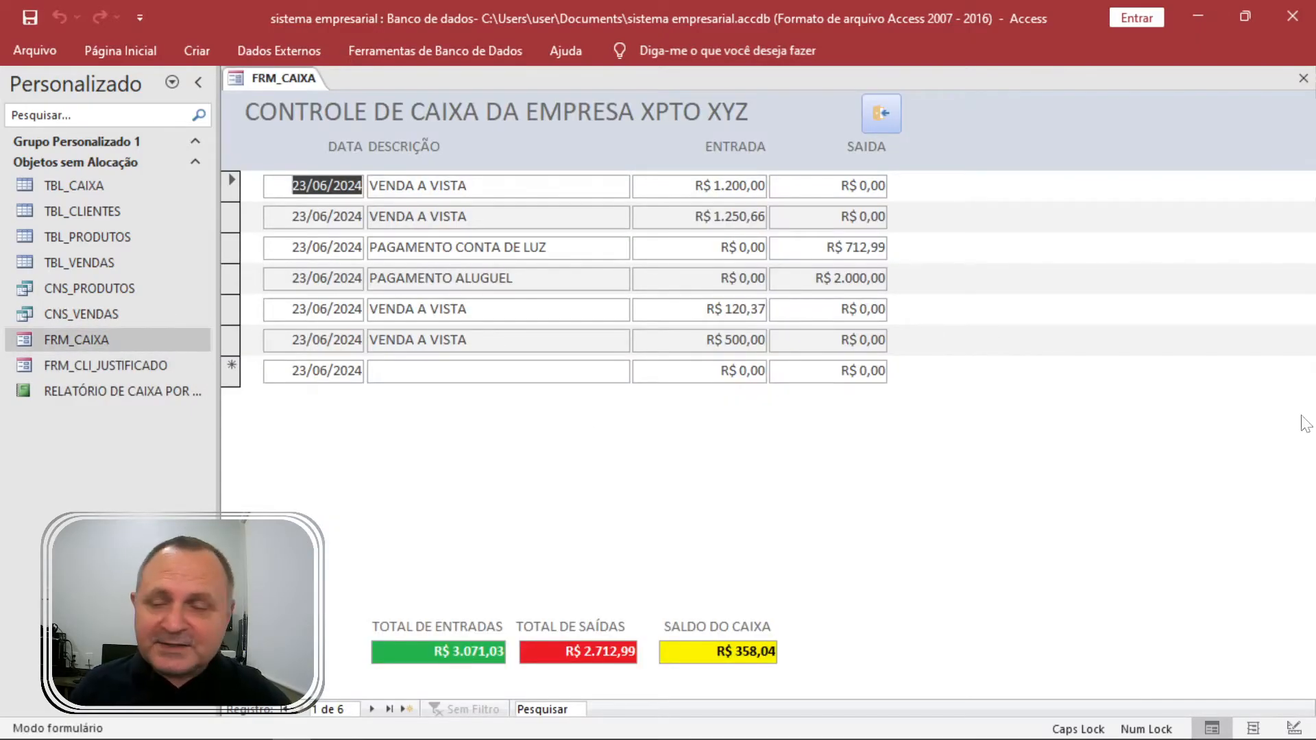